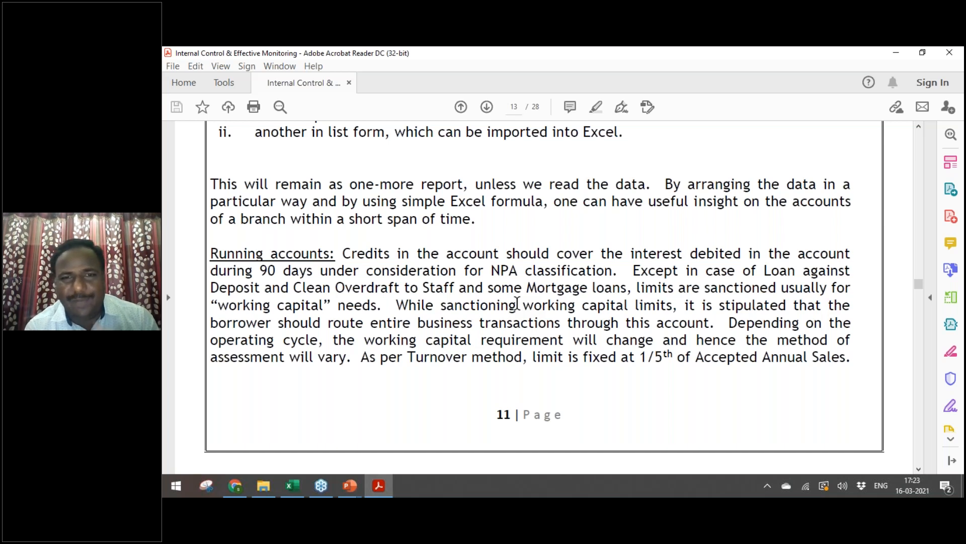
# Step: Scroll through the PDF's Excel import and formula pages
pyautogui.scroll(-10, 517, 303)
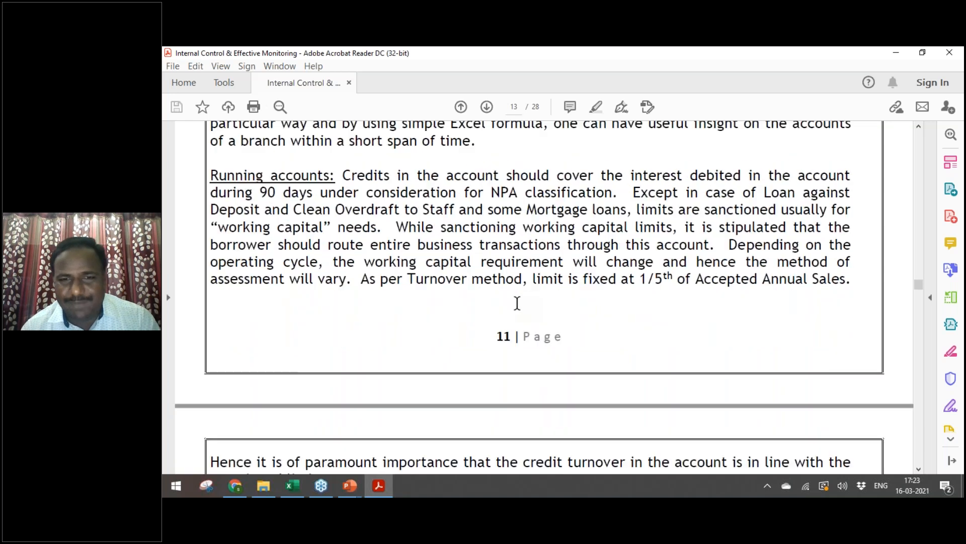
pyautogui.scroll(-10, 517, 302)
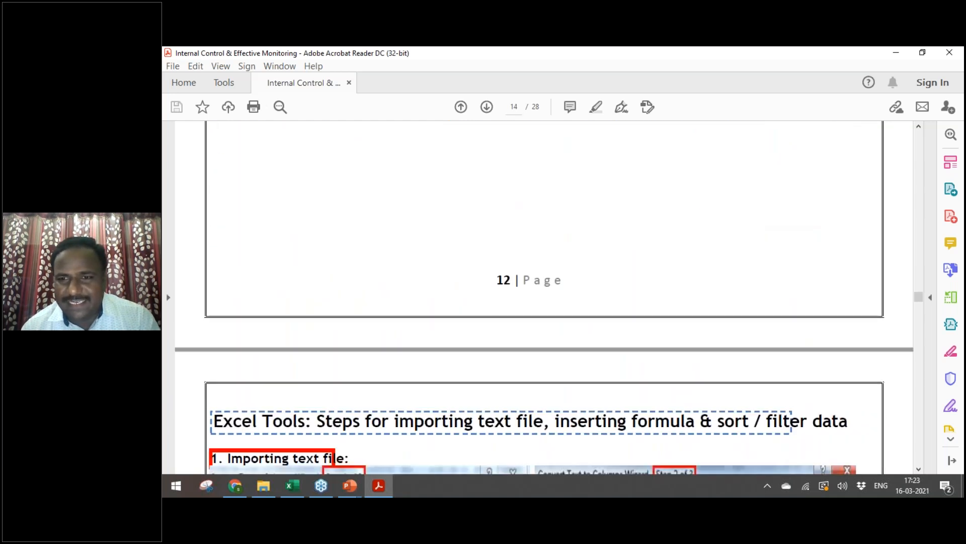
pyautogui.scroll(-10, 517, 303)
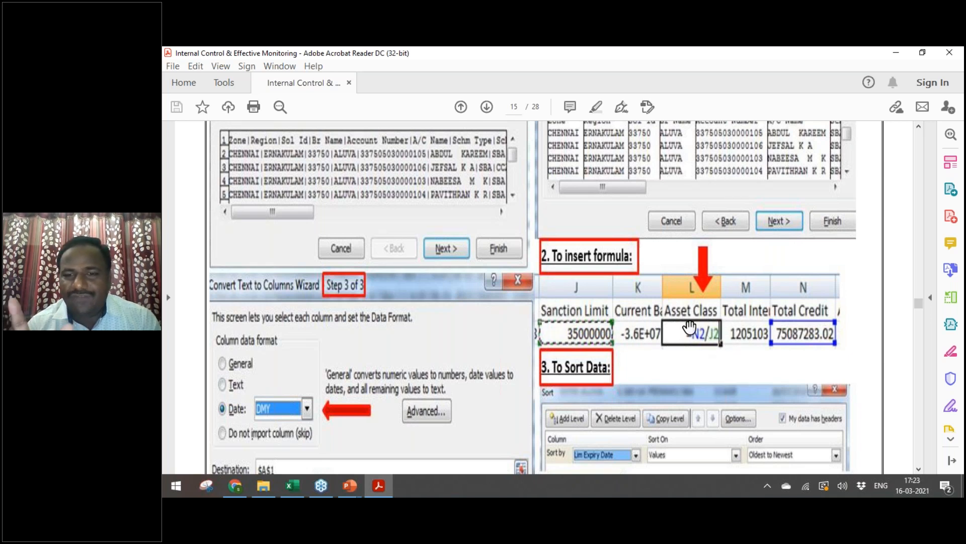
pyautogui.scroll(-5, 690, 327)
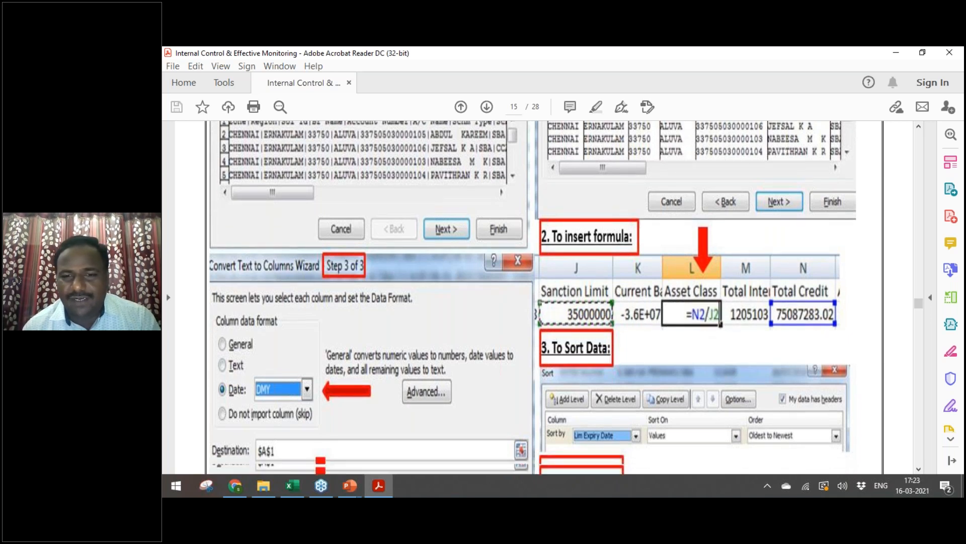
pyautogui.scroll(6, 533, 297)
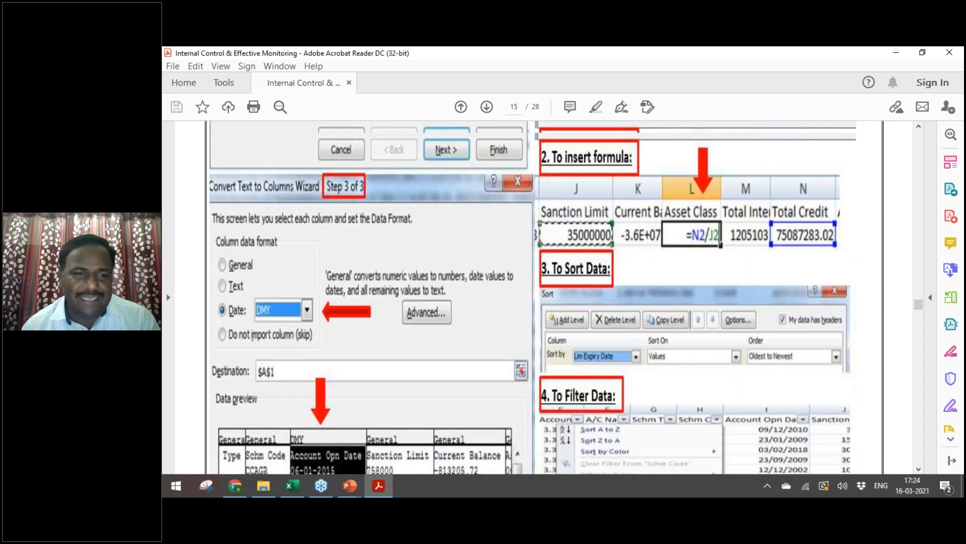
pyautogui.scroll(-20, 533, 297)
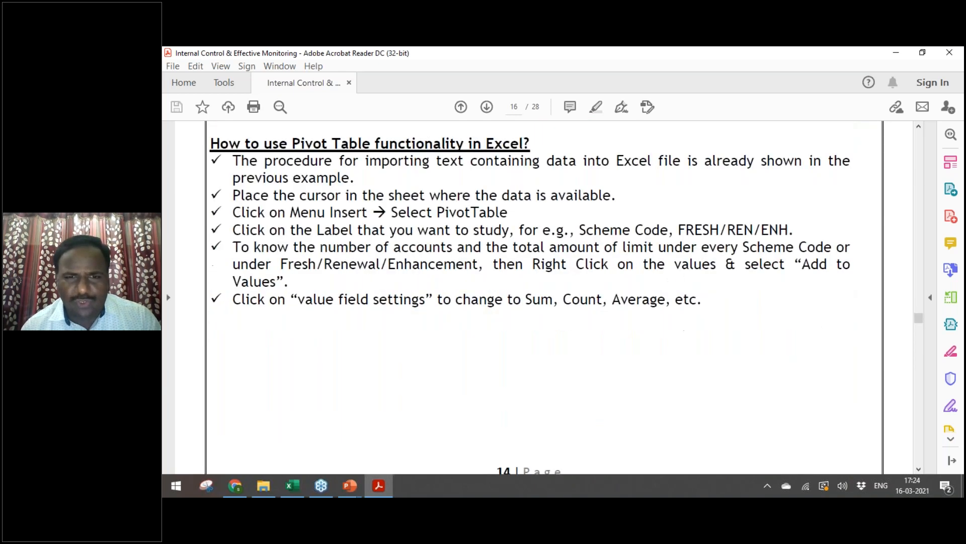
# Step: Page through the pivot table result tables, then switch to the CBS Environment slideshow
pyautogui.press('pagedown')
pyautogui.press('pagedown')
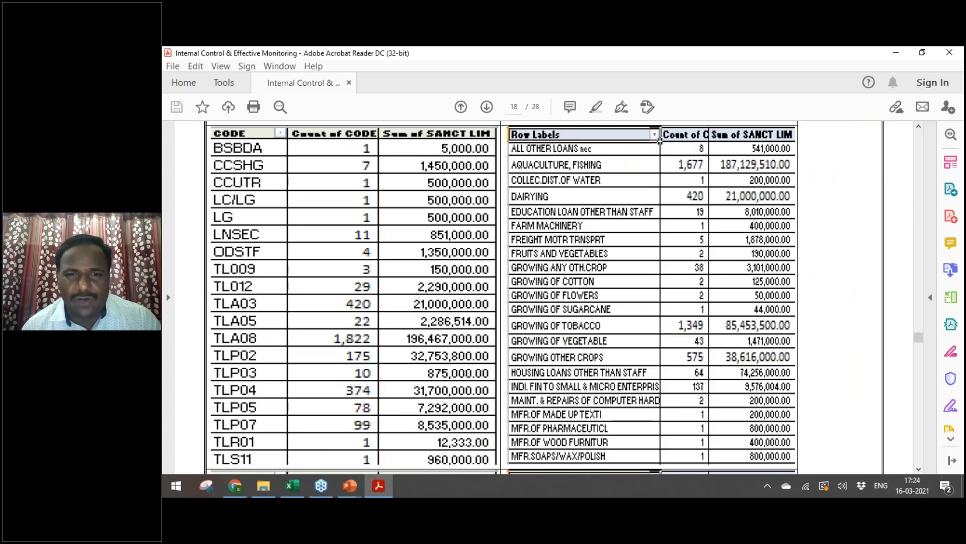
pyautogui.press('pageup')
pyautogui.press('pageup')
pyautogui.press('pageup')
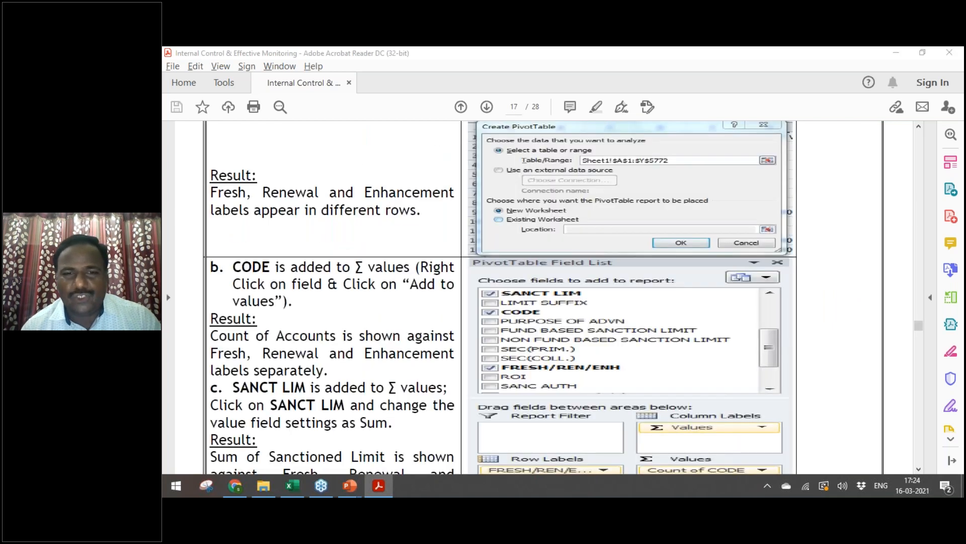
pyautogui.hotkey('alt', 'Tab')
pyautogui.hotkey('alt', 'Tab')
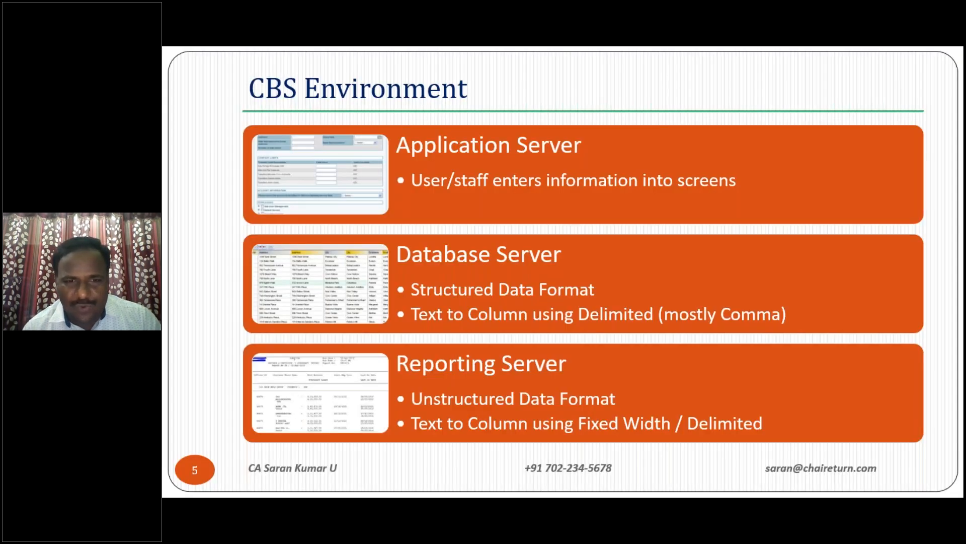
pyautogui.hotkey('alt', 'Tab')
pyautogui.hotkey('alt', 'Tab')
# Step: Advance the slideshow two slides to slide 7, Large Advances Calculation
pyautogui.press('Right')
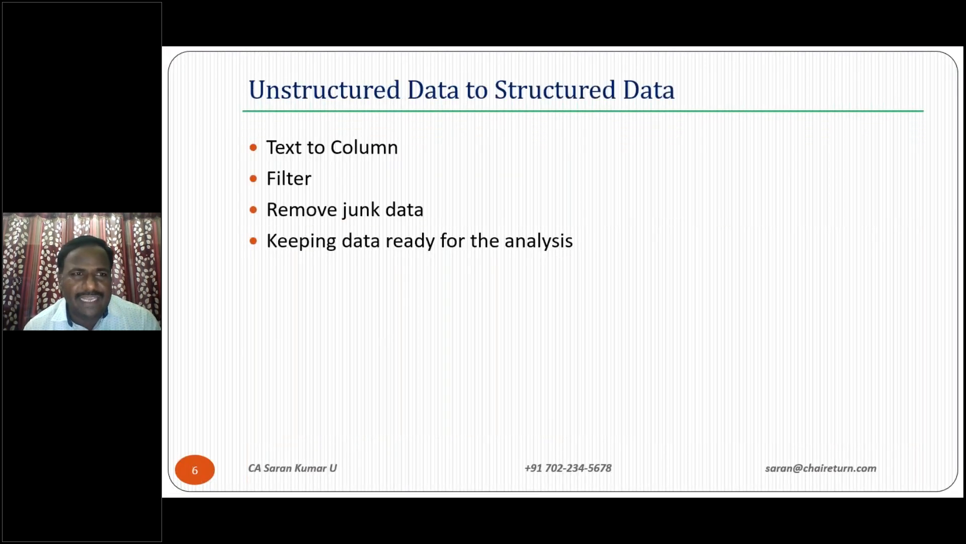
pyautogui.press('Right')
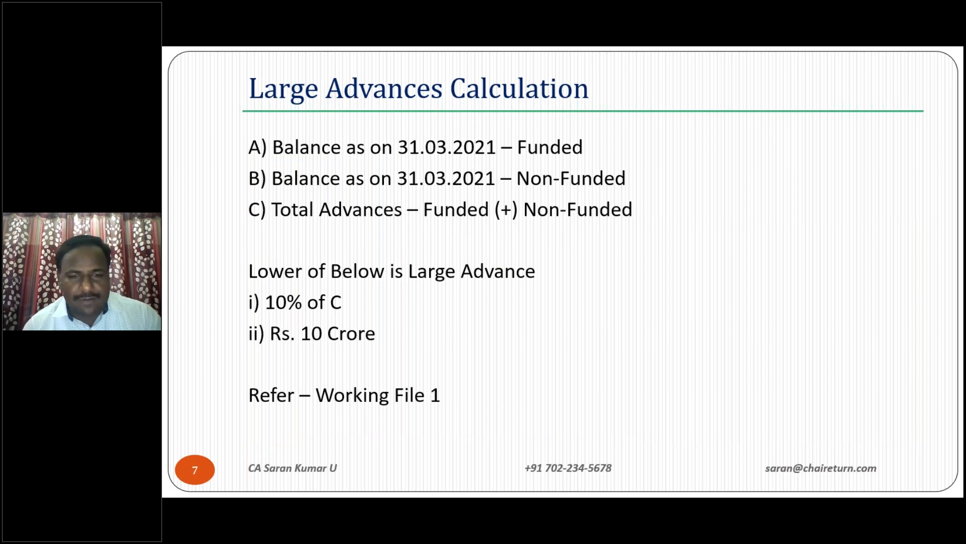
pyautogui.hotkey('alt', 'Tab')
pyautogui.hotkey('alt', 'Tab')
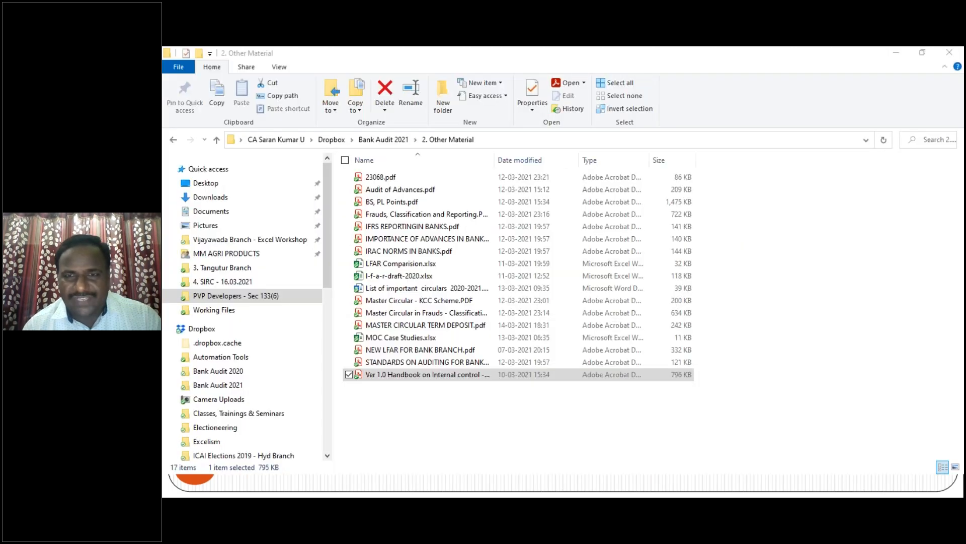
# Step: Back out of 4. SIRC's Working Files and open RBI New LFAR Review.PDF from 1. RBI Material
pyautogui.hotkey('alt', 'Up')
pyautogui.press('Down')
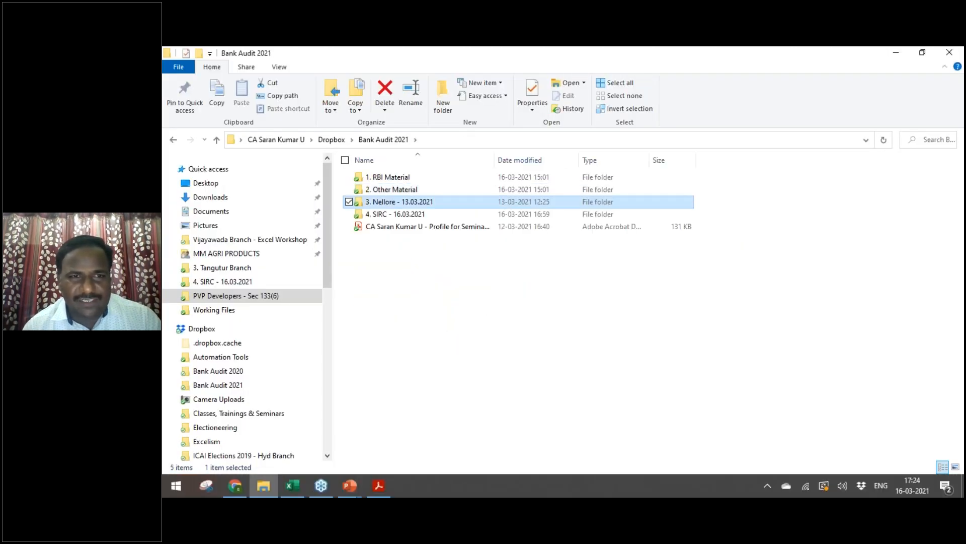
pyautogui.press('Down')
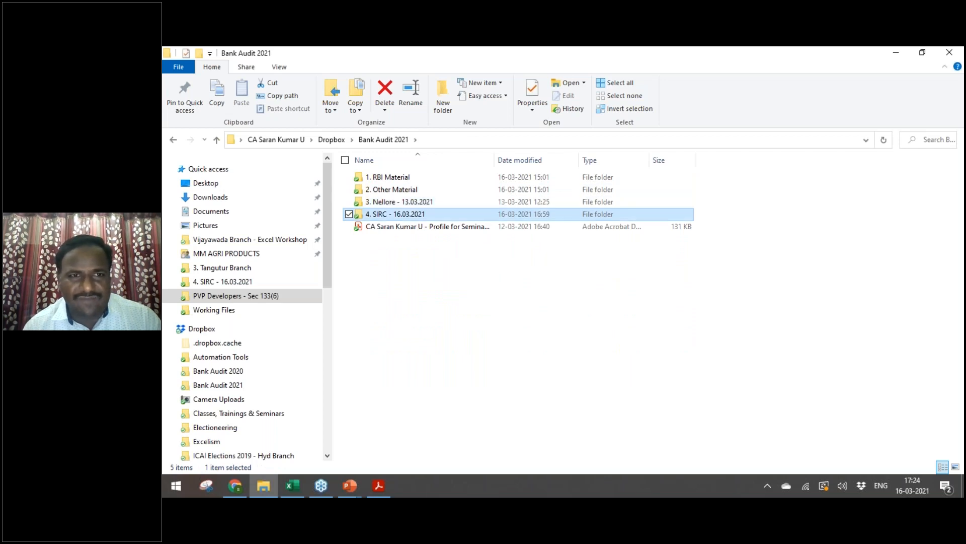
pyautogui.press('Return')
pyautogui.press('Down')
pyautogui.press('Return')
pyautogui.press('Down')
pyautogui.press('BackSpace')
pyautogui.press('BackSpace')
pyautogui.press('Up')
pyautogui.press('Up')
pyautogui.press('Up')
pyautogui.press('Return')
pyautogui.press('Down')
pyautogui.press('Down')
pyautogui.press('Down')
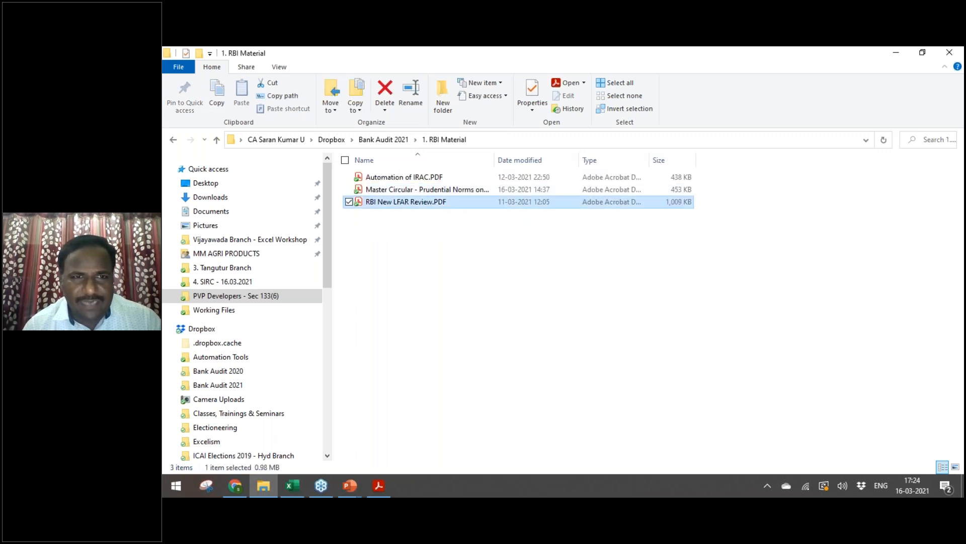
pyautogui.press('Return')
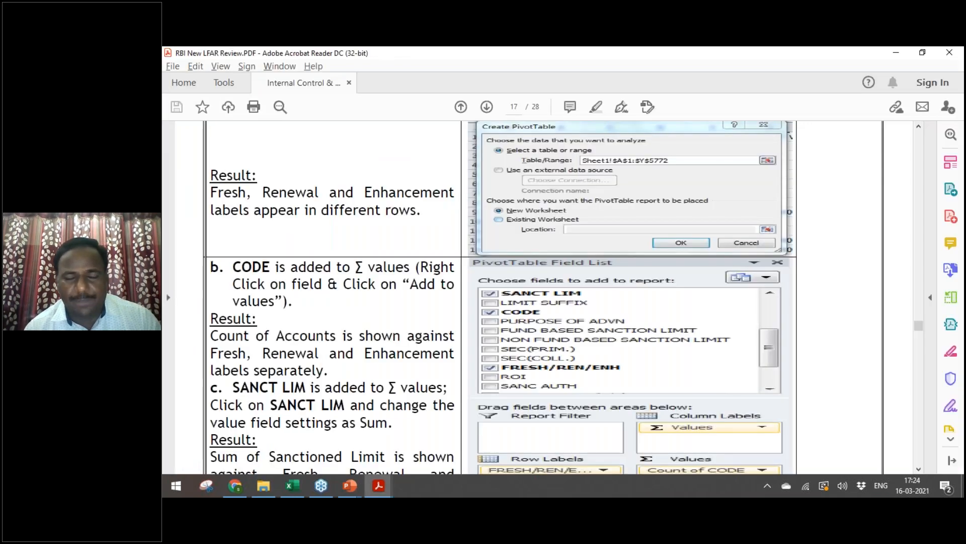
# Step: Scroll down through the Investments section on page 15 of the LFAR review
pyautogui.scroll(-20, 490, 297)
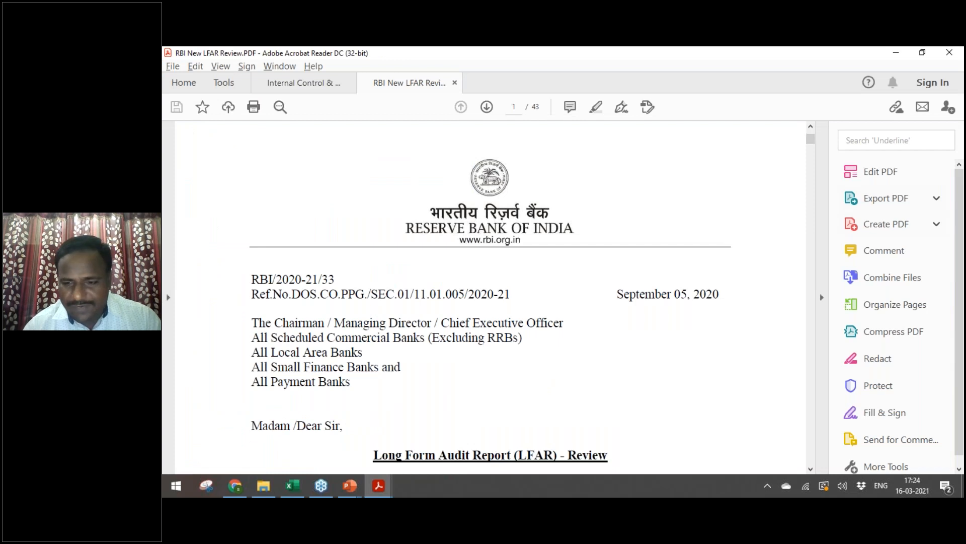
pyautogui.scroll(-10, 490, 297)
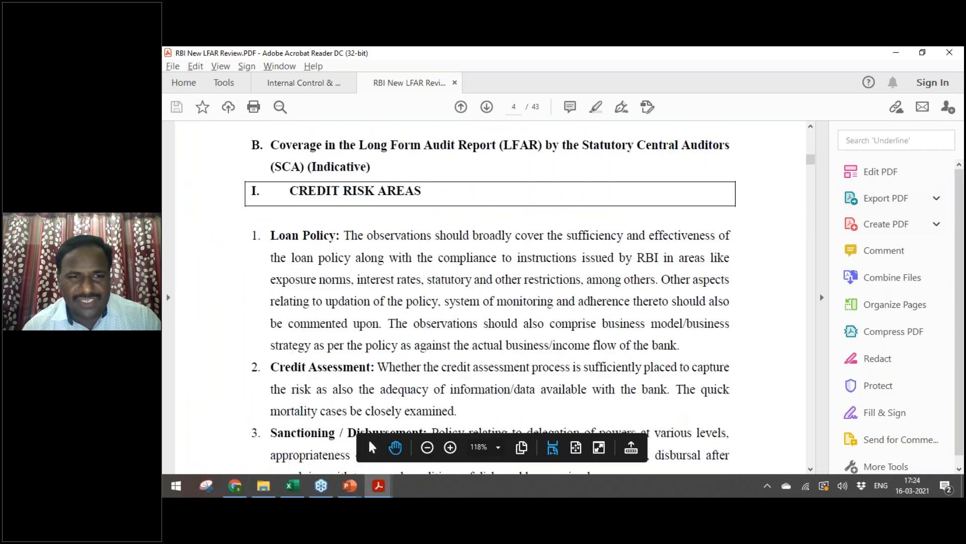
pyautogui.scroll(-20, 490, 297)
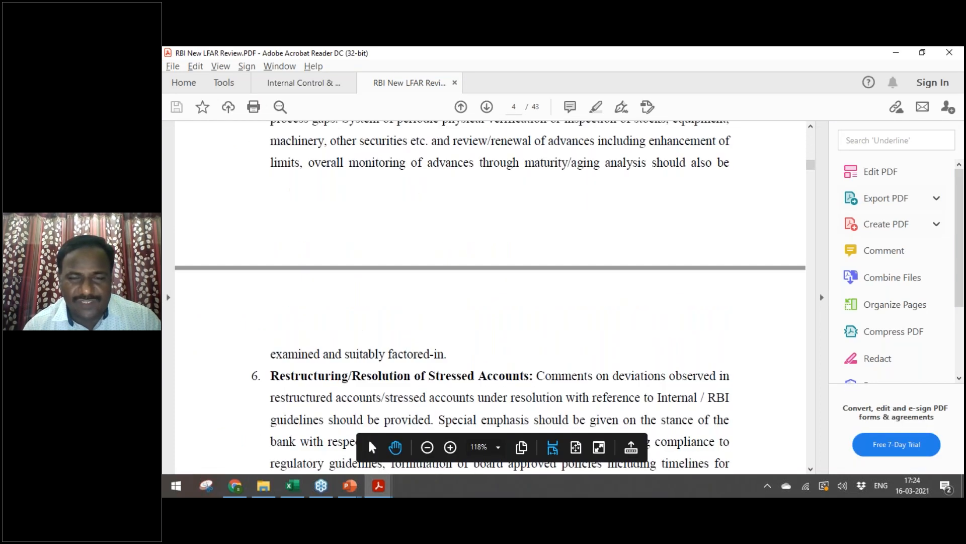
pyautogui.scroll(-20, 490, 296)
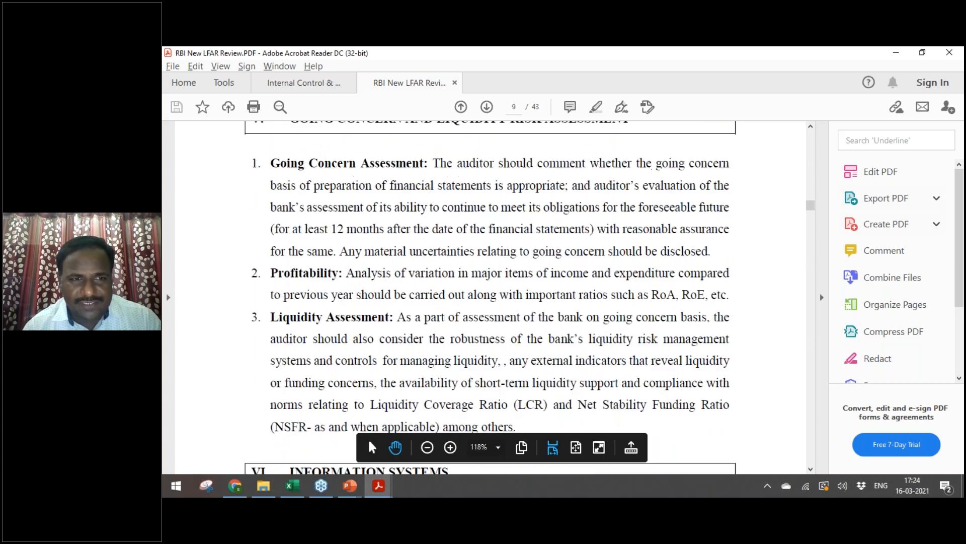
pyautogui.scroll(-20, 490, 297)
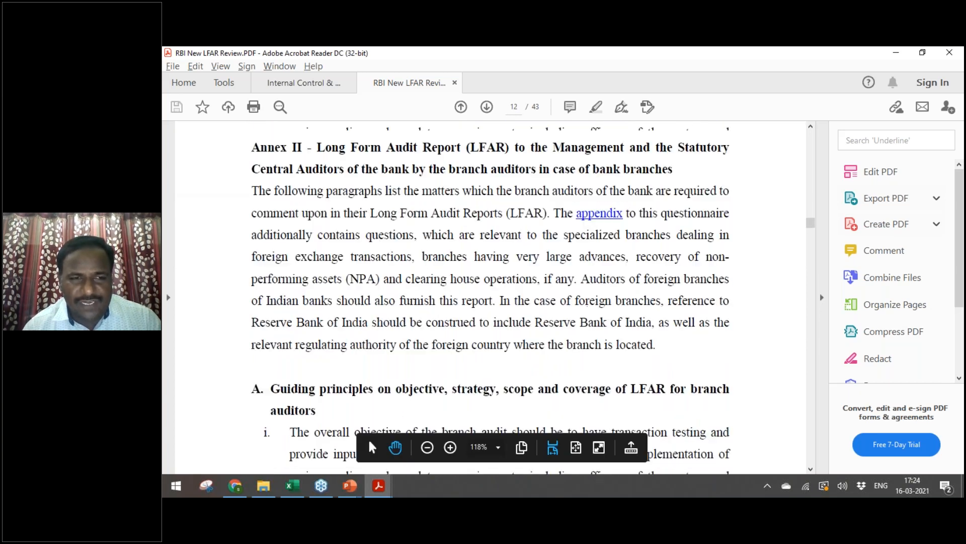
pyautogui.scroll(1, 491, 297)
pyautogui.scroll(4, 490, 297)
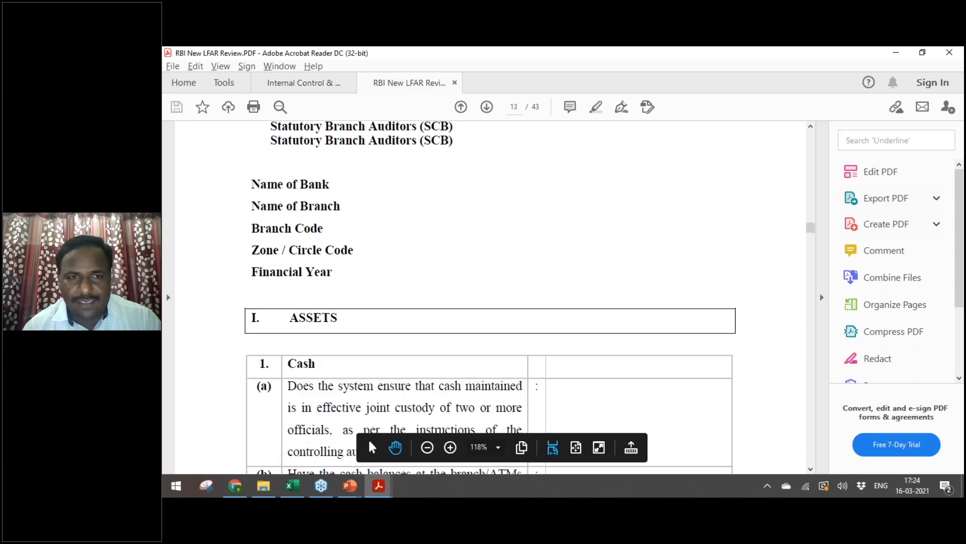
pyautogui.scroll(-8, 490, 296)
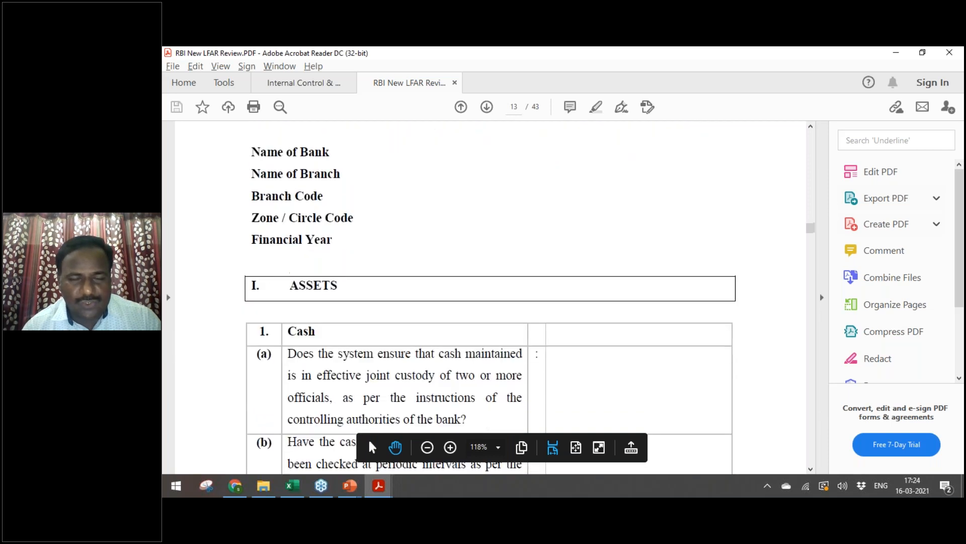
pyautogui.scroll(-4, 490, 297)
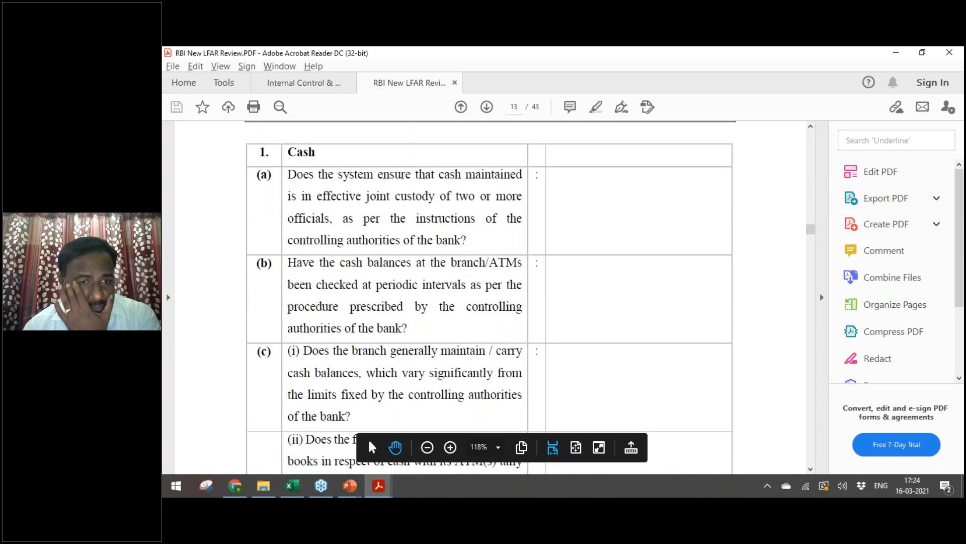
pyautogui.scroll(-20, 491, 296)
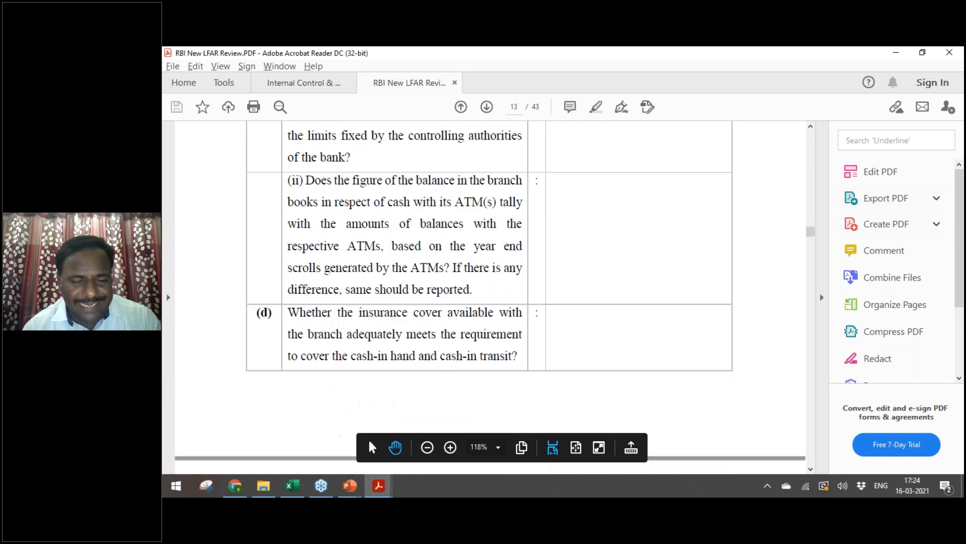
pyautogui.scroll(-4, 490, 297)
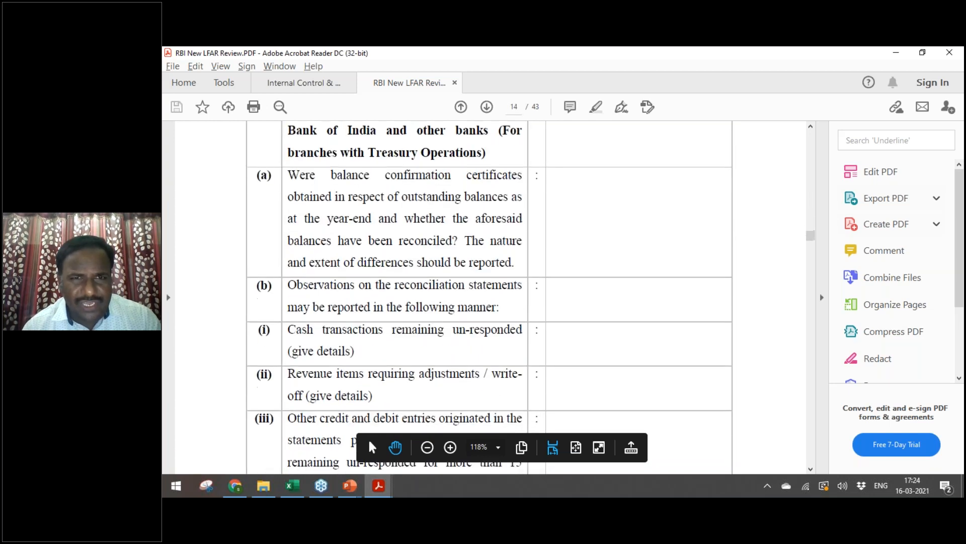
# Step: Reach '5. Advances – General Instructions' on page 16 and zoom out to fit more text
pyautogui.scroll(-7, 490, 297)
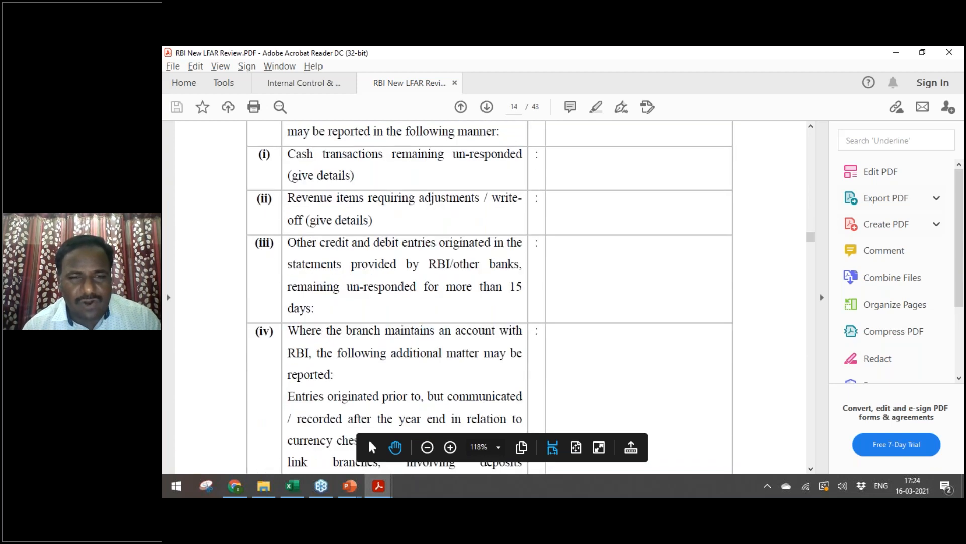
pyautogui.scroll(-8, 490, 297)
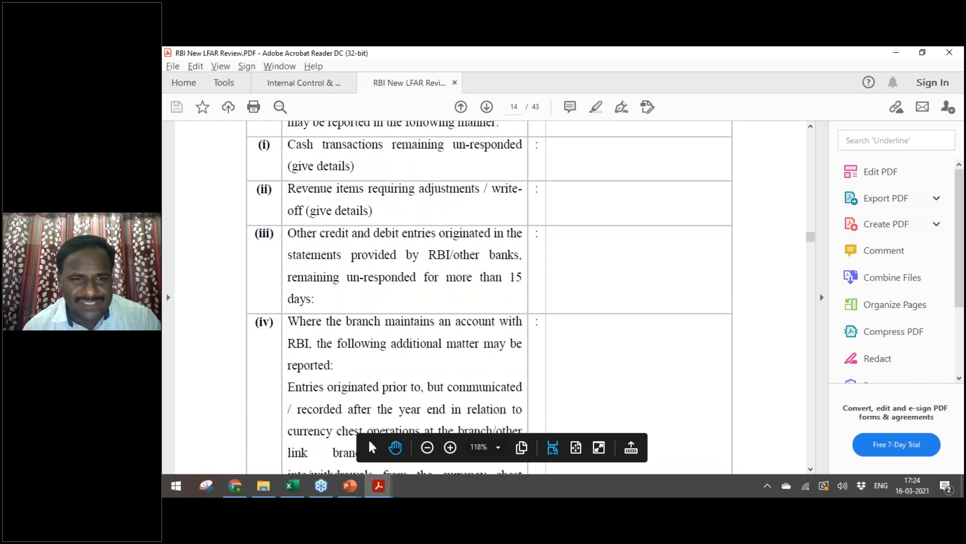
pyautogui.scroll(-17, 491, 296)
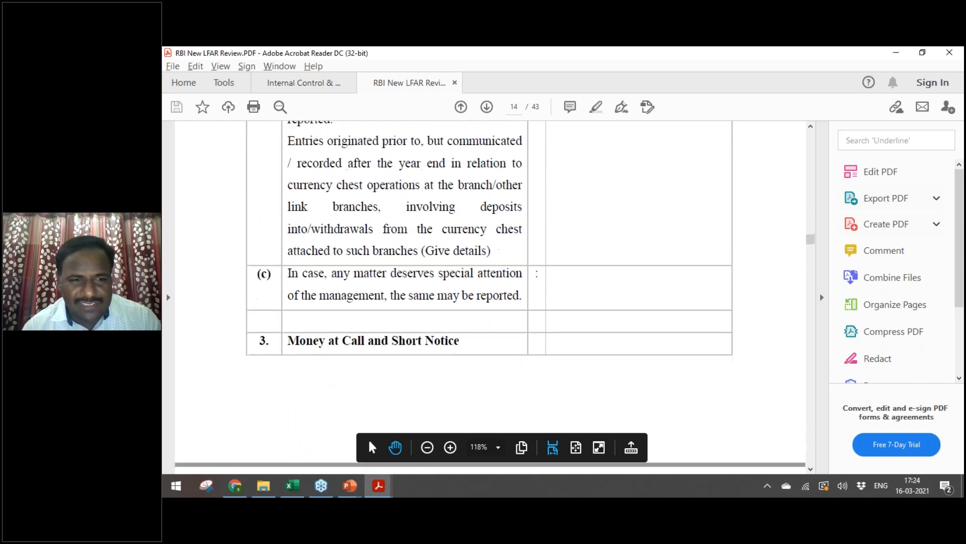
pyautogui.scroll(-10, 490, 297)
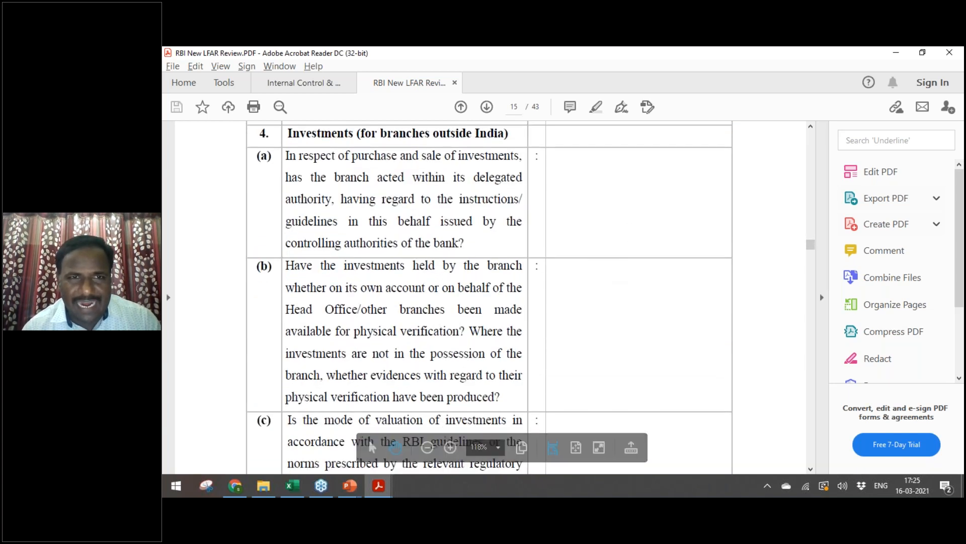
pyautogui.scroll(-7, 489, 261)
pyautogui.scroll(-15, 490, 297)
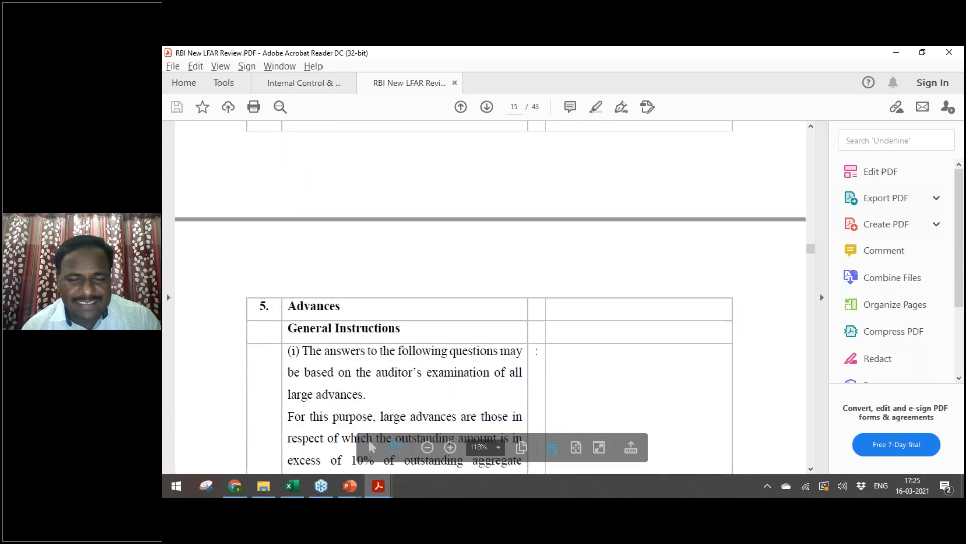
pyautogui.scroll(-5, 490, 297)
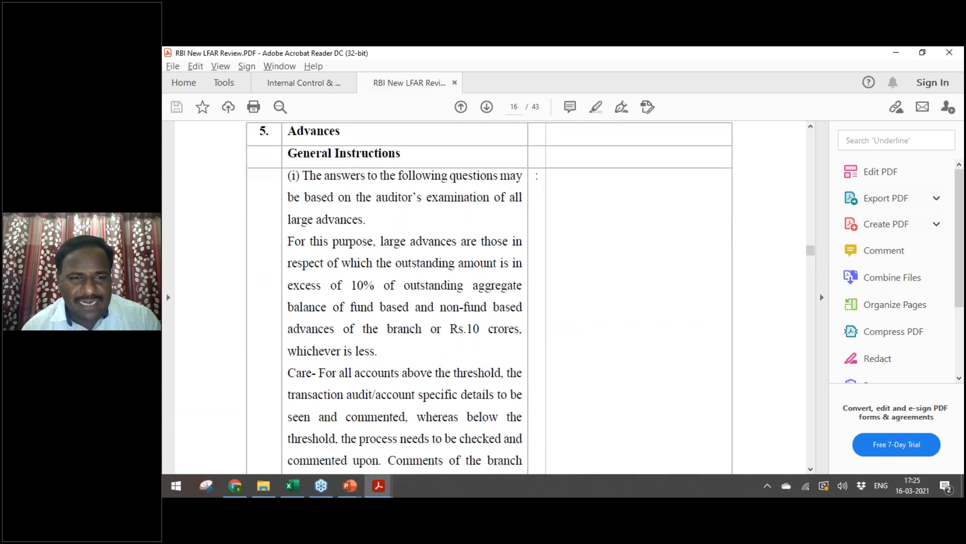
pyautogui.hotkey('ctrl', '-')
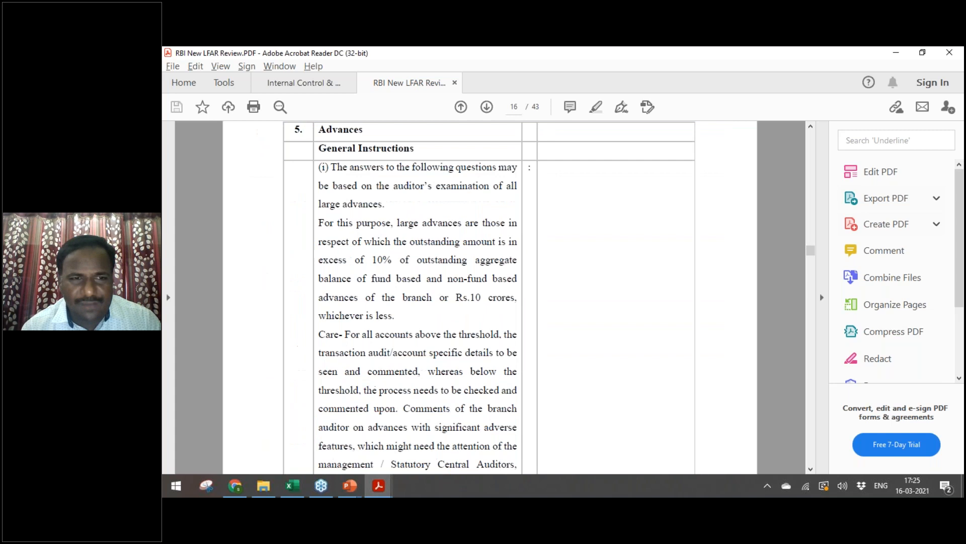
pyautogui.press('Down')
pyautogui.press('Down')
pyautogui.press('Up')
# Step: Read the paragraph defining large advances as over 10% or Rs.10 crores, then return to the slideshow
pyautogui.press('Down')
pyautogui.press('Up')
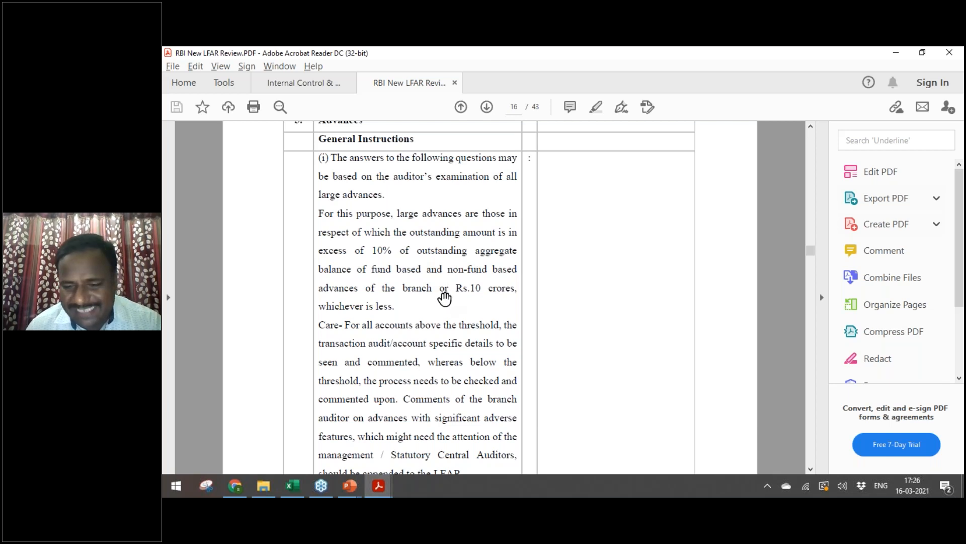
pyautogui.scroll(-2, 444, 298)
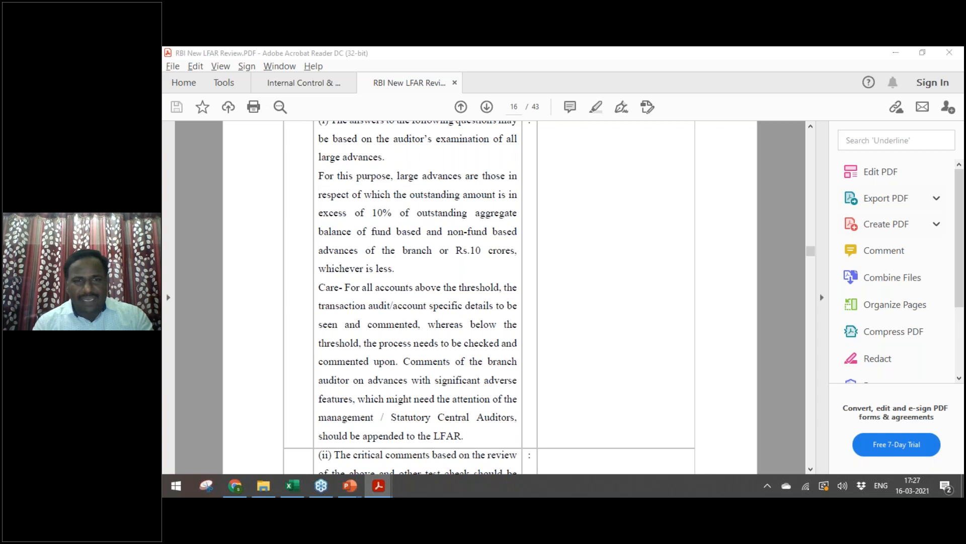
pyautogui.hotkey('alt', 'Tab')
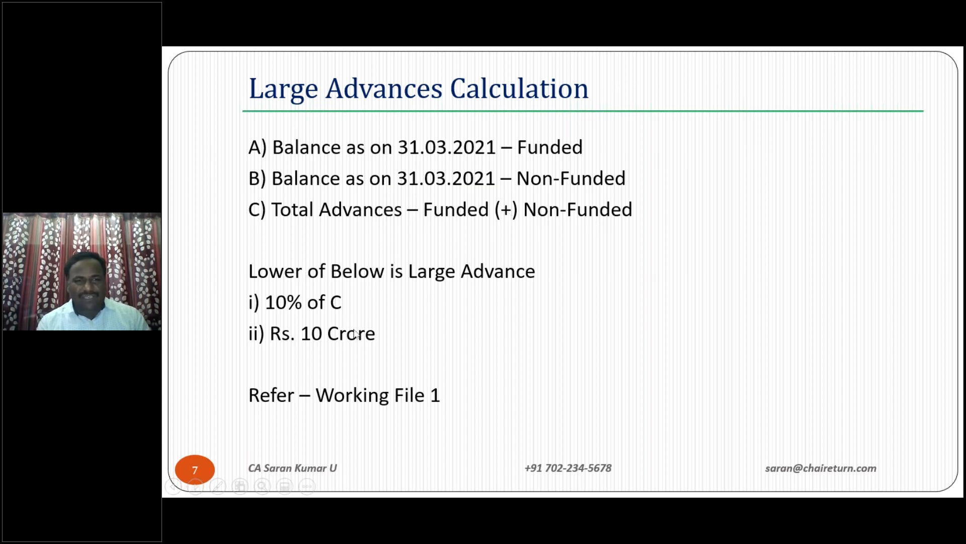
# Step: Go from Bank Audit 2021 into 4. SIRC - 16.03.2021 > Working Files and open 1. Large Advance Calculation.xlsx
pyautogui.hotkey('alt', 'Tab')
pyautogui.hotkey('alt', 'Tab')
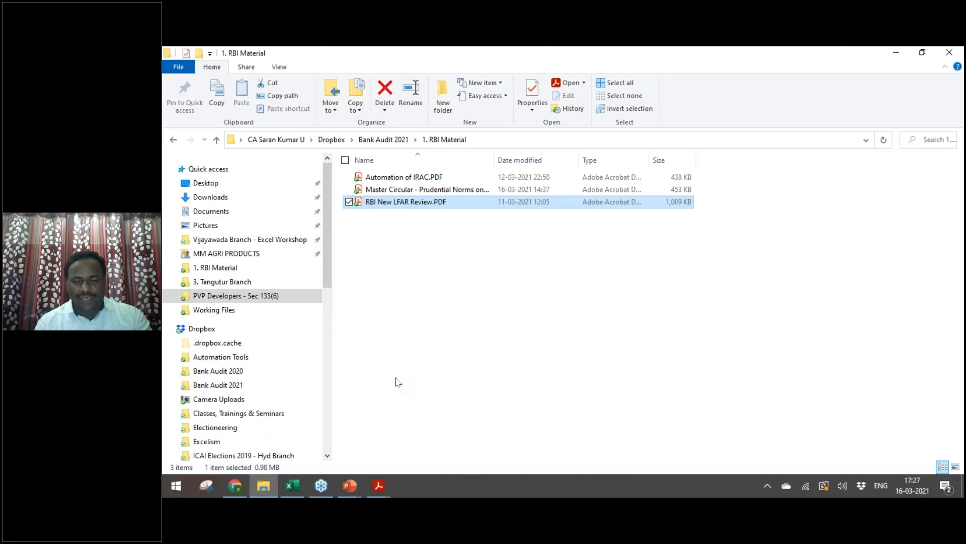
pyautogui.hotkey('alt', 'Up')
pyautogui.press('Down')
pyautogui.press('Down')
pyautogui.press('Down')
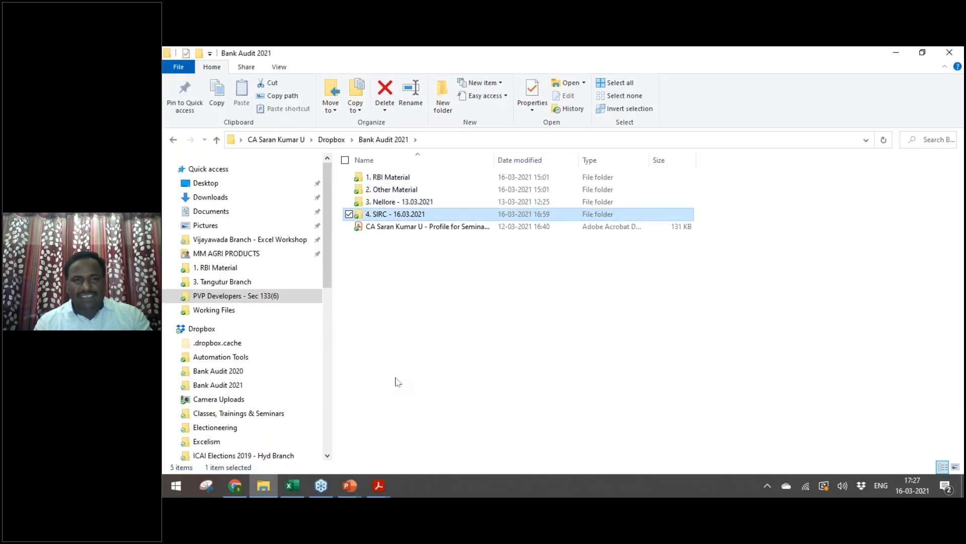
pyautogui.press('Return')
pyautogui.press('Down')
pyautogui.press('Up')
pyautogui.press('Return')
pyautogui.press('Down')
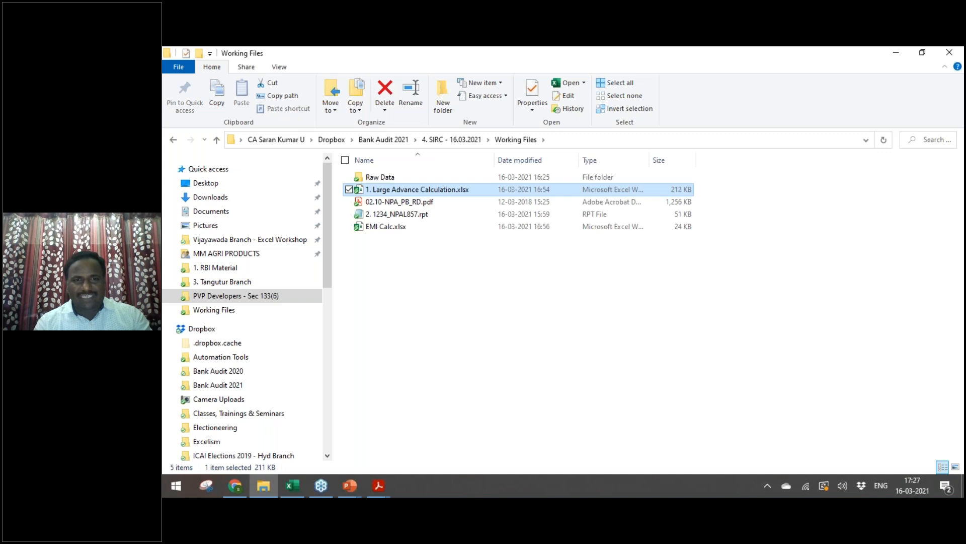
pyautogui.press('Return')
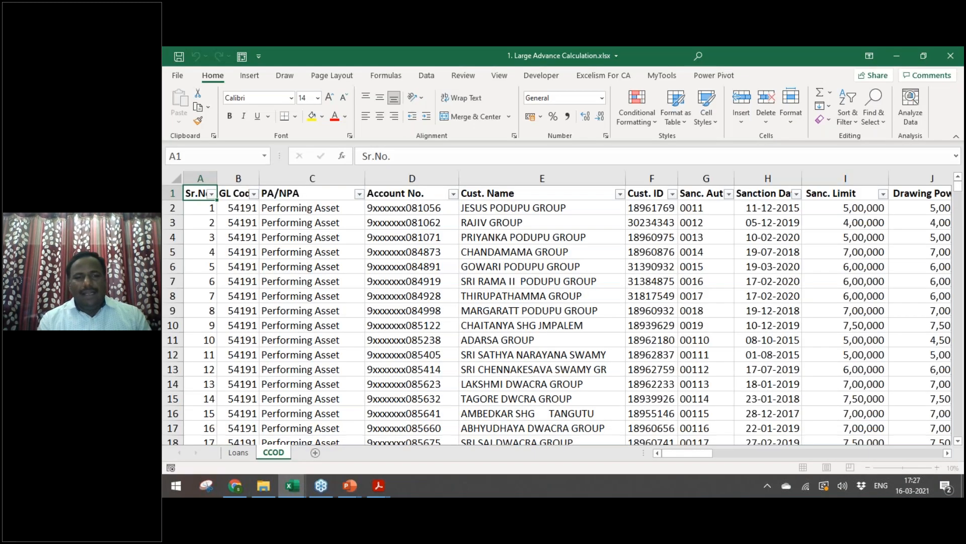
# Step: Insert a new Sheet1 after CCOD and label A2 'Loans Total'
pyautogui.hotkey('ctrl', 'pageup')
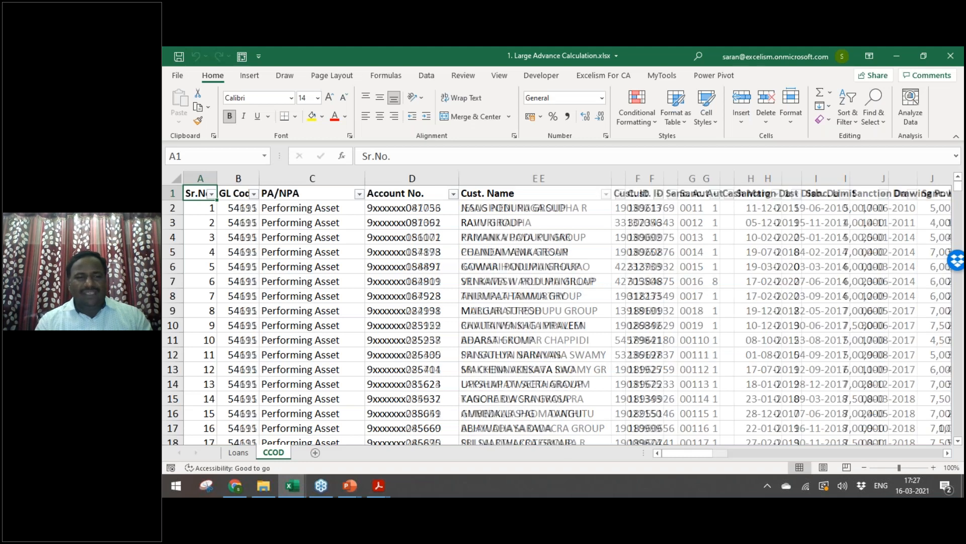
pyautogui.hotkey('ctrl', 'pagedown')
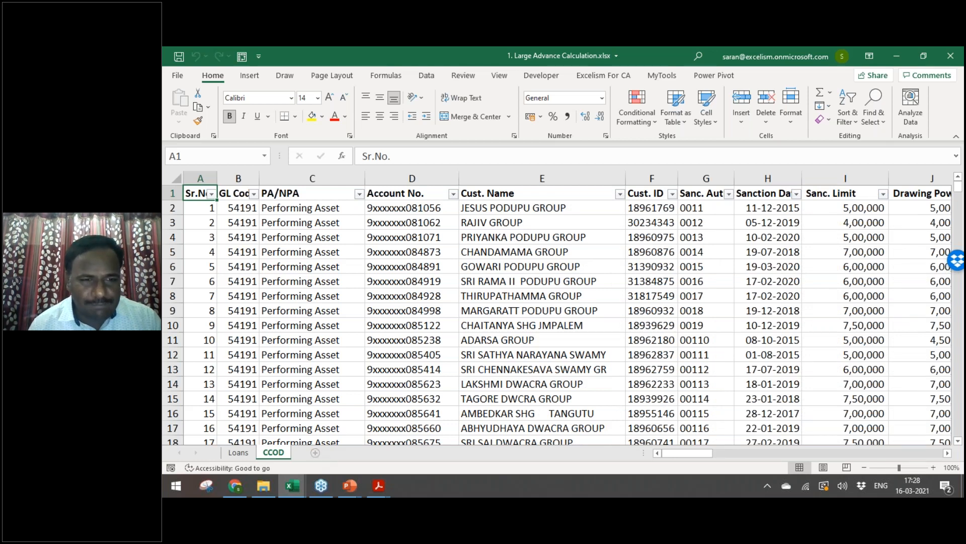
pyautogui.doubleClick(315, 452)
pyautogui.click(255, 315)
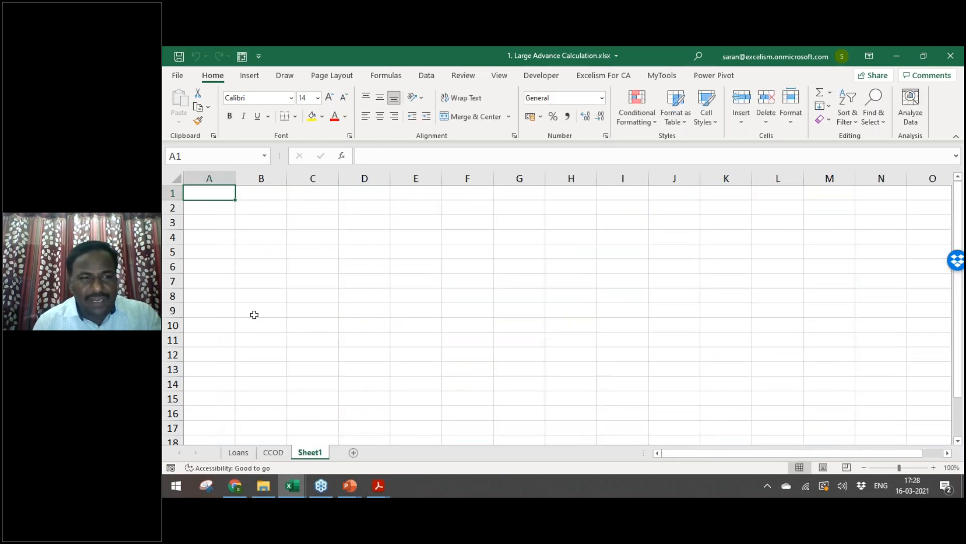
pyautogui.press('Down')
pyautogui.write('Loans Total')
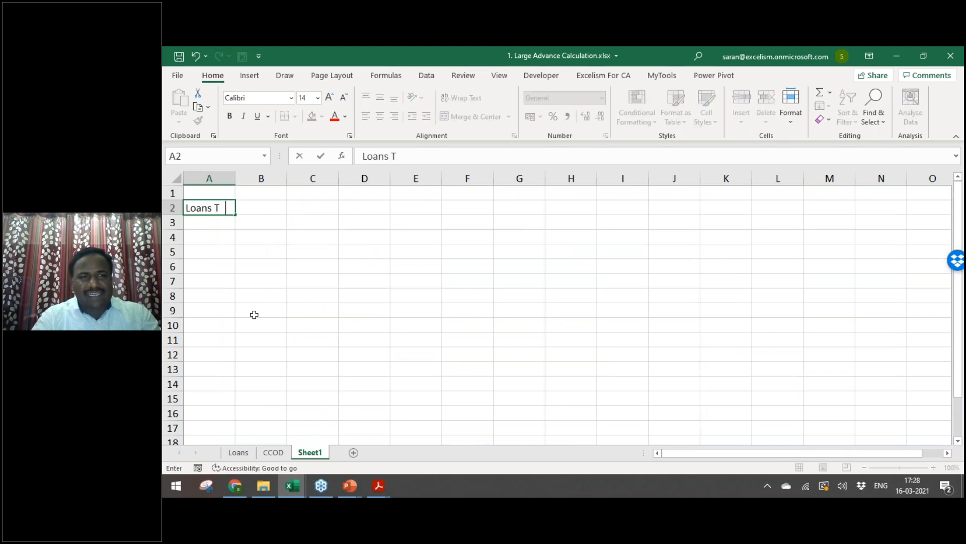
pyautogui.press('Tab')
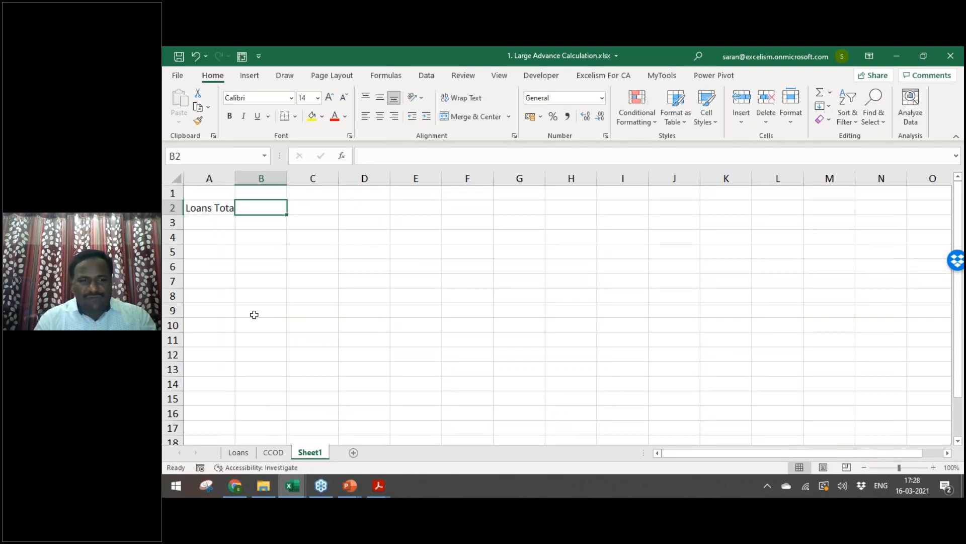
# Step: Fill the Loans sheet's Bal. O/s Demand and Term columns (T:U) yellow
pyautogui.hotkey('ctrl', 'pageup')
pyautogui.hotkey('ctrl', 'pageup')
pyautogui.press('Right')
pyautogui.press('Right')
pyautogui.press('Right')
pyautogui.press('Right')
pyautogui.press('Right')
pyautogui.press('Right')
pyautogui.press('Right')
pyautogui.press('Right')
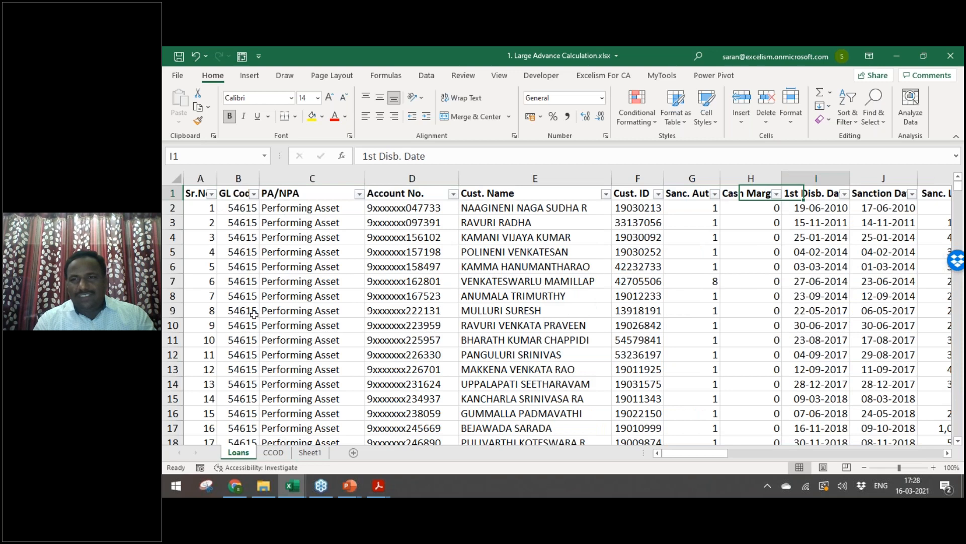
pyautogui.press('Right')
pyautogui.press('Right')
pyautogui.press('Right')
pyautogui.press('Right')
pyautogui.press('Right')
pyautogui.press('Right')
pyautogui.press('Right')
pyautogui.press('Right')
pyautogui.press('Right')
pyautogui.press('Right')
pyautogui.press('Right')
pyautogui.press('Right')
pyautogui.press('Right')
pyautogui.press('Right')
pyautogui.press('Right')
pyautogui.press('Right')
pyautogui.press('Right')
pyautogui.press('Right')
pyautogui.press('Left')
pyautogui.press('Left')
pyautogui.press('Left')
pyautogui.press('Left')
pyautogui.press('Left')
pyautogui.press('Left')
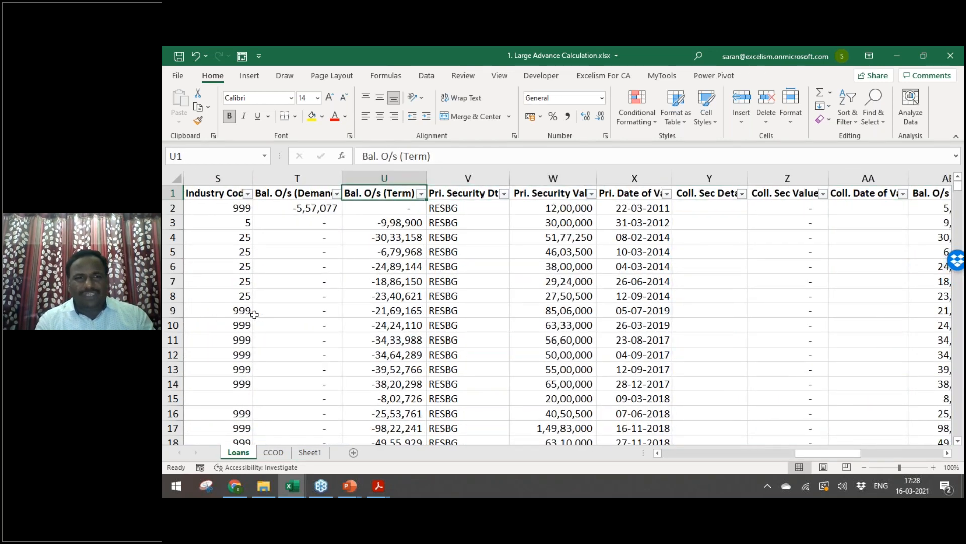
pyautogui.press('Left')
pyautogui.hotkey('ctrl', 'shift', 'Down')
pyautogui.hotkey('shift', 'Right')
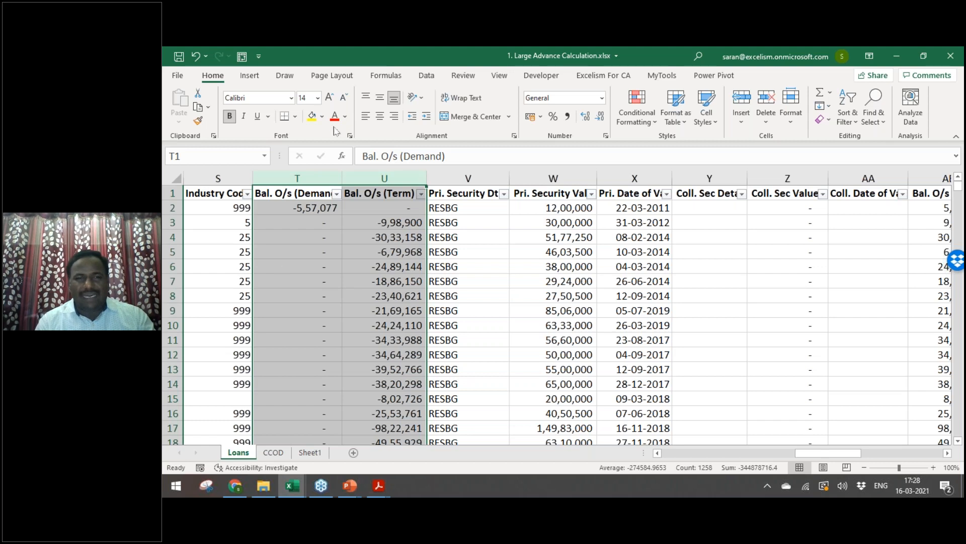
pyautogui.click(312, 116)
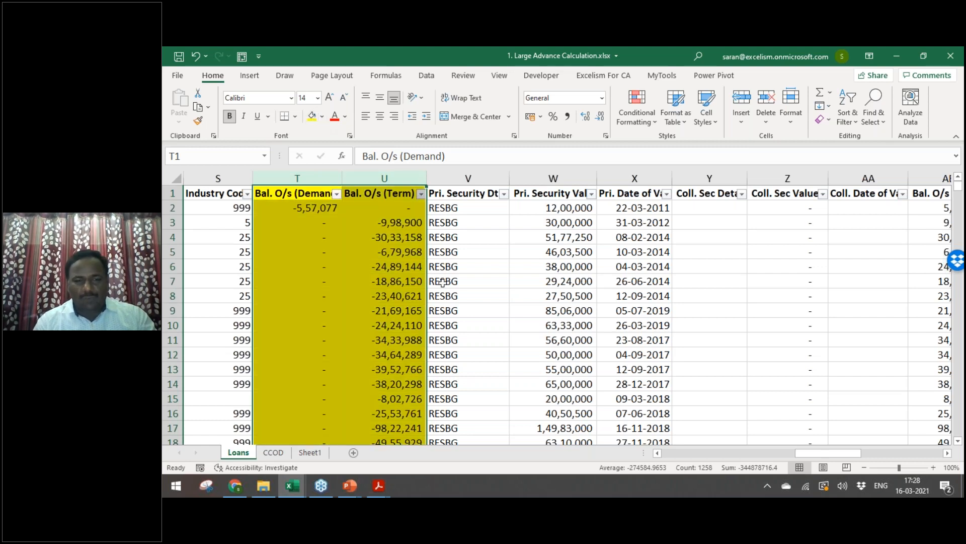
pyautogui.press('F4')
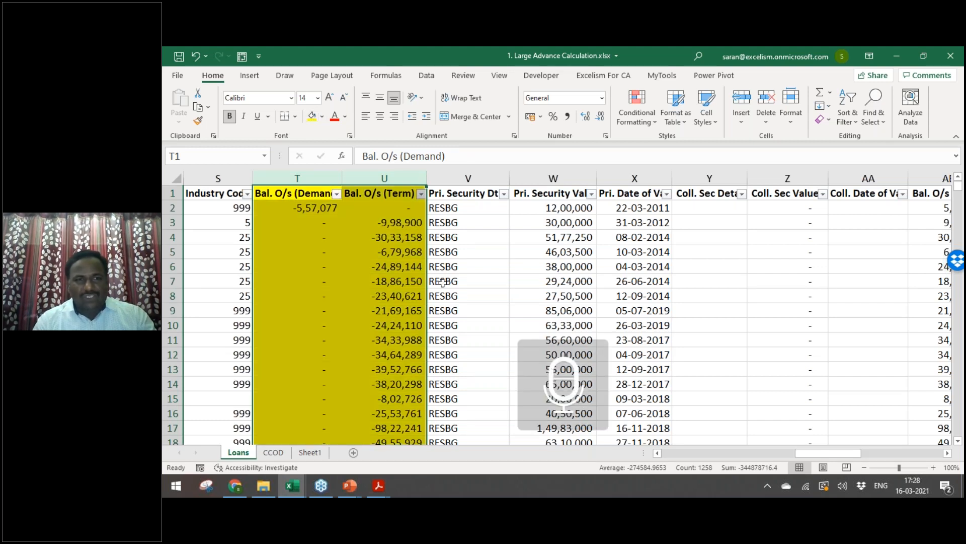
# Step: Enter =SUM(Loans!T:T,Loans!U:U) in Sheet1 cell B2
pyautogui.hotkey('ctrl', 'pagedown')
pyautogui.hotkey('ctrl', 'pagedown')
pyautogui.write('=SUM(')
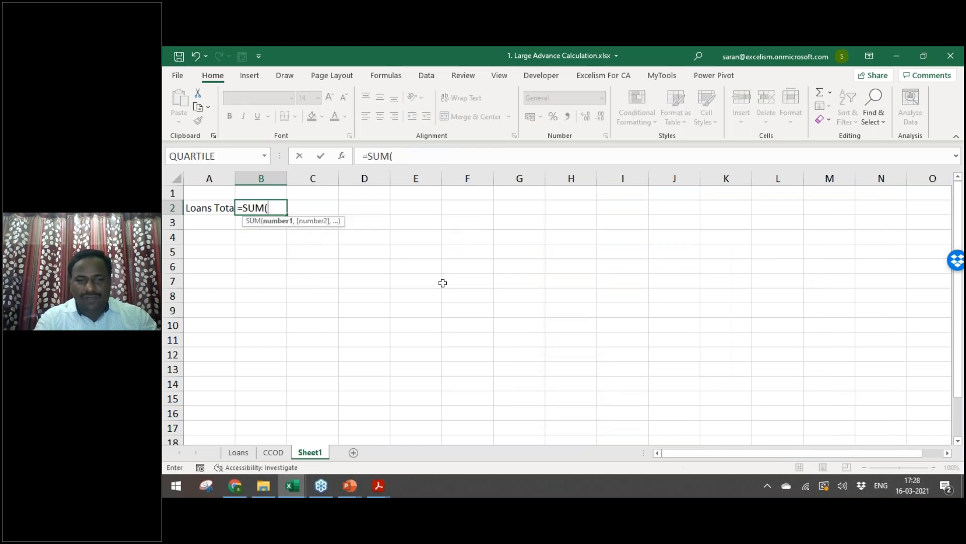
pyautogui.hotkey('ctrl', 'pageup')
pyautogui.hotkey('ctrl', 'pageup')
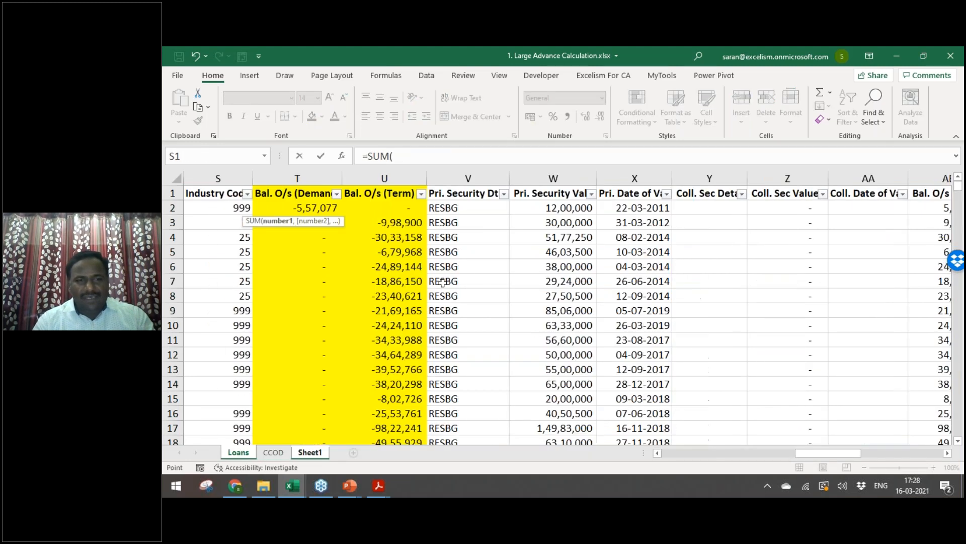
pyautogui.click(297, 178)
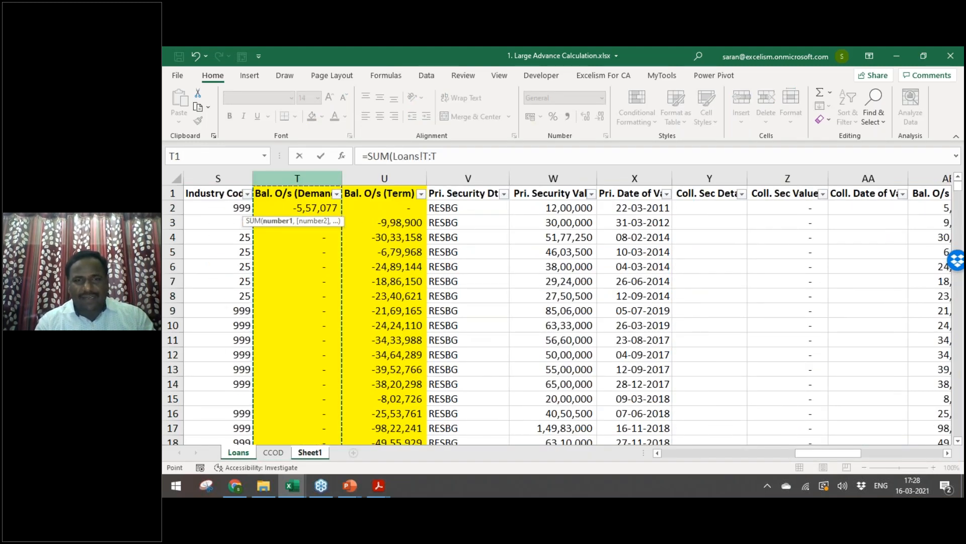
pyautogui.write(',')
pyautogui.click(391, 178)
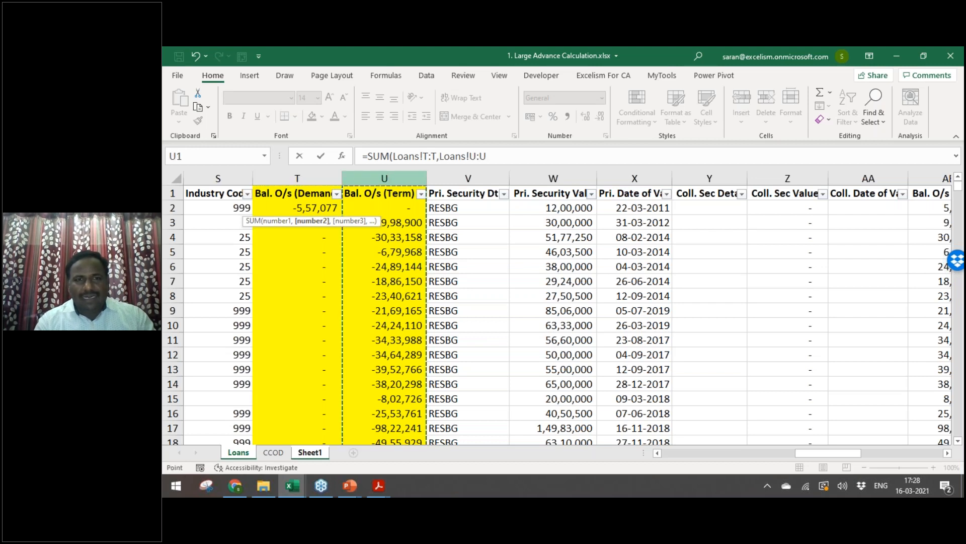
pyautogui.write(')')
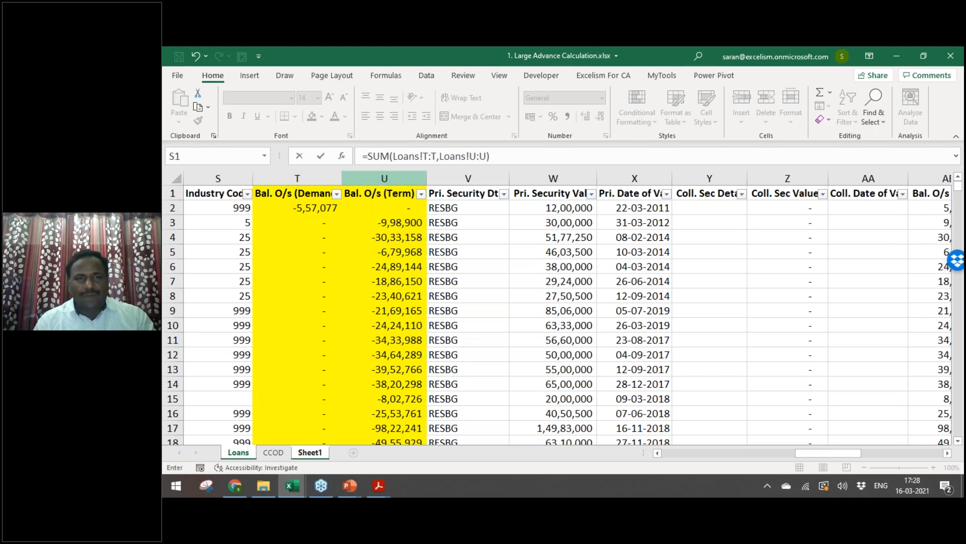
pyautogui.press('Return')
pyautogui.press('Up')
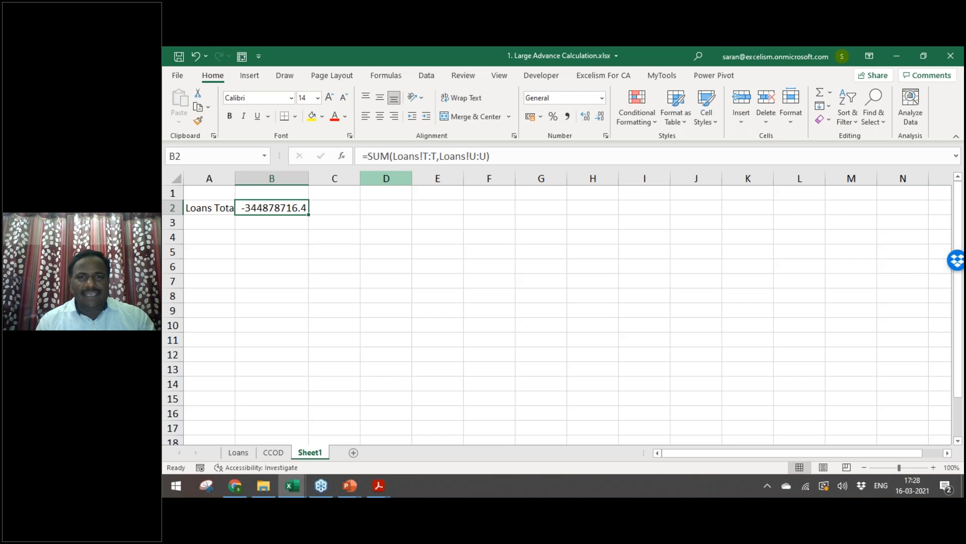
# Step: Give B2 Comma Style with no decimals and start editing its formula
pyautogui.click(567, 116)
pyautogui.click(601, 117)
pyautogui.press('F2')
pyautogui.press('Left')
pyautogui.press('Left')
pyautogui.press('Left')
pyautogui.press('Left')
pyautogui.press('Left')
pyautogui.press('Left')
pyautogui.press('Left')
pyautogui.press('Left')
pyautogui.press('Left')
pyautogui.press('Left')
pyautogui.press('Left')
pyautogui.press('Left')
pyautogui.press('Left')
pyautogui.press('Left')
# Step: Negate the B2 formula so the loans total shows positive, and autofit column A
pyautogui.write('-')
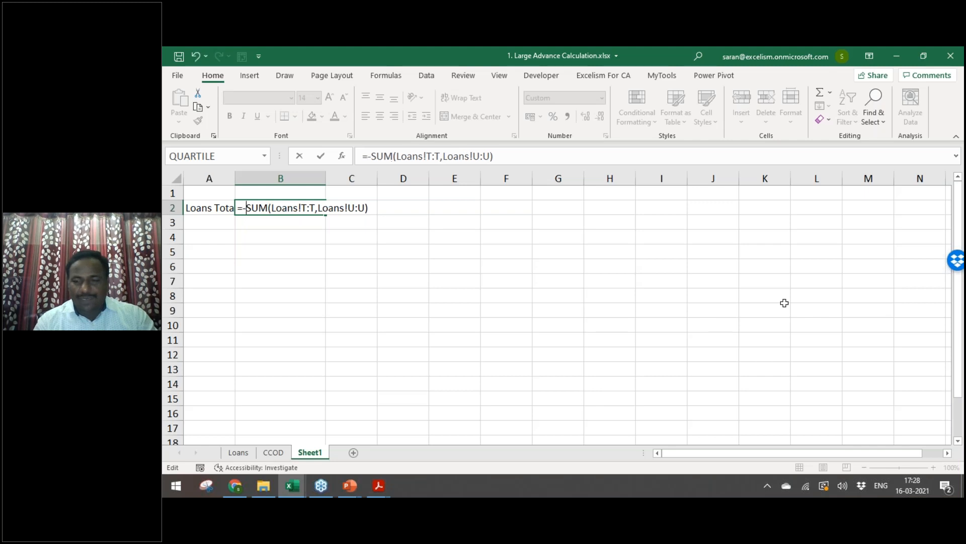
pyautogui.press('Return')
pyautogui.press('Left')
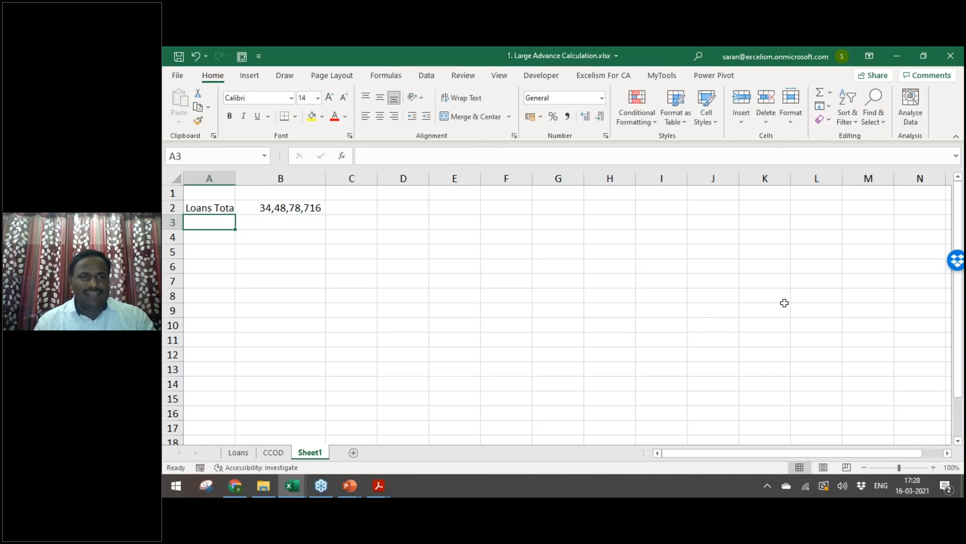
pyautogui.press('Up')
pyautogui.hotkey('alt', 'h')
pyautogui.press('o')
pyautogui.press('i')
pyautogui.press('Down')
# Step: Label A3 'CCOD Total' and enter =SUM(CCOD!K:K) in B3
pyautogui.write('CCOD Total')
pyautogui.press('Tab')
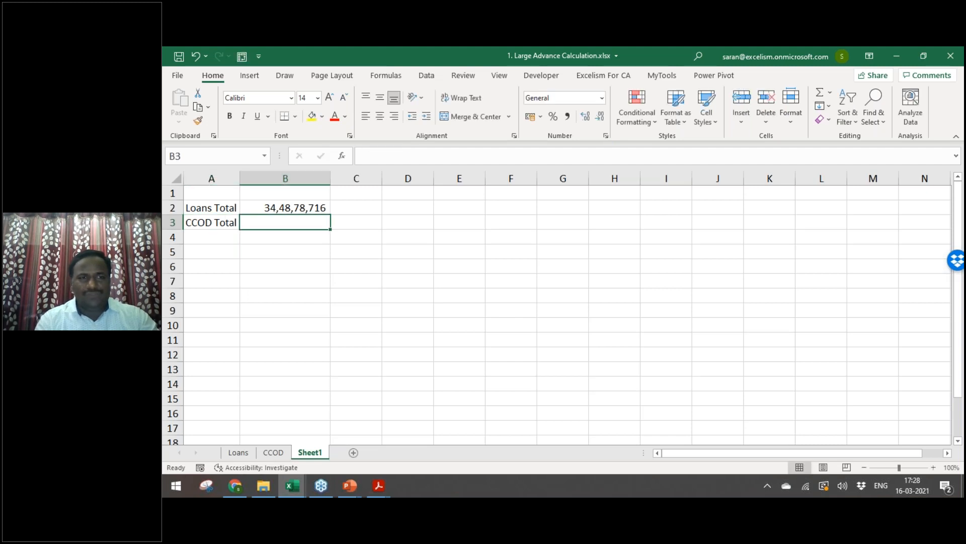
pyautogui.write('=sum')
pyautogui.press('Tab')
pyautogui.hotkey('ctrl', 'pageup')
pyautogui.press('Right')
pyautogui.press('Right')
pyautogui.press('Right')
pyautogui.press('Right')
pyautogui.press('Right')
pyautogui.press('Right')
pyautogui.press('Right')
pyautogui.press('Right')
pyautogui.press('Right')
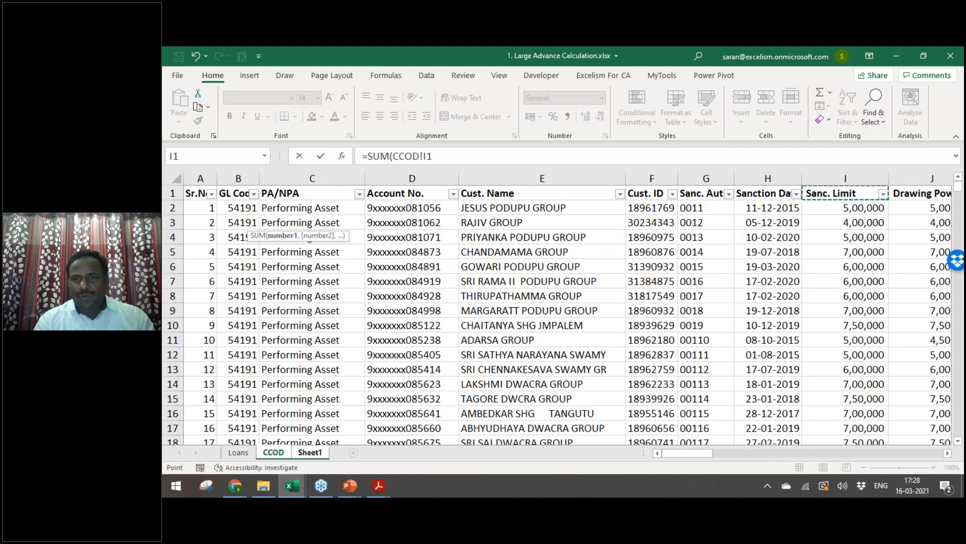
pyautogui.press('Right')
pyautogui.hotkey('ctrl', 'space')
pyautogui.press('Return')
pyautogui.press('Right')
# Step: Negate the B3 formula to =-SUM(CCOD!K:K) so it shows positive
pyautogui.press('Up')
pyautogui.press('Up')
pyautogui.press('Down')
pyautogui.press('F2')
pyautogui.press('Left')
pyautogui.press('Left')
pyautogui.press('Left')
pyautogui.press('Left')
pyautogui.press('Left')
pyautogui.press('Left')
pyautogui.press('Left')
pyautogui.press('Left')
pyautogui.press('Left')
pyautogui.press('Left')
pyautogui.press('Left')
pyautogui.press('Left')
pyautogui.press('Left')
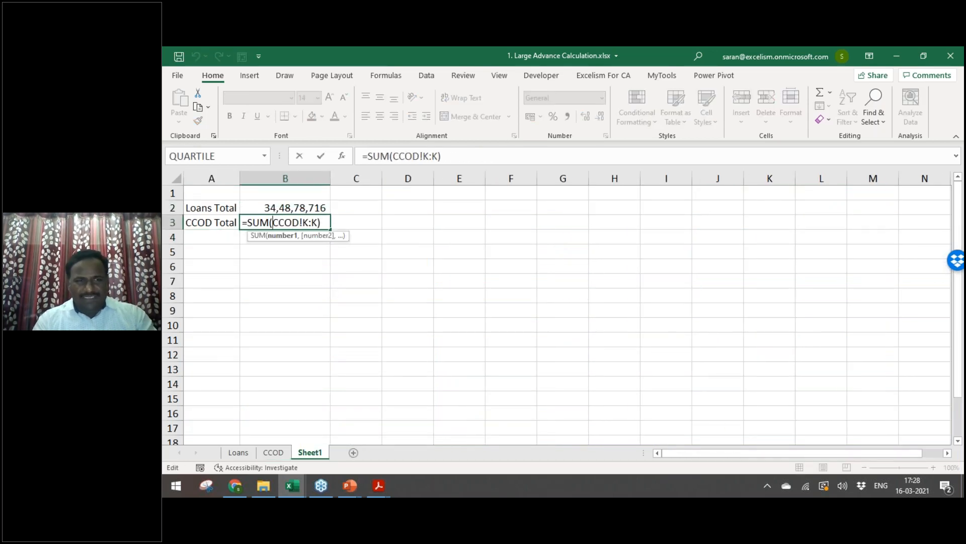
pyautogui.write('-')
pyautogui.press('Return')
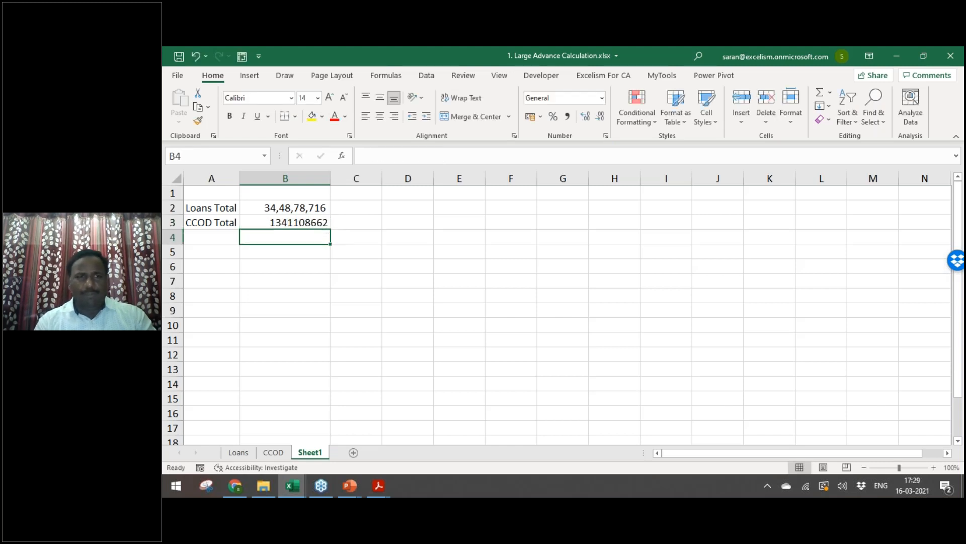
# Step: Copy B2:B3 and Paste Special formats only, matching the CCOD total to the loans total
pyautogui.press('Up')
pyautogui.press('Up')
pyautogui.hotkey('shift', 'Down')
pyautogui.hotkey('ctrl', 'c')
pyautogui.hotkey('alt', 'e')
pyautogui.press('s')
pyautogui.press('t')
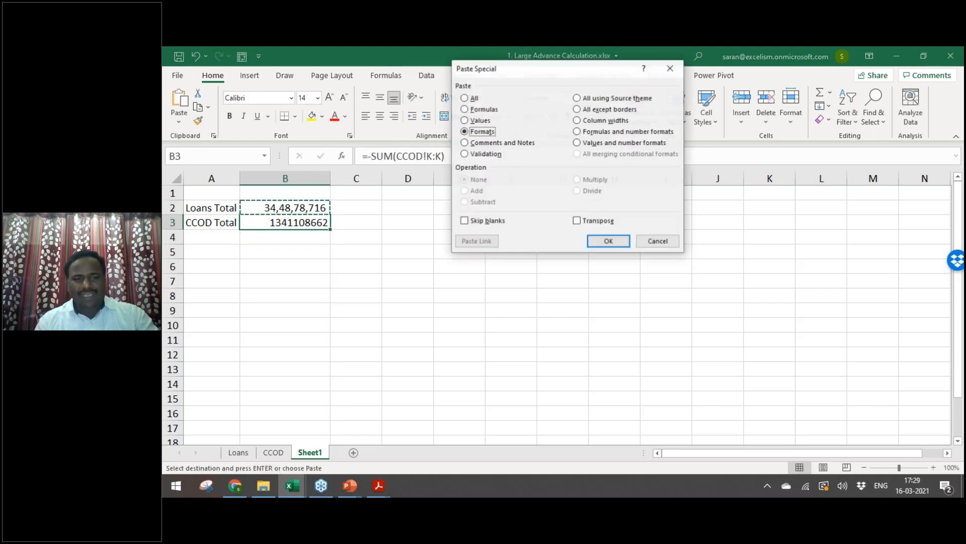
pyautogui.press('Return')
# Step: AutoSum B2:B3 into B4 and label A4 'Total Fund'
pyautogui.hotkey('alt', '=')
pyautogui.hotkey('ctrl', 'Return')
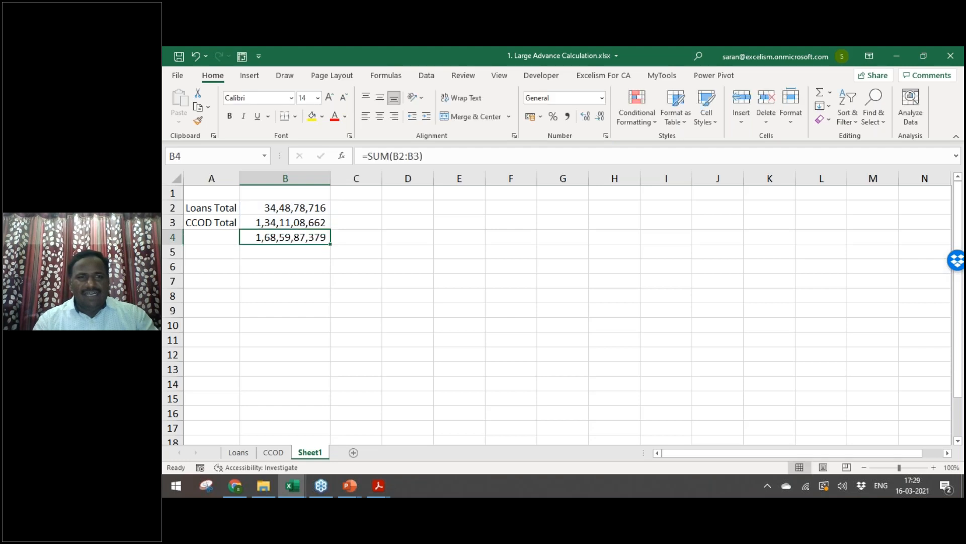
pyautogui.press('Left')
pyautogui.write('Total Fund')
# Step: Label A4 as Total and make the A4:B4 total row bold
pyautogui.press('BackSpace')
pyautogui.press('BackSpace')
pyautogui.press('BackSpace')
pyautogui.press('BackSpace')
pyautogui.press('BackSpace')
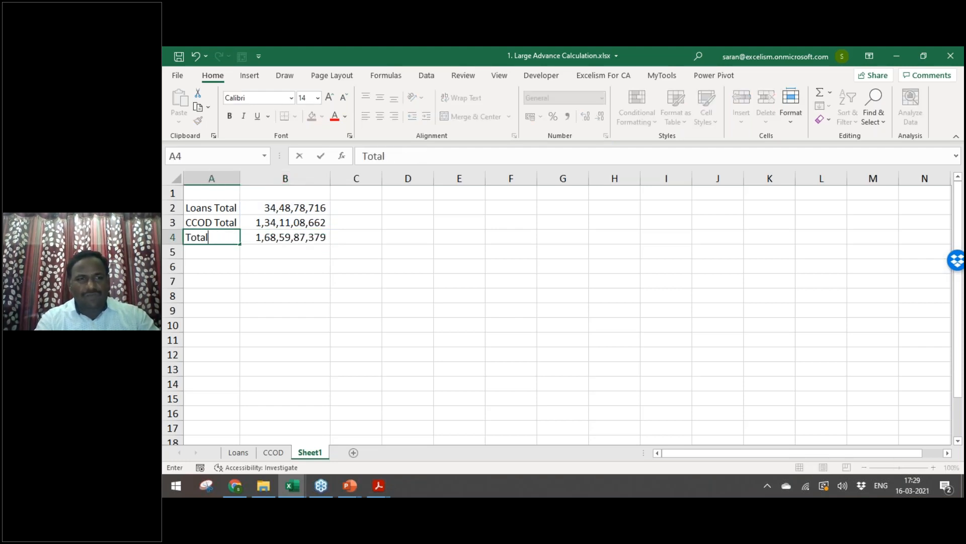
pyautogui.press('Return')
pyautogui.press('Up')
pyautogui.hotkey('shift', 'Right')
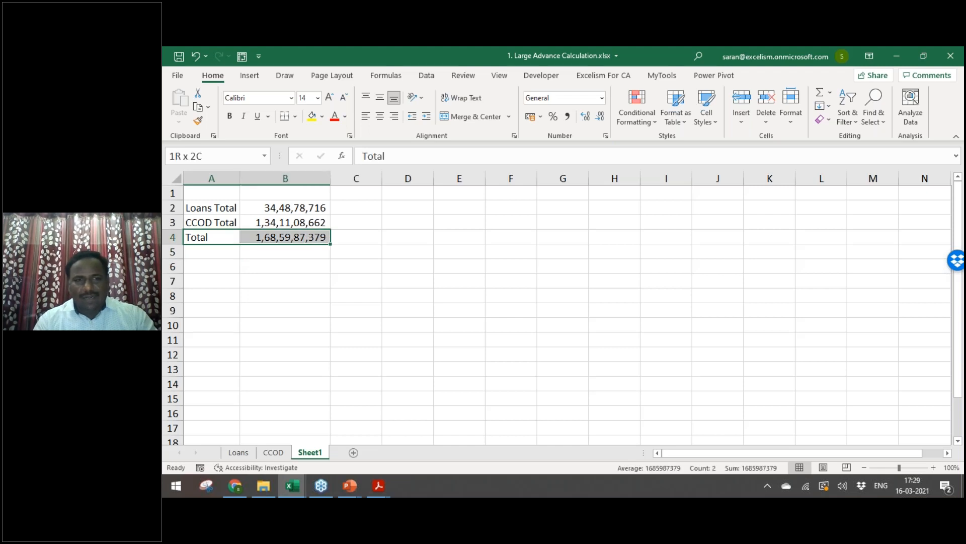
pyautogui.hotkey('ctrl', 'b')
# Step: Add bold headers Particulars in A1 and Amount in B1
pyautogui.press('Right')
pyautogui.press('Up')
pyautogui.press('Up')
pyautogui.press('Up')
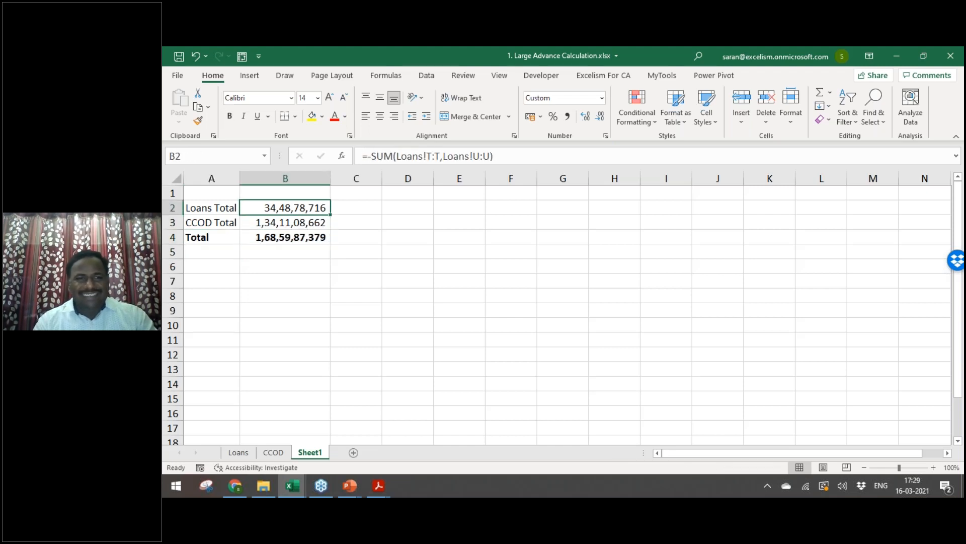
pyautogui.write('Amount')
pyautogui.press('Return')
pyautogui.press('Up')
pyautogui.press('Left')
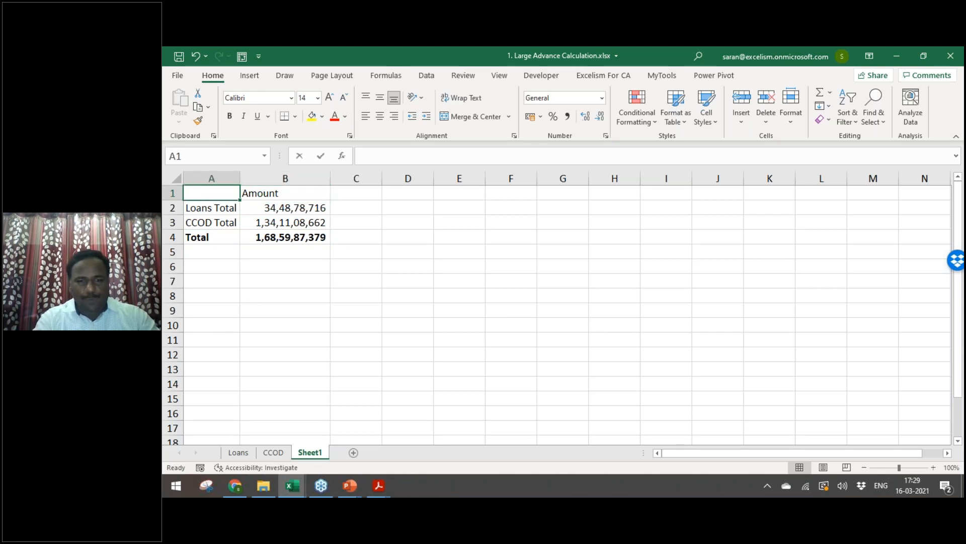
pyautogui.write('Particulars')
pyautogui.press('Return')
pyautogui.press('Up')
pyautogui.hotkey('shift', 'Right')
pyautogui.hotkey('ctrl', 'b')
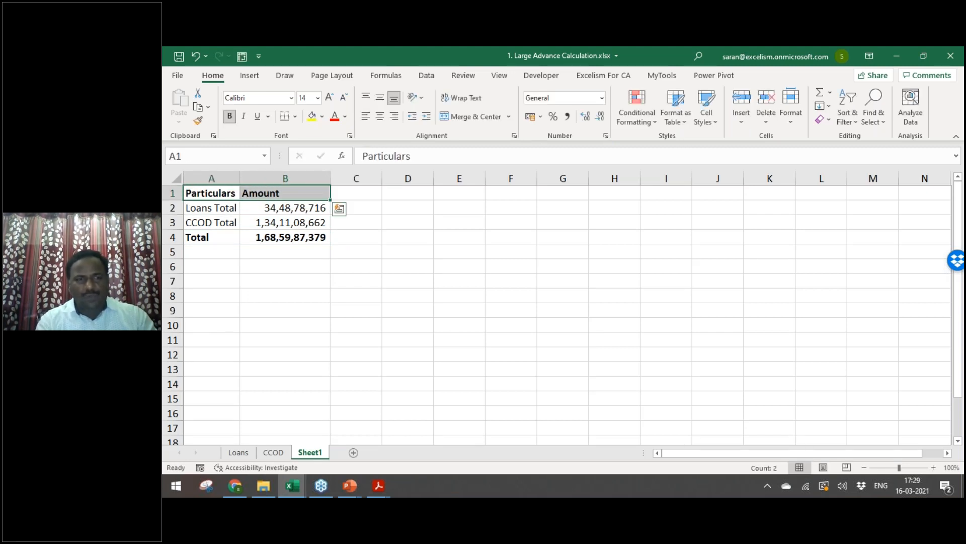
# Step: Select the summary table A1:B4, then move down to A6 for a new label
pyautogui.press('Down')
pyautogui.press('Up')
pyautogui.hotkey('ctrl', 'shift', 'Right')
pyautogui.hotkey('ctrl', 'shift', 'Down')
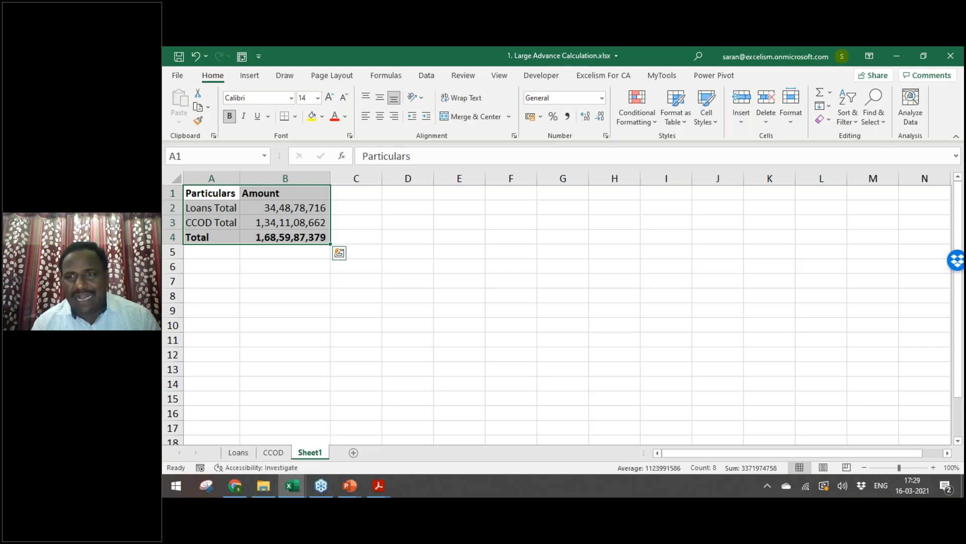
pyautogui.press('Down')
pyautogui.press('Down')
pyautogui.press('Down')
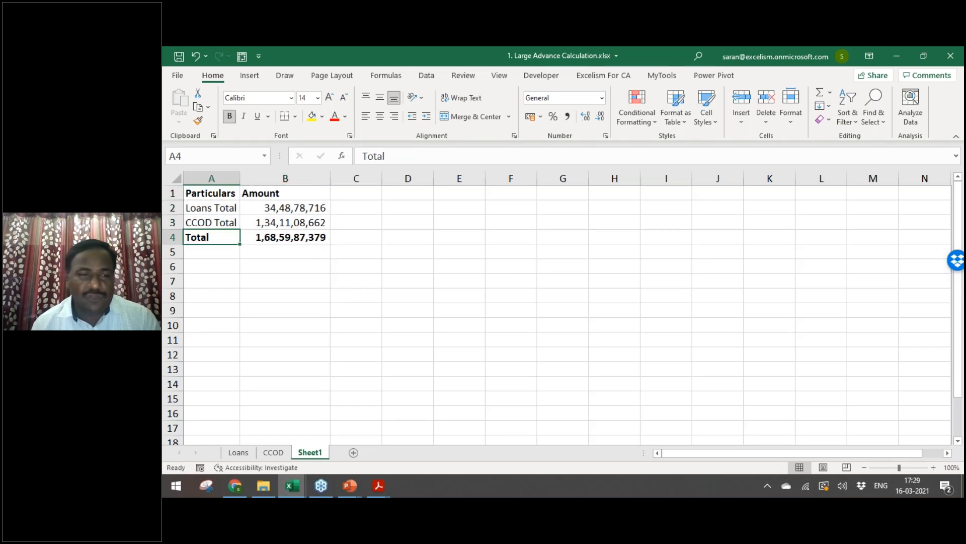
pyautogui.press('Down')
pyautogui.press('Down')
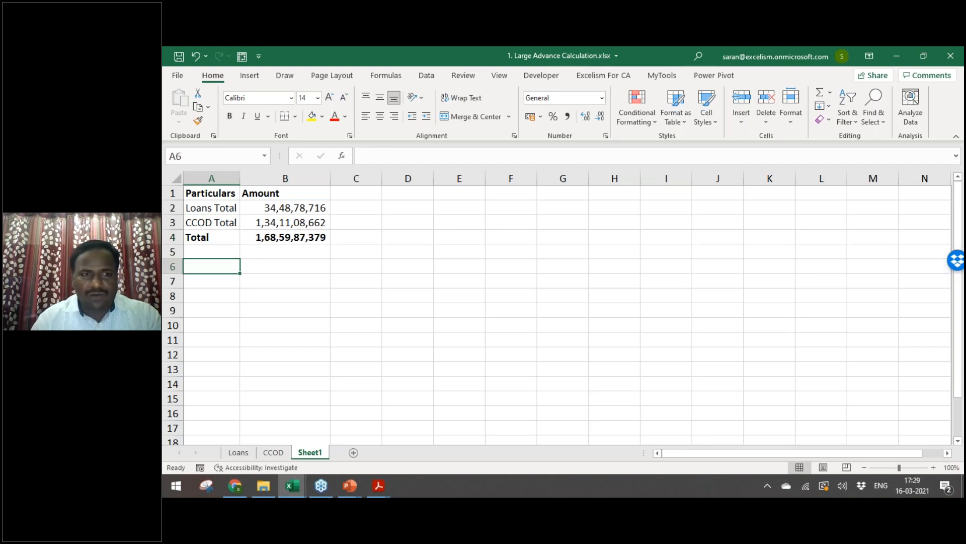
# Step: Label A6 'Large Adv' and enter =MIN(10%*B4,1000000) in B6
pyautogui.write('Large Adv')
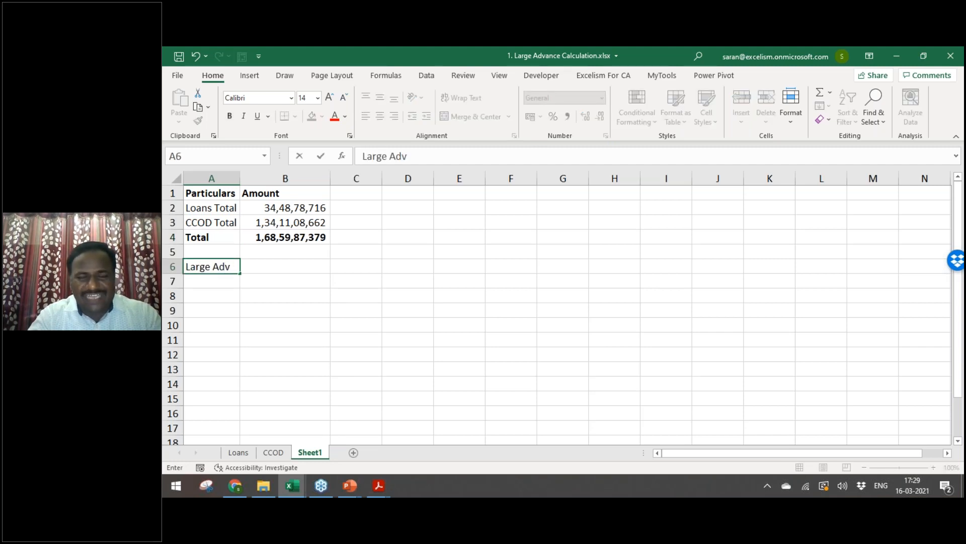
pyautogui.press('Tab')
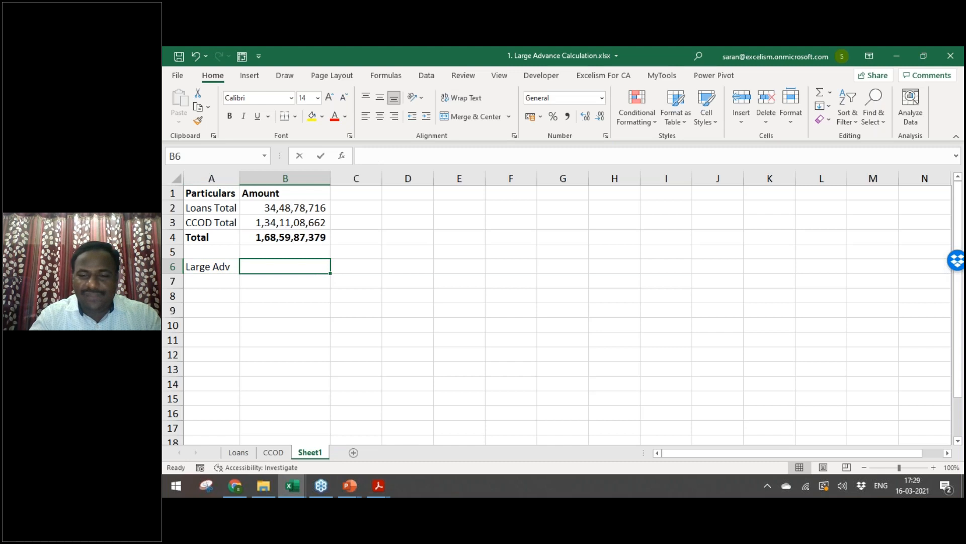
pyautogui.write('=min')
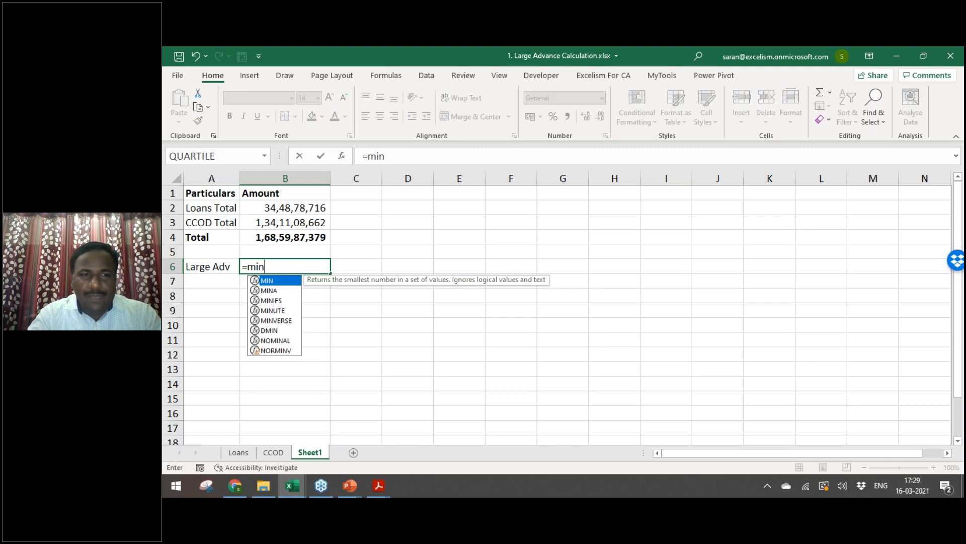
pyautogui.press('Tab')
pyautogui.write('10%*')
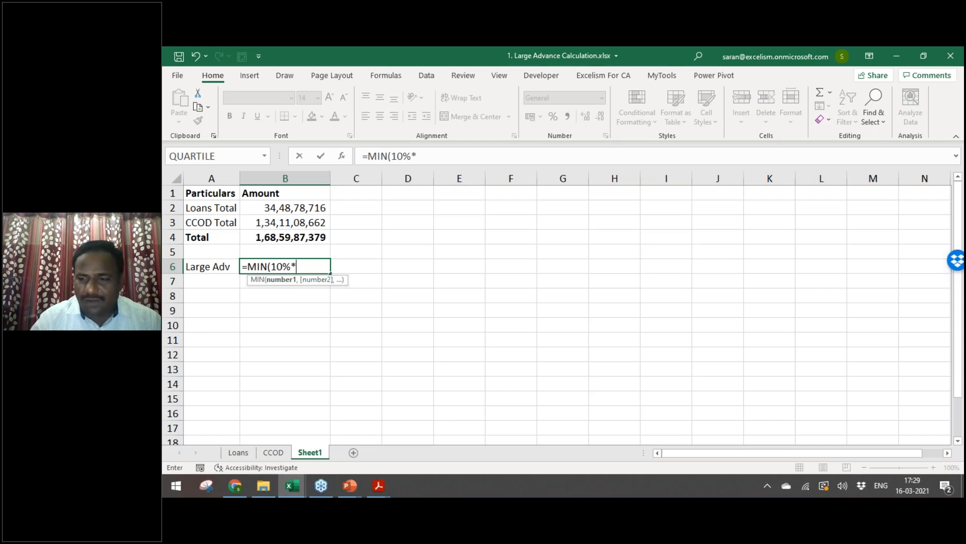
pyautogui.click(325, 240)
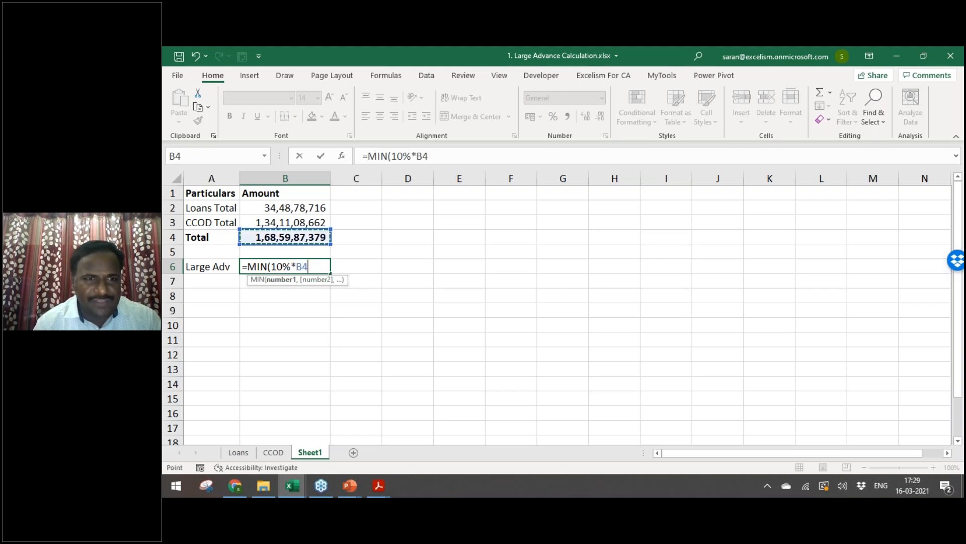
pyautogui.write(',')
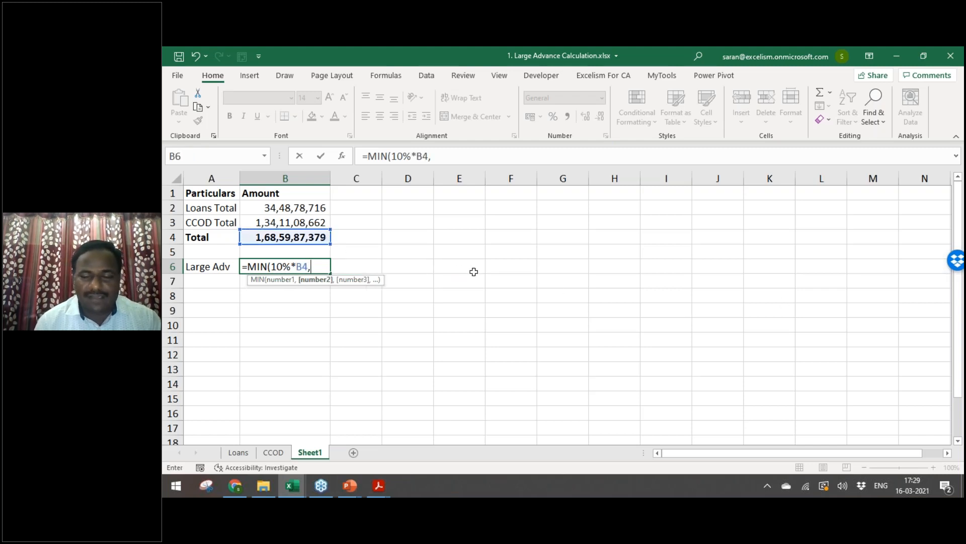
pyautogui.write('1000000')
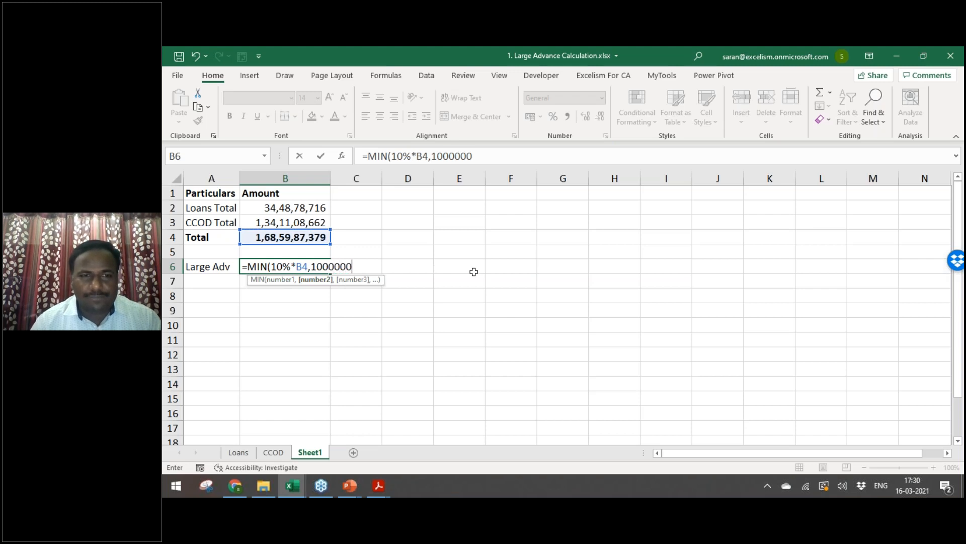
pyautogui.write(')')
pyautogui.press('Return')
pyautogui.press('Up')
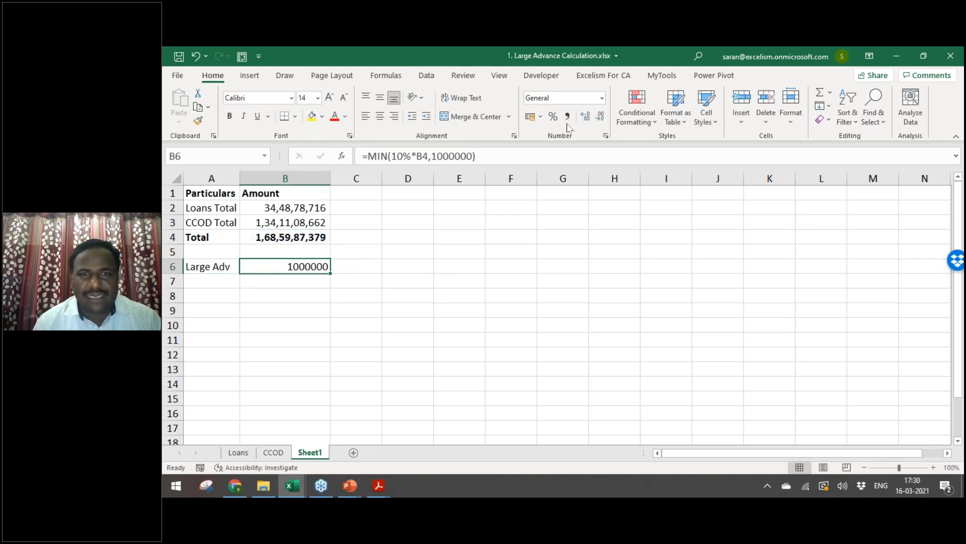
# Step: Format B6 in Comma Style with no decimals and raise the cap to 100000000
pyautogui.click(567, 116)
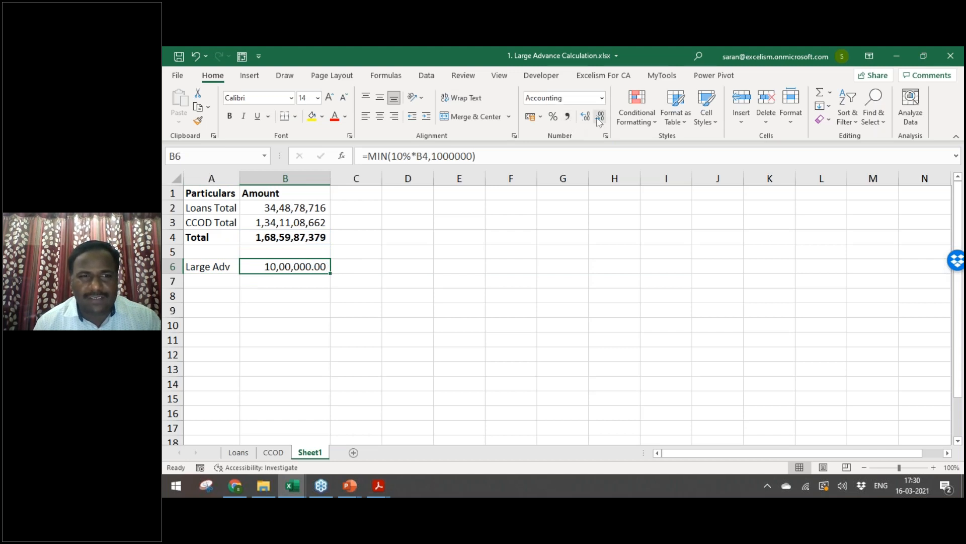
pyautogui.doubleClick(600, 118)
pyautogui.press('F2')
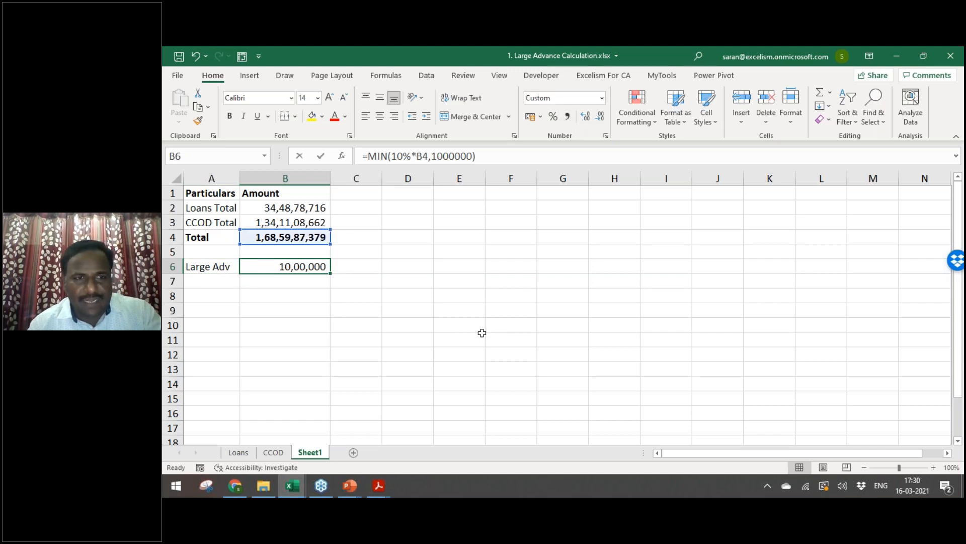
pyautogui.write('00')
pyautogui.press('Return')
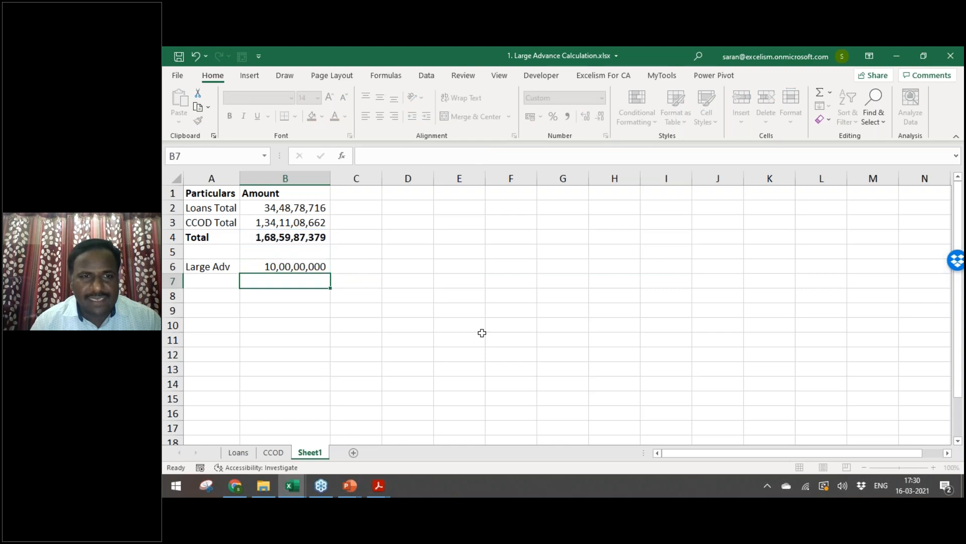
# Step: Check the B4 total and B6 threshold formulas, then switch to the LFAR review PDF
pyautogui.press('Up')
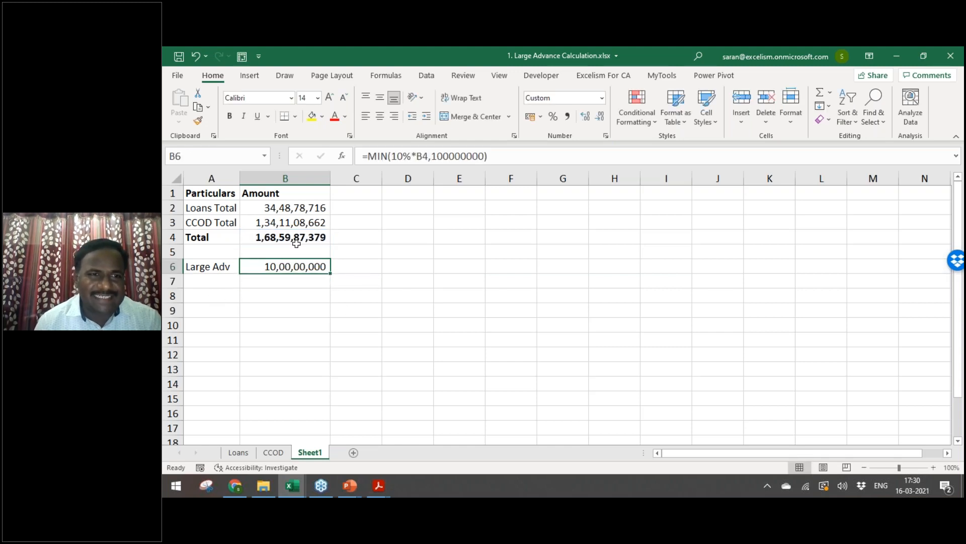
pyautogui.click(288, 239)
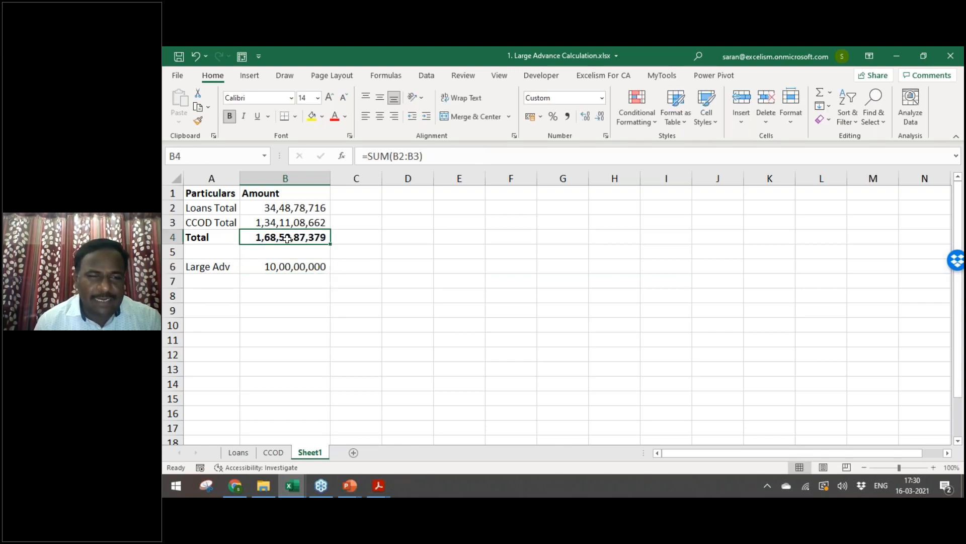
pyautogui.click(290, 267)
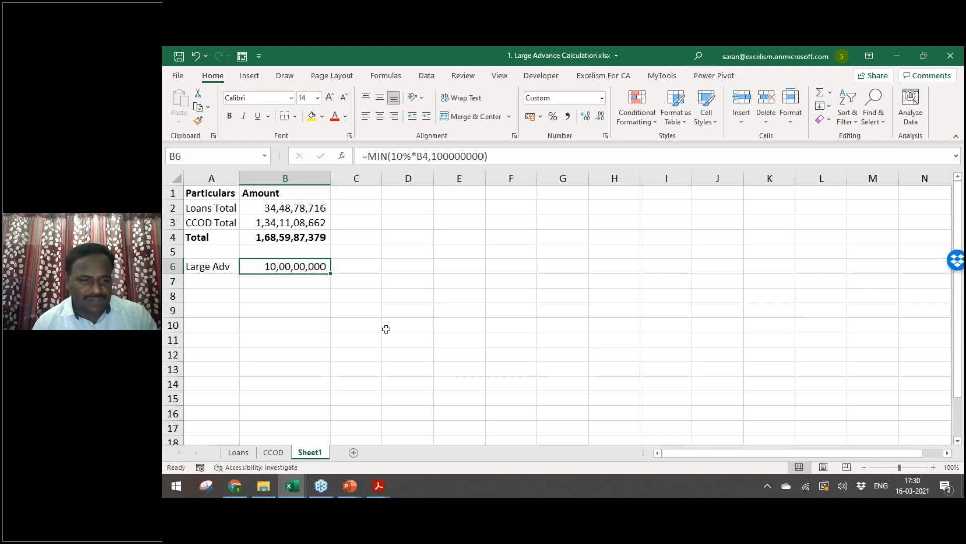
pyautogui.hotkey('alt', 'Tab')
pyautogui.hotkey('alt', 'Tab')
pyautogui.hotkey('alt', 'Tab')
pyautogui.hotkey('alt', 'Tab')
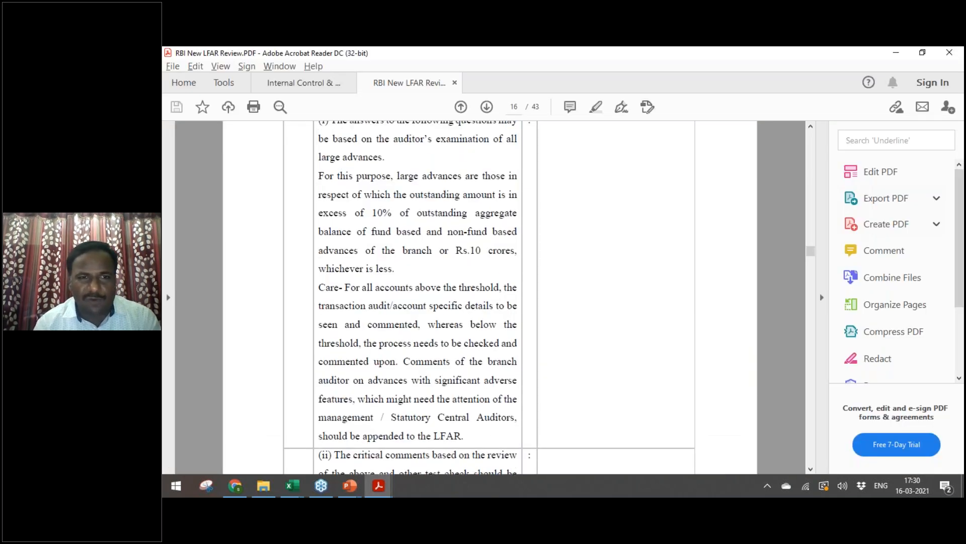
# Step: Back in Excel, rename Sheet1 to 'Large Adv Calc'
pyautogui.hotkey('alt', 'Tab')
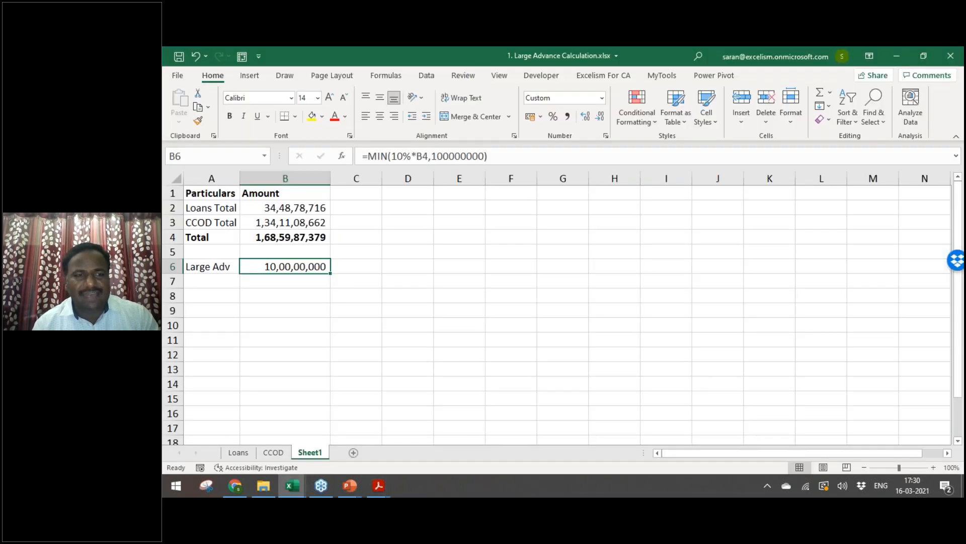
pyautogui.hotkey('alt', 'h')
pyautogui.write('or')
pyautogui.write('Large A')
pyautogui.write('dv Calc')
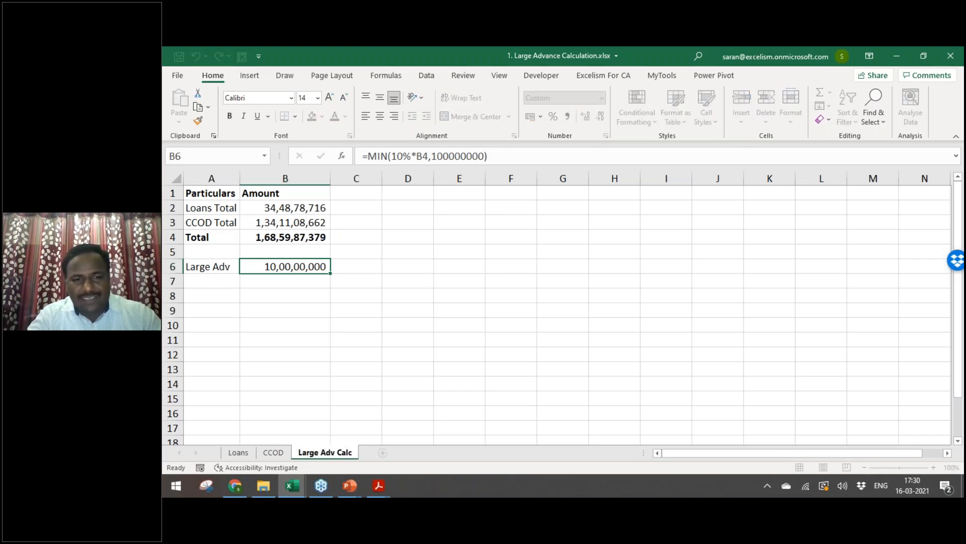
pyautogui.press('Return')
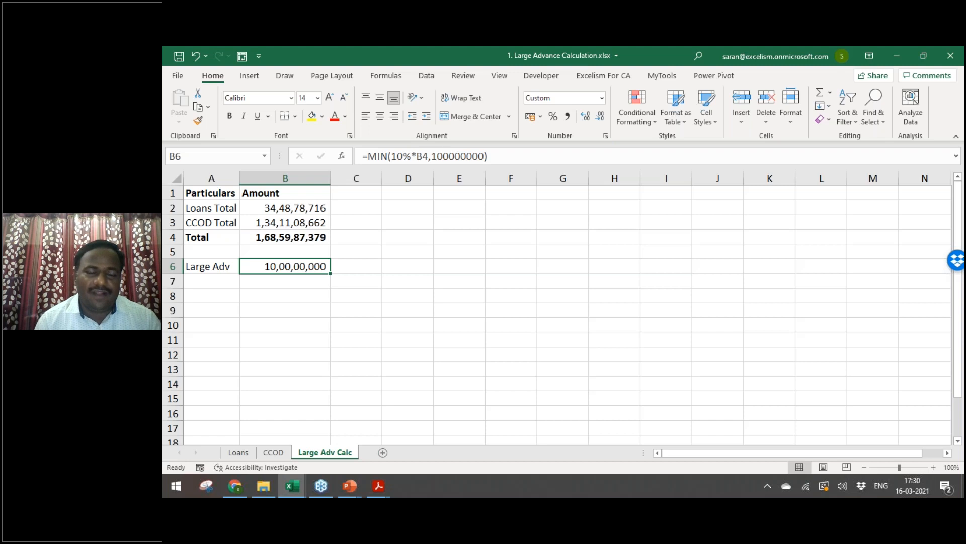
# Step: On the Loans sheet, browse the Bal. O/s (Demand) filter values
pyautogui.hotkey('ctrl', 'pageup')
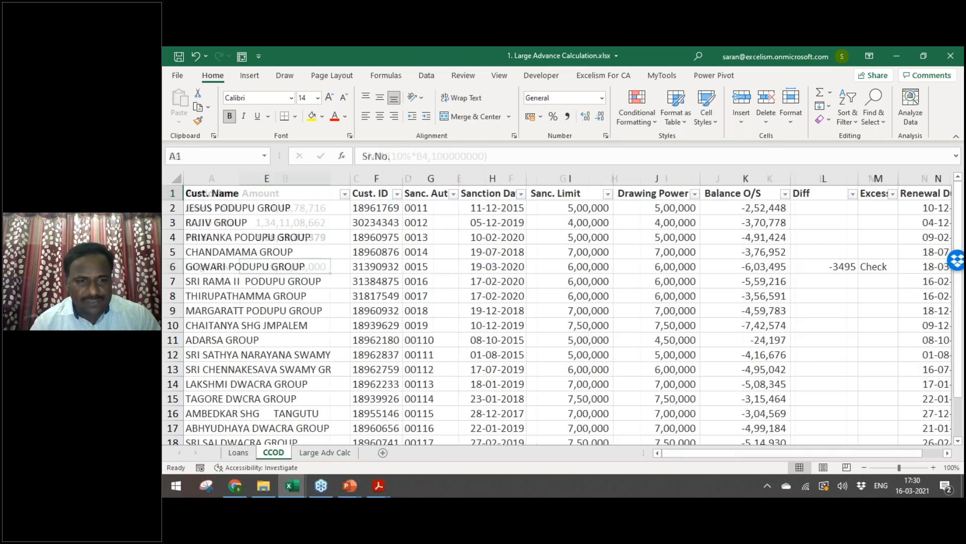
pyautogui.hotkey('ctrl', 'pageup')
pyautogui.hotkey('ctrl', 'Home')
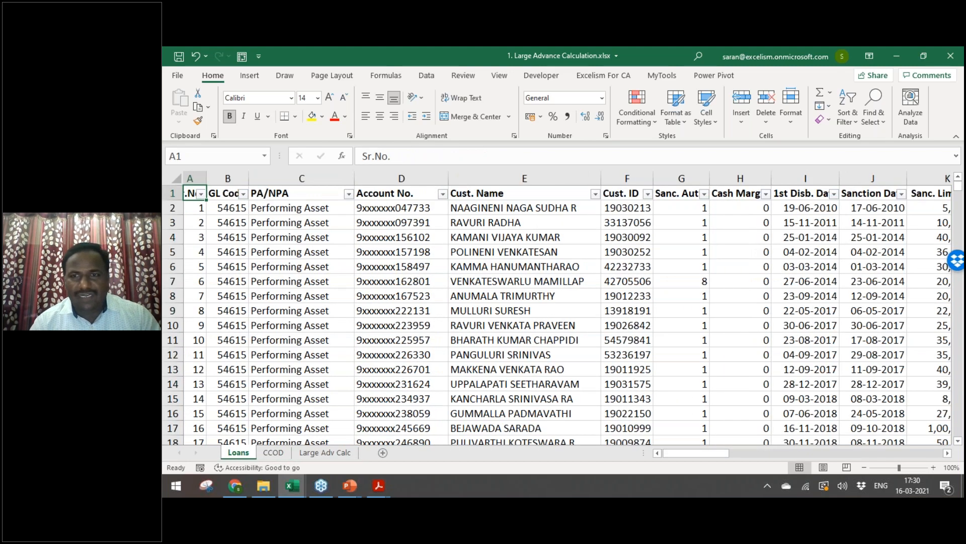
pyautogui.press('Right')
pyautogui.press('Right')
pyautogui.press('Right')
pyautogui.press('Right')
pyautogui.press('Right')
pyautogui.press('Right')
pyautogui.press('Right')
pyautogui.press('Right')
pyautogui.press('Right')
pyautogui.press('Right')
pyautogui.press('Right')
pyautogui.press('Right')
pyautogui.press('Right')
pyautogui.press('Right')
pyautogui.press('Right')
pyautogui.press('Right')
pyautogui.press('Right')
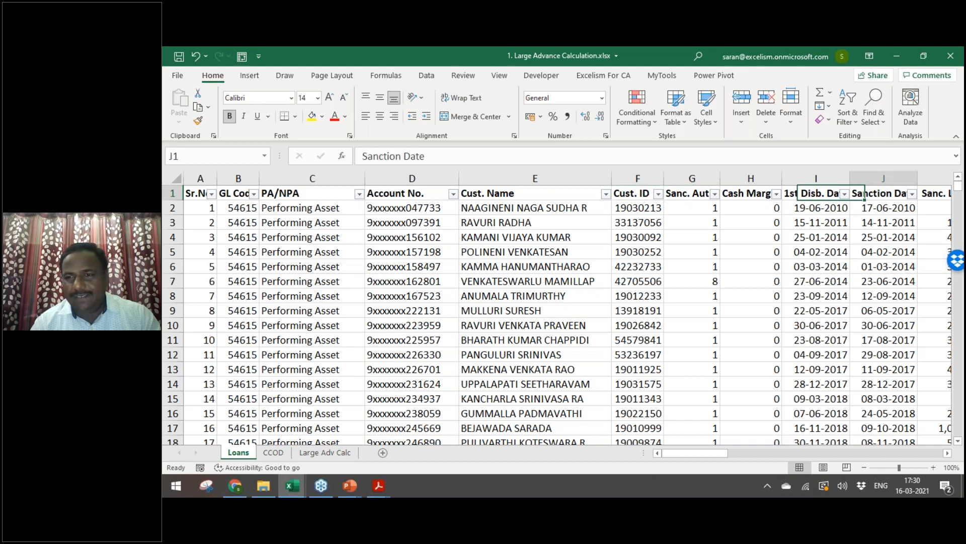
pyautogui.press('Right')
pyautogui.press('Right')
pyautogui.press('Right')
pyautogui.press('Right')
pyautogui.press('Right')
pyautogui.press('Left')
pyautogui.press('Left')
pyautogui.press('Left')
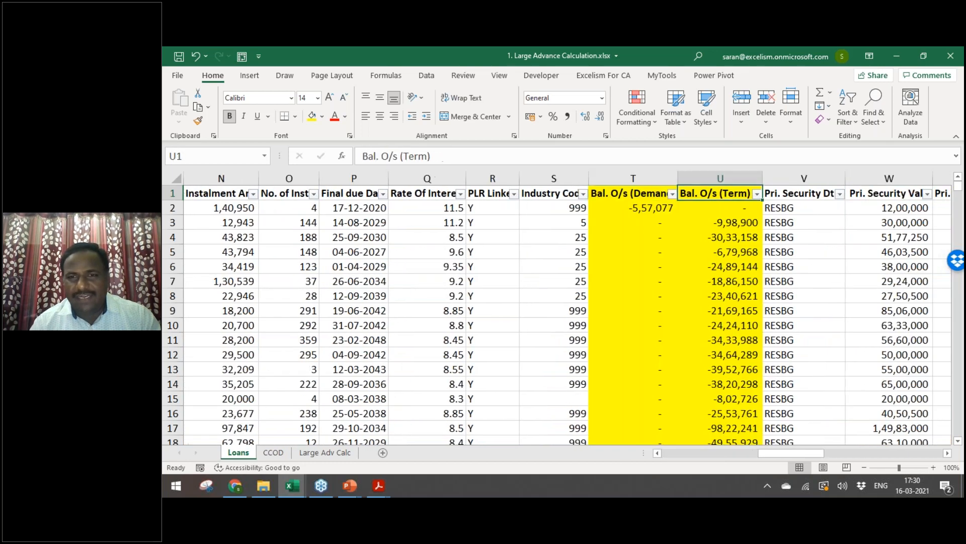
pyautogui.hotkey('alt', 'Down')
pyautogui.press('Down')
pyautogui.press('Down')
pyautogui.press('Down')
pyautogui.press('Down')
pyautogui.press('Down')
pyautogui.press('Down')
pyautogui.press('Down')
pyautogui.press('Down')
pyautogui.press('Down')
pyautogui.press('Down')
pyautogui.press('Down')
pyautogui.press('Down')
pyautogui.press('Down')
pyautogui.press('Up')
pyautogui.press('Up')
pyautogui.press('Up')
pyautogui.press('Up')
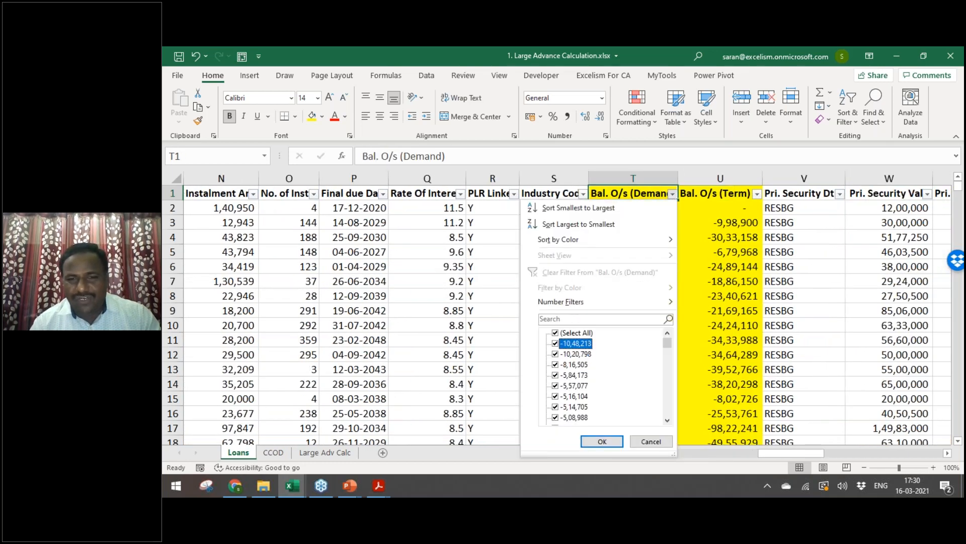
# Step: Filter Bal. O/s (Term) to values less than -100000000
pyautogui.press('Escape')
pyautogui.press('Right')
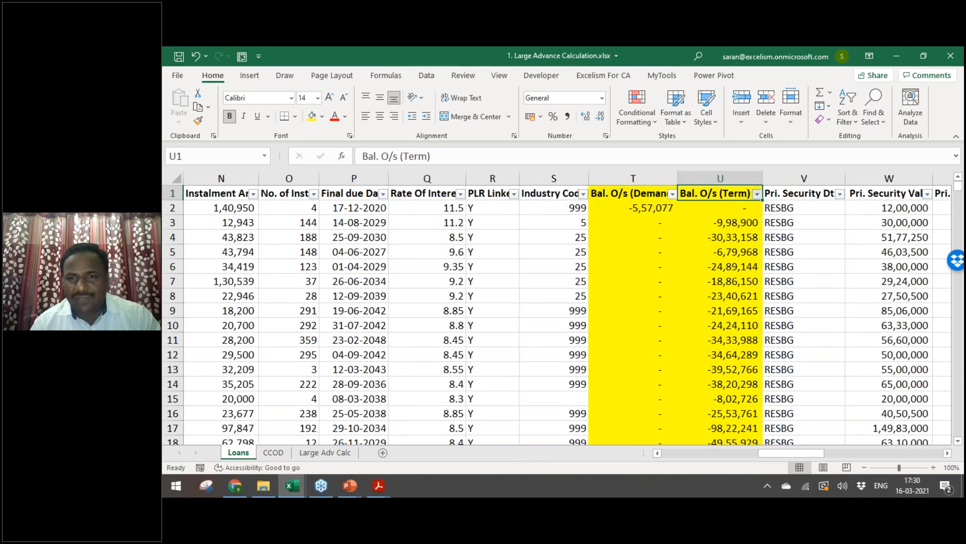
pyautogui.hotkey('alt', 'Down')
pyautogui.press('Down')
pyautogui.press('Down')
pyautogui.press('Down')
pyautogui.press('Down')
pyautogui.press('Right')
pyautogui.press('Down')
pyautogui.press('Down')
pyautogui.press('Down')
pyautogui.press('Down')
pyautogui.press('Return')
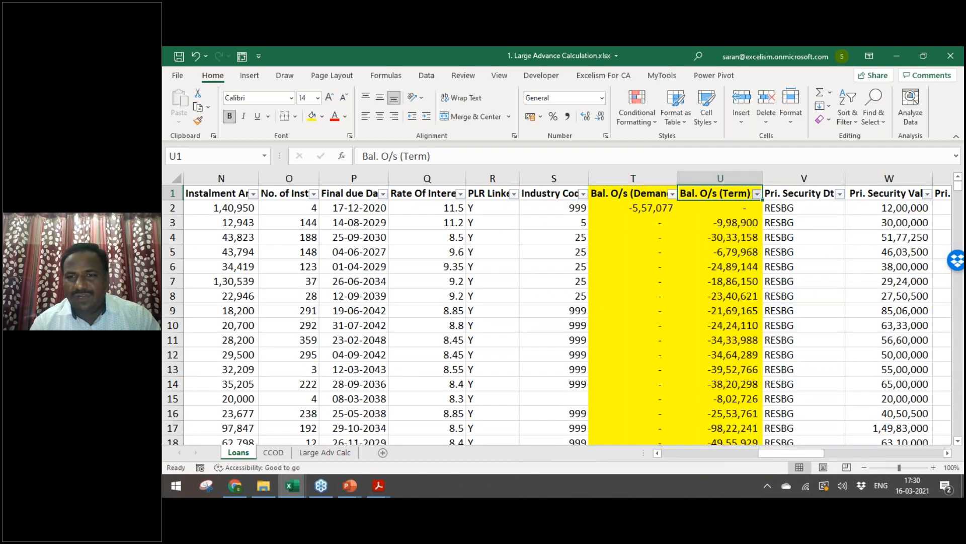
pyautogui.write('-100000000')
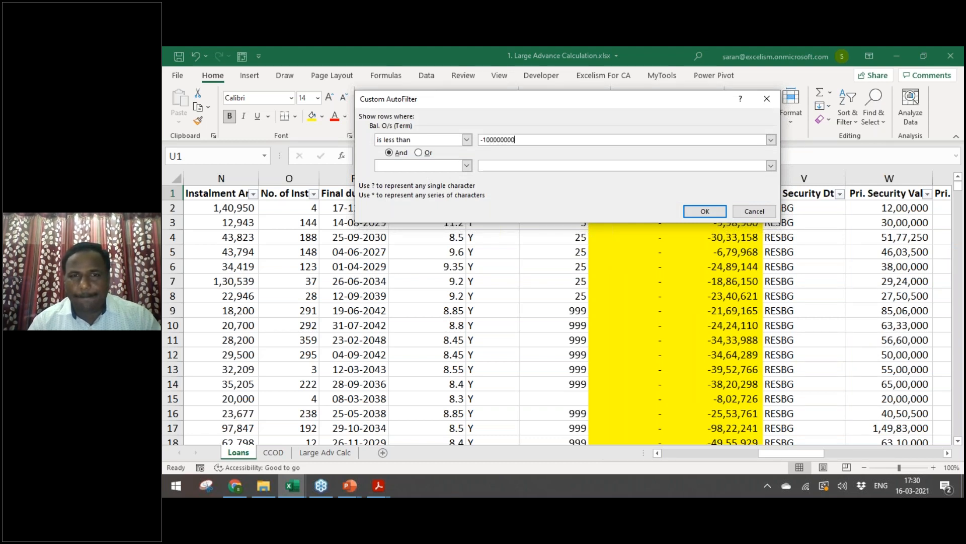
pyautogui.press('Return')
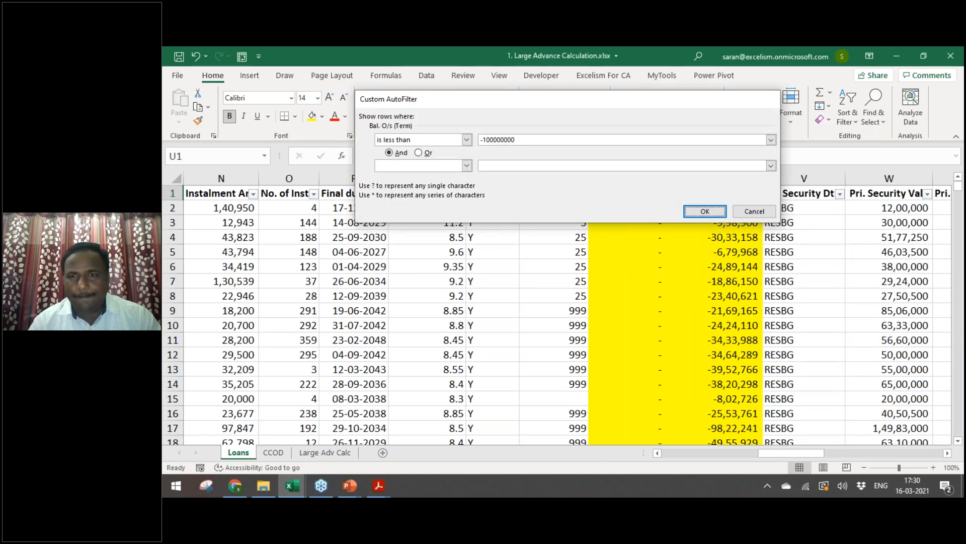
# Step: Clear the Loans filter and move to the CCOD sheet
pyautogui.press('Up')
pyautogui.press('Down')
pyautogui.press('Up')
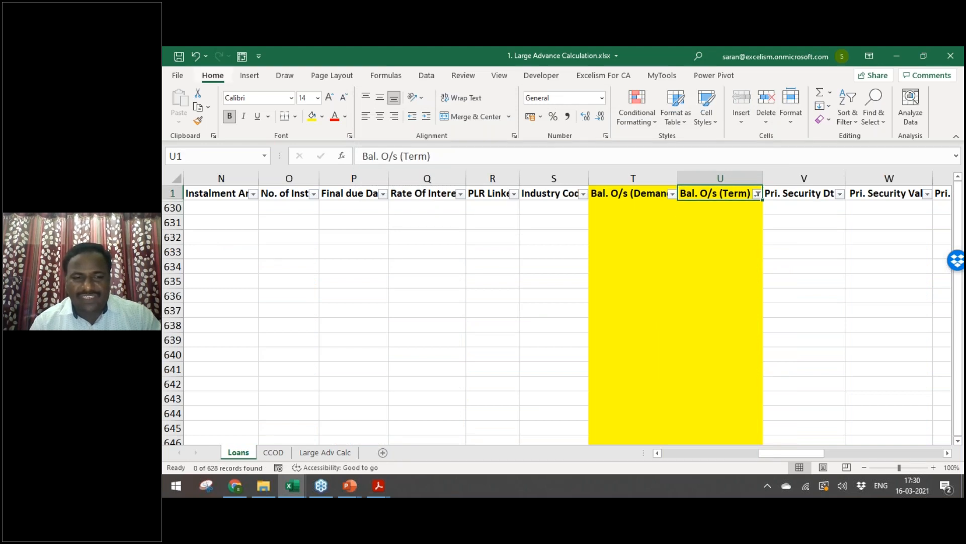
pyautogui.hotkey('ctrl', 'shift', 'l')
pyautogui.hotkey('ctrl', 'shift', 'l')
pyautogui.press('Down')
pyautogui.hotkey('ctrl', 'pagedown')
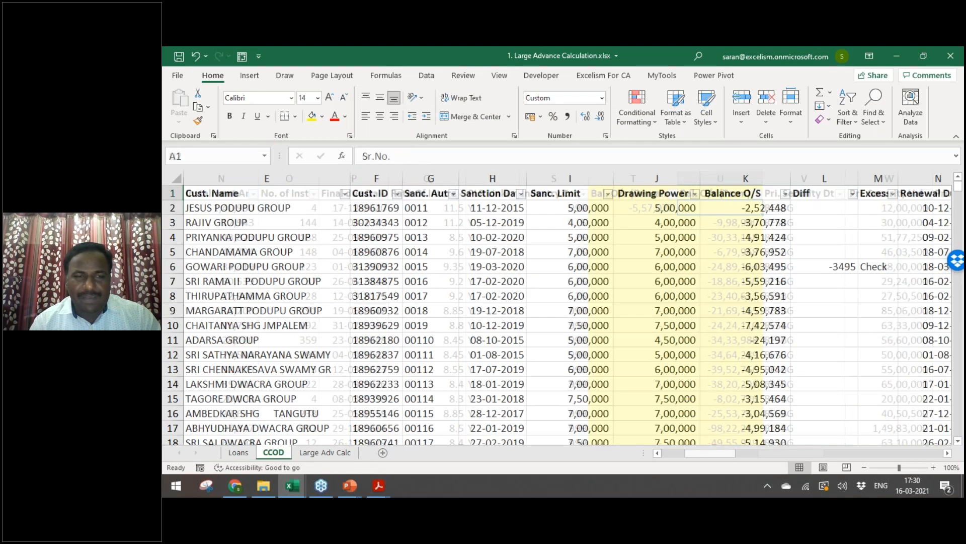
# Step: Fill the Balance O/S column K yellow
pyautogui.press('Right')
pyautogui.press('Right')
pyautogui.press('Right')
pyautogui.press('Right')
pyautogui.press('Right')
pyautogui.press('Right')
pyautogui.press('Right')
pyautogui.press('Right')
pyautogui.press('Right')
pyautogui.press('Right')
pyautogui.press('Right')
pyautogui.press('Right')
pyautogui.press('Left')
pyautogui.press('Left')
pyautogui.hotkey('ctrl', 'space')
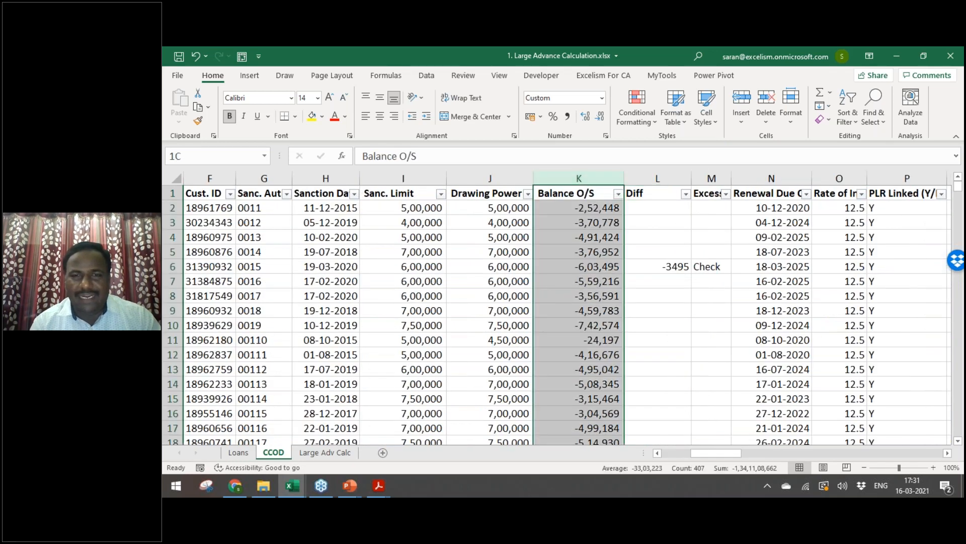
pyautogui.click(312, 117)
pyautogui.click(557, 245)
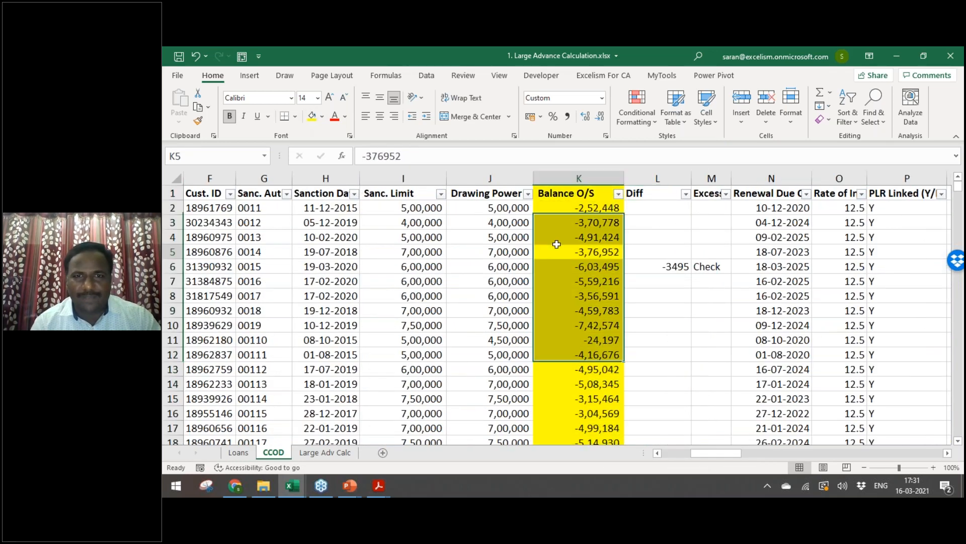
# Step: Filter Balance O/S to less than -100000000, leaving 2 of 406 records
pyautogui.hotkey('ctrl', 'Up')
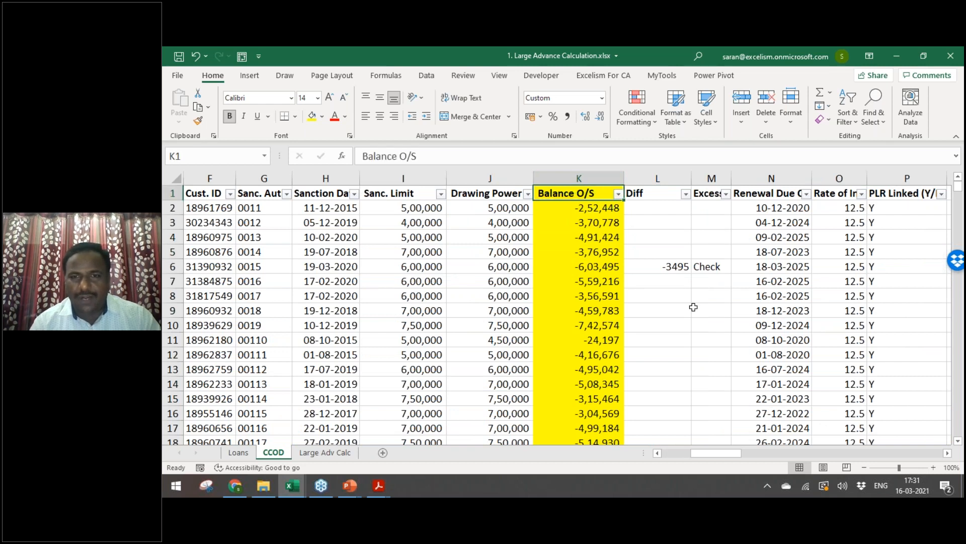
pyautogui.hotkey('alt', 'Down')
pyautogui.press('Down')
pyautogui.press('Down')
pyautogui.press('Down')
pyautogui.press('Down')
pyautogui.press('Down')
pyautogui.press('Down')
pyautogui.press('Down')
pyautogui.press('Right')
pyautogui.press('Down')
pyautogui.press('Down')
pyautogui.press('Down')
pyautogui.press('Down')
pyautogui.press('Escape')
pyautogui.press('Escape')
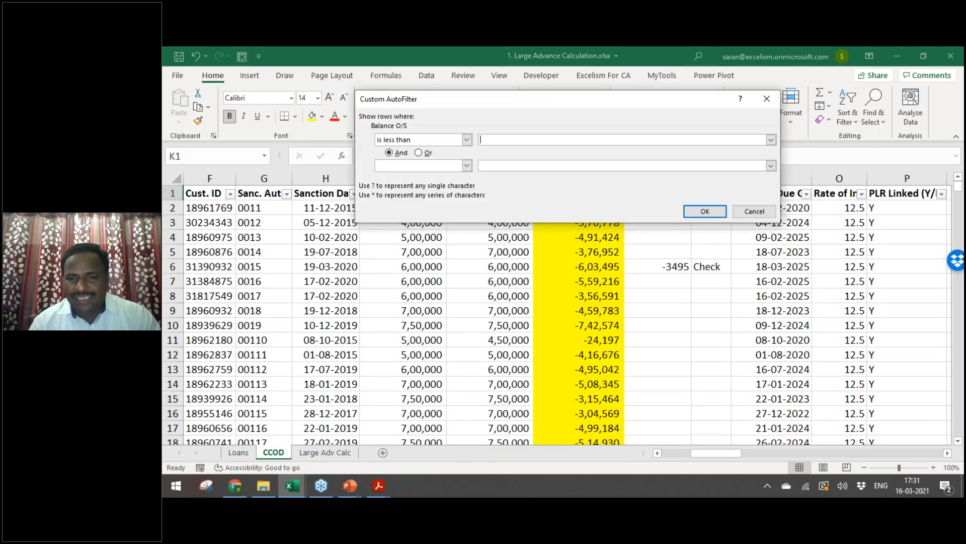
pyautogui.write('-100')
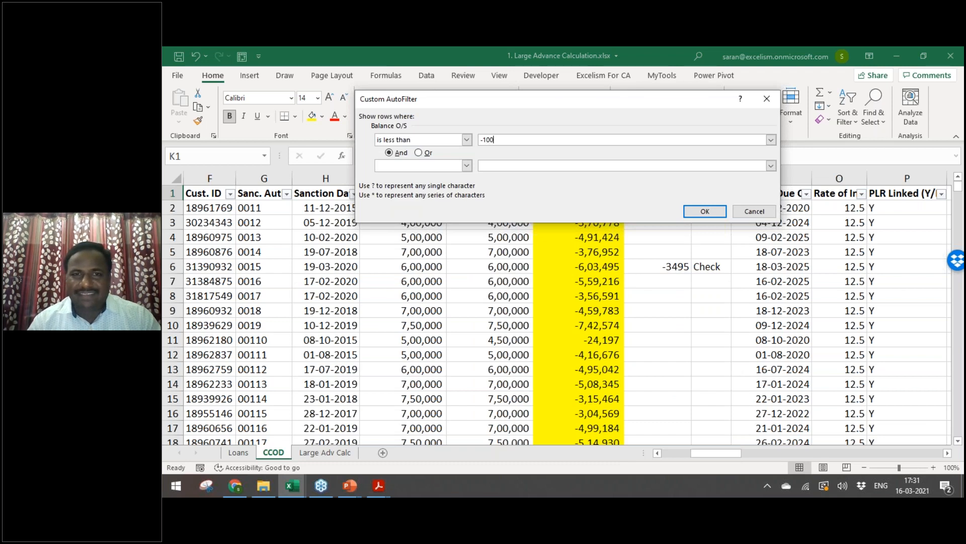
pyautogui.write('0000')
pyautogui.press('BackSpace')
pyautogui.press('BackSpace')
pyautogui.press('BackSpace')
pyautogui.press('BackSpace')
pyautogui.press('BackSpace')
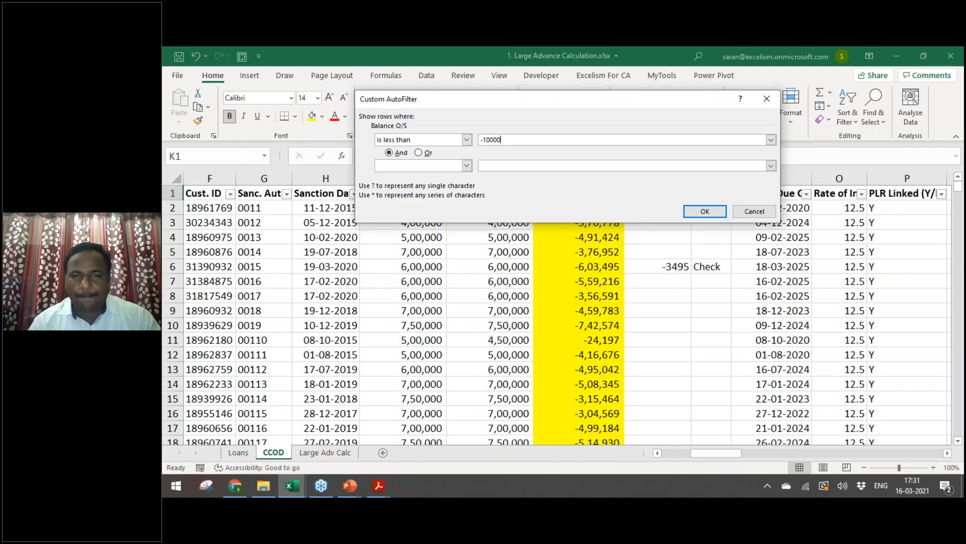
pyautogui.write('0000000')
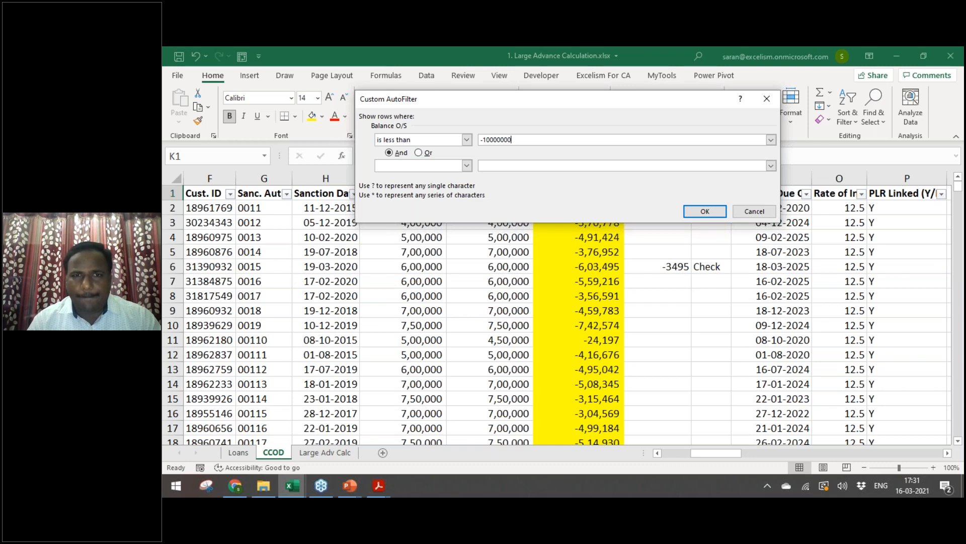
pyautogui.press('Return')
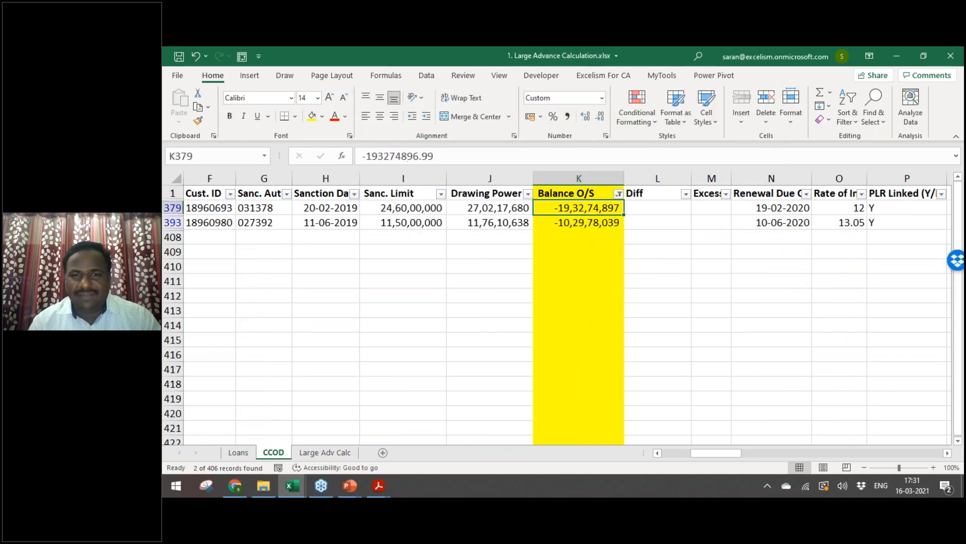
pyautogui.hotkey('ctrl', 'Home')
# Step: Paste the filtered Account No. values into A9 of Large Adv Calc
pyautogui.press('Right')
pyautogui.press('Right')
pyautogui.press('Right')
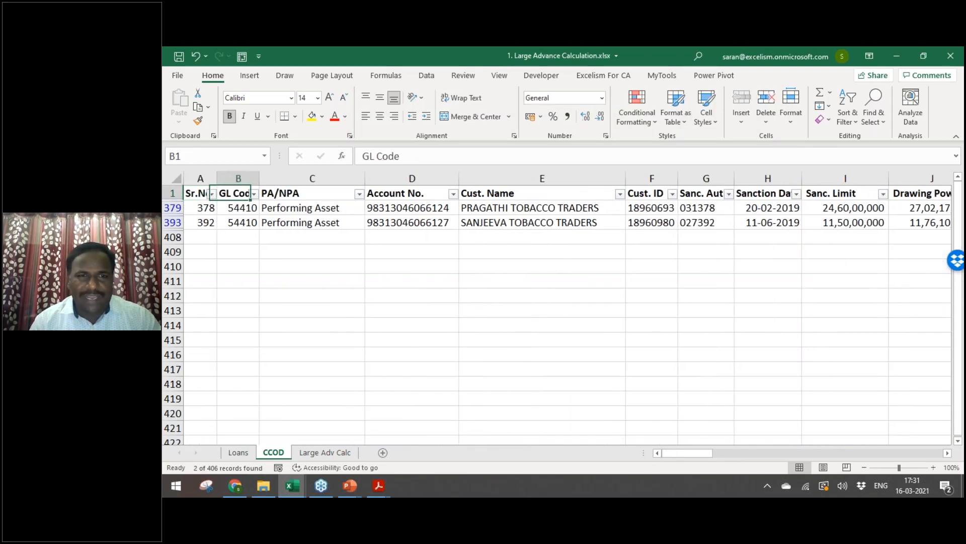
pyautogui.hotkey('ctrl', 'shift', 'Down')
pyautogui.hotkey('ctrl', 'c')
pyautogui.hotkey('ctrl', 'pagedown')
pyautogui.press('Down')
pyautogui.press('Down')
pyautogui.press('Down')
pyautogui.press('Left')
pyautogui.hotkey('ctrl', 'alt', 'v')
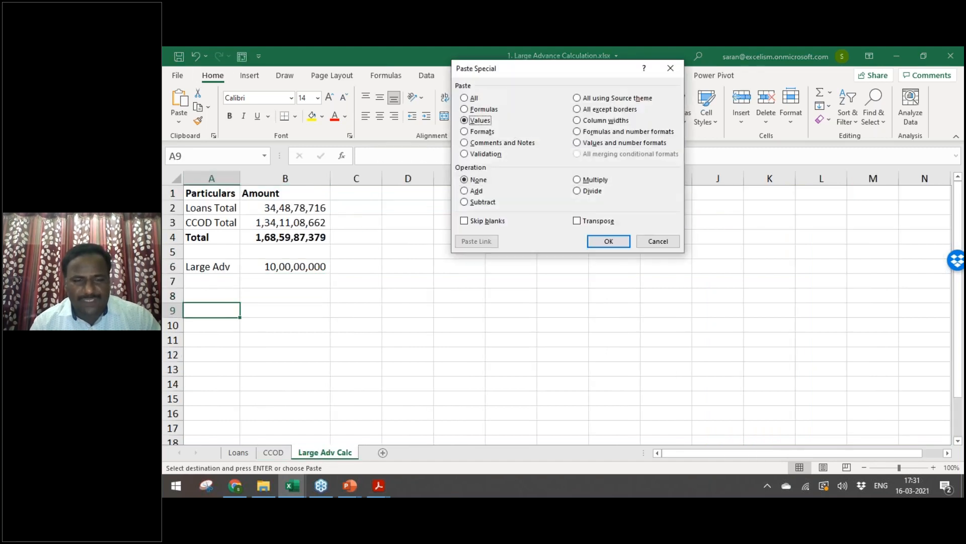
pyautogui.press('v')
pyautogui.press('Return')
# Step: Paste the Cust. Name and Cust. ID values starting at B9
pyautogui.hotkey('ctrl', 'pageup')
pyautogui.press('Right')
pyautogui.hotkey('ctrl', 'shift', 'Down')
pyautogui.hotkey('shift', 'Right')
pyautogui.hotkey('shift', 'Right')
pyautogui.hotkey('shift', 'Left')
pyautogui.hotkey('ctrl', 'c')
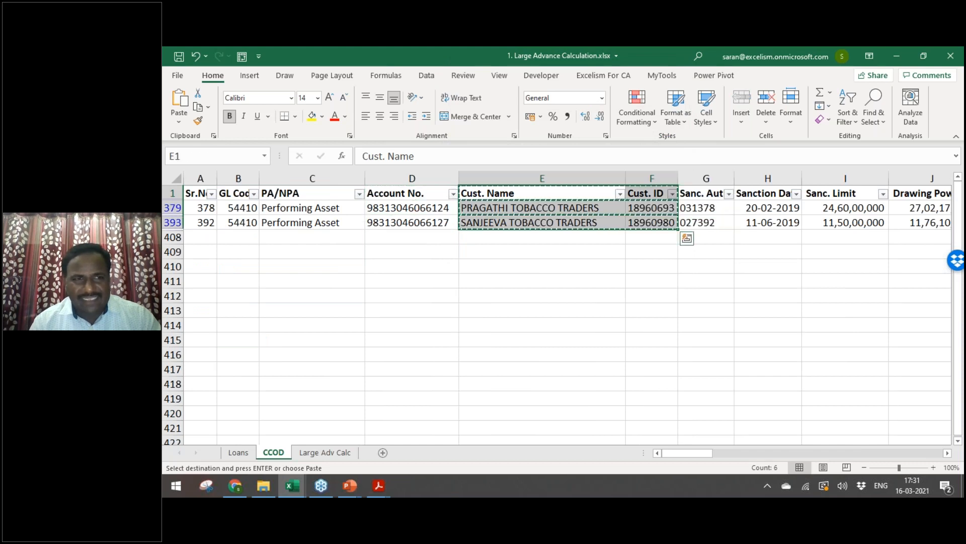
pyautogui.hotkey('ctrl', 'pagedown')
pyautogui.press('Right')
pyautogui.hotkey('ctrl', 'alt', 'v')
pyautogui.press('v')
pyautogui.press('Return')
# Step: Autofit columns A and B to their contents
pyautogui.press('Left')
pyautogui.hotkey('ctrl', 'shift', 'Down')
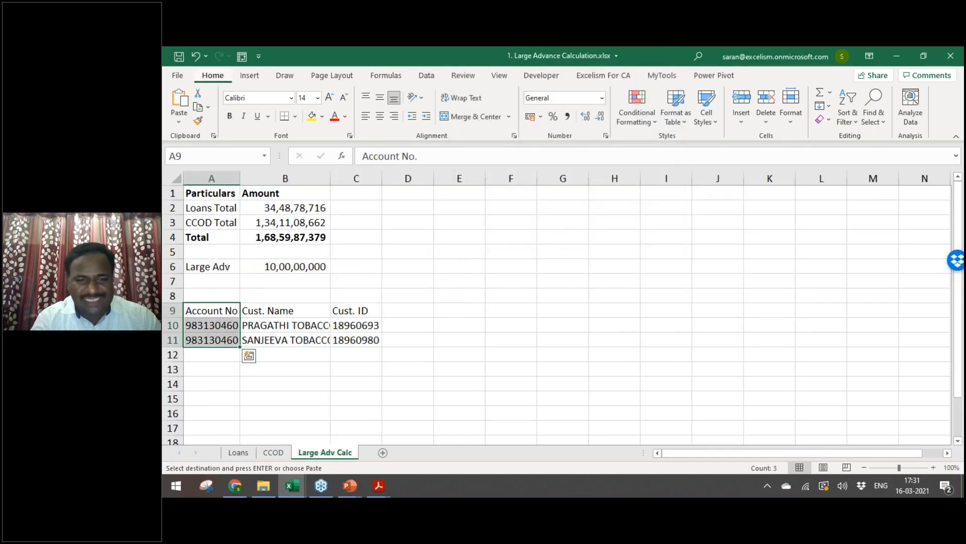
pyautogui.hotkey('alt', 'h')
pyautogui.press('o')
pyautogui.press('i')
pyautogui.press('Right')
pyautogui.hotkey('ctrl', 'shift', 'Down')
pyautogui.hotkey('alt', 'h')
pyautogui.press('o')
pyautogui.press('i')
pyautogui.press('Right')
pyautogui.press('Right')
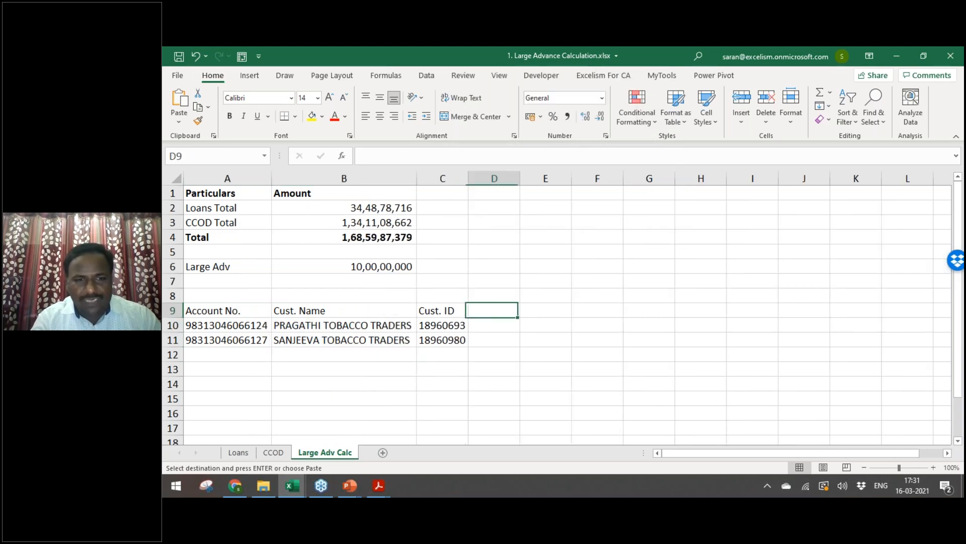
# Step: Paste the GL Code values at D9, then return to CCOD and end copy mode
pyautogui.hotkey('ctrl', 'pageup')
pyautogui.press('Left')
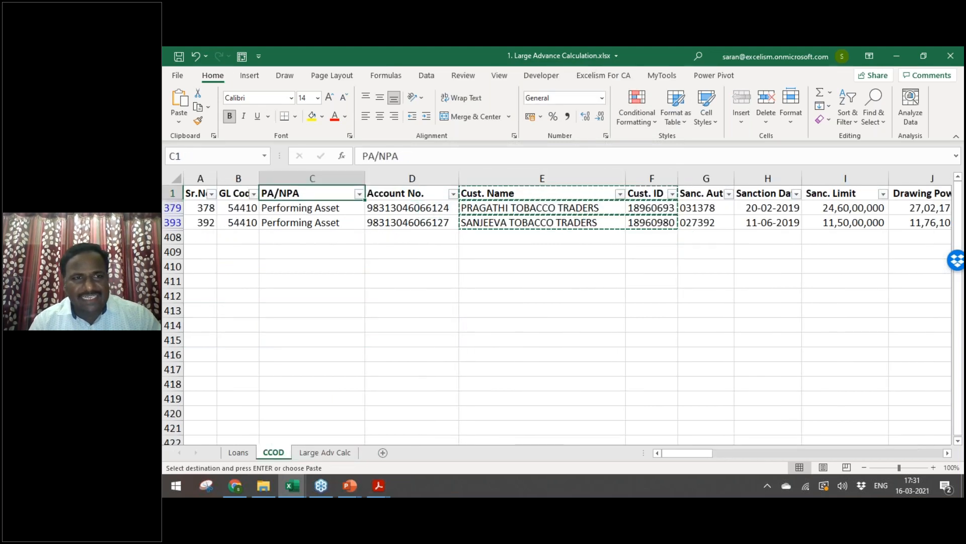
pyautogui.press('Left')
pyautogui.hotkey('ctrl', 'shift', 'Down')
pyautogui.hotkey('ctrl', 'c')
pyautogui.hotkey('ctrl', 'pagedown')
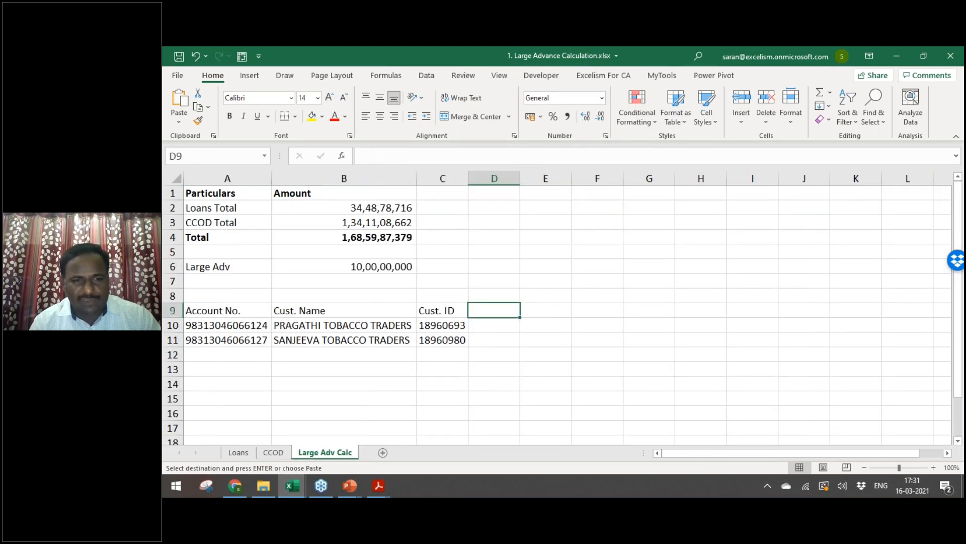
pyautogui.hotkey('ctrl', 'alt', 'v')
pyautogui.press('v')
pyautogui.press('Return')
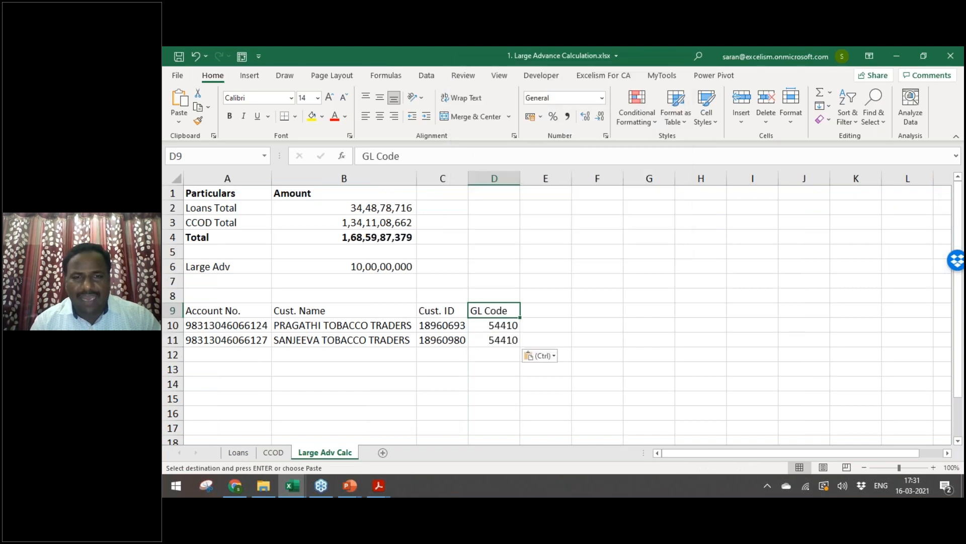
pyautogui.hotkey('ctrl', 'pageup')
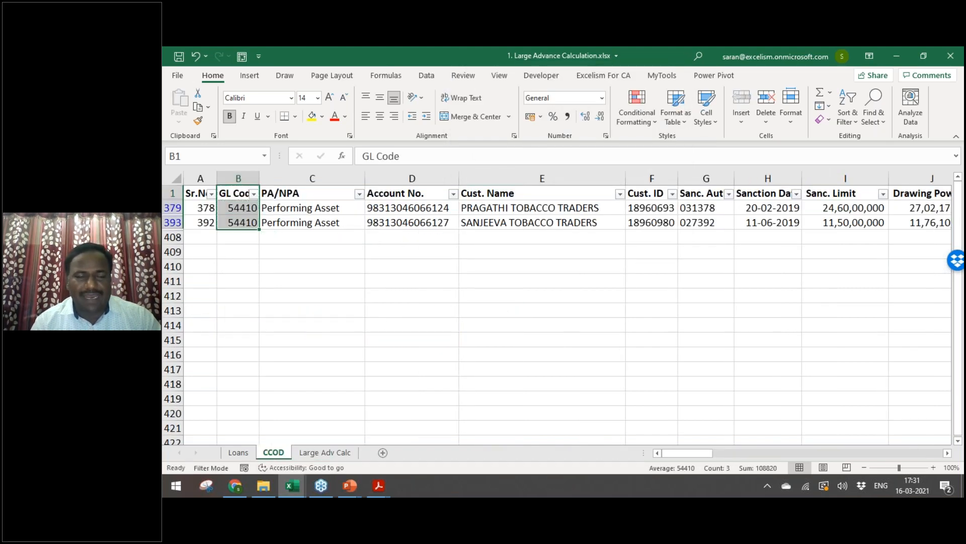
pyautogui.press('Escape')
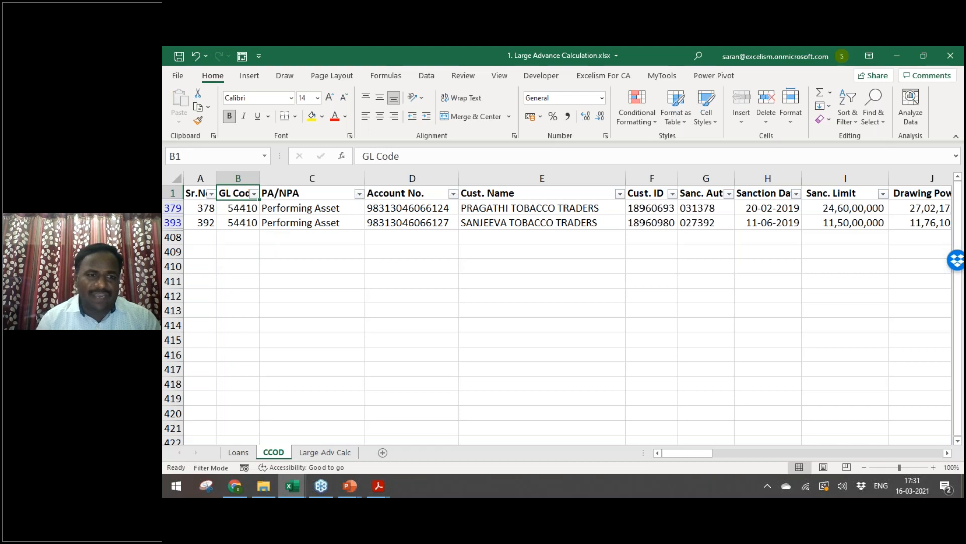
# Step: Check the PA/NPA column at the top of the Loans sheet
pyautogui.hotkey('ctrl', 'pageup')
pyautogui.hotkey('ctrl', 'Home')
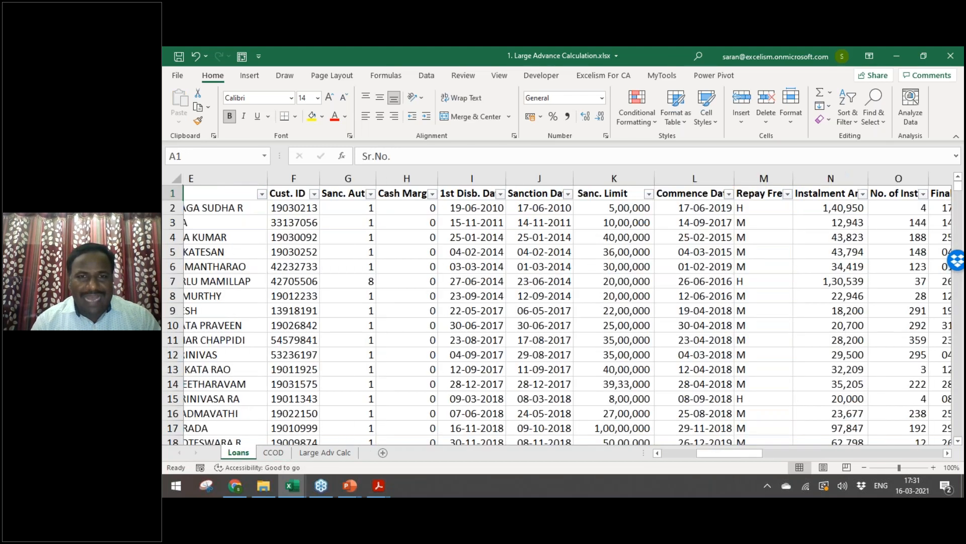
pyautogui.press('Right')
pyautogui.press('Right')
pyautogui.press('Down')
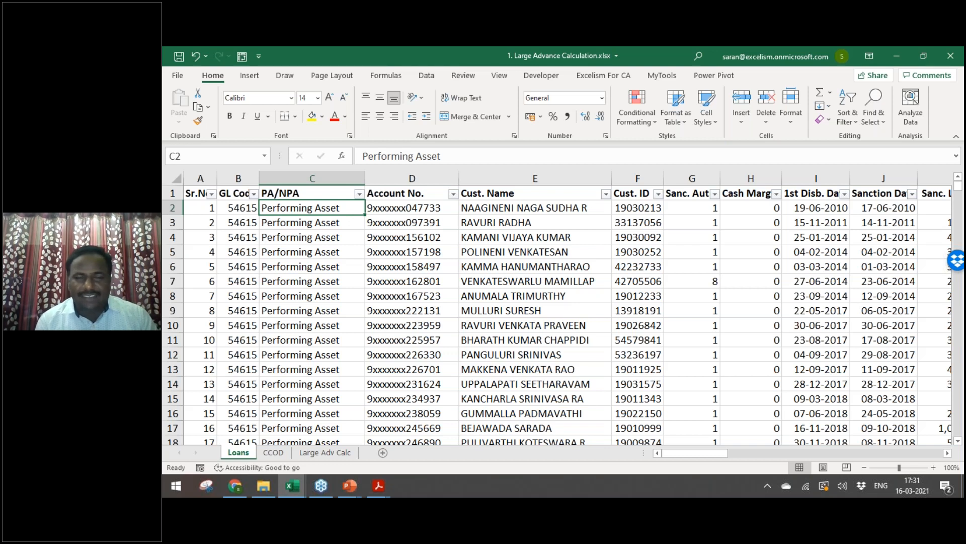
# Step: Back on the CCOD sheet, clear the AutoFilter so every account row shows
pyautogui.hotkey('ctrl', 'pagedown')
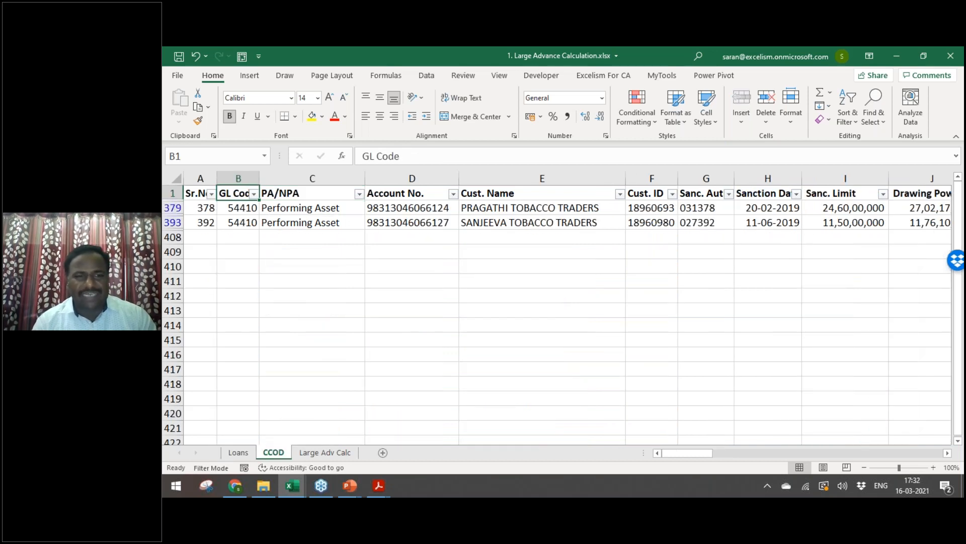
pyautogui.hotkey('alt', 'd')
pyautogui.press('f')
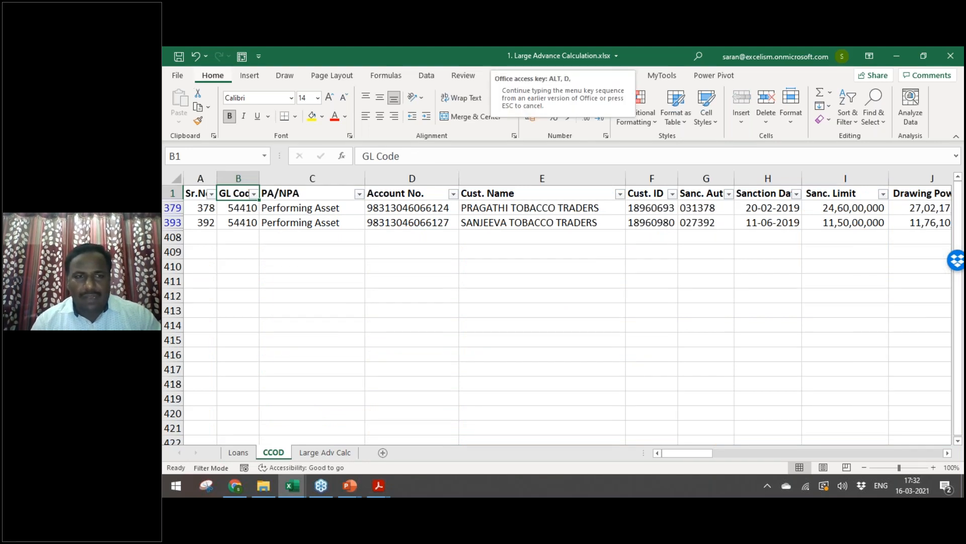
pyautogui.press('s')
# Step: Review the GL Code column and its filter values, leaving the filter unchanged
pyautogui.press('Down')
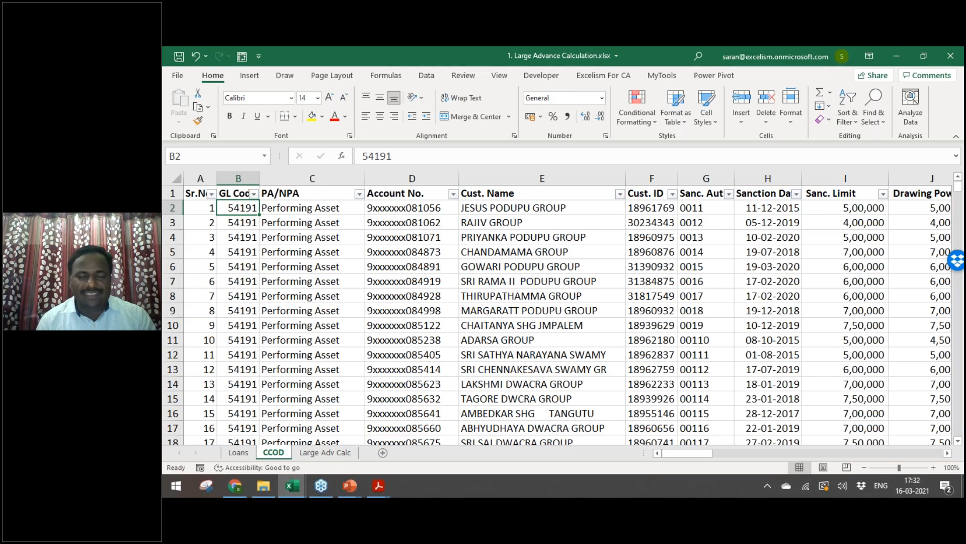
pyautogui.press('Up')
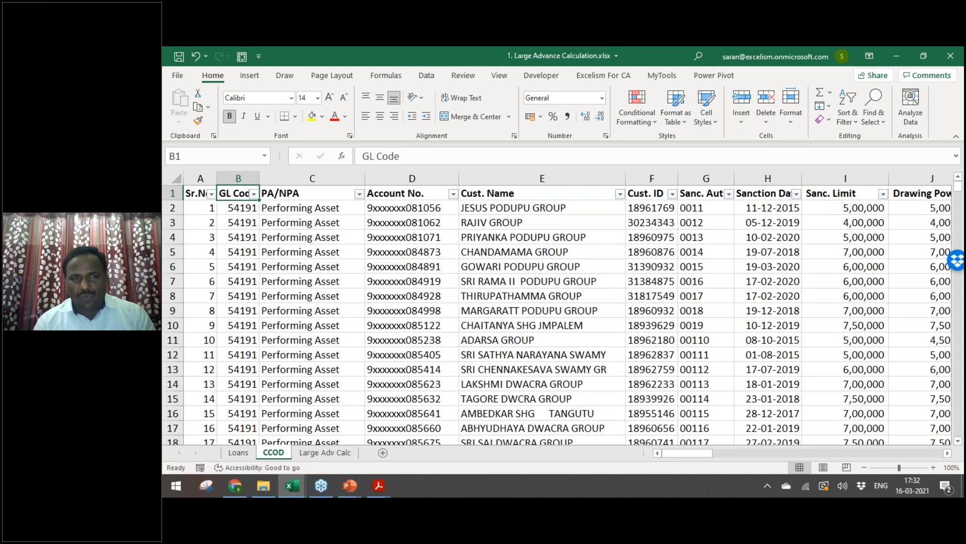
pyautogui.press('Down')
pyautogui.press('Right')
pyautogui.press('Left')
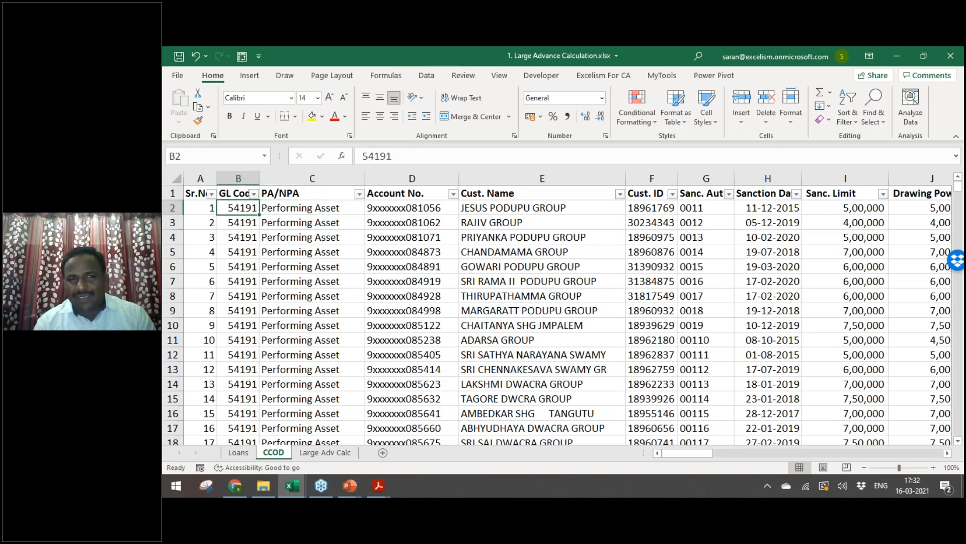
pyautogui.press('Up')
pyautogui.hotkey('alt', 'Down')
pyautogui.press('Down')
pyautogui.press('Down')
pyautogui.press('Down')
pyautogui.press('Down')
pyautogui.press('Escape')
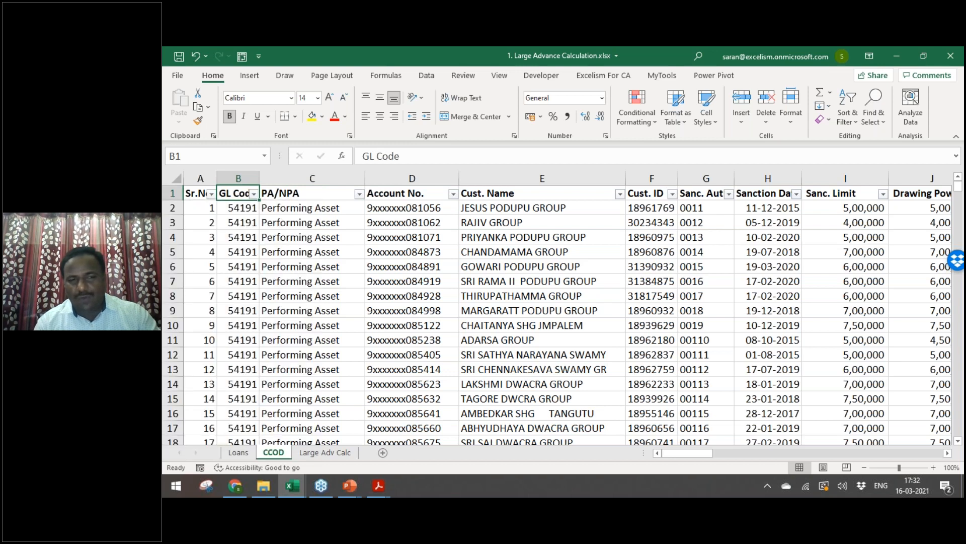
pyautogui.press('Right')
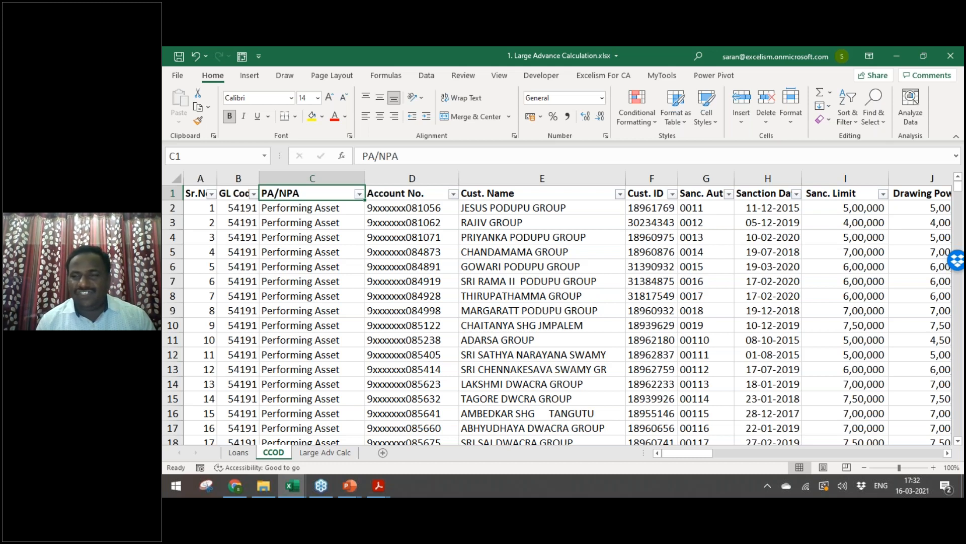
pyautogui.press('Left')
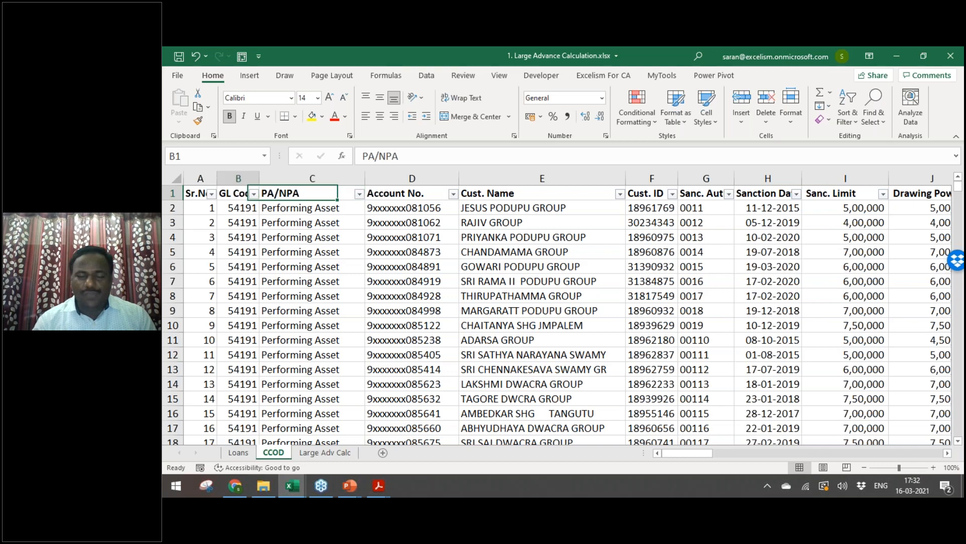
pyautogui.press('Right')
pyautogui.press('Left')
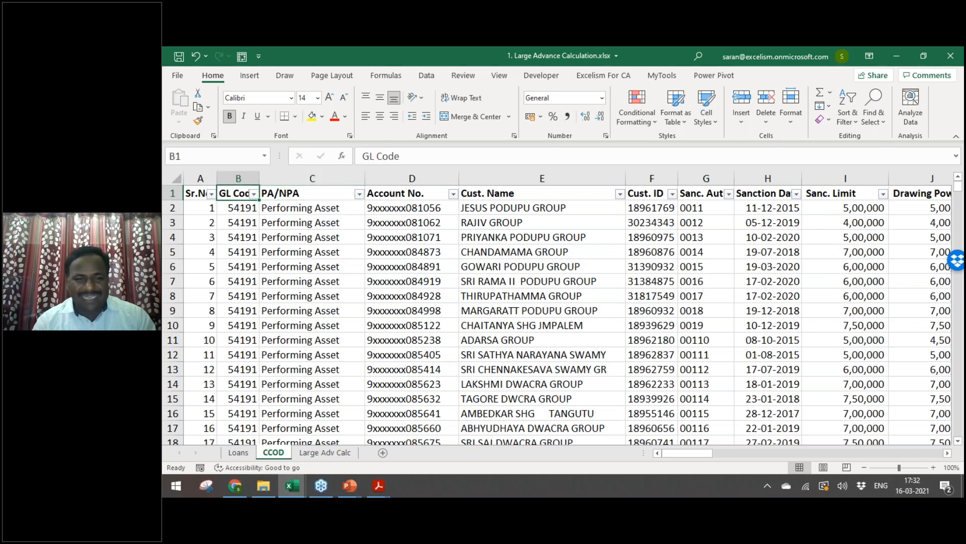
# Step: Go to the empty cell beside the GL Code header on Large Adv Calc
pyautogui.hotkey('ctrl', 'pagedown')
pyautogui.press('Up')
pyautogui.press('Right')
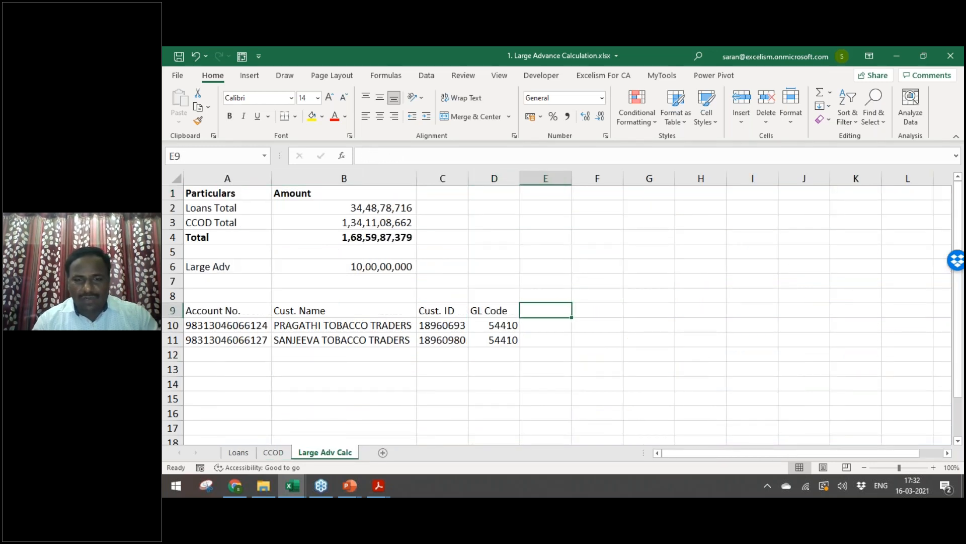
# Step: Filter the CCOD Balance O/S column down to the two largest balances
pyautogui.hotkey('ctrl', 'pageup')
pyautogui.press('Right')
pyautogui.press('Right')
pyautogui.press('Right')
pyautogui.press('Right')
pyautogui.press('Right')
pyautogui.press('Right')
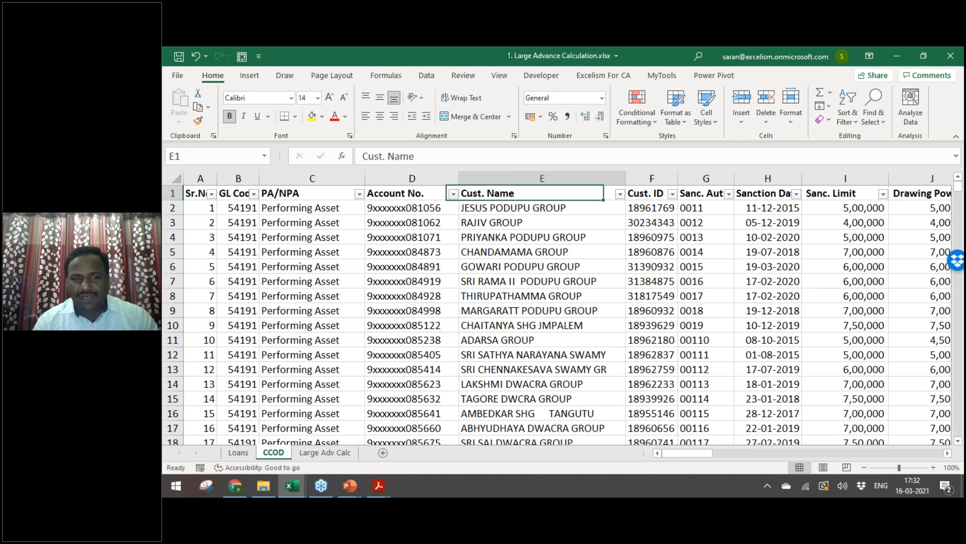
pyautogui.press('Right')
pyautogui.press('Right')
pyautogui.press('Right')
pyautogui.press('Right')
pyautogui.press('Right')
pyautogui.press('Right')
pyautogui.press('Right')
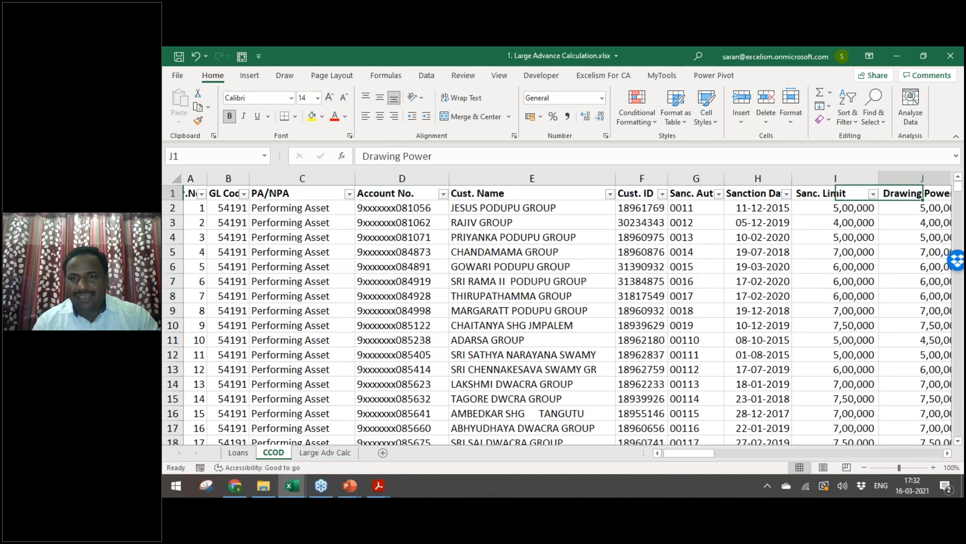
pyautogui.press('Left')
pyautogui.press('Left')
pyautogui.press('Left')
pyautogui.press('Left')
pyautogui.hotkey('alt', 'Down')
pyautogui.press('Down')
pyautogui.press('Down')
pyautogui.press('Down')
pyautogui.press('Down')
pyautogui.press('Down')
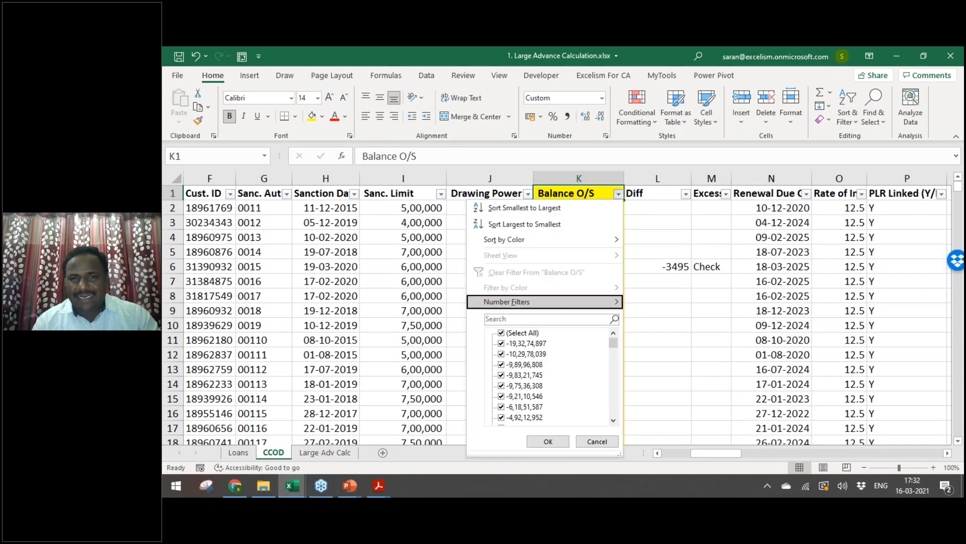
pyautogui.press('Down')
pyautogui.press('Down')
pyautogui.press('Down')
pyautogui.press('Down')
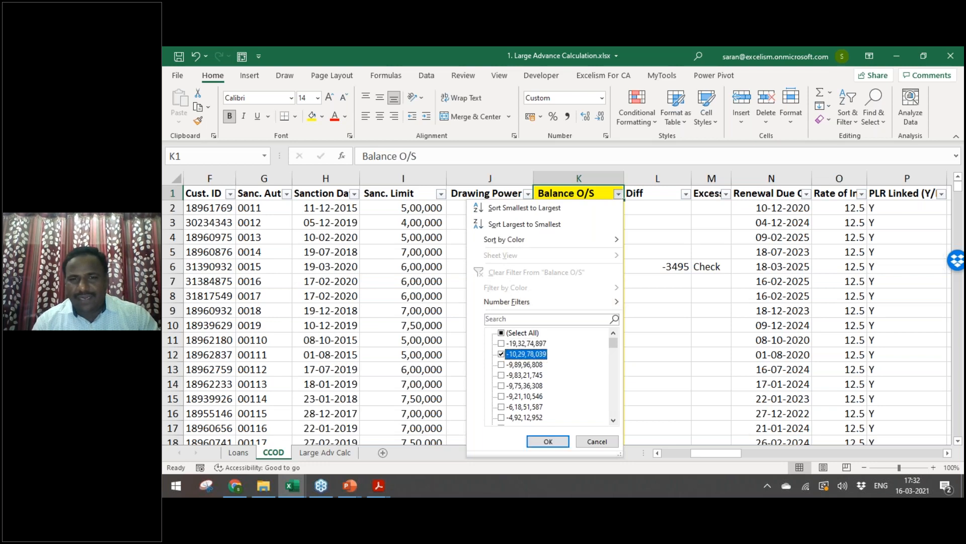
pyautogui.press('Escape')
pyautogui.press('Down')
pyautogui.press('Up')
pyautogui.press('Right')
pyautogui.press('Right')
pyautogui.press('Right')
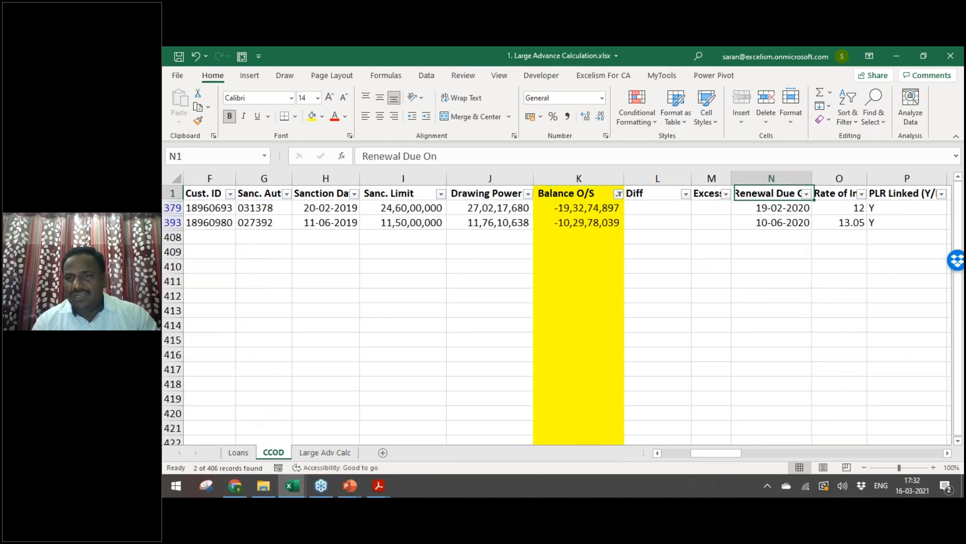
pyautogui.press('Left')
pyautogui.press('Left')
pyautogui.press('Left')
pyautogui.press('Down')
# Step: Copy the two balances and paste them as values beside GL Code on Large Adv Calc
pyautogui.hotkey('ctrl', 'shift', 'Down')
pyautogui.hotkey('ctrl', 'c')
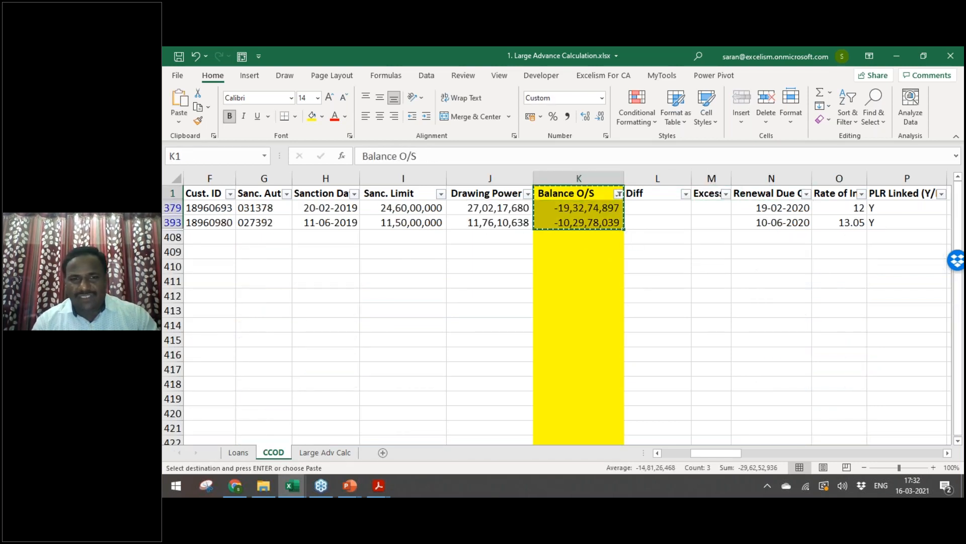
pyautogui.hotkey('ctrl', 'pagedown')
pyautogui.write('v')
pyautogui.press('Return')
pyautogui.hotkey('ctrl', 'pageup')
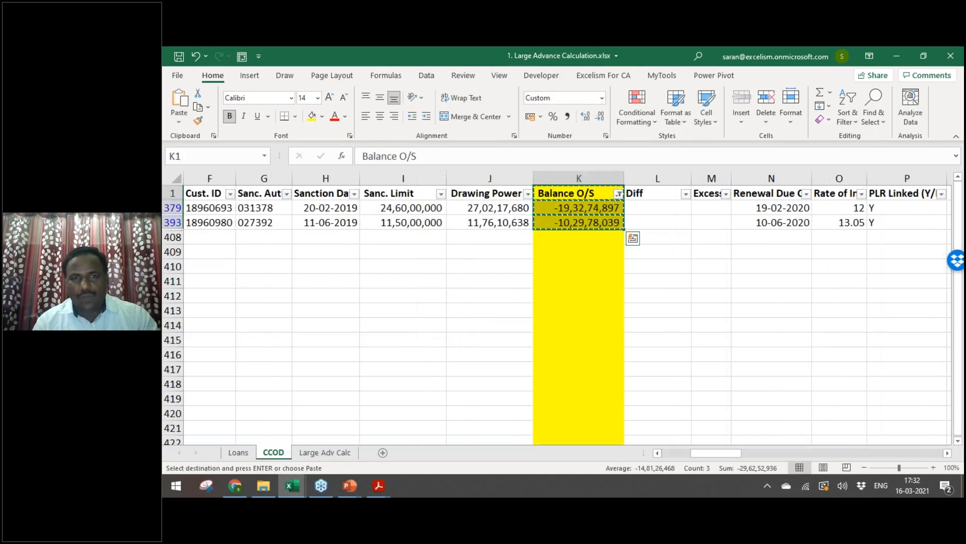
pyautogui.hotkey('ctrl', 'pagedown')
pyautogui.press('Up')
pyautogui.hotkey('ctrl', 'alt', 'v')
pyautogui.press('v')
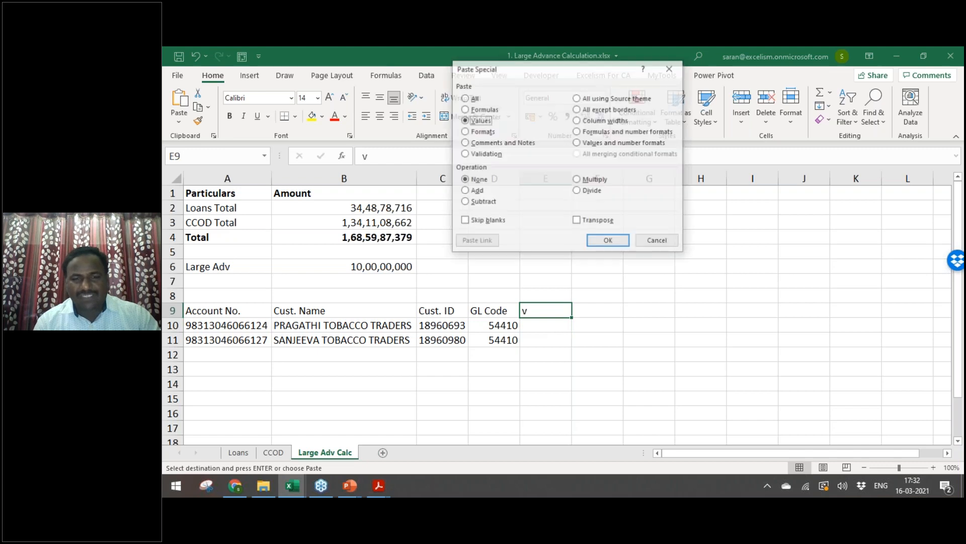
pyautogui.press('Return')
pyautogui.press('Escape')
pyautogui.hotkey('ctrl', 'Left')
# Step: Format both pasted balances with Comma Style and no decimal places
pyautogui.press('Right')
pyautogui.press('Right')
pyautogui.press('Right')
pyautogui.press('Down')
pyautogui.press('Right')
pyautogui.hotkey('shift', 'Down')
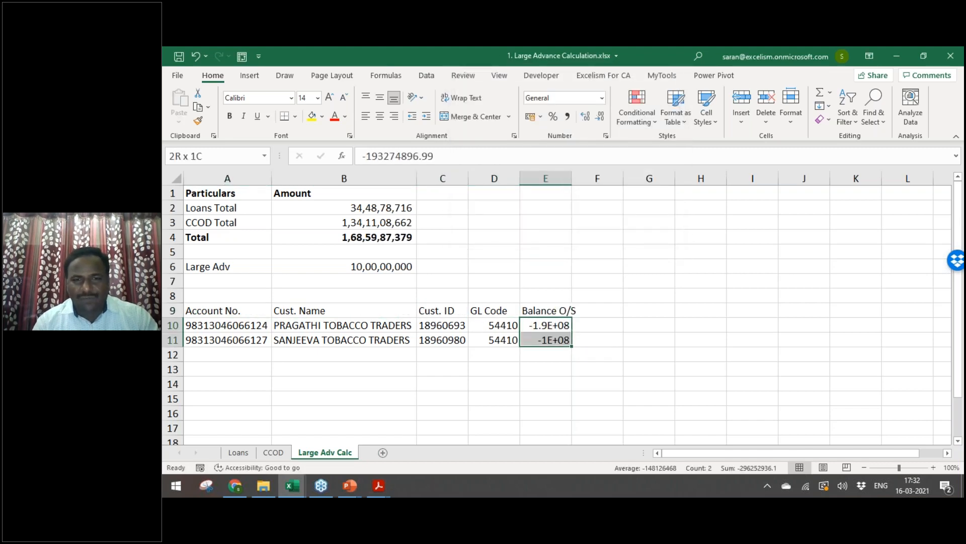
pyautogui.click(567, 115)
pyautogui.click(600, 116)
pyautogui.click(599, 116)
pyautogui.click(241, 289)
pyautogui.hotkey('alt', 'Tab')
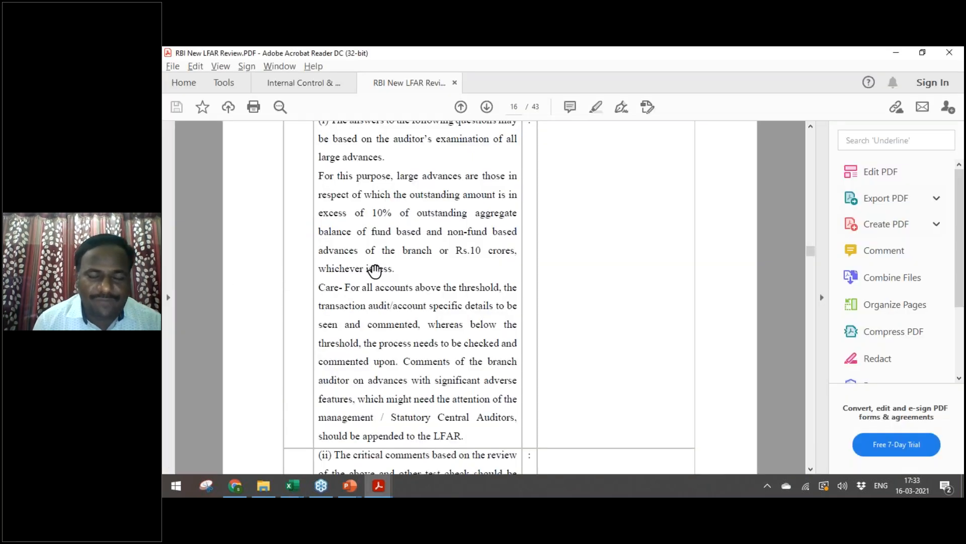
# Step: Leave a single blank row above the Account No. header for a heading
pyautogui.hotkey('alt', 'Tab')
pyautogui.press('Down')
pyautogui.press('Up')
pyautogui.press('Down')
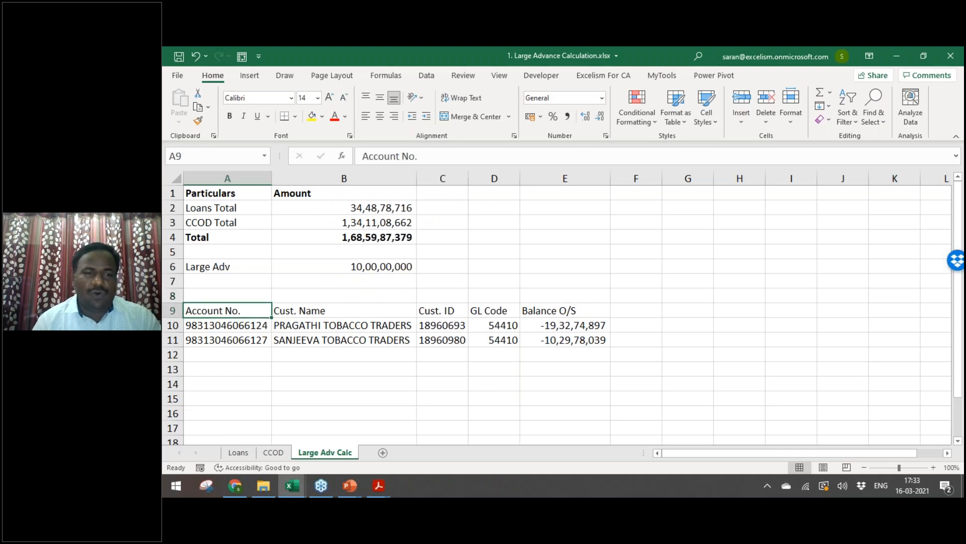
pyautogui.hotkey('shift', 'space')
pyautogui.hotkey('ctrl', 'shift', '+')
pyautogui.press('Up')
pyautogui.hotkey('shift', 'space')
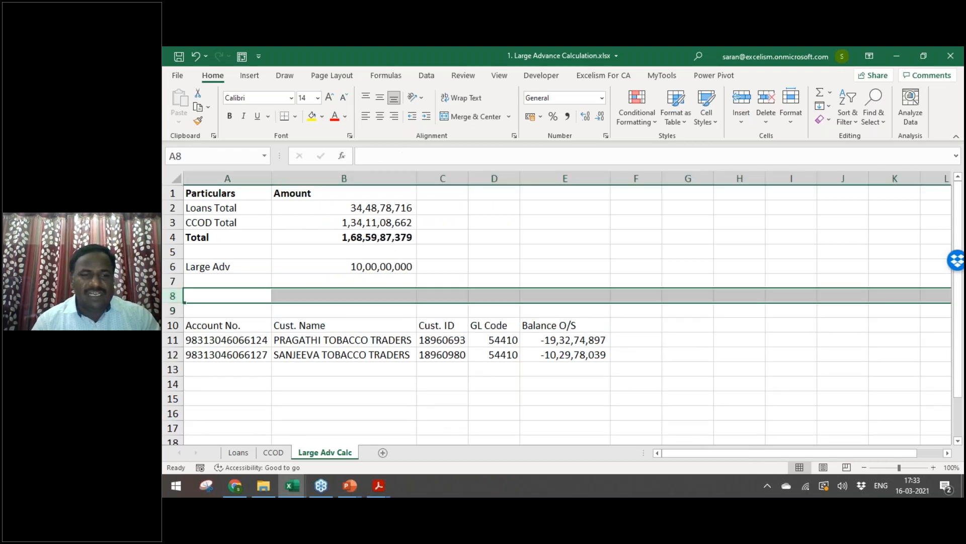
pyautogui.hotkey('ctrl', '-')
pyautogui.press('Down')
pyautogui.press('Up')
# Step: Add the heading 'Transction Audit' in bold, italic and underlined
pyautogui.write('Tran')
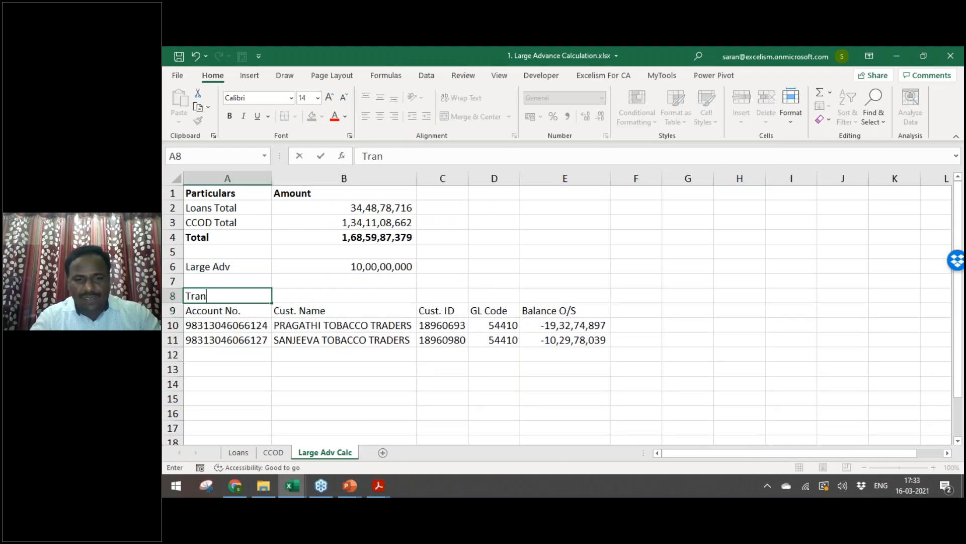
pyautogui.write('sction Audit')
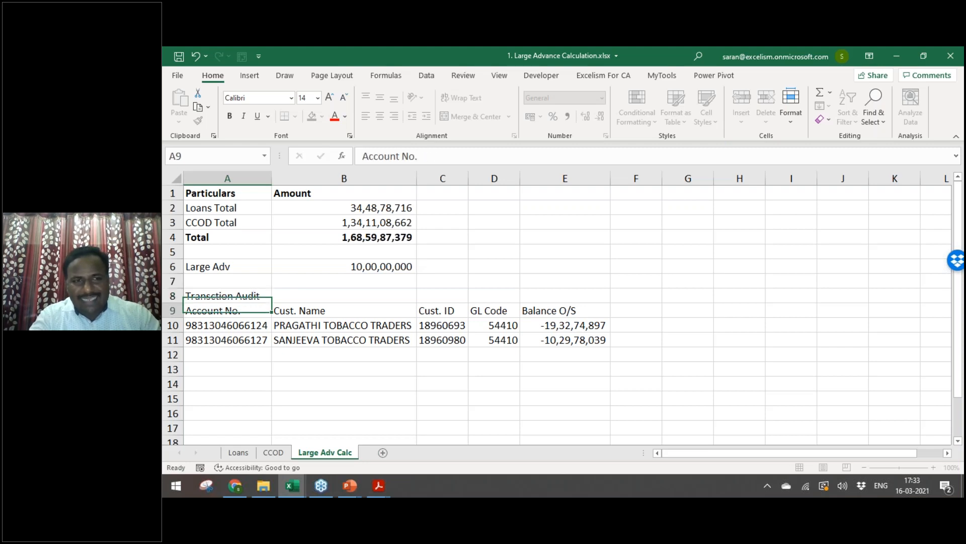
pyautogui.press('Return')
pyautogui.press('Up')
pyautogui.hotkey('ctrl', 'b')
pyautogui.hotkey('ctrl', 'i')
pyautogui.hotkey('ctrl', 'u')
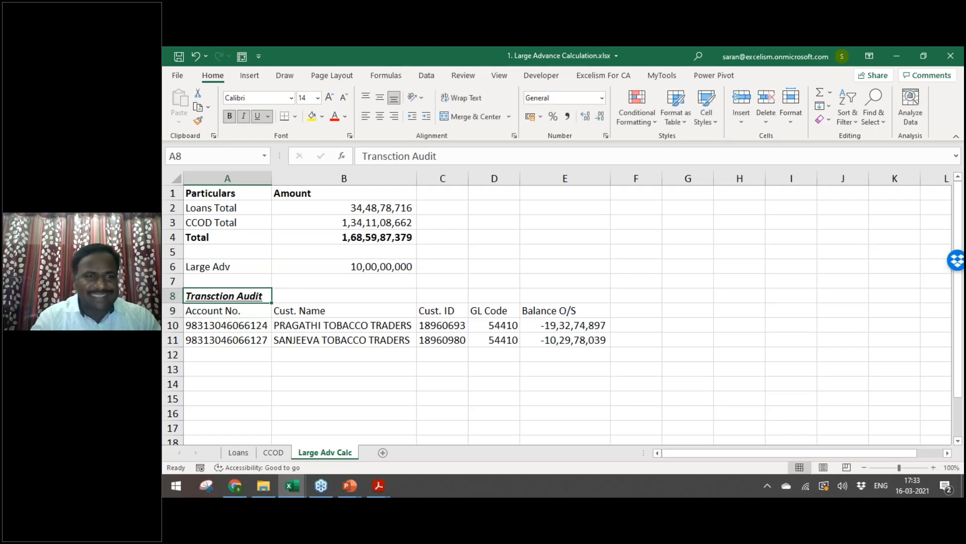
# Step: Make the column headers from Account No. to Balance O/S bold and italic
pyautogui.press('Down')
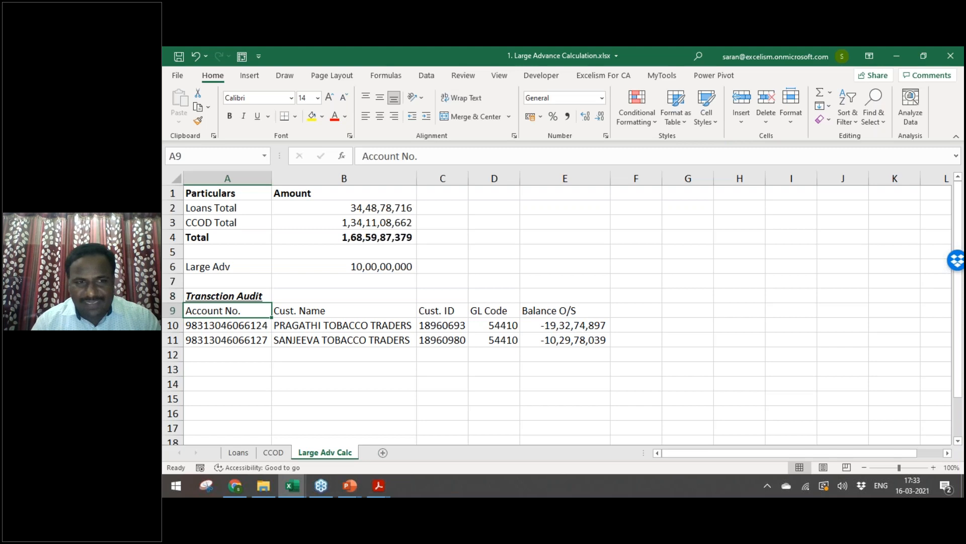
pyautogui.hotkey('ctrl', 'shift', 'Right')
pyautogui.hotkey('ctrl', 'b')
pyautogui.hotkey('ctrl', 'i')
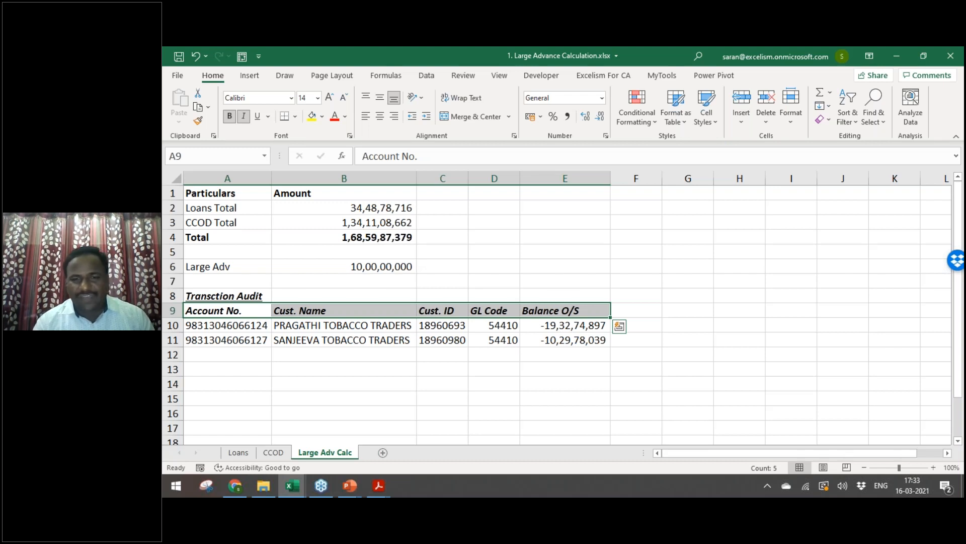
# Step: Add a Staff column header and enter Staff A and Staff B for the two accounts
pyautogui.press('Down')
pyautogui.press('Down')
pyautogui.hotkey('ctrl', 'Right')
pyautogui.press('Up')
pyautogui.write('Staff')
pyautogui.press('Return')
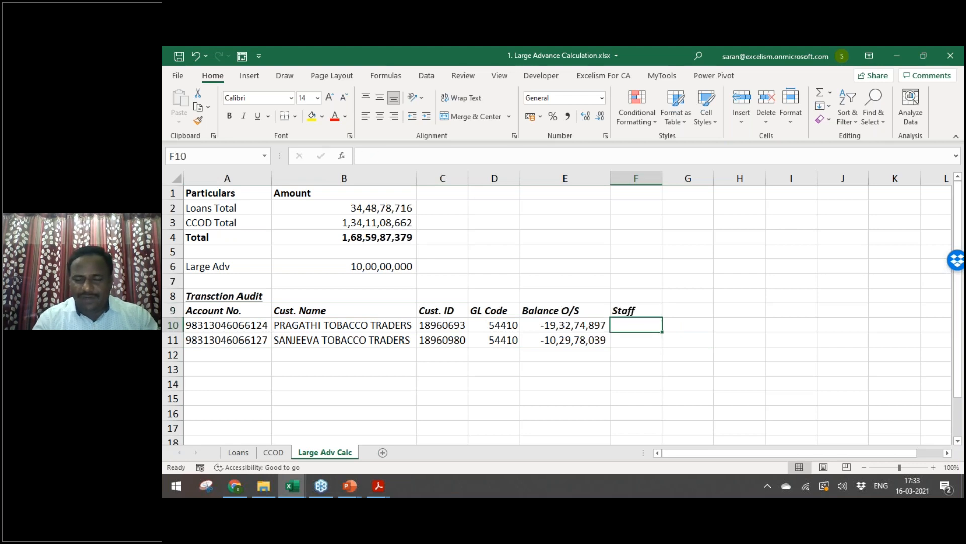
pyautogui.write('Staff A')
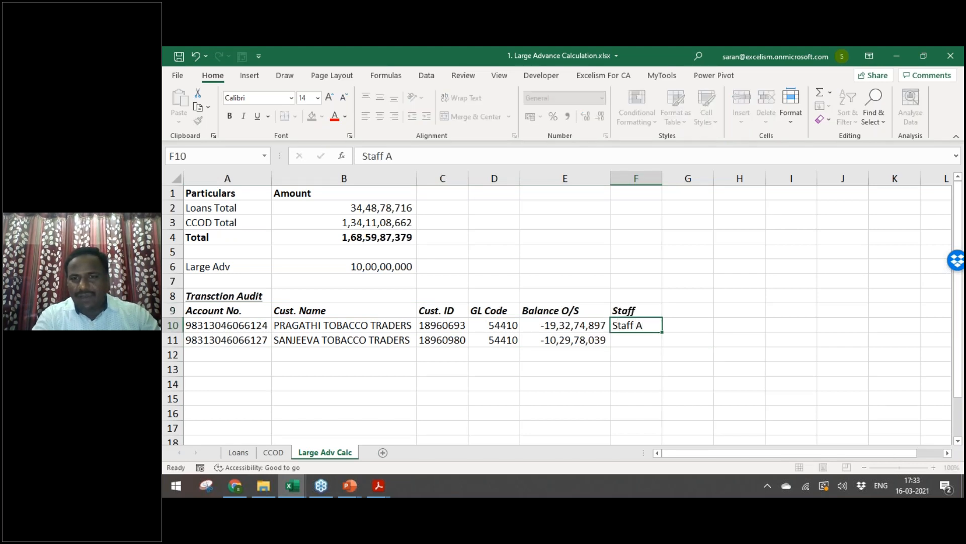
pyautogui.press('Return')
pyautogui.write('Staff B')
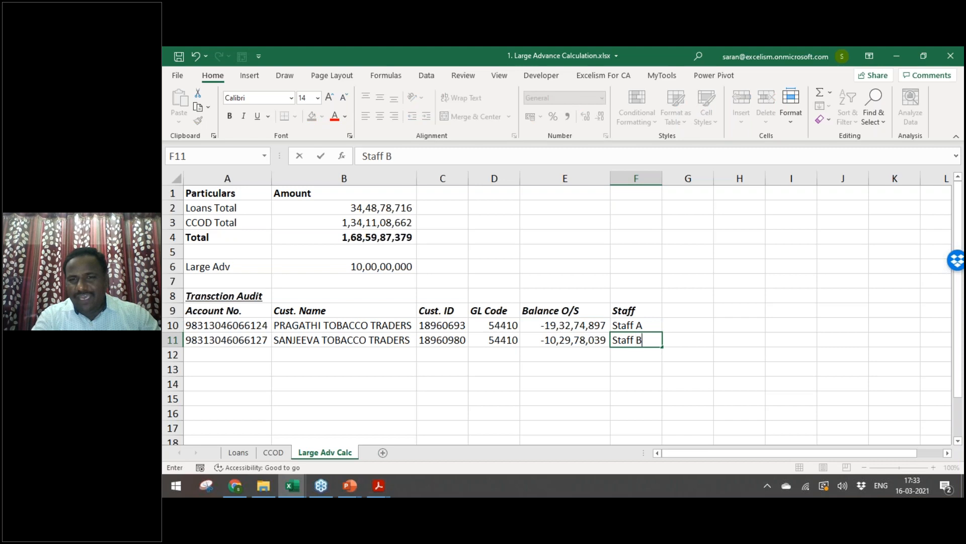
pyautogui.press('Return')
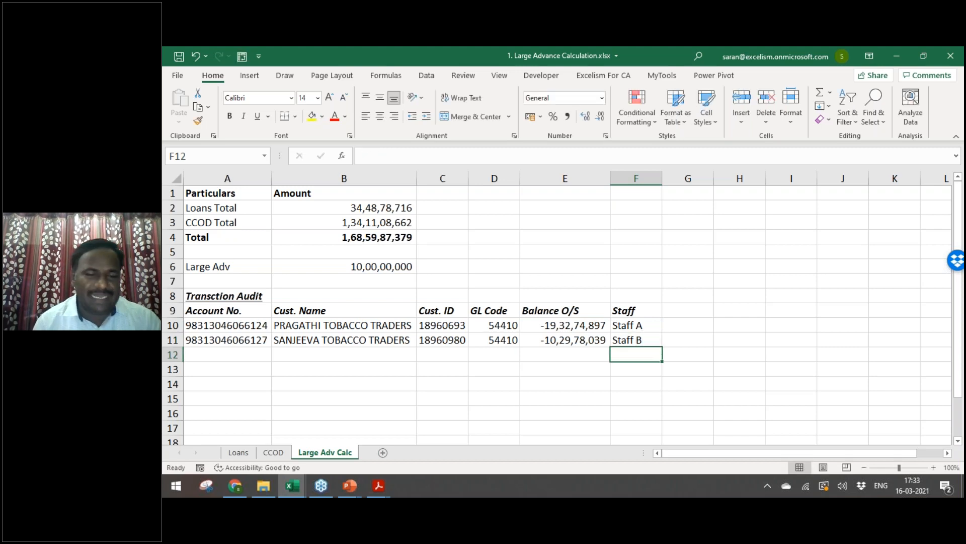
pyautogui.press('Up')
pyautogui.press('Up')
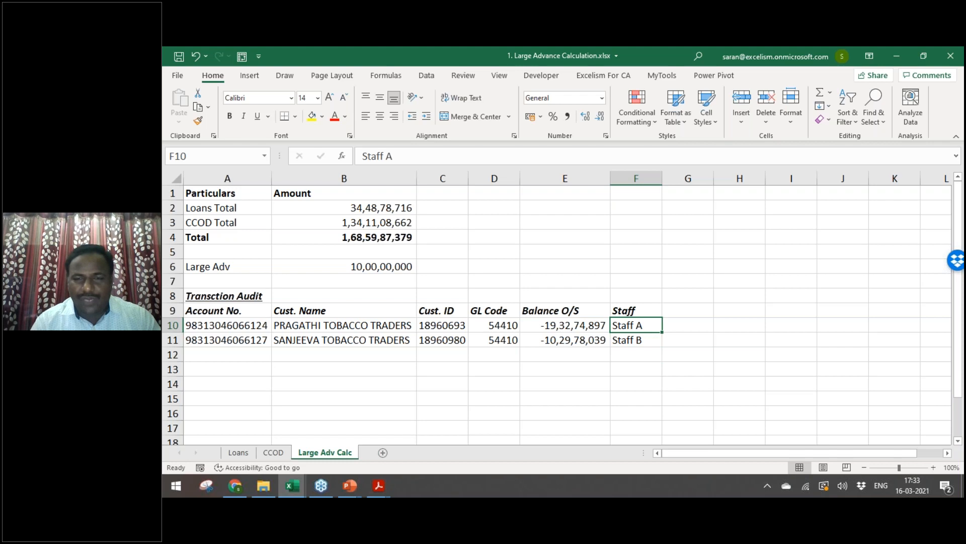
# Step: Look over the two account numbers, ending on A10
pyautogui.press('Down')
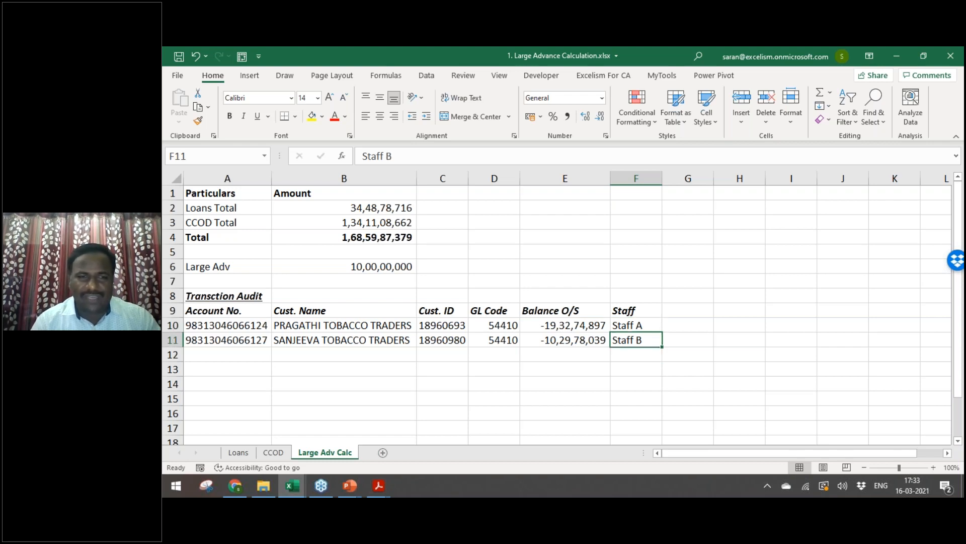
pyautogui.press('Left')
pyautogui.press('Left')
pyautogui.press('Left')
pyautogui.press('Left')
pyautogui.press('Left')
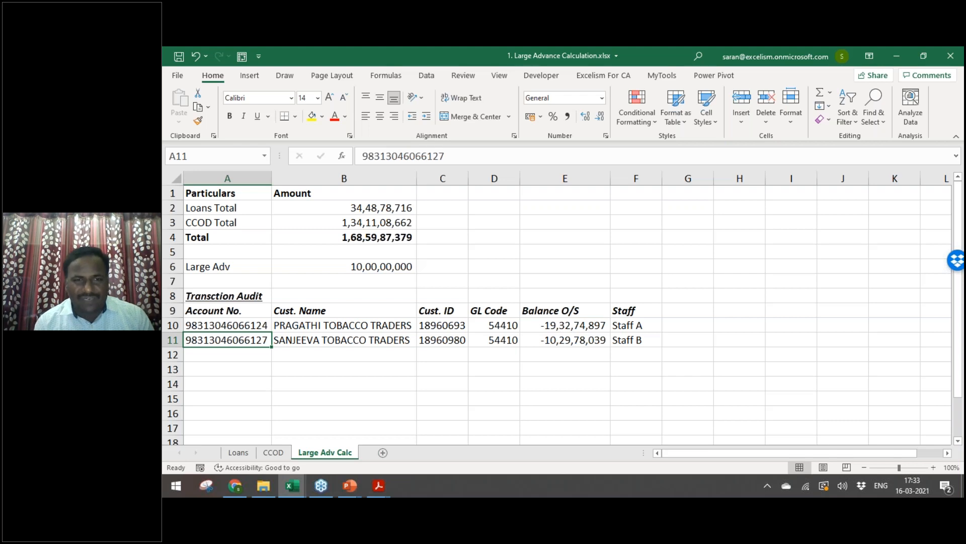
pyautogui.click(243, 323)
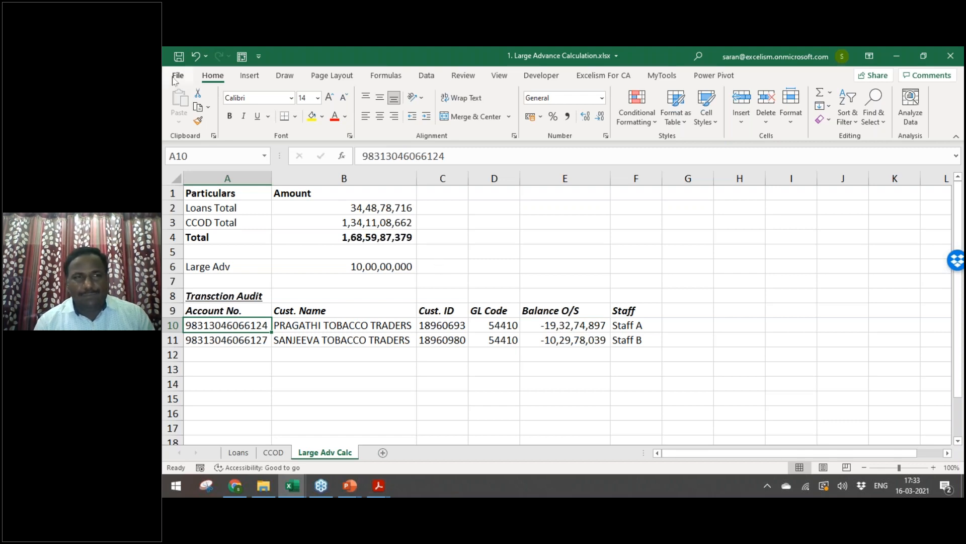
# Step: Browse the File > New workbook templates and personal templates, then return to the sheet
pyautogui.click(178, 76)
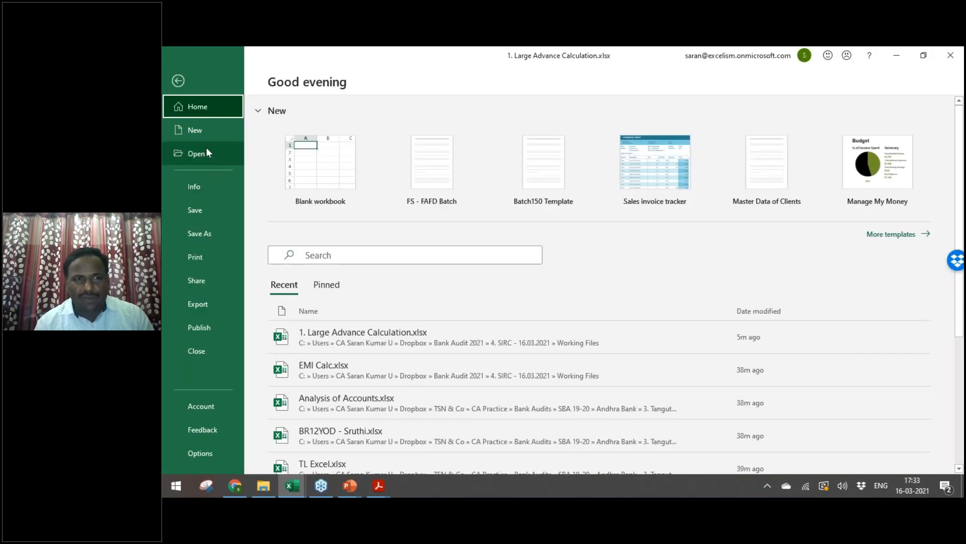
pyautogui.click(205, 132)
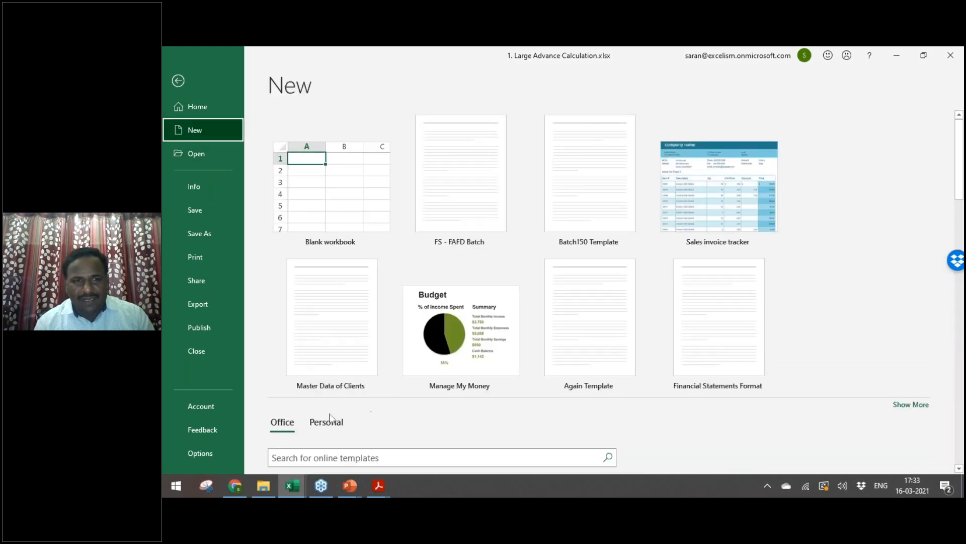
pyautogui.click(342, 425)
pyautogui.scroll(-3, 453, 418)
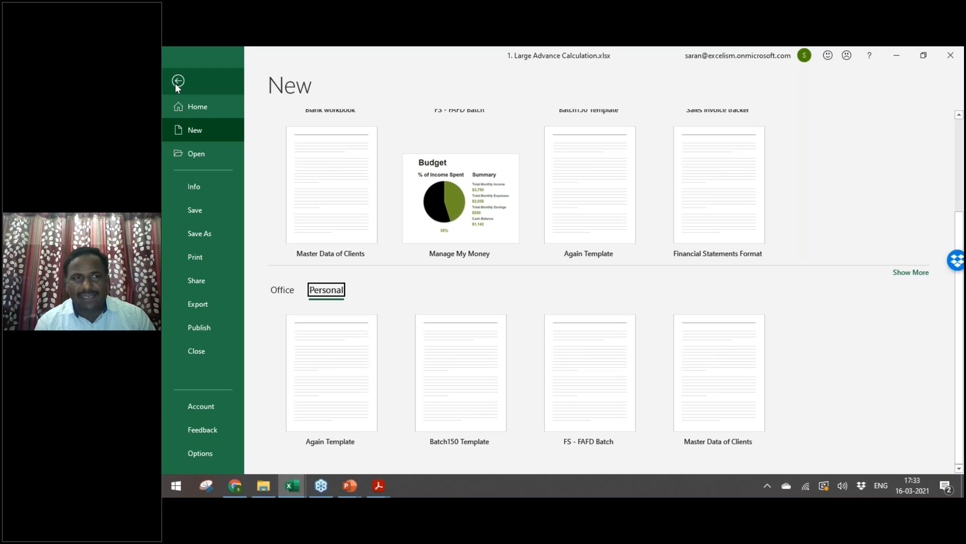
pyautogui.click(177, 82)
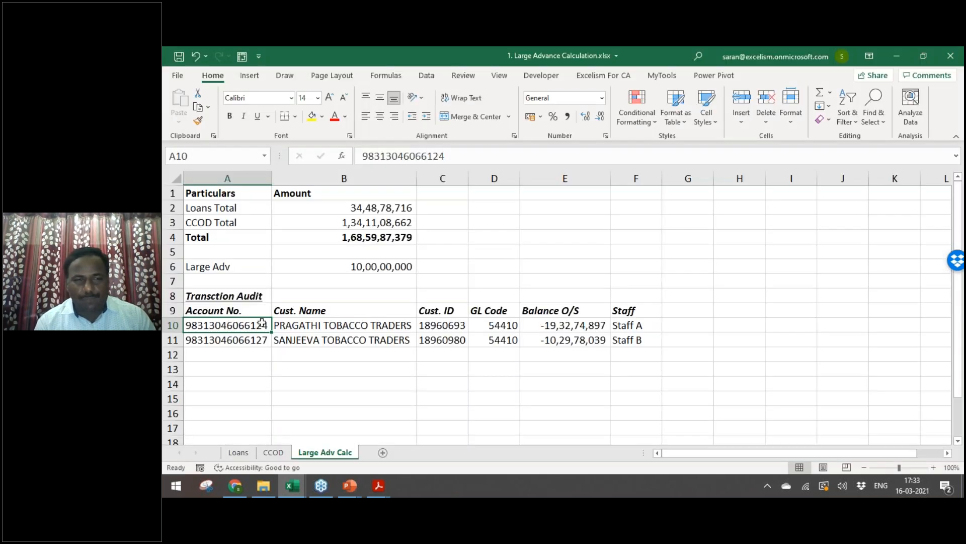
# Step: Check the first customer name in B10 and its Staff A entry in F10
pyautogui.click(314, 323)
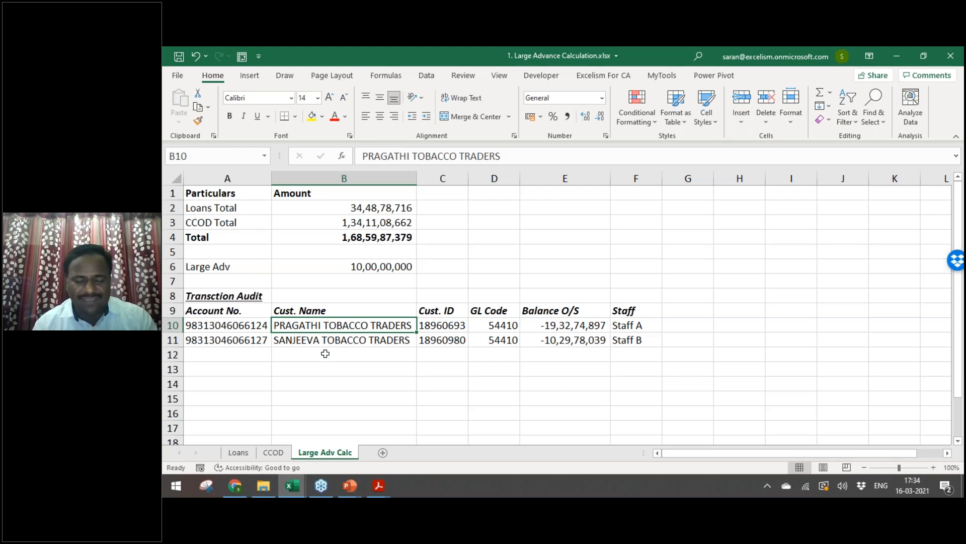
pyautogui.press('Right')
pyautogui.press('Right')
pyautogui.press('Right')
pyautogui.press('Right')
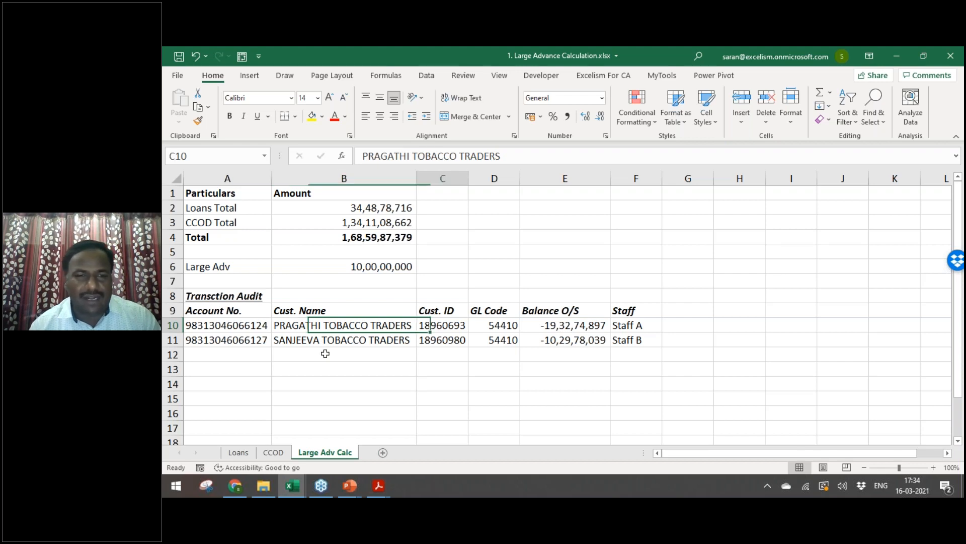
pyautogui.hotkey('alt', 'Tab')
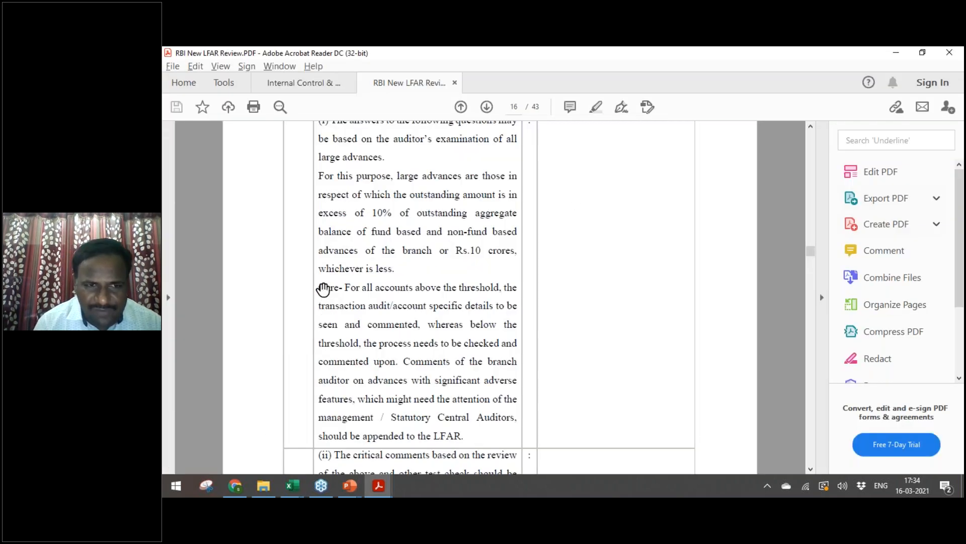
pyautogui.moveTo(319, 287); pyautogui.dragTo(463, 436)
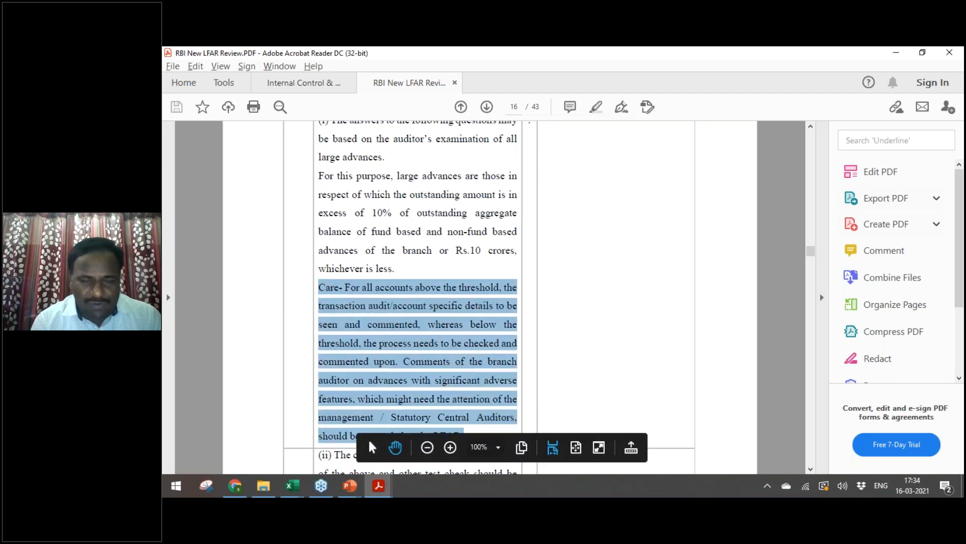
pyautogui.click(549, 362)
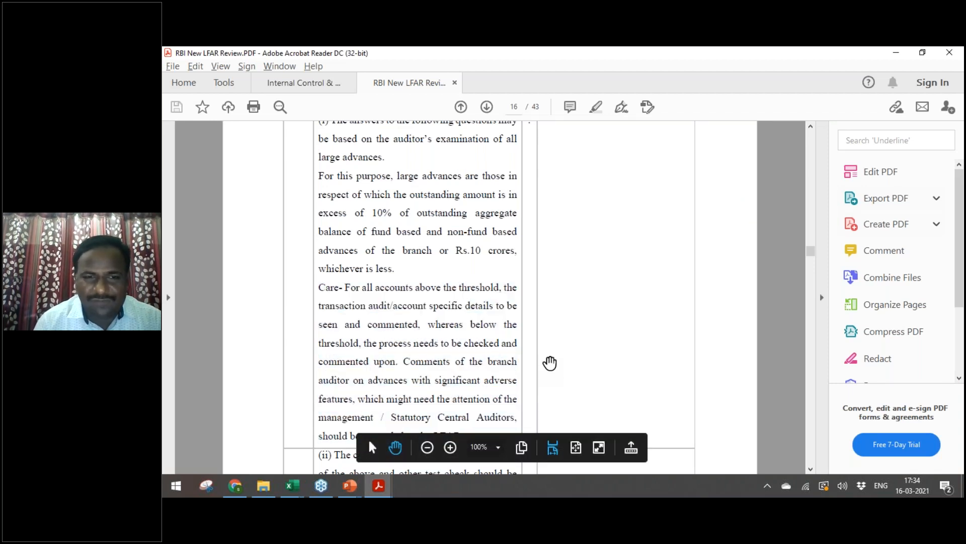
pyautogui.click(810, 468)
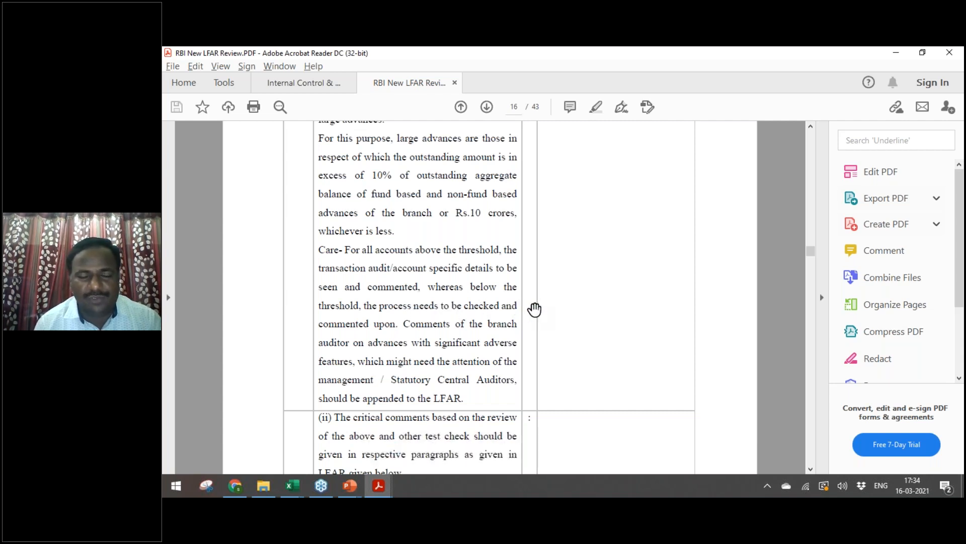
pyautogui.hotkey('alt', 'Tab')
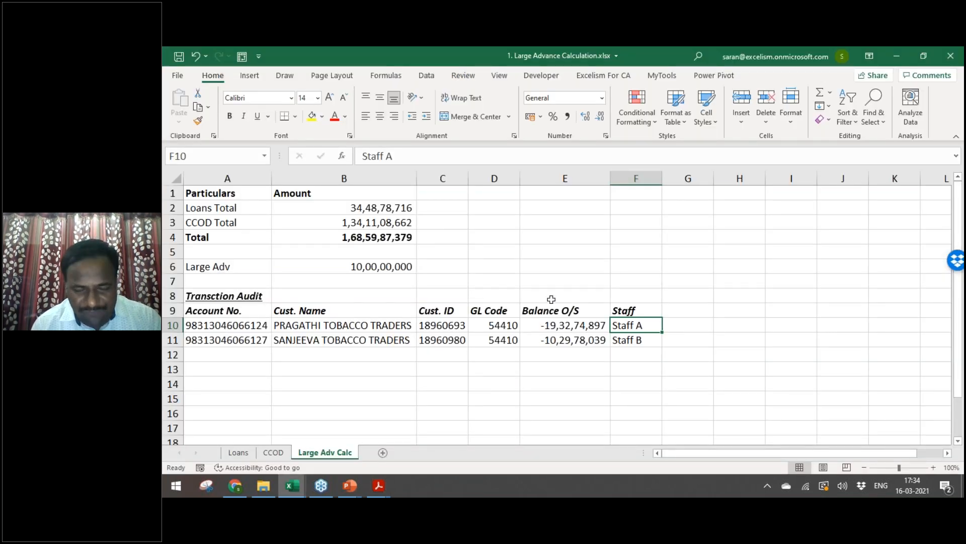
pyautogui.hotkey('alt', 'Tab')
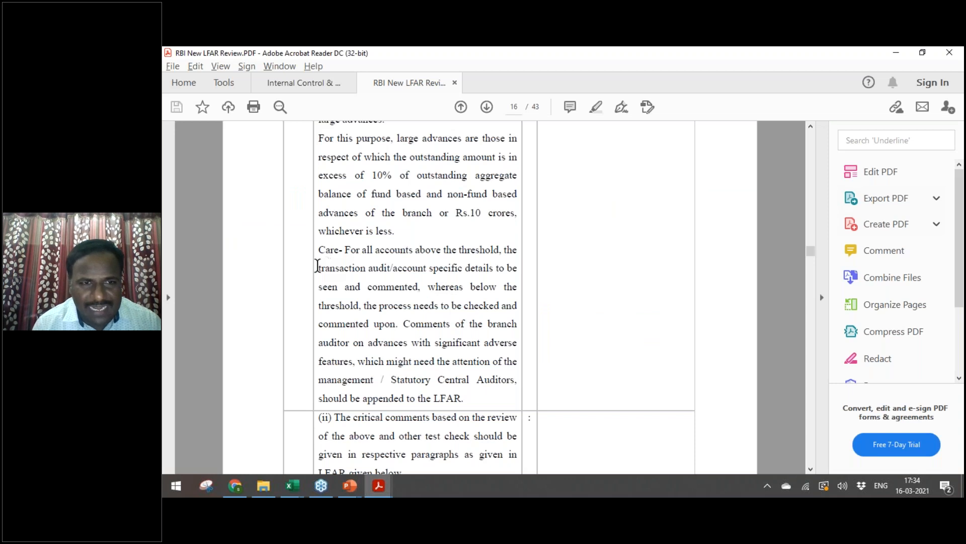
# Step: Select the phrase 'transaction audit' in the Care paragraph
pyautogui.moveTo(321, 266); pyautogui.dragTo(393, 268)
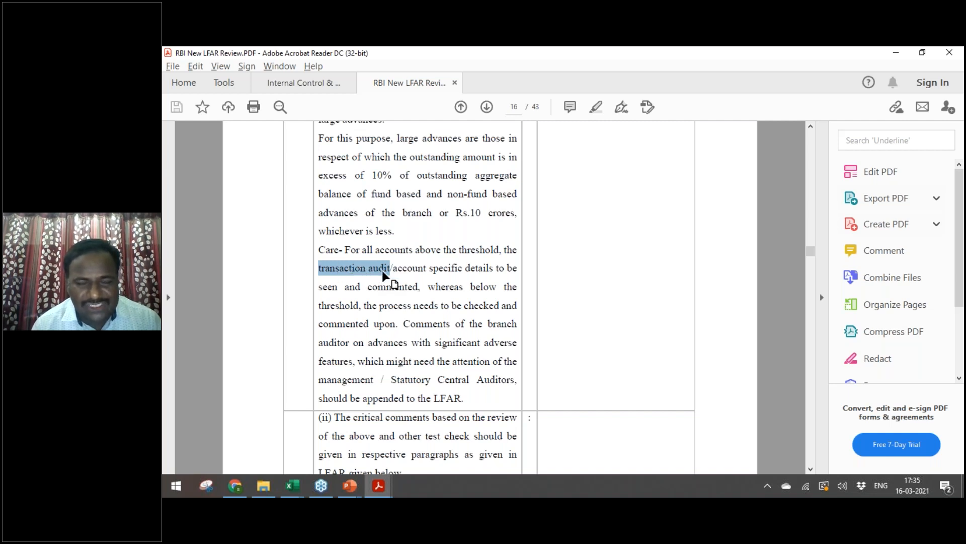
pyautogui.hotkey('alt', 'Tab')
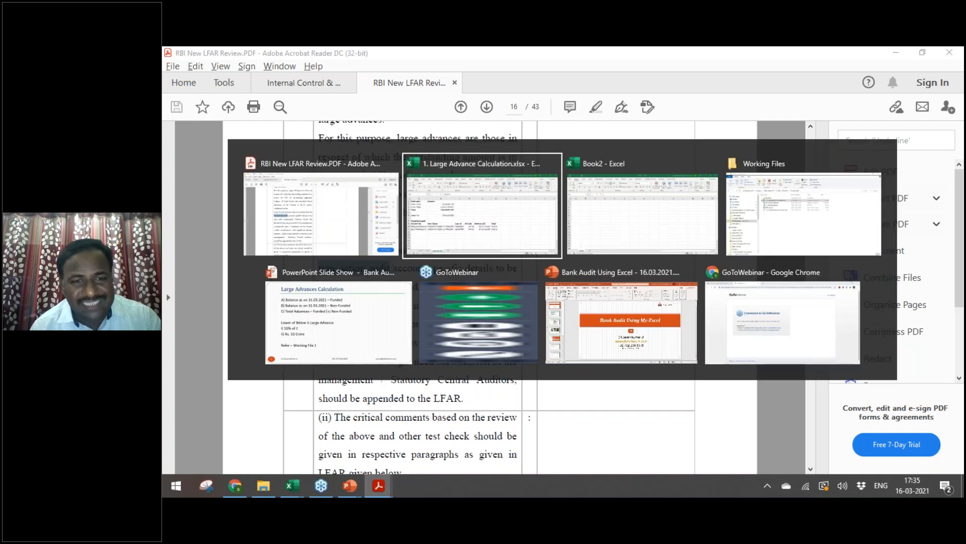
pyautogui.hotkey('alt', 'Tab')
pyautogui.click(420, 294)
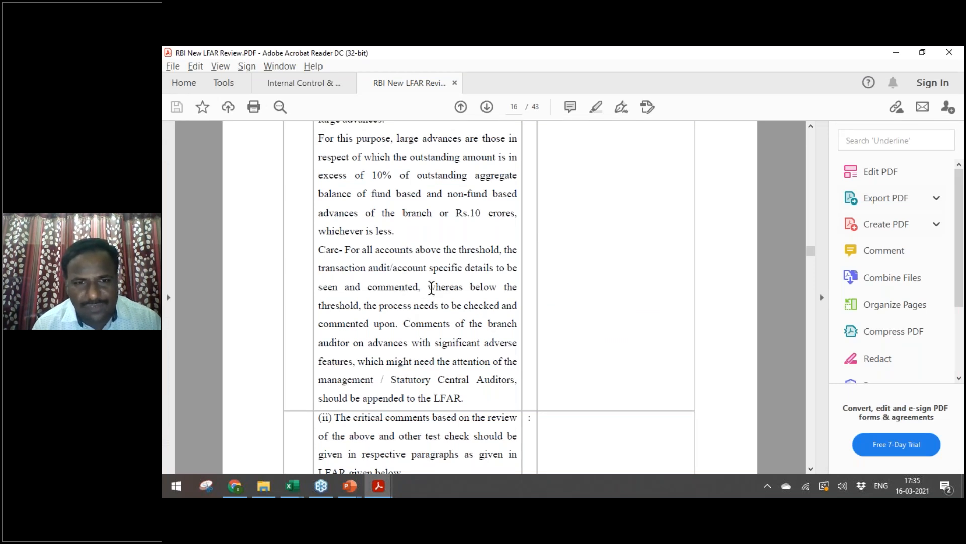
# Step: Select 'below the threshold' and the branch auditor comments sentence, then scroll up to page 12
pyautogui.moveTo(470, 286); pyautogui.dragTo(361, 304)
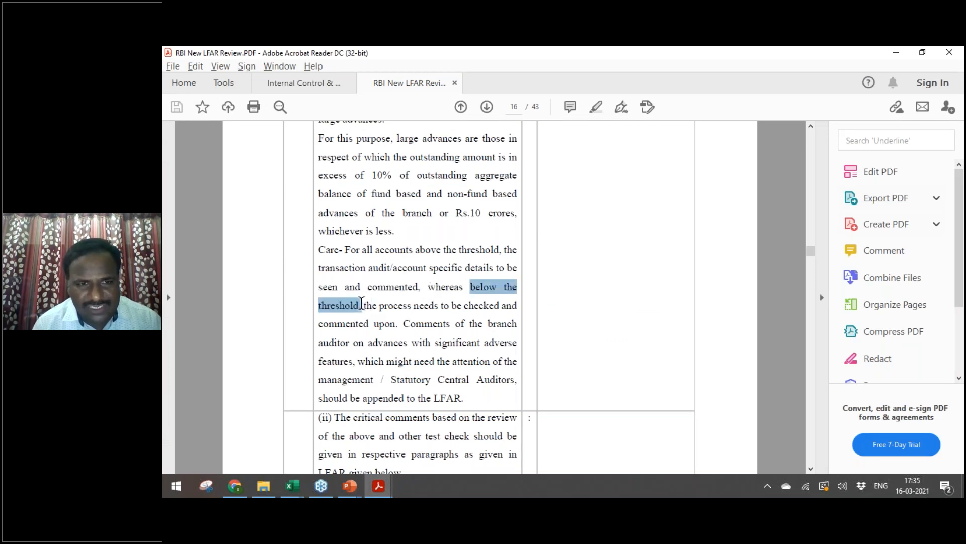
pyautogui.click(362, 305)
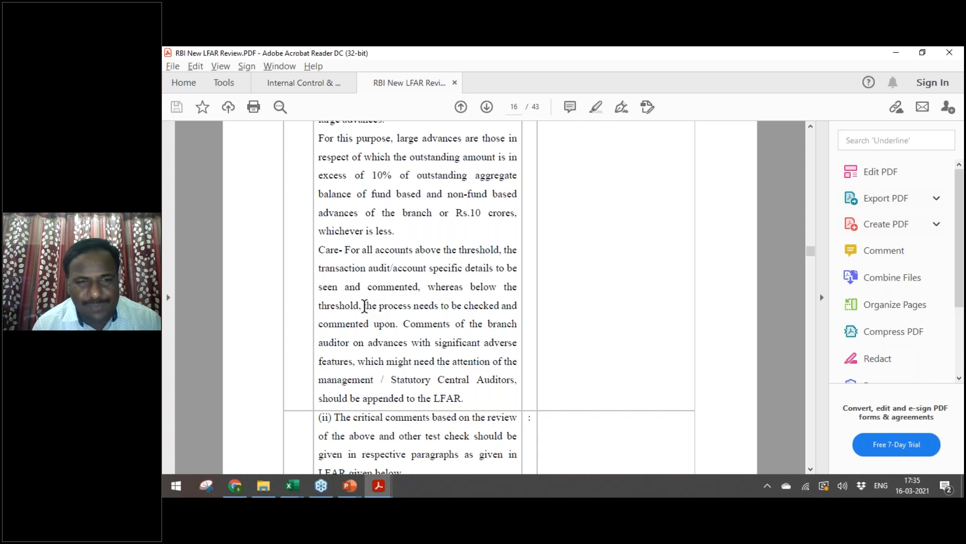
pyautogui.moveTo(401, 325); pyautogui.dragTo(504, 382)
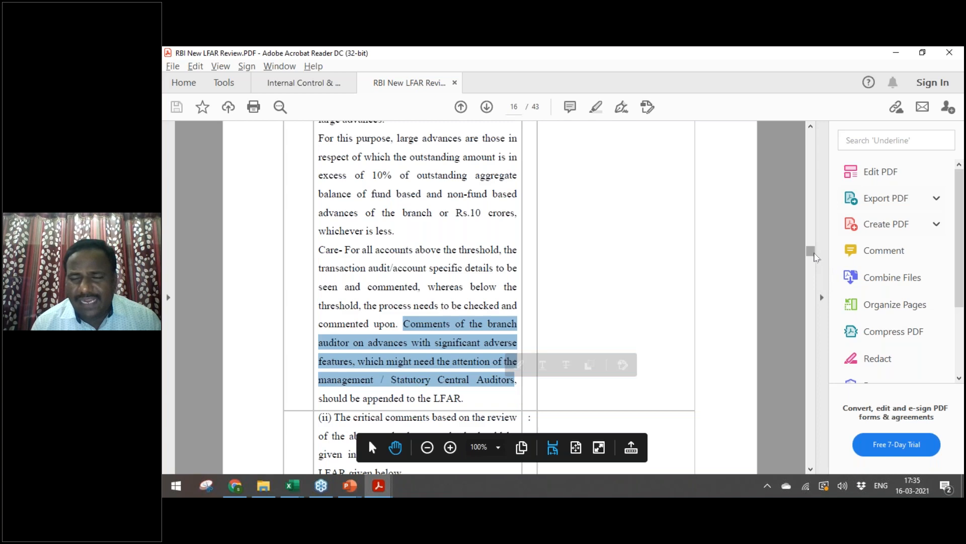
pyautogui.moveTo(814, 255); pyautogui.dragTo(808, 229)
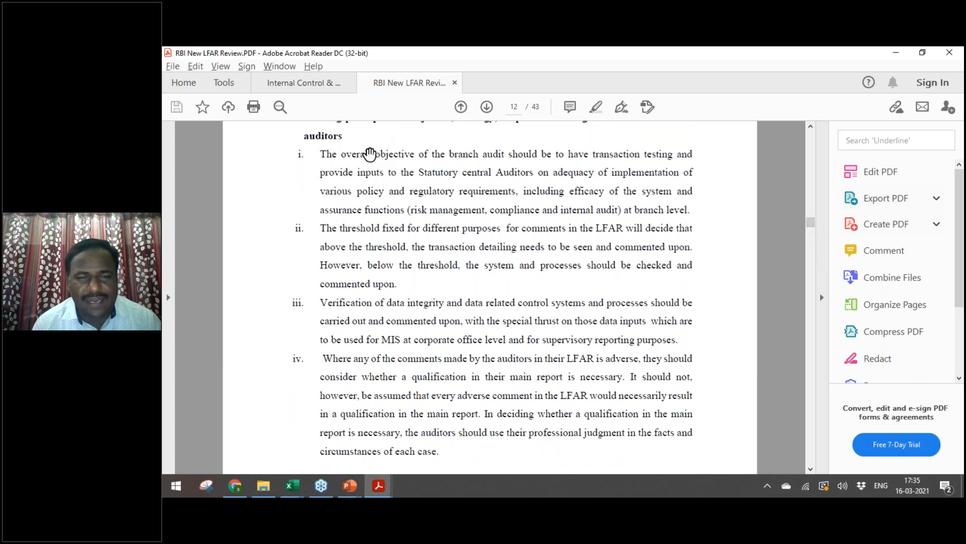
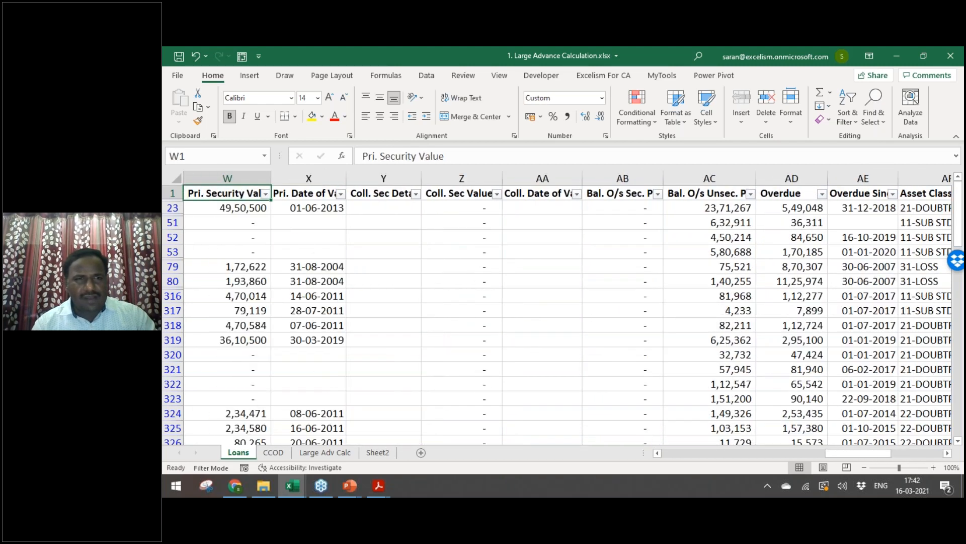
# Step: Review the Loans table headings from the first columns across to the Date of NPA heading in AG1
pyautogui.press('Left')
pyautogui.press('Left')
pyautogui.press('Left')
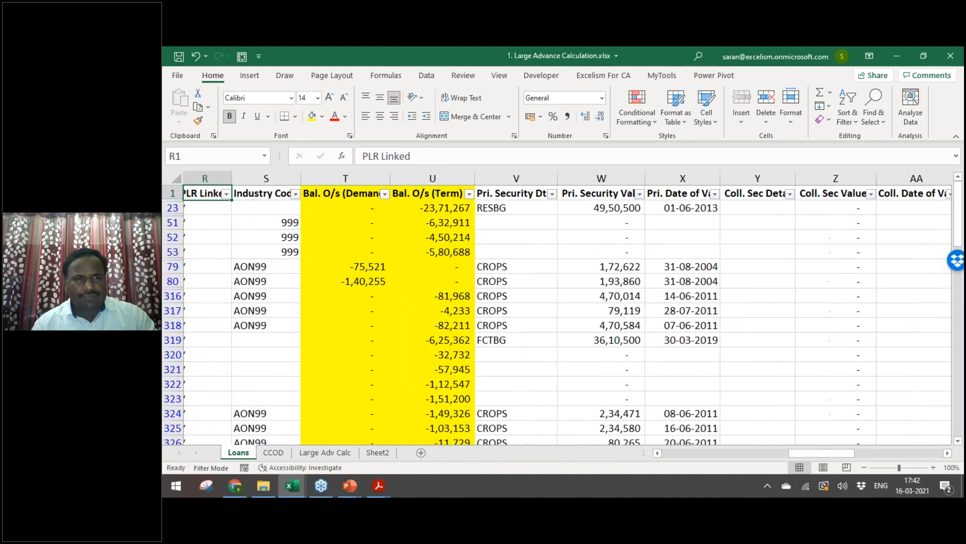
pyautogui.press('Left')
pyautogui.press('Left')
pyautogui.press('Left')
pyautogui.press('Left')
pyautogui.press('Left')
pyautogui.press('Left')
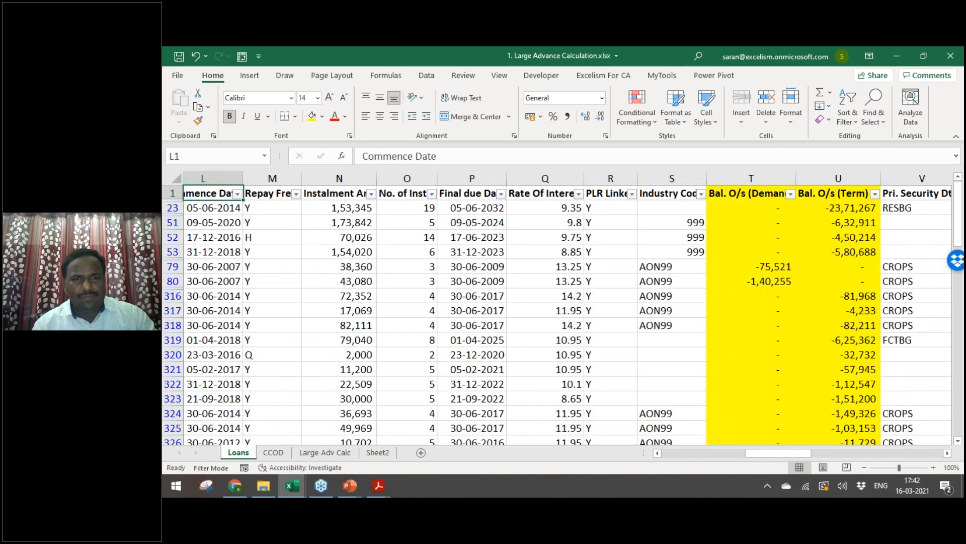
pyautogui.press('Left')
pyautogui.press('Left')
pyautogui.press('Left')
pyautogui.press('Left')
pyautogui.press('Left')
pyautogui.press('Left')
pyautogui.press('Left')
pyautogui.press('Left')
pyautogui.press('Left')
pyautogui.press('Left')
pyautogui.press('Left')
pyautogui.press('Right')
pyautogui.press('Right')
pyautogui.press('Right')
pyautogui.press('Right')
pyautogui.press('Right')
pyautogui.press('Right')
pyautogui.press('Right')
pyautogui.press('Right')
pyautogui.press('Right')
pyautogui.press('Right')
pyautogui.press('Right')
pyautogui.press('Right')
pyautogui.press('Right')
pyautogui.press('Right')
pyautogui.press('Right')
pyautogui.press('Right')
pyautogui.press('Right')
pyautogui.press('Right')
pyautogui.press('Right')
pyautogui.press('Right')
pyautogui.press('Right')
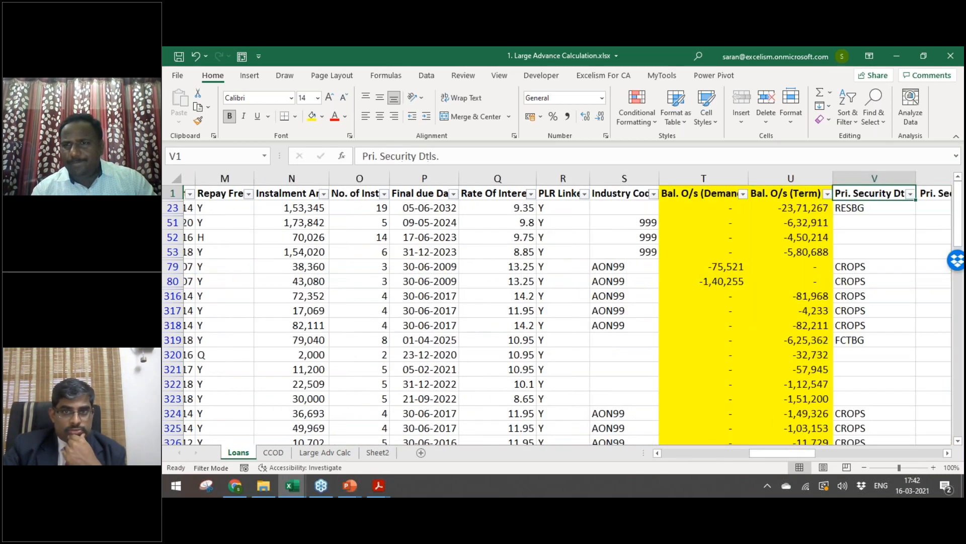
pyautogui.press('Right')
pyautogui.press('Right')
pyautogui.press('Right')
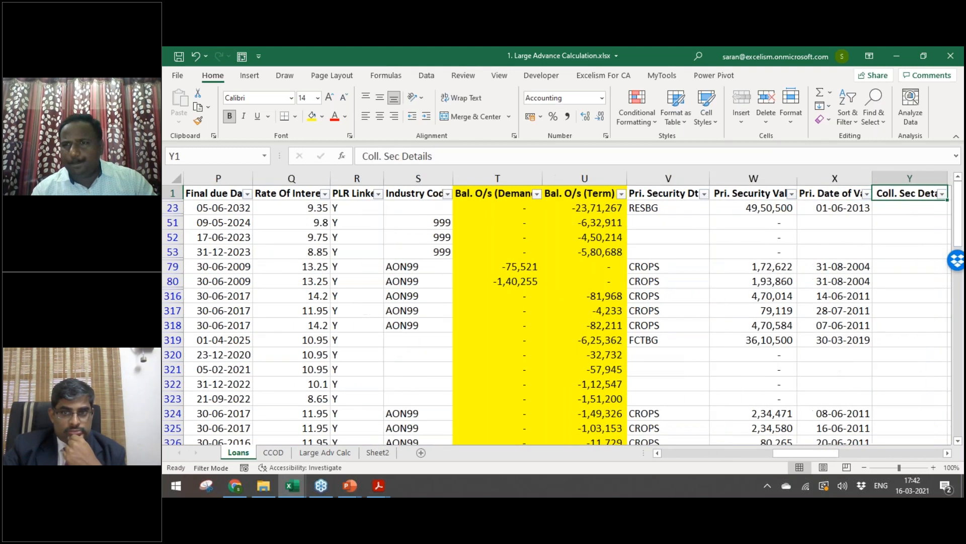
pyautogui.press('Right')
pyautogui.press('Right')
pyautogui.press('Right')
pyautogui.press('Right')
pyautogui.press('Right')
pyautogui.press('Right')
pyautogui.press('Right')
pyautogui.press('Right')
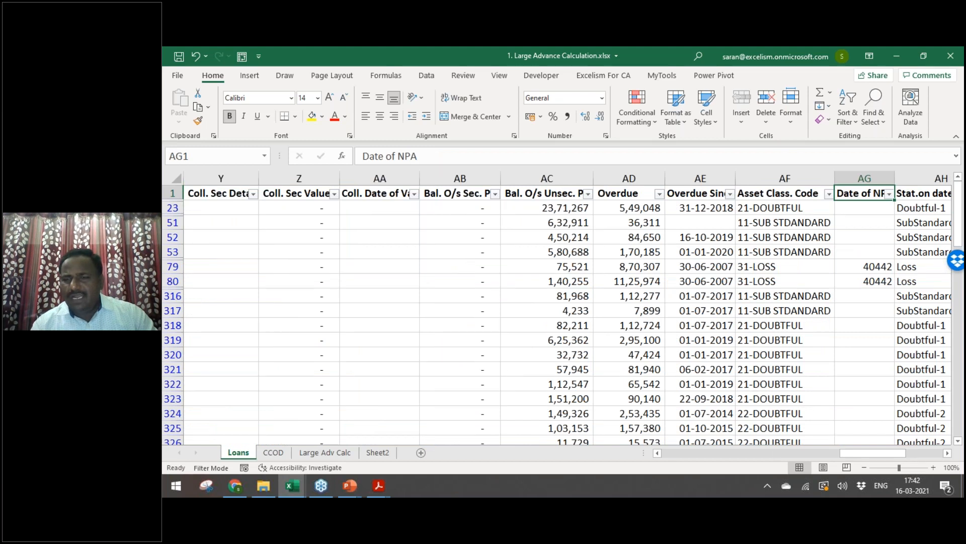
# Step: Filter Date of NPA to 40442, format those cells as Short Date, then clear the filter
pyautogui.hotkey('alt', 'Down')
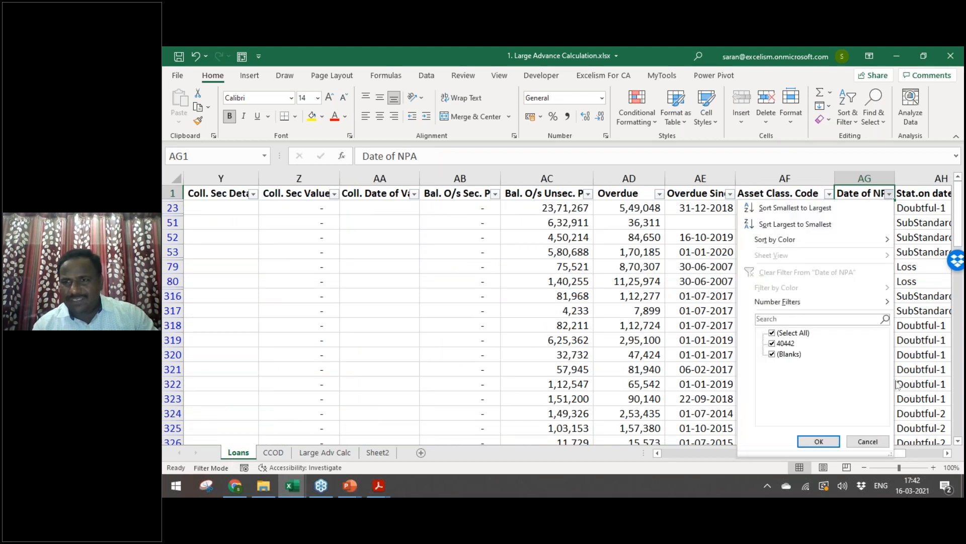
pyautogui.click(793, 333)
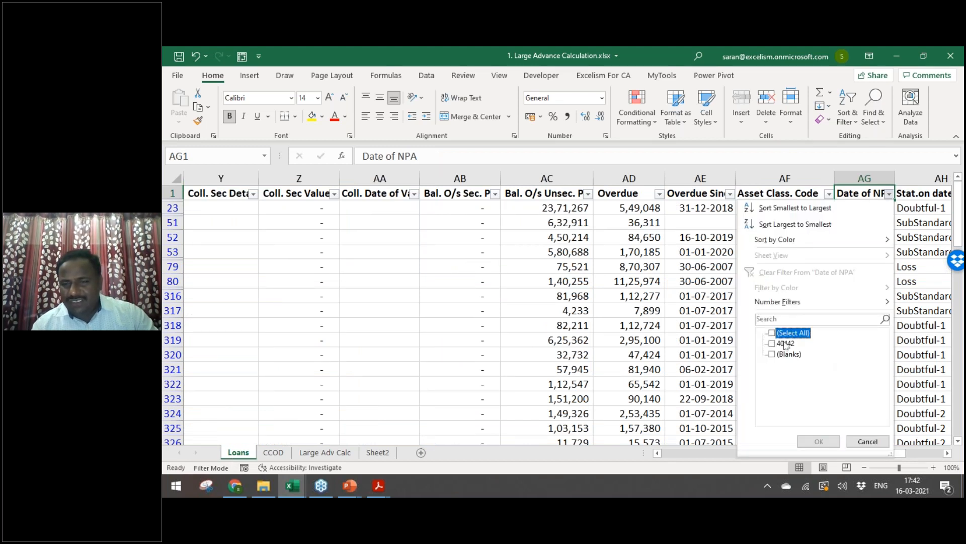
pyautogui.click(781, 344)
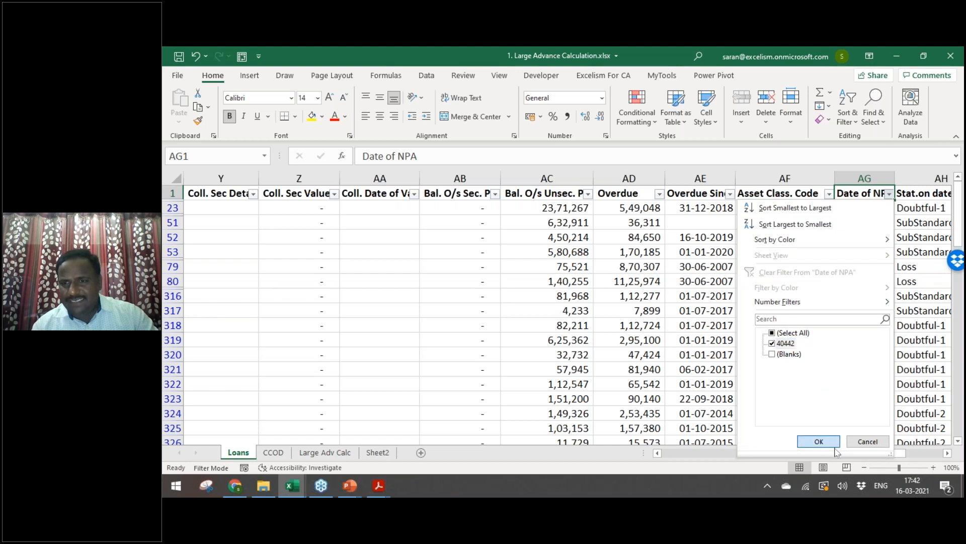
pyautogui.click(819, 442)
pyautogui.hotkey('ctrl', 'shift', 'Down')
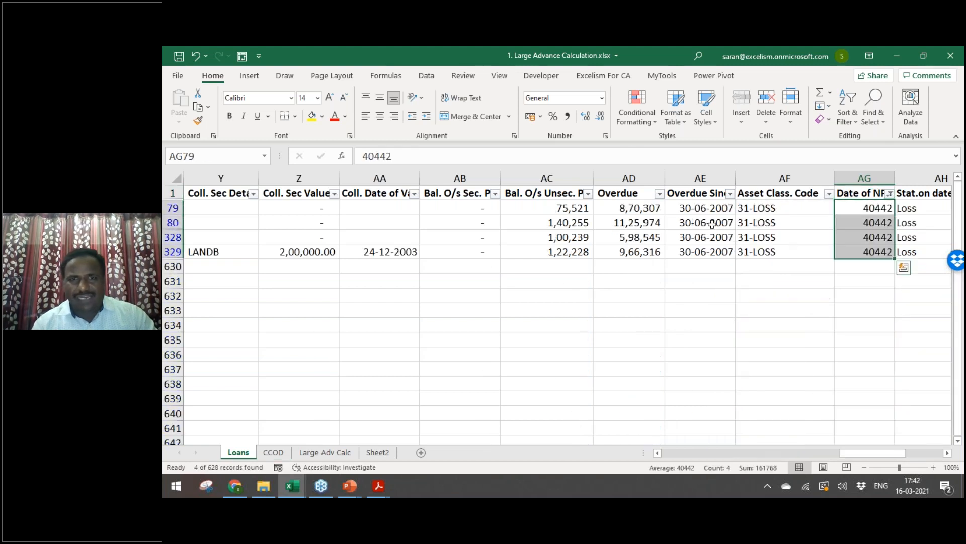
pyautogui.click(601, 98)
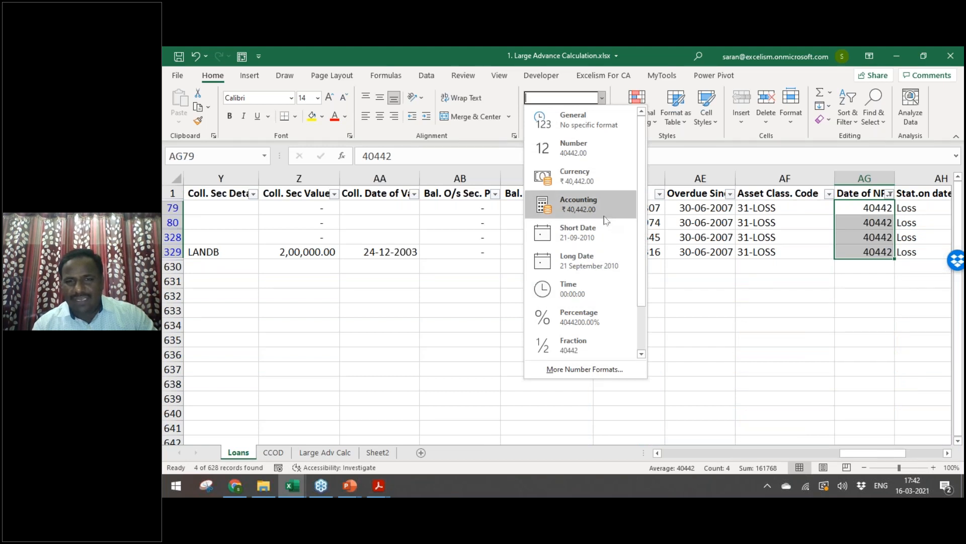
pyautogui.click(608, 234)
pyautogui.press('Up')
pyautogui.hotkey('alt', 'd')
pyautogui.press('f')
pyautogui.press('s')
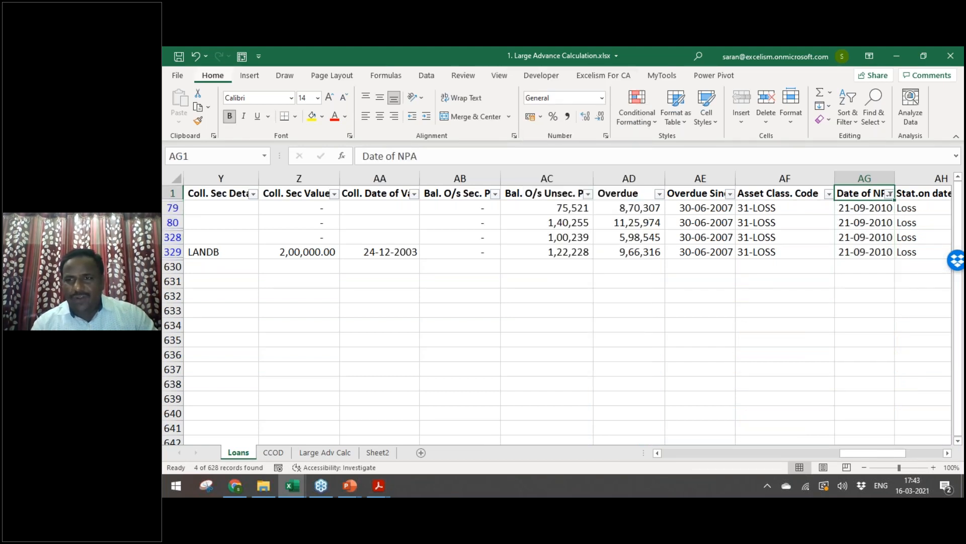
# Step: Insert a blank column headed 'NPA Date' before Sanc. Limit and select its cells down to row 629
pyautogui.press('Down')
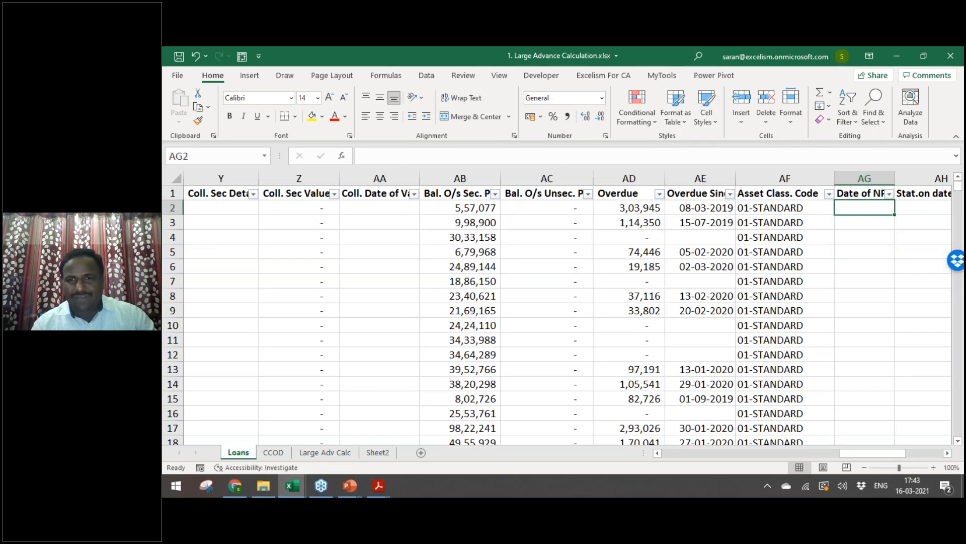
pyautogui.press('Left')
pyautogui.press('Left')
pyautogui.hotkey('ctrl', 'Home')
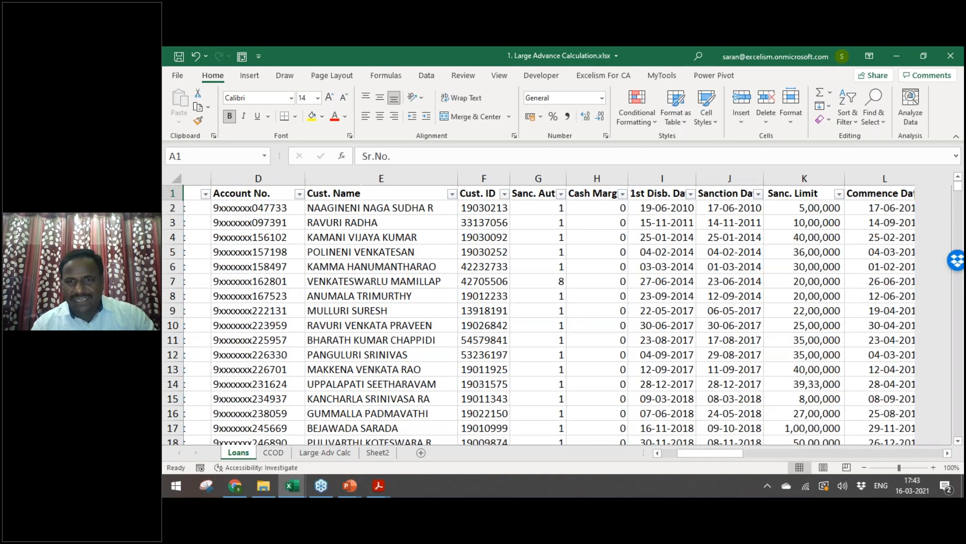
pyautogui.press('Right')
pyautogui.press('Right')
pyautogui.press('Right')
pyautogui.press('Right')
pyautogui.press('Right')
pyautogui.press('Right')
pyautogui.press('Right')
pyautogui.press('Right')
pyautogui.press('Right')
pyautogui.press('Right')
pyautogui.press('Right')
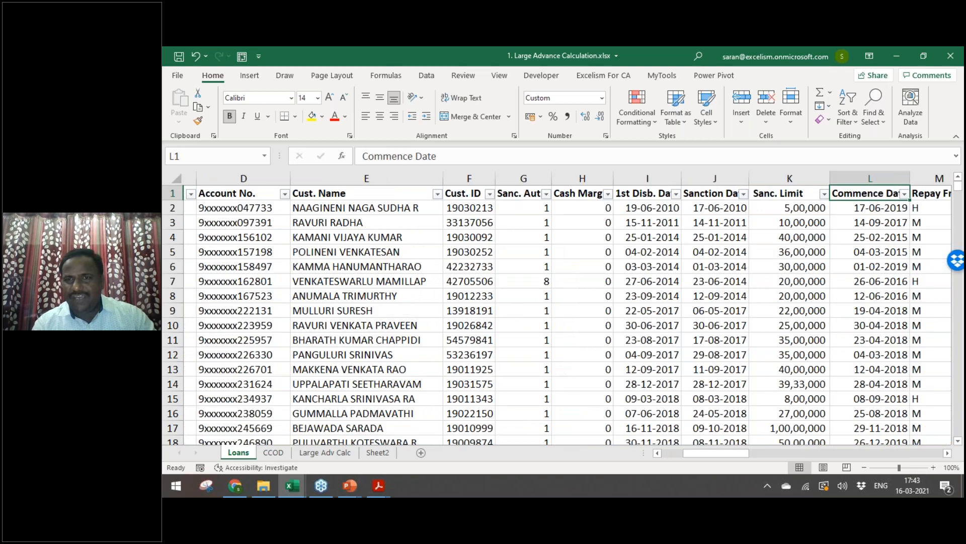
pyautogui.press('Left')
pyautogui.hotkey('ctrl', 'space')
pyautogui.hotkey('ctrl', 'shift', '+')
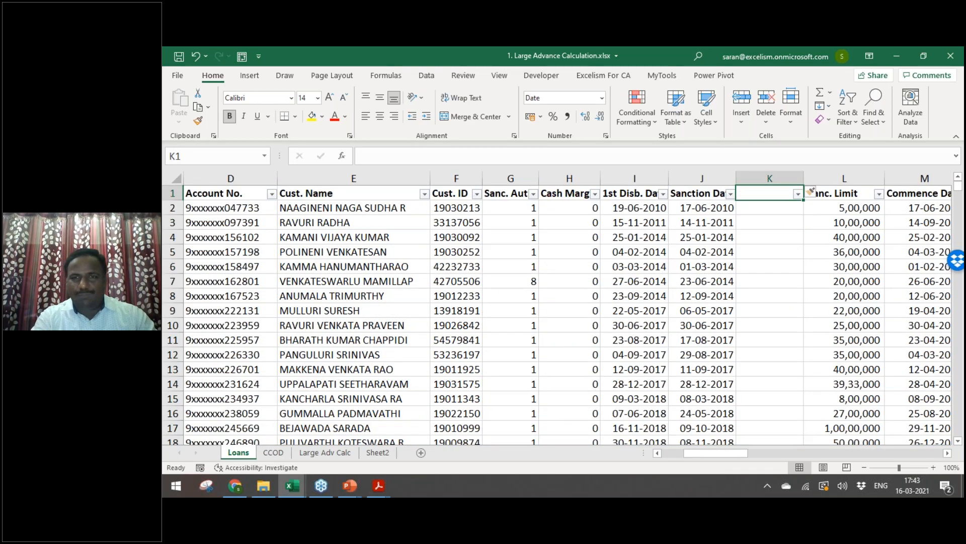
pyautogui.write('NPA Data')
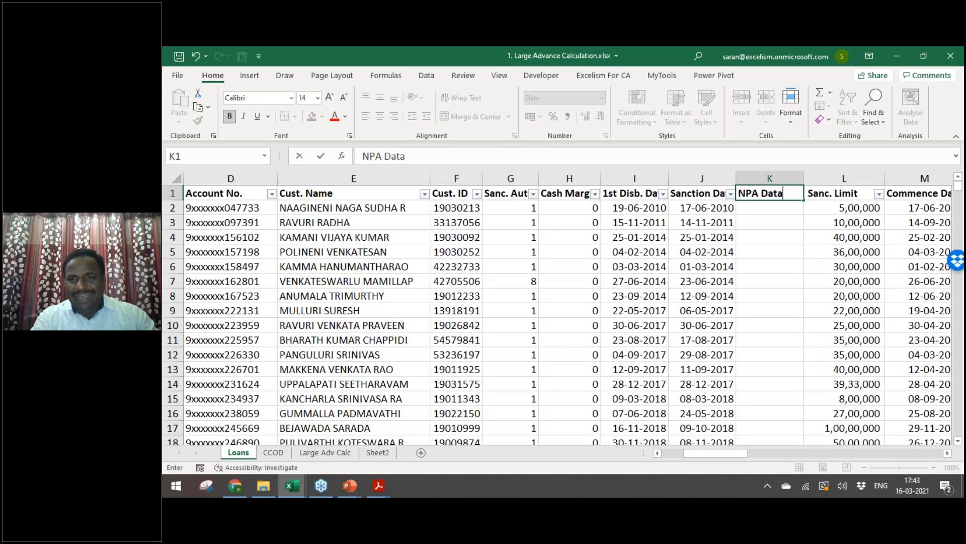
pyautogui.press('Return')
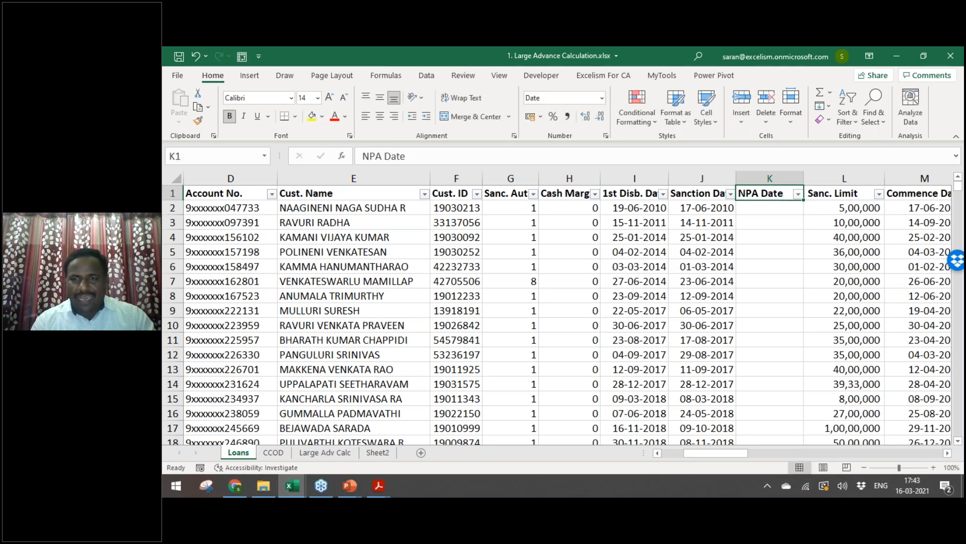
pyautogui.click(703, 207)
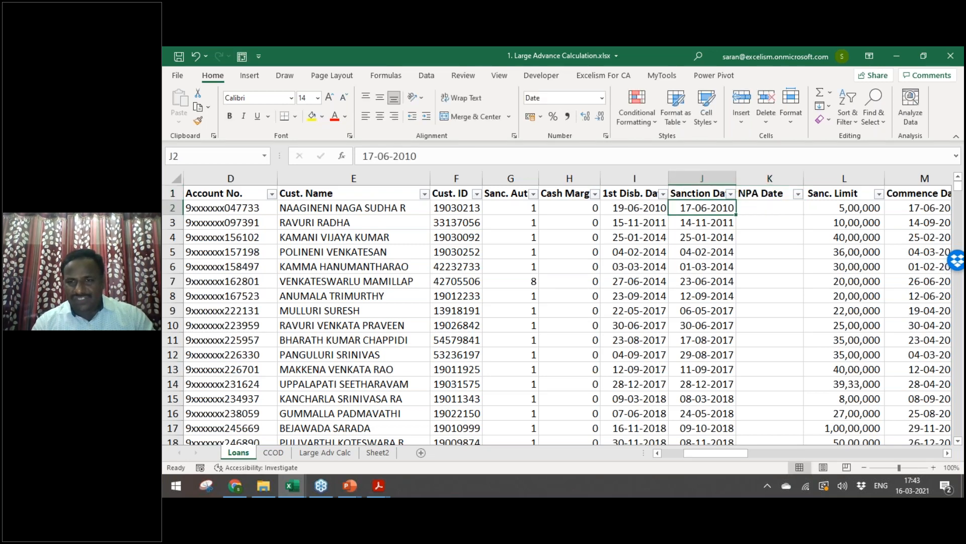
pyautogui.hotkey('ctrl', 'Down')
pyautogui.press('Right')
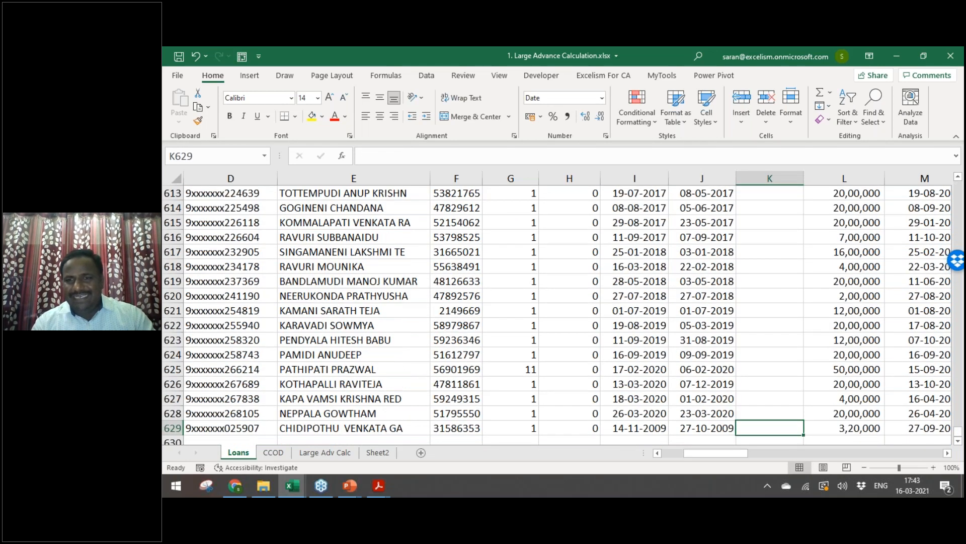
# Step: Start a RANDBETWEEN formula with DATE(2010,1,1) in the NPA Date cells, then cancel it
pyautogui.hotkey('ctrl', 'shift', 'Up')
pyautogui.write('=ra')
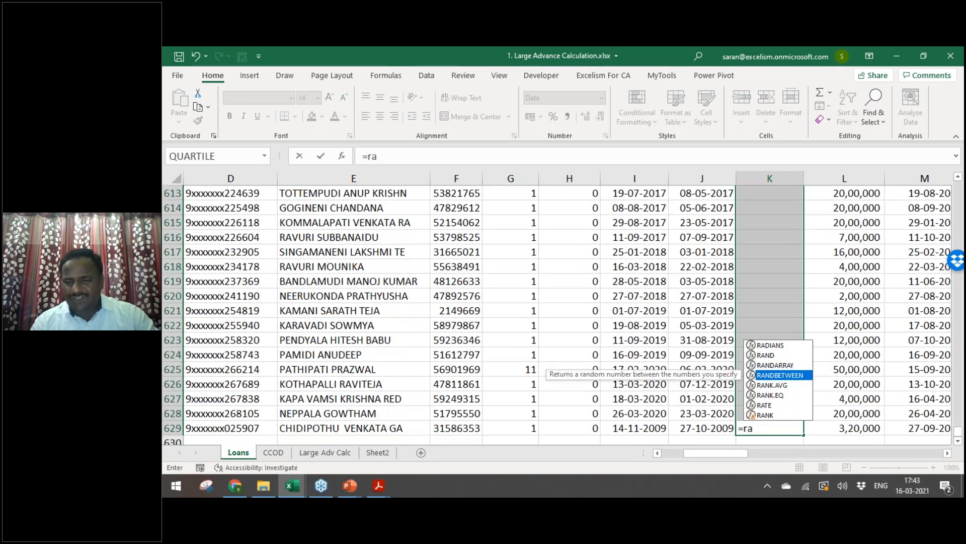
pyautogui.press('Tab')
pyautogui.write('dat')
pyautogui.press('Tab')
pyautogui.write('2010,1,1,')
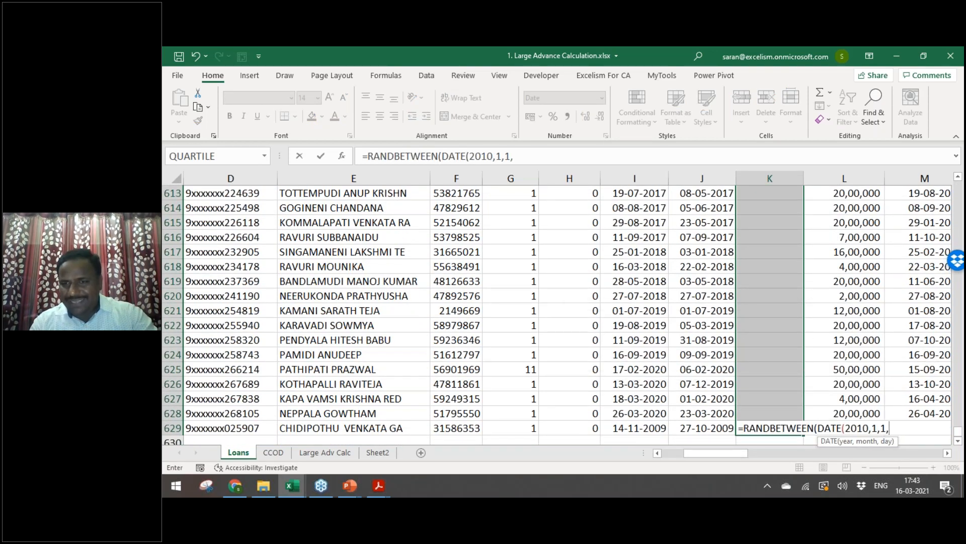
pyautogui.press('Escape')
# Step: Fill the NPA Date cells with =RANDBETWEEN(DATE(2018,1,1),DATE(2020,2,28))
pyautogui.write('=RANDBETWEEN(')
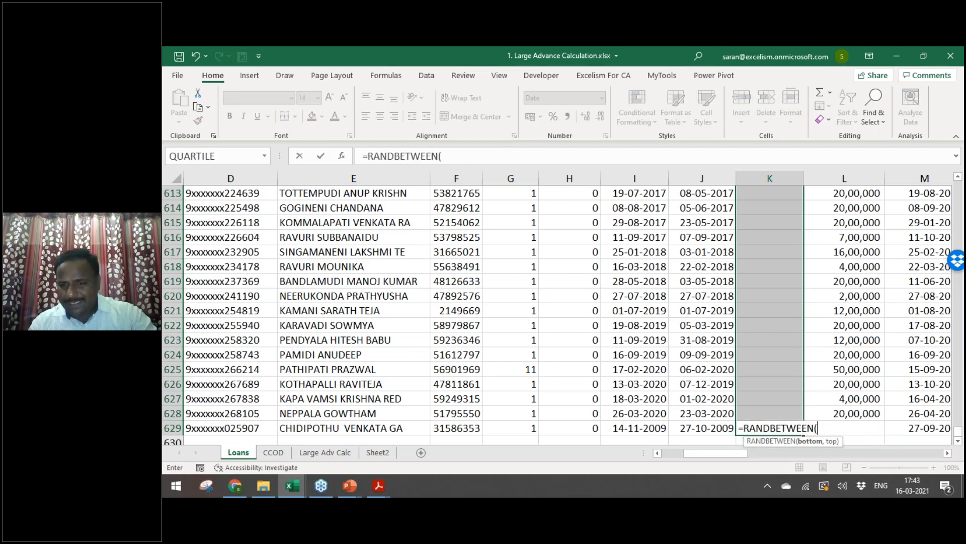
pyautogui.write('DATE(201')
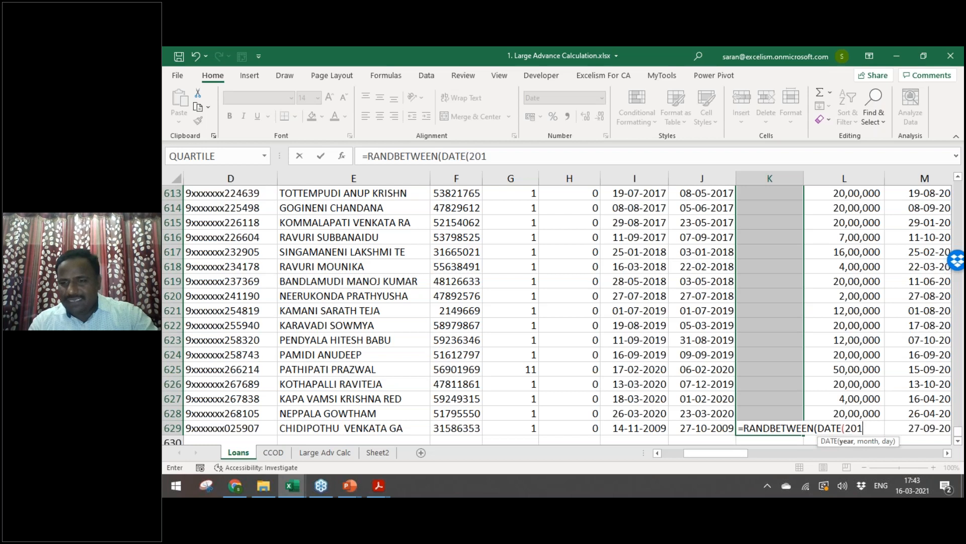
pyautogui.write(',')
pyautogui.press('Num_Lock')
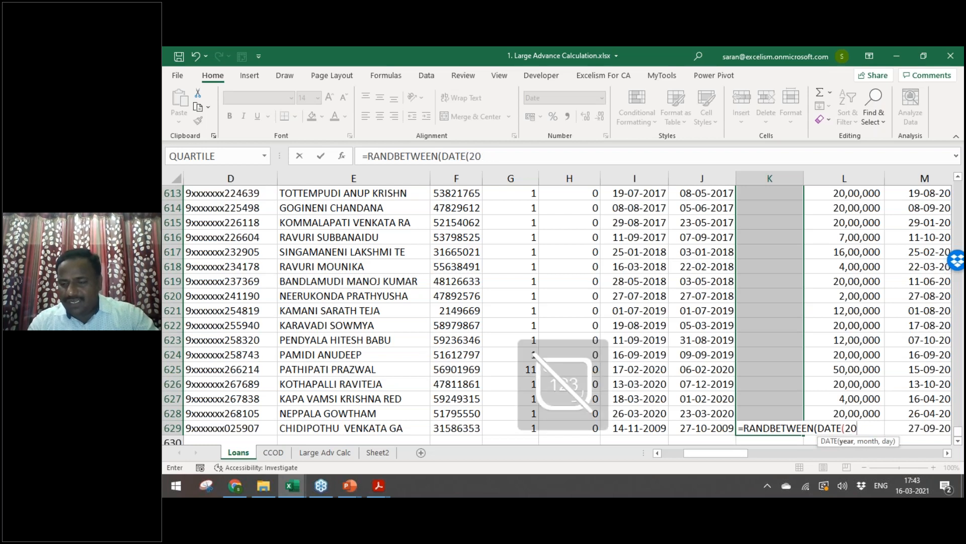
pyautogui.press('Return')
pyautogui.press('Return')
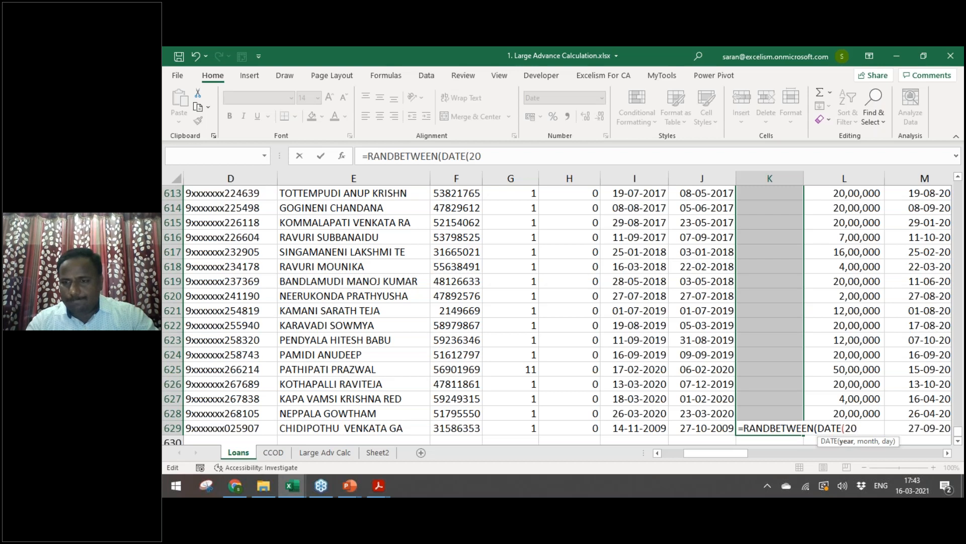
pyautogui.press('Num_Lock')
pyautogui.write('18,1,1),da')
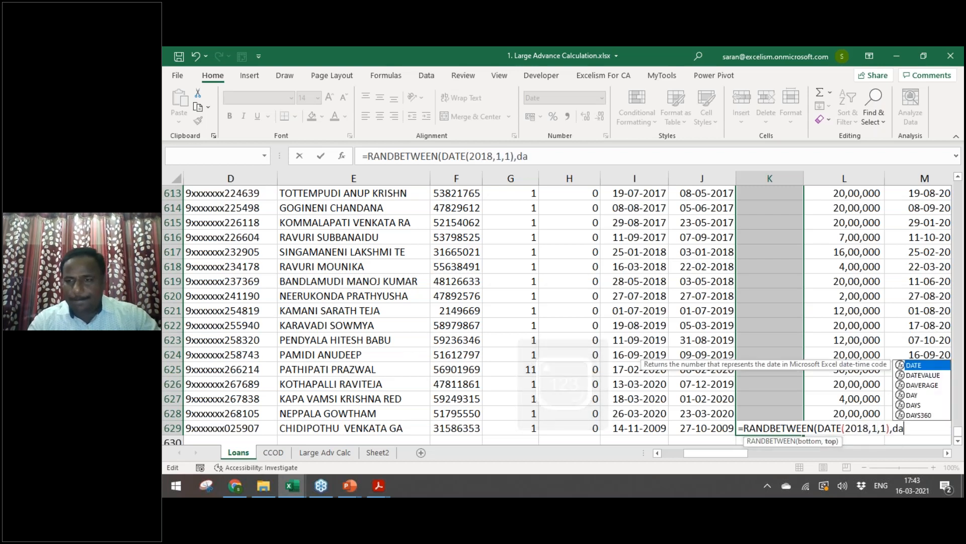
pyautogui.press('Tab')
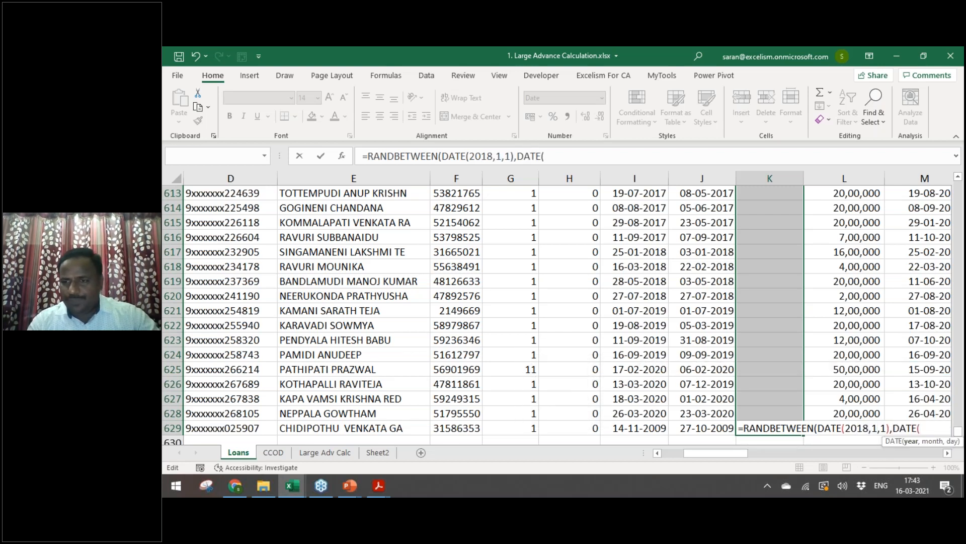
pyautogui.write('2020,')
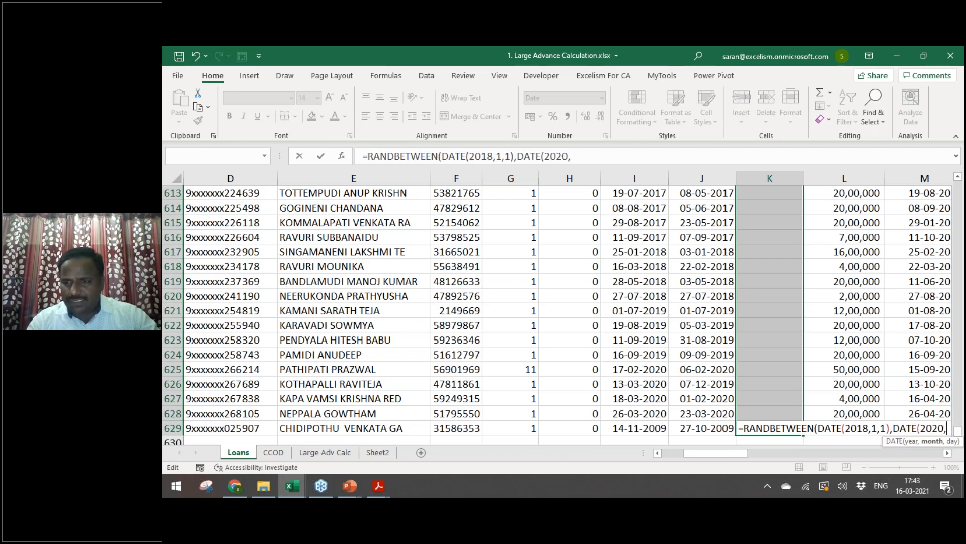
pyautogui.write('2,')
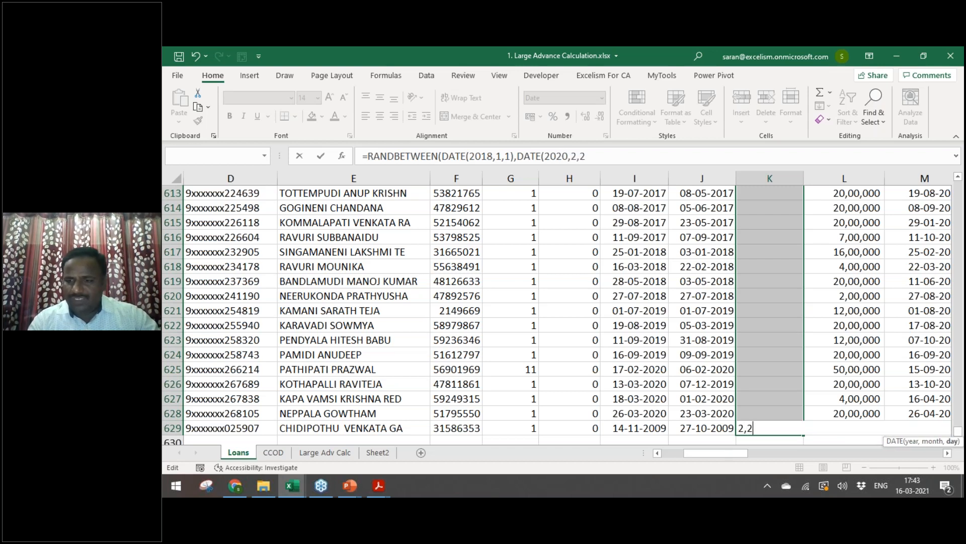
pyautogui.write('28)')
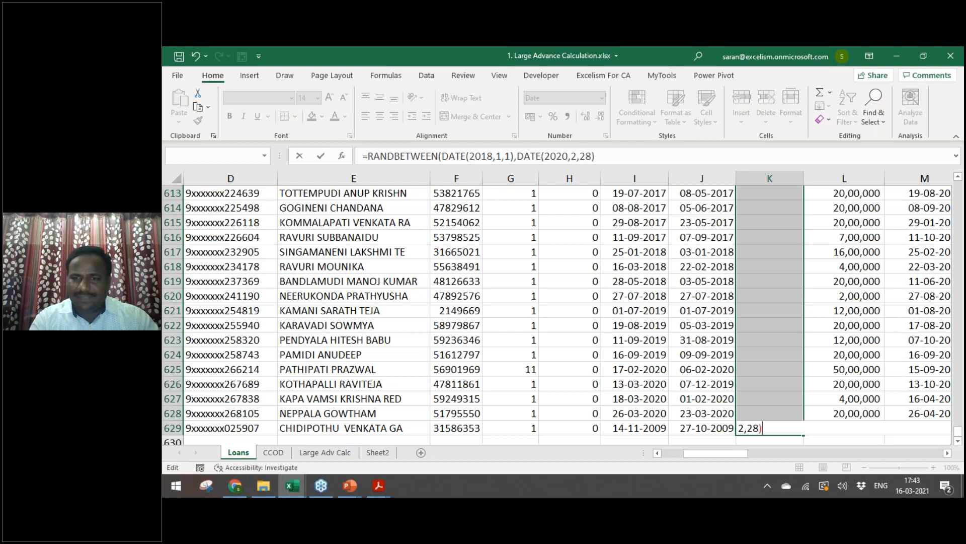
pyautogui.press('Return')
pyautogui.press('Return')
# Step: Copy the random dates and paste them back as fixed values
pyautogui.hotkey('ctrl', 'c')
pyautogui.hotkey('ctrl', 'alt', 'v')
pyautogui.press('Escape')
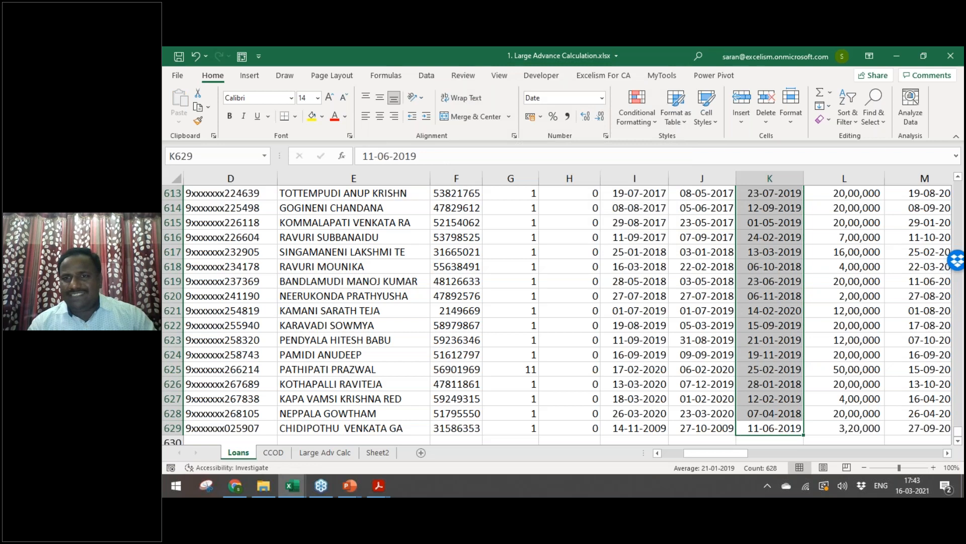
pyautogui.hotkey('ctrl', 'Up')
pyautogui.press('Down')
# Step: Insert a blank column after NPA Date, before Sanc. Limit
pyautogui.press('Right')
pyautogui.hotkey('ctrl', 'space')
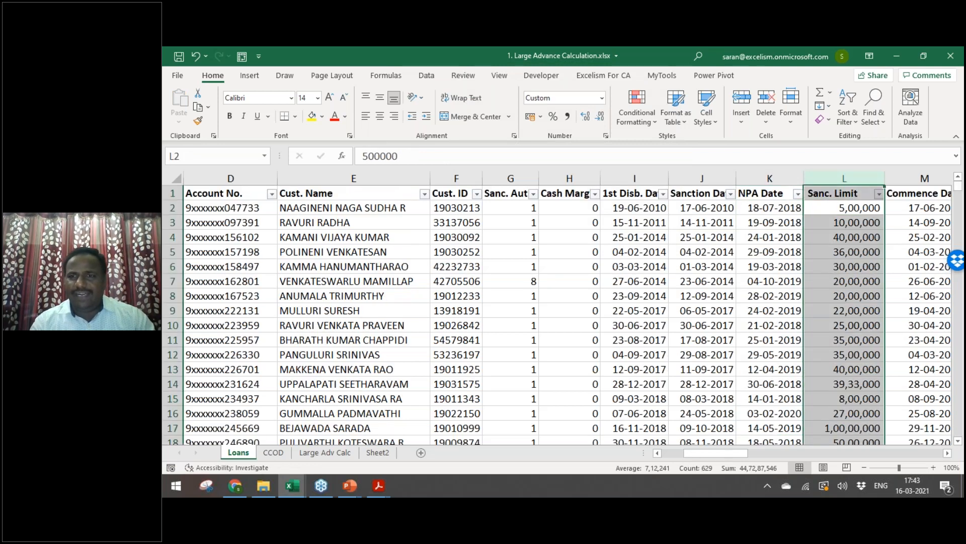
pyautogui.hotkey('ctrl', 'shift', '+')
pyautogui.press('Up')
pyautogui.press('Left')
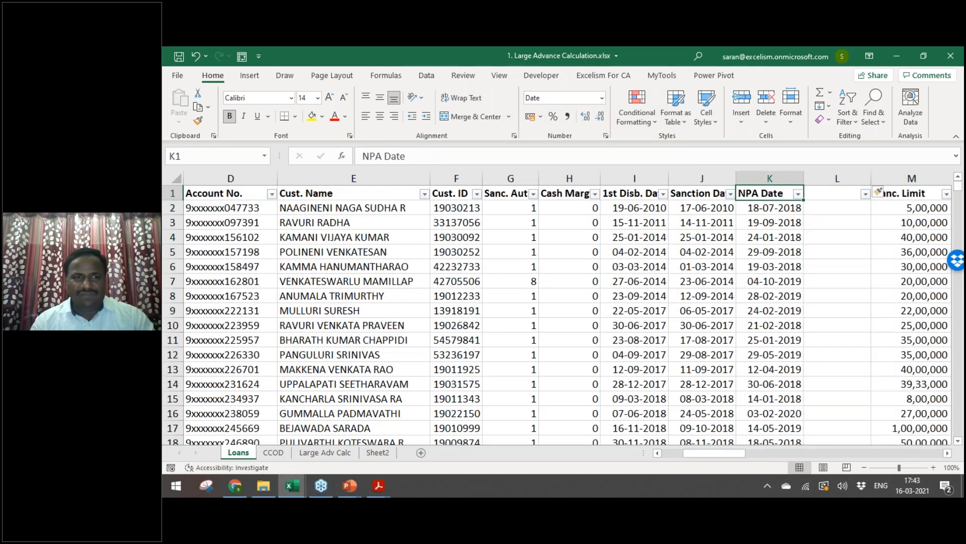
# Step: Filter the PA/NPA column to show only Non Performing Asset loans
pyautogui.hotkey('ctrl', 'Left')
pyautogui.press('Right')
pyautogui.press('Right')
pyautogui.hotkey('alt', 'Down')
pyautogui.press('Down')
pyautogui.press('Down')
pyautogui.press('Down')
pyautogui.press('Down')
pyautogui.press('Down')
pyautogui.press('Down')
pyautogui.press('Down')
pyautogui.press('Down')
pyautogui.press('Down')
pyautogui.press('Down')
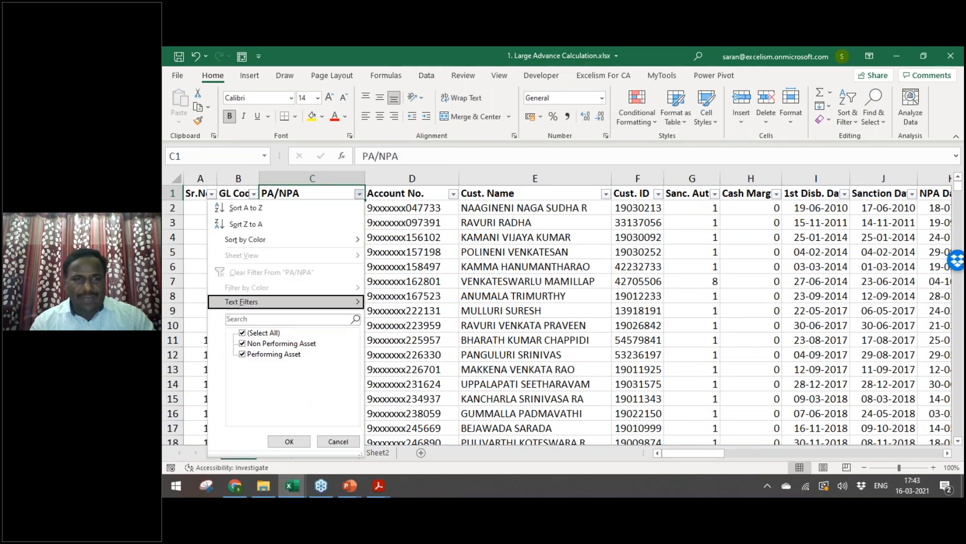
pyautogui.press('Down')
pyautogui.press('space')
pyautogui.press('Return')
# Step: Enter the day-gap formula =K23-J23 in the first visible row of the new column
pyautogui.press('Right')
pyautogui.press('Right')
pyautogui.press('Right')
pyautogui.press('Right')
pyautogui.press('Right')
pyautogui.press('Right')
pyautogui.press('Right')
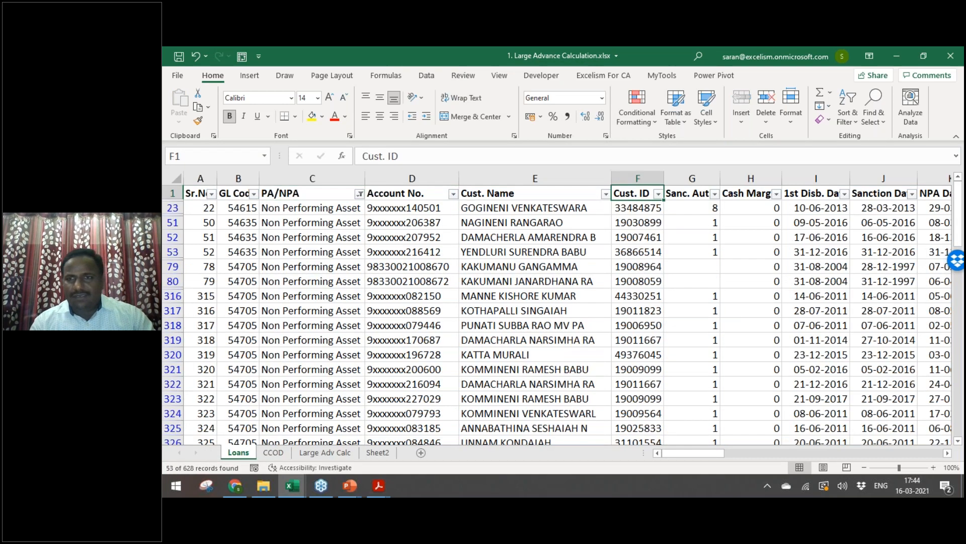
pyautogui.press('Right')
pyautogui.press('Down')
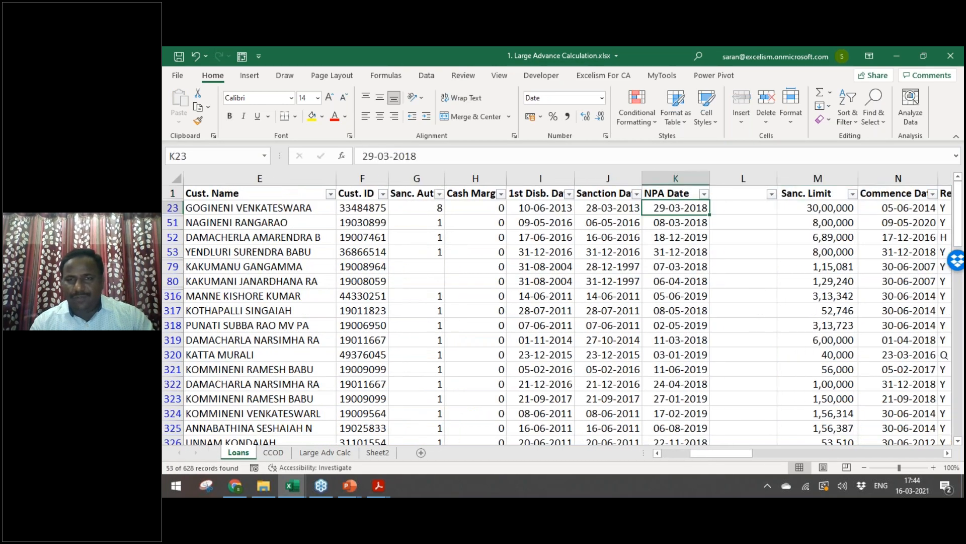
pyautogui.hotkey('ctrl', 'shift', 'Down')
pyautogui.hotkey('ctrl', 'shift', 'Up')
pyautogui.press('Right')
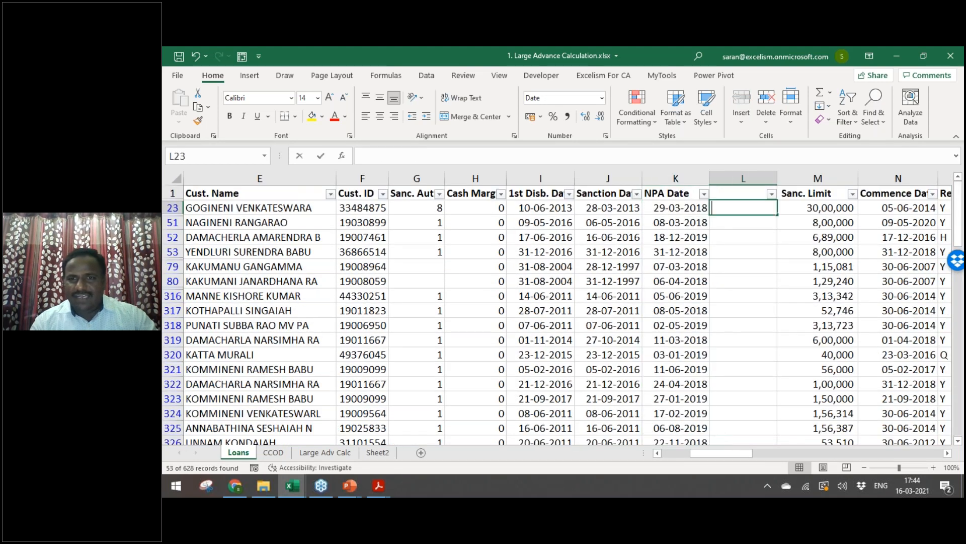
pyautogui.write('=')
pyautogui.press('Left')
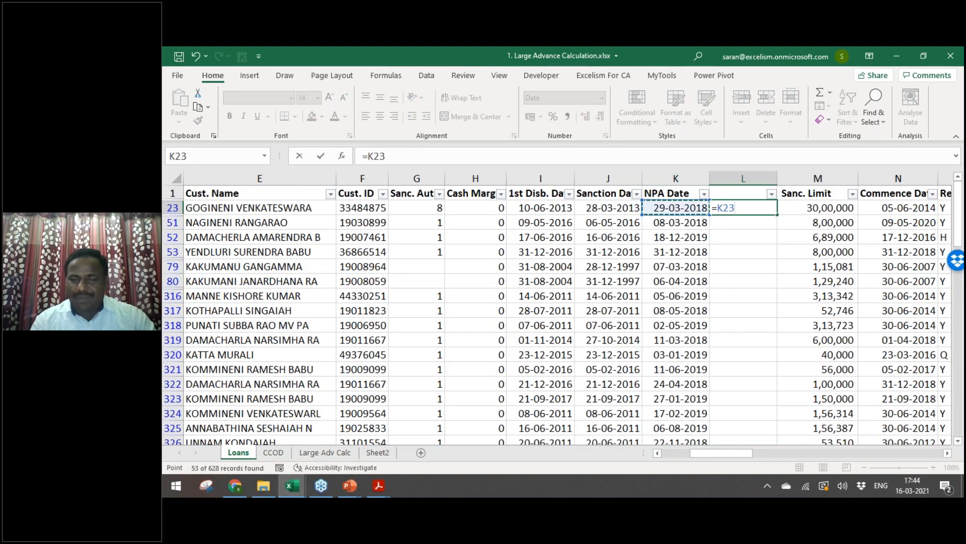
pyautogui.write('-')
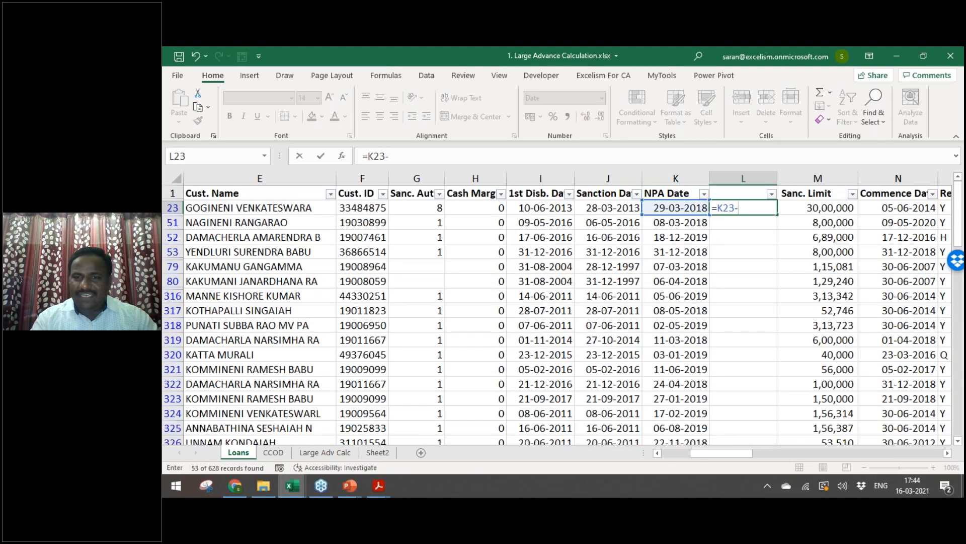
pyautogui.press('Left')
pyautogui.press('Left')
pyautogui.press('Return')
# Step: Copy the day-gap formula down all visible rows and format the results as General
pyautogui.press('Up')
pyautogui.hotkey('ctrl', 'c')
pyautogui.press('Left')
pyautogui.hotkey('ctrl', 'Down')
pyautogui.press('Right')
pyautogui.hotkey('ctrl', 'shift', 'Up')
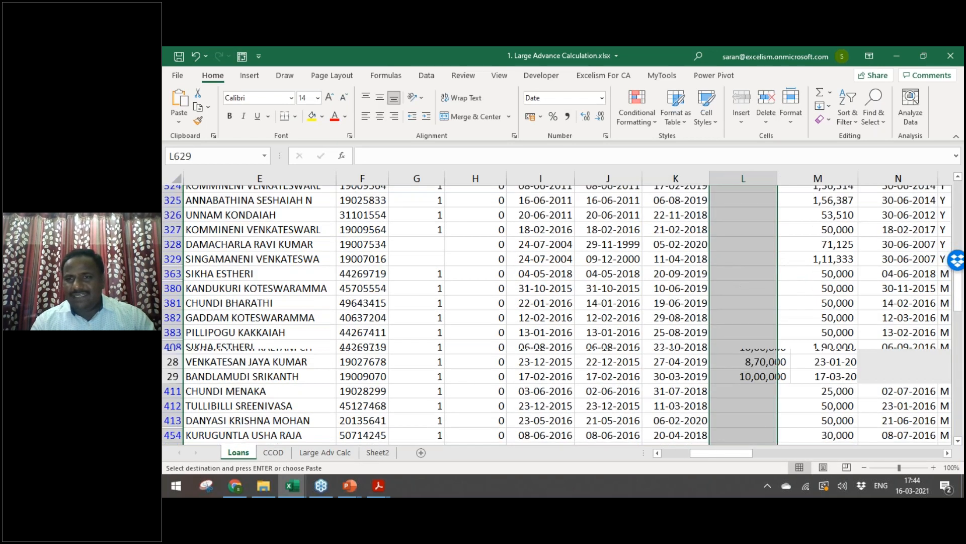
pyautogui.press('Return')
pyautogui.hotkey('ctrl', 'Up')
pyautogui.hotkey('ctrl', 'shift', 'Down')
pyautogui.click(602, 98)
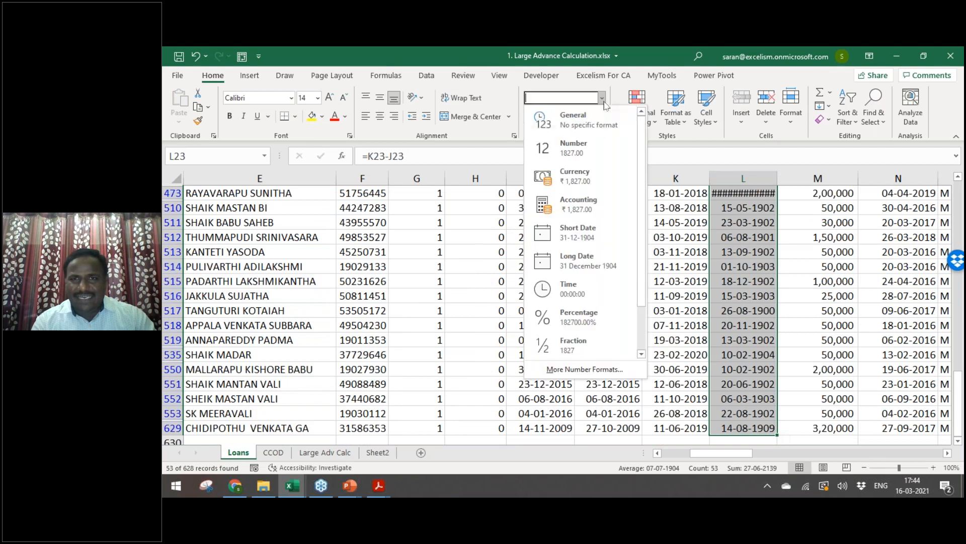
pyautogui.click(591, 128)
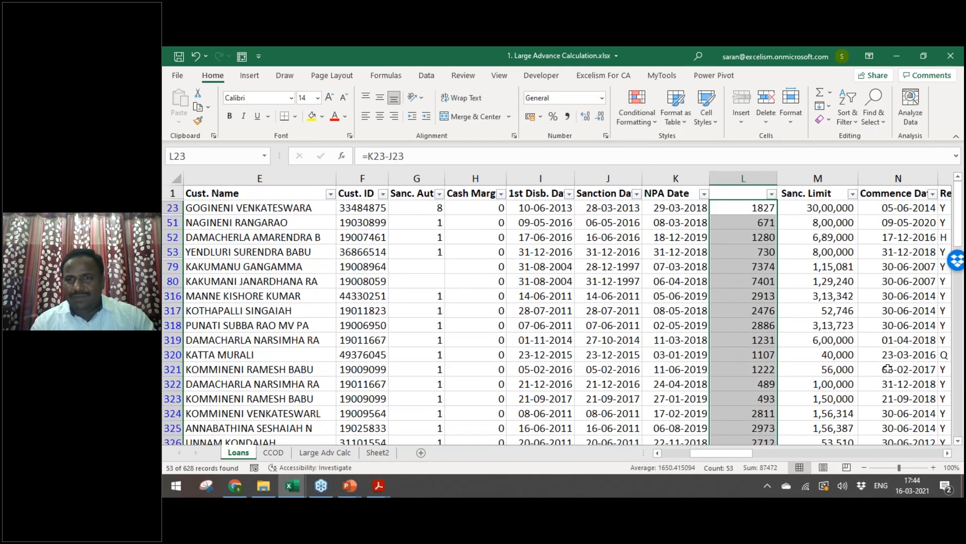
pyautogui.click(771, 194)
# Step: Filter the day-gap column to values less than 36 and change -351 to 320
pyautogui.moveTo(700, 301)
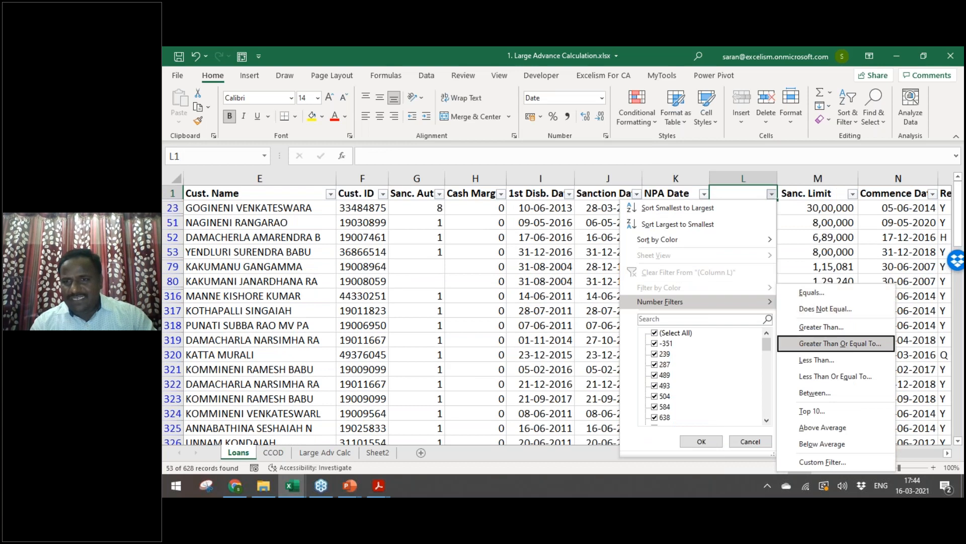
pyautogui.click(817, 360)
pyautogui.write('36')
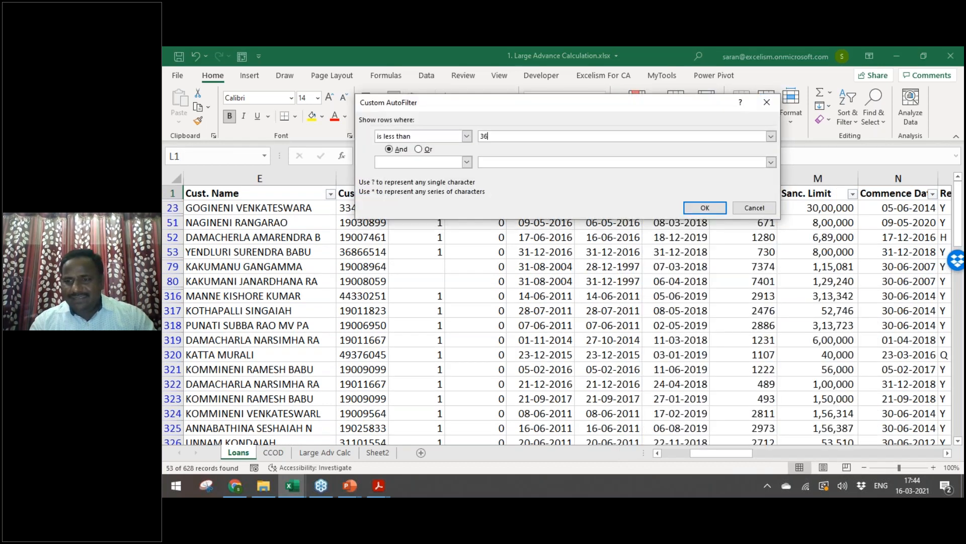
pyautogui.press('Return')
pyautogui.press('Down')
pyautogui.press('Down')
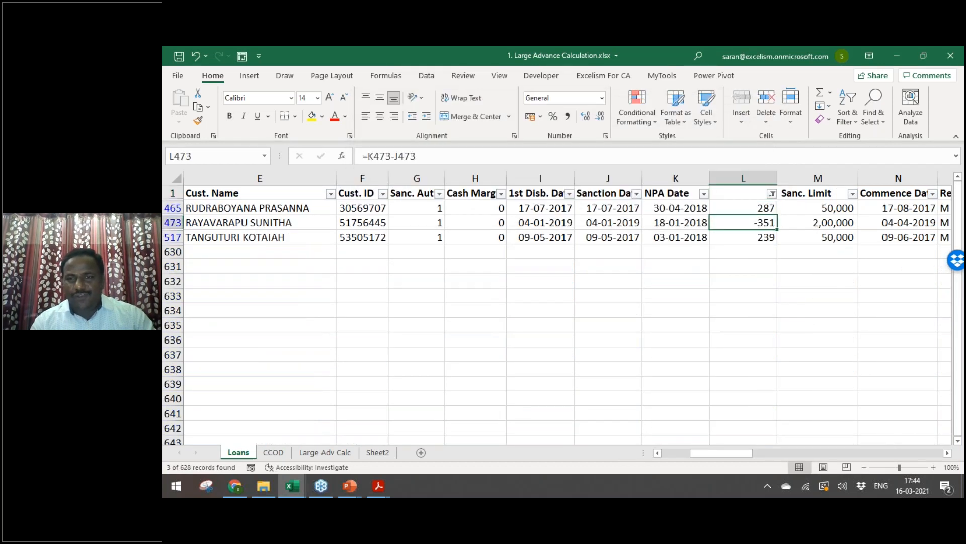
pyautogui.write('320')
pyautogui.press('Up')
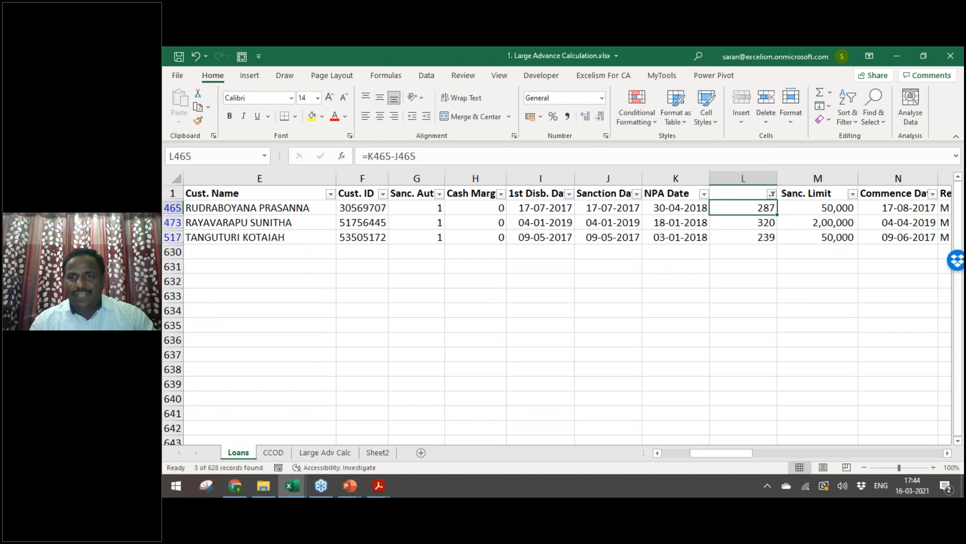
# Step: Check the sanction and NPA dates of the filtered rows, then clear the day-gap filter
pyautogui.press('Left')
pyautogui.press('Left')
pyautogui.hotkey('shift', 'Down')
pyautogui.hotkey('shift', 'Down')
pyautogui.hotkey('shift', 'Right')
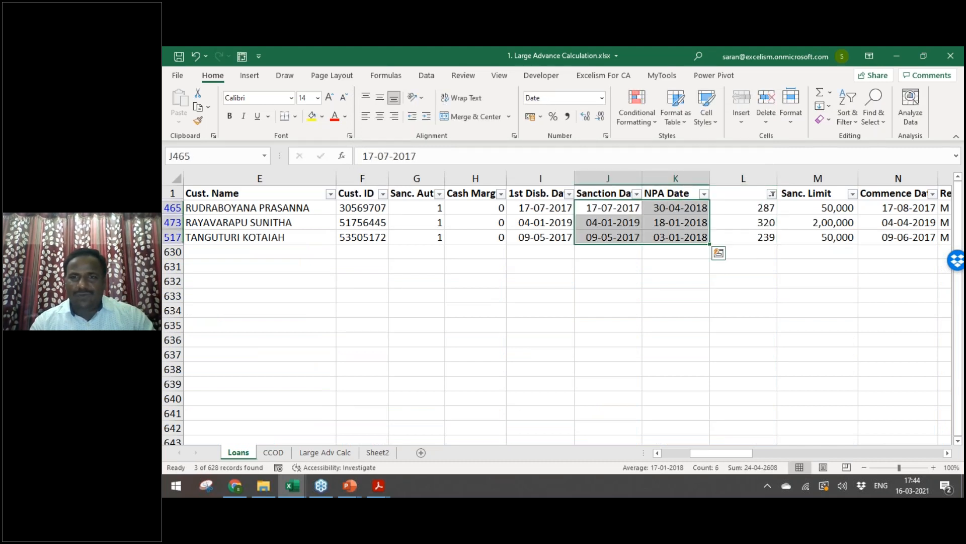
pyautogui.press('Right')
pyautogui.press('Right')
pyautogui.press('Left')
pyautogui.press('Up')
pyautogui.press('Right')
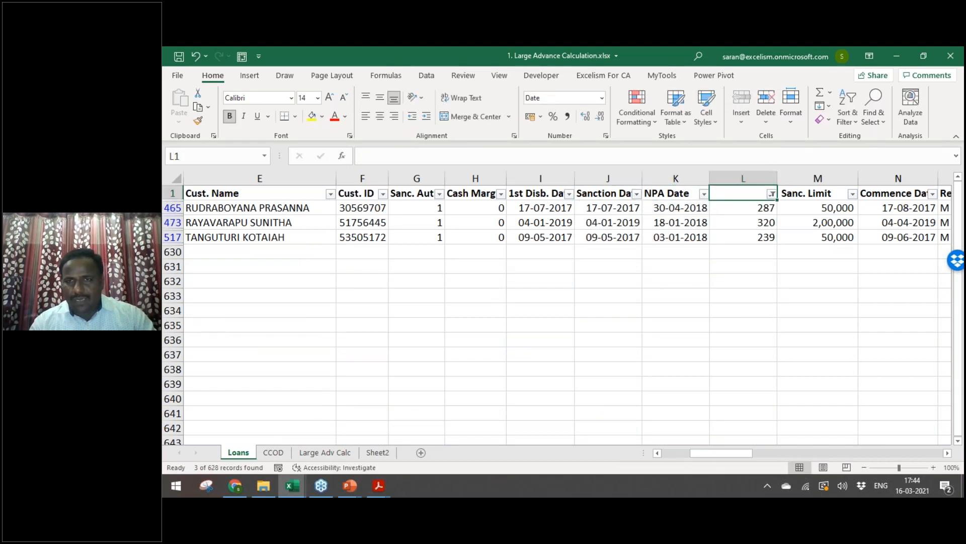
pyautogui.hotkey('alt', 'Down')
pyautogui.press('c')
# Step: Reapply the PA/NPA filter so only Non Performing Asset loans show
pyautogui.press('Down')
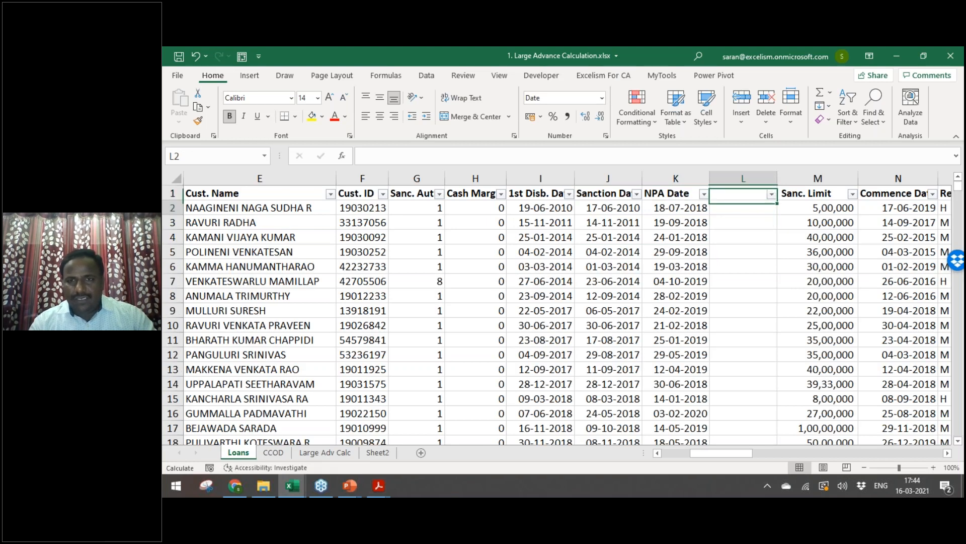
pyautogui.press('Left')
pyautogui.press('Up')
pyautogui.hotkey('ctrl', 'Left')
pyautogui.press('Right')
pyautogui.press('Right')
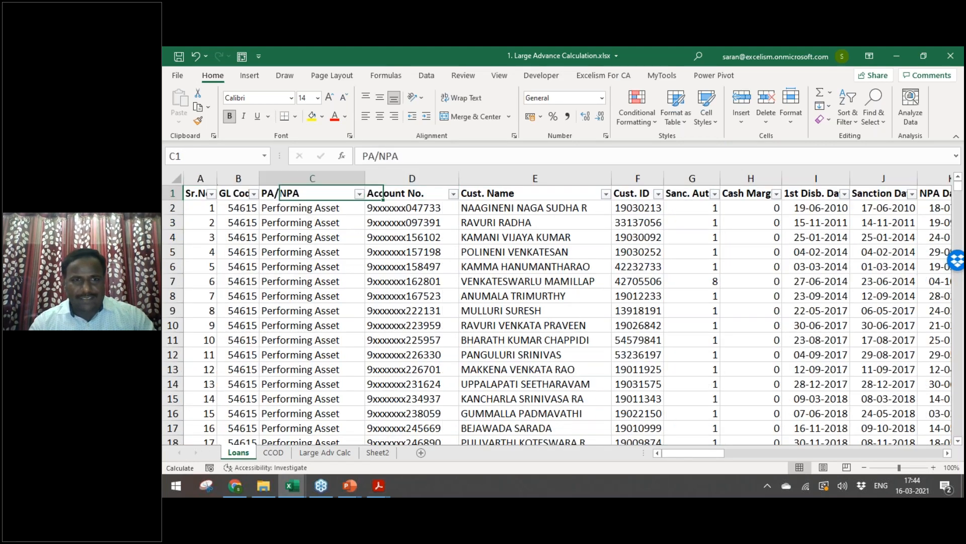
pyautogui.hotkey('alt', 'Down')
pyautogui.press('Down')
pyautogui.press('Down')
pyautogui.press('Down')
pyautogui.press('space')
pyautogui.press('Return')
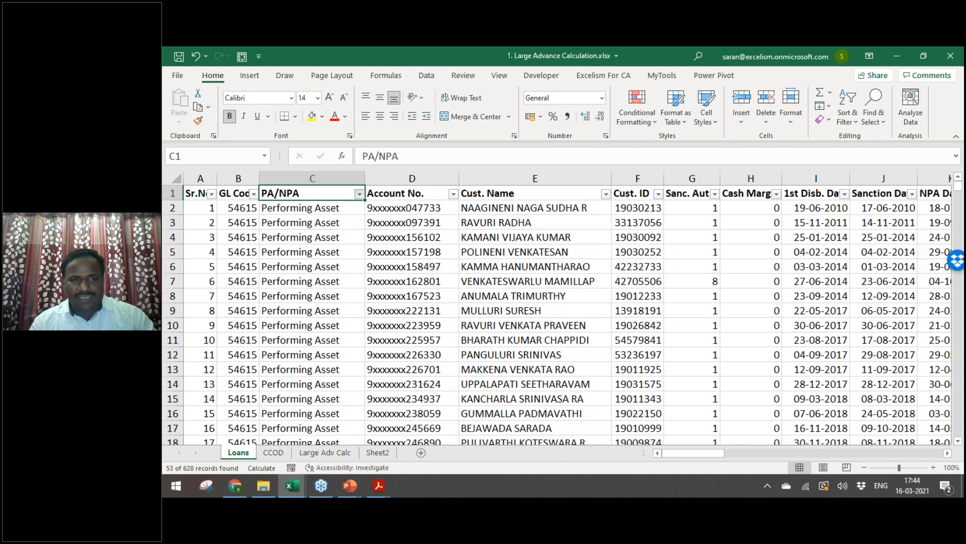
# Step: Review the NPA dates and day gaps of the 53 Non Performing Asset loans
pyautogui.press('Right')
pyautogui.press('Right')
pyautogui.press('Right')
pyautogui.press('Right')
pyautogui.press('Right')
pyautogui.press('Right')
pyautogui.press('Right')
pyautogui.press('Right')
pyautogui.press('Right')
pyautogui.press('Right')
pyautogui.press('Right')
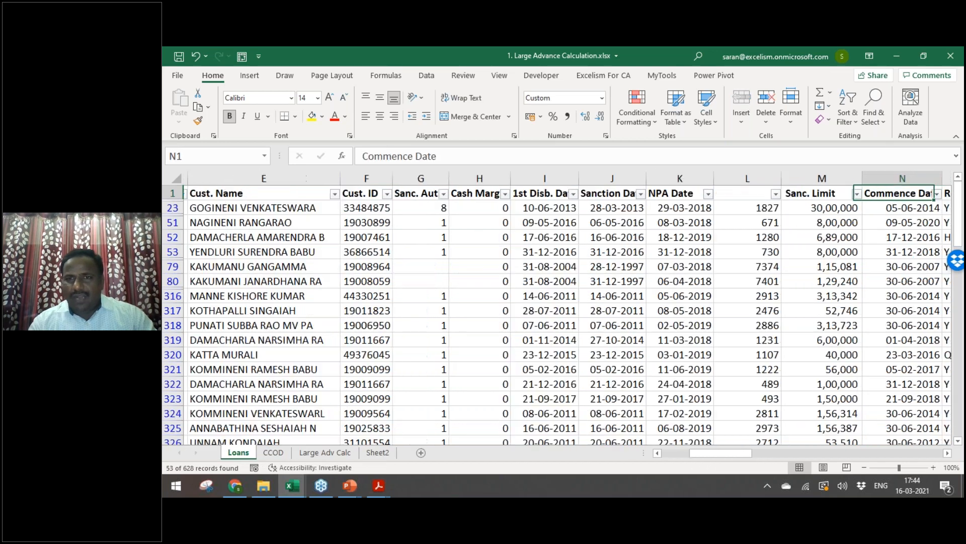
pyautogui.press('Left')
pyautogui.press('Left')
pyautogui.press('Left')
pyautogui.press('Down')
pyautogui.press('Left')
pyautogui.press('Right')
pyautogui.press('Up')
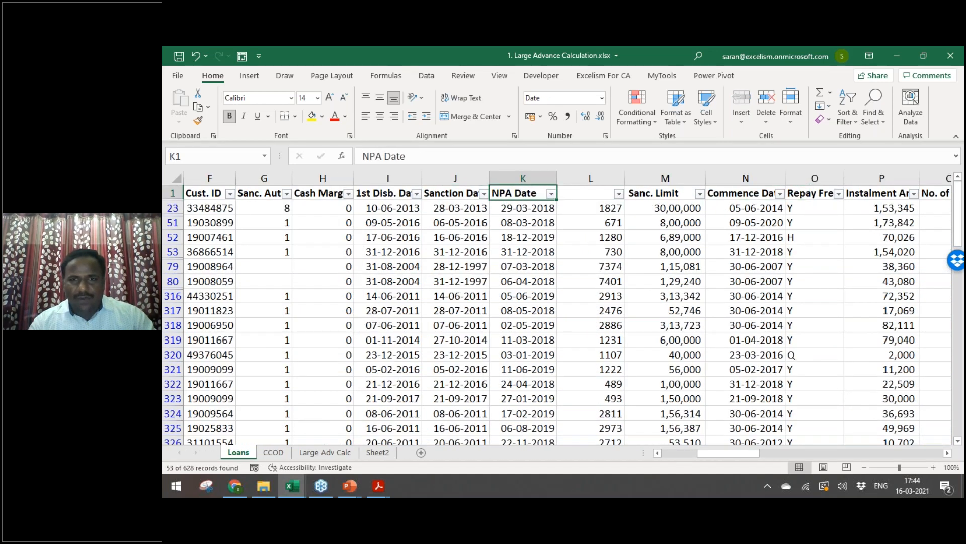
pyautogui.press('Right')
pyautogui.press('Down')
pyautogui.press('Down')
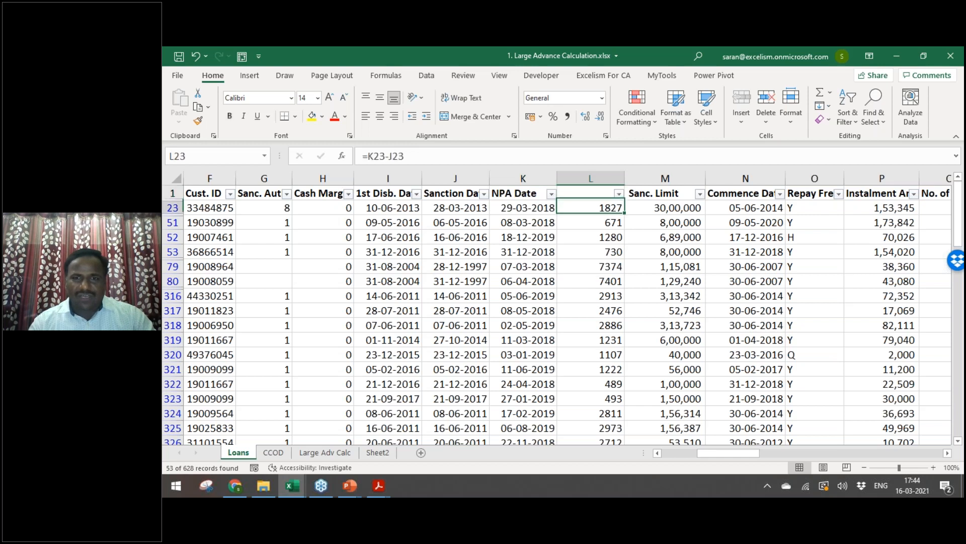
pyautogui.press('Up')
pyautogui.press('Up')
pyautogui.press('Down')
pyautogui.press('Left')
pyautogui.press('Right')
pyautogui.press('Right')
pyautogui.press('Left')
# Step: Filter the day-gap column to values less than 36, leaving three accounts
pyautogui.hotkey('alt', 'Down')
pyautogui.press('Down')
pyautogui.press('Down')
pyautogui.press('Down')
pyautogui.press('Down')
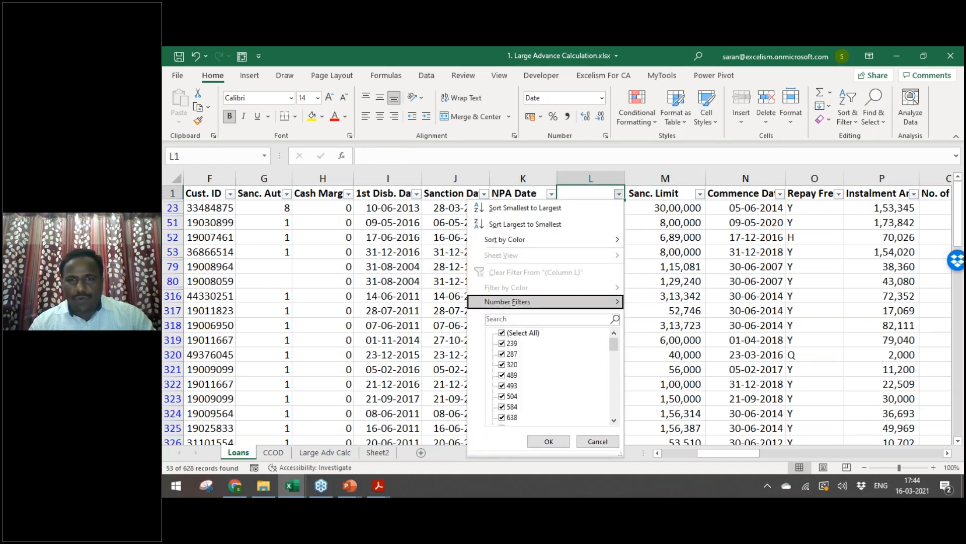
pyautogui.press('Right')
pyautogui.press('Down')
pyautogui.press('Down')
pyautogui.press('Down')
pyautogui.press('Up')
pyautogui.press('Up')
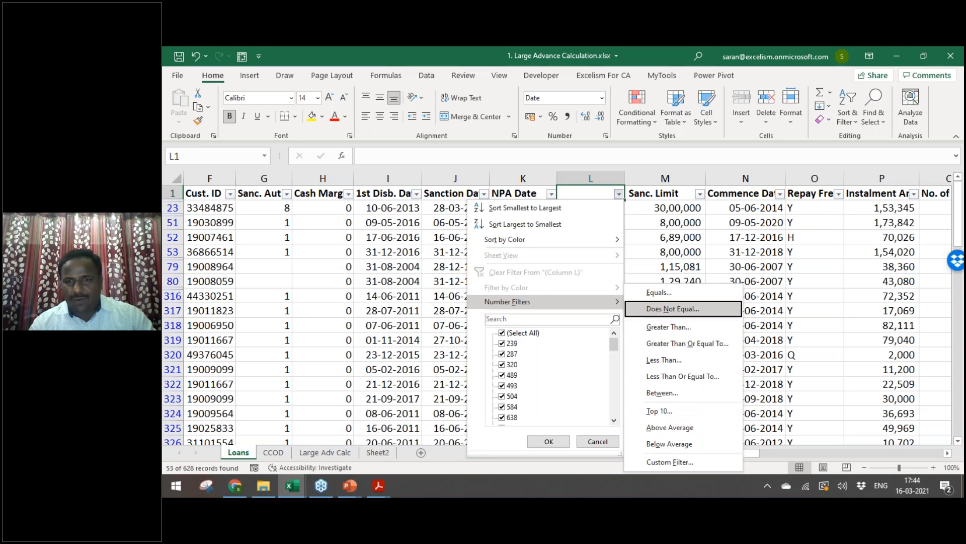
pyautogui.press('Down')
pyautogui.press('Down')
pyautogui.press('Down')
pyautogui.press('Return')
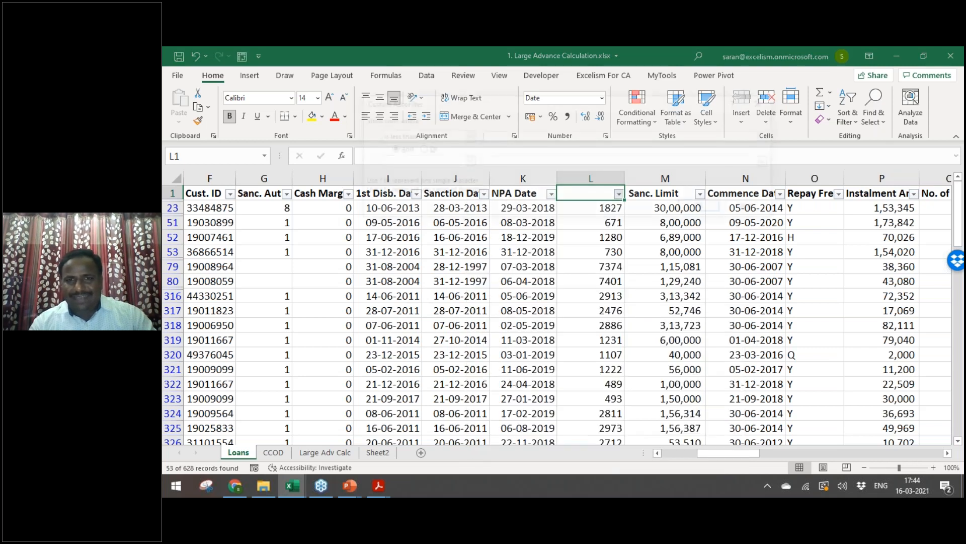
pyautogui.write('36')
pyautogui.press('Return')
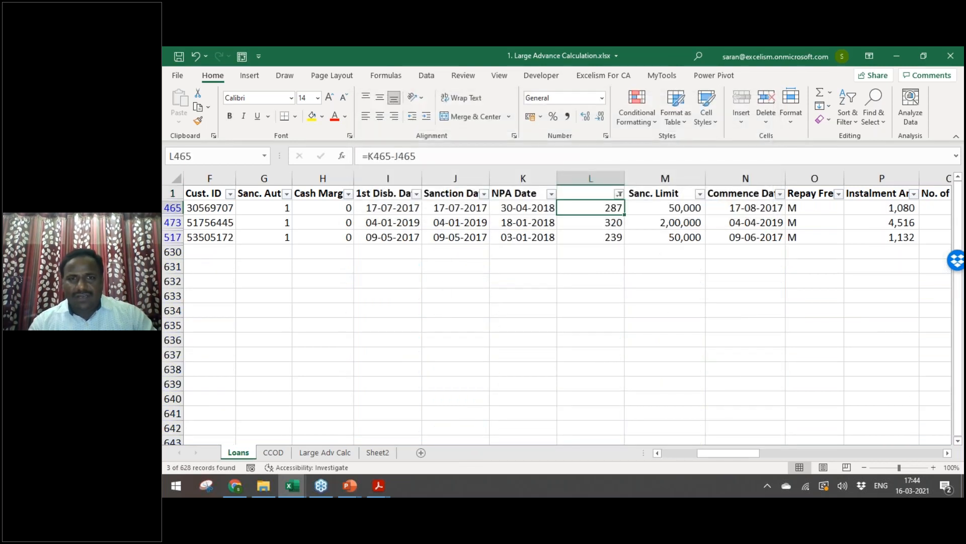
# Step: Copy the second account's Sanction Date 04-01-2019 into its NPA Date and change the year to 2020
pyautogui.press('Left')
pyautogui.press('Left')
pyautogui.hotkey('shift', 'Right')
pyautogui.hotkey('shift', 'Right')
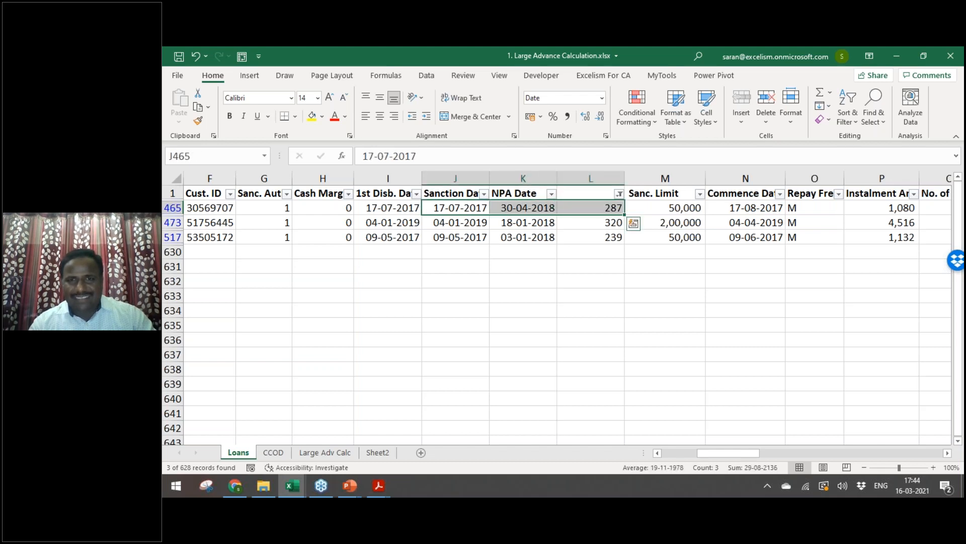
pyautogui.press('Down')
pyautogui.press('Right')
pyautogui.press('Up')
pyautogui.hotkey('ctrl', 'c')
pyautogui.press('Down')
pyautogui.press('Escape')
pyautogui.press('Left')
pyautogui.hotkey('ctrl', 'c')
pyautogui.press('Right')
pyautogui.press('Return')
pyautogui.press('F2')
pyautogui.hotkey('shift', 'Left')
pyautogui.hotkey('shift', 'Left')
pyautogui.write('20')
pyautogui.press('Return')
# Step: Select and review the filtered NPA Dates and their day differences
pyautogui.press('Up')
pyautogui.press('Up')
pyautogui.press('Up')
pyautogui.press('Down')
pyautogui.press('Down')
pyautogui.press('Right')
pyautogui.press('Up')
pyautogui.hotkey('shift', 'Down')
pyautogui.press('Left')
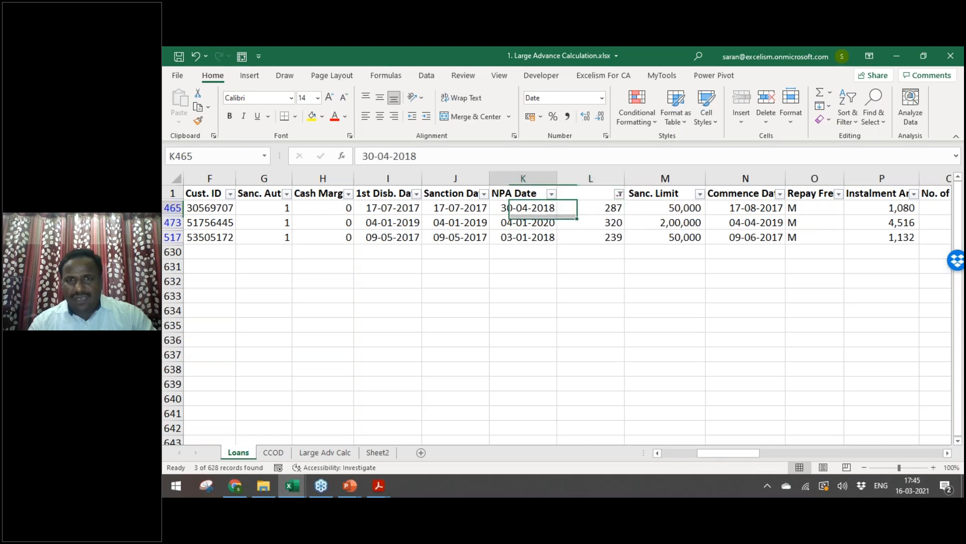
pyautogui.hotkey('shift', 'Down')
pyautogui.hotkey('shift', 'Down')
pyautogui.press('Right')
pyautogui.hotkey('shift', 'Down')
pyautogui.hotkey('shift', 'Down')
pyautogui.press('Left')
pyautogui.press('Up')
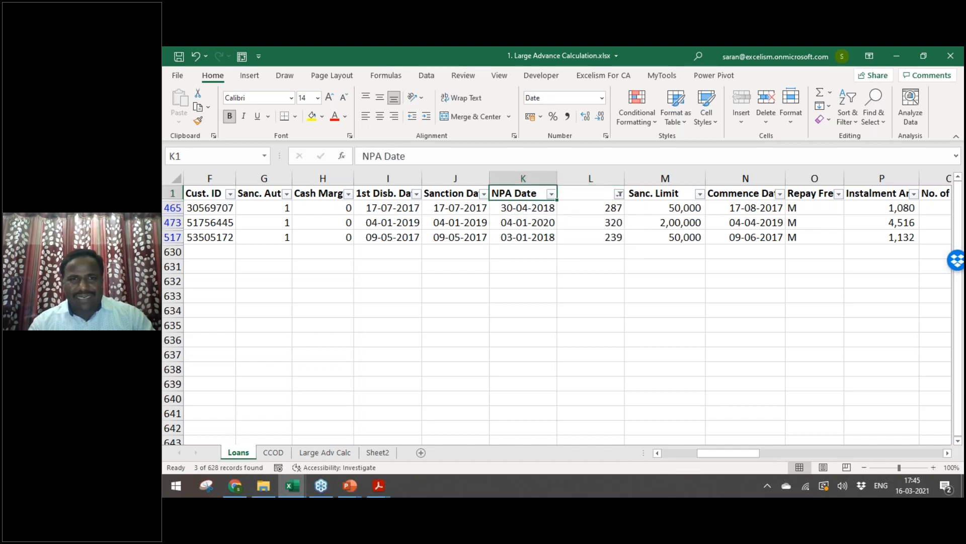
pyautogui.press('Left')
pyautogui.press('Left')
pyautogui.press('Left')
pyautogui.press('Left')
pyautogui.press('Left')
pyautogui.press('Left')
pyautogui.press('Left')
pyautogui.press('Left')
pyautogui.press('Left')
pyautogui.press('Left')
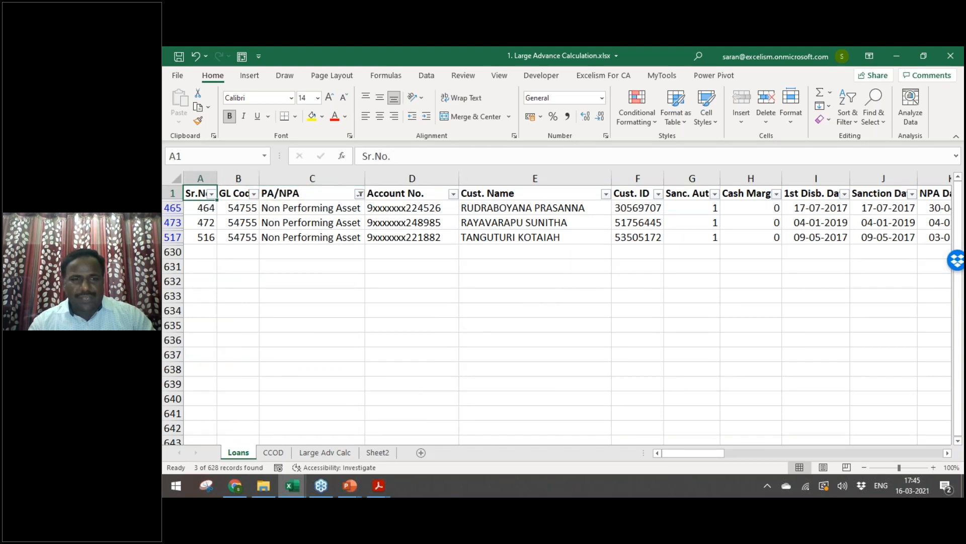
# Step: Copy the filtered loan table and clear Sheet2's existing data
pyautogui.hotkey('ctrl', 'a')
pyautogui.hotkey('ctrl', 'c')
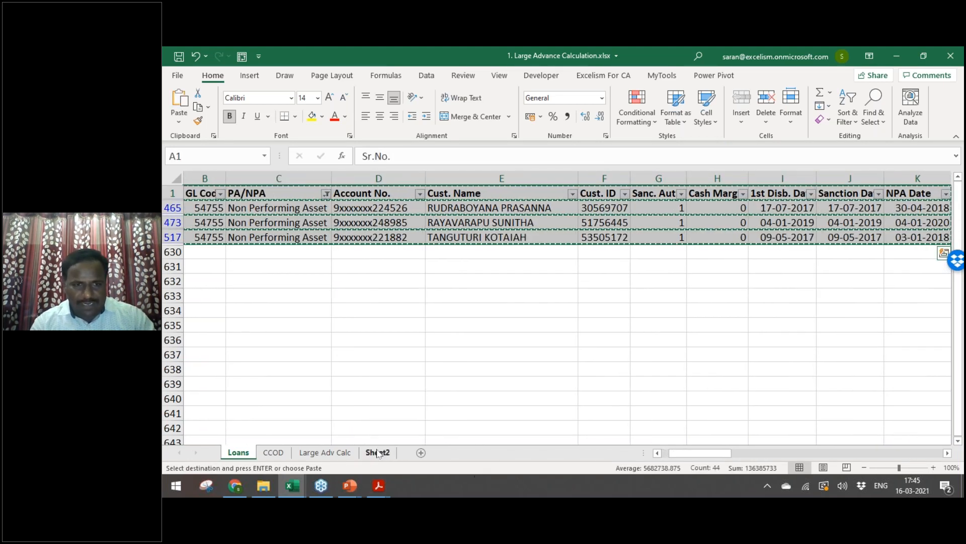
pyautogui.click(379, 452)
pyautogui.press('Escape')
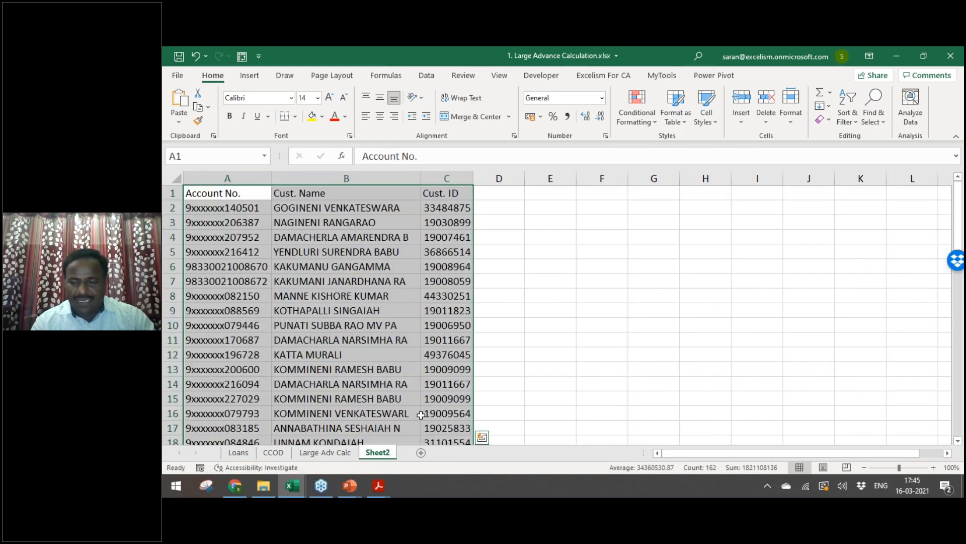
pyautogui.hotkey('ctrl', '-')
pyautogui.press('Return')
pyautogui.hotkey('ctrl', 'pageup')
pyautogui.hotkey('ctrl', 'pageup')
pyautogui.hotkey('ctrl', 'pageup')
# Step: Paste the filtered loan rows into Sheet2 as values only
pyautogui.hotkey('ctrl', 'c')
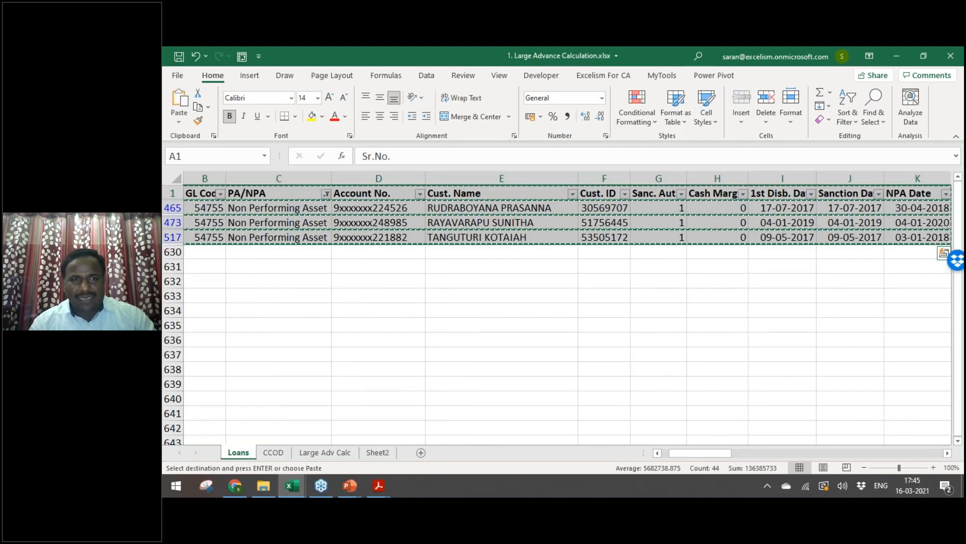
pyautogui.hotkey('ctrl', 'pagedown')
pyautogui.hotkey('ctrl', 'pagedown')
pyautogui.hotkey('ctrl', 'pagedown')
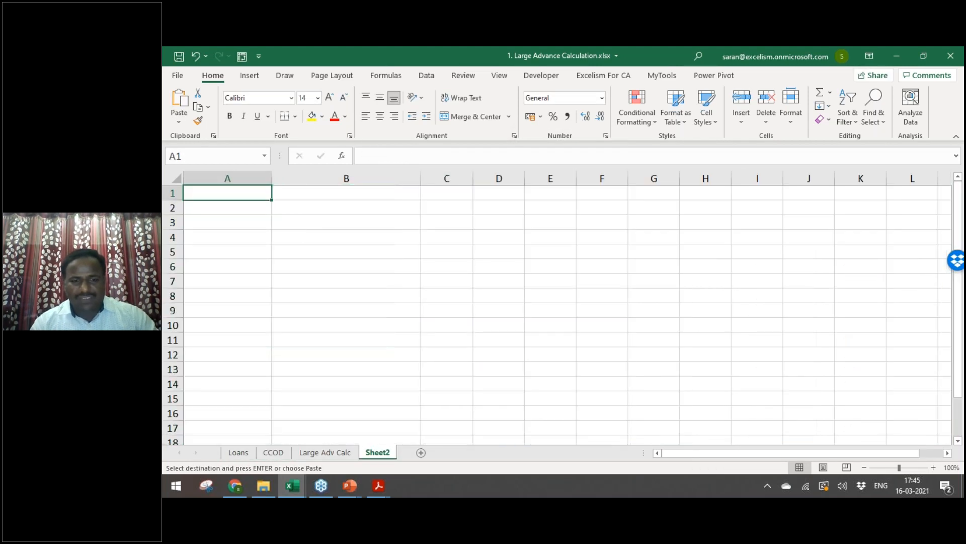
pyautogui.hotkey('ctrl', 'alt', 'v')
pyautogui.press('v')
pyautogui.press('Return')
# Step: Insert a blank first row above the pasted table, then bring up the LFAR review PDF
pyautogui.hotkey('alt', 'h')
pyautogui.press('o')
pyautogui.press('r')
pyautogui.press('Escape')
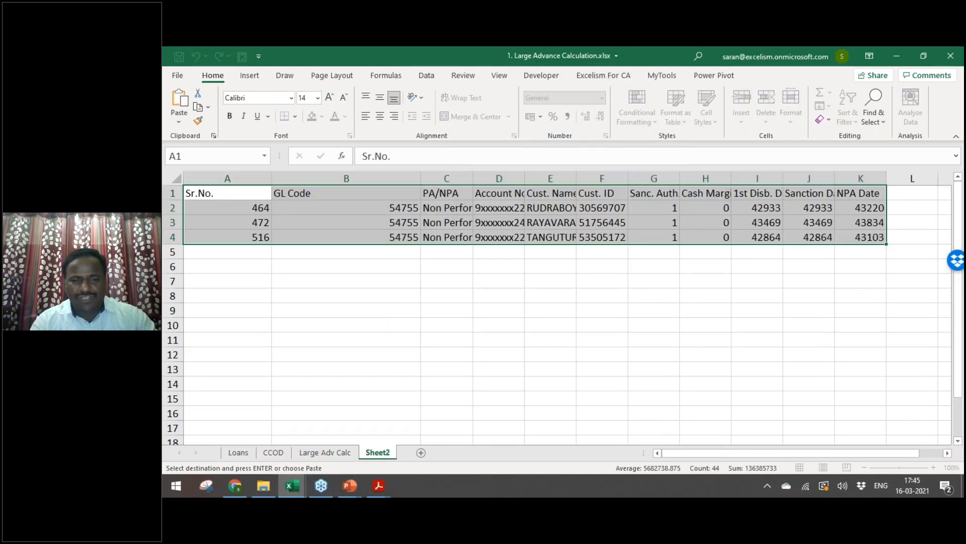
pyautogui.hotkey('shift', 'space')
pyautogui.hotkey('ctrl', 'shift', '+')
pyautogui.hotkey('ctrl', 'Home')
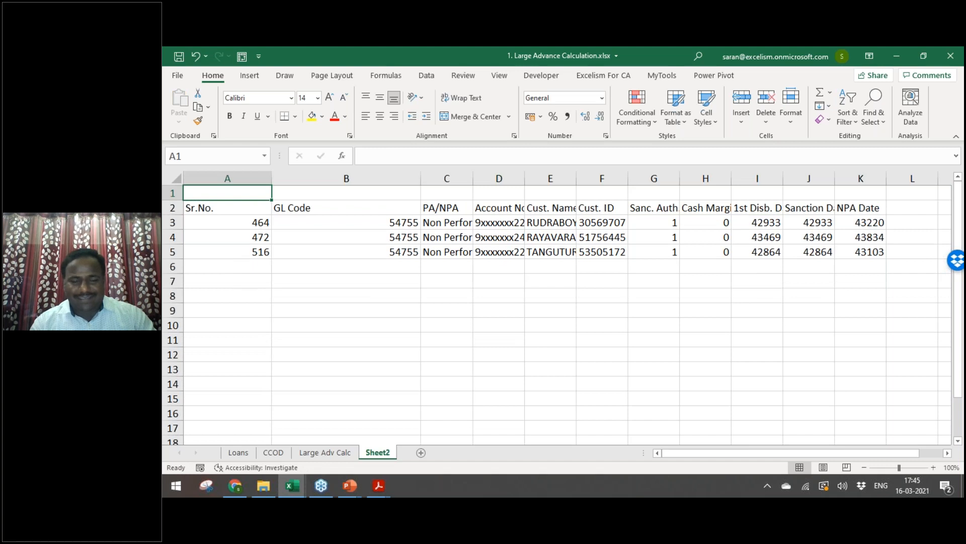
pyautogui.hotkey('alt', 'Tab')
pyautogui.press('Tab')
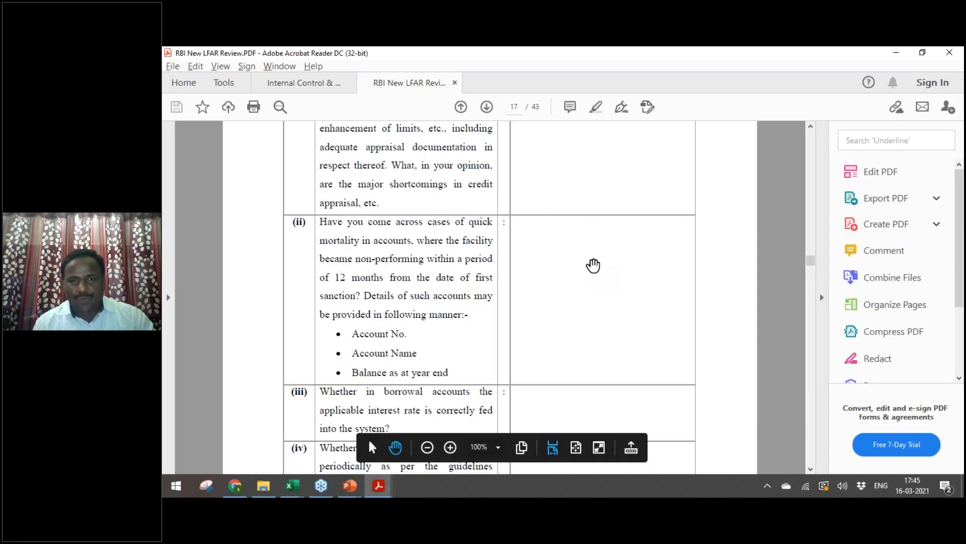
# Step: Add the bold italic heading 'Aneexure - 2' in A1, then switch to the Quick Mortality slide
pyautogui.hotkey('alt', 'Tab')
pyautogui.write('Ane')
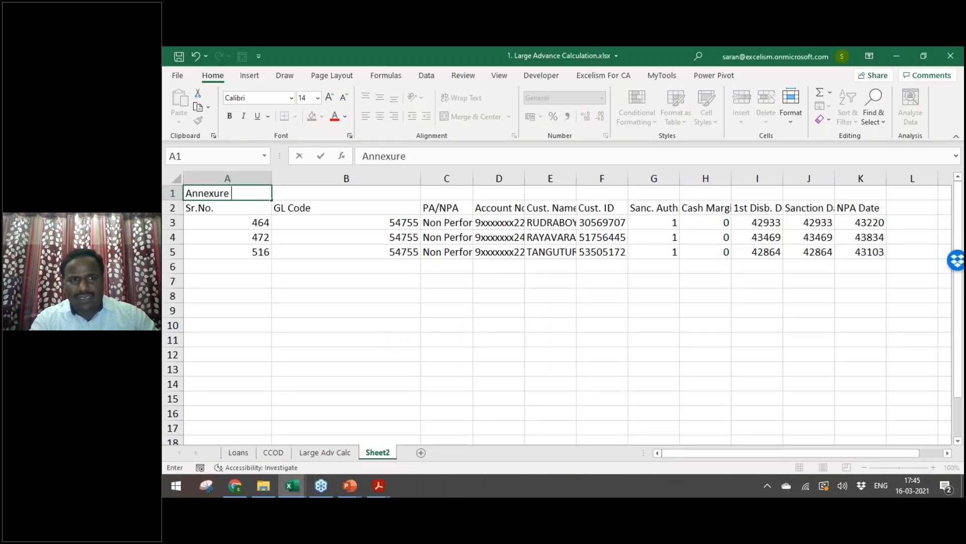
pyautogui.write('exure - 2')
pyautogui.press('Return')
pyautogui.press('Up')
pyautogui.hotkey('ctrl', 'b')
pyautogui.hotkey('ctrl', 'i')
pyautogui.hotkey('alt', 'Tab')
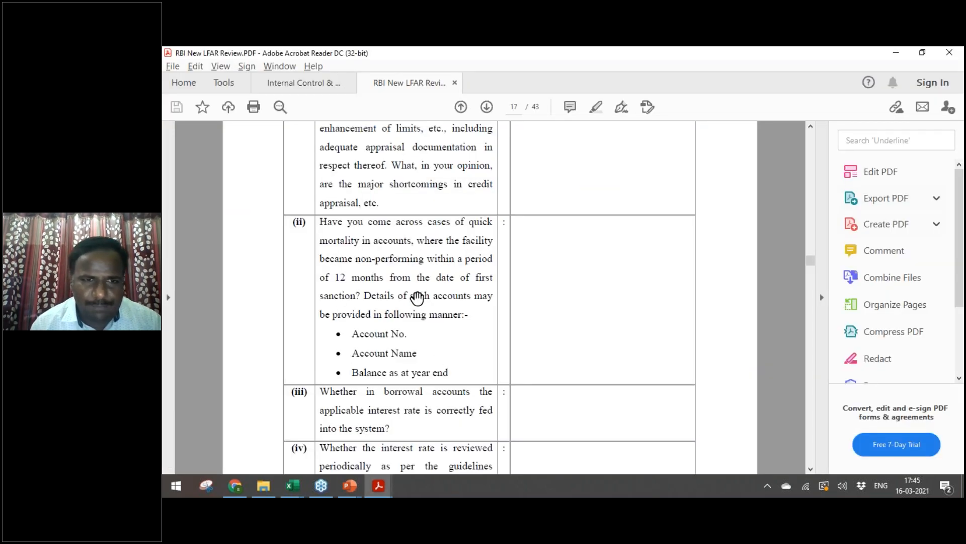
pyautogui.hotkey('alt', 'Tab')
pyautogui.hotkey('alt', 'Tab')
pyautogui.hotkey('alt', 'Tab')
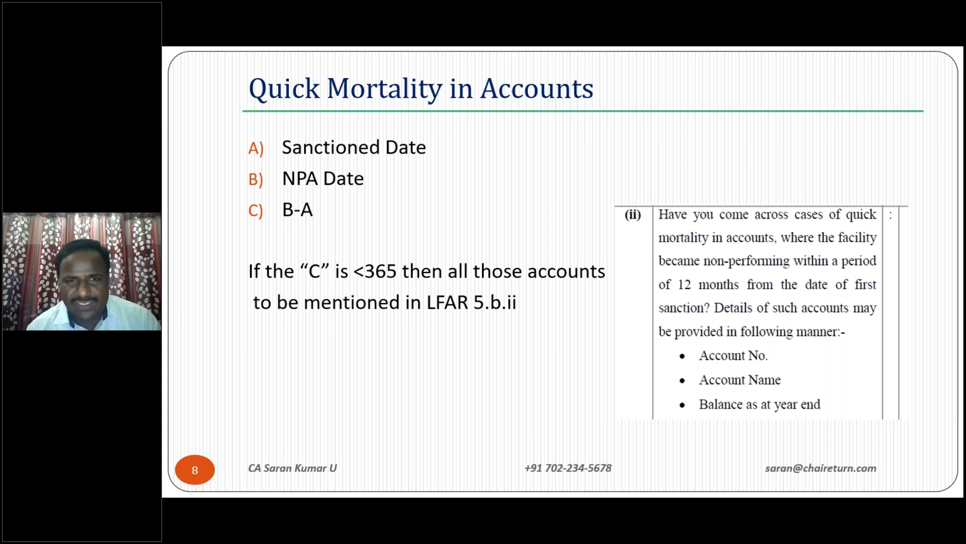
# Step: Switch between the spreadsheet and the Quick Mortality slide, ending on the LFAR review PDF
pyautogui.hotkey('alt', 'Tab')
pyautogui.hotkey('alt', 'Tab')
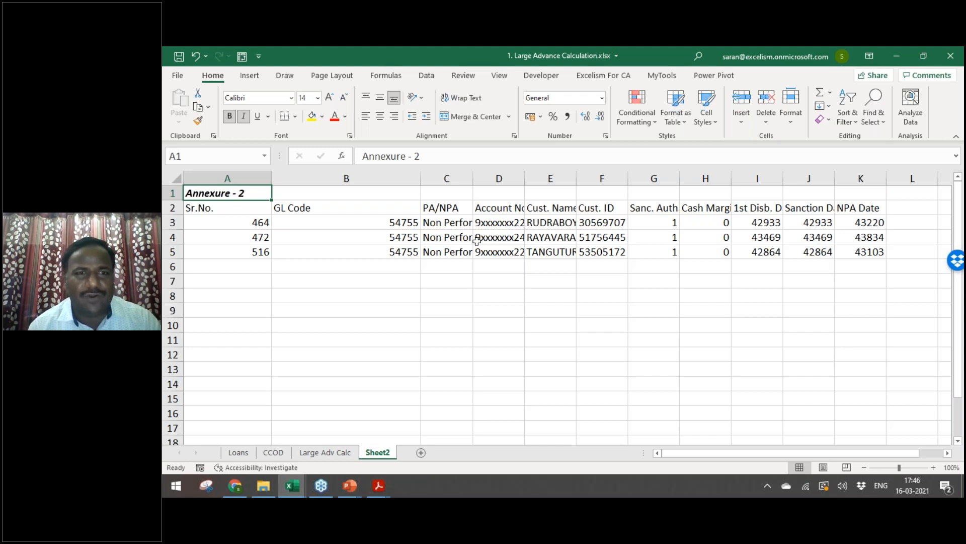
pyautogui.hotkey('alt', 'Tab')
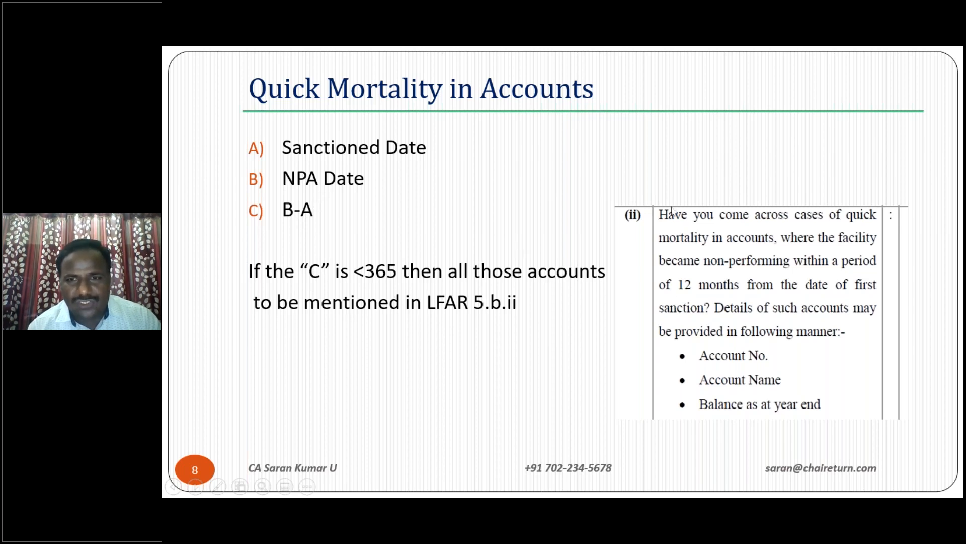
pyautogui.hotkey('alt', 'Tab')
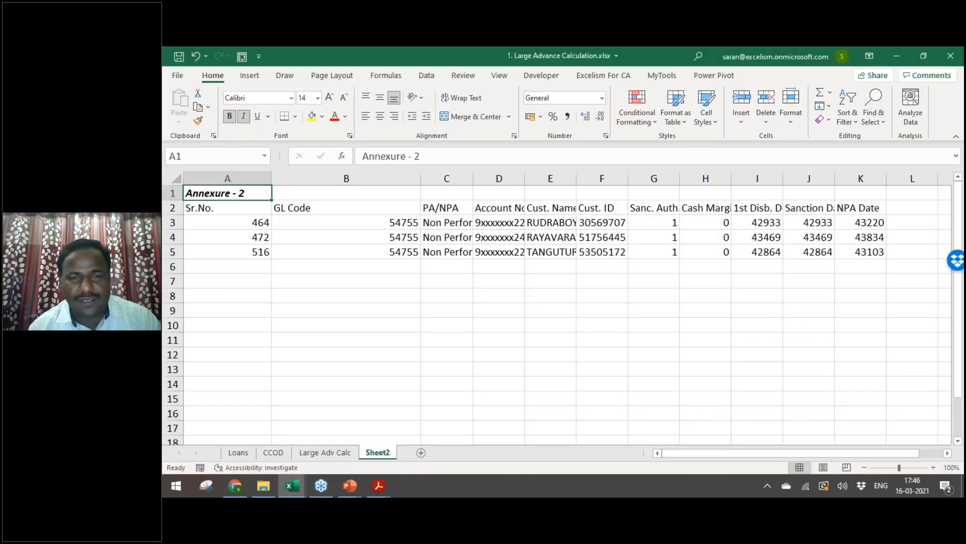
pyautogui.hotkey('alt', 'Tab')
pyautogui.hotkey('alt', 'Tab')
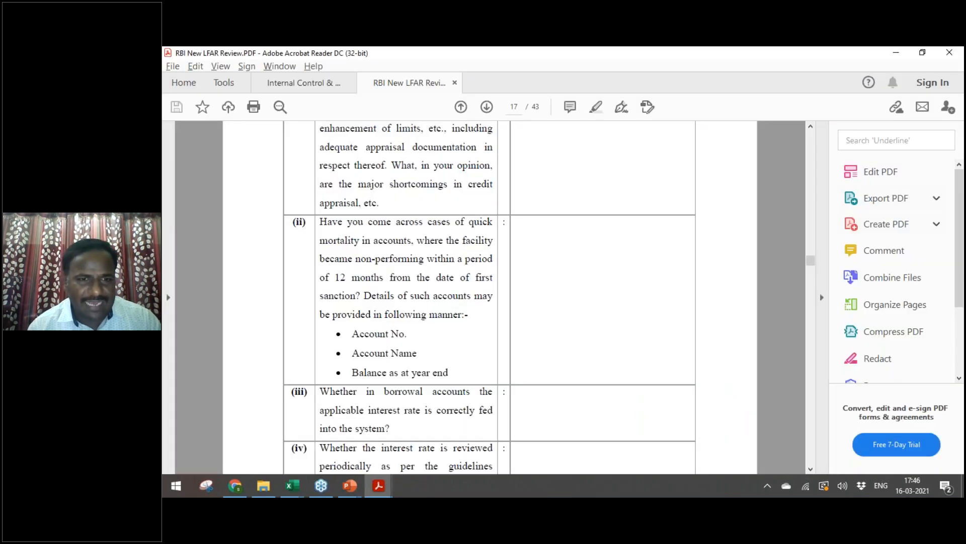
pyautogui.hotkey('alt', 'Tab')
# Step: Advance to the Interest Rate vs Accounts slide and scroll the LFAR PDF to question (iii)
pyautogui.press('Right')
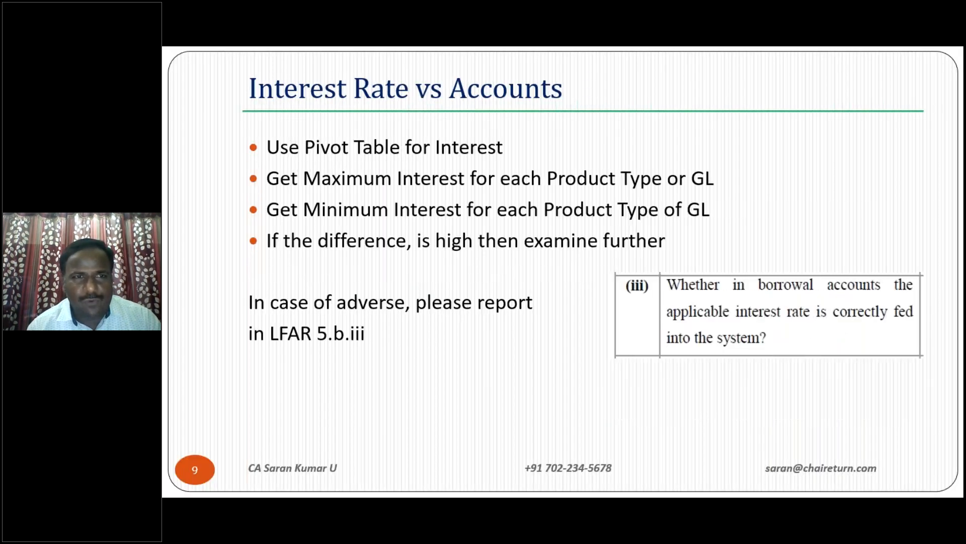
pyautogui.hotkey('alt', 'Tab')
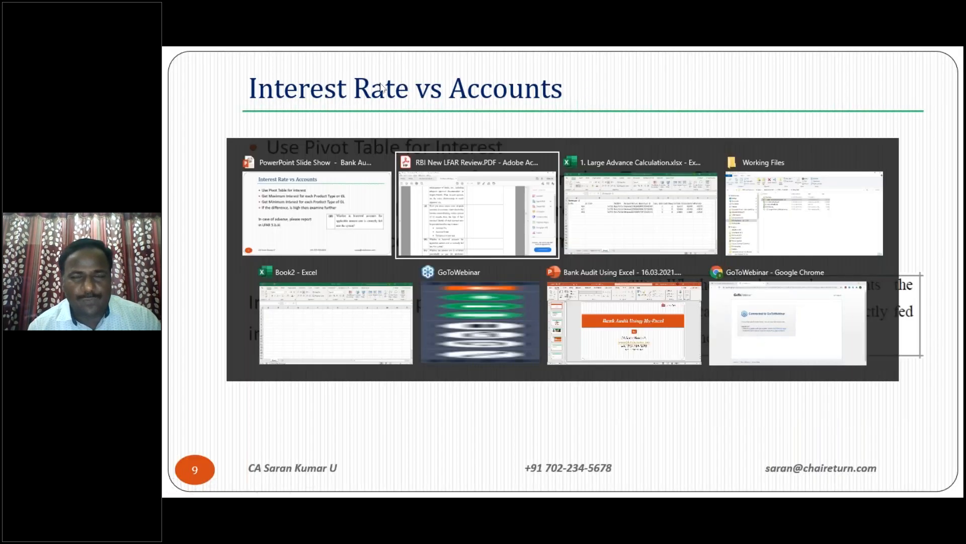
pyautogui.hotkey('alt', 'Tab')
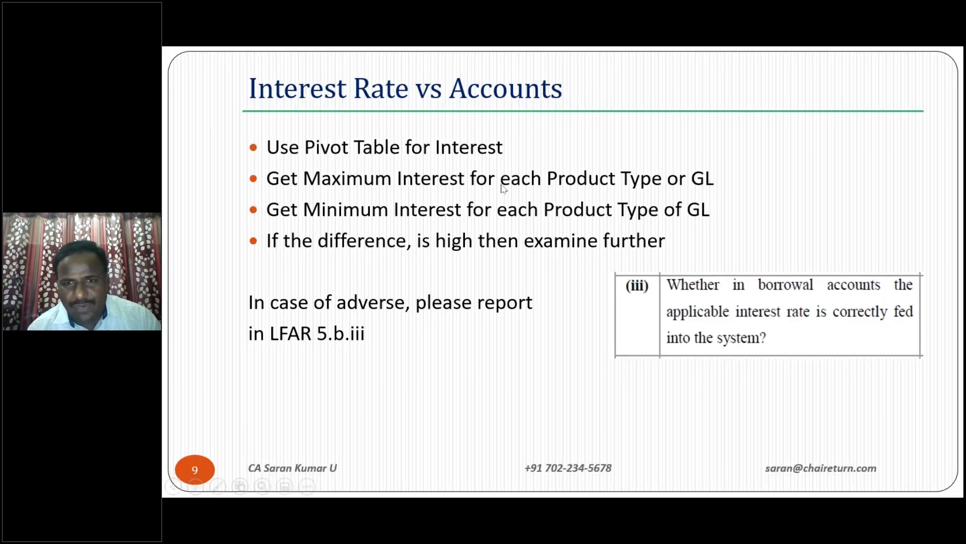
pyautogui.hotkey('alt', 'Tab')
pyautogui.scroll(-3, 489, 297)
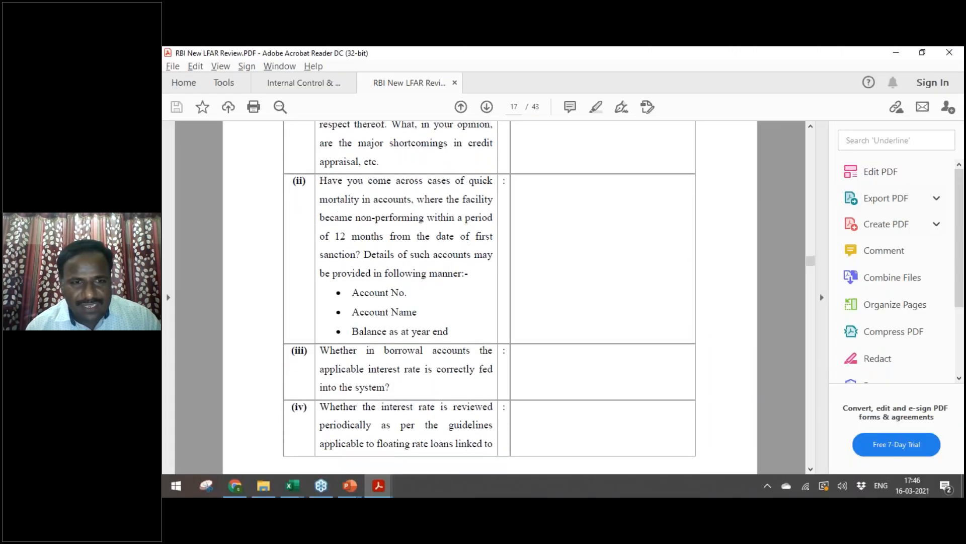
pyautogui.scroll(-6, 372, 159)
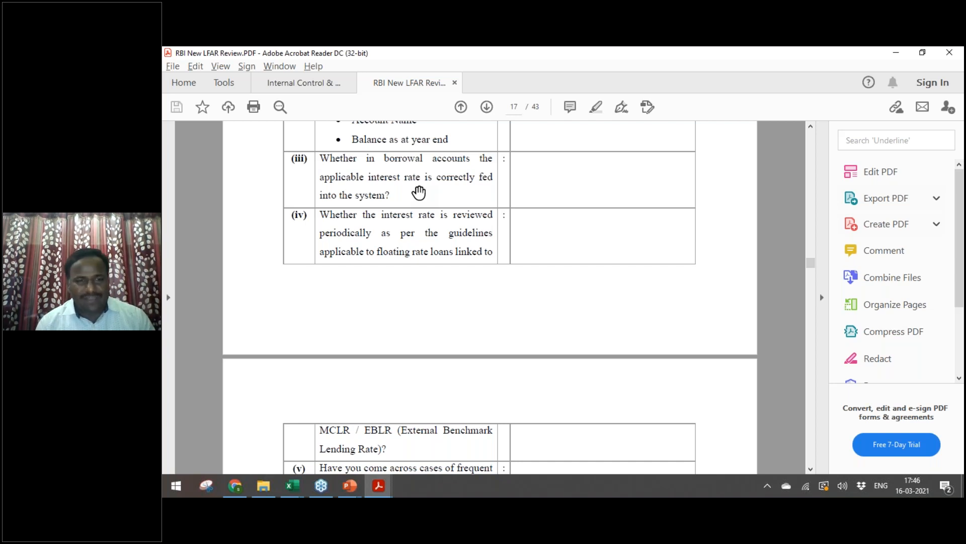
pyautogui.hotkey('alt', 'Tab')
pyautogui.hotkey('alt', 'Tab')
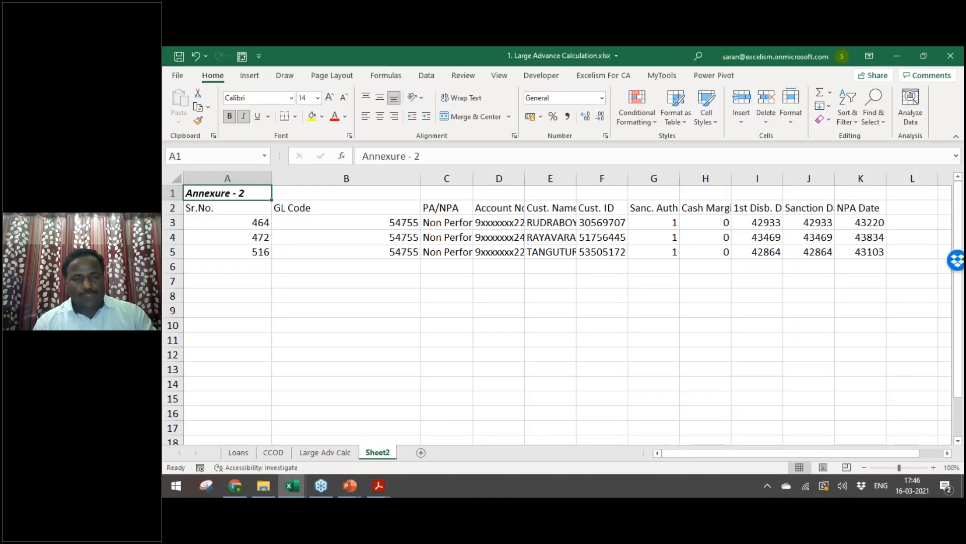
# Step: On the Loans sheet, check the full extent of the loan table from A1
pyautogui.hotkey('ctrl', 'pageup')
pyautogui.hotkey('ctrl', 'pageup')
pyautogui.hotkey('ctrl', 'pageup')
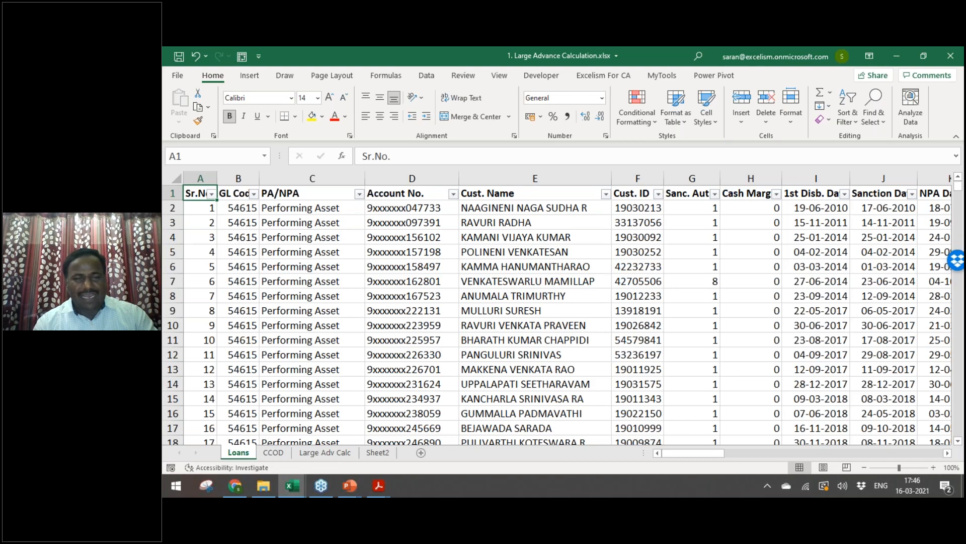
pyautogui.hotkey('ctrl', 'shift', 'End')
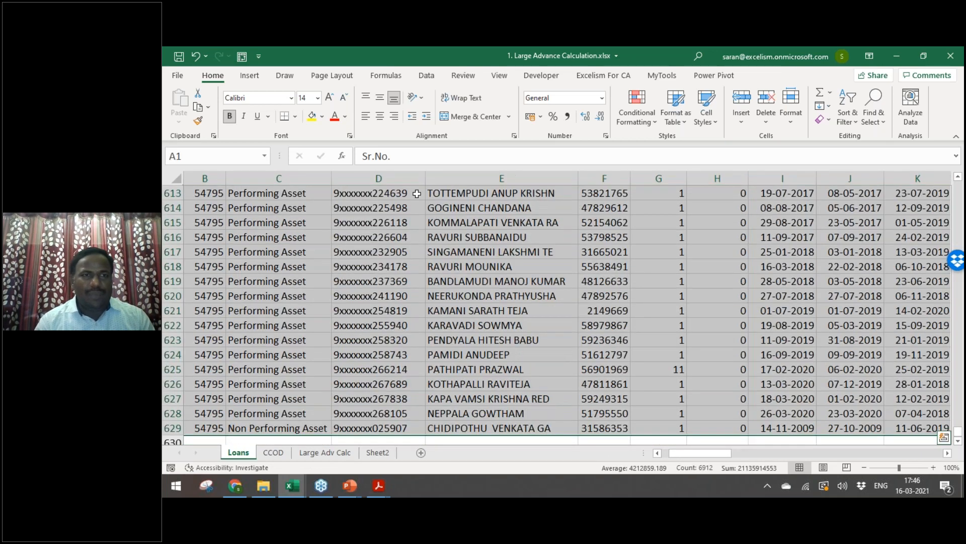
pyautogui.click(305, 283)
pyautogui.press('Home')
pyautogui.hotkey('ctrl', 'Home')
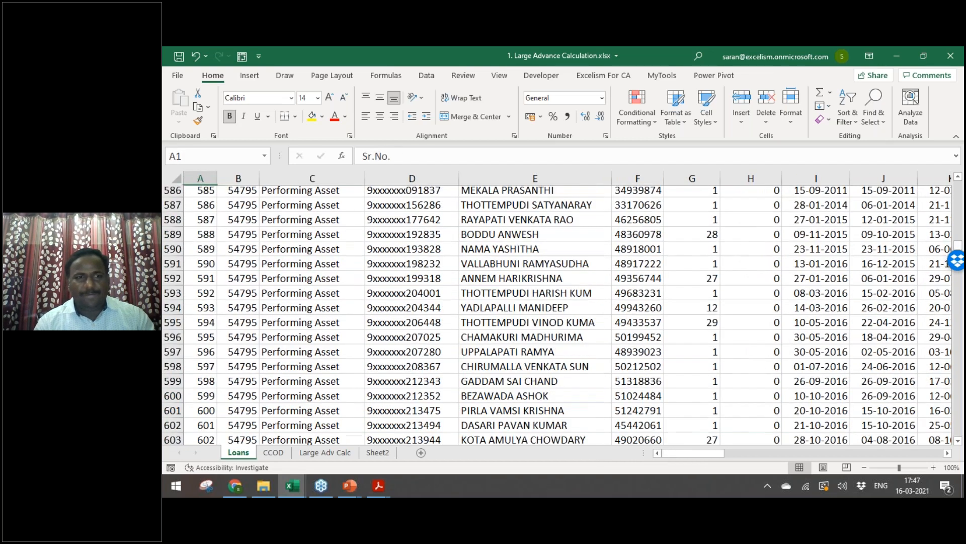
pyautogui.hotkey('ctrl', 'shift', 'End')
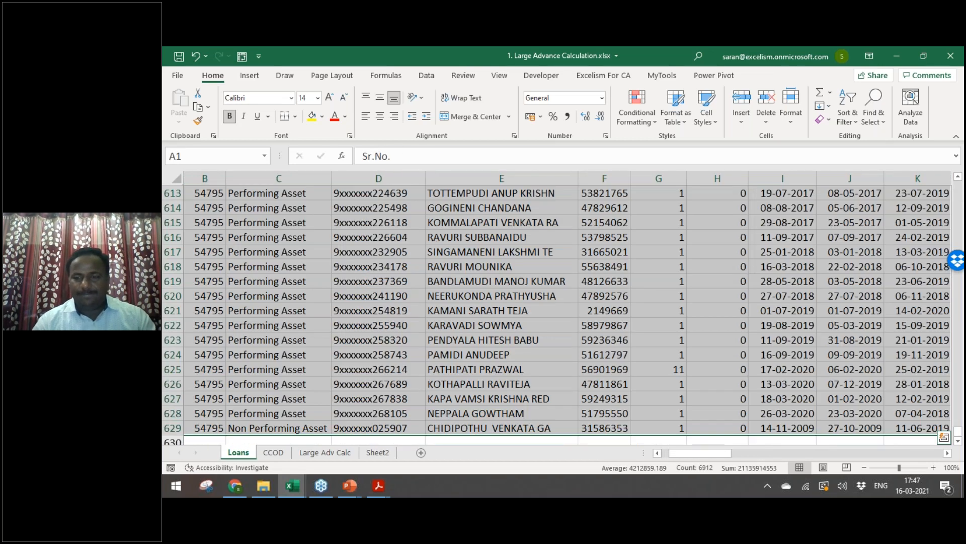
pyautogui.hotkey('ctrl', 'Home')
# Step: Delete the empty column L and select the whole table down to row 629
pyautogui.hotkey('ctrl', 'Right')
pyautogui.press('Right')
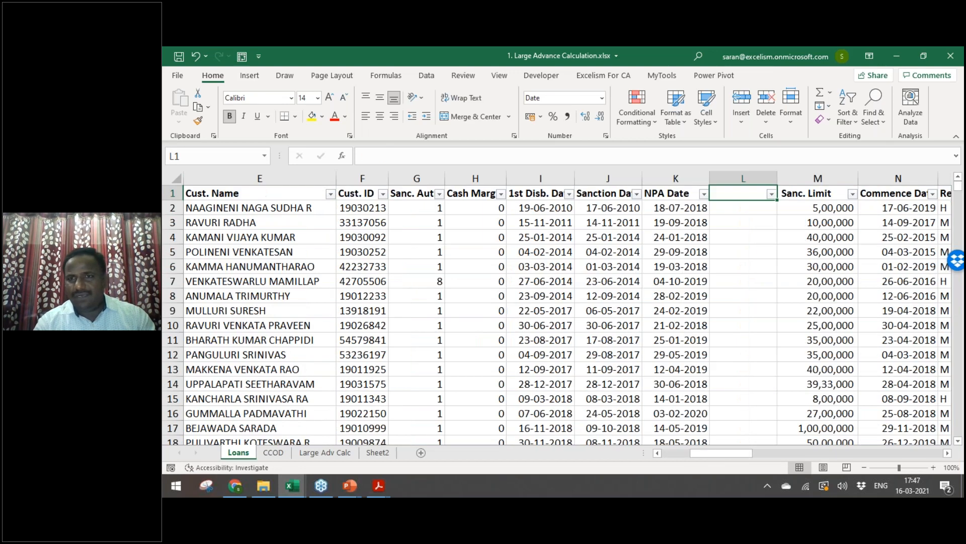
pyautogui.hotkey('ctrl', 'space')
pyautogui.hotkey('ctrl', '-')
pyautogui.hotkey('ctrl', 'Home')
pyautogui.hotkey('ctrl', 'shift', 'Right')
pyautogui.hotkey('ctrl', 'shift', 'Down')
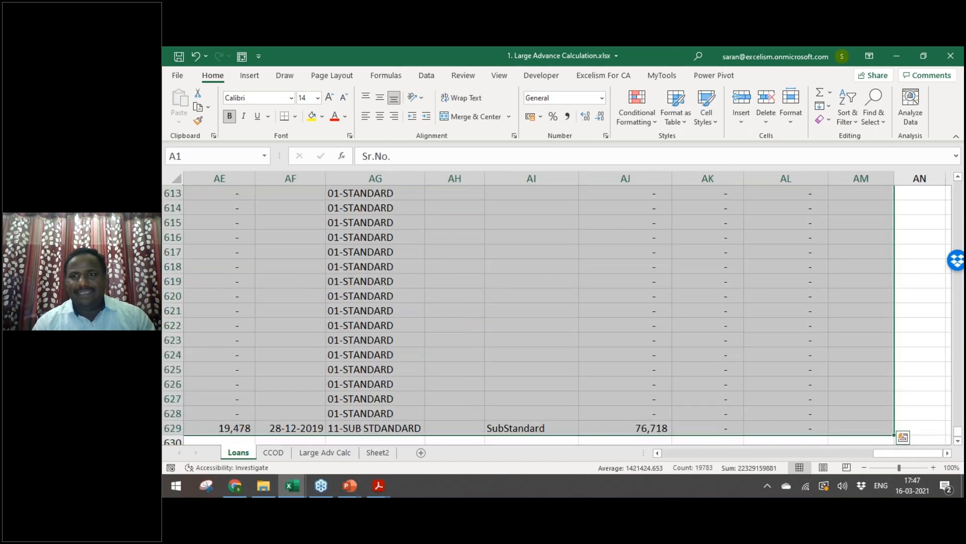
pyautogui.click(249, 75)
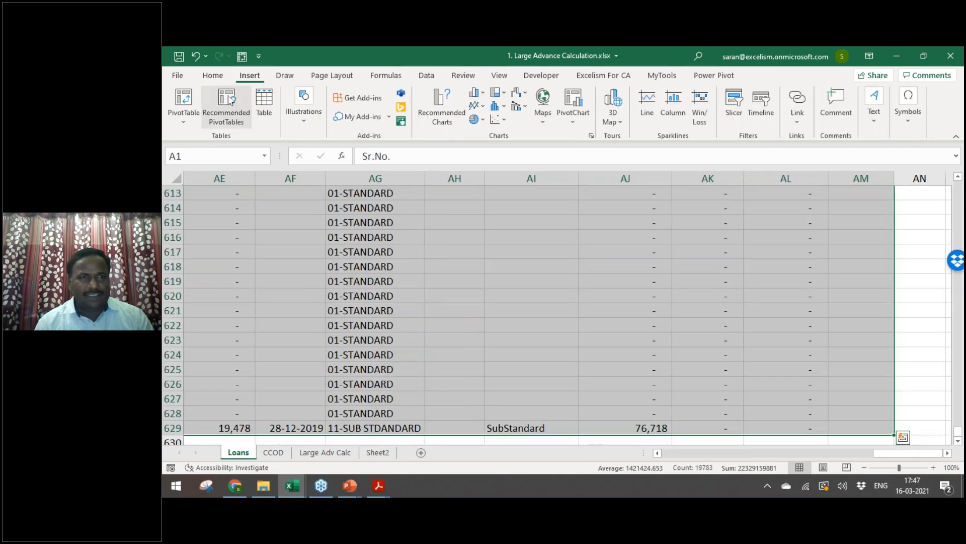
# Step: Insert a PivotTable from Loans!$A$1:$AM$629 on a new worksheet with GL Code as rows
pyautogui.click(187, 98)
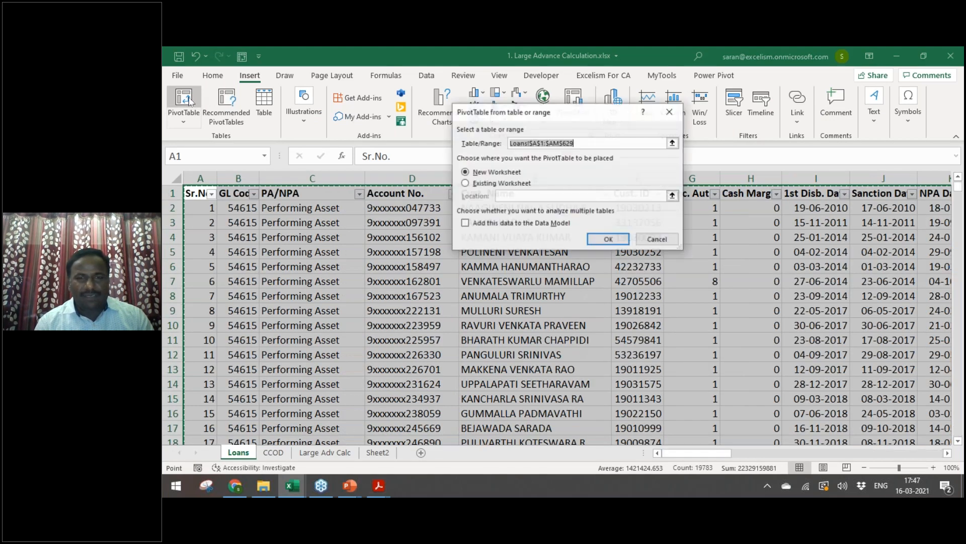
pyautogui.click(606, 239)
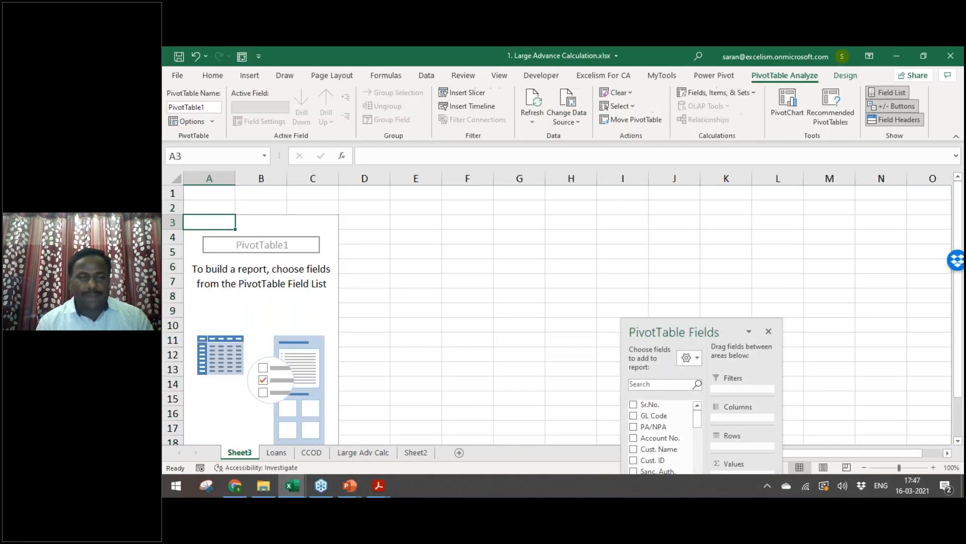
pyautogui.doubleClick(695, 331)
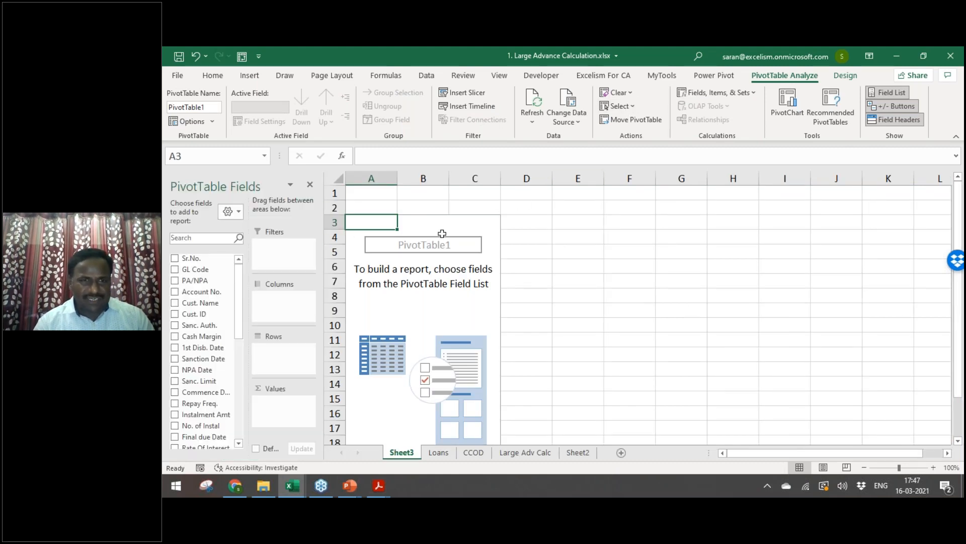
pyautogui.click(310, 185)
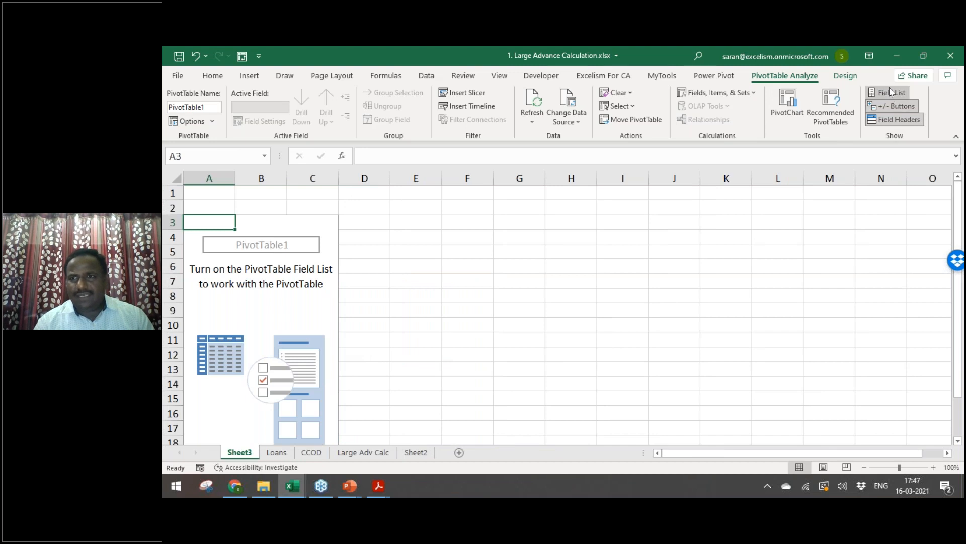
pyautogui.click(888, 92)
pyautogui.moveTo(225, 180); pyautogui.dragTo(683, 121)
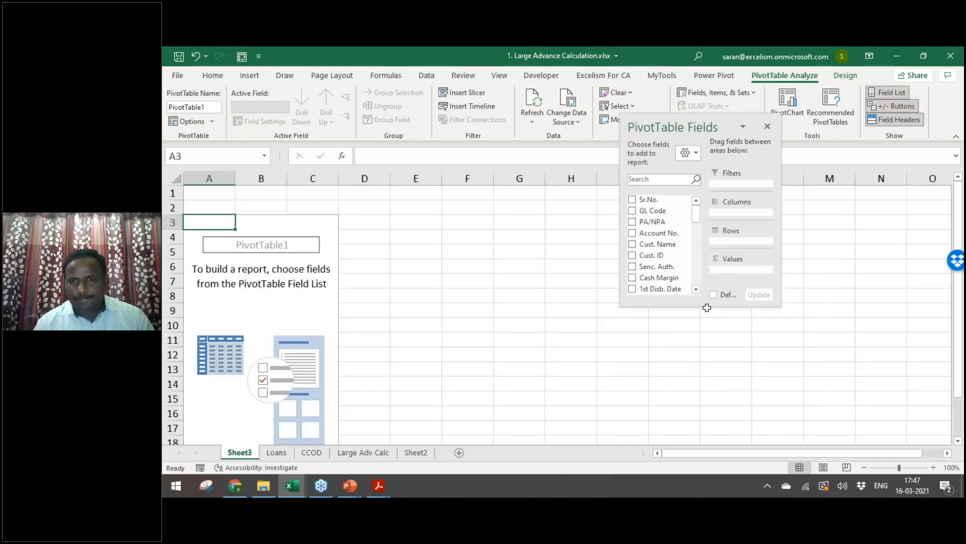
pyautogui.moveTo(705, 310); pyautogui.dragTo(705, 412)
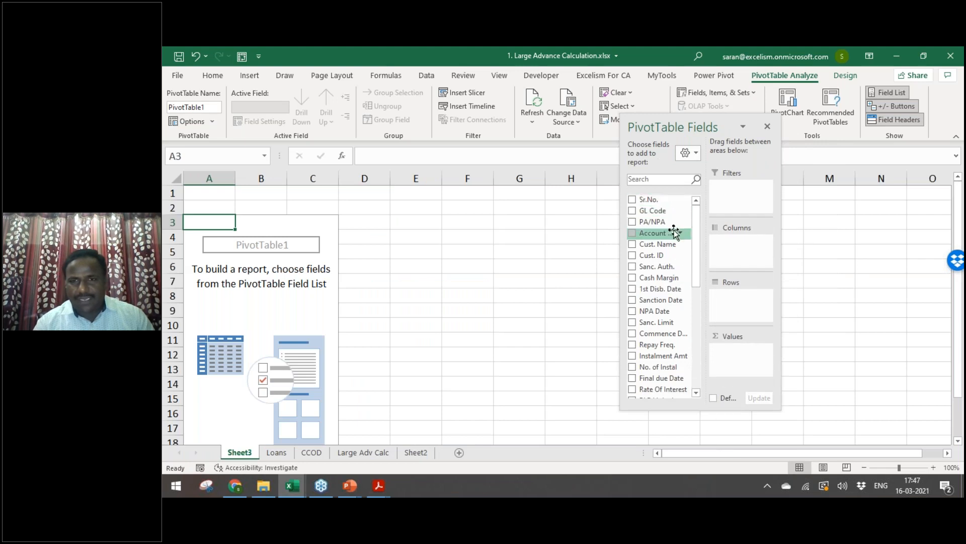
pyautogui.moveTo(672, 212); pyautogui.dragTo(747, 313)
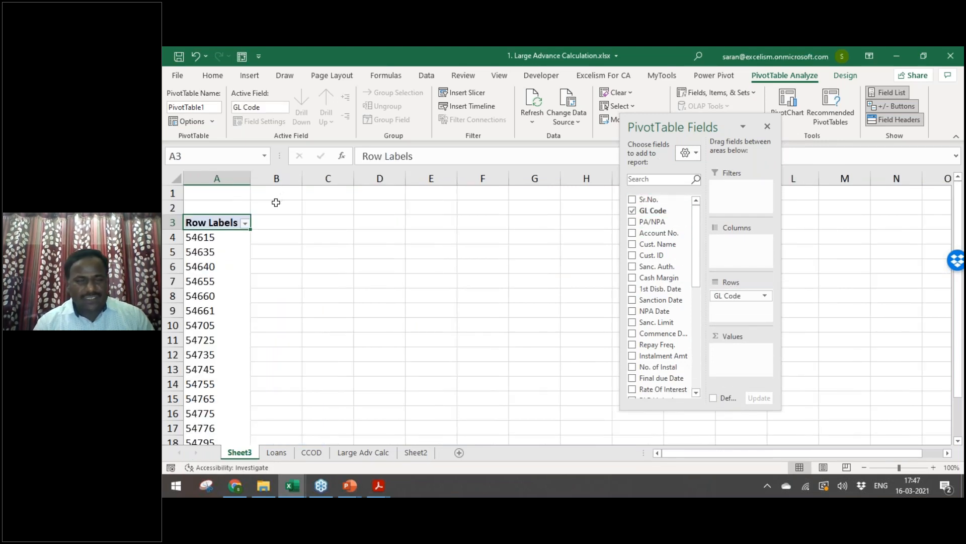
pyautogui.click(244, 240)
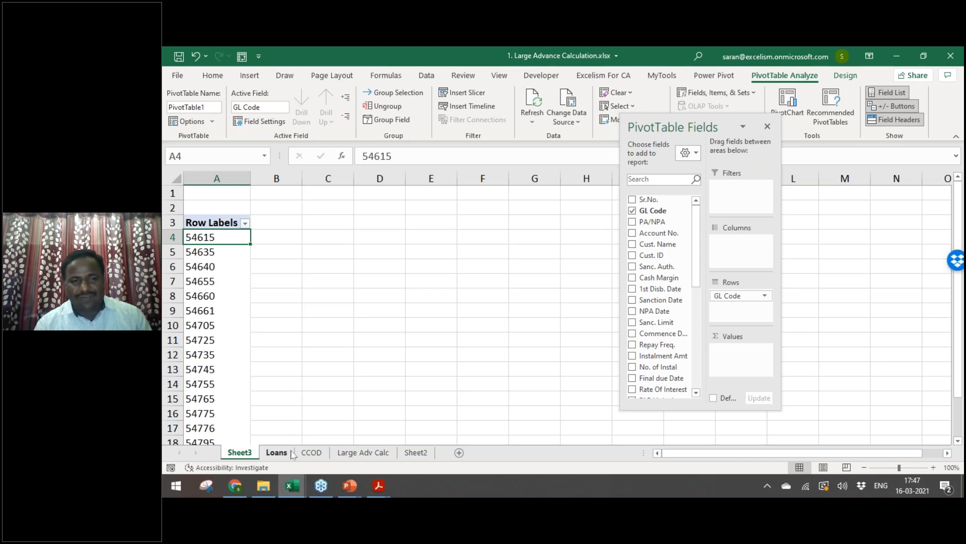
pyautogui.click(277, 452)
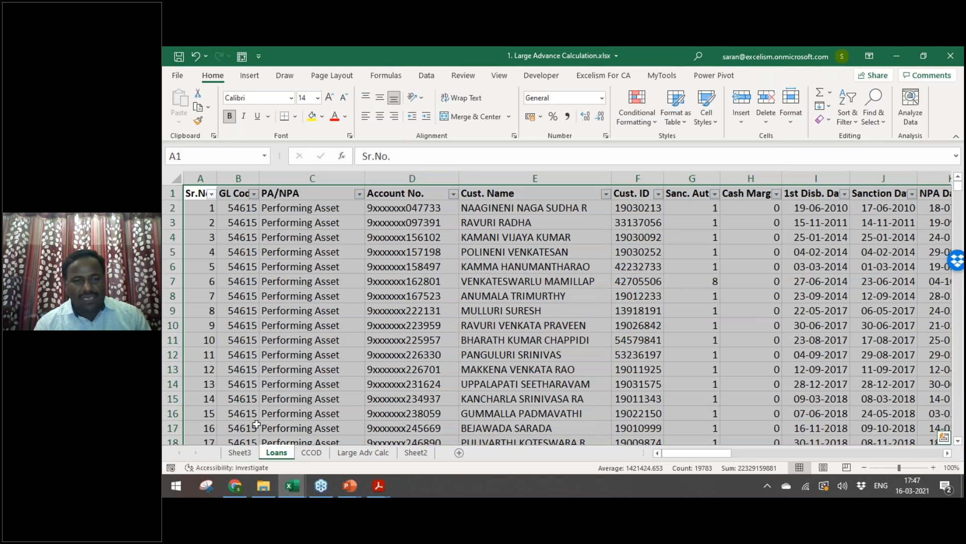
pyautogui.click(239, 453)
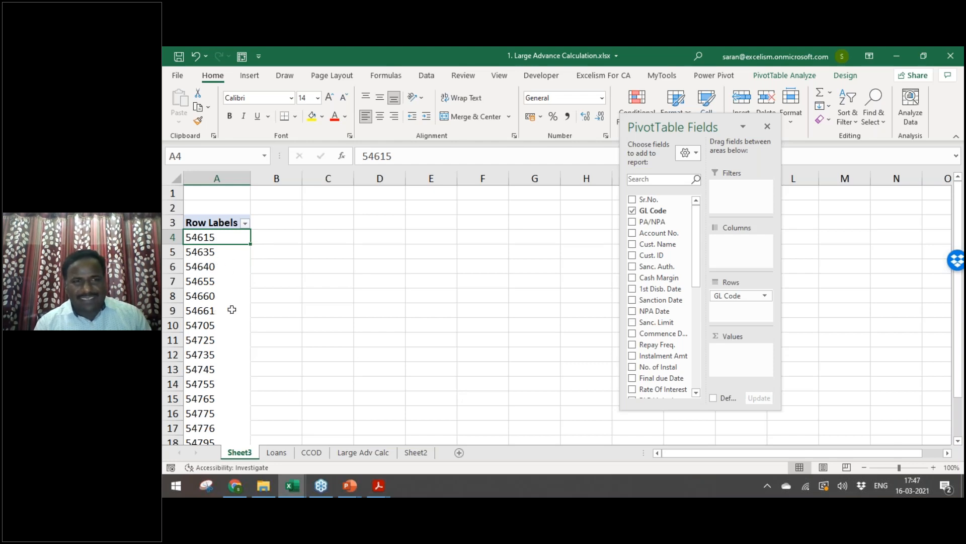
pyautogui.moveTo(699, 239); pyautogui.dragTo(699, 289)
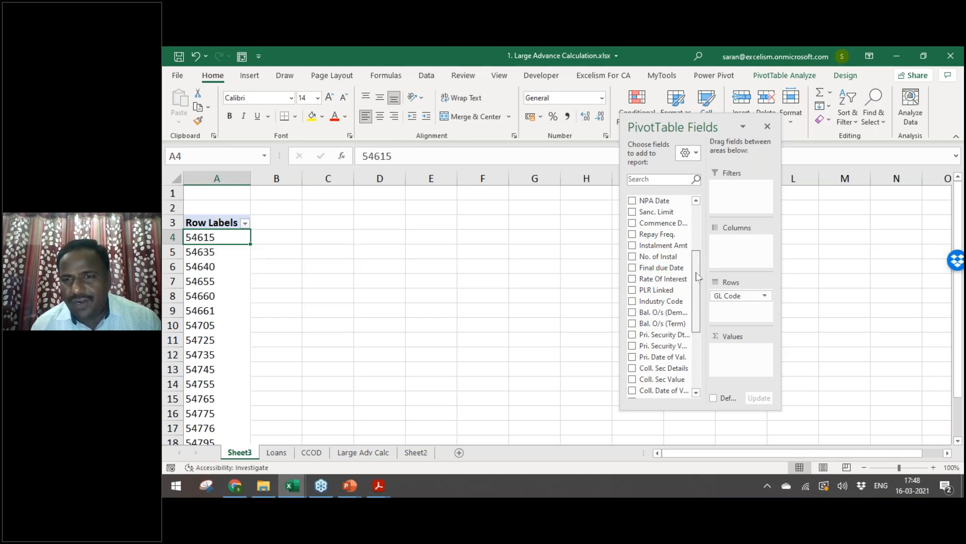
# Step: Add Rate Of Interest to Values and summarise it by Min
pyautogui.scroll(-1, 690, 273)
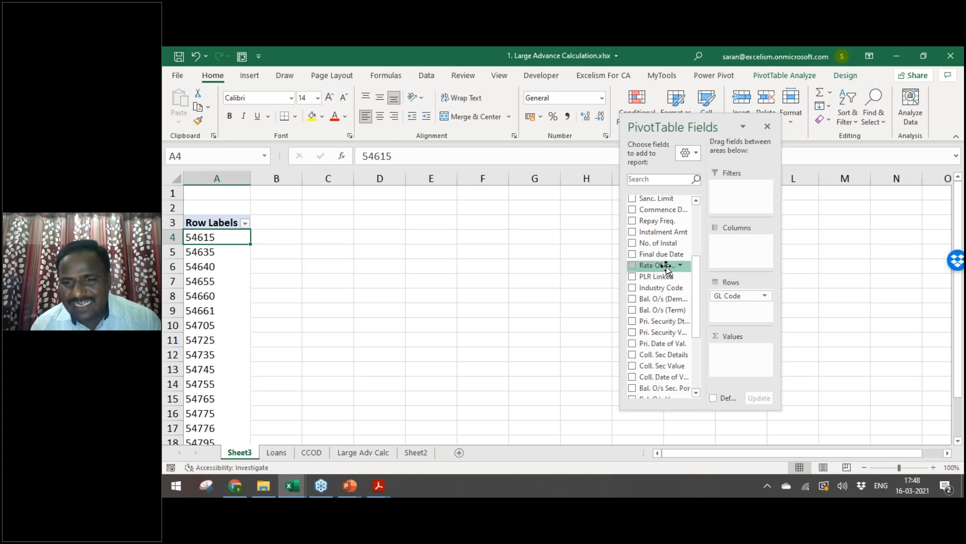
pyautogui.moveTo(667, 270); pyautogui.dragTo(740, 355)
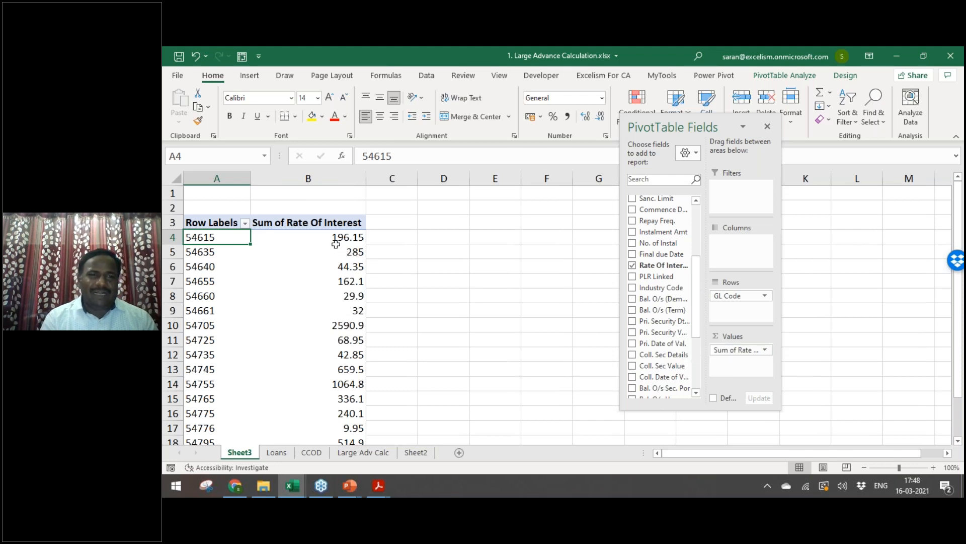
pyautogui.click(320, 240)
pyautogui.moveTo(320, 240)
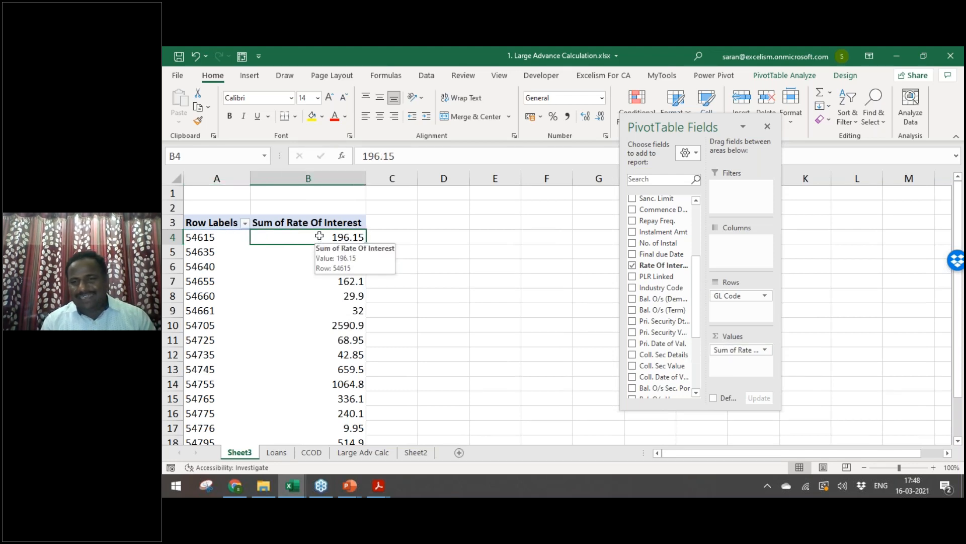
pyautogui.rightClick(320, 236)
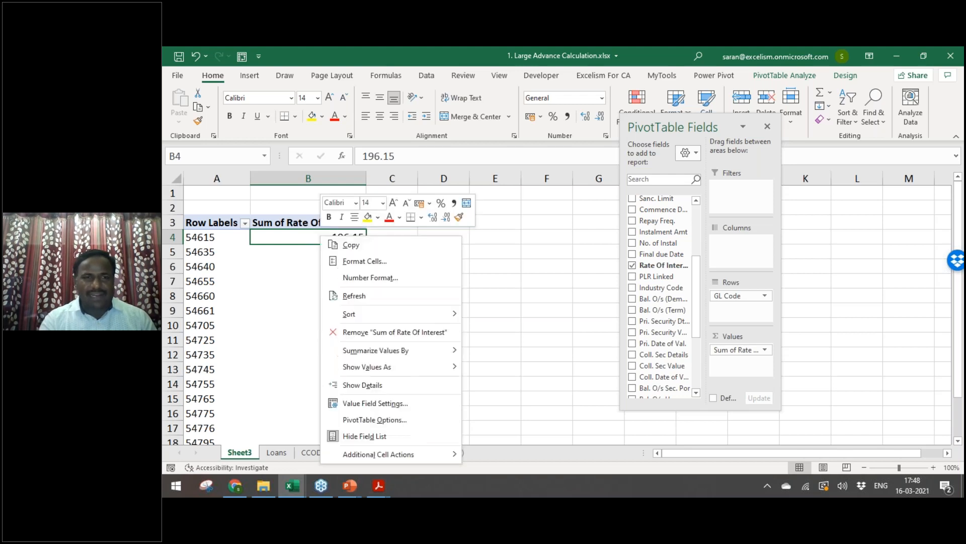
pyautogui.moveTo(401, 350)
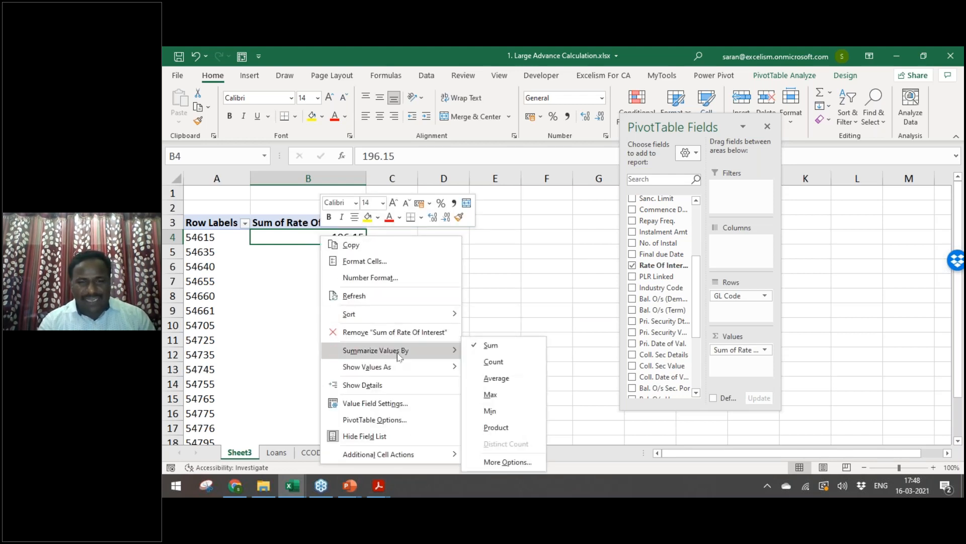
pyautogui.click(504, 410)
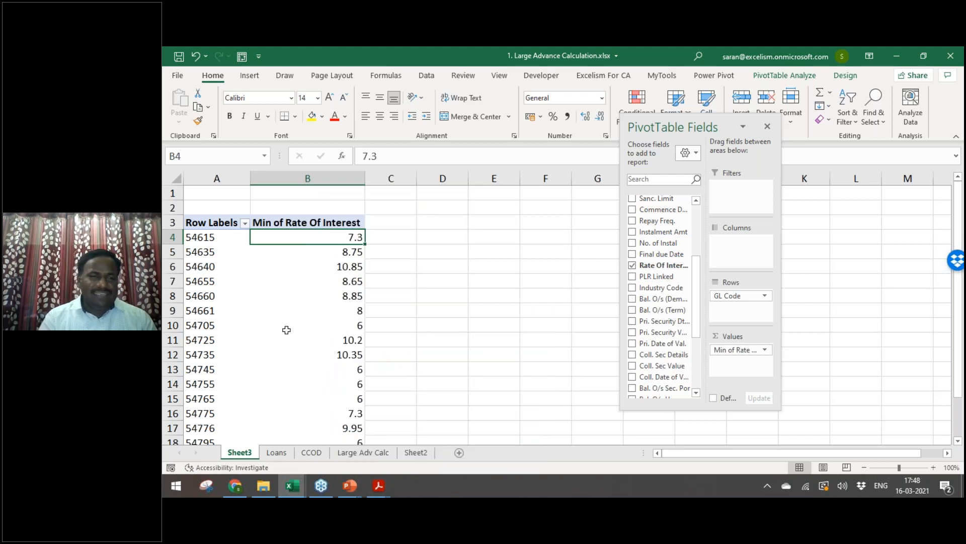
pyautogui.click(216, 240)
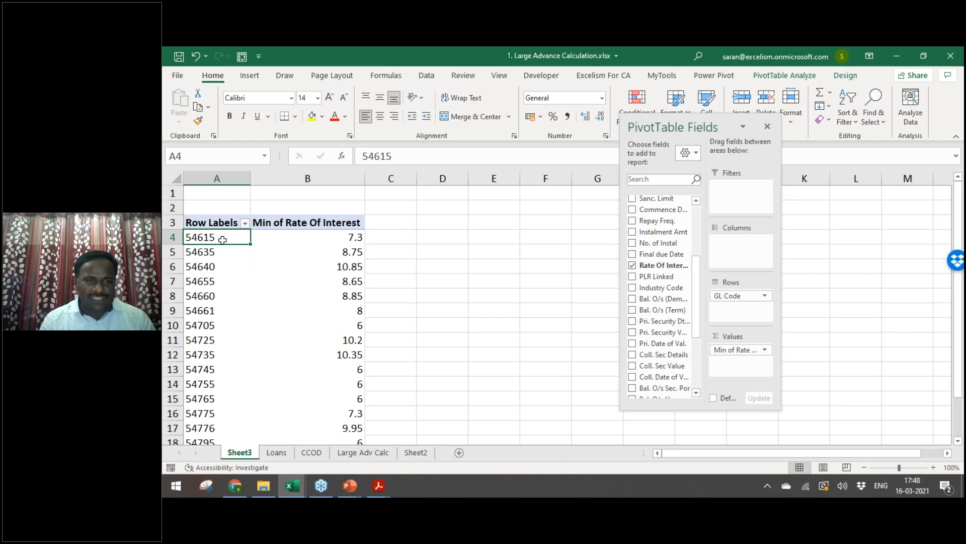
pyautogui.click(304, 238)
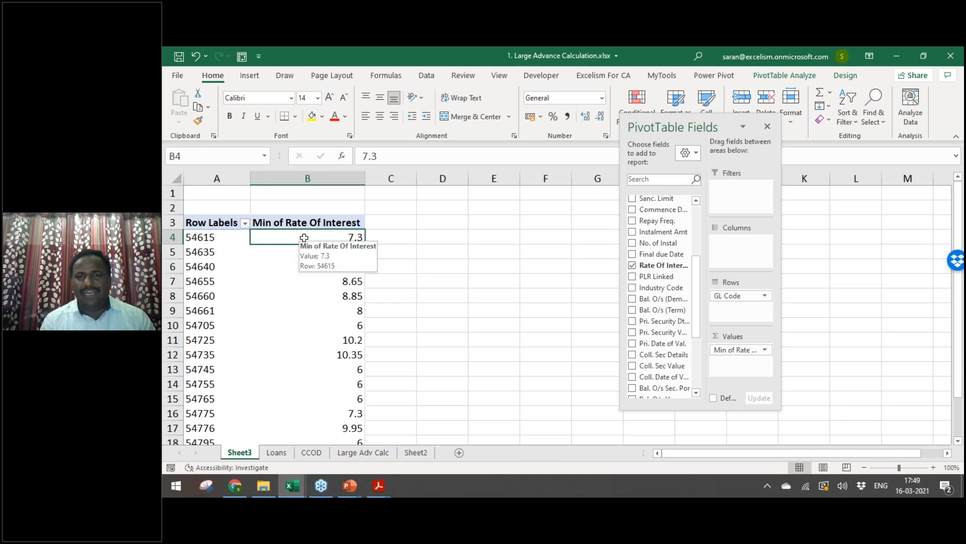
# Step: Add Rate Of Interest to Values again and summarise this second column by Max
pyautogui.moveTo(665, 268); pyautogui.dragTo(745, 368)
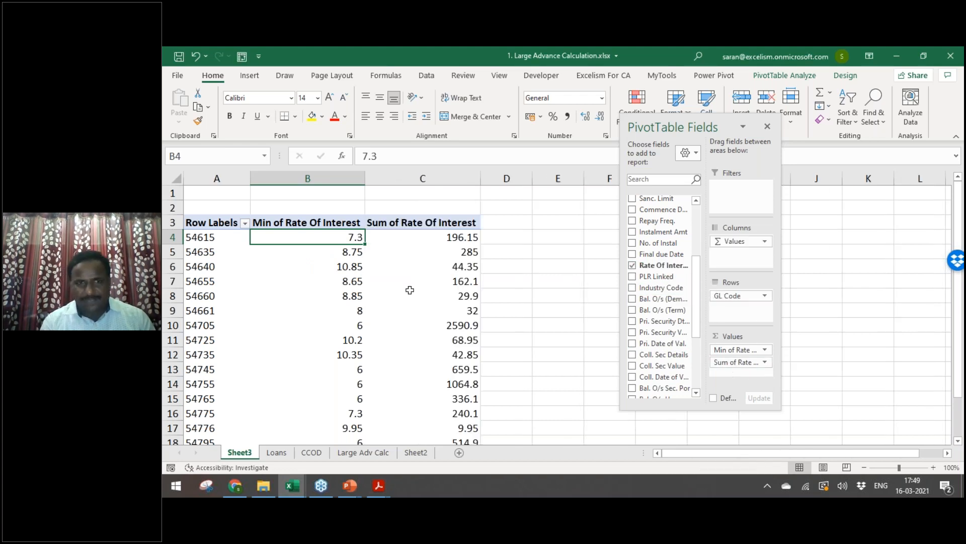
pyautogui.rightClick(421, 236)
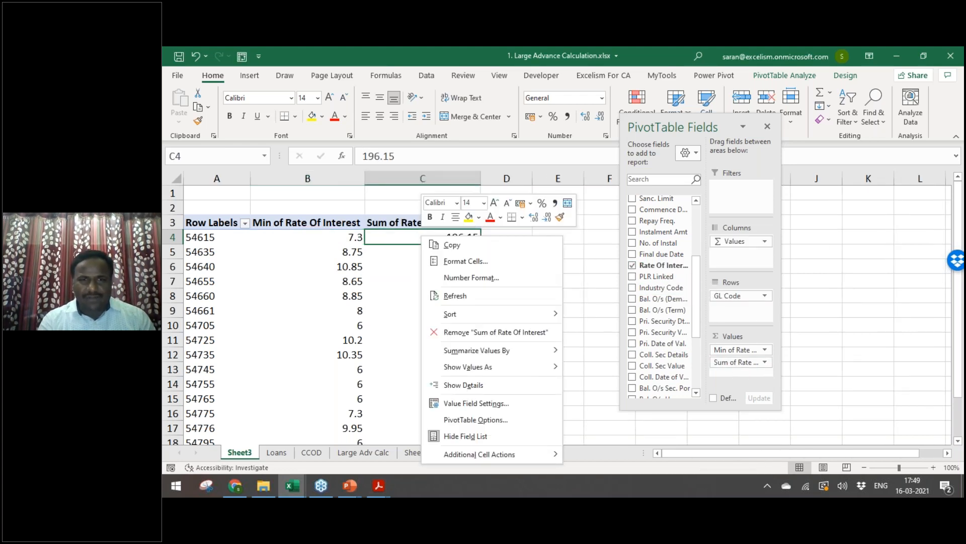
pyautogui.moveTo(499, 351)
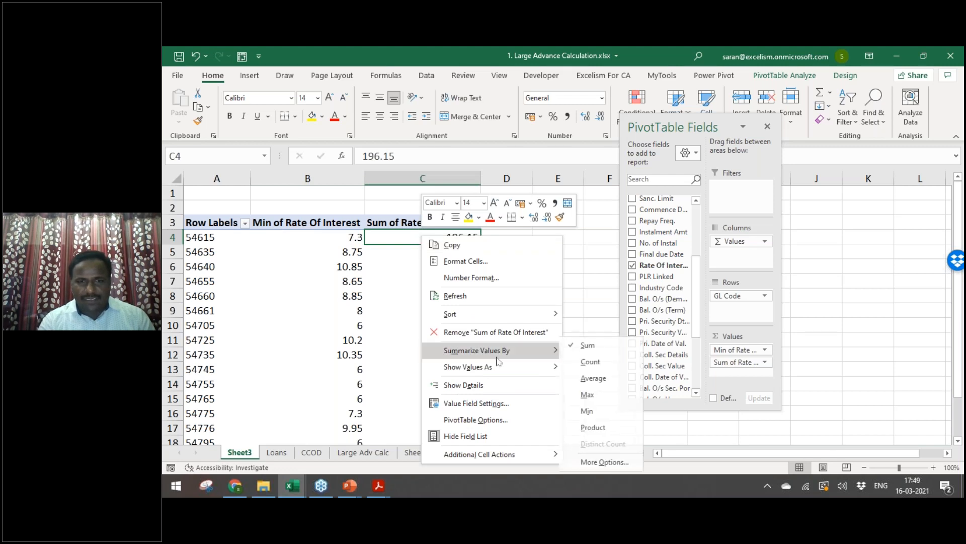
pyautogui.click(592, 396)
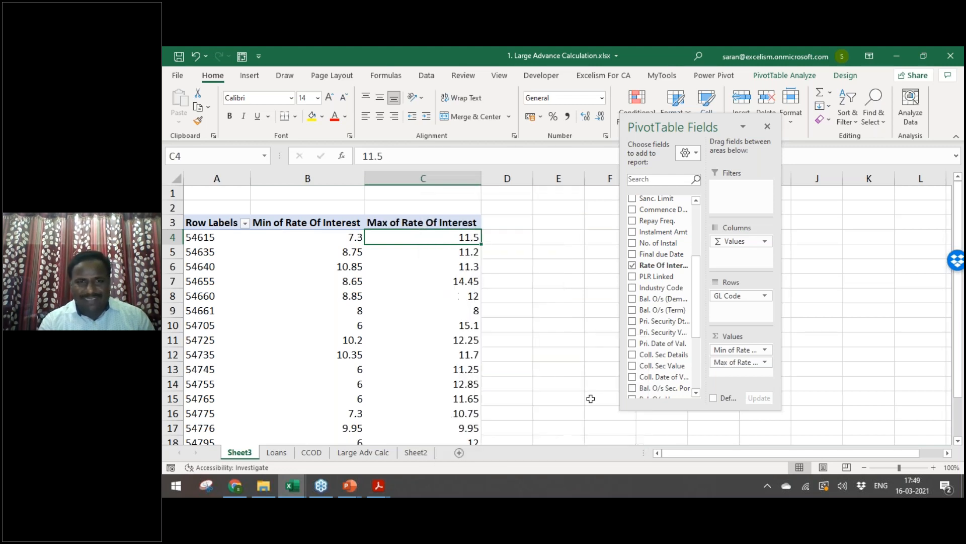
pyautogui.click(200, 236)
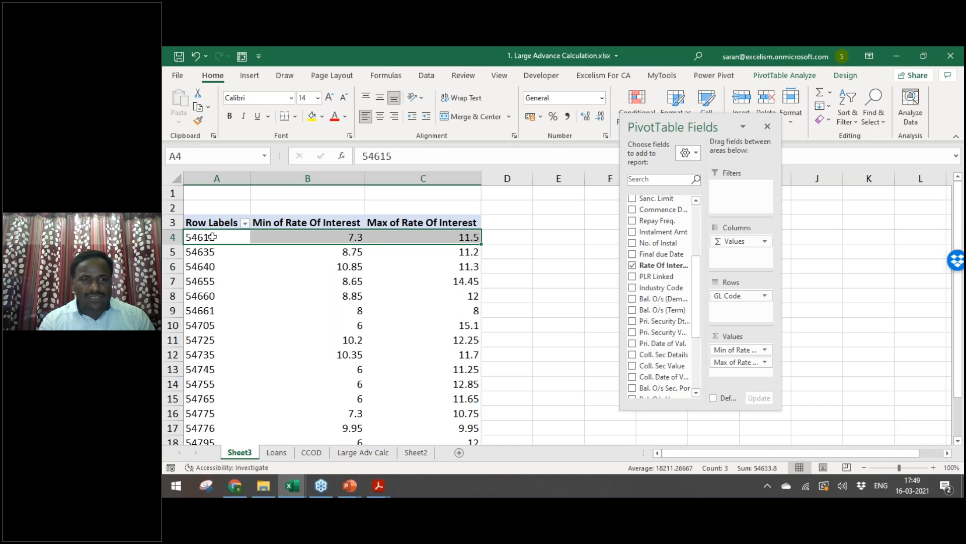
pyautogui.click(200, 236)
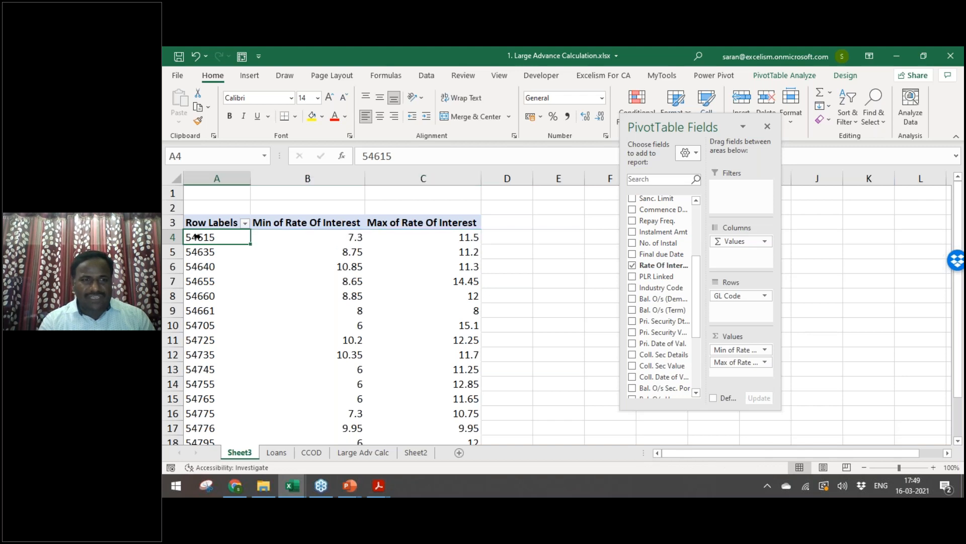
pyautogui.click(429, 235)
pyautogui.moveTo(427, 237)
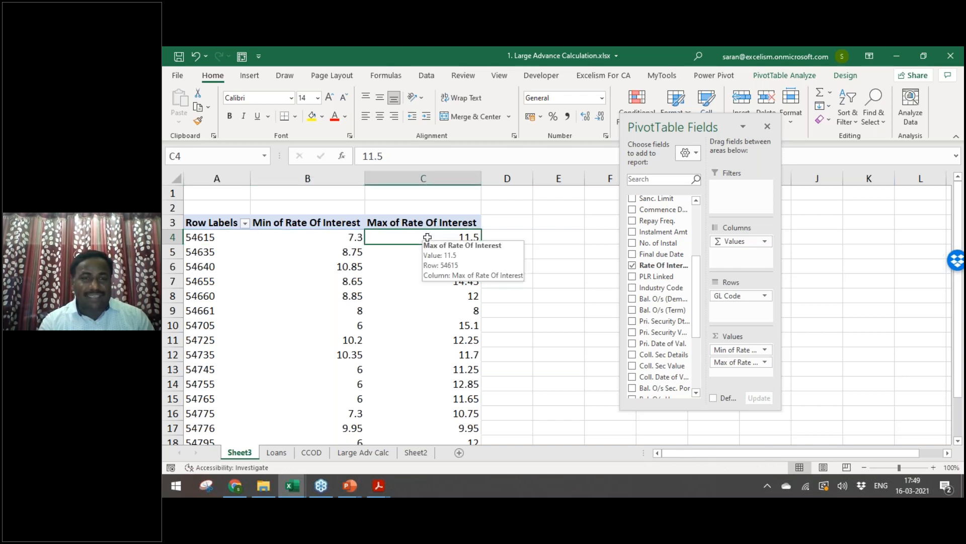
pyautogui.click(510, 223)
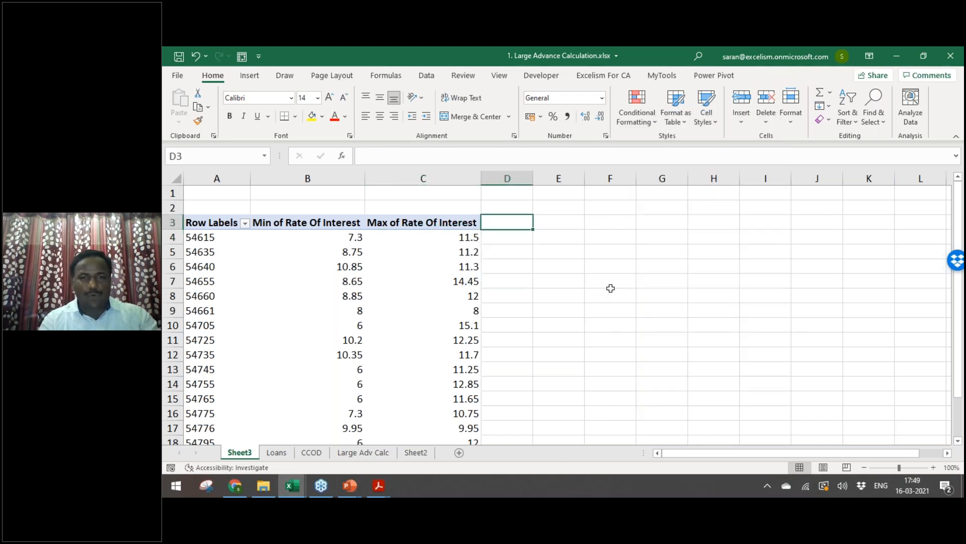
# Step: Add the header Diff in D3 and the formula =C4-B4 in D4
pyautogui.press('F2')
pyautogui.write('Diff')
pyautogui.press('Return')
pyautogui.write('=')
pyautogui.press('Left')
pyautogui.write('-')
pyautogui.press('Left')
pyautogui.press('Left')
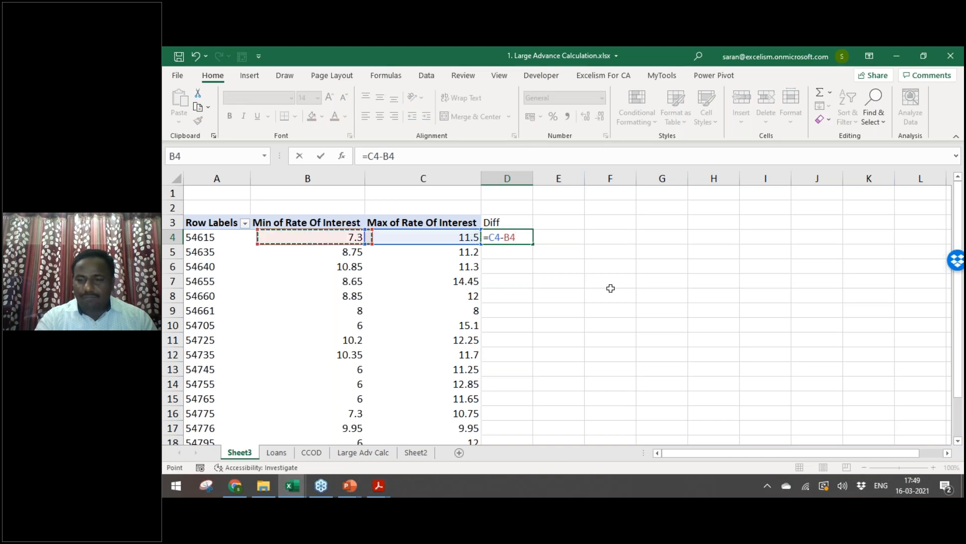
pyautogui.press('Return')
# Step: Copy the Diff formula down into D5:D18
pyautogui.hotkey('ctrl', 'c')
pyautogui.press('Left')
pyautogui.hotkey('ctrl', 'Down')
pyautogui.press('Right')
pyautogui.press('Up')
pyautogui.hotkey('ctrl', 'shift', 'Up')
pyautogui.hotkey('shift', 'Down')
pyautogui.press('Return')
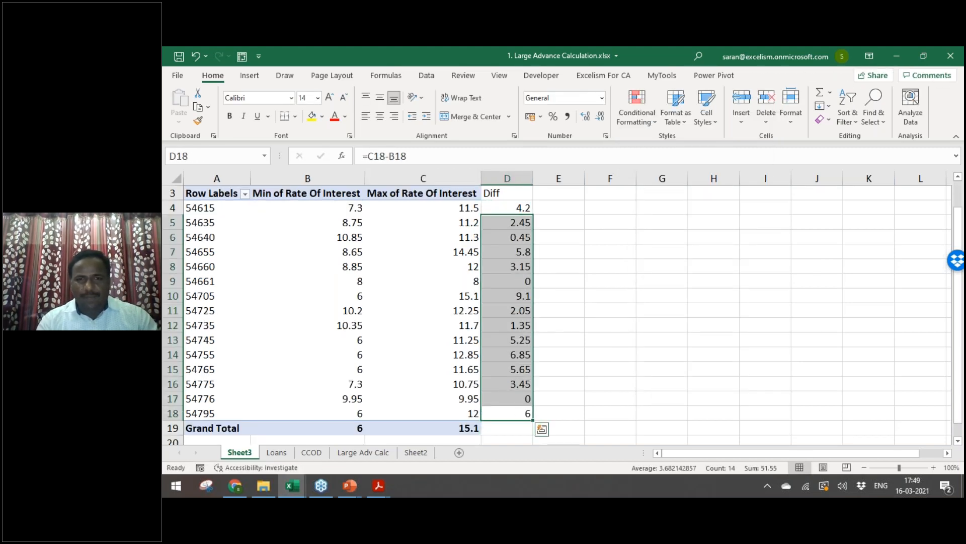
# Step: Highlight the GL 54661 and 54776 pivot rows in yellow
pyautogui.hotkey('ctrl', 'Up')
pyautogui.press('Down')
pyautogui.press('Down')
pyautogui.press('Down')
pyautogui.press('Down')
pyautogui.press('Down')
pyautogui.press('Down')
pyautogui.hotkey('ctrl', 'shift', 'Left')
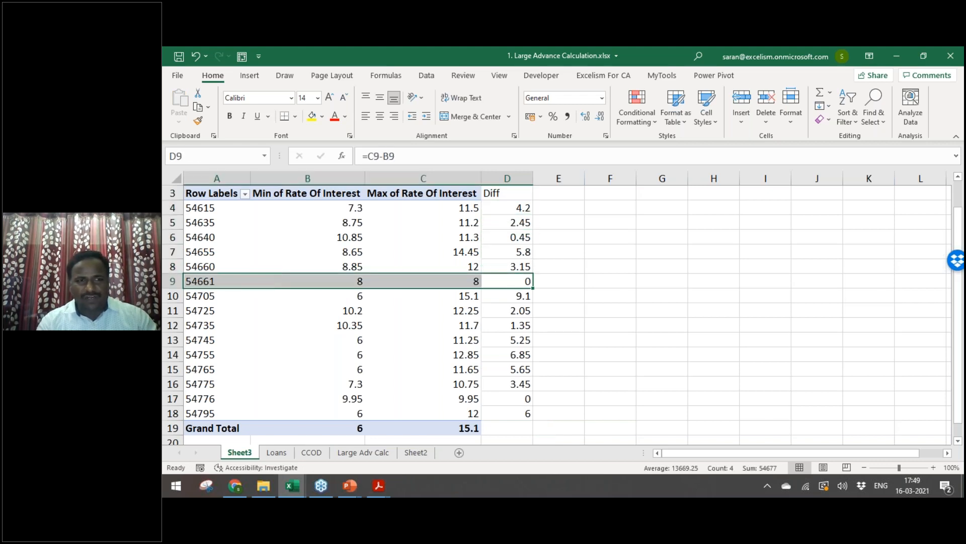
pyautogui.click(312, 116)
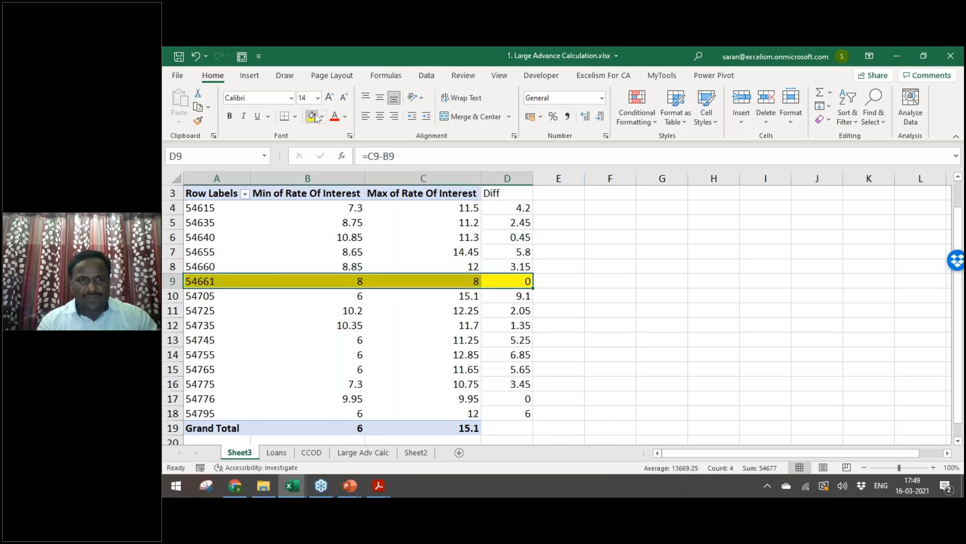
pyautogui.click(421, 310)
pyautogui.click(199, 284)
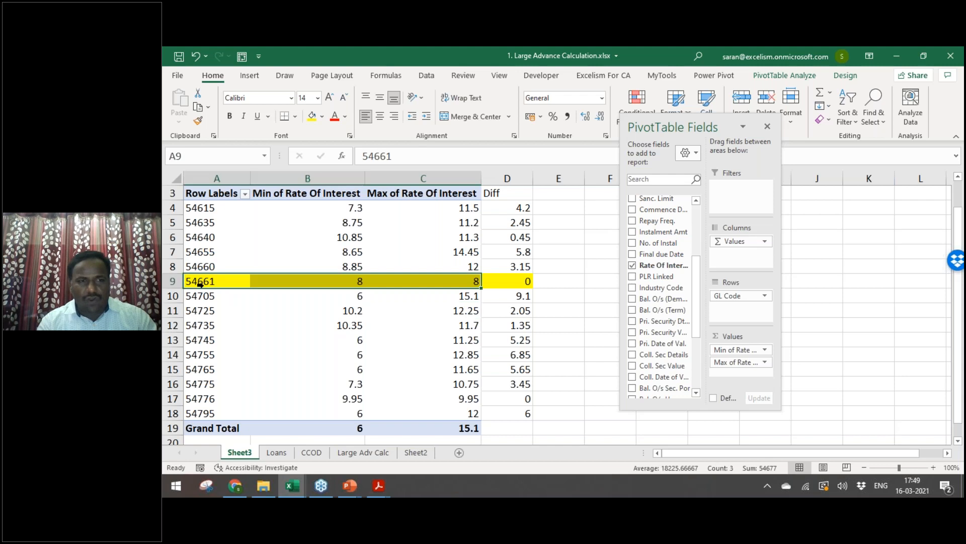
pyautogui.click(401, 341)
pyautogui.press('Down')
pyautogui.press('Down')
pyautogui.press('Down')
pyautogui.press('Down')
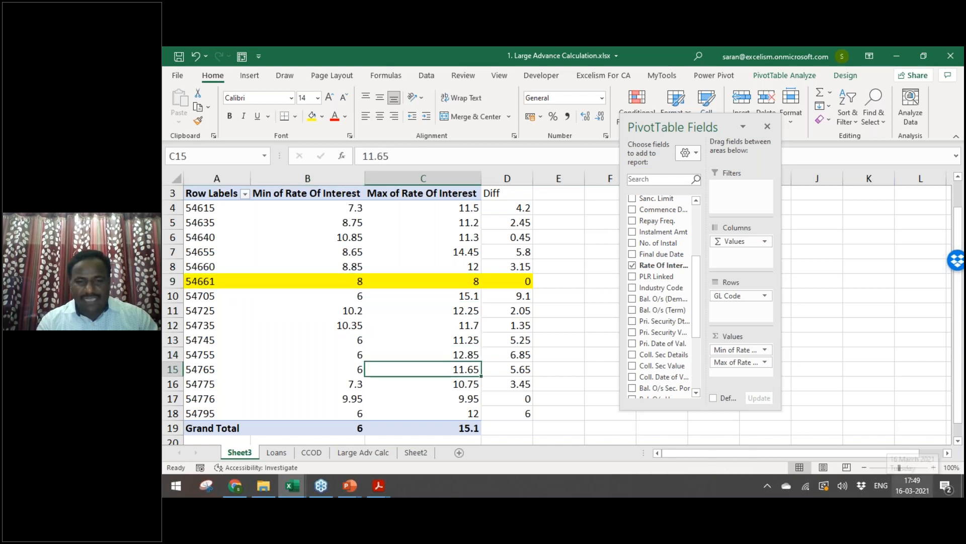
pyautogui.hotkey('shift', 'Left')
pyautogui.hotkey('shift', 'Left')
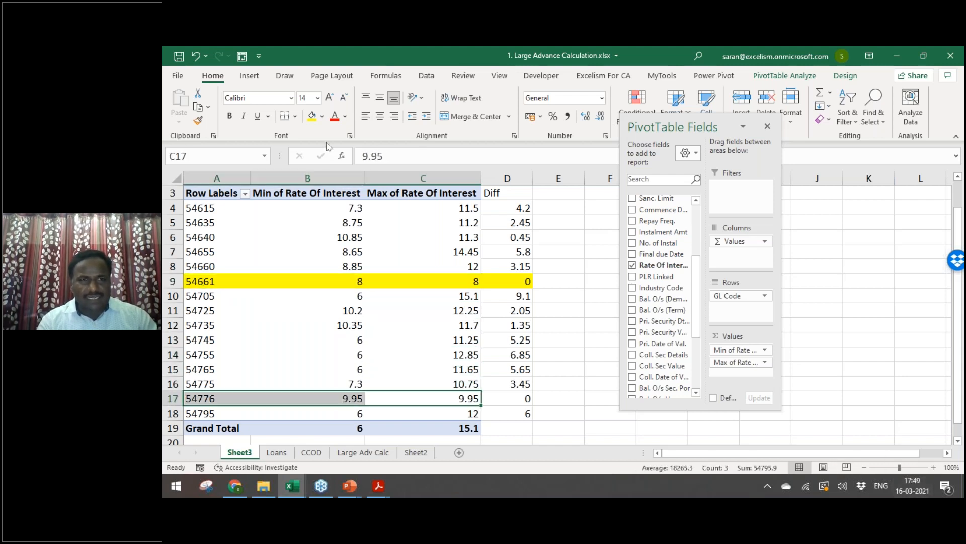
pyautogui.click(314, 121)
pyautogui.click(336, 338)
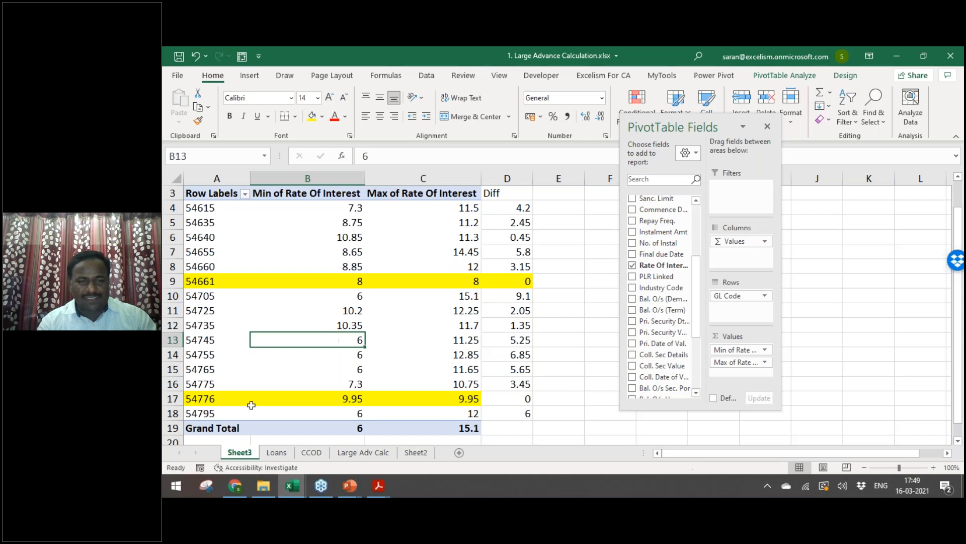
# Step: Fill the GL 54755 row orange and drill into its underlying loans
pyautogui.click(195, 398)
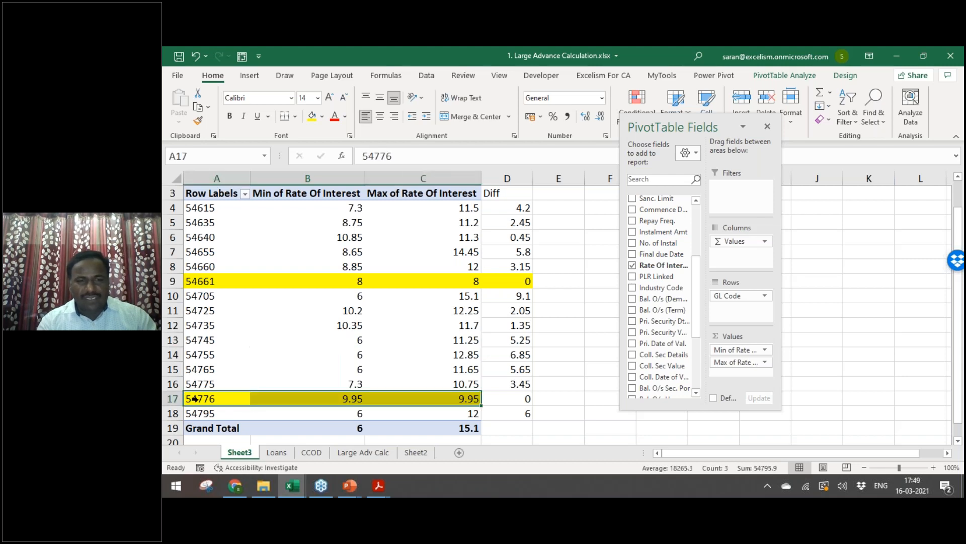
pyautogui.click(529, 354)
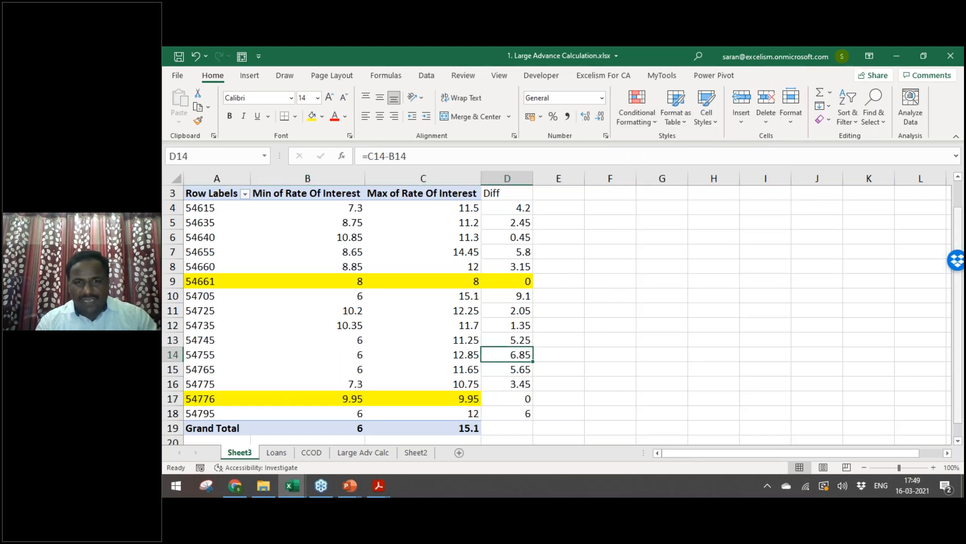
pyautogui.hotkey('shift', 'Left')
pyautogui.hotkey('shift', 'Left')
pyautogui.hotkey('shift', 'Left')
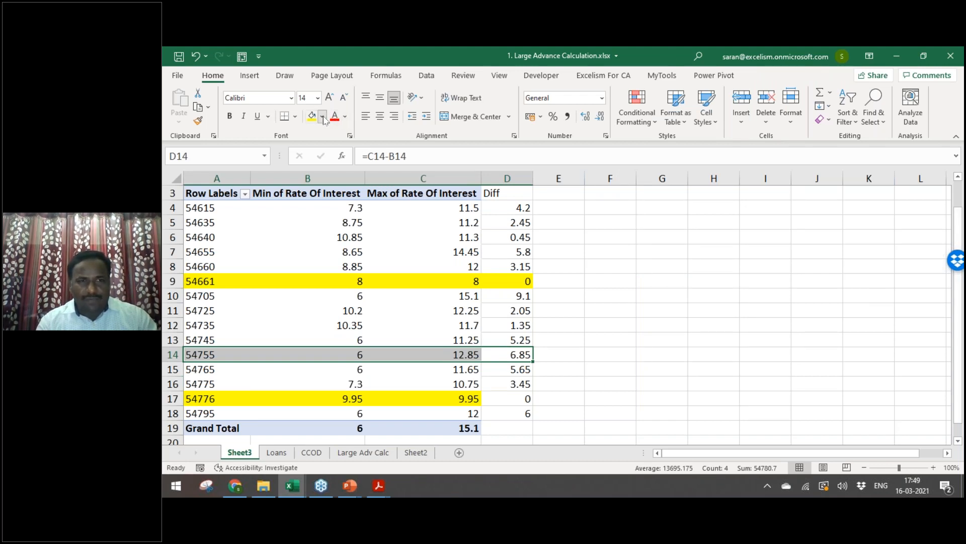
pyautogui.click(322, 116)
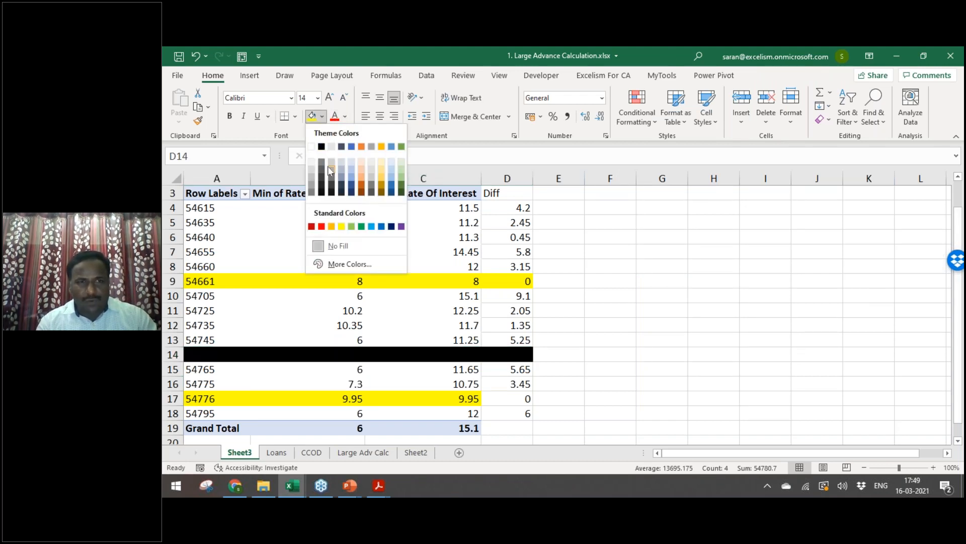
pyautogui.click(365, 179)
pyautogui.click(643, 339)
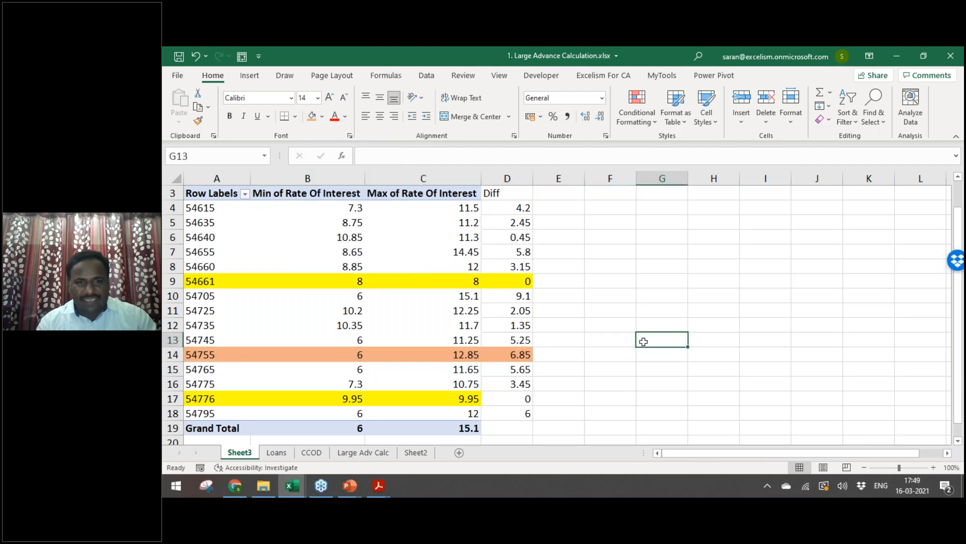
pyautogui.doubleClick(214, 355)
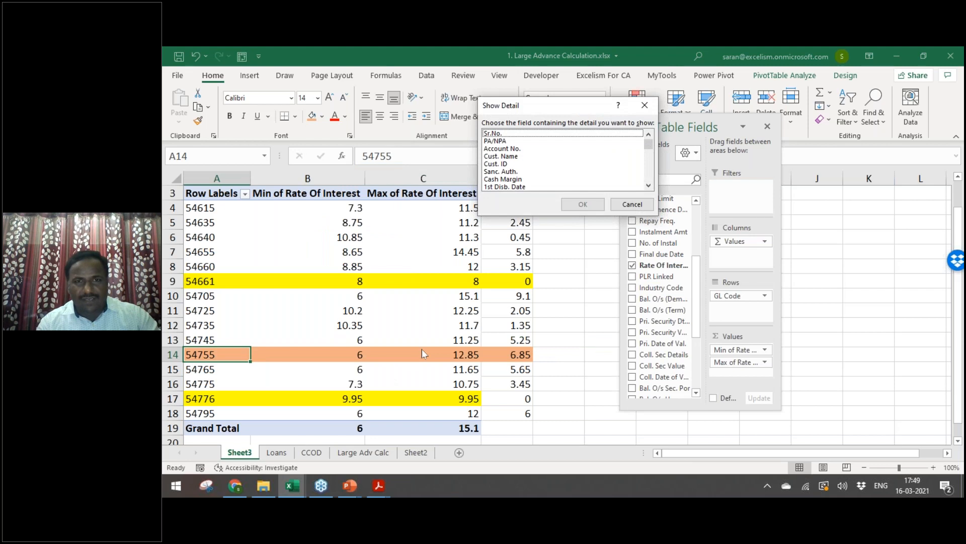
pyautogui.press('Escape')
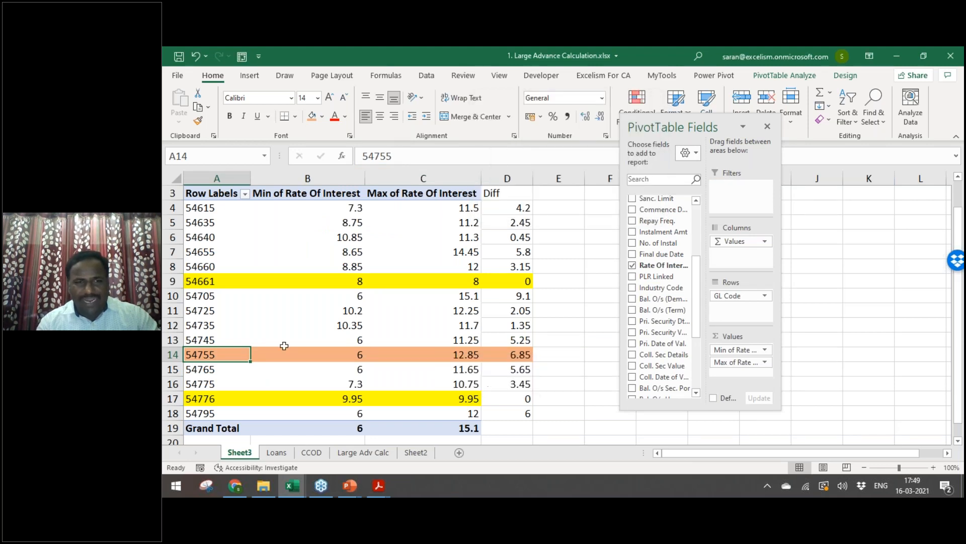
pyautogui.hotkey('ctrl', 'c')
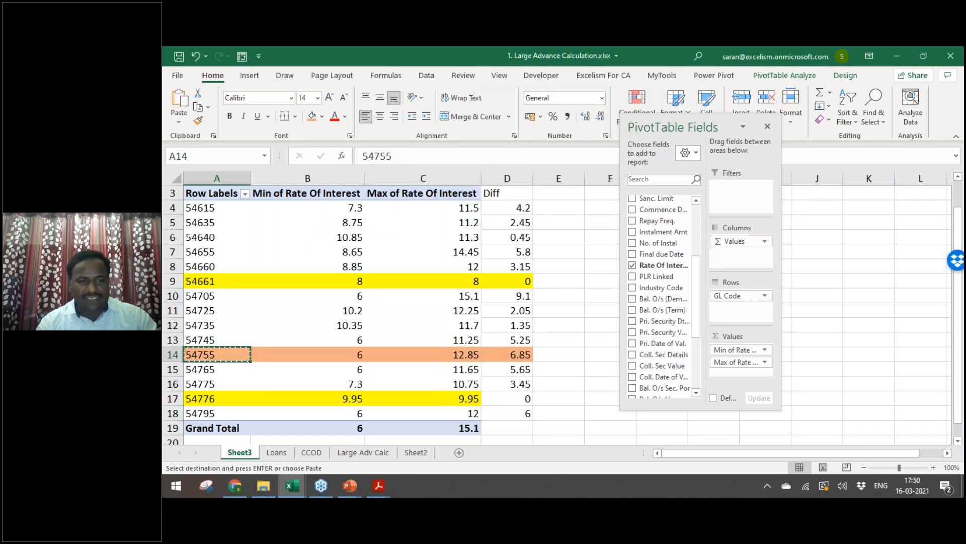
pyautogui.hotkey('ctrl', 'pagedown')
pyautogui.hotkey('ctrl', 'pageup')
pyautogui.hotkey('ctrl', 'pagedown')
pyautogui.hotkey('ctrl', 'pagedown')
pyautogui.press('Right')
pyautogui.hotkey('alt', 'Down')
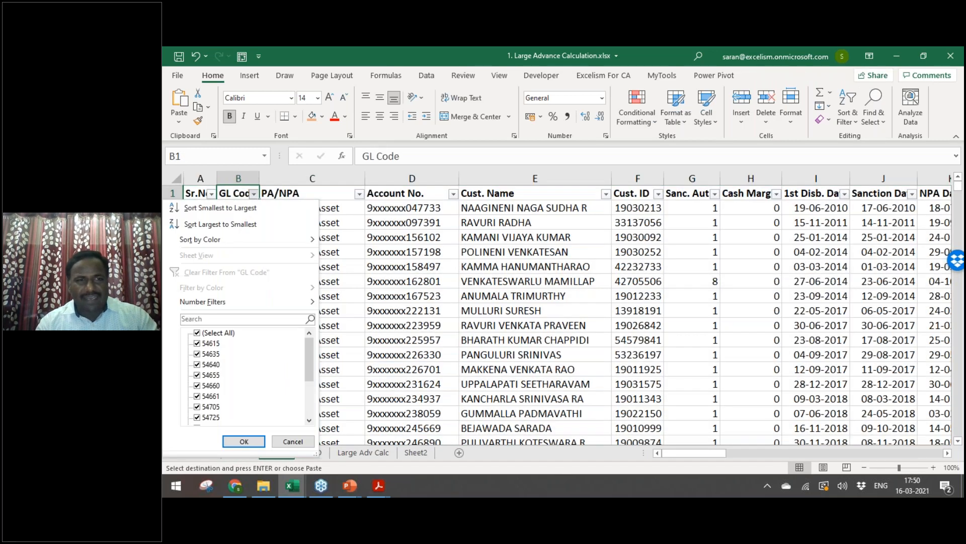
pyautogui.write('54755')
pyautogui.press('Return')
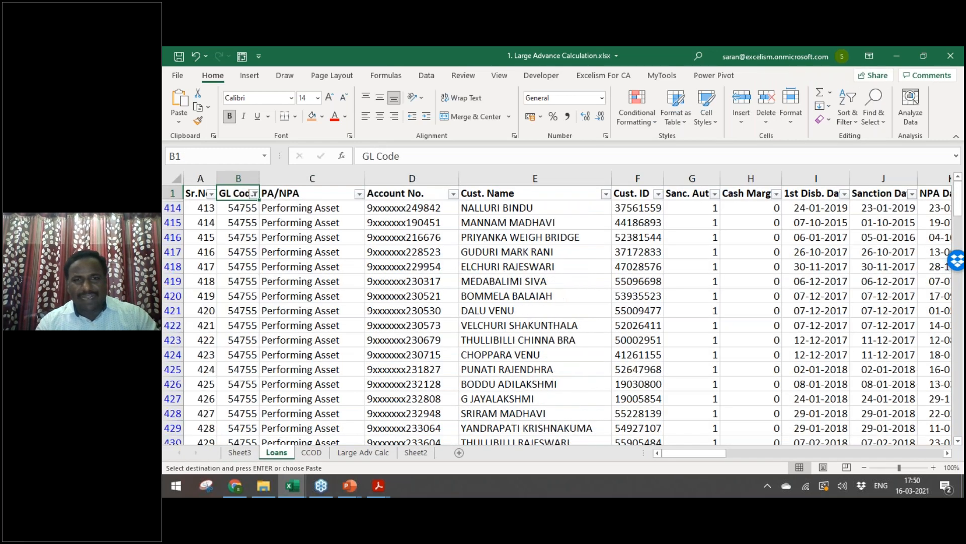
pyautogui.press('Right')
pyautogui.hotkey('alt', 'Down')
pyautogui.press('e')
pyautogui.press('Down')
pyautogui.press('Down')
pyautogui.press('space')
pyautogui.press('Return')
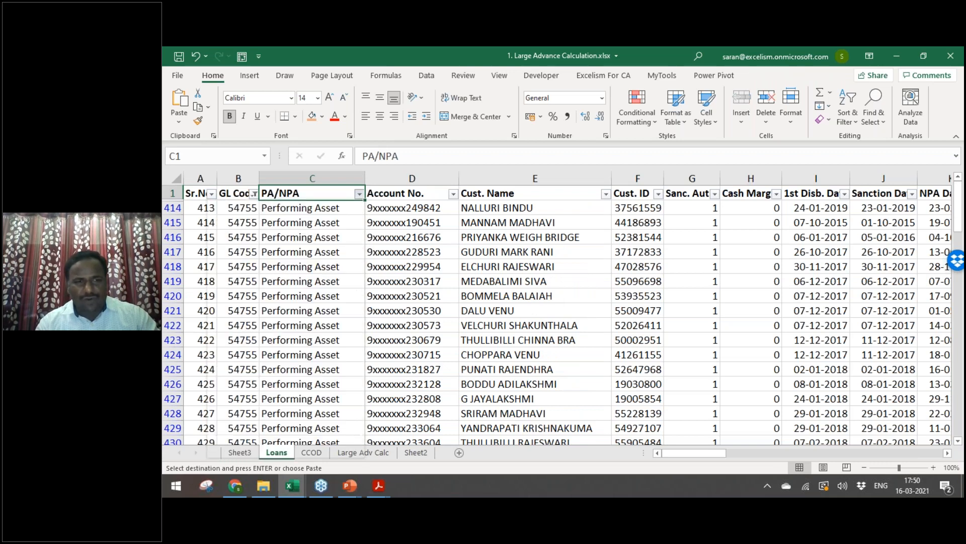
pyautogui.press('Down')
pyautogui.press('Right')
pyautogui.press('Right')
pyautogui.press('Right')
pyautogui.press('Right')
pyautogui.press('Right')
pyautogui.press('Right')
pyautogui.press('Right')
pyautogui.press('Right')
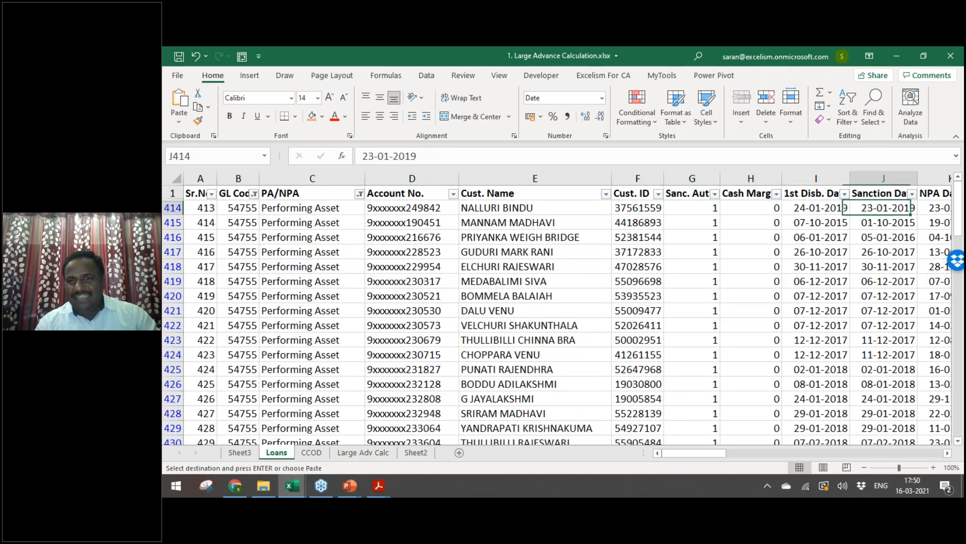
pyautogui.press('Right')
pyautogui.press('Right')
pyautogui.hotkey('ctrl', 'Up')
pyautogui.press('Right')
pyautogui.press('Right')
pyautogui.press('Right')
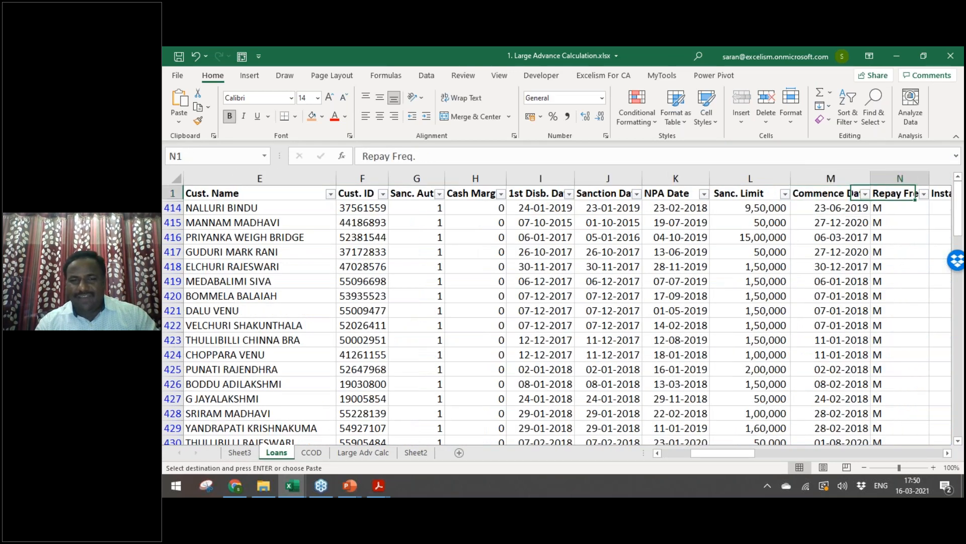
pyautogui.press('Right')
pyautogui.press('Right')
pyautogui.press('Right')
pyautogui.press('Right')
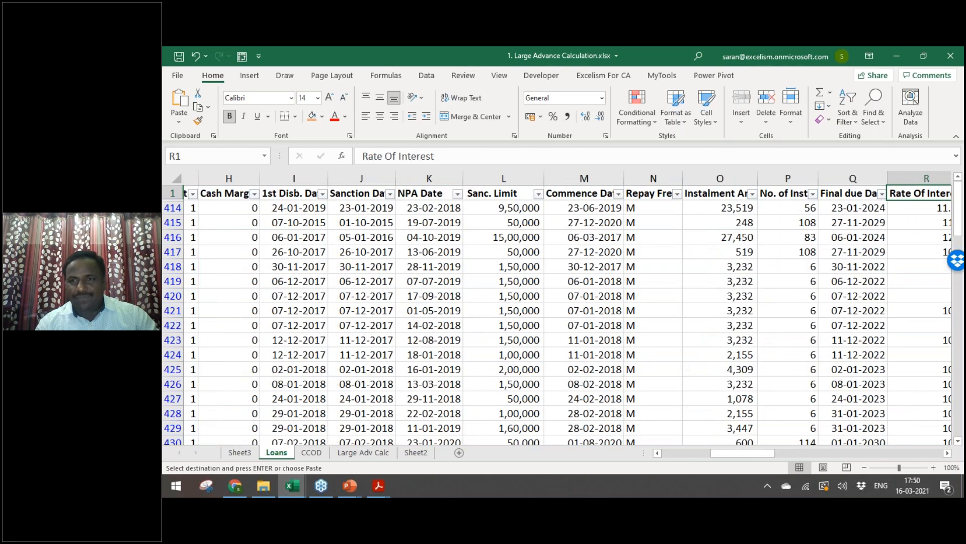
pyautogui.press('Right')
pyautogui.press('Left')
pyautogui.press('Left')
pyautogui.press('Left')
pyautogui.hotkey('alt', 'Down')
pyautogui.press('Down')
pyautogui.press('Down')
pyautogui.press('Down')
pyautogui.press('Down')
pyautogui.press('Down')
pyautogui.press('Down')
pyautogui.press('Down')
pyautogui.press('Down')
pyautogui.press('Down')
pyautogui.press('Down')
pyautogui.press('Up')
pyautogui.press('space')
pyautogui.press('Down')
pyautogui.press('space')
pyautogui.press('Return')
pyautogui.press('Down')
pyautogui.press('Up')
pyautogui.hotkey('ctrl', 'Home')
pyautogui.press('Down')
pyautogui.press('Right')
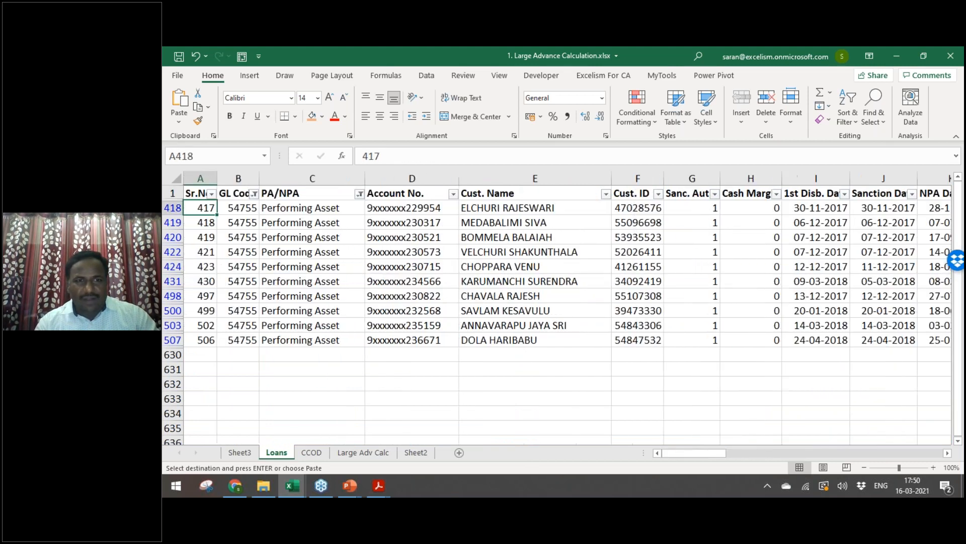
pyautogui.press('Right')
pyautogui.press('Right')
pyautogui.press('Right')
pyautogui.press('Right')
pyautogui.press('Up')
pyautogui.press('Right')
pyautogui.press('Right')
pyautogui.press('Right')
pyautogui.press('Right')
pyautogui.press('Right')
pyautogui.press('Right')
pyautogui.press('Right')
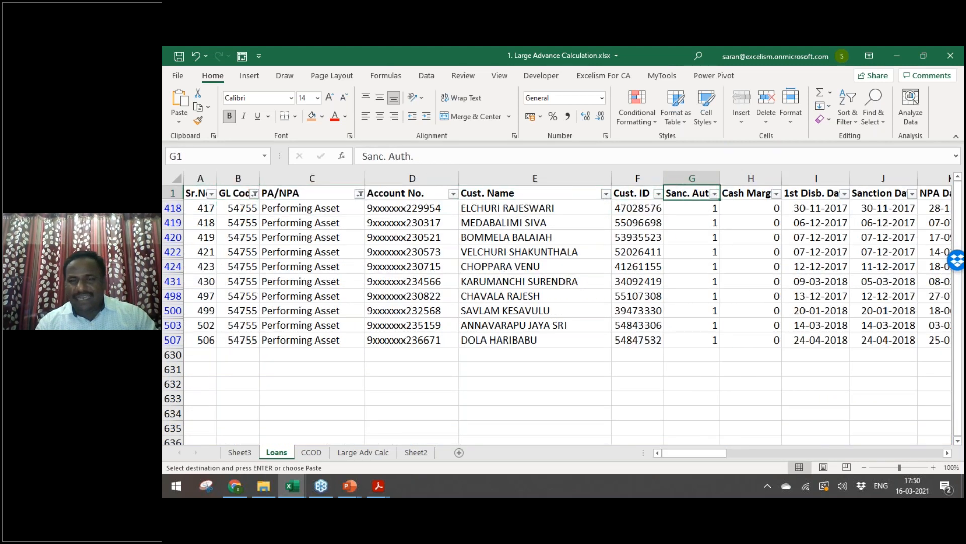
pyautogui.press('Right')
pyautogui.press('Right')
pyautogui.press('Right')
pyautogui.press('Right')
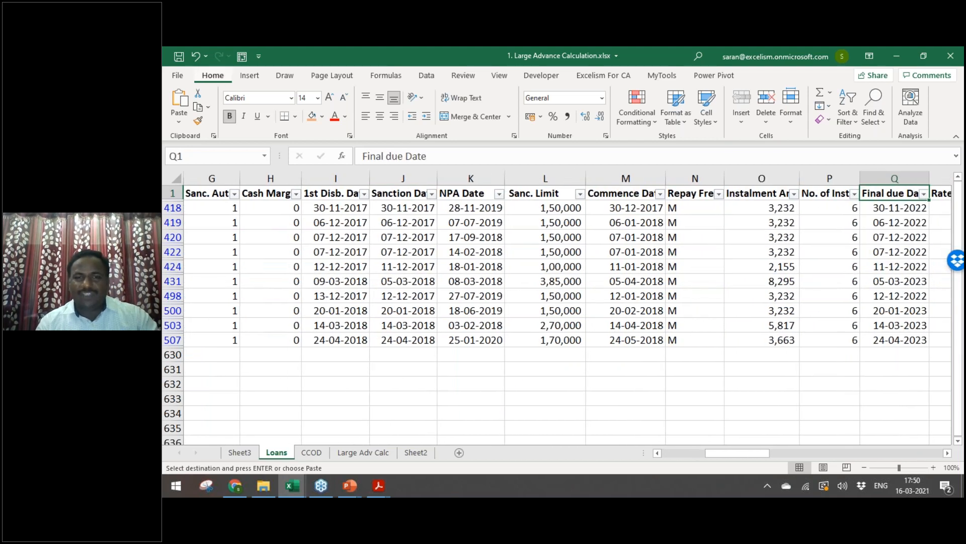
pyautogui.hotkey('ctrl', 'shift', 'l')
pyautogui.hotkey('ctrl', 'shift', 'l')
pyautogui.press('Down')
pyautogui.hotkey('ctrl', 'pageup')
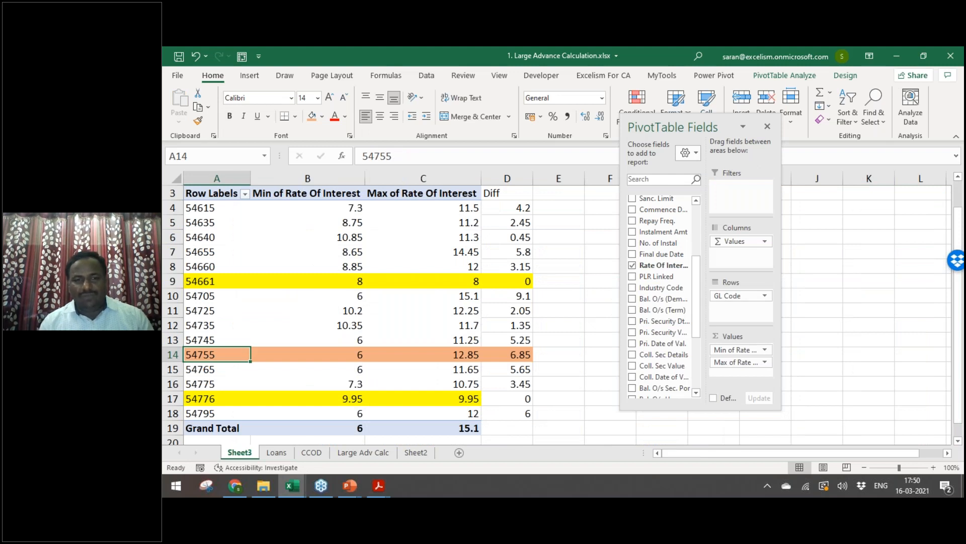
# Step: Start a Sample heading in E3, then cancel the entry
pyautogui.press('Right')
pyautogui.press('Right')
pyautogui.press('Right')
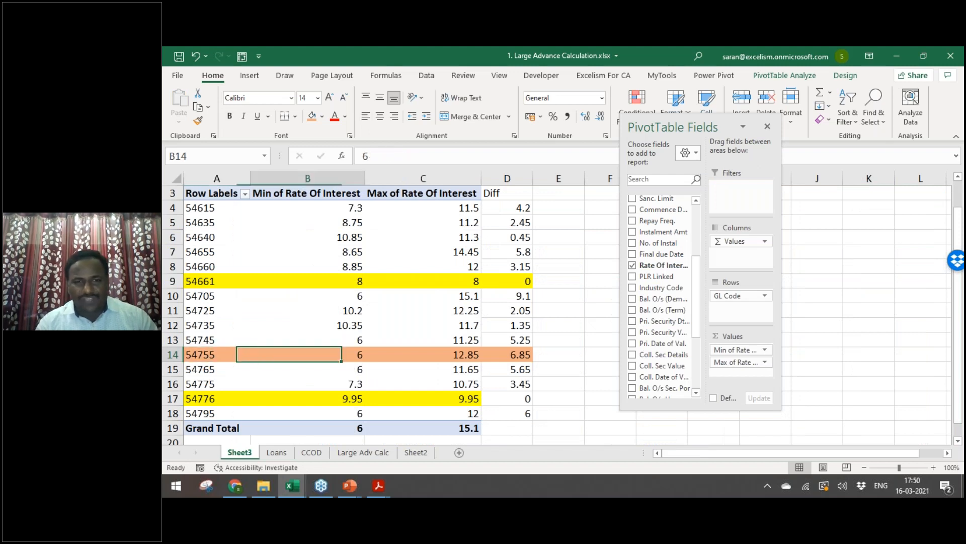
pyautogui.click(556, 358)
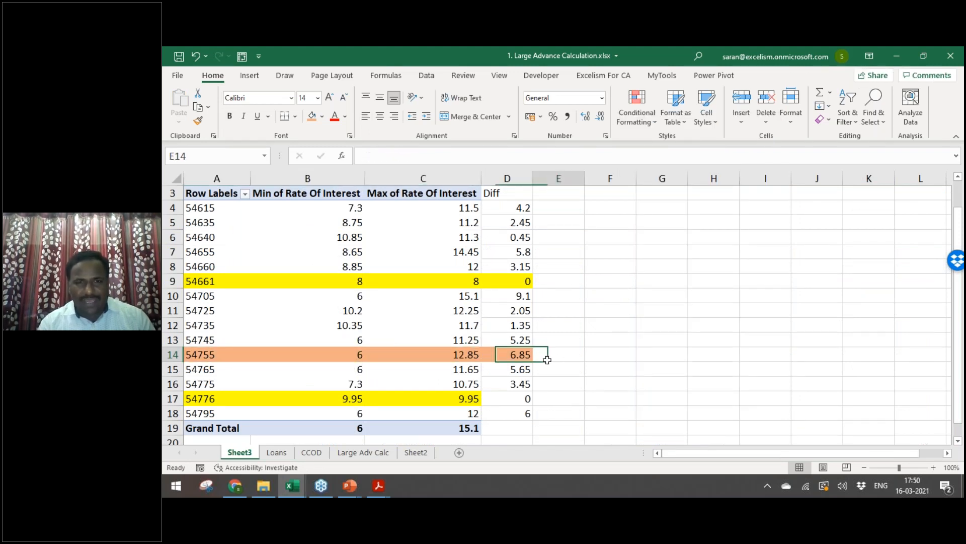
pyautogui.hotkey('ctrl', 'Up')
pyautogui.press('Down')
pyautogui.press('Down')
pyautogui.write('Sample')
pyautogui.press('Escape')
# Step: Try adding Account No. to the pivot values and dismiss the overwrite warning
pyautogui.press('Left')
pyautogui.press('Left')
pyautogui.press('Left')
pyautogui.press('Left')
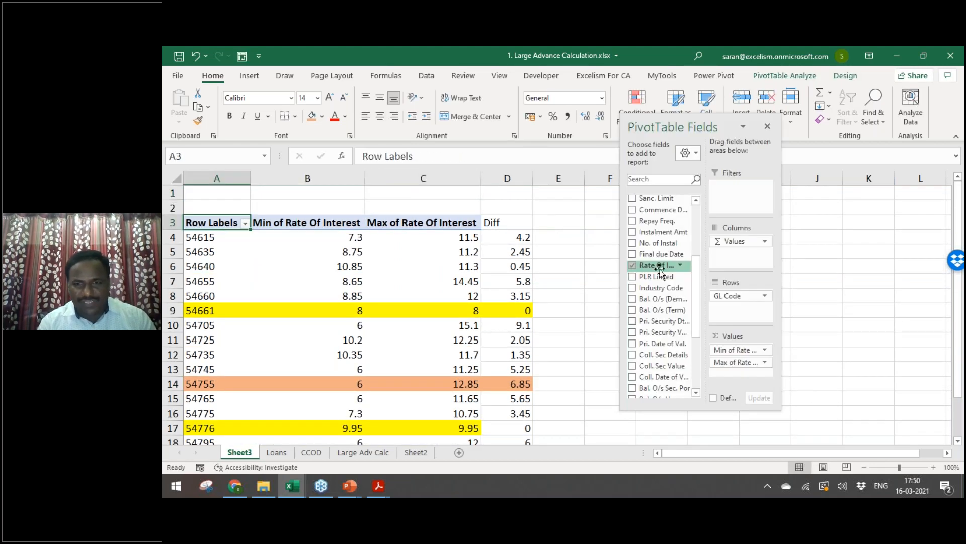
pyautogui.scroll(4, 669, 256)
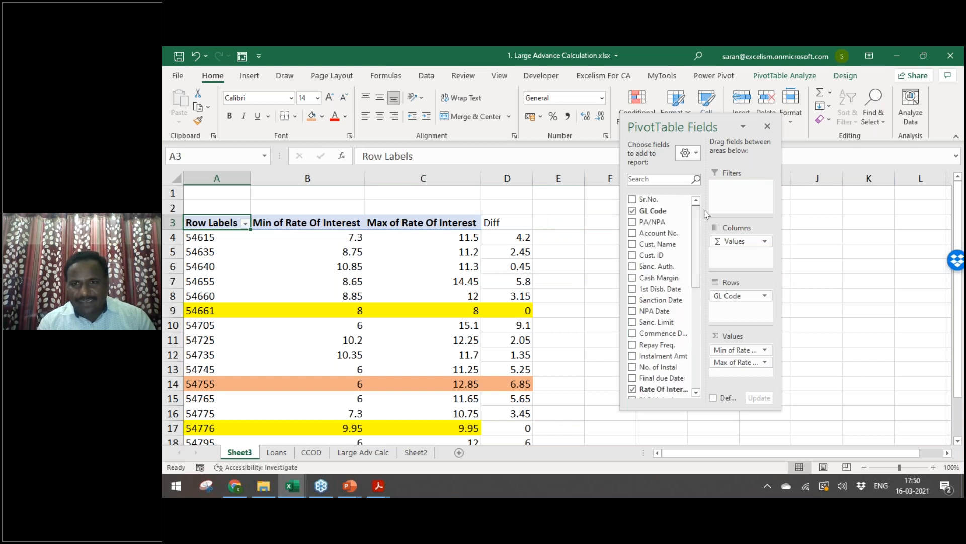
pyautogui.moveTo(682, 240); pyautogui.dragTo(740, 351)
pyautogui.click(543, 299)
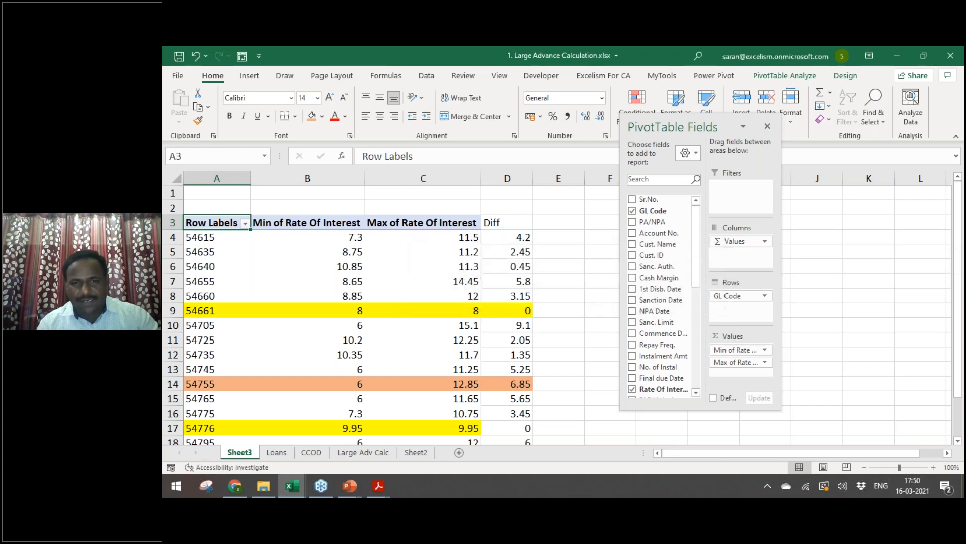
# Step: Insert a blank column before the Diff column
pyautogui.press('Right')
pyautogui.press('Right')
pyautogui.press('Right')
pyautogui.hotkey('ctrl', 'space')
pyautogui.hotkey('ctrl', 'shift', '+')
pyautogui.press('Left')
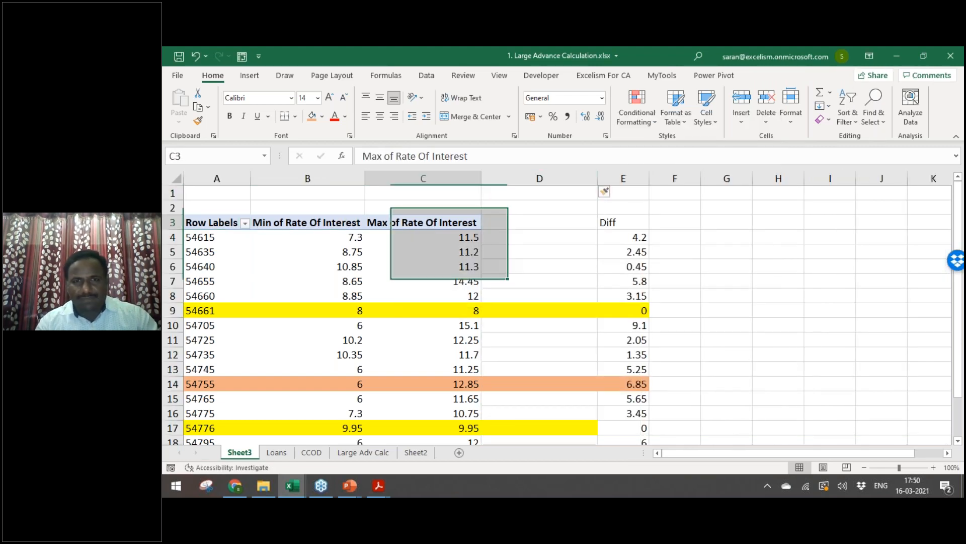
pyautogui.press('Left')
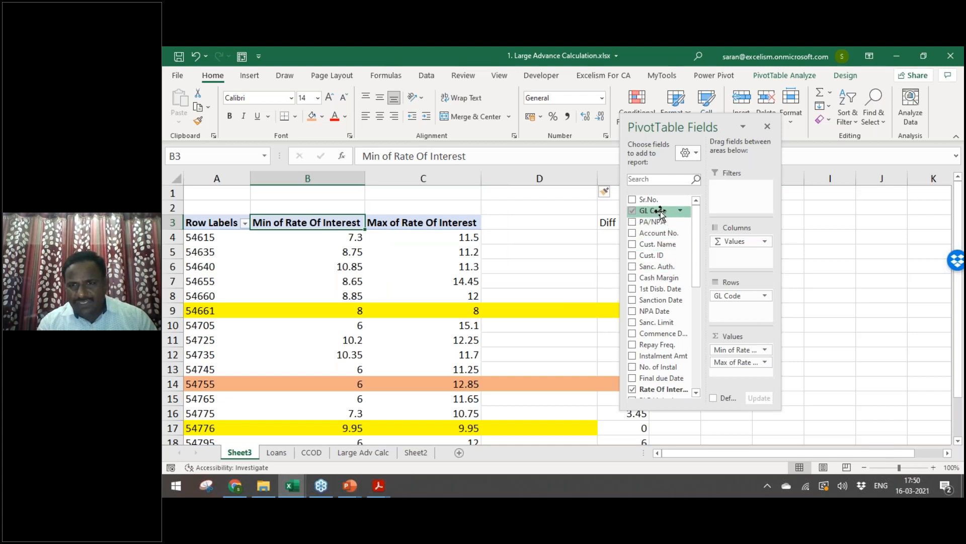
# Step: Add Count of Account No. to the pivot values (22 for 54615) and dock the field list right
pyautogui.moveTo(670, 242); pyautogui.dragTo(740, 373)
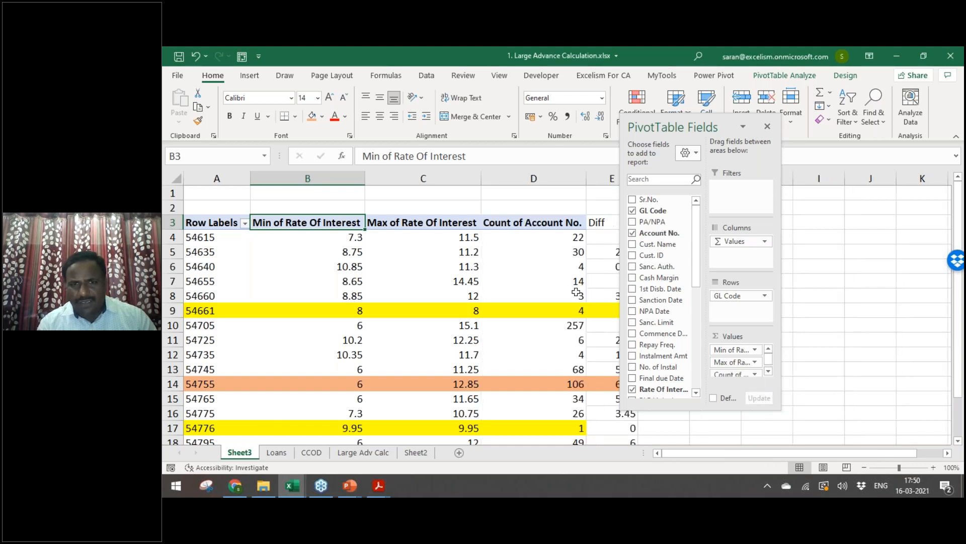
pyautogui.click(558, 252)
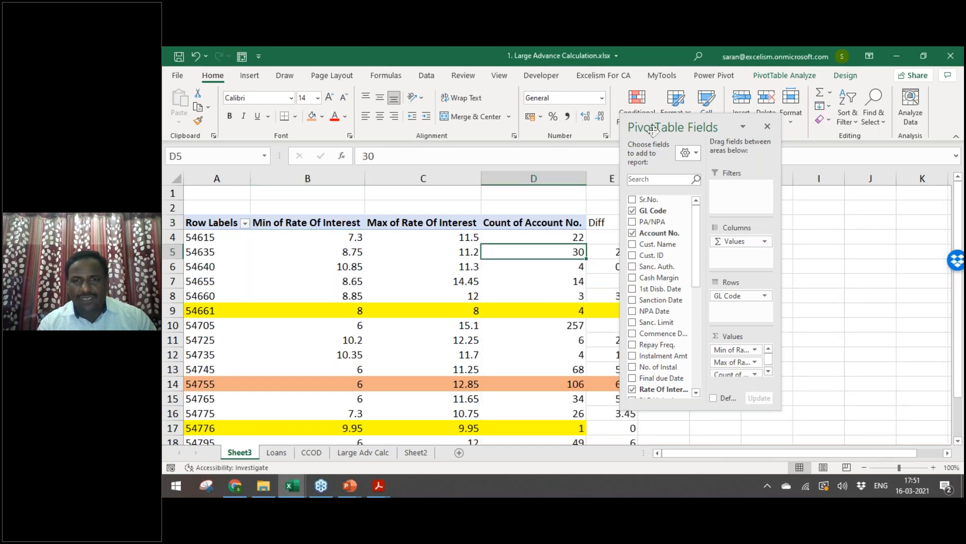
pyautogui.moveTo(677, 130); pyautogui.dragTo(959, 211)
pyautogui.click(546, 236)
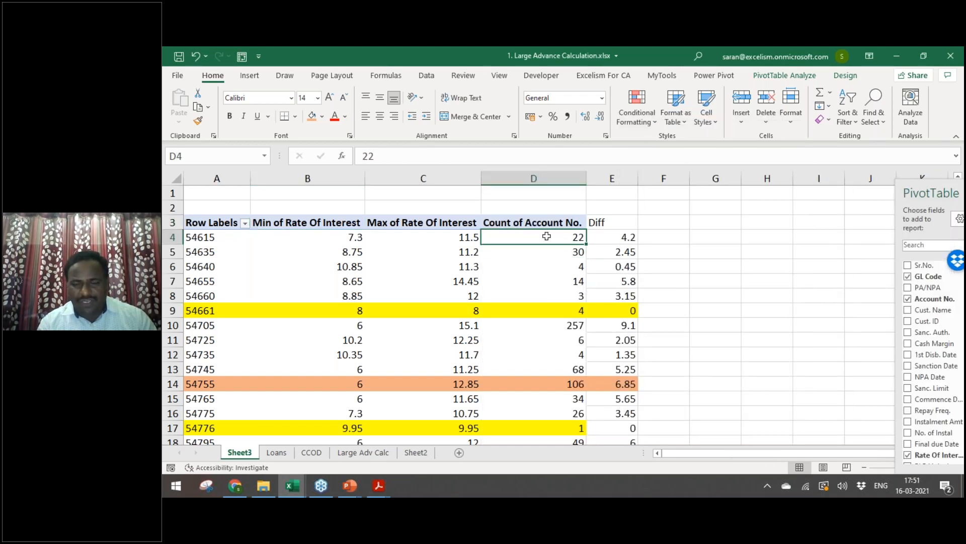
pyautogui.click(218, 237)
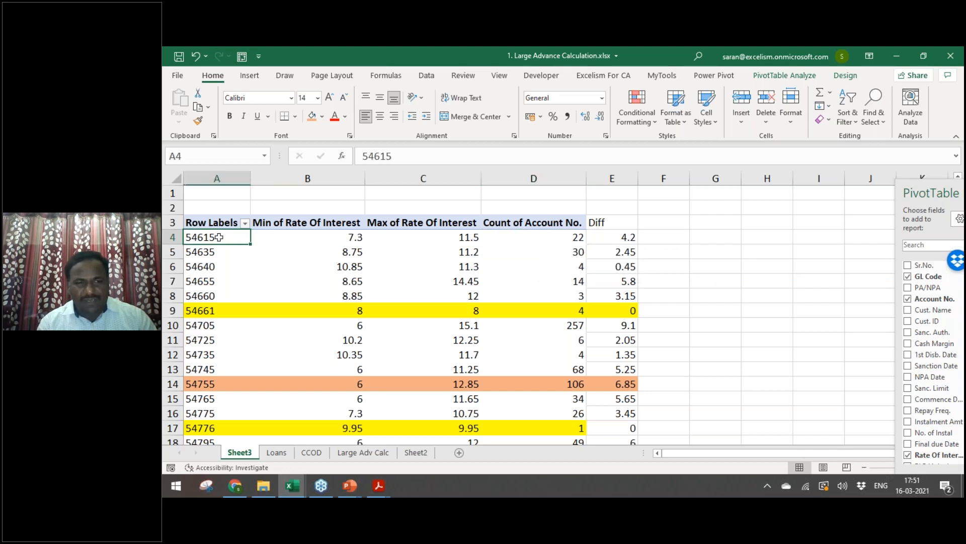
pyautogui.click(546, 237)
pyautogui.click(663, 222)
# Step: Enter the heading Sample in F3 and the value 3 for GL code 54615 in F4
pyautogui.write('Sample')
pyautogui.press('Return')
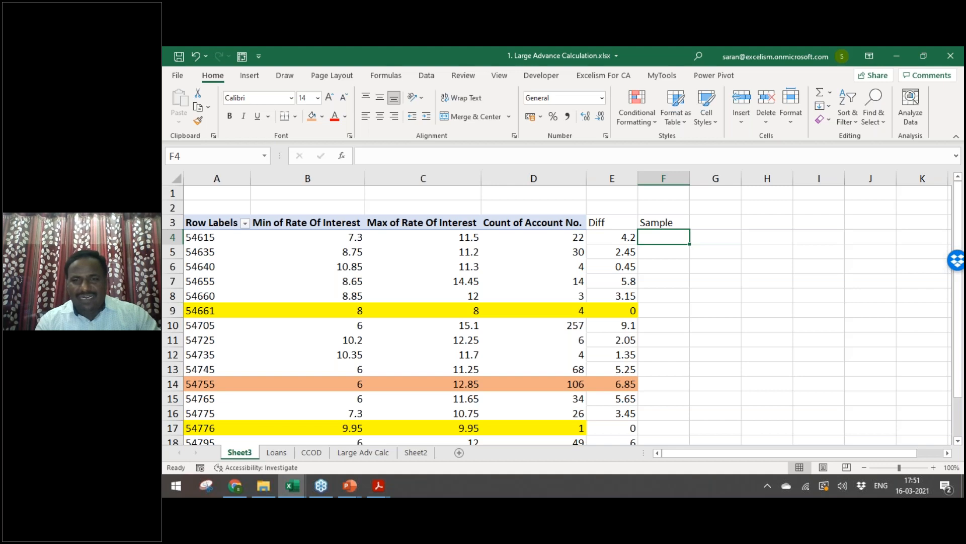
pyautogui.press('Left')
pyautogui.press('Left')
pyautogui.press('Right')
pyautogui.press('Right')
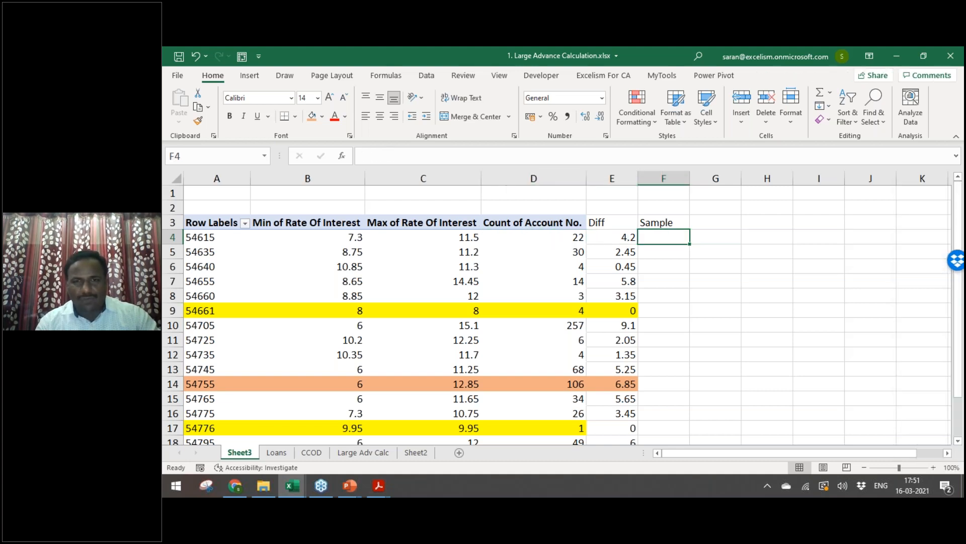
pyautogui.write('3')
pyautogui.press('Left')
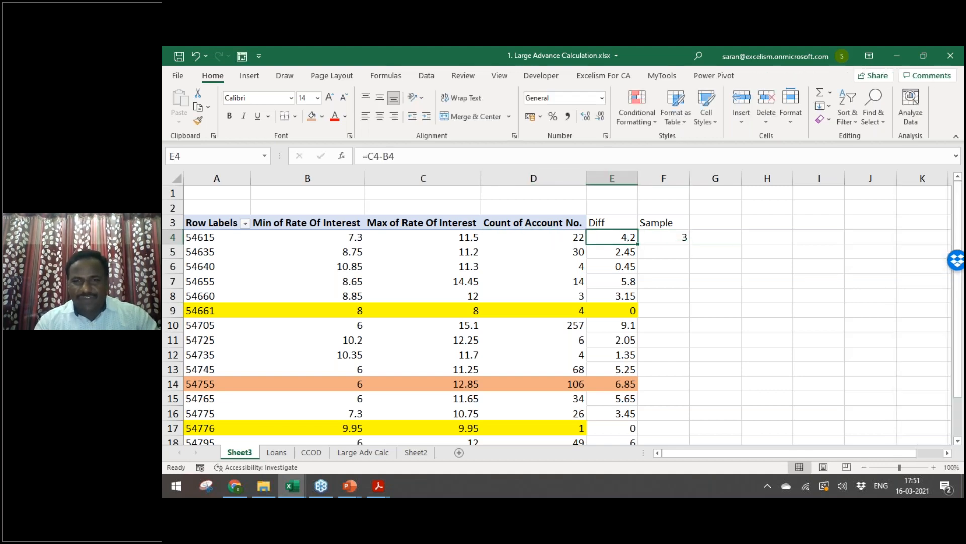
pyautogui.press('Right')
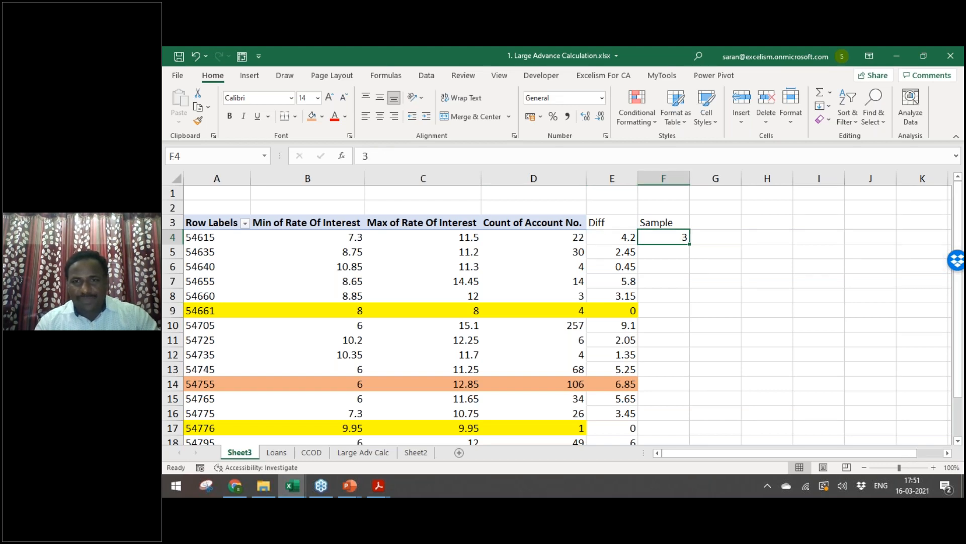
pyautogui.press('Right')
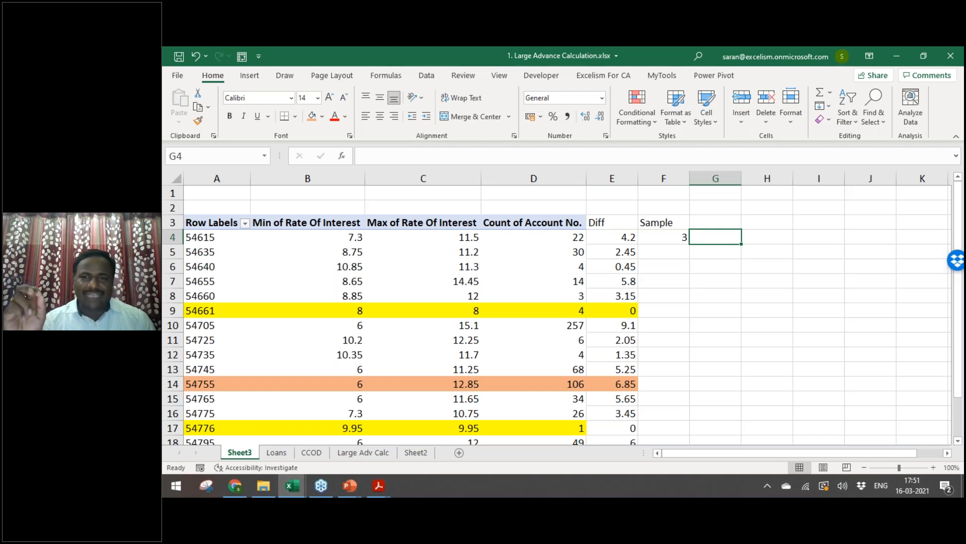
pyautogui.press('Left')
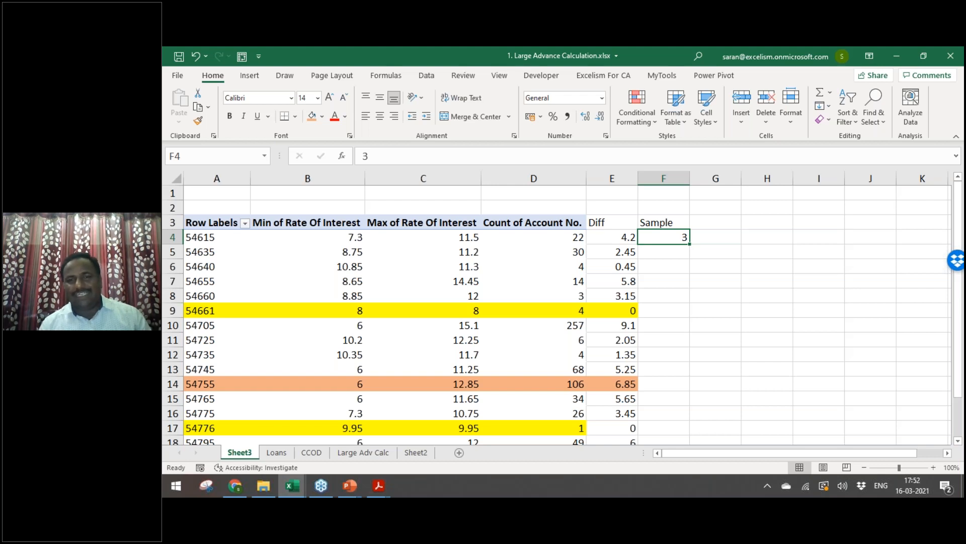
# Step: Keep 3 in F4 after discarding an edit, and enter Sample 2 in F5
pyautogui.press('Up')
pyautogui.press('Up')
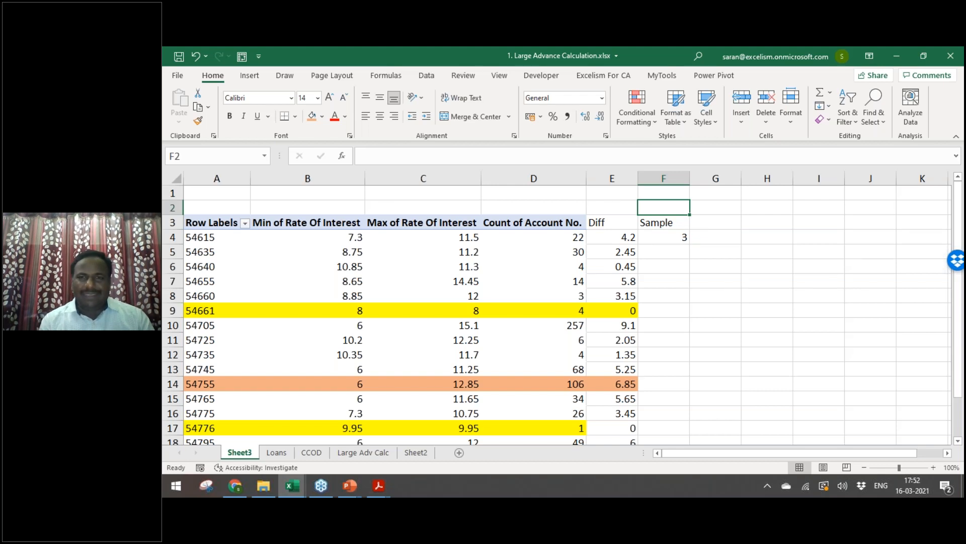
pyautogui.press('Down')
pyautogui.press('Down')
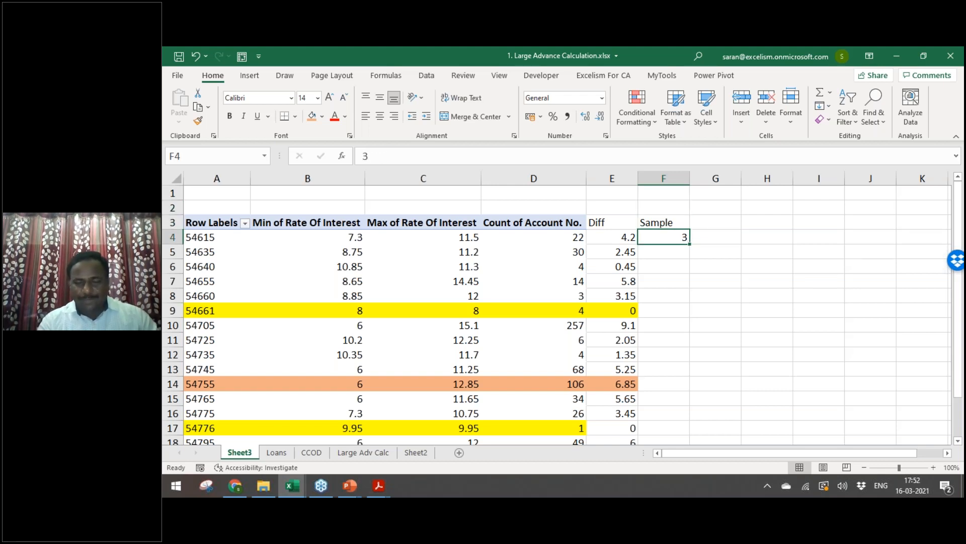
pyautogui.press('F2')
pyautogui.write('Bott')
pyautogui.press('Escape')
pyautogui.write('B')
pyautogui.press('Escape')
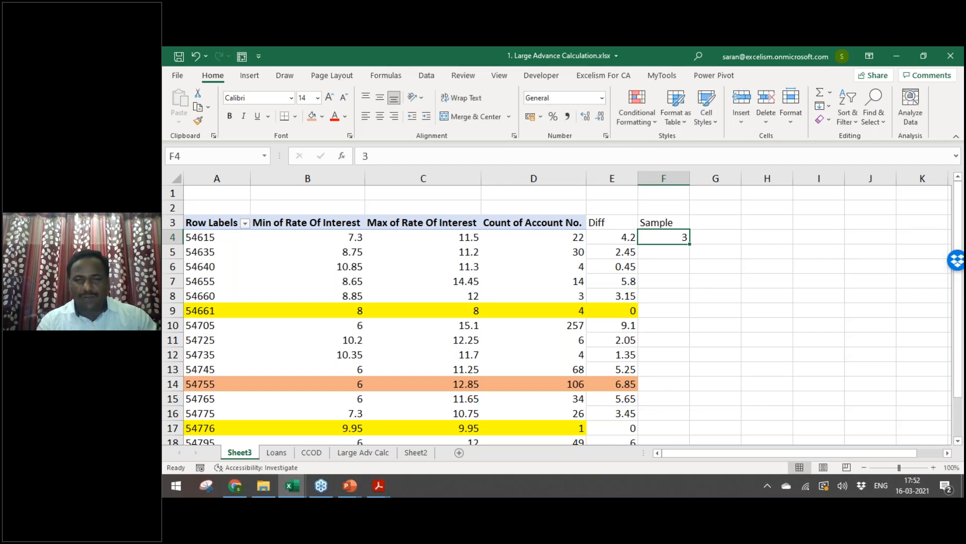
pyautogui.click(680, 254)
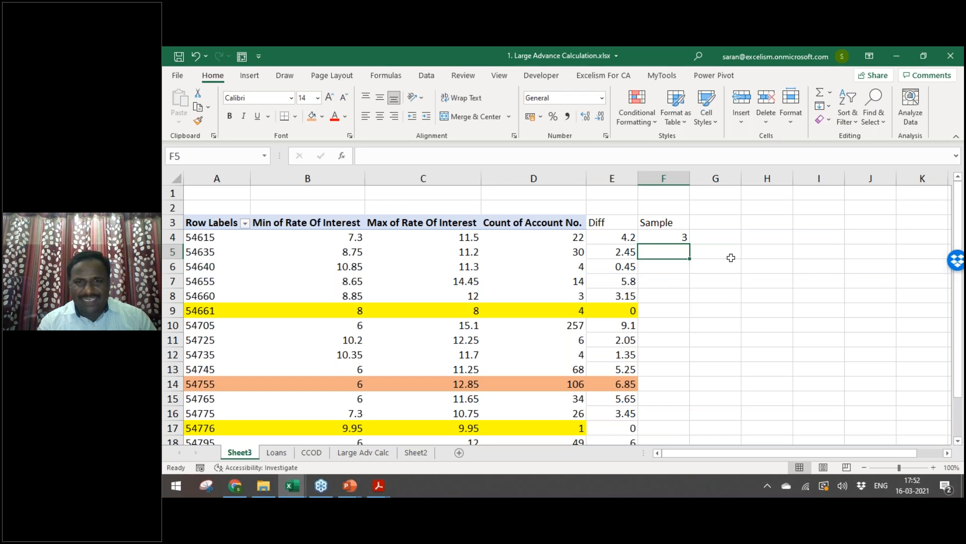
pyautogui.write('2')
pyautogui.press('Return')
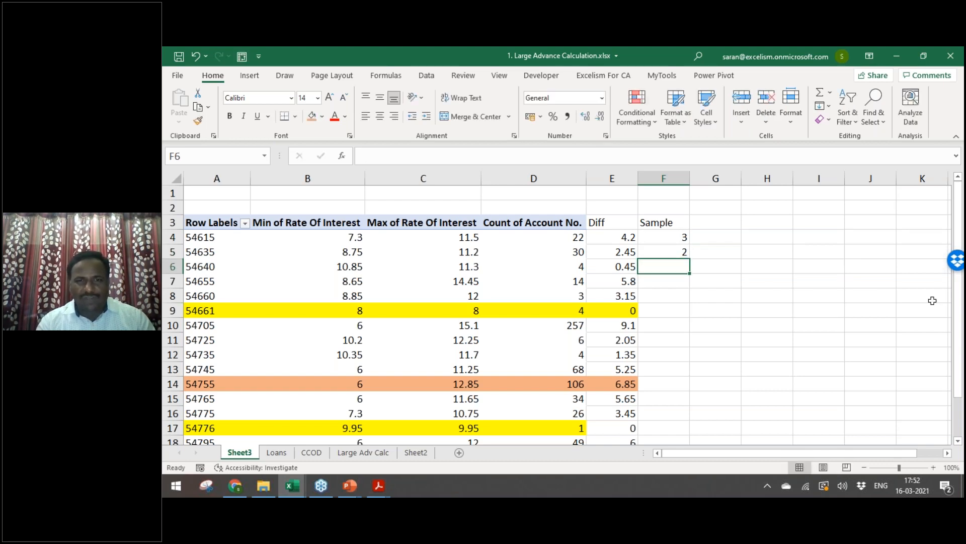
# Step: Enter Sample values 0, 2 and 2 in F6:F8
pyautogui.click(618, 265)
pyautogui.click(665, 266)
pyautogui.write('0')
pyautogui.press('Return')
pyautogui.press('F2')
pyautogui.write('2')
pyautogui.press('Return')
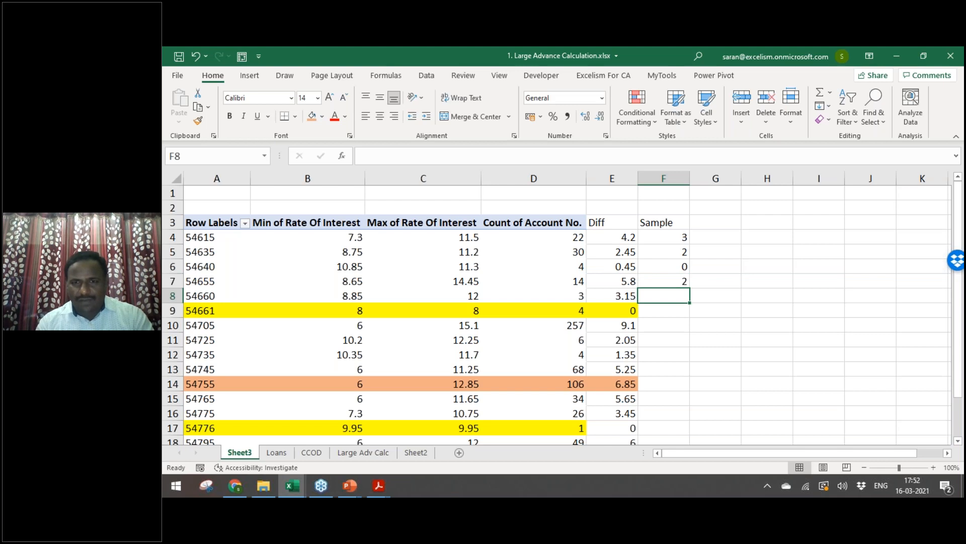
pyautogui.press('F2')
pyautogui.write('2')
pyautogui.press('Return')
pyautogui.press('Return')
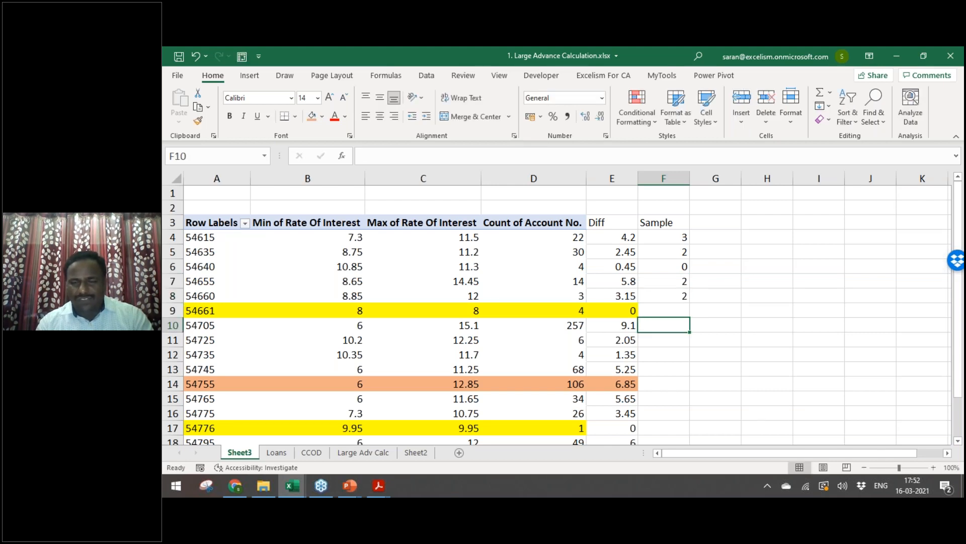
# Step: Review the GL 54705 row's rates, count and Diff, then enter its Sample of 6
pyautogui.press('Left')
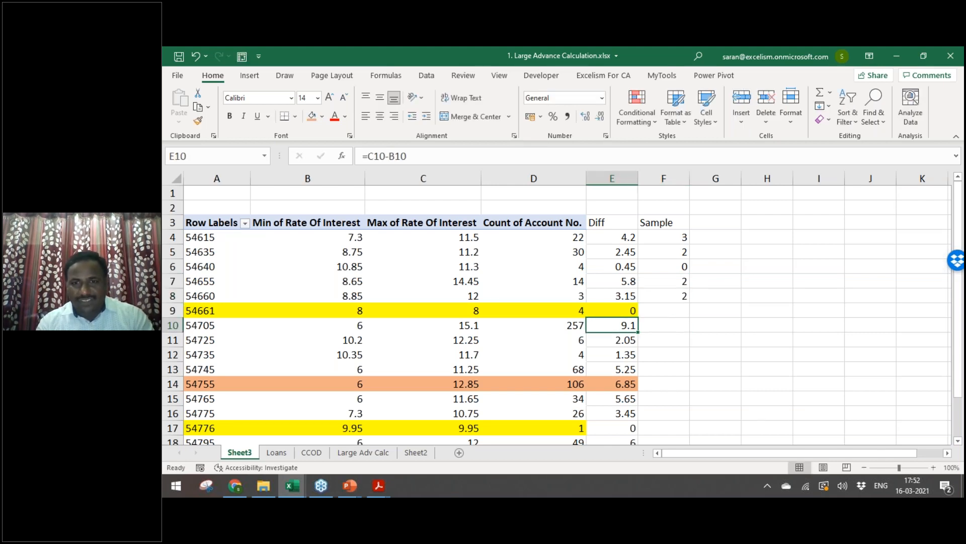
pyautogui.press('Left')
pyautogui.press('Left')
pyautogui.press('Left')
pyautogui.press('Right')
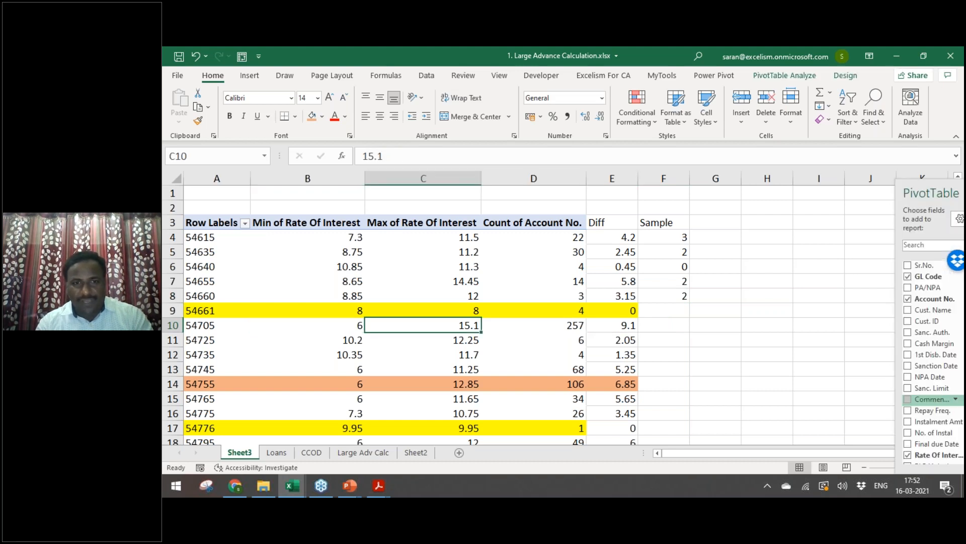
pyautogui.press('Left')
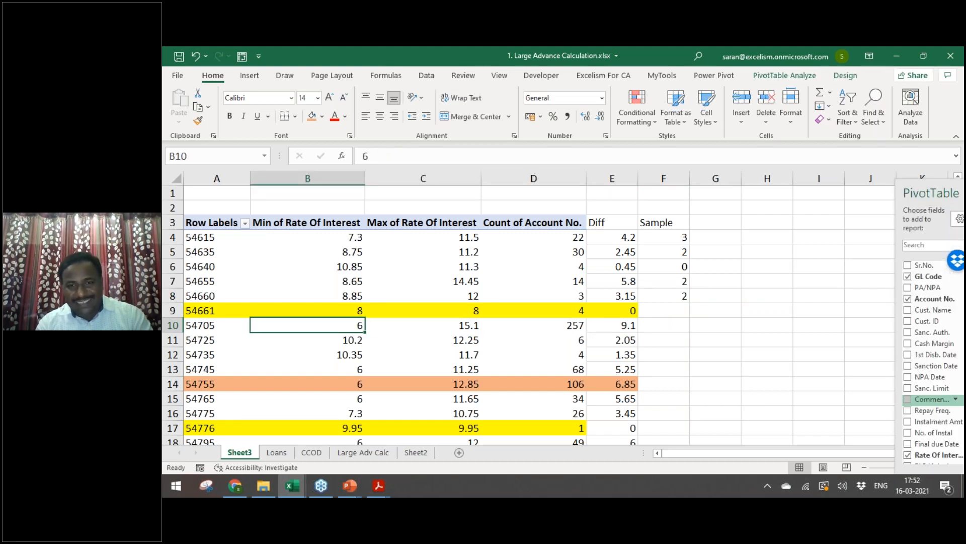
pyautogui.press('Right')
pyautogui.press('Right')
pyautogui.press('Right')
pyautogui.press('Left')
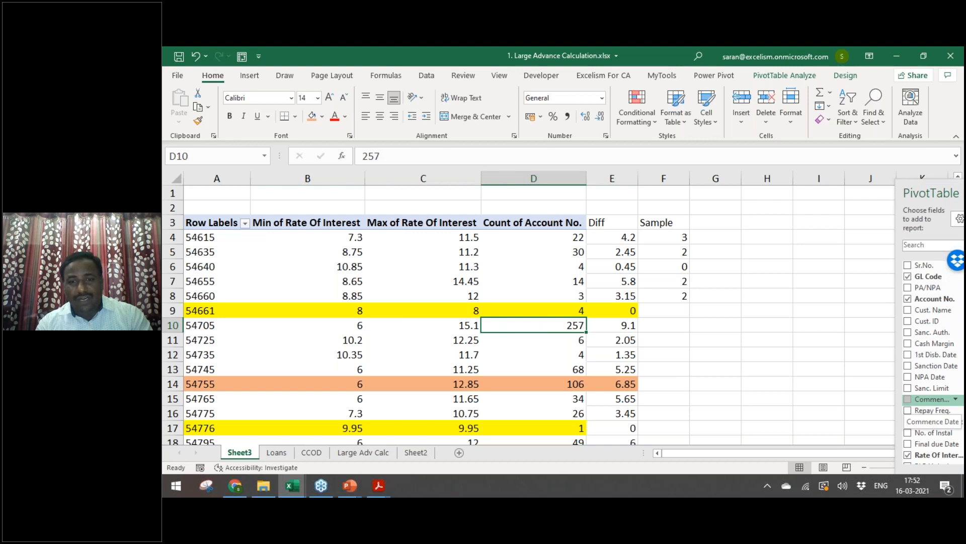
pyautogui.press('Right')
pyautogui.press('Right')
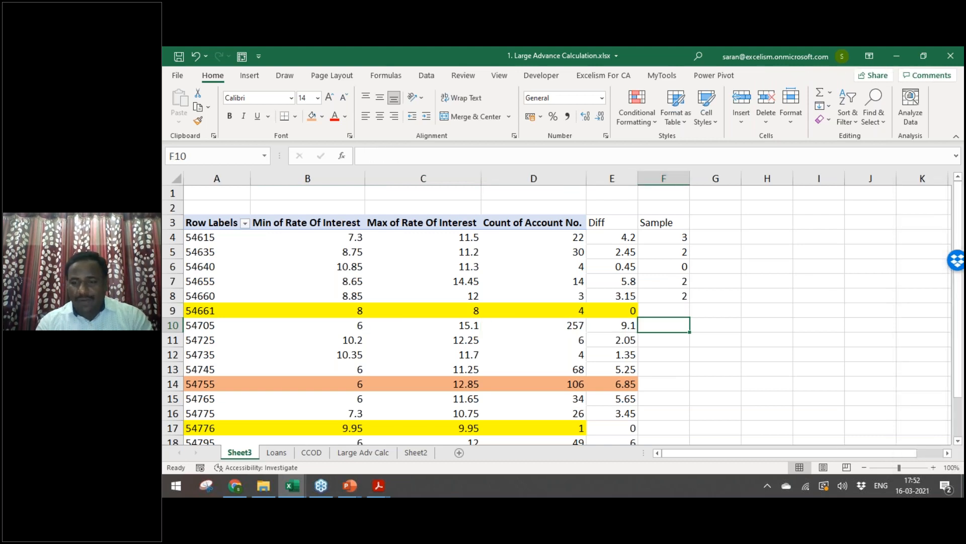
pyautogui.press('Left')
pyautogui.press('Left')
pyautogui.press('Left')
pyautogui.press('Left')
pyautogui.press('Left')
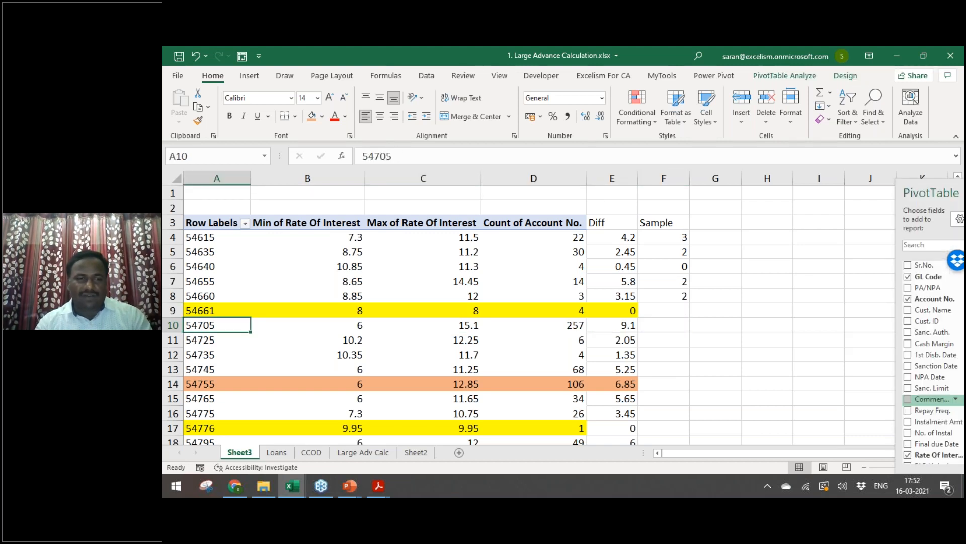
pyautogui.press('Right')
pyautogui.press('Right')
pyautogui.press('Right')
pyautogui.press('Right')
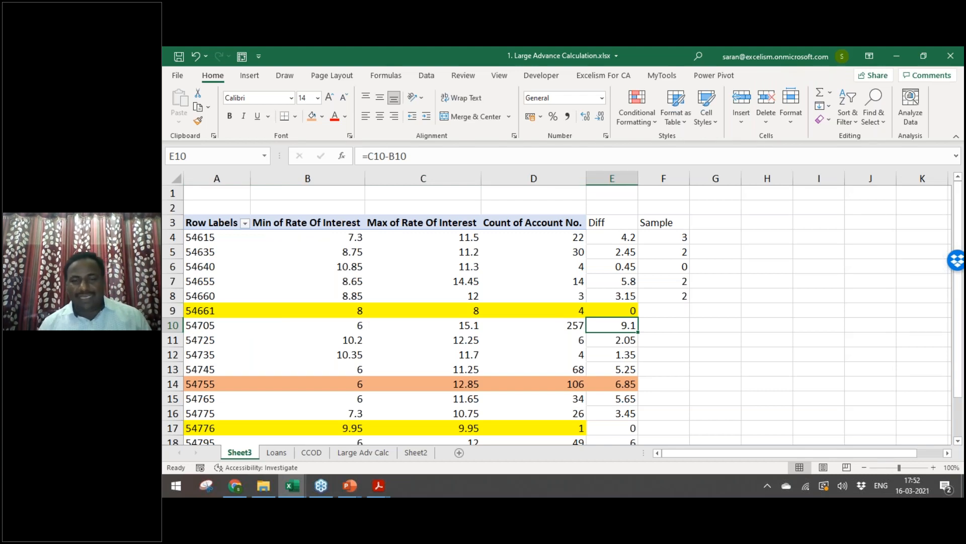
pyautogui.press('Right')
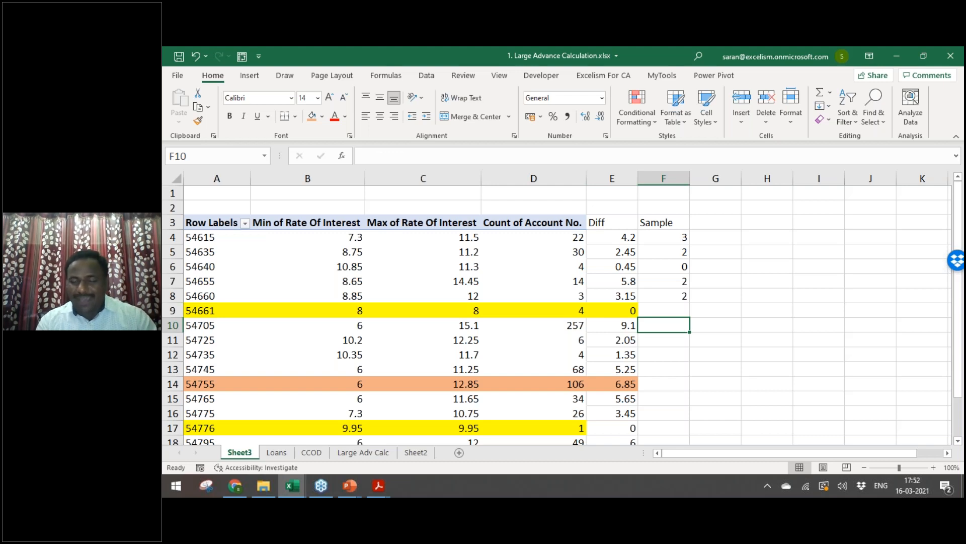
pyautogui.press('F2')
pyautogui.write('6')
pyautogui.press('Return')
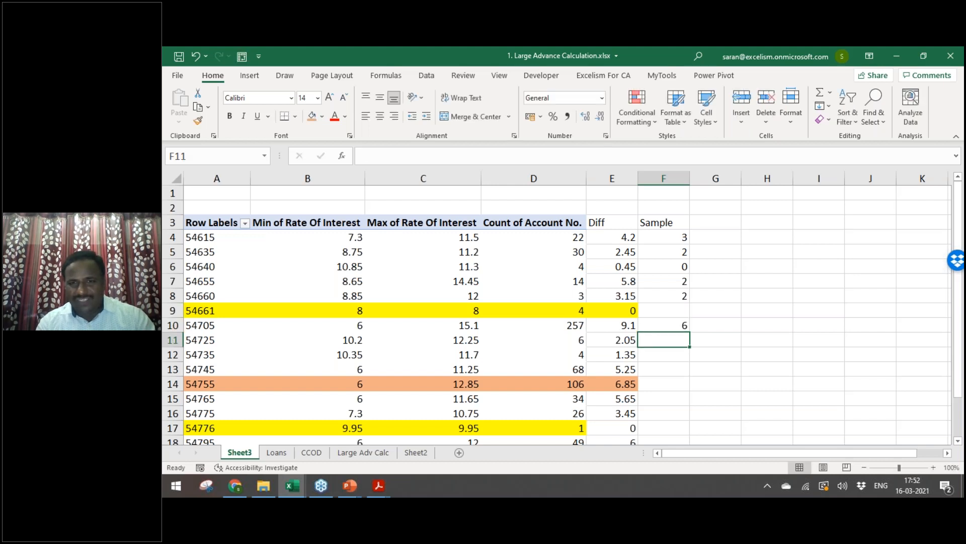
# Step: Enter Sample values 1 for 54725, 1 for 54735 and 5 for 54755
pyautogui.write('1')
pyautogui.press('Return')
pyautogui.write('1')
pyautogui.press('Return')
pyautogui.write('1')
pyautogui.press('Return')
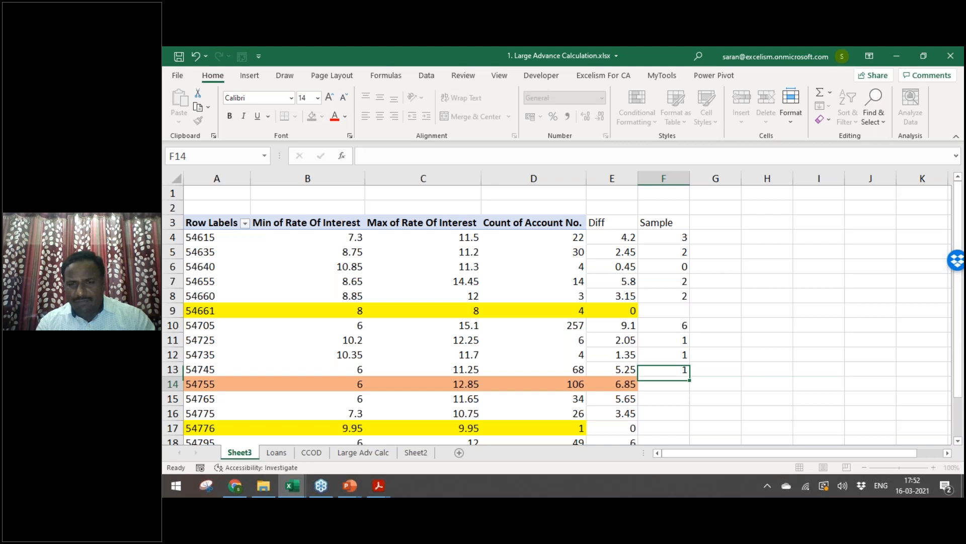
pyautogui.press('Up')
pyautogui.press('Up')
pyautogui.press('Down')
pyautogui.press('Down')
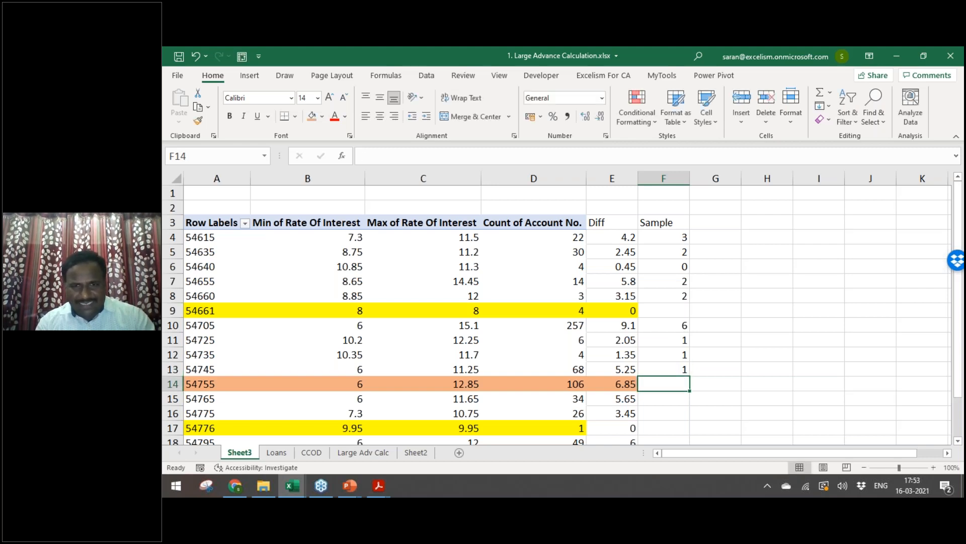
pyautogui.press('F2')
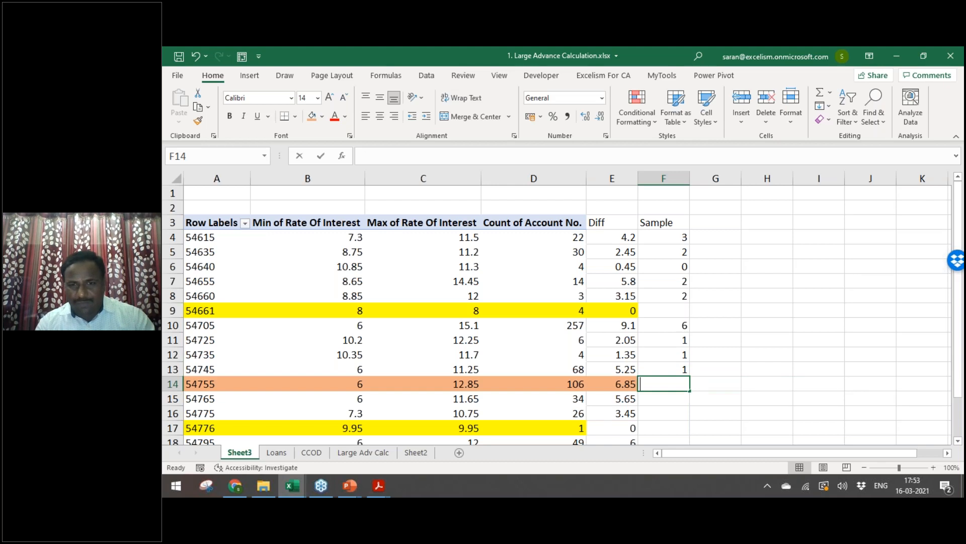
pyautogui.write('5')
pyautogui.press('Return')
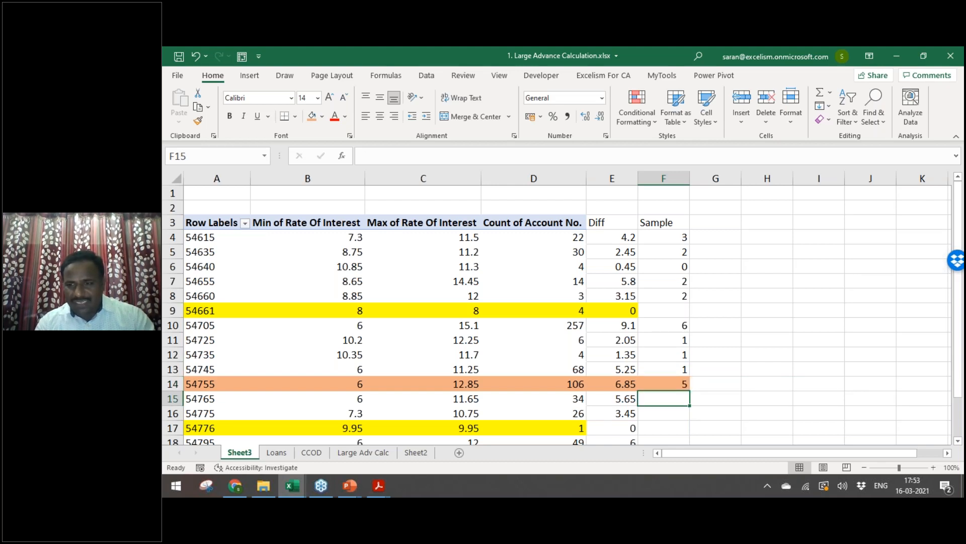
# Step: Enter Sample 1 for GL codes 54765, 54775 and 54795, skipping 54776
pyautogui.write('1')
pyautogui.press('Return')
pyautogui.press('Down')
pyautogui.press('Down')
pyautogui.press('Down')
pyautogui.press('Down')
pyautogui.press('Down')
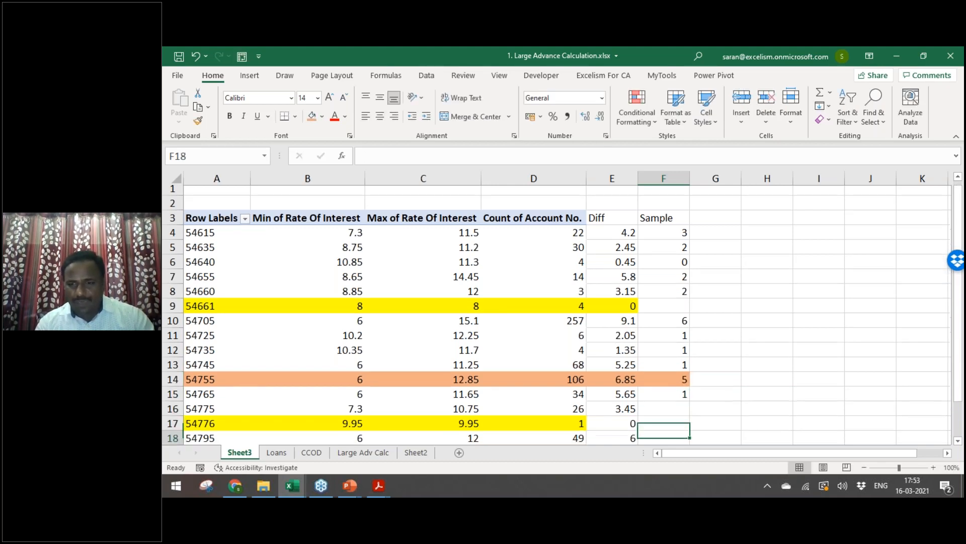
pyautogui.press('Up')
pyautogui.press('Up')
pyautogui.press('Up')
pyautogui.press('Up')
pyautogui.press('Up')
pyautogui.write('1')
pyautogui.press('Return')
pyautogui.press('Down')
pyautogui.press('F2')
pyautogui.write('1')
pyautogui.press('Return')
pyautogui.press('Up')
pyautogui.press('Up')
pyautogui.press('Up')
pyautogui.press('Up')
pyautogui.press('Up')
pyautogui.press('Up')
pyautogui.press('Up')
pyautogui.press('Up')
pyautogui.press('Up')
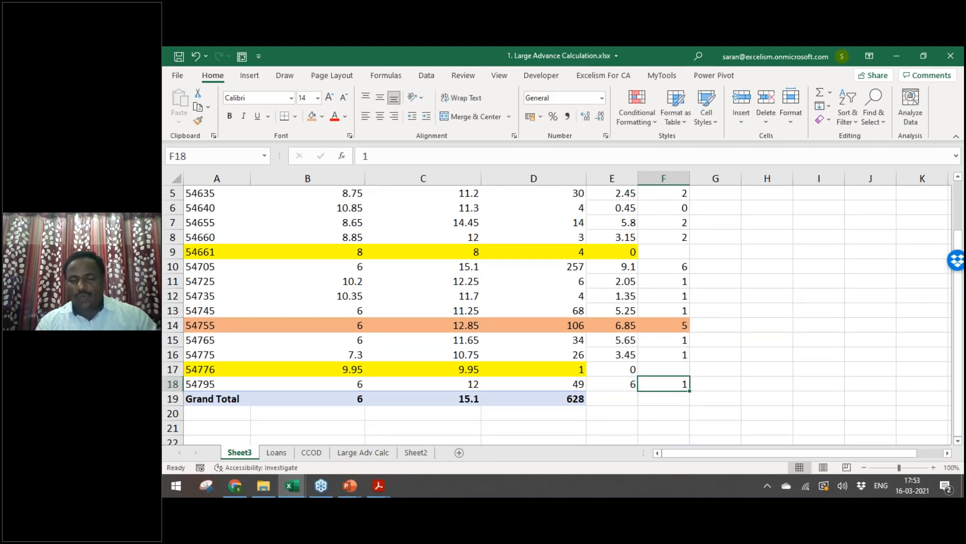
pyautogui.press('Up')
pyautogui.press('Up')
pyautogui.press('Up')
pyautogui.press('Up')
pyautogui.press('Up')
pyautogui.press('Up')
pyautogui.press('Up')
# Step: Begin a =SUM formula for the Sample column on the Grand Total row
pyautogui.press('Down')
pyautogui.press('Down')
pyautogui.press('Down')
pyautogui.press('Down')
pyautogui.press('Down')
pyautogui.press('Down')
pyautogui.press('Down')
pyautogui.press('Down')
pyautogui.press('Down')
pyautogui.press('Down')
pyautogui.press('Down')
pyautogui.press('Down')
pyautogui.press('Down')
pyautogui.press('Down')
pyautogui.press('Down')
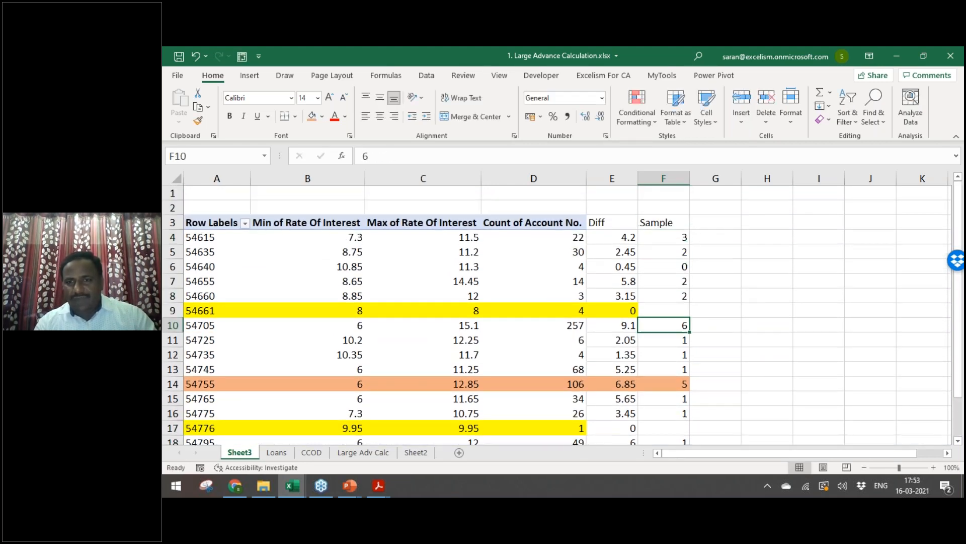
pyautogui.hotkey('ctrl', 'Down')
pyautogui.hotkey('ctrl', 'Up')
pyautogui.press('Down')
pyautogui.press('Down')
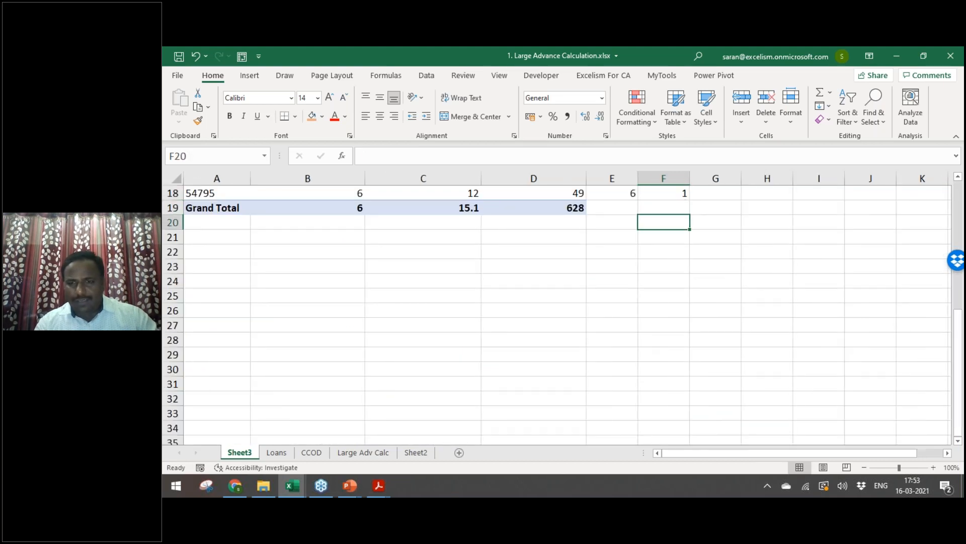
pyautogui.press('Up')
pyautogui.write('=sum')
pyautogui.press('Tab')
pyautogui.press('Up')
# Step: Complete =SUM(F4:F18) in F19 and make the total bold
pyautogui.hotkey('shift', 'Up')
pyautogui.hotkey('shift', 'Up')
pyautogui.hotkey('shift', 'Up')
pyautogui.hotkey('shift', 'Up')
pyautogui.hotkey('shift', 'Up')
pyautogui.hotkey('shift', 'Up')
pyautogui.hotkey('shift', 'Up')
pyautogui.hotkey('shift', 'Up')
pyautogui.hotkey('shift', 'Up')
pyautogui.hotkey('shift', 'Up')
pyautogui.hotkey('shift', 'Up')
pyautogui.hotkey('shift', 'Up')
pyautogui.hotkey('shift', 'Up')
pyautogui.hotkey('shift', 'Up')
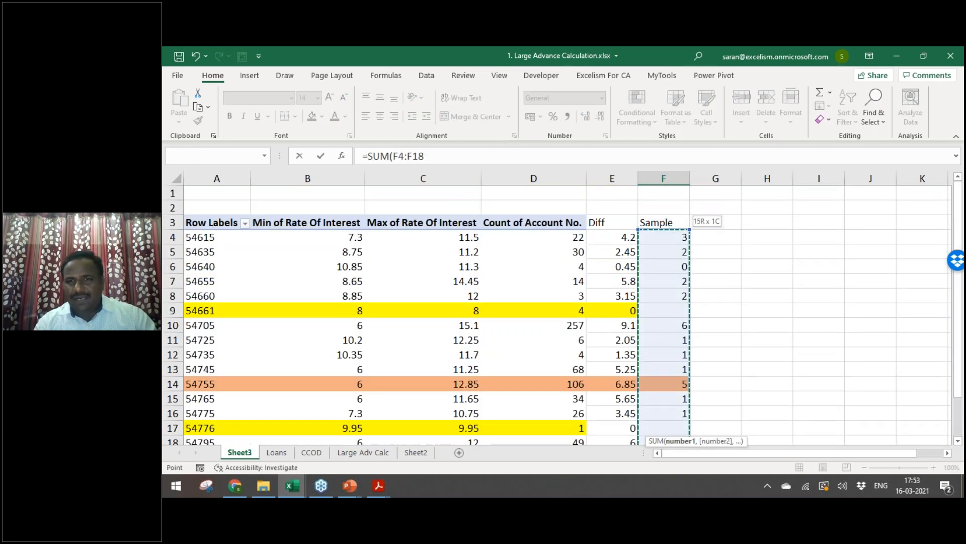
pyautogui.press('Return')
pyautogui.press('Up')
pyautogui.hotkey('ctrl', 'b')
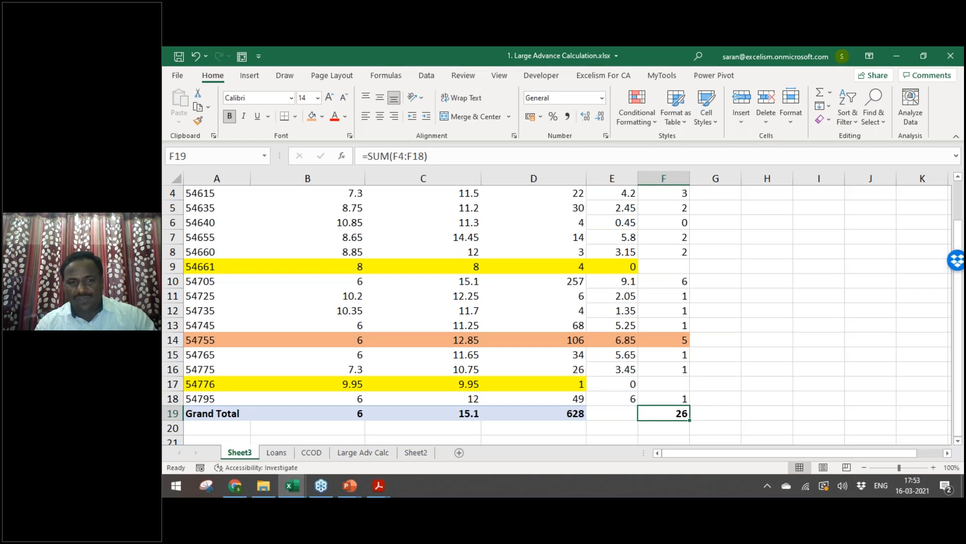
# Step: Glance at the Interest Rate vs Accounts slide, then return to the top of the pivot
pyautogui.hotkey('alt', 'Tab')
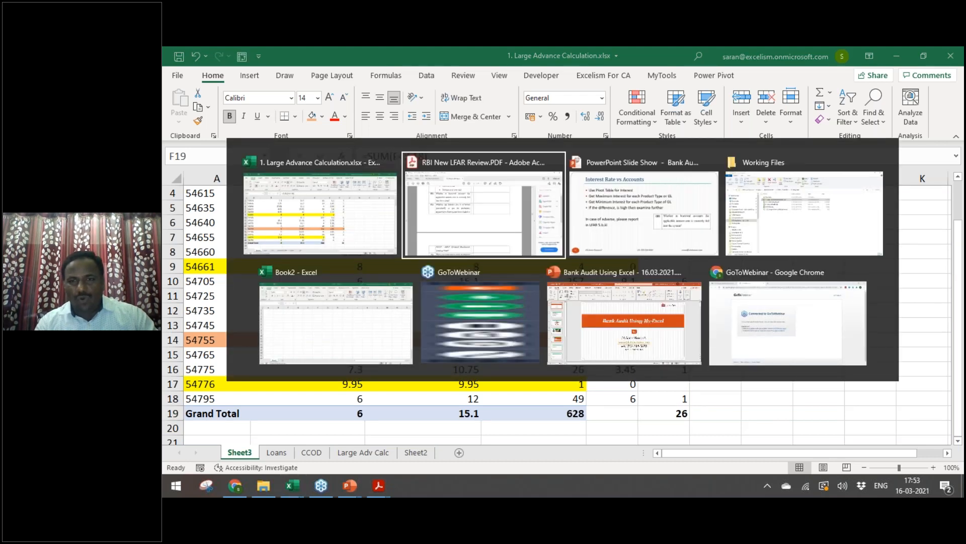
pyautogui.hotkey('alt', 'Tab')
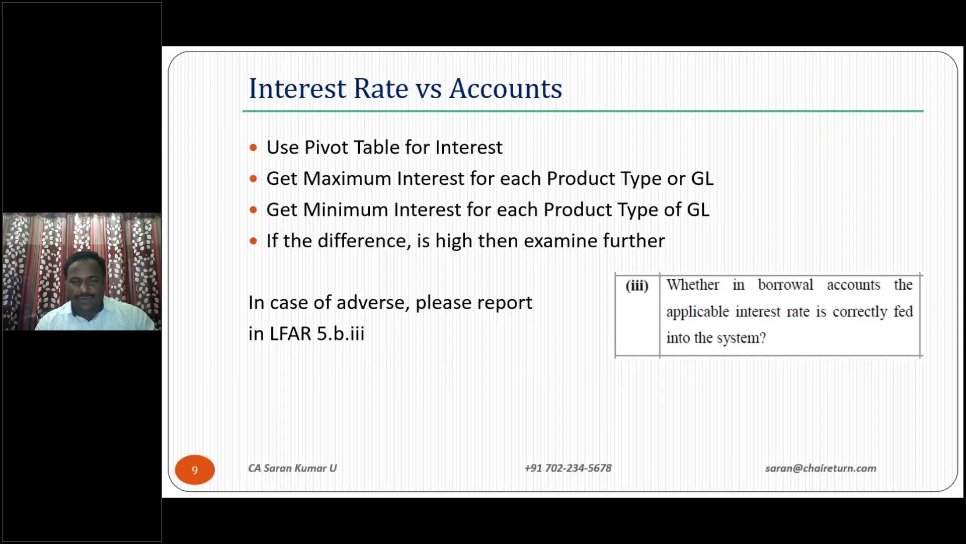
pyautogui.hotkey('alt', 'Tab')
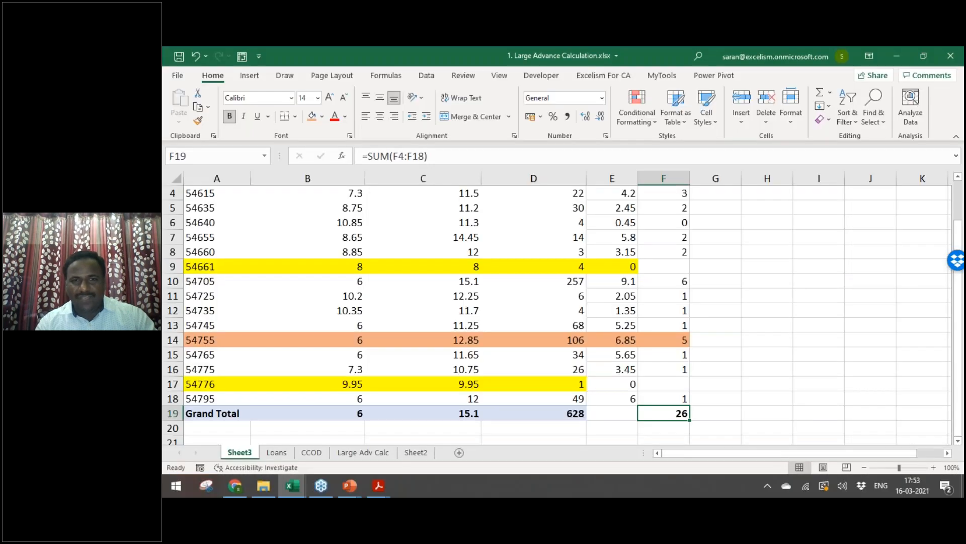
pyautogui.hotkey('ctrl', 'Home')
pyautogui.press('Down')
pyautogui.press('Down')
pyautogui.press('Down')
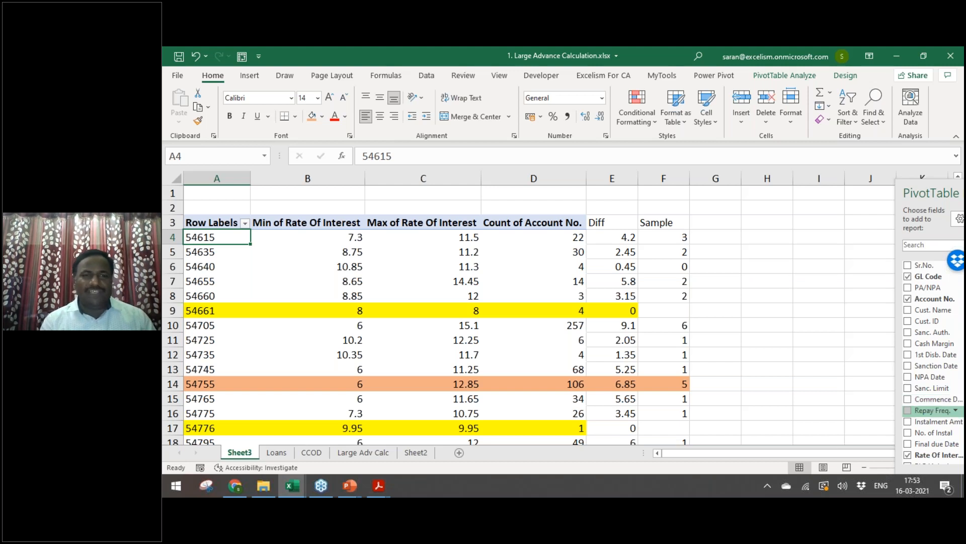
# Step: Make the Diff and Sample headers in E3:F3 bold
pyautogui.click(611, 219)
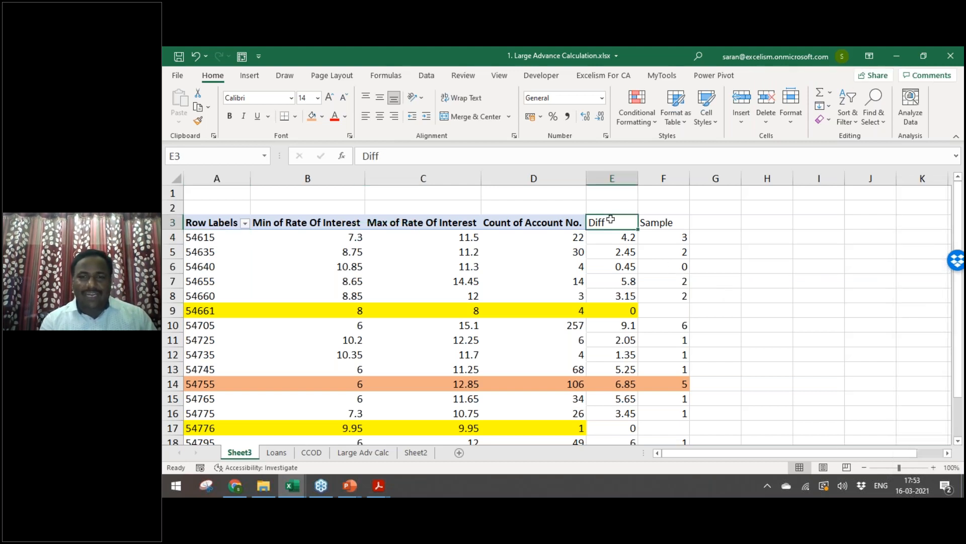
pyautogui.hotkey('shift', 'Right')
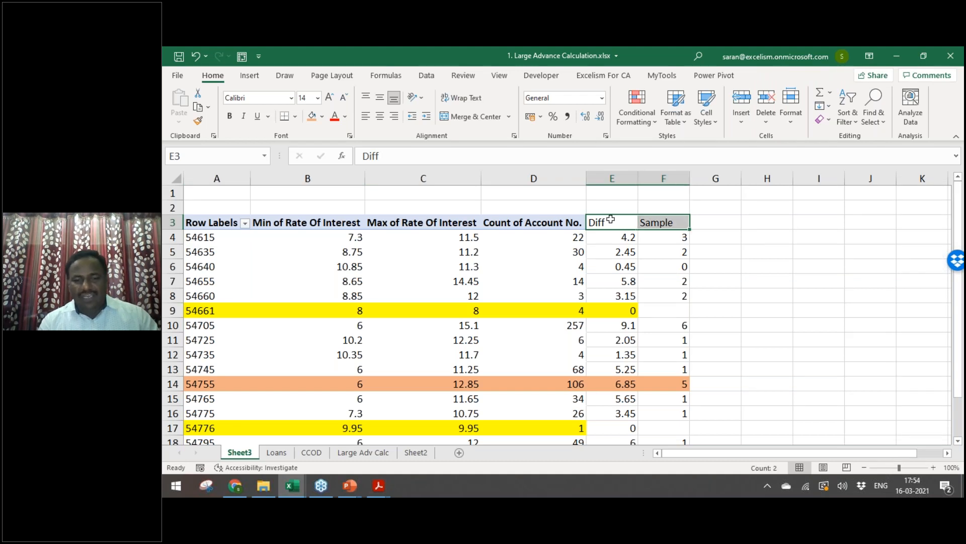
pyautogui.hotkey('ctrl', 'b')
pyautogui.press('Down')
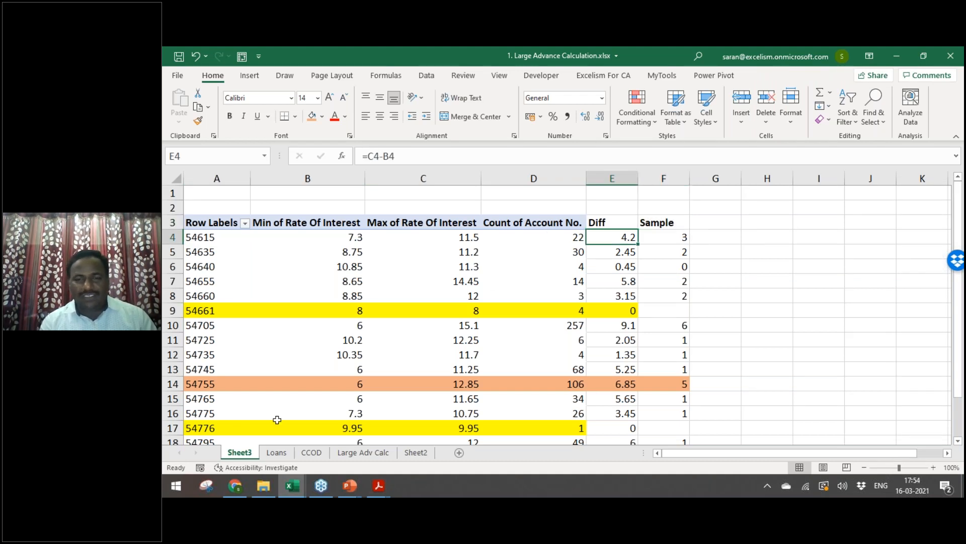
# Step: Check the Loans data sheet, then review the Sheet3 pivot's Sample, GL code and rate cells
pyautogui.click(276, 453)
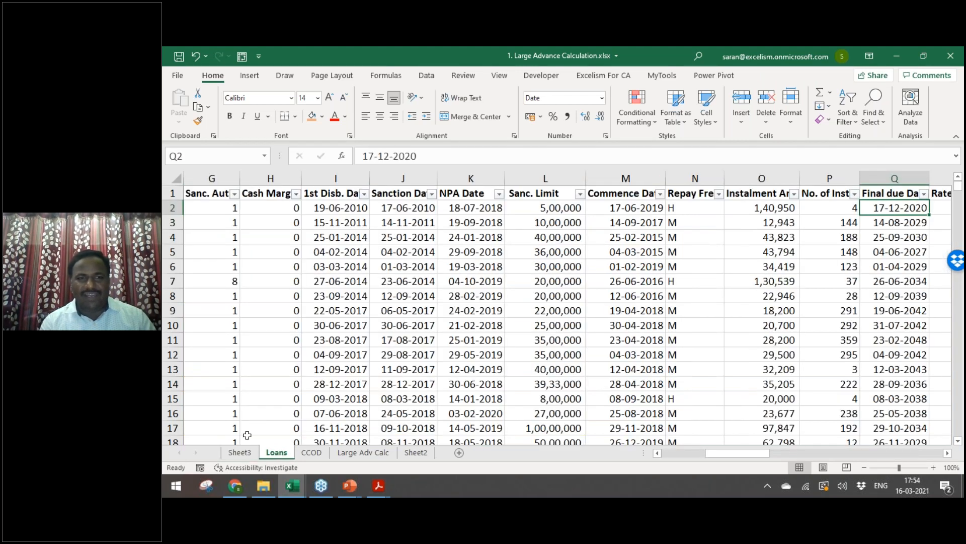
pyautogui.click(239, 452)
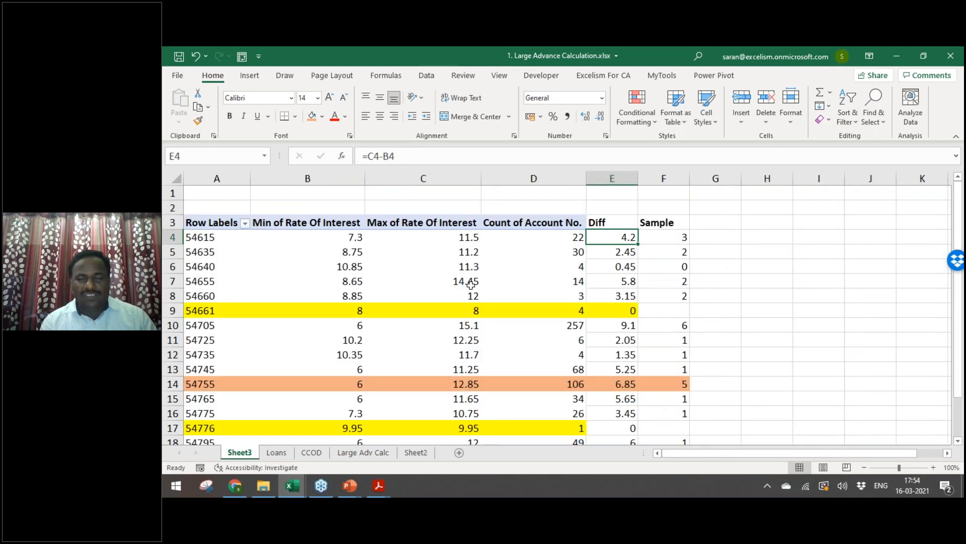
pyautogui.moveTo(470, 284)
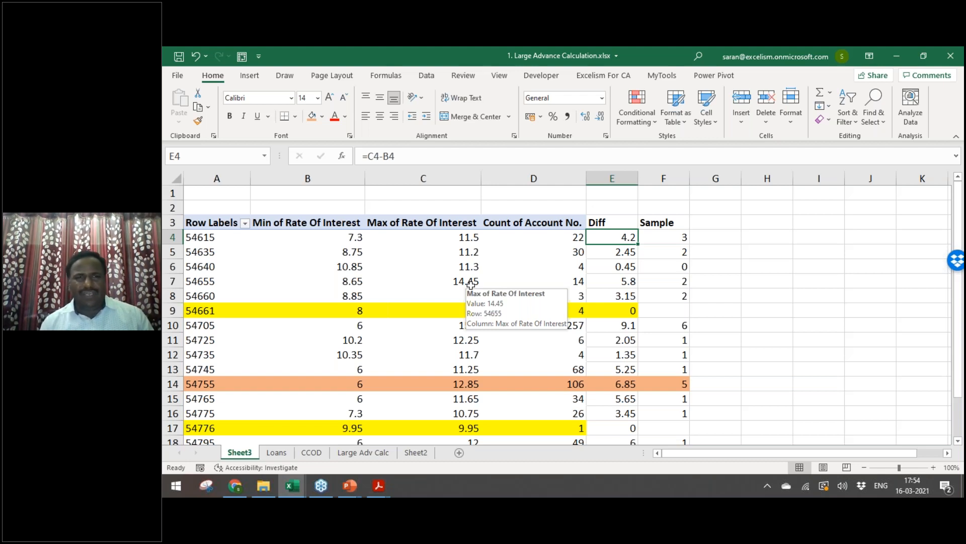
pyautogui.press('Right')
pyautogui.press('Left')
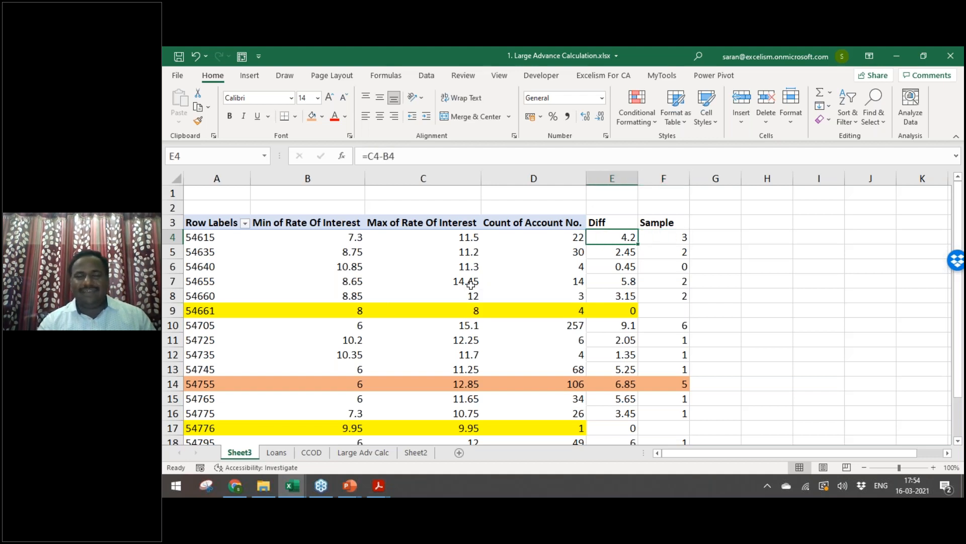
pyautogui.press('Right')
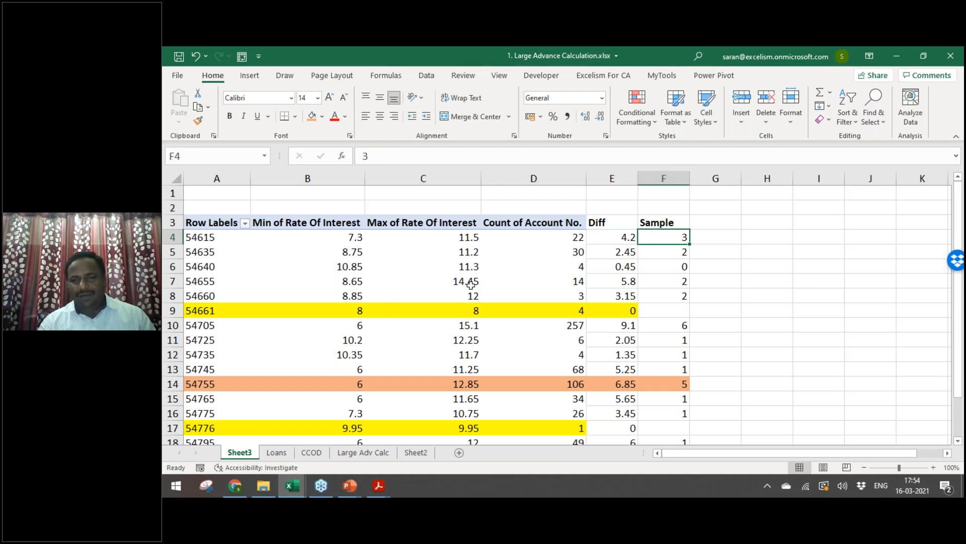
pyautogui.press('Up')
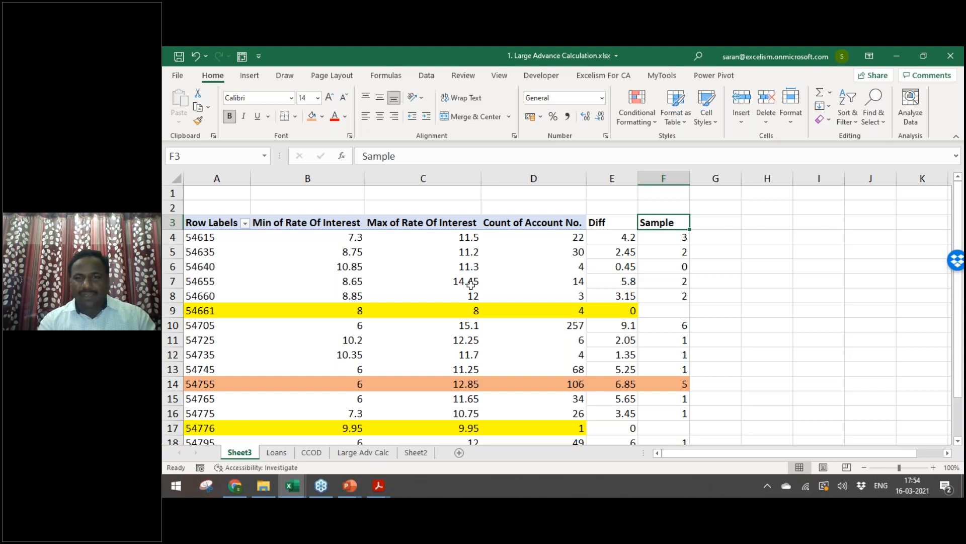
pyautogui.press('Down')
pyautogui.press('Left')
pyautogui.press('Left')
pyautogui.press('Left')
pyautogui.press('Left')
pyautogui.press('Left')
pyautogui.press('Right')
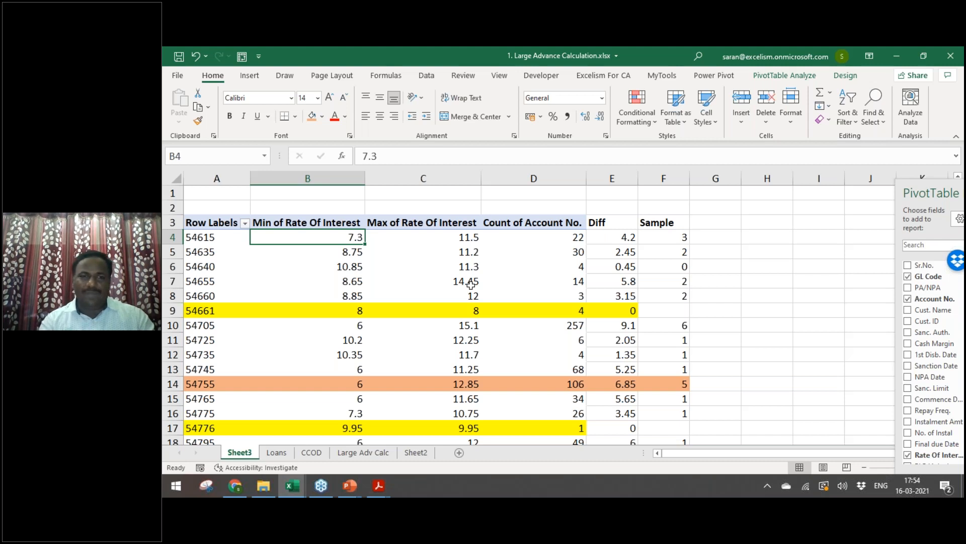
# Step: Bring the RBI LFAR review PDF in Adobe Acrobat Reader to the front
pyautogui.hotkey('alt', 'Tab')
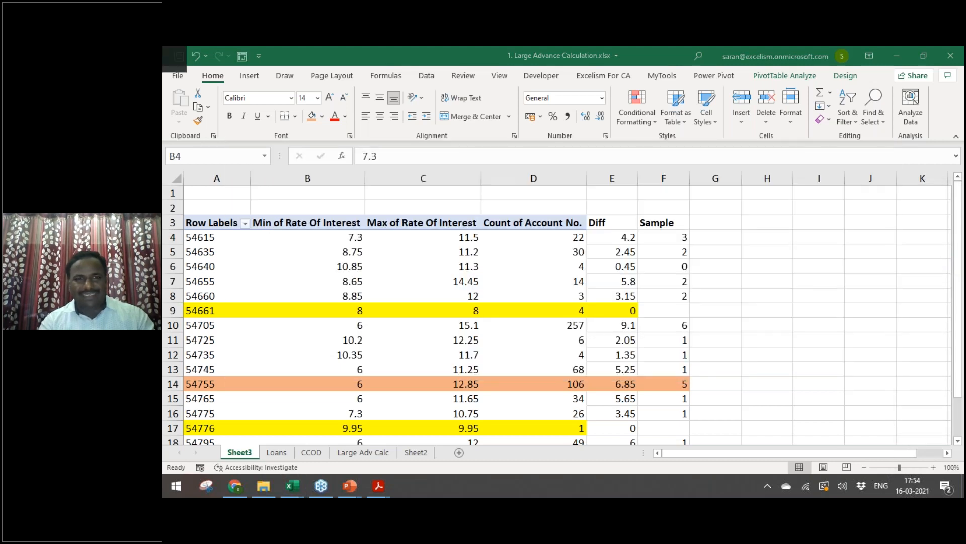
pyautogui.hotkey('alt', 'Tab')
pyautogui.press('Tab')
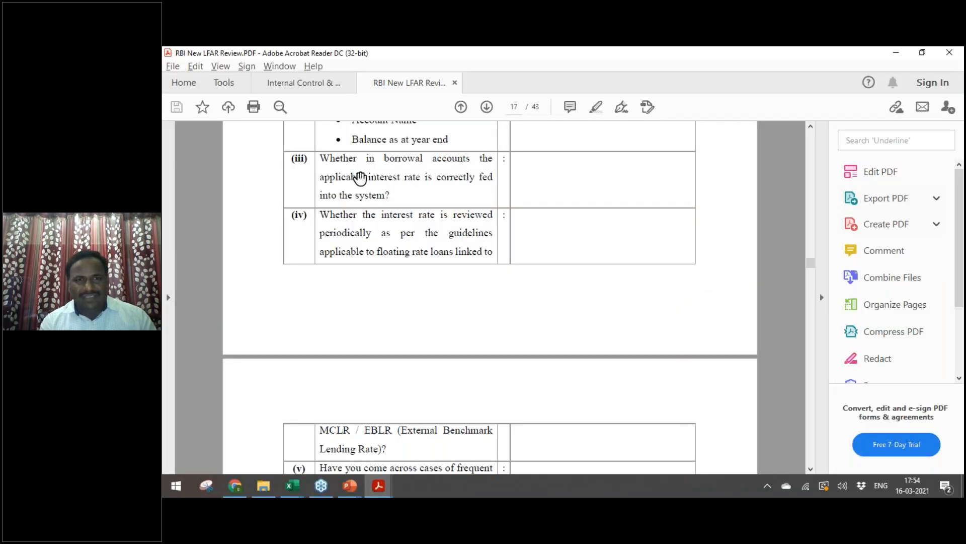
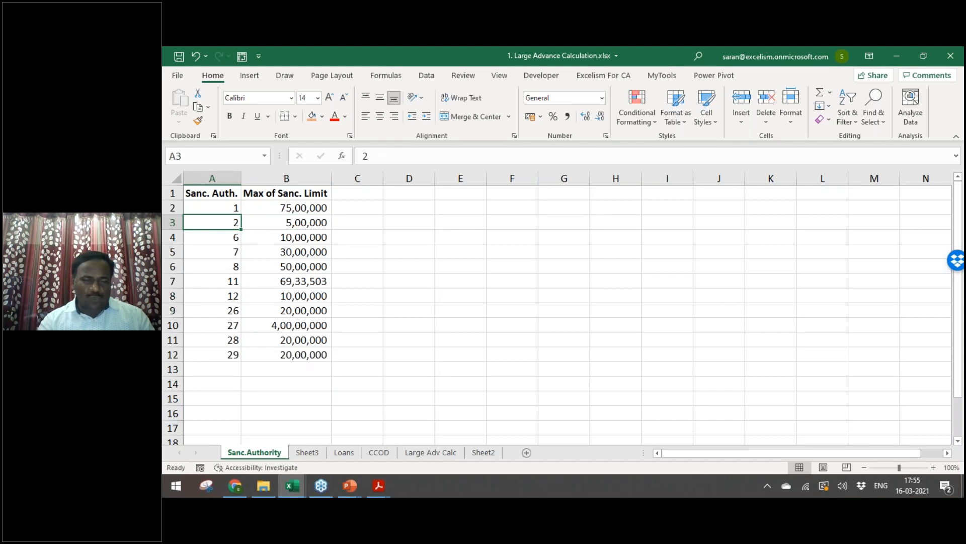
# Step: Check the authority numbers in the table
pyautogui.click(212, 237)
pyautogui.click(287, 237)
pyautogui.click(212, 237)
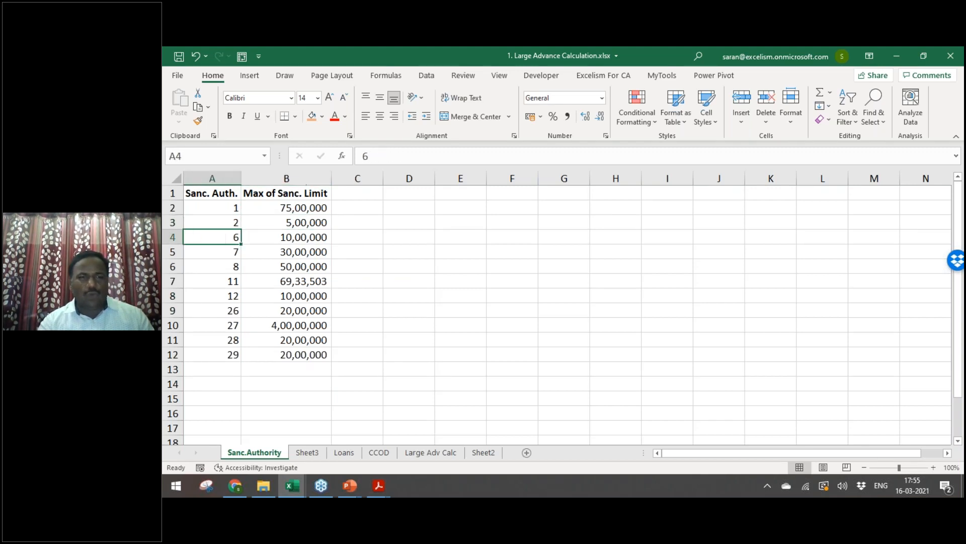
# Step: On the Loans sheet, insert a blank column M just before Commence Date
pyautogui.hotkey('ctrl', 'pagedown')
pyautogui.hotkey('ctrl', 'pagedown')
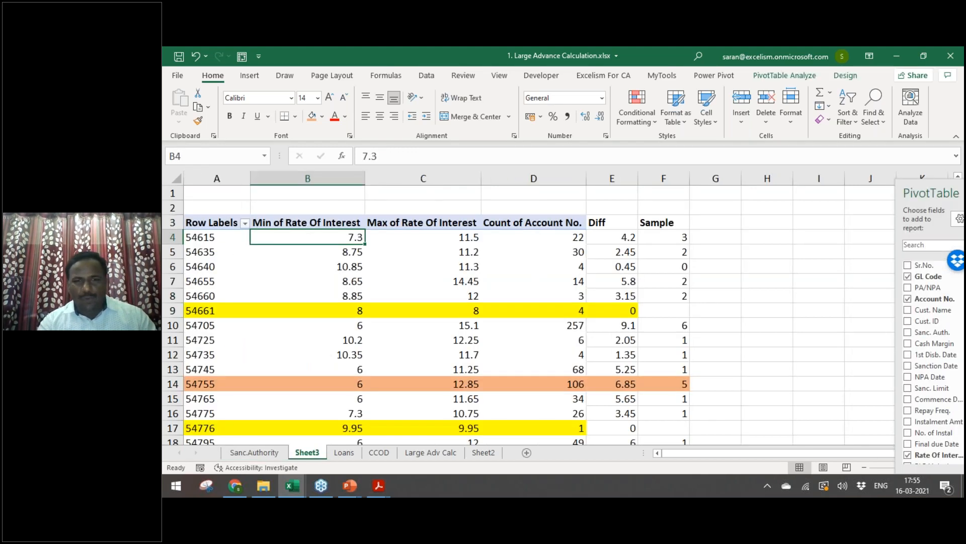
pyautogui.click(747, 193)
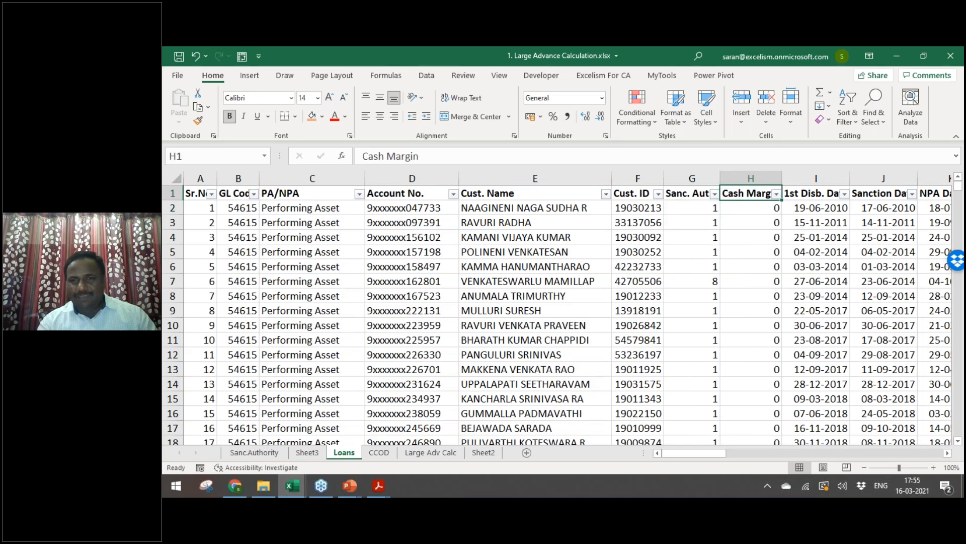
pyautogui.press('Right')
pyautogui.press('Right')
pyautogui.press('Right')
pyautogui.press('Right')
pyautogui.press('Right')
pyautogui.press('Right')
pyautogui.press('Right')
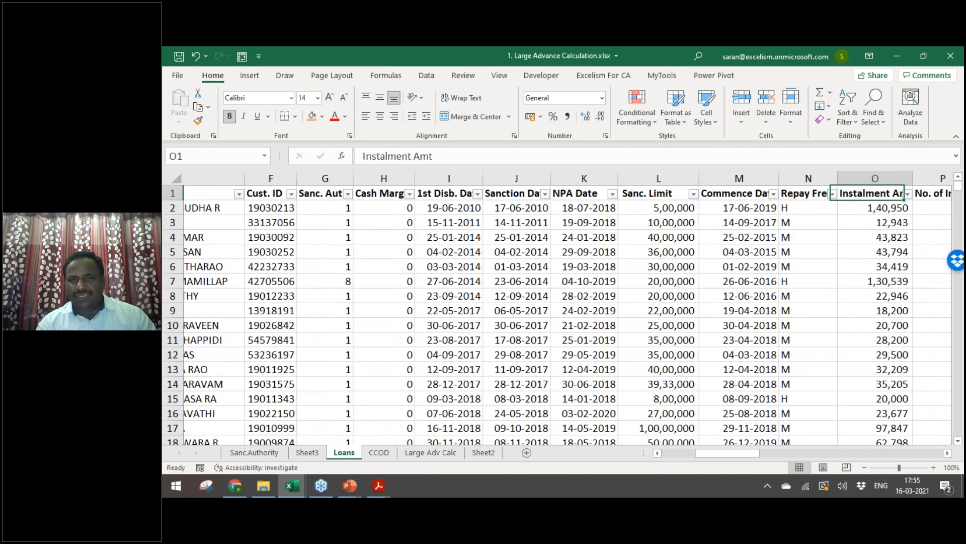
pyautogui.press('Left')
pyautogui.press('Left')
pyautogui.hotkey('ctrl', 'space')
pyautogui.hotkey('ctrl', '+')
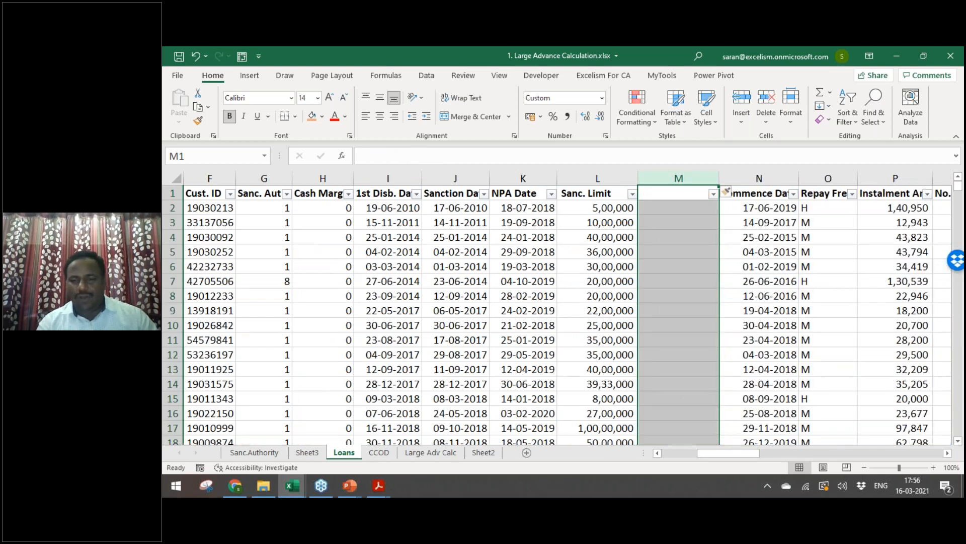
# Step: Head column M 'Sanc.Autho Limit' and start a VLOOKUP formula in M2
pyautogui.click(679, 194)
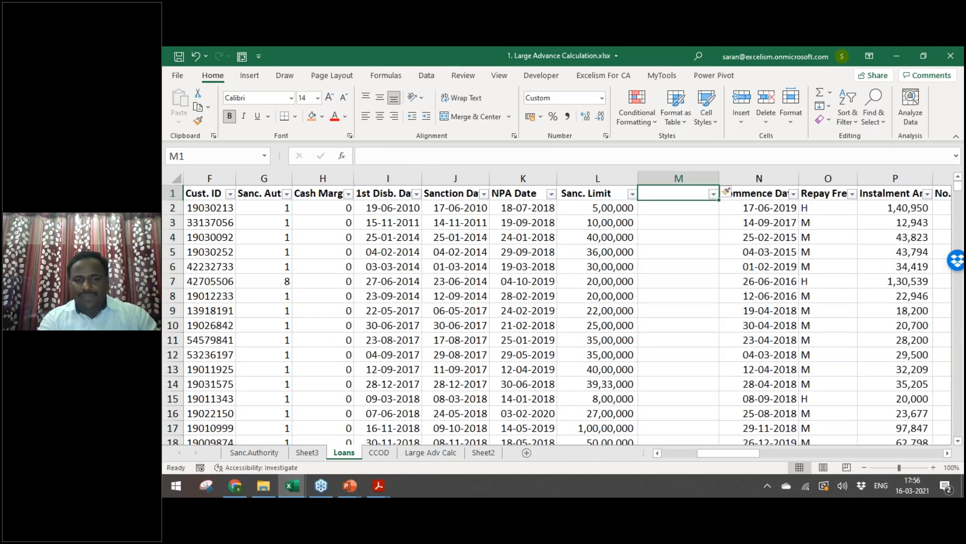
pyautogui.write('Limit for Autho')
pyautogui.press('Escape')
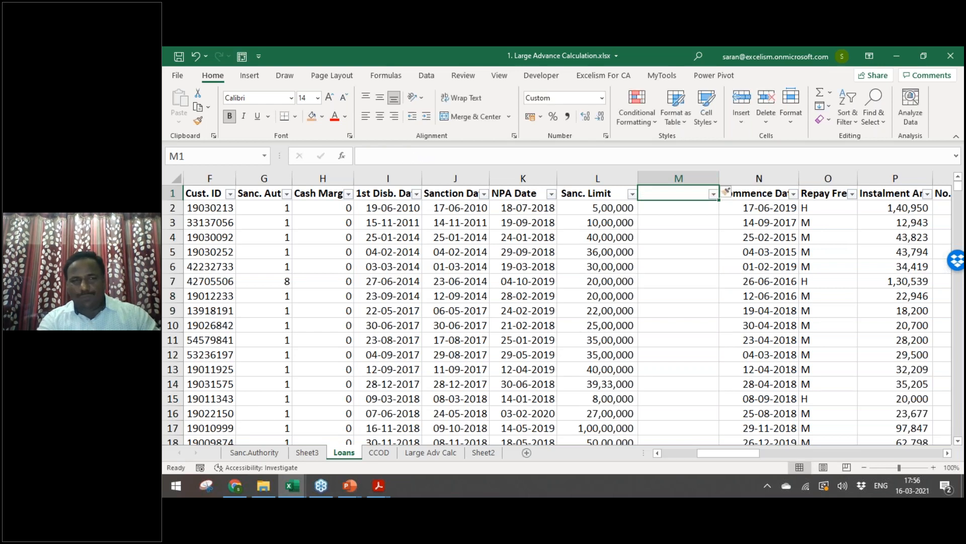
pyautogui.write('Sanc.')
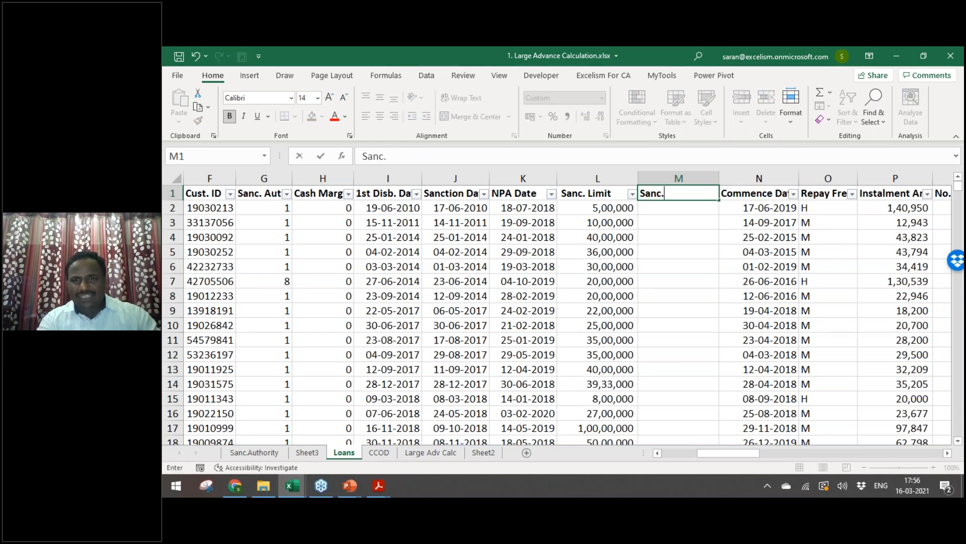
pyautogui.write('Autho Limit')
pyautogui.press('Return')
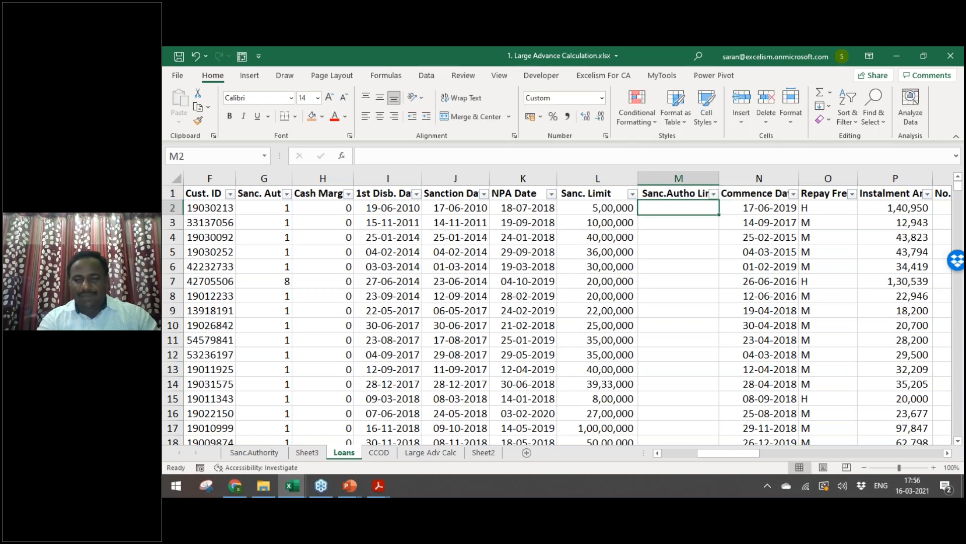
pyautogui.write('=vlo')
pyautogui.press('Tab')
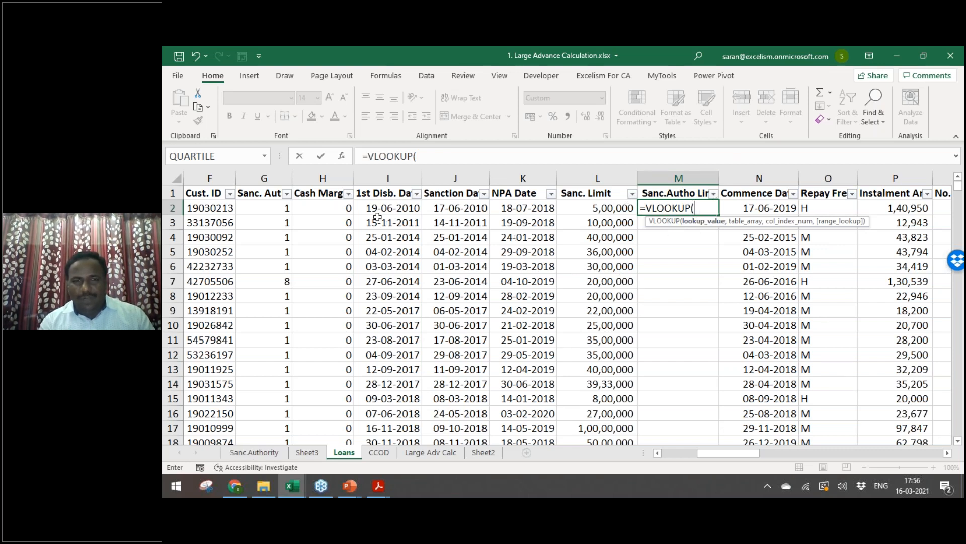
# Step: Enter =VLOOKUP(G2,Sanc.Authority!$A$2:$B$12,2,0) in M2 for an exact-match authority limit
pyautogui.click(270, 207)
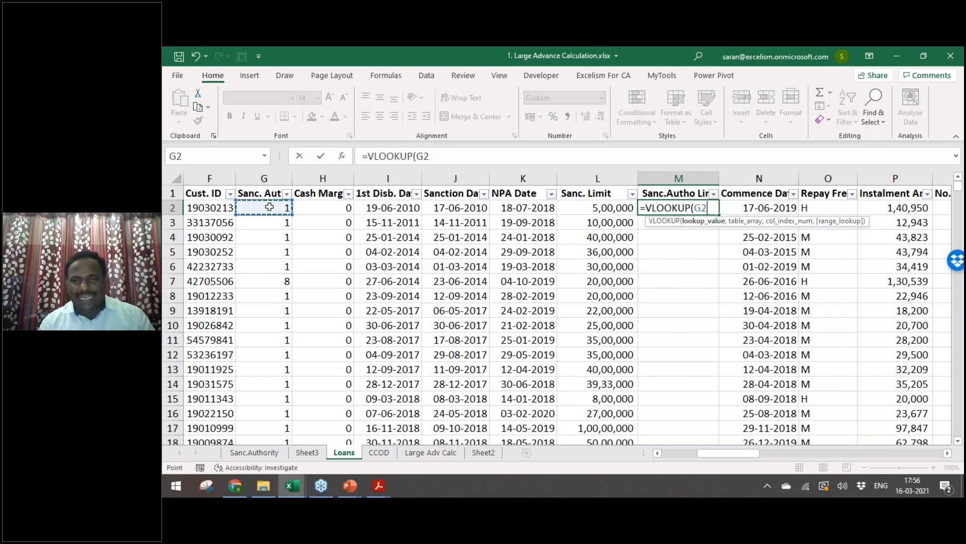
pyautogui.write(',')
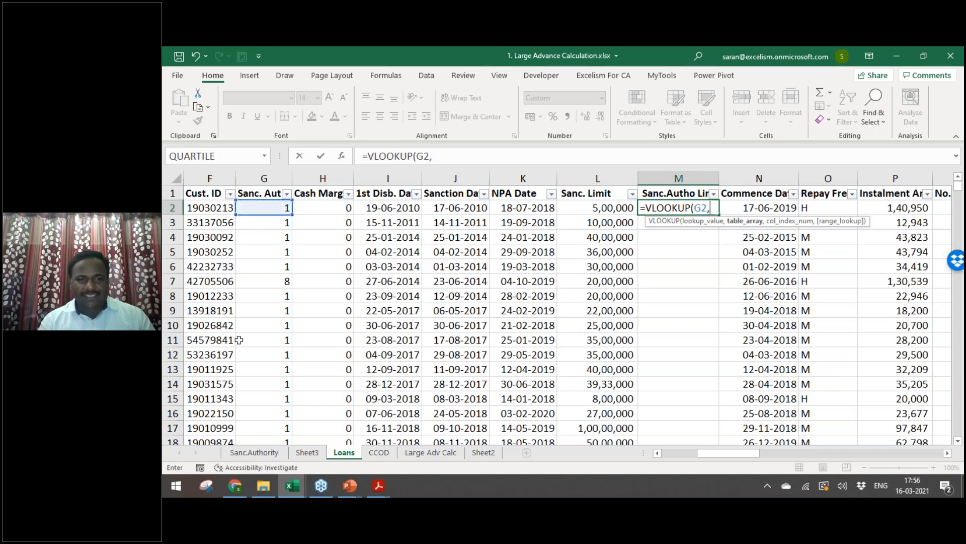
pyautogui.click(255, 452)
pyautogui.moveTo(221, 206); pyautogui.dragTo(300, 357)
pyautogui.click(707, 222)
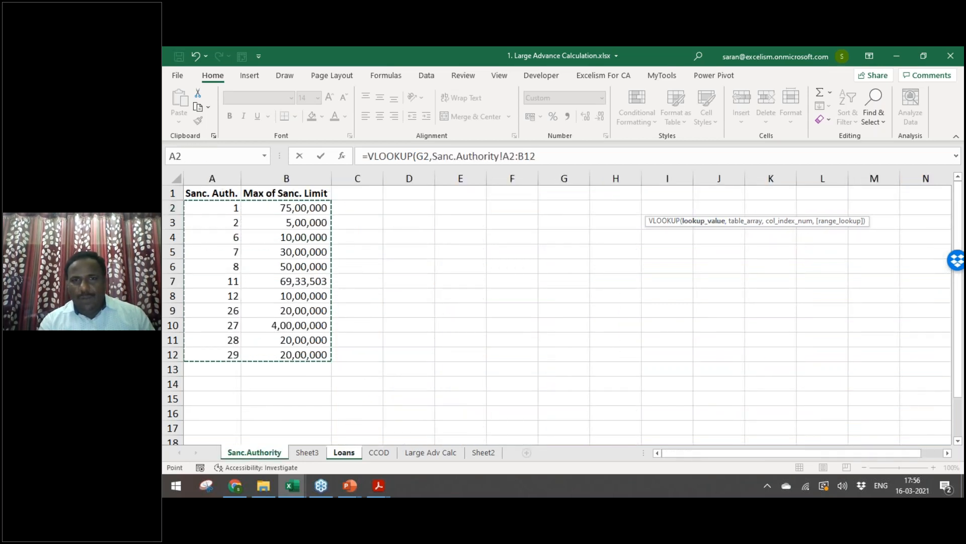
pyautogui.click(745, 221)
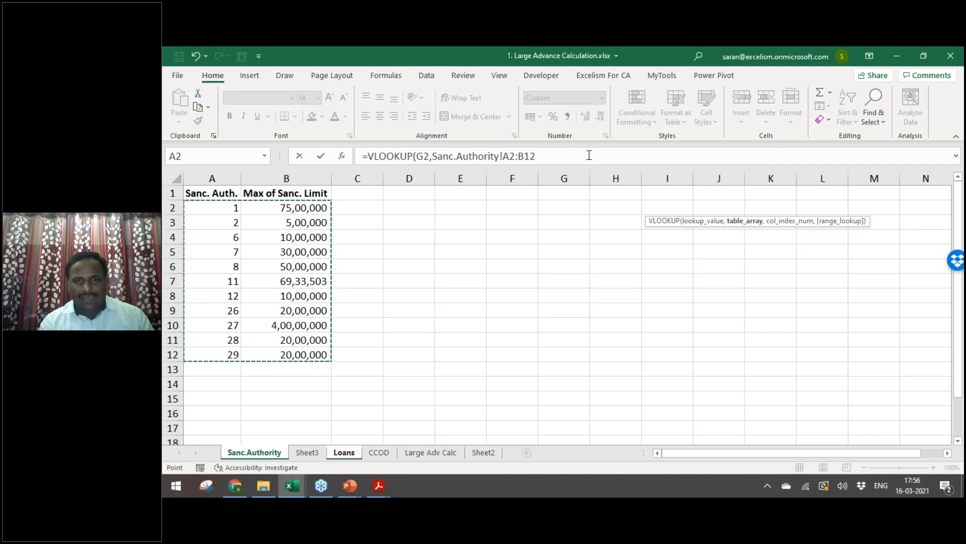
pyautogui.press('F4')
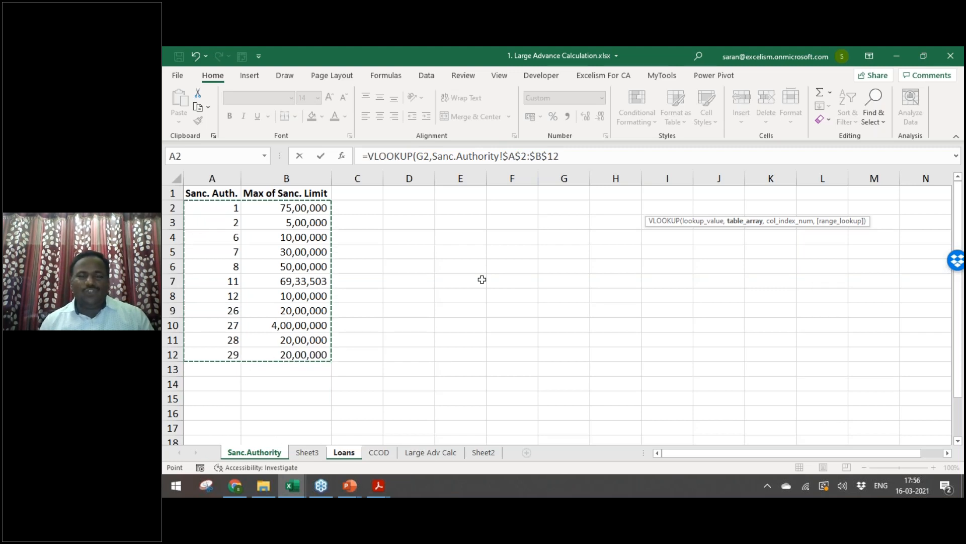
pyautogui.write(',2')
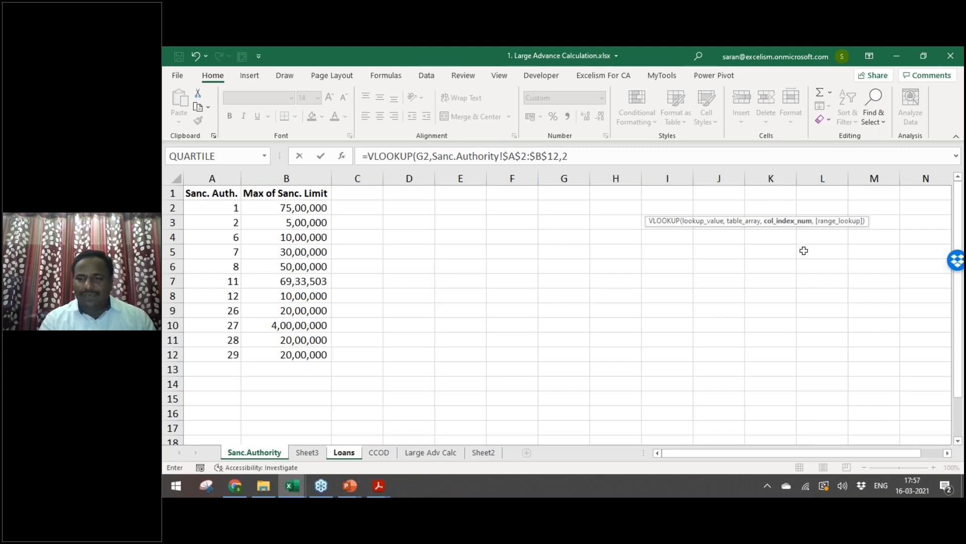
pyautogui.write(',')
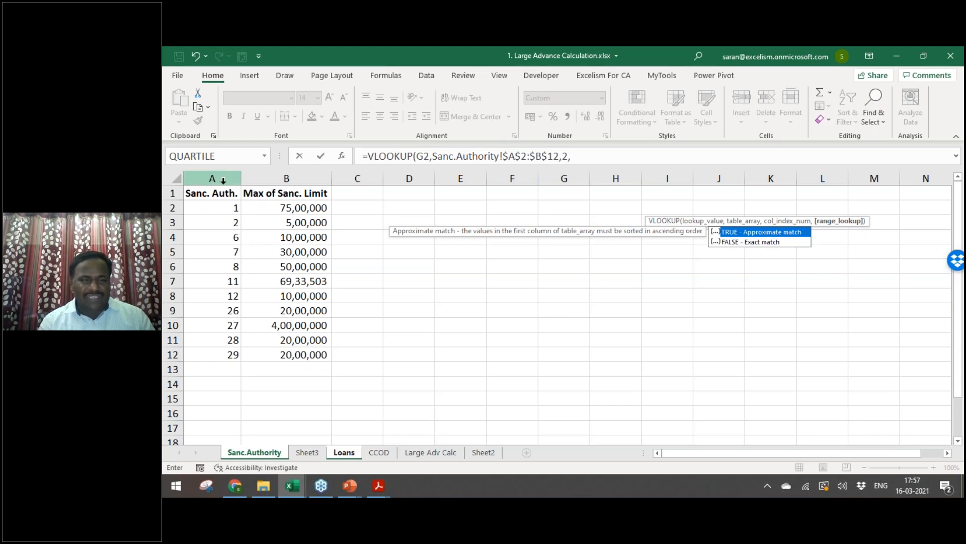
pyautogui.doubleClick(748, 243)
pyautogui.press('BackSpace')
pyautogui.press('BackSpace')
pyautogui.press('BackSpace')
pyautogui.press('BackSpace')
pyautogui.press('BackSpace')
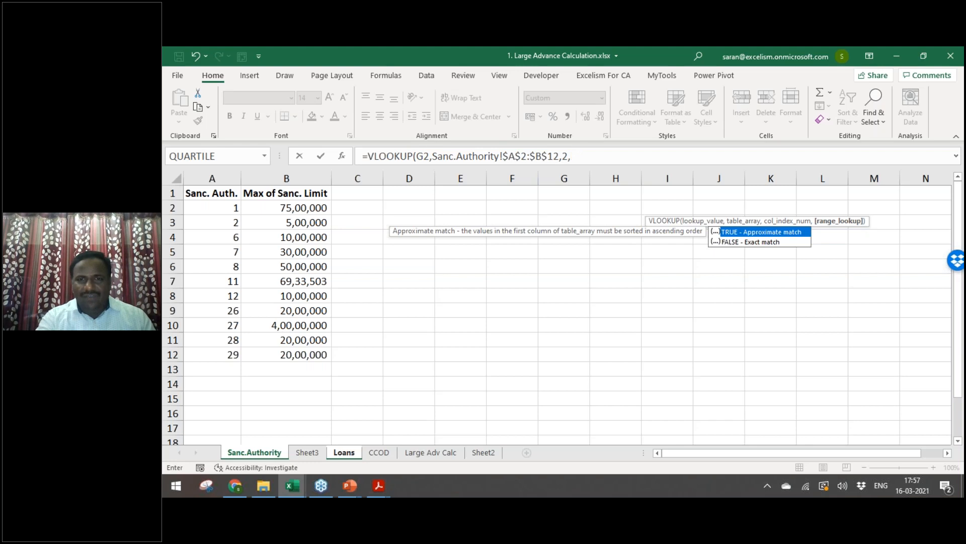
pyautogui.write('0)')
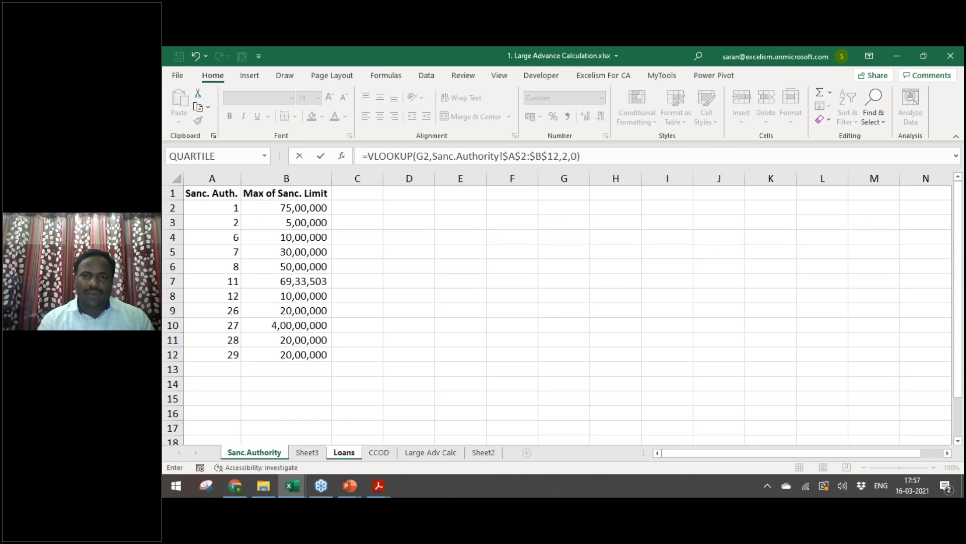
pyautogui.press('Return')
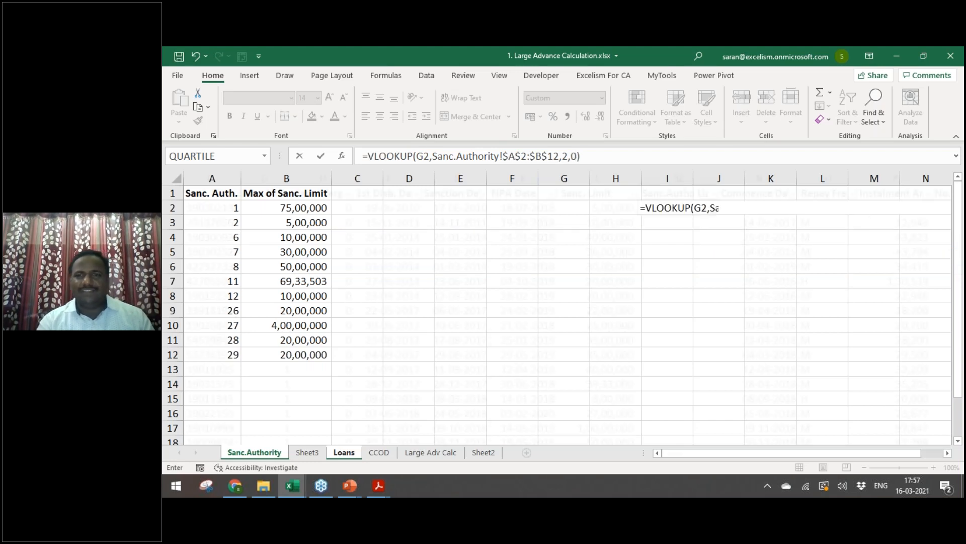
# Step: Review M2's table range argument, then return to the top of the Sanc.Authority table
pyautogui.press('F2')
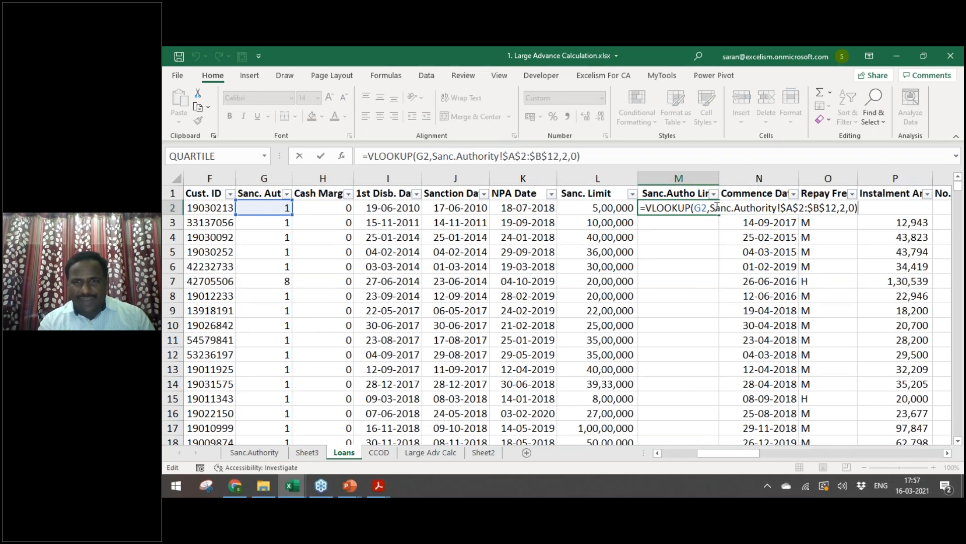
pyautogui.moveTo(710, 207); pyautogui.dragTo(859, 206)
pyautogui.click(841, 208)
pyautogui.press('Return')
pyautogui.hotkey('ctrl', 'pageup')
pyautogui.hotkey('ctrl', 'pageup')
pyautogui.press('Up')
pyautogui.press('Up')
# Step: Name the Sanc.Authority table range A2:B12 'Sanc.Auth.Limit'
pyautogui.hotkey('ctrl', 'shift', 'End')
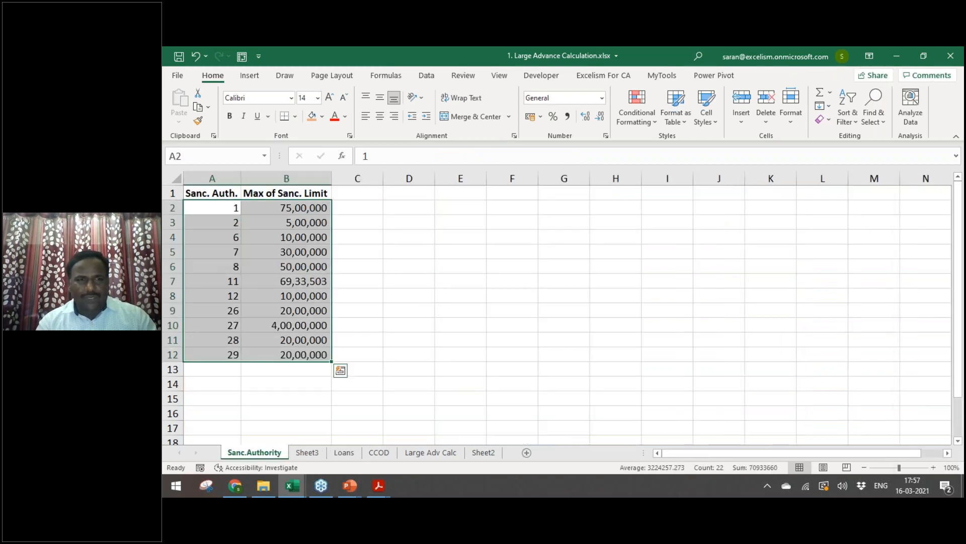
pyautogui.click(232, 157)
pyautogui.write('Sanc.Limit')
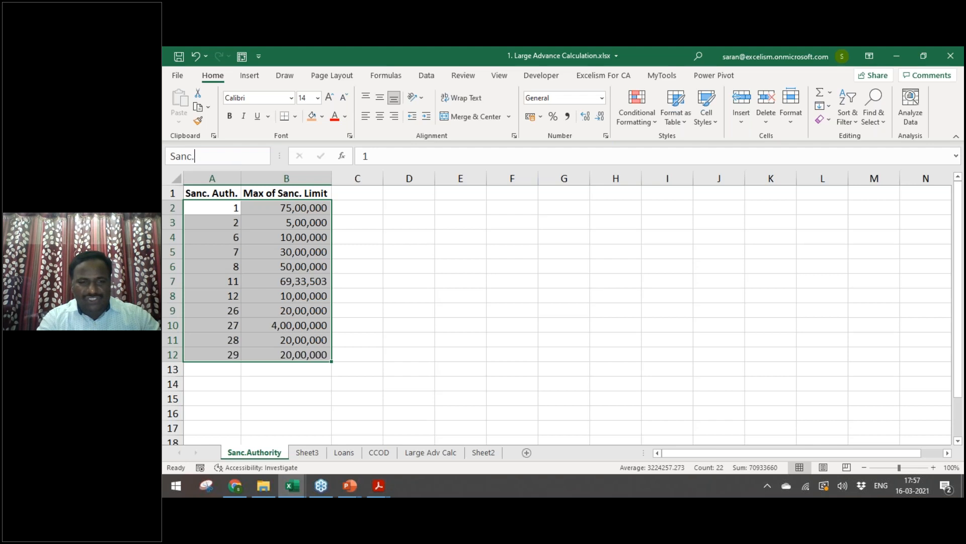
pyautogui.press('BackSpace')
pyautogui.press('BackSpace')
pyautogui.press('BackSpace')
pyautogui.press('BackSpace')
pyautogui.press('BackSpace')
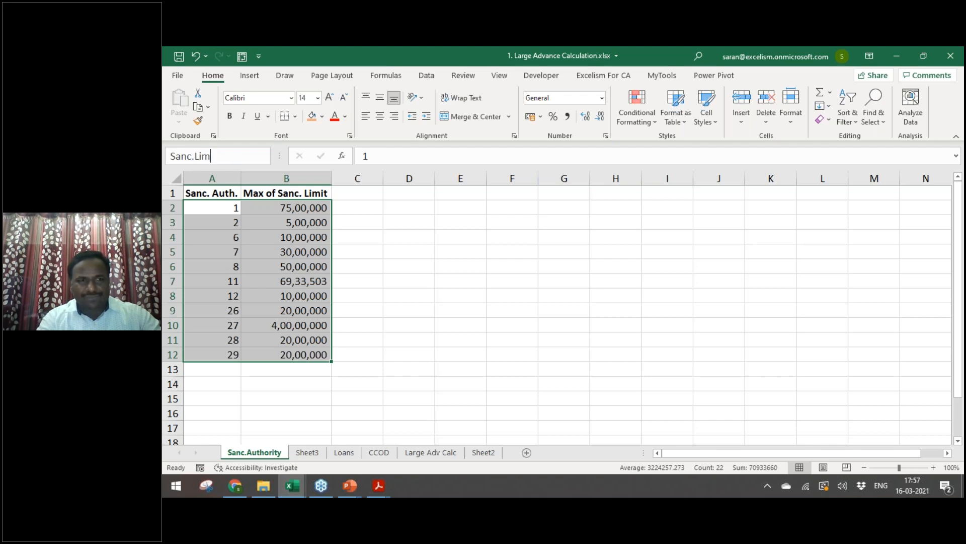
pyautogui.write('Auth.Limit')
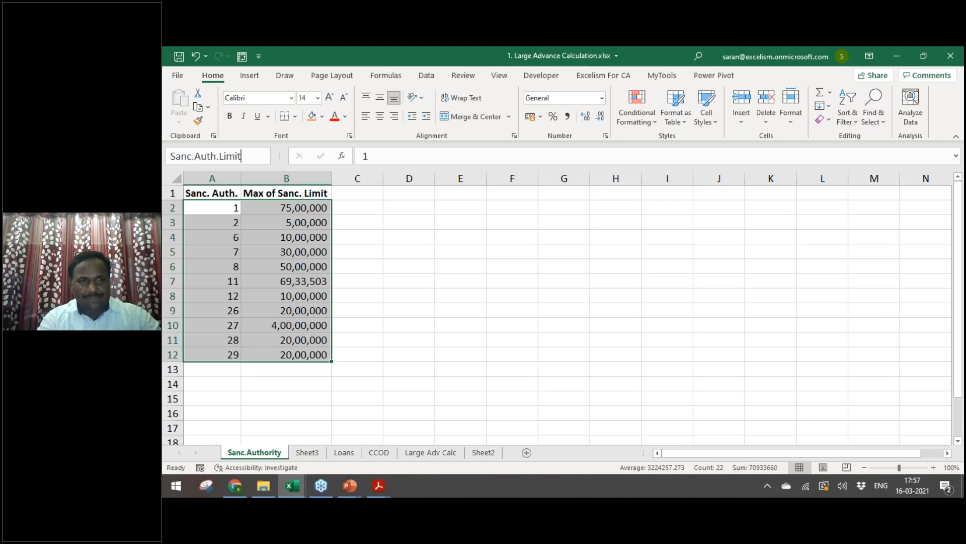
pyautogui.press('Return')
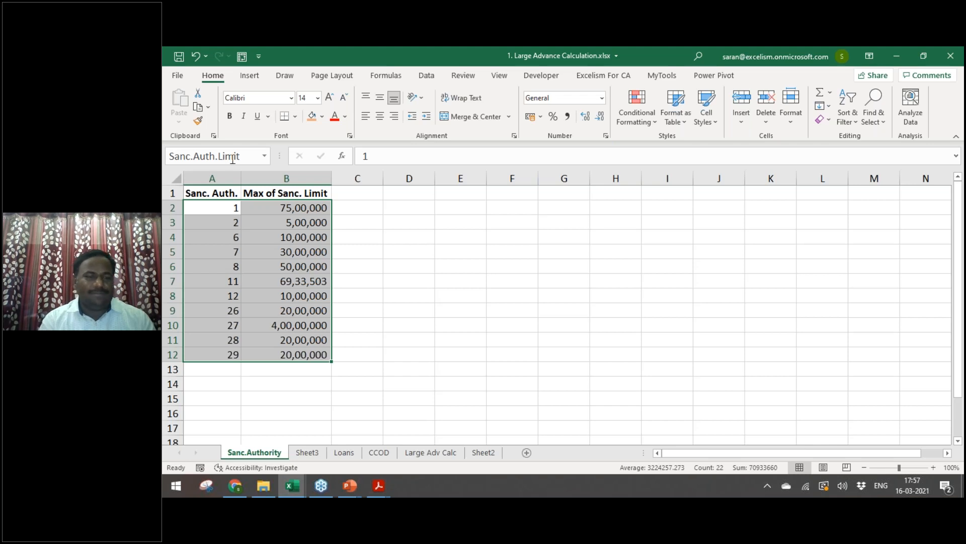
pyautogui.click(352, 281)
pyautogui.click(307, 452)
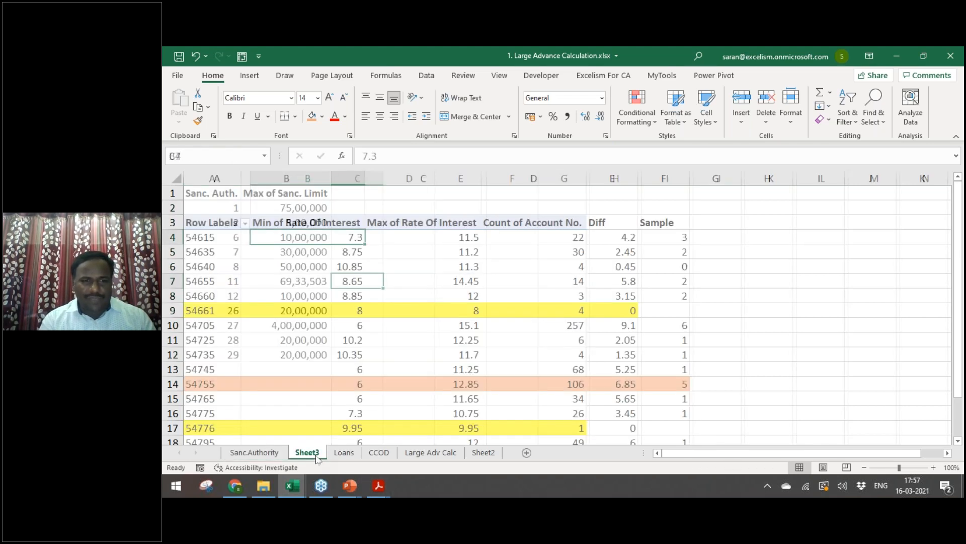
pyautogui.click(343, 452)
# Step: Switch M2's lookup table to Sanc.Auth.Limit and copy the formula down to the last loan row
pyautogui.doubleClick(696, 208)
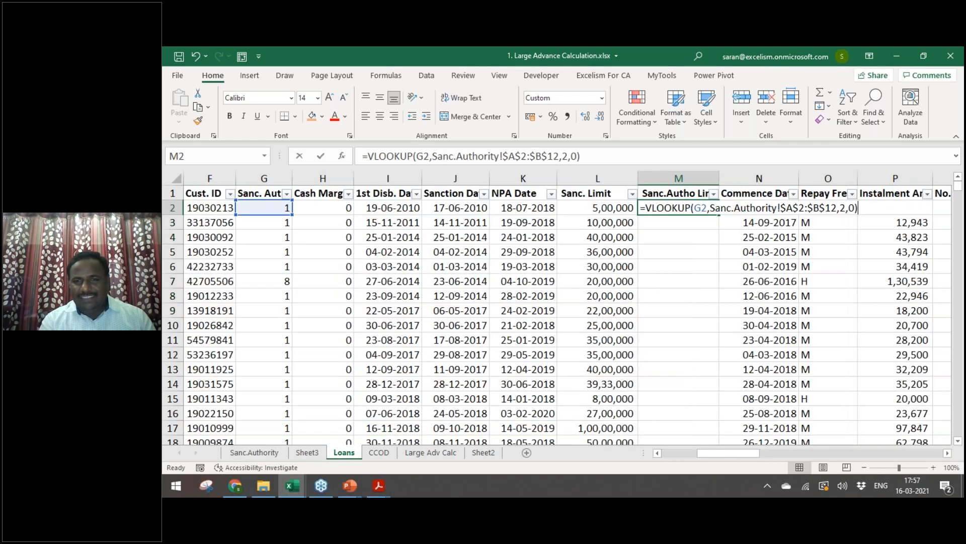
pyautogui.moveTo(710, 208); pyautogui.dragTo(837, 208)
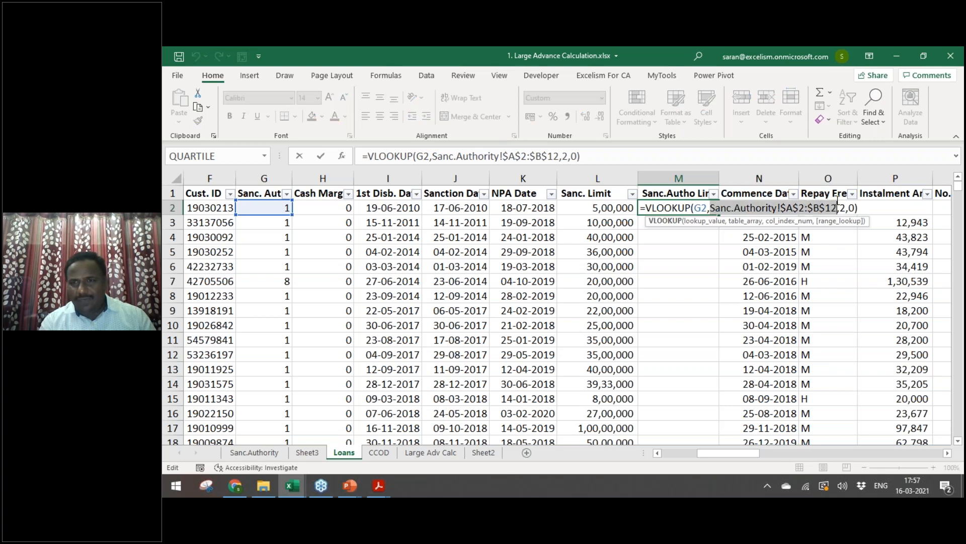
pyautogui.write('Sa')
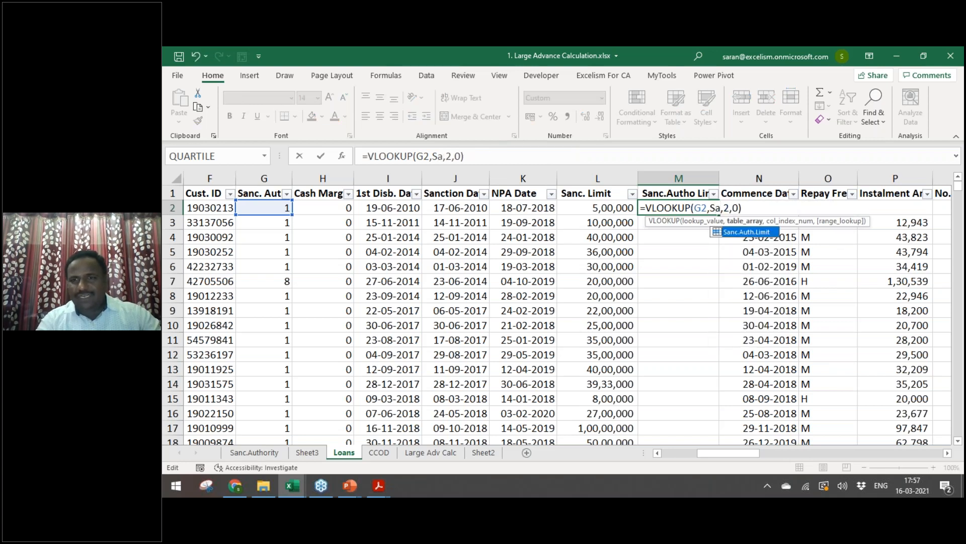
pyautogui.press('Tab')
pyautogui.hotkey('ctrl', 'Return')
pyautogui.press('Left')
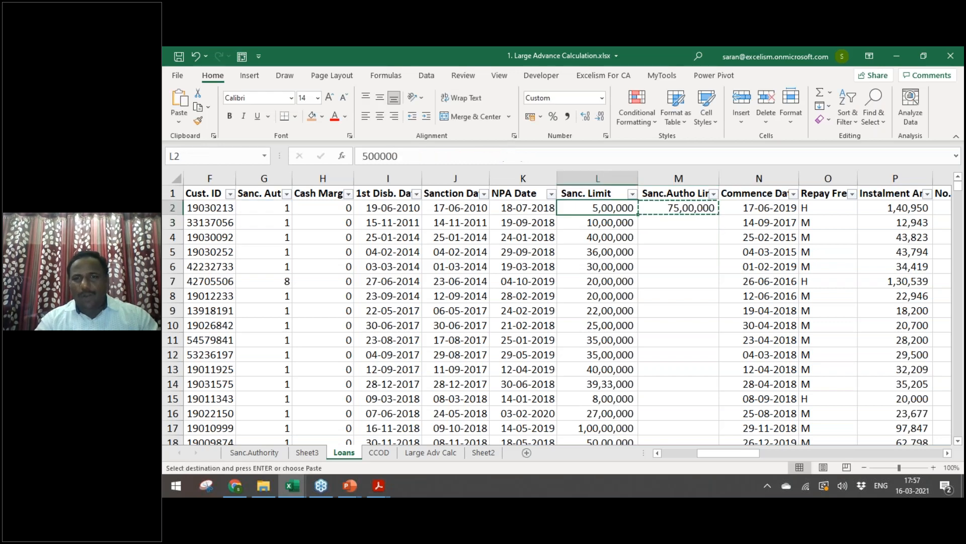
pyautogui.hotkey('ctrl', 'Down')
pyautogui.press('Right')
pyautogui.hotkey('ctrl', 'shift', 'Up')
pyautogui.hotkey('ctrl', 'Up')
pyautogui.press('Right')
pyautogui.hotkey('ctrl', 'space')
# Step: Insert a blank column N before Commence Date and head it 'Above Limit?'
pyautogui.hotkey('ctrl', 'shift', '+')
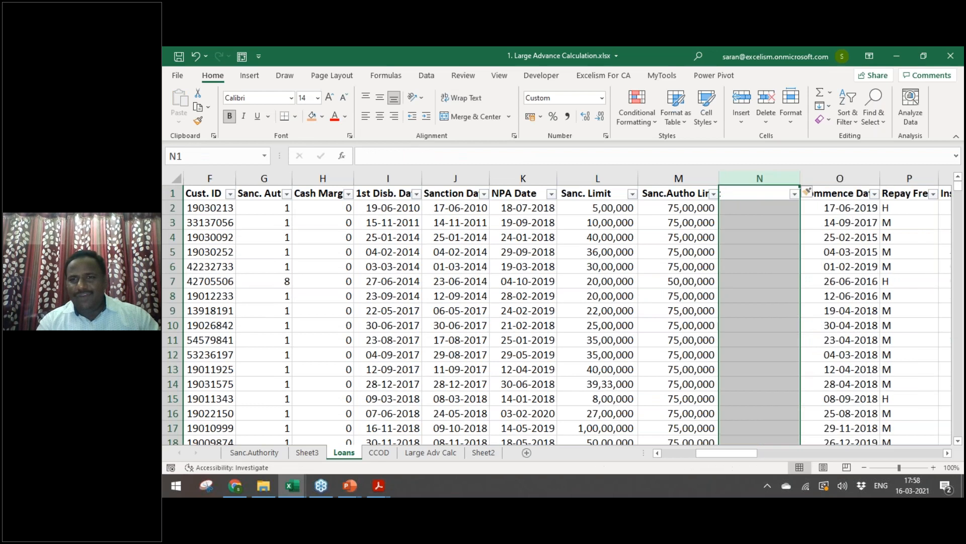
pyautogui.press('Up')
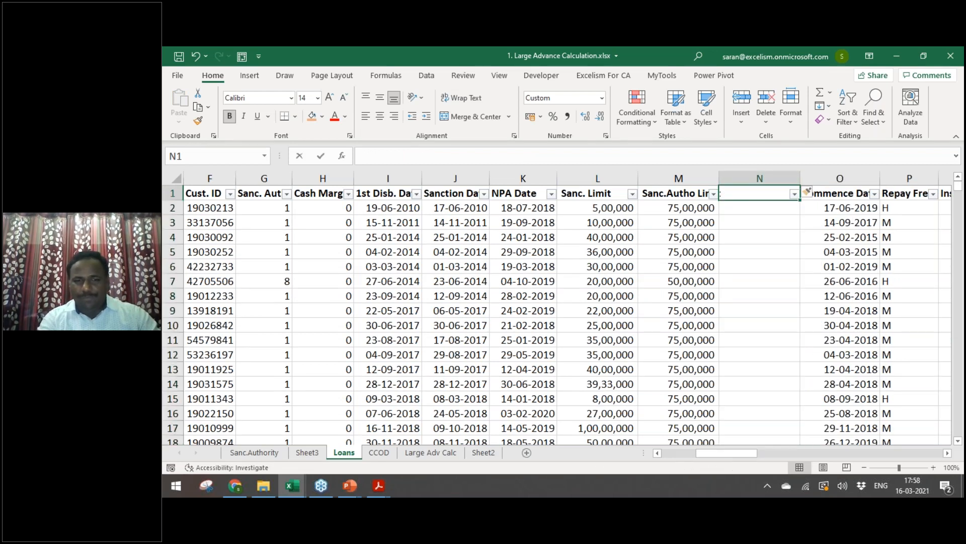
pyautogui.write('Exce')
pyautogui.press('Escape')
pyautogui.write('Above Limit?')
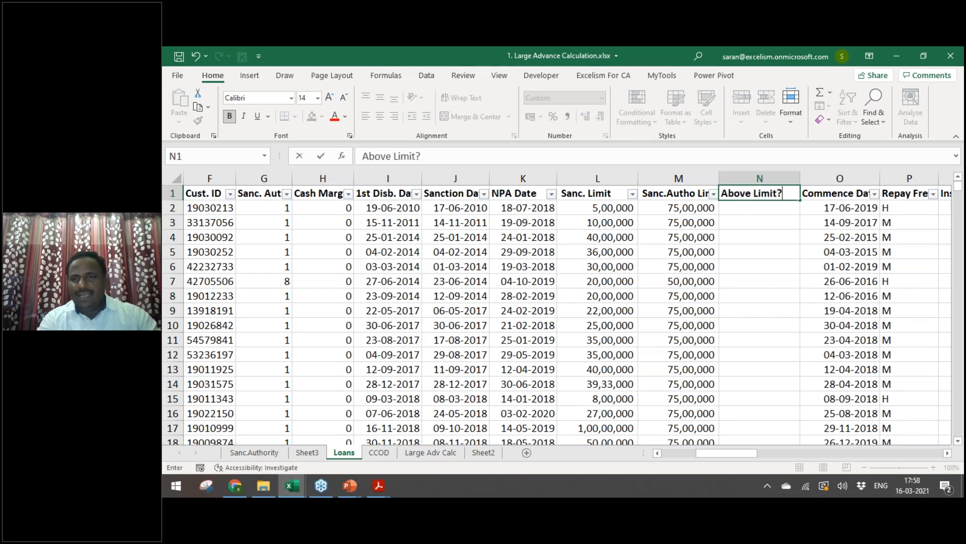
pyautogui.press('Return')
# Step: Begin an IF formula in N2 comparing M2 with L2 and returning "Within Limit"
pyautogui.write('=')
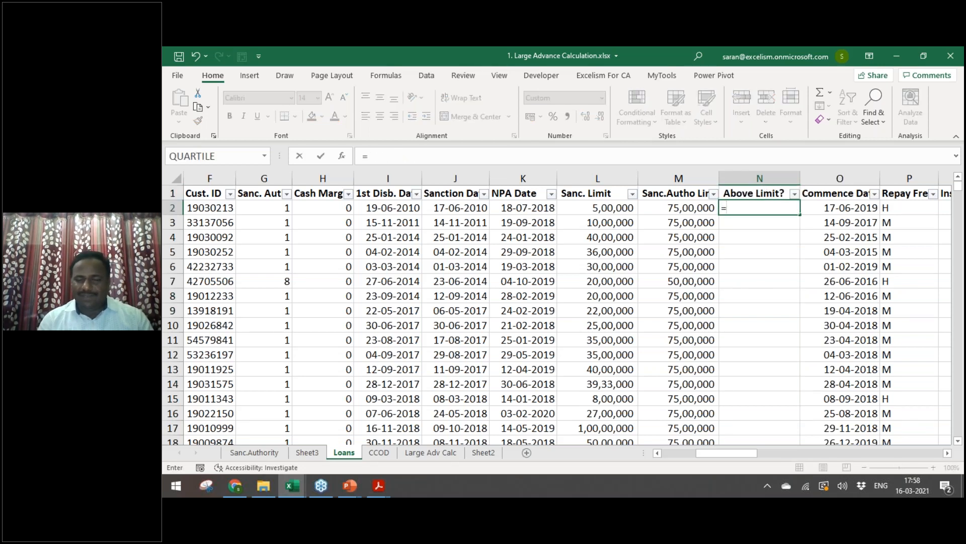
pyautogui.press('Left')
pyautogui.press('Left')
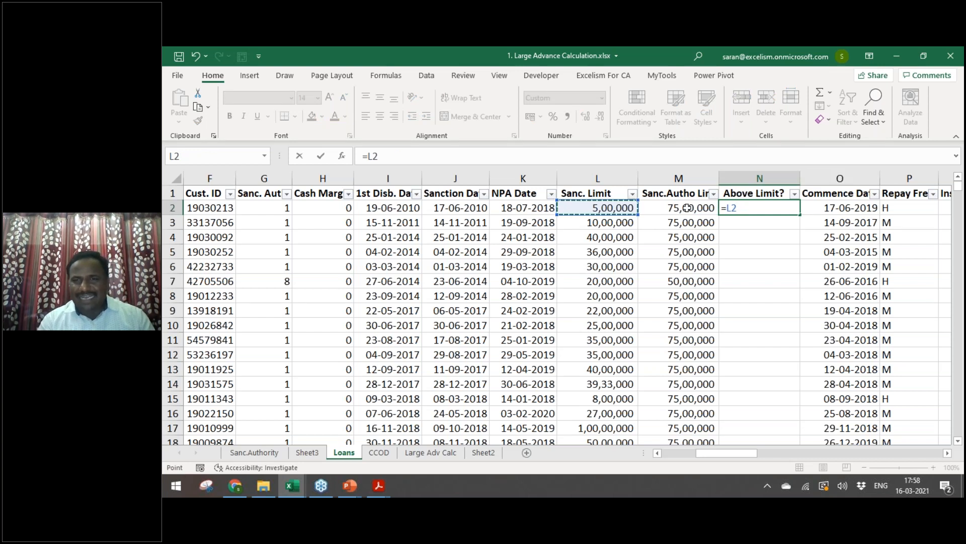
pyautogui.press('BackSpace')
pyautogui.press('BackSpace')
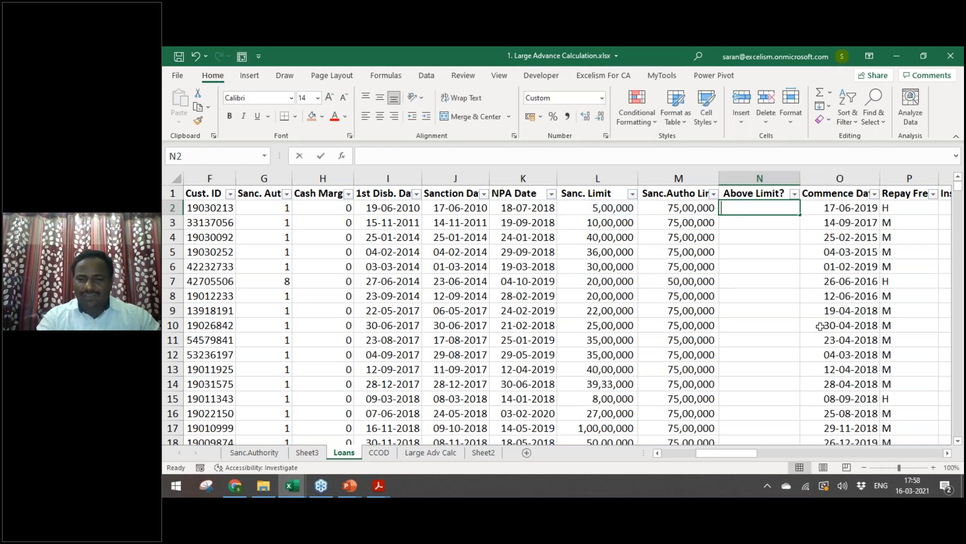
pyautogui.write('if')
pyautogui.press('Tab')
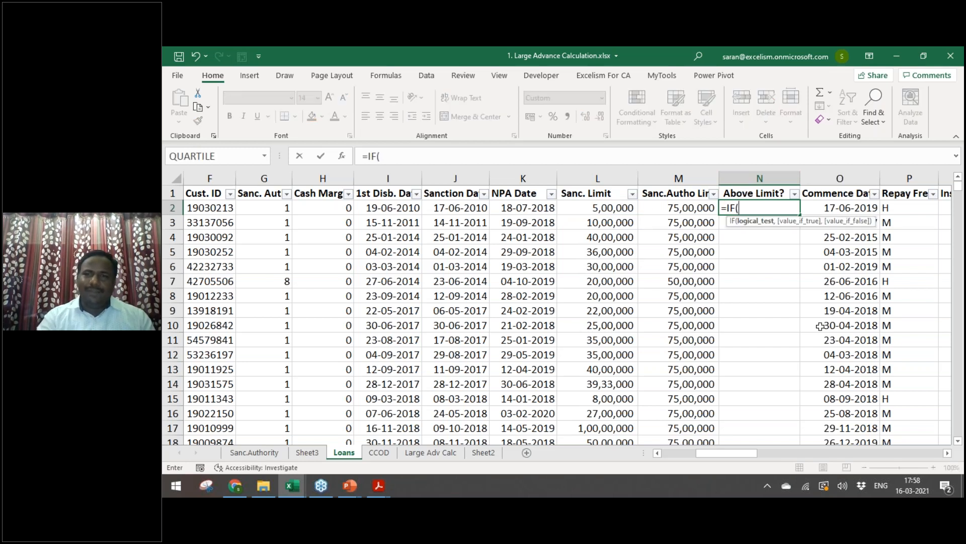
pyautogui.press('Left')
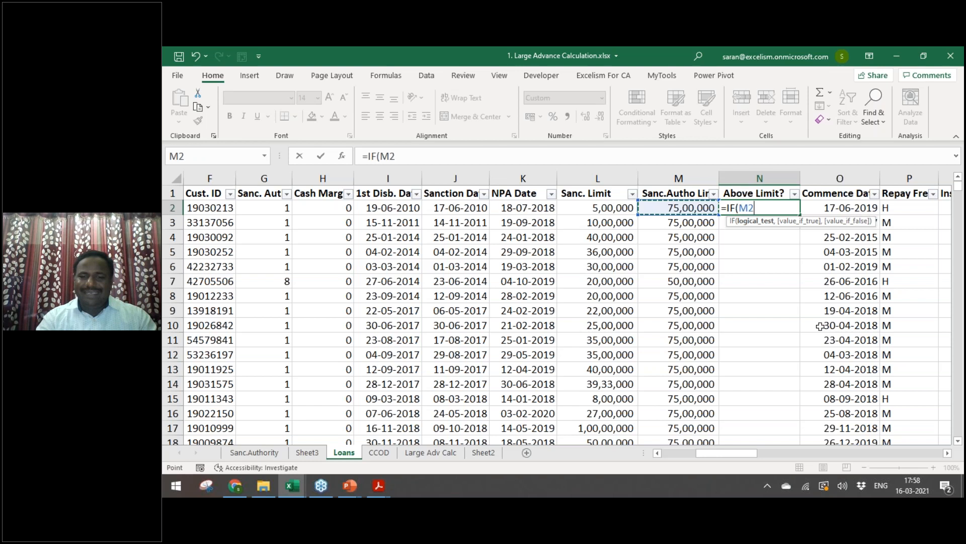
pyautogui.write('>')
pyautogui.press('Left')
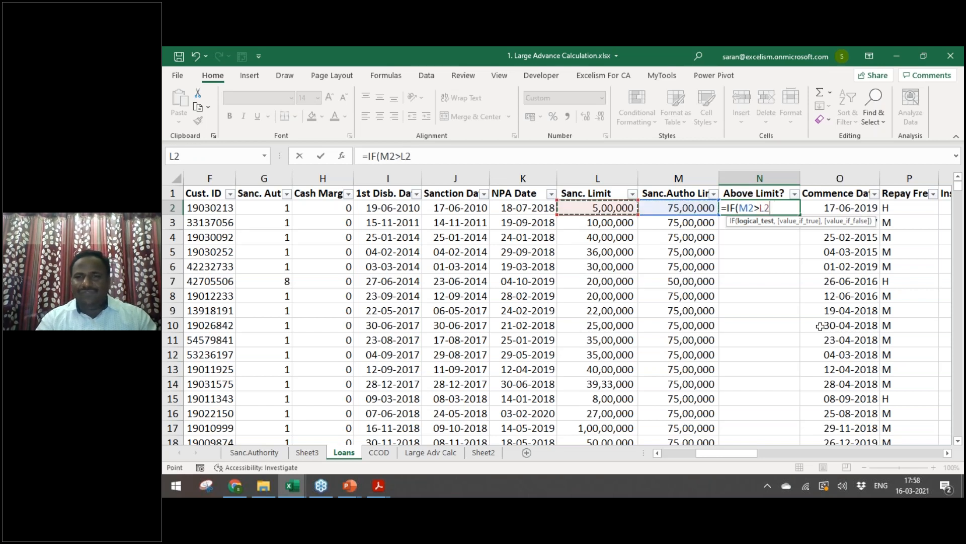
pyautogui.write(',')
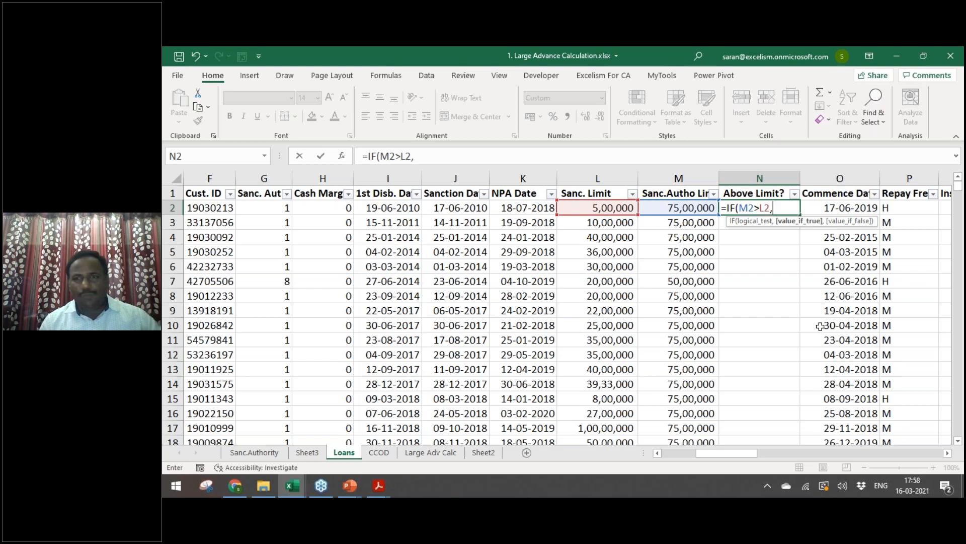
pyautogui.write('"')
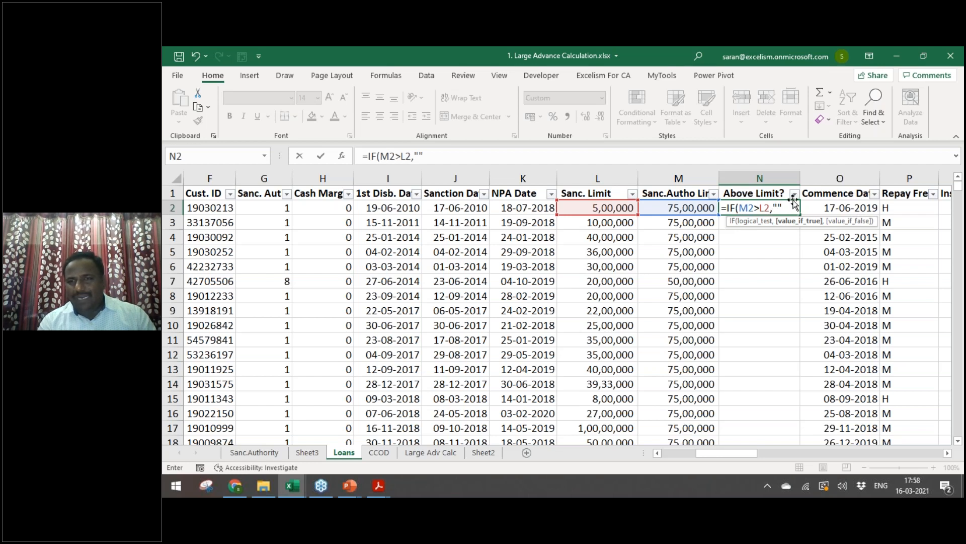
pyautogui.press('BackSpace')
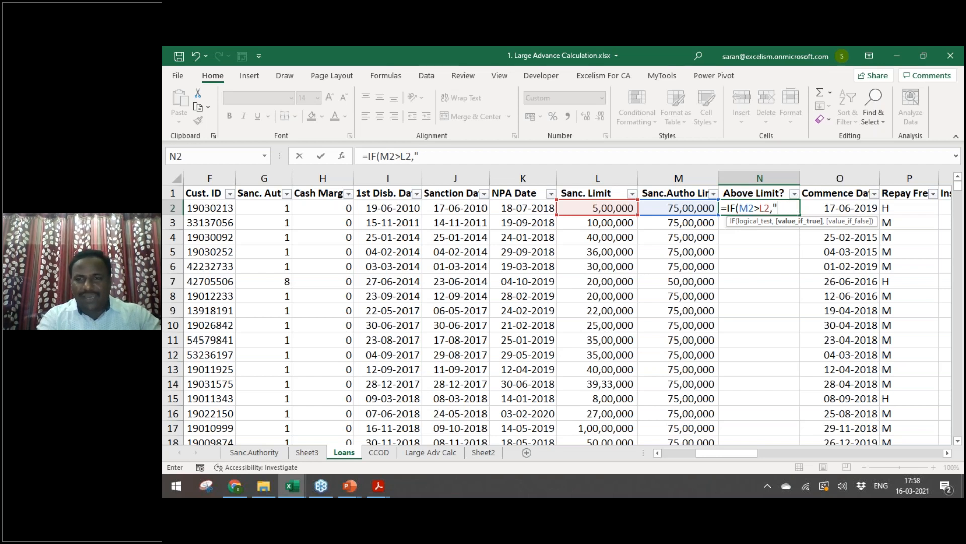
pyautogui.write('Within')
pyautogui.press('BackSpace')
pyautogui.press('BackSpace')
pyautogui.press('BackSpace')
pyautogui.write('hin Limit"')
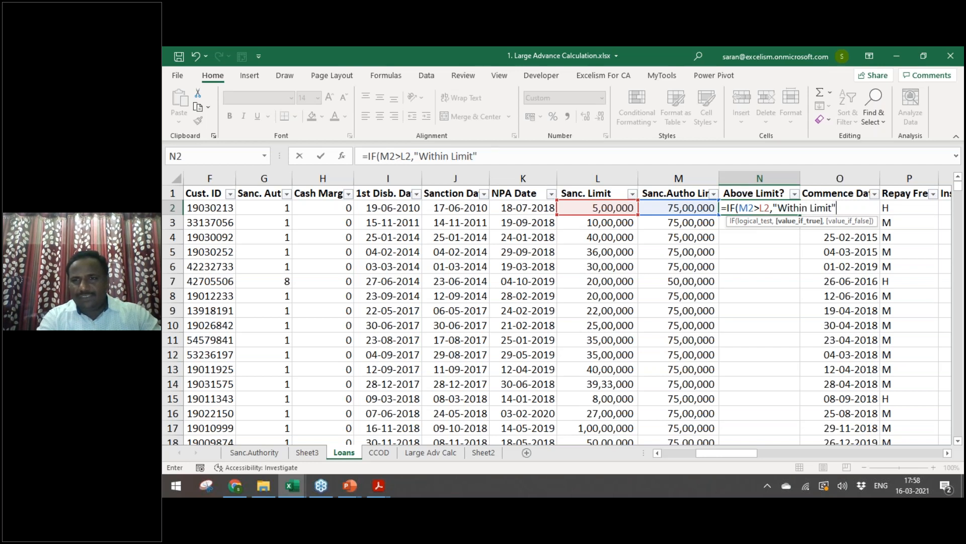
pyautogui.write(',')
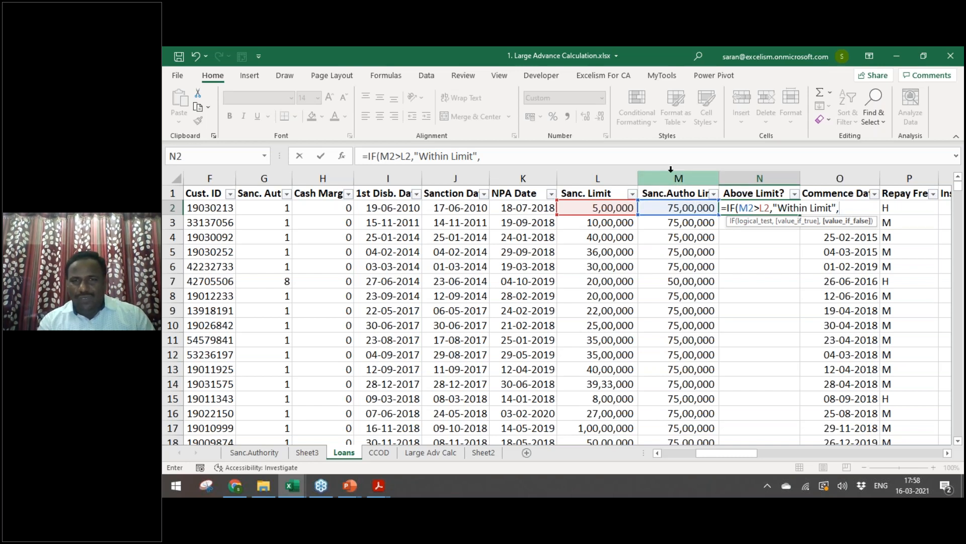
# Step: Make the comparison M2>=L2 and finish the formula with "Above Limit" as the else result
pyautogui.click(760, 209)
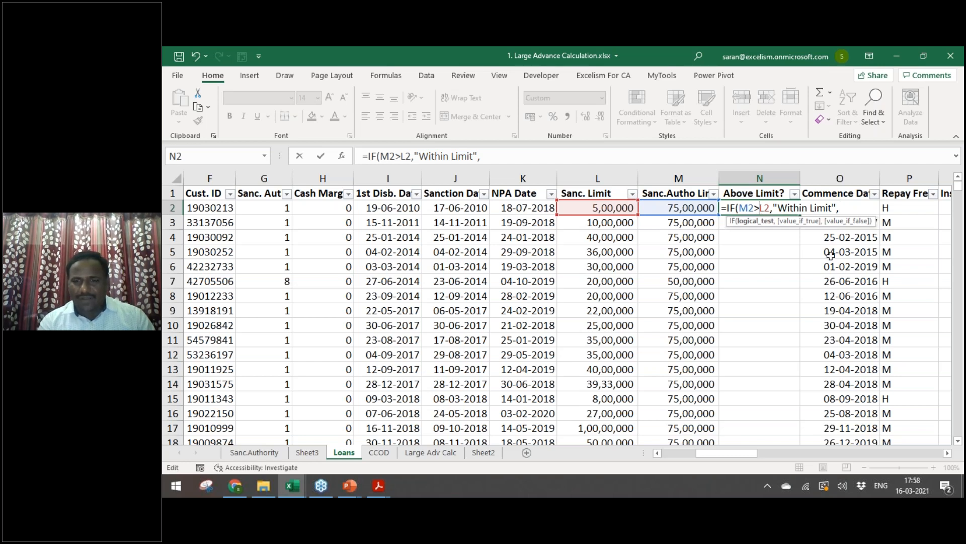
pyautogui.write('=')
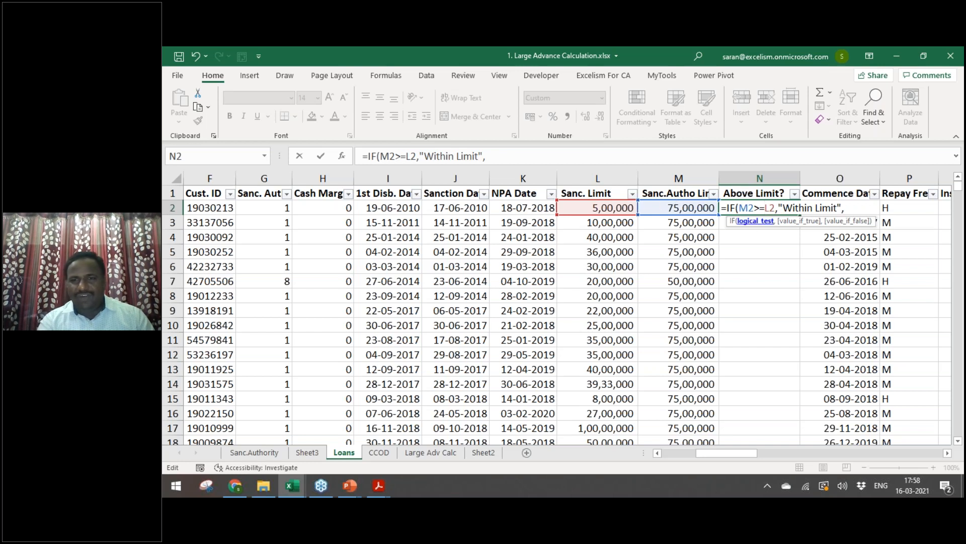
pyautogui.click(856, 206)
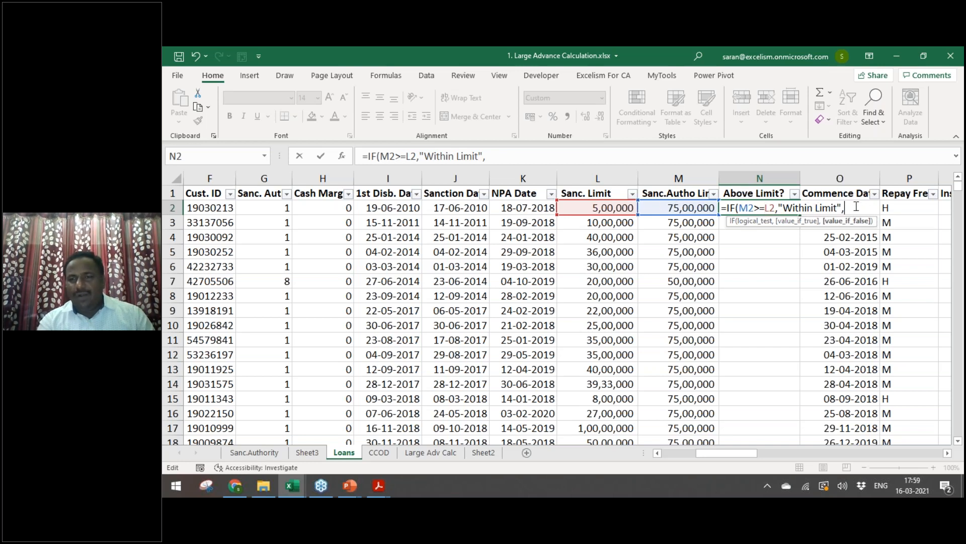
pyautogui.write('"Above Limit")')
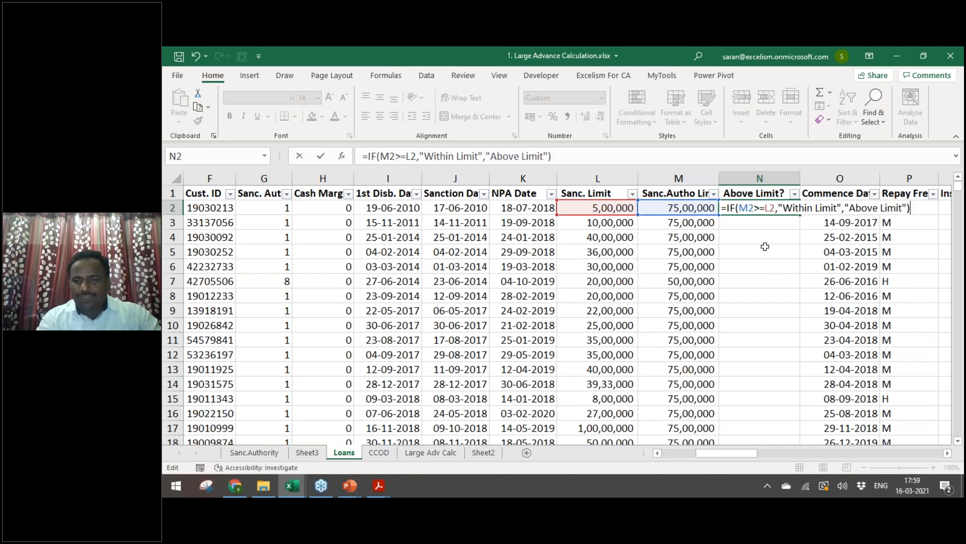
pyautogui.press('Return')
# Step: Review the L2–N2 values, then filter PA/NPA to hide Non Performing Asset rows
pyautogui.click(738, 207)
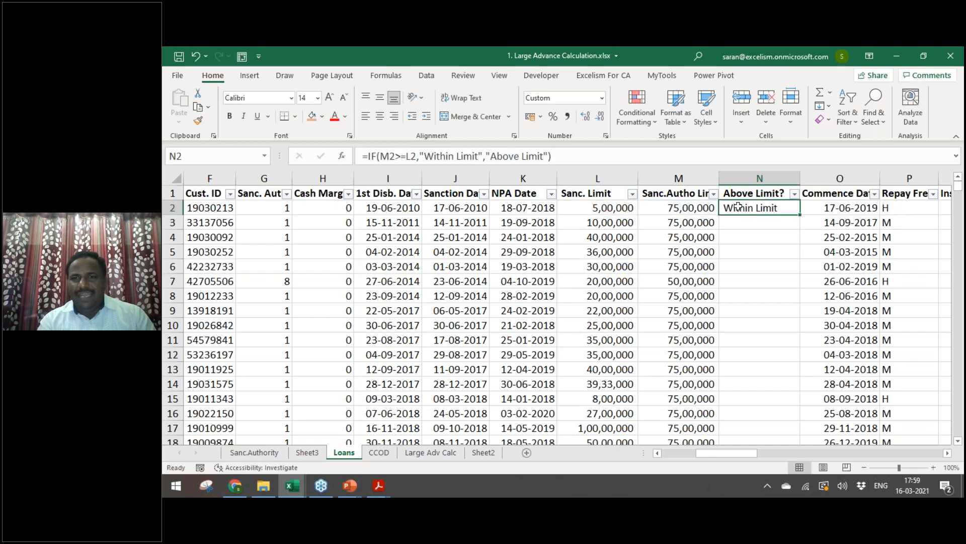
pyautogui.click(686, 207)
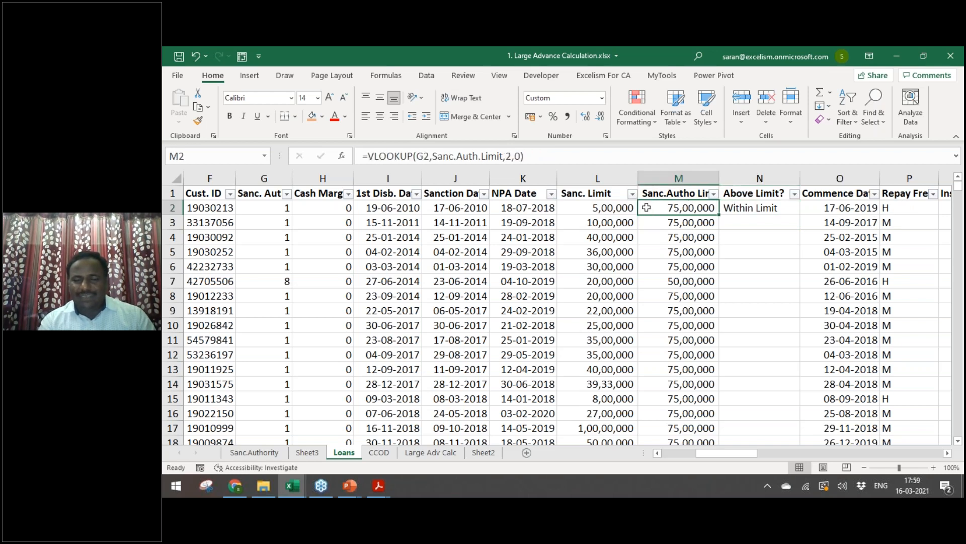
pyautogui.click(611, 208)
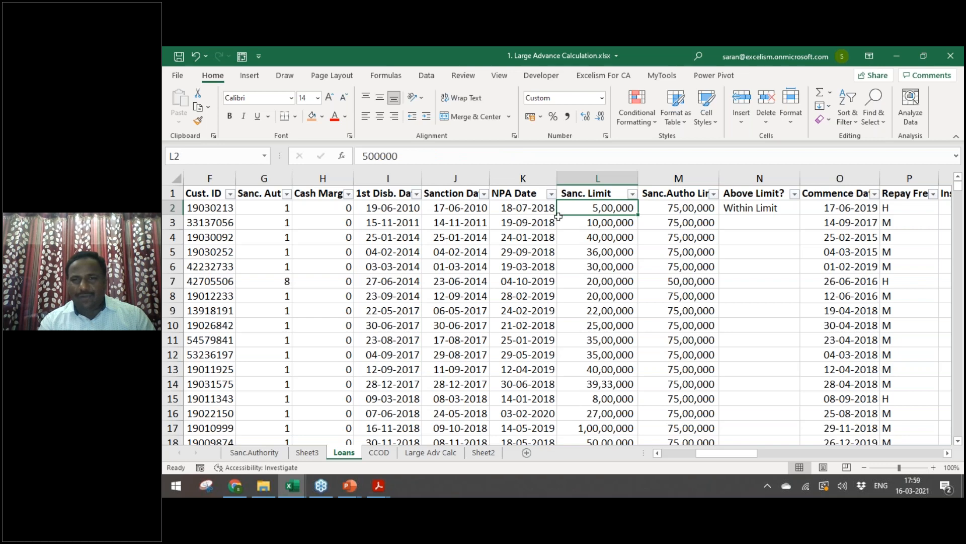
pyautogui.press('Up')
pyautogui.press('Left')
pyautogui.press('Left')
pyautogui.press('Left')
pyautogui.press('Left')
pyautogui.press('Left')
pyautogui.press('Left')
pyautogui.press('Left')
pyautogui.press('Left')
pyautogui.press('Left')
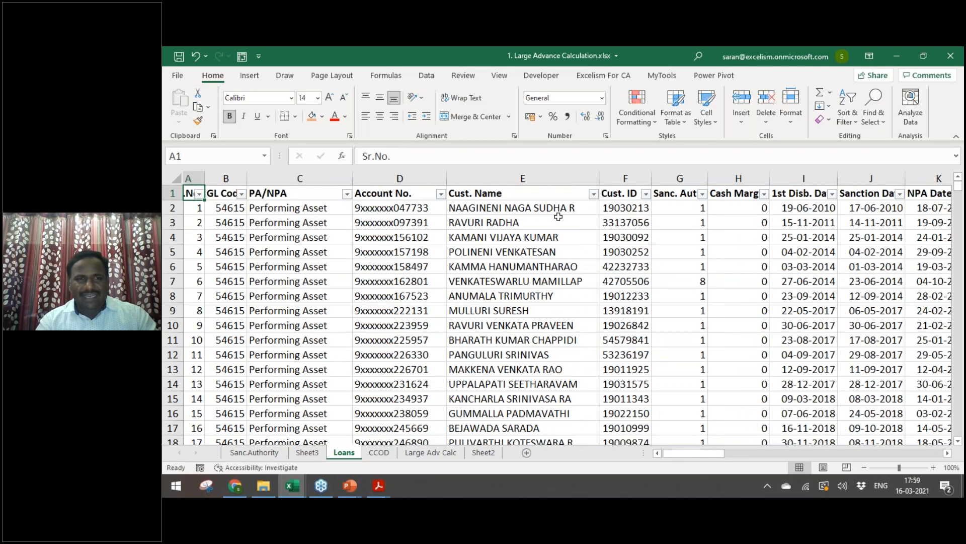
pyautogui.hotkey('alt', 'Down')
pyautogui.press('Down')
pyautogui.press('Down')
pyautogui.press('Down')
pyautogui.press('Down')
pyautogui.press('Down')
pyautogui.press('Down')
pyautogui.press('Down')
pyautogui.press('Down')
pyautogui.press('space')
pyautogui.press('Return')
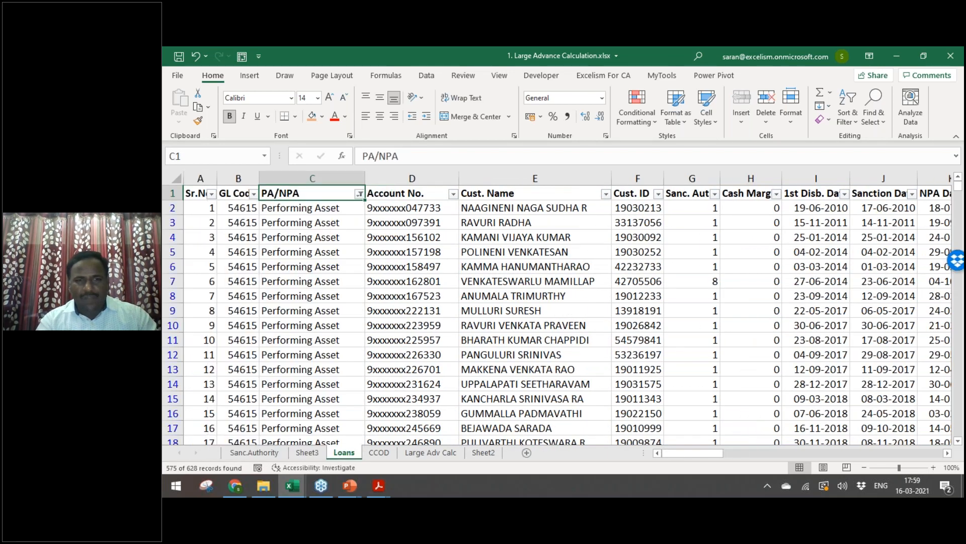
# Step: Fill the Above Limit? IF formula down column N and spot-check the results
pyautogui.press('Right')
pyautogui.press('Right')
pyautogui.press('Right')
pyautogui.press('Right')
pyautogui.press('Right')
pyautogui.press('Right')
pyautogui.press('Right')
pyautogui.press('Right')
pyautogui.press('Right')
pyautogui.press('Right')
pyautogui.press('Right')
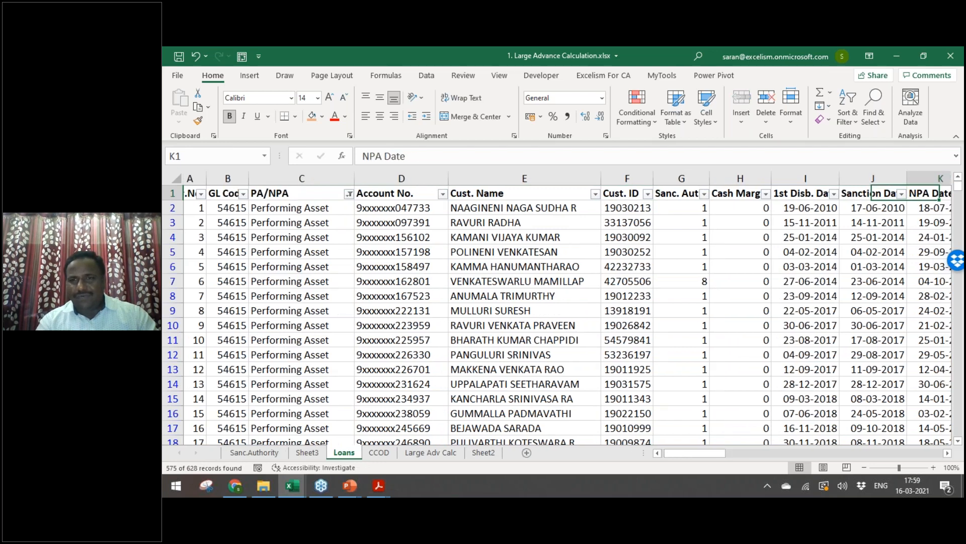
pyautogui.press('Down')
pyautogui.doubleClick(800, 215)
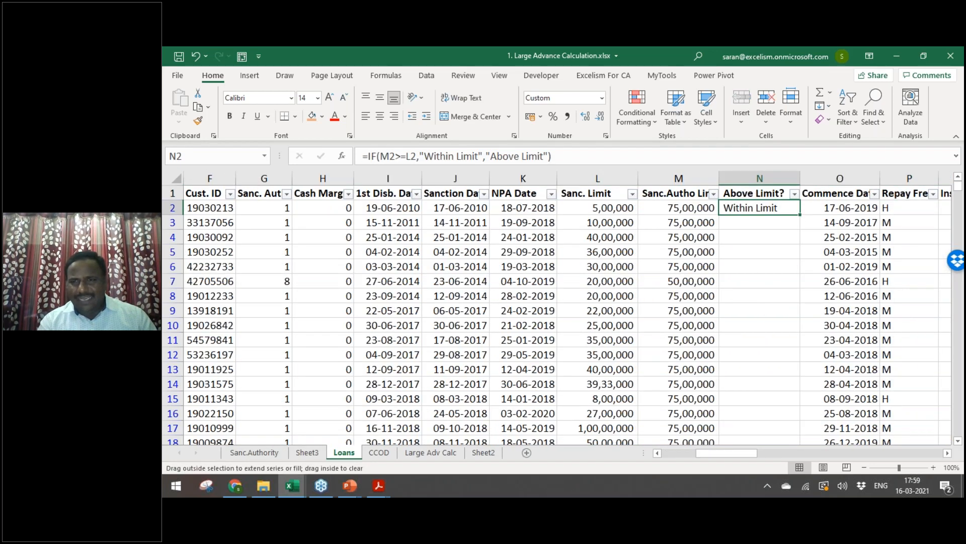
pyautogui.click(691, 296)
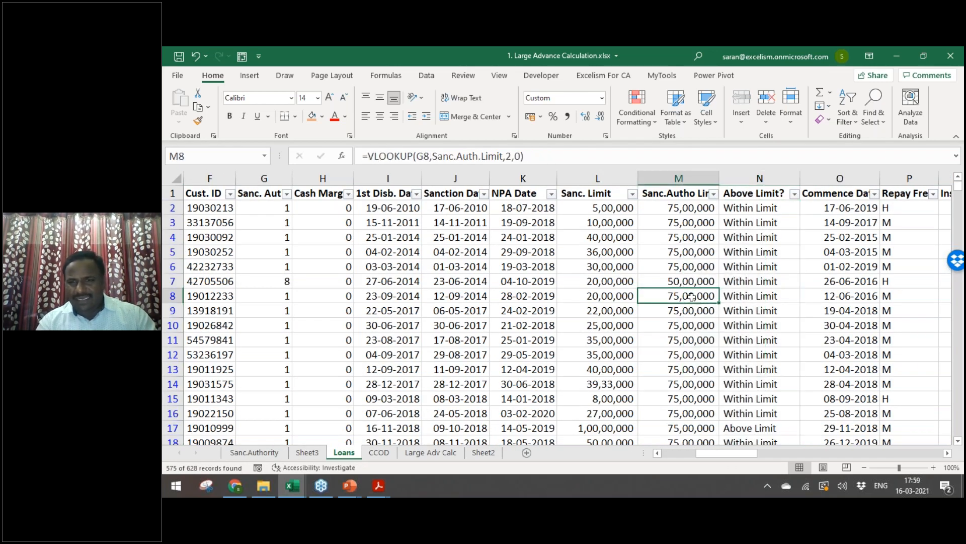
pyautogui.hotkey('ctrl', 'Down')
pyautogui.press('Right')
pyautogui.hotkey('ctrl', 'Up')
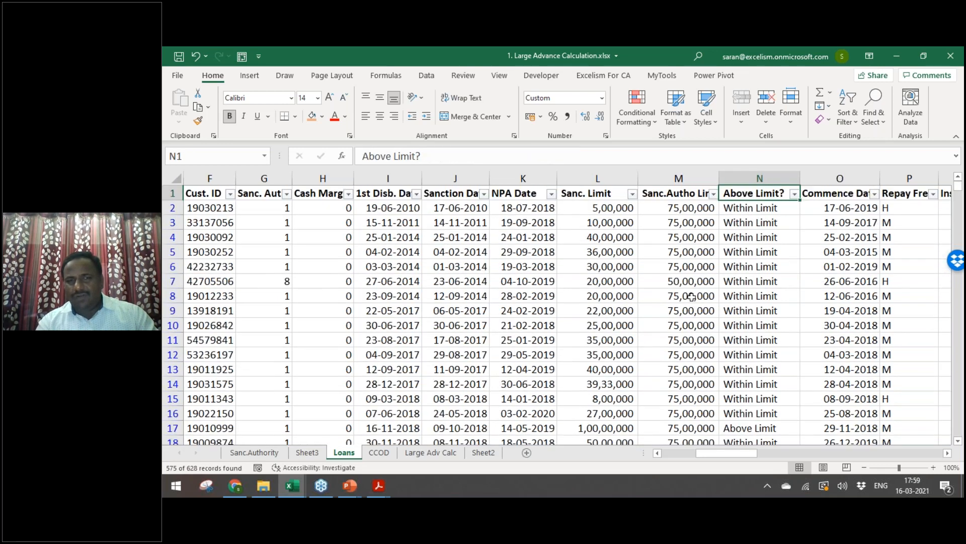
pyautogui.press('Down')
pyautogui.press('Down')
pyautogui.press('Down')
pyautogui.press('Down')
pyautogui.press('Down')
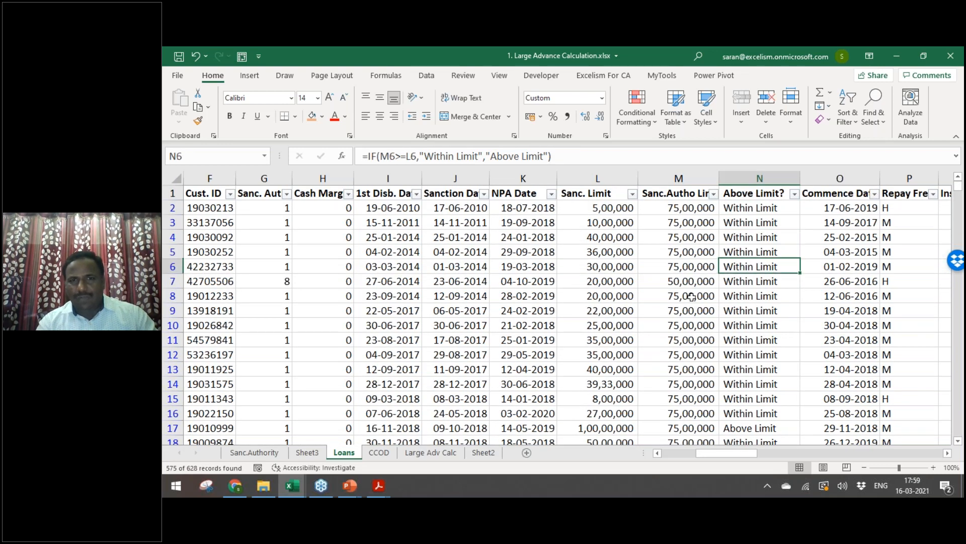
pyautogui.hotkey('ctrl', 'Down')
pyautogui.hotkey('ctrl', 'Up')
# Step: Filter Above Limit? to show only the #N/A rows and inspect their blank Sanc. Auth. cells
pyautogui.hotkey('alt', 'Down')
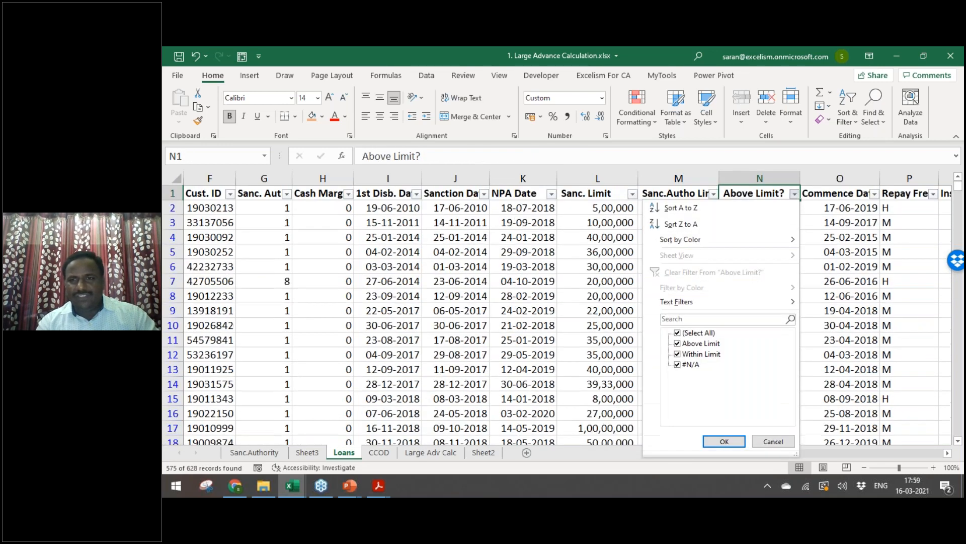
pyautogui.press('Tab')
pyautogui.press('Down')
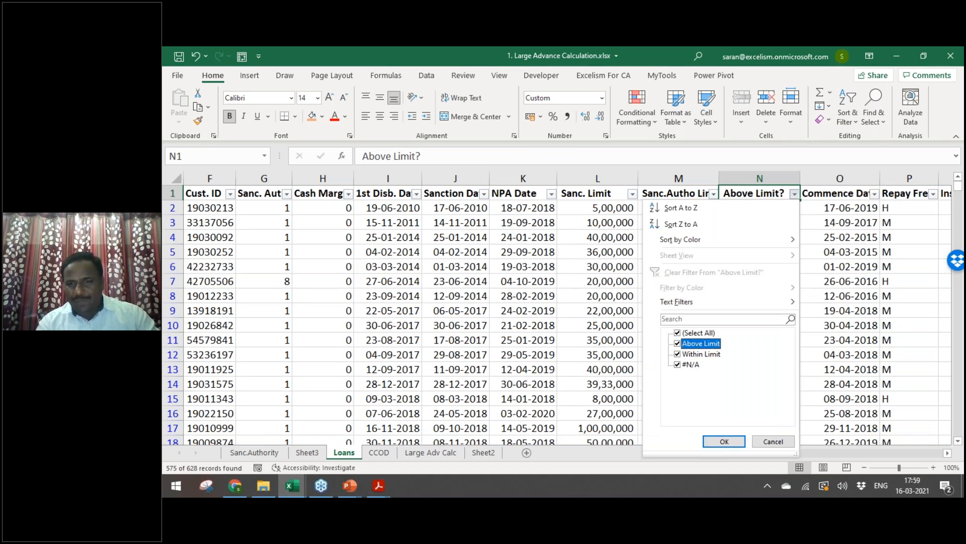
pyautogui.press('space')
pyautogui.press('Down')
pyautogui.press('space')
pyautogui.press('Down')
pyautogui.press('Tab')
pyautogui.press('Return')
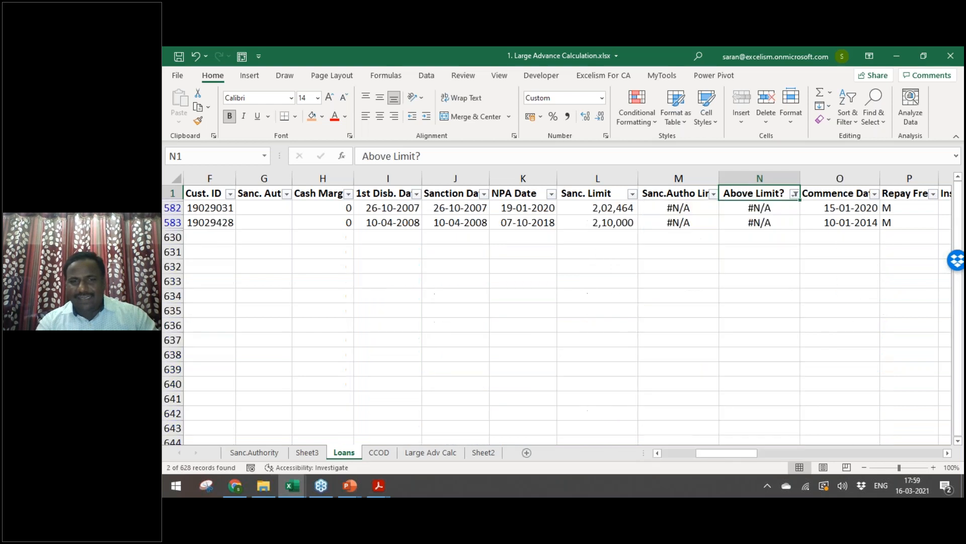
pyautogui.press('Down')
pyautogui.press('Left')
pyautogui.press('Left')
pyautogui.press('Left')
pyautogui.press('Left')
pyautogui.press('Left')
pyautogui.press('Left')
pyautogui.press('Left')
pyautogui.hotkey('shift', 'Down')
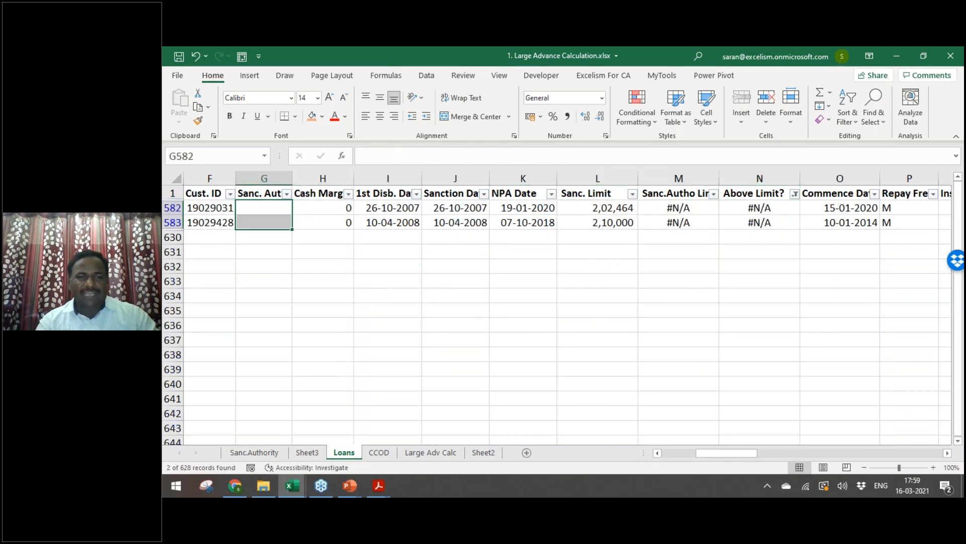
# Step: Clear the filters and reapply the PA/NPA filter excluding Non Performing Asset
pyautogui.hotkey('ctrl', 'Up')
pyautogui.press('Right')
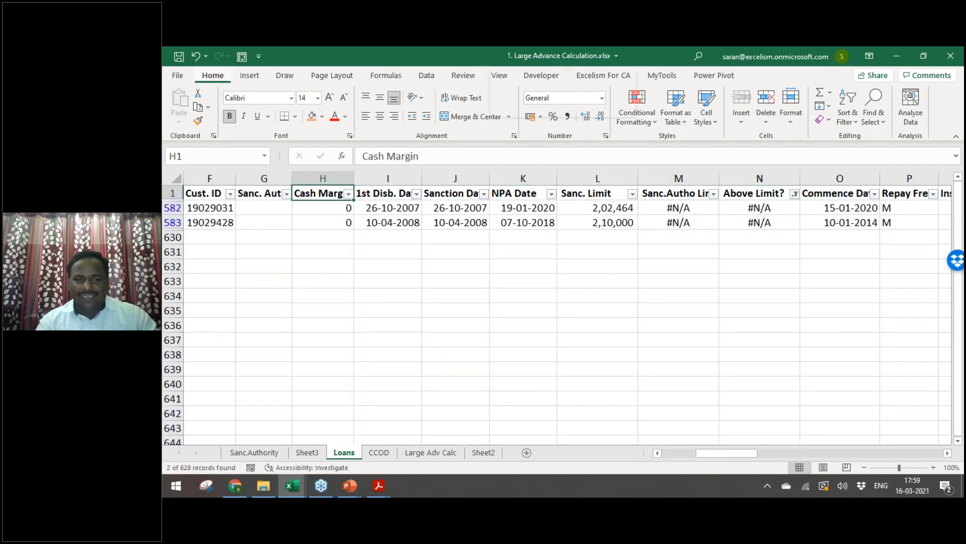
pyautogui.hotkey('alt', 'a', 'c')
pyautogui.hotkey('ctrl', 'Left')
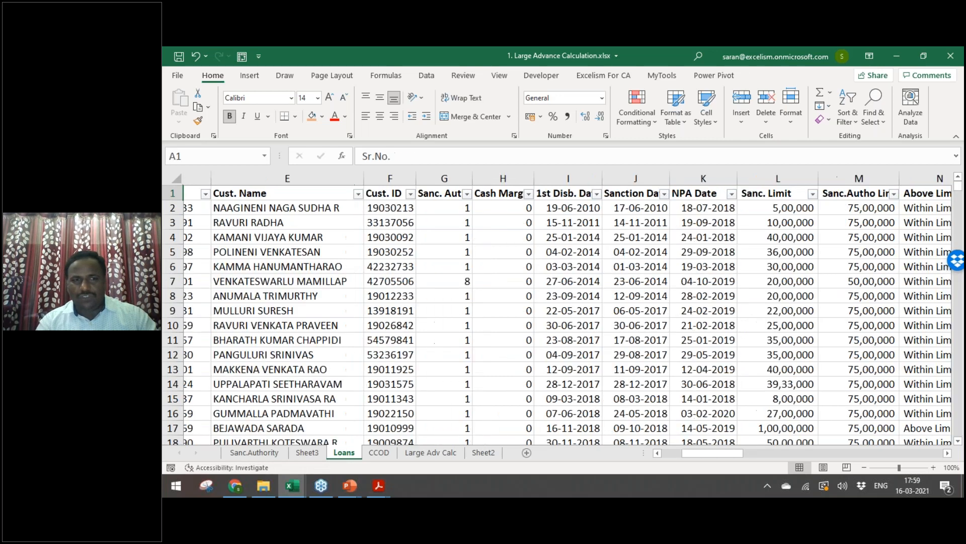
pyautogui.press('Right')
pyautogui.press('Right')
pyautogui.hotkey('alt', 'Down')
pyautogui.press('Down')
pyautogui.press('Down')
pyautogui.press('Down')
pyautogui.press('Down')
pyautogui.press('Down')
pyautogui.press('Down')
pyautogui.press('Down')
pyautogui.press('space')
pyautogui.press('Return')
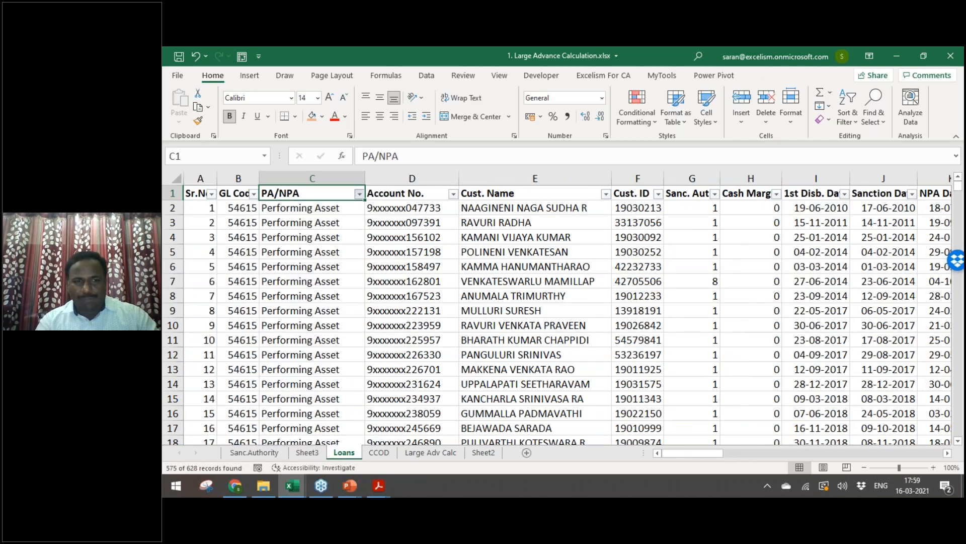
# Step: Filter Above Limit? to only Above Limit, leaving five performing loan records
pyautogui.press('Right')
pyautogui.press('Right')
pyautogui.press('Right')
pyautogui.press('Right')
pyautogui.press('Right')
pyautogui.press('Right')
pyautogui.press('Right')
pyautogui.press('Right')
pyautogui.press('Right')
pyautogui.press('Right')
pyautogui.press('Right')
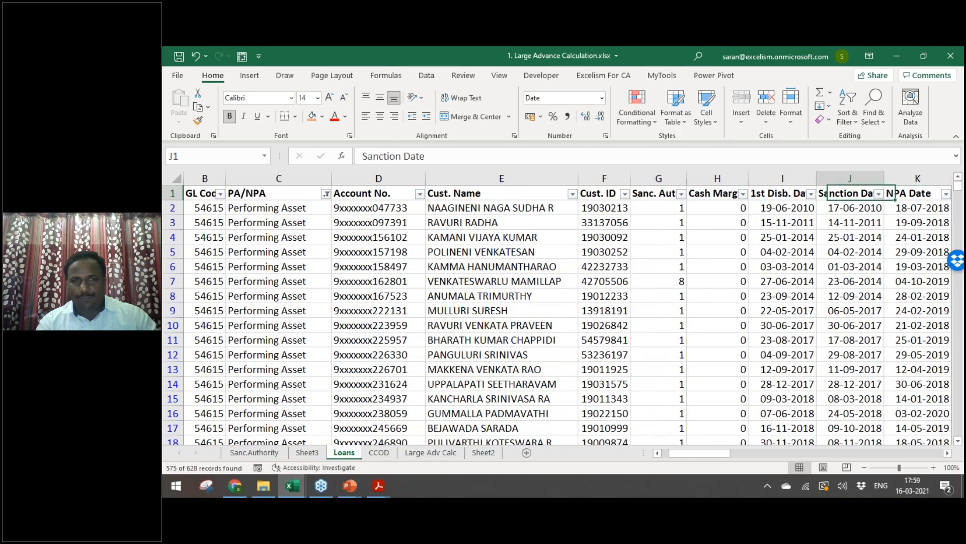
pyautogui.press('Left')
pyautogui.press('Right')
pyautogui.hotkey('alt', 'Down')
pyautogui.press('Down')
pyautogui.press('Down')
pyautogui.press('Down')
pyautogui.press('Down')
pyautogui.press('Down')
pyautogui.press('Down')
pyautogui.press('Down')
pyautogui.press('Down')
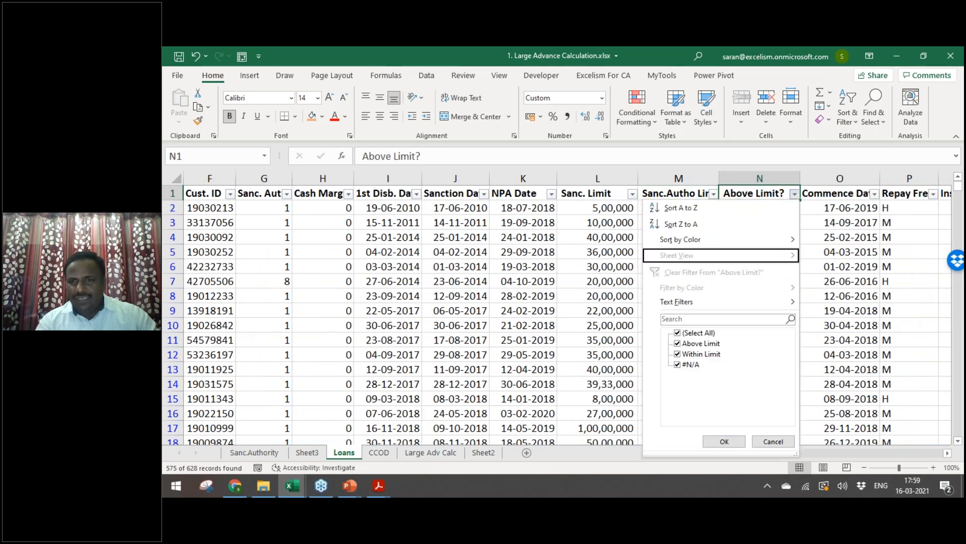
pyautogui.press('space')
pyautogui.press('Down')
pyautogui.press('Down')
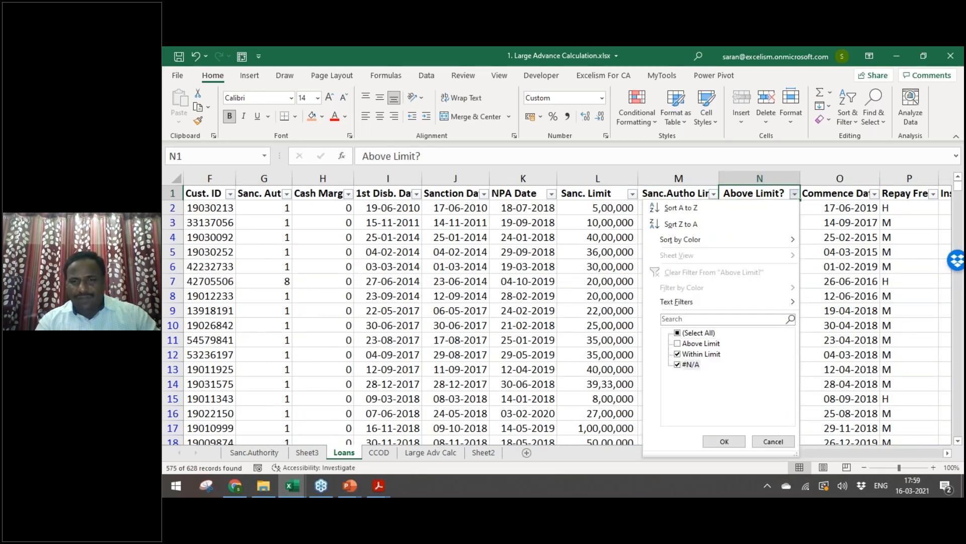
pyautogui.click(679, 364)
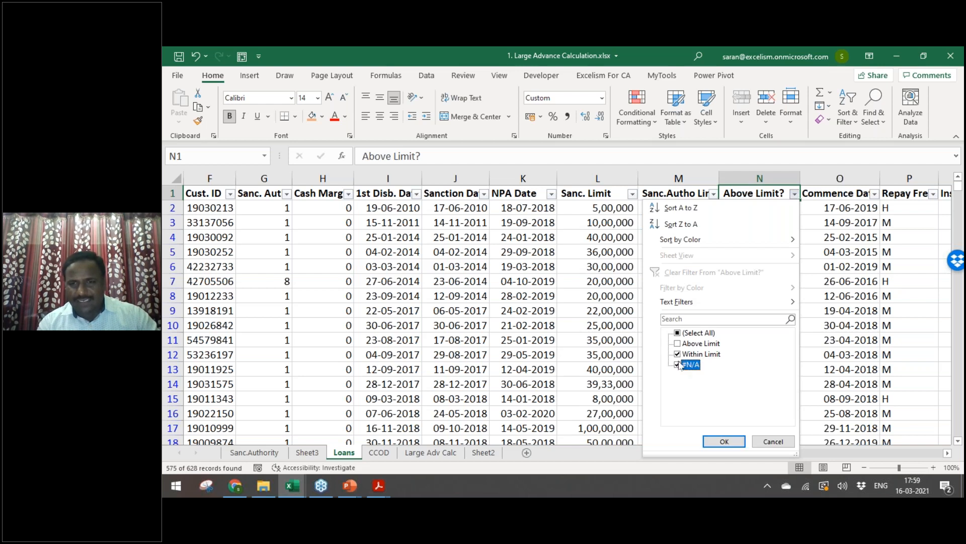
pyautogui.click(678, 354)
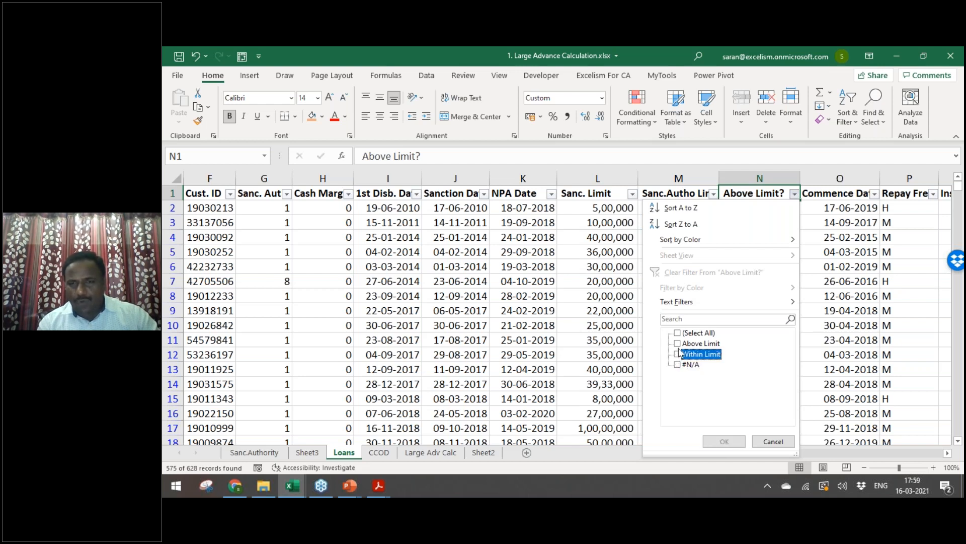
pyautogui.click(678, 344)
pyautogui.press('Return')
pyautogui.press('Down')
pyautogui.press('Left')
pyautogui.press('Left')
pyautogui.press('Left')
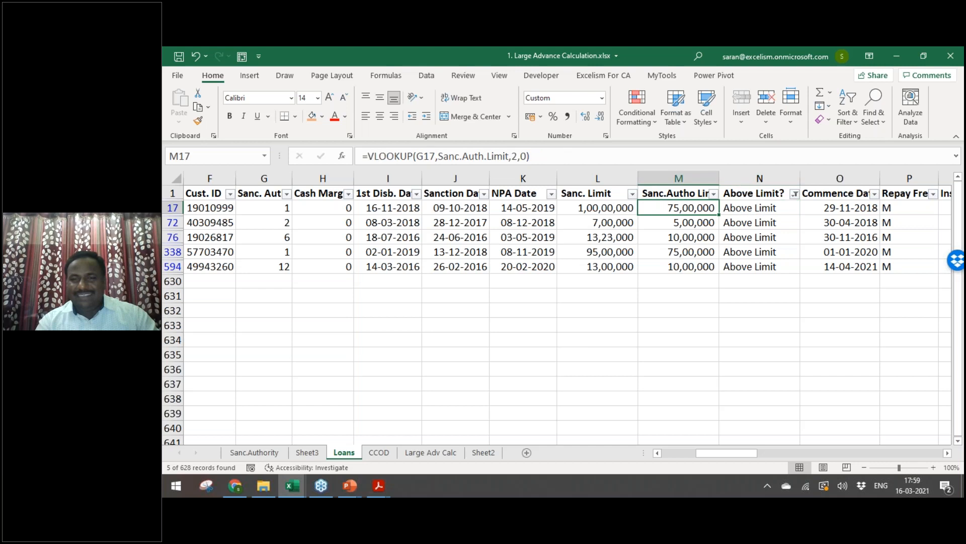
pyautogui.press('Home')
# Step: Check the first filtered record's Sanc. Auth., Sanc. Limit and Above Limit values against the Sanctioning Authority slide
pyautogui.press('Right')
pyautogui.press('Right')
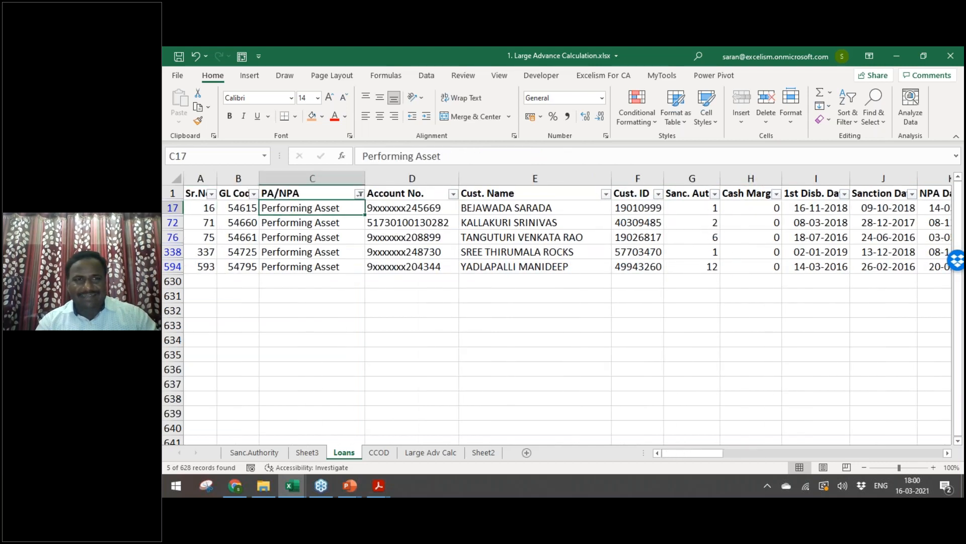
pyautogui.hotkey('alt', 'Tab')
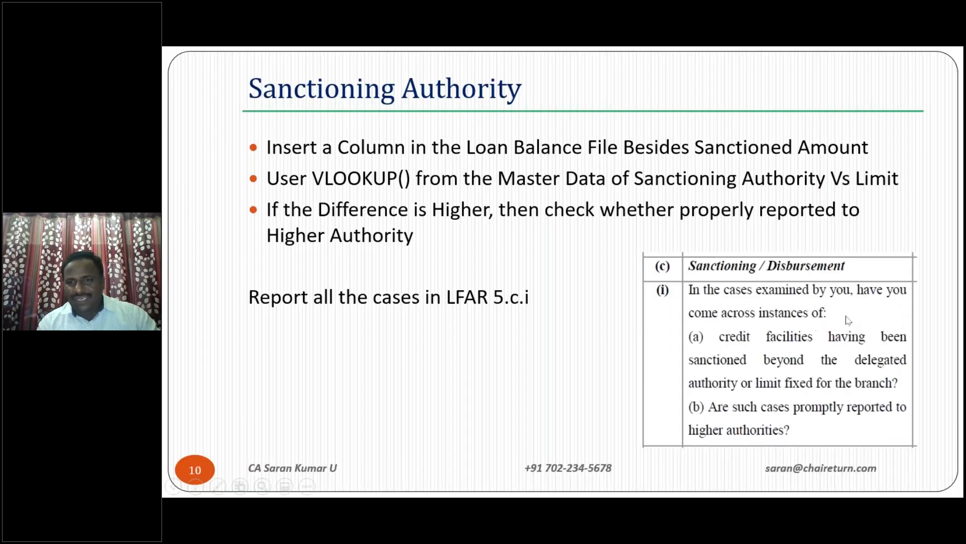
pyautogui.hotkey('alt', 'Tab')
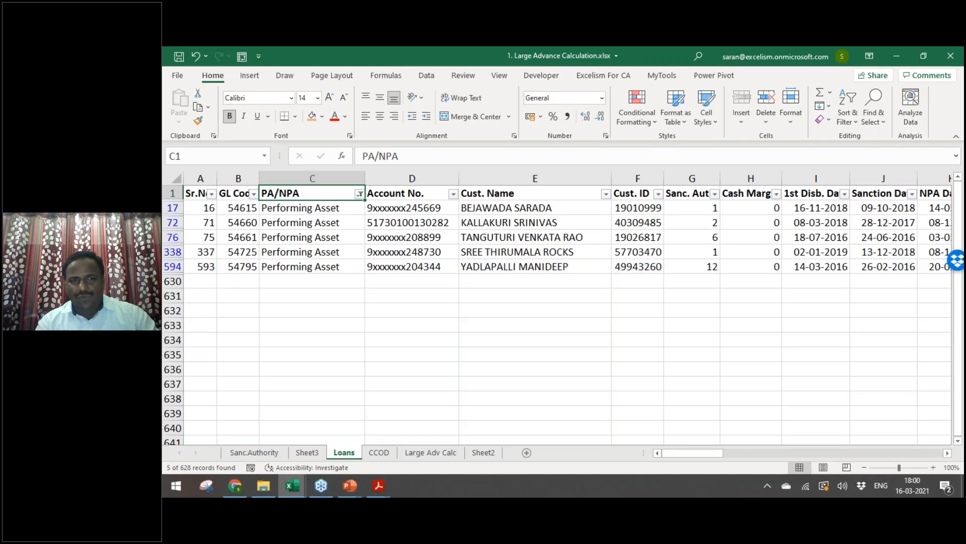
pyautogui.hotkey('ctrl', 'Right')
pyautogui.press('Home')
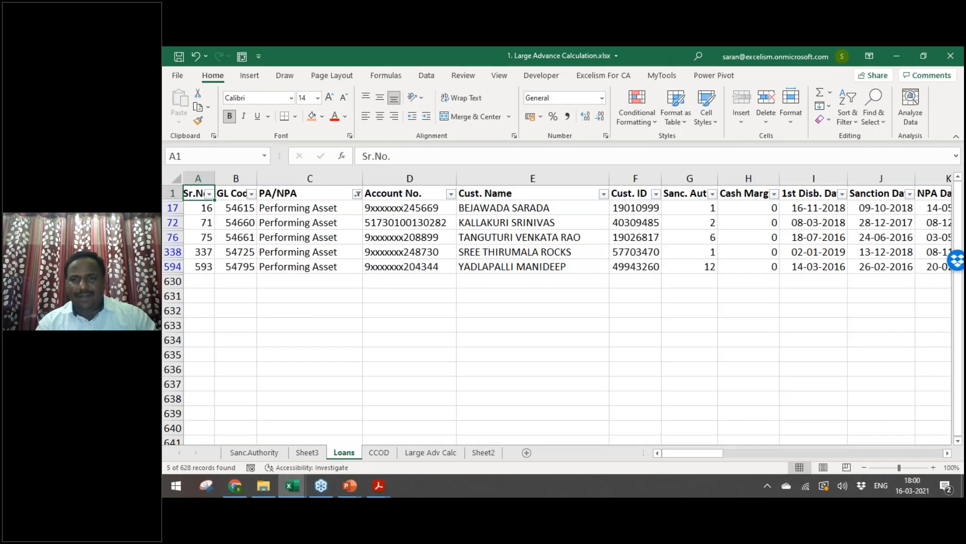
pyautogui.press('Down')
pyautogui.press('Right')
pyautogui.press('Right')
pyautogui.press('Right')
pyautogui.press('Right')
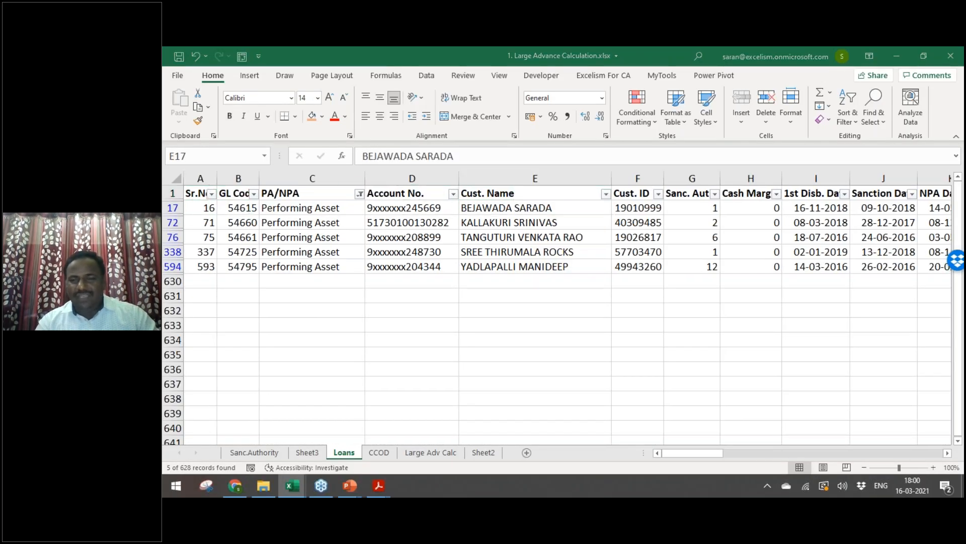
pyautogui.hotkey('alt', 'Tab')
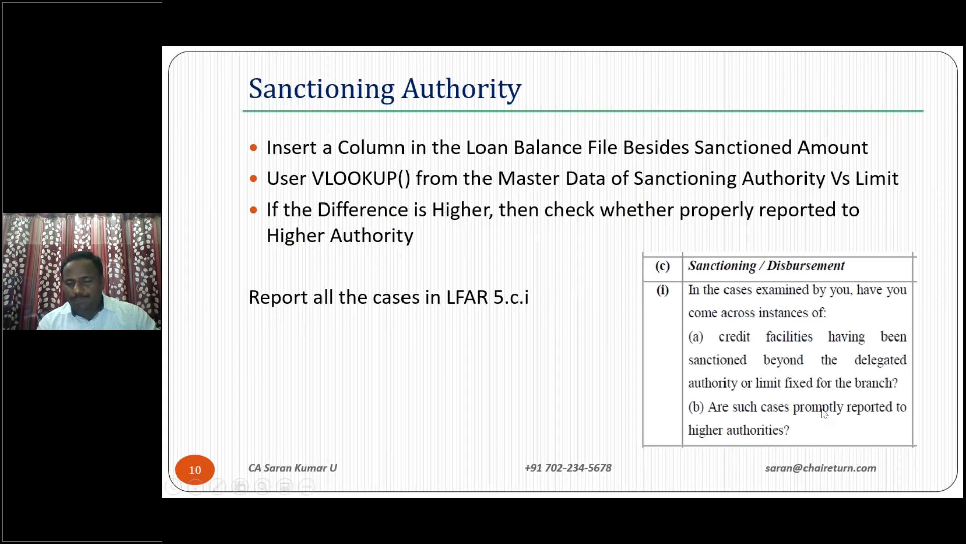
pyautogui.hotkey('alt', 'Tab')
pyautogui.press('Right')
pyautogui.press('Right')
pyautogui.press('Up')
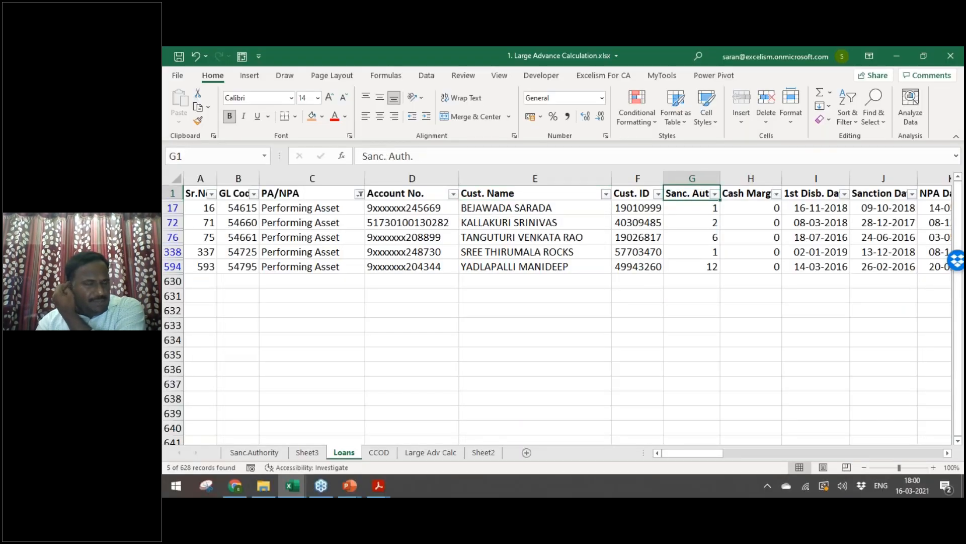
pyautogui.press('Down')
pyautogui.press('Right')
pyautogui.press('Right')
pyautogui.press('Right')
pyautogui.press('Right')
pyautogui.press('Right')
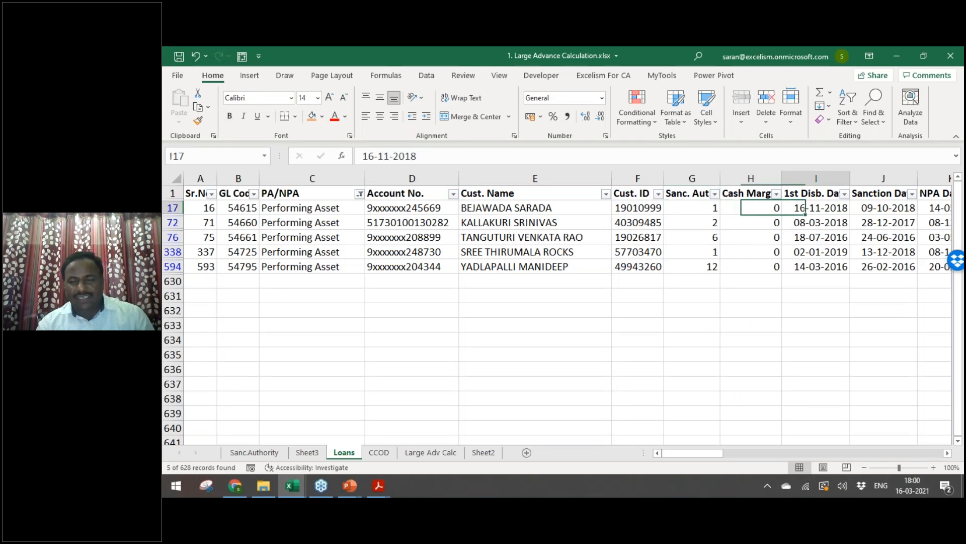
pyautogui.press('Right')
pyautogui.press('Right')
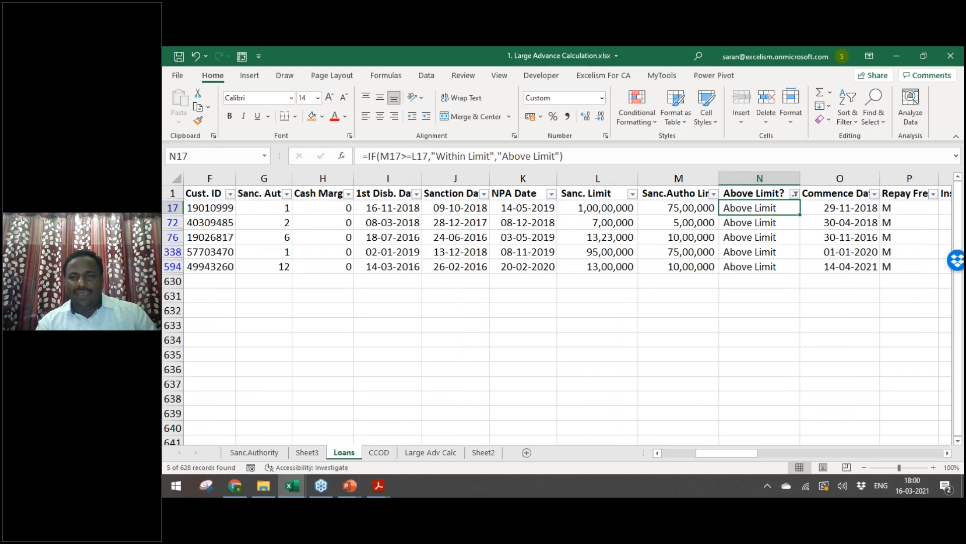
# Step: Select the whole filtered table, from the first header through Prov - Loss, and copy it
pyautogui.hotkey('ctrl', 'Up')
pyautogui.hotkey('ctrl', 'Left')
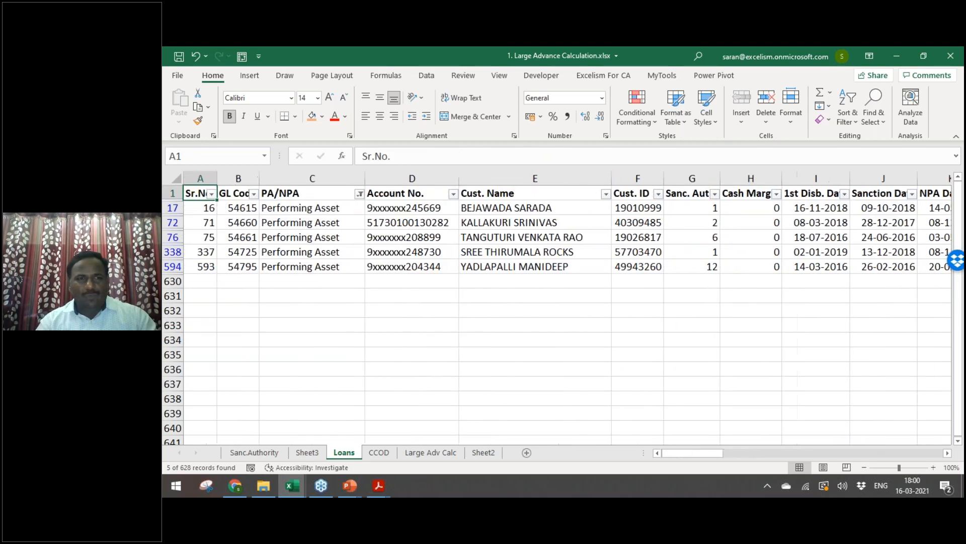
pyautogui.hotkey('ctrl', 'shift', 'Right')
pyautogui.hotkey('ctrl', 'shift', 'Down')
pyautogui.hotkey('ctrl', 'c')
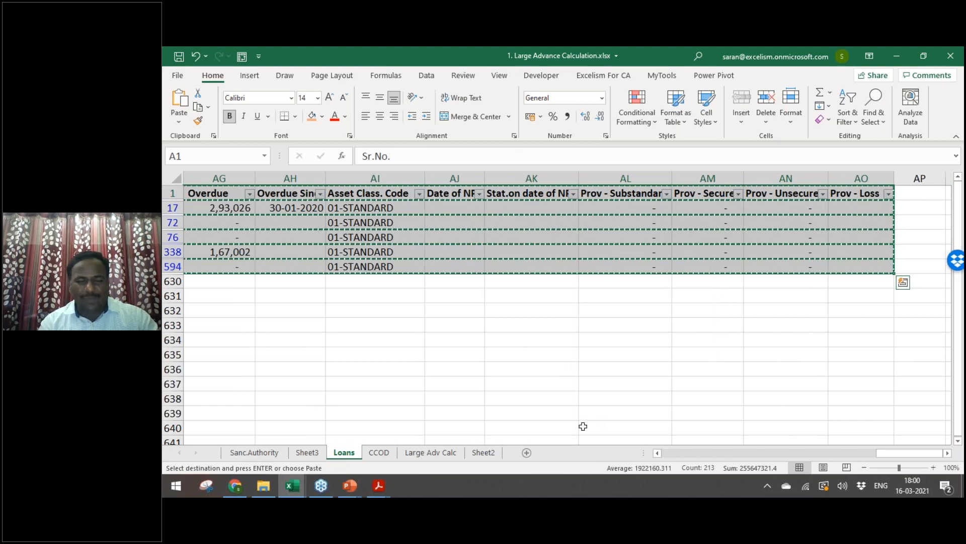
# Step: Add Sheet4, paste the five copied accounts at row 3 and type 'Annexure 3' in A1
pyautogui.click(483, 452)
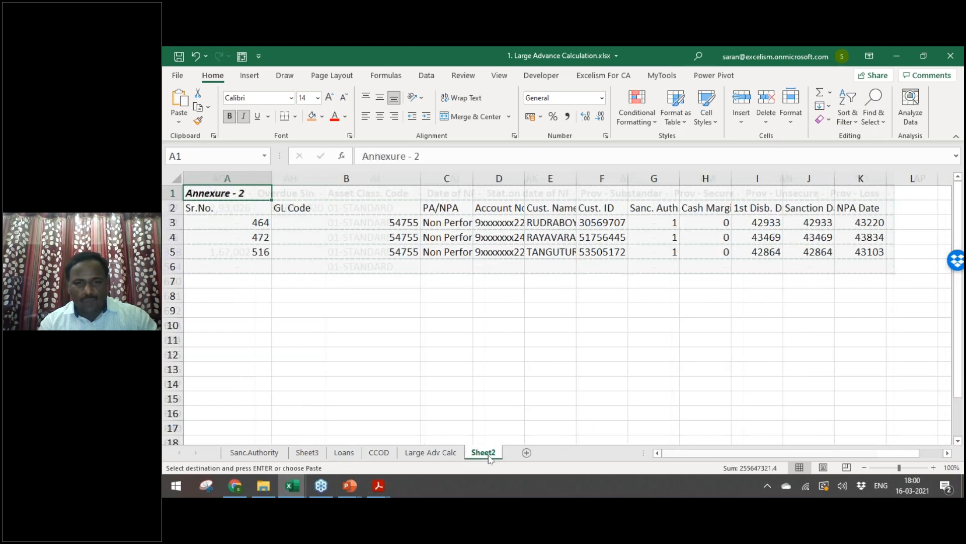
pyautogui.click(527, 452)
pyautogui.press('Down')
pyautogui.press('Down')
pyautogui.hotkey('ctrl', 'v')
pyautogui.press('Up')
pyautogui.press('Up')
pyautogui.write('Anne')
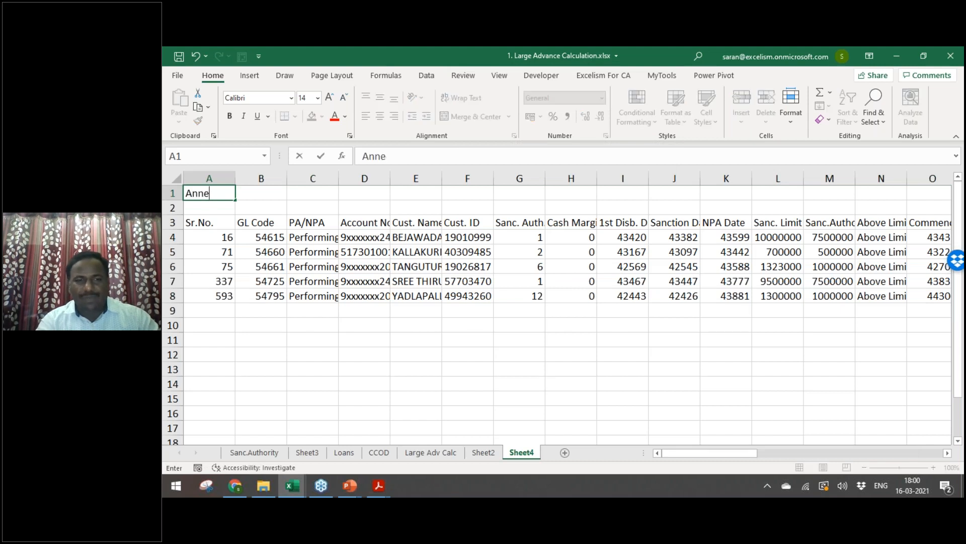
pyautogui.write('xure 3')
# Step: Make the Annexure 3 title in A1 bold and italic
pyautogui.press('Return')
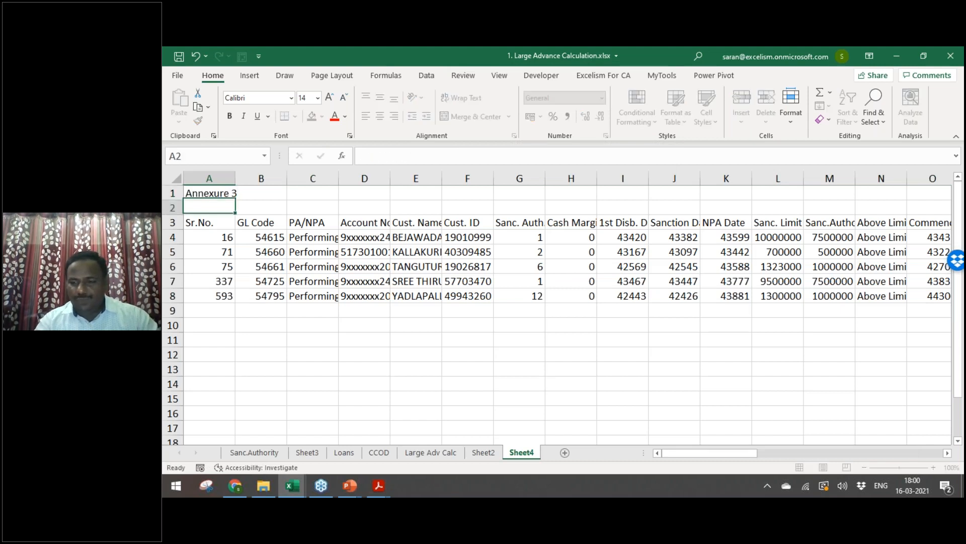
pyautogui.press('Up')
pyautogui.hotkey('ctrl', 'b')
pyautogui.hotkey('ctrl', 'i')
pyautogui.press('Down')
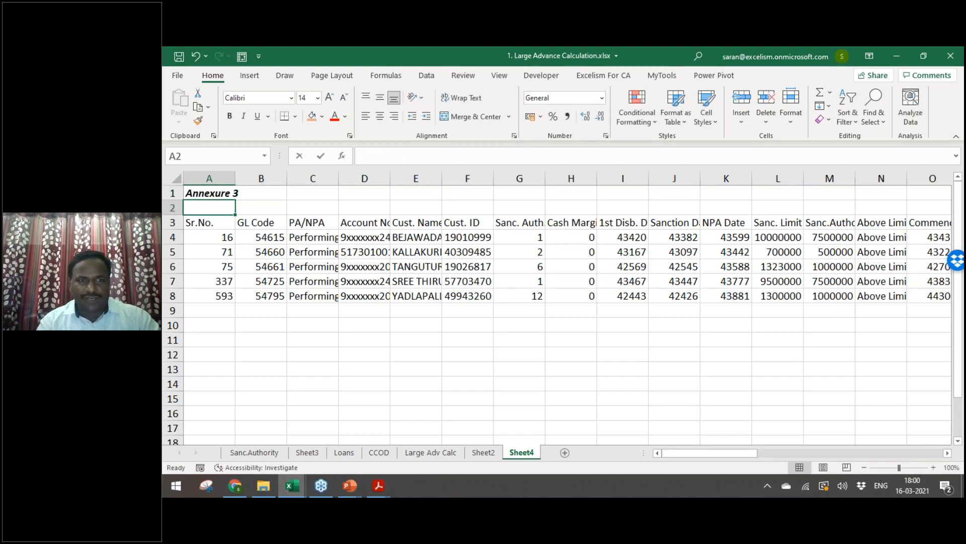
# Step: Enter the label 'LFAR 5.c.i' in cell A2
pyautogui.write('LFAR')
pyautogui.hotkey('alt', 'Tab')
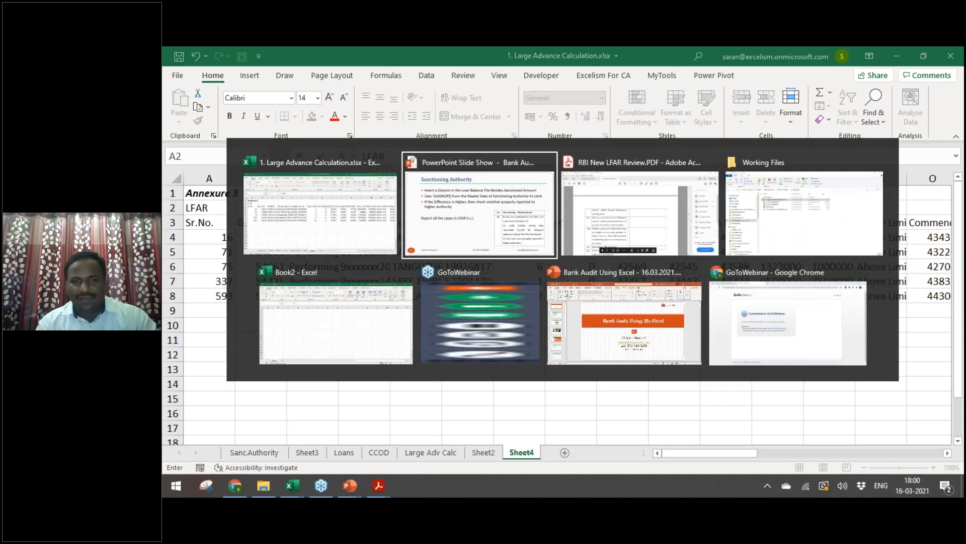
pyautogui.hotkey('alt', 'Tab')
pyautogui.write('5.')
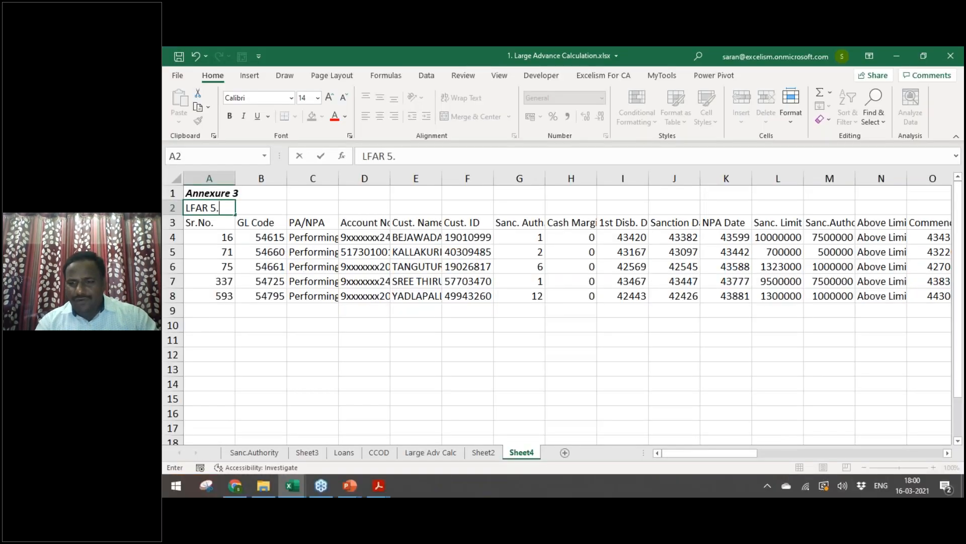
pyautogui.write('c.i')
pyautogui.hotkey('ctrl', 'Return')
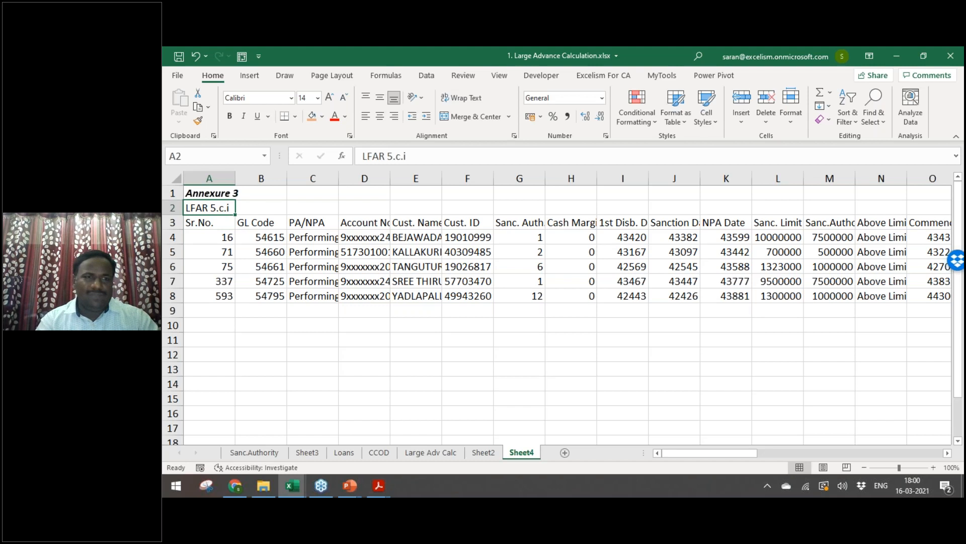
# Step: Make the row 3 headers bold italic and AutoFit the table's column widths
pyautogui.press('Down')
pyautogui.hotkey('ctrl', 'shift', 'Right')
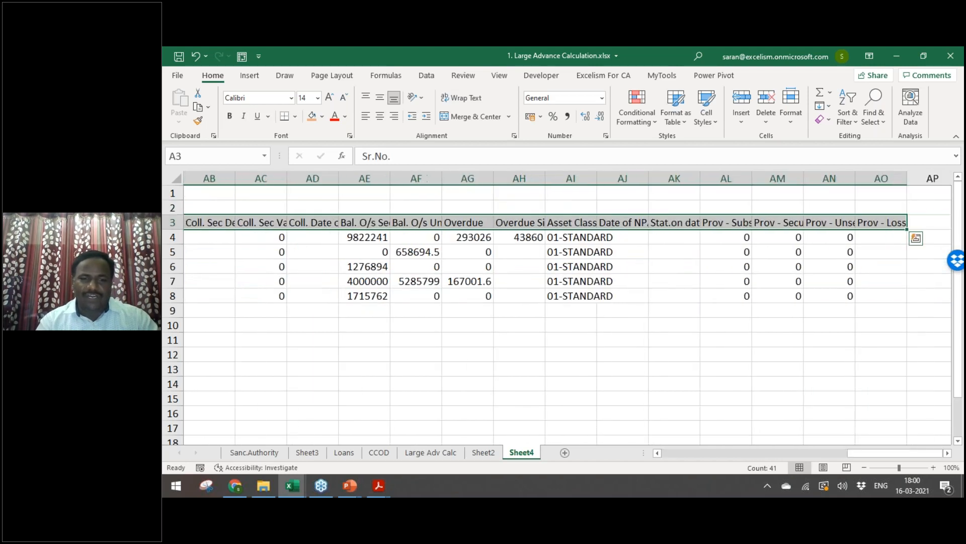
pyautogui.hotkey('ctrl', 'i')
pyautogui.hotkey('ctrl', 'BackSpace')
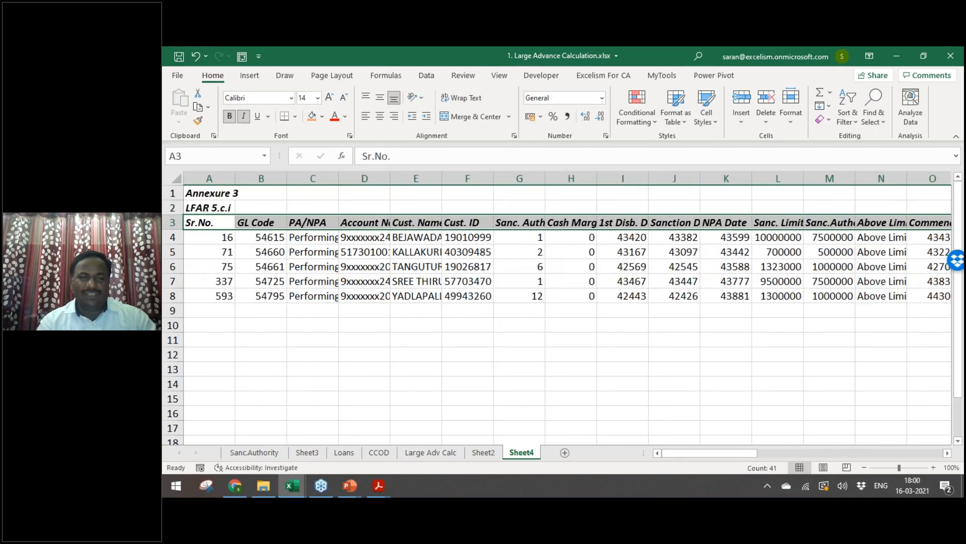
pyautogui.hotkey('ctrl', 'shift', 'Down')
pyautogui.hotkey('alt', 'h')
pyautogui.press('o')
pyautogui.press('i')
pyautogui.press('Home')
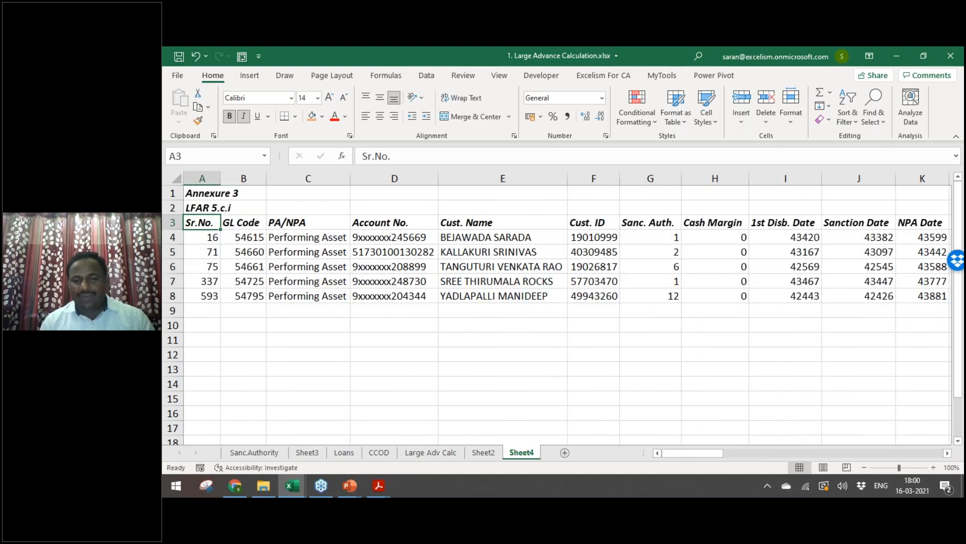
# Step: Rename Sheet4 to 'Sanc.Auth.Limit'
pyautogui.hotkey('alt', 'h')
pyautogui.press('o')
pyautogui.press('r')
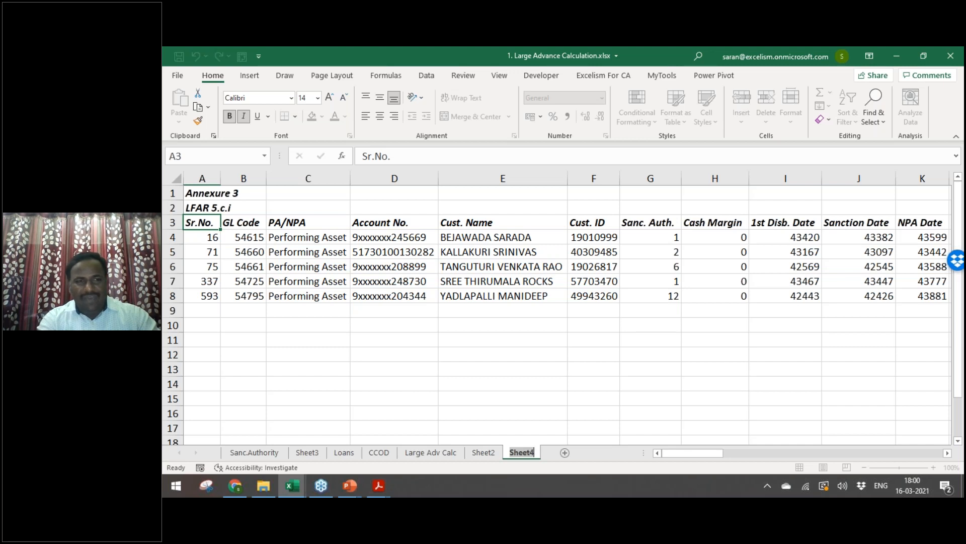
pyautogui.write('Sanc')
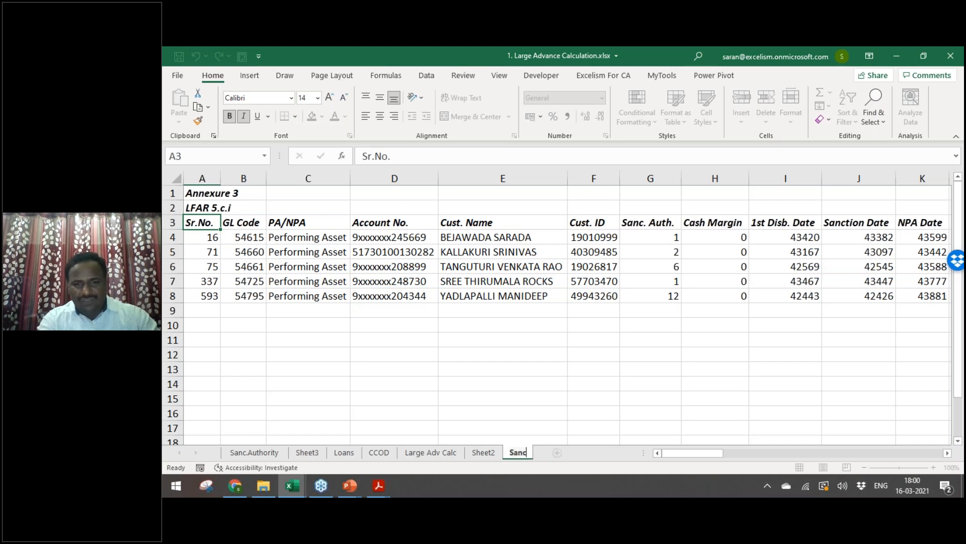
pyautogui.write('.Auth.Limit')
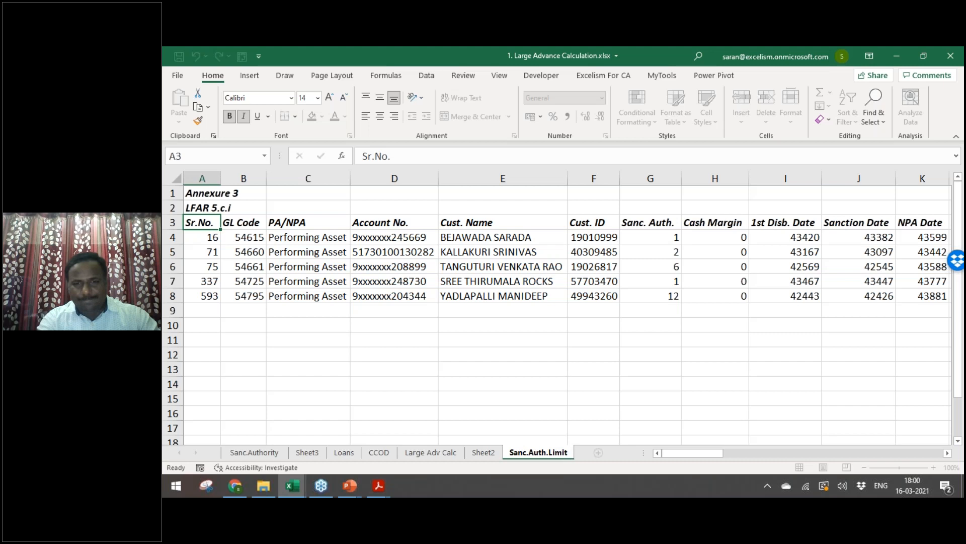
pyautogui.press('Return')
# Step: Rename Sheet2 to 'Quick Mortality'
pyautogui.hotkey('ctrl', 'pageup')
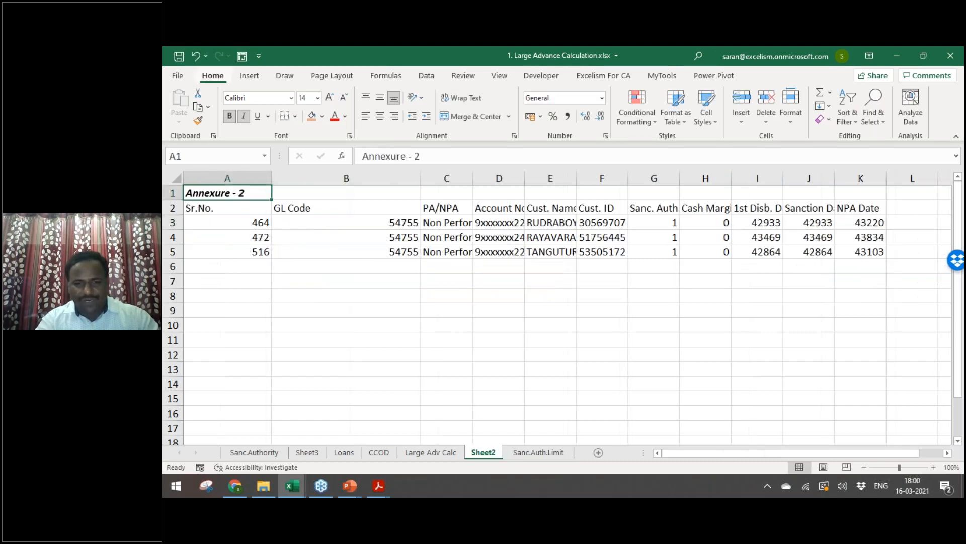
pyautogui.hotkey('alt', 'h')
pyautogui.write('or')
pyautogui.write('Quixk')
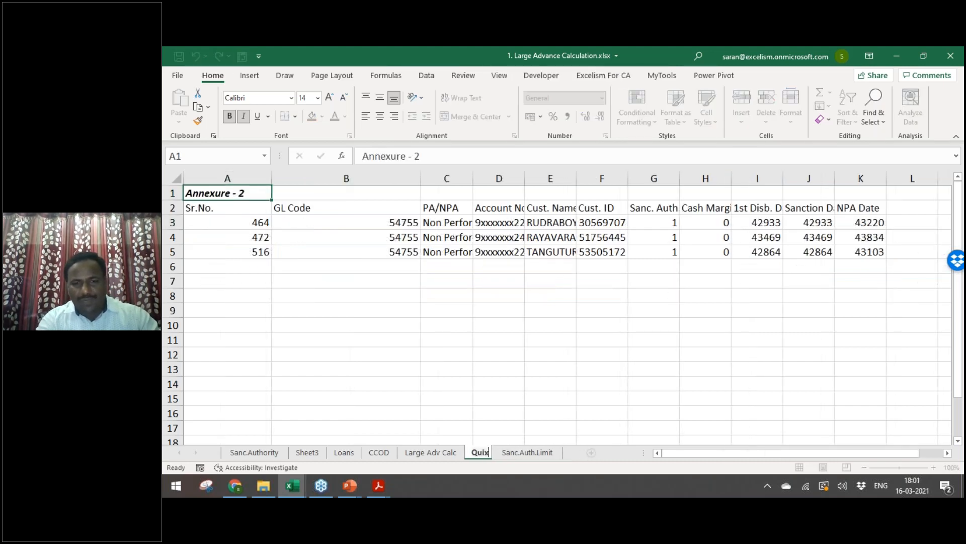
pyautogui.press('BackSpace')
pyautogui.press('BackSpace')
pyautogui.write('ck Mort')
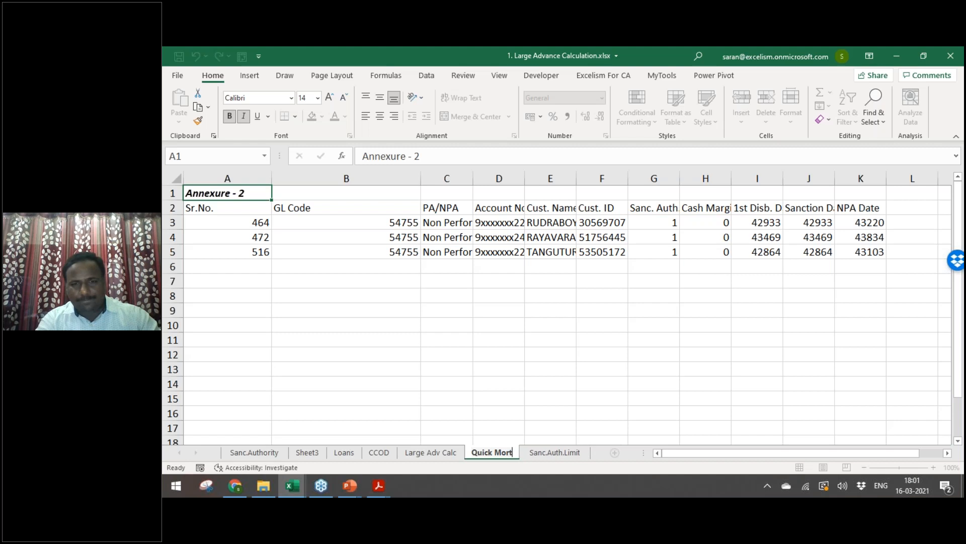
pyautogui.write('ality')
pyautogui.press('Return')
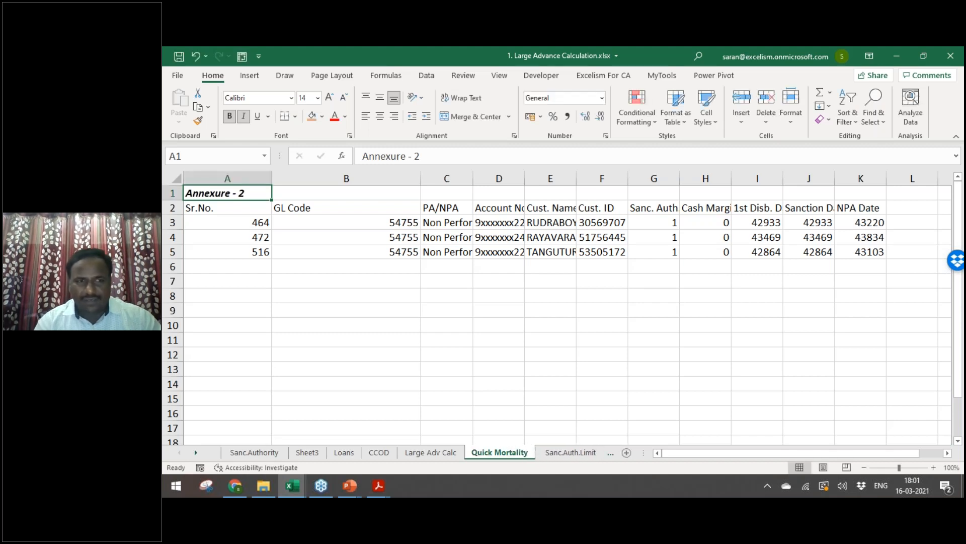
pyautogui.hotkey('ctrl', 'pageup')
pyautogui.hotkey('ctrl', 'pageup')
pyautogui.hotkey('ctrl', 'pageup')
pyautogui.hotkey('ctrl', 'pageup')
pyautogui.hotkey('ctrl', 'pageup')
# Step: Advance the slideshow to the Other Stratification slide, then return to Excel's Sheet3 pivot
pyautogui.hotkey('alt', 'Tab')
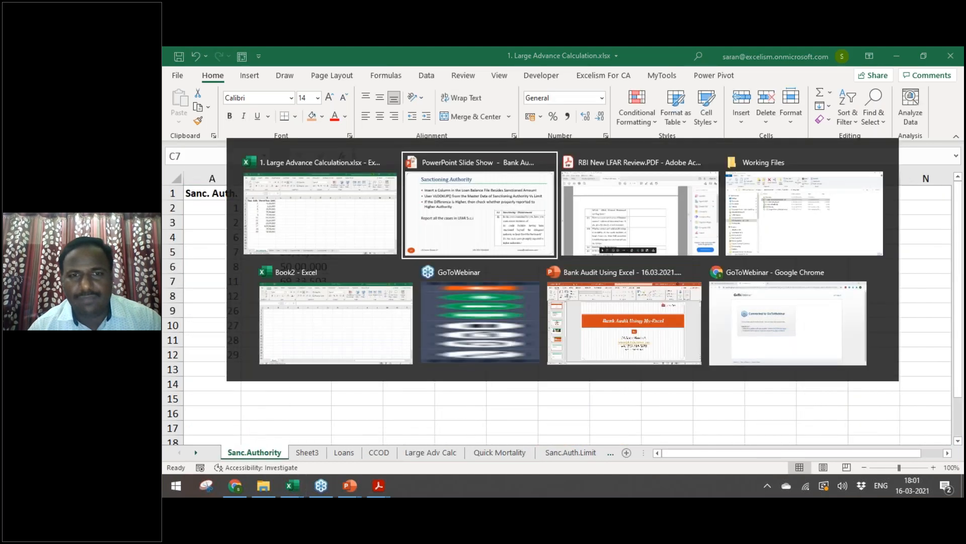
pyautogui.press('Right')
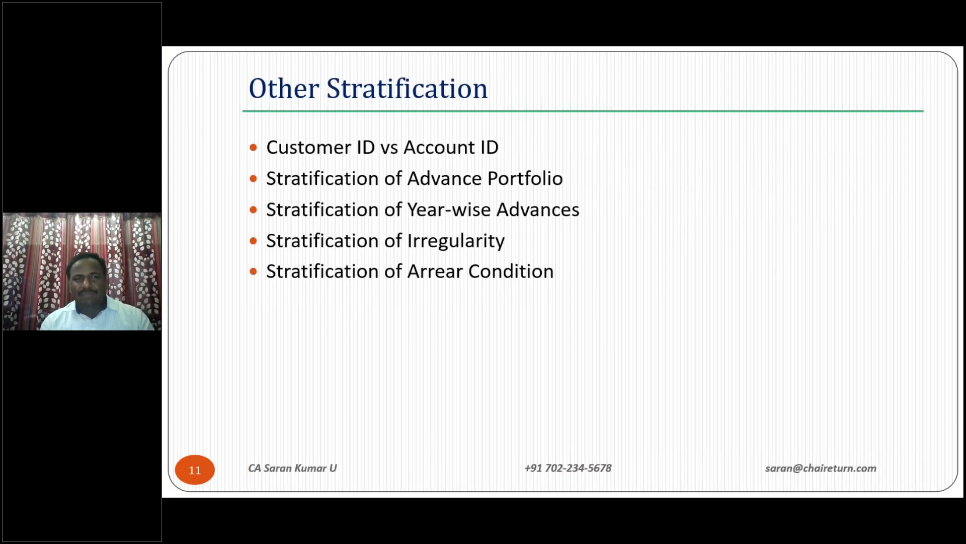
pyautogui.hotkey('alt', 'Tab')
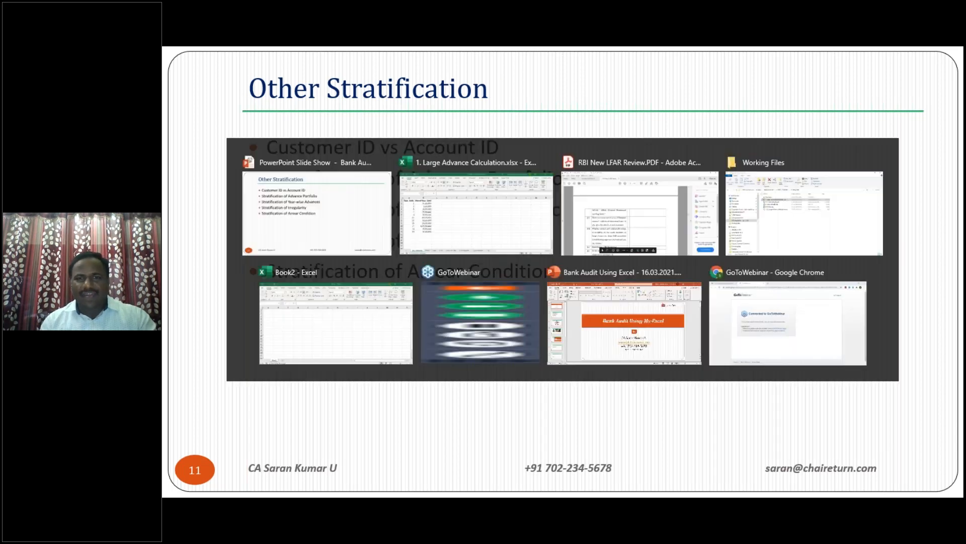
pyautogui.hotkey('ctrl', 'pagedown')
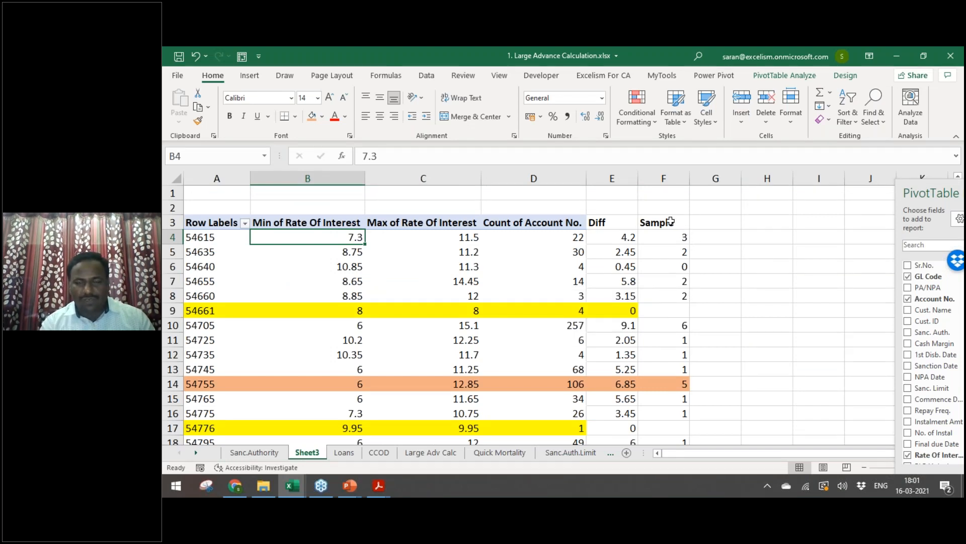
# Step: Rename the pivot sheet to 'Int Rate Check' and title A1 'Annexure - 4' in bold italic
pyautogui.doubleClick(307, 452)
pyautogui.write('Inst')
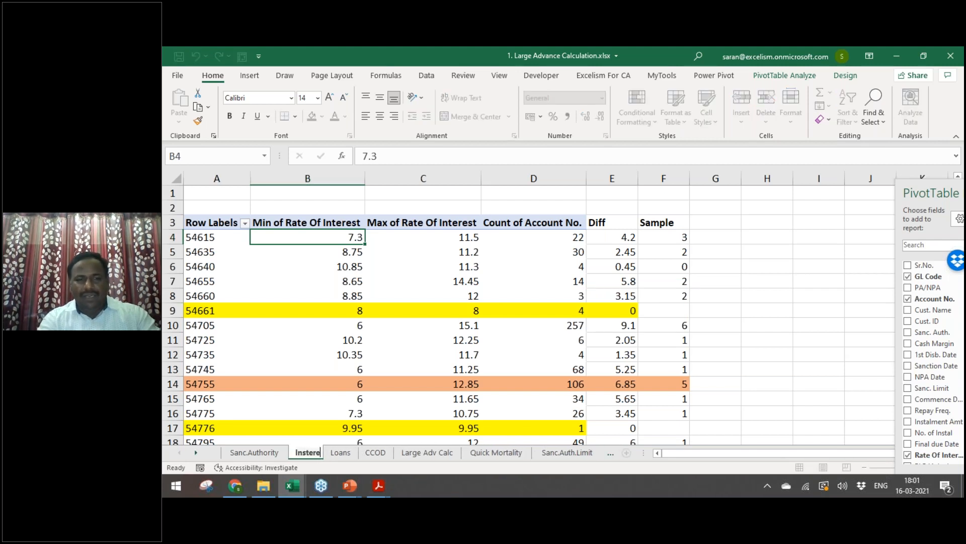
pyautogui.write(' Ra')
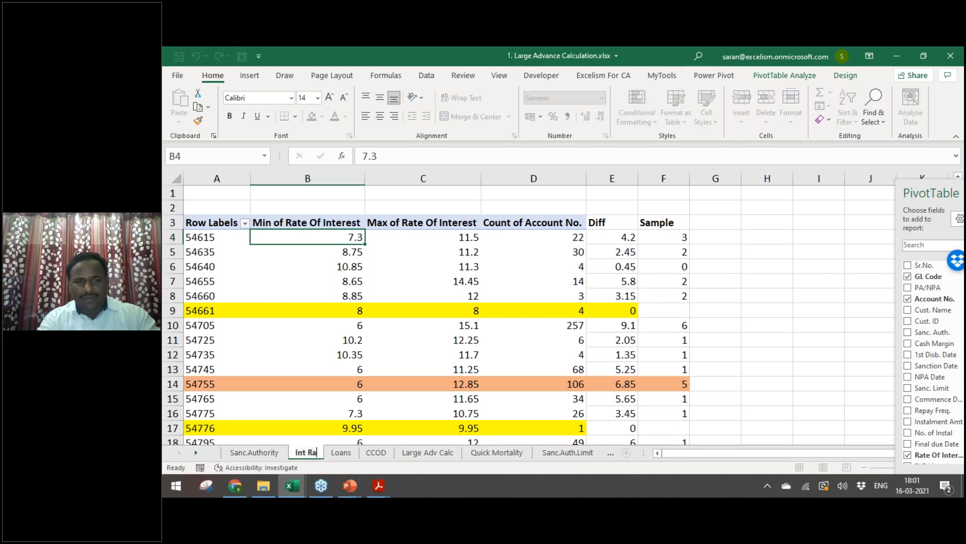
pyautogui.write('te Check')
pyautogui.press('Return')
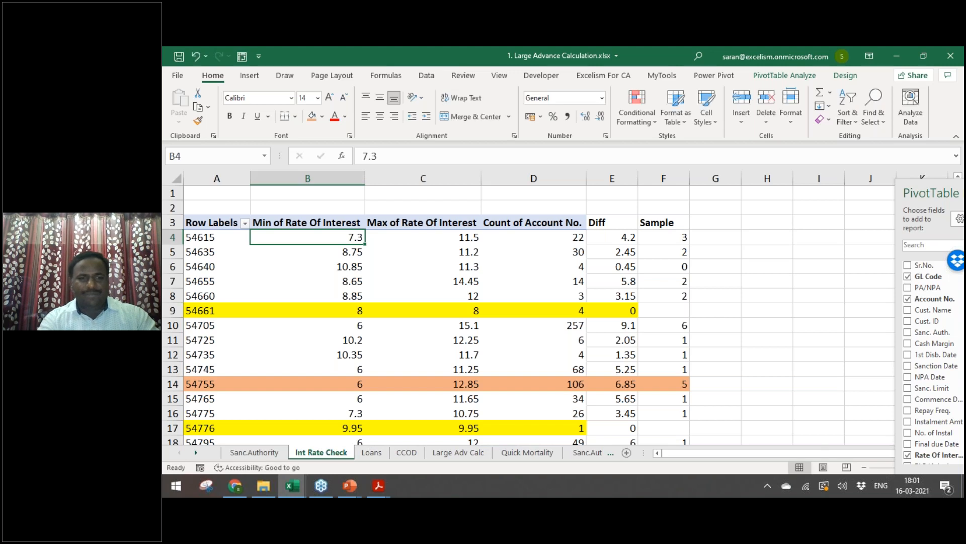
pyautogui.press('Left')
pyautogui.press('Up')
pyautogui.press('Up')
pyautogui.press('Up')
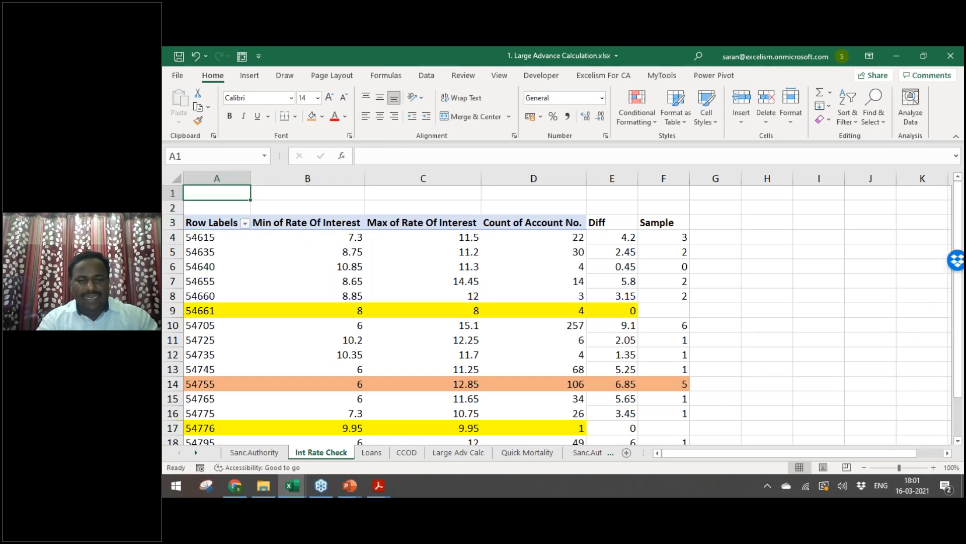
pyautogui.write('Annexure - ')
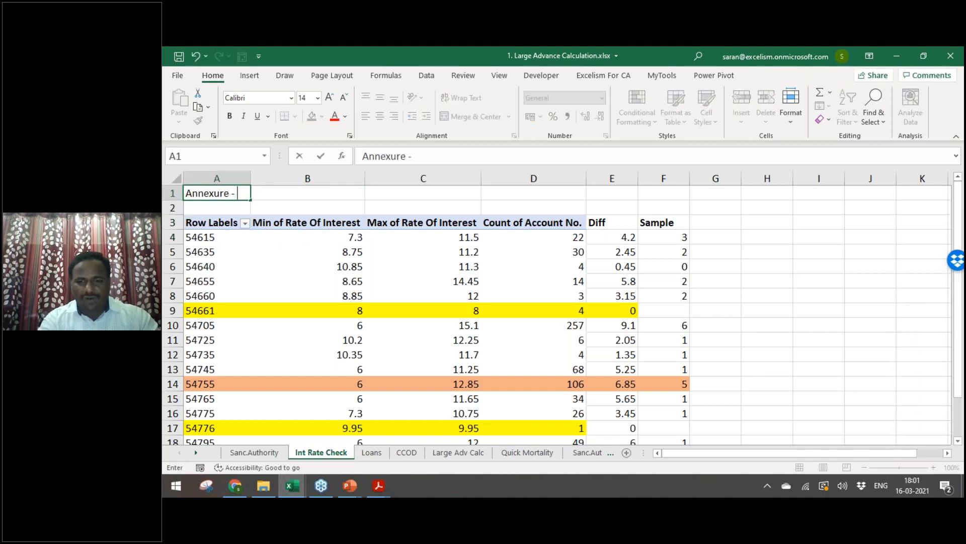
pyautogui.write('4')
pyautogui.press('Return')
pyautogui.press('Up')
pyautogui.hotkey('ctrl', 'b')
pyautogui.hotkey('ctrl', 'i')
# Step: Move to the first Sample value and briefly compare with the Sanc.Authority sheet
pyautogui.press('Down')
pyautogui.press('Right')
pyautogui.press('Right')
pyautogui.press('Right')
pyautogui.press('Right')
pyautogui.press('Down')
pyautogui.press('Right')
pyautogui.press('Down')
pyautogui.hotkey('ctrl', 'pageup')
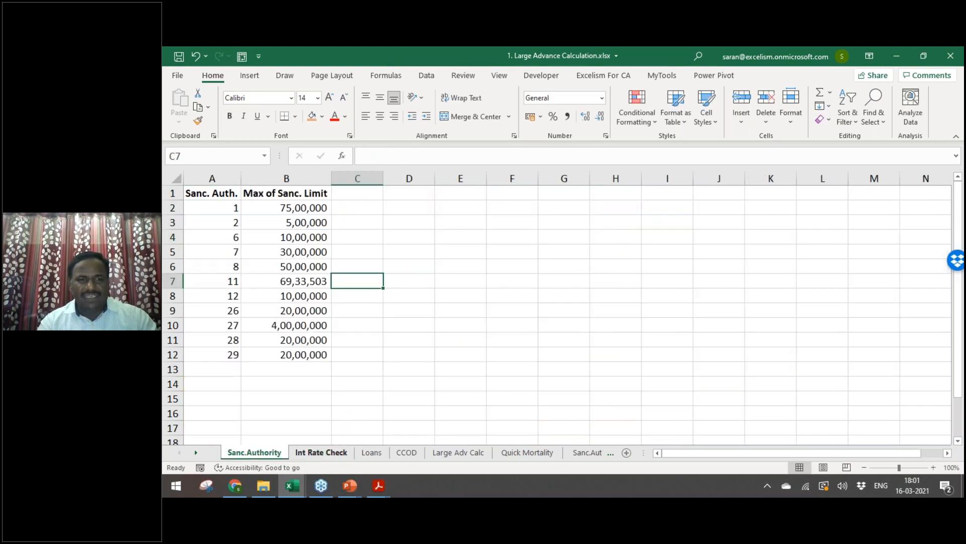
pyautogui.hotkey('ctrl', 'pagedown')
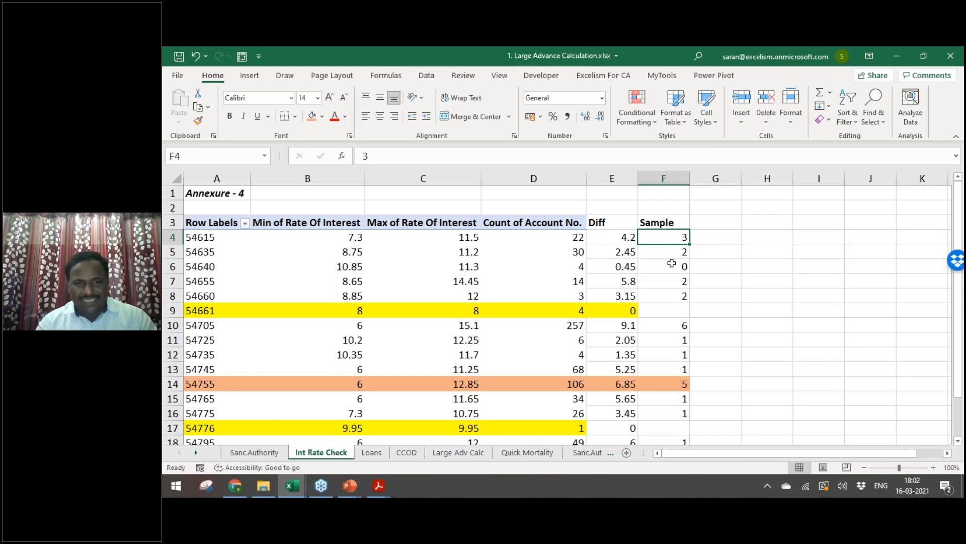
pyautogui.hotkey('ctrl', 'pagedown')
pyautogui.hotkey('ctrl', 'pagedown')
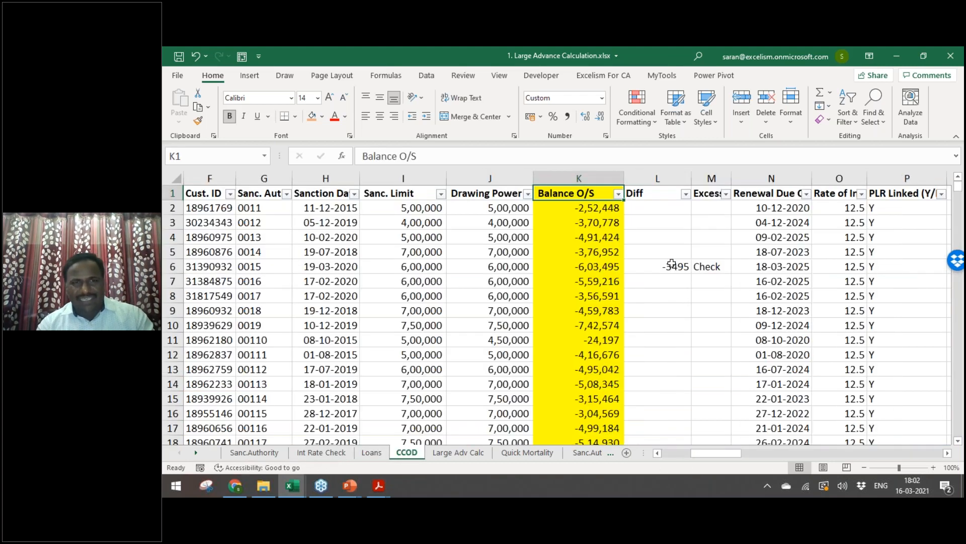
pyautogui.hotkey('ctrl', 'pagedown')
pyautogui.hotkey('ctrl', 'pagedown')
pyautogui.hotkey('ctrl', 'pageup')
pyautogui.hotkey('ctrl', 'pageup')
pyautogui.hotkey('ctrl', 'pageup')
pyautogui.hotkey('ctrl', 'pageup')
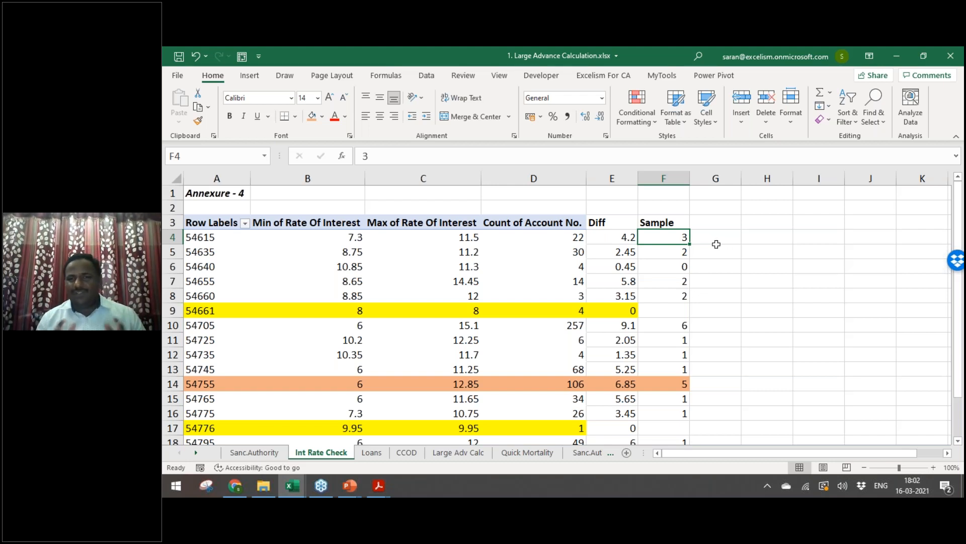
pyautogui.press('Left')
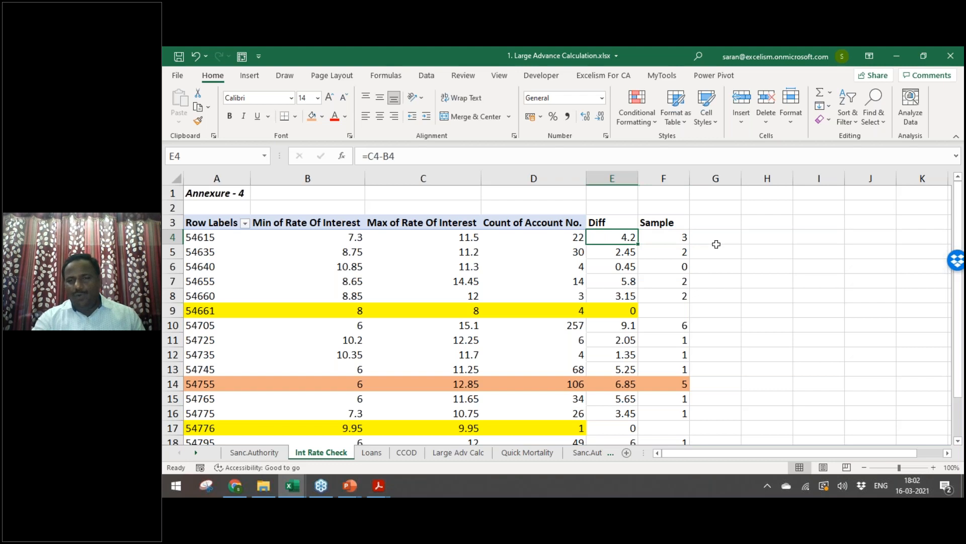
pyautogui.hotkey('ctrl', 'Down')
pyautogui.press('Right')
pyautogui.hotkey('ctrl', 'Up')
pyautogui.hotkey('ctrl', 'Up')
pyautogui.hotkey('ctrl', 'Up')
pyautogui.hotkey('ctrl', 'Up')
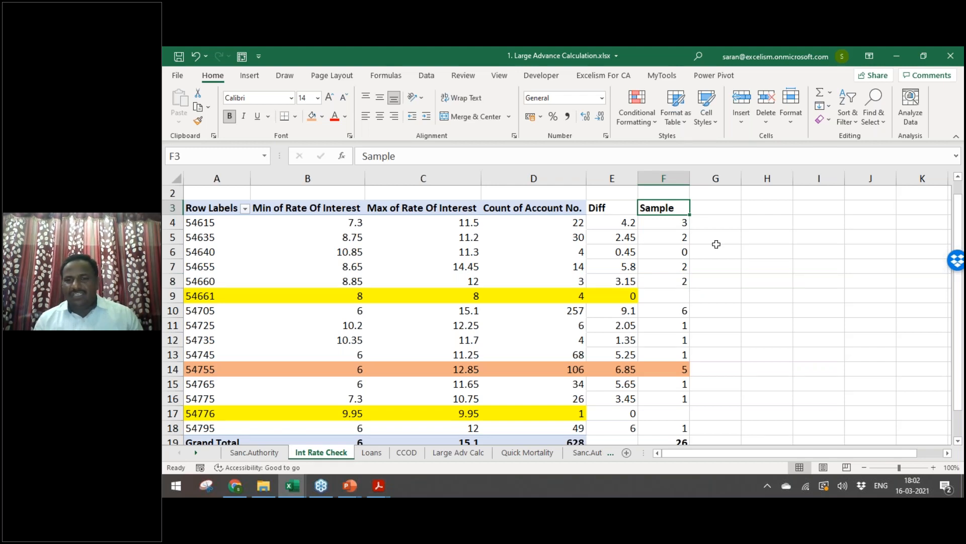
pyautogui.press('Left')
pyautogui.press('Left')
pyautogui.hotkey('ctrl', 'Down')
pyautogui.press('Right')
pyautogui.press('Right')
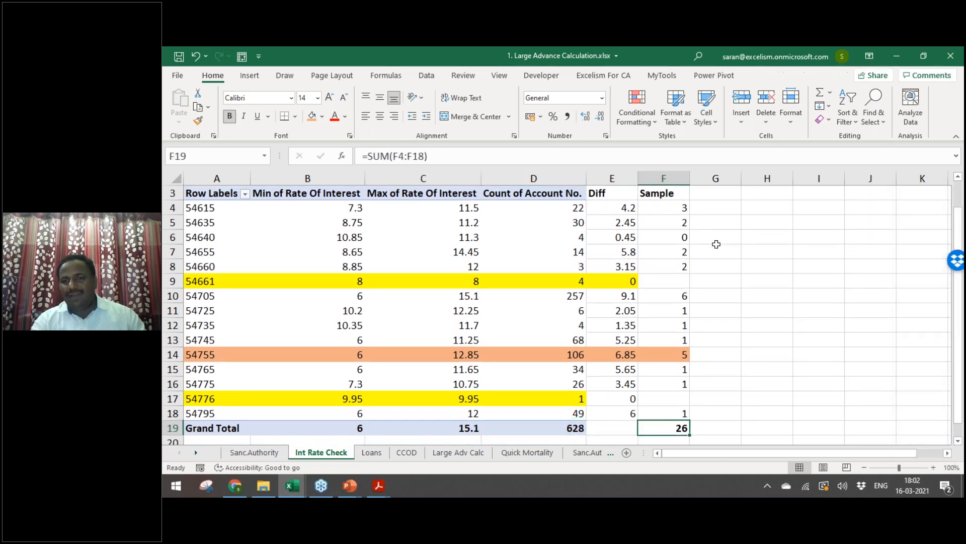
pyautogui.press('Up')
pyautogui.press('Up')
pyautogui.press('Up')
pyautogui.press('Up')
pyautogui.press('Up')
pyautogui.press('Up')
pyautogui.press('Up')
pyautogui.press('Up')
pyautogui.press('Up')
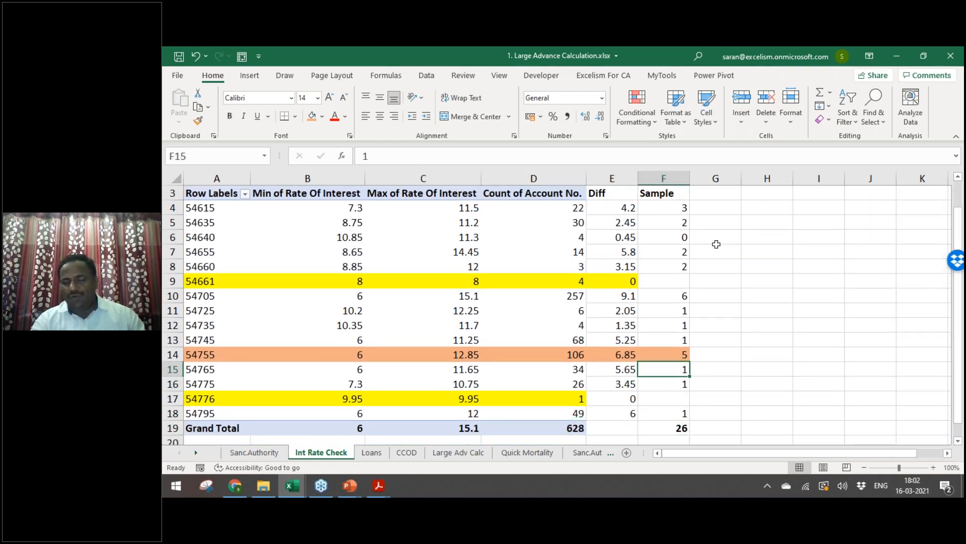
pyautogui.press('Left')
pyautogui.press('Left')
pyautogui.hotkey('ctrl', 'Down')
pyautogui.press('Right')
pyautogui.press('Right')
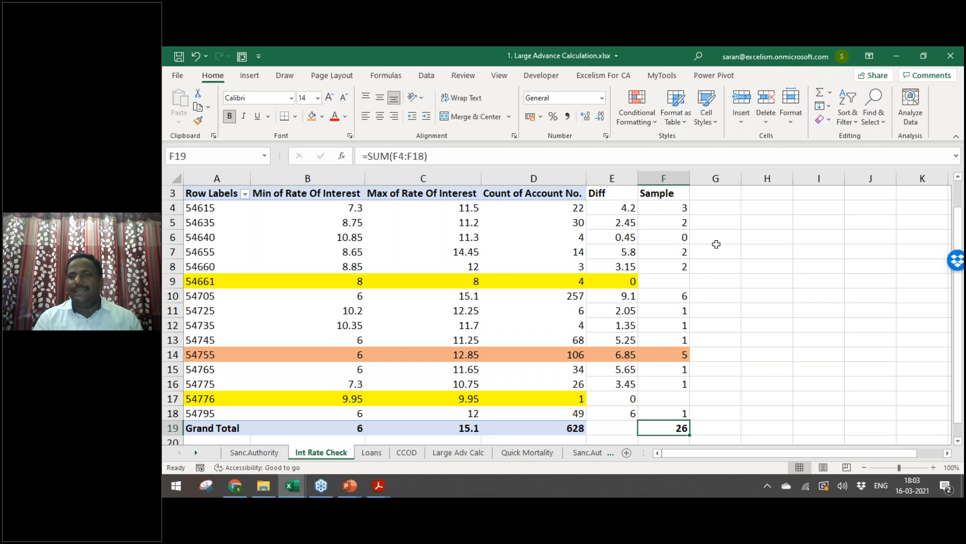
pyautogui.hotkey('ctrl', 'Home')
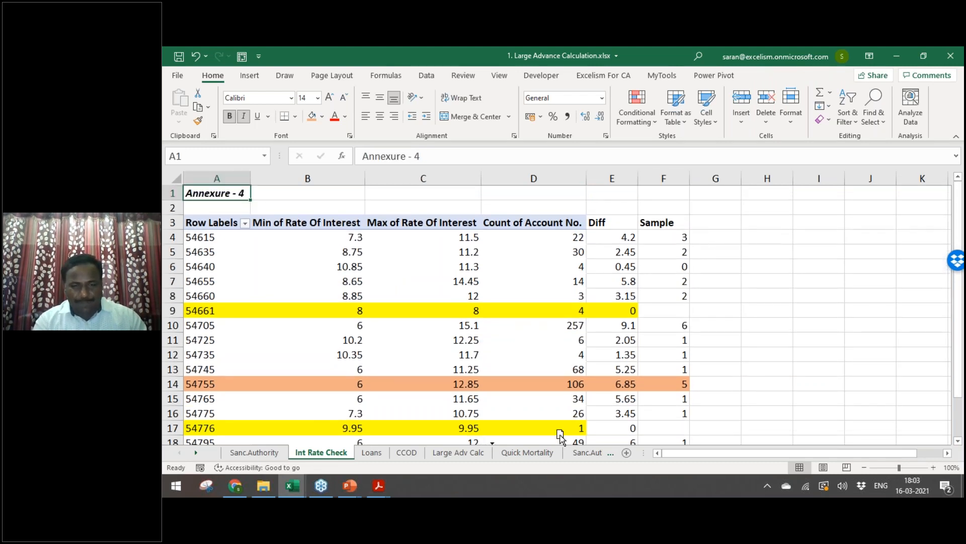
# Step: Reorder the tabs: Int Rate Check after Quick Mortality, Sanc.Authority after CCOD
pyautogui.moveTo(562, 452); pyautogui.dragTo(575, 452)
pyautogui.click(301, 454)
pyautogui.click(269, 453)
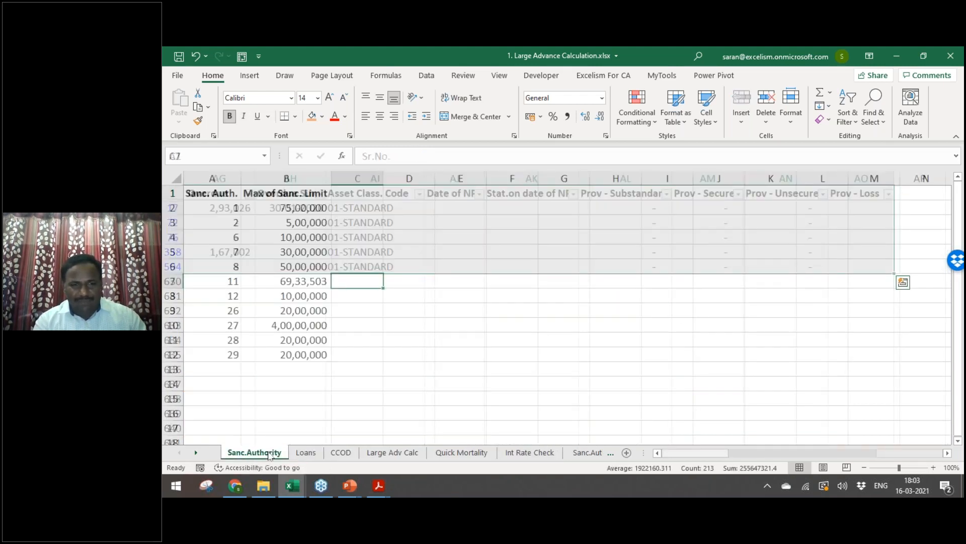
pyautogui.moveTo(269, 453); pyautogui.dragTo(391, 447)
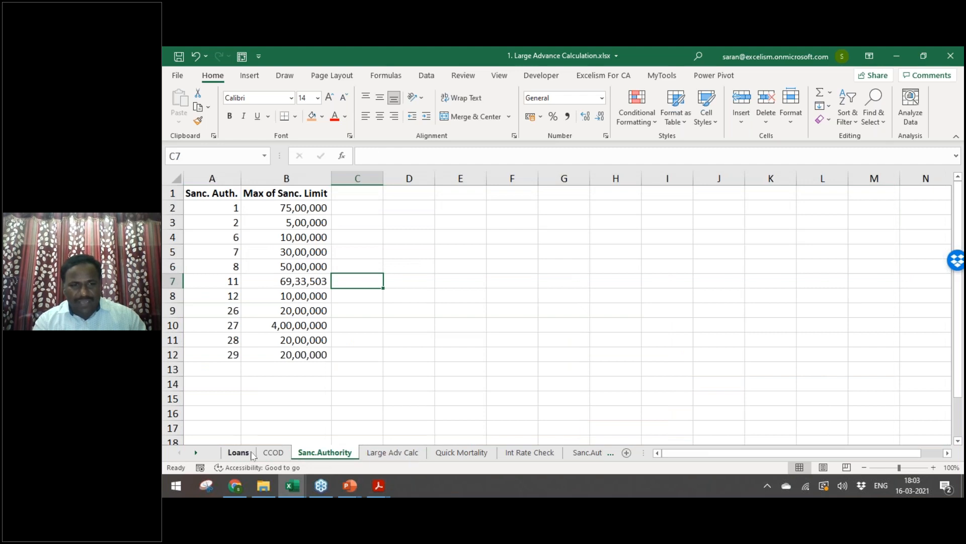
# Step: Review the Loans, CCOD, Sanc.Authority, Large Adv Calc, Quick Mortality, Int Rate Check and Sanc.Auth.Limit sheets, then return to the slideshow
pyautogui.click(251, 453)
pyautogui.click(273, 452)
pyautogui.click(319, 453)
pyautogui.click(392, 452)
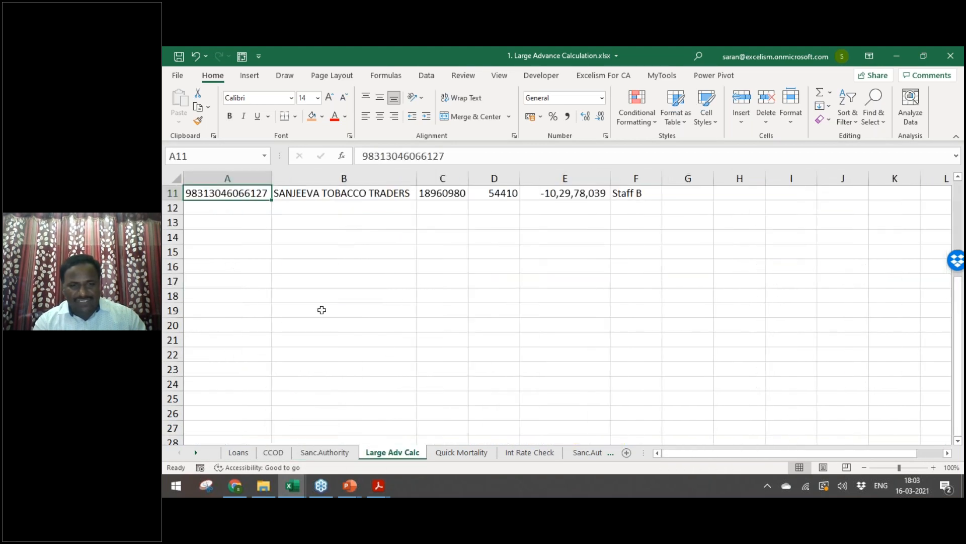
pyautogui.hotkey('ctrl', 'Home')
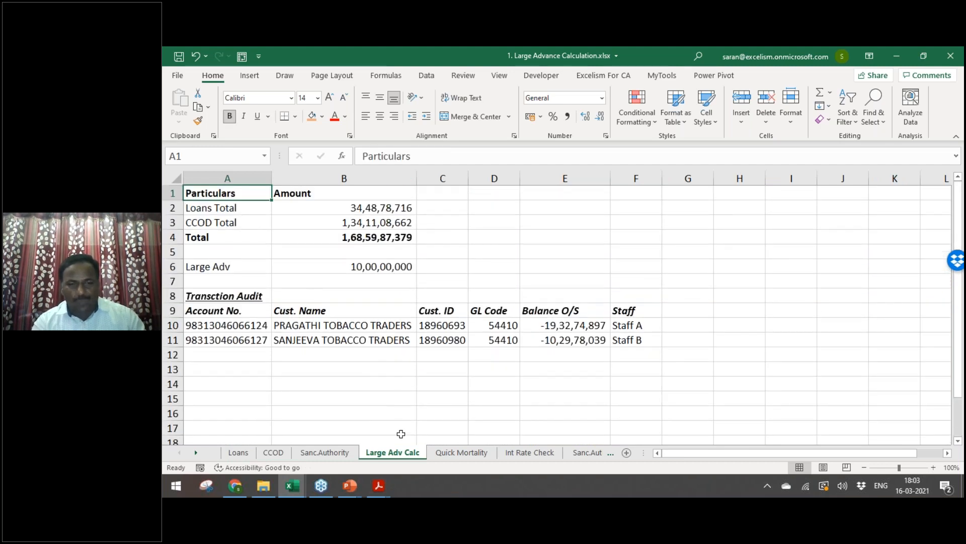
pyautogui.click(459, 453)
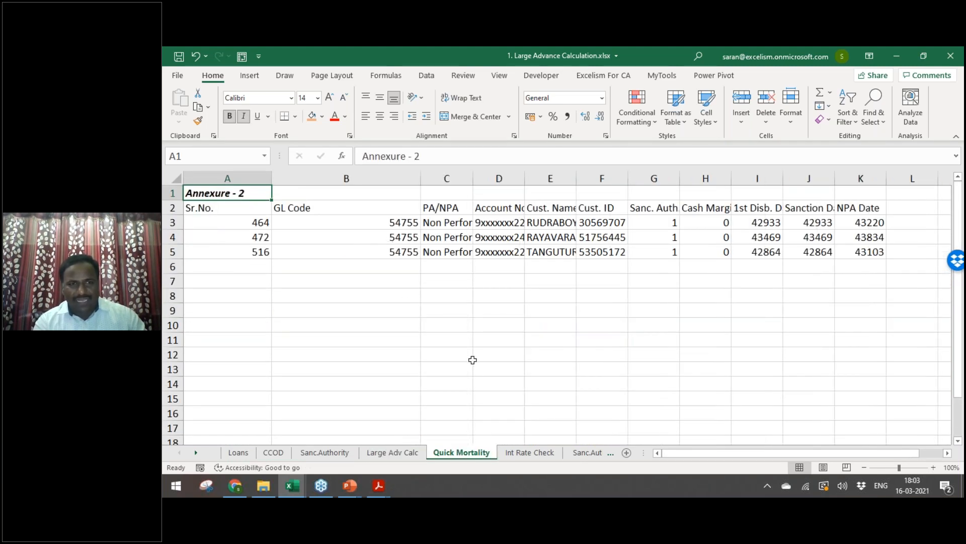
pyautogui.click(526, 455)
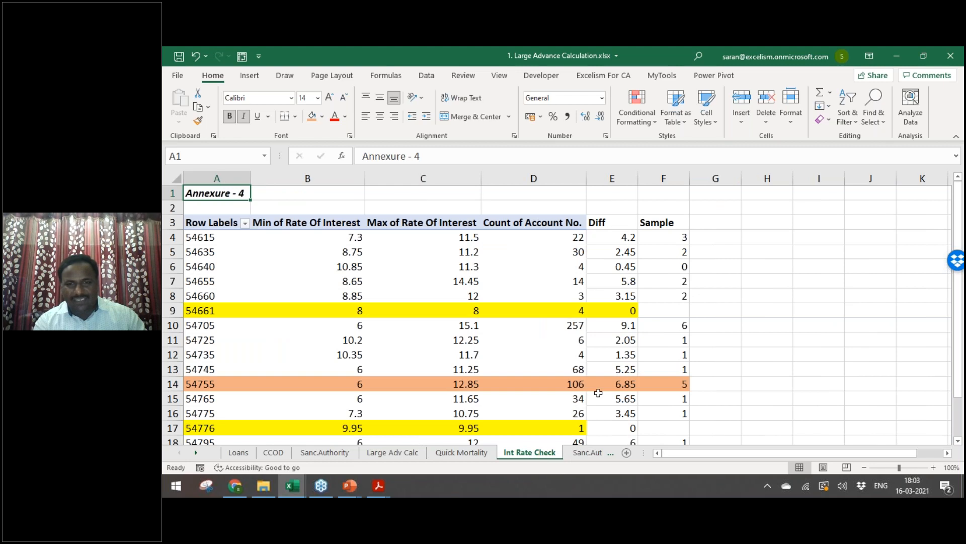
pyautogui.click(585, 454)
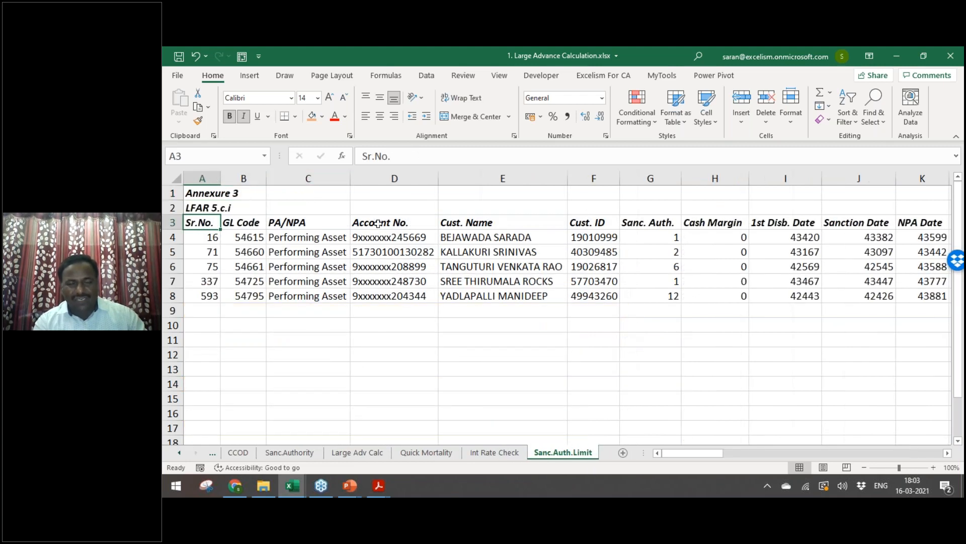
pyautogui.hotkey('alt', 'Tab')
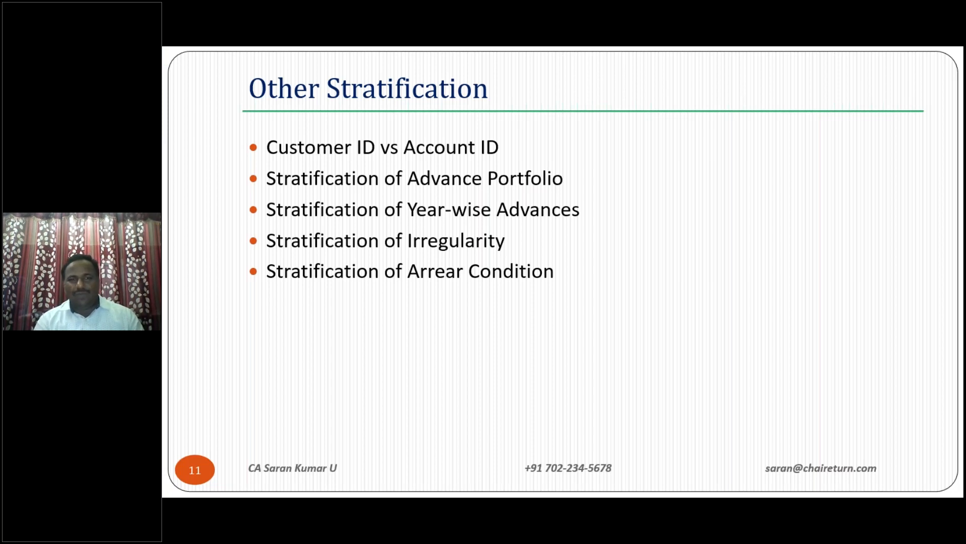
# Step: On the Loans sheet, clear the filter to show all loan rows and select the header row
pyautogui.hotkey('alt', 'Tab')
pyautogui.hotkey('ctrl', 'pageup')
pyautogui.hotkey('ctrl', 'pageup')
pyautogui.hotkey('ctrl', 'pageup')
pyautogui.hotkey('ctrl', 'pageup')
pyautogui.hotkey('ctrl', 'pageup')
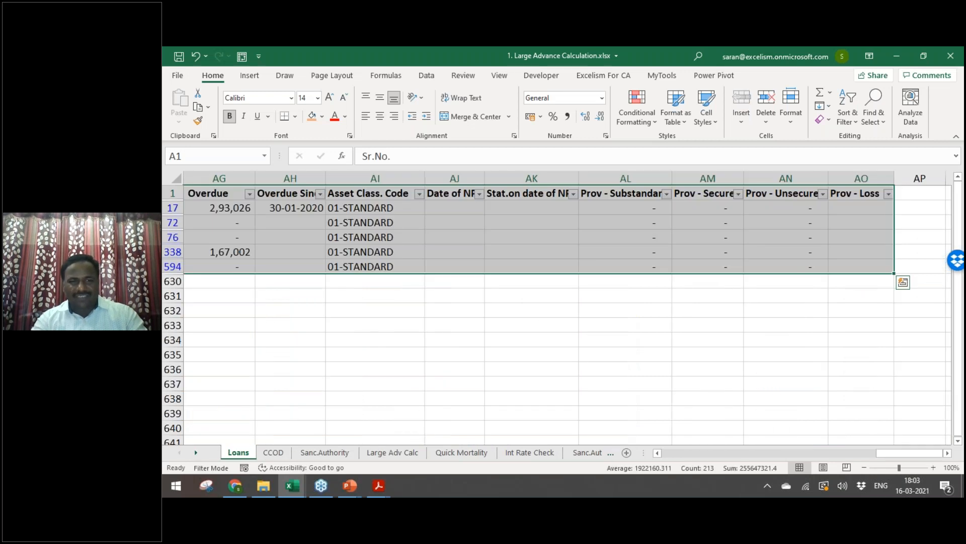
pyautogui.hotkey('ctrl', 'Home')
pyautogui.hotkey('alt', 'a')
pyautogui.press('c')
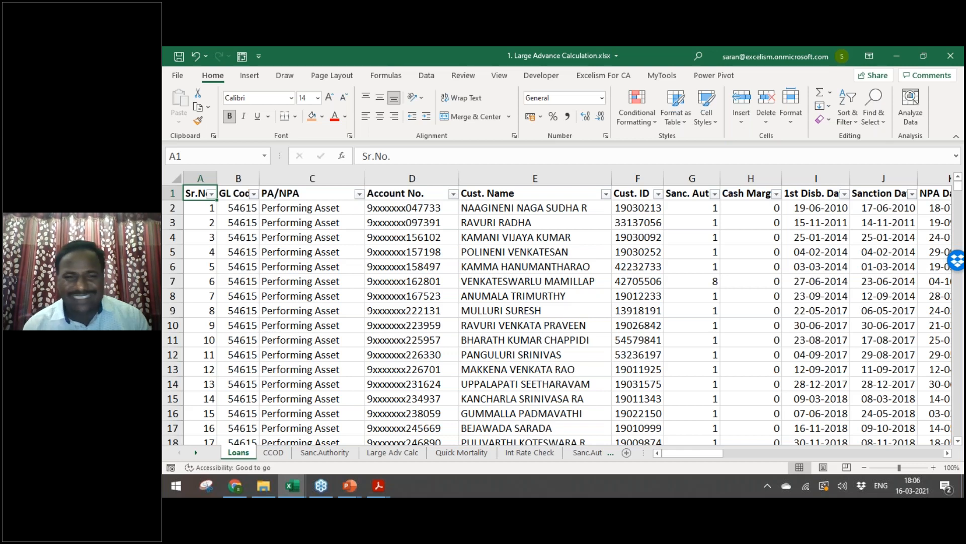
pyautogui.hotkey('ctrl', 'shift', 'Right')
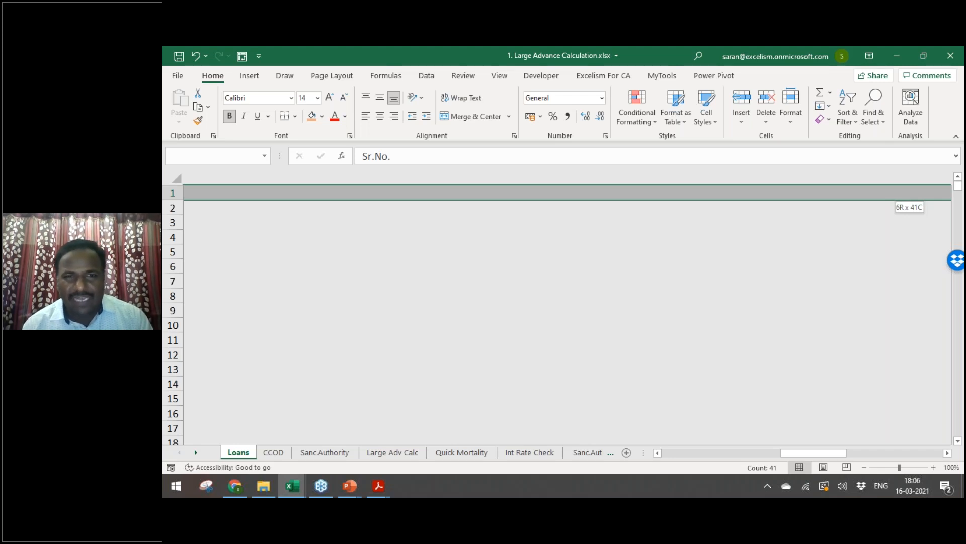
# Step: Select all the loan data and insert a PivotTable on a new worksheet
pyautogui.hotkey('ctrl', 'shift', 'Down')
pyautogui.hotkey('alt', 'n')
pyautogui.press('v')
pyautogui.press('t')
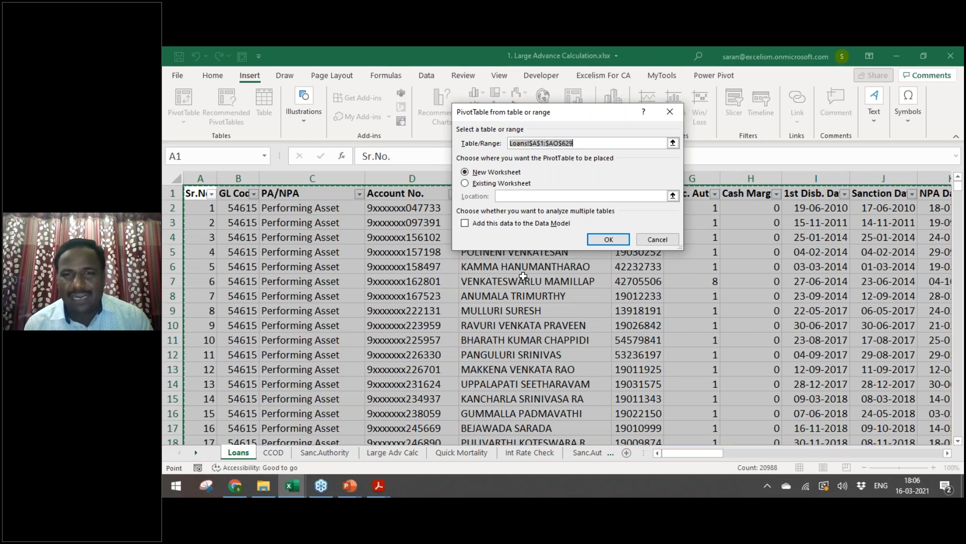
pyautogui.press('Return')
# Step: Put Cust. ID in Rows and Count of Account No. in Values
pyautogui.moveTo(894, 212); pyautogui.dragTo(549, 109)
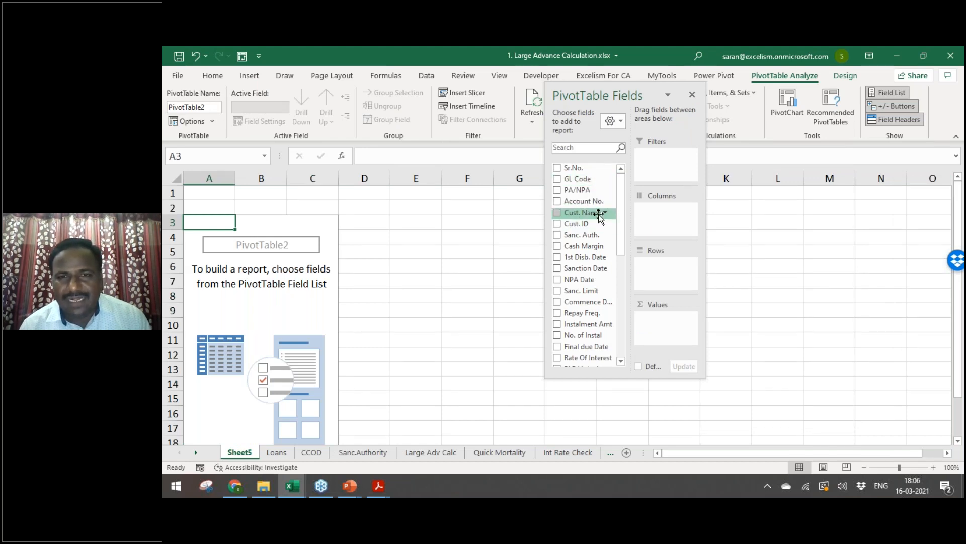
pyautogui.click(578, 223)
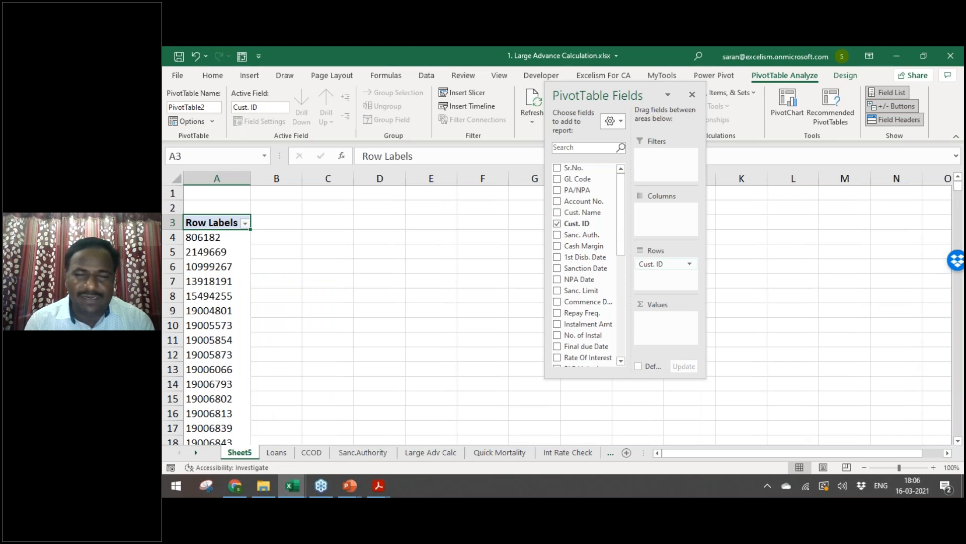
pyautogui.moveTo(601, 209); pyautogui.dragTo(675, 330)
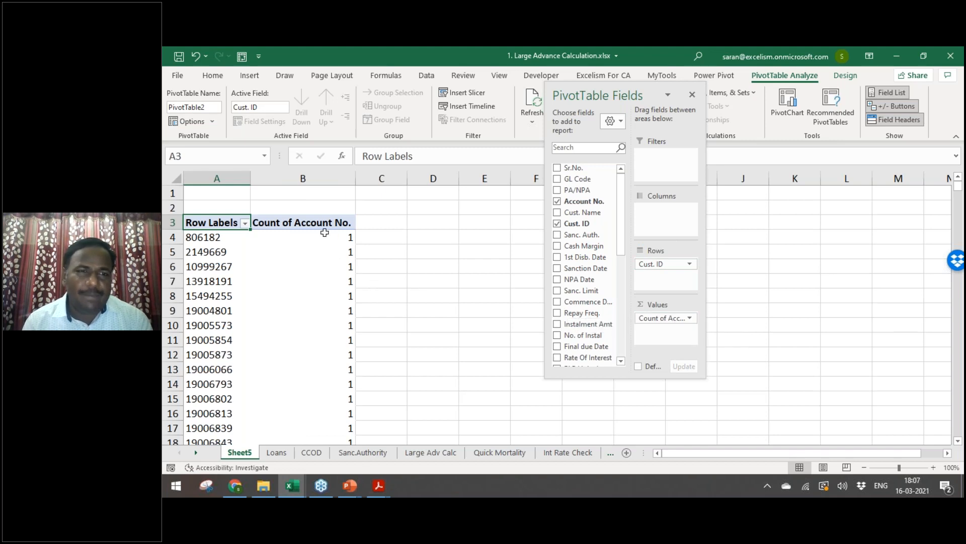
pyautogui.click(325, 233)
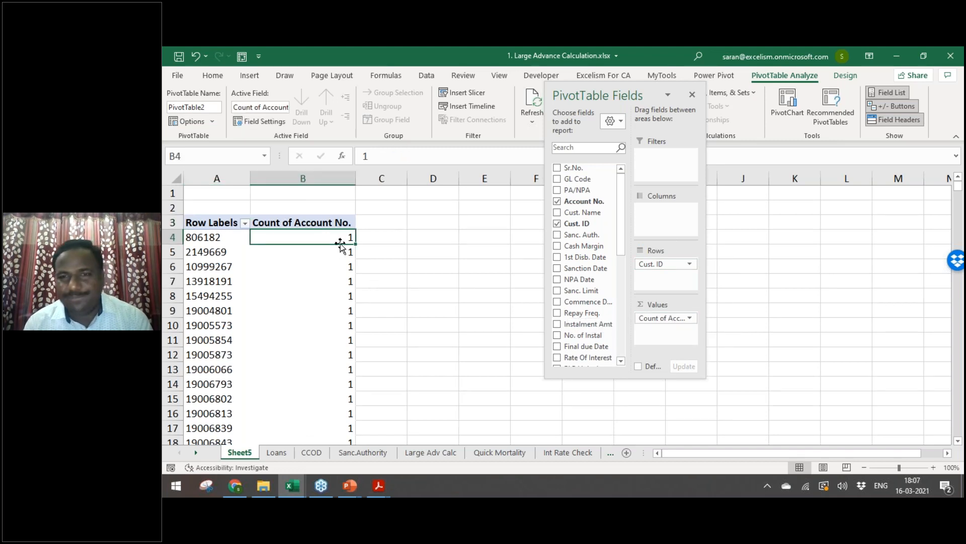
pyautogui.moveTo(624, 240); pyautogui.dragTo(624, 267)
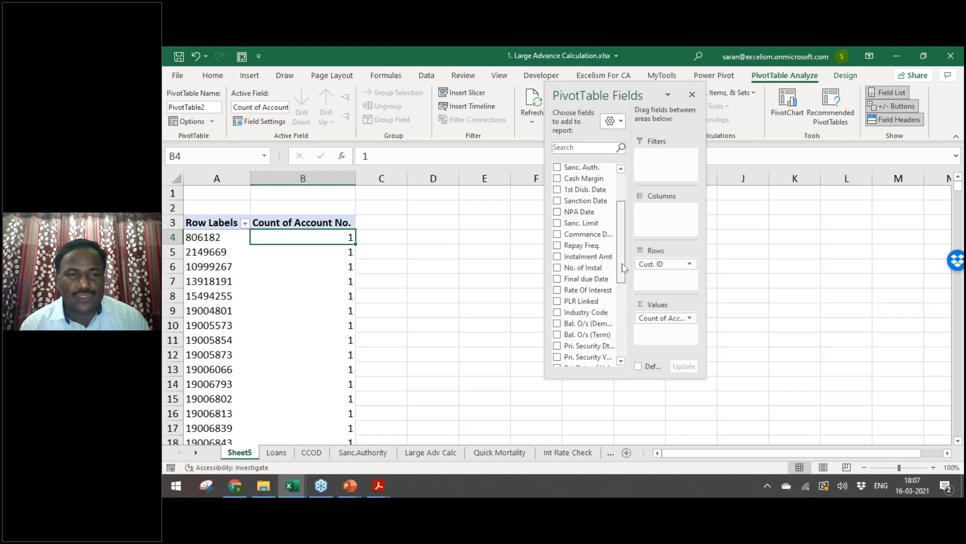
# Step: Add Sum of Bal. O/s (Term) and sort customers by account count, largest to smallest
pyautogui.moveTo(622, 263); pyautogui.dragTo(622, 264)
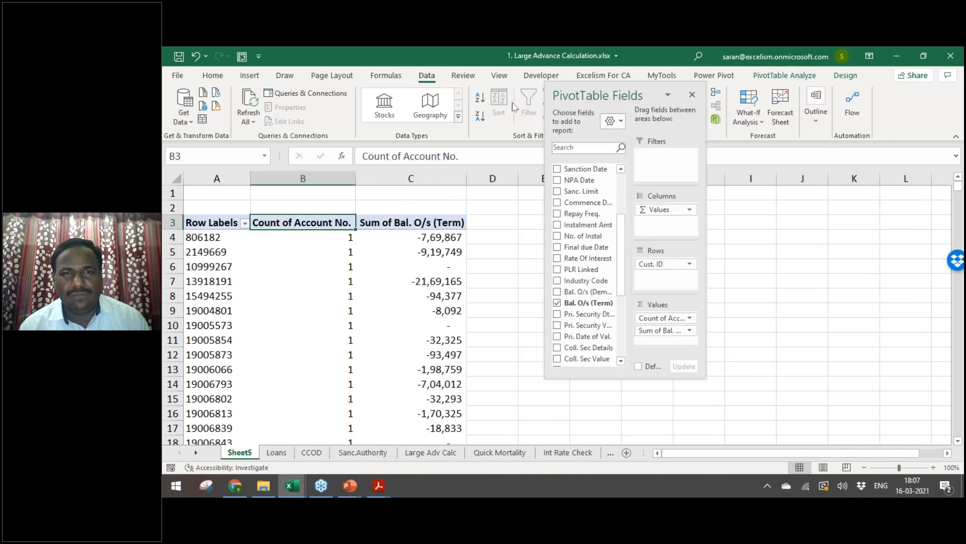
pyautogui.click(481, 120)
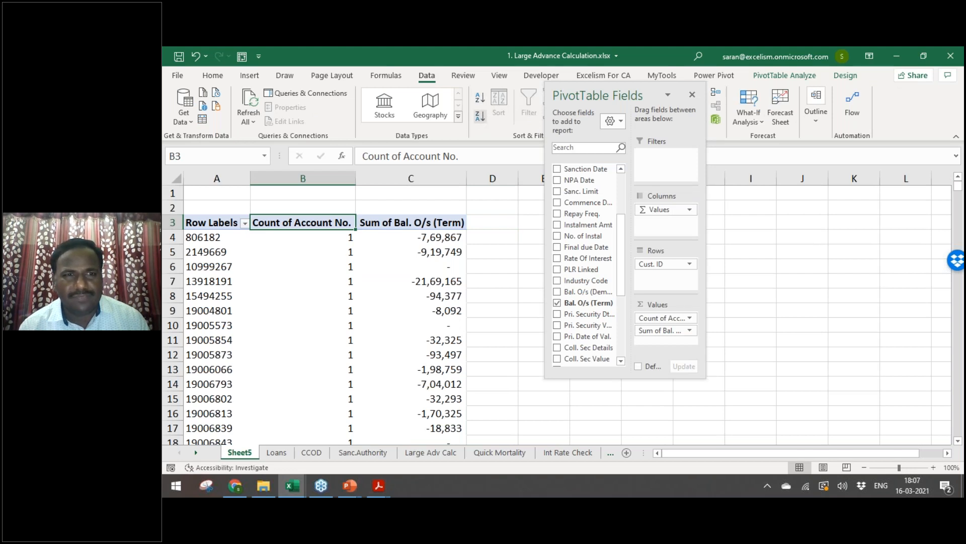
pyautogui.press('Down')
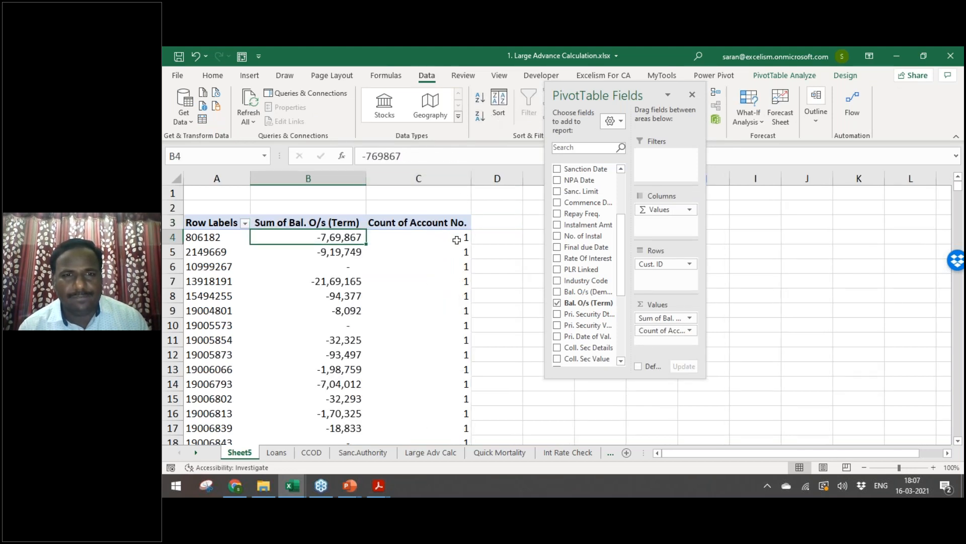
pyautogui.click(459, 240)
pyautogui.click(489, 111)
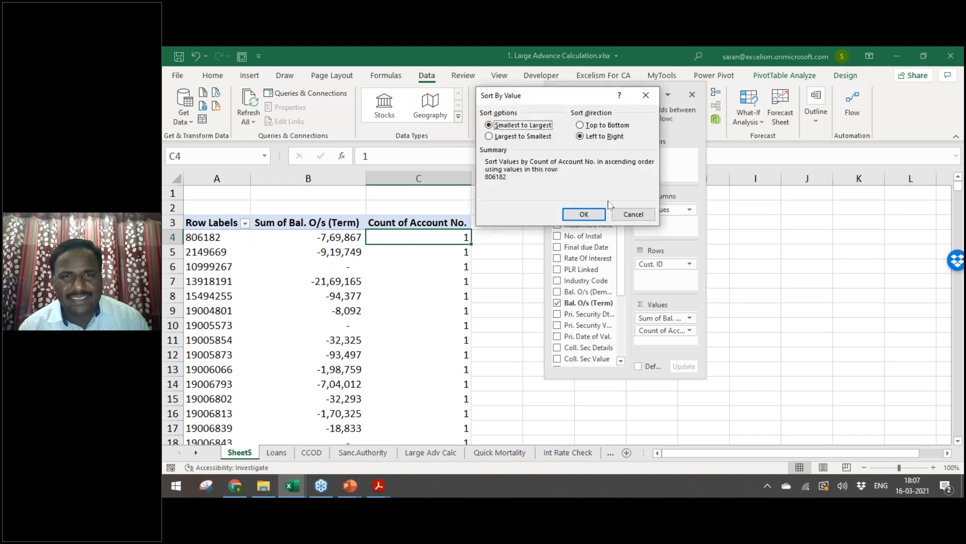
pyautogui.click(633, 215)
pyautogui.click(480, 116)
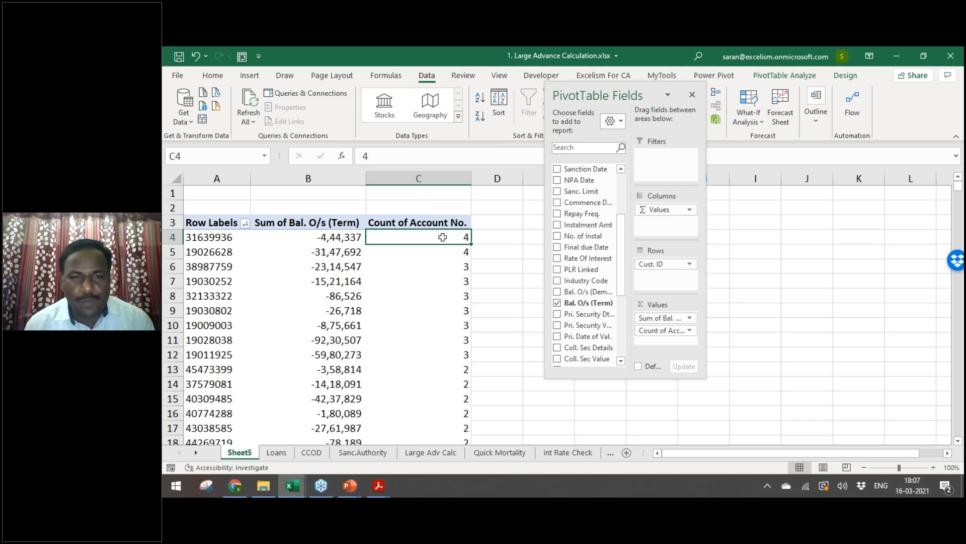
pyautogui.click(216, 237)
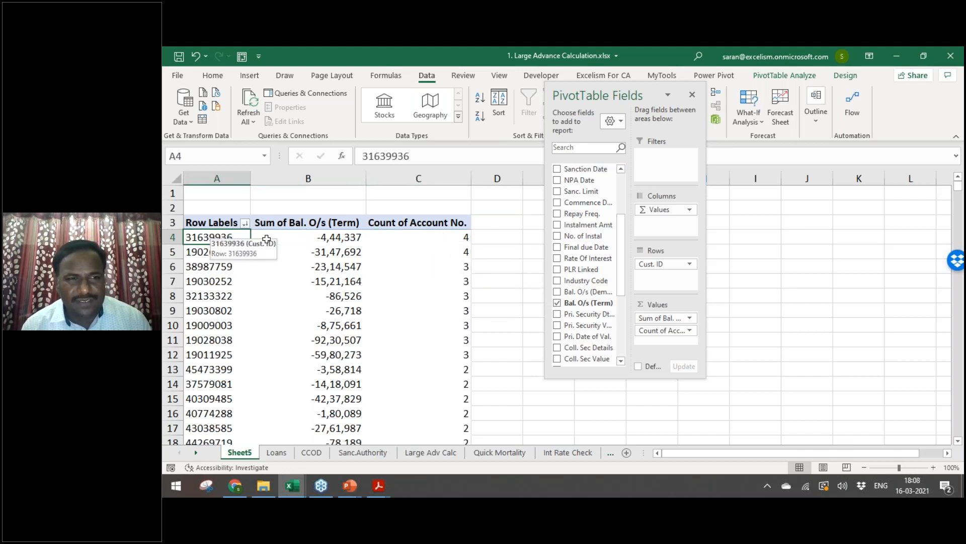
pyautogui.moveTo(267, 241); pyautogui.dragTo(447, 242)
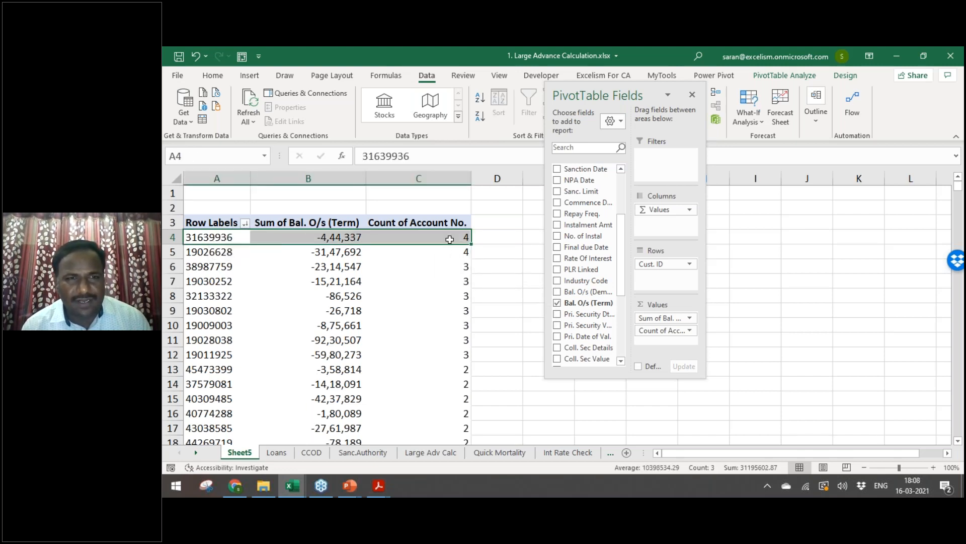
pyautogui.click(495, 243)
pyautogui.click(347, 236)
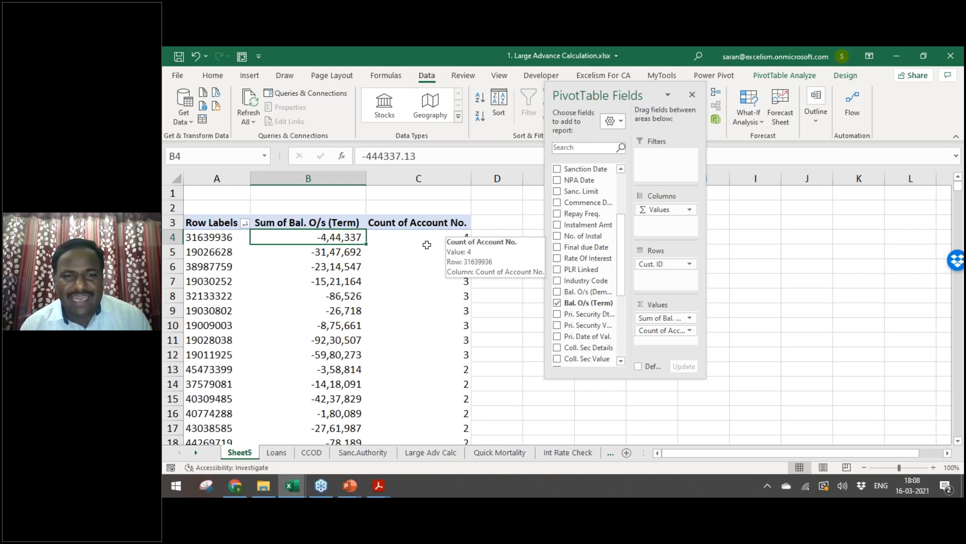
pyautogui.click(399, 237)
pyautogui.click(401, 252)
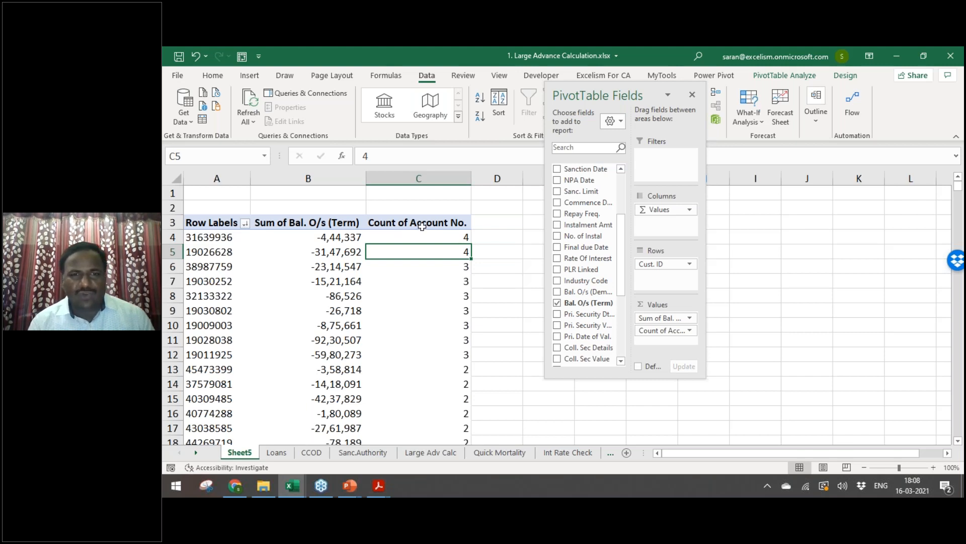
pyautogui.click(350, 237)
pyautogui.moveTo(355, 237); pyautogui.dragTo(443, 237)
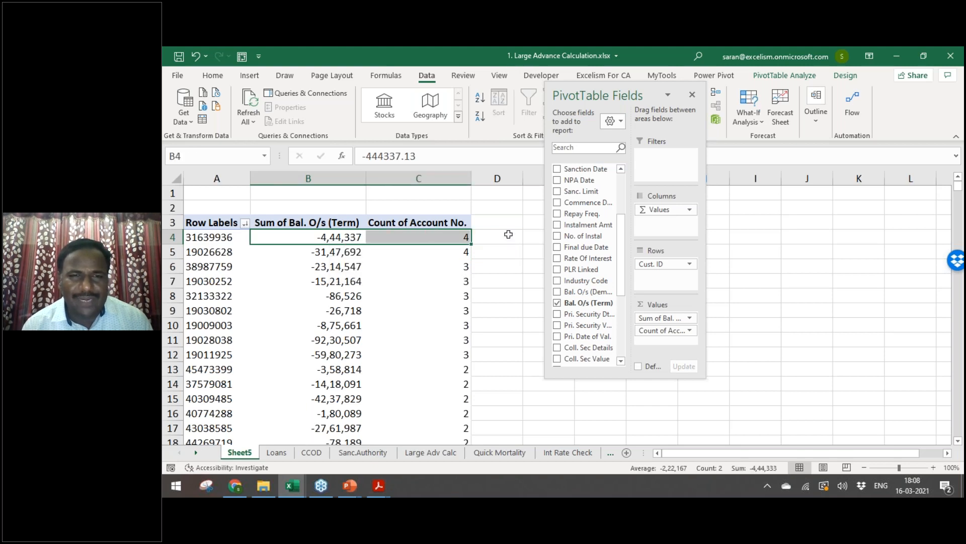
pyautogui.click(508, 234)
pyautogui.click(218, 223)
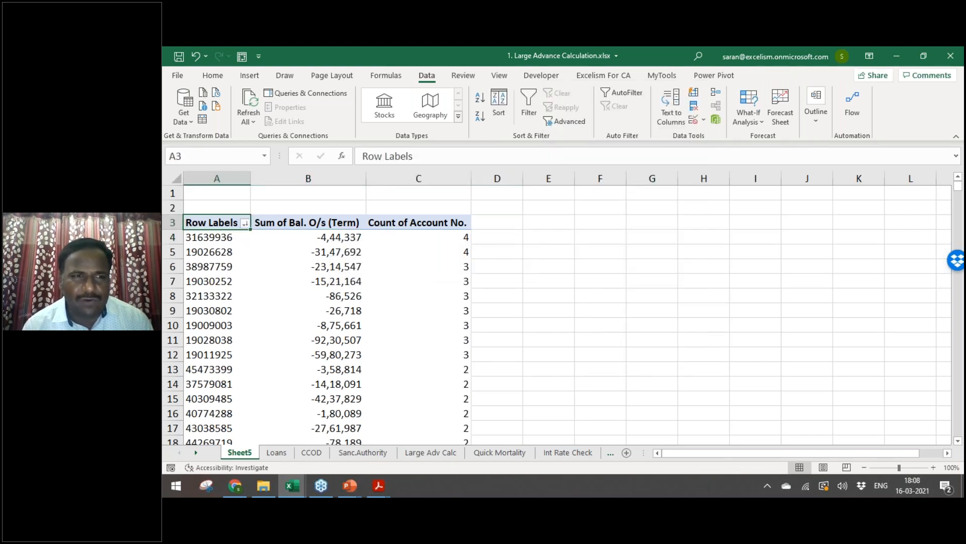
pyautogui.press('Down')
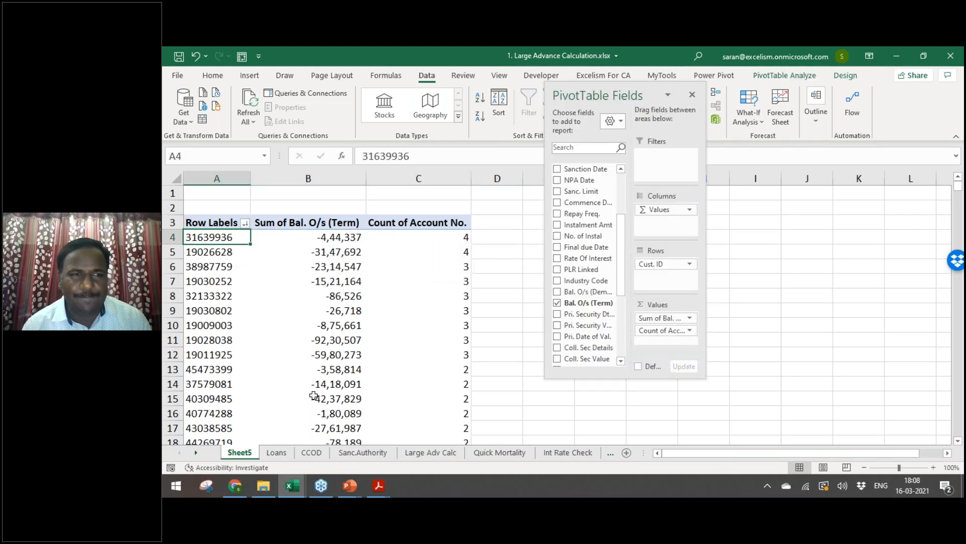
pyautogui.click(277, 452)
pyautogui.click(253, 453)
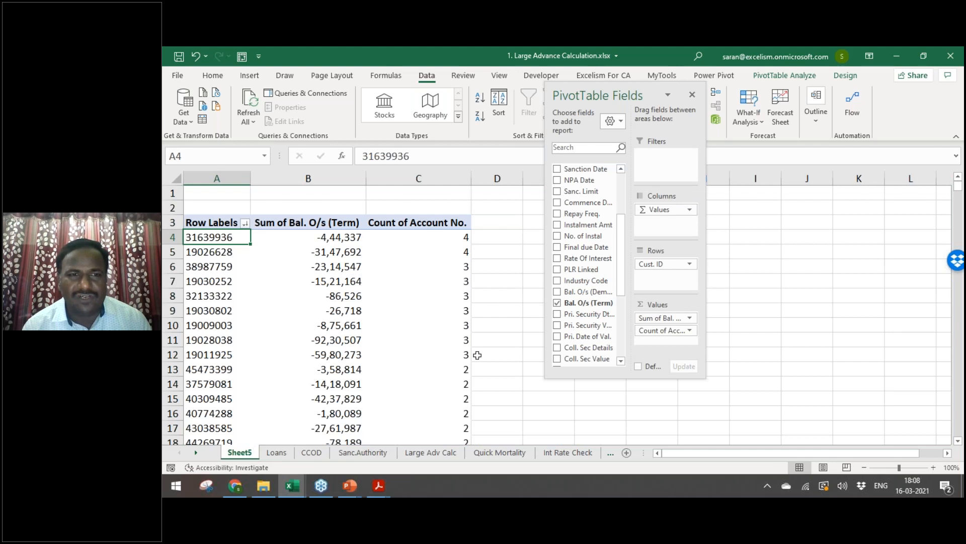
pyautogui.click(349, 241)
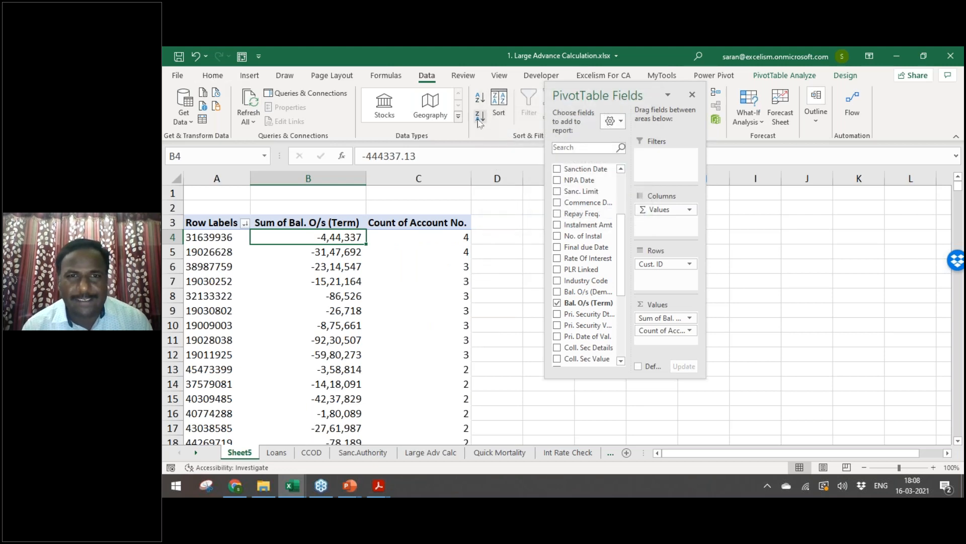
# Step: Sort the pivot by Sum of Bal. O/s ascending and fill the top three customer rows yellow
pyautogui.click(480, 117)
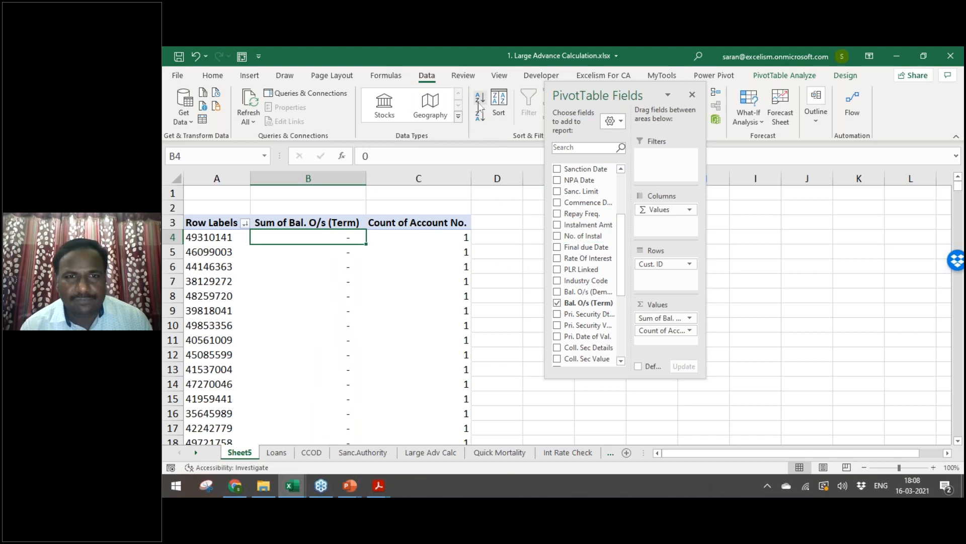
pyautogui.click(480, 97)
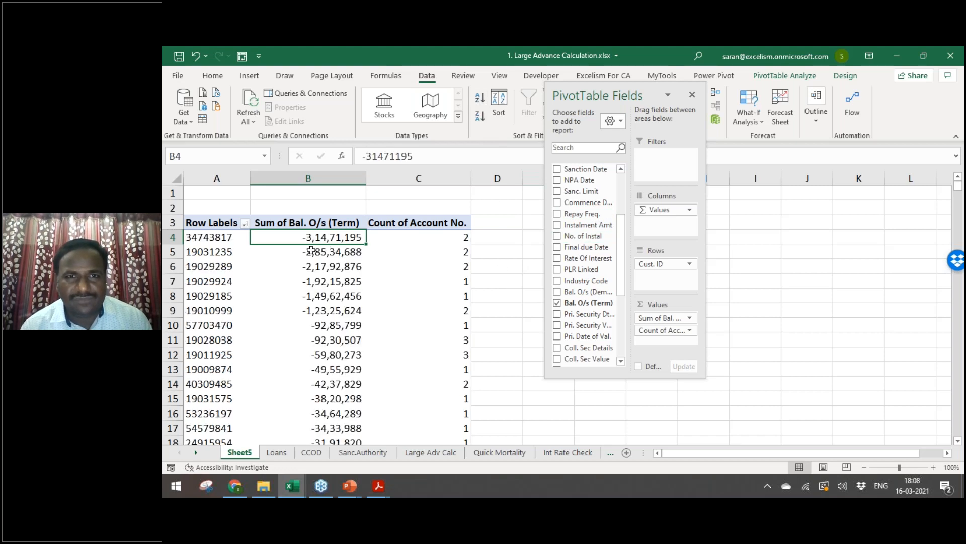
pyautogui.moveTo(201, 238); pyautogui.dragTo(387, 304)
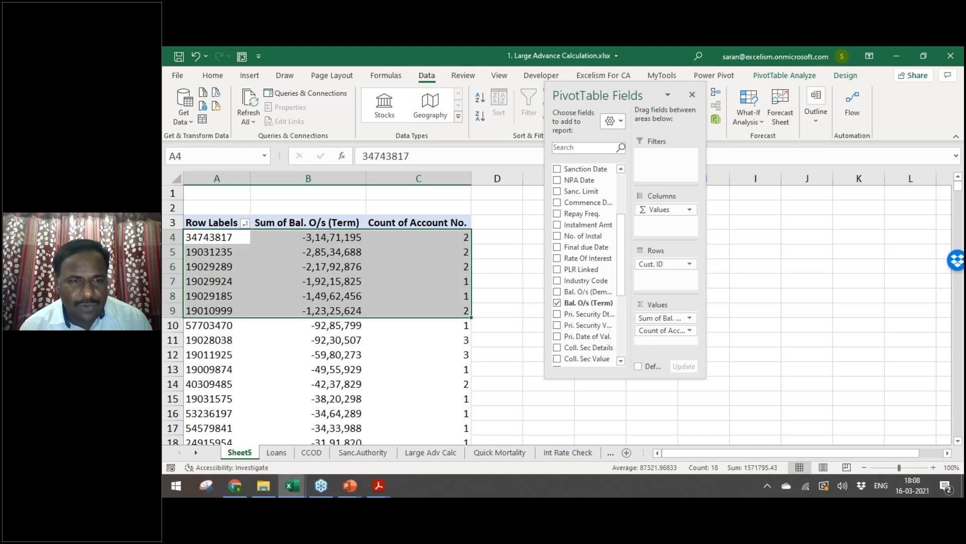
pyautogui.hotkey('shift', 'Down')
pyautogui.hotkey('shift', 'Up')
pyautogui.hotkey('shift', 'Up')
pyautogui.hotkey('shift', 'Up')
pyautogui.hotkey('shift', 'Up')
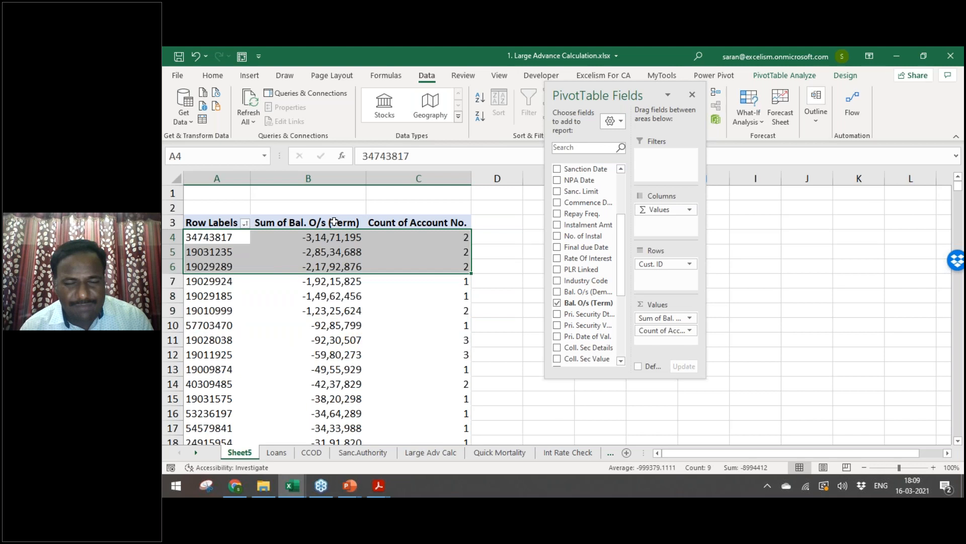
pyautogui.click(210, 76)
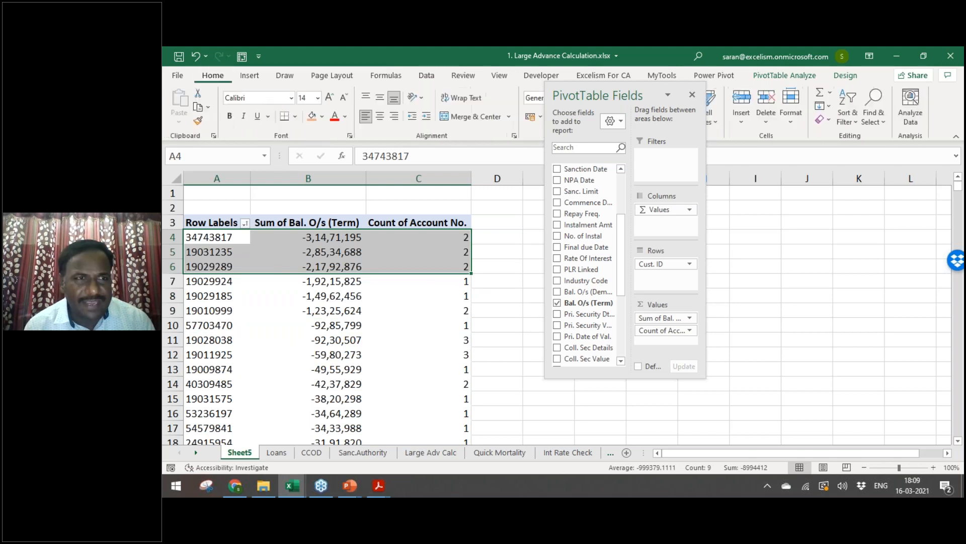
pyautogui.click(321, 118)
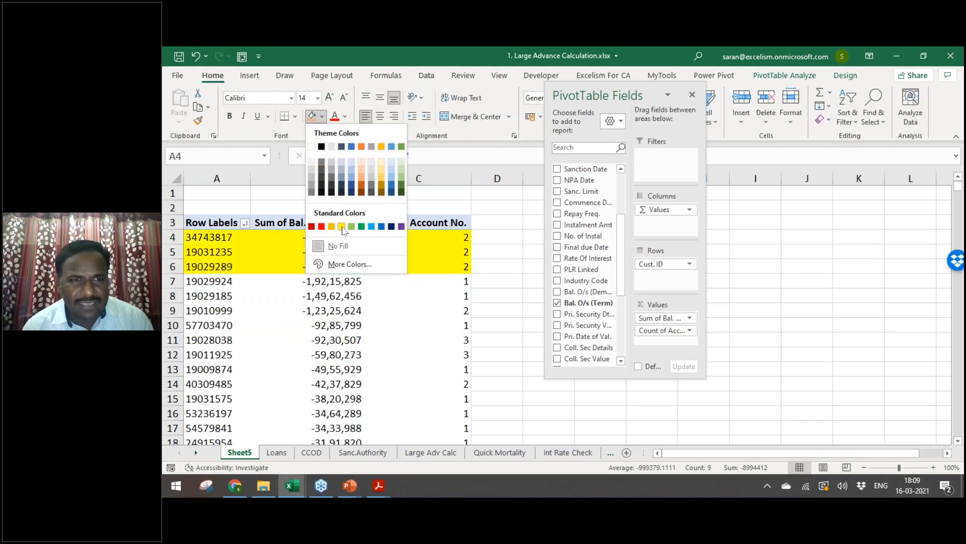
pyautogui.click(342, 224)
pyautogui.click(395, 365)
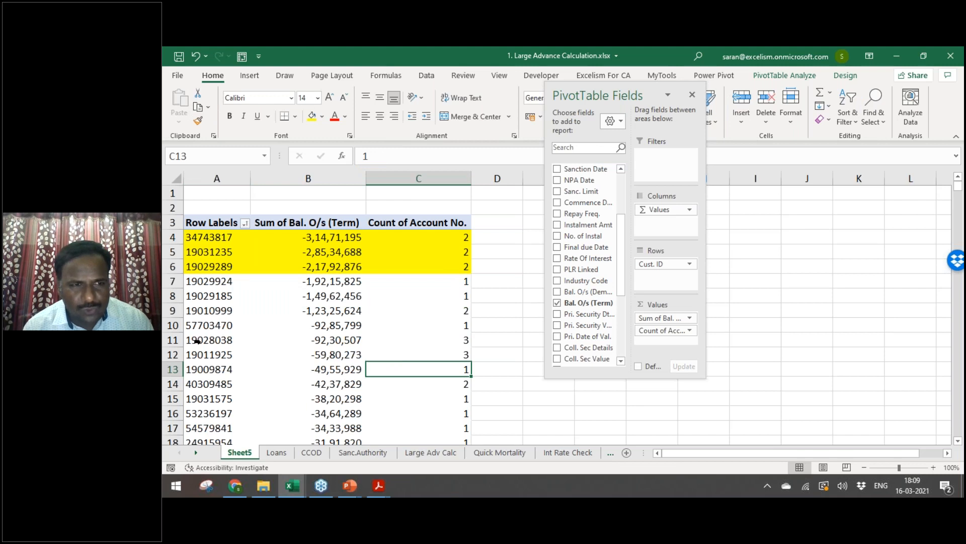
pyautogui.moveTo(196, 341); pyautogui.dragTo(222, 354)
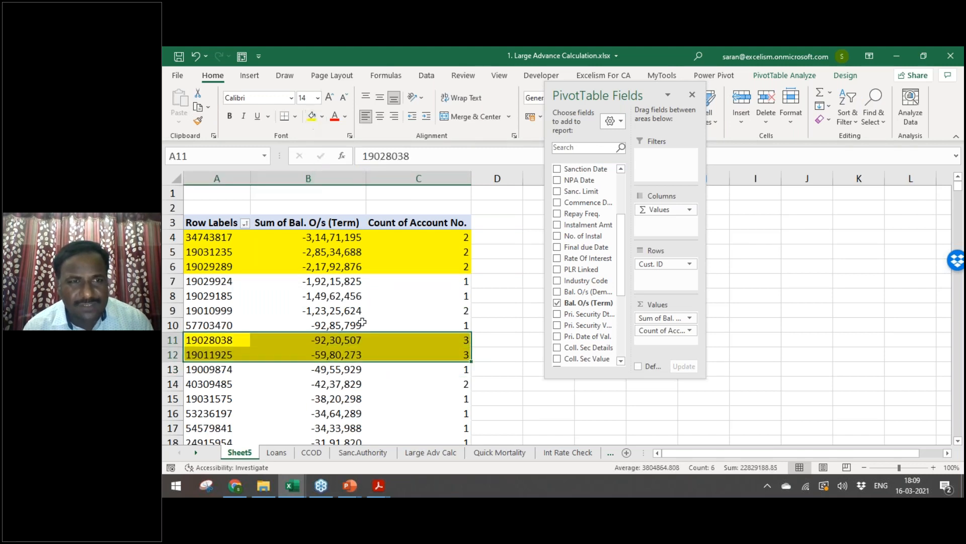
pyautogui.click(173, 310)
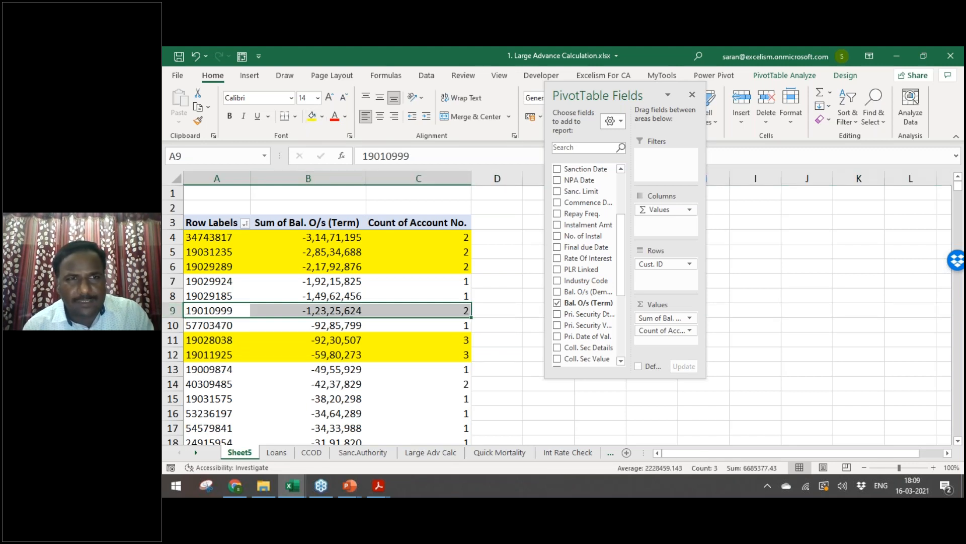
pyautogui.click(253, 383)
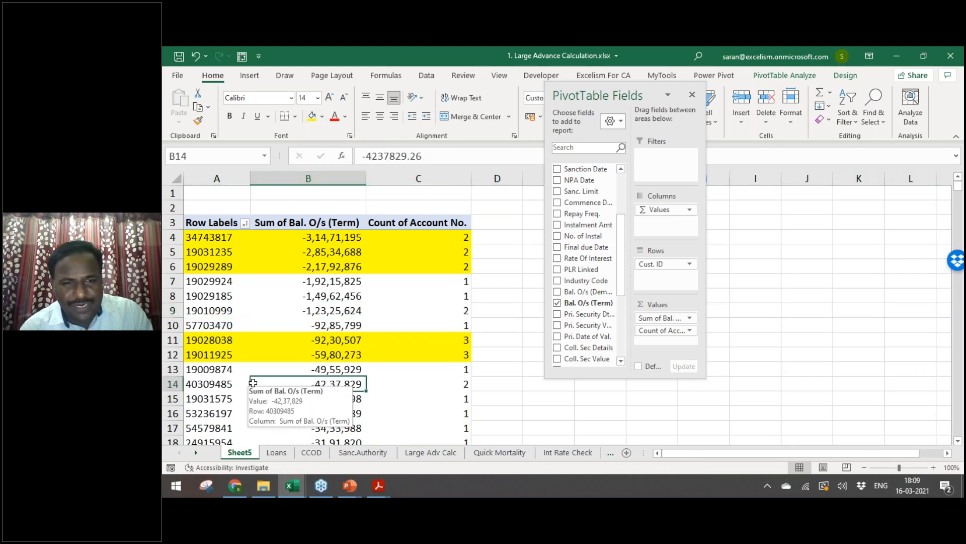
pyautogui.click(252, 384)
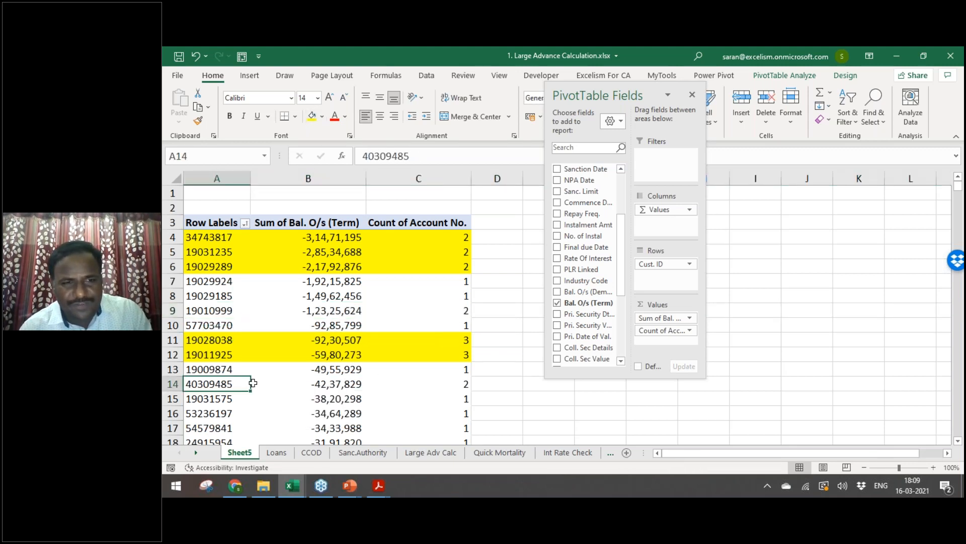
pyautogui.click(317, 122)
# Step: Select the six yellow-shaded balance cells together, then choose count cell C4 for sorting
pyautogui.click(340, 238)
pyautogui.keyDown('ctrl'); pyautogui.click(344, 253); pyautogui.keyUp('ctrl')
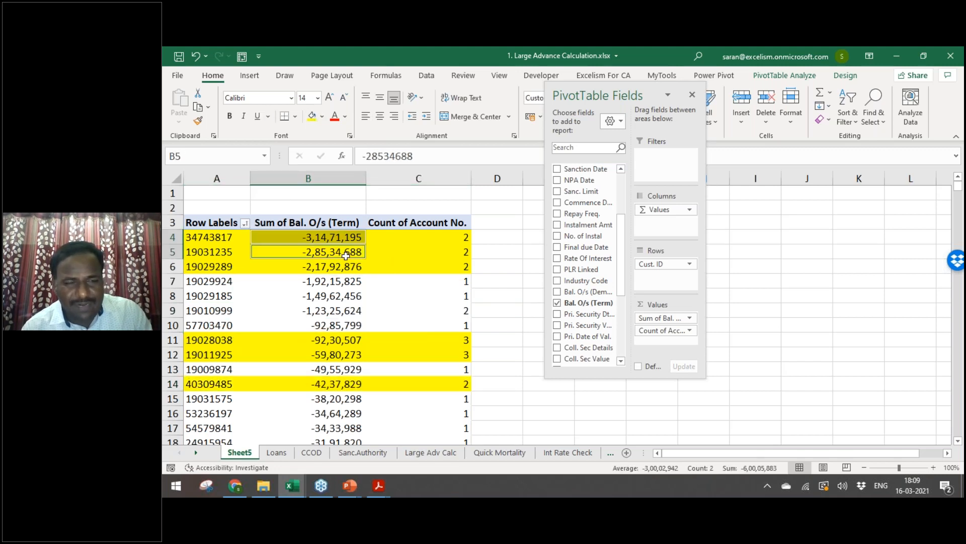
pyautogui.keyDown('ctrl'); pyautogui.click(344, 267); pyautogui.keyUp('ctrl')
pyautogui.keyDown('ctrl'); pyautogui.click(346, 340); pyautogui.keyUp('ctrl')
pyautogui.keyDown('ctrl'); pyautogui.click(349, 355); pyautogui.keyUp('ctrl')
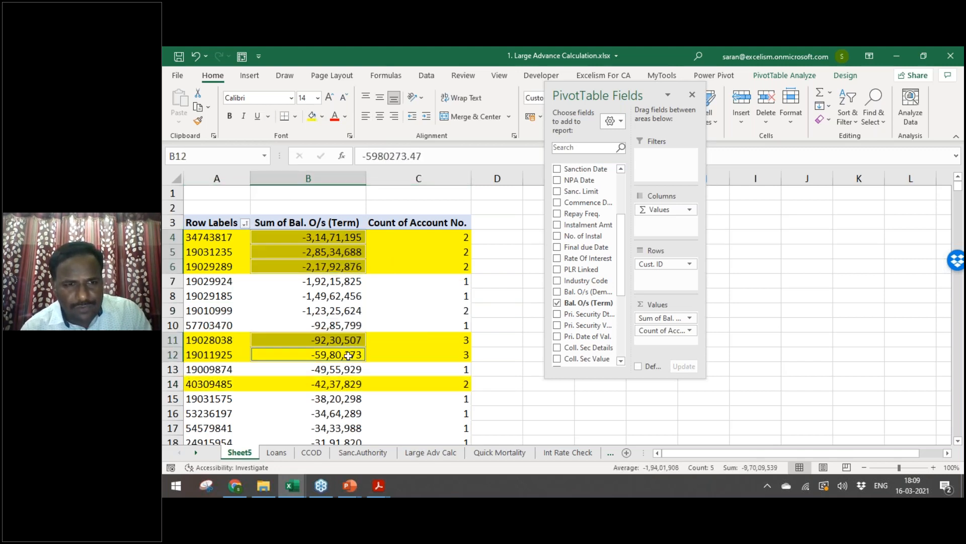
pyautogui.keyDown('ctrl'); pyautogui.click(344, 385); pyautogui.keyUp('ctrl')
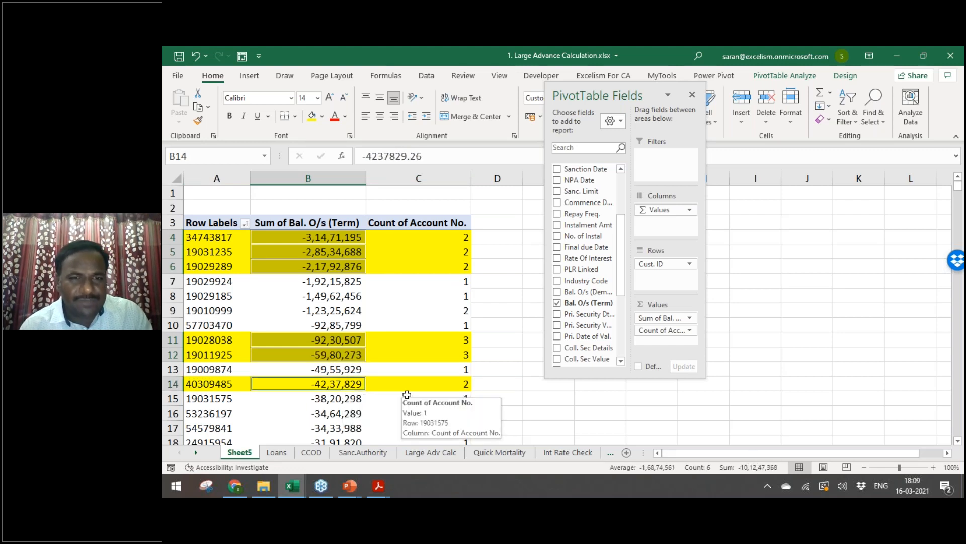
pyautogui.press('Down')
pyautogui.press('Up')
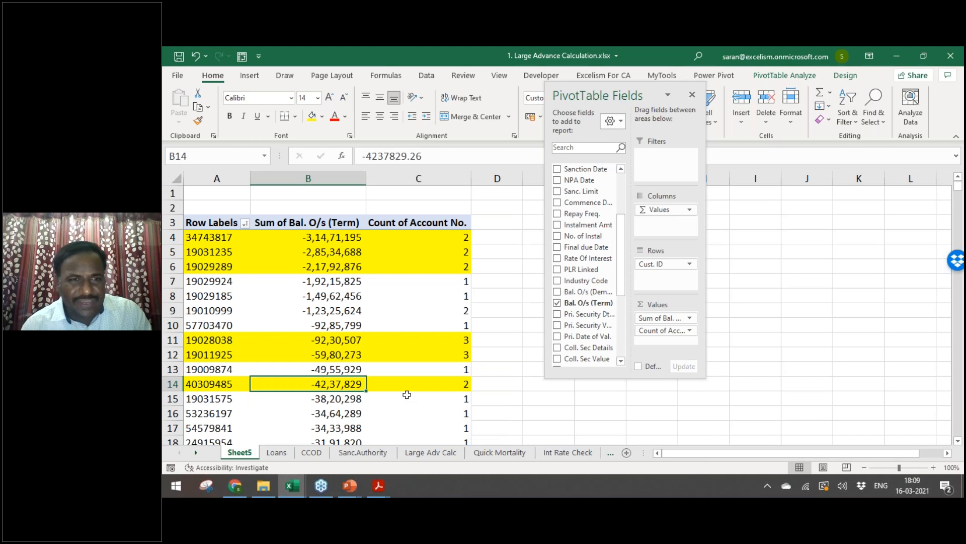
pyautogui.click(443, 239)
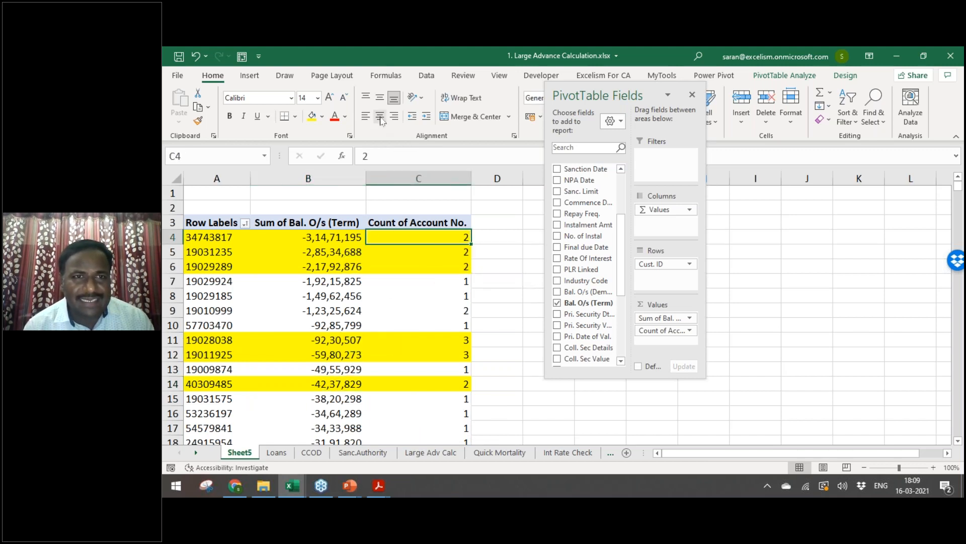
pyautogui.click(426, 76)
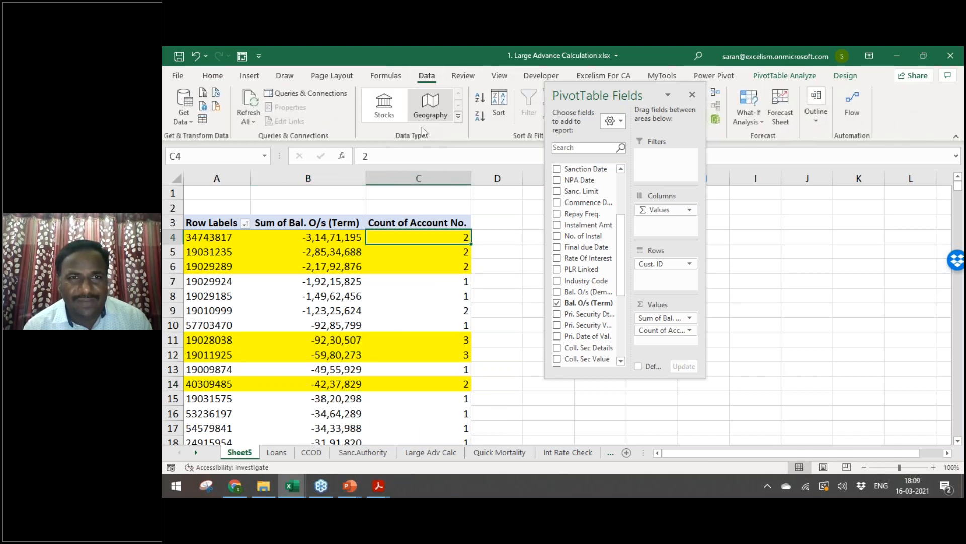
pyautogui.click(480, 116)
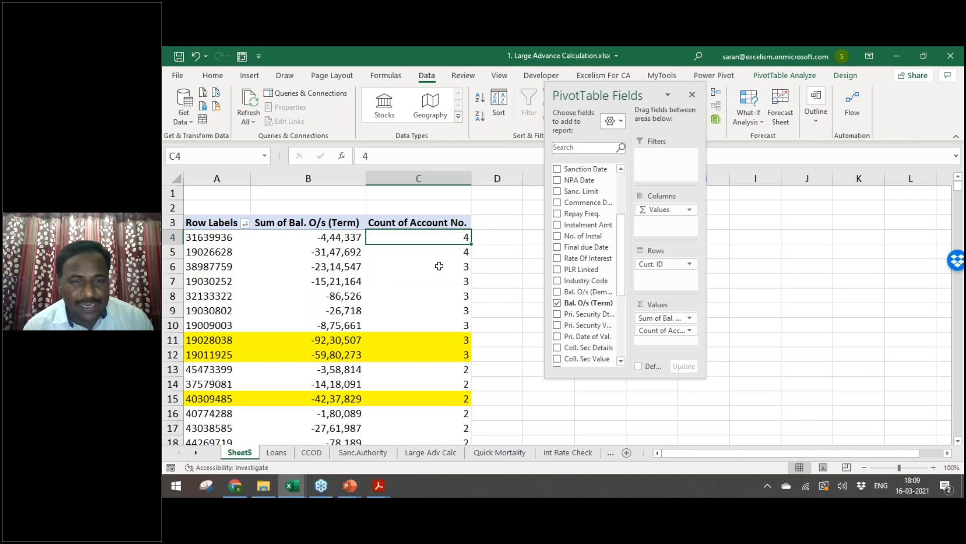
pyautogui.click(196, 252)
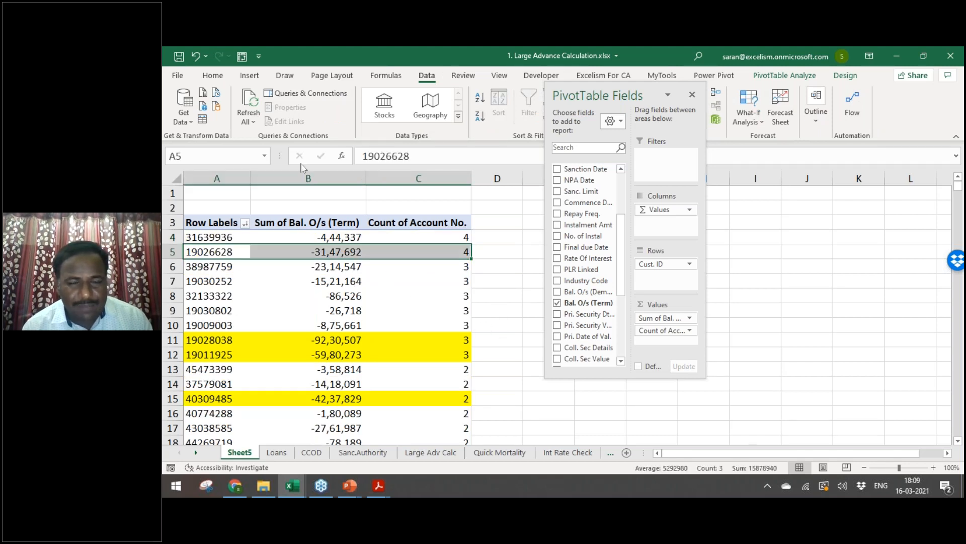
pyautogui.click(212, 75)
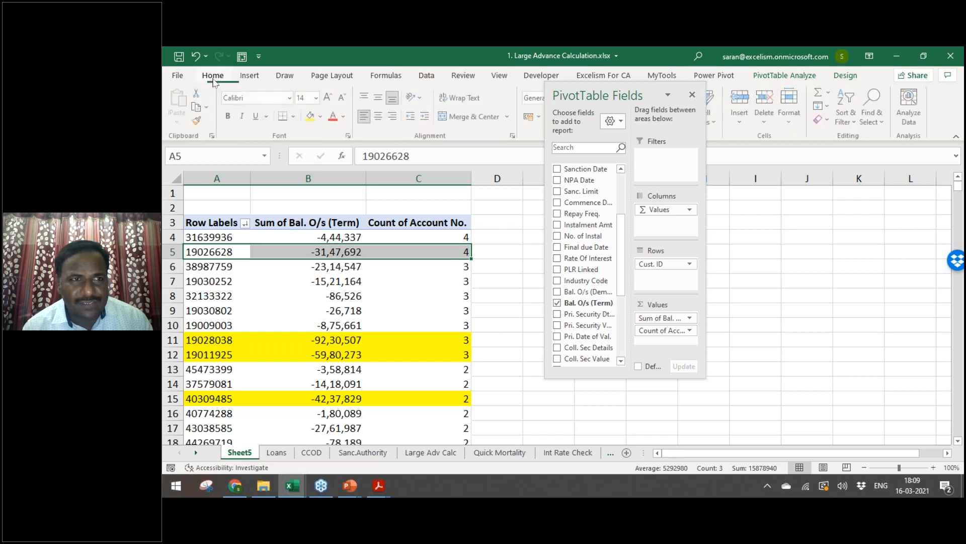
pyautogui.click(311, 121)
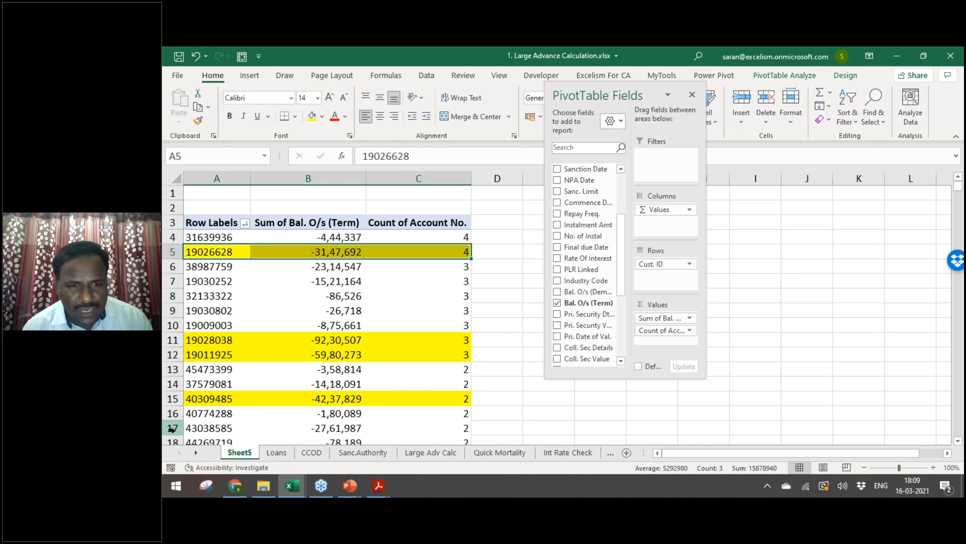
pyautogui.click(171, 428)
pyautogui.click(187, 428)
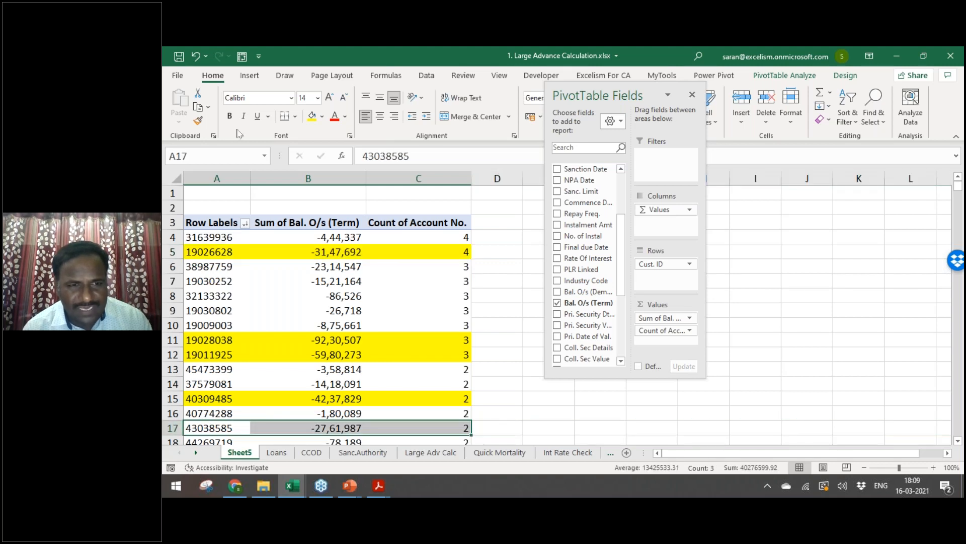
pyautogui.click(311, 117)
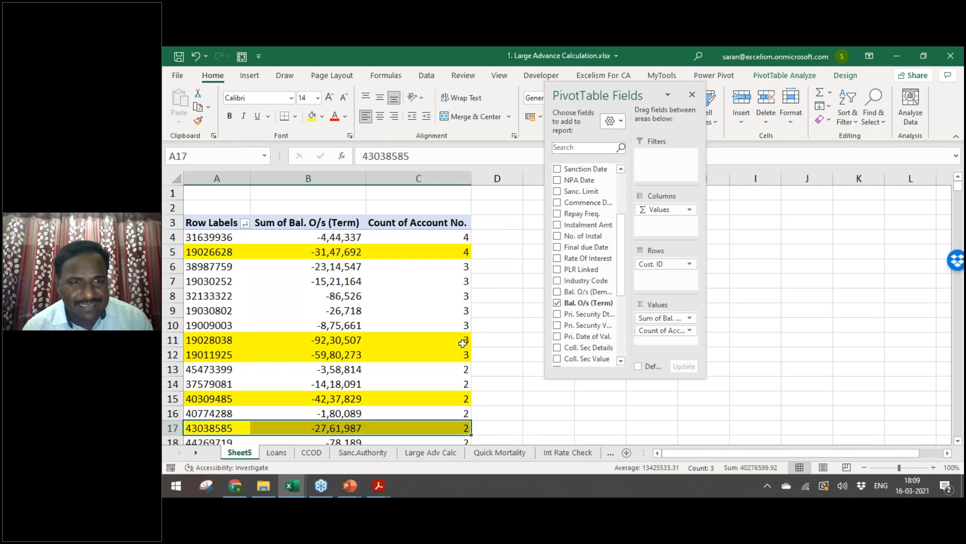
pyautogui.click(194, 269)
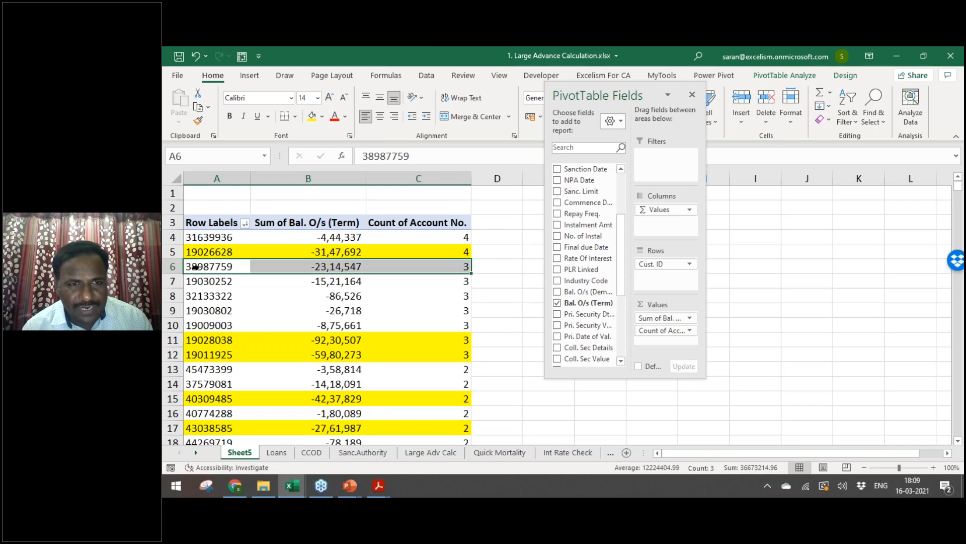
pyautogui.click(311, 117)
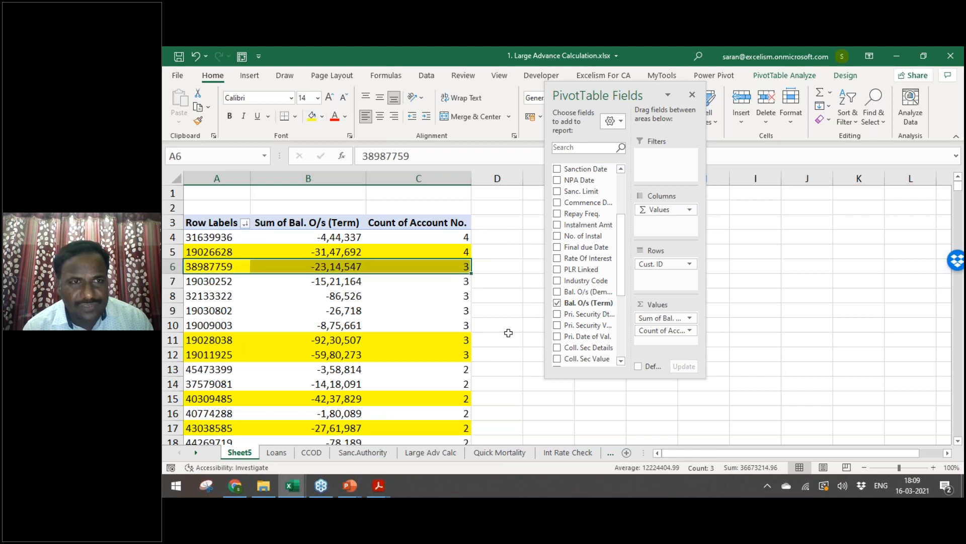
pyautogui.click(508, 333)
pyautogui.click(447, 334)
pyautogui.press('Down')
pyautogui.press('Down')
pyautogui.press('Down')
pyautogui.press('Down')
pyautogui.press('Down')
pyautogui.press('Down')
pyautogui.press('Down')
pyautogui.press('Down')
pyautogui.press('Down')
pyautogui.press('Down')
pyautogui.press('Down')
pyautogui.press('Down')
pyautogui.press('Down')
pyautogui.press('Down')
pyautogui.press('Down')
pyautogui.press('Down')
pyautogui.press('Down')
pyautogui.press('Down')
pyautogui.press('Down')
pyautogui.press('Down')
pyautogui.press('Down')
pyautogui.press('Down')
pyautogui.press('Down')
pyautogui.press('Down')
pyautogui.press('Down')
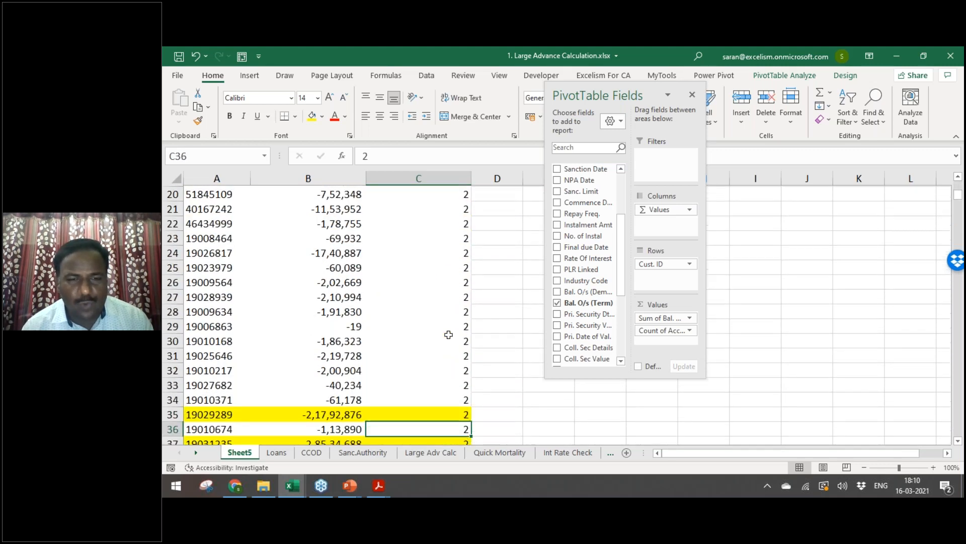
pyautogui.press('Down')
pyautogui.press('Down')
pyautogui.press('Down')
pyautogui.press('Down')
pyautogui.press('Down')
pyautogui.press('Down')
pyautogui.press('Down')
pyautogui.press('Up')
pyautogui.press('Up')
pyautogui.press('Up')
pyautogui.press('Up')
pyautogui.press('Up')
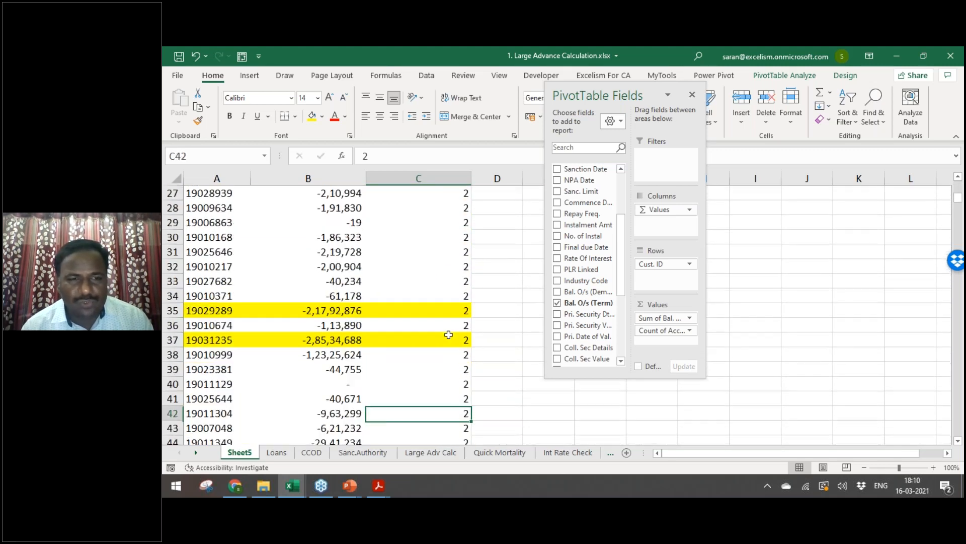
pyautogui.hotkey('shift', 'Left')
pyautogui.hotkey('shift', 'Left')
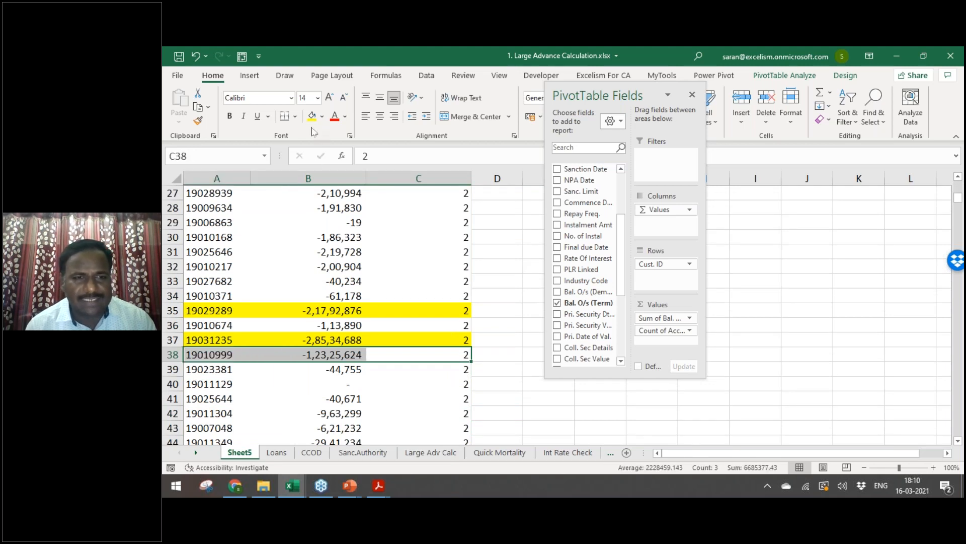
pyautogui.click(311, 116)
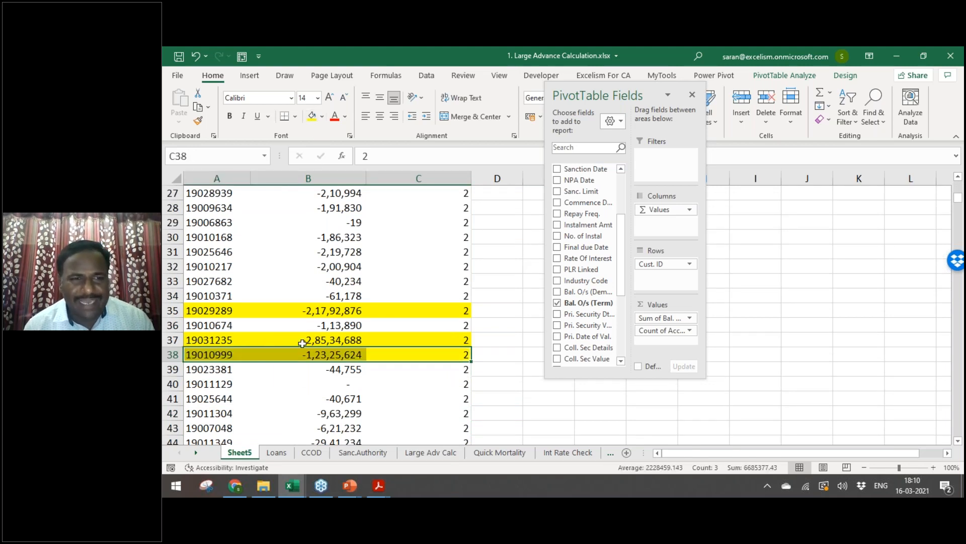
# Step: Insert a new blank worksheet, Sheet6, after the Sanc.Auth.Limit sheet
pyautogui.click(579, 452)
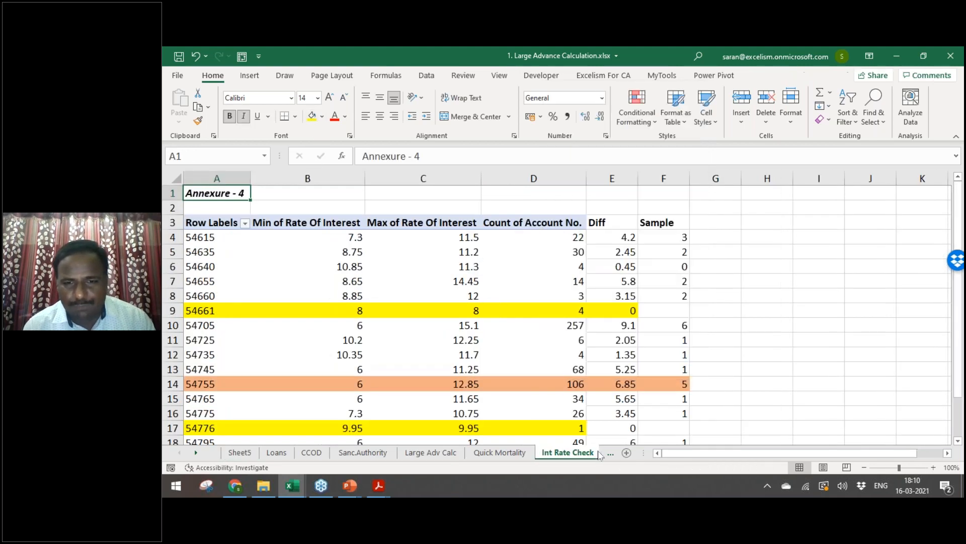
pyautogui.click(596, 453)
pyautogui.click(599, 454)
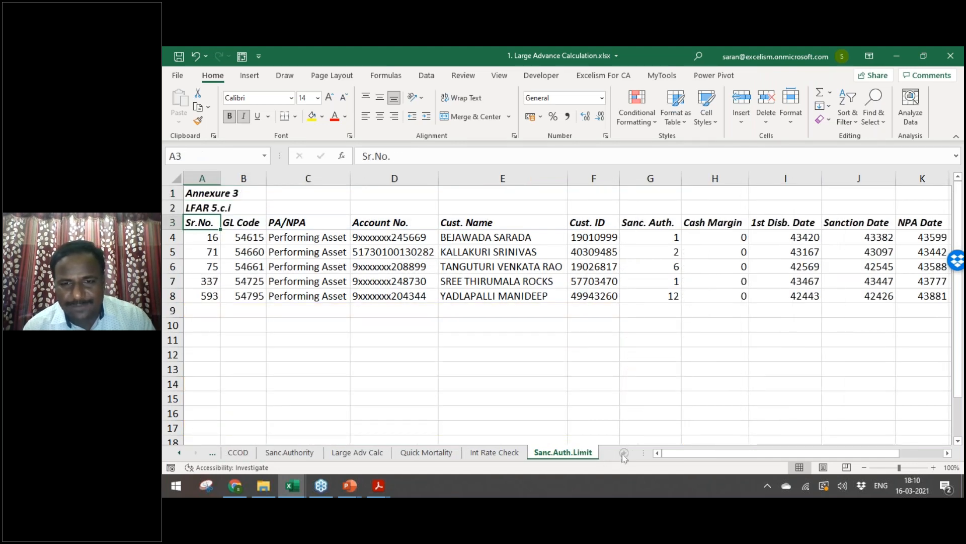
pyautogui.click(598, 454)
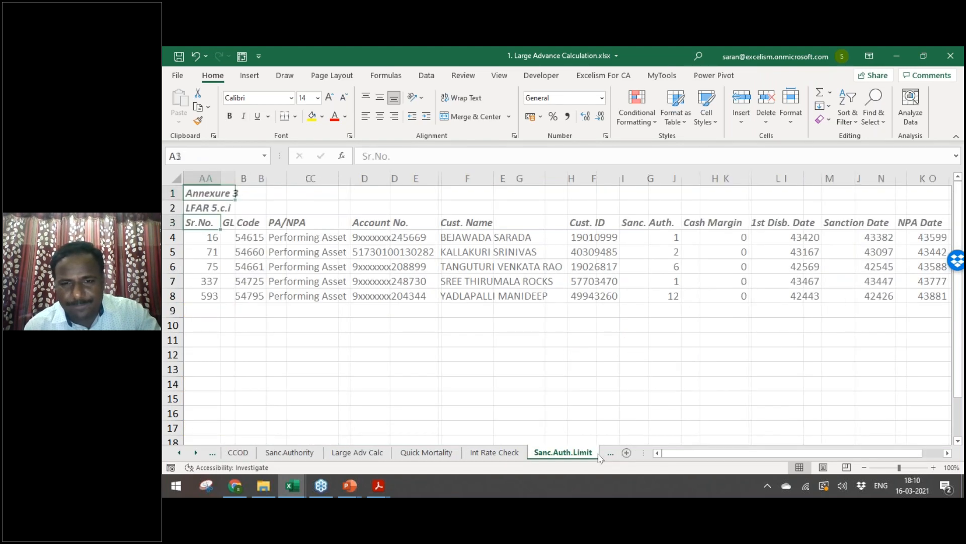
pyautogui.click(600, 455)
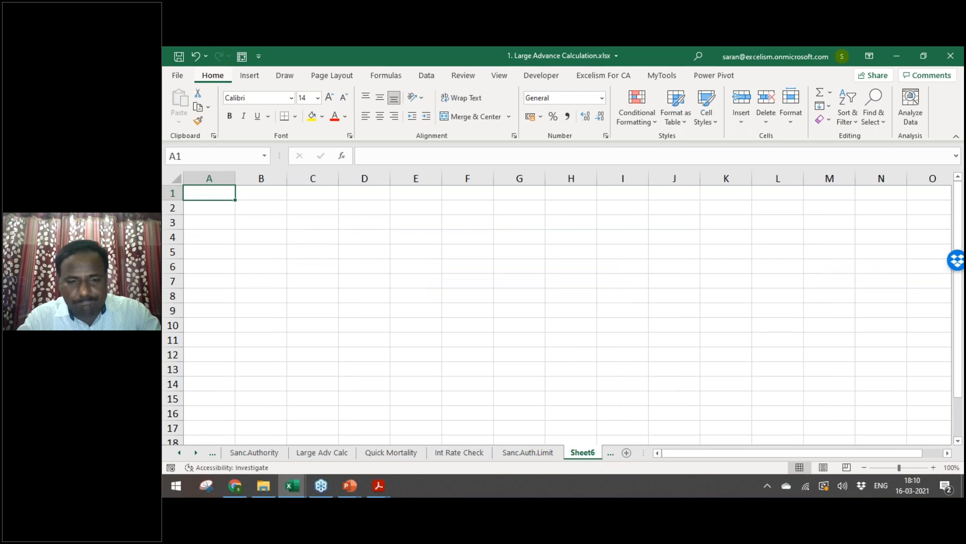
# Step: Rename Sheet6 to 'Cust ID vs Acct ID'
pyautogui.doubleClick(584, 453)
pyautogui.write('c')
pyautogui.press('BackSpace')
pyautogui.write('Mor')
pyautogui.press('BackSpace')
pyautogui.press('BackSpace')
pyautogui.press('BackSpace')
pyautogui.write('Cust ID vs Acct ID')
pyautogui.press('Return')
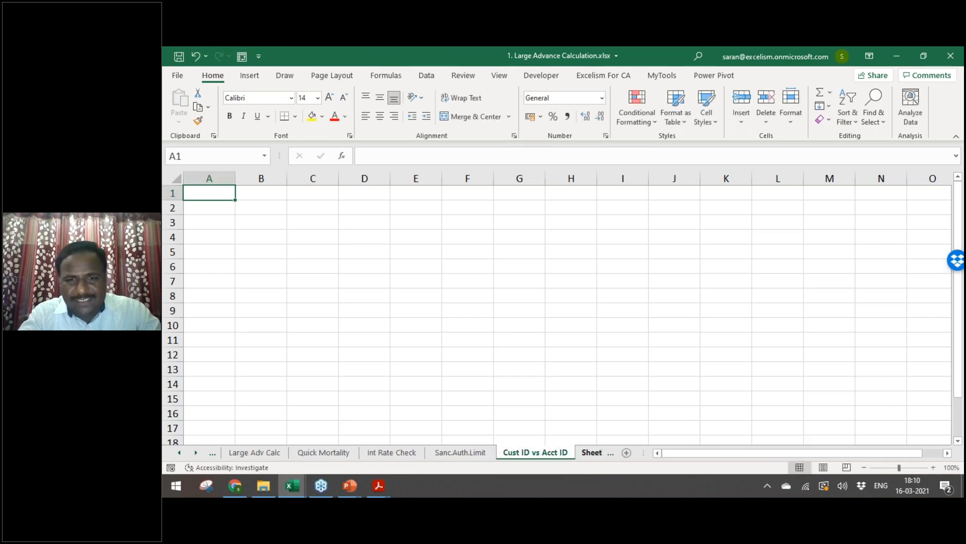
# Step: Delete the accidentally added Sheet7 and go back to the Sheet5 pivot
pyautogui.click(593, 453)
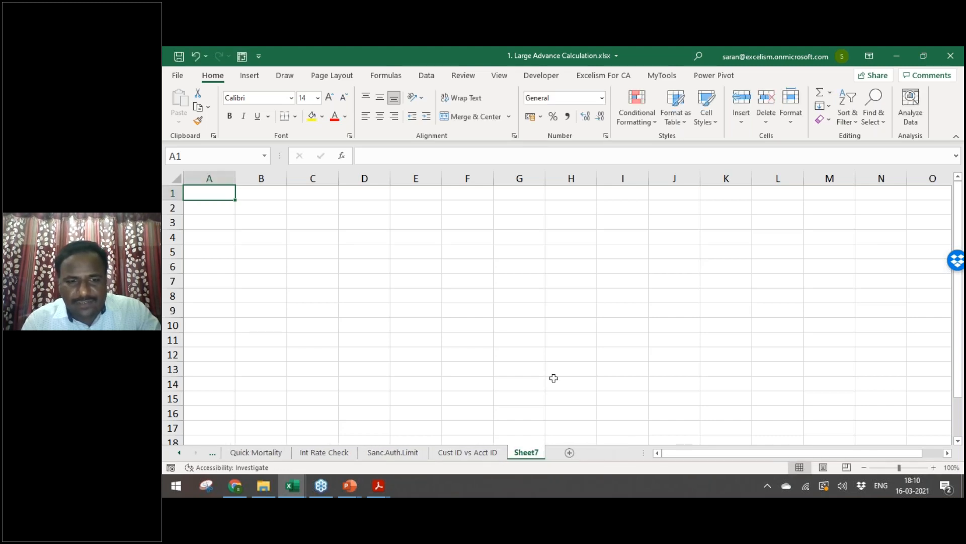
pyautogui.hotkey('alt', 'e')
pyautogui.press('l')
pyautogui.hotkey('ctrl', 'pageup')
pyautogui.hotkey('ctrl', 'pageup')
pyautogui.hotkey('ctrl', 'pageup')
pyautogui.hotkey('ctrl', 'pageup')
pyautogui.hotkey('ctrl', 'pageup')
pyautogui.hotkey('ctrl', 'pageup')
pyautogui.hotkey('ctrl', 'pageup')
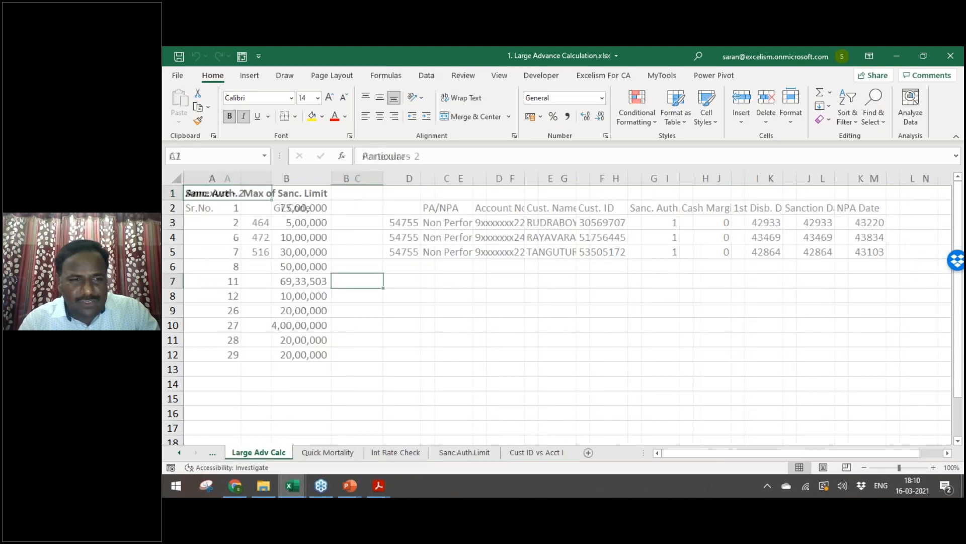
pyautogui.hotkey('ctrl', 'pageup')
# Step: Copy the four-account customer ID from pivot cell A5
pyautogui.hotkey('ctrl', 'Home')
pyautogui.press('Down')
pyautogui.press('Down')
pyautogui.press('Down')
pyautogui.press('Down')
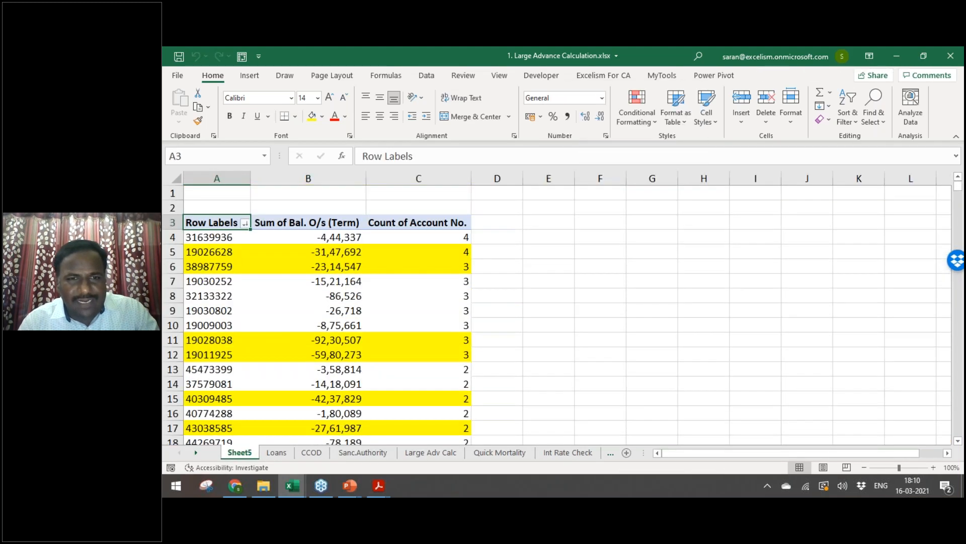
pyautogui.press('Right')
pyautogui.press('Right')
pyautogui.press('Left')
pyautogui.press('Left')
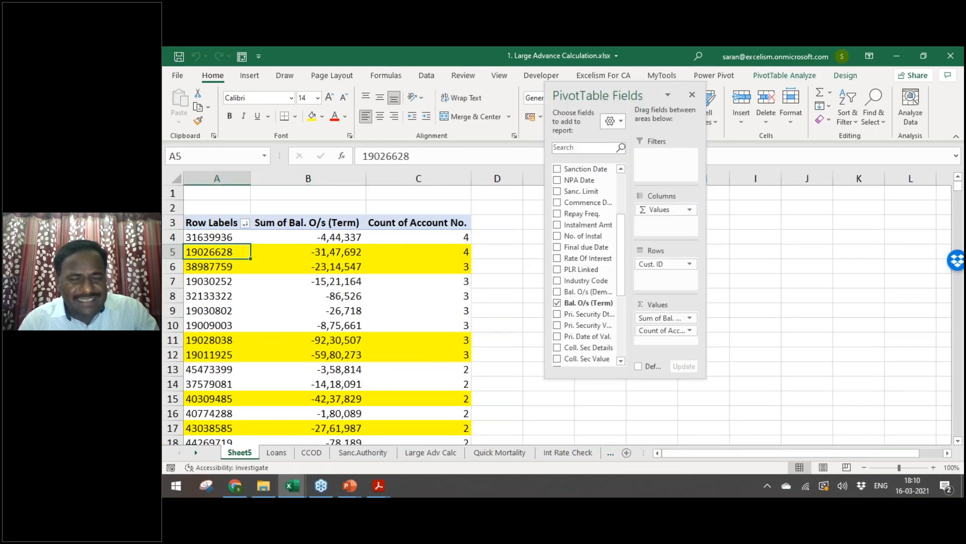
pyautogui.hotkey('ctrl', 'c')
# Step: Filter the Loans sheet's Cust. ID column to the copied customer ID
pyautogui.hotkey('ctrl', 'pagedown')
pyautogui.press('Right')
pyautogui.press('Right')
pyautogui.press('Right')
pyautogui.press('Right')
pyautogui.press('Right')
pyautogui.press('Right')
pyautogui.press('Right')
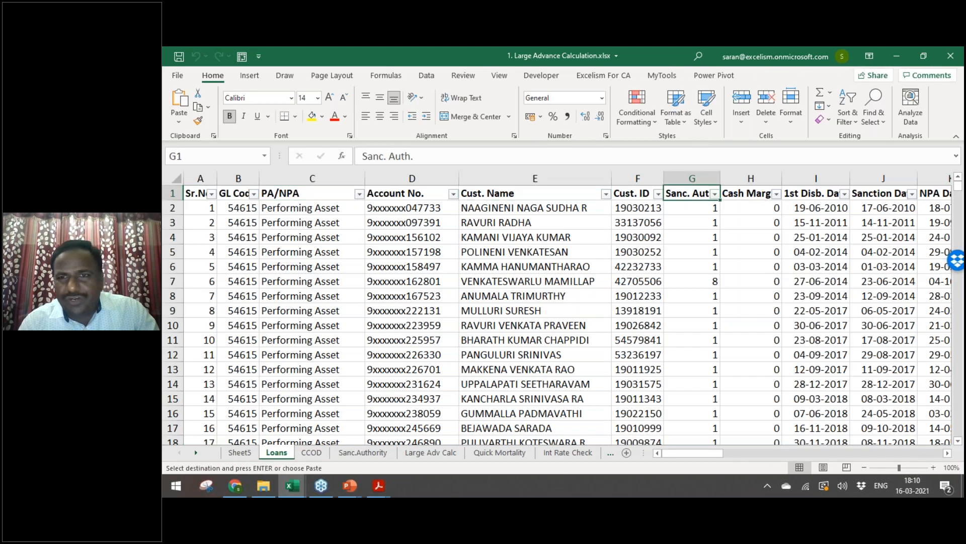
pyautogui.press('Left')
pyautogui.press('Left')
pyautogui.hotkey('alt', 'Down')
pyautogui.press('Down')
pyautogui.press('Down')
pyautogui.press('Down')
pyautogui.press('Down')
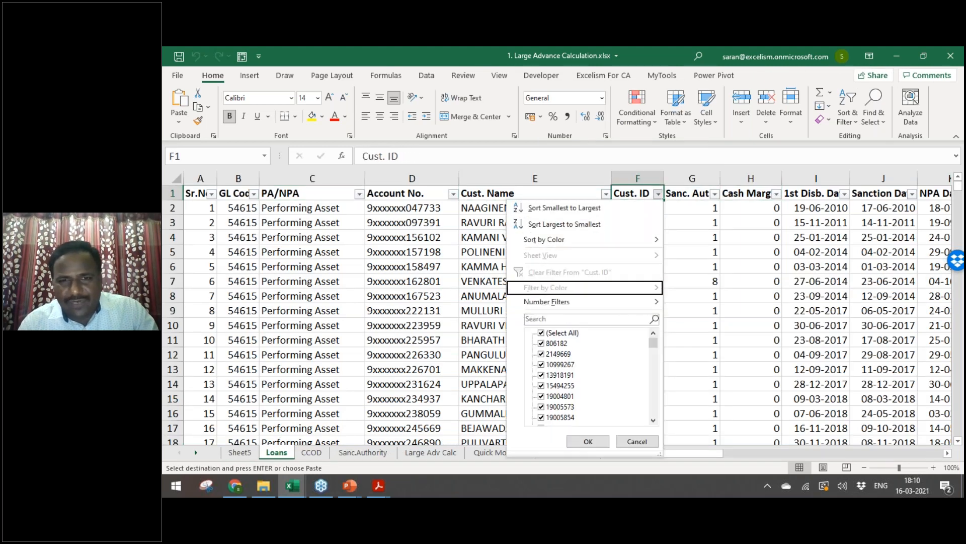
pyautogui.hotkey('ctrl', 'v')
pyautogui.press('Return')
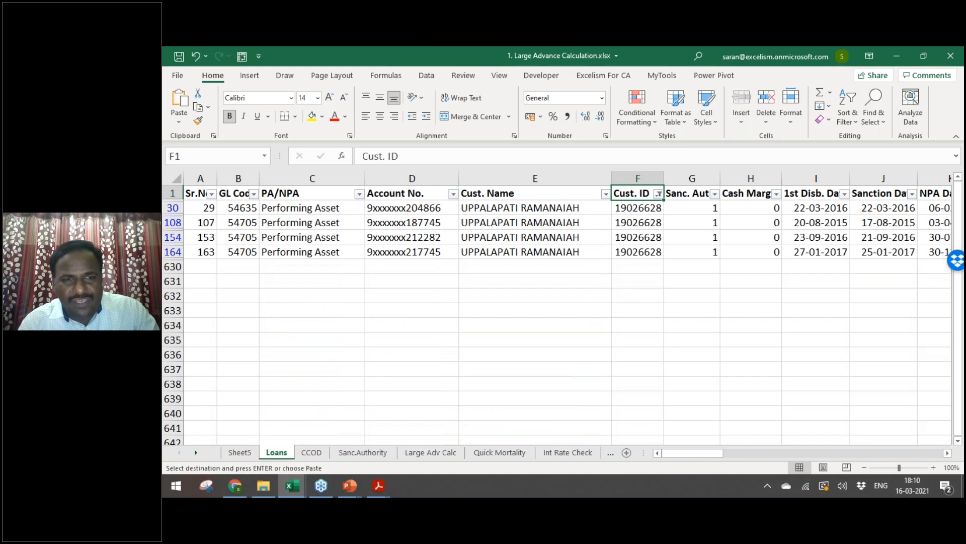
# Step: Select the four filtered PA/NPA values, then return to the Sheet5 pivot
pyautogui.press('Down')
pyautogui.press('Left')
pyautogui.press('Left')
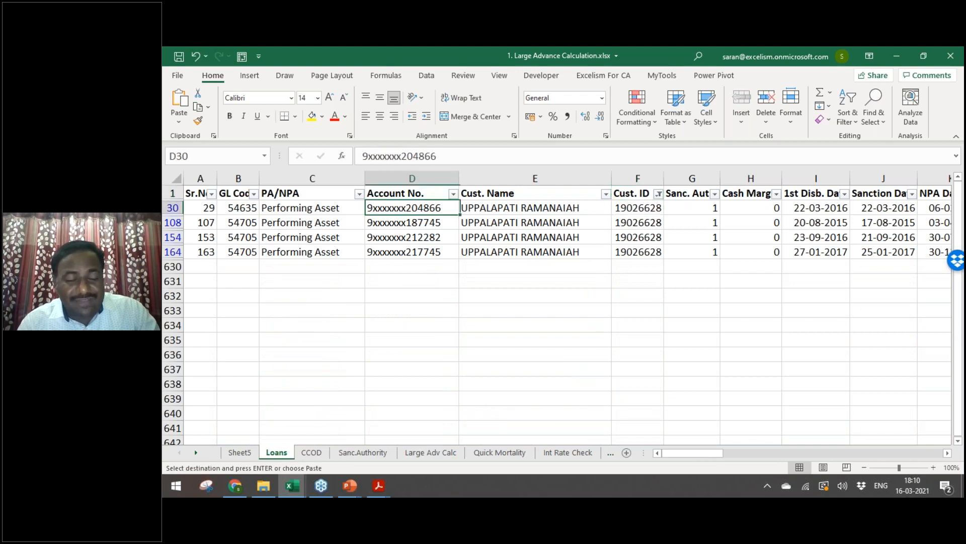
pyautogui.press('Left')
pyautogui.hotkey('ctrl', 'shift', 'Down')
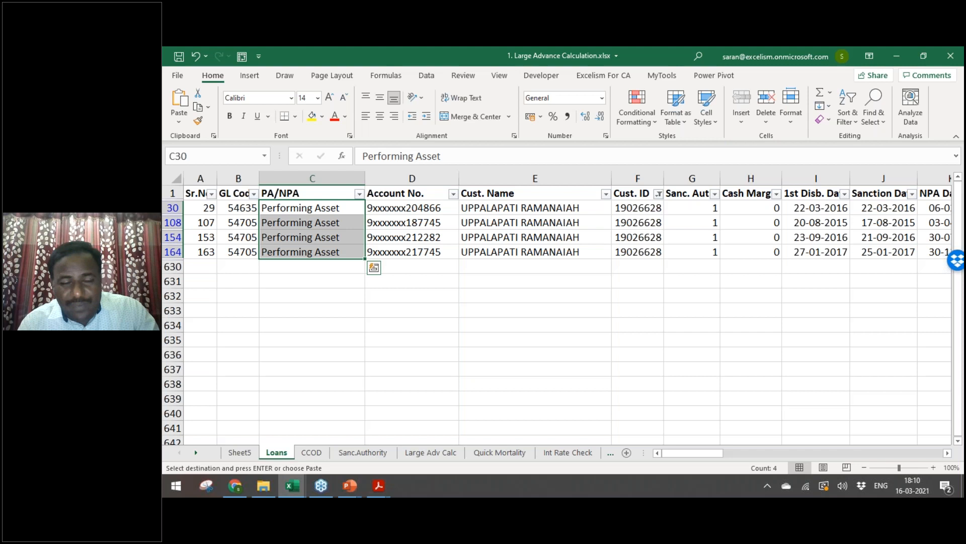
pyautogui.hotkey('ctrl', 'shift', 'Up')
pyautogui.hotkey('ctrl', 'shift', 'Down')
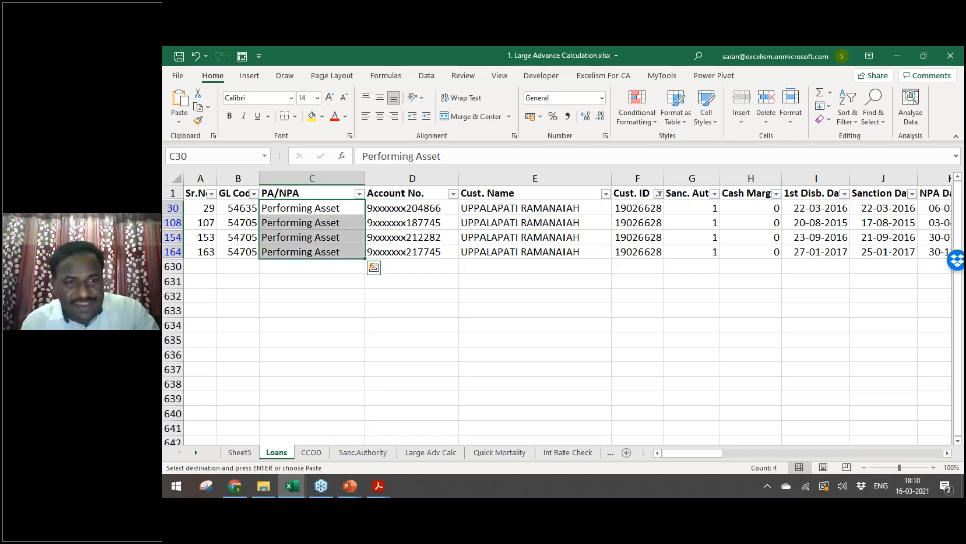
pyautogui.hotkey('ctrl', 'pageup')
pyautogui.scroll(3, 618, 197)
pyautogui.scroll(1, 618, 198)
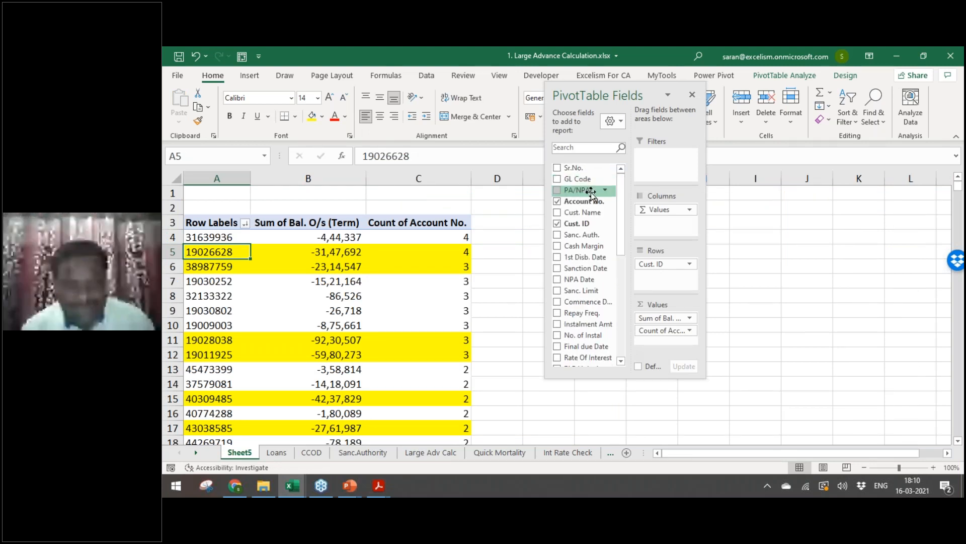
# Step: Drag PA/NPA into the pivot's Values area, giving a Count of PA/NPA of 4 per customer
pyautogui.moveTo(591, 192); pyautogui.dragTo(662, 279)
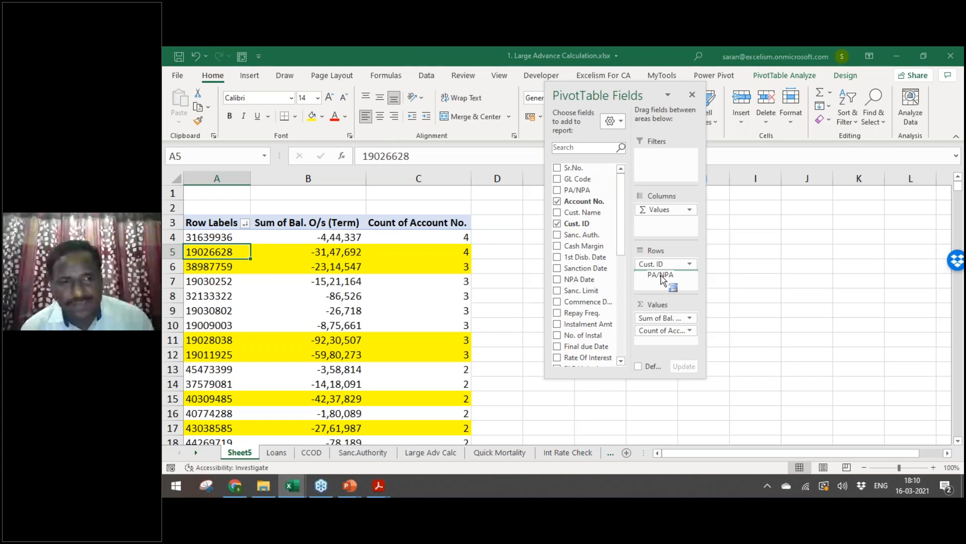
pyautogui.moveTo(662, 280); pyautogui.dragTo(661, 278)
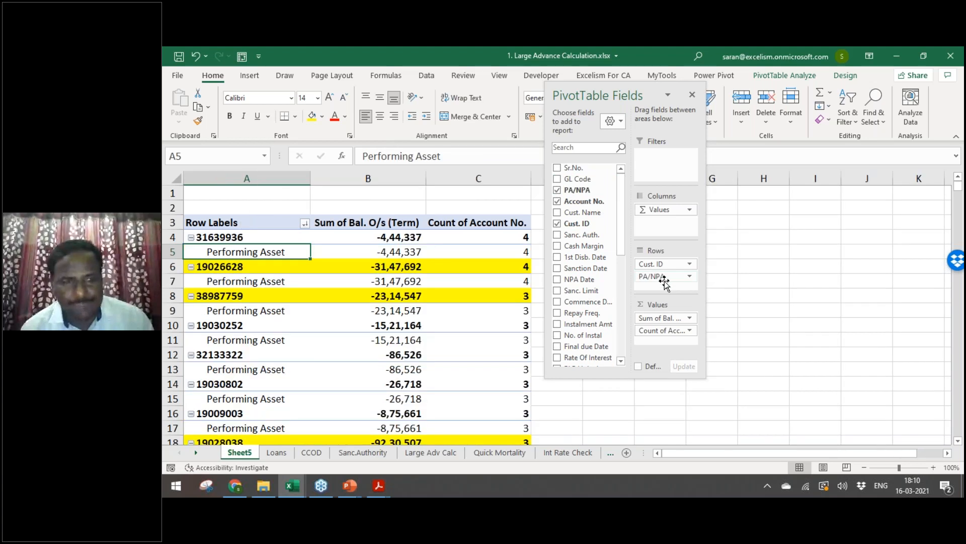
pyautogui.moveTo(672, 280); pyautogui.dragTo(669, 315)
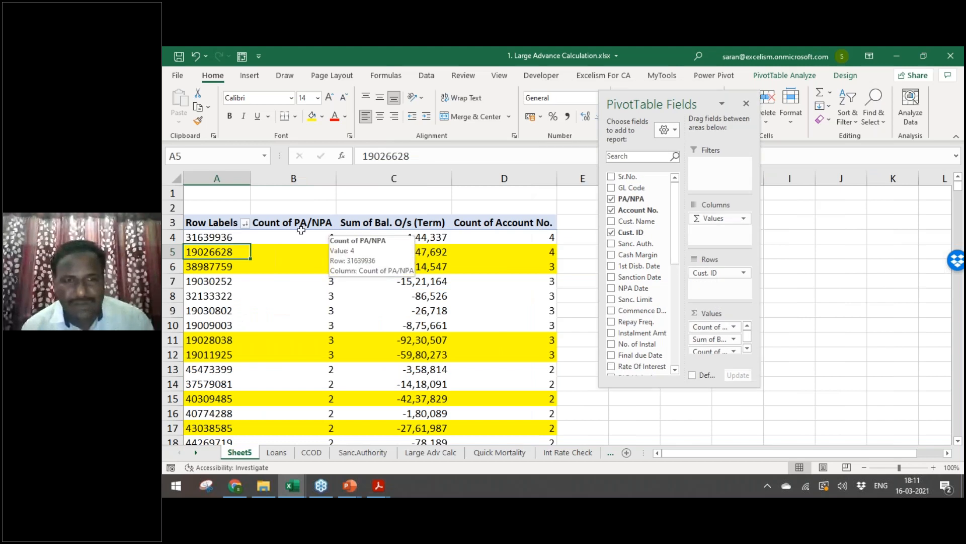
pyautogui.click(331, 238)
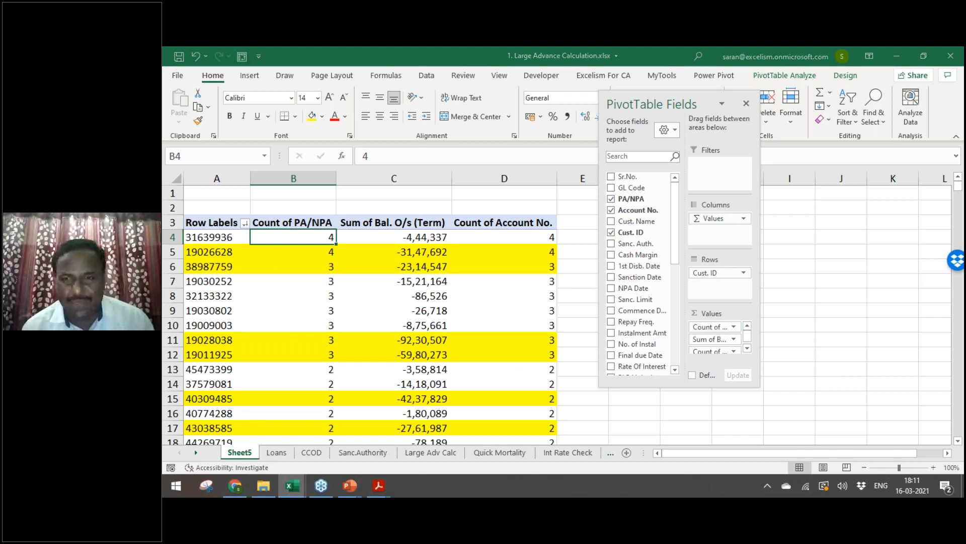
# Step: Split the pivot into Performing and Non Performing Asset columns and review the first customer's figures
pyautogui.moveTo(709, 327); pyautogui.dragTo(719, 232)
pyautogui.click(747, 104)
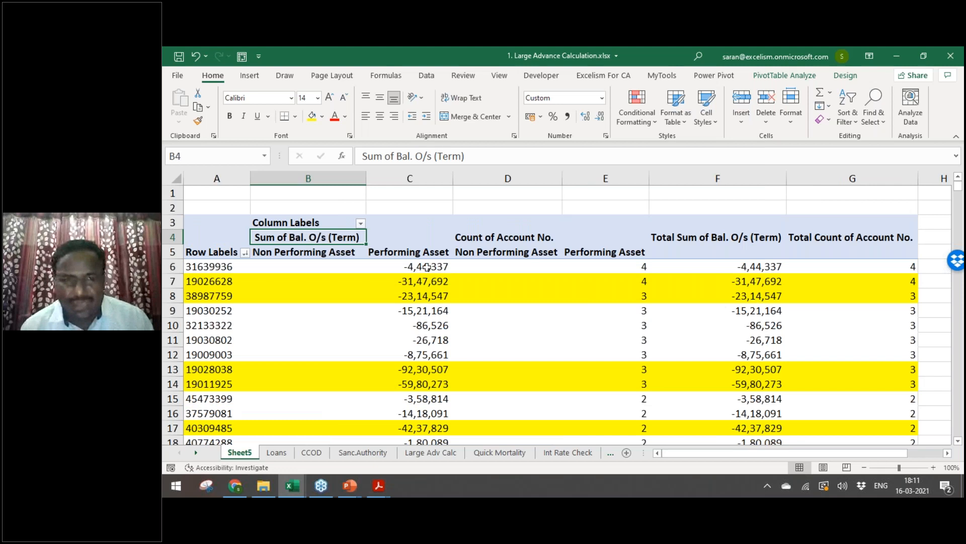
pyautogui.click(426, 267)
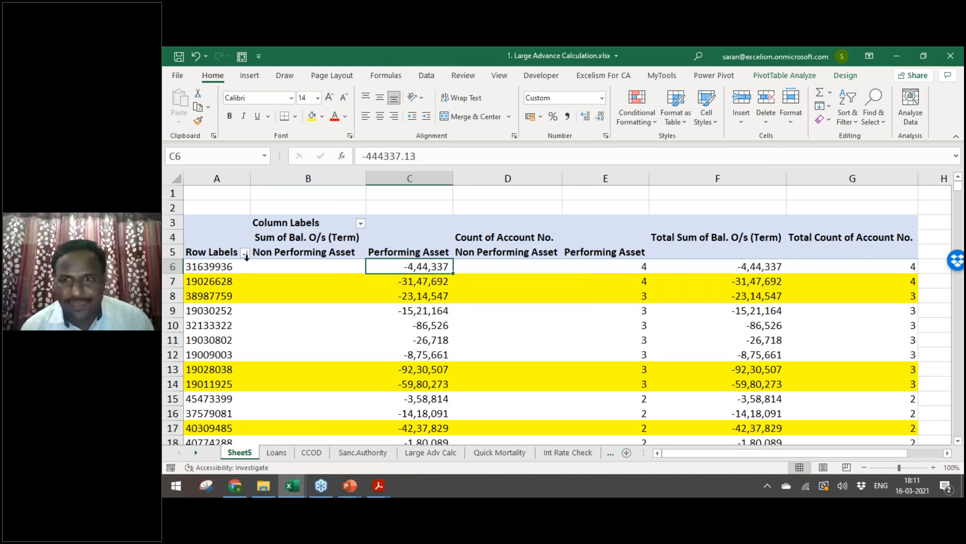
pyautogui.click(213, 268)
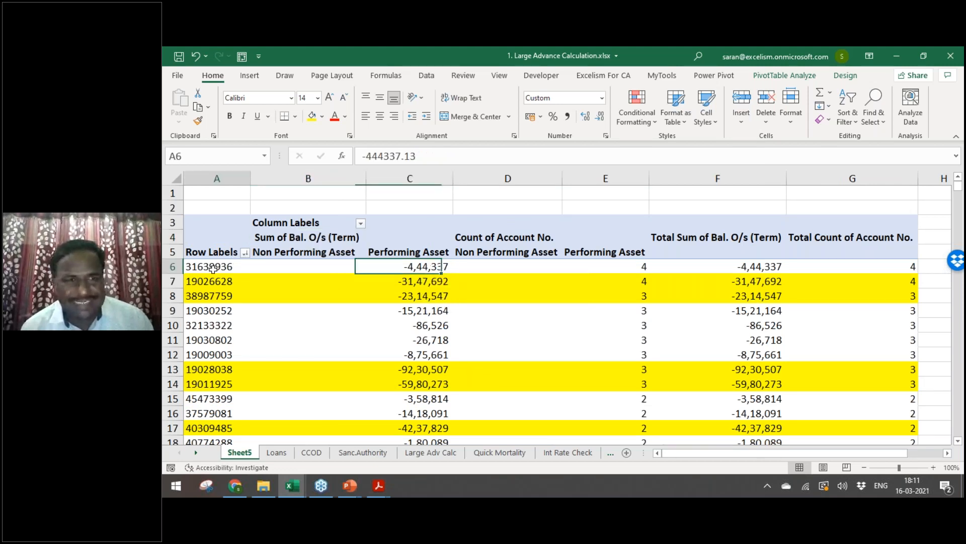
pyautogui.click(402, 265)
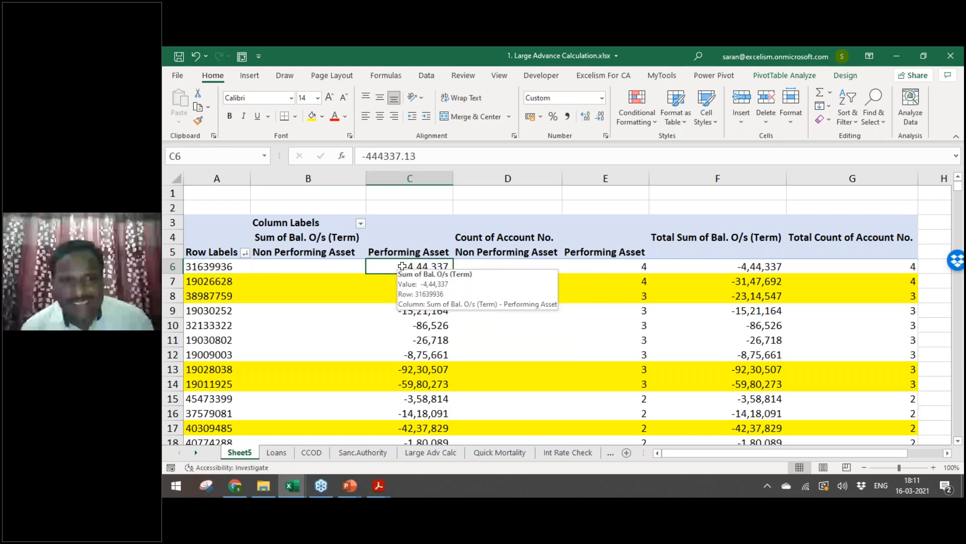
pyautogui.press('Right')
pyautogui.press('Right')
pyautogui.press('Right')
pyautogui.click(342, 261)
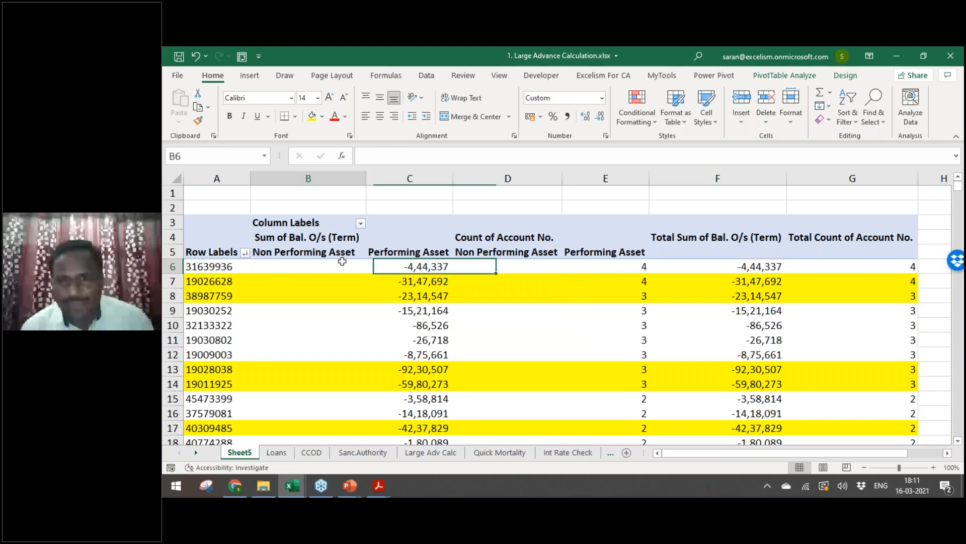
pyautogui.click(375, 266)
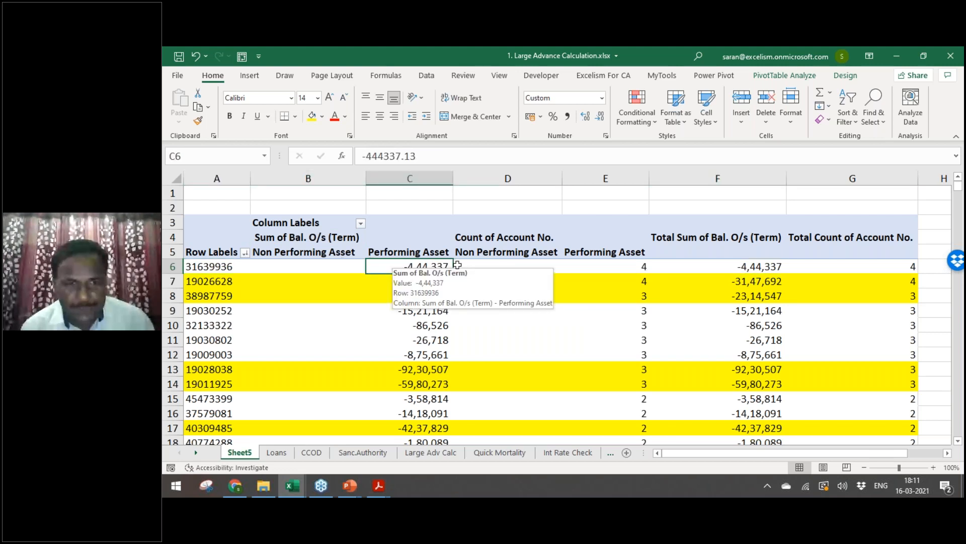
pyautogui.click(589, 266)
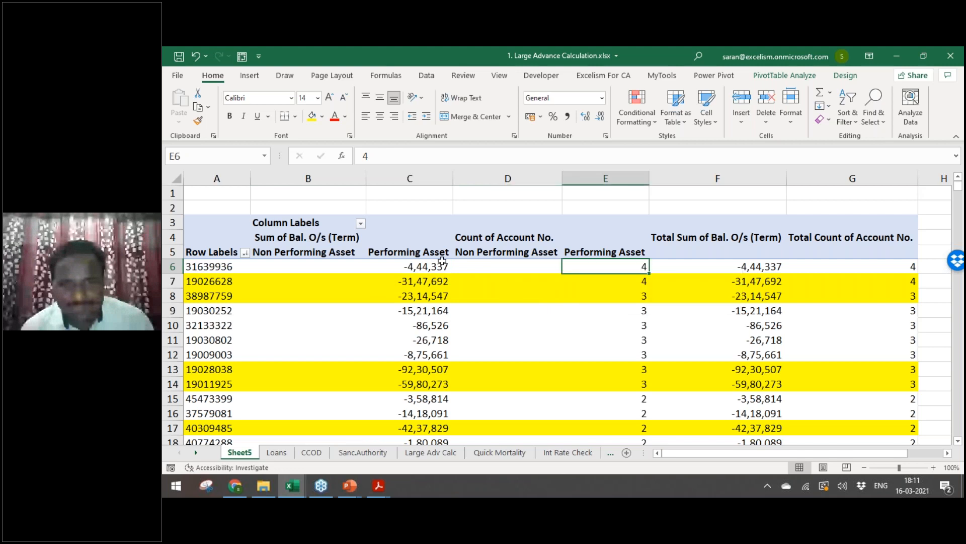
# Step: Inspect the Non Performing Asset cells for the first two customers, including row 7
pyautogui.click(280, 255)
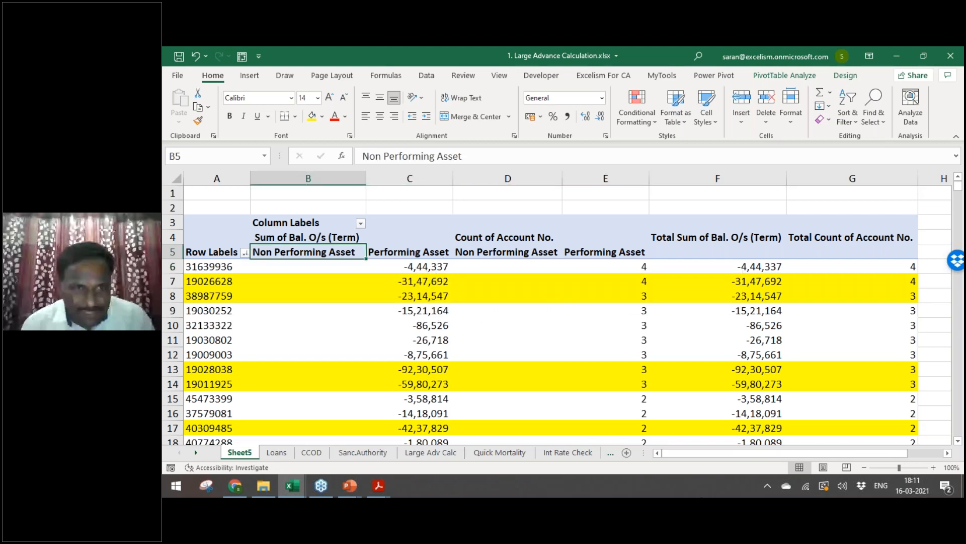
pyautogui.click(309, 266)
pyautogui.press('Right')
pyautogui.press('Left')
pyautogui.hotkey('shift', 'Right')
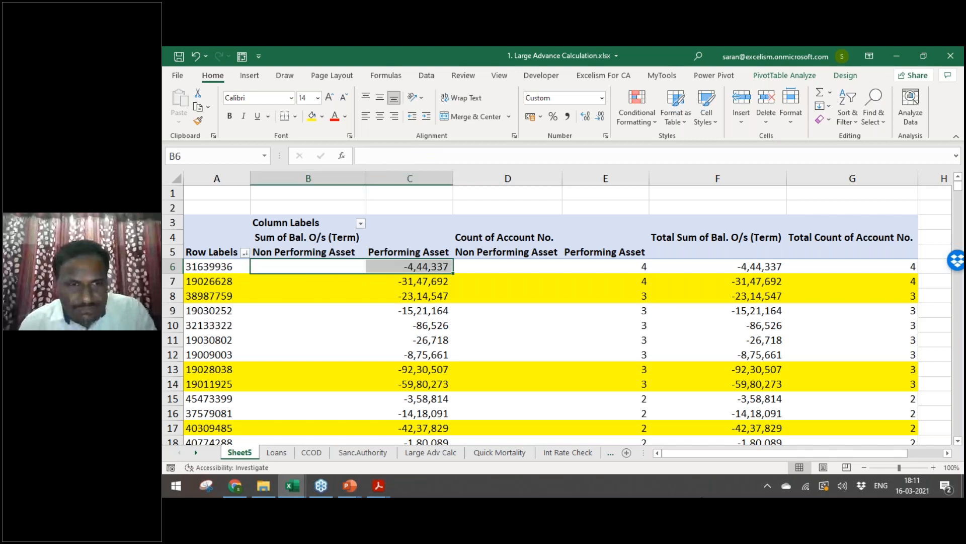
pyautogui.click(308, 267)
pyautogui.click(410, 281)
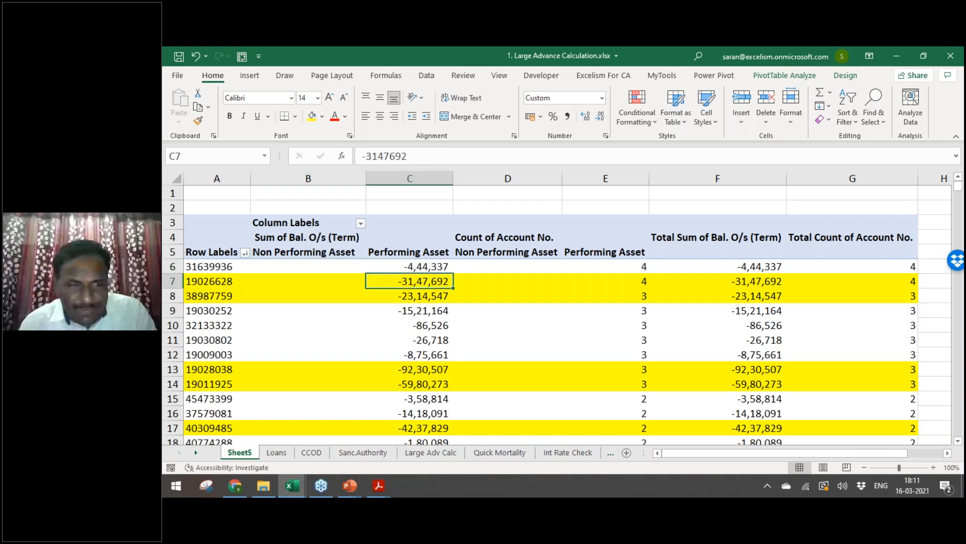
pyautogui.click(308, 281)
pyautogui.press('Left')
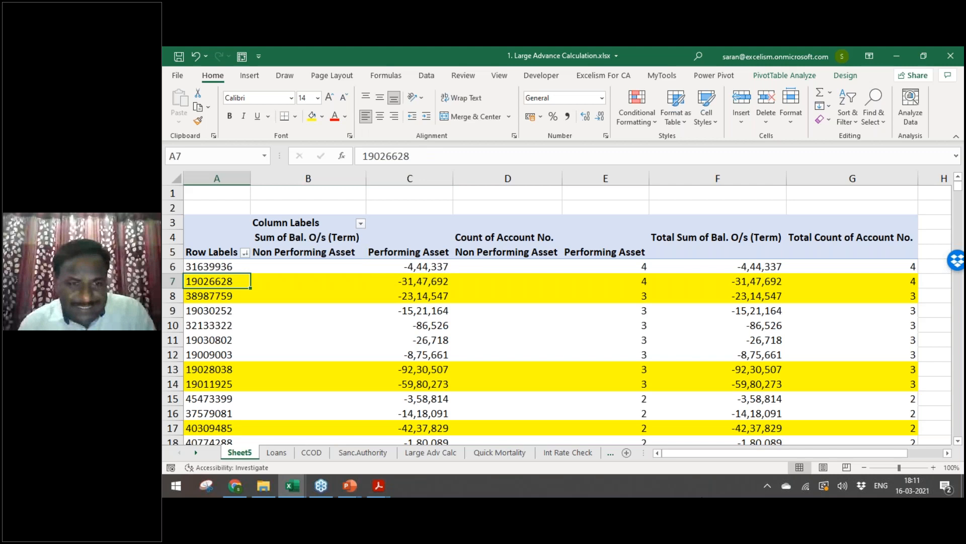
pyautogui.press('Right')
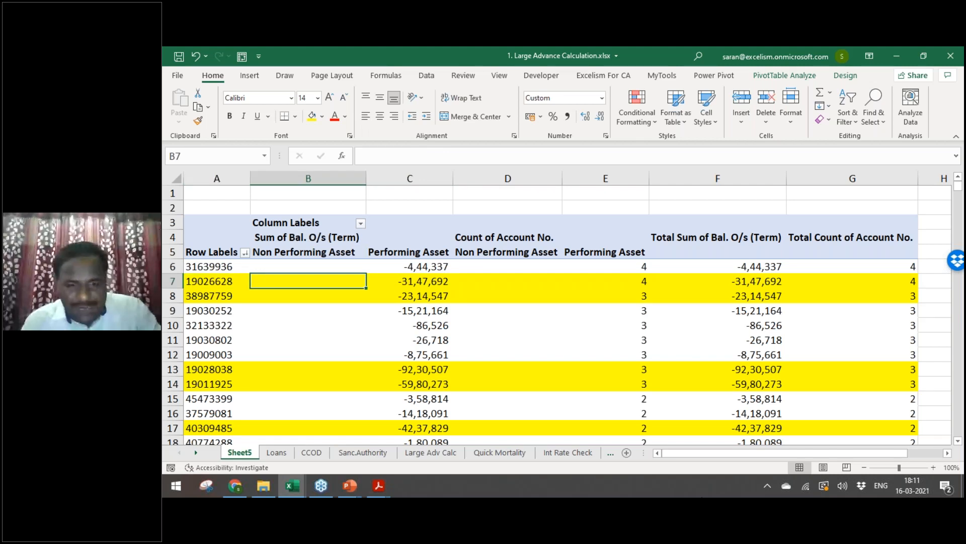
# Step: On the Loans sheet, set C154's PA/NPA status to Non Performing Asset
pyautogui.hotkey('ctrl', 'pagedown')
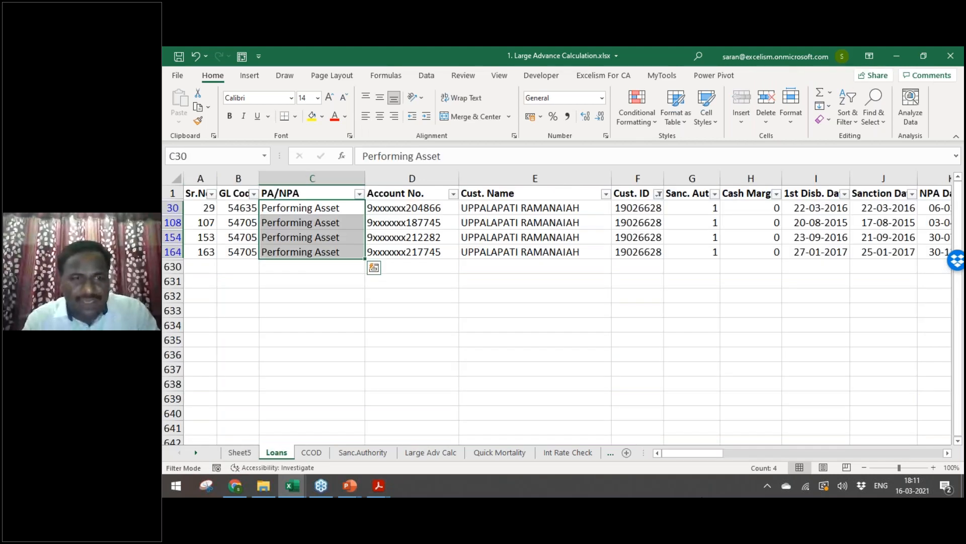
pyautogui.click(312, 237)
pyautogui.write('Non')
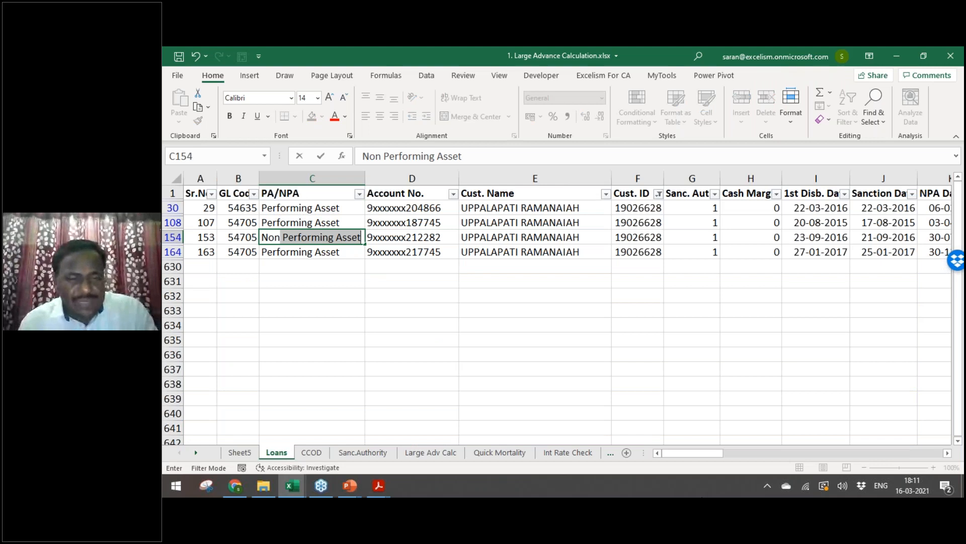
pyautogui.press('Return')
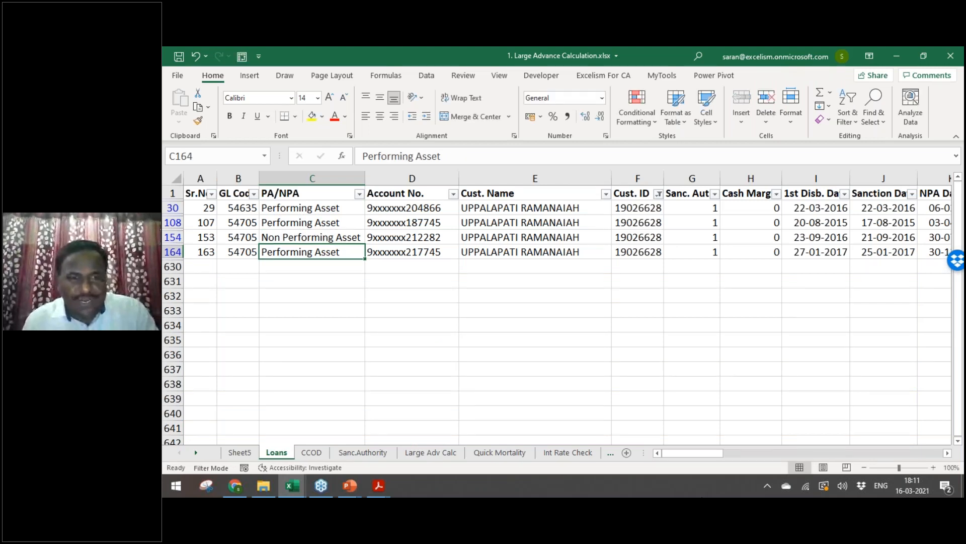
# Step: Refresh the Sheet5 pivot table to pick up the changed loan status
pyautogui.hotkey('ctrl', 'pageup')
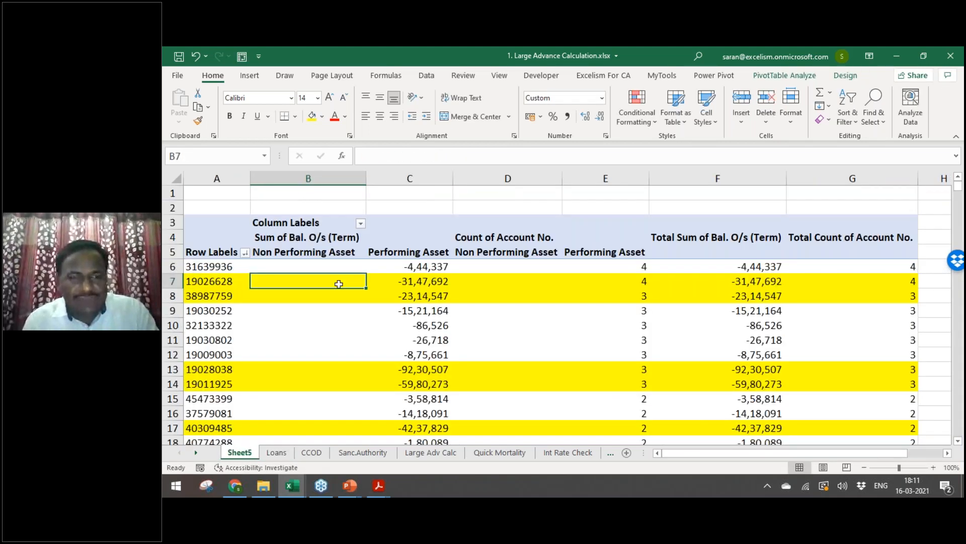
pyautogui.rightClick(336, 288)
pyautogui.click(370, 115)
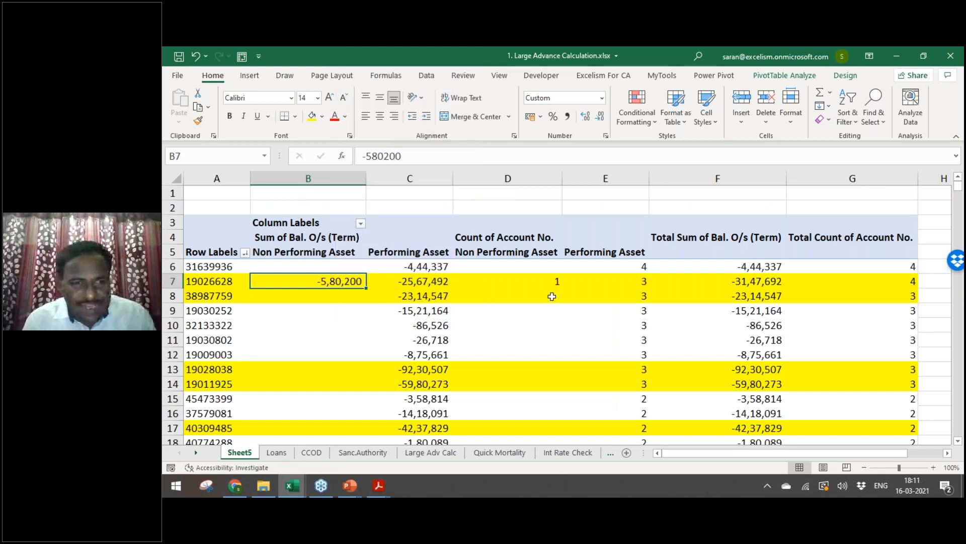
pyautogui.click(410, 326)
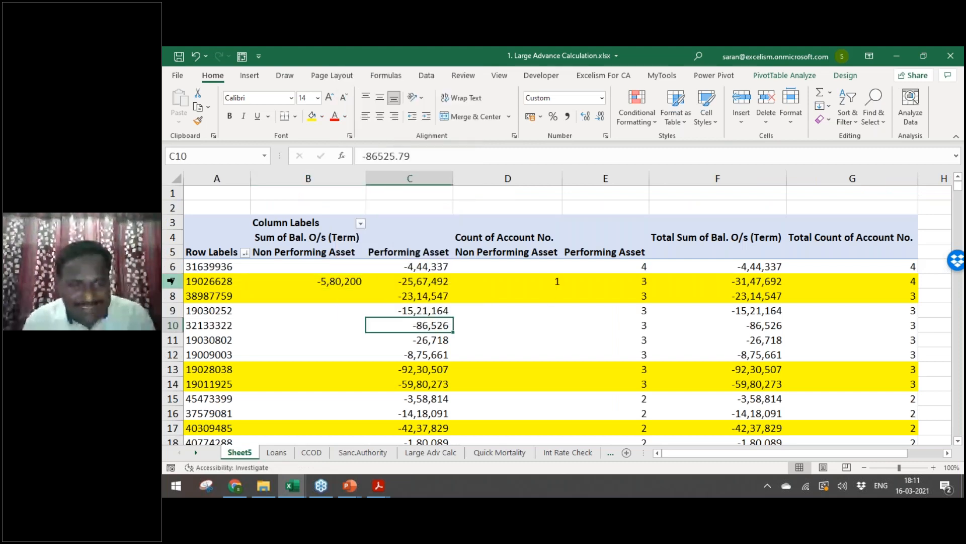
# Step: Compare row 7's -5,80,200 Non Performing Asset balance with its reduced Performing Asset balance
pyautogui.moveTo(171, 281); pyautogui.dragTo(171, 297)
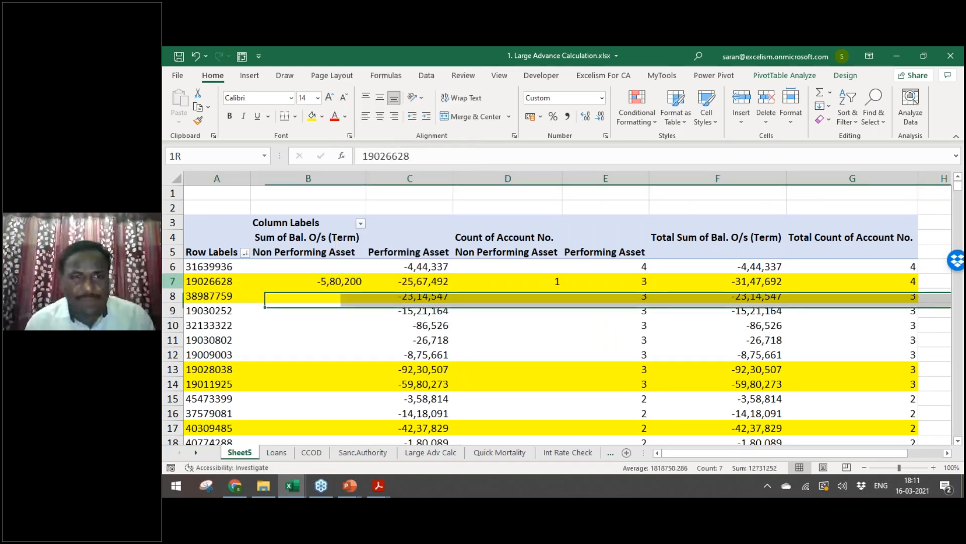
pyautogui.click(322, 281)
pyautogui.click(410, 295)
pyautogui.click(322, 281)
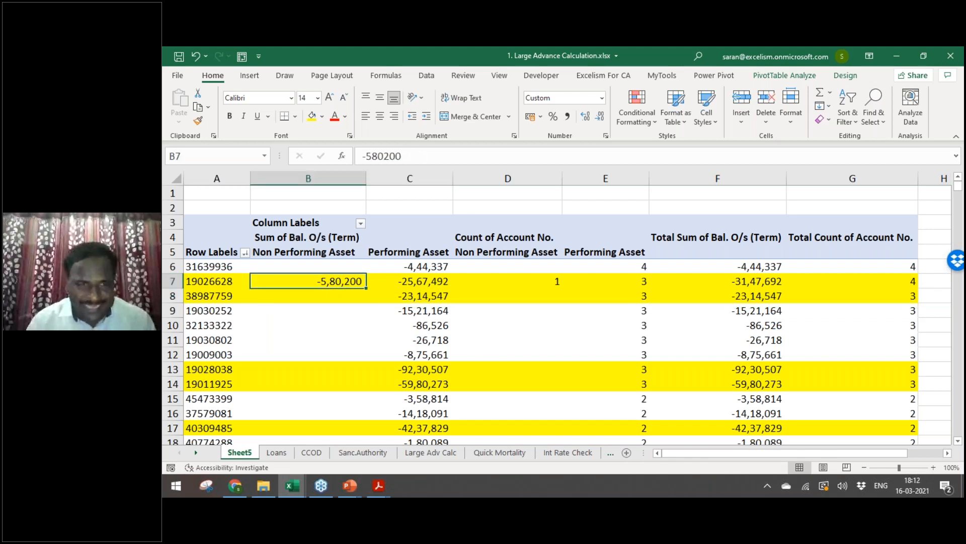
pyautogui.press('Up')
pyautogui.press('Right')
pyautogui.press('Down')
pyautogui.press('Left')
pyautogui.press('Right')
pyautogui.press('Left')
pyautogui.press('Right')
pyautogui.press('Left')
pyautogui.press('Left')
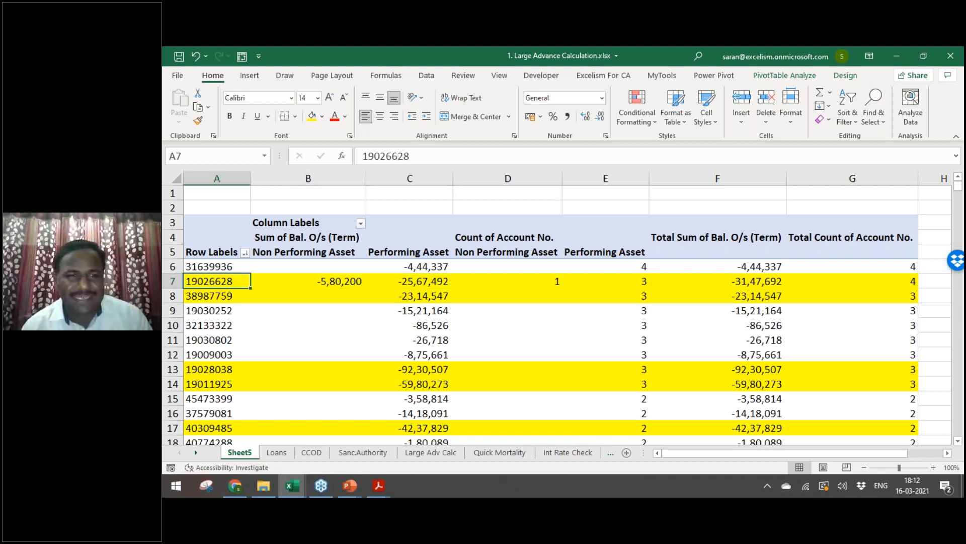
pyautogui.press('Right')
pyautogui.press('Right')
pyautogui.click(336, 282)
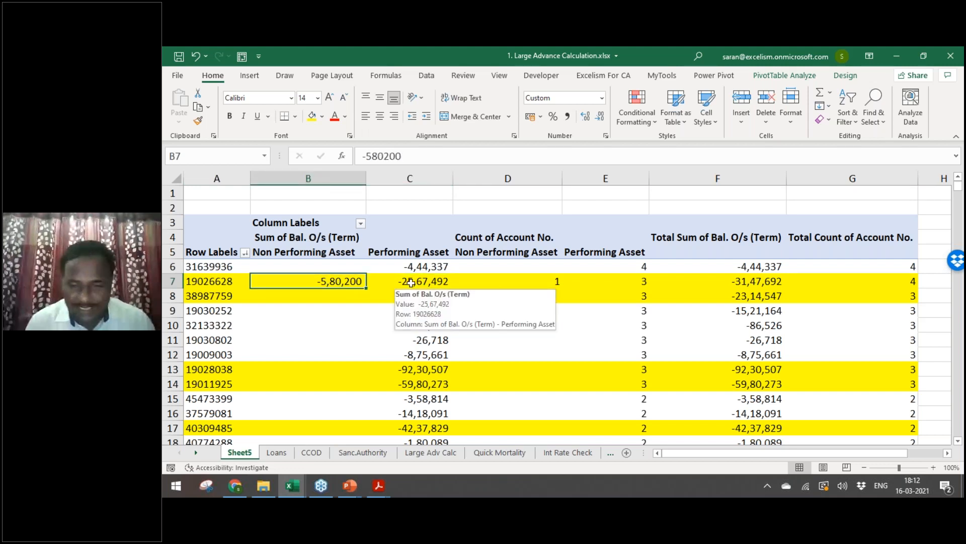
# Step: Move down to the row 11 customer's balance in the pivot
pyautogui.press('Left')
pyautogui.press('Down')
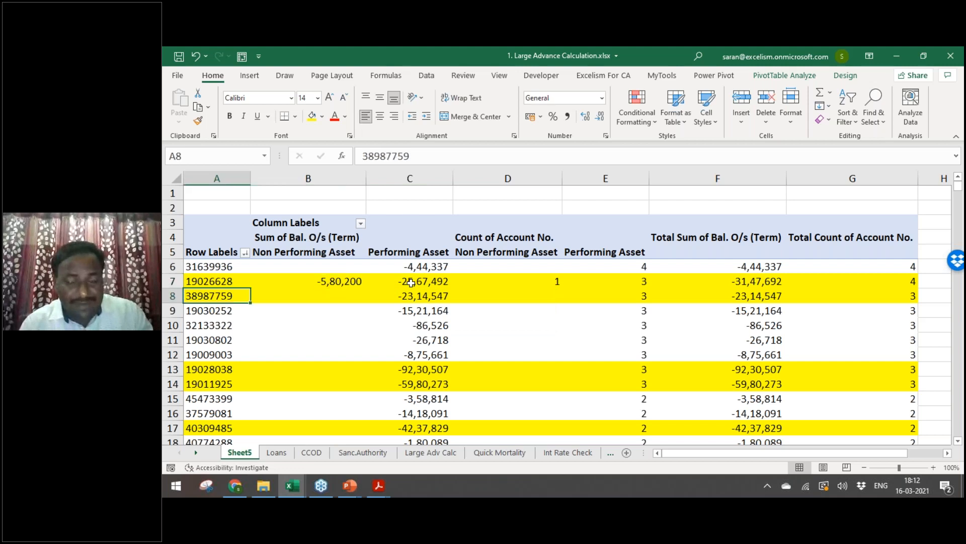
pyautogui.press('Down')
pyautogui.press('Down')
pyautogui.press('Down')
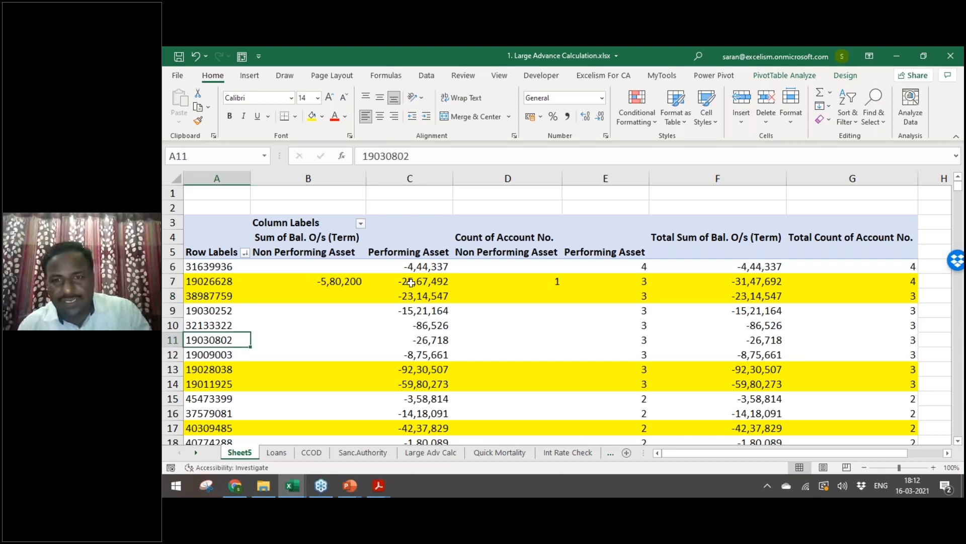
pyautogui.press('Right')
pyautogui.press('Right')
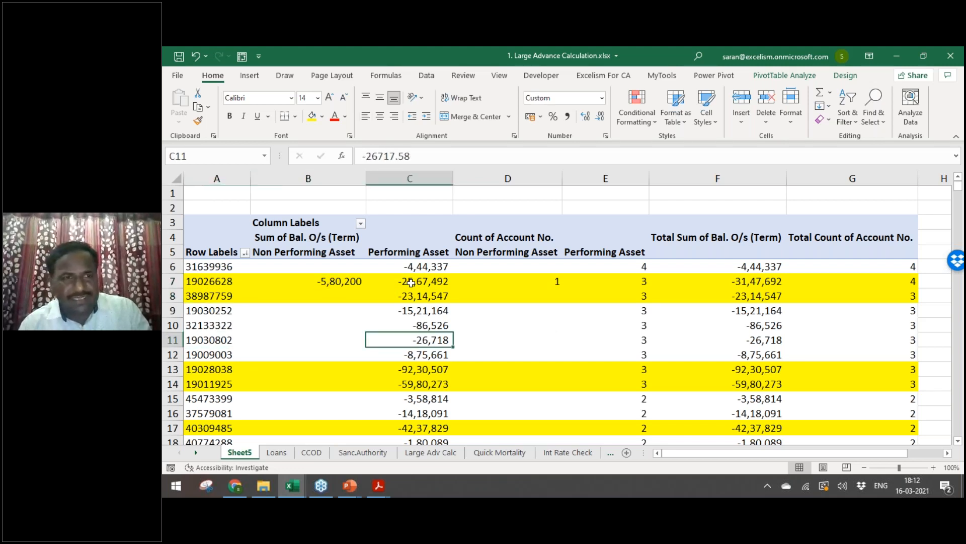
# Step: Drill into the customer's pivot balance and paste its four loan rows into Cust ID vs Acct ID
pyautogui.doubleClick(411, 283)
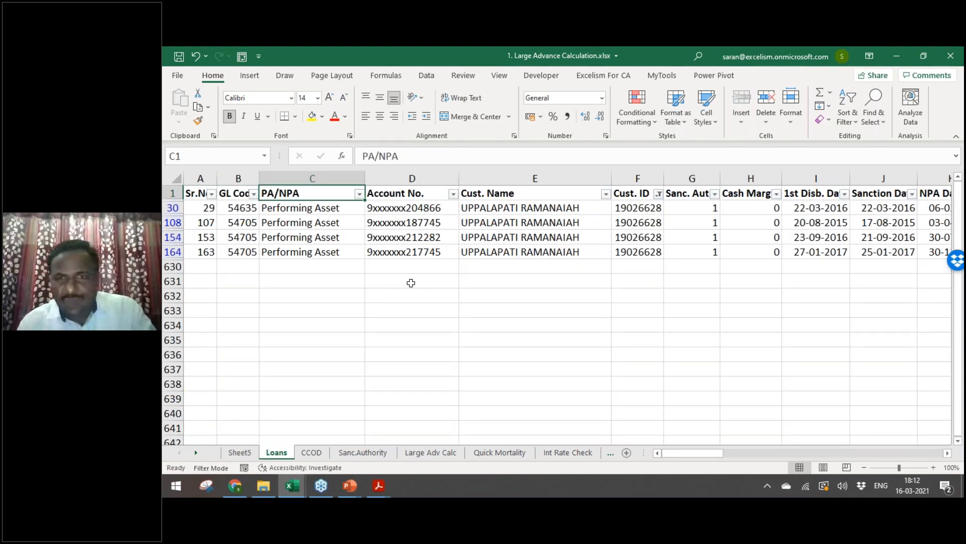
pyautogui.hotkey('ctrl', 'c')
pyautogui.hotkey('ctrl', 'pagedown')
pyautogui.hotkey('ctrl', 'pagedown')
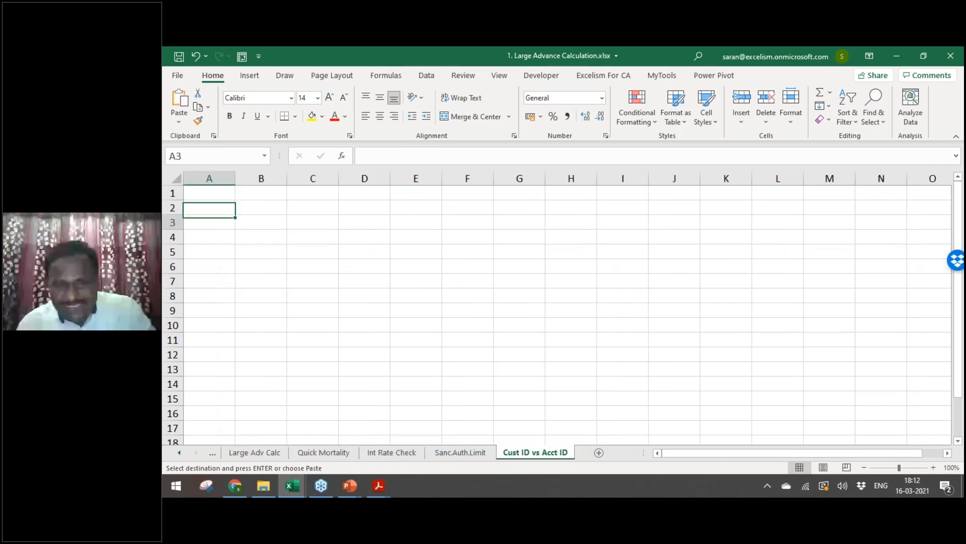
pyautogui.press('Return')
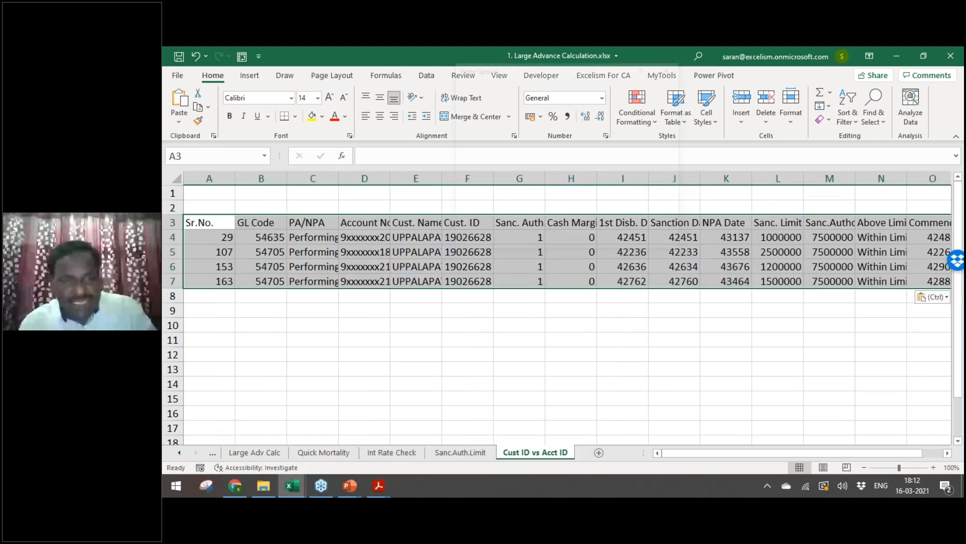
# Step: Add a bold italic 'Annexure - 5' title above the pasted table
pyautogui.click(209, 193)
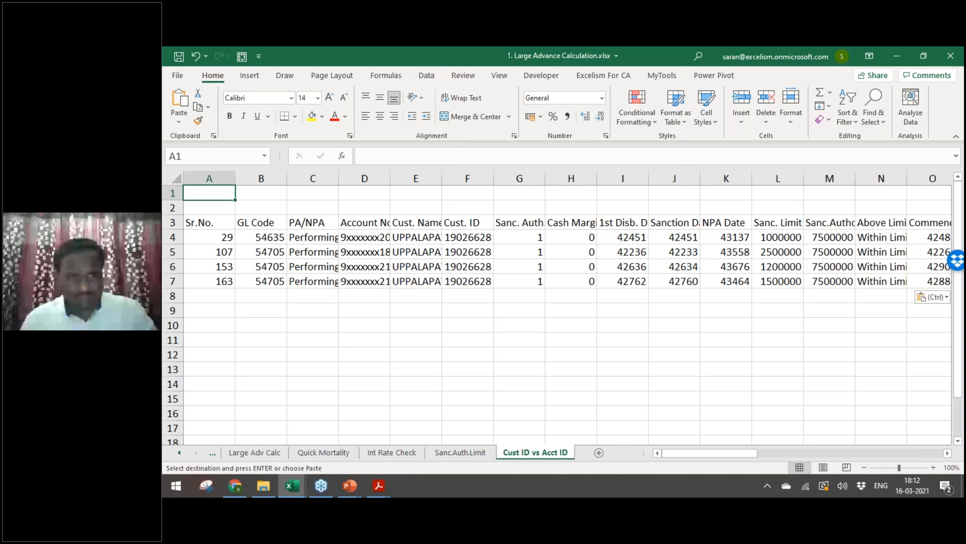
pyautogui.hotkey('ctrl', 'pageup')
pyautogui.hotkey('ctrl', 'pageup')
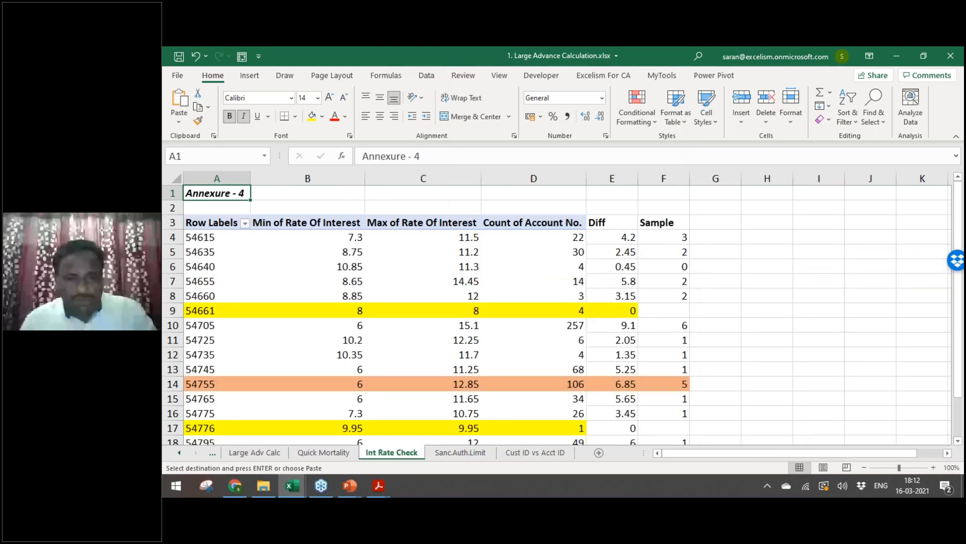
pyautogui.hotkey('ctrl', 'pagedown')
pyautogui.hotkey('ctrl', 'pagedown')
pyautogui.write('Annexure ')
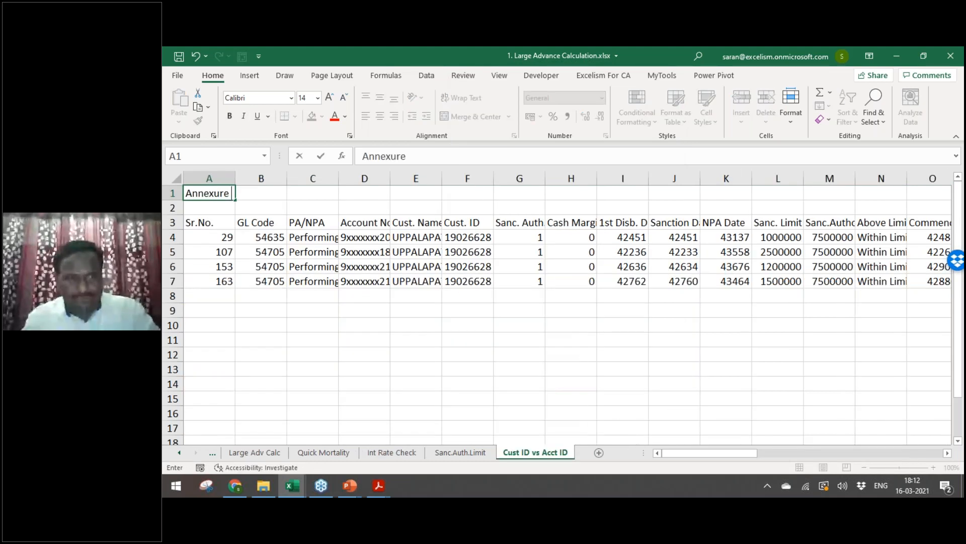
pyautogui.write('- 5')
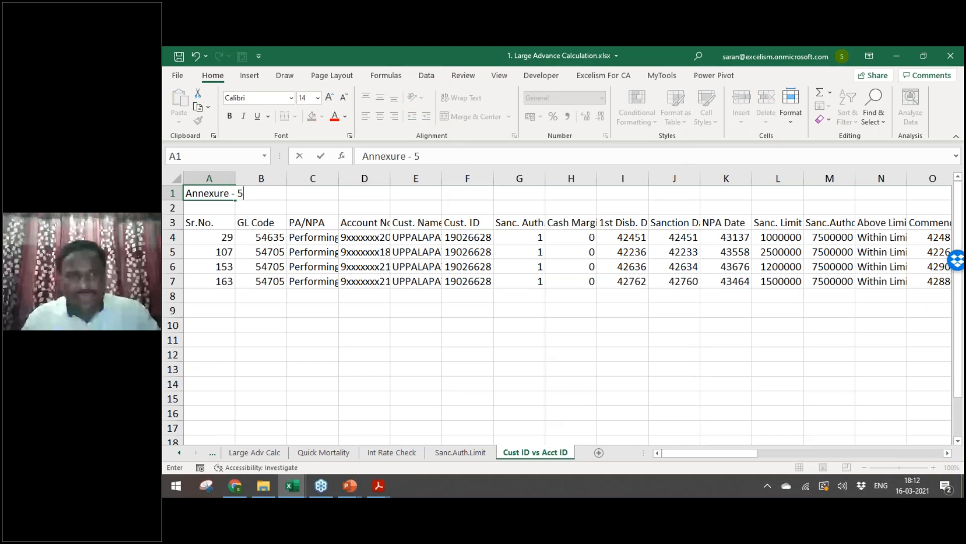
pyautogui.press('Return')
pyautogui.press('Up')
pyautogui.hotkey('ctrl', 'b')
pyautogui.hotkey('ctrl', 'i')
pyautogui.press('Down')
pyautogui.press('Down')
pyautogui.press('Down')
pyautogui.press('Right')
pyautogui.press('Right')
pyautogui.press('Up')
pyautogui.press('Left')
pyautogui.press('Left')
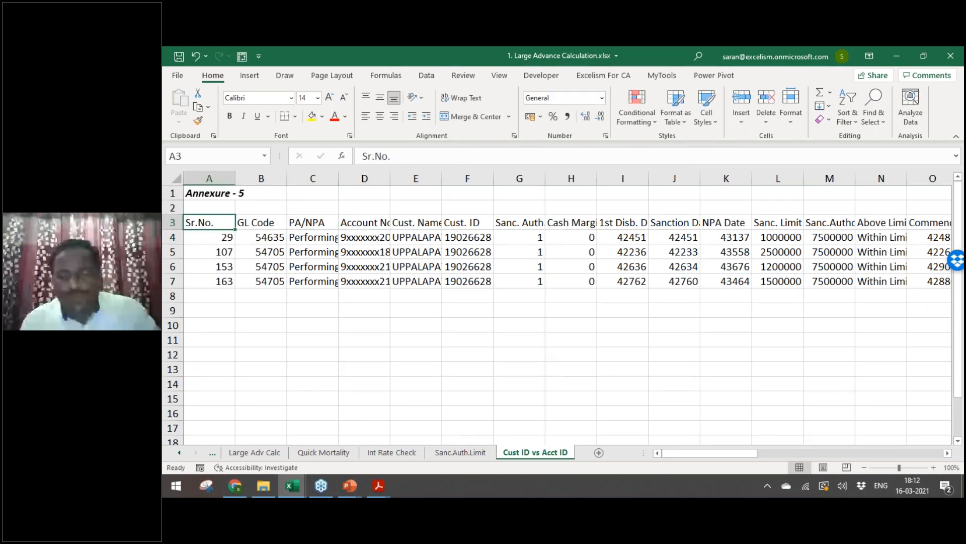
# Step: Autofit the table's column widths and make its header row bold
pyautogui.hotkey('ctrl', 'shift', 'Right')
pyautogui.hotkey('ctrl', 'shift', 'Down')
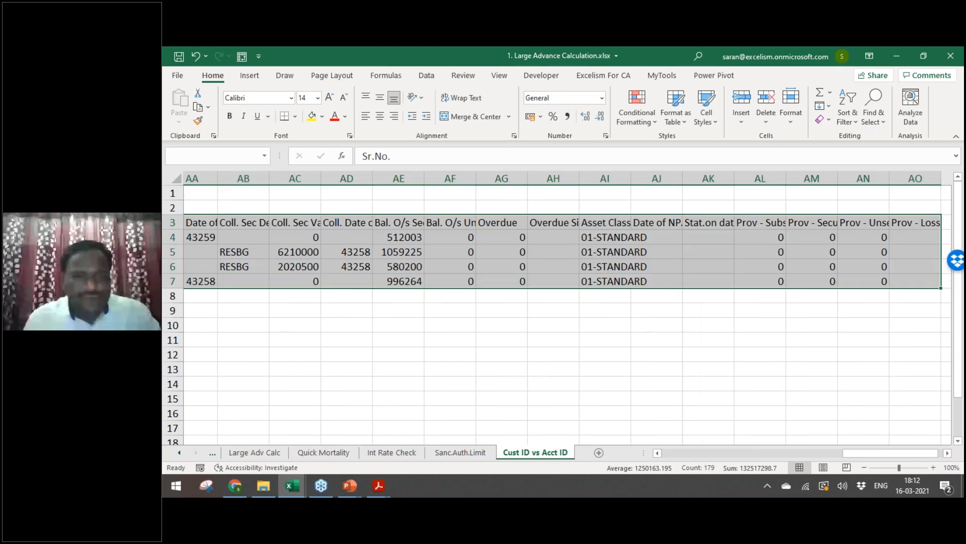
pyautogui.hotkey('ctrl', 'BackSpace')
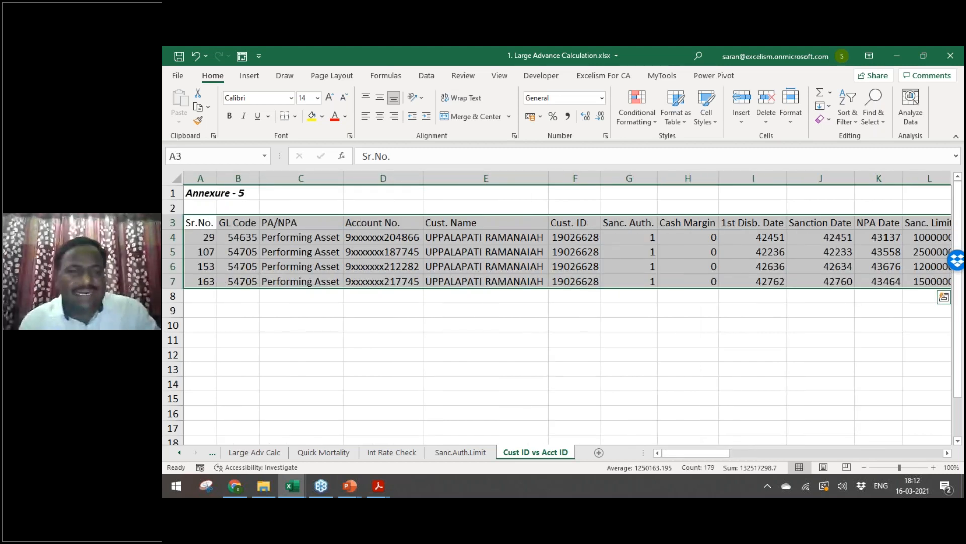
pyautogui.hotkey('ctrl', 'shift', 'Up')
pyautogui.hotkey('ctrl', 'b')
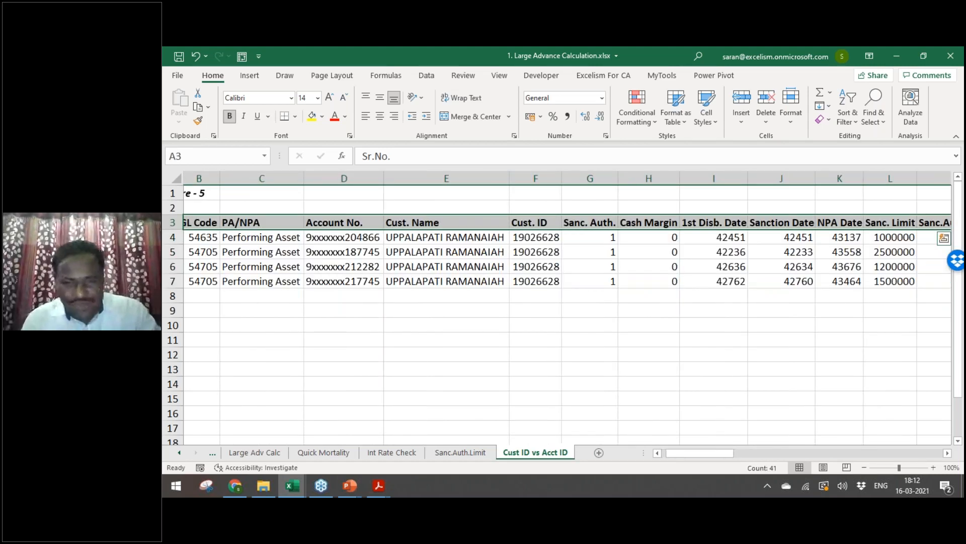
# Step: Add 'Staff' in AP3 and 'Remarks' in AQ3 after the Prov - Loss header
pyautogui.hotkey('ctrl', 'Right')
pyautogui.press('Right')
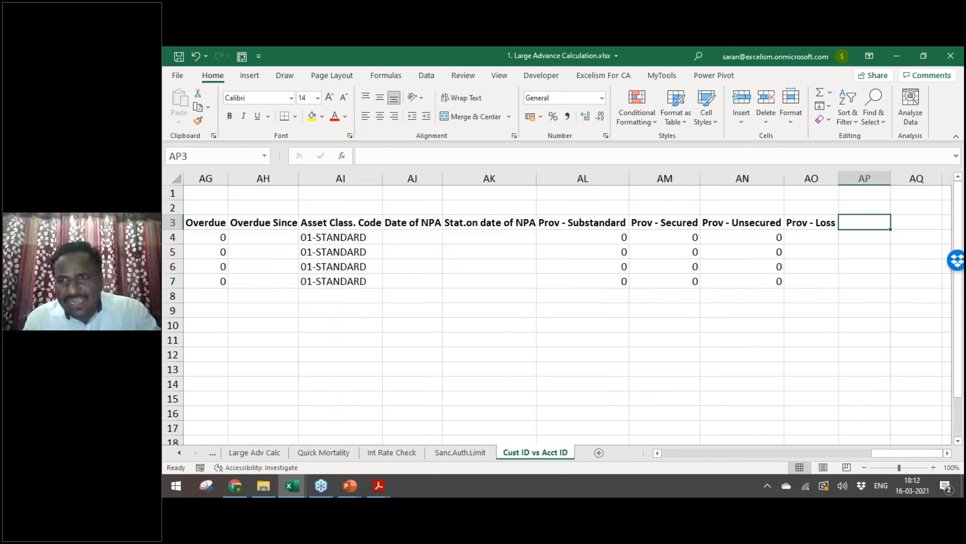
pyautogui.write('Re')
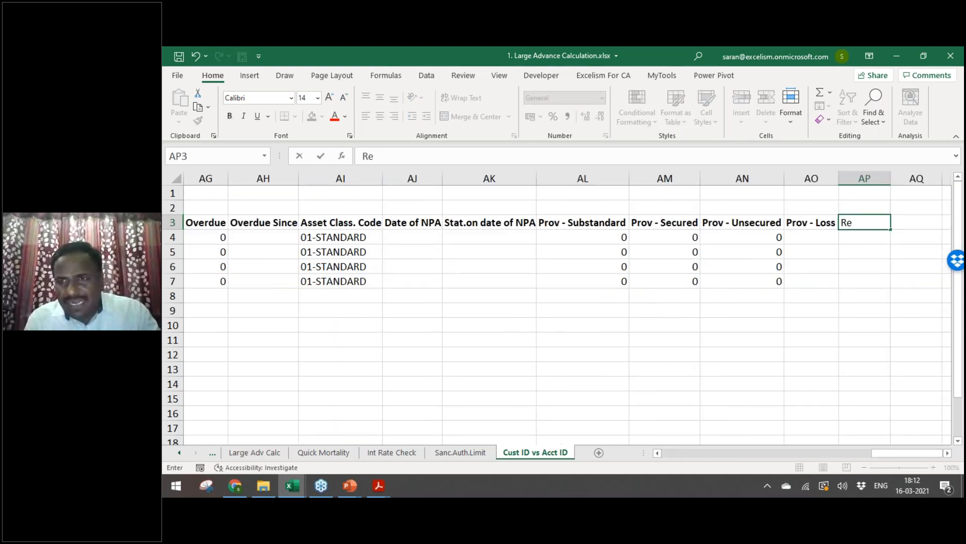
pyautogui.write('marks')
pyautogui.hotkey('ctrl', 'Return')
pyautogui.hotkey('alt', 'i')
pyautogui.press('c')
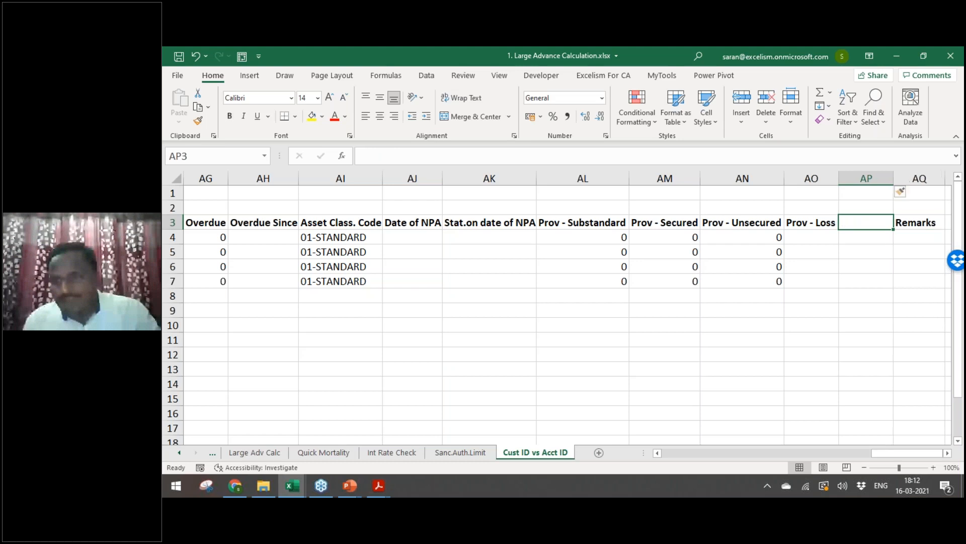
pyautogui.write('Staff')
pyautogui.press('Return')
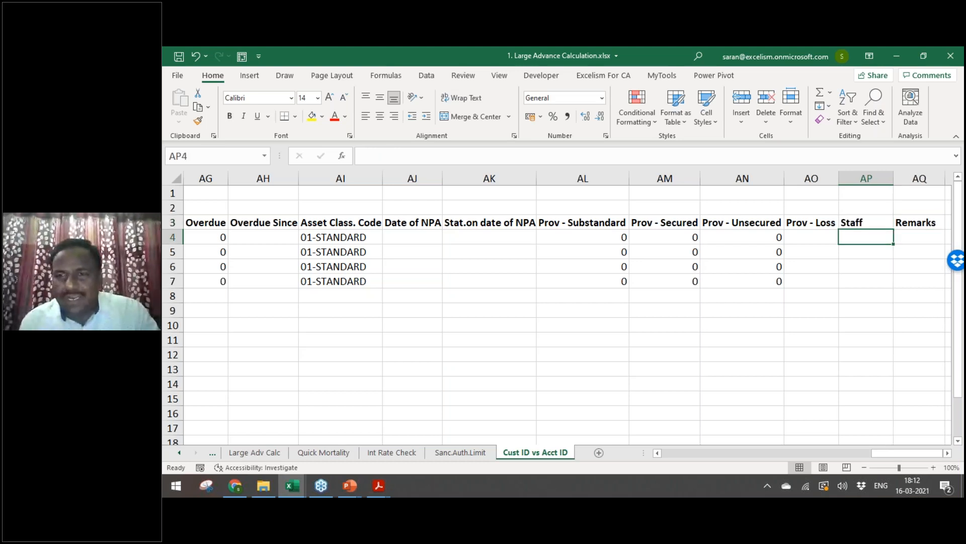
pyautogui.click(919, 223)
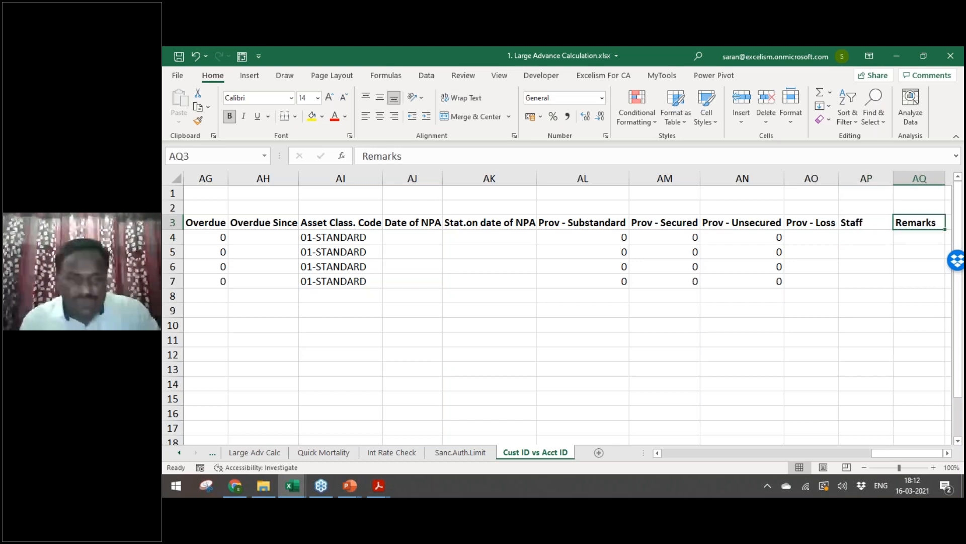
pyautogui.hotkey('ctrl', 'Home')
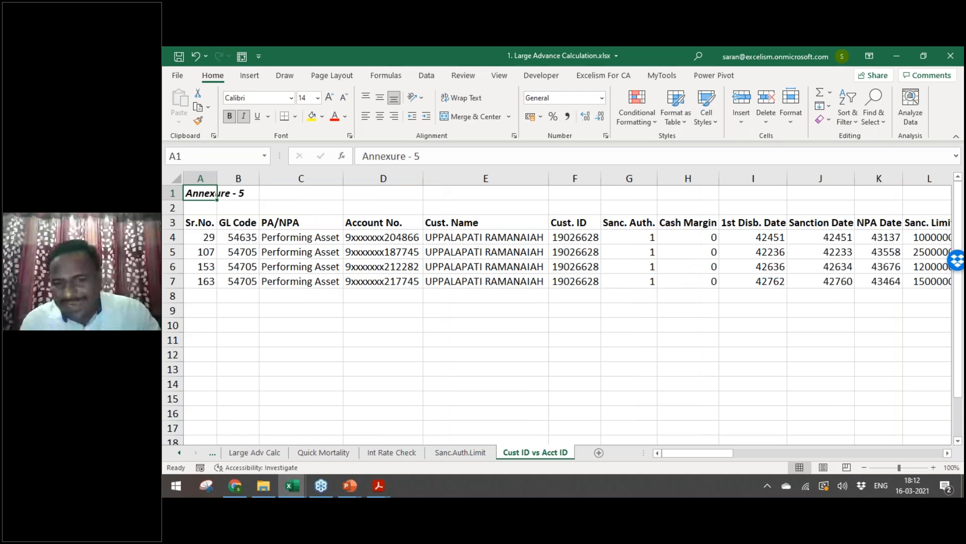
# Step: Copy GL code 54615 from cell A4 on the Int Rate Check sheet
pyautogui.hotkey('ctrl', 'pageup')
pyautogui.hotkey('ctrl', 'pageup')
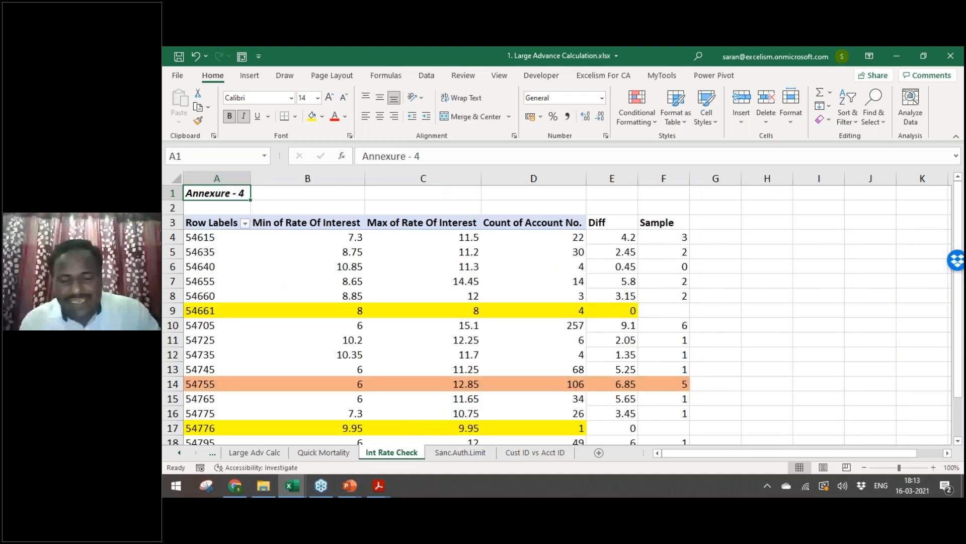
pyautogui.hotkey('ctrl', 'pagedown')
pyautogui.hotkey('ctrl', 'pagedown')
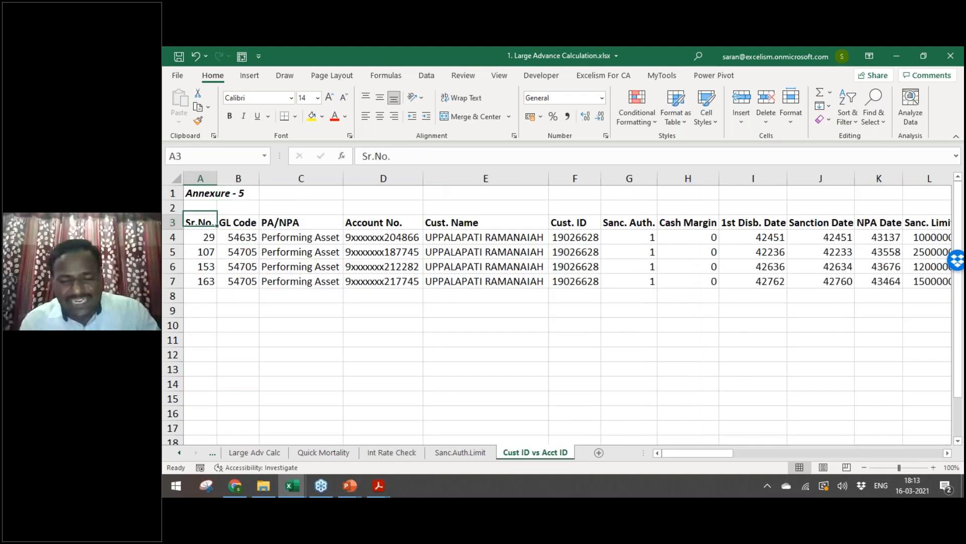
pyautogui.hotkey('ctrl', 'pageup')
pyautogui.hotkey('ctrl', 'pageup')
pyautogui.hotkey('ctrl', 'pageup')
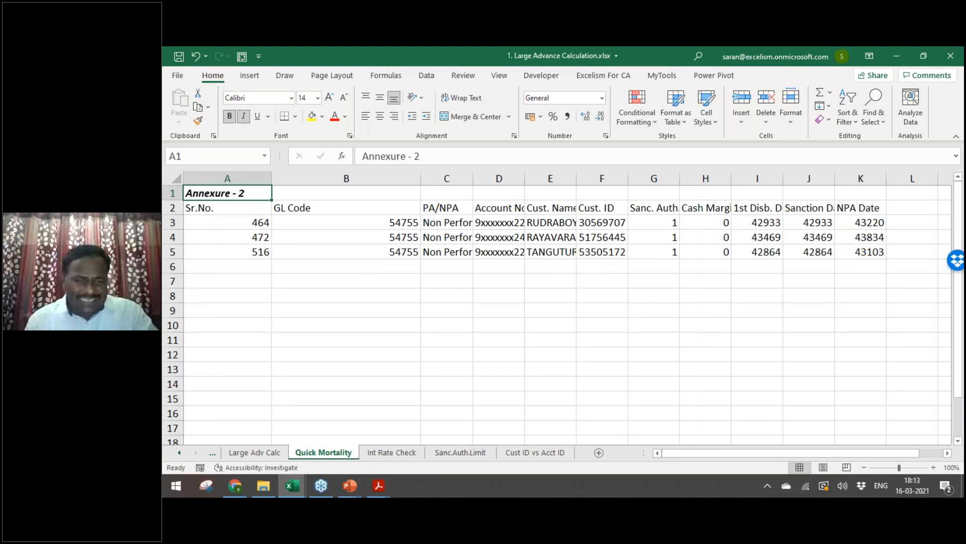
pyautogui.hotkey('ctrl', 'pageup')
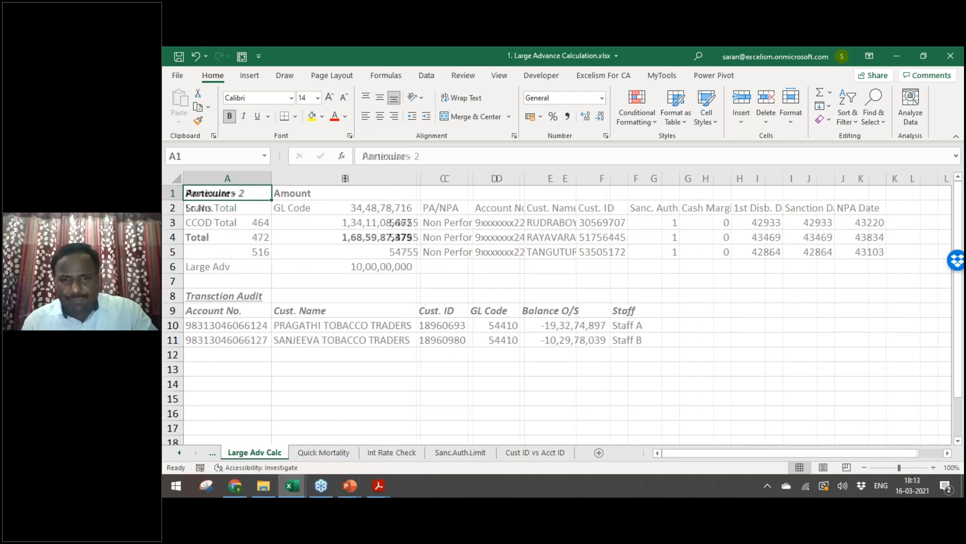
pyautogui.hotkey('ctrl', 'pageup')
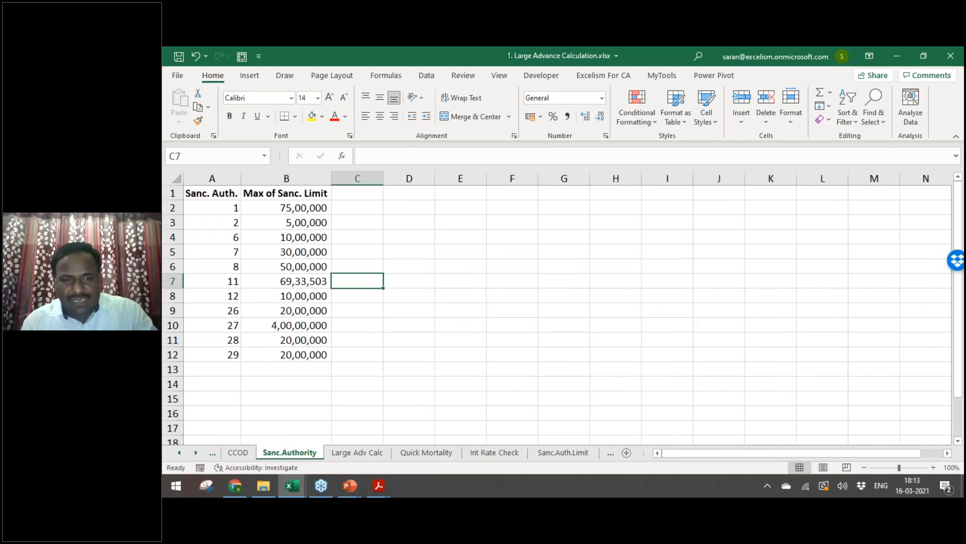
pyautogui.hotkey('ctrl', 'pagedown')
pyautogui.hotkey('ctrl', 'pagedown')
pyautogui.hotkey('ctrl', 'pagedown')
pyautogui.hotkey('ctrl', 'pagedown')
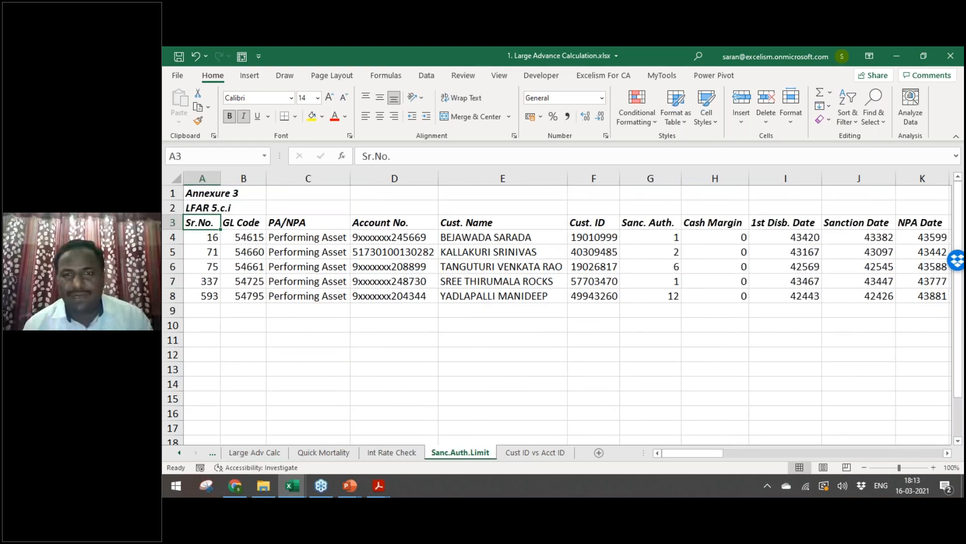
pyautogui.hotkey('ctrl', 'pageup')
pyautogui.hotkey('ctrl', 'Down')
pyautogui.hotkey('ctrl', 'Right')
pyautogui.press('Down')
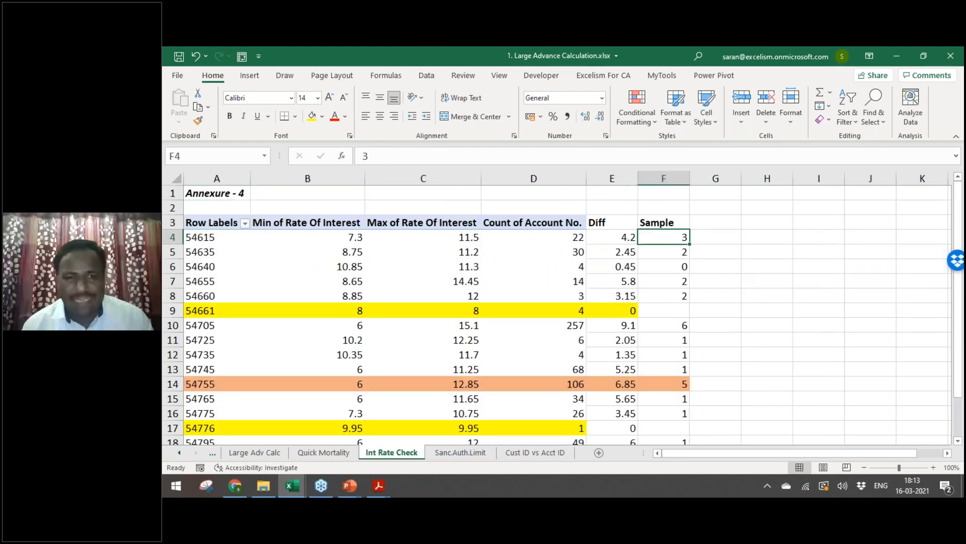
pyautogui.press('Left')
pyautogui.press('Left')
pyautogui.press('Right')
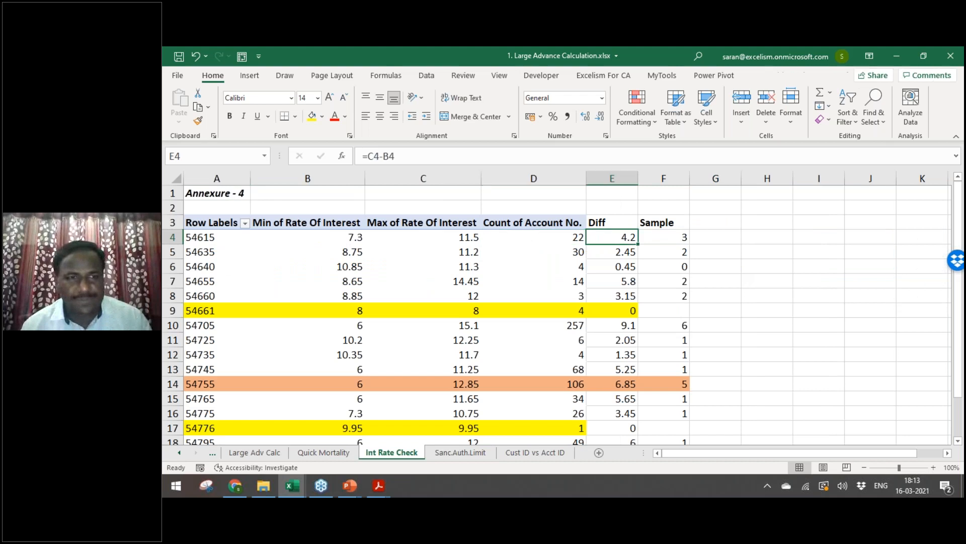
pyautogui.press('Home')
pyautogui.hotkey('ctrl', 'c')
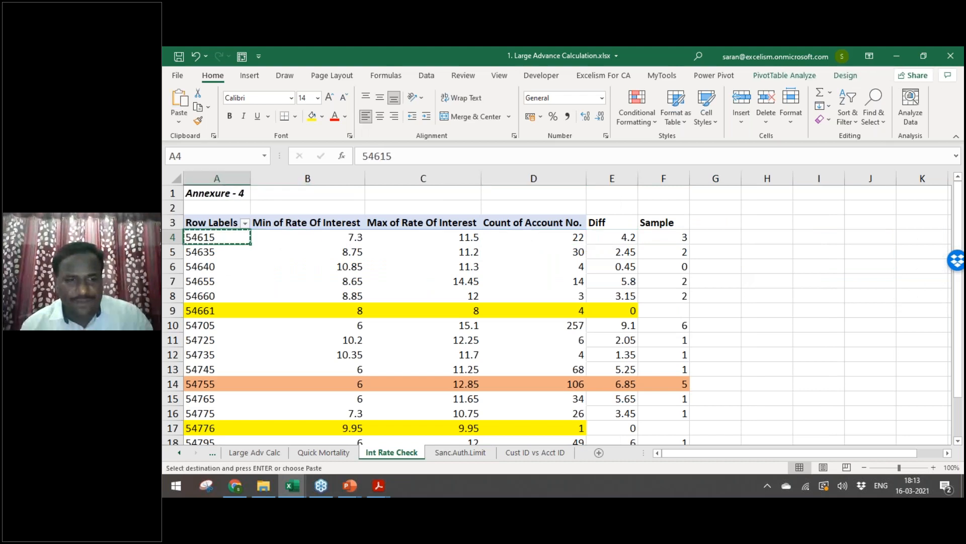
# Step: Clear all filters on the Loans sheet with Alt+D+F
pyautogui.hotkey('ctrl', 'pagedown')
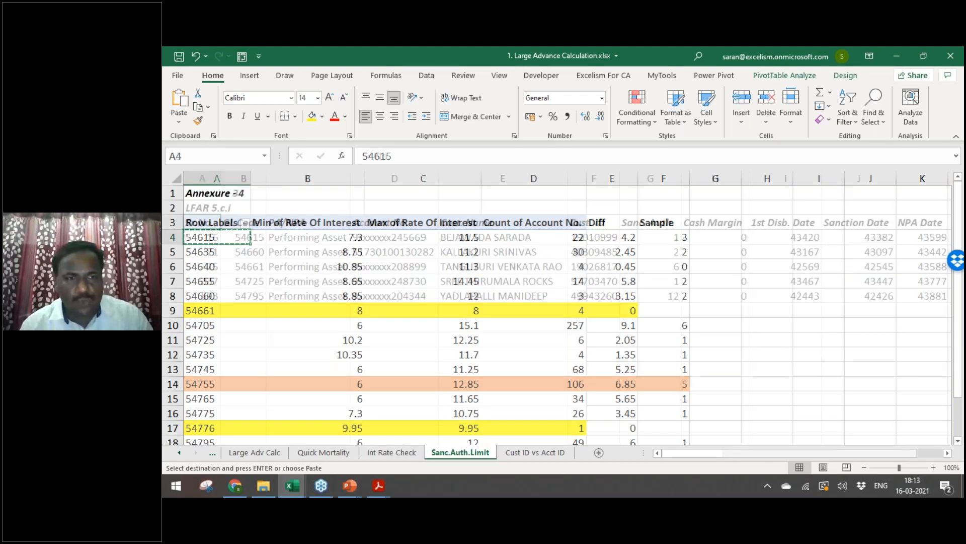
pyautogui.hotkey('ctrl', 'pageup')
pyautogui.hotkey('ctrl', 'pageup')
pyautogui.hotkey('ctrl', 'pageup')
pyautogui.hotkey('ctrl', 'pageup')
pyautogui.hotkey('ctrl', 'pageup')
pyautogui.hotkey('ctrl', 'pageup')
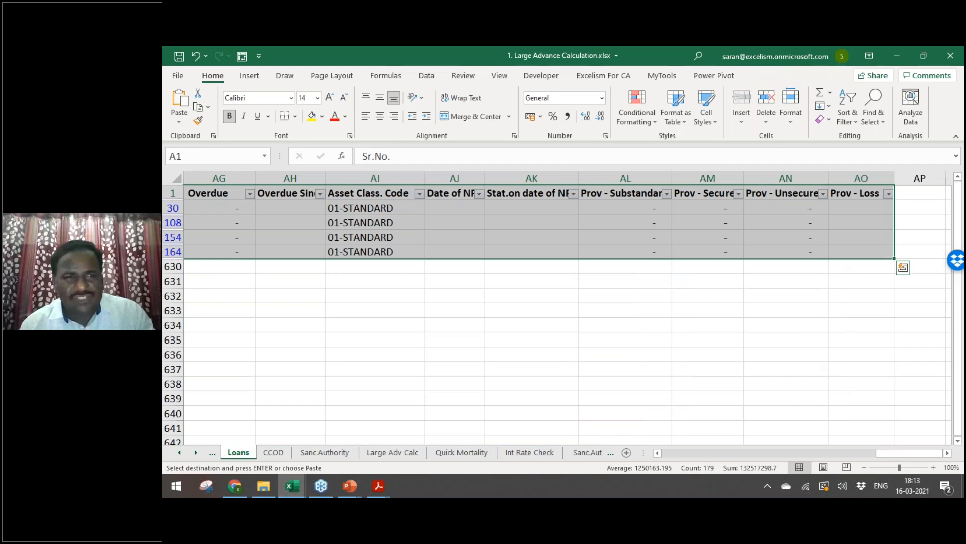
pyautogui.hotkey('ctrl', 'Home')
pyautogui.hotkey('alt', 'd')
pyautogui.press('f')
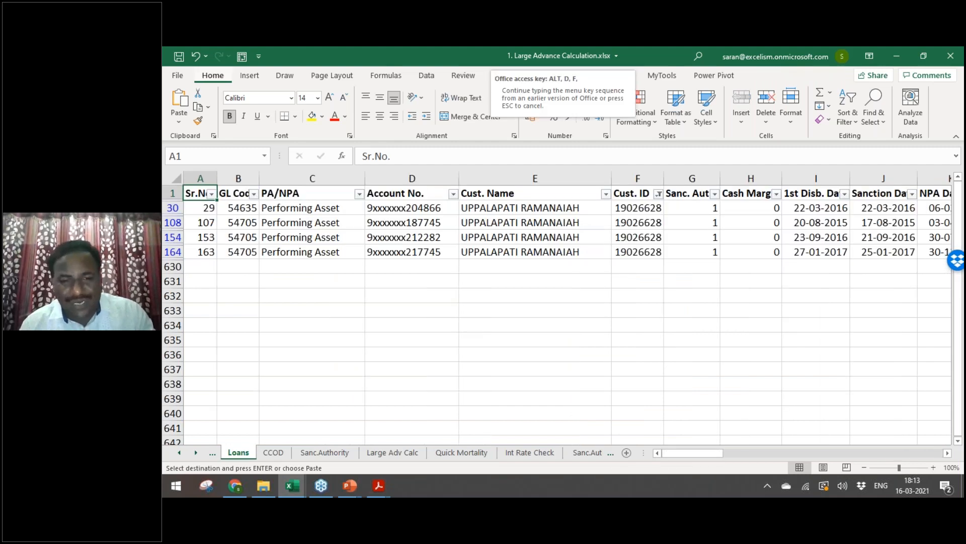
pyautogui.hotkey('ctrl', 'pagedown')
pyautogui.hotkey('ctrl', 'pagedown')
pyautogui.hotkey('ctrl', 'pagedown')
pyautogui.hotkey('ctrl', 'pagedown')
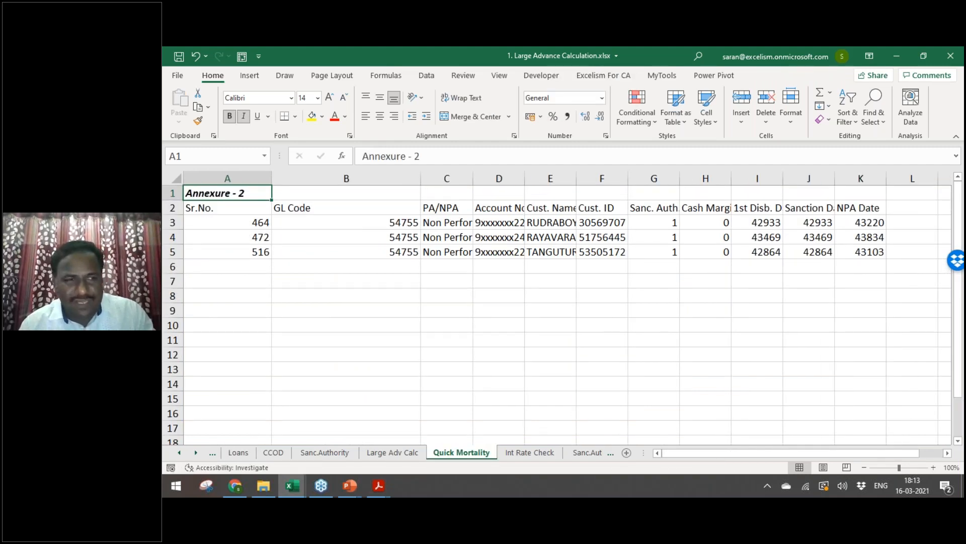
pyautogui.hotkey('ctrl', 'pagedown')
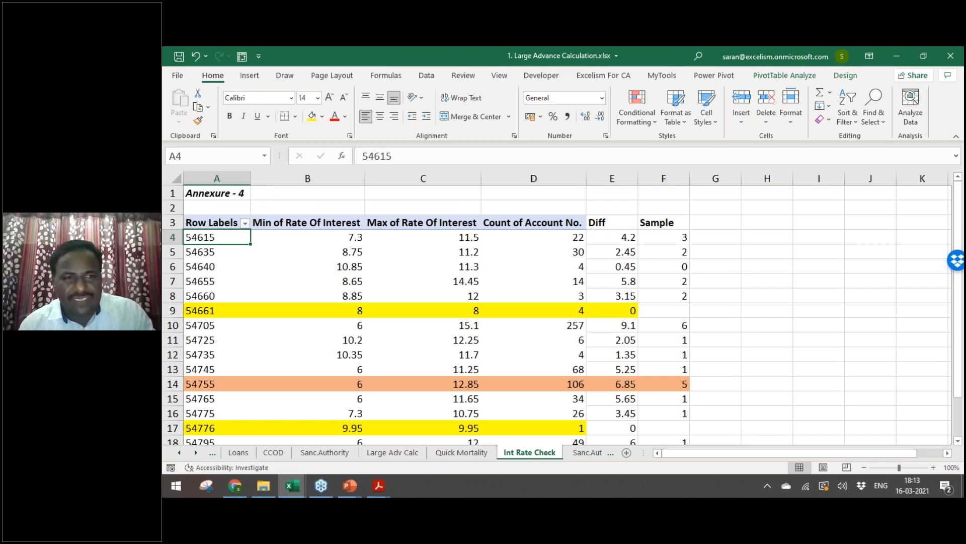
pyautogui.hotkey('ctrl', 'c')
pyautogui.hotkey('ctrl', 'pageup')
pyautogui.hotkey('ctrl', 'pageup')
pyautogui.hotkey('ctrl', 'pageup')
pyautogui.hotkey('ctrl', 'pageup')
pyautogui.hotkey('ctrl', 'pageup')
pyautogui.hotkey('ctrl', 'pageup')
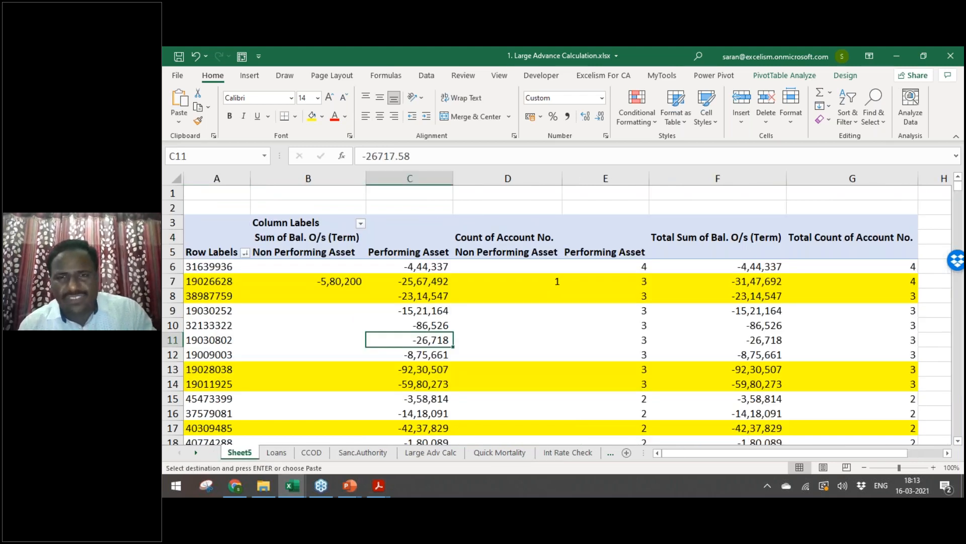
pyautogui.hotkey('ctrl', 'pagedown')
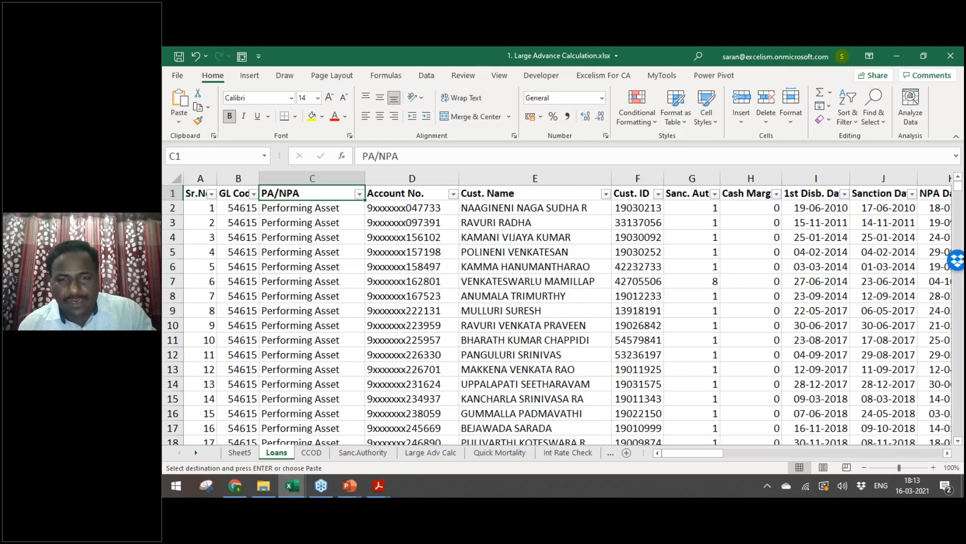
pyautogui.press('Right')
pyautogui.press('Right')
pyautogui.press('Right')
pyautogui.hotkey('alt', 'Down')
pyautogui.press('e')
pyautogui.hotkey('ctrl', 'v')
# Step: Close the Cust. ID filter unapplied and compare the Sheet5 pivot against the Loans sheet
pyautogui.press('Escape')
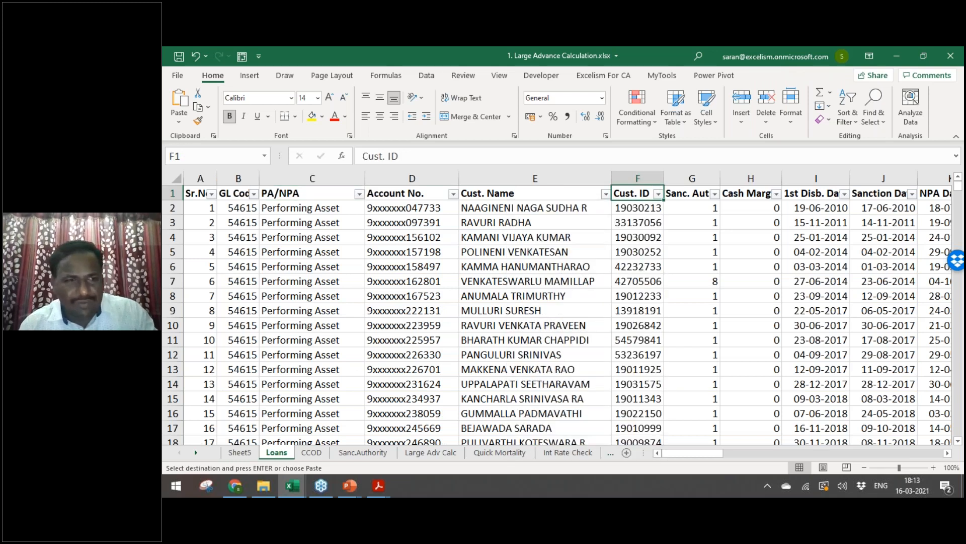
pyautogui.hotkey('ctrl', 'pageup')
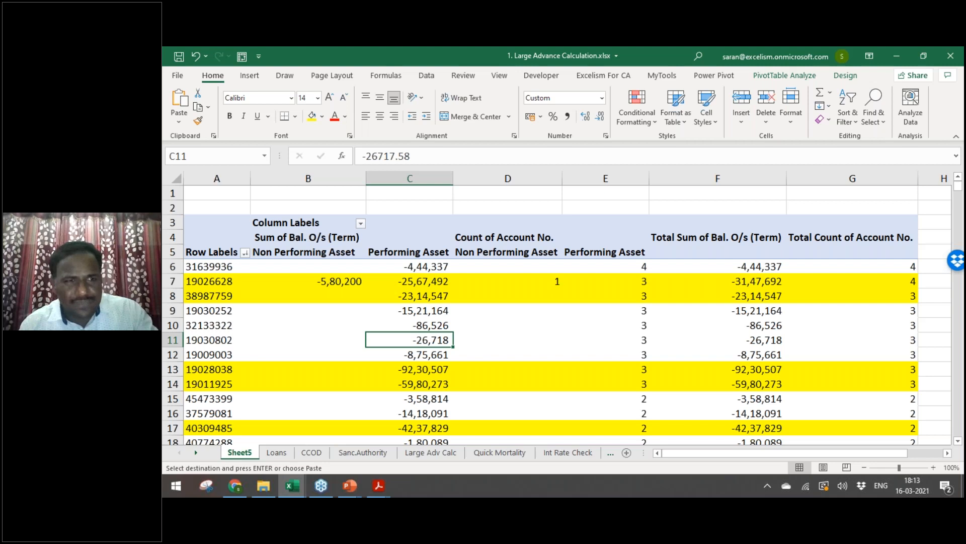
pyautogui.hotkey('ctrl', 'pagedown')
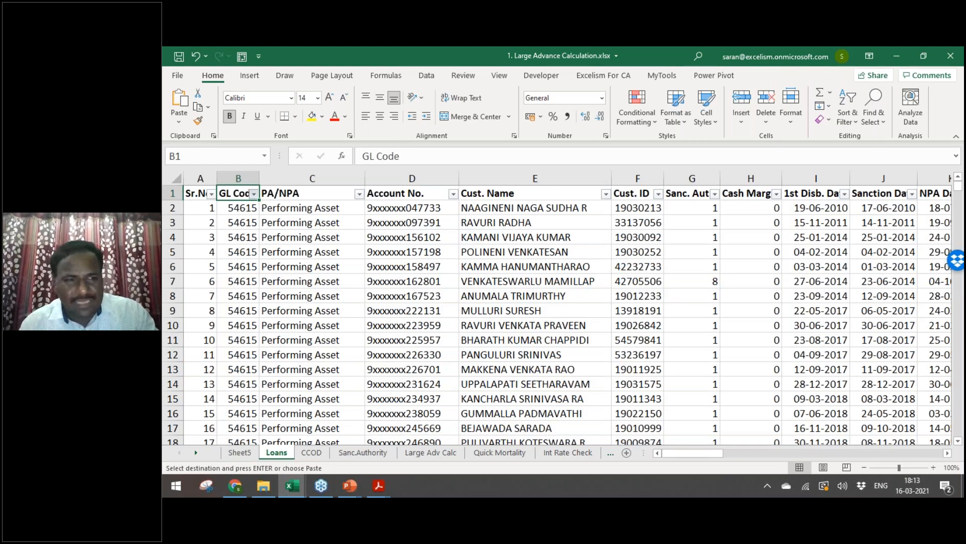
pyautogui.hotkey('ctrl', 'pageup')
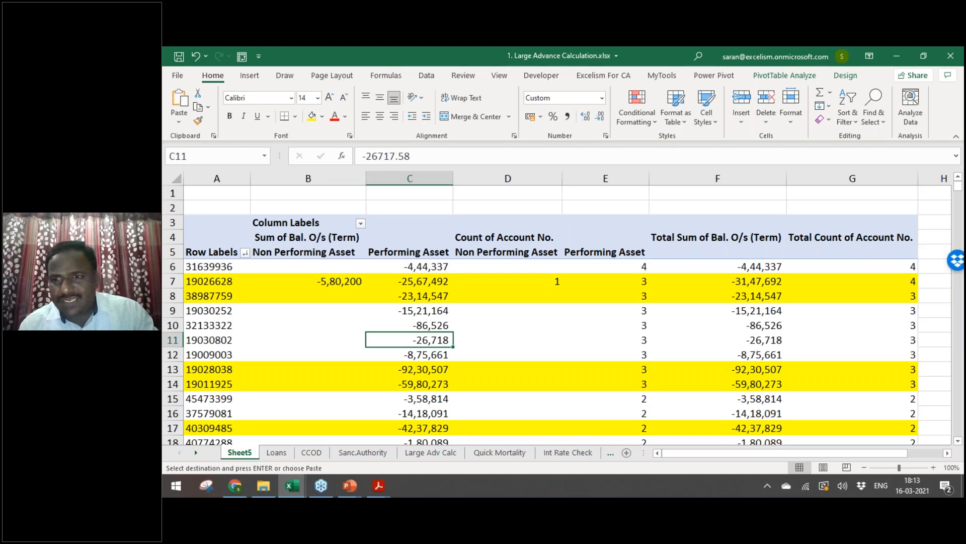
pyautogui.hotkey('ctrl', 'pagedown')
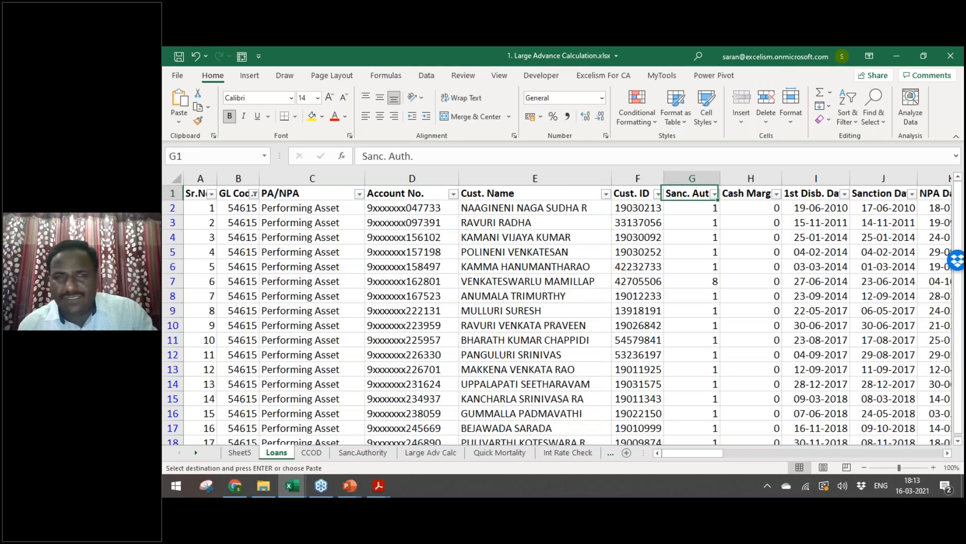
# Step: Filter the Loans Rate Of Interest column to 8.3, 8.2 and 7.3
pyautogui.press('Right')
pyautogui.press('Right')
pyautogui.press('Right')
pyautogui.press('Right')
pyautogui.press('Right')
pyautogui.press('Right')
pyautogui.press('Right')
pyautogui.press('Right')
pyautogui.press('Right')
pyautogui.press('Right')
pyautogui.press('Right')
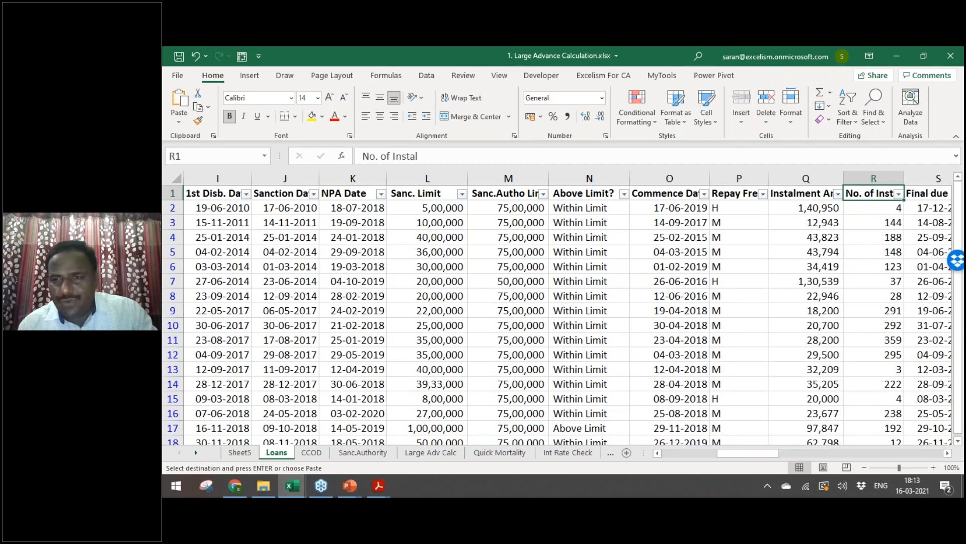
pyautogui.press('Right')
pyautogui.press('Right')
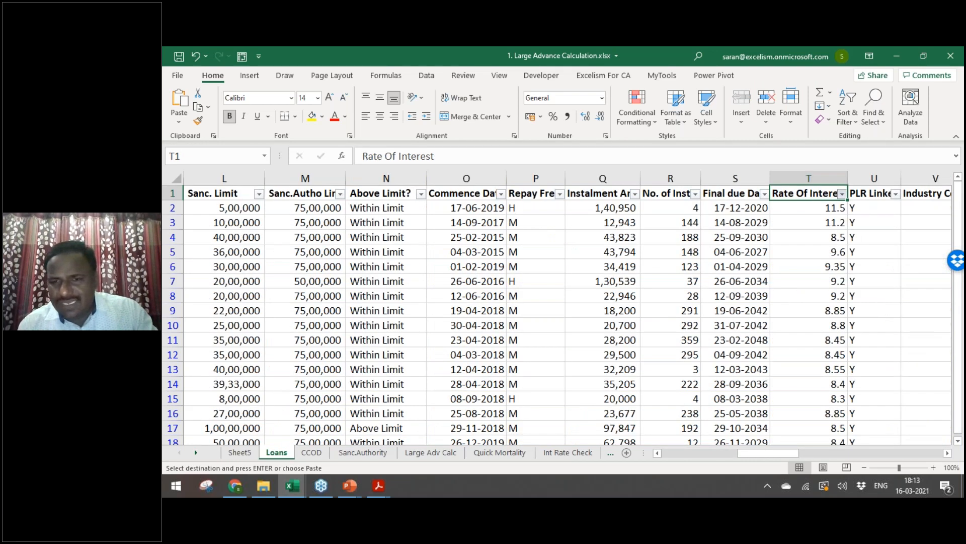
pyautogui.hotkey('alt', 'Down')
pyautogui.press('Home')
pyautogui.press('Down')
pyautogui.press('Down')
pyautogui.press('Down')
pyautogui.press('Return')
pyautogui.press('Escape')
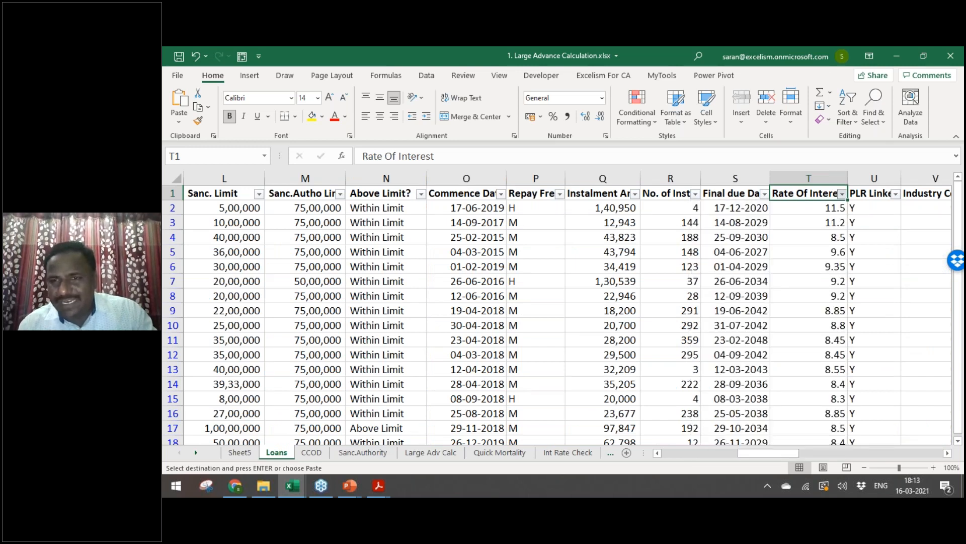
# Step: Copy the three filtered loan rows for pasting on Sheet5
pyautogui.press('Down')
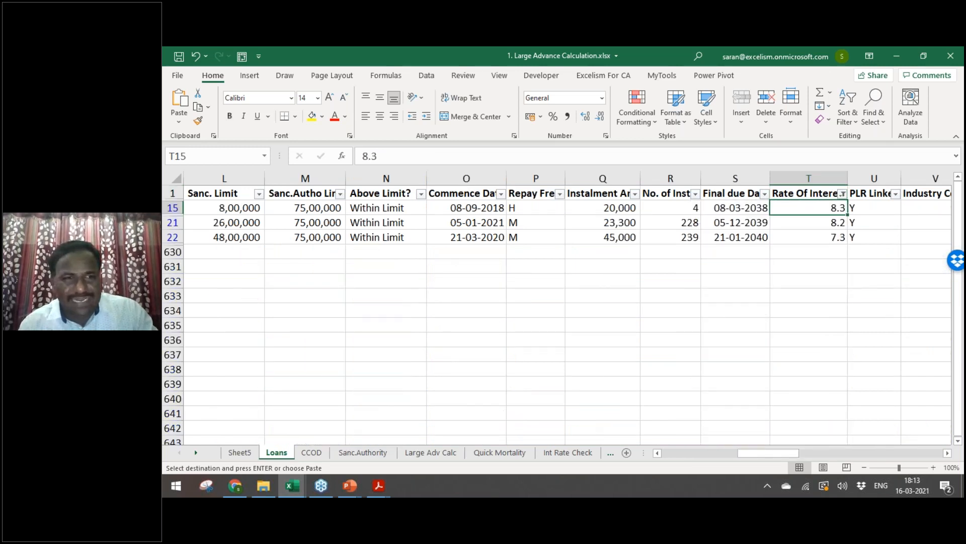
pyautogui.hotkey('ctrl', 'a')
pyautogui.hotkey('ctrl', 'c')
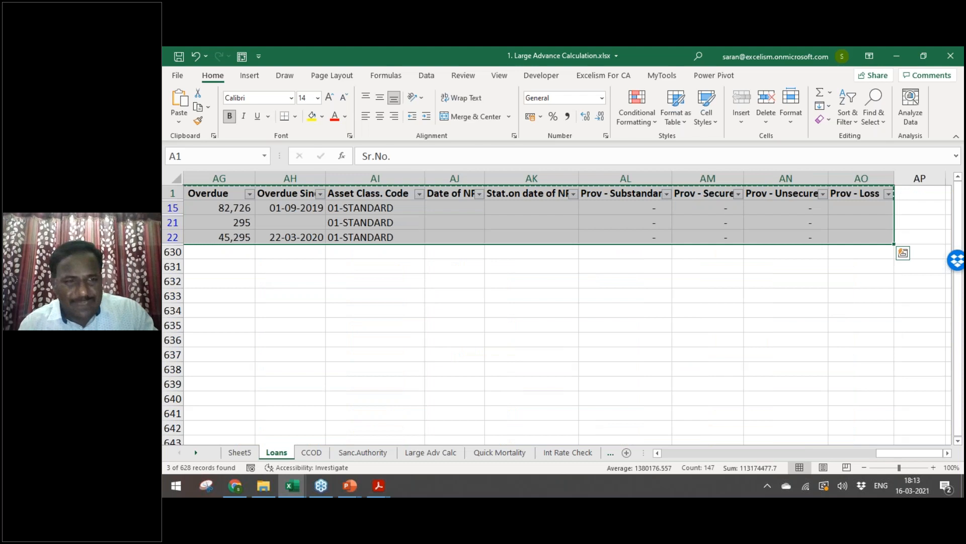
pyautogui.hotkey('ctrl', 'pageup')
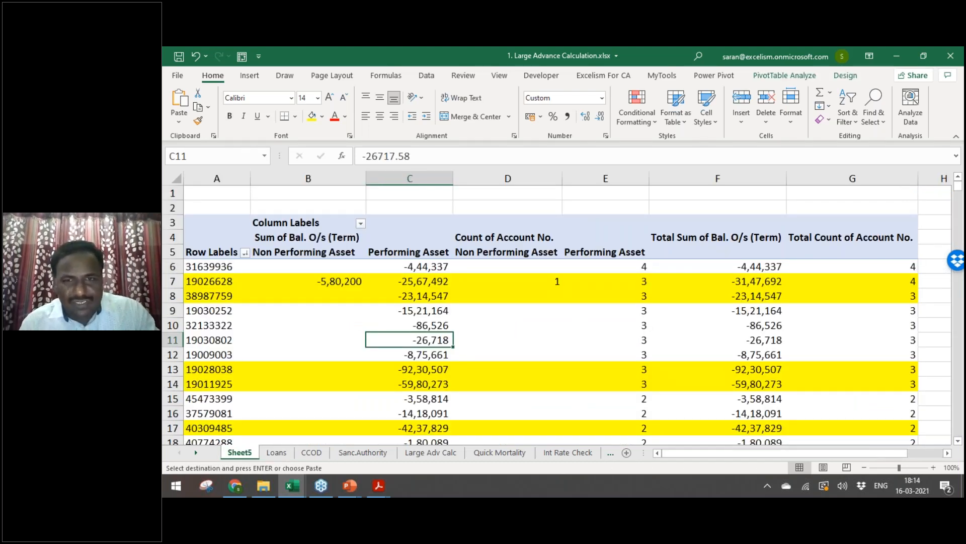
# Step: Paste the filtered loan rows at A568, below the Sheet5 pivot's Grand Total
pyautogui.hotkey('ctrl', 'Left')
pyautogui.hotkey('ctrl', 'Down')
pyautogui.press('Down')
pyautogui.press('Down')
pyautogui.press('Down')
pyautogui.press('Down')
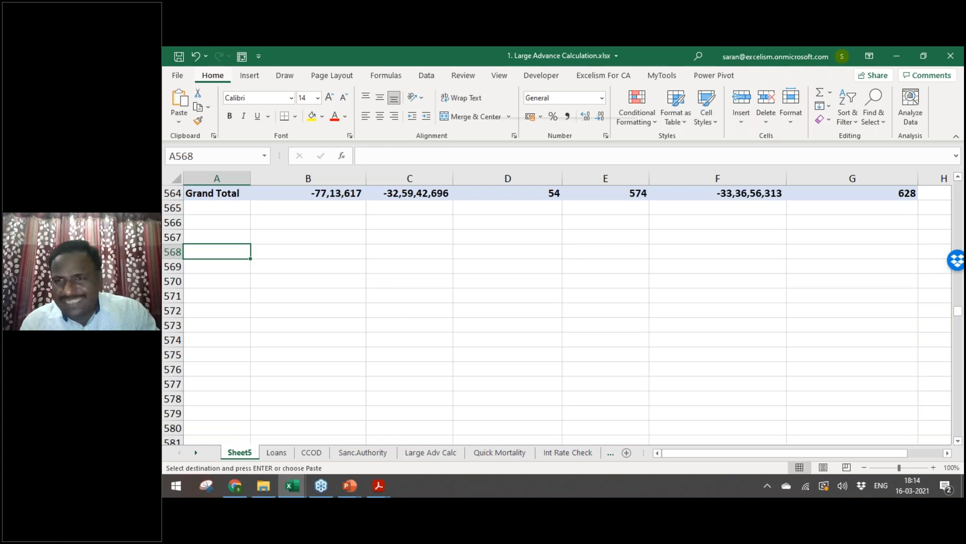
pyautogui.hotkey('ctrl', 'v')
pyautogui.press('Escape')
# Step: Add Staff, Remarks and Attachment headings in AP568, AQ568 and AR568
pyautogui.hotkey('ctrl', 'Right')
pyautogui.press('Right')
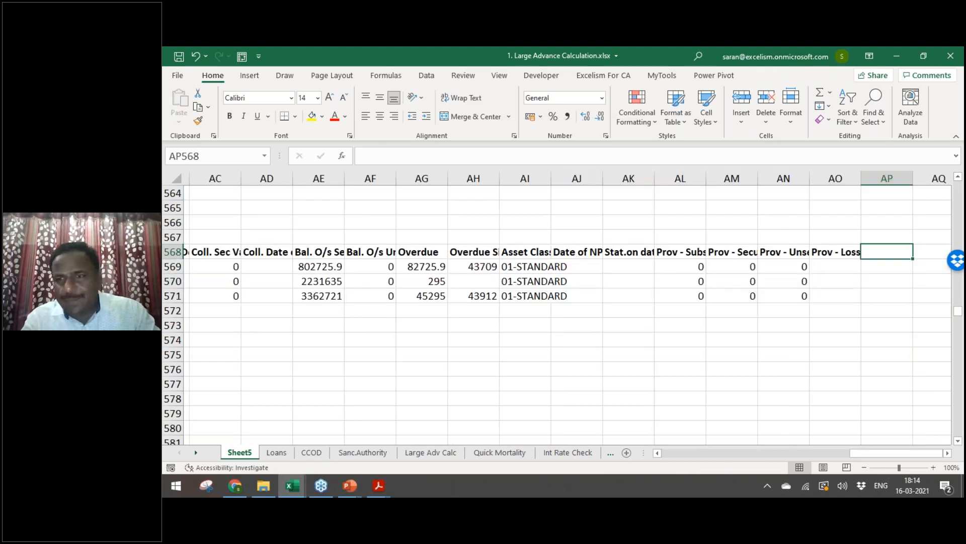
pyautogui.write('Staff')
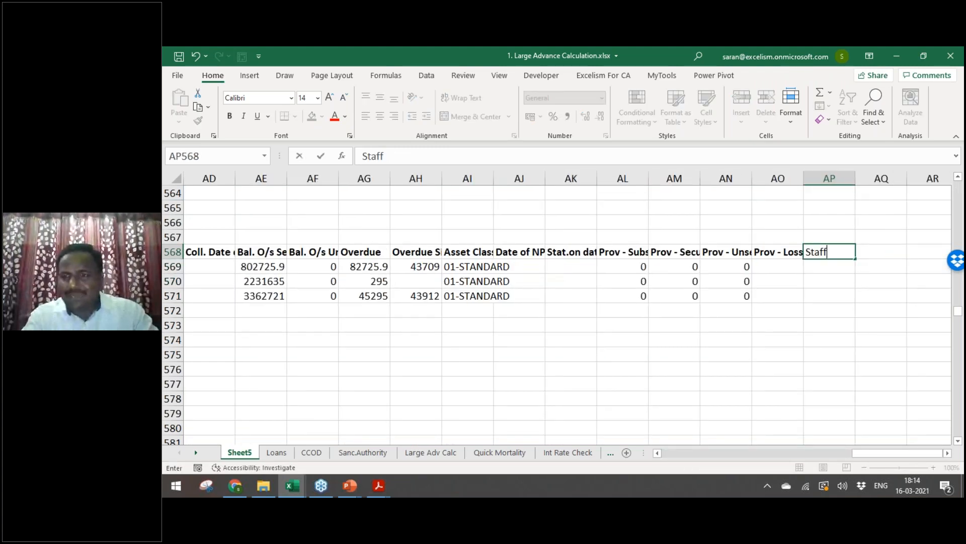
pyautogui.press('Tab')
pyautogui.write('Remarks')
pyautogui.press('Return')
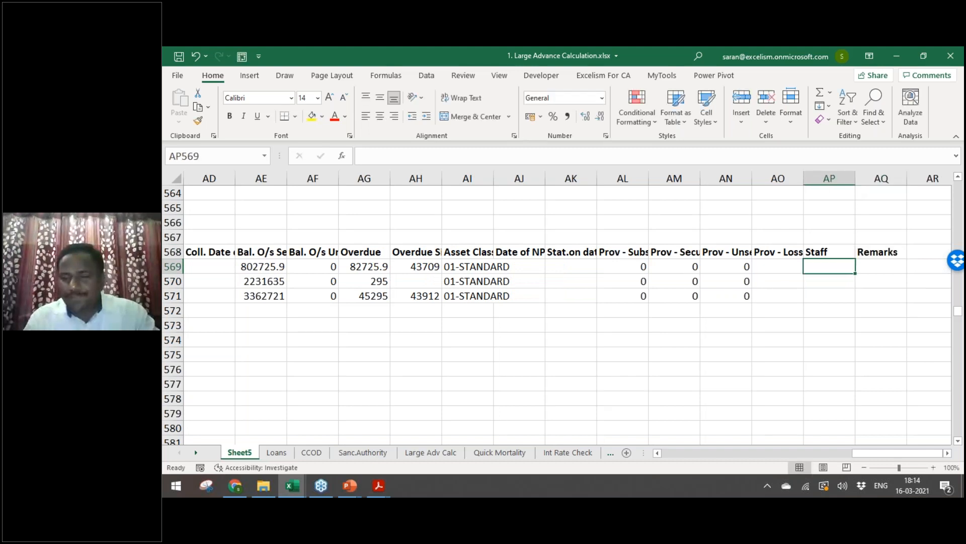
pyautogui.press('Up')
pyautogui.hotkey('ctrl', 'Right')
pyautogui.hotkey('ctrl', 'Right')
pyautogui.hotkey('ctrl', 'Left')
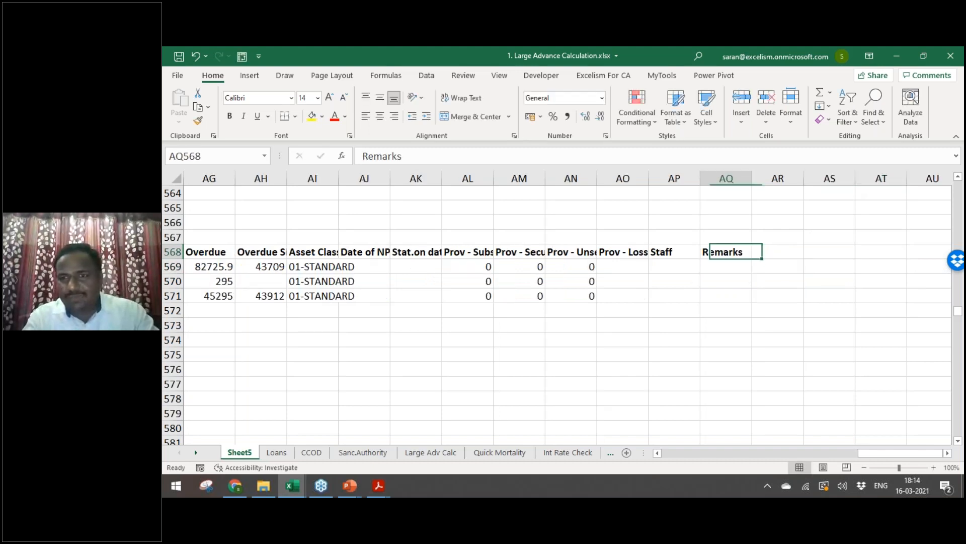
pyautogui.press('Tab')
pyautogui.write('Attachment')
pyautogui.press('Return')
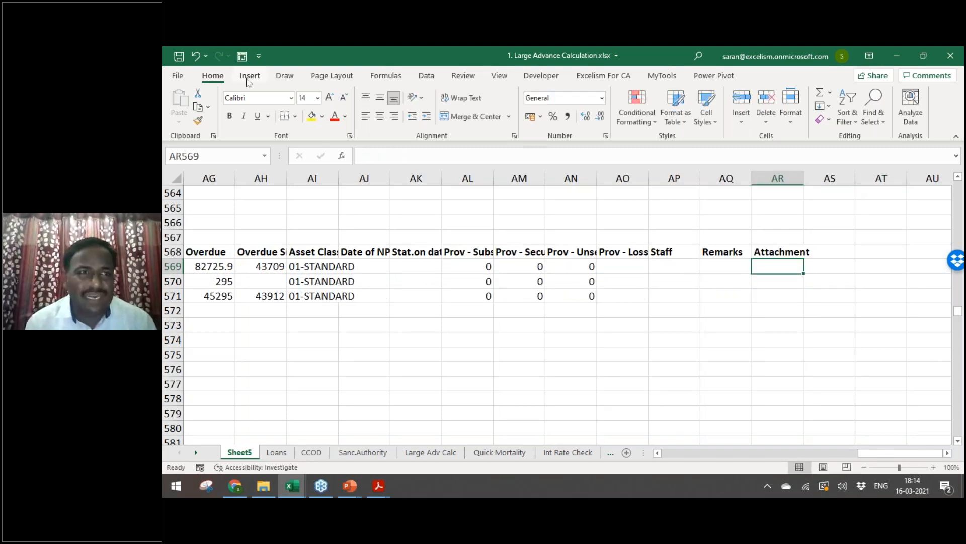
# Step: Embed 02.10-NPA_PB_RD.pdf from file, displayed as an icon, in cell AR569
pyautogui.click(250, 76)
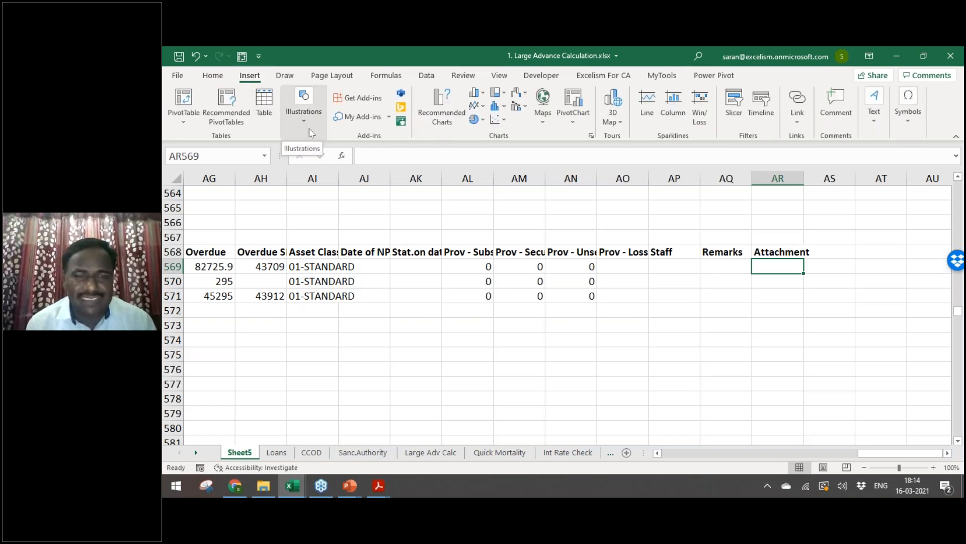
pyautogui.click(801, 126)
pyautogui.click(874, 106)
pyautogui.click(874, 106)
pyautogui.click(953, 175)
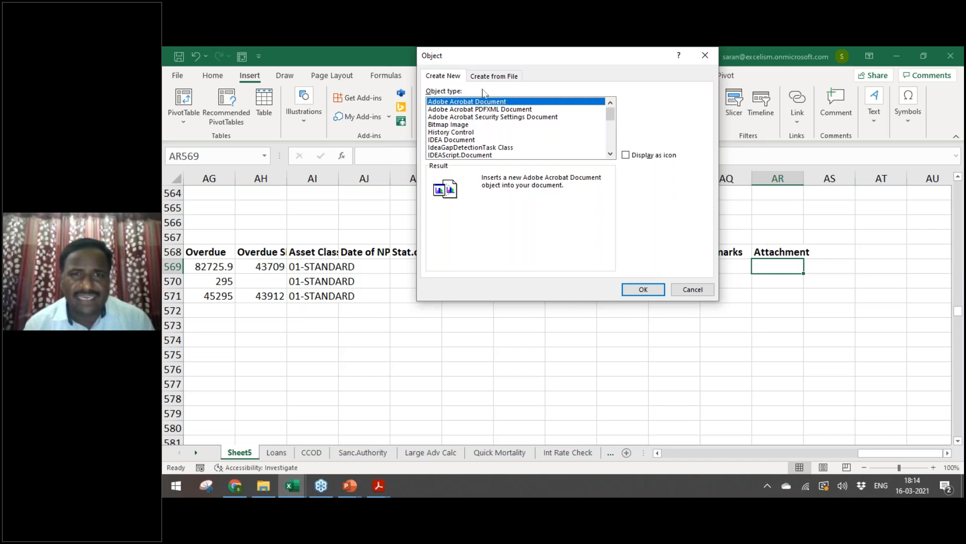
pyautogui.click(495, 77)
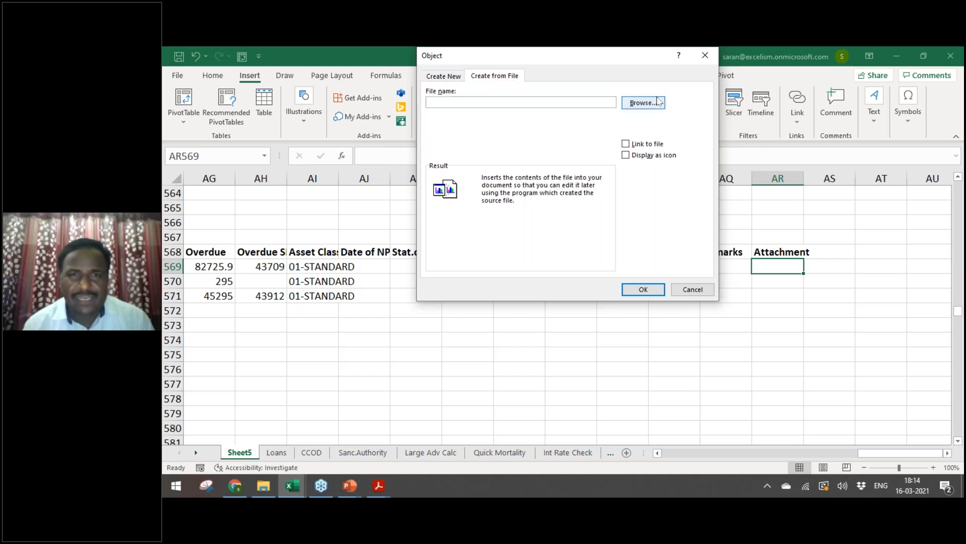
pyautogui.click(653, 101)
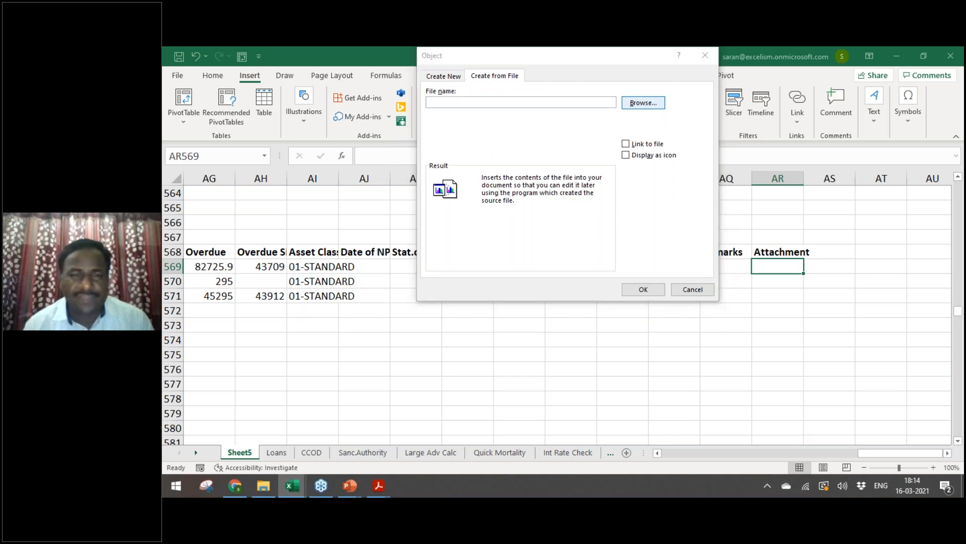
pyautogui.doubleClick(572, 174)
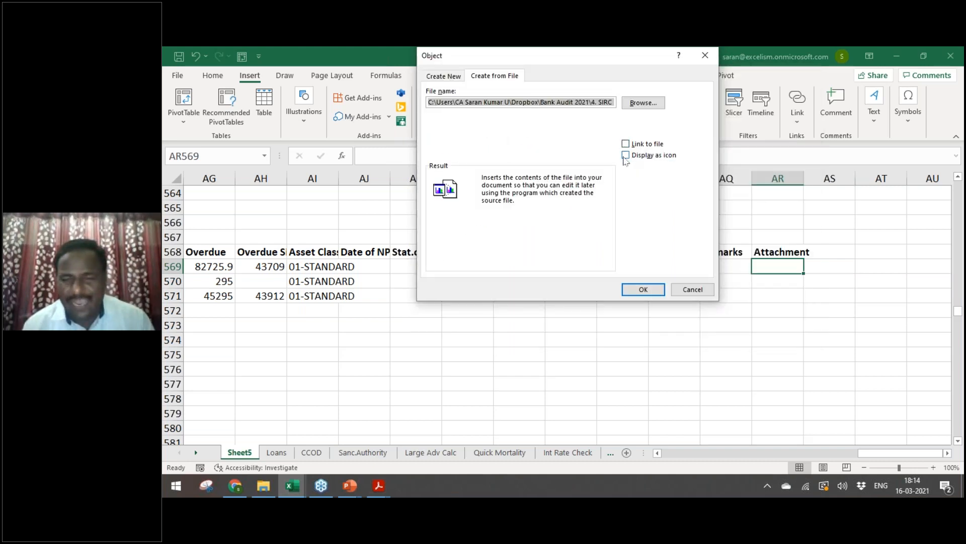
pyautogui.click(625, 155)
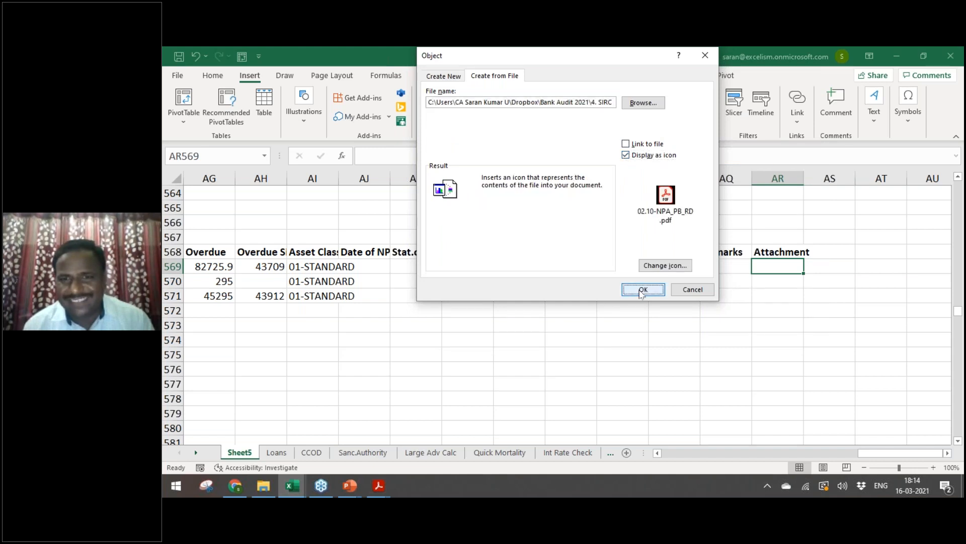
pyautogui.click(644, 289)
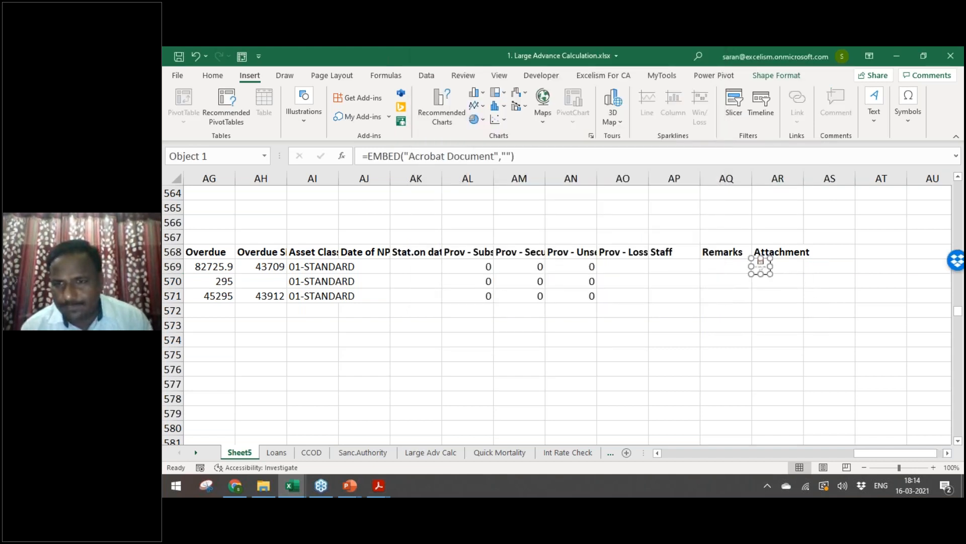
pyautogui.click(790, 286)
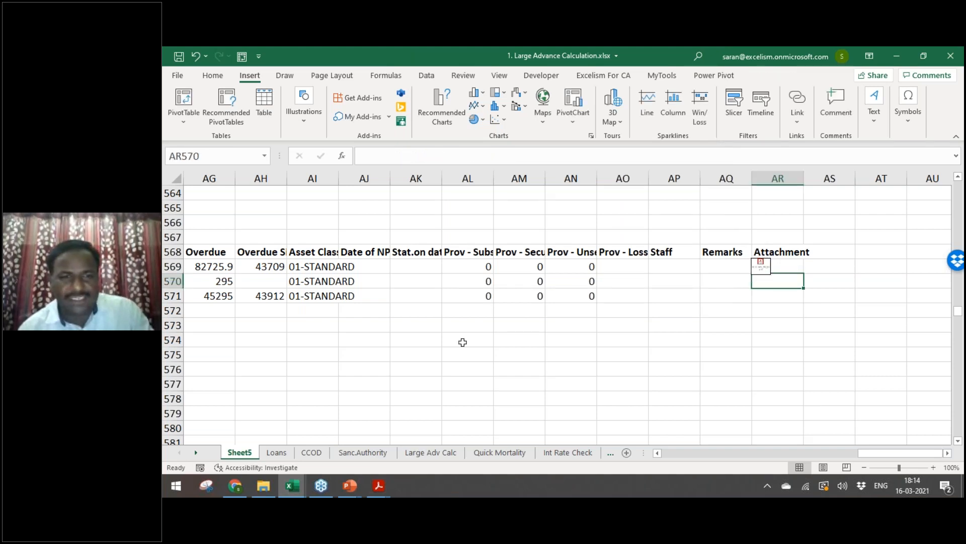
pyautogui.click(463, 342)
# Step: Close the workbook, reopen it from Working Files, and double-click its embedded PDF
pyautogui.hotkey('ctrl', 'w')
pyautogui.hotkey('ctrl', 'w')
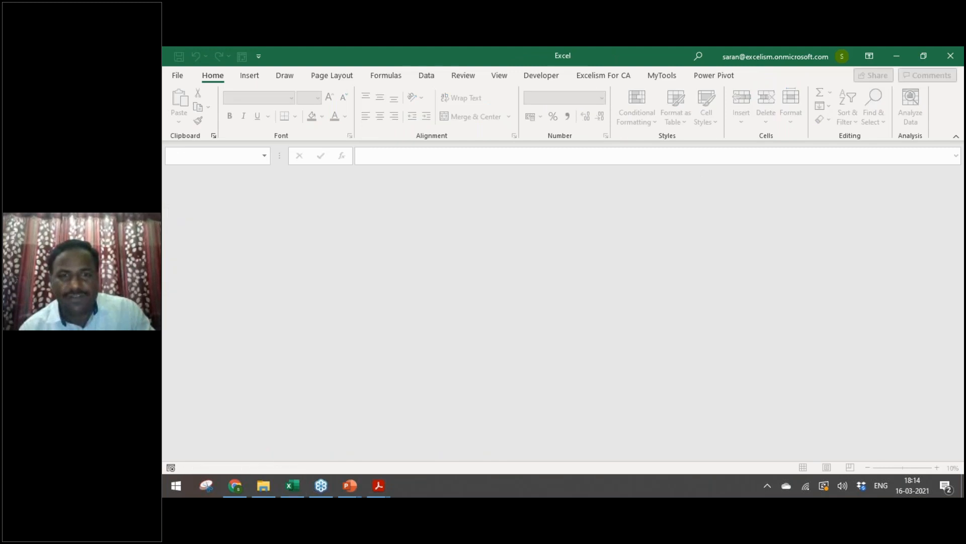
pyautogui.hotkey('alt', 'Tab')
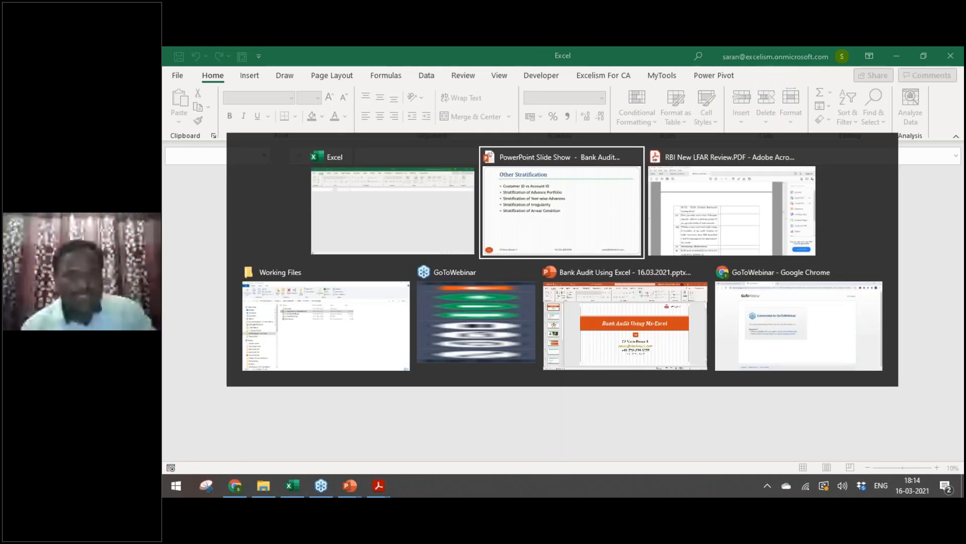
pyautogui.hotkey('alt', 'Tab')
pyautogui.hotkey('alt', 'Tab')
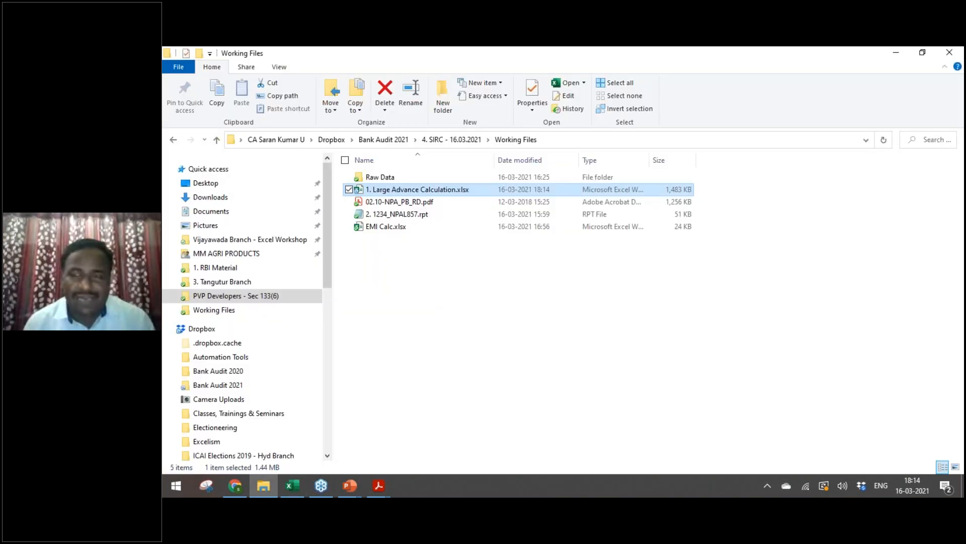
pyautogui.hotkey('alt', 'Tab')
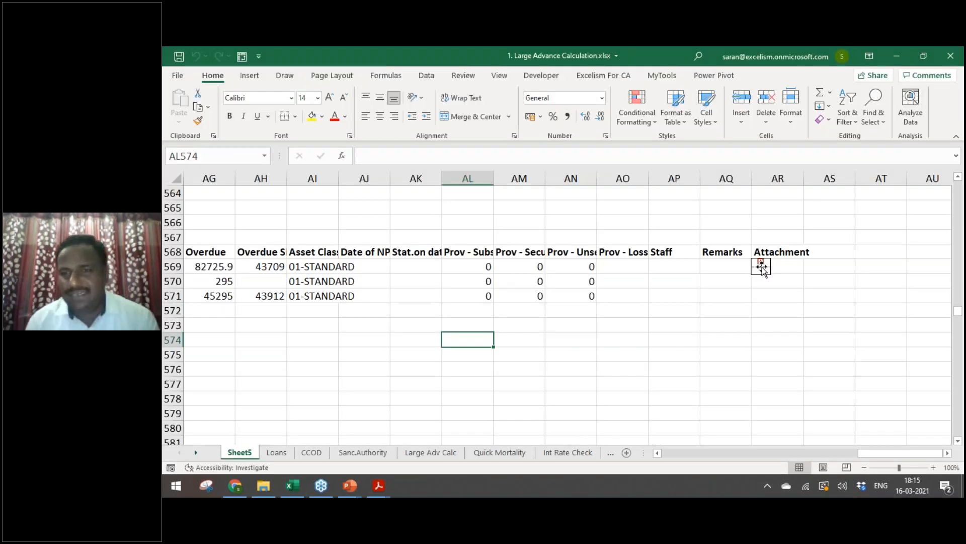
pyautogui.click(760, 266)
pyautogui.doubleClick(760, 266)
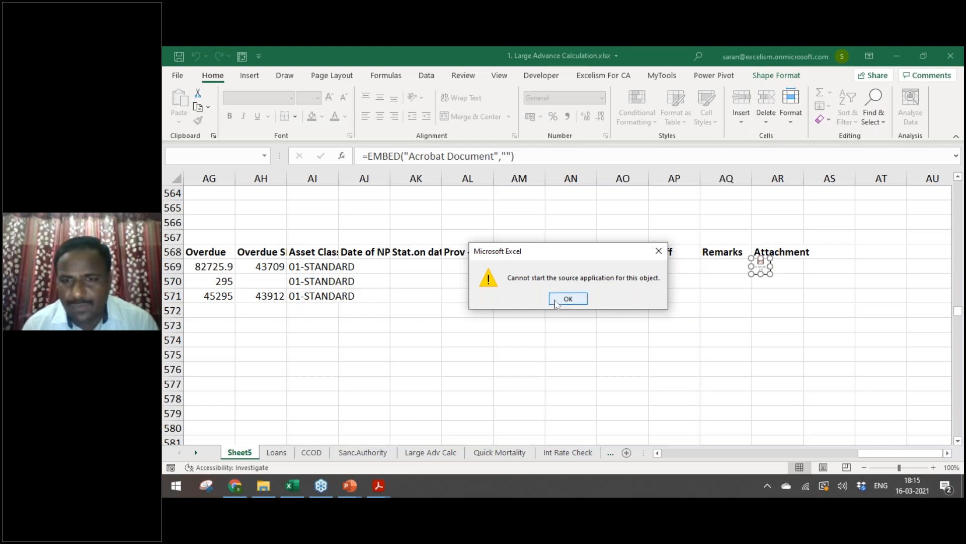
# Step: Dismiss the source application error and view the embedded NPA PDF in Acrobat Reader
pyautogui.click(567, 299)
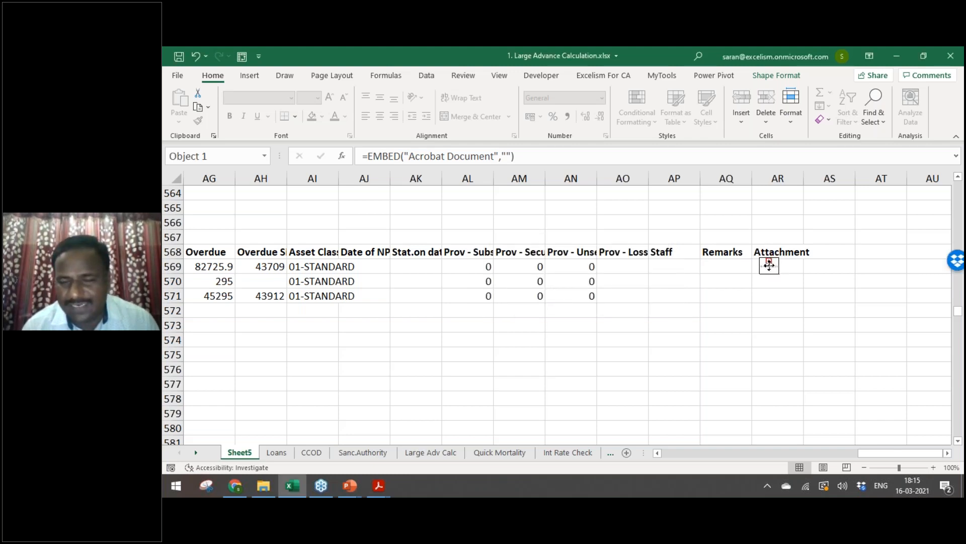
pyautogui.click(759, 321)
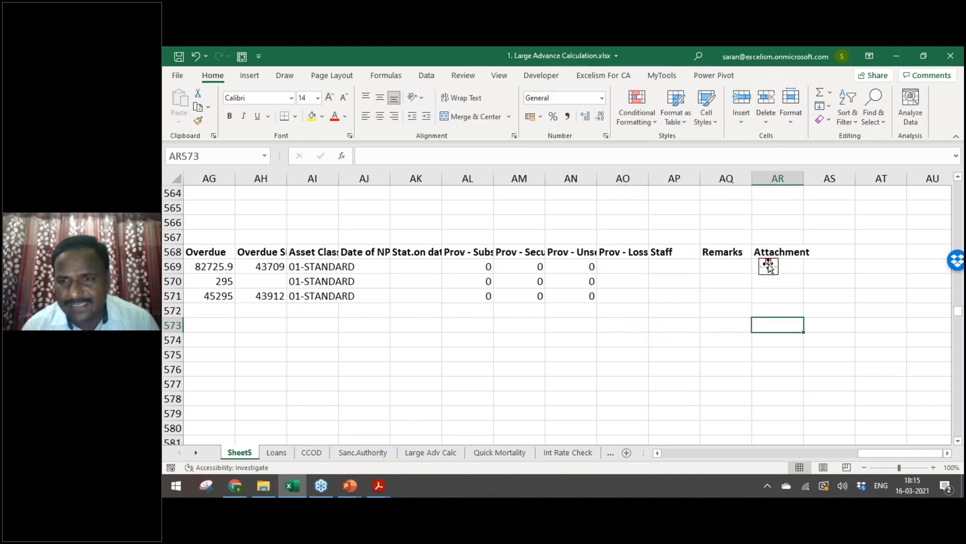
pyautogui.click(767, 264)
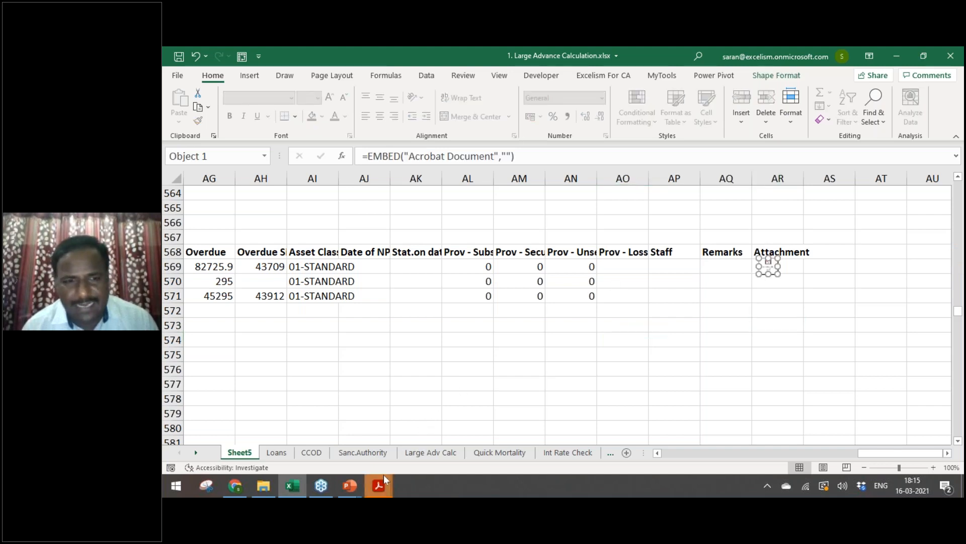
pyautogui.moveTo(383, 474)
pyautogui.click(379, 432)
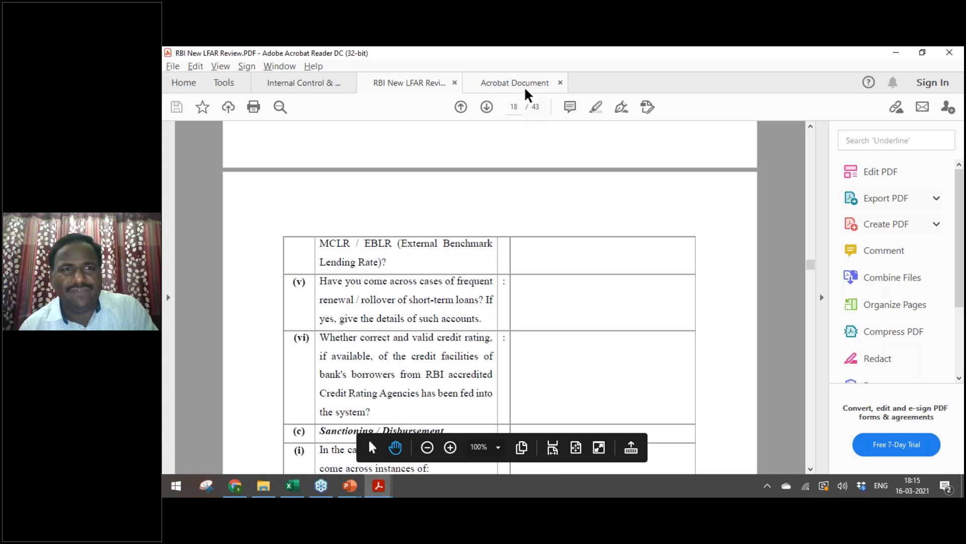
pyautogui.click(531, 91)
pyautogui.click(561, 83)
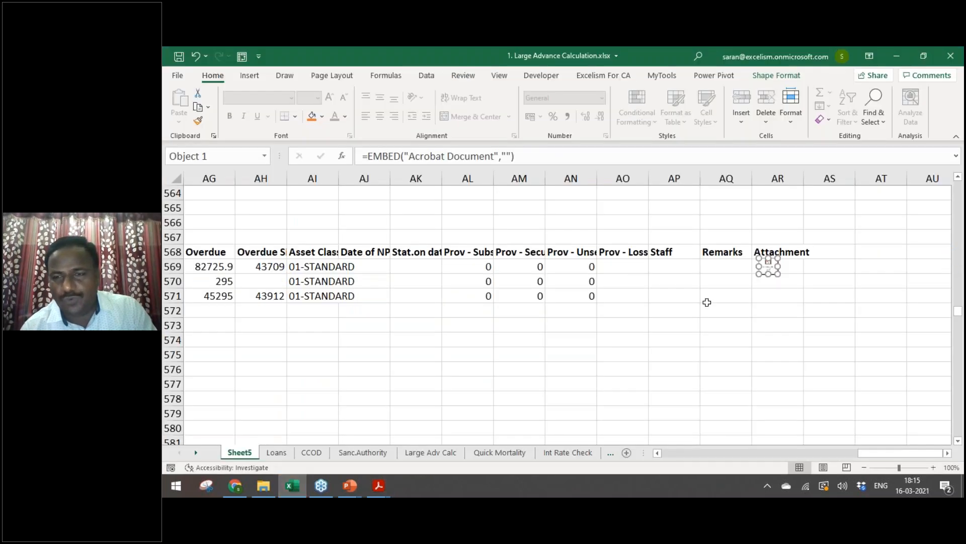
# Step: Close the embedded NPA document and return to the Attachment cell AR569
pyautogui.click(717, 313)
pyautogui.click(768, 267)
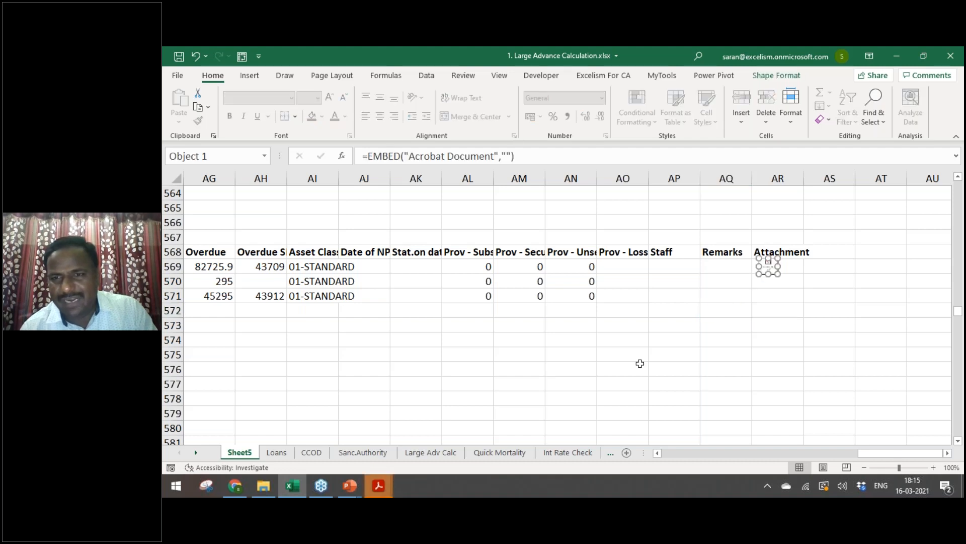
pyautogui.hotkey('alt', 'Tab')
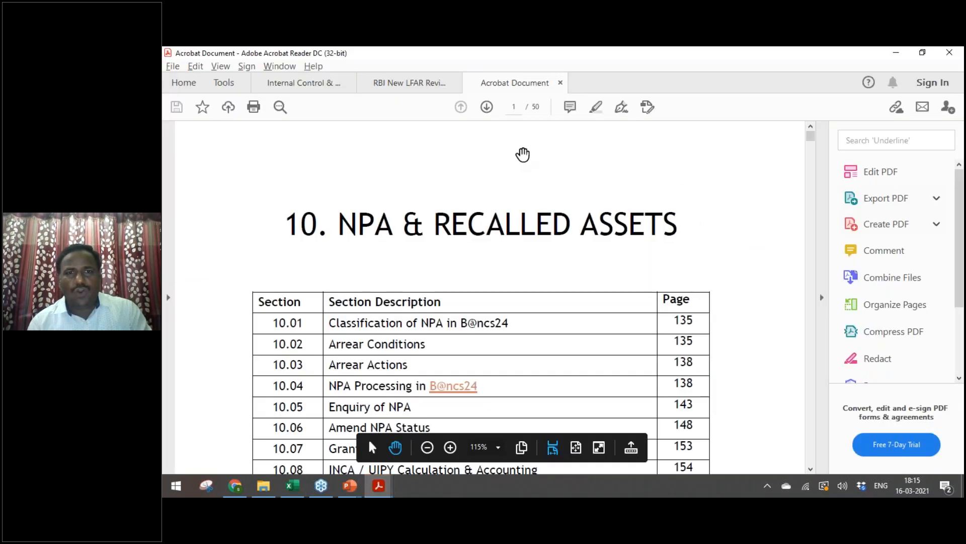
pyautogui.click(560, 84)
pyautogui.click(725, 295)
pyautogui.click(788, 268)
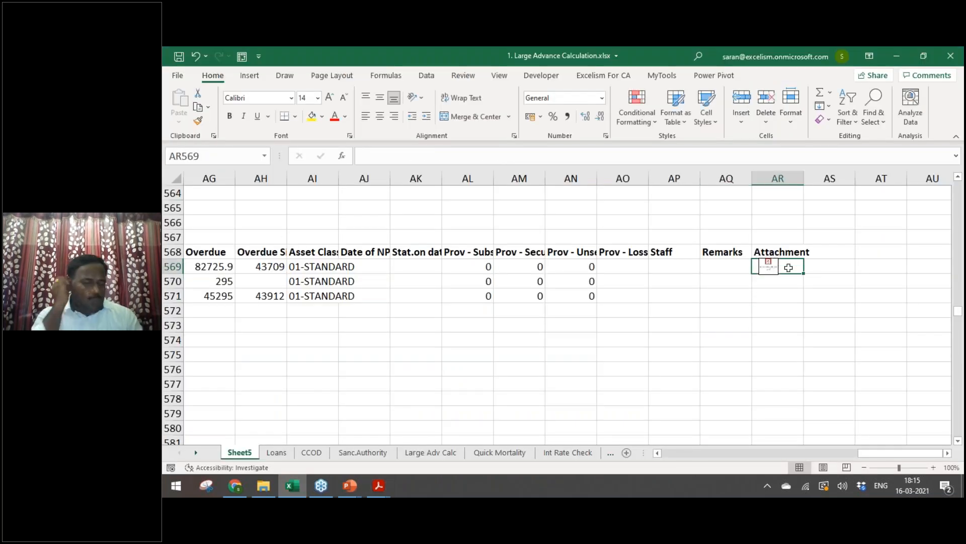
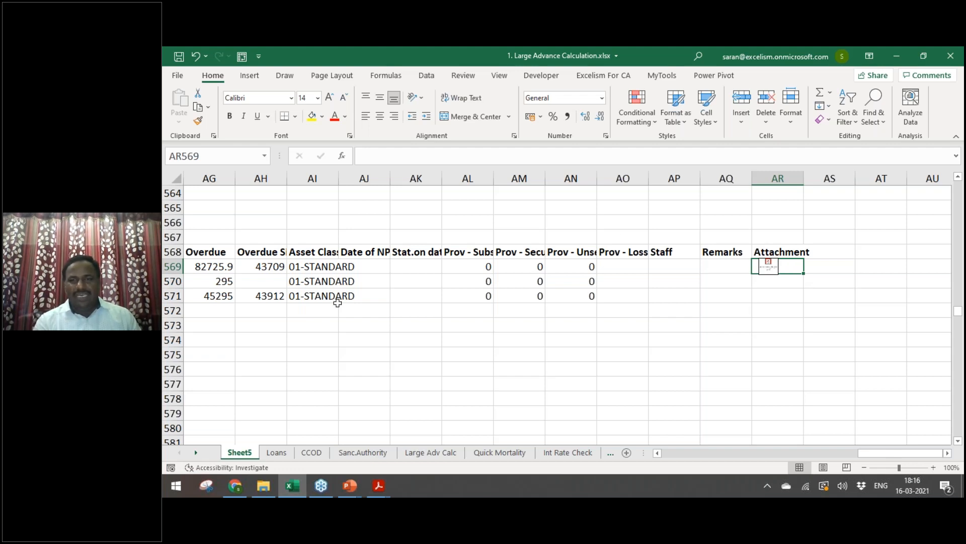
# Step: Review the Sheet5 column headers from Asset Class and Overdue across to Attachment
pyautogui.click(337, 306)
pyautogui.press('Up')
pyautogui.press('Up')
pyautogui.press('Up')
pyautogui.press('Up')
pyautogui.press('Left')
pyautogui.press('Left')
pyautogui.press('Left')
pyautogui.press('Left')
pyautogui.press('Down')
pyautogui.press('Up')
pyautogui.press('Up')
pyautogui.press('Down')
pyautogui.press('Left')
pyautogui.press('Left')
pyautogui.press('Left')
pyautogui.press('Left')
pyautogui.press('Left')
pyautogui.press('Left')
pyautogui.press('Down')
pyautogui.press('Up')
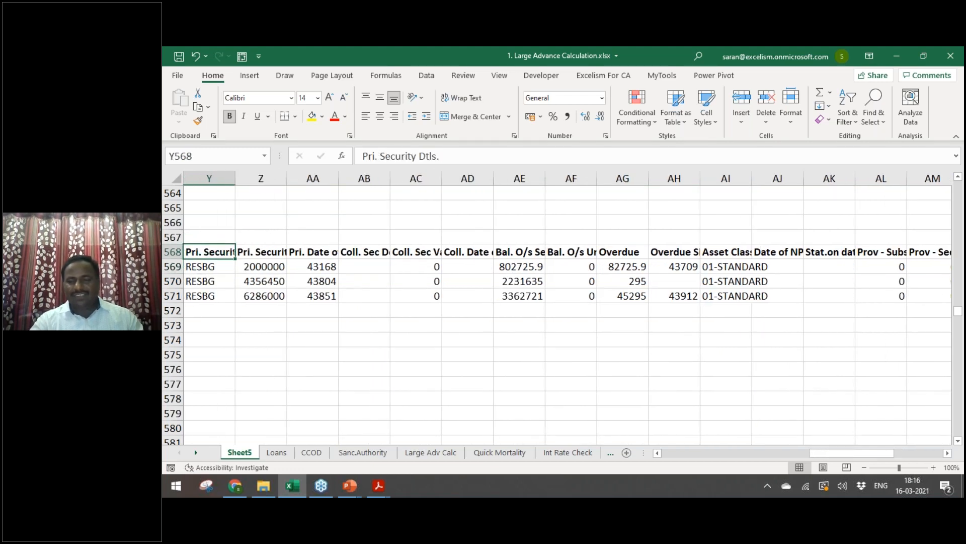
pyautogui.hotkey('ctrl', 'Right')
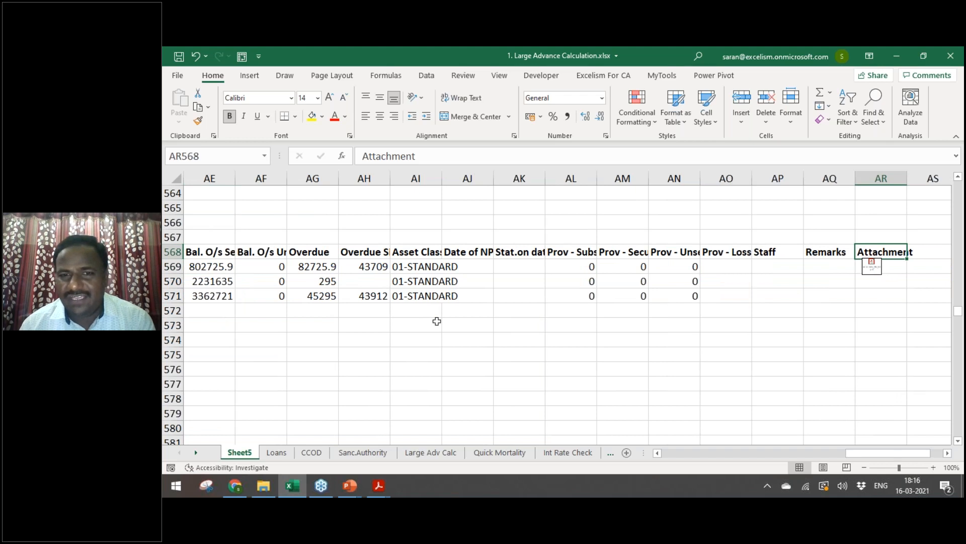
pyautogui.click(436, 321)
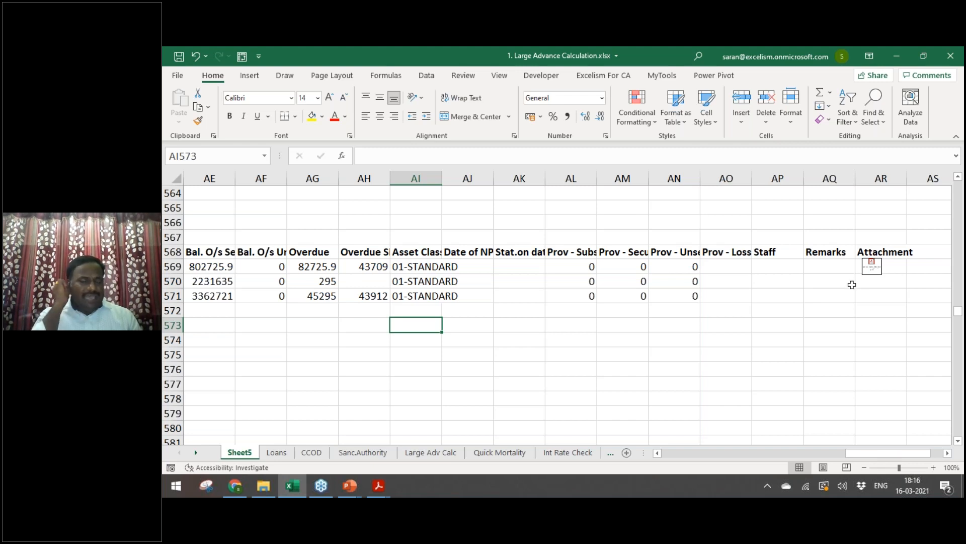
# Step: Step through the workbook's sheets and return to the Sheet5 pivot table's Row Labels
pyautogui.hotkey('ctrl', 'Home')
pyautogui.hotkey('ctrl', 'pagedown')
pyautogui.hotkey('ctrl', 'pageup')
pyautogui.hotkey('ctrl', 'pagedown')
pyautogui.hotkey('ctrl', 'pagedown')
pyautogui.hotkey('ctrl', 'pagedown')
pyautogui.hotkey('ctrl', 'pagedown')
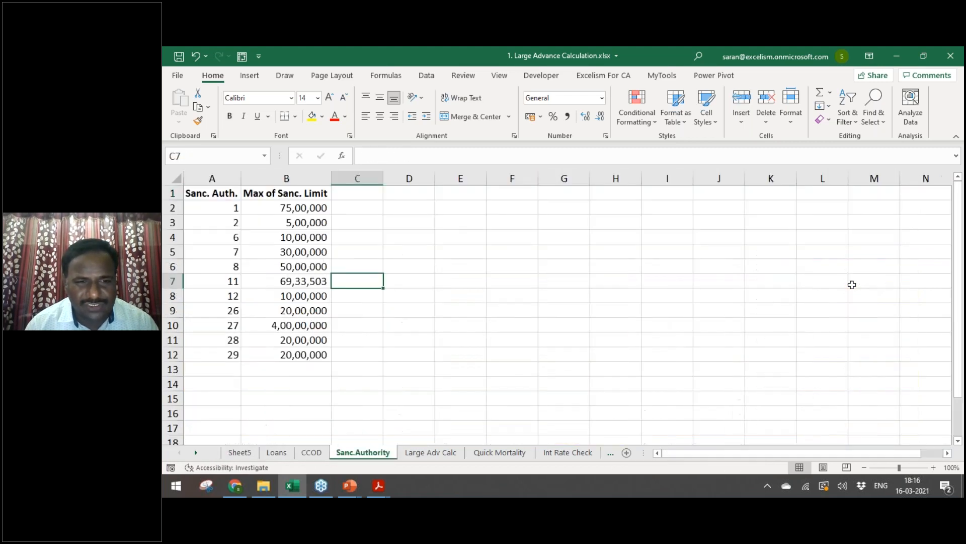
pyautogui.hotkey('ctrl', 'pageup')
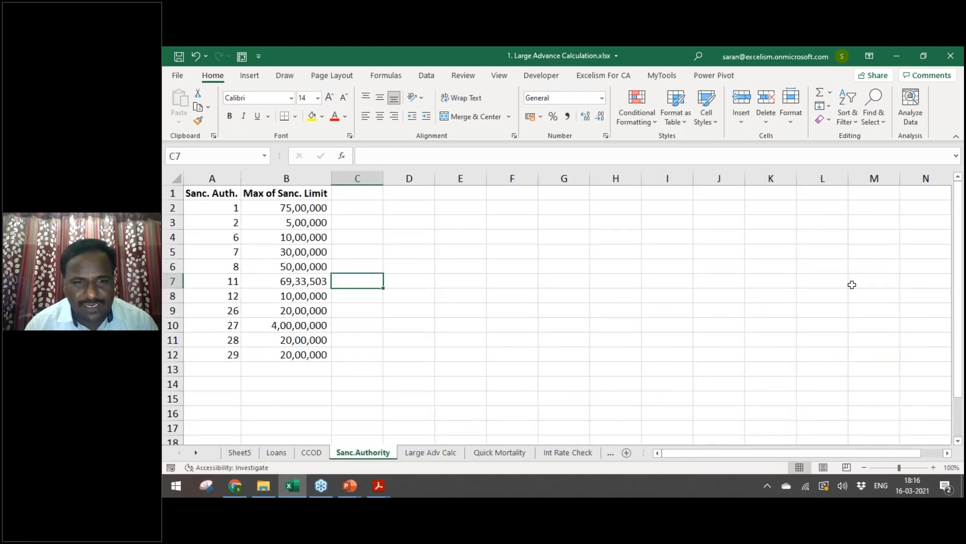
pyautogui.hotkey('ctrl', 'pageup')
pyautogui.hotkey('ctrl', 'pageup')
pyautogui.hotkey('ctrl', 'pageup')
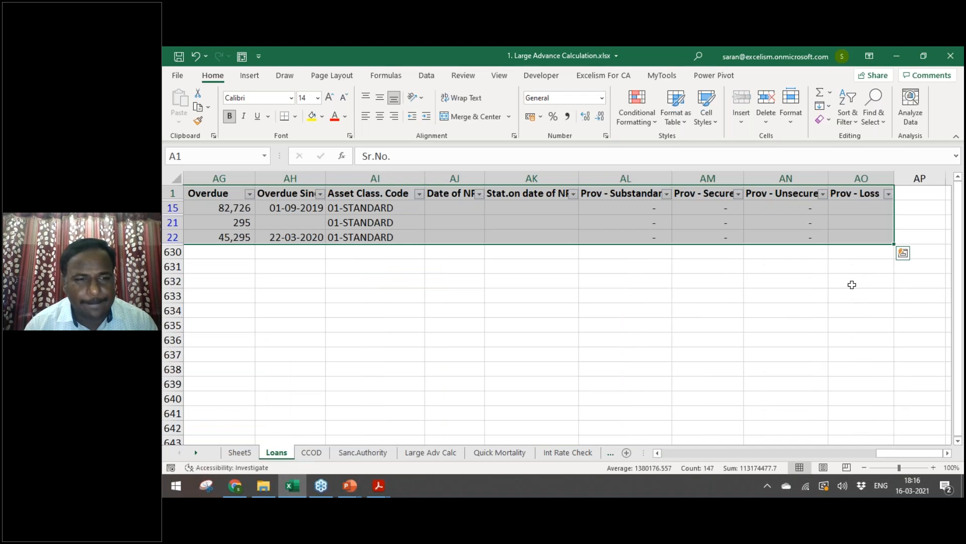
pyautogui.press('Down')
pyautogui.press('Down')
pyautogui.press('Down')
pyautogui.press('Down')
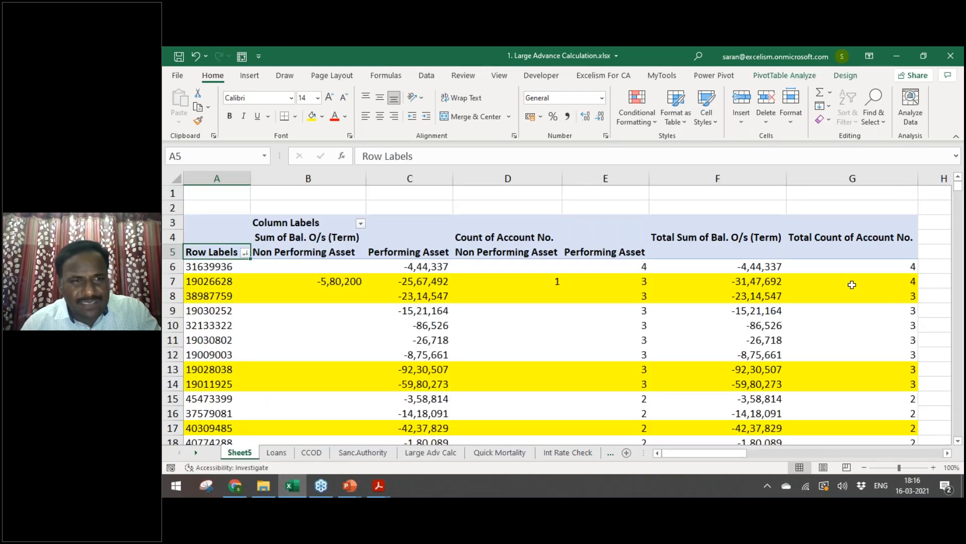
# Step: Rename Sheet5 to 'Cust ID vs Acct ID Summary' and move it before Cust ID vs Acct ID
pyautogui.hotkey('alt', 'o')
pyautogui.write('hr')
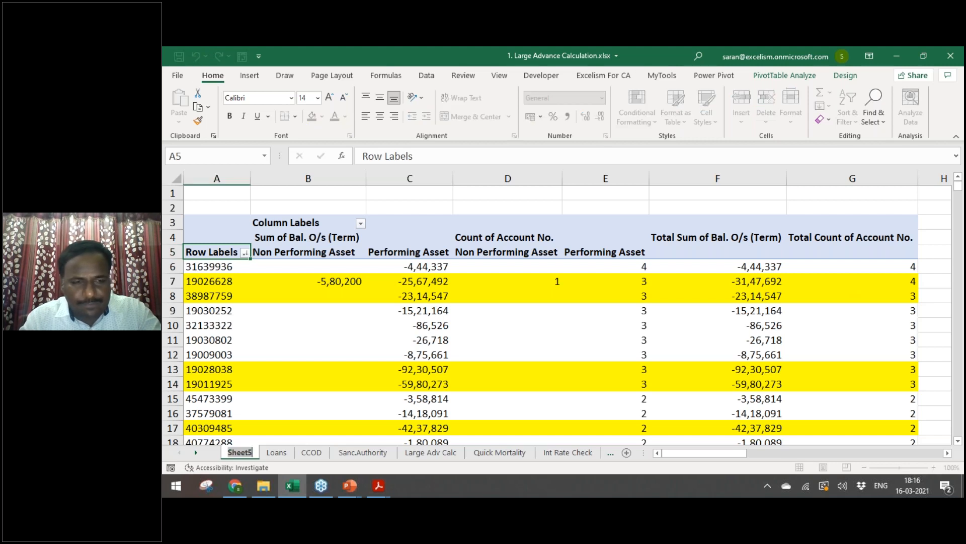
pyautogui.write('Cust ID')
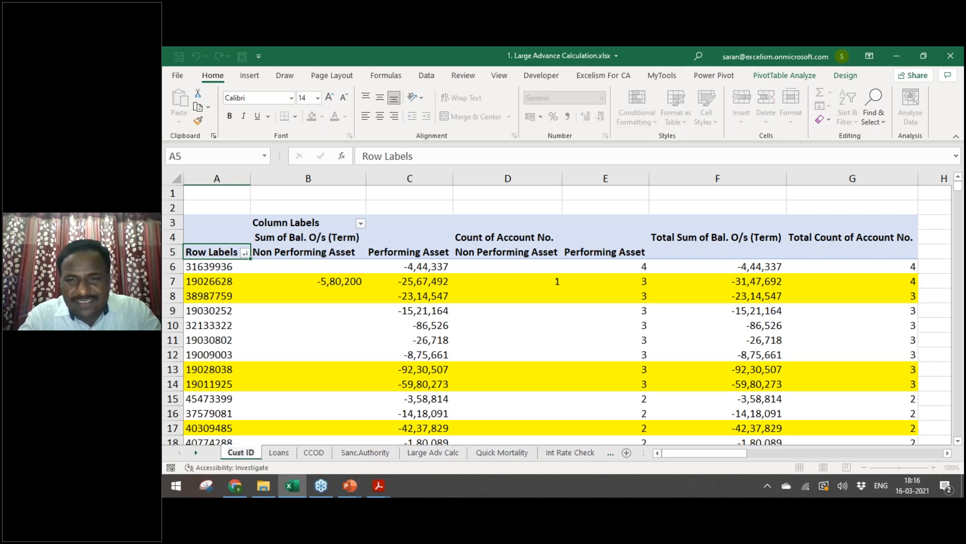
pyautogui.press('Return')
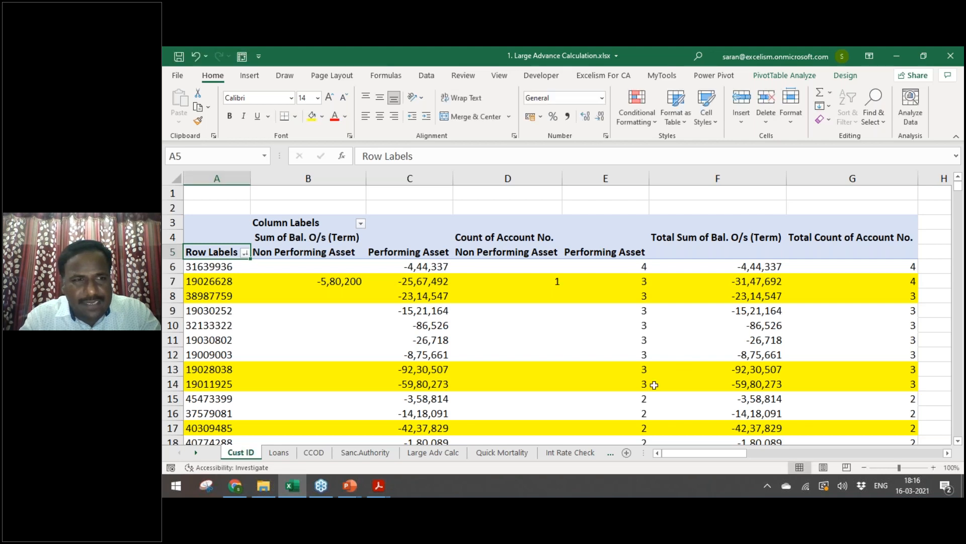
pyautogui.moveTo(238, 455); pyautogui.dragTo(529, 436)
pyautogui.click(196, 453)
pyautogui.click(195, 452)
pyautogui.click(195, 452)
pyautogui.click(195, 453)
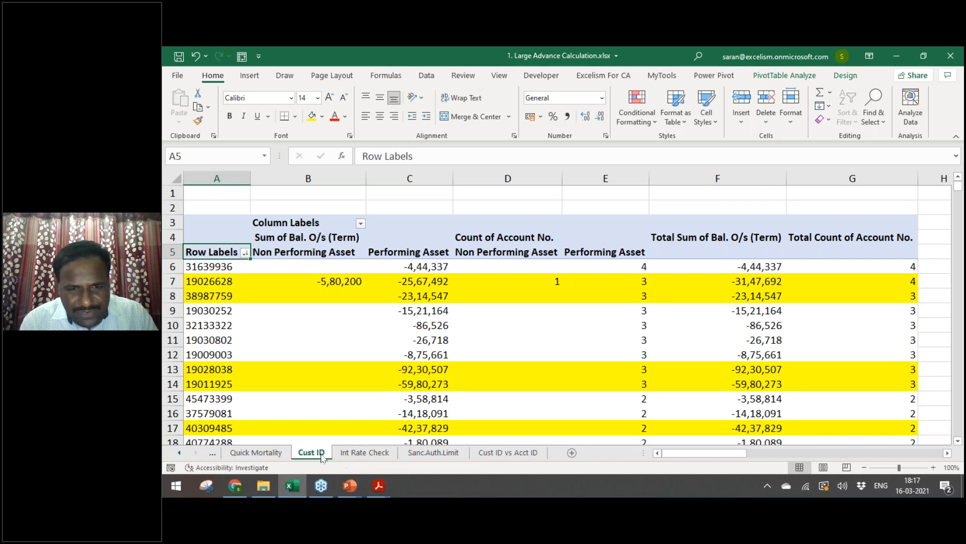
pyautogui.moveTo(472, 442); pyautogui.dragTo(470, 438)
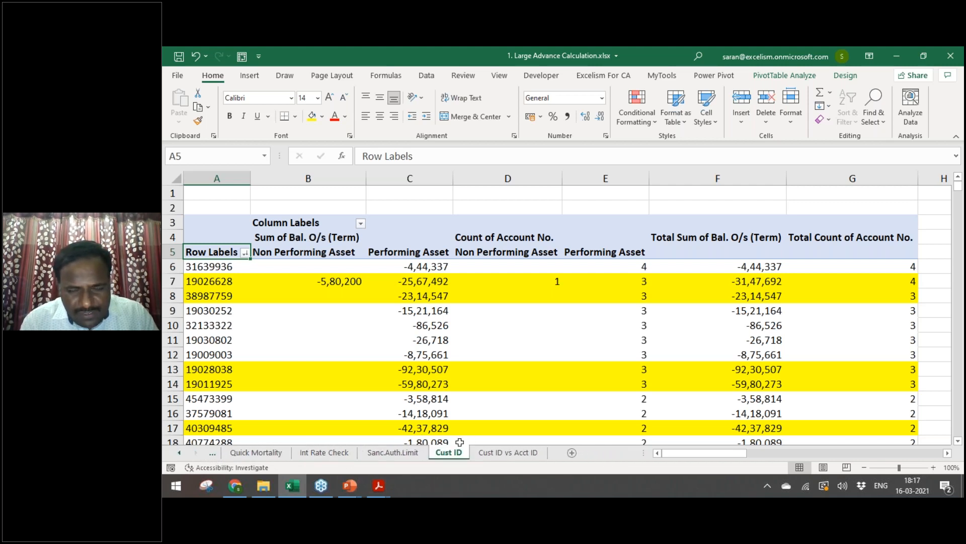
pyautogui.doubleClick(455, 452)
pyautogui.write('vs')
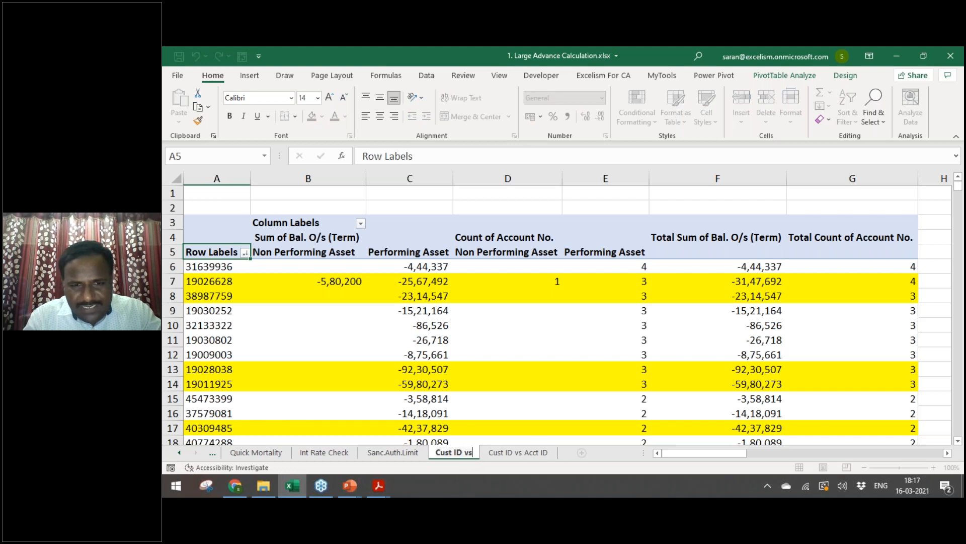
pyautogui.write(' Acct ID')
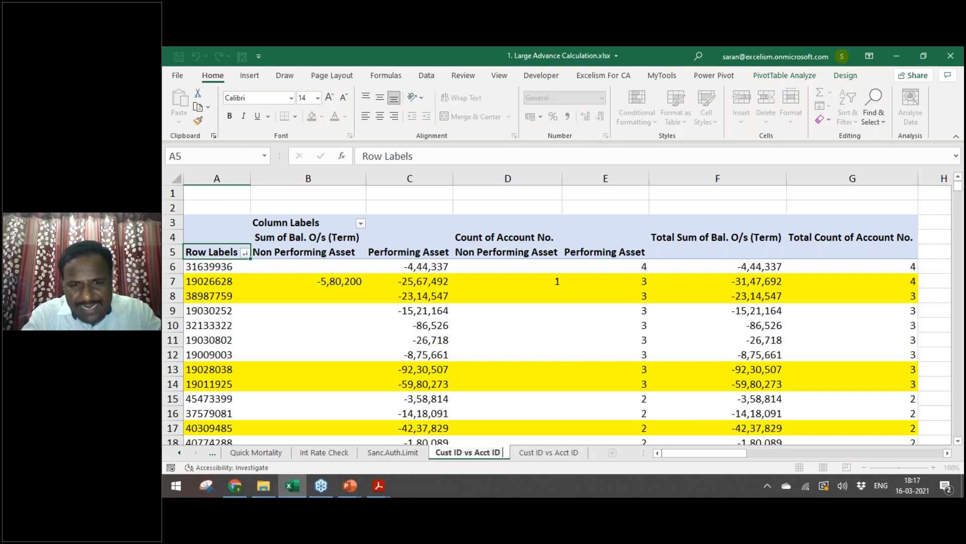
pyautogui.write(' Summary')
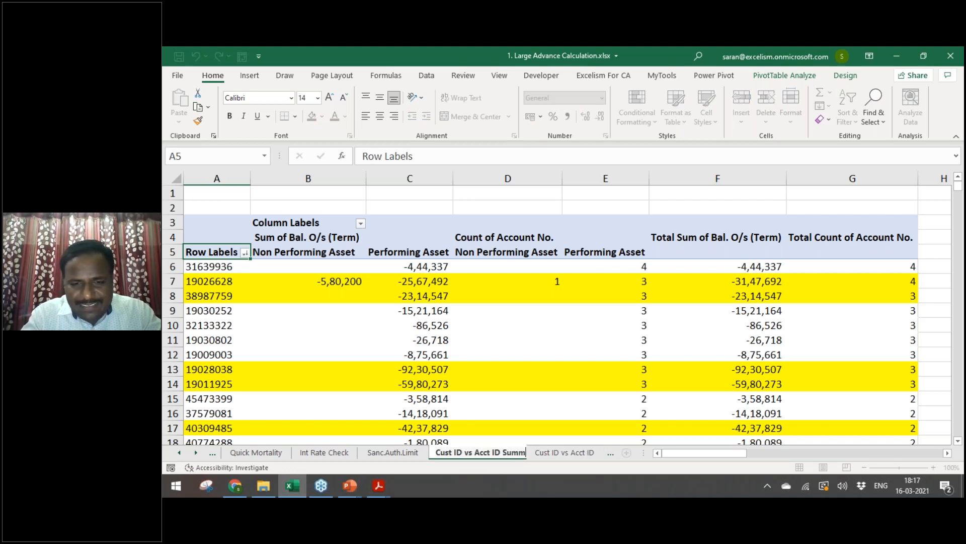
pyautogui.press('Return')
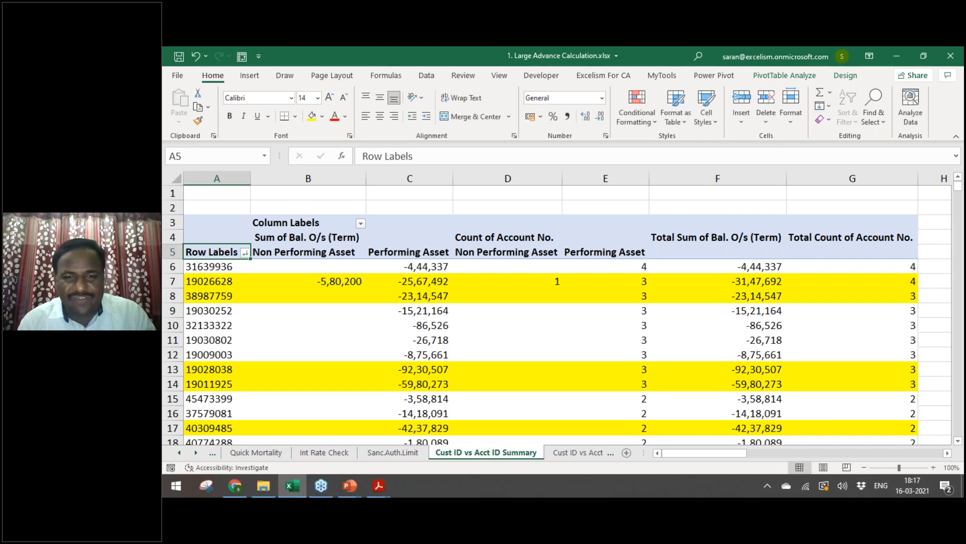
# Step: Check the Cust ID vs Acct ID sheet rows, then show slide 11, 'Other Stratification'
pyautogui.hotkey('ctrl', 'pagedown')
pyautogui.press('Up')
pyautogui.press('Down')
pyautogui.press('Down')
pyautogui.press('Down')
pyautogui.press('Down')
pyautogui.press('Down')
pyautogui.hotkey('alt', 'Tab')
pyautogui.hotkey('alt', 'Tab')
pyautogui.hotkey('alt', 'Tab')
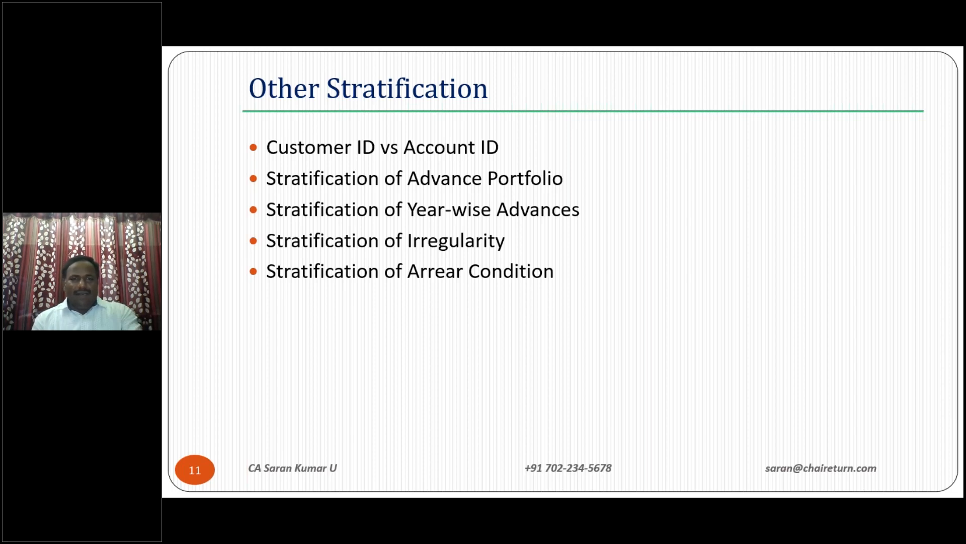
# Step: Clear the Loans sheet filter with Alt+D+F+S so all loans show, then go to Working Files
pyautogui.hotkey('alt', 'Tab')
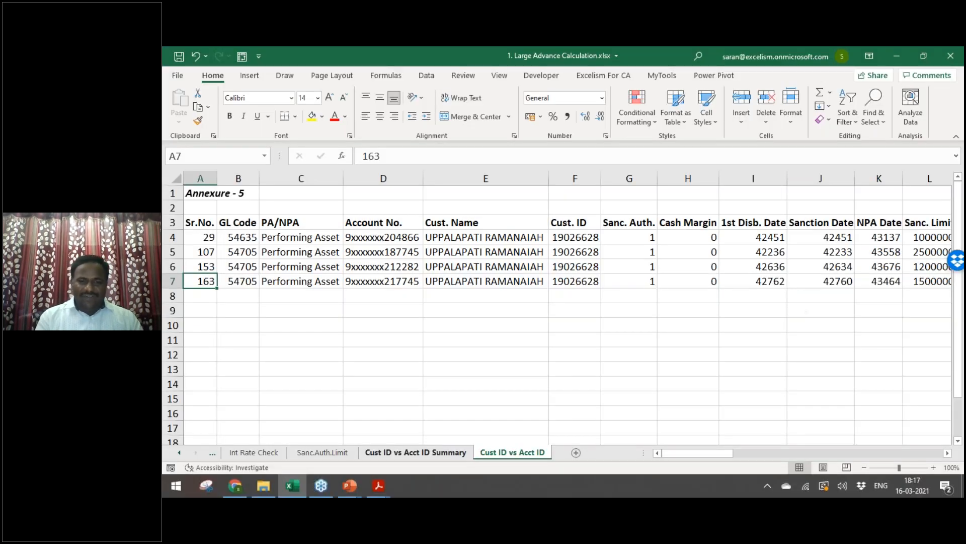
pyautogui.hotkey('ctrl', 'Home')
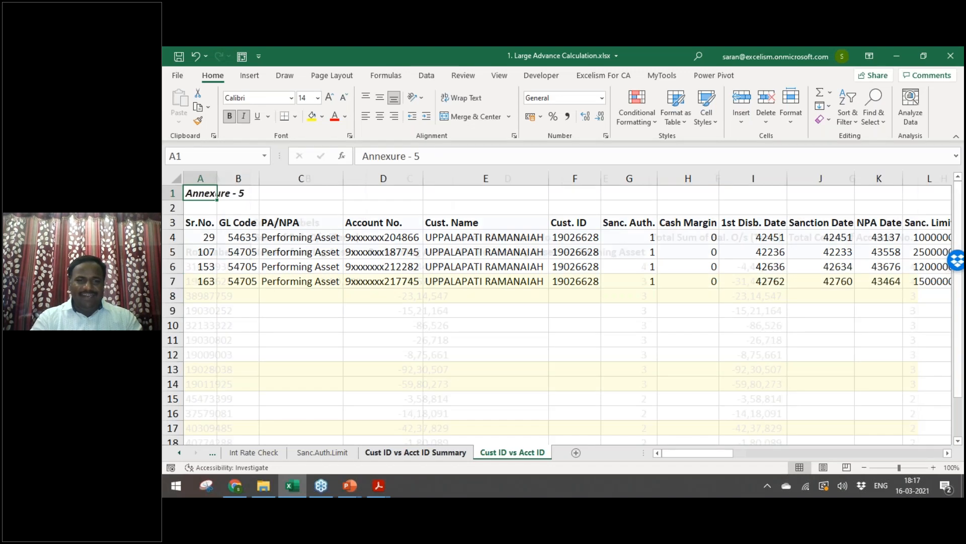
pyautogui.hotkey('ctrl', 'pageup')
pyautogui.hotkey('ctrl', 'pageup')
pyautogui.hotkey('ctrl', 'pageup')
pyautogui.hotkey('ctrl', 'pageup')
pyautogui.hotkey('ctrl', 'pageup')
pyautogui.hotkey('ctrl', 'pageup')
pyautogui.hotkey('ctrl', 'pageup')
pyautogui.hotkey('ctrl', 'pageup')
pyautogui.hotkey('ctrl', 'Home')
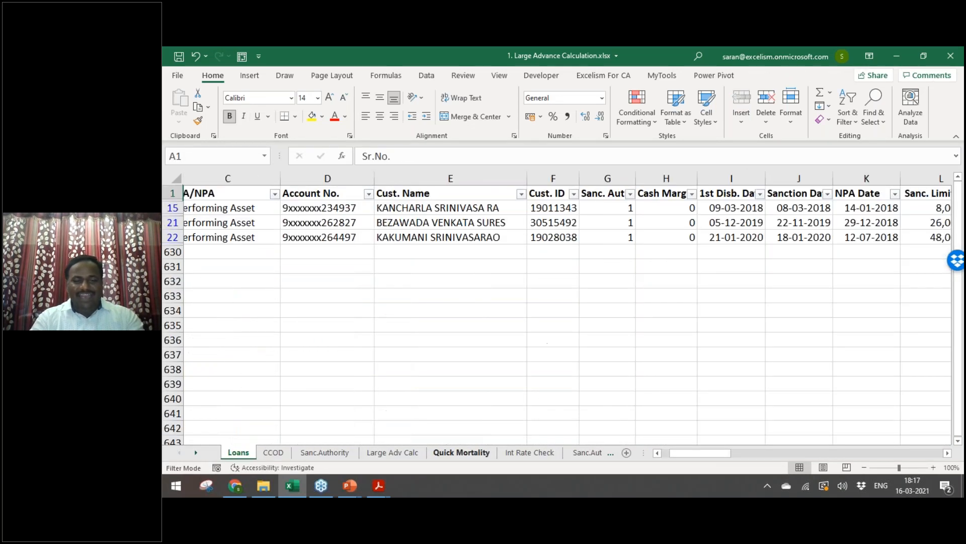
pyautogui.hotkey('alt', 'd')
pyautogui.press('f')
pyautogui.press('s')
pyautogui.press('Down')
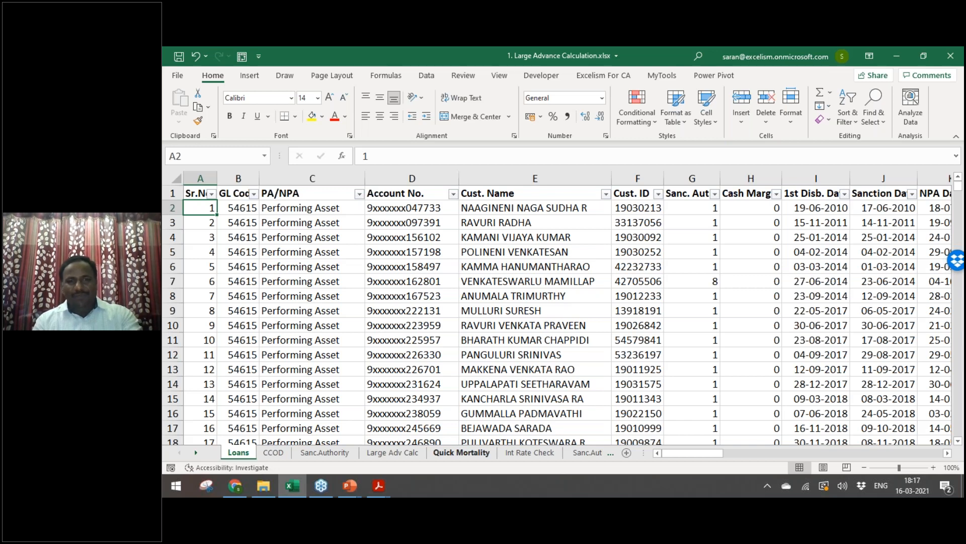
pyautogui.hotkey('alt', 'Tab')
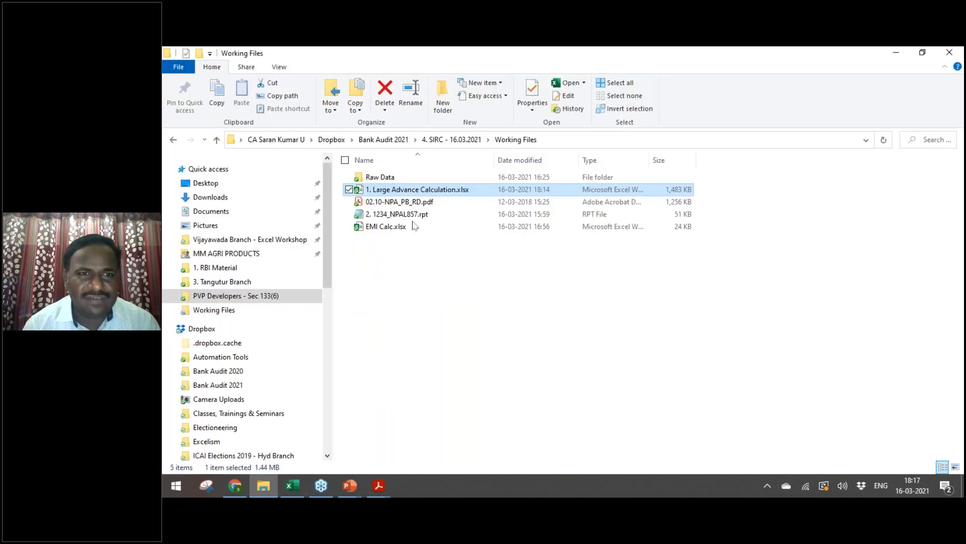
# Step: In the Raw Data folder, view the 2.1 SA1 Return.txt report maximized, then close it
pyautogui.doubleClick(380, 176)
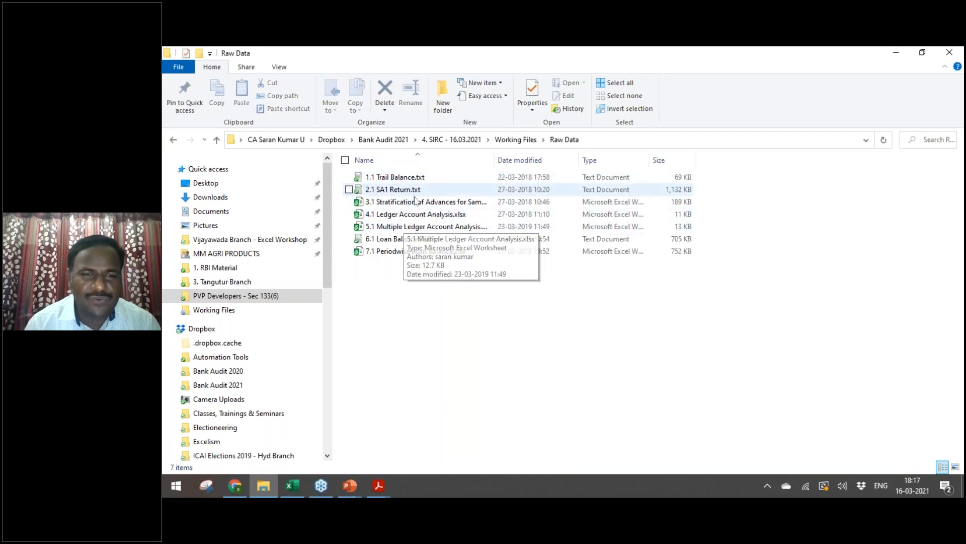
pyautogui.doubleClick(427, 191)
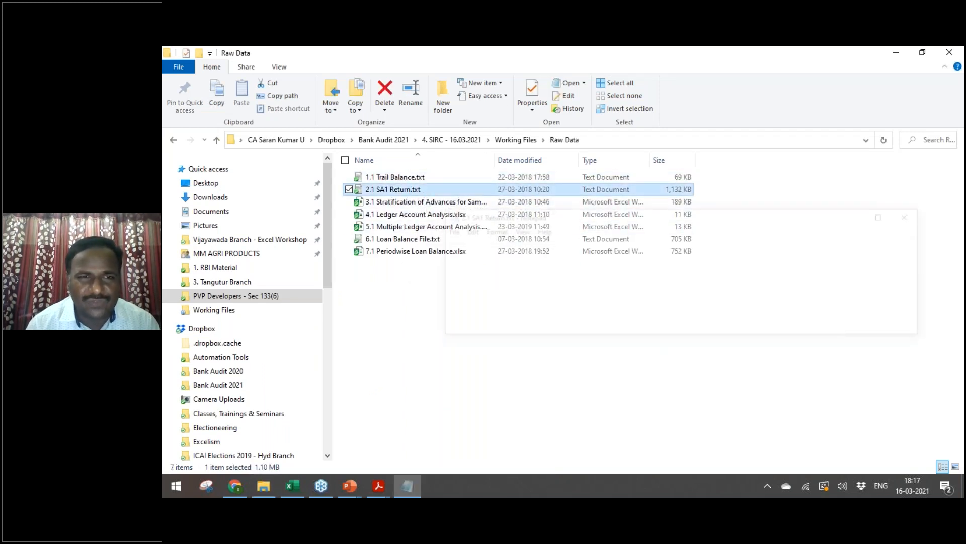
pyautogui.hotkey('alt', 'space')
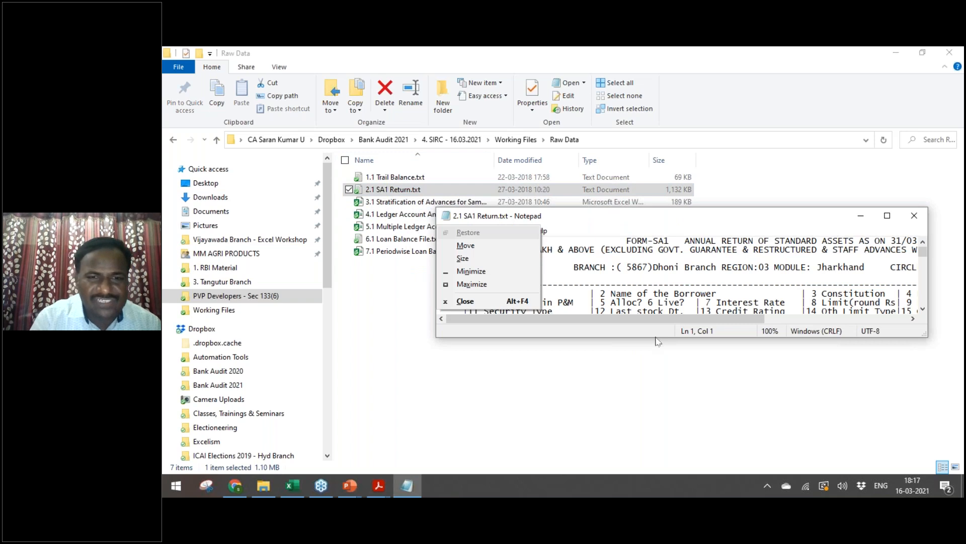
pyautogui.press('x')
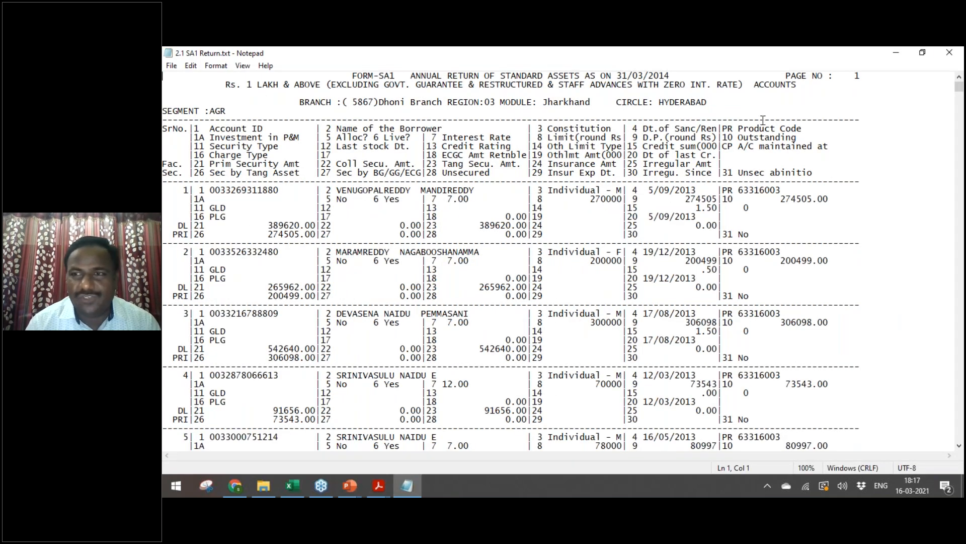
pyautogui.click(949, 53)
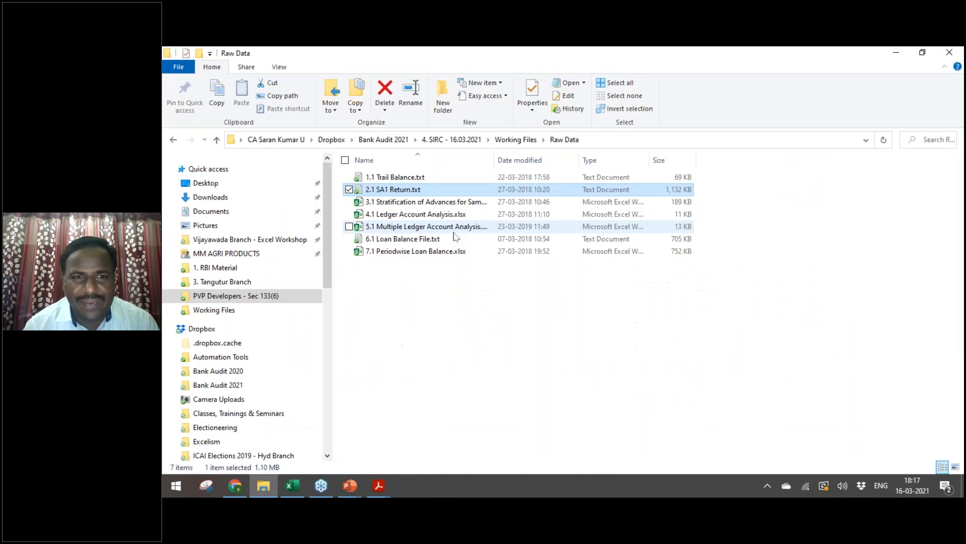
# Step: Glance at the loan balance text file, then open 2. 1234_NPAL857.rpt from Working Files
pyautogui.doubleClick(408, 239)
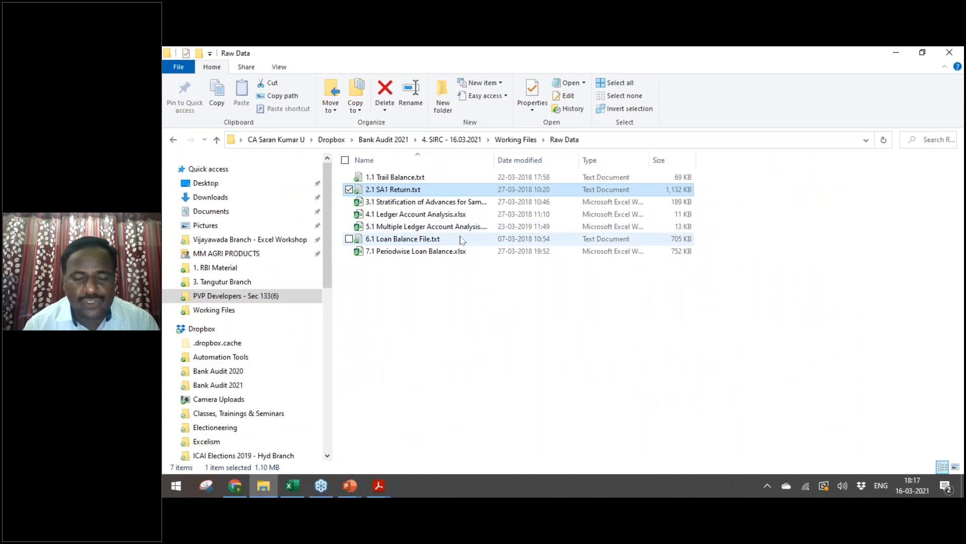
pyautogui.click(883, 216)
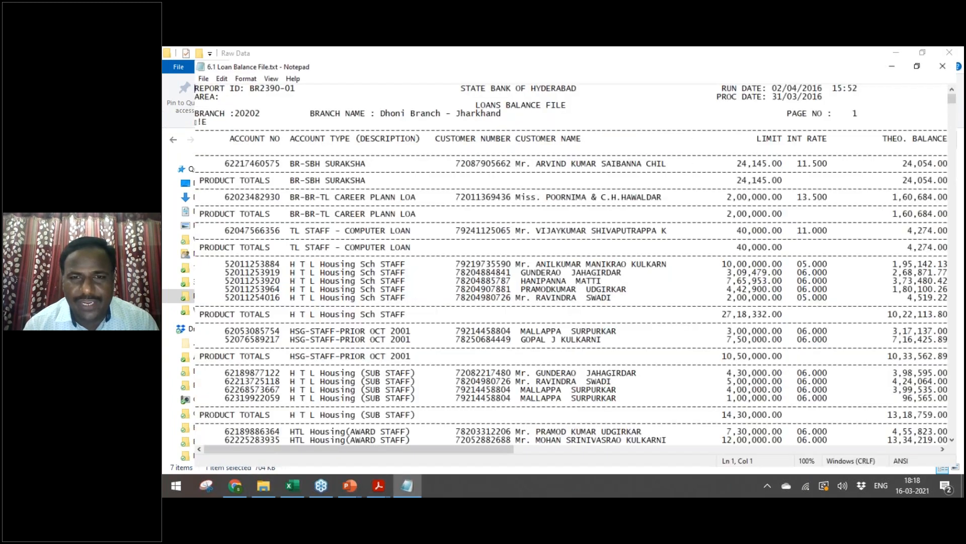
pyautogui.click(947, 53)
pyautogui.hotkey('alt', 'Up')
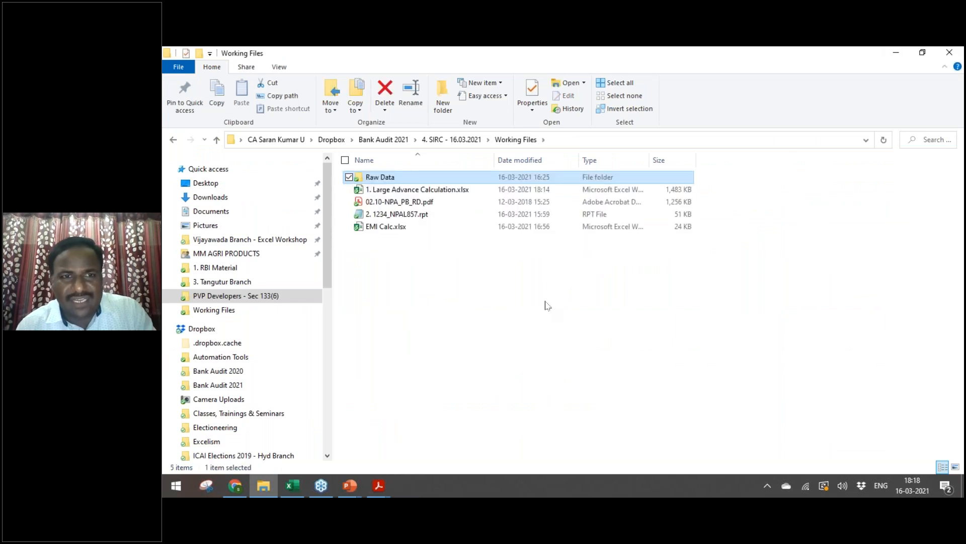
pyautogui.press('Down')
pyautogui.press('Down')
pyautogui.press('Down')
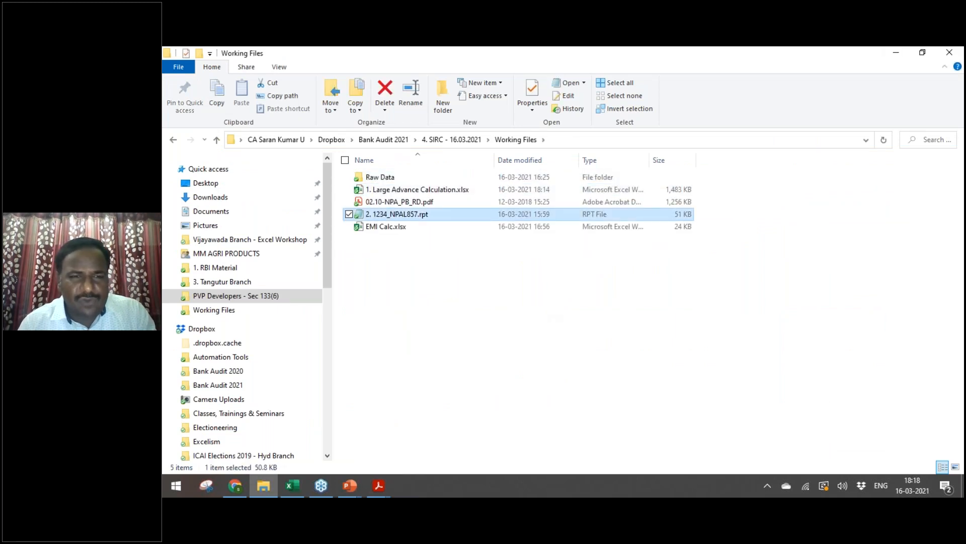
pyautogui.press('Return')
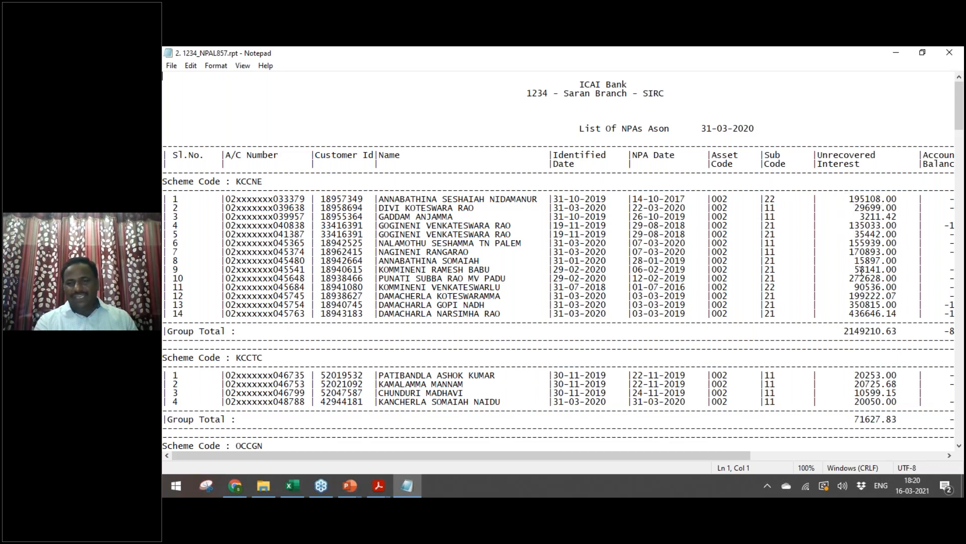
# Step: Highlight the KCCNE unrecovered interest figures on lines 3–4, from 3211.42 to 135033
pyautogui.moveTo(846, 222); pyautogui.dragTo(889, 225)
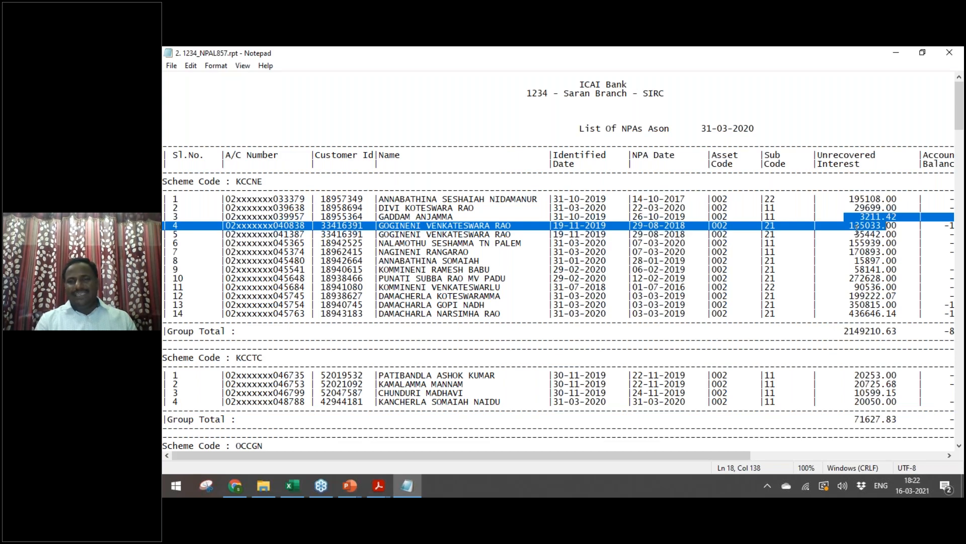
# Step: Scan the Loans headers from Sr.No. to Prov - Loss, including NPA Date and Final due Date, then open CCOD
pyautogui.hotkey('alt', 'Tab')
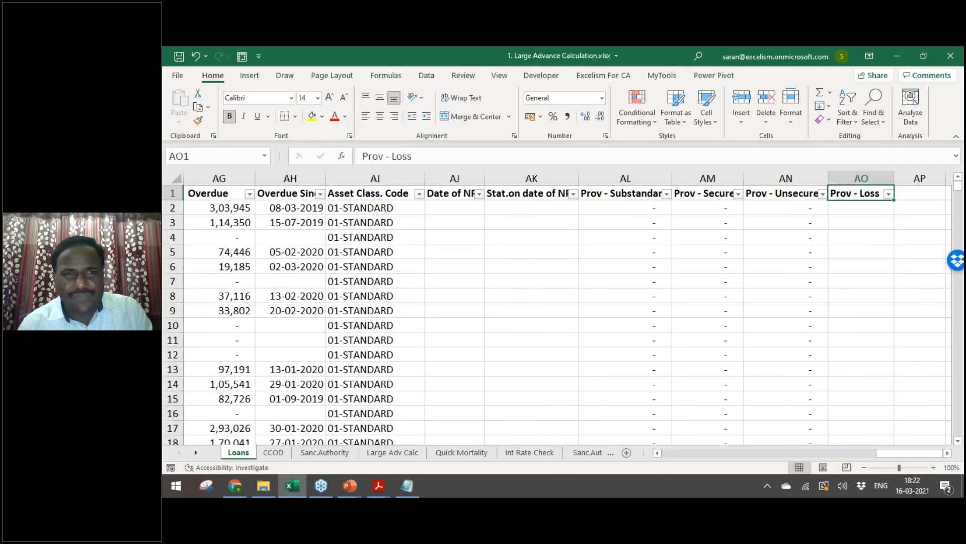
pyautogui.hotkey('ctrl', 'Home')
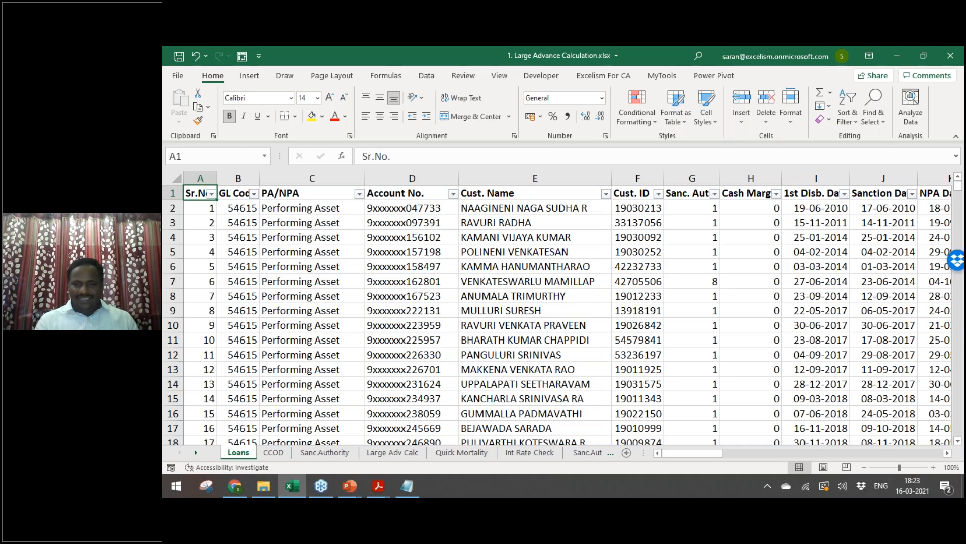
pyautogui.hotkey('ctrl', 'Right')
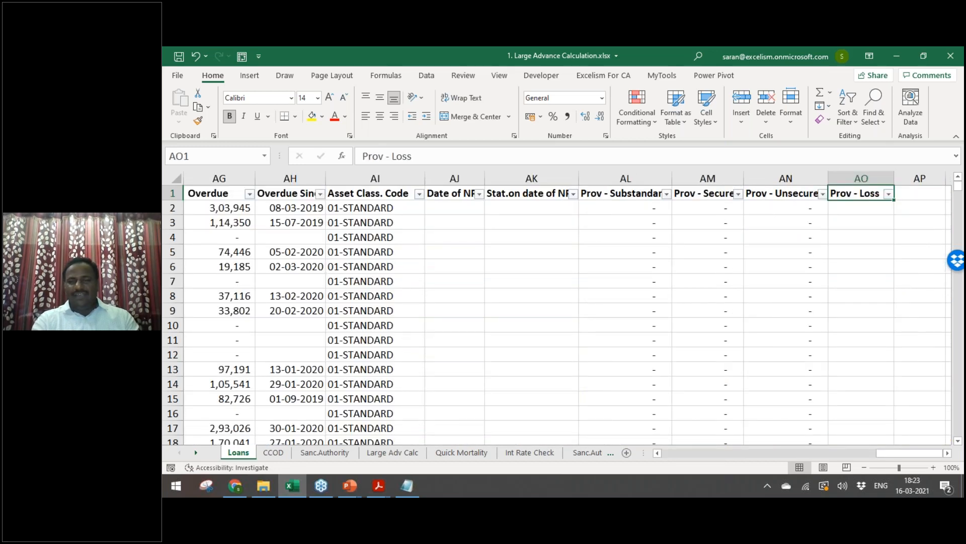
pyautogui.hotkey('ctrl', 'Left')
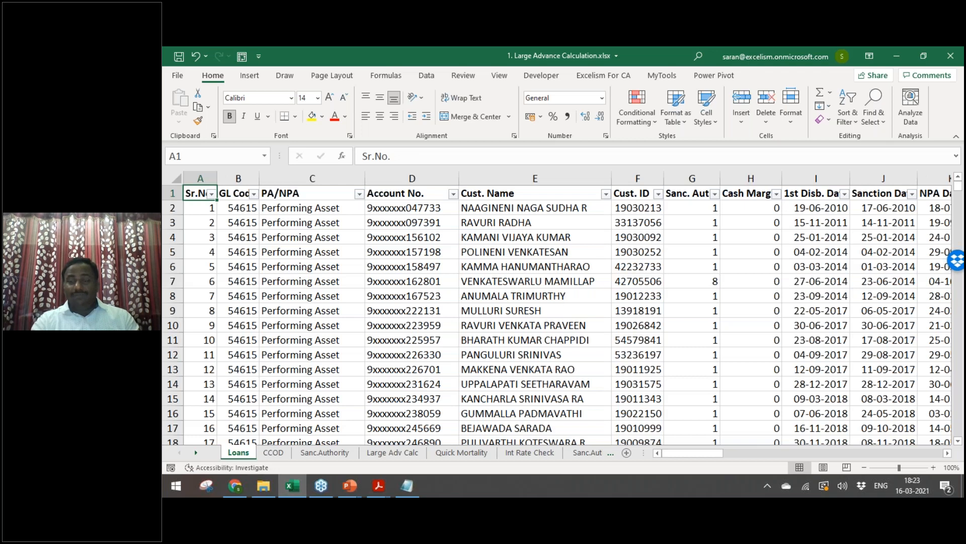
pyautogui.press('Right')
pyautogui.press('Right')
pyautogui.press('Right')
pyautogui.press('Right')
pyautogui.press('Right')
pyautogui.press('Right')
pyautogui.press('Right')
pyautogui.press('Right')
pyautogui.press('Right')
pyautogui.press('Right')
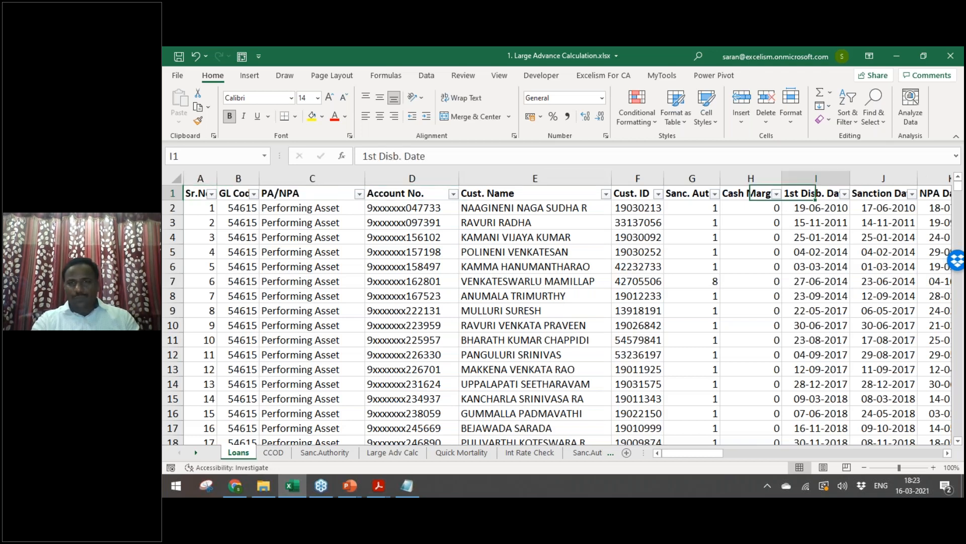
pyautogui.press('Right')
pyautogui.press('Right')
pyautogui.press('Right')
pyautogui.press('Right')
pyautogui.press('Right')
pyautogui.press('Right')
pyautogui.press('Right')
pyautogui.press('Right')
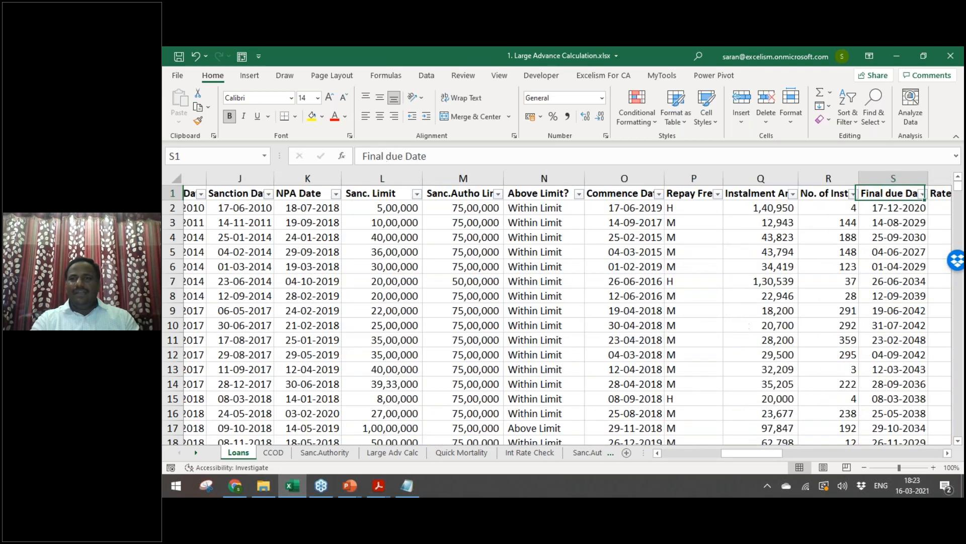
pyautogui.press('Right')
pyautogui.press('Right')
pyautogui.press('Right')
pyautogui.press('Right')
pyautogui.hotkey('ctrl', 'pagedown')
pyautogui.press('Right')
pyautogui.press('Right')
pyautogui.press('Right')
pyautogui.press('Right')
pyautogui.press('Right')
pyautogui.press('Right')
pyautogui.press('Right')
pyautogui.press('Right')
pyautogui.press('Right')
pyautogui.press('Right')
pyautogui.press('Right')
pyautogui.press('Right')
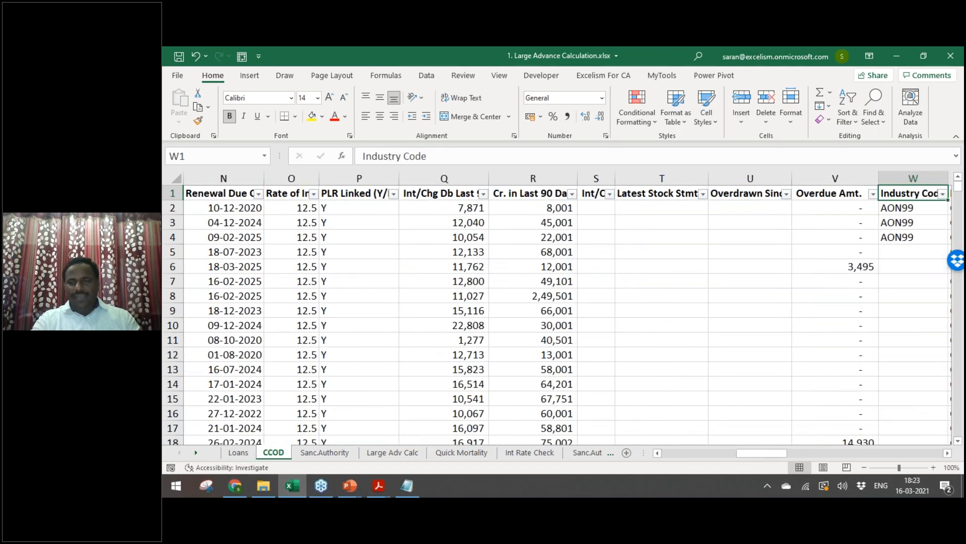
pyautogui.hotkey('ctrl', 'Right')
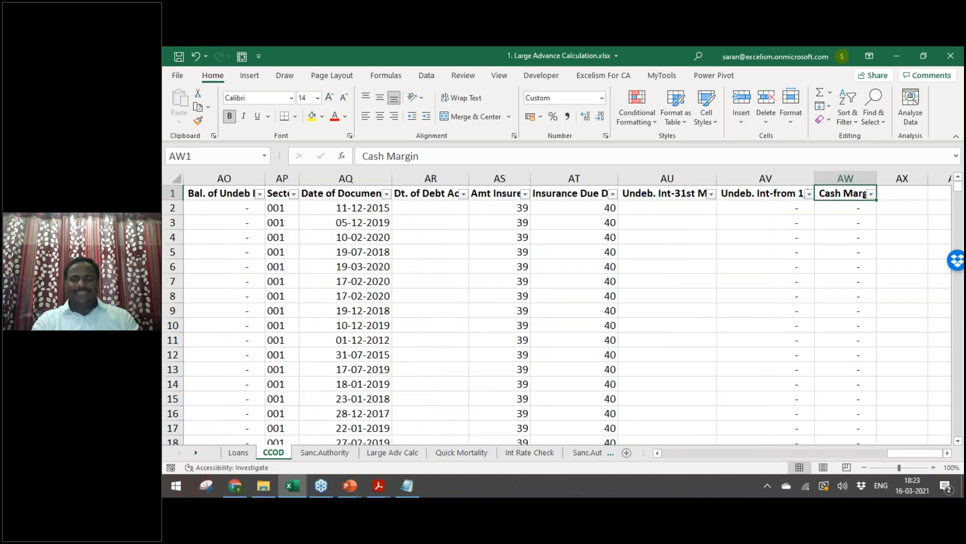
pyautogui.hotkey('ctrl', 'pageup')
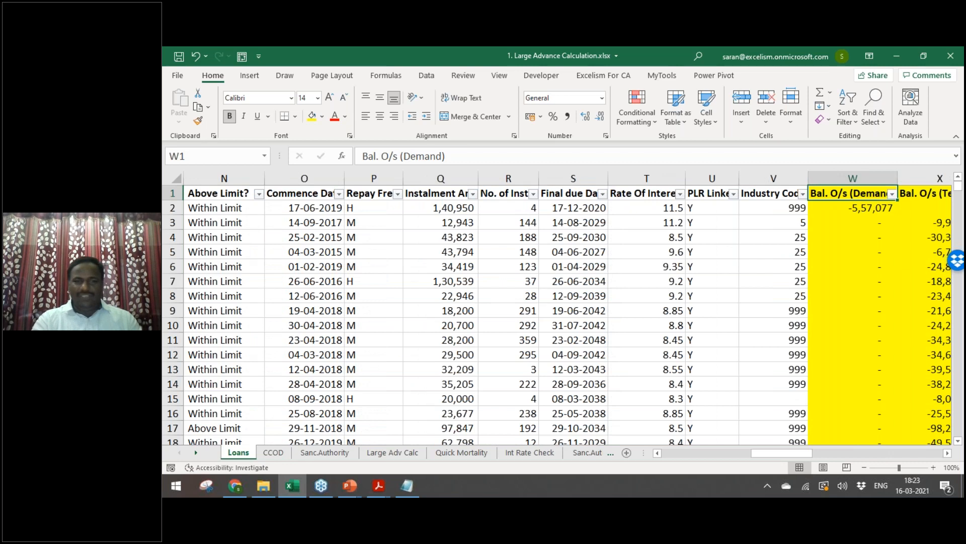
pyautogui.press('Right')
pyautogui.press('Right')
pyautogui.press('Right')
pyautogui.press('Right')
pyautogui.press('Right')
pyautogui.press('Right')
pyautogui.press('Right')
pyautogui.press('Right')
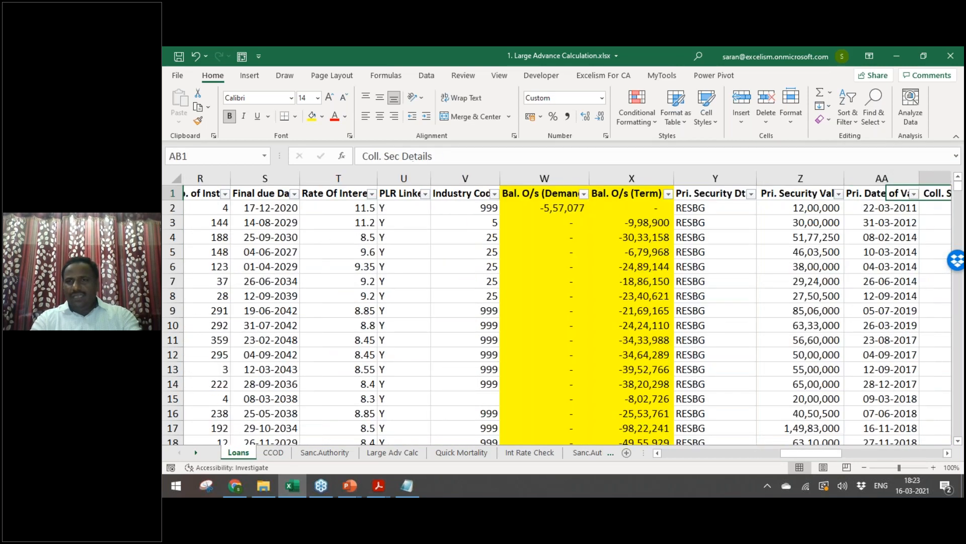
pyautogui.press('Left')
pyautogui.press('Left')
pyautogui.press('Left')
pyautogui.press('Left')
pyautogui.press('Left')
pyautogui.press('Down')
pyautogui.press('Up')
pyautogui.press('Right')
pyautogui.press('Right')
pyautogui.press('Right')
pyautogui.press('Right')
pyautogui.press('Right')
pyautogui.press('Right')
pyautogui.press('Right')
pyautogui.press('Right')
pyautogui.press('Right')
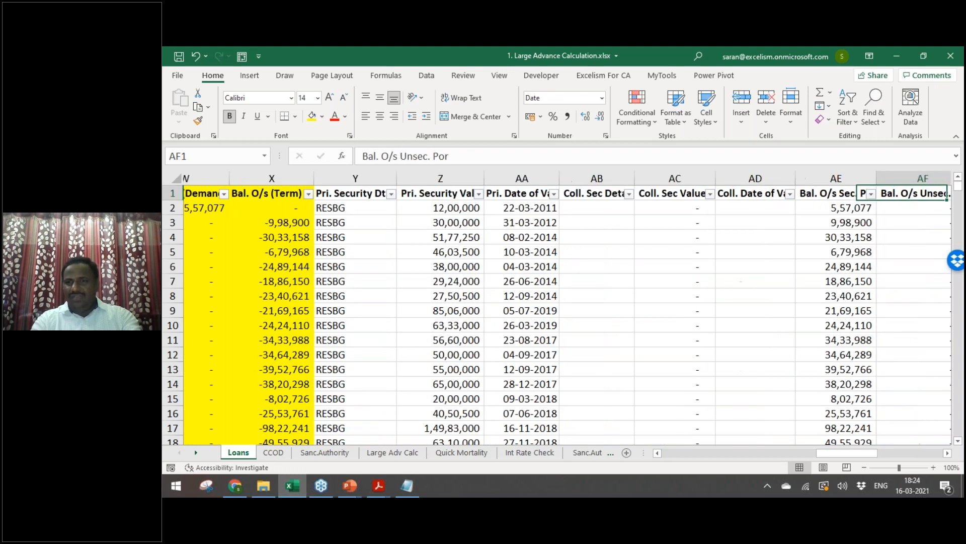
pyautogui.press('Right')
pyautogui.press('Right')
pyautogui.press('Right')
pyautogui.press('Right')
pyautogui.press('Right')
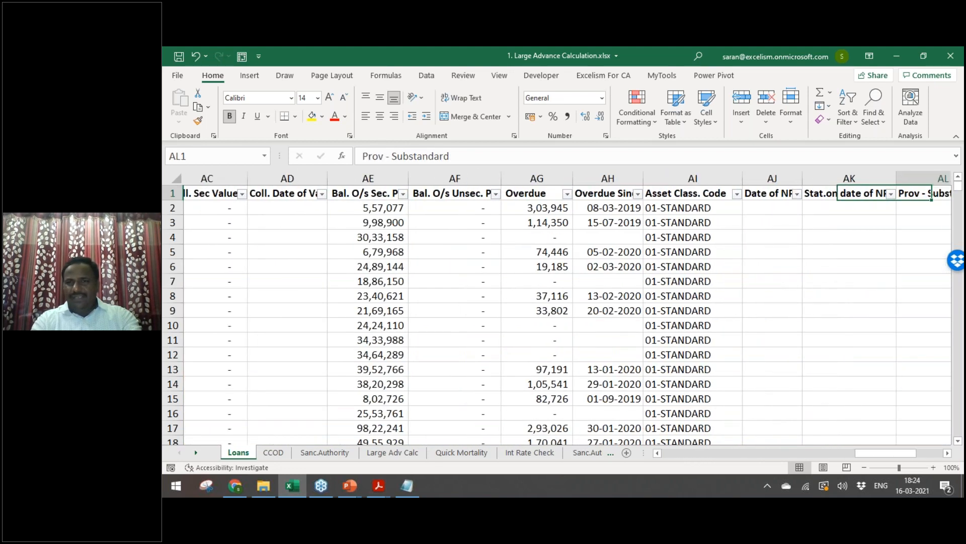
pyautogui.press('Right')
pyautogui.press('Right')
pyautogui.press('Right')
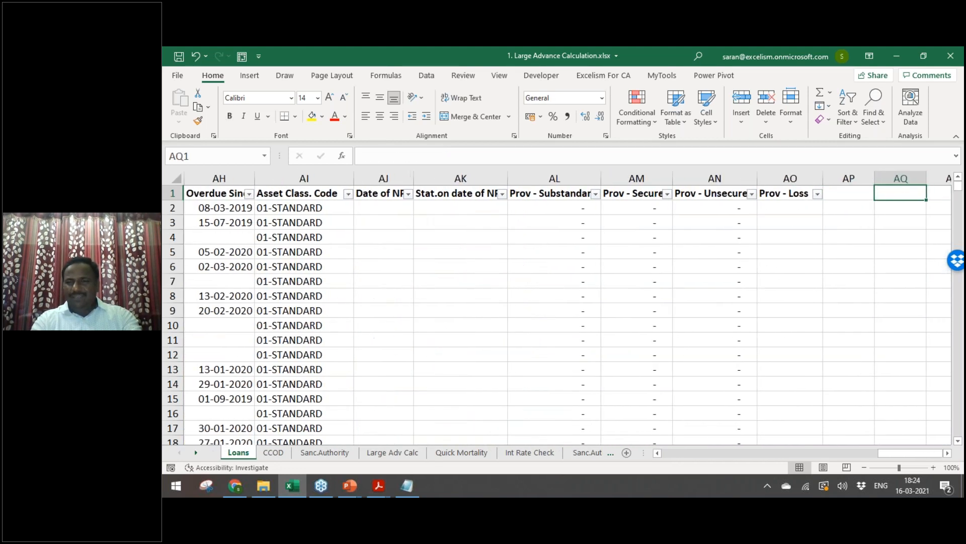
pyautogui.hotkey('ctrl', 'pagedown')
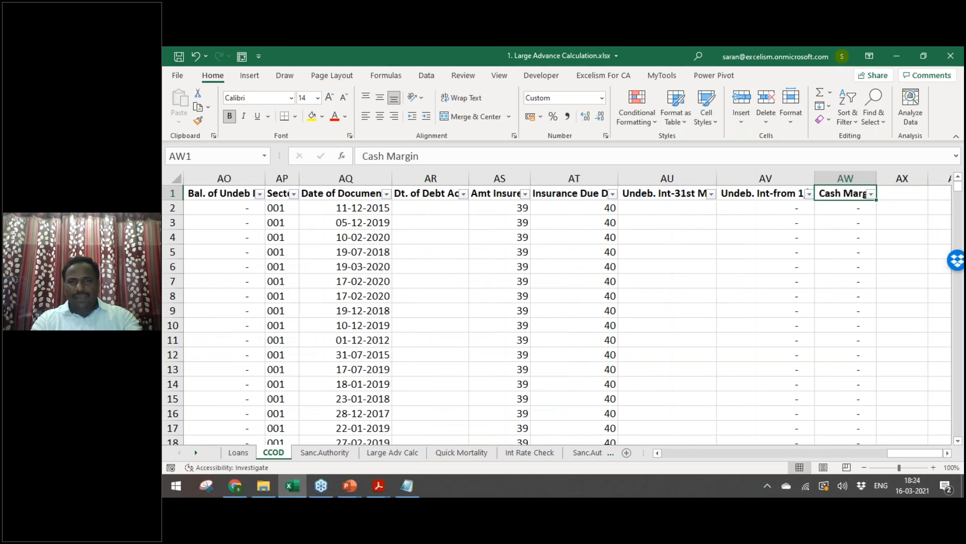
pyautogui.press('Left')
pyautogui.press('Left')
pyautogui.press('Left')
pyautogui.press('Left')
pyautogui.press('Left')
pyautogui.press('Left')
pyautogui.press('Left')
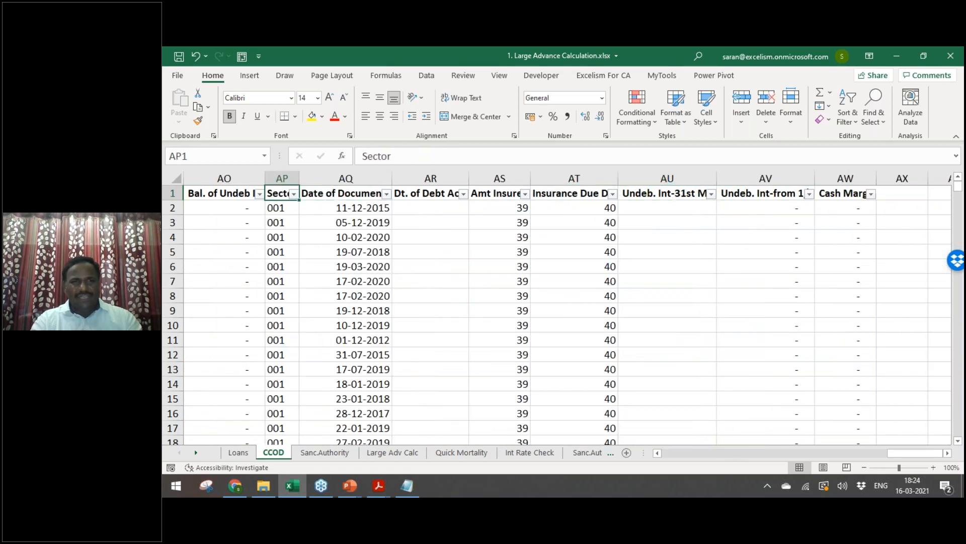
pyautogui.press('Left')
pyautogui.press('Left')
pyautogui.press('Left')
pyautogui.press('Left')
pyautogui.press('Left')
pyautogui.press('Left')
pyautogui.press('Left')
pyautogui.press('Left')
pyautogui.press('Left')
pyautogui.press('Left')
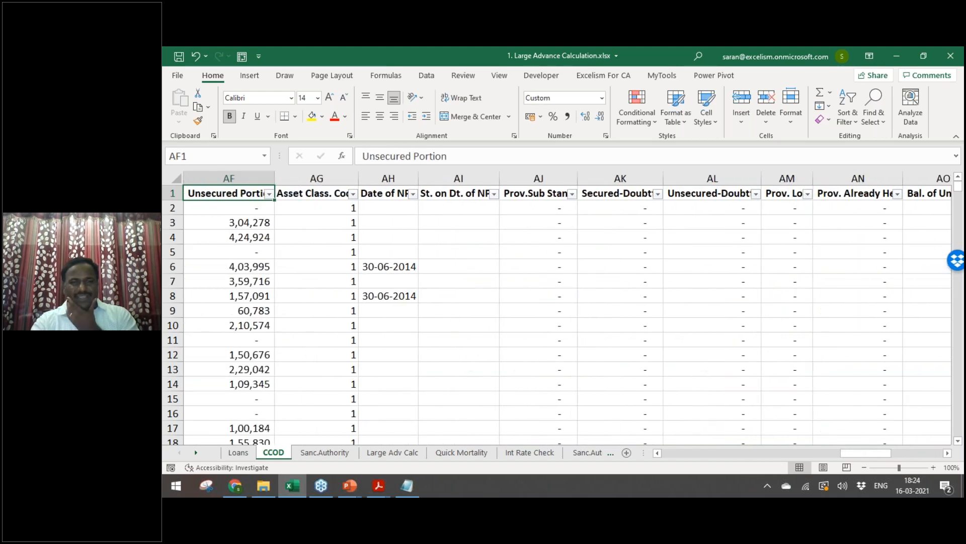
pyautogui.press('Left')
pyautogui.press('Left')
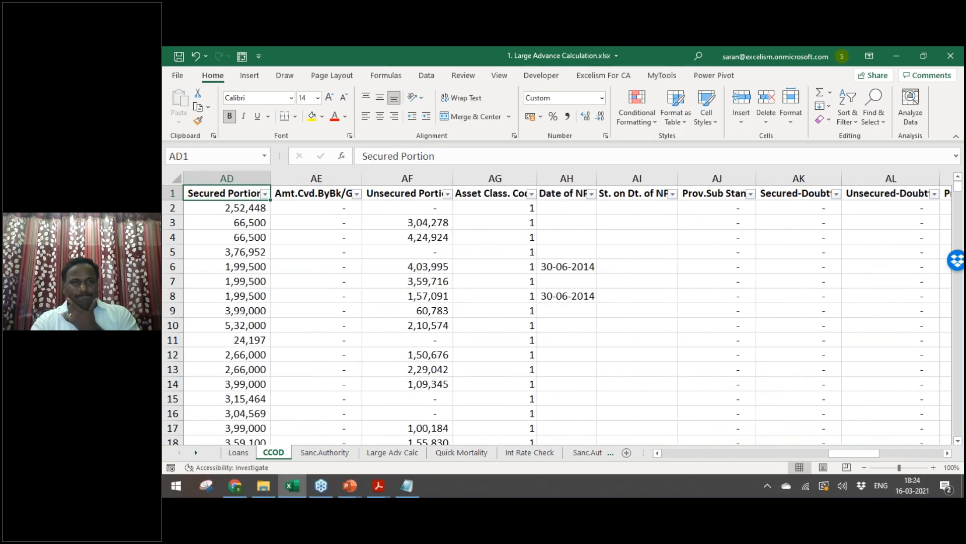
pyautogui.press('Right')
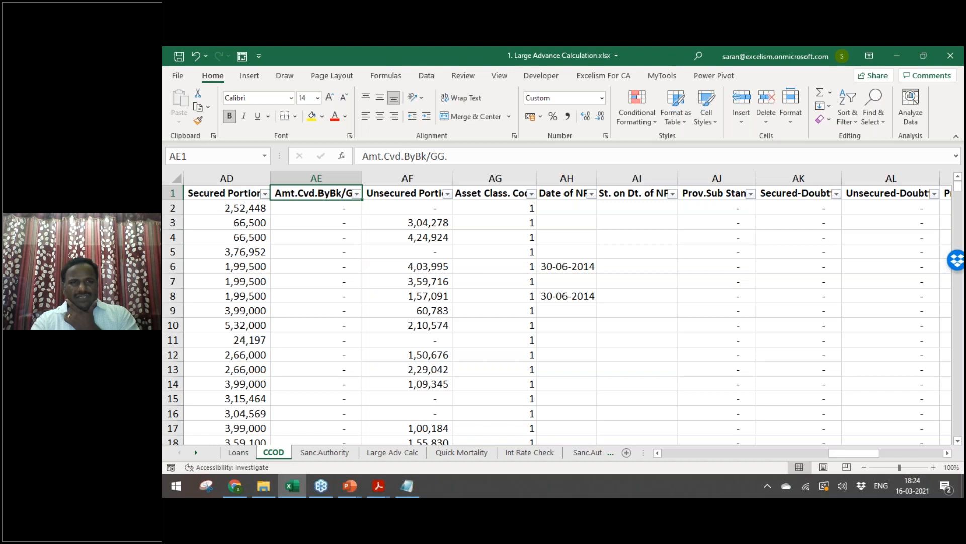
pyautogui.press('Left')
pyautogui.press('Left')
pyautogui.press('Left')
pyautogui.press('Left')
pyautogui.press('Right')
pyautogui.press('Left')
pyautogui.press('Left')
pyautogui.press('Left')
pyautogui.press('Left')
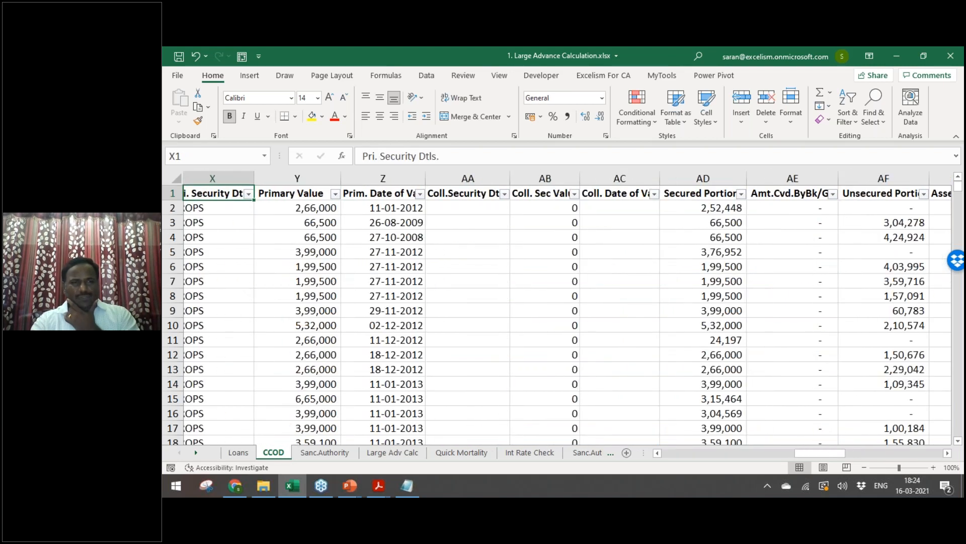
pyautogui.press('Right')
pyautogui.press('Right')
pyautogui.press('Down')
pyautogui.press('Up')
pyautogui.press('Down')
pyautogui.press('Up')
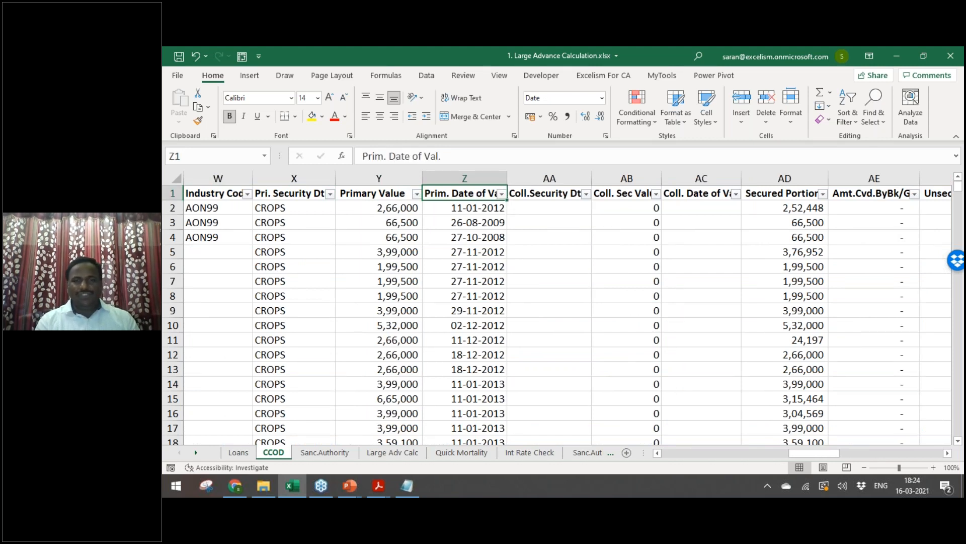
pyautogui.press('Left')
pyautogui.press('Right')
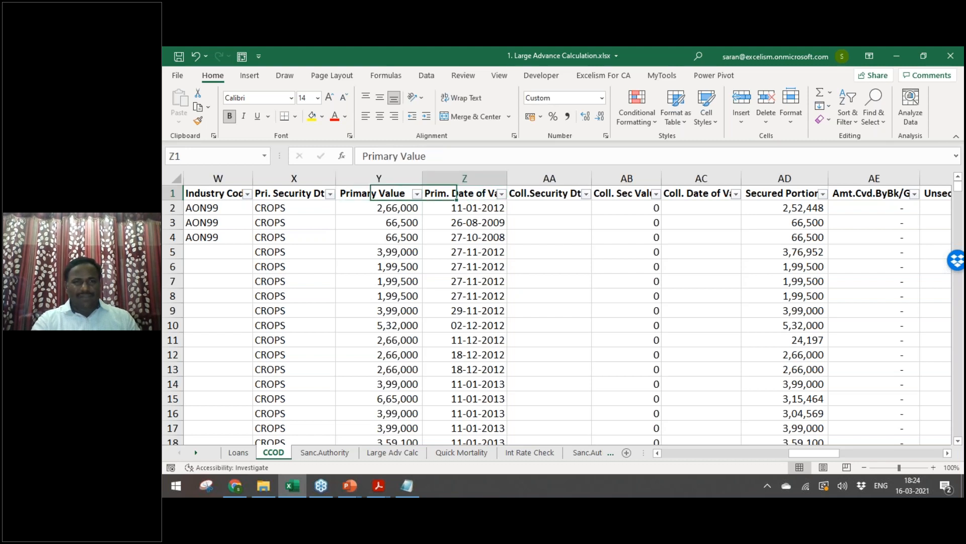
pyautogui.press('Down')
pyautogui.press('Up')
pyautogui.press('Left')
pyautogui.press('Left')
pyautogui.press('Left')
pyautogui.press('Left')
pyautogui.press('Left')
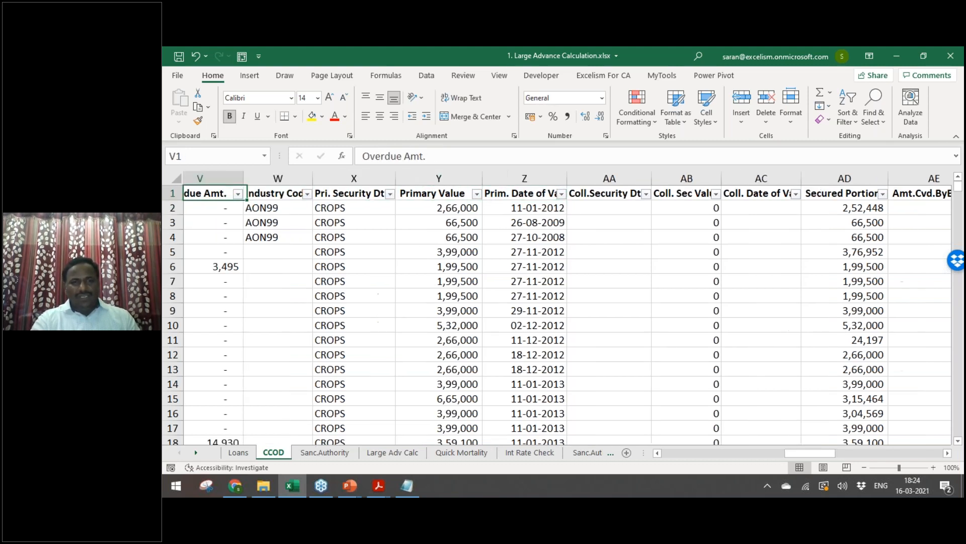
pyautogui.press('Down')
pyautogui.press('Up')
pyautogui.press('Left')
pyautogui.press('Left')
pyautogui.press('Left')
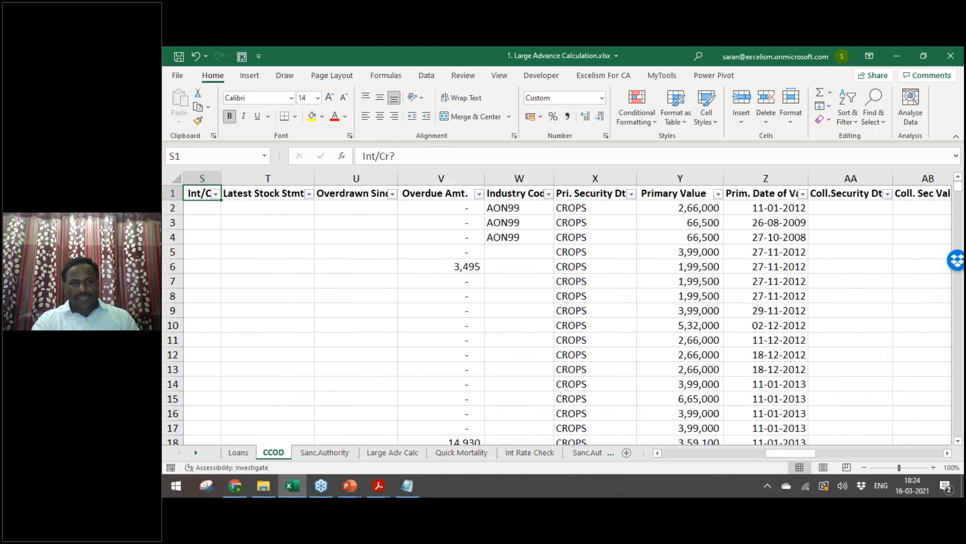
pyautogui.press('Left')
pyautogui.press('Down')
pyautogui.press('Up')
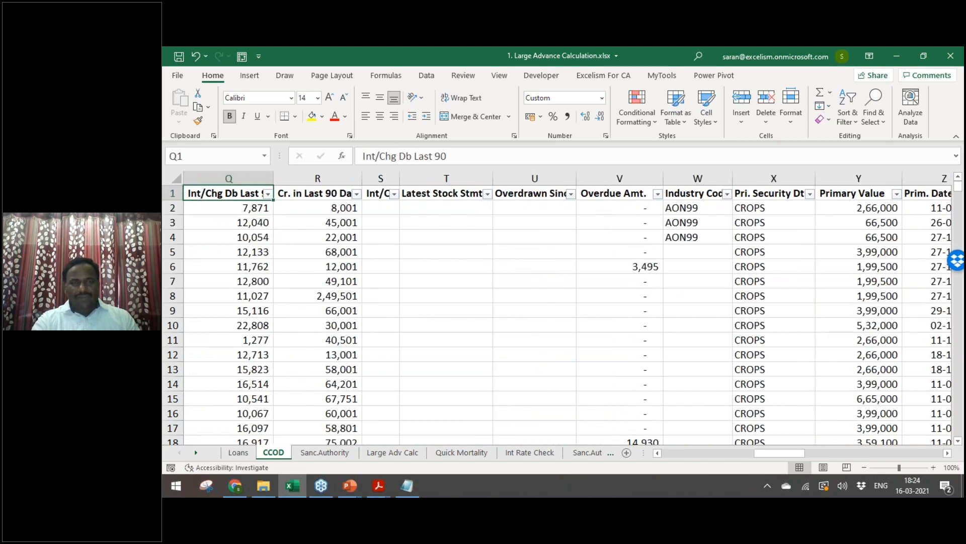
pyautogui.press('Left')
pyautogui.press('Left')
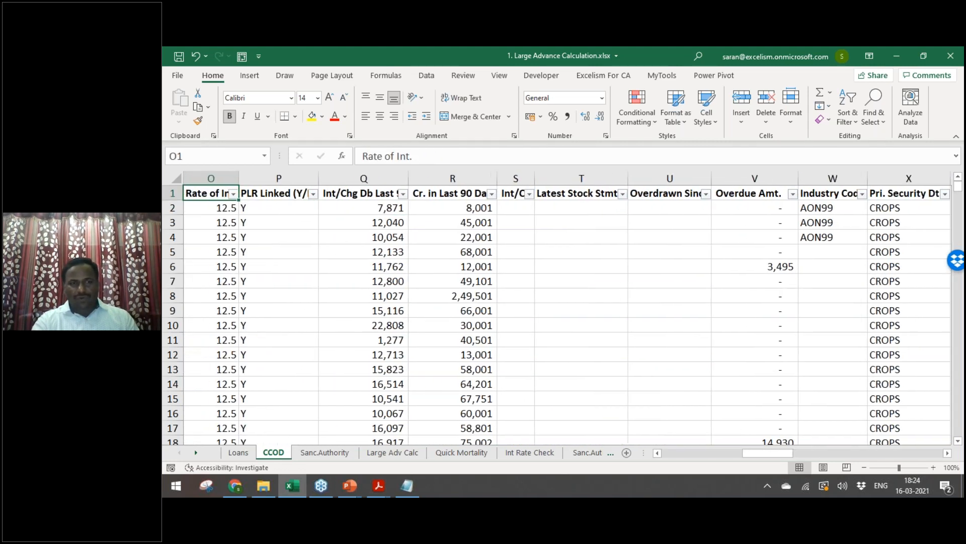
pyautogui.press('Left')
pyautogui.press('Left')
pyautogui.press('Down')
pyautogui.press('Up')
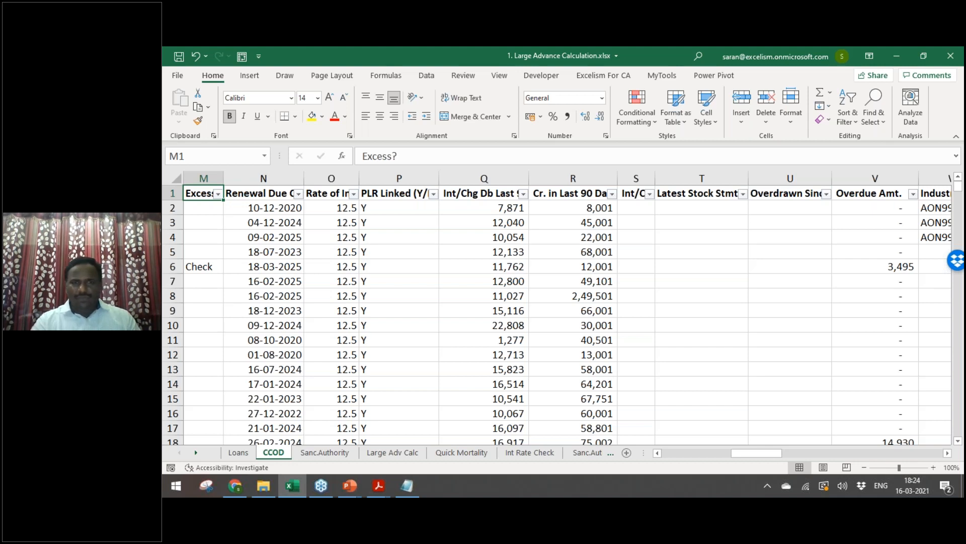
pyautogui.press('Right')
pyautogui.press('Right')
pyautogui.press('Right')
pyautogui.press('Right')
pyautogui.press('Right')
pyautogui.press('Right')
pyautogui.press('Right')
pyautogui.press('Right')
pyautogui.press('Right')
pyautogui.press('Right')
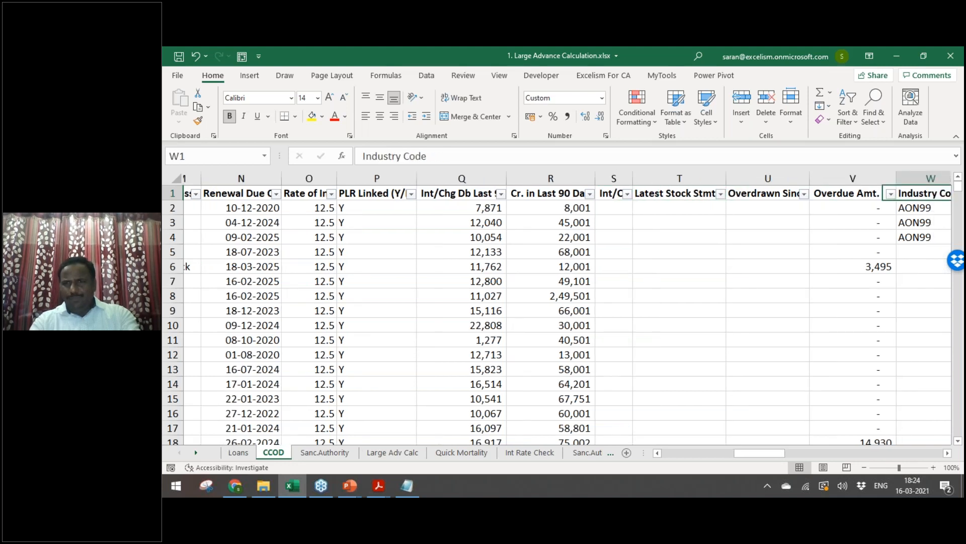
pyautogui.press('Right')
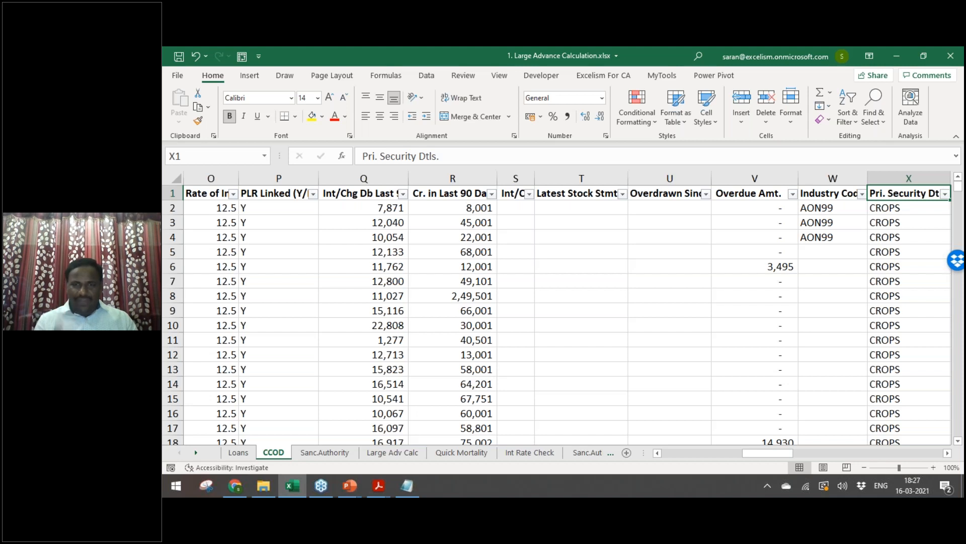
# Step: Filter the PA/NPA column to exclude Performing Asset, leaving only the NPA accounts
pyautogui.press('Right')
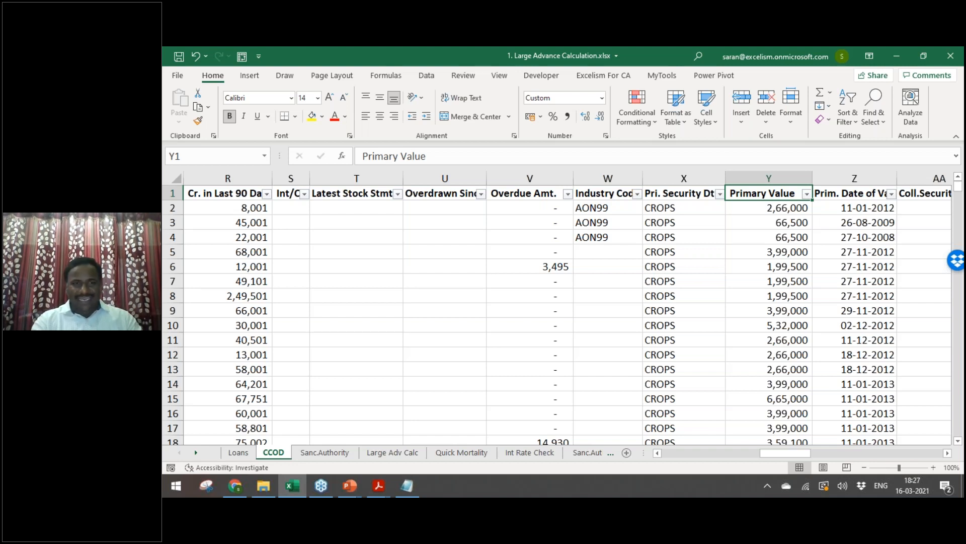
pyautogui.press('Home')
pyautogui.press('Right')
pyautogui.press('Right')
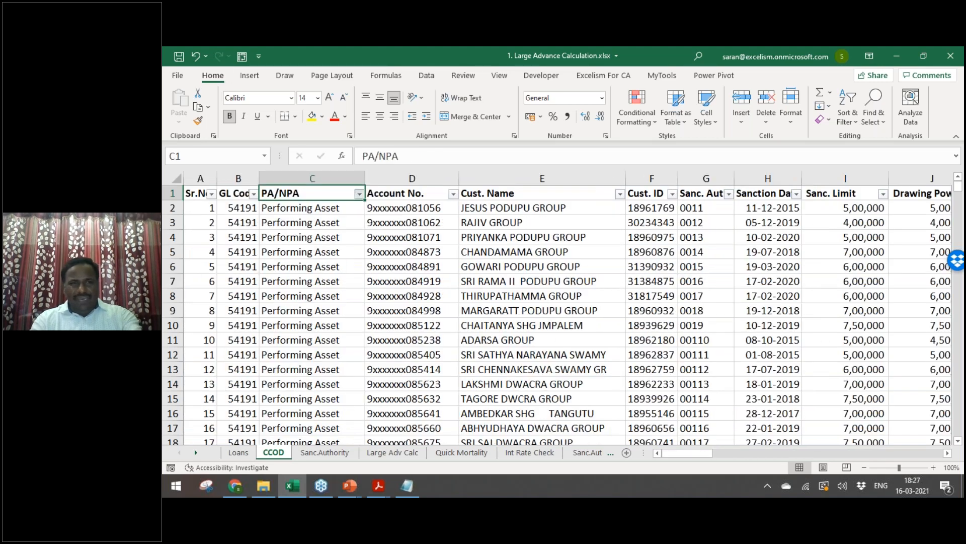
pyautogui.hotkey('alt', 'Down')
pyautogui.press('Down')
pyautogui.press('Down')
pyautogui.press('Down')
pyautogui.press('Down')
pyautogui.press('Down')
pyautogui.press('Down')
pyautogui.press('Down')
pyautogui.press('Down')
pyautogui.press('Down')
pyautogui.press('Down')
pyautogui.press('Down')
pyautogui.press('space')
pyautogui.press('Return')
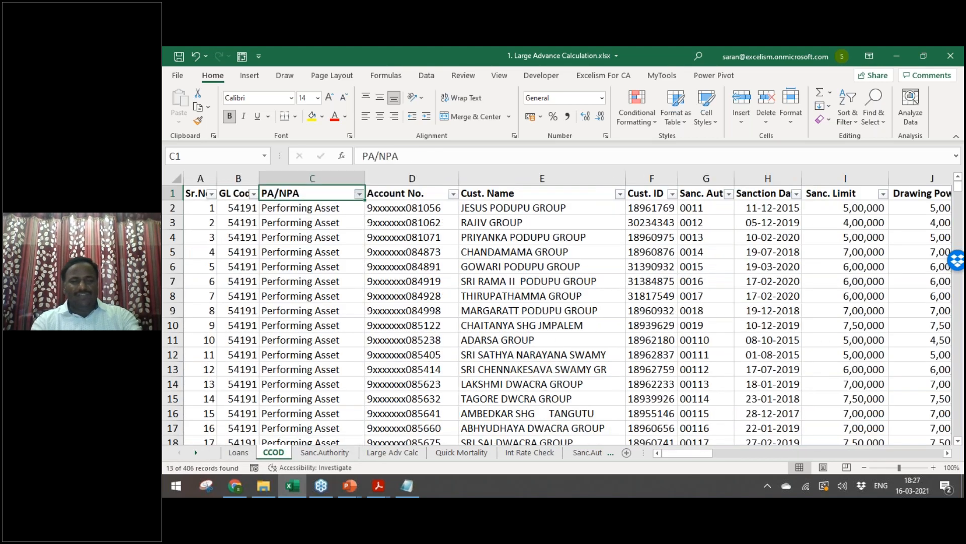
# Step: Review the filtered headings from Sanc. Limit and Overdue Amt. to Unsecured Portion
pyautogui.press('Right')
pyautogui.press('Right')
pyautogui.press('Right')
pyautogui.press('Right')
pyautogui.press('Right')
pyautogui.press('Right')
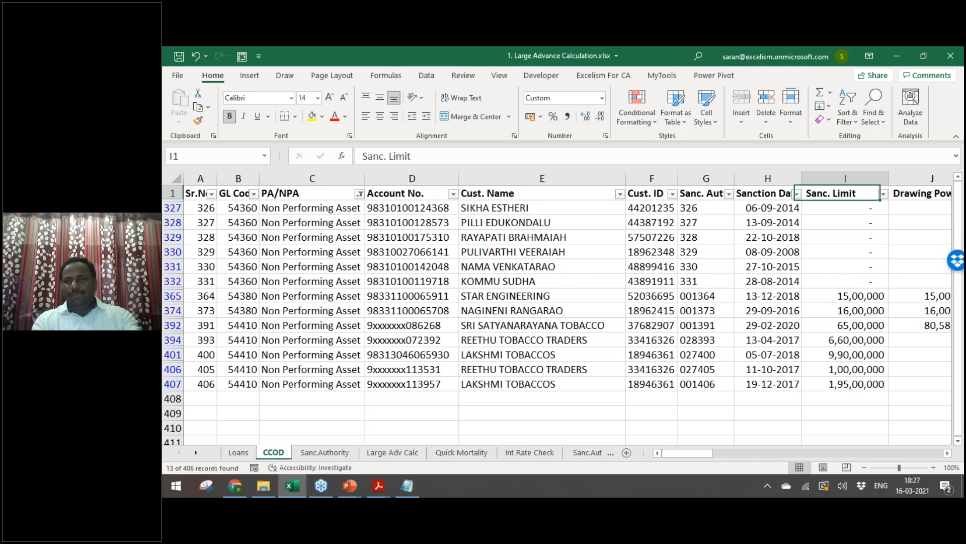
pyautogui.press('Right')
pyautogui.press('Right')
pyautogui.press('Right')
pyautogui.press('Right')
pyautogui.press('Right')
pyautogui.press('Right')
pyautogui.press('Right')
pyautogui.press('Right')
pyautogui.press('Right')
pyautogui.press('Right')
pyautogui.press('Right')
pyautogui.press('Right')
pyautogui.press('Right')
pyautogui.press('Right')
pyautogui.press('Right')
pyautogui.press('Right')
pyautogui.press('Left')
pyautogui.press('Left')
pyautogui.press('Left')
pyautogui.press('Right')
pyautogui.press('Right')
pyautogui.press('Right')
pyautogui.press('Right')
pyautogui.press('Right')
pyautogui.press('Right')
pyautogui.press('Right')
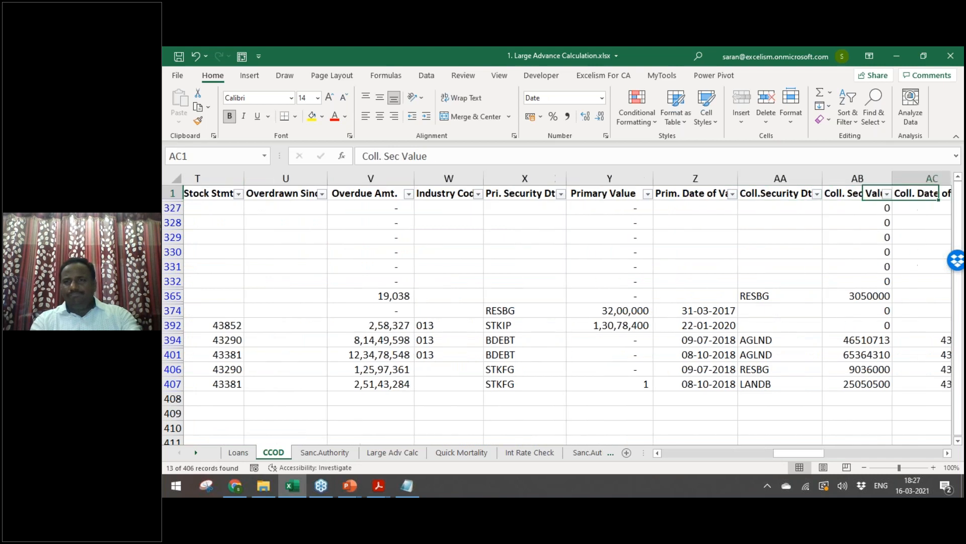
pyautogui.press('Left')
pyautogui.press('Left')
pyautogui.press('Left')
pyautogui.press('Left')
pyautogui.press('Left')
pyautogui.press('Right')
pyautogui.press('Right')
pyautogui.press('Right')
pyautogui.press('Right')
pyautogui.press('Right')
pyautogui.press('Right')
pyautogui.press('Right')
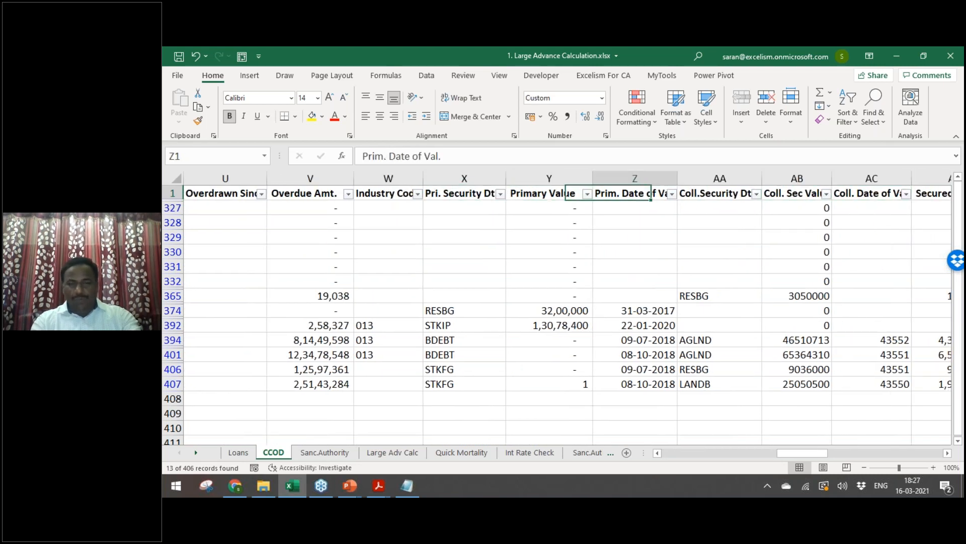
pyautogui.press('Right')
pyautogui.press('Right')
pyautogui.press('Left')
# Step: Select the NPA accounts' Unsecured Portion amounts to read their total on the status bar
pyautogui.hotkey('alt', 'Down')
pyautogui.press('Down')
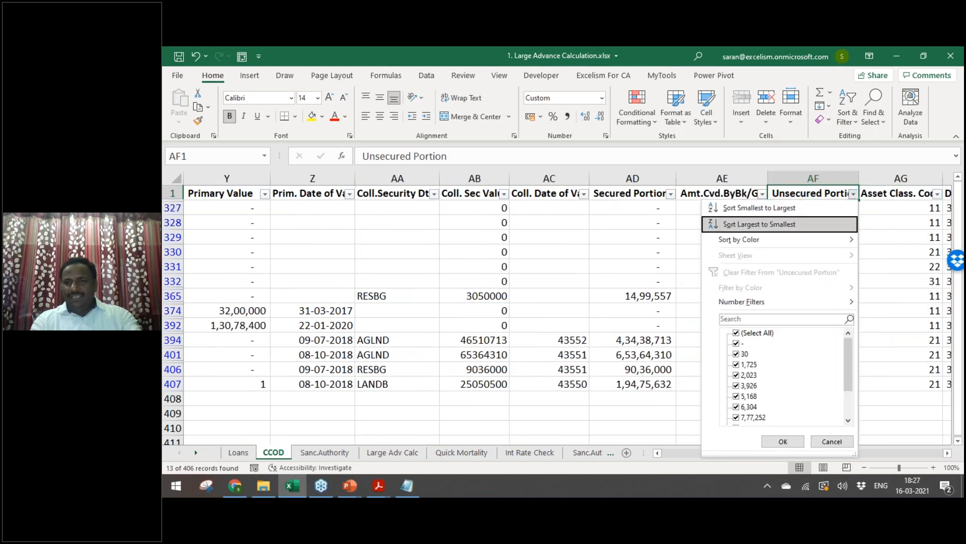
pyautogui.press('Escape')
pyautogui.press('Down')
pyautogui.hotkey('ctrl', 'shift', 'Down')
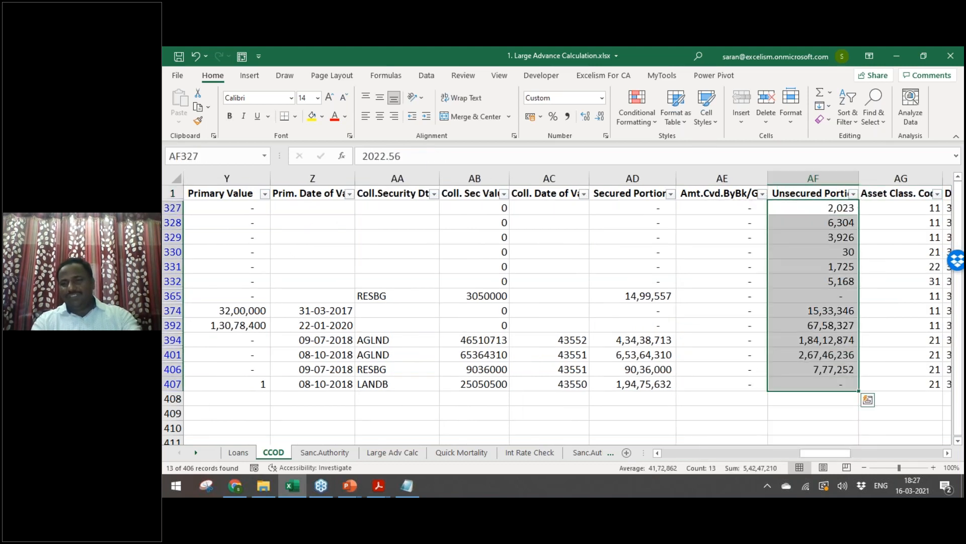
pyautogui.press('Up')
pyautogui.press('Down')
pyautogui.hotkey('ctrl', 'shift', 'Down')
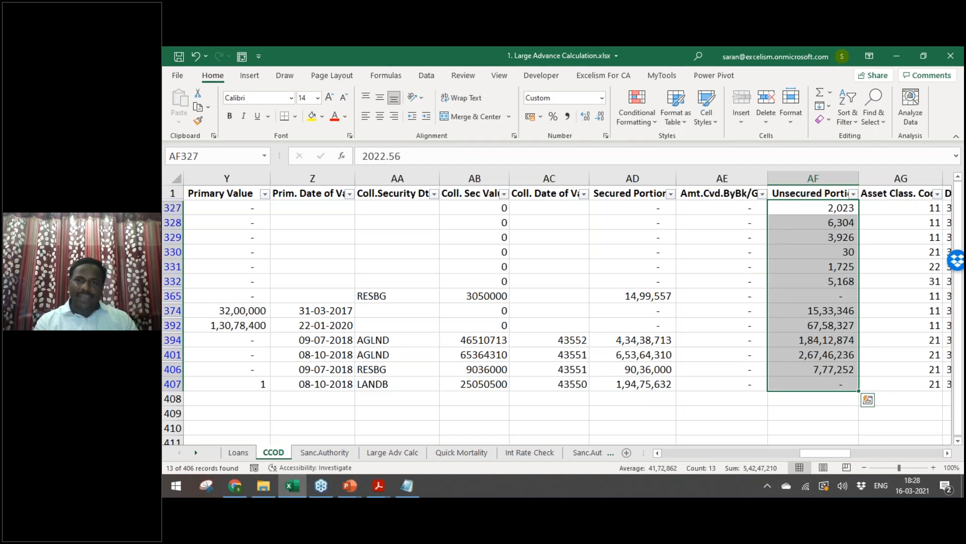
# Step: Select the Secured Portion amounts to read their 13,88,14,212 total
pyautogui.press('Left')
pyautogui.press('Left')
pyautogui.hotkey('ctrl', 'shift', 'Down')
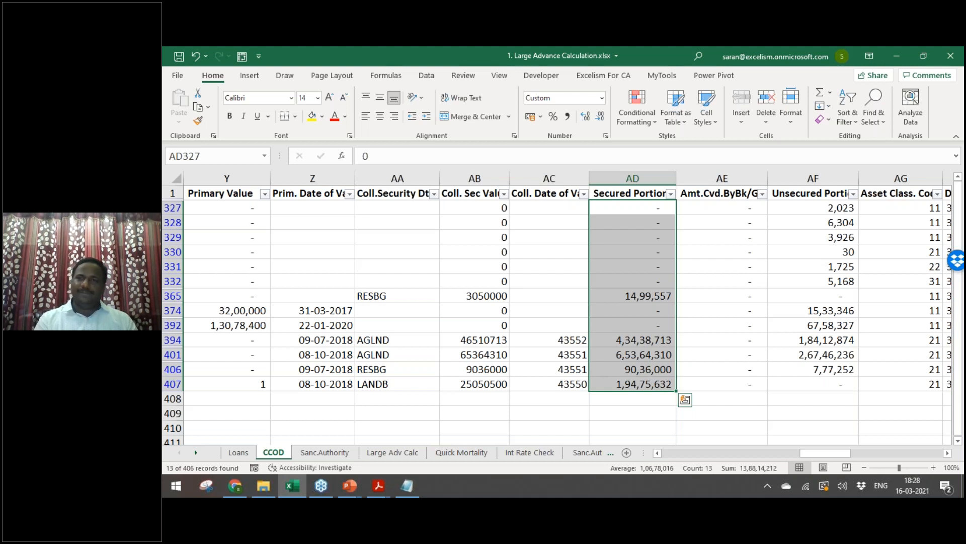
pyautogui.hotkey('ctrl', 'Up')
pyautogui.hotkey('alt', 'd')
# Step: Clear the CCOD filter so all accounts show, then move through the sheets to Large Adv Calc
pyautogui.press('f')
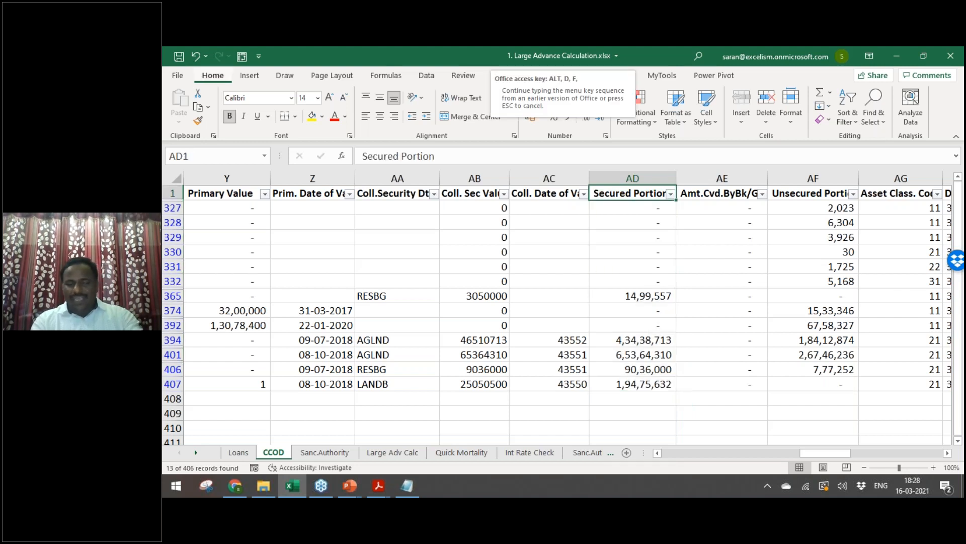
pyautogui.press('s')
pyautogui.hotkey('ctrl', 'Left')
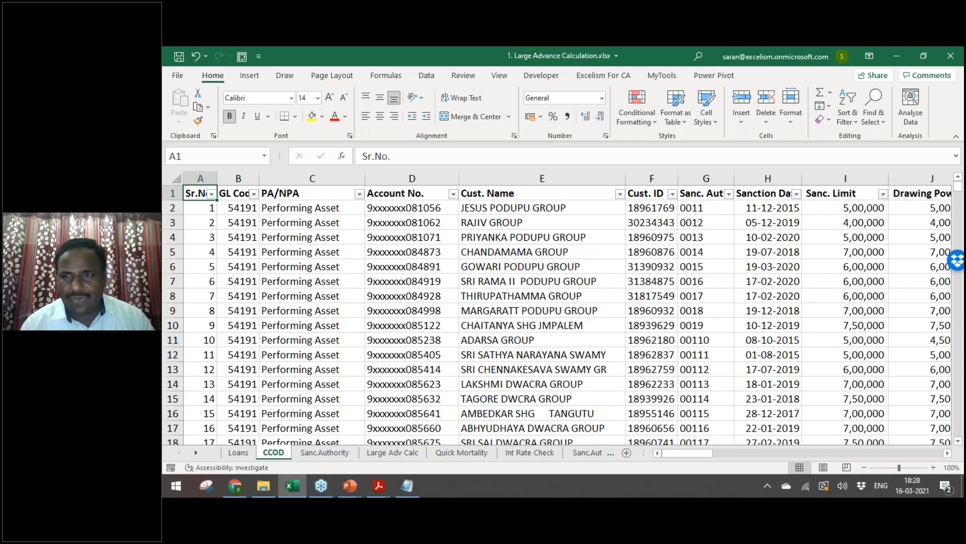
pyautogui.hotkey('ctrl', 'pageup')
pyautogui.hotkey('ctrl', 'pagedown')
pyautogui.hotkey('ctrl', 'pagedown')
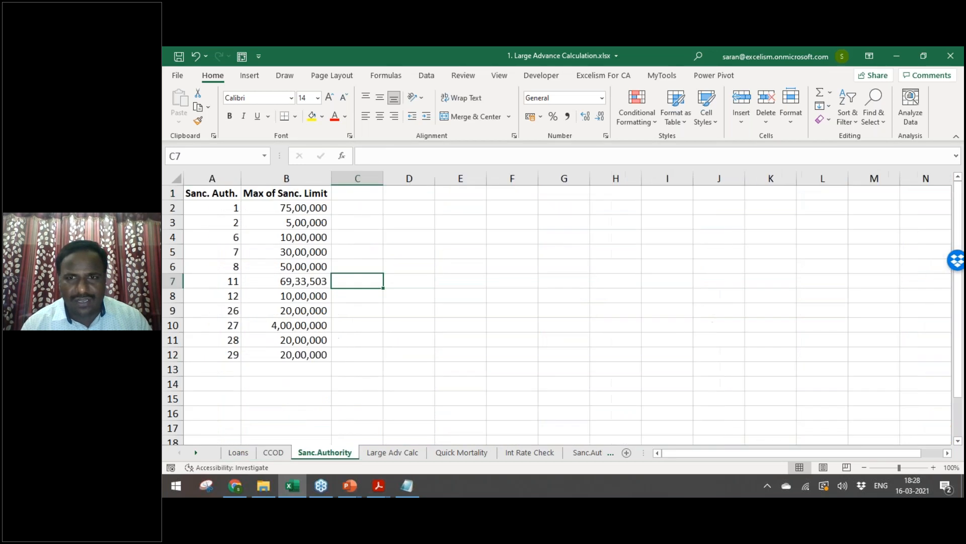
pyautogui.hotkey('ctrl', 'pagedown')
pyautogui.hotkey('ctrl', 'pagedown')
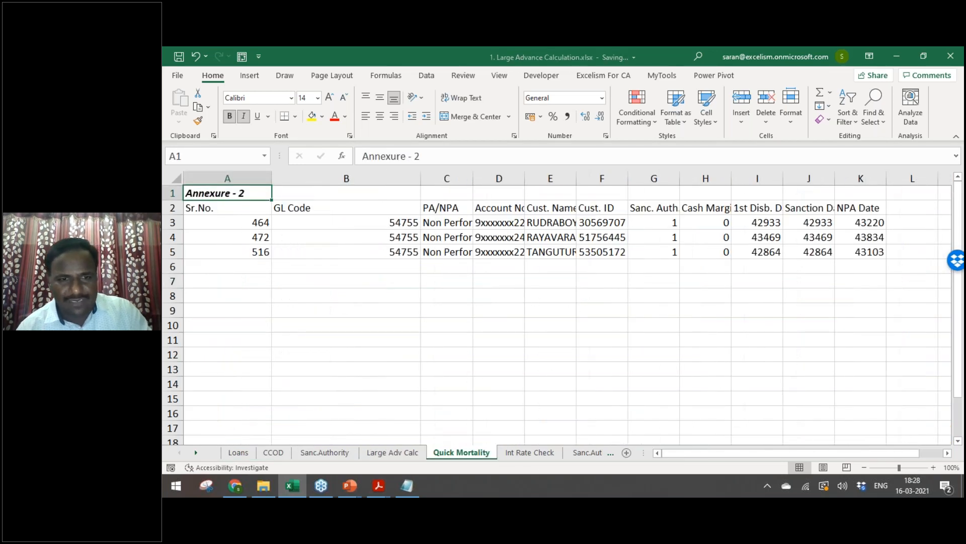
# Step: Switch over to the Working Files folder and open 2. 1234_NPAL857.rpt
pyautogui.hotkey('alt', 'Tab')
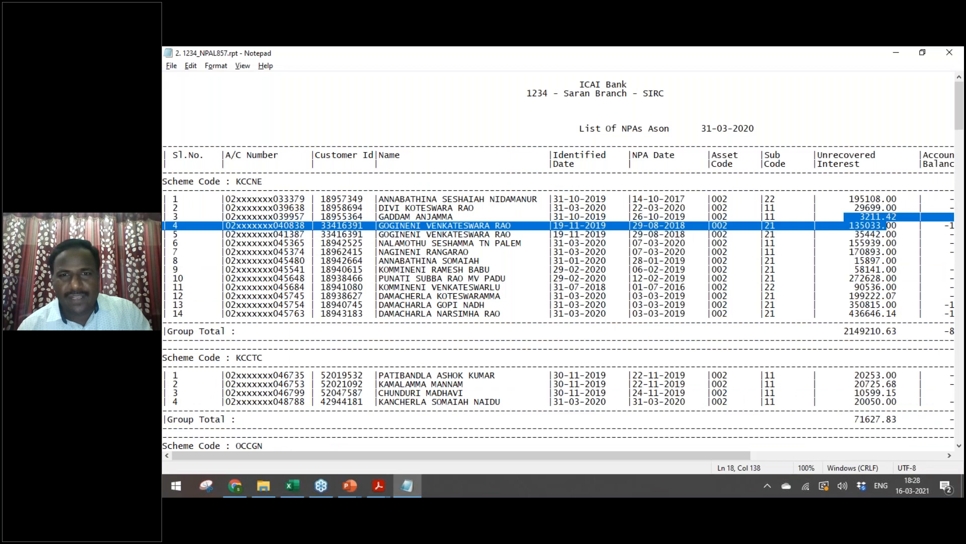
pyautogui.hotkey('alt', 'Tab')
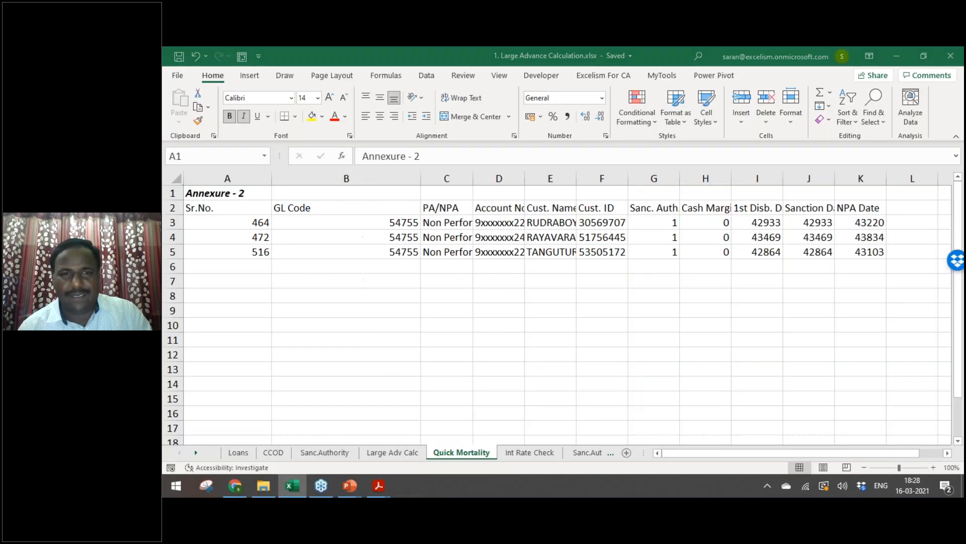
pyautogui.hotkey('alt', 'Tab')
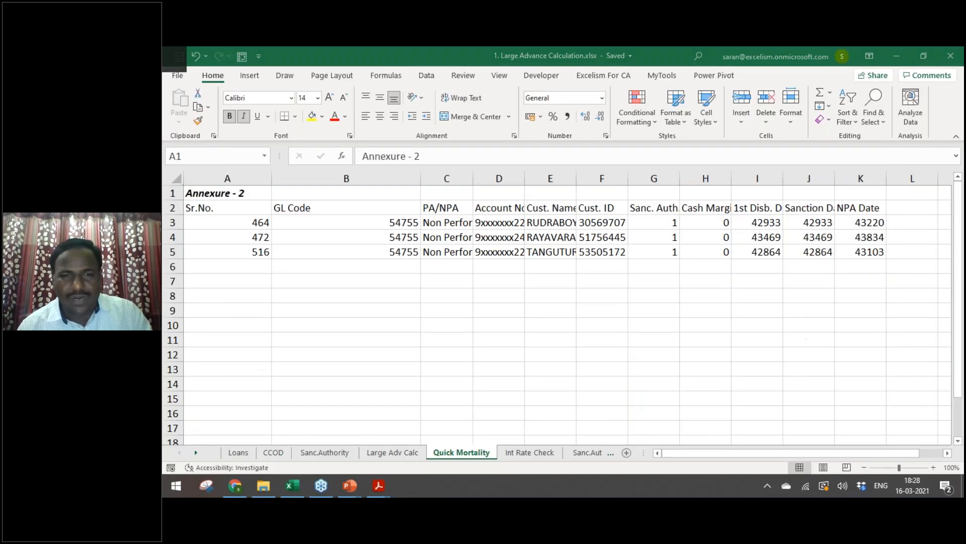
pyautogui.press('Down')
pyautogui.press('Return')
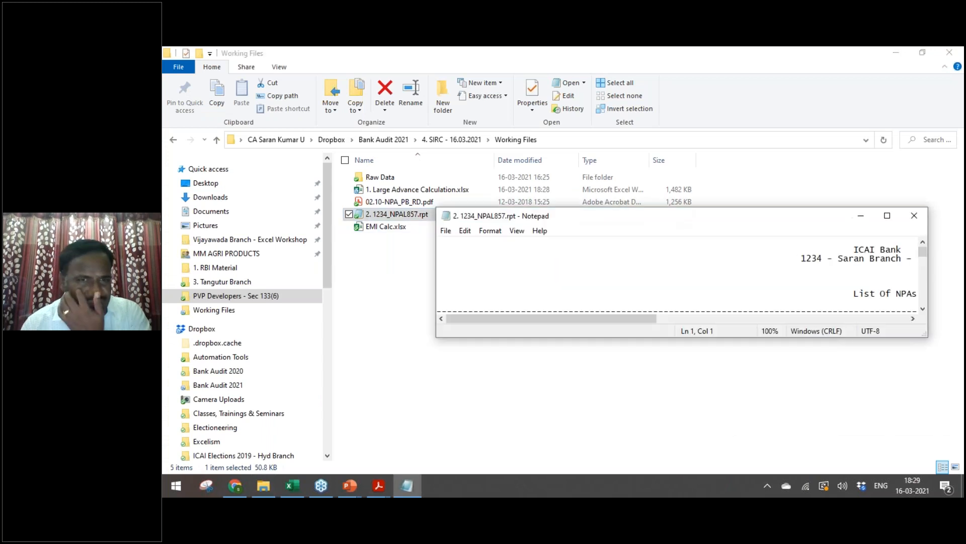
# Step: Close the NPA report and browse to Dropbox, briefly looking into Bank Audit 2021
pyautogui.click(909, 217)
pyautogui.click(649, 324)
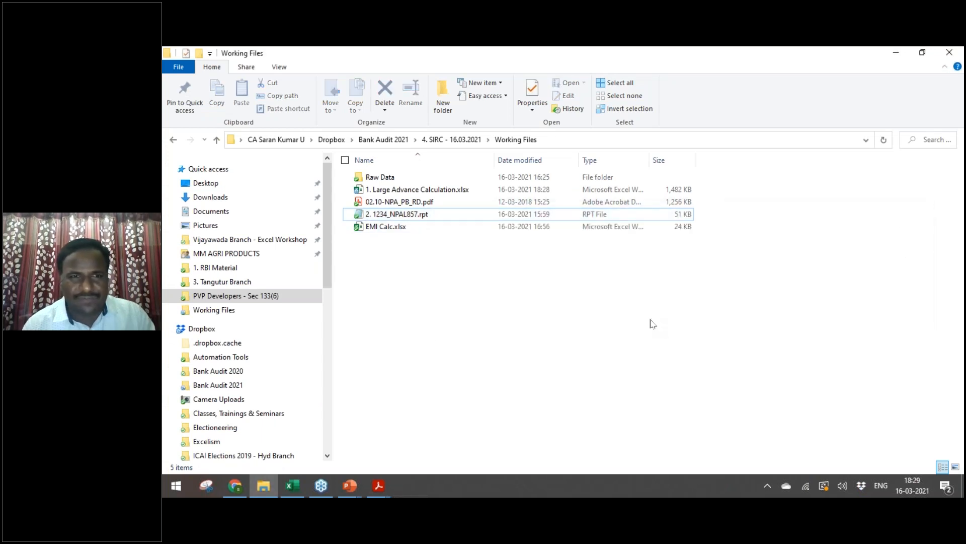
pyautogui.click(233, 311)
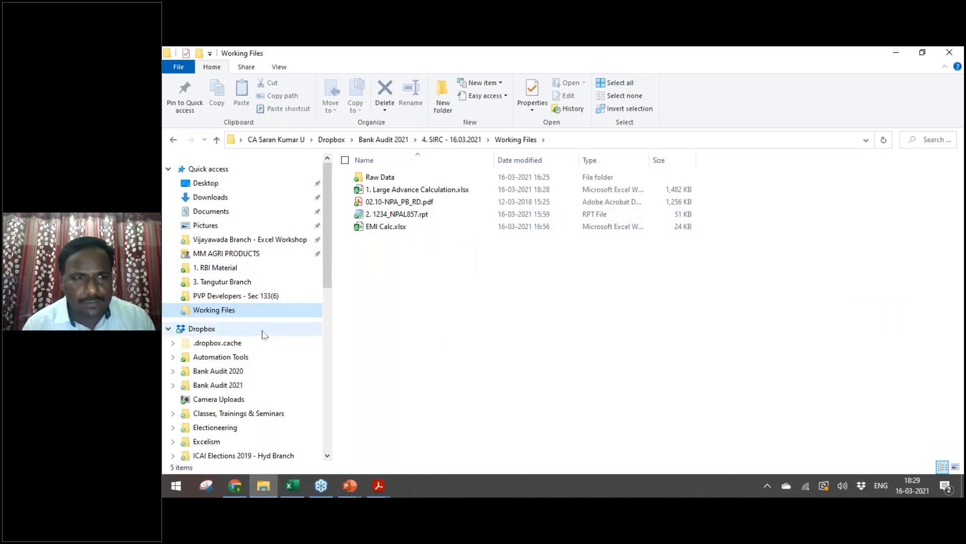
pyautogui.click(263, 332)
pyautogui.click(417, 263)
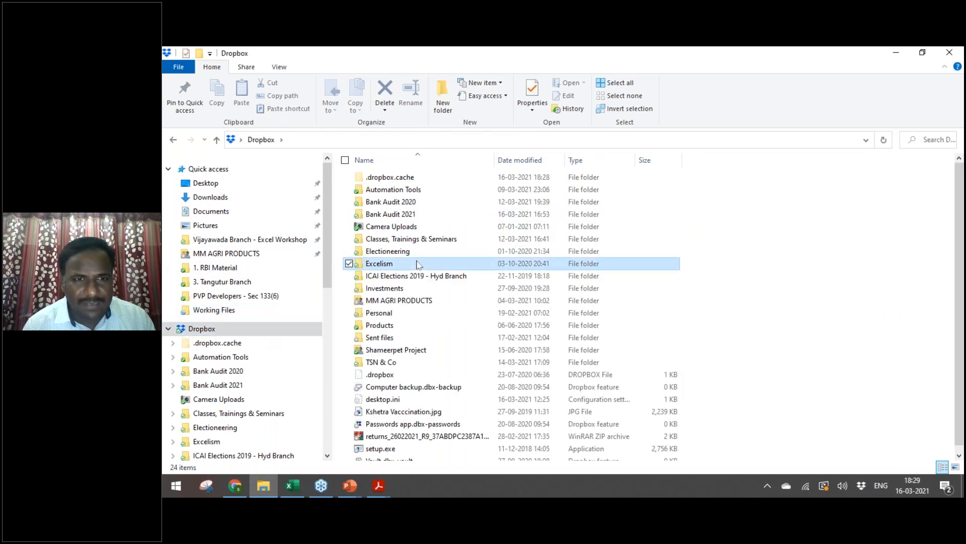
pyautogui.press('Up')
pyautogui.press('Up')
pyautogui.press('Up')
pyautogui.press('Up')
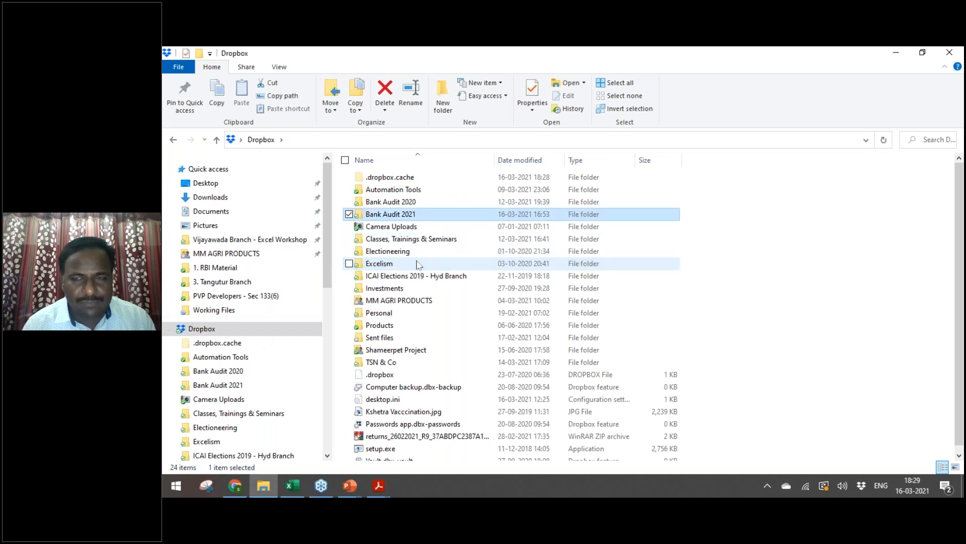
pyautogui.press('Return')
pyautogui.press('Down')
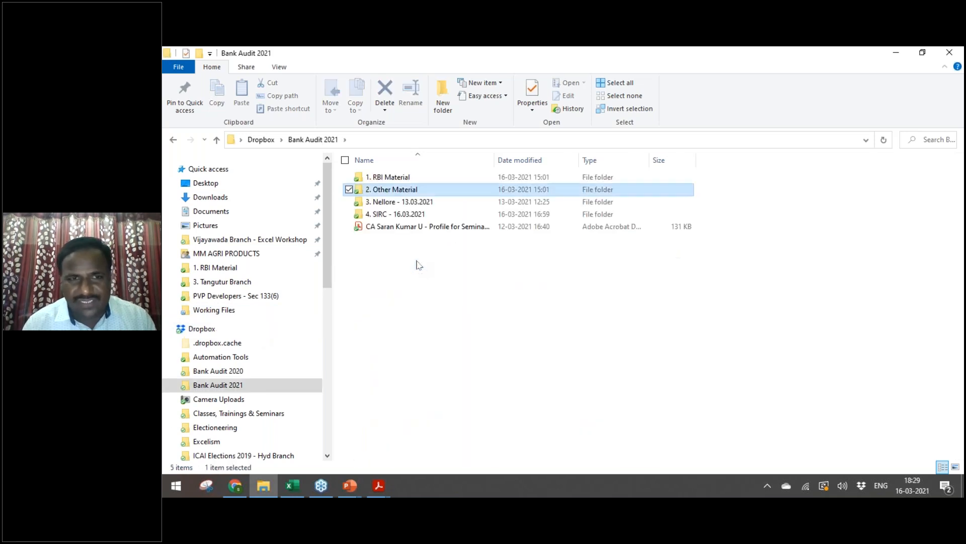
pyautogui.press('BackSpace')
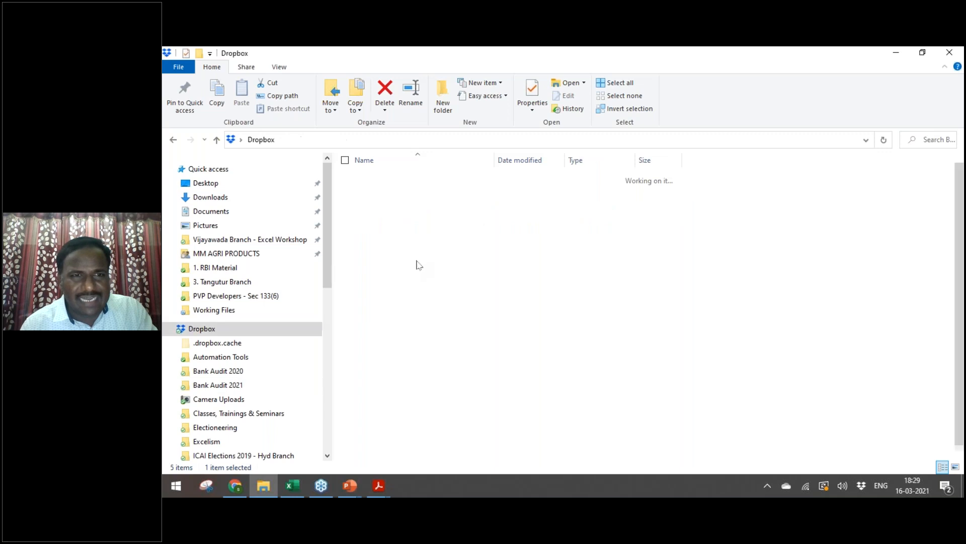
# Step: Open Dropbox > TSN & Co > CA Practice
pyautogui.press('Down')
pyautogui.press('Down')
pyautogui.press('Down')
pyautogui.press('Down')
pyautogui.press('Down')
pyautogui.press('Down')
pyautogui.press('Down')
pyautogui.press('Down')
pyautogui.press('Down')
pyautogui.press('Down')
pyautogui.press('Down')
pyautogui.press('Down')
pyautogui.press('Return')
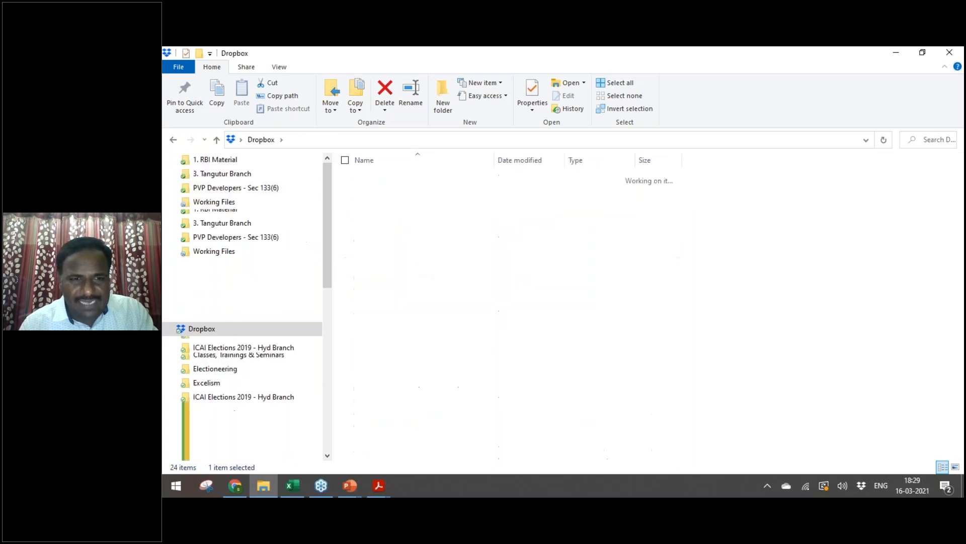
pyautogui.press('Down')
pyautogui.press('Return')
pyautogui.press('Down')
pyautogui.press('Down')
pyautogui.press('Down')
pyautogui.press('Down')
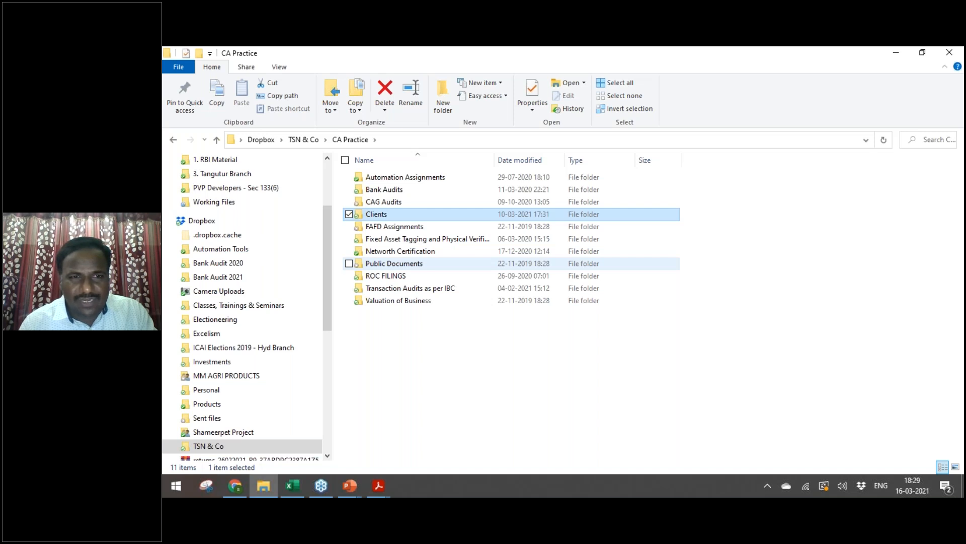
pyautogui.press('BackSpace')
pyautogui.press('Down')
pyautogui.press('Down')
pyautogui.press('Down')
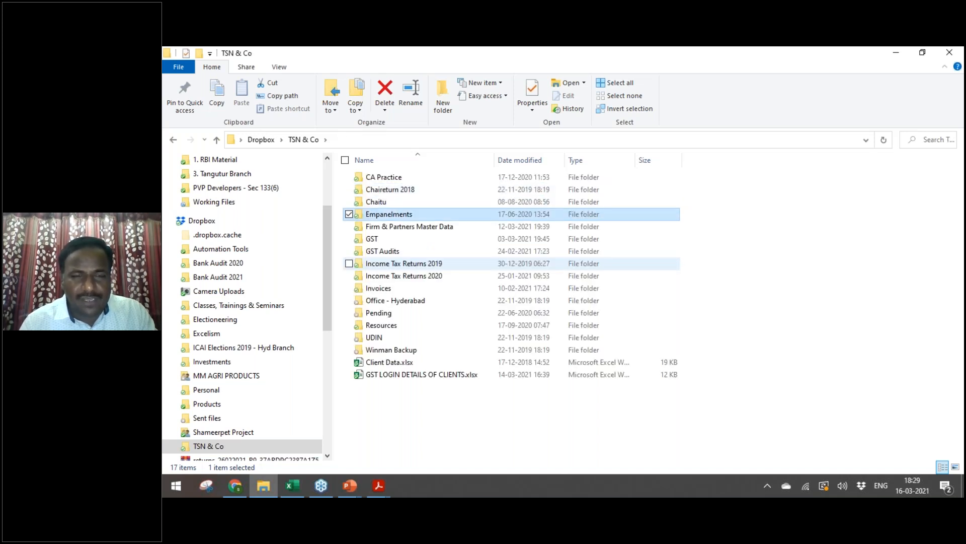
pyautogui.press('Down')
pyautogui.click(398, 179)
pyautogui.doubleClick(398, 180)
# Step: Open Bank Audits > SBA 19-20 > Andhra Bank > 3. Vijayawada Branch > Raw Files, selecting 0606_BR12YTL21284.rpt
pyautogui.click(455, 202)
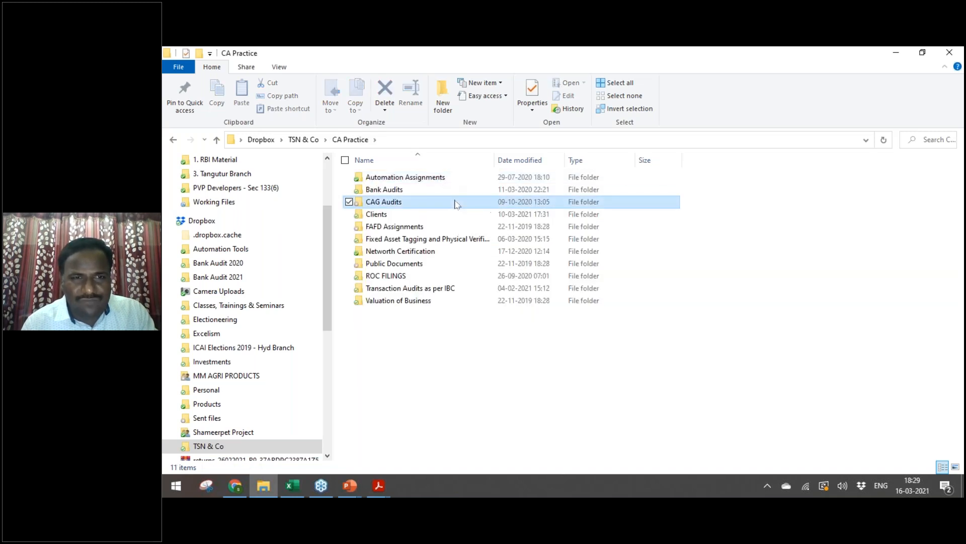
pyautogui.press('Up')
pyautogui.press('Return')
pyautogui.press('Down')
pyautogui.press('Down')
pyautogui.press('Return')
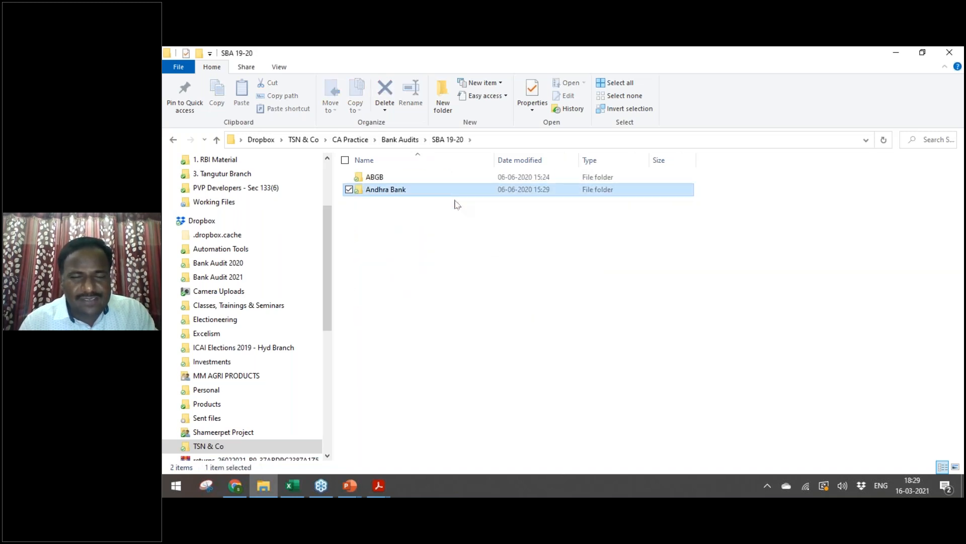
pyautogui.press('Return')
pyautogui.press('Down')
pyautogui.press('Down')
pyautogui.press('Down')
pyautogui.press('Down')
pyautogui.press('Return')
pyautogui.press('Down')
pyautogui.press('Return')
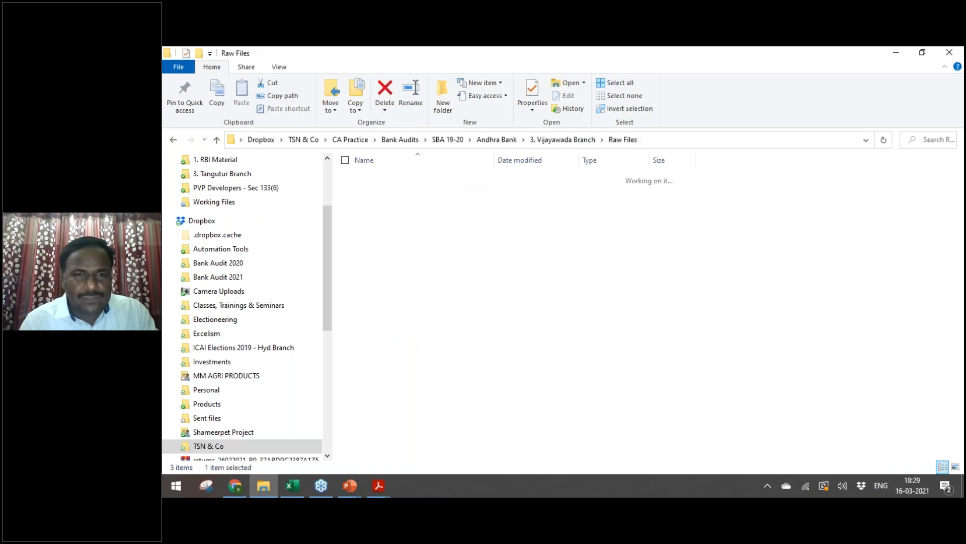
pyautogui.press('Down')
pyautogui.press('Down')
pyautogui.press('Down')
pyautogui.press('Down')
pyautogui.press('Down')
pyautogui.press('Down')
pyautogui.press('Down')
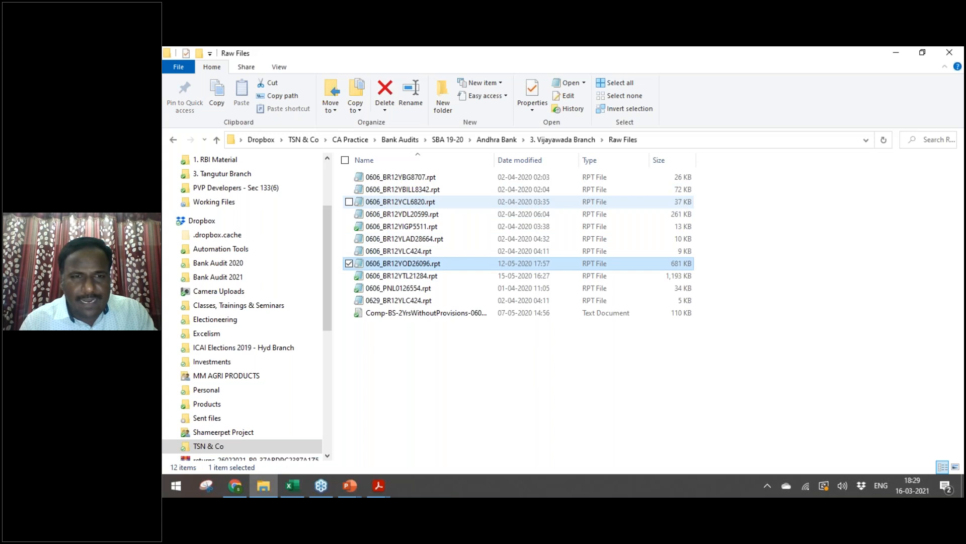
pyautogui.hotkey('shift', 'Down')
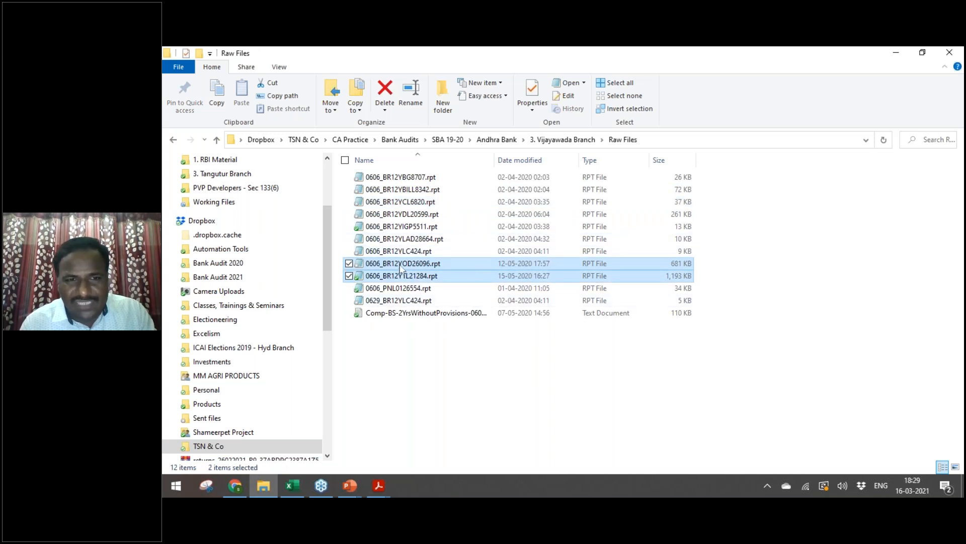
pyautogui.click(457, 281)
# Step: Open the 0606_BR12YTL21284.rpt report in Notepad with the window maximized
pyautogui.doubleClick(457, 281)
pyautogui.hotkey('alt', 'space')
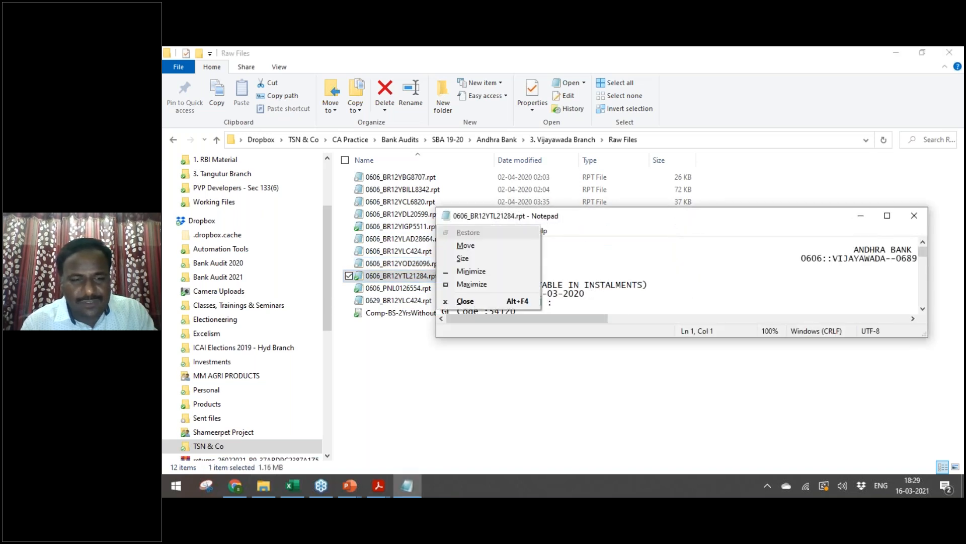
pyautogui.press('x')
pyautogui.click(960, 363)
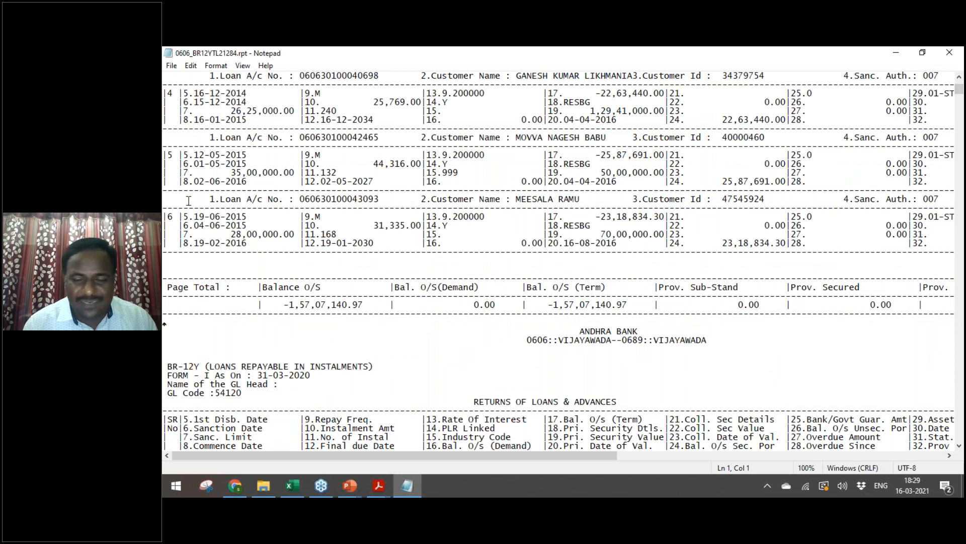
# Step: Review the first loan account, highlighting its label, header line and field 44, then close the report
pyautogui.press('Down')
pyautogui.press('Down')
pyautogui.press('Down')
pyautogui.press('Down')
pyautogui.press('Down')
pyautogui.press('Down')
pyautogui.press('Down')
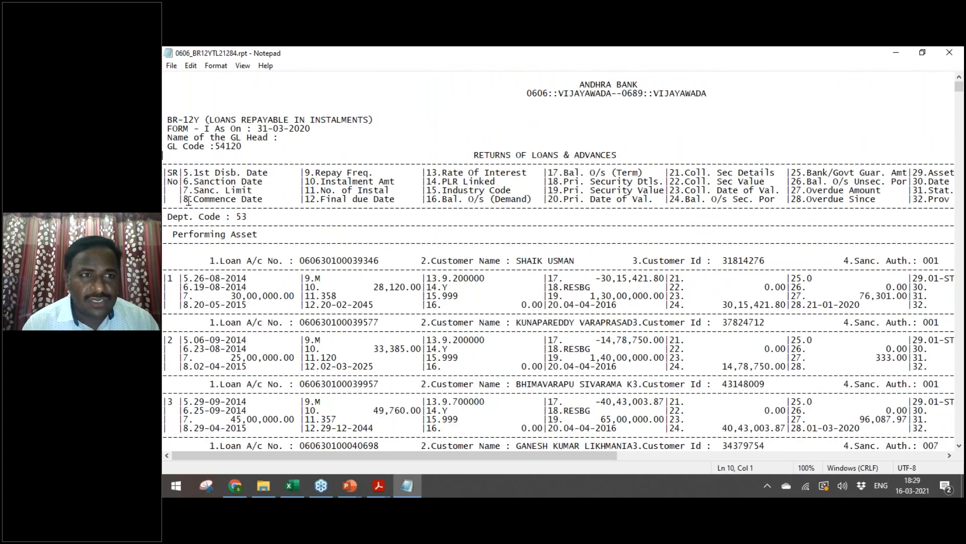
pyautogui.press('Down')
pyautogui.press('Down')
pyautogui.press('Down')
pyautogui.press('Down')
pyautogui.press('Down')
pyautogui.press('Down')
pyautogui.press('Down')
pyautogui.press('Down')
pyautogui.press('Down')
pyautogui.press('Down')
pyautogui.press('Down')
pyautogui.press('Down')
pyautogui.press('Down')
pyautogui.press('Down')
pyautogui.press('Down')
pyautogui.press('Down')
pyautogui.press('Down')
pyautogui.press('Down')
pyautogui.press('Down')
pyautogui.press('Down')
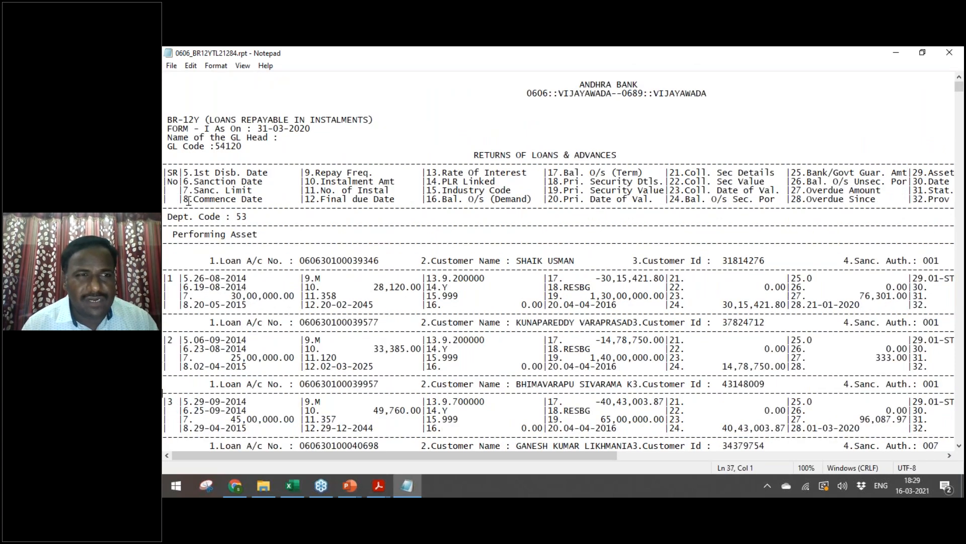
pyautogui.press('Down')
pyautogui.press('Down')
pyautogui.press('Down')
pyautogui.press('Down')
pyautogui.press('Down')
pyautogui.press('Down')
pyautogui.press('Down')
pyautogui.press('Down')
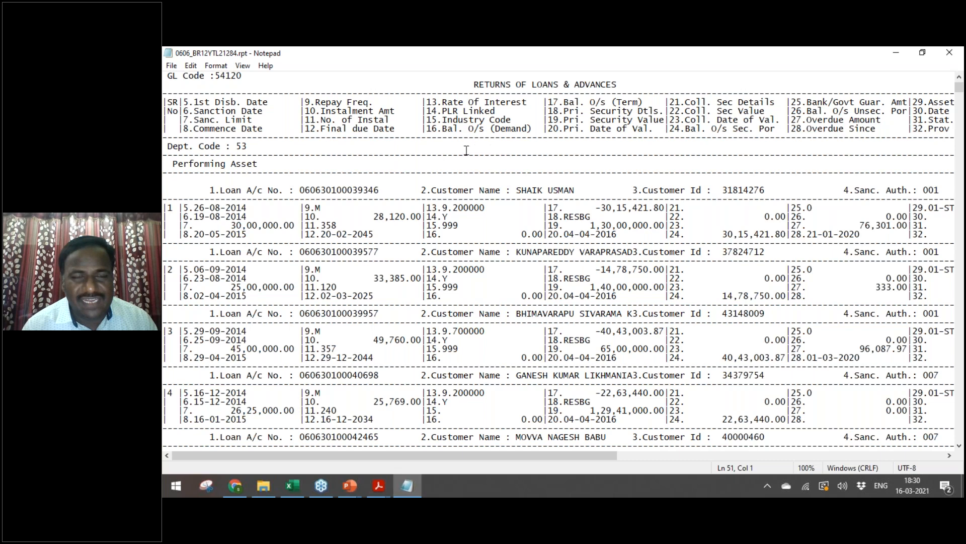
pyautogui.moveTo(209, 190); pyautogui.dragTo(279, 190)
pyautogui.moveTo(419, 185); pyautogui.dragTo(532, 199)
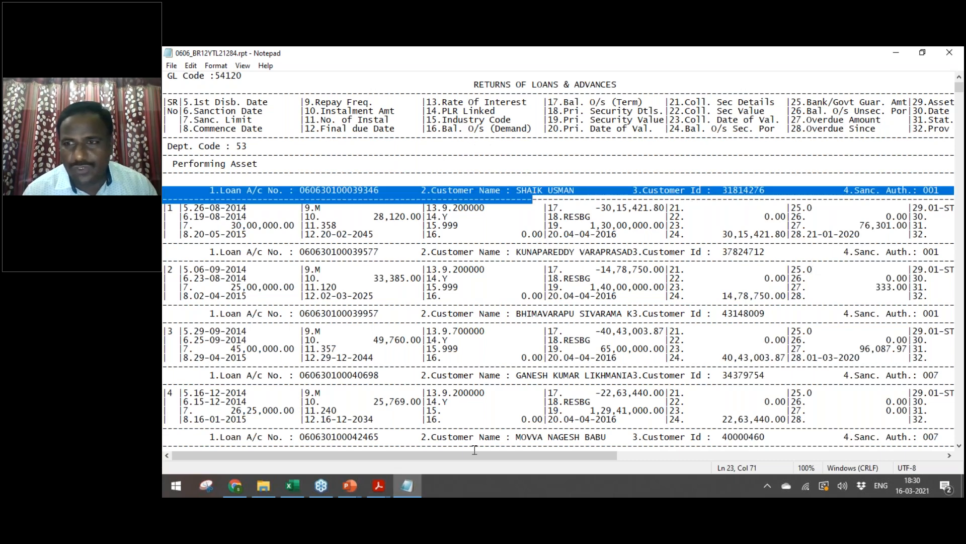
pyautogui.moveTo(482, 456); pyautogui.dragTo(826, 453)
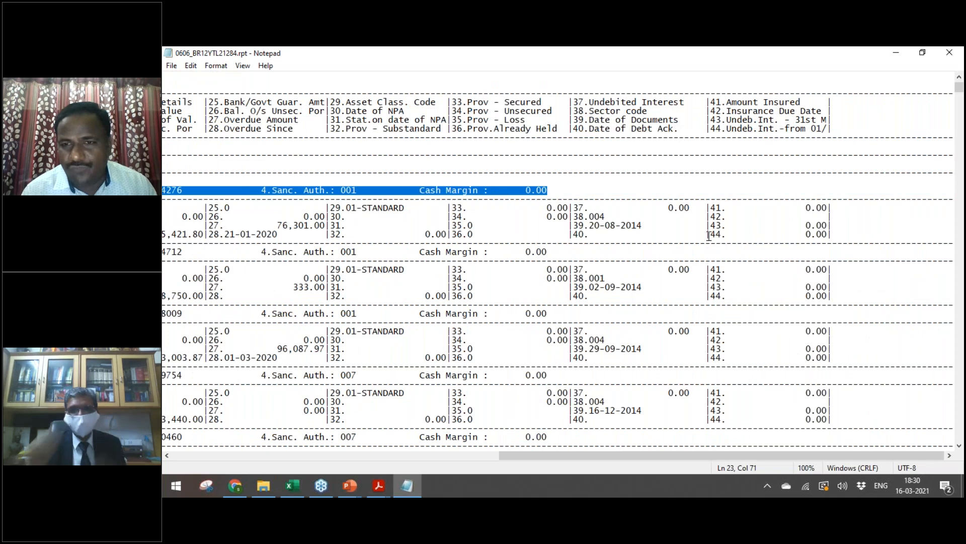
pyautogui.moveTo(706, 235); pyautogui.dragTo(732, 235)
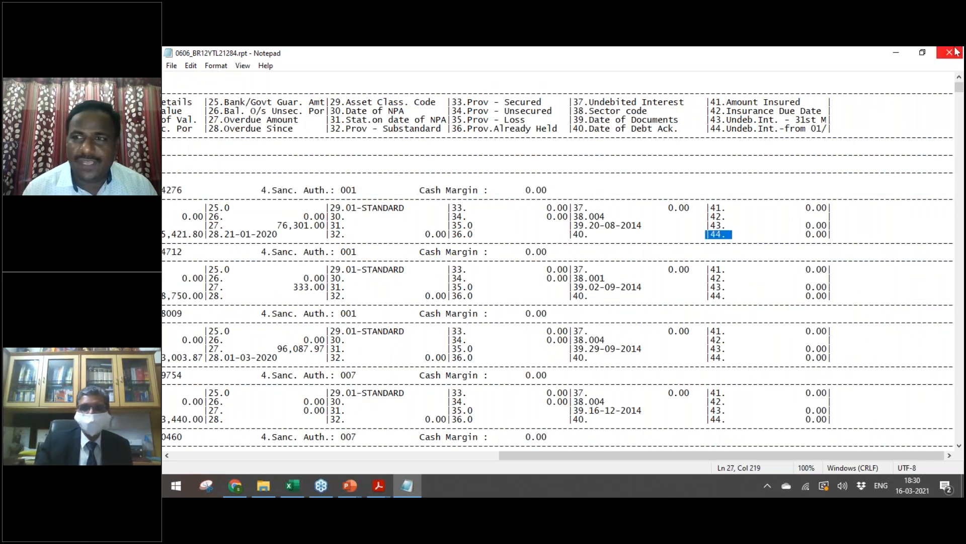
pyautogui.click(956, 51)
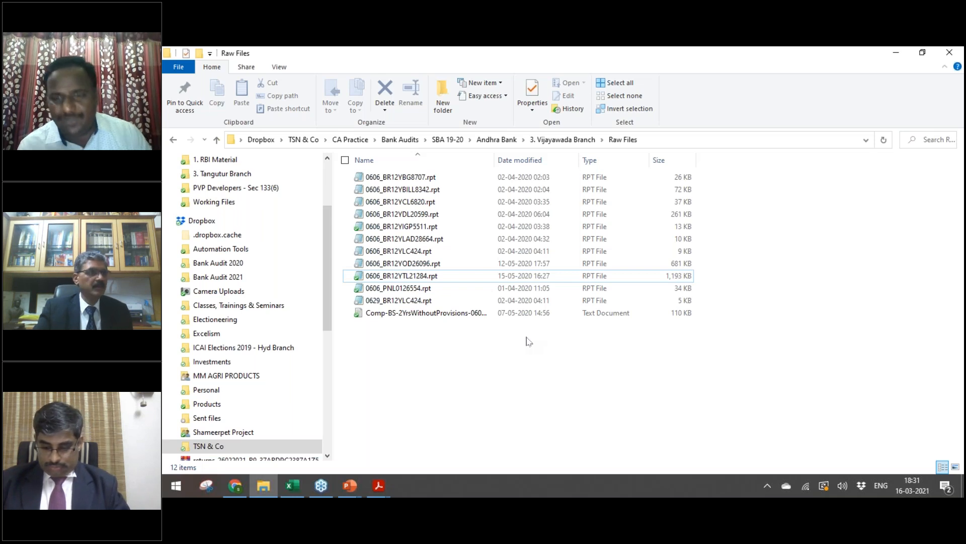
# Step: Look into the 3. Tangutur Branch folder, then return to the SBA 19-20 folder
pyautogui.press('BackSpace')
pyautogui.press('BackSpace')
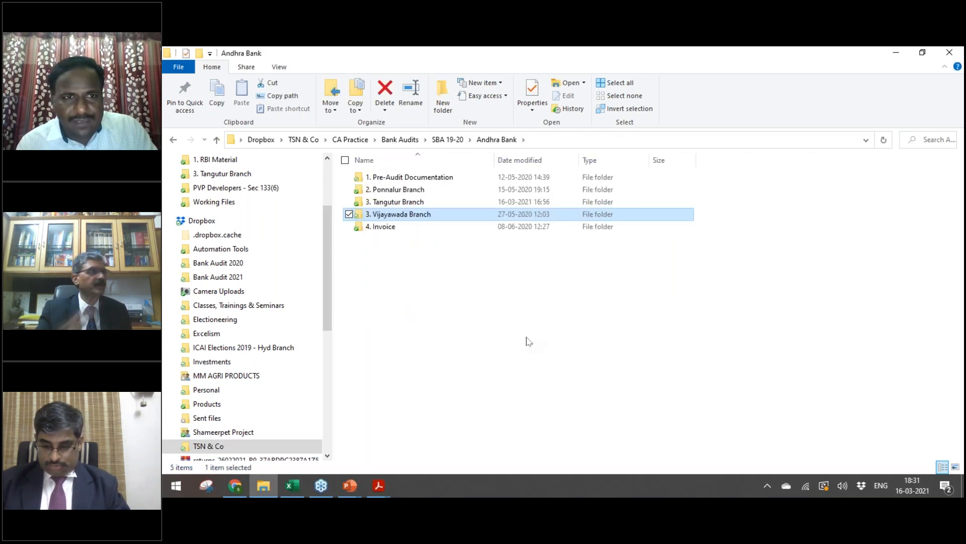
pyautogui.press('Up')
pyautogui.press('Return')
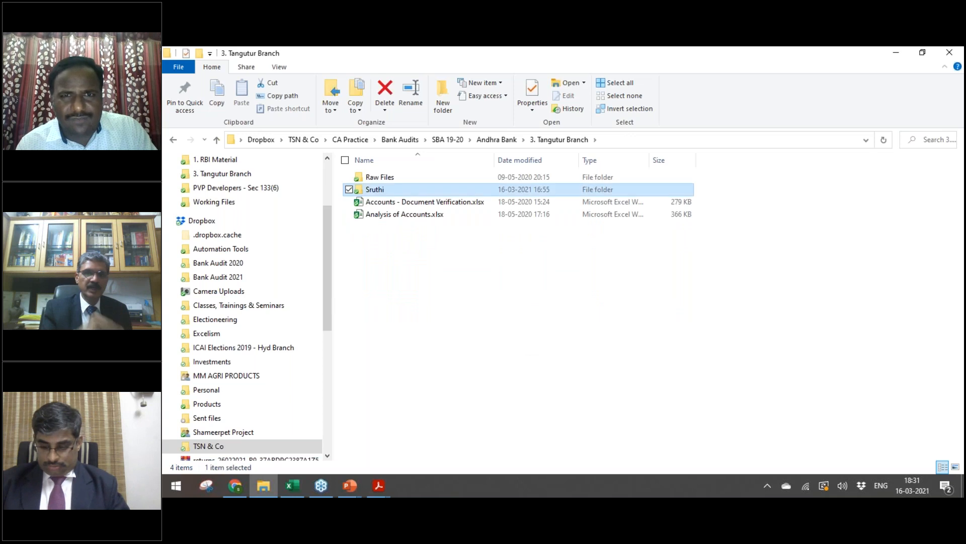
pyautogui.press('Up')
pyautogui.press('BackSpace')
pyautogui.press('BackSpace')
pyautogui.press('BackSpace')
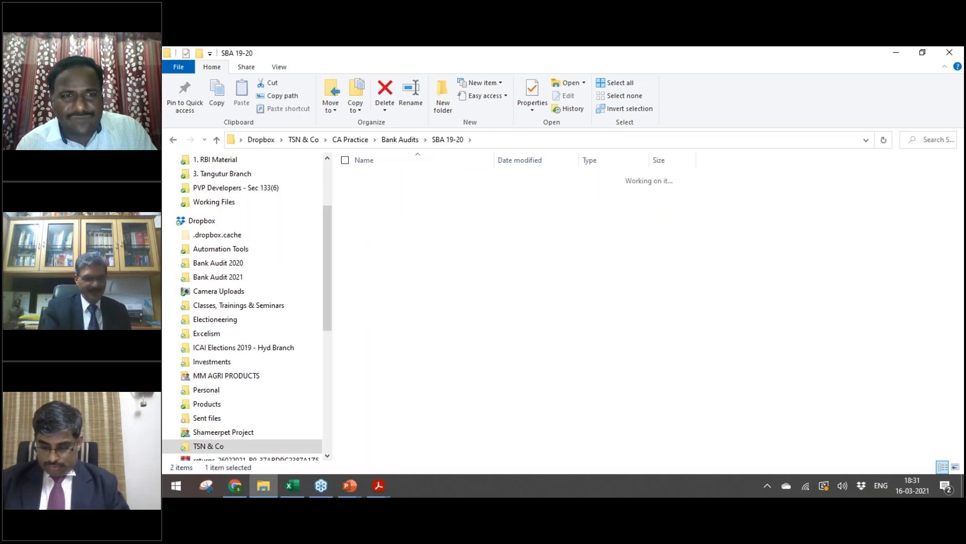
# Step: Browse SBA 17-18's SBI Karamchedu Branch CCDP Analysis folder, then return to the Excel workbook
pyautogui.press('Return')
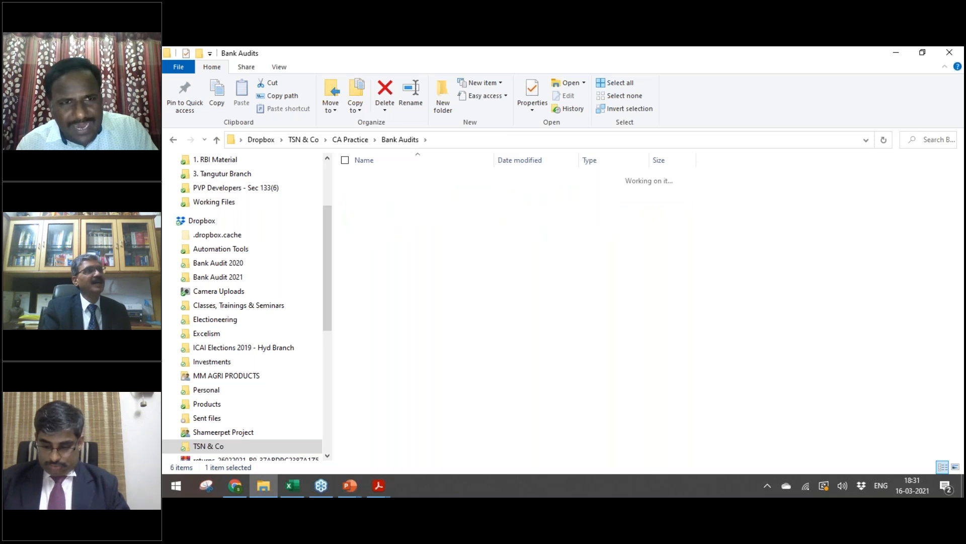
pyautogui.press('Return')
pyautogui.press('Down')
pyautogui.press('Return')
pyautogui.press('Down')
pyautogui.press('Up')
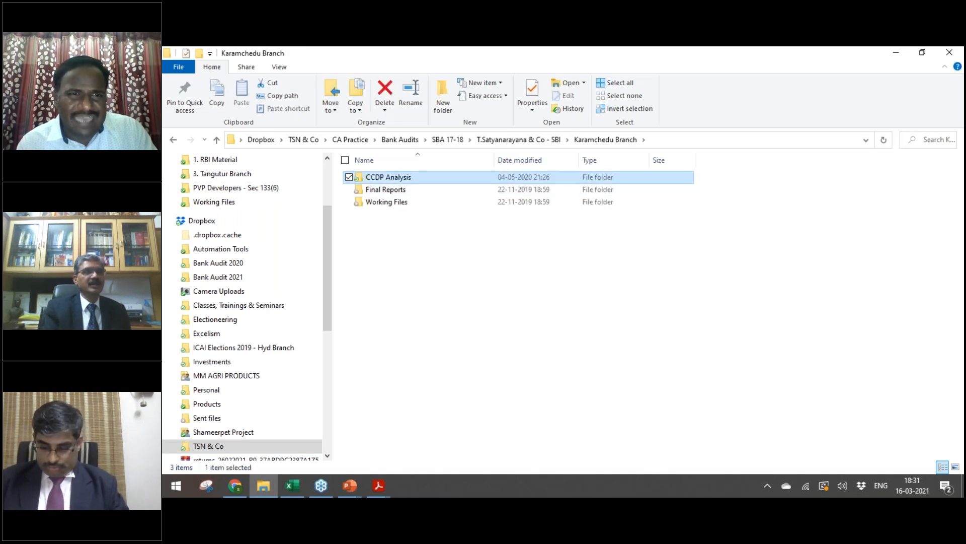
pyautogui.press('Return')
pyautogui.press('BackSpace')
pyautogui.press('BackSpace')
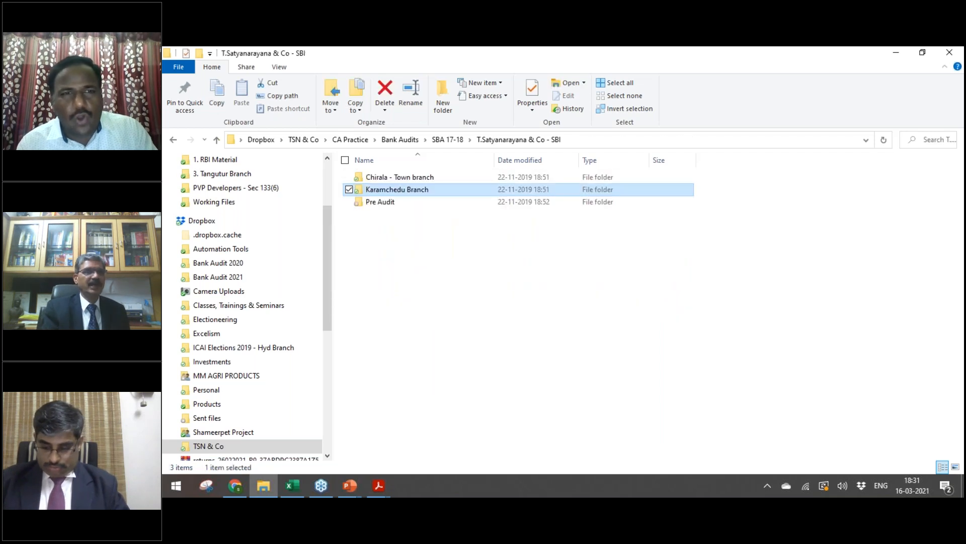
pyautogui.press('BackSpace')
pyautogui.press('BackSpace')
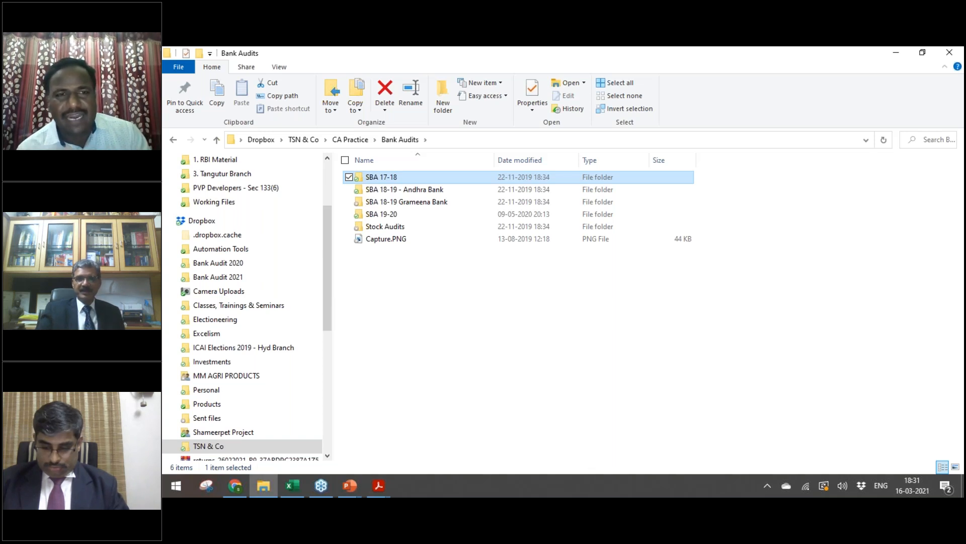
pyautogui.hotkey('alt', 'Tab')
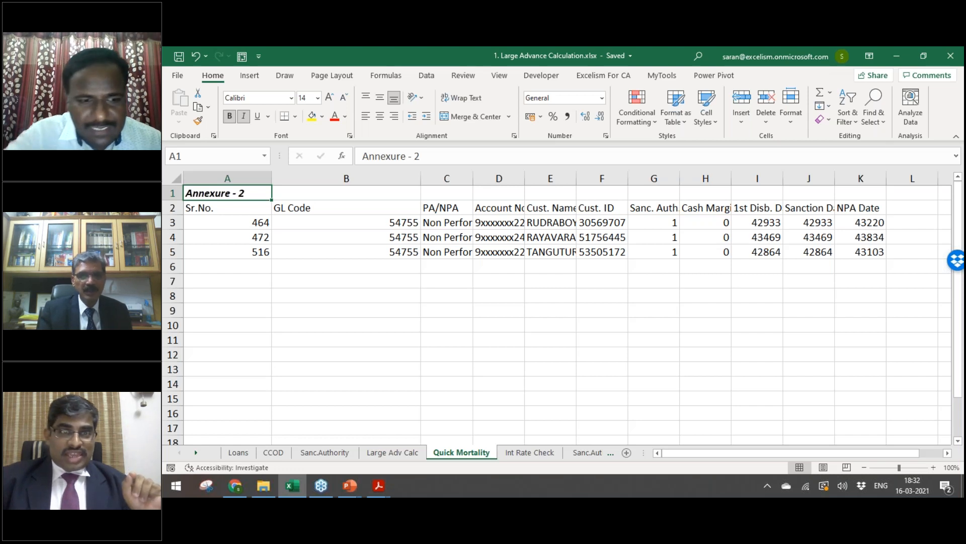
pyautogui.press('XF86AudioRaiseVolume')
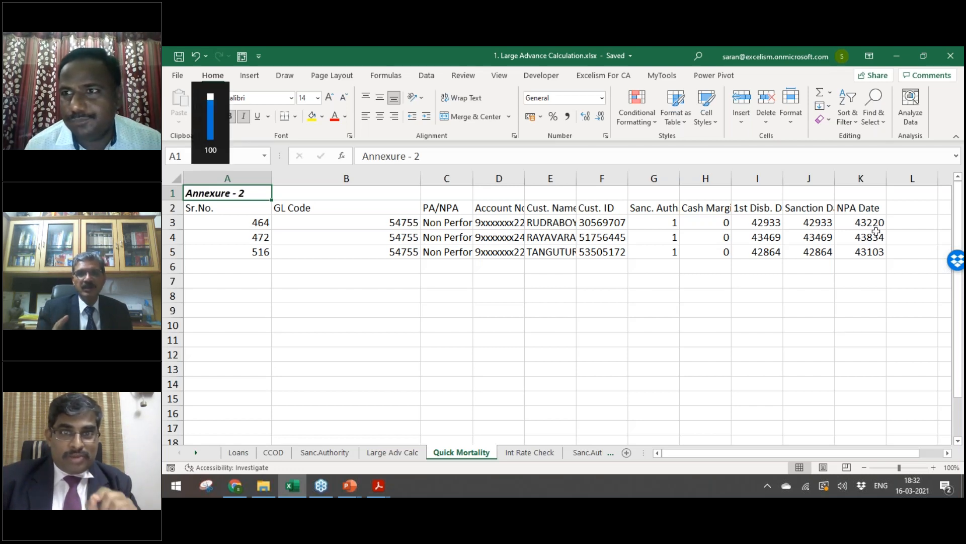
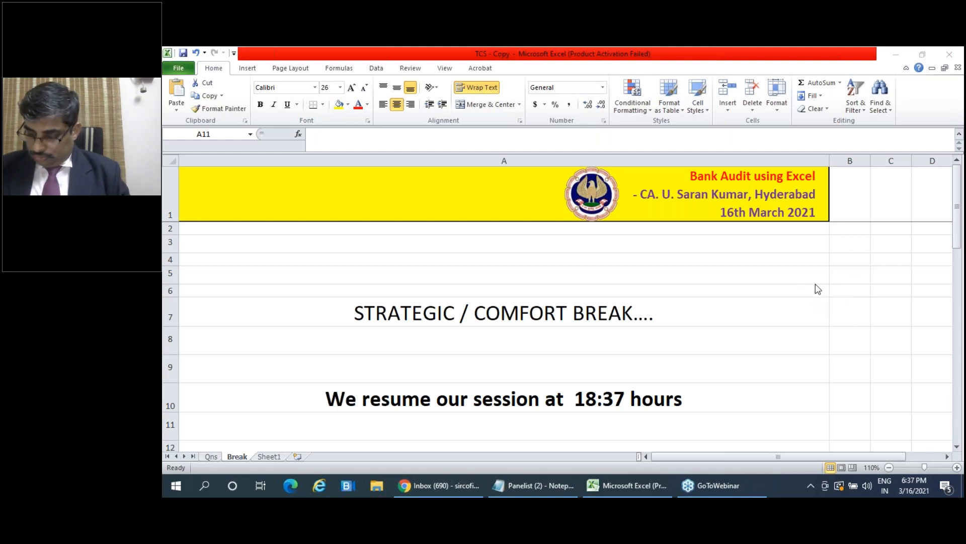
# Step: Leave the break slide for 1. Large Advance Calculation.xlsx, then move on to the Bank Audits folder window
pyautogui.click(738, 314)
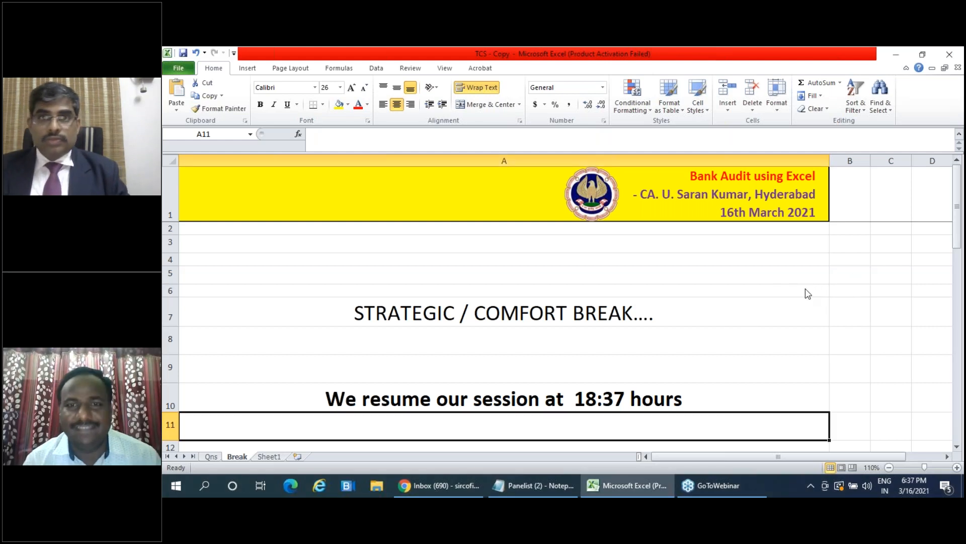
pyautogui.click(867, 280)
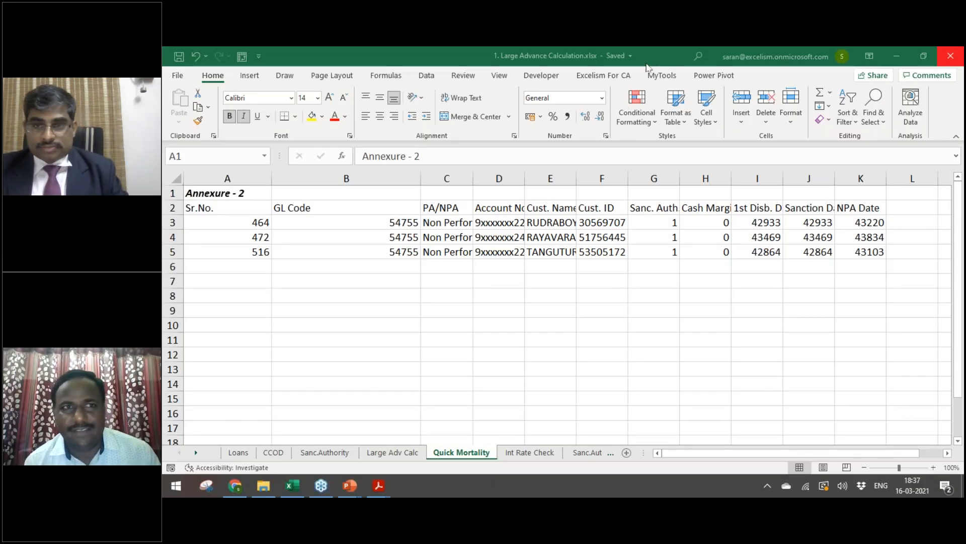
pyautogui.hotkey('alt', 'Tab')
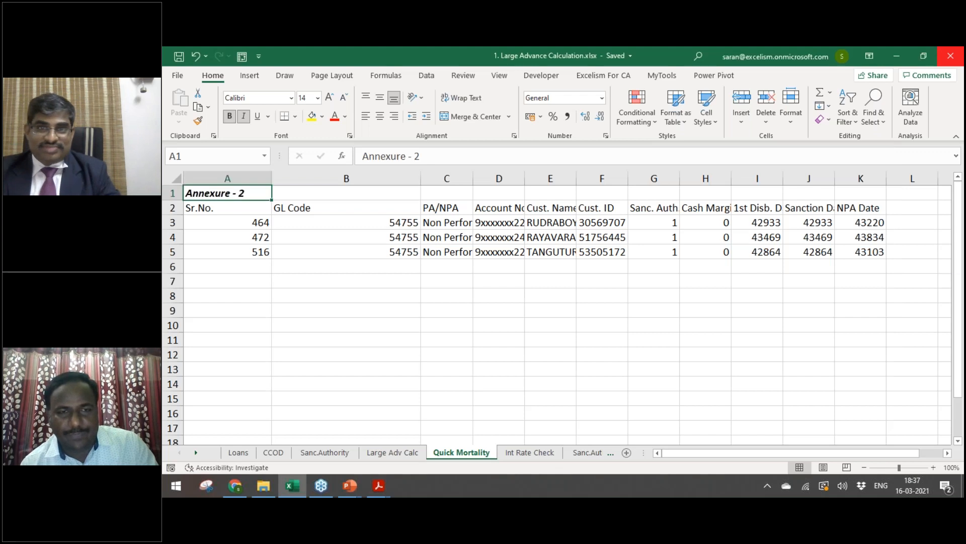
pyautogui.hotkey('alt', 'Tab')
pyautogui.hotkey('alt', 'Tab')
pyautogui.hotkey('alt', 'Tab')
pyautogui.hotkey('alt', 'Tab')
pyautogui.hotkey('alt', 'Tab')
pyautogui.hotkey('alt', 'Tab')
pyautogui.hotkey('alt', 'Tab')
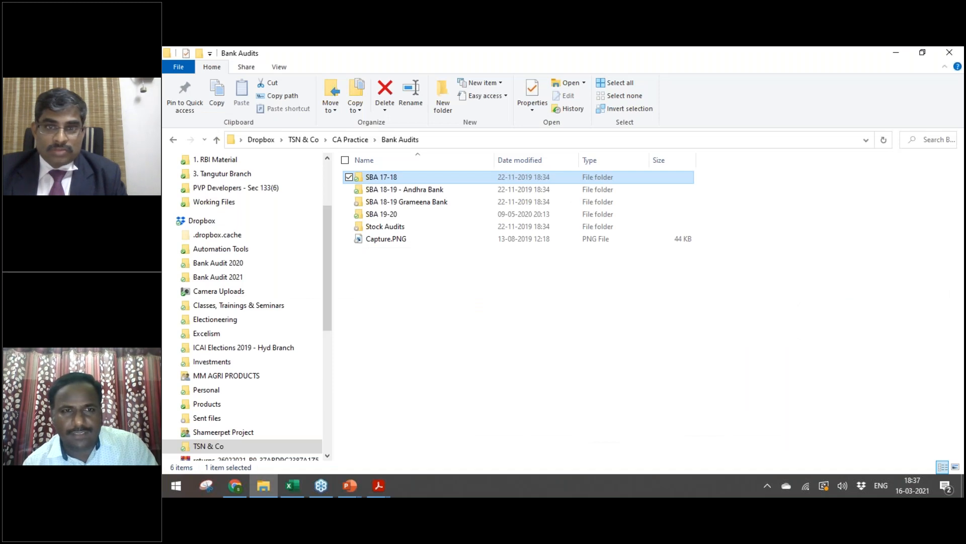
# Step: Go up to CA Practice and browse Bank Audit 2021's 2. Other Material folder
pyautogui.hotkey('alt', 'Tab')
pyautogui.hotkey('alt', 'shift', 'Tab')
pyautogui.hotkey('alt', 'Up')
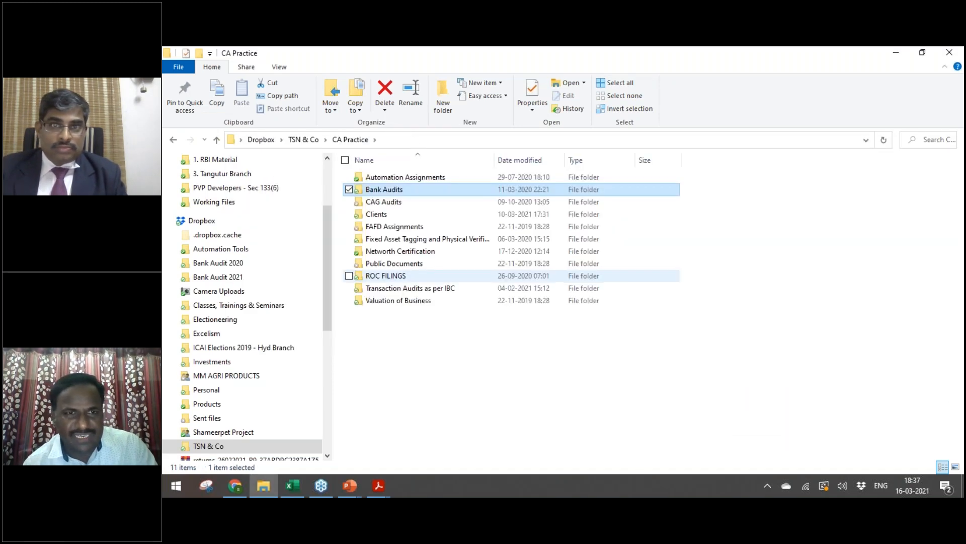
pyautogui.moveTo(327, 217); pyautogui.dragTo(328, 191)
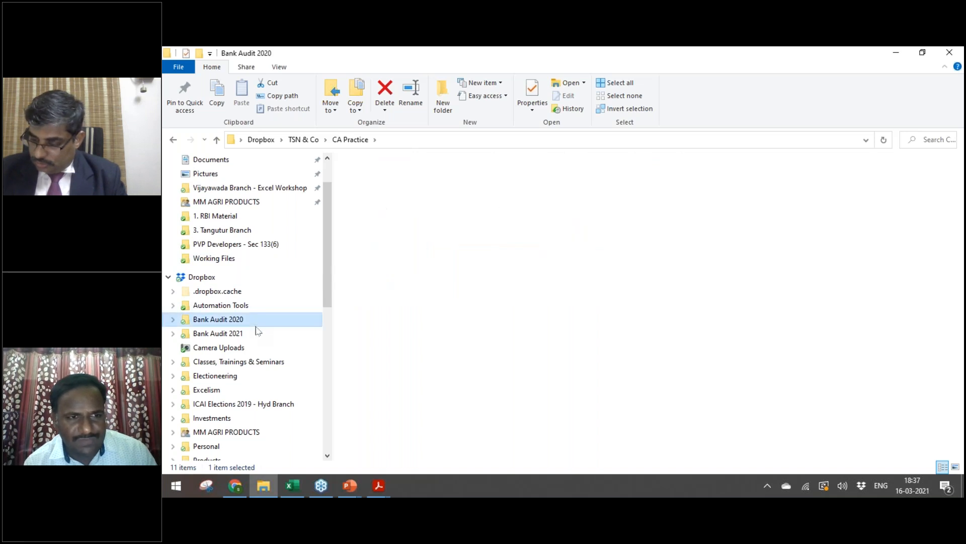
pyautogui.click(221, 333)
pyautogui.click(403, 200)
pyautogui.doubleClick(403, 194)
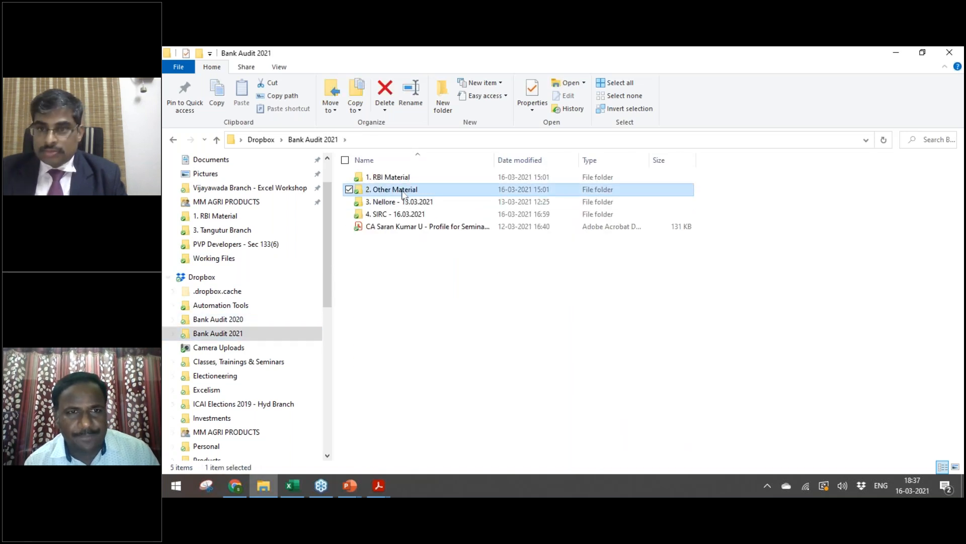
pyautogui.click(403, 190)
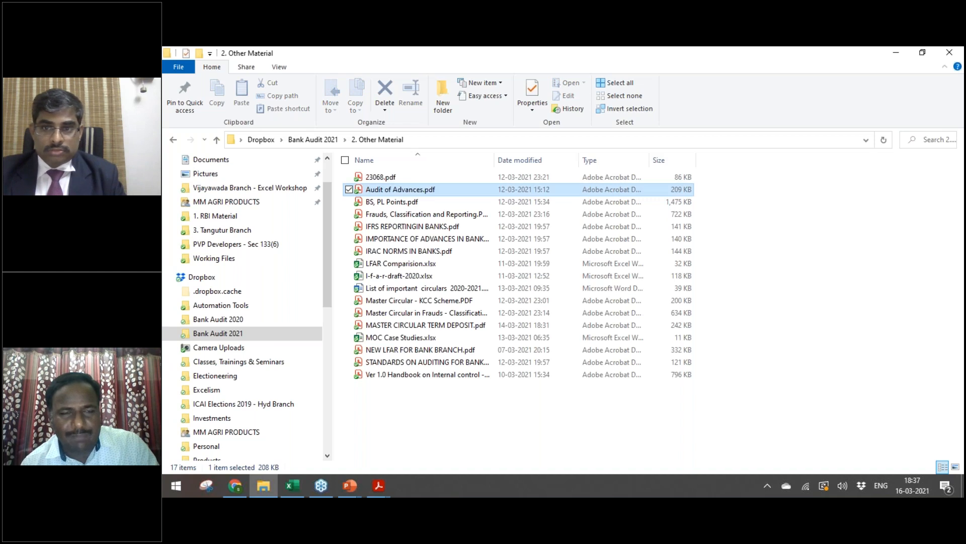
pyautogui.hotkey('alt', 'Up')
pyautogui.press('Up')
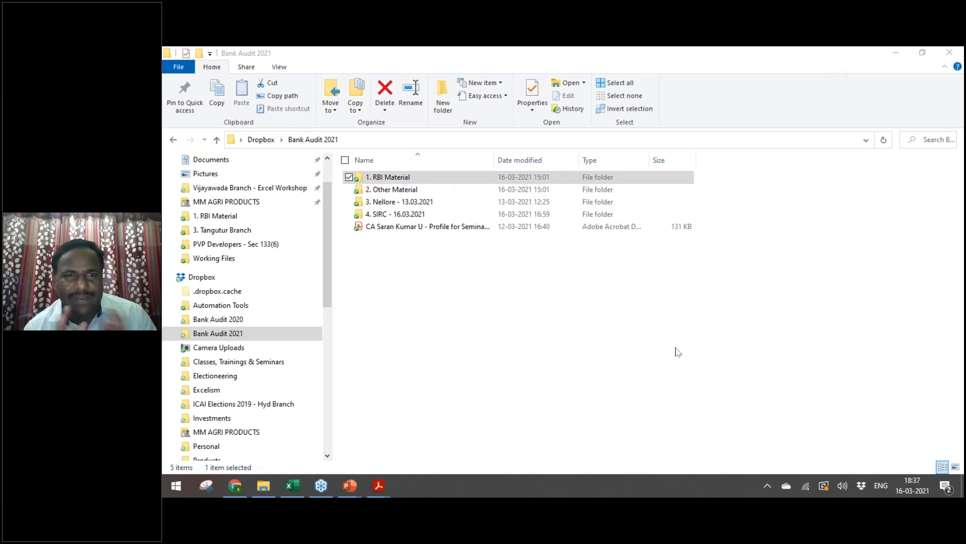
# Step: Look through the 1. RBI Material folder's files, then return to Bank Audit 2021
pyautogui.hotkey('alt', 'Tab')
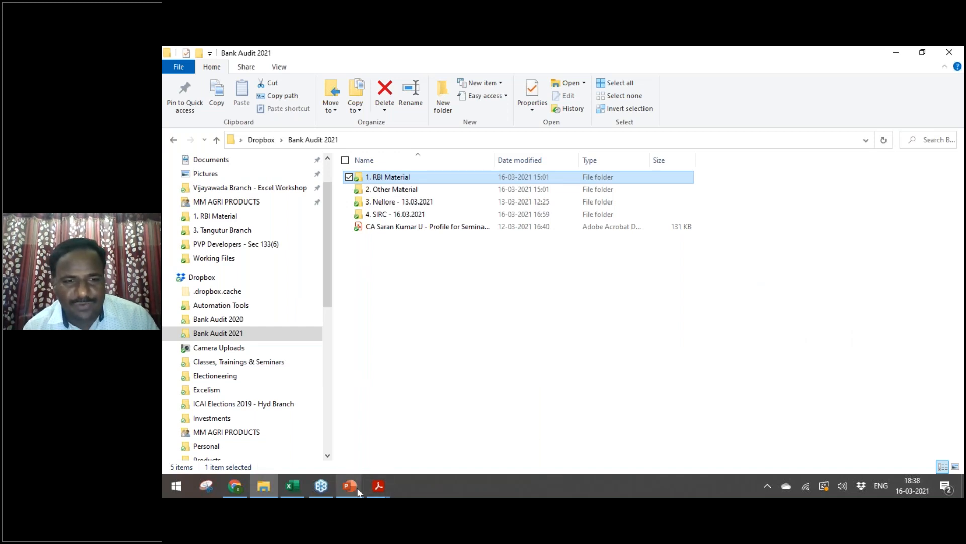
pyautogui.moveTo(358, 489)
pyautogui.click(425, 261)
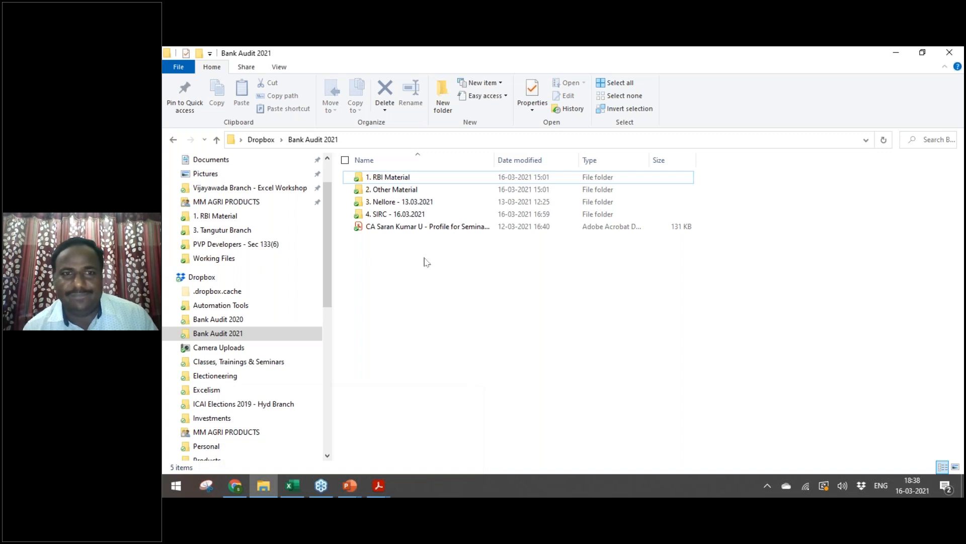
pyautogui.press('Down')
pyautogui.press('Up')
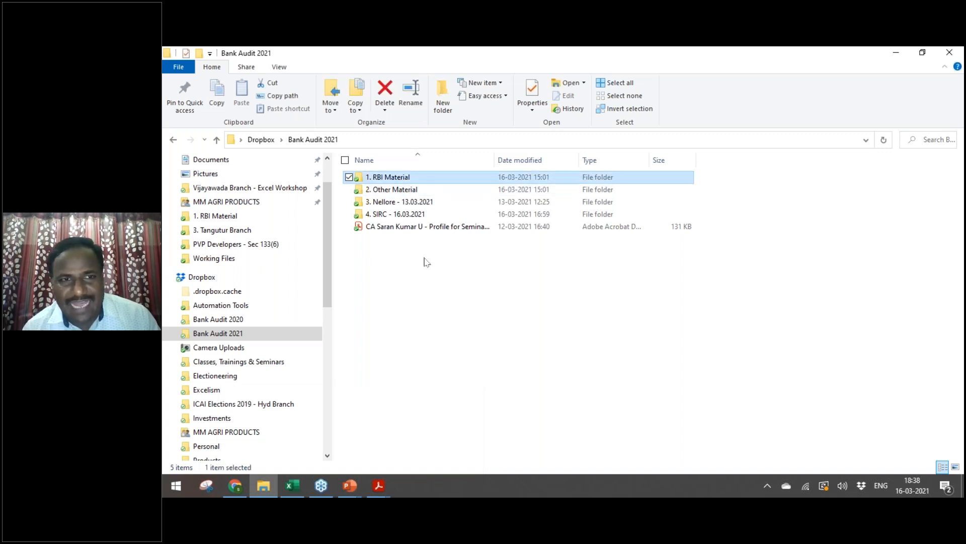
pyautogui.press('Return')
pyautogui.press('Down')
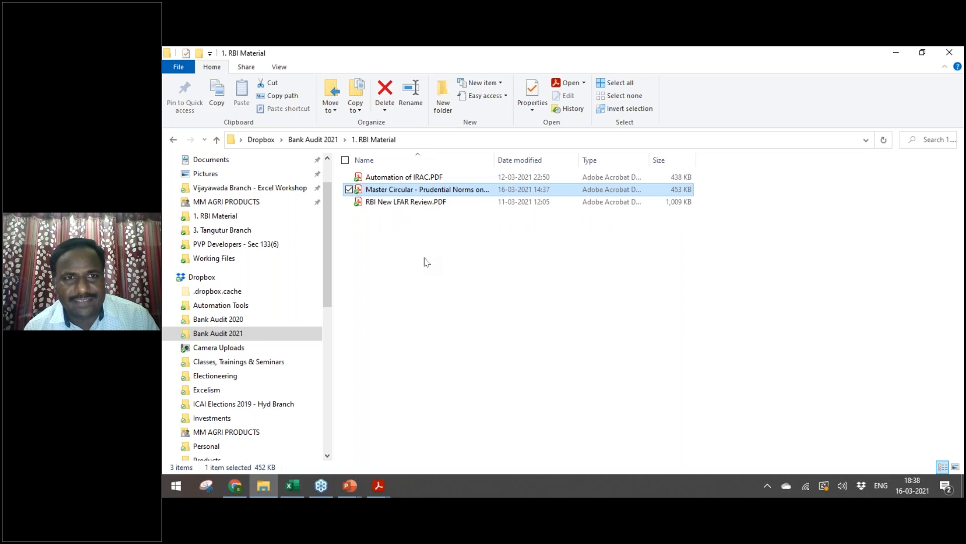
pyautogui.press('Down')
pyautogui.press('BackSpace')
# Step: Open 02.10-NPA_PB_RD.pdf from 4. SIRC - 16.03.2021's Working Files folder
pyautogui.press('Down')
pyautogui.press('Down')
pyautogui.press('Down')
pyautogui.press('Return')
pyautogui.press('Down')
pyautogui.press('Up')
pyautogui.press('Return')
pyautogui.press('Down')
pyautogui.press('Down')
pyautogui.press('Return')
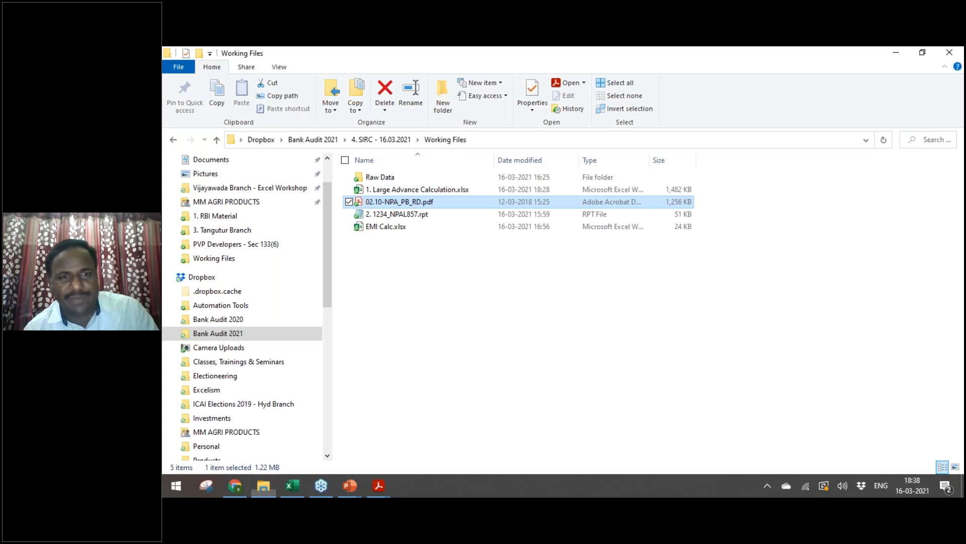
# Step: Page through the NPA chapter to the Arrear Action table and section 10.04 IRAC statuses
pyautogui.press('pagedown')
pyautogui.press('pagedown')
pyautogui.press('pagedown')
pyautogui.press('pagedown')
pyautogui.press('pagedown')
pyautogui.press('pagedown')
pyautogui.press('pagedown')
pyautogui.press('pagedown')
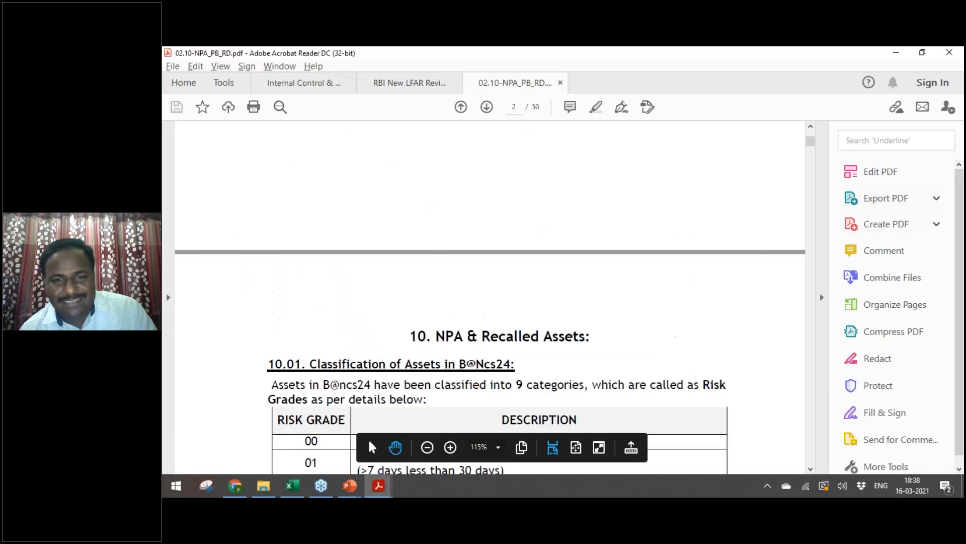
pyautogui.press('pagedown')
pyautogui.press('pagedown')
pyautogui.press('pagedown')
pyautogui.press('pagedown')
pyautogui.press('pagedown')
pyautogui.press('pagedown')
pyautogui.press('pagedown')
pyautogui.press('pagedown')
pyautogui.press('pagedown')
pyautogui.press('pagedown')
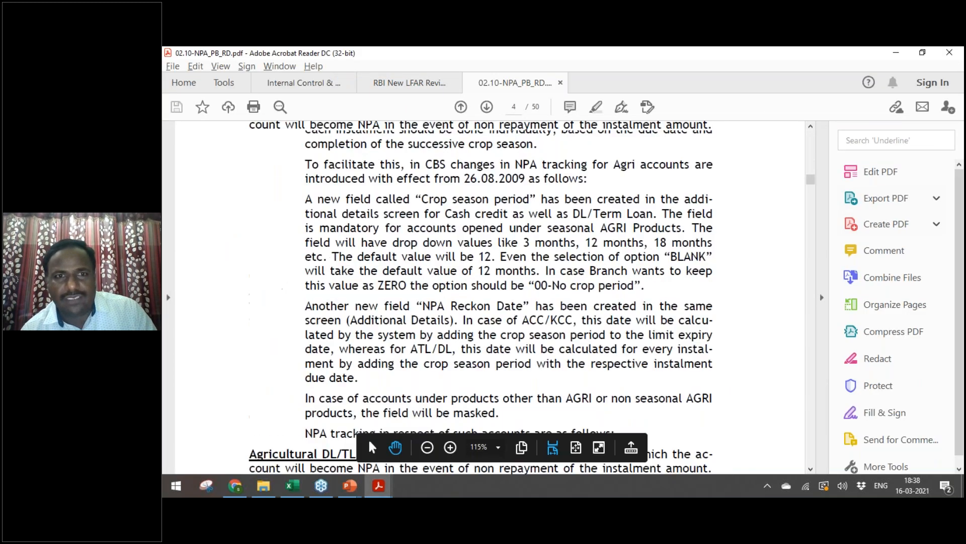
pyautogui.press('pagedown')
pyautogui.press('pagedown')
pyautogui.press('pagedown')
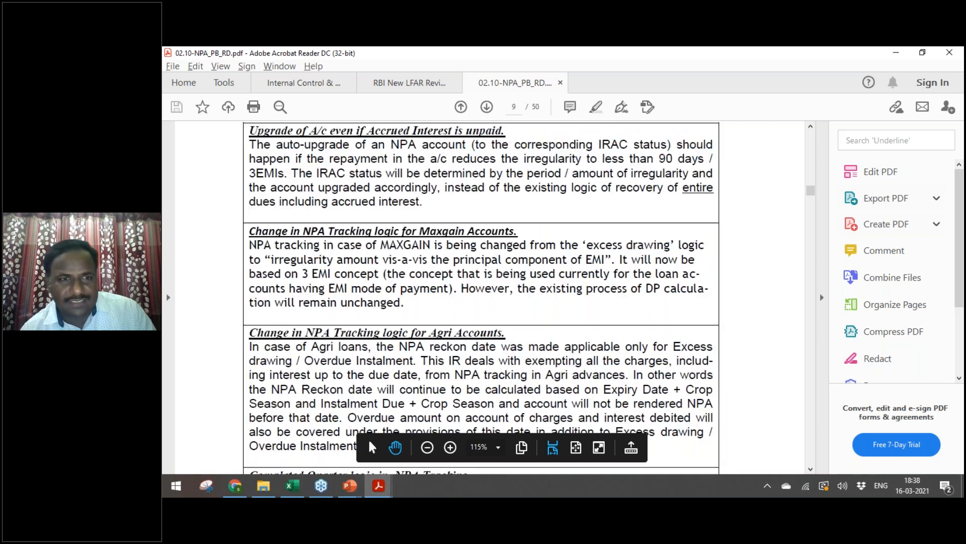
pyautogui.press('pagedown')
pyautogui.press('pagedown')
pyautogui.press('pagedown')
pyautogui.press('pagedown')
pyautogui.press('pagedown')
pyautogui.press('pagedown')
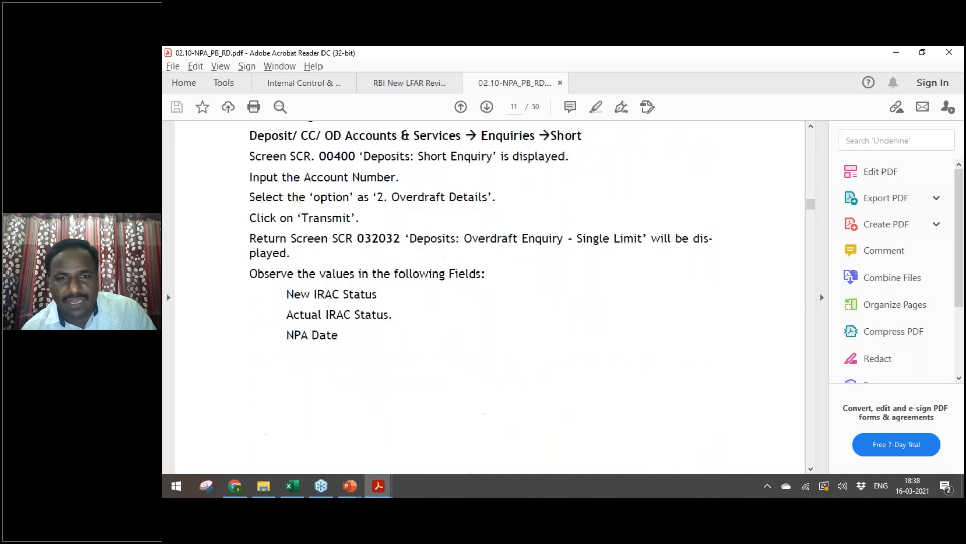
pyautogui.press('pagedown')
pyautogui.press('pagedown')
pyautogui.press('pagedown')
pyautogui.press('pagedown')
pyautogui.press('pagedown')
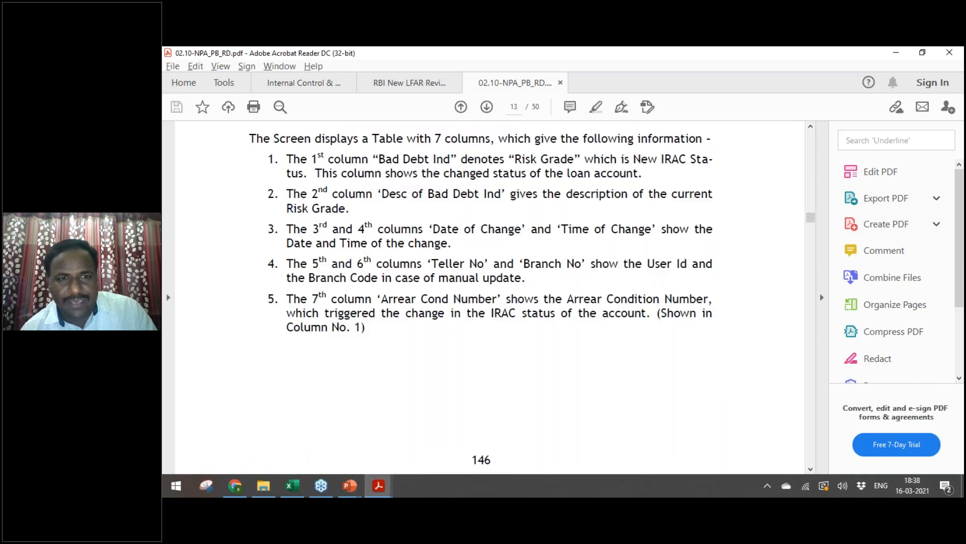
pyautogui.press('pagedown')
pyautogui.press('pagedown')
pyautogui.press('pagedown')
pyautogui.press('pagedown')
pyautogui.press('pagedown')
pyautogui.press('pagedown')
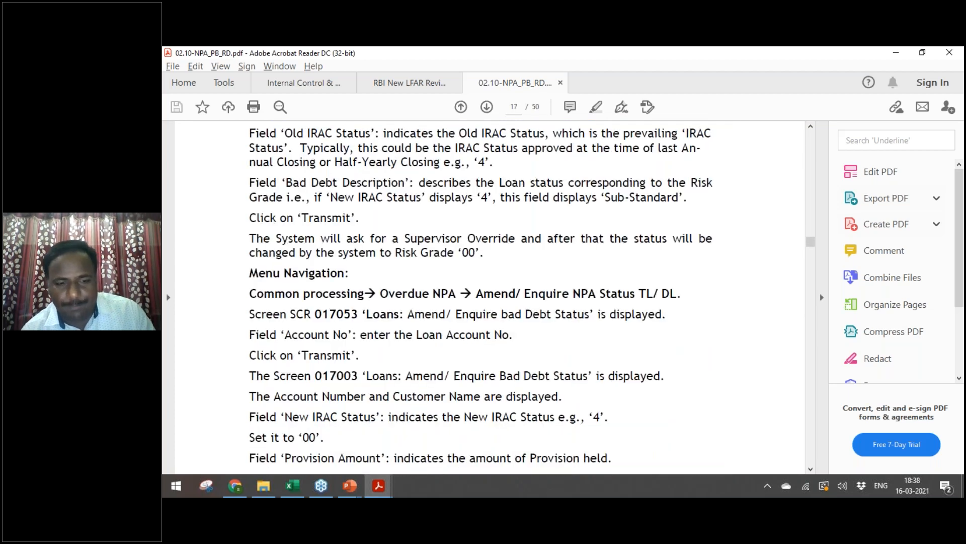
pyautogui.press('Home')
pyautogui.press('pagedown')
pyautogui.press('pagedown')
pyautogui.press('pagedown')
pyautogui.press('pagedown')
pyautogui.press('pageup')
pyautogui.press('pagedown')
pyautogui.press('pagedown')
pyautogui.press('pagedown')
pyautogui.press('pagedown')
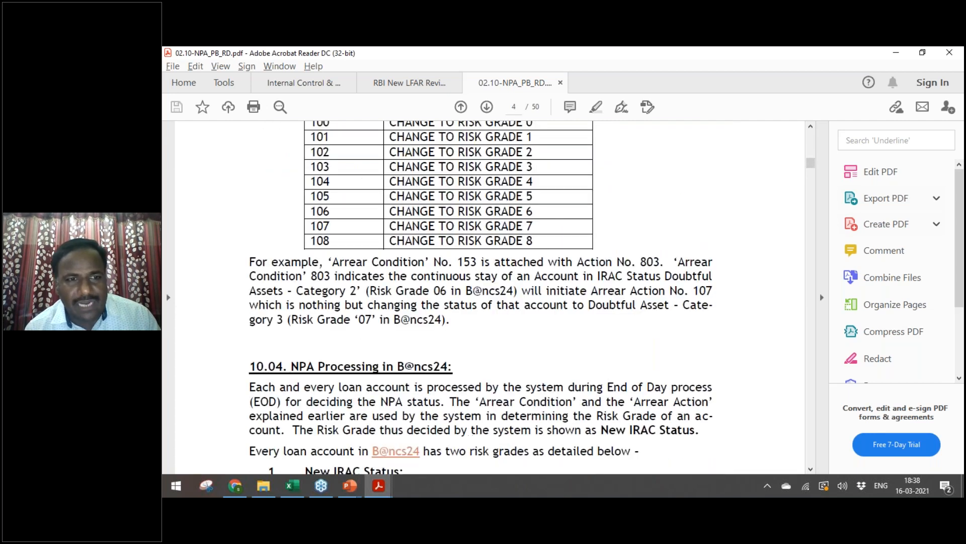
pyautogui.press('Down')
pyautogui.press('Down')
pyautogui.press('Down')
pyautogui.press('Down')
pyautogui.press('Down')
pyautogui.press('Down')
pyautogui.press('Down')
pyautogui.press('Down')
pyautogui.press('Down')
pyautogui.press('Down')
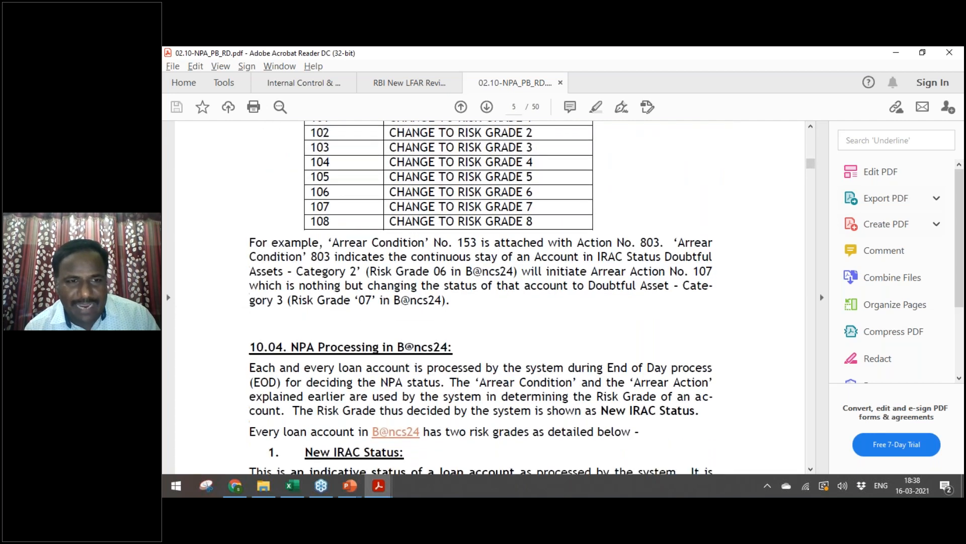
pyautogui.press('Down')
pyautogui.press('Down')
pyautogui.press('Down')
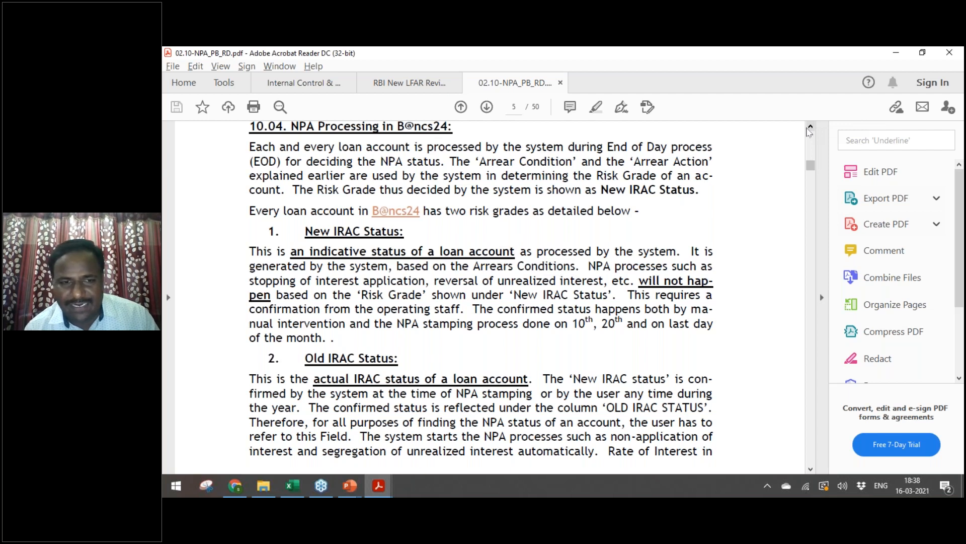
pyautogui.click(810, 129)
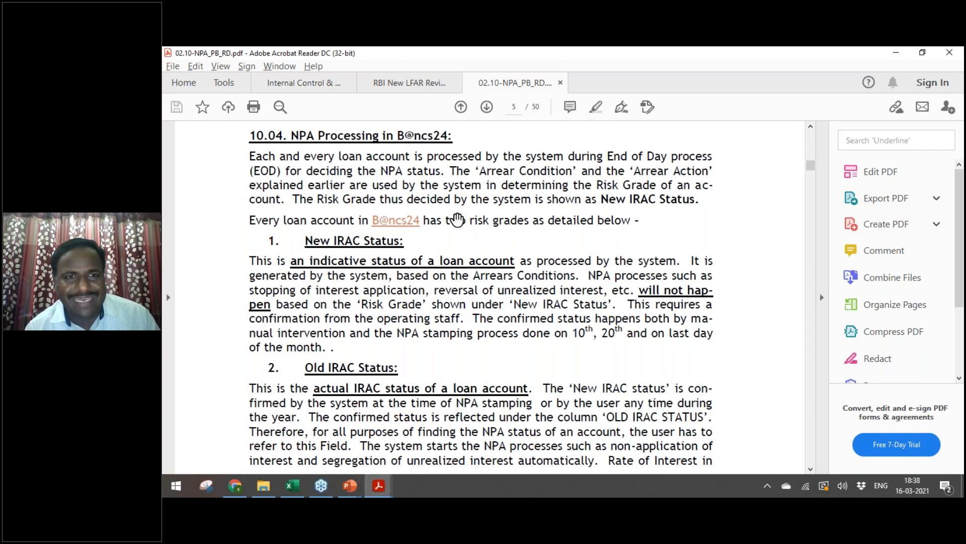
# Step: Return to the contents page, scroll to the 10.01 risk-grade table, then bring up RBI New LFAR Review
pyautogui.press('Home')
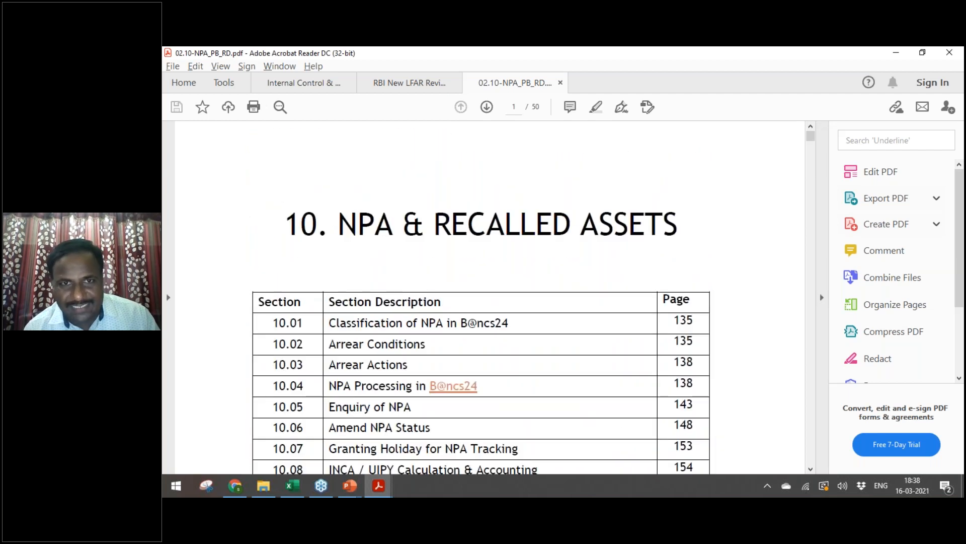
pyautogui.scroll(-3, 483, 302)
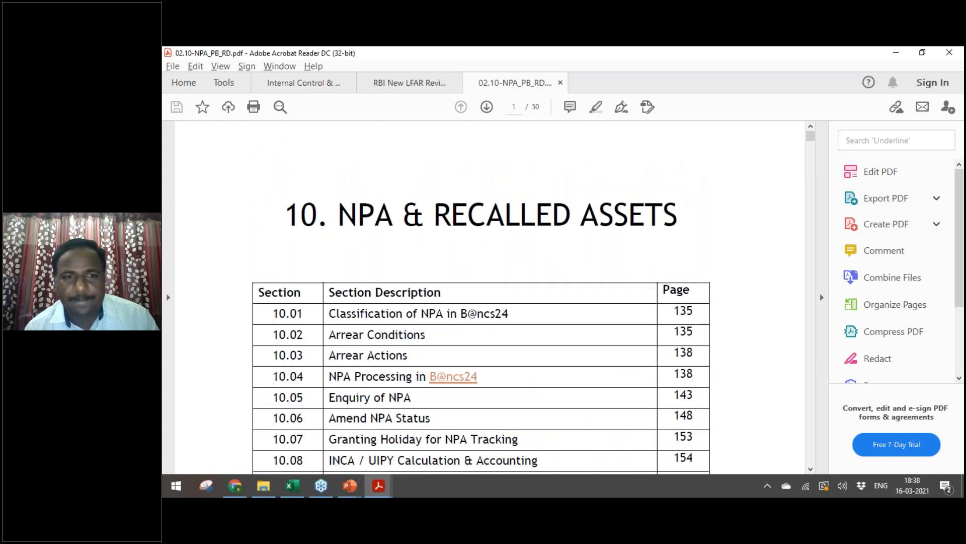
pyautogui.scroll(-1, 434, 226)
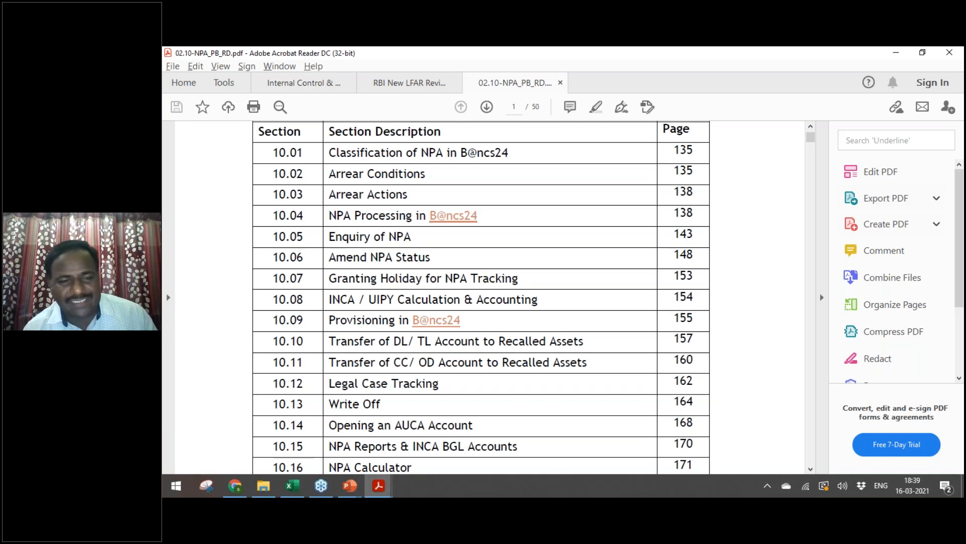
pyautogui.scroll(-10, 491, 297)
pyautogui.scroll(-3, 490, 297)
pyautogui.scroll(2, 491, 297)
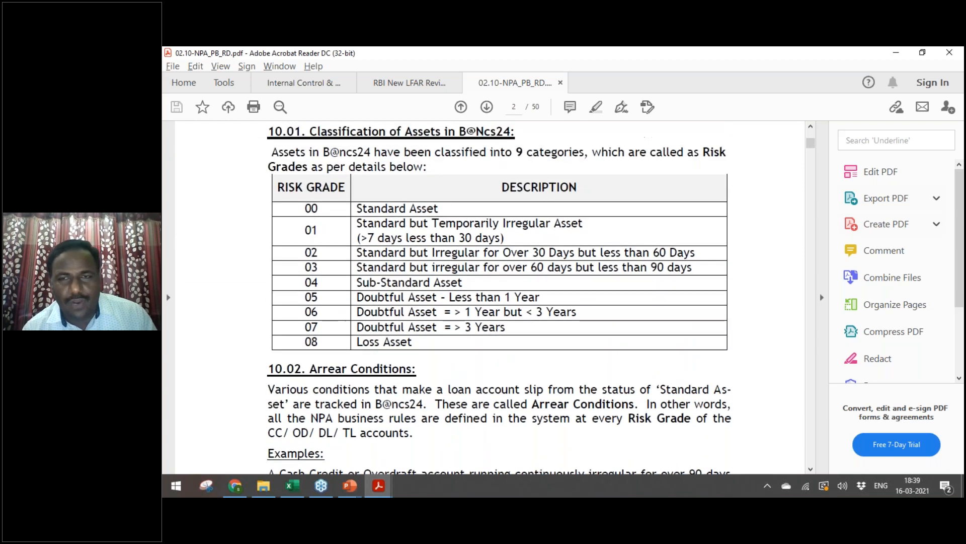
pyautogui.scroll(1, 491, 297)
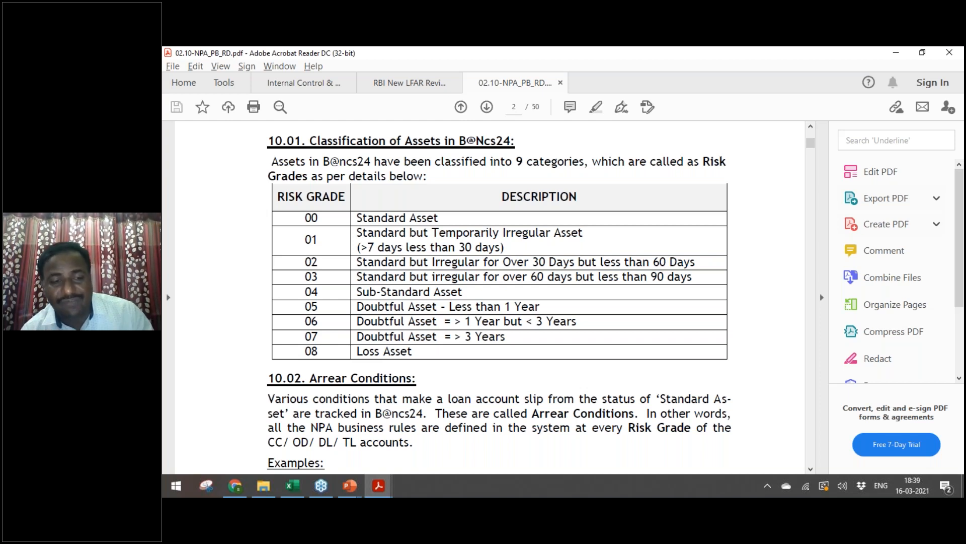
pyautogui.hotkey('alt', 'Tab')
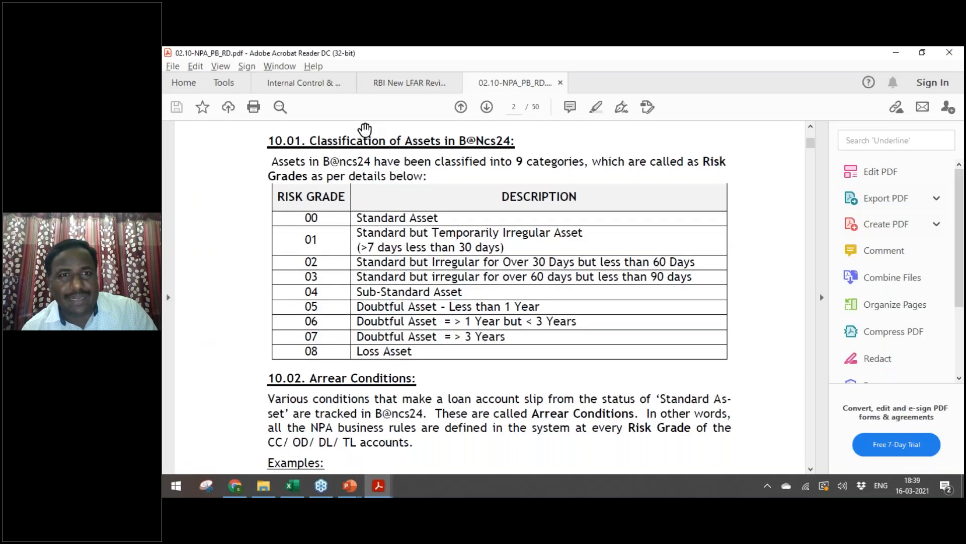
pyautogui.click(406, 81)
# Step: Search the LFAR review for 'SMA' and read page 22's SMA-0, SMA-1 and SMA-2 questions
pyautogui.hotkey('ctrl', 'f')
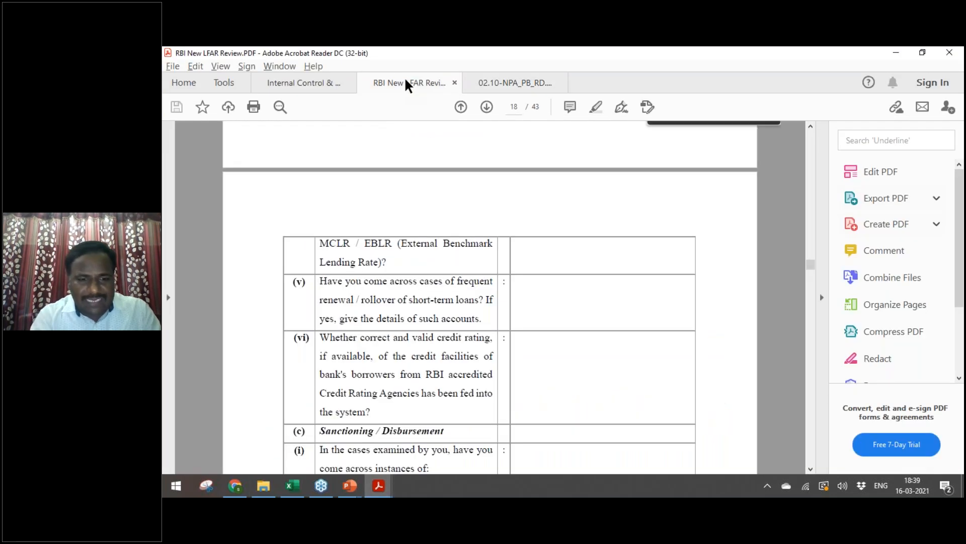
pyautogui.write('SMA')
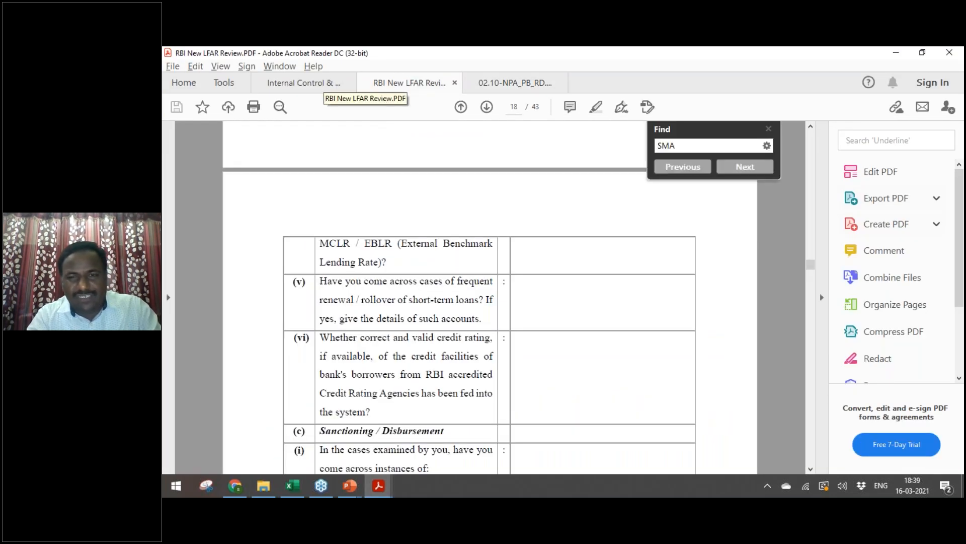
pyautogui.press('Return')
pyautogui.press('Escape')
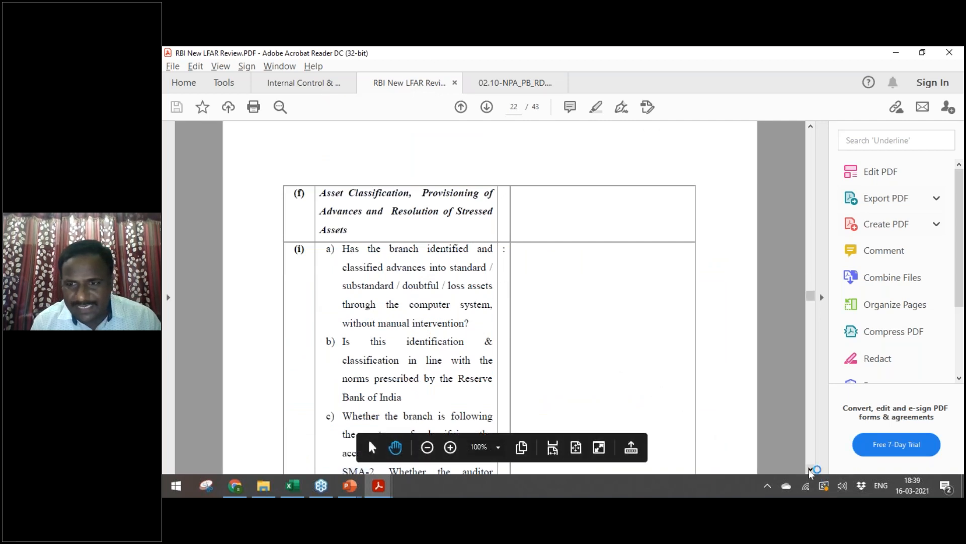
pyautogui.scroll(-5, 810, 469)
pyautogui.scroll(-5, 614, 376)
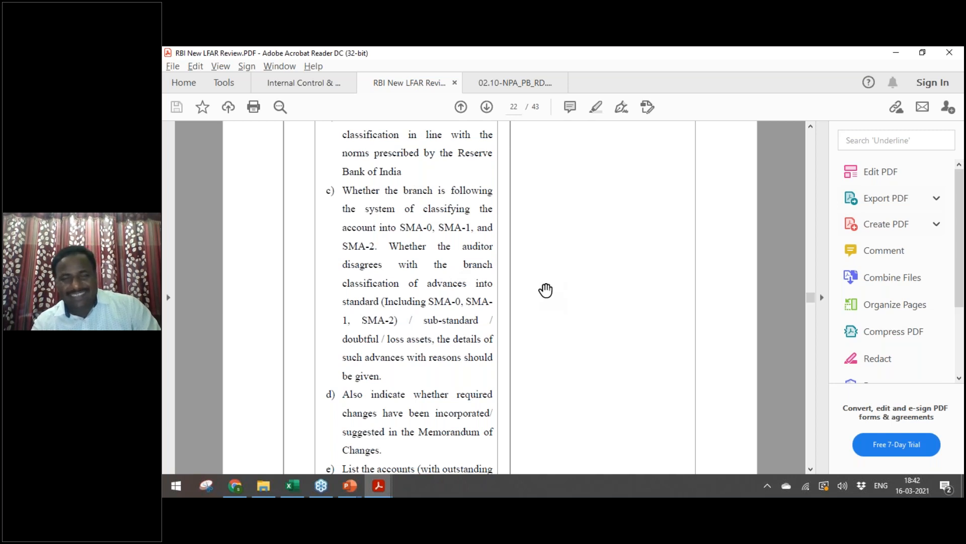
# Step: Return to 02.10-NPA_PB_RD and scroll past section 10.02 to the arrear-condition table (501–604)
pyautogui.click(504, 82)
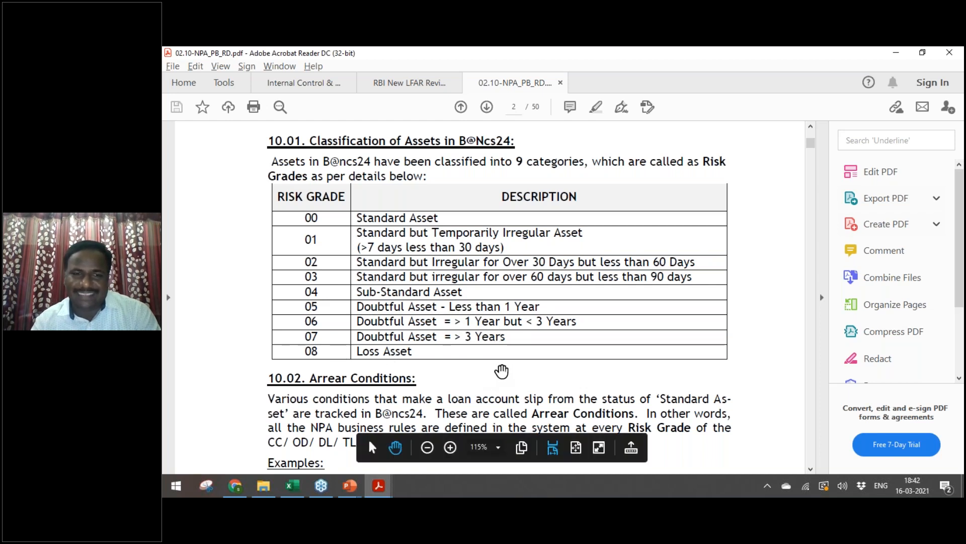
pyautogui.scroll(-4, 502, 371)
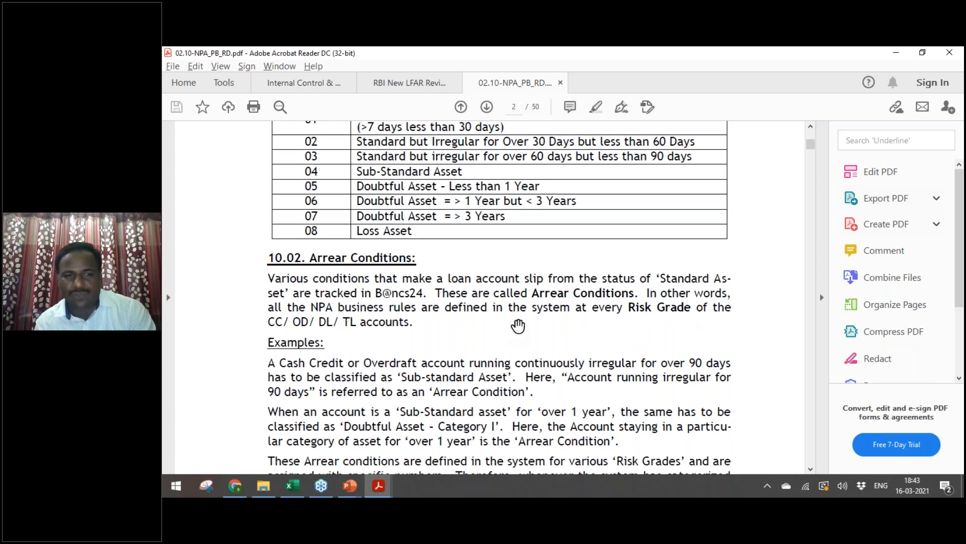
pyautogui.scroll(-5, 518, 326)
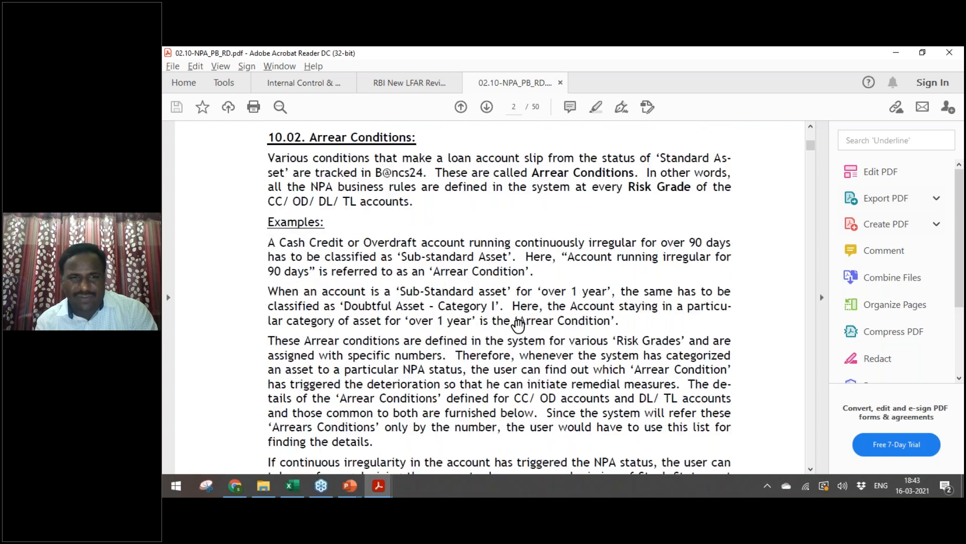
pyautogui.scroll(-15, 518, 326)
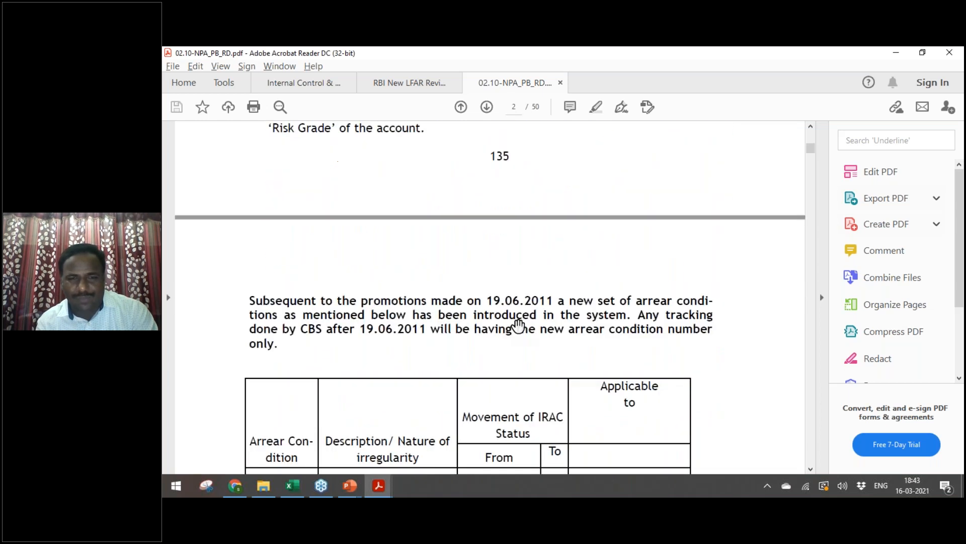
pyautogui.scroll(-1, 518, 326)
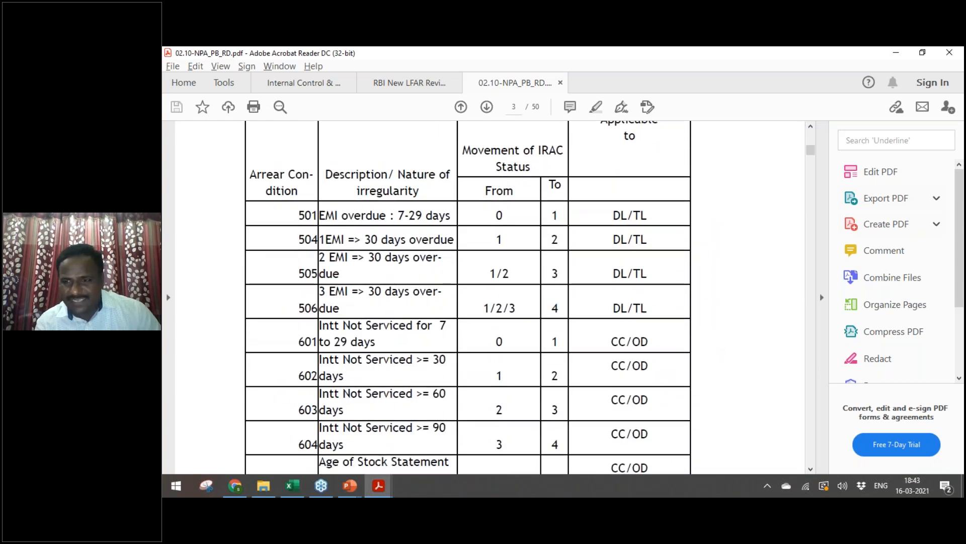
# Step: Zoom the NPA manual out to 75% to see the whole arrear-condition table
pyautogui.hotkey('ctrl', '-')
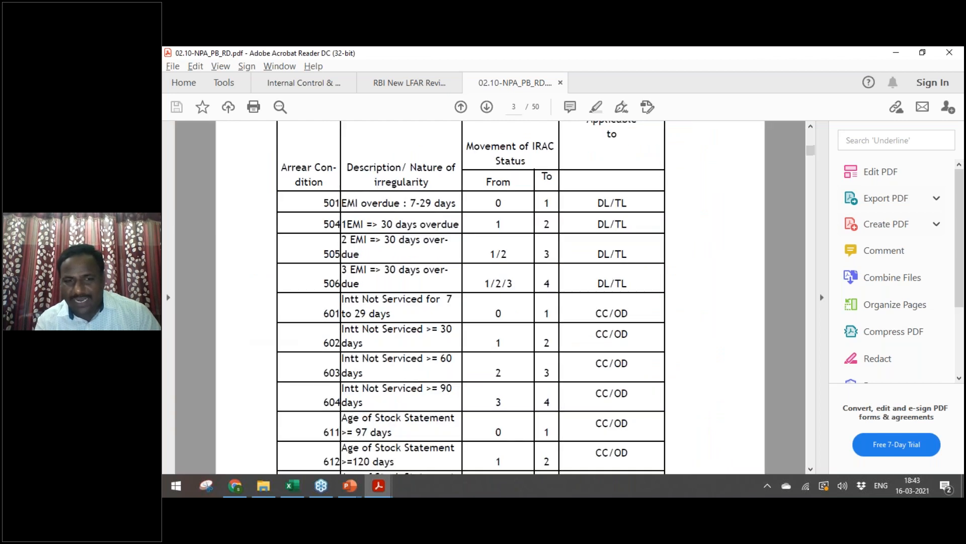
pyautogui.hotkey('ctrl', '-')
pyautogui.scroll(-3, 476, 297)
pyautogui.scroll(3, 475, 297)
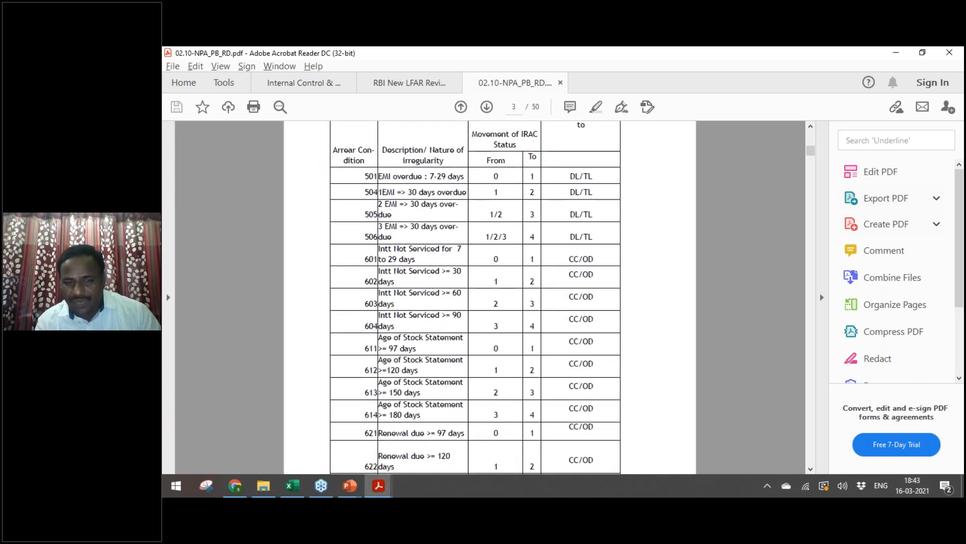
pyautogui.scroll(-1, 476, 297)
pyautogui.scroll(1, 476, 297)
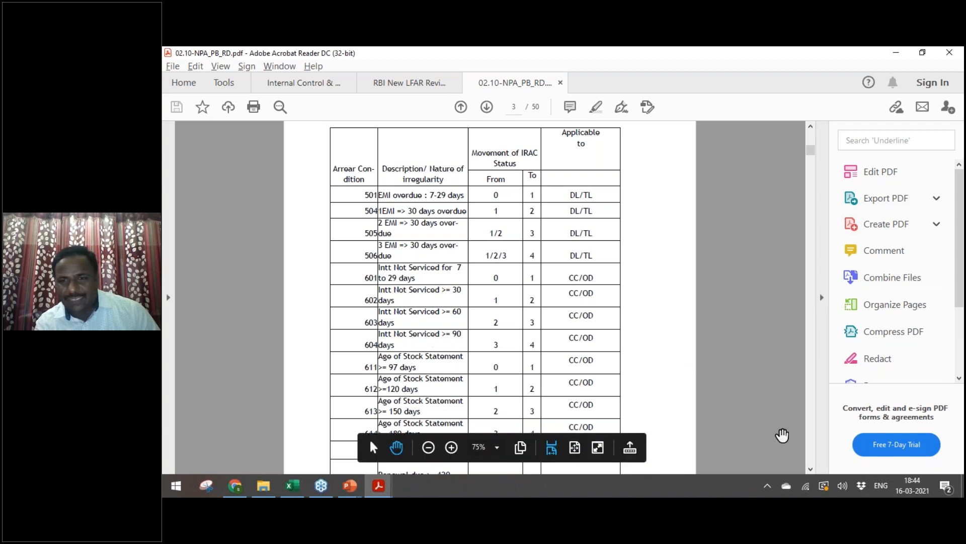
# Step: Scroll on through page 136 to the 10.03 Arrear Action table with actions 100–108
pyautogui.click(811, 469)
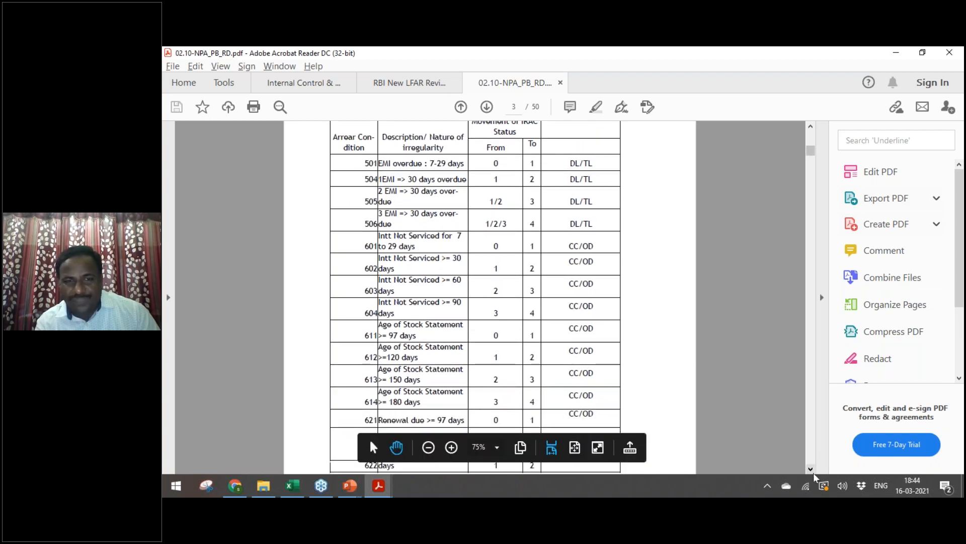
pyautogui.scroll(-3, 478, 248)
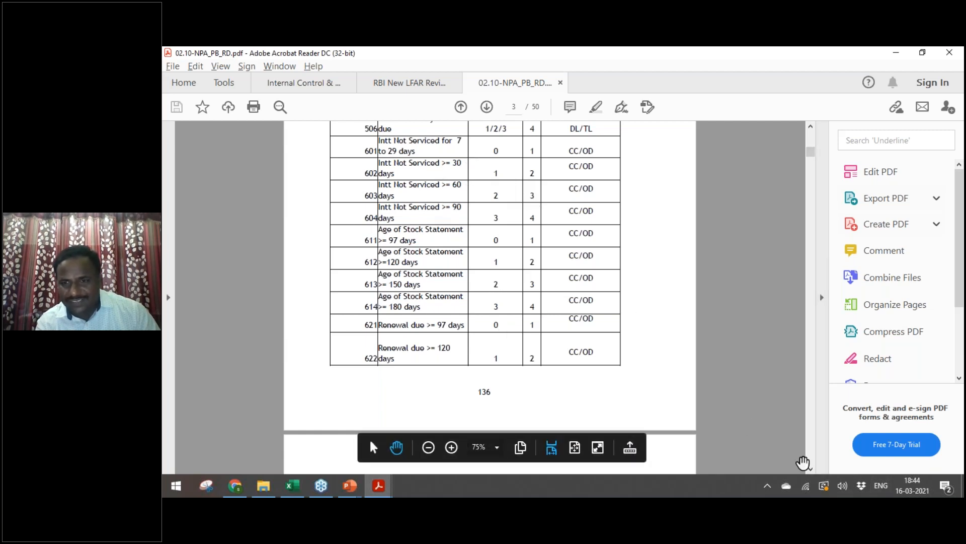
pyautogui.click(811, 469)
pyautogui.scroll(-15, 490, 296)
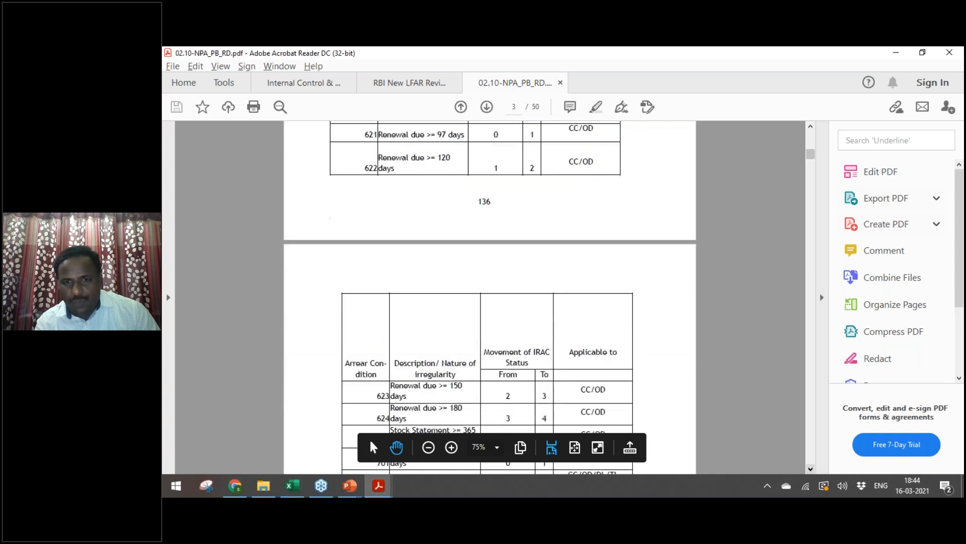
pyautogui.scroll(-7, 429, 331)
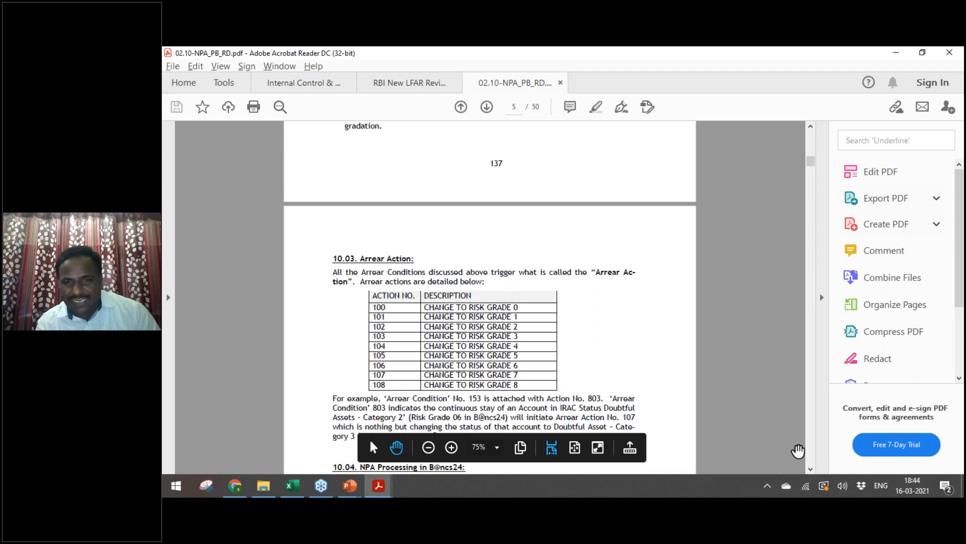
# Step: Set the NPA manual to 100% zoom and collapse the Tools pane to enlarge section 10.04
pyautogui.click(811, 469)
pyautogui.moveTo(811, 469); pyautogui.dragTo(811, 469)
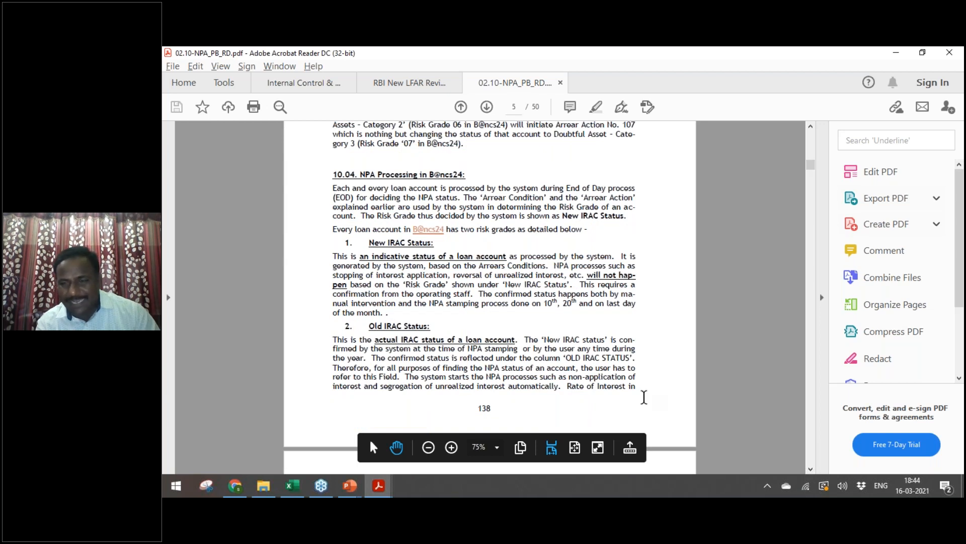
pyautogui.hotkey('ctrl', '=')
pyautogui.scroll(-2, 644, 397)
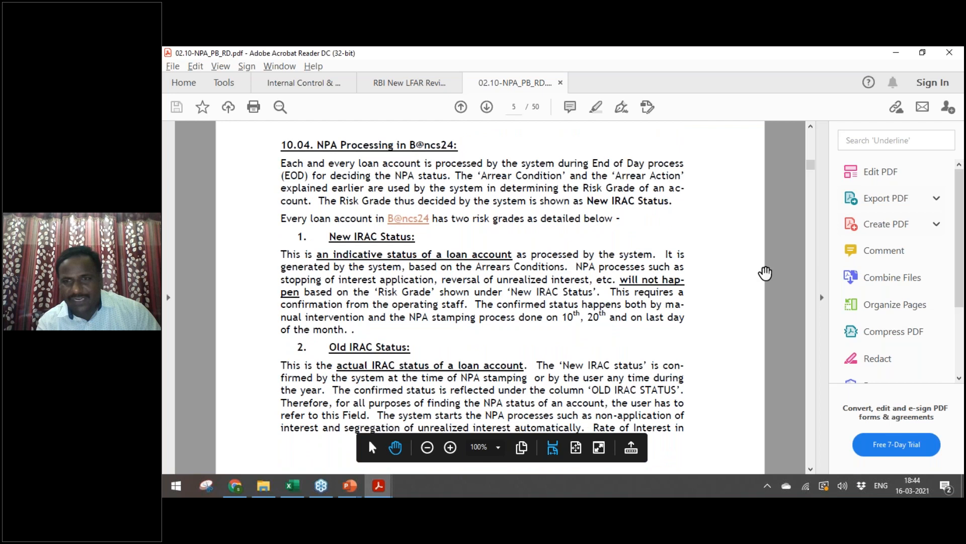
pyautogui.click(821, 296)
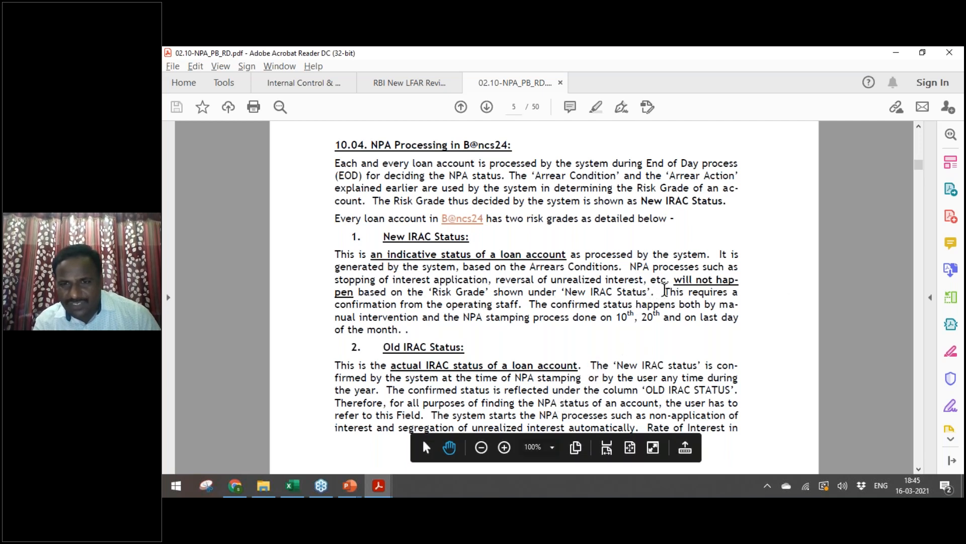
# Step: Highlight section 10.04's sentence on confirmation from operating staff about Old versus New IRAC status
pyautogui.doubleClick(673, 292)
pyautogui.click(564, 303)
pyautogui.moveTo(665, 292); pyautogui.dragTo(519, 304)
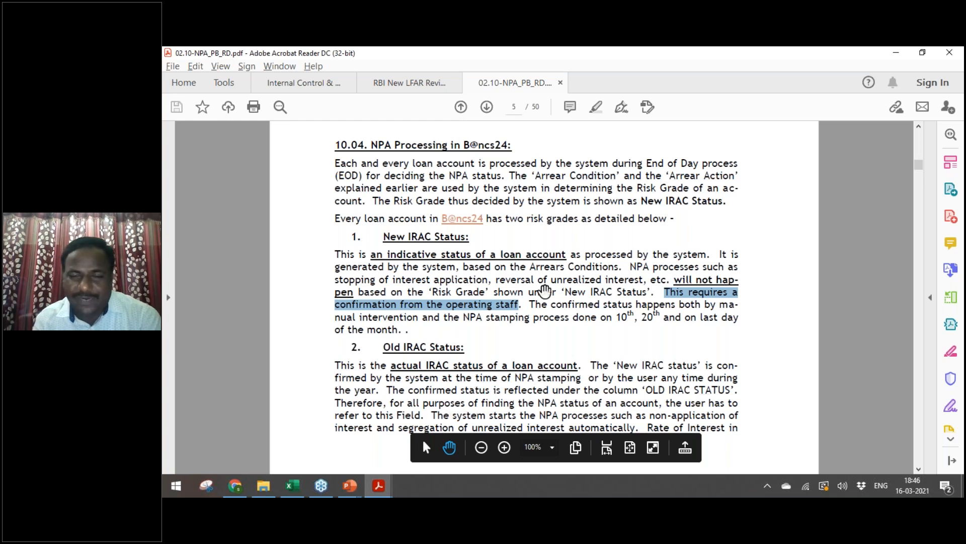
pyautogui.click(543, 292)
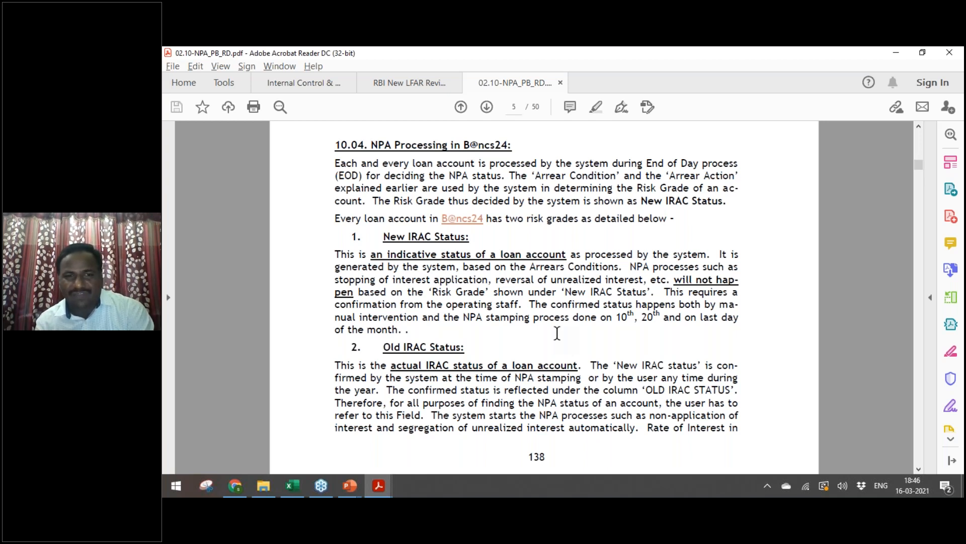
pyautogui.doubleClick(455, 305)
pyautogui.click(369, 308)
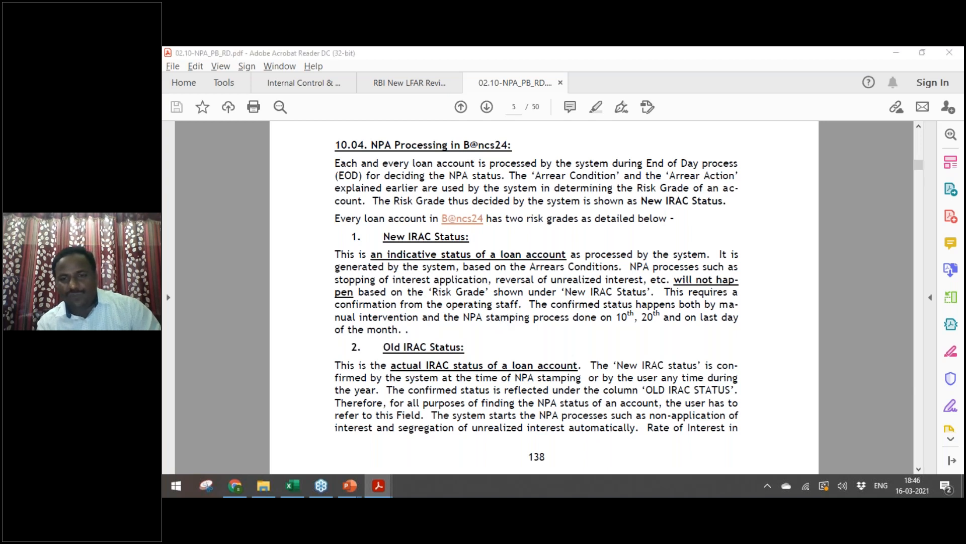
pyautogui.hotkey('alt', 'Tab')
# Step: Move from Working Files up to Bank Audit 2021's 1. RBI Material and open Automation of IRAC.PDF
pyautogui.press('Up')
pyautogui.press('Up')
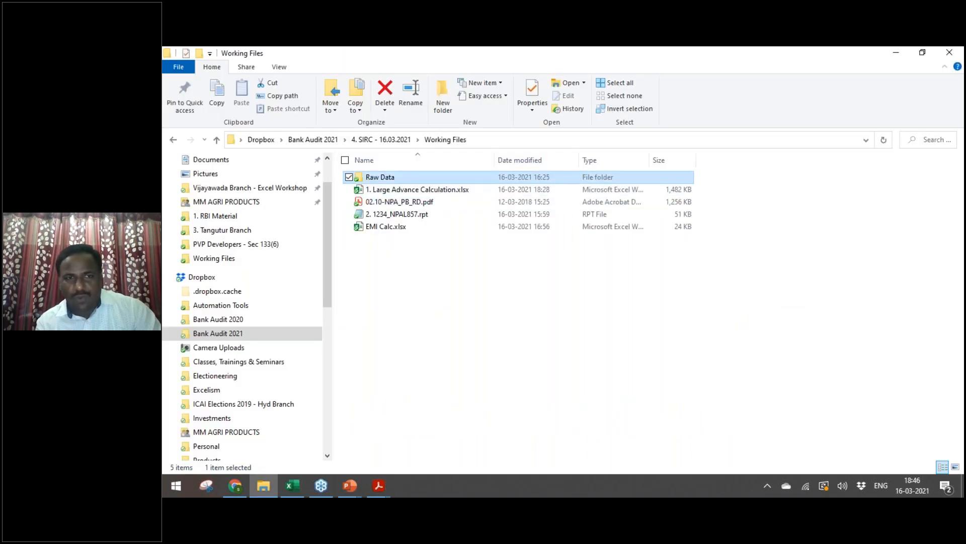
pyautogui.hotkey('alt', 'Up')
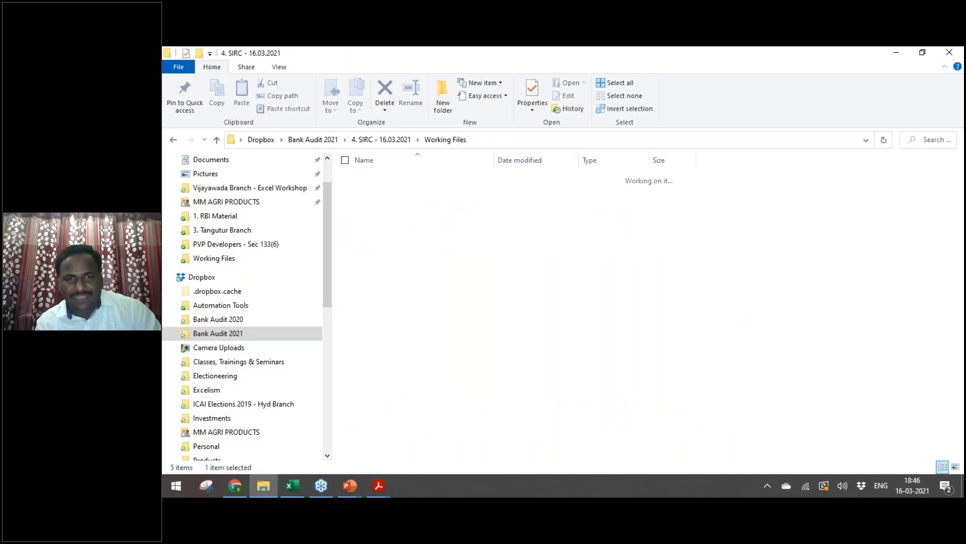
pyautogui.hotkey('alt', 'Up')
pyautogui.press('Up')
pyautogui.press('Up')
pyautogui.press('Up')
pyautogui.press('Return')
pyautogui.press('Down')
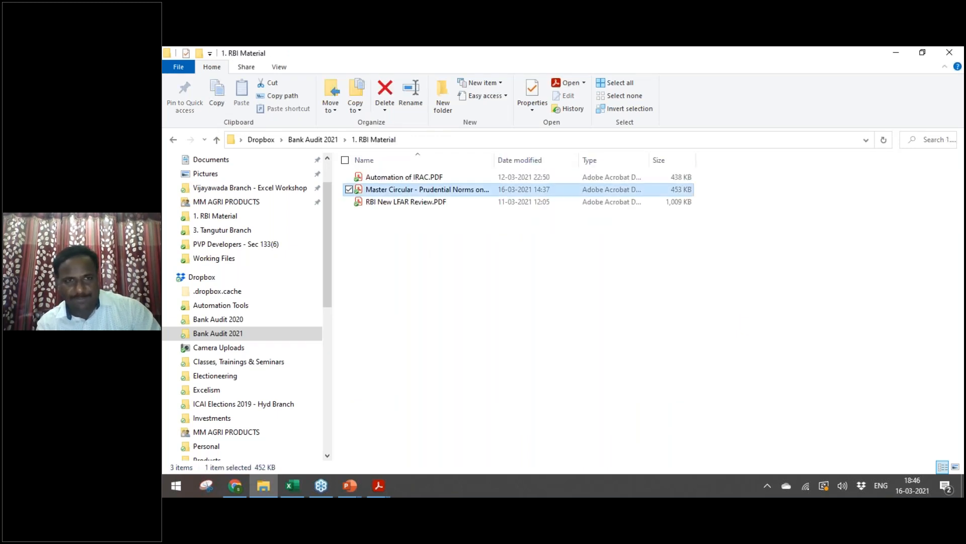
pyautogui.press('Up')
pyautogui.press('Return')
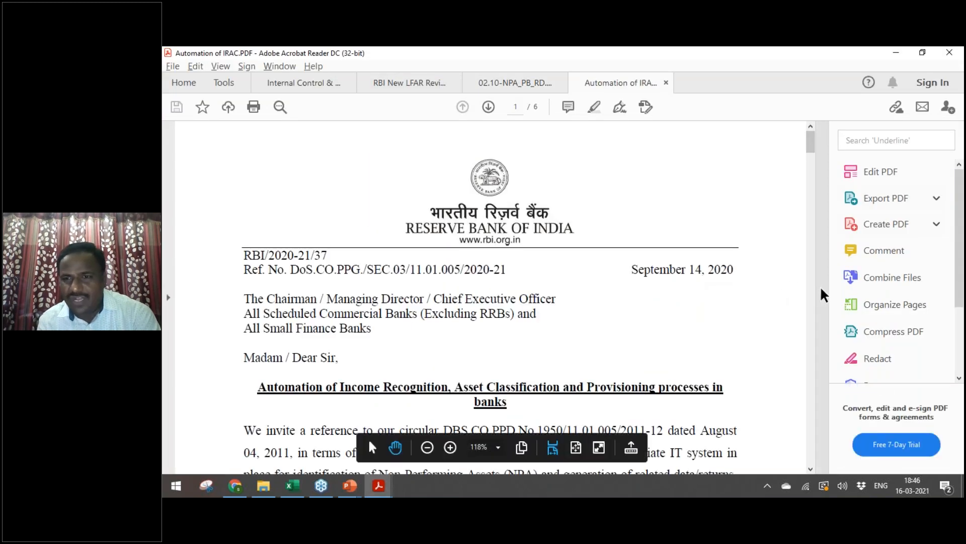
# Step: Widen the IRAC circular and select the passage from 'It is, however' to 'routine manner.'
pyautogui.click(821, 290)
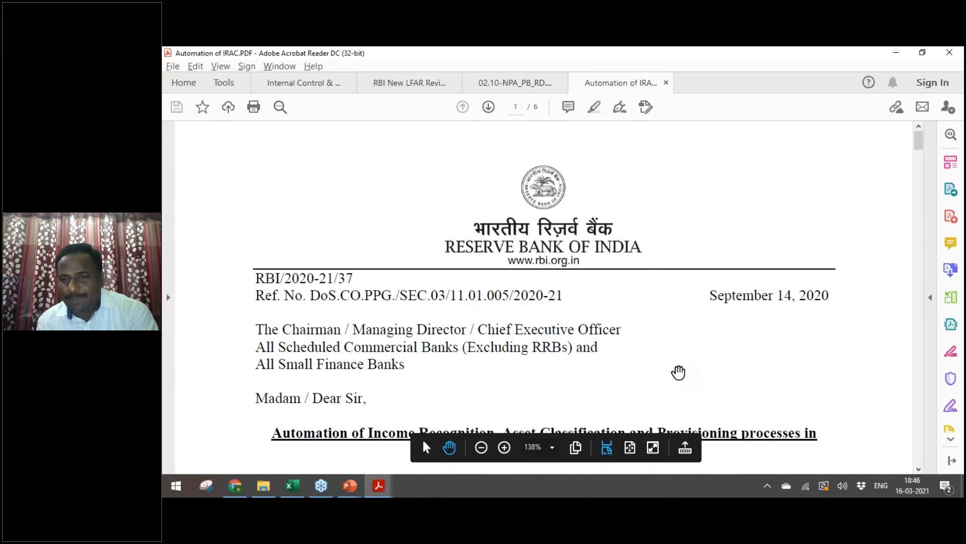
pyautogui.scroll(-6, 679, 372)
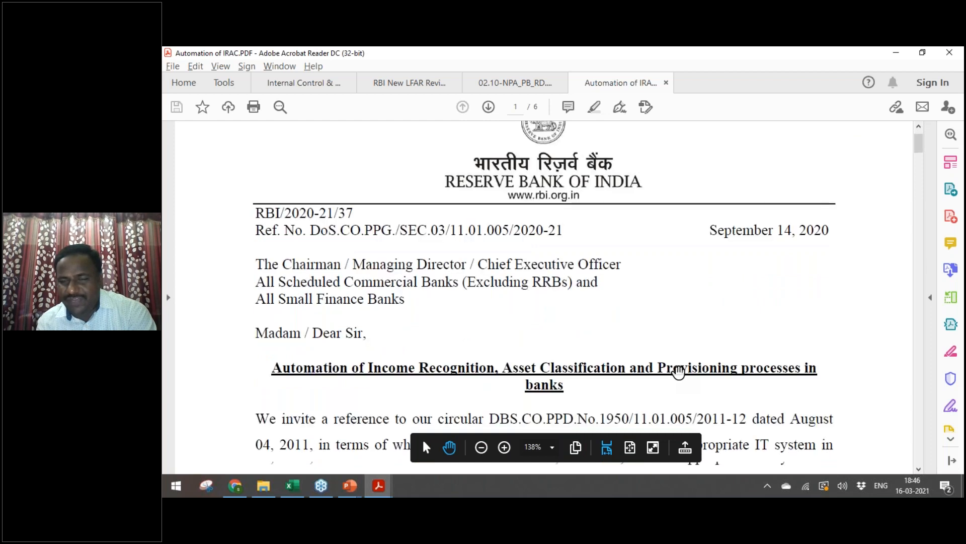
pyautogui.scroll(-4, 678, 372)
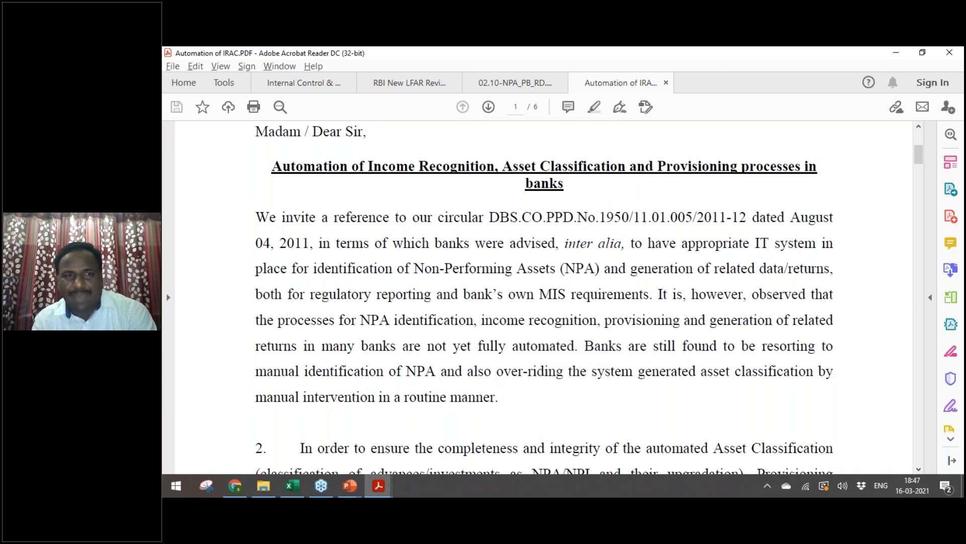
pyautogui.scroll(-3, 537, 306)
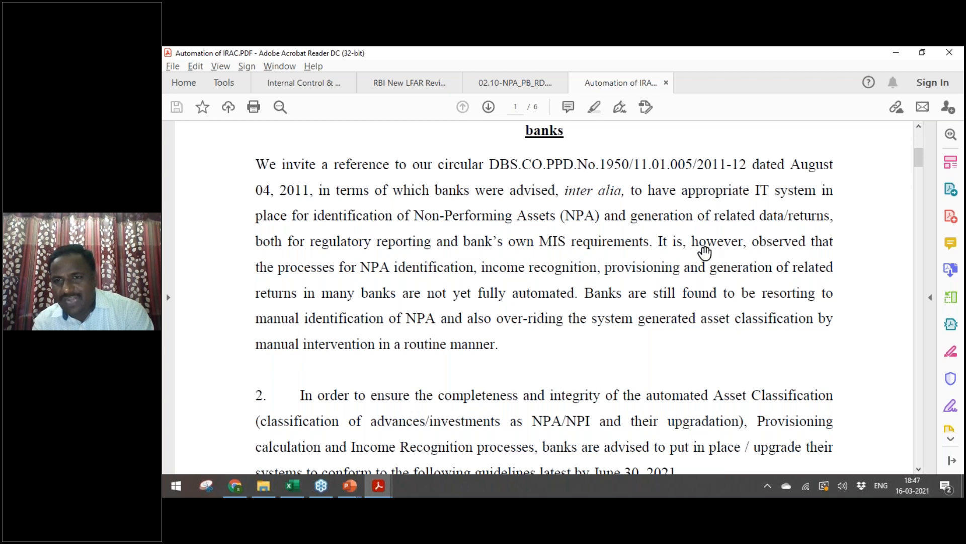
pyautogui.moveTo(658, 242); pyautogui.dragTo(500, 346)
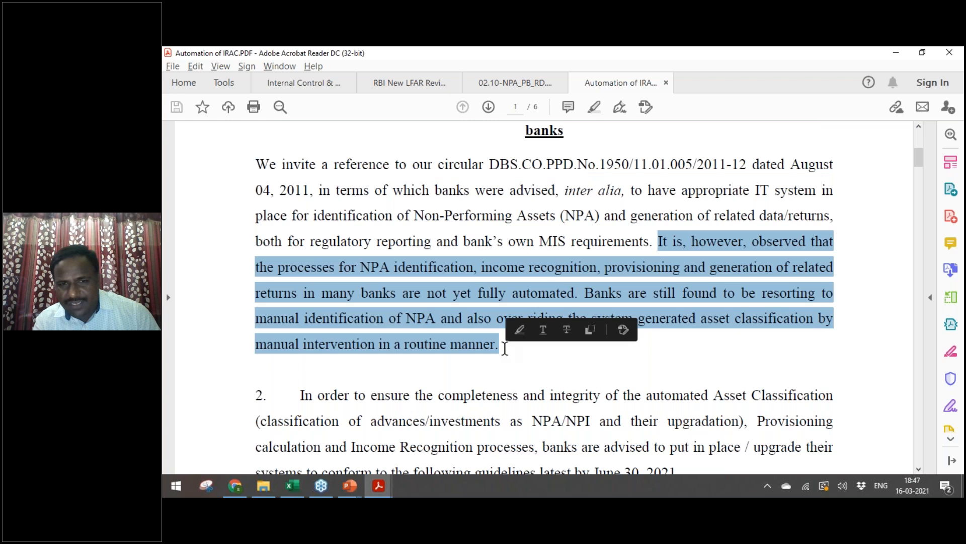
pyautogui.click(921, 469)
pyautogui.click(921, 469)
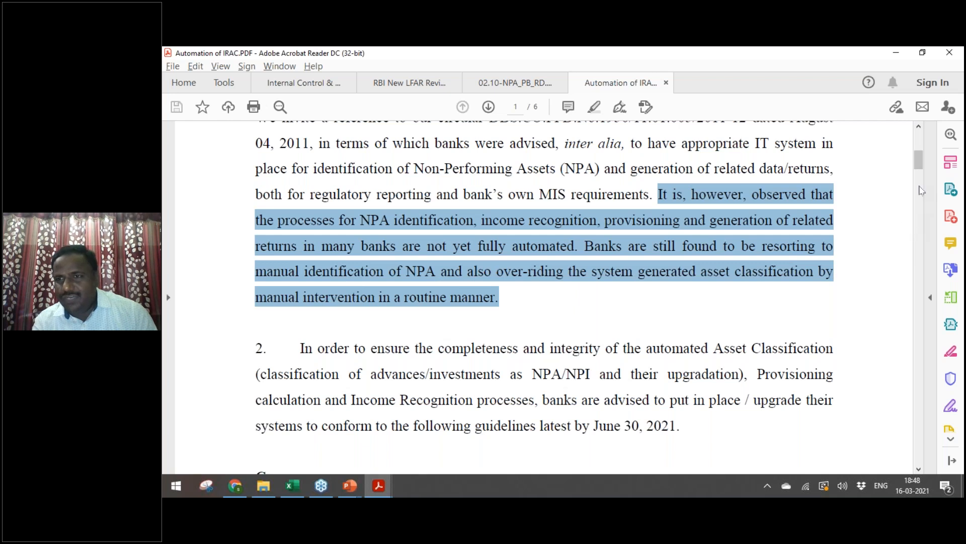
# Step: Highlight the June 30, 2021 deadline sentence and point 2.1 on borrowal accounts, then select 'June'
pyautogui.moveTo(918, 169)
pyautogui.mouseDown()
pyautogui.moveTo(919, 150)
pyautogui.moveTo(919, 172)
pyautogui.mouseUp()
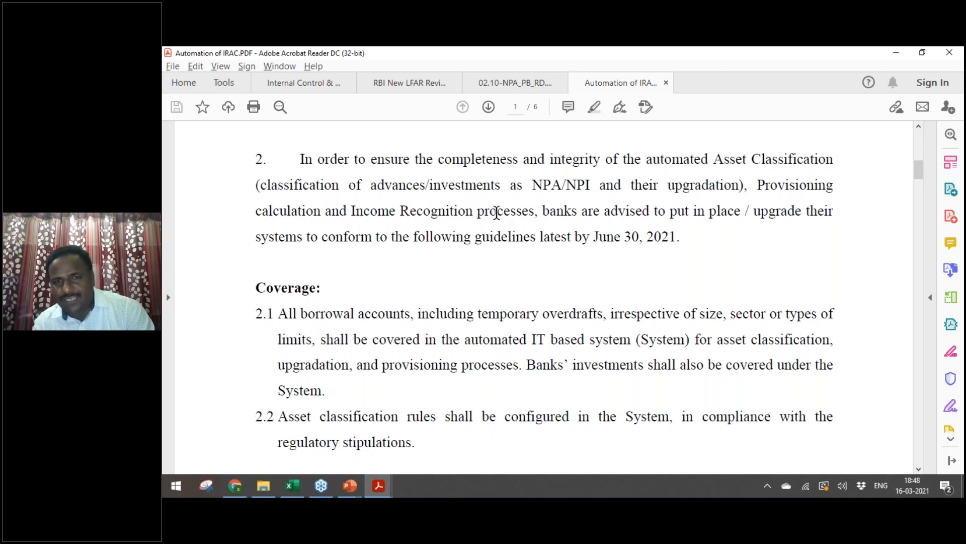
pyautogui.moveTo(553, 211); pyautogui.dragTo(682, 237)
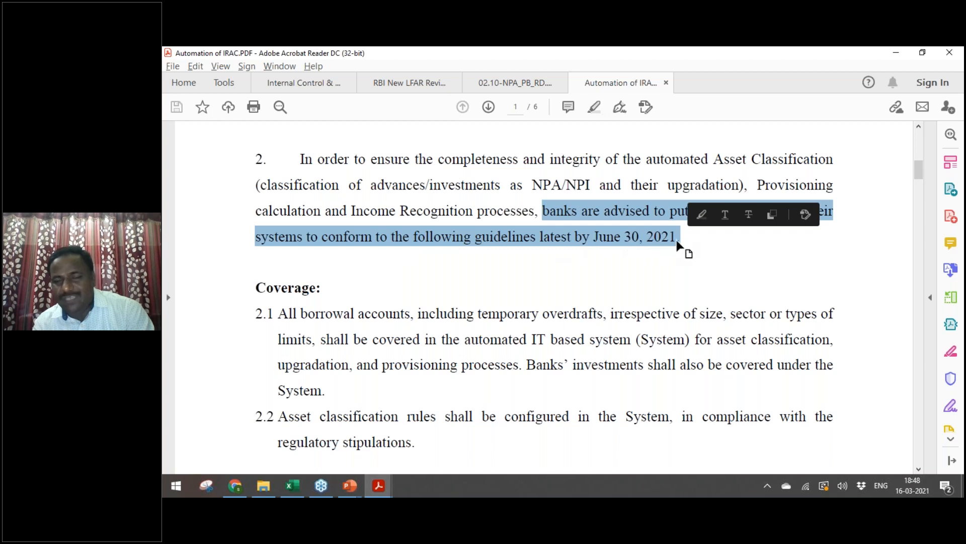
pyautogui.moveTo(279, 315); pyautogui.dragTo(337, 390)
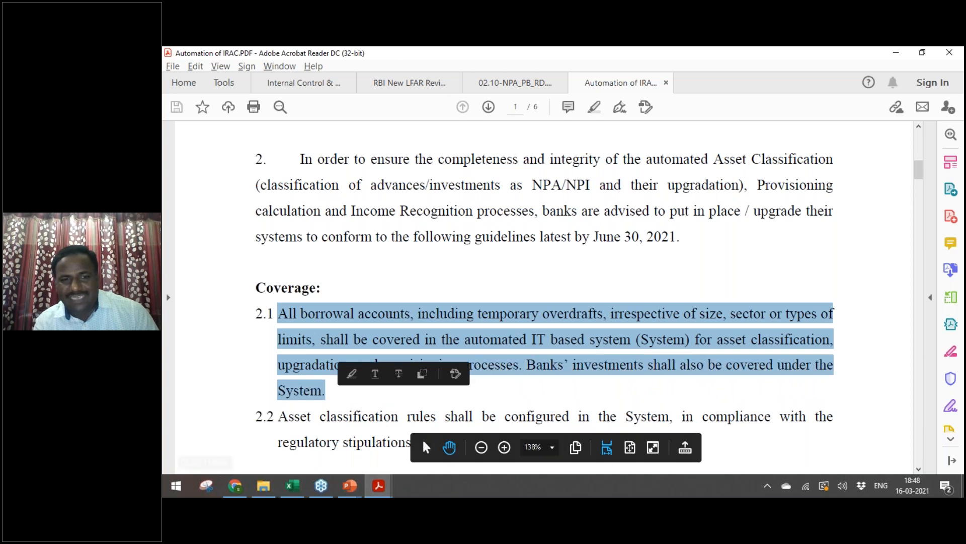
pyautogui.click(595, 236)
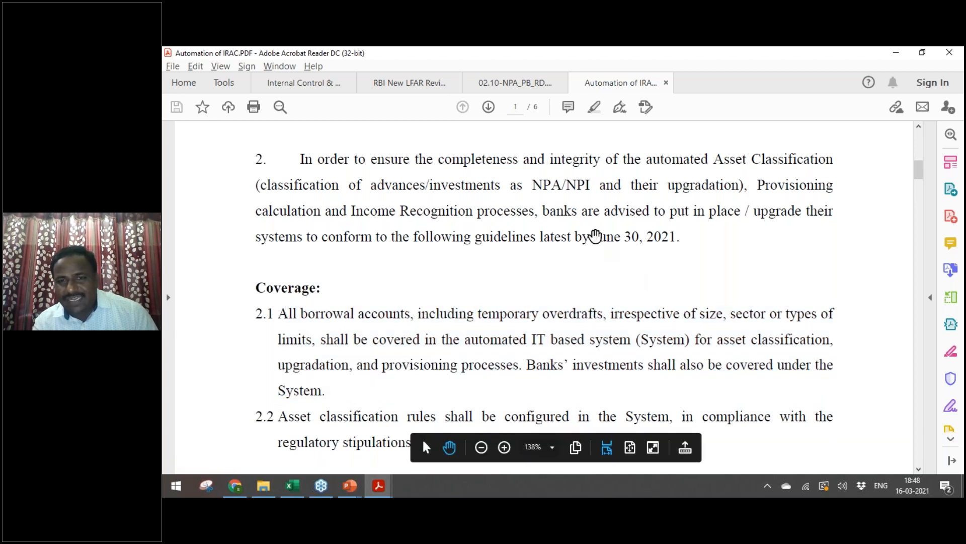
pyautogui.doubleClick(599, 236)
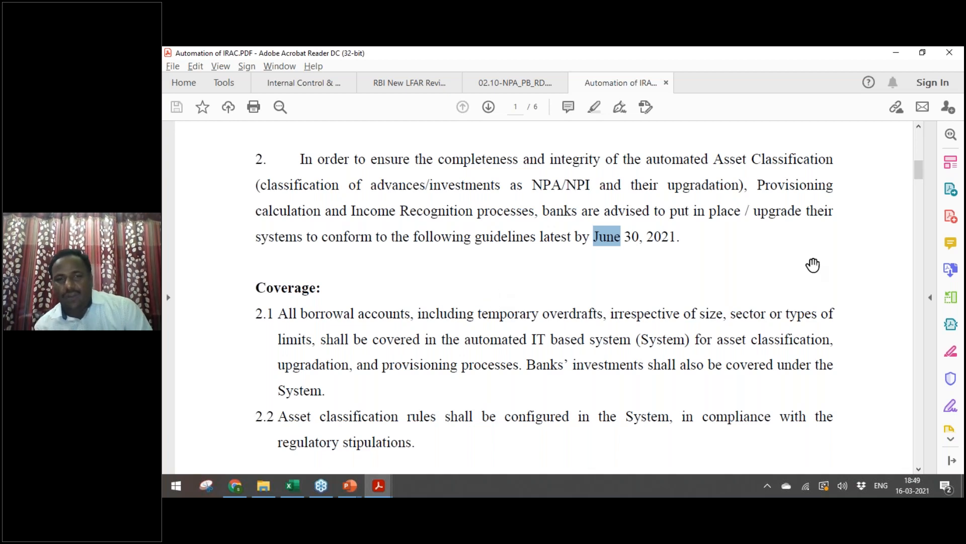
# Step: Go to page 4, select 'time stamp' under Data Input, then return to page 1
pyautogui.moveTo(915, 173); pyautogui.dragTo(897, 323)
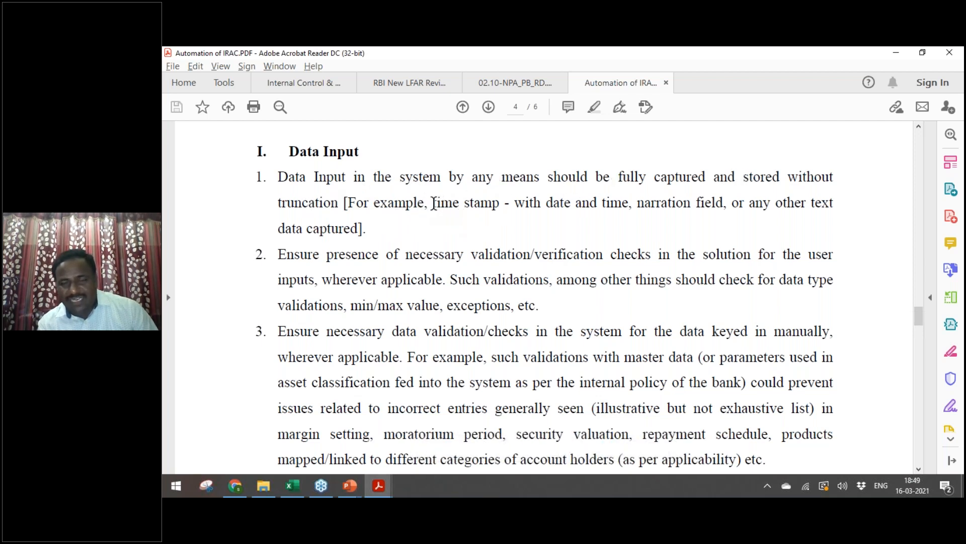
pyautogui.moveTo(433, 203); pyautogui.dragTo(499, 203)
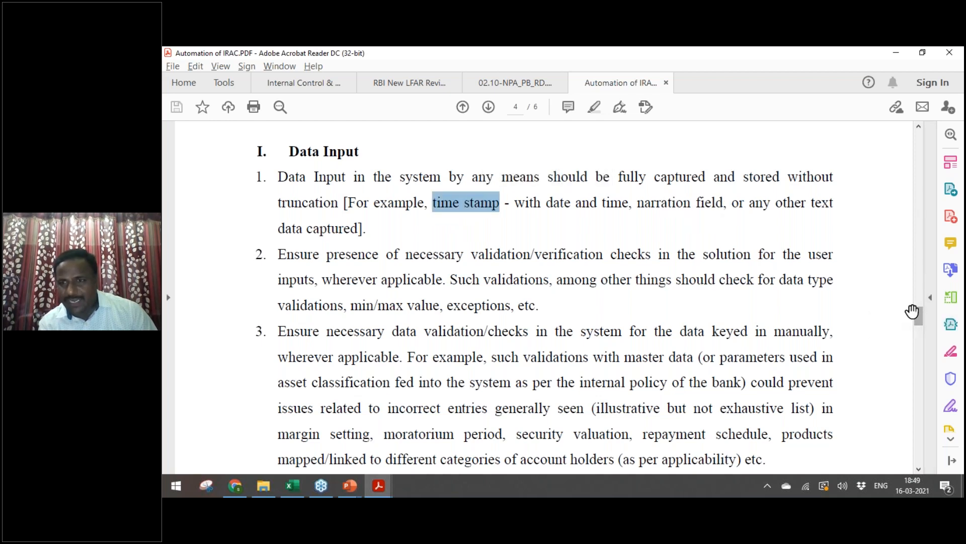
pyautogui.scroll(-1, 919, 322)
pyautogui.moveTo(919, 322); pyautogui.dragTo(919, 134)
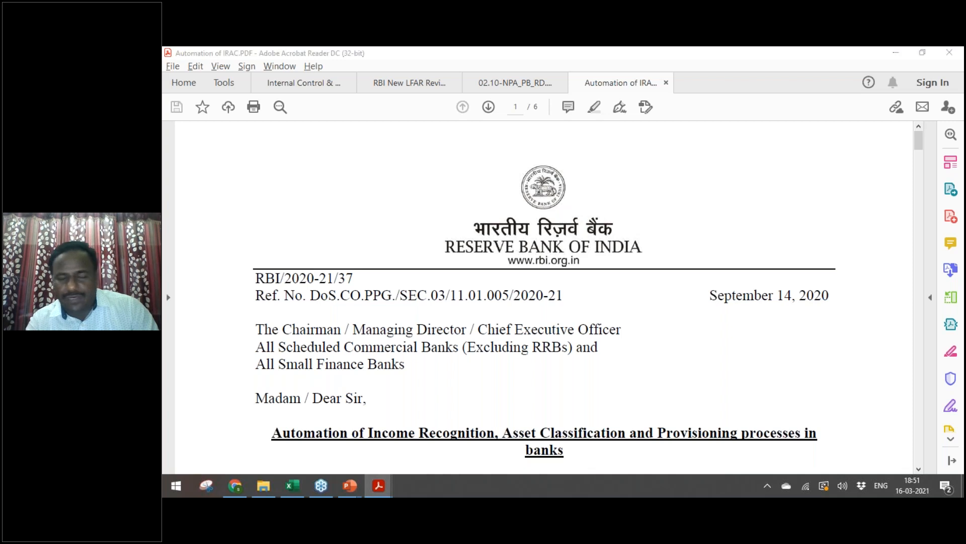
# Step: Return to the IRAC circular in Acrobat Reader
pyautogui.hotkey('alt', 'Tab')
pyautogui.hotkey('alt', 'shift', 'Tab')
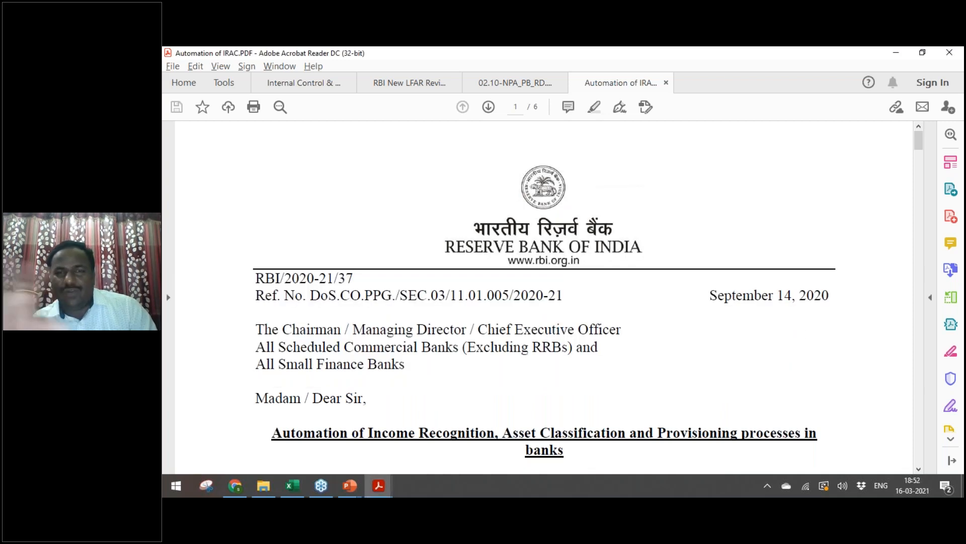
pyautogui.hotkey('alt', 'Tab')
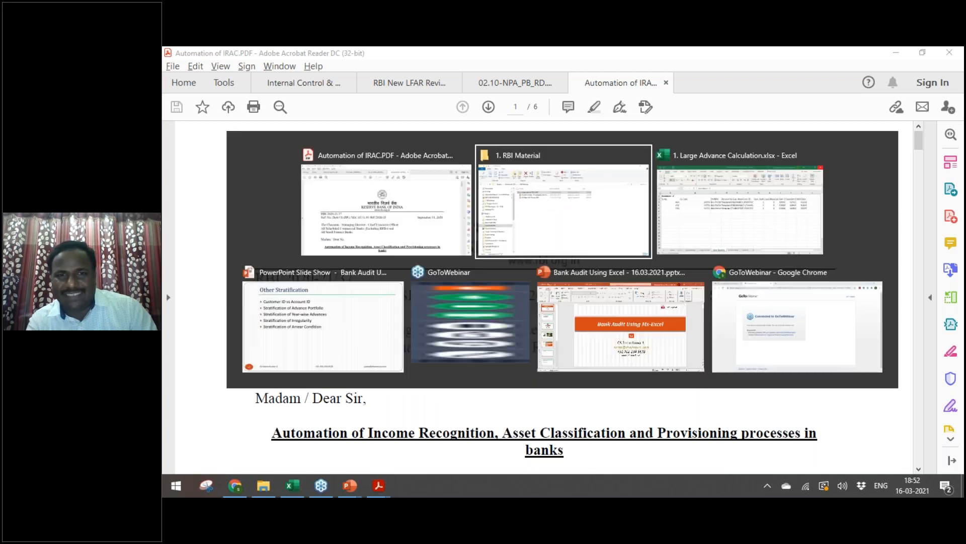
pyautogui.hotkey('alt', 'shift', 'Tab')
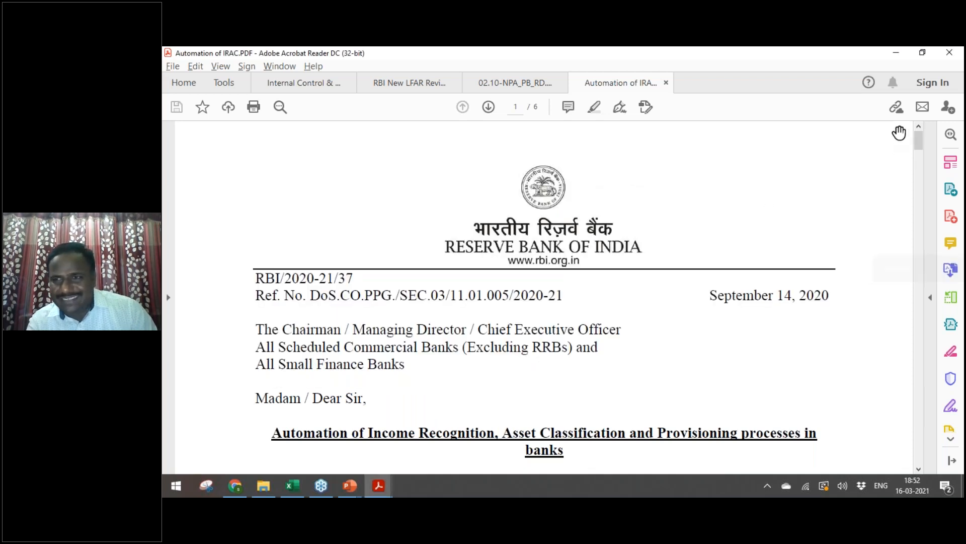
pyautogui.moveTo(919, 141); pyautogui.dragTo(919, 155)
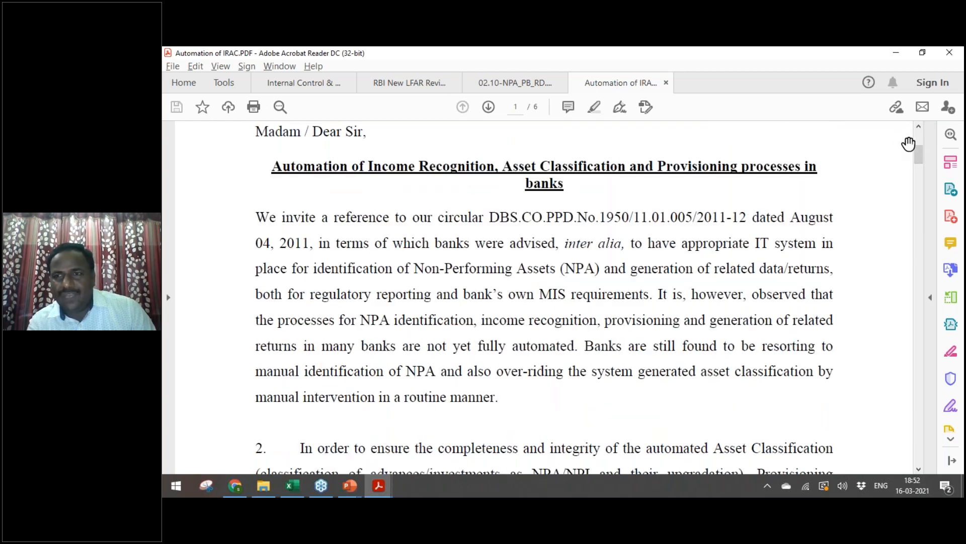
pyautogui.moveTo(920, 154); pyautogui.dragTo(921, 138)
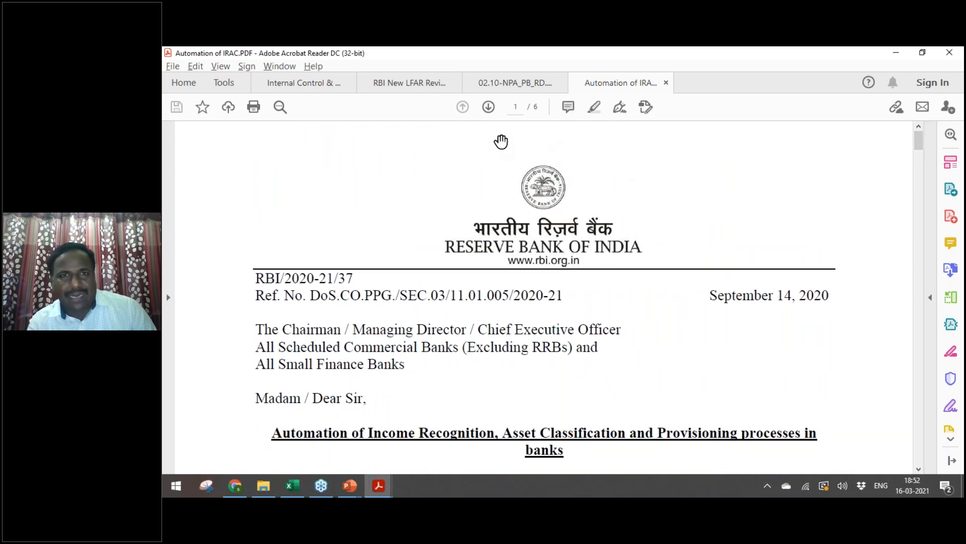
# Step: Switch to the RBI New LFAR Review tab and close the reader with all tabs
pyautogui.click(515, 83)
pyautogui.click(422, 89)
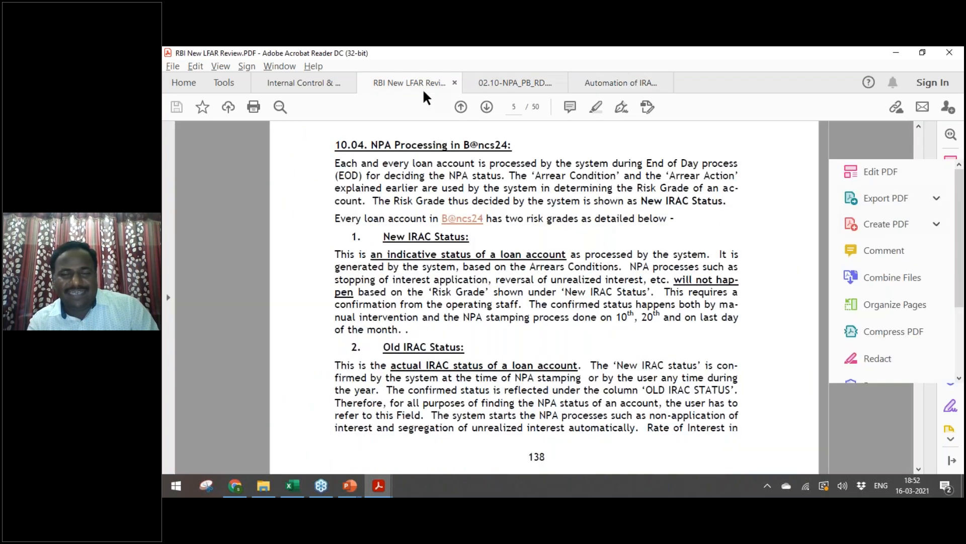
pyautogui.click(950, 54)
pyautogui.click(519, 288)
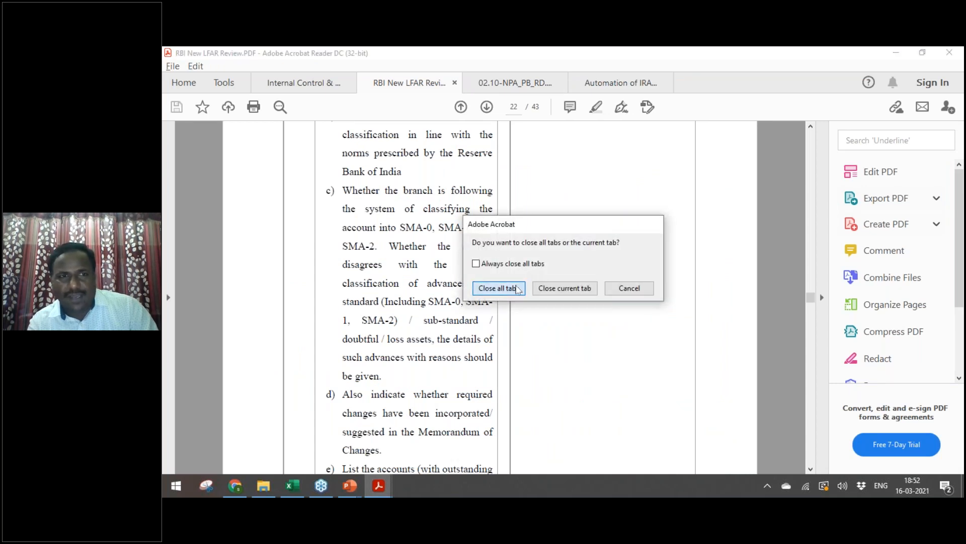
# Step: In File Explorer, go up to Bank Audit 2021 and open 4. SIRC - 16.03.2021
pyautogui.hotkey('alt', 'Tab')
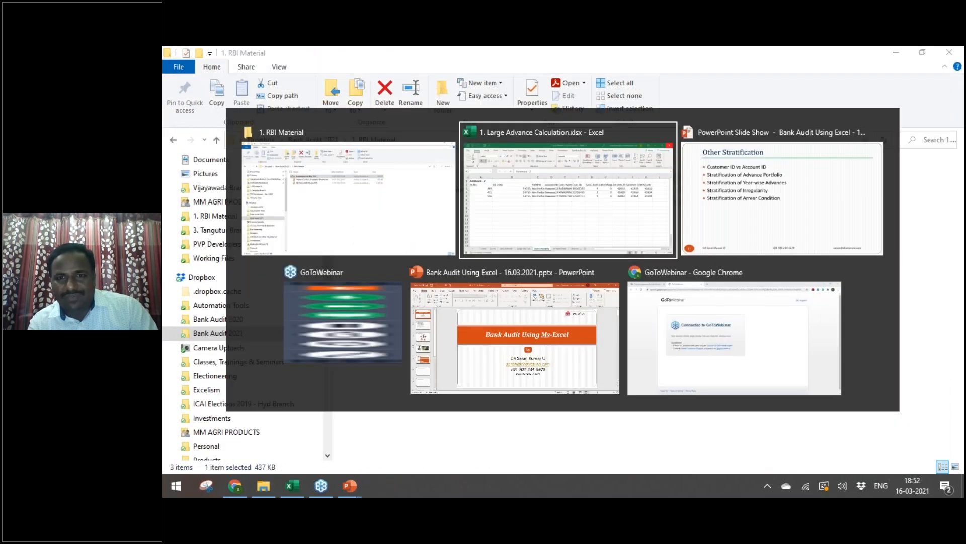
pyautogui.hotkey('alt', 'Tab')
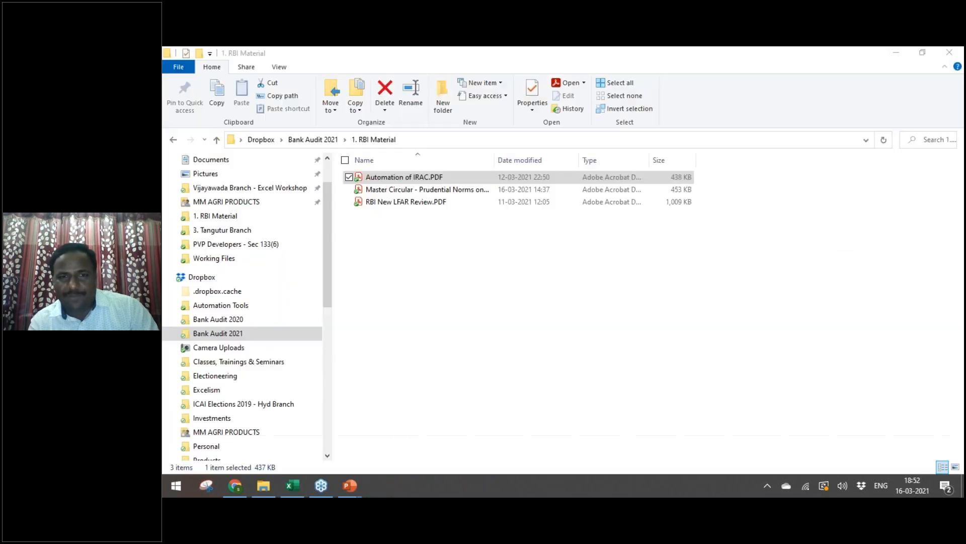
pyautogui.hotkey('alt', 'Up')
pyautogui.press('Down')
pyautogui.press('Down')
pyautogui.press('Down')
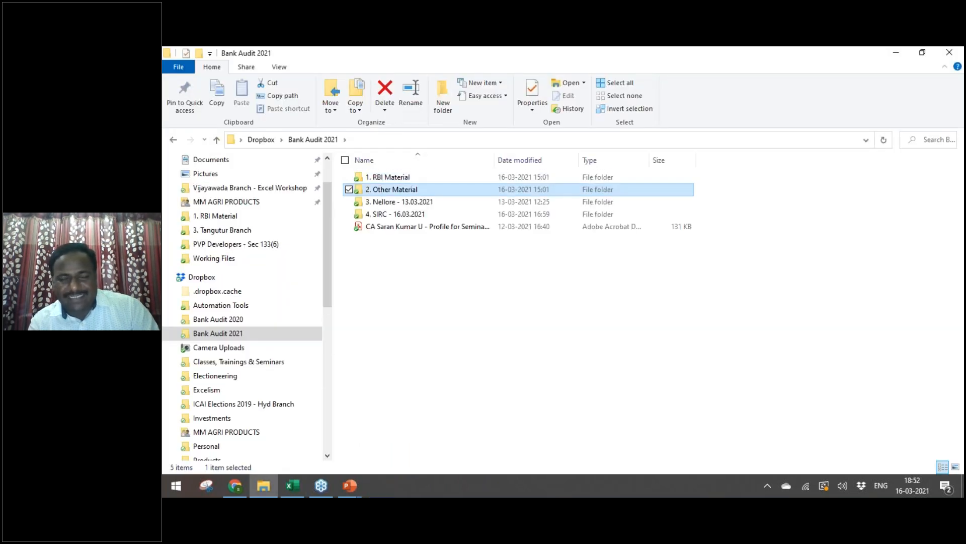
pyautogui.press('Return')
# Step: Open Working Files > Raw Data and select 2.1 SA1 Return.txt
pyautogui.press('Down')
pyautogui.press('Up')
pyautogui.press('Return')
pyautogui.press('Down')
pyautogui.press('Up')
pyautogui.press('Return')
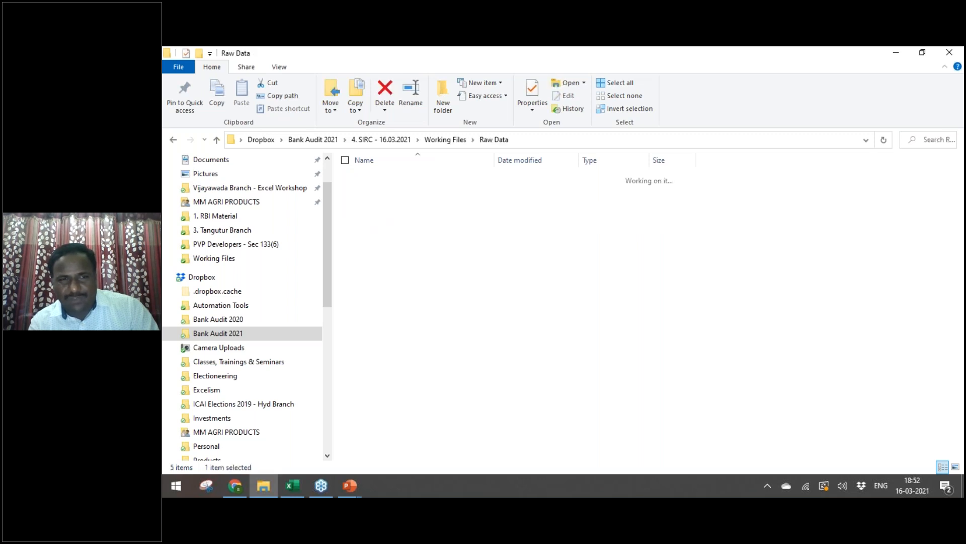
pyautogui.press('Down')
pyautogui.press('Up')
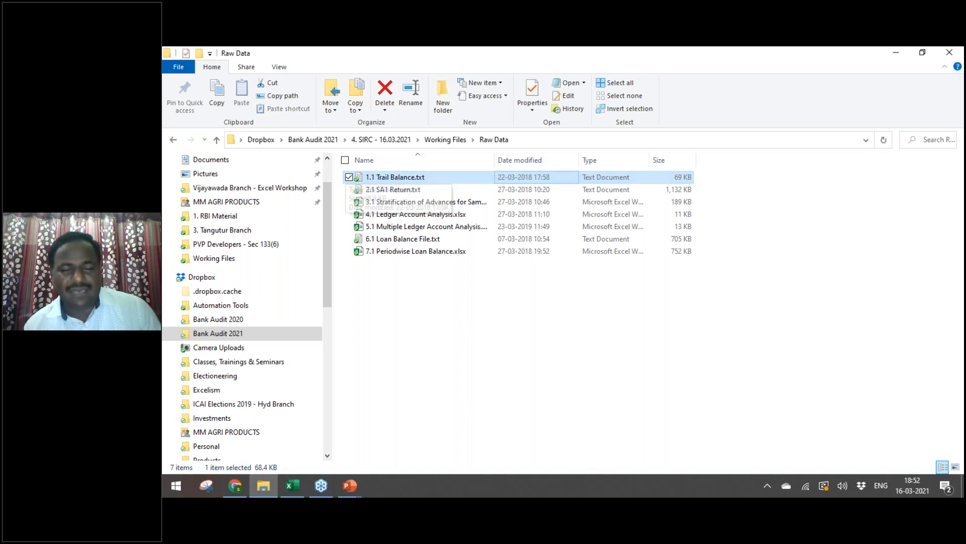
pyautogui.press('Down')
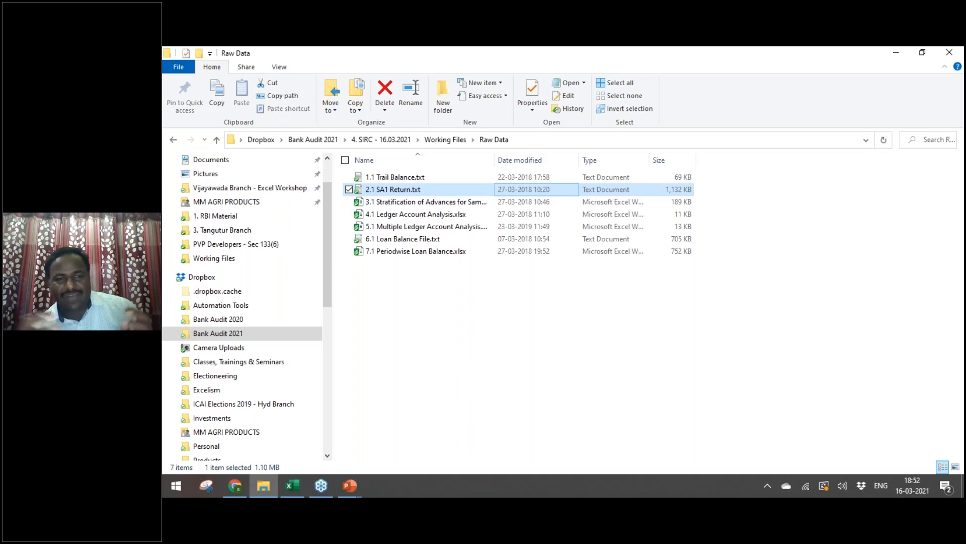
# Step: Glance at 2.1 SA1 Return.txt, then open 6.1 Loan Balance File.txt maximized in Notepad
pyautogui.press('Return')
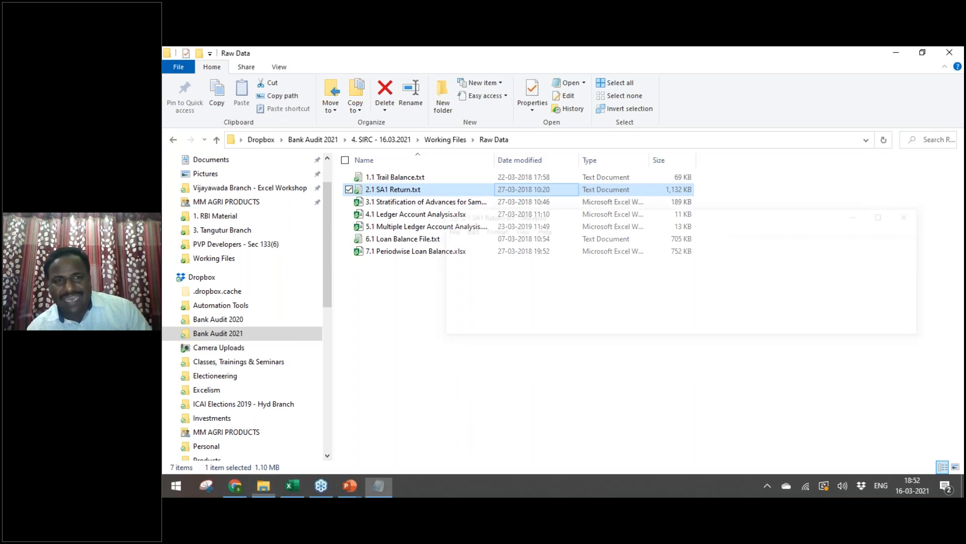
pyautogui.click(920, 216)
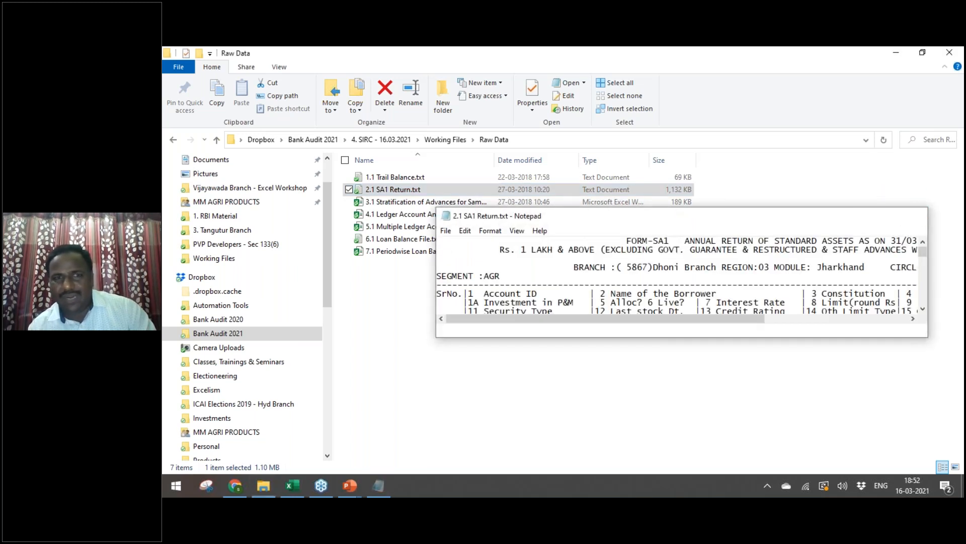
pyautogui.doubleClick(422, 240)
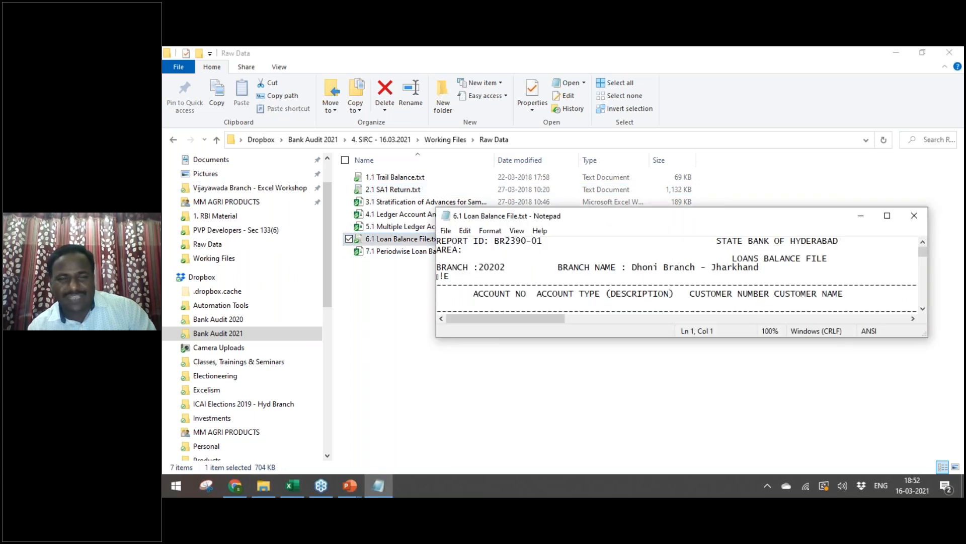
pyautogui.hotkey('alt', 'space')
pyautogui.press('x')
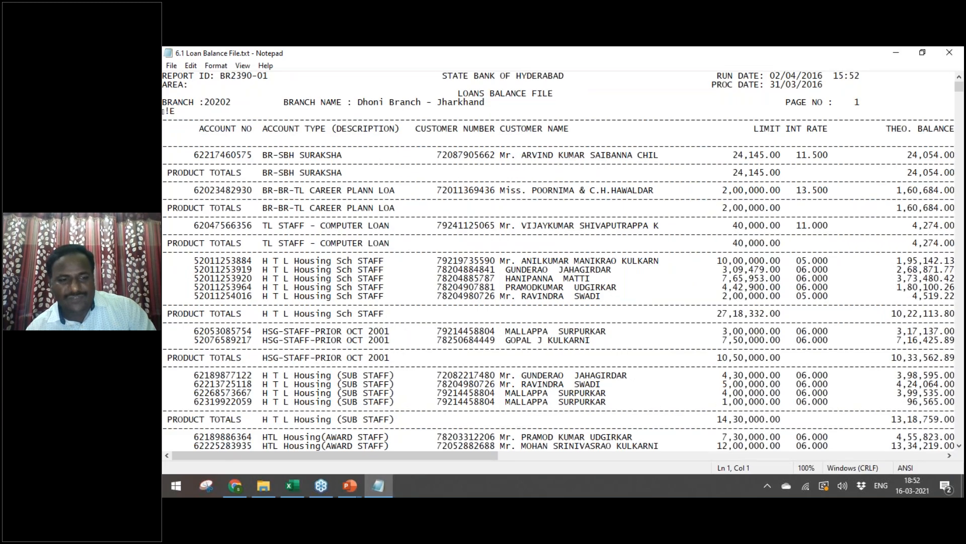
# Step: Scan the loan report from end to top and across its columns, then return to Explorer
pyautogui.hotkey('ctrl', 'shift', 'End')
pyautogui.hotkey('ctrl', 'Home')
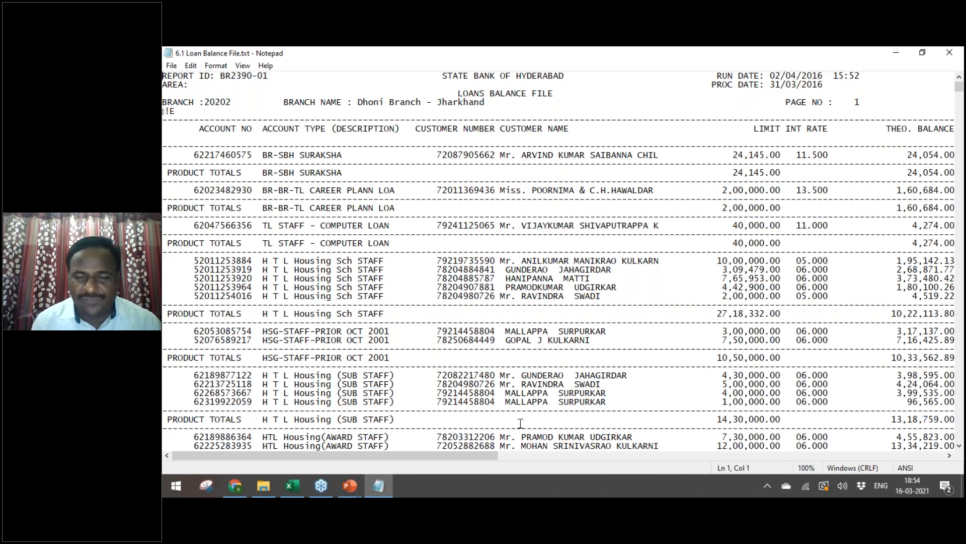
pyautogui.moveTo(474, 459); pyautogui.dragTo(375, 460)
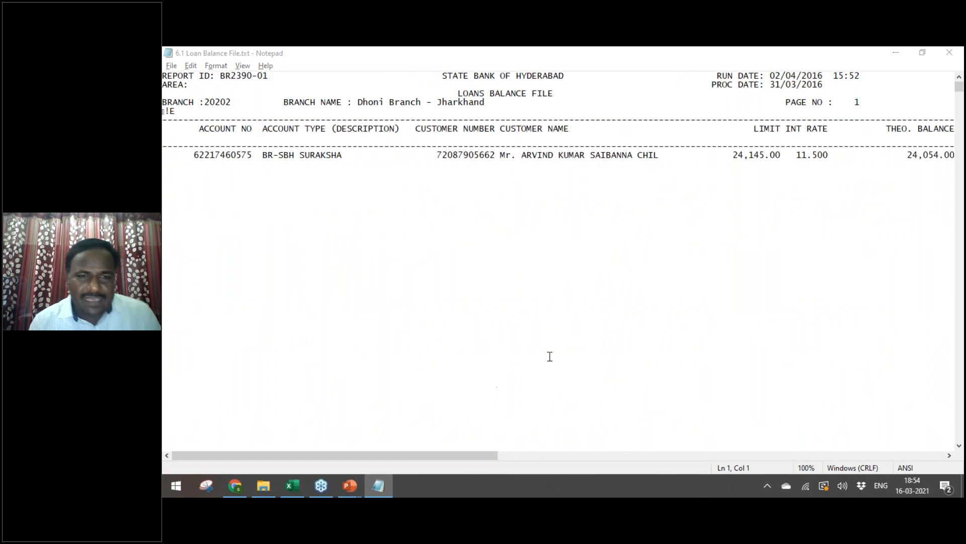
pyautogui.hotkey('alt', 'Tab')
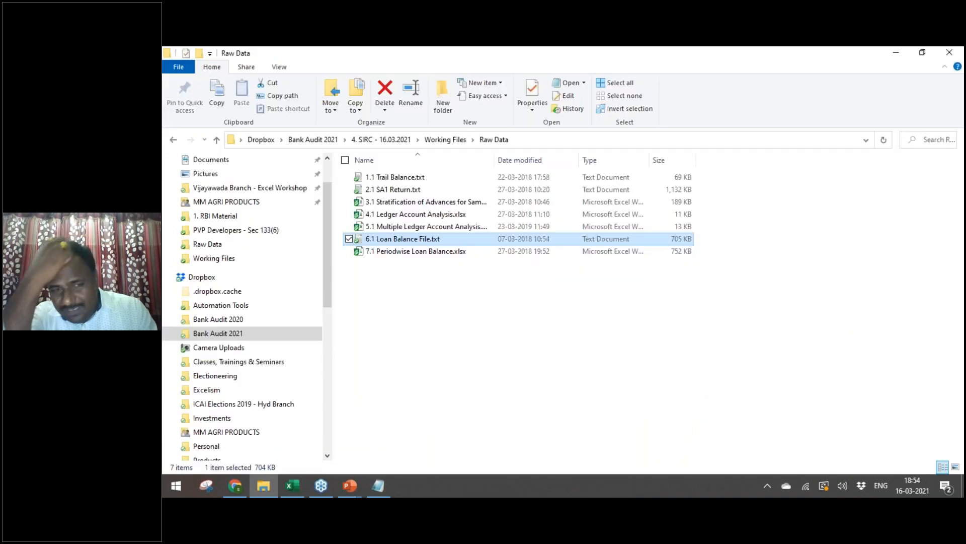
# Step: Go up to Dropbox and open the Vijayawada Branch - Excel Workshop folder
pyautogui.press('Up')
pyautogui.press('Up')
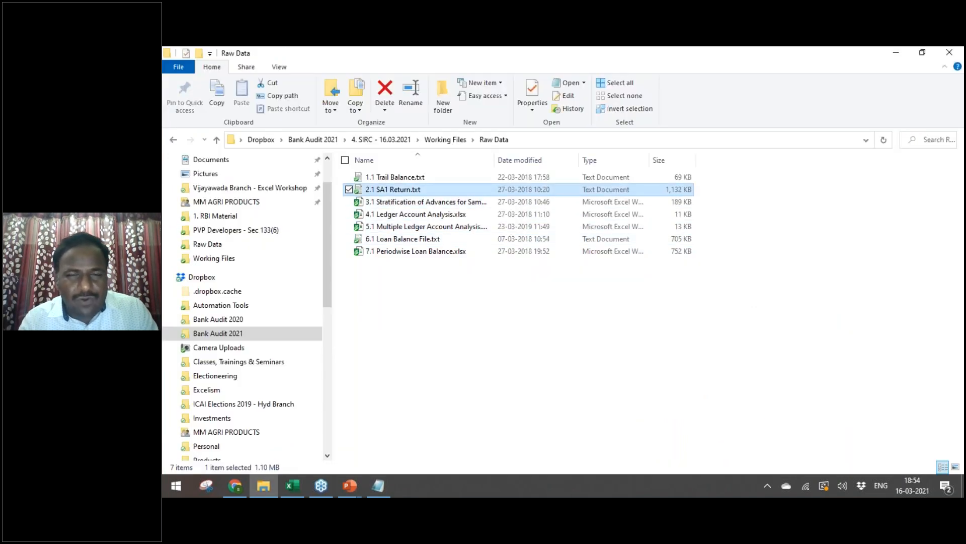
pyautogui.hotkey('alt', 'Up')
pyautogui.hotkey('alt', 'Up')
pyautogui.hotkey('alt', 'Up')
pyautogui.hotkey('alt', 'Up')
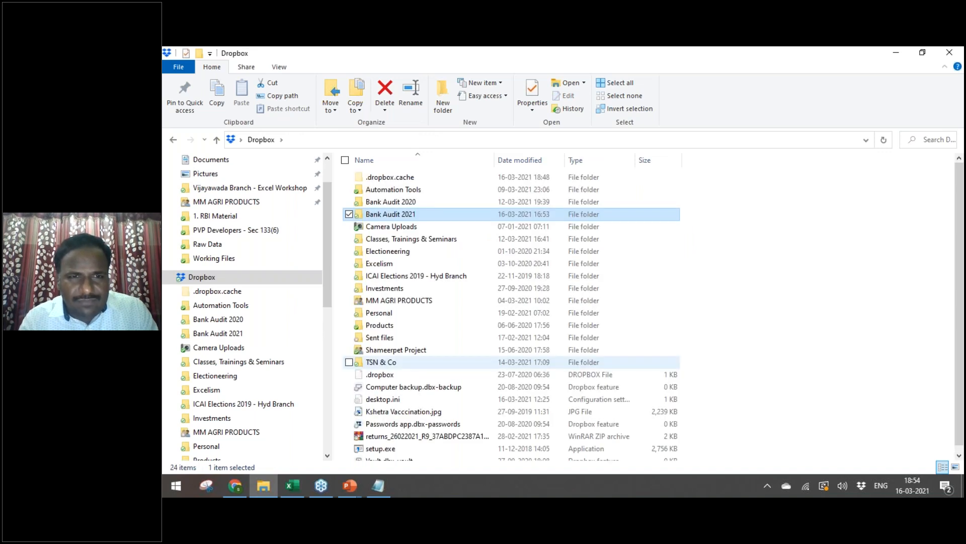
pyautogui.press('Down')
pyautogui.press('Down')
pyautogui.press('Down')
pyautogui.press('Down')
pyautogui.press('Down')
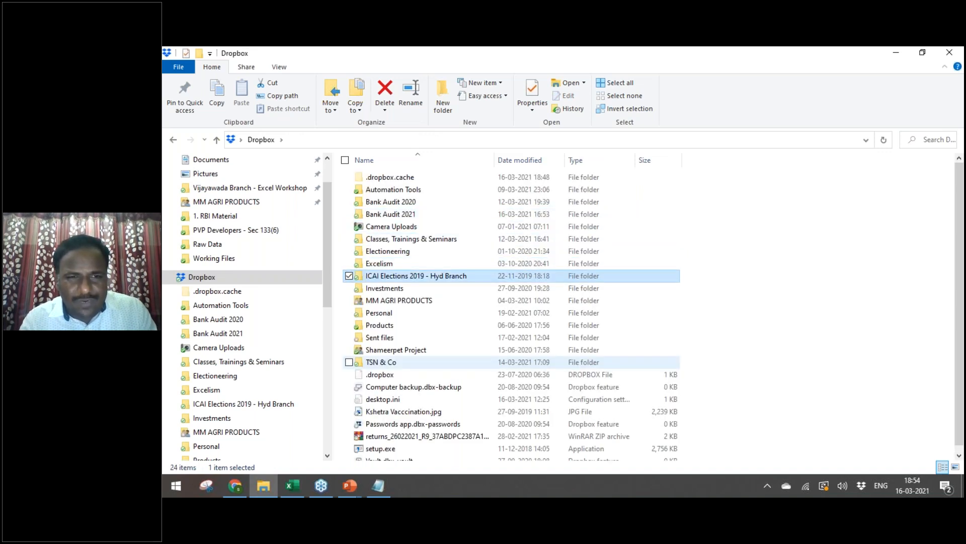
pyautogui.press('Return')
pyautogui.press('Down')
pyautogui.click(250, 187)
pyautogui.click(509, 337)
# Step: Open Day 21 > Advanced Pivot Table E-Commerce Files and open market_fact.csv in Notepad
pyautogui.press('Down')
pyautogui.press('Down')
pyautogui.press('Down')
pyautogui.press('Down')
pyautogui.press('Down')
pyautogui.press('Down')
pyautogui.press('Down')
pyautogui.press('Down')
pyautogui.press('Down')
pyautogui.press('Down')
pyautogui.press('Down')
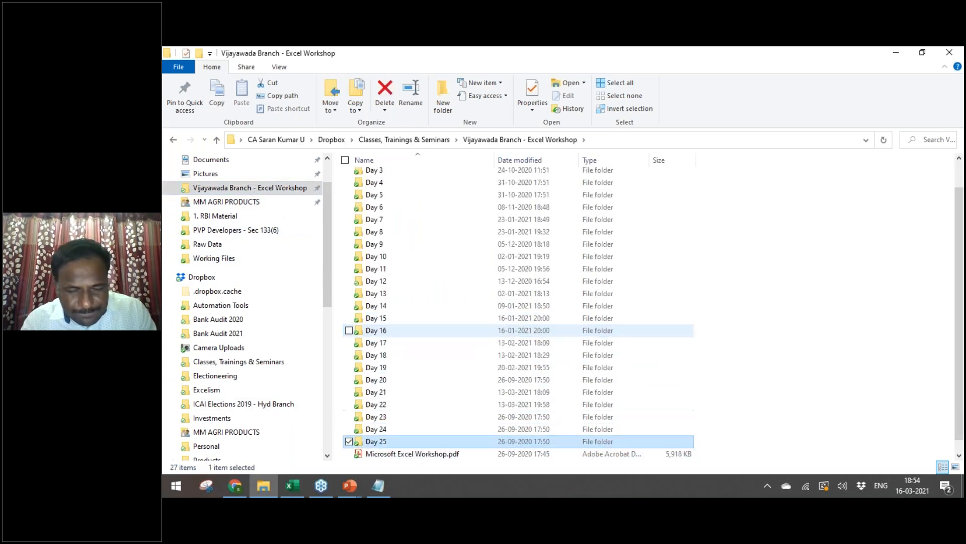
pyautogui.press('Up')
pyautogui.press('Up')
pyautogui.press('Up')
pyautogui.press('Up')
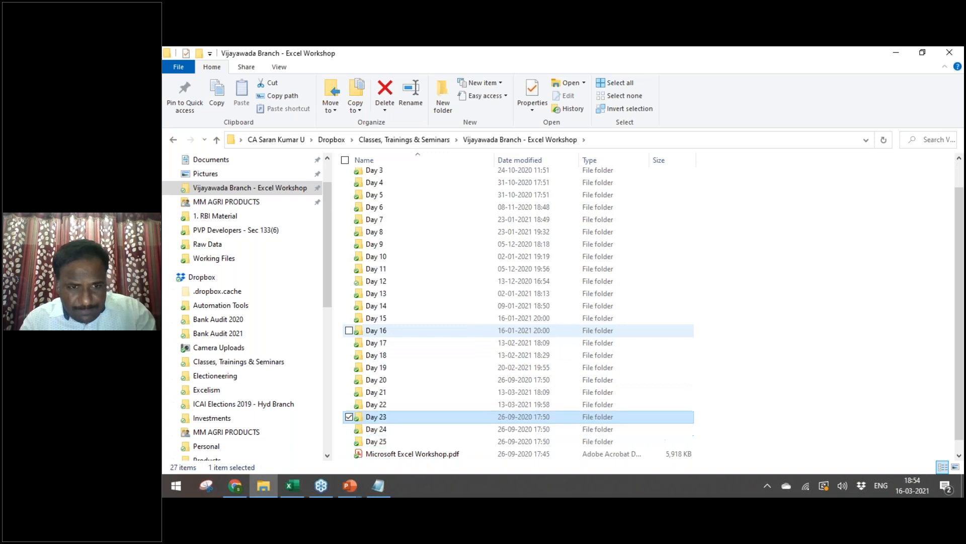
pyautogui.press('Return')
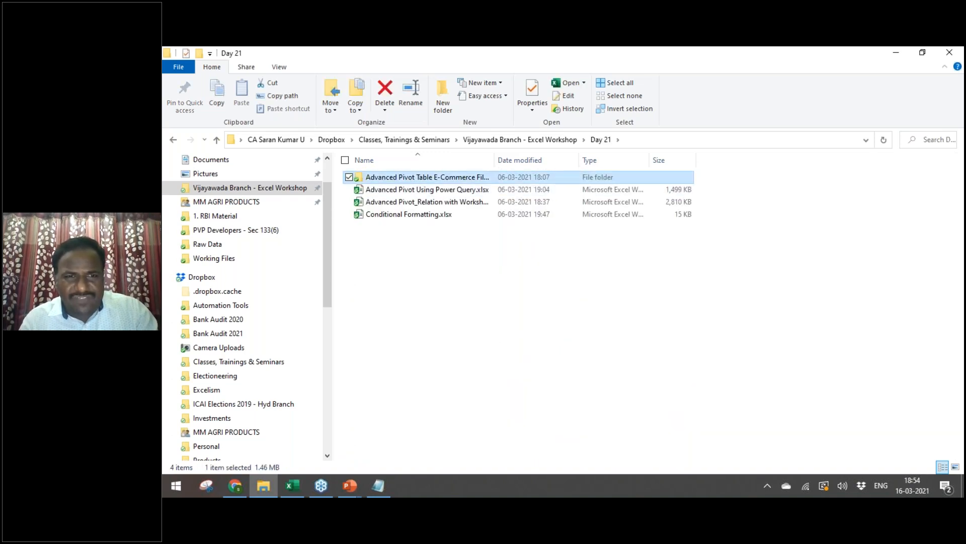
pyautogui.press('Down')
pyautogui.press('Down')
pyautogui.press('Down')
pyautogui.press('Up')
pyautogui.press('Up')
pyautogui.press('Up')
pyautogui.press('Return')
pyautogui.press('Down')
pyautogui.press('Down')
pyautogui.press('Up')
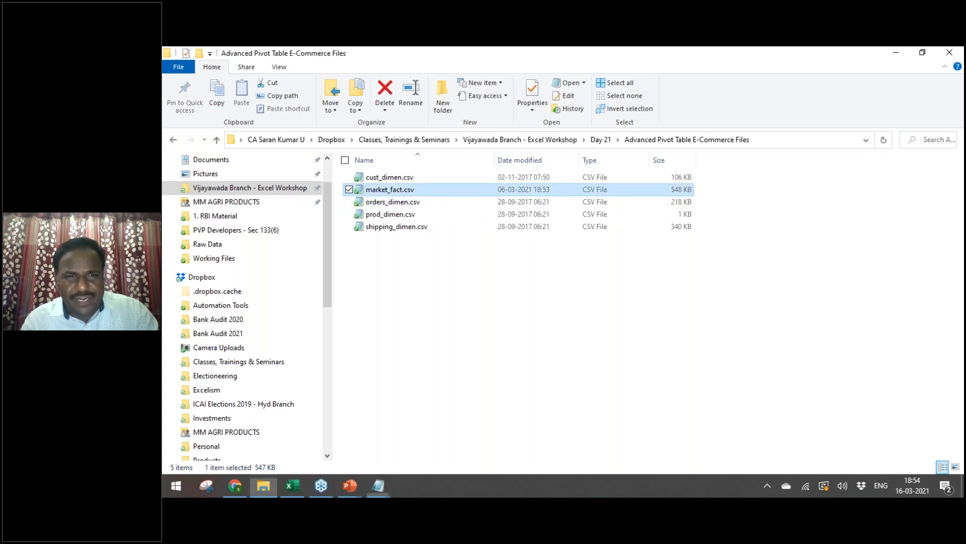
pyautogui.press('Return')
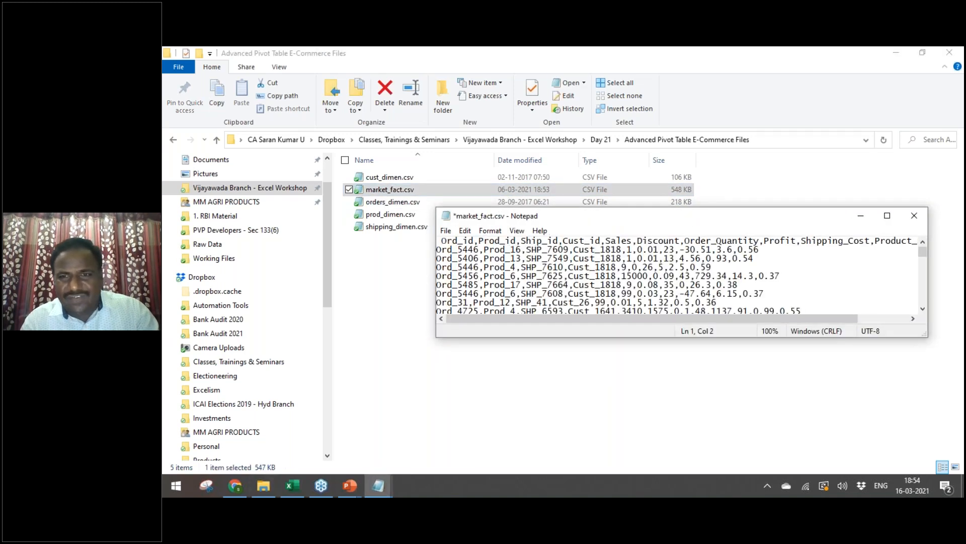
# Step: Close market_fact.csv without saving the accidental edit, then go up to the Vijayawada Branch folder
pyautogui.click(887, 215)
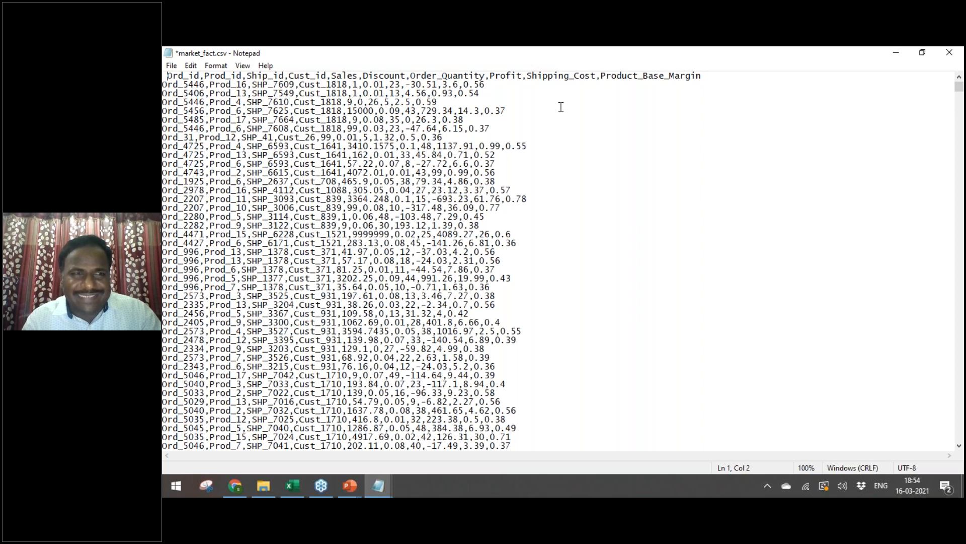
pyautogui.press('BackSpace')
pyautogui.click(949, 53)
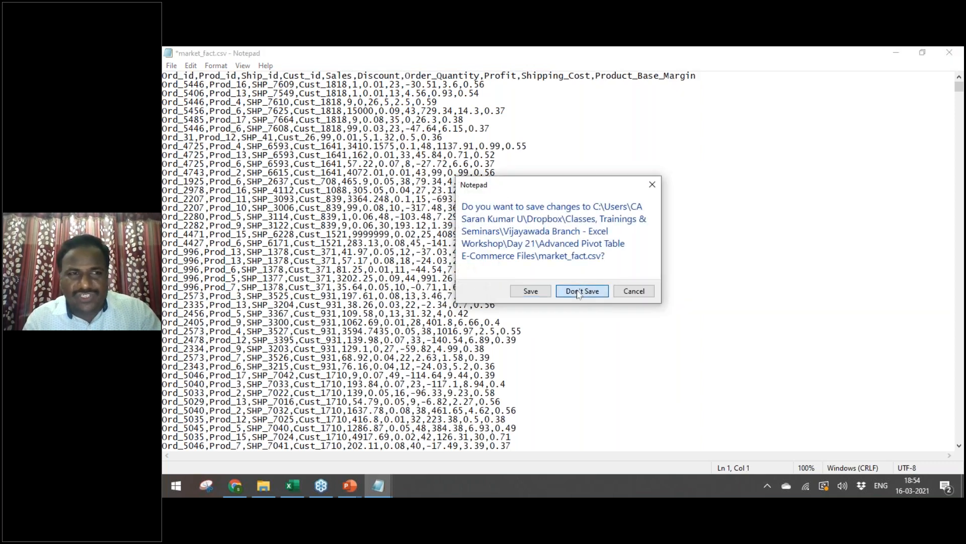
pyautogui.click(578, 292)
pyautogui.hotkey('alt', 'Up')
pyautogui.hotkey('alt', 'Up')
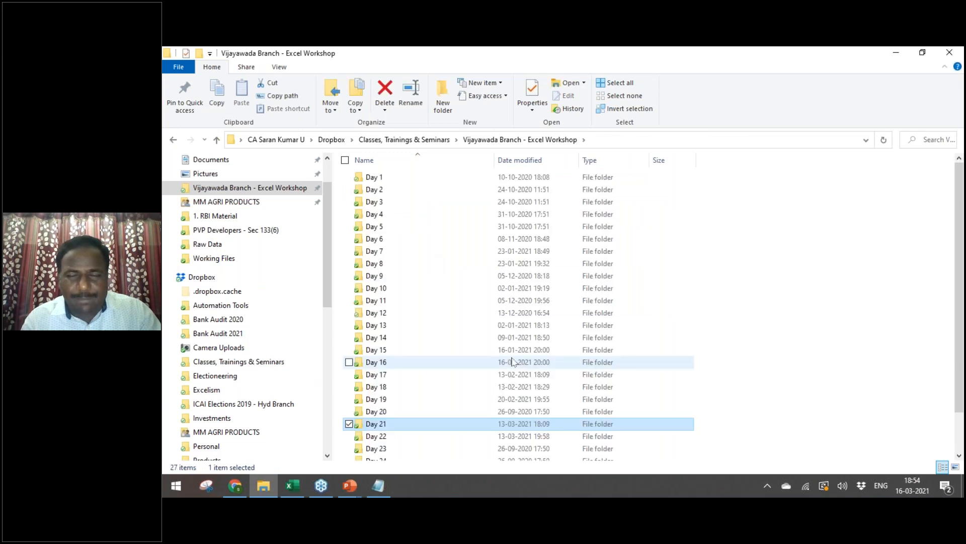
# Step: Navigate back to Working Files > Raw Data and open 6.1 Loan Balance File.txt
pyautogui.hotkey('alt', 'Up')
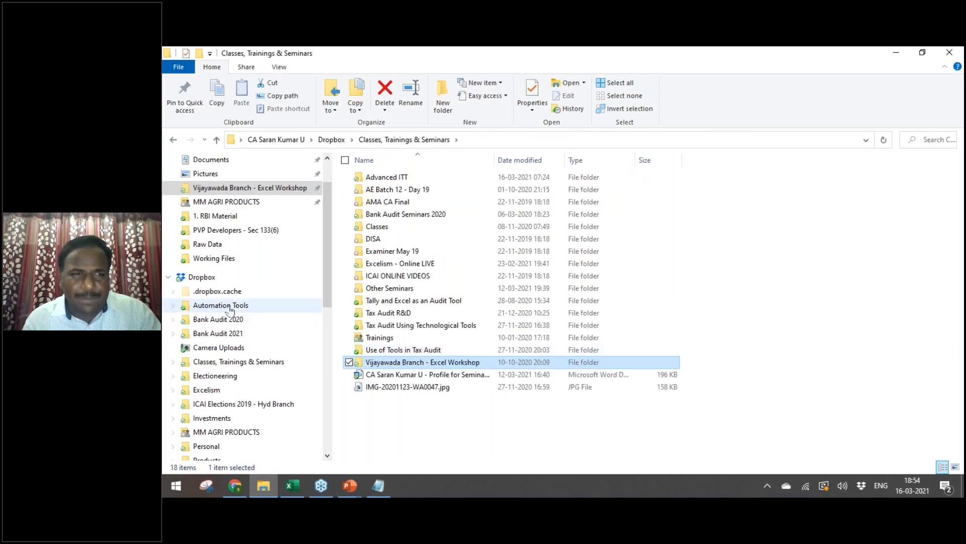
pyautogui.click(214, 258)
pyautogui.click(463, 322)
pyautogui.press('Down')
pyautogui.press('Up')
pyautogui.press('Return')
pyautogui.press('Down')
pyautogui.press('Up')
pyautogui.press('Down')
pyautogui.press('Down')
pyautogui.press('Down')
pyautogui.press('Down')
pyautogui.press('Down')
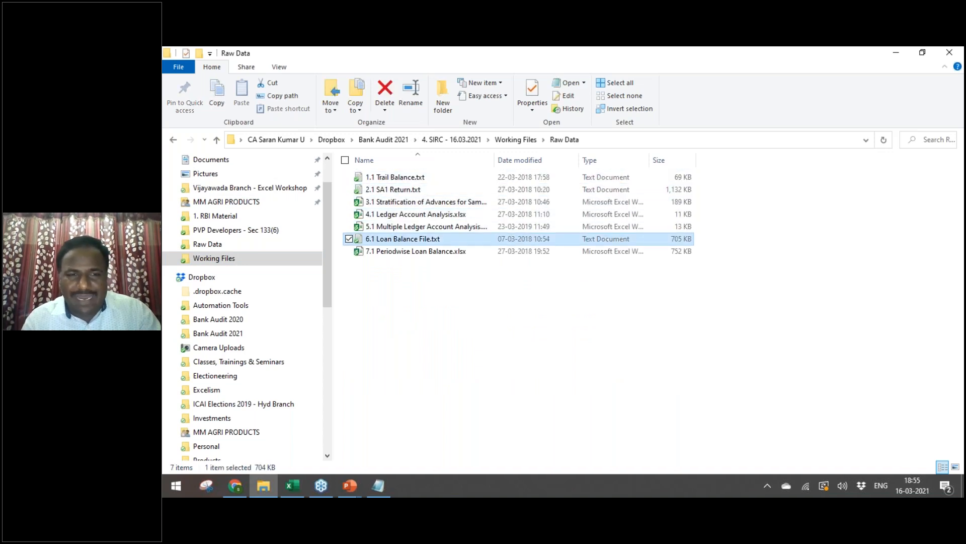
pyautogui.press('Return')
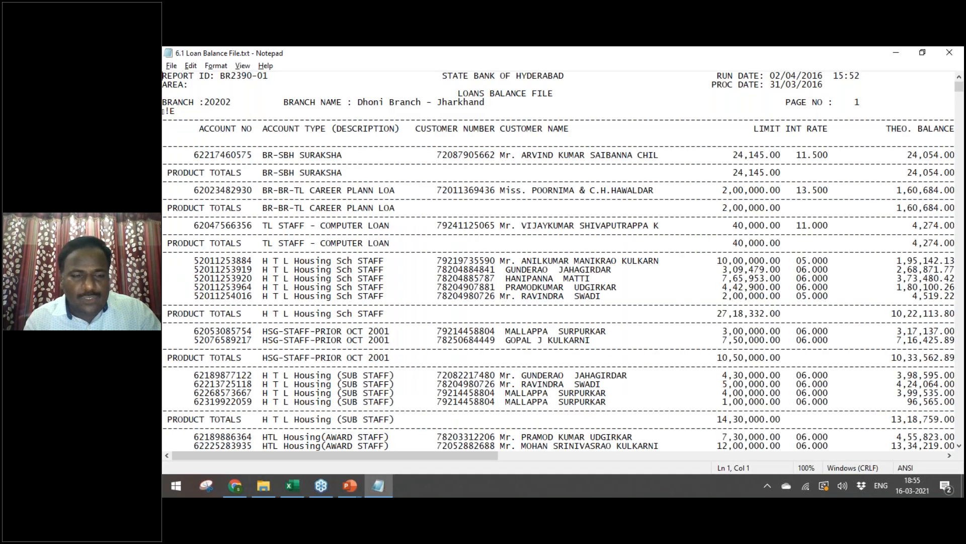
# Step: Select and copy the whole loan report text, then switch to Excel
pyautogui.hotkey('ctrl', 'a')
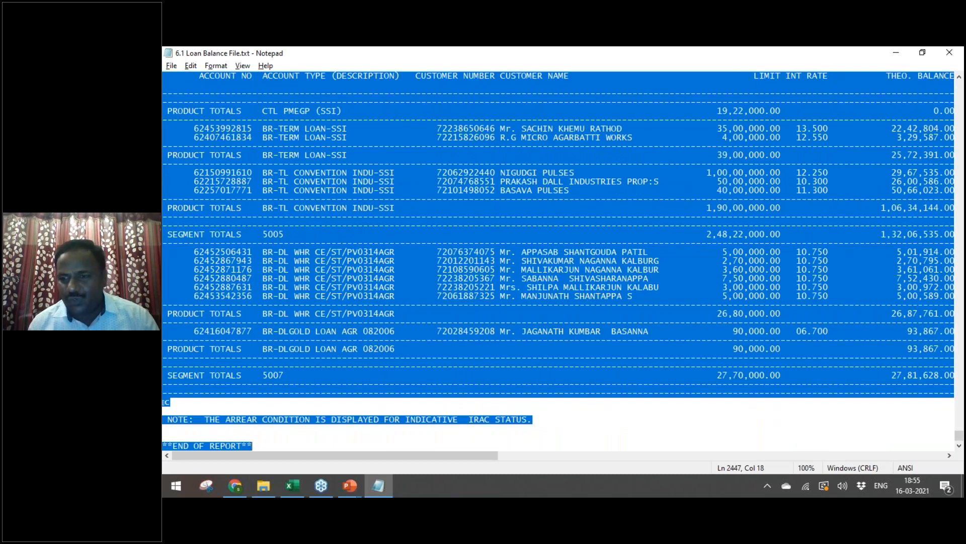
pyautogui.click(952, 88)
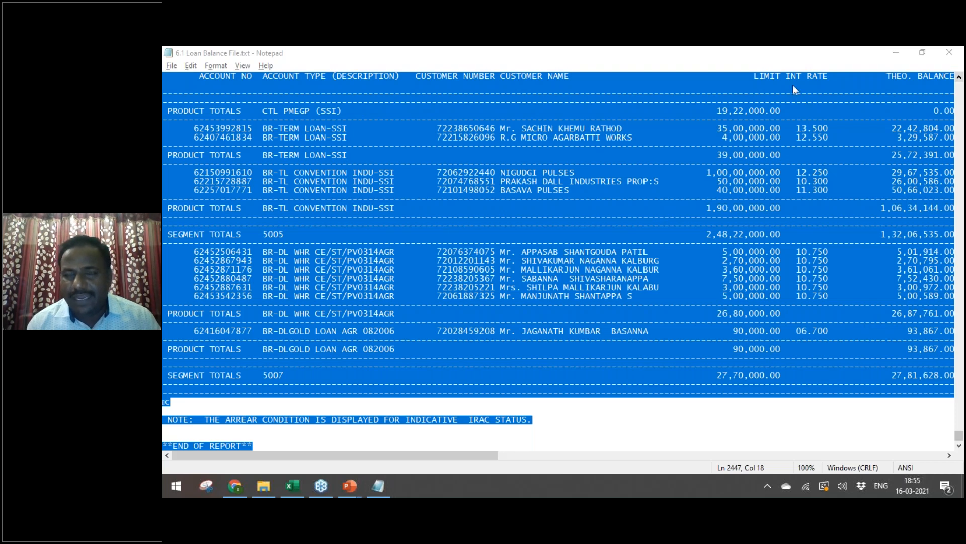
pyautogui.hotkey('alt', 'Tab')
pyautogui.hotkey('alt', 'Tab')
pyautogui.hotkey('alt', 'Tab')
pyautogui.press('Tab')
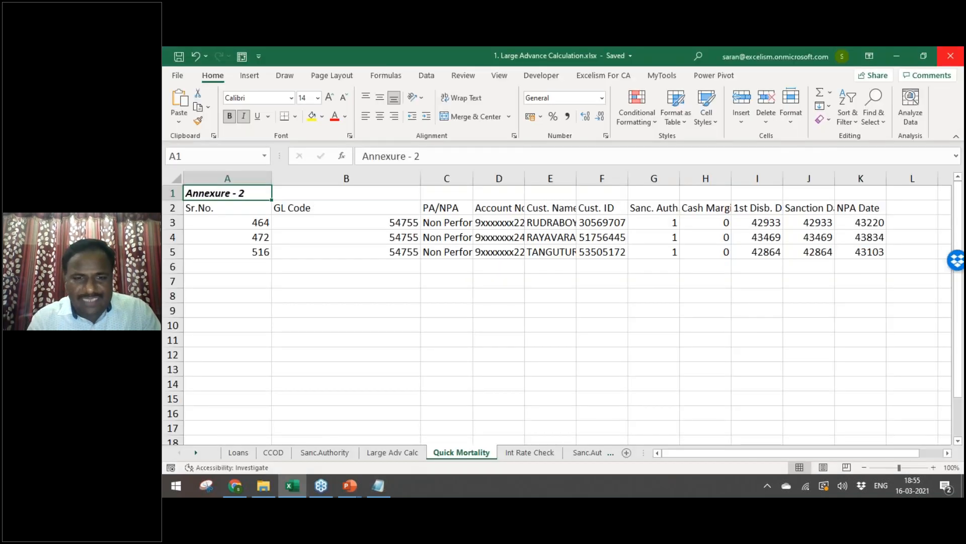
# Step: Paste the report into a new workbook, then close that workbook without saving
pyautogui.hotkey('ctrl', 'n')
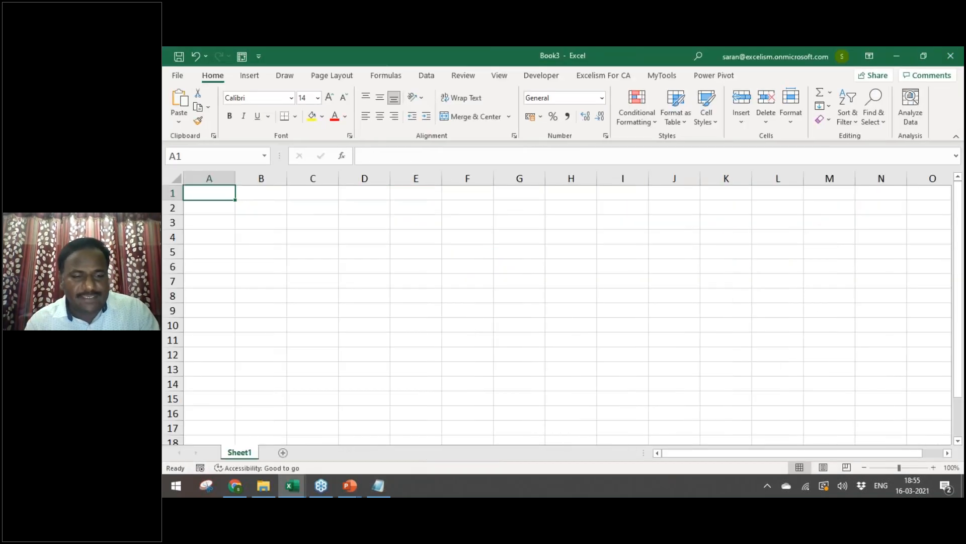
pyautogui.hotkey('ctrl', 'v')
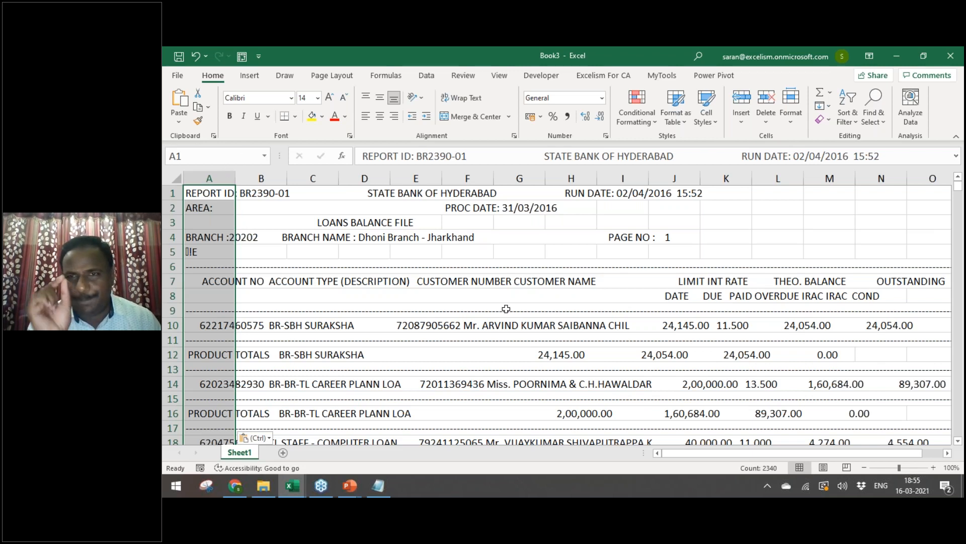
pyautogui.click(531, 320)
pyautogui.hotkey('ctrl', 's')
pyautogui.press('Escape')
pyautogui.hotkey('ctrl', 'w')
pyautogui.press('n')
# Step: Close Large Advance Calculation, restart Excel with a blank Book1, and switch to Raw Data
pyautogui.hotkey('ctrl', 'w')
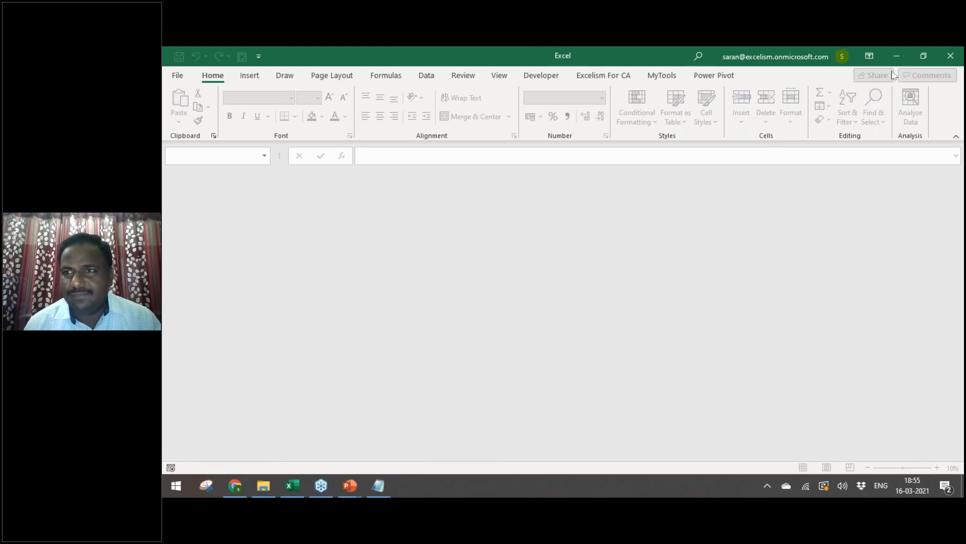
pyautogui.click(950, 56)
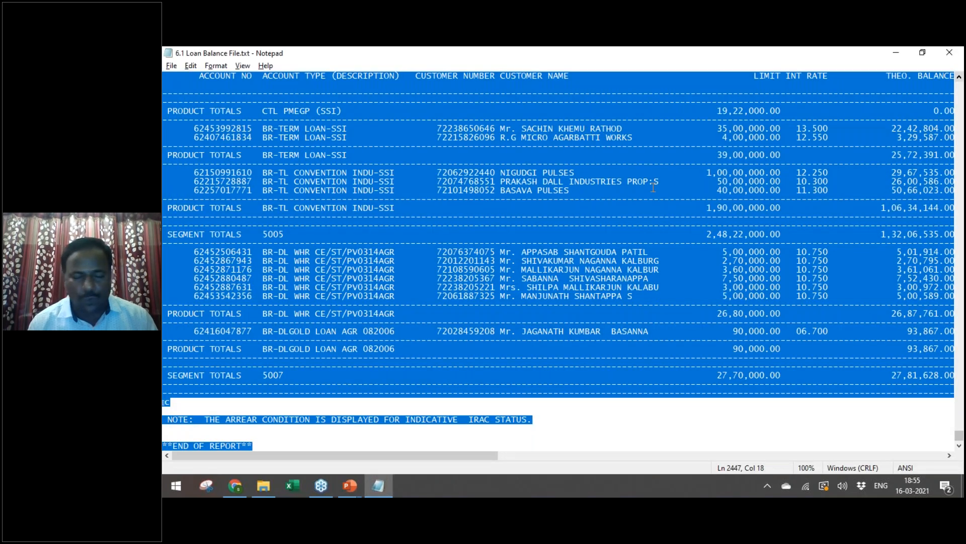
pyautogui.click(302, 484)
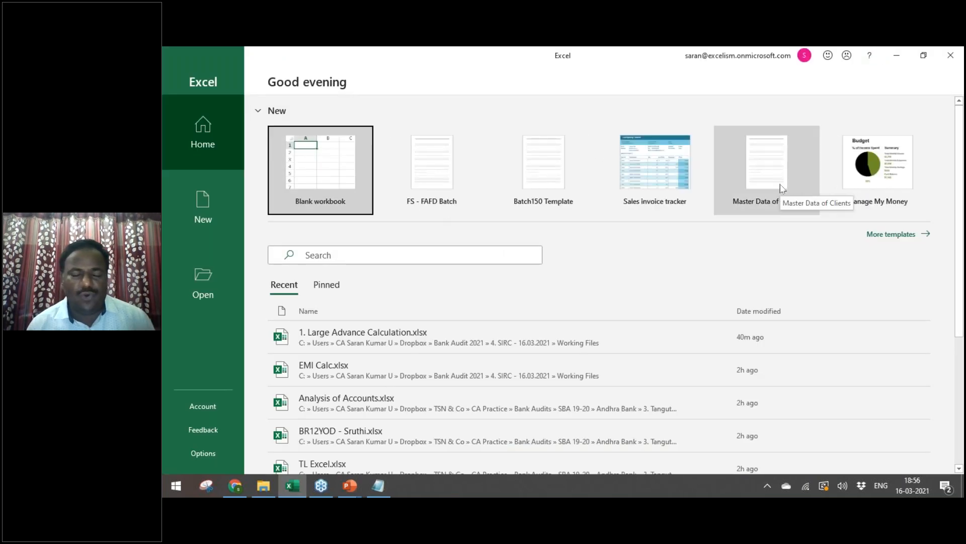
pyautogui.click(360, 209)
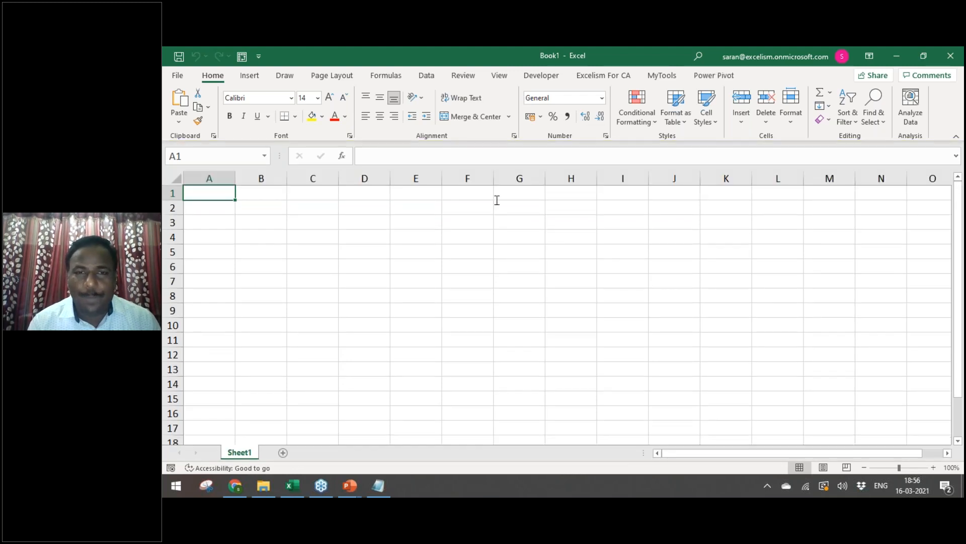
pyautogui.hotkey('alt', 'Tab')
pyautogui.press('Tab')
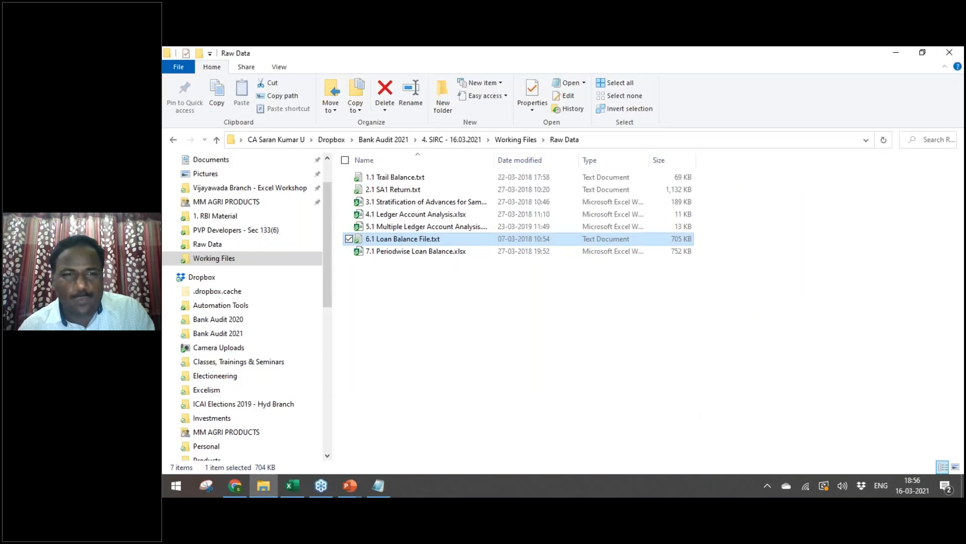
# Step: Browse to the Vijayawada Branch - Excel Workshop folder and into Day 20
pyautogui.hotkey('alt', 'Tab')
pyautogui.press('Escape')
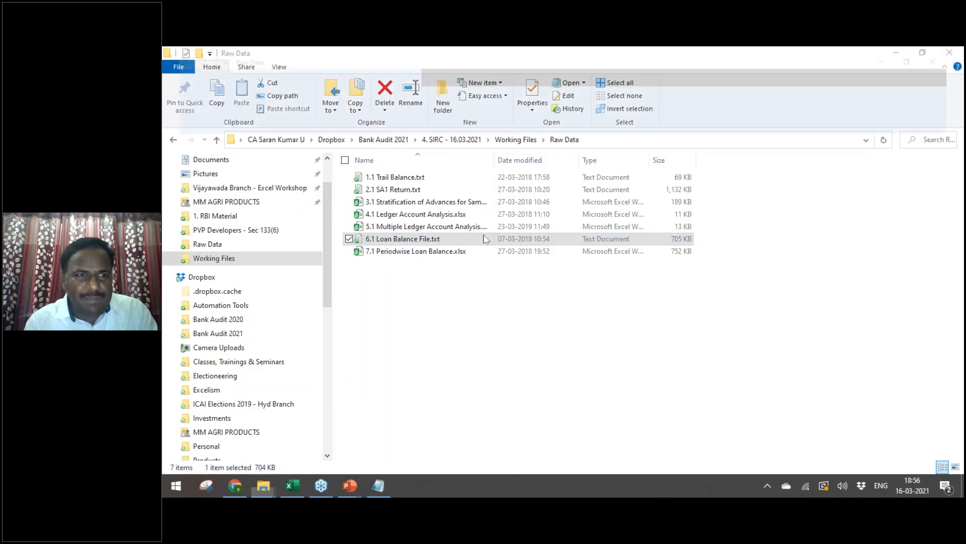
pyautogui.scroll(2, 241, 241)
pyautogui.click(267, 252)
pyautogui.click(272, 240)
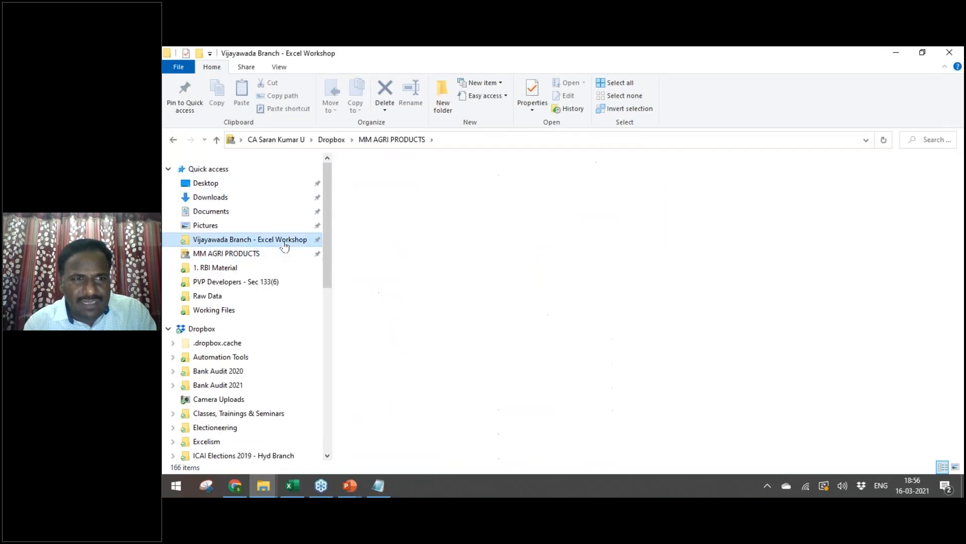
pyautogui.press('Down')
pyautogui.press('Down')
pyautogui.press('Down')
pyautogui.press('Down')
pyautogui.press('Down')
pyautogui.press('Down')
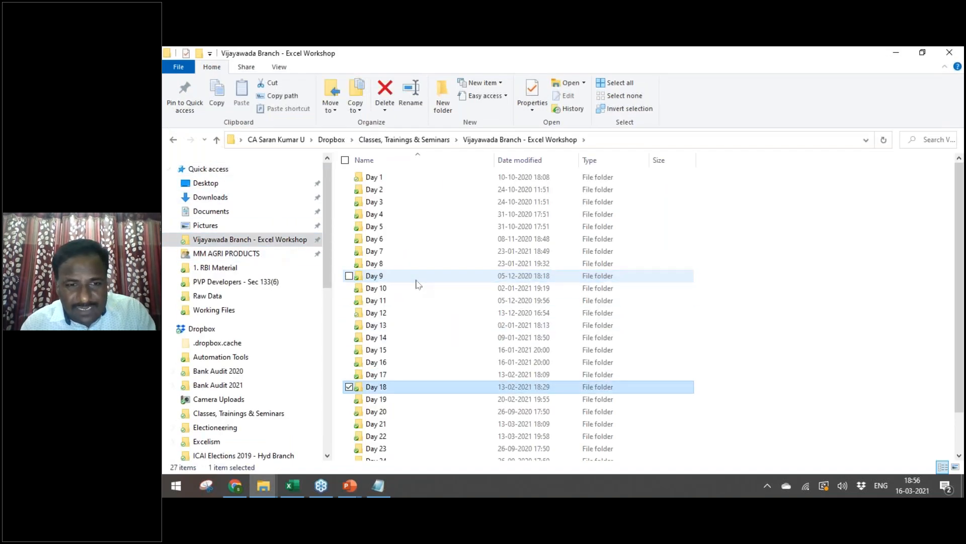
pyautogui.press('Down')
pyautogui.press('Return')
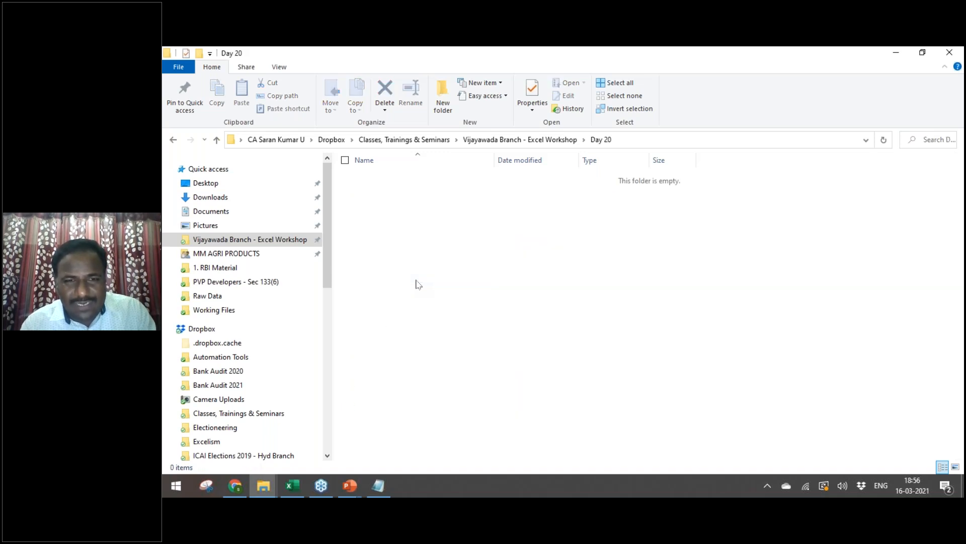
# Step: Go to Day 21 > Advanced Pivot Table E-Commerce Files and open cust_dimen.csv in Notepad
pyautogui.press('BackSpace')
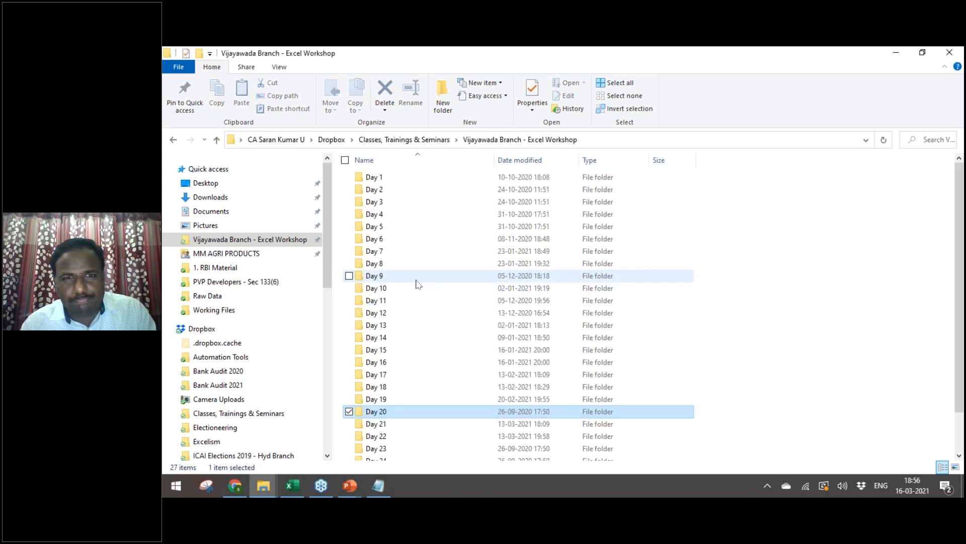
pyautogui.press('Return')
pyautogui.press('BackSpace')
pyautogui.press('Down')
pyautogui.press('Return')
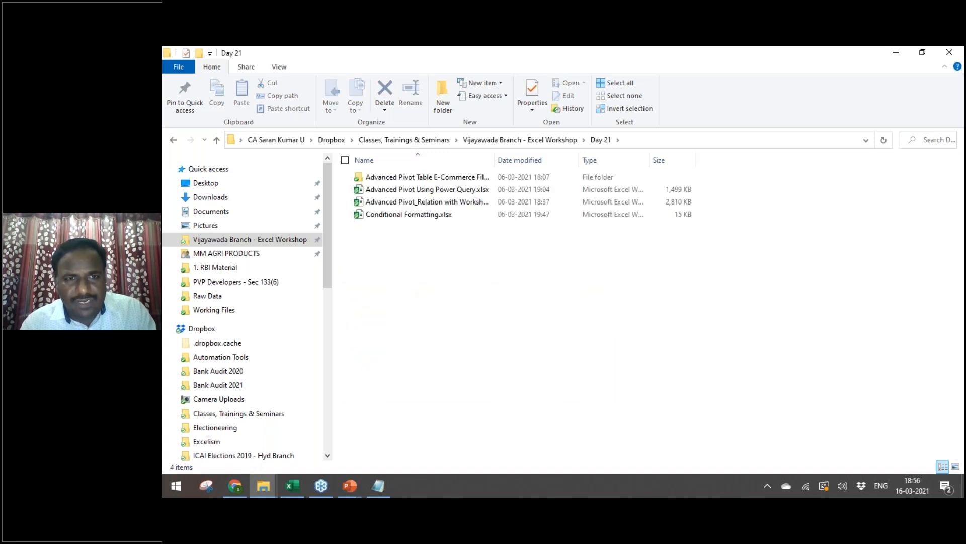
pyautogui.press('Return')
pyautogui.press('Up')
pyautogui.press('Return')
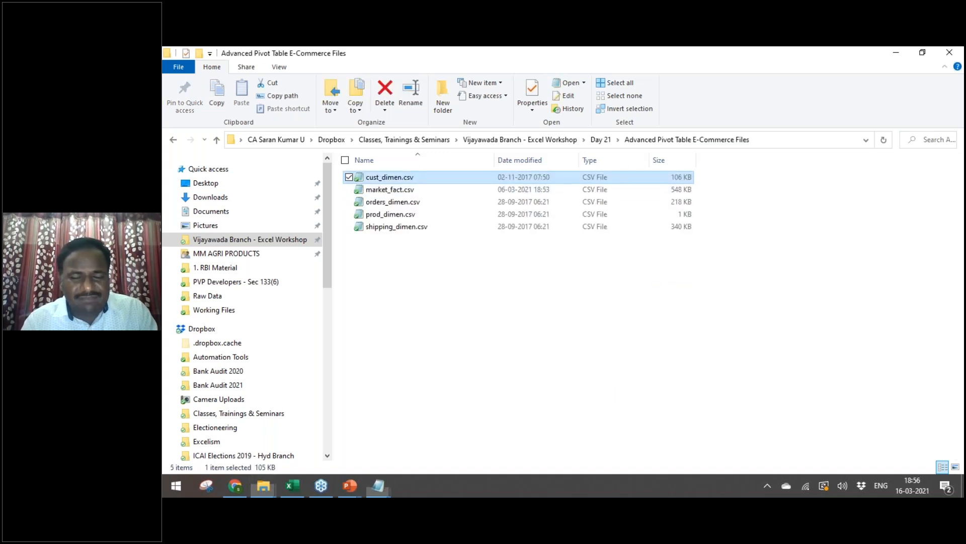
# Step: Copy all of cust_dimen.csv's text and paste it into column A of Book1
pyautogui.hotkey('ctrl', 'a')
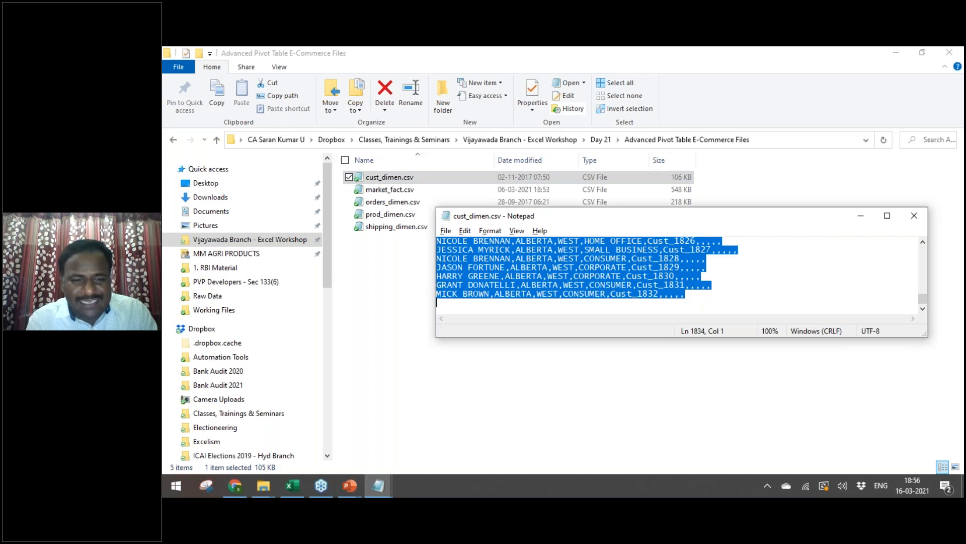
pyautogui.hotkey('ctrl', 'c')
pyautogui.hotkey('alt', 'Tab')
pyautogui.hotkey('alt', 'Tab')
pyautogui.hotkey('alt', 'Tab')
pyautogui.hotkey('ctrl', 'v')
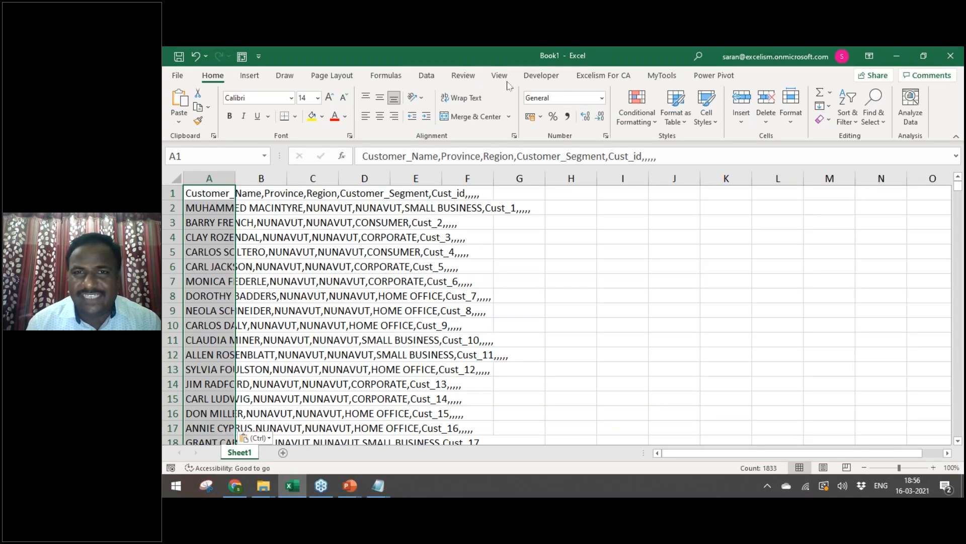
# Step: Split the customer data in column A at commas using Text to Columns
pyautogui.click(434, 80)
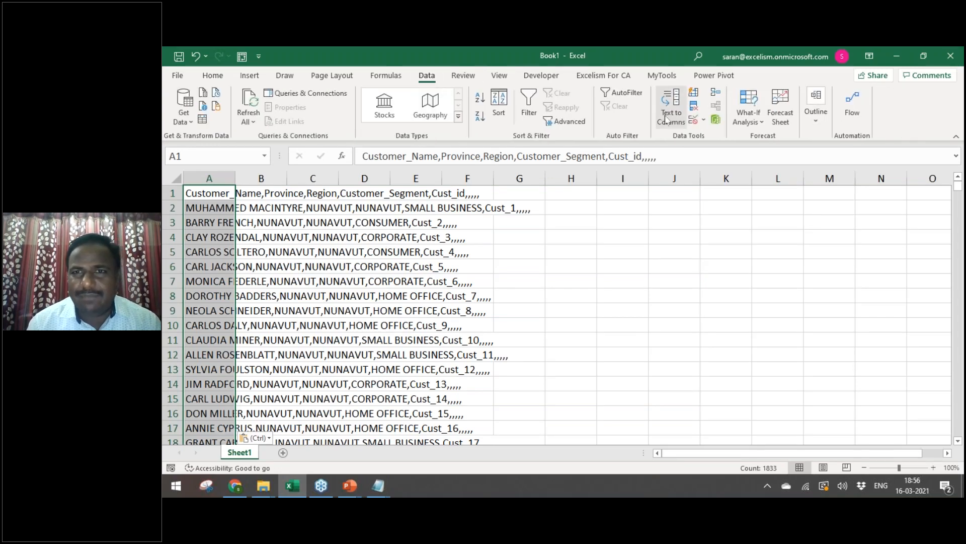
pyautogui.click(669, 113)
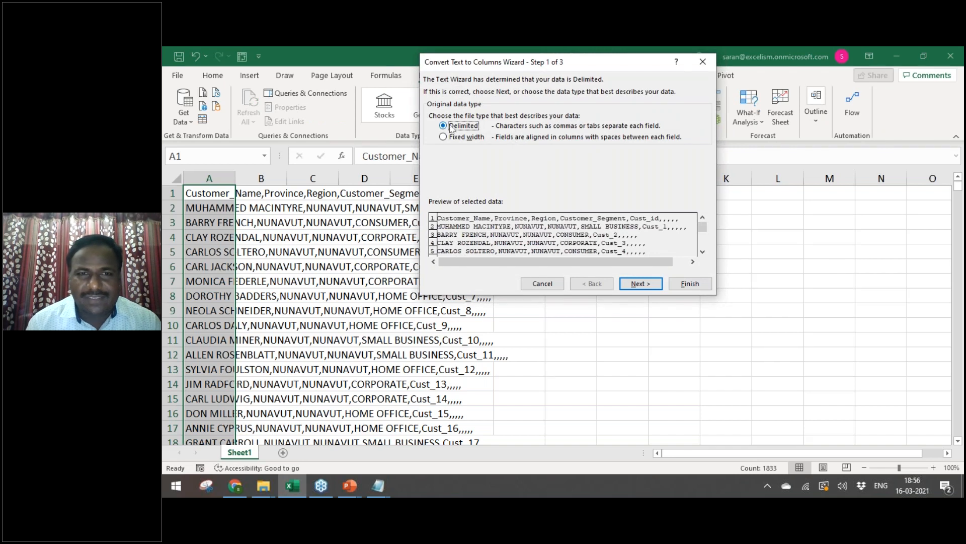
pyautogui.click(639, 283)
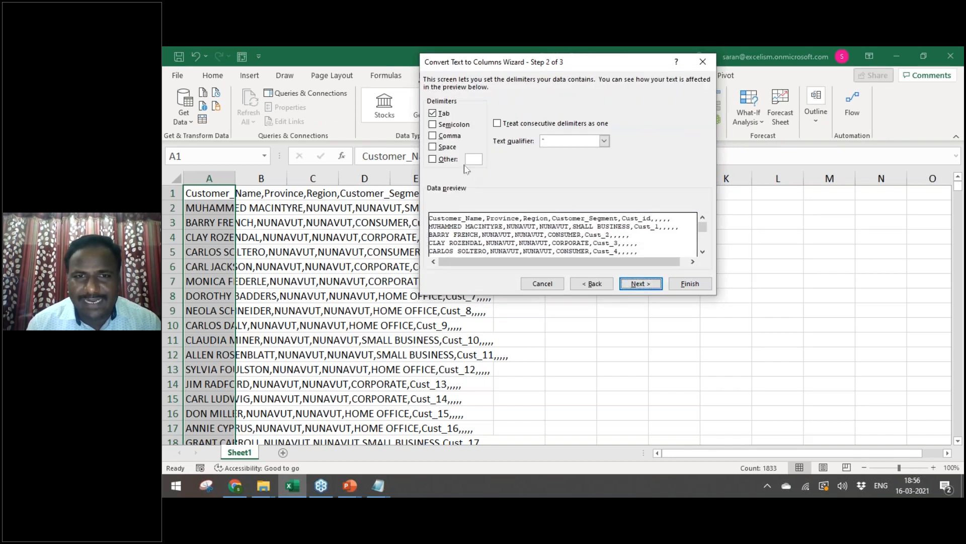
pyautogui.click(447, 148)
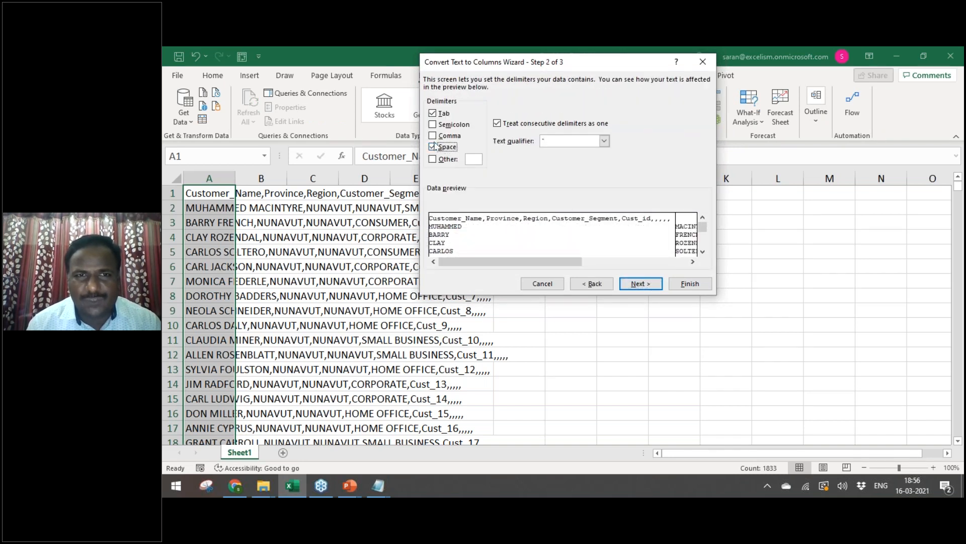
pyautogui.click(433, 146)
pyautogui.click(433, 136)
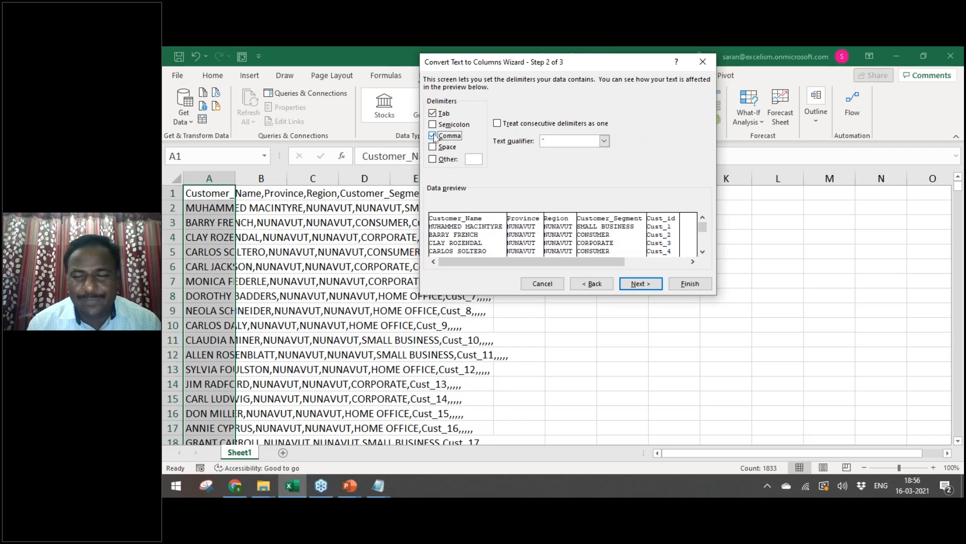
pyautogui.click(690, 283)
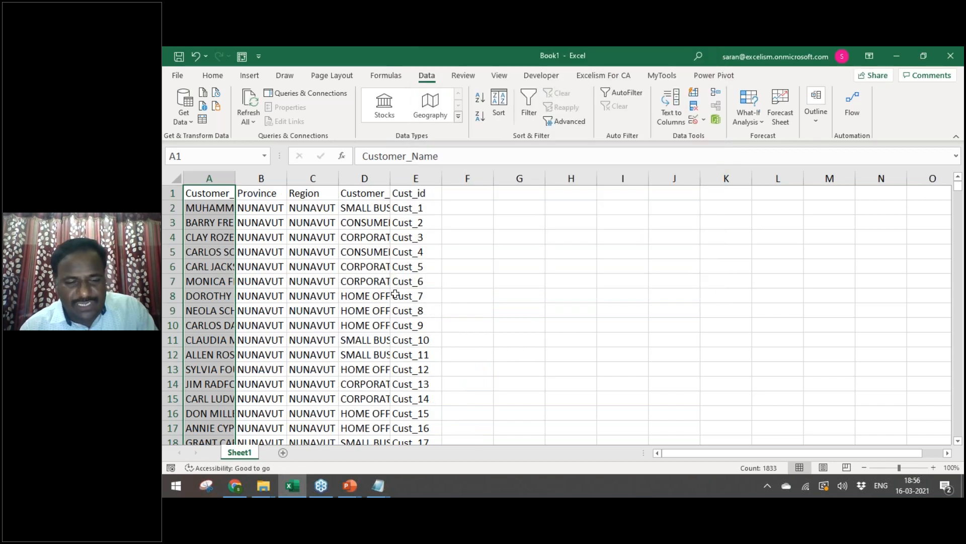
# Step: Auto-fit columns A–E, bold the A1:E1 header row, and add a new Sheet2
pyautogui.hotkey('alt', 'o')
pyautogui.press('c')
pyautogui.press('a')
pyautogui.hotkey('ctrl', 'Home')
pyautogui.hotkey('ctrl', 'shift', 'Right')
pyautogui.hotkey('ctrl', 'b')
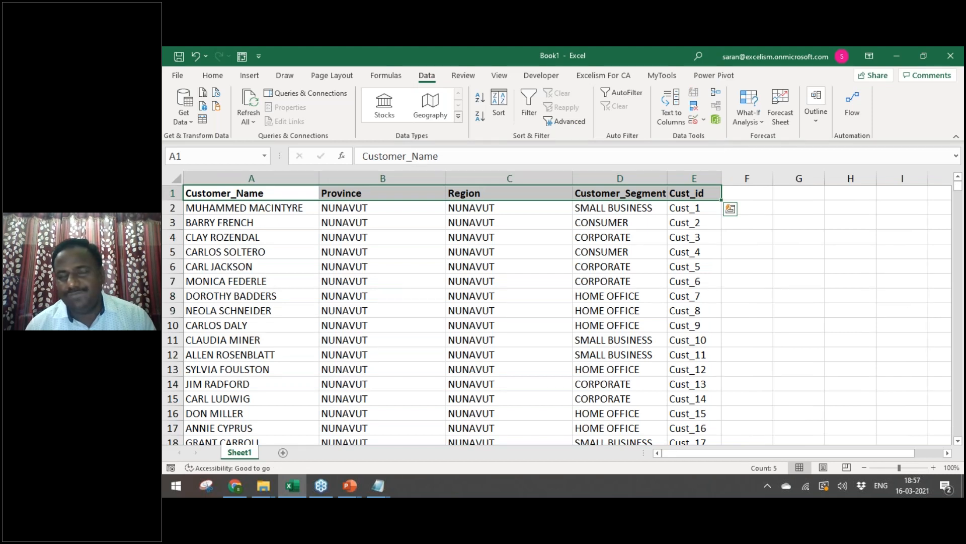
pyautogui.click(283, 452)
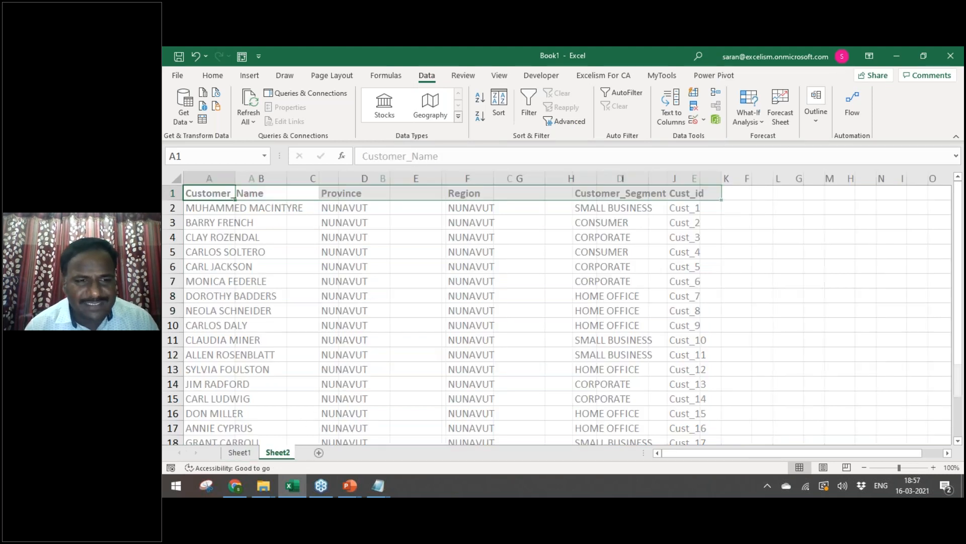
# Step: Copy the orders_dimen.csv data from Notepad into Sheet2 at A1 and autofit columns A to D
pyautogui.hotkey('alt', 'Tab')
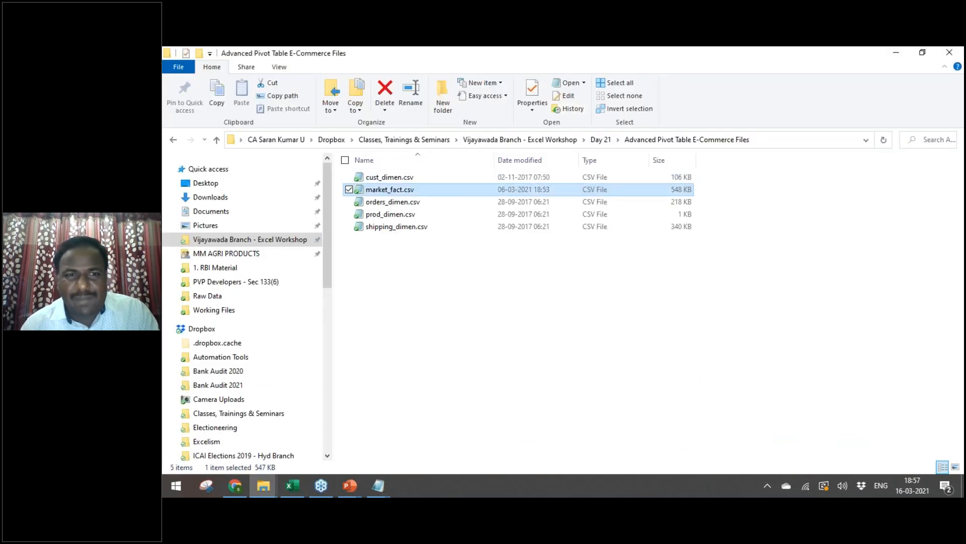
pyautogui.press('Down')
pyautogui.press('Return')
pyautogui.hotkey('alt', 'space')
pyautogui.press('x')
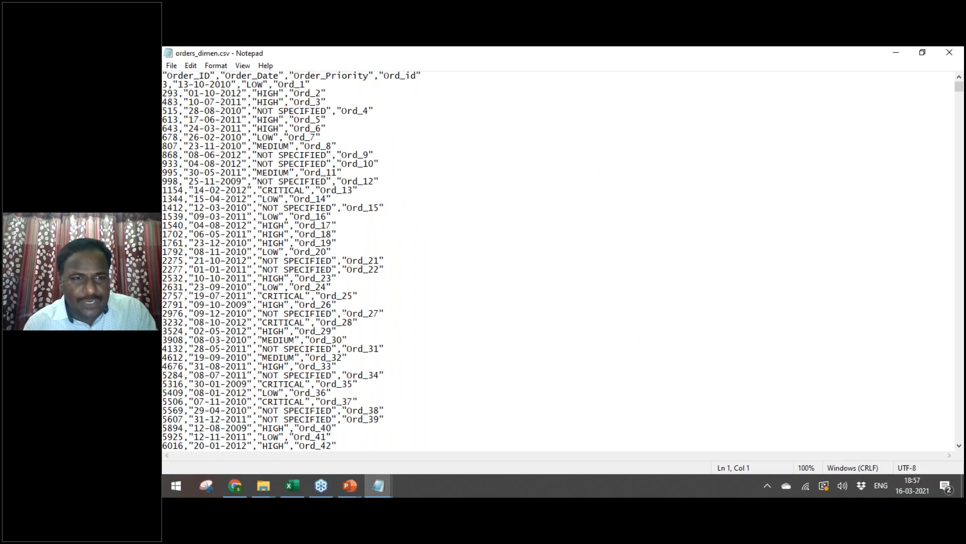
pyautogui.hotkey('ctrl', 'a')
pyautogui.hotkey('ctrl', 'c')
pyautogui.hotkey('alt', 'Tab')
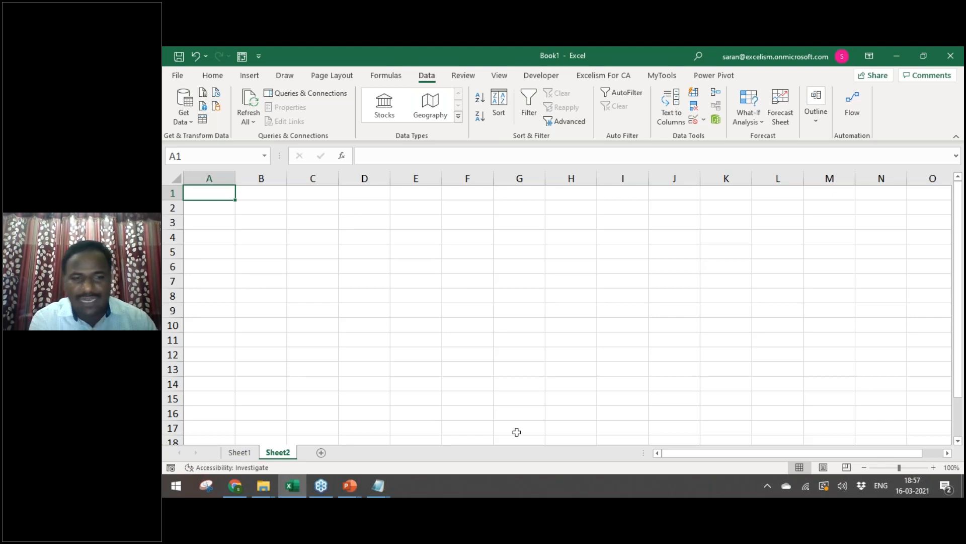
pyautogui.hotkey('ctrl', 'v')
pyautogui.hotkey('alt', 'h')
pyautogui.press('o')
pyautogui.press('i')
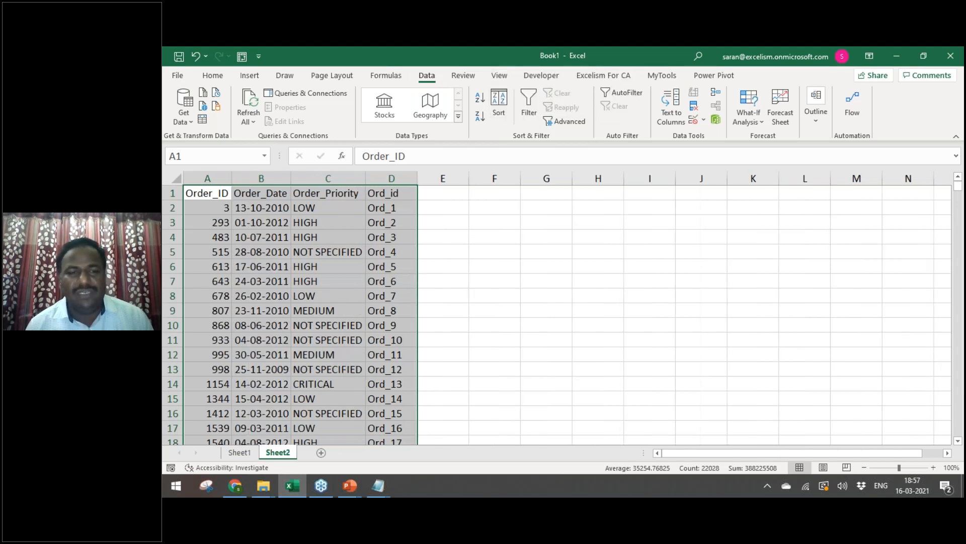
# Step: Paste the prod_dimen.csv data into a new Sheet3, autofit columns A to C, then close Book1
pyautogui.hotkey('alt', 'Tab')
pyautogui.press('Tab')
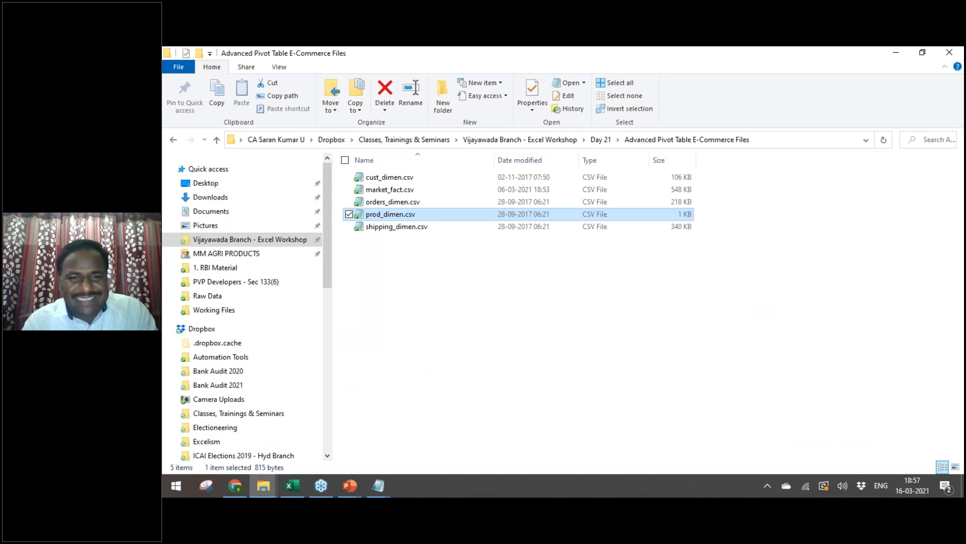
pyautogui.press('Return')
pyautogui.hotkey('ctrl', 'a')
pyautogui.hotkey('ctrl', 'c')
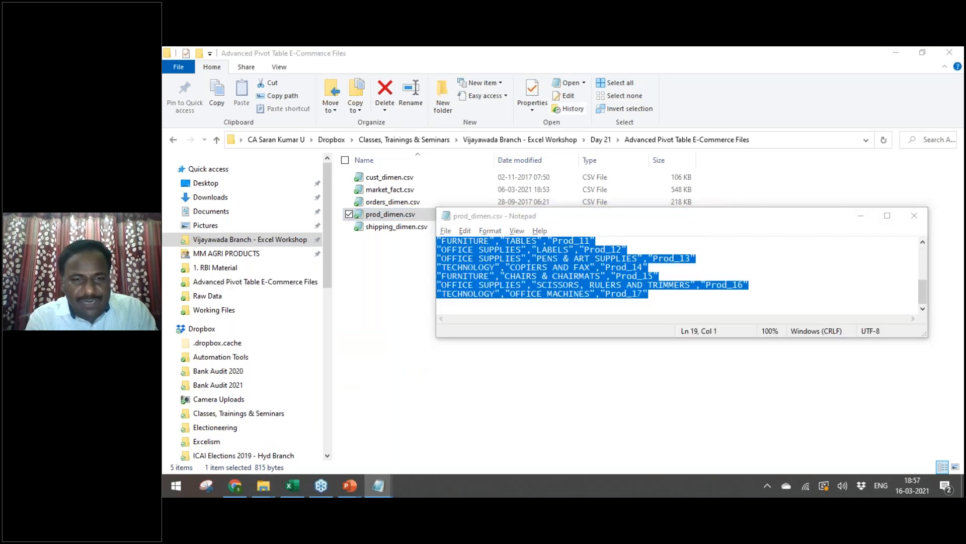
pyautogui.hotkey('alt', 'Tab')
pyautogui.hotkey('alt', 'Tab')
pyautogui.press('Tab')
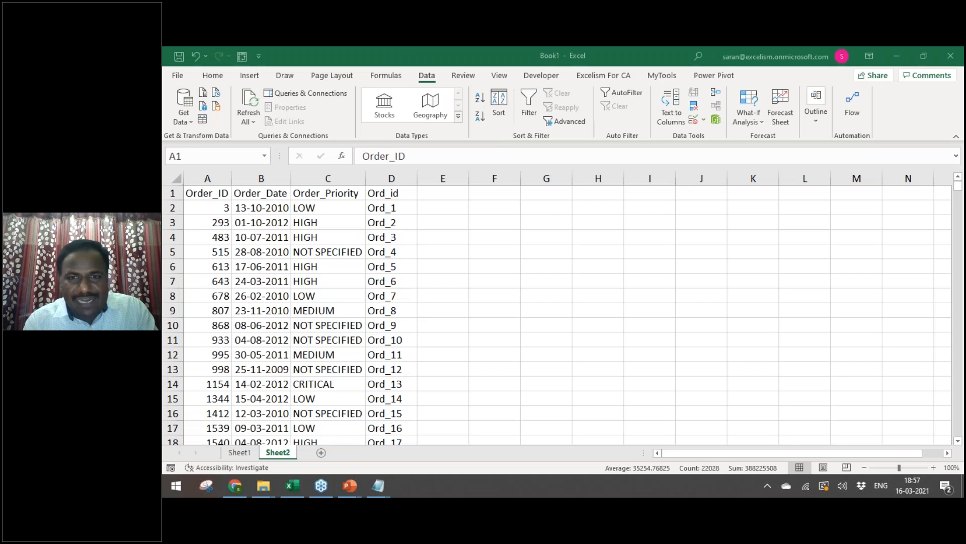
pyautogui.hotkey('ctrl', 'a')
pyautogui.click(320, 453)
pyautogui.hotkey('ctrl', 'v')
pyautogui.hotkey('alt', 'o')
pyautogui.press('c')
pyautogui.press('a')
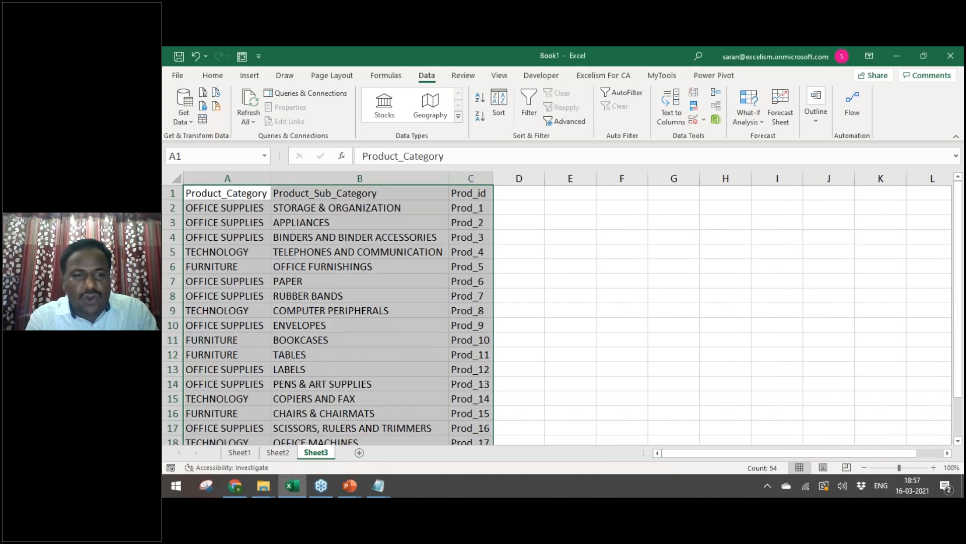
pyautogui.click(602, 384)
pyautogui.hotkey('ctrl', 's')
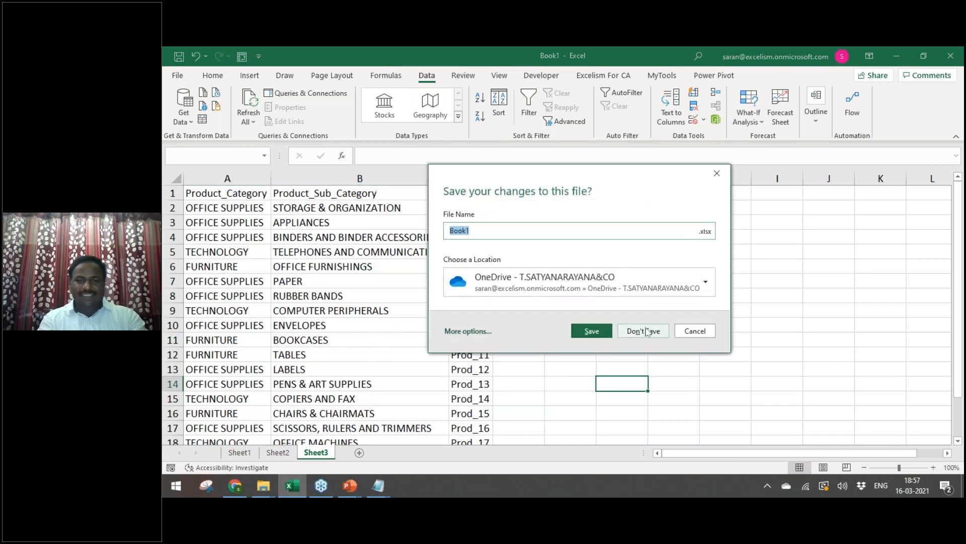
# Step: Discard Book1 and paste the product table into a new Book2 at A1 with columns A to C autofitted
pyautogui.click(647, 330)
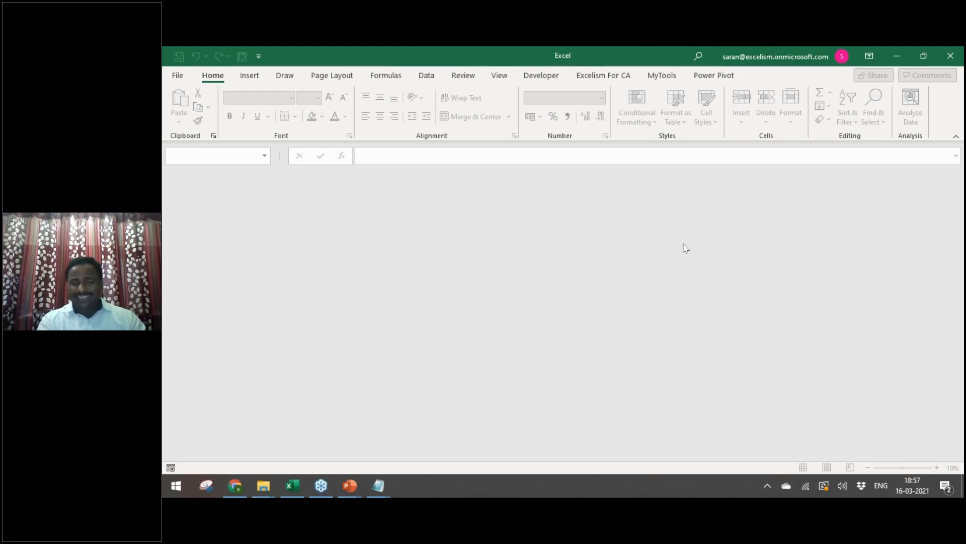
pyautogui.hotkey('ctrl', 'n')
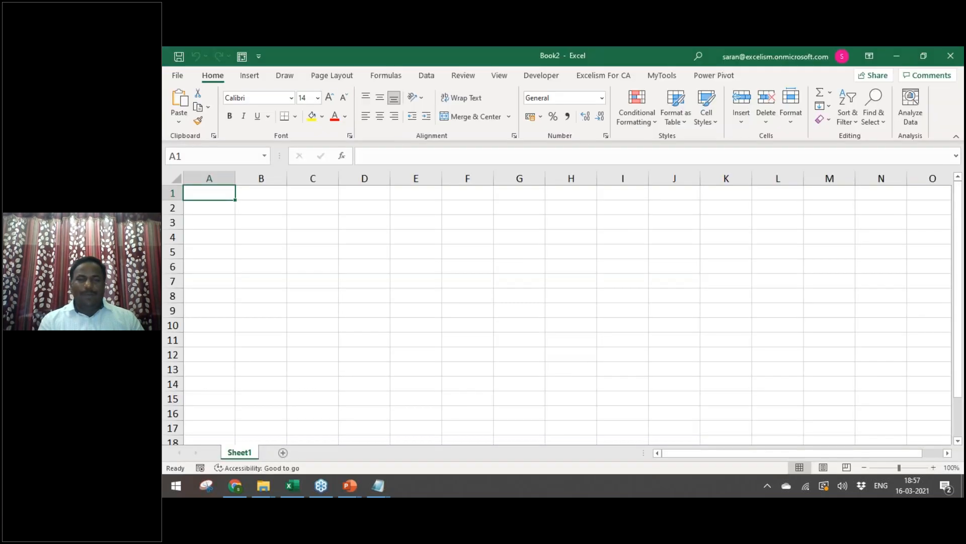
pyautogui.hotkey('alt', 'Tab')
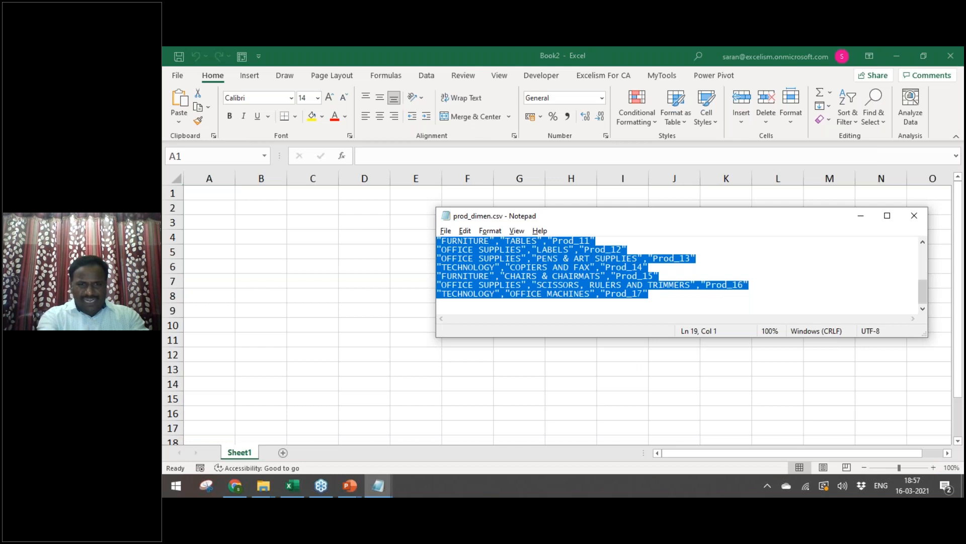
pyautogui.hotkey('alt', 'Tab')
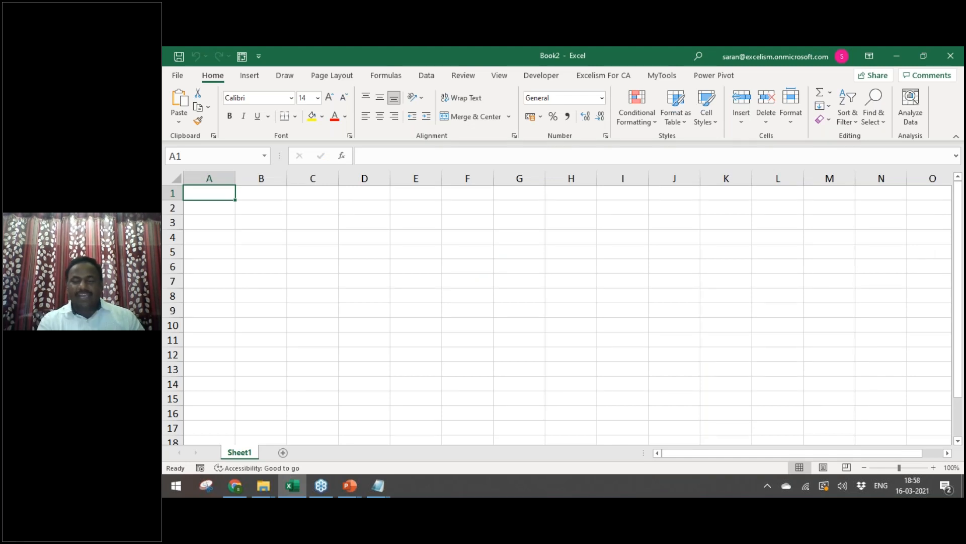
pyautogui.hotkey('ctrl', 'v')
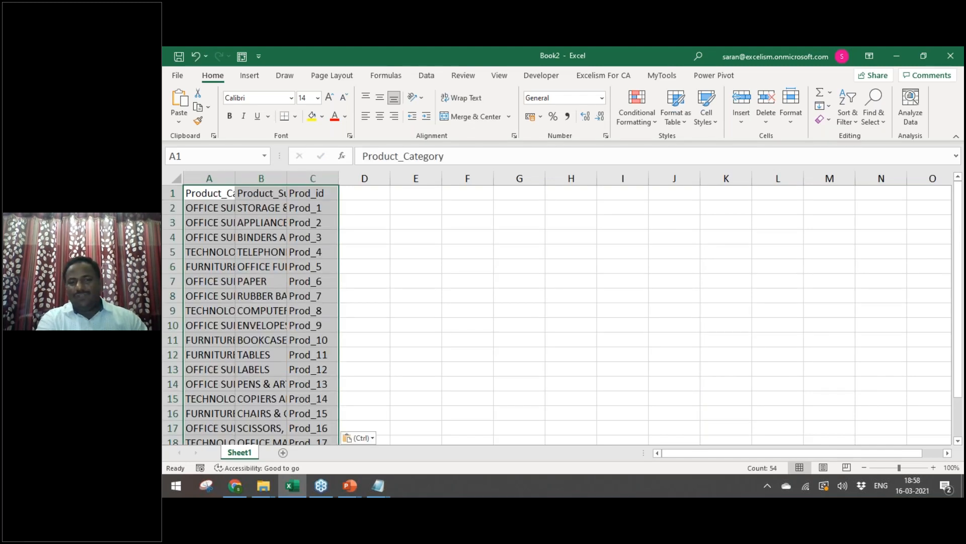
pyautogui.hotkey('alt', 'h')
pyautogui.press('o')
pyautogui.press('i')
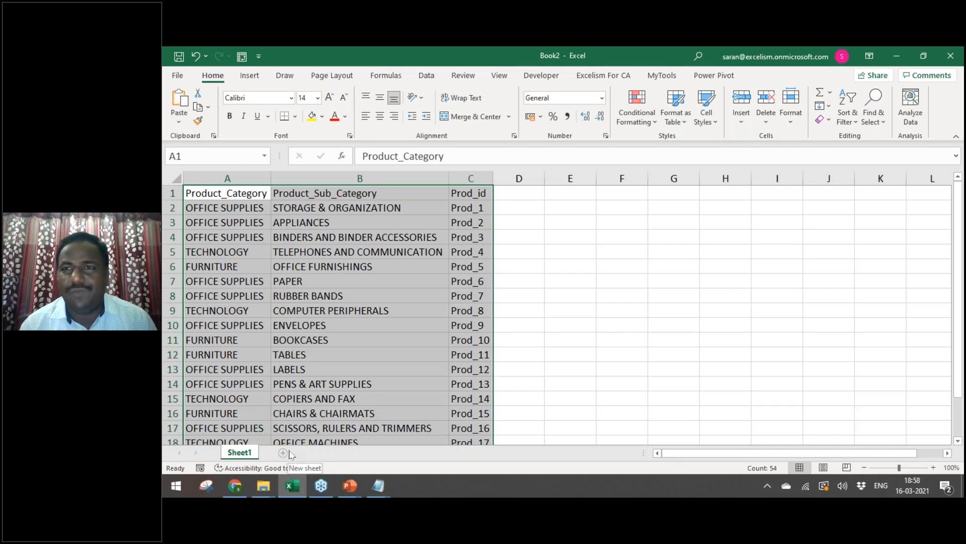
pyautogui.click(608, 409)
# Step: Discard Book2, restart Excel with a blank workbook, and paste the product rows into column A
pyautogui.hotkey('alt', 'F4')
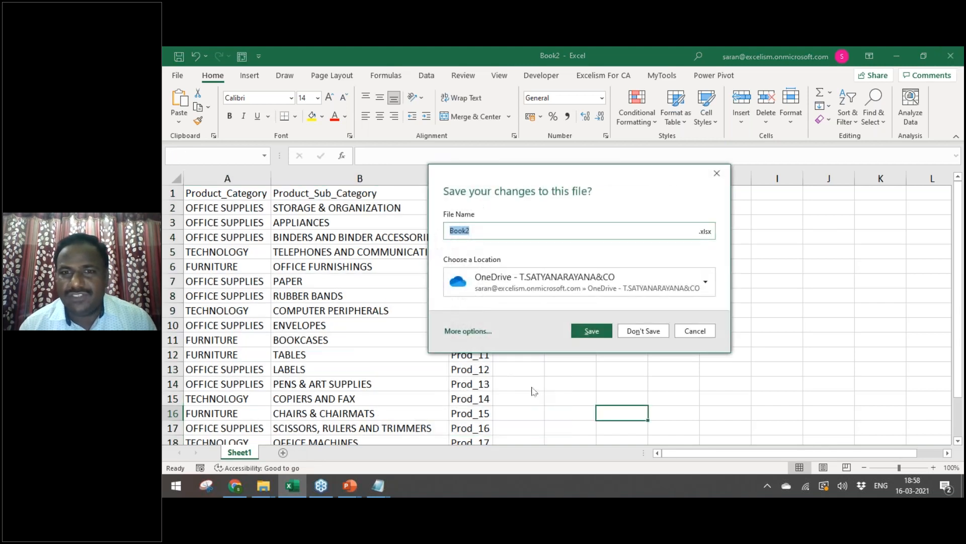
pyautogui.click(643, 331)
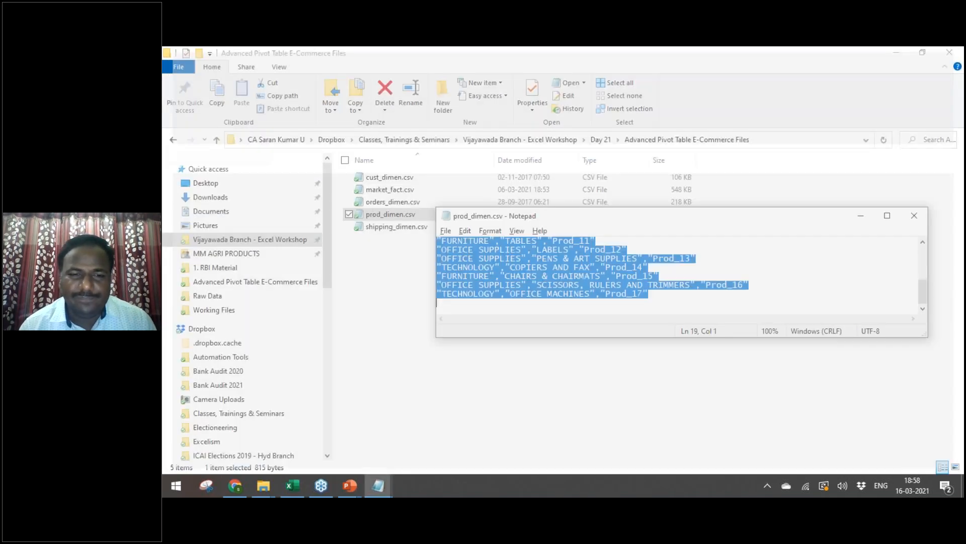
pyautogui.click(295, 486)
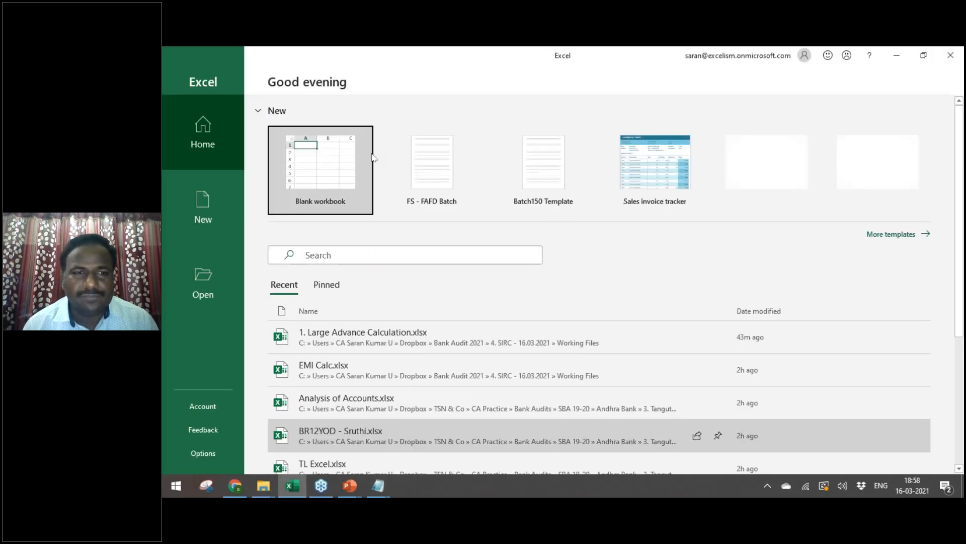
pyautogui.click(354, 161)
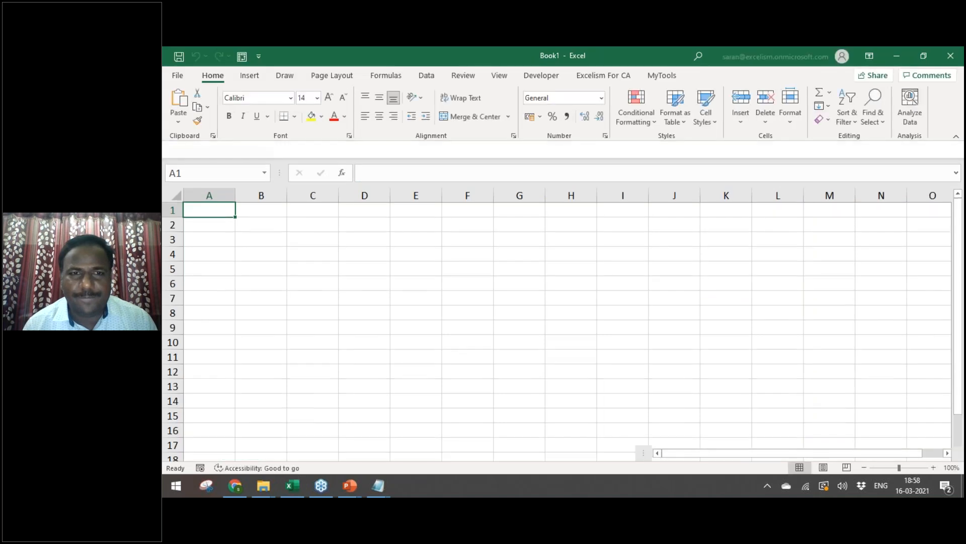
pyautogui.hotkey('alt', 'Tab')
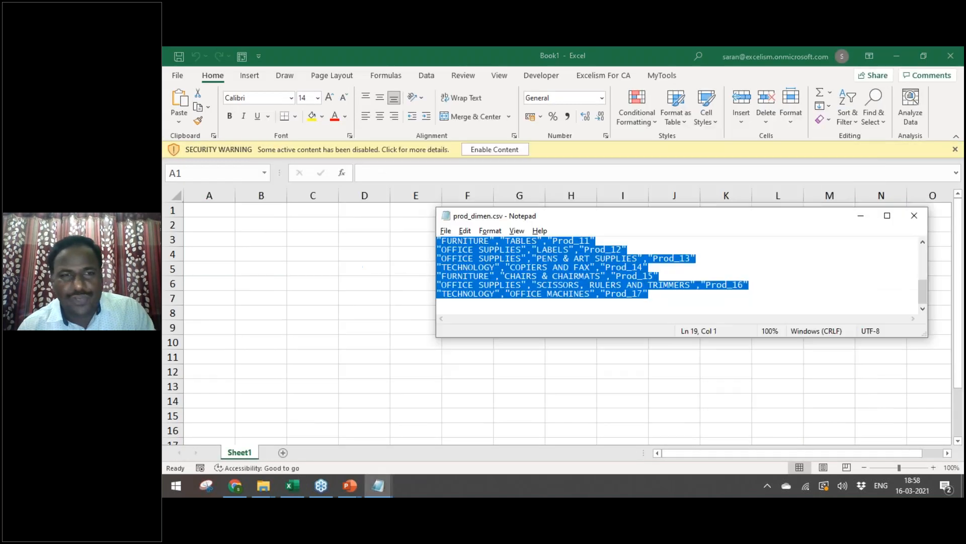
pyautogui.hotkey('alt', 'Tab')
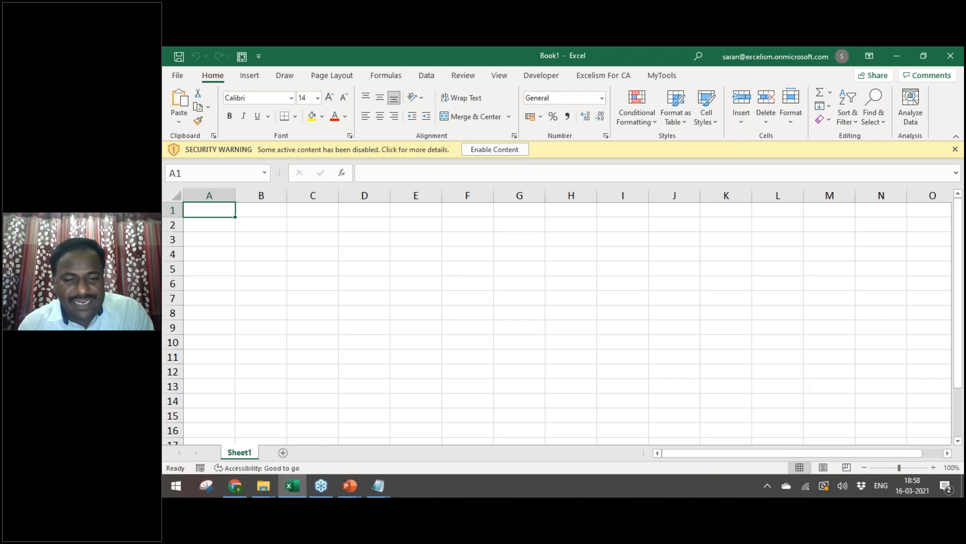
pyautogui.hotkey('ctrl', 'v')
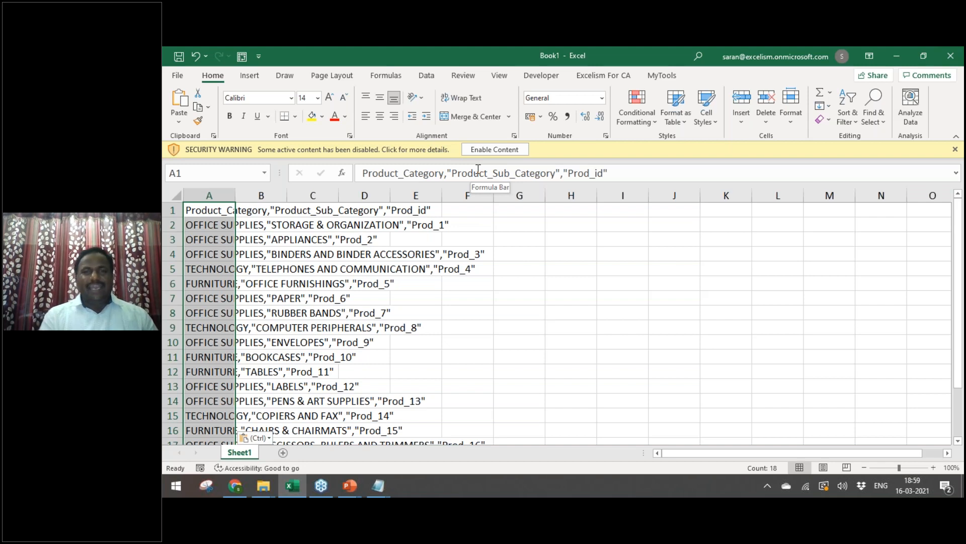
# Step: Close the blank workbook without saving changes
pyautogui.hotkey('alt', 'F4')
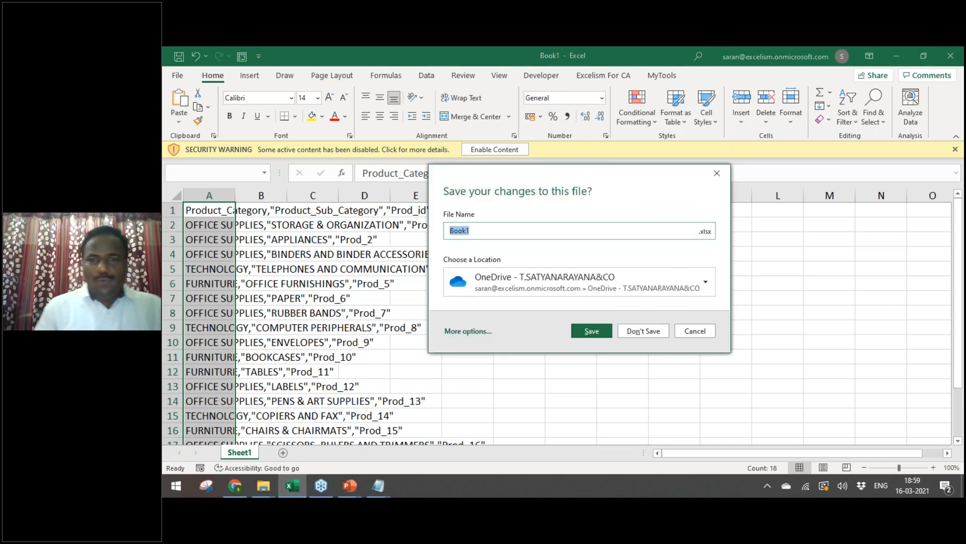
pyautogui.click(642, 330)
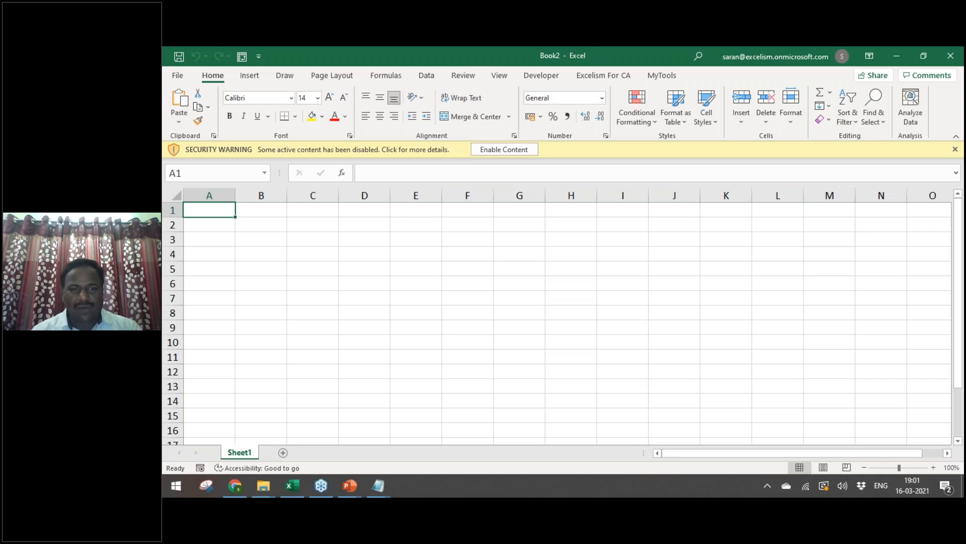
# Step: Close the prod_dimen, orders_dimen and cust_dimen CSV files in Notepad
pyautogui.hotkey('alt', 'Tab')
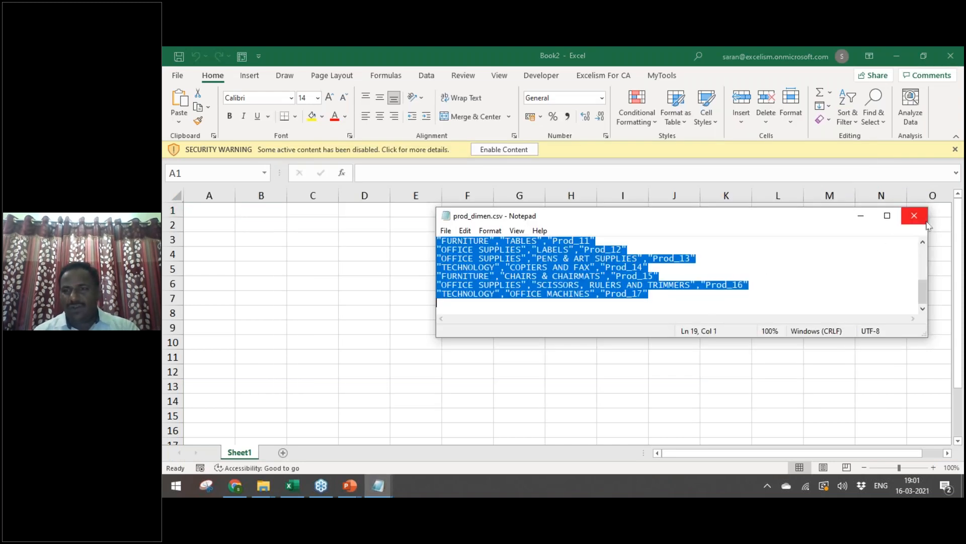
pyautogui.click(914, 215)
pyautogui.hotkey('alt', 'Tab')
pyautogui.hotkey('alt', 'Tab')
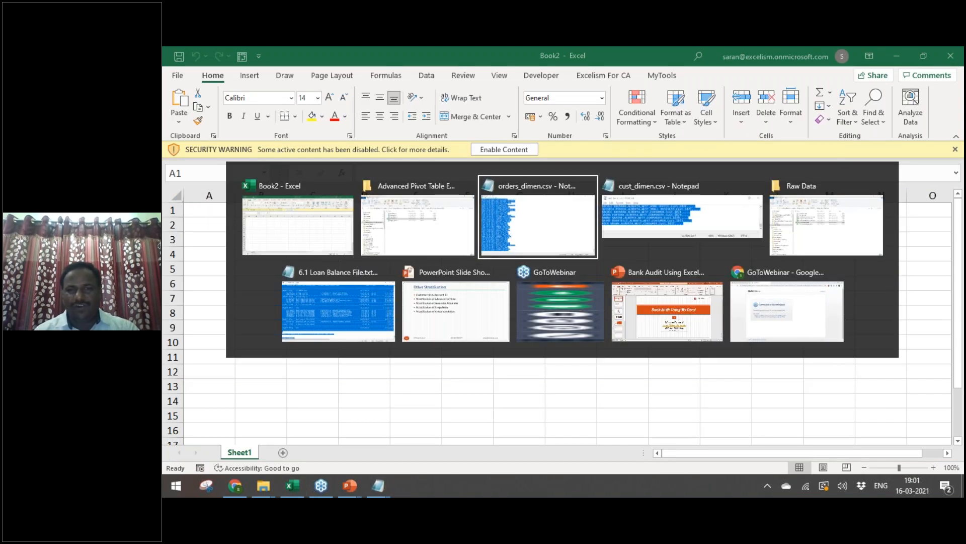
pyautogui.click(949, 52)
pyautogui.hotkey('alt', 'Tab')
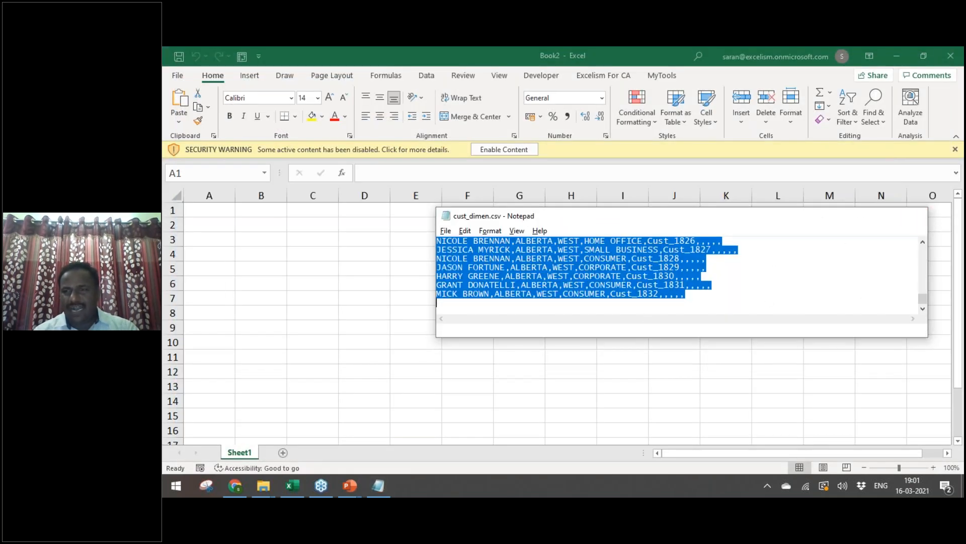
pyautogui.click(915, 215)
pyautogui.hotkey('alt', 'Tab')
pyautogui.hotkey('alt', 'Tab')
pyautogui.hotkey('alt', 'Tab')
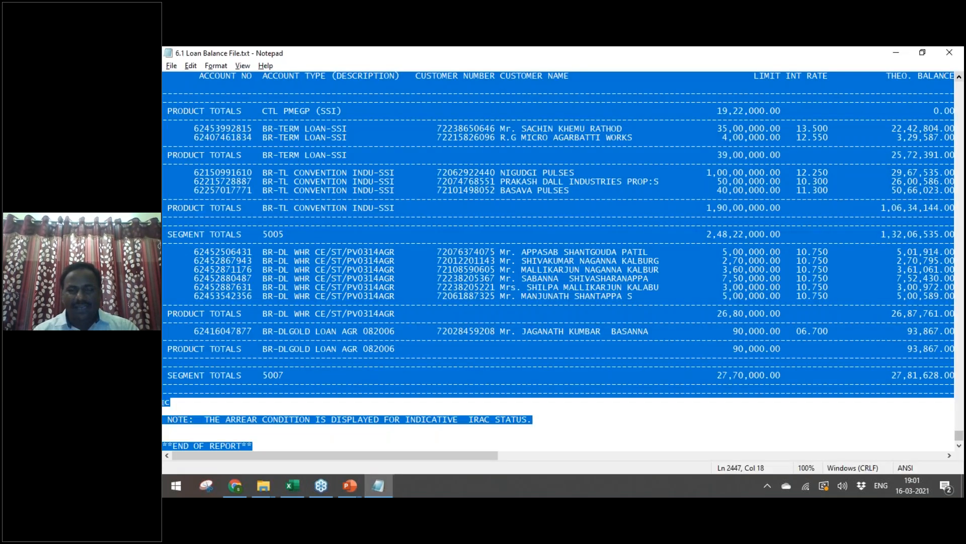
# Step: Paste the loan balance report into Book2 at A1 and enable the workbook's content
pyautogui.hotkey('ctrl', 'c')
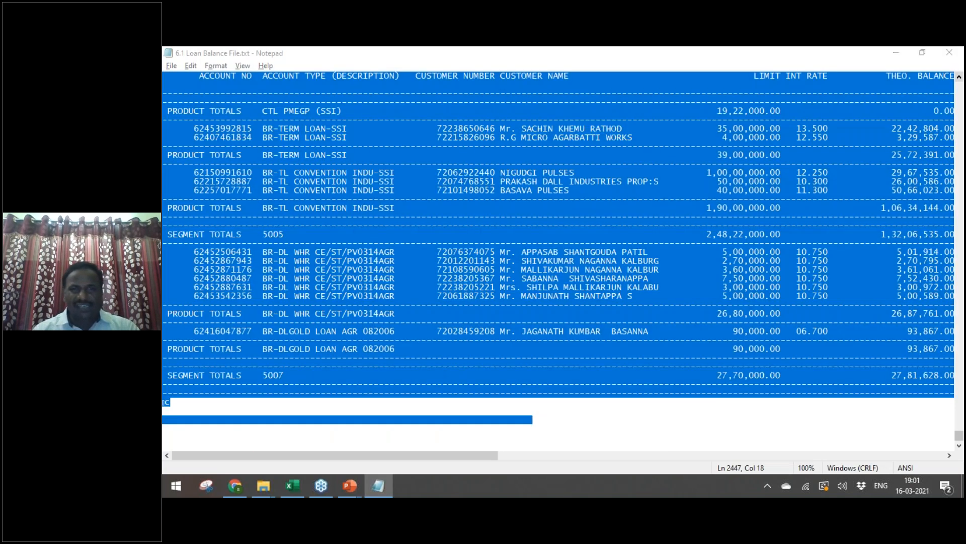
pyautogui.hotkey('alt', 'Tab')
pyautogui.hotkey('ctrl', 'v')
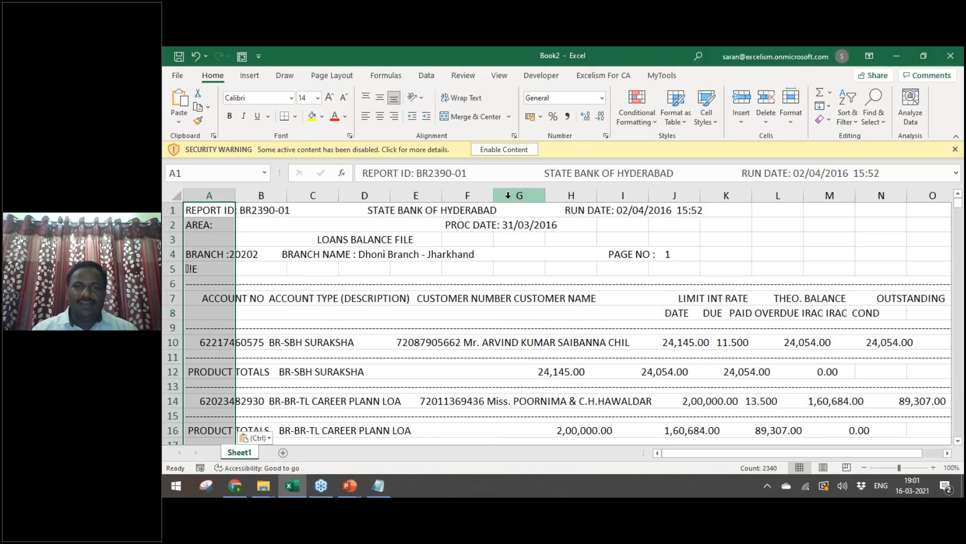
pyautogui.click(507, 150)
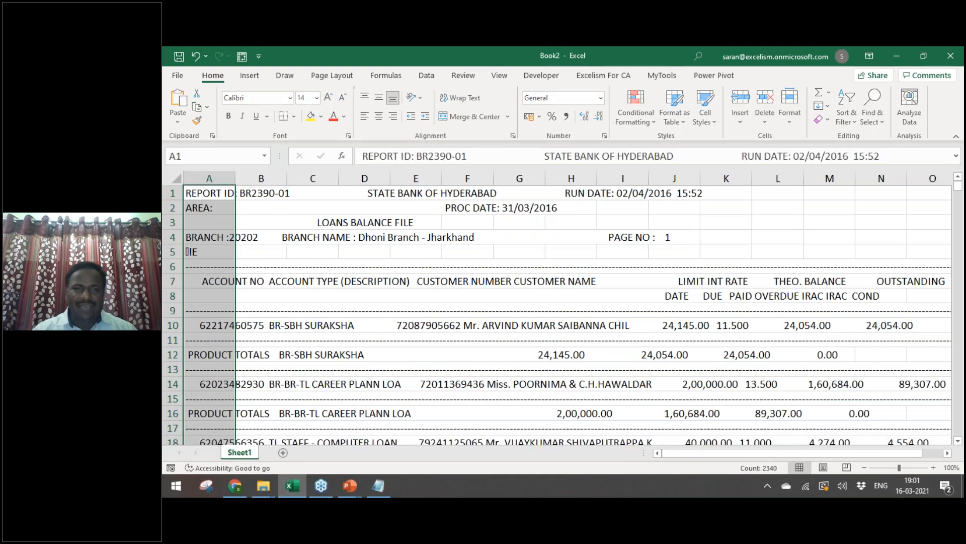
# Step: Select column A and launch Data > Text to Columns
pyautogui.press('Right')
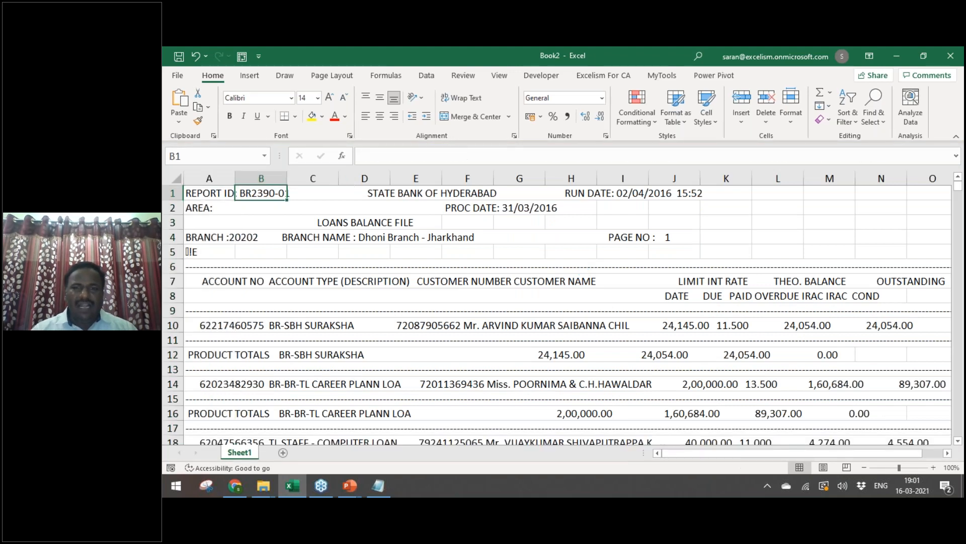
pyautogui.press('Down')
pyautogui.press('Down')
pyautogui.press('Down')
pyautogui.press('Down')
pyautogui.press('Down')
pyautogui.press('Down')
pyautogui.press('Down')
pyautogui.press('Down')
pyautogui.press('Left')
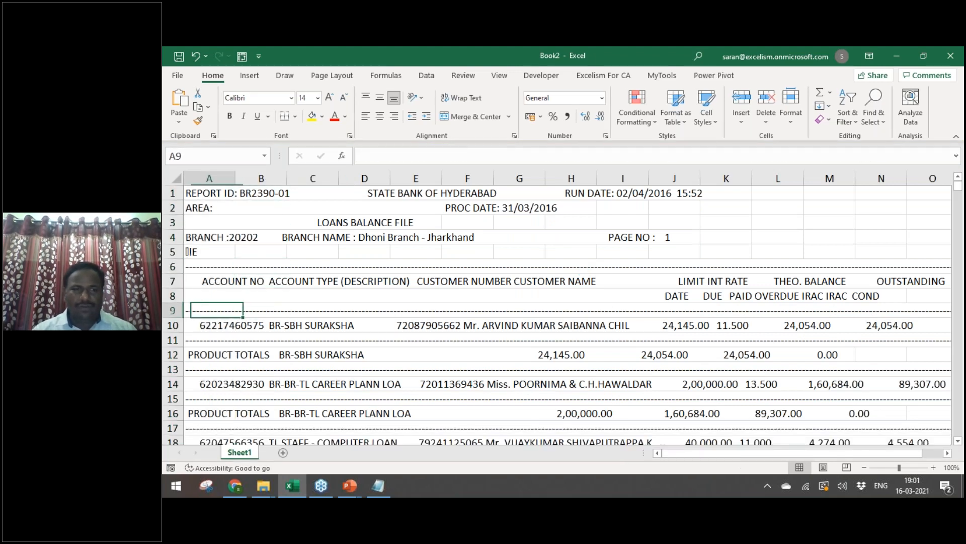
pyautogui.press('Down')
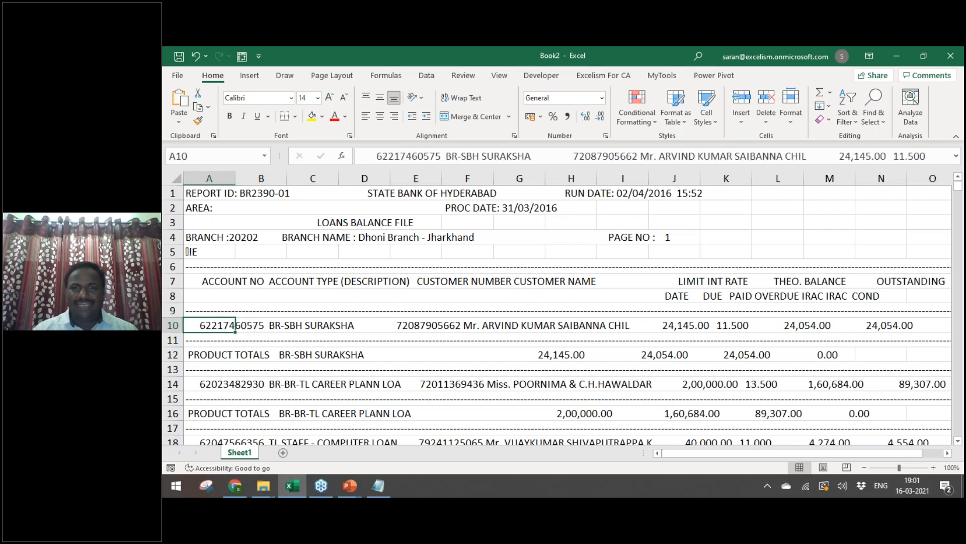
pyautogui.hotkey('ctrl', 'space')
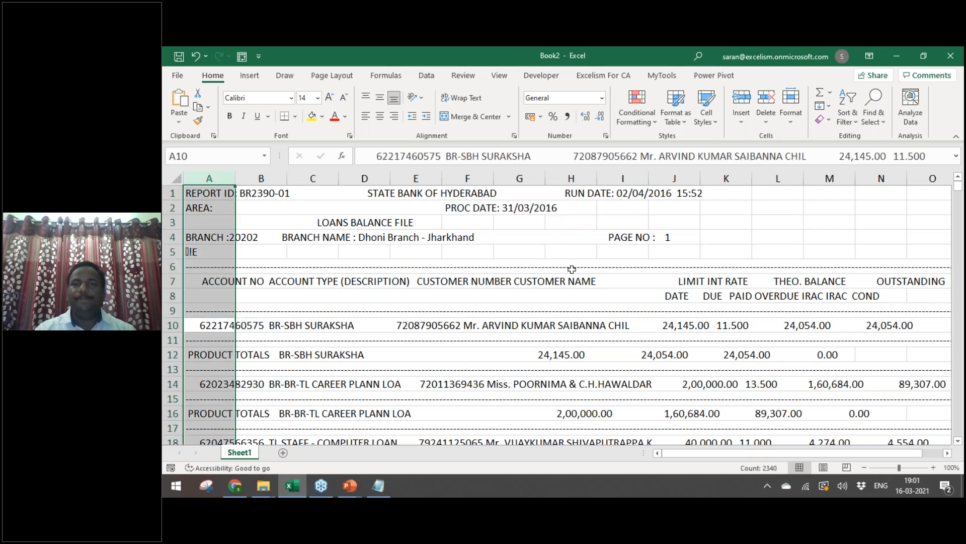
pyautogui.click(417, 74)
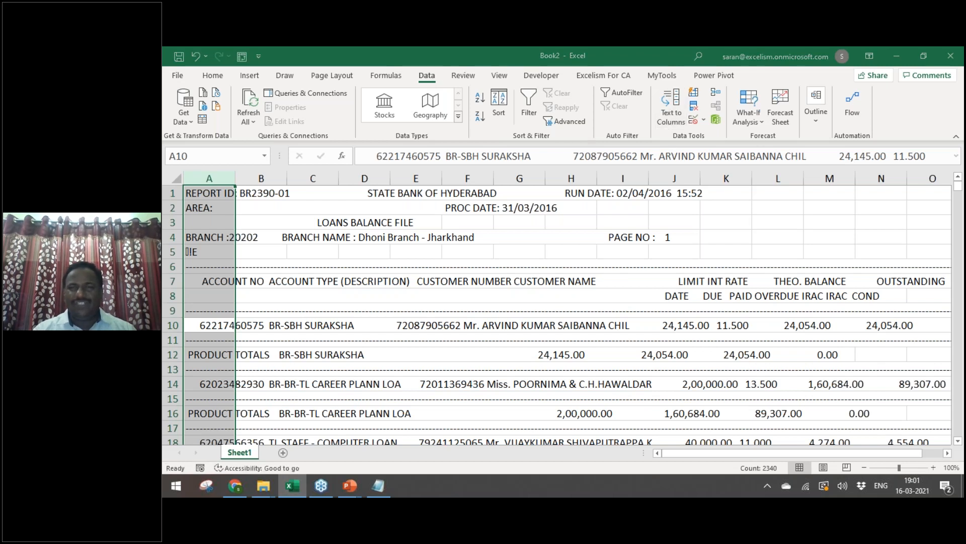
pyautogui.click(671, 103)
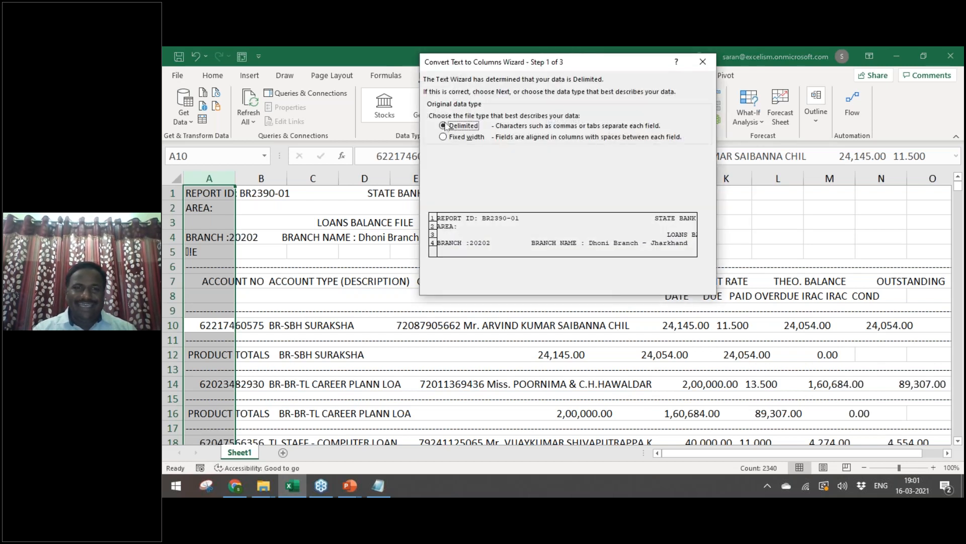
# Step: Choose Fixed width in the Convert Text to Columns wizard and continue to step 2
pyautogui.click(444, 137)
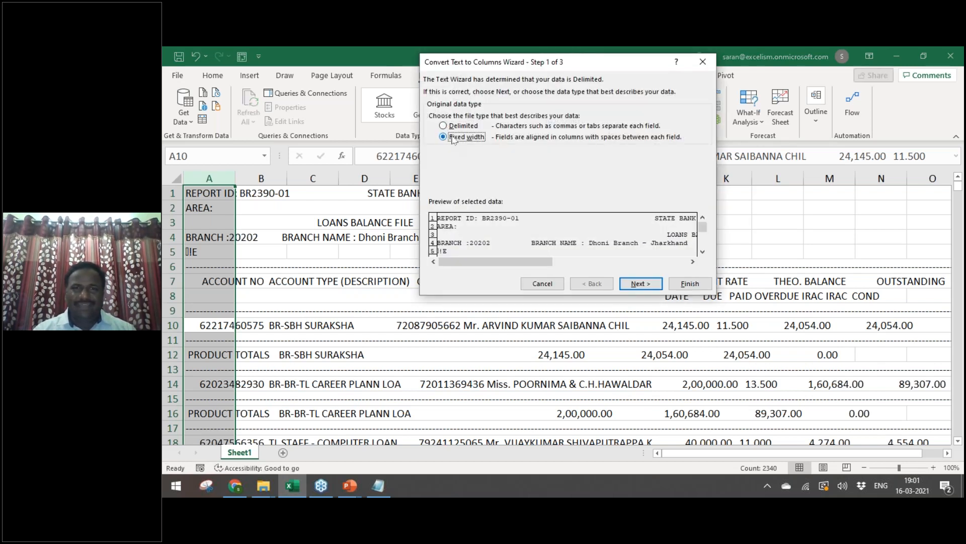
pyautogui.click(644, 284)
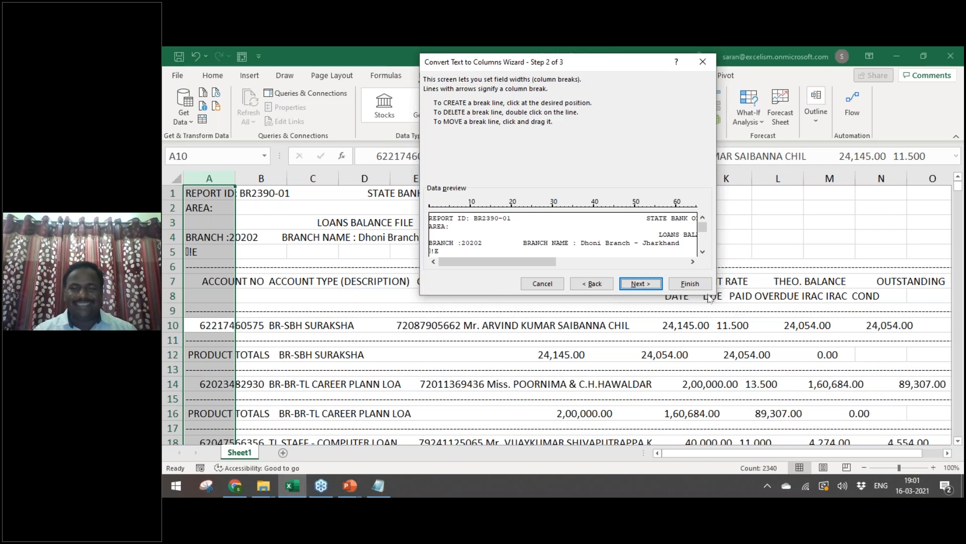
# Step: Scroll the Data preview down to the loan report's account rows
pyautogui.click(703, 251)
pyautogui.click(704, 251)
pyautogui.click(703, 251)
pyautogui.click(703, 251)
pyautogui.click(703, 251)
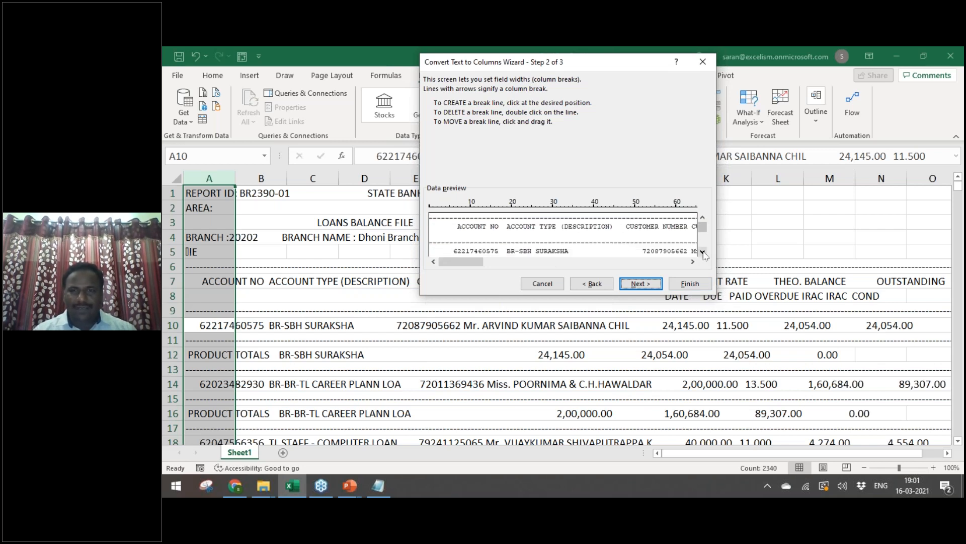
pyautogui.click(703, 252)
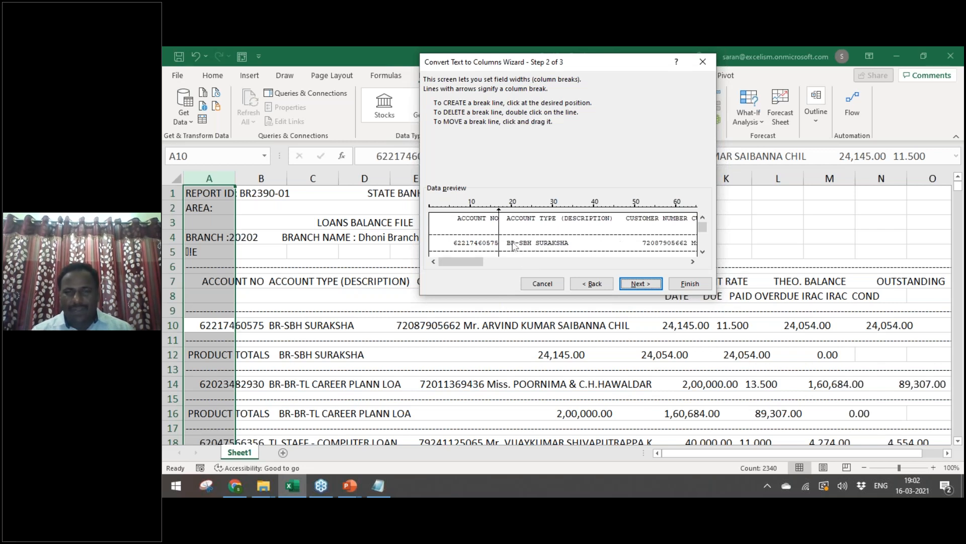
# Step: Move the first column break to just before ACCOUNT TYPE
pyautogui.moveTo(500, 248); pyautogui.dragTo(507, 248)
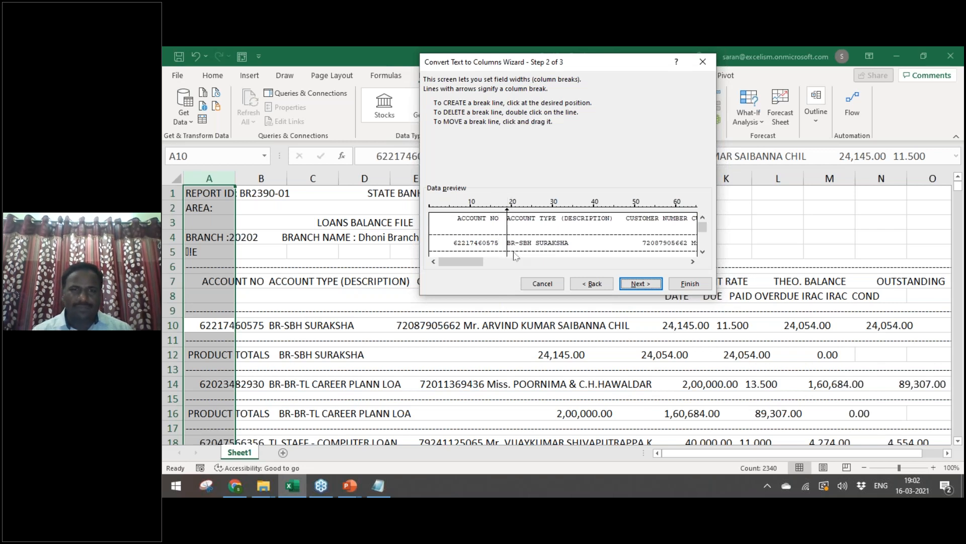
pyautogui.click(702, 251)
pyautogui.click(702, 251)
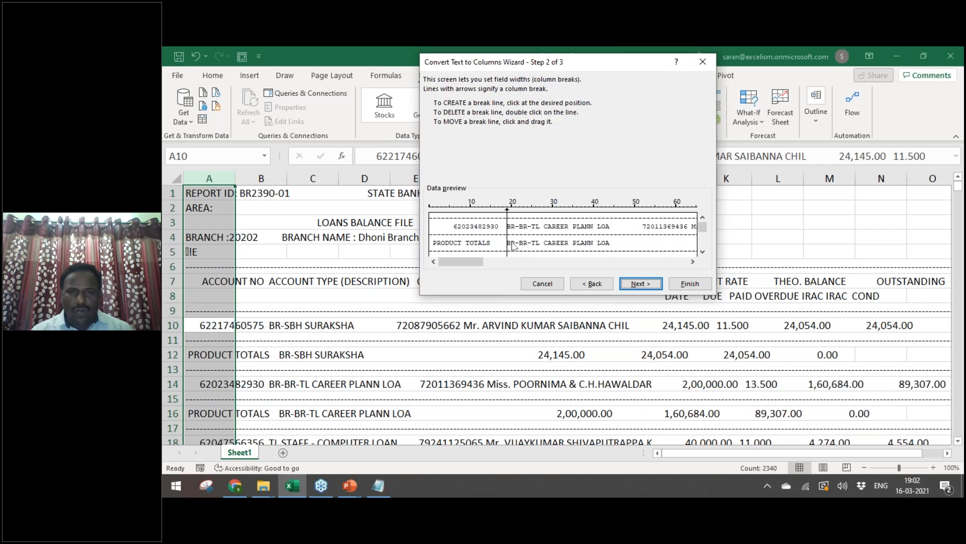
pyautogui.click(703, 217)
pyautogui.click(703, 217)
pyautogui.click(703, 217)
pyautogui.click(703, 217)
pyautogui.click(704, 217)
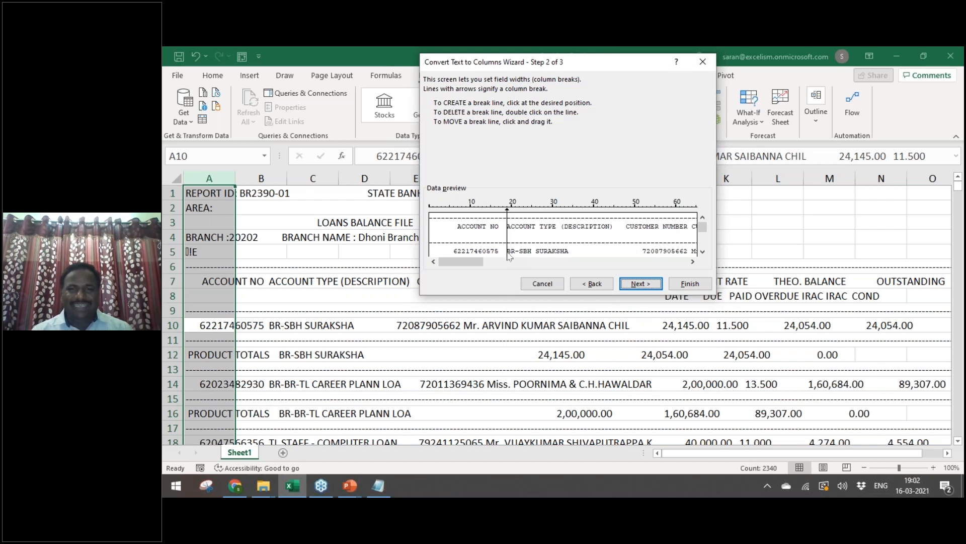
# Step: Add breaks before CUSTOMER NUMBER and before the customer name, then scroll to CUSTOMER NAME
pyautogui.click(639, 245)
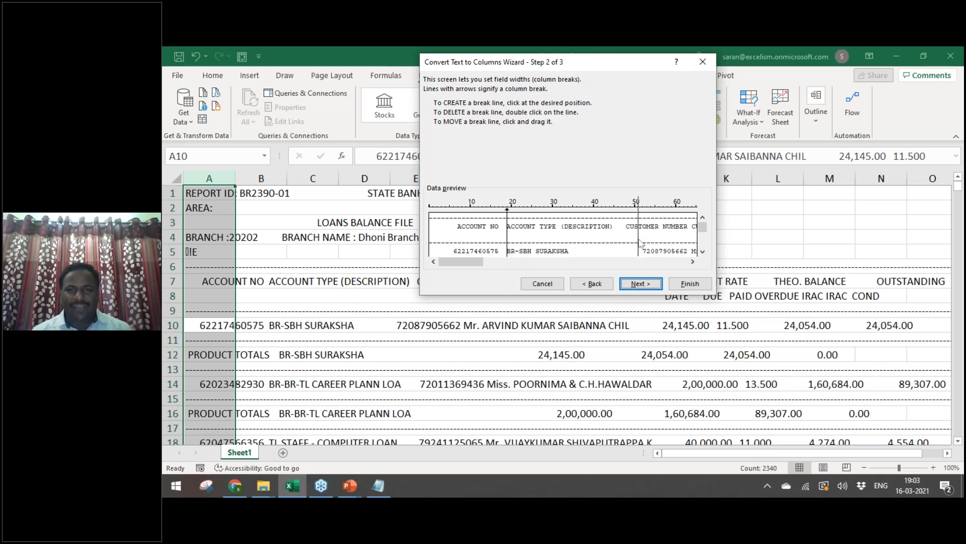
pyautogui.moveTo(637, 254); pyautogui.dragTo(634, 254)
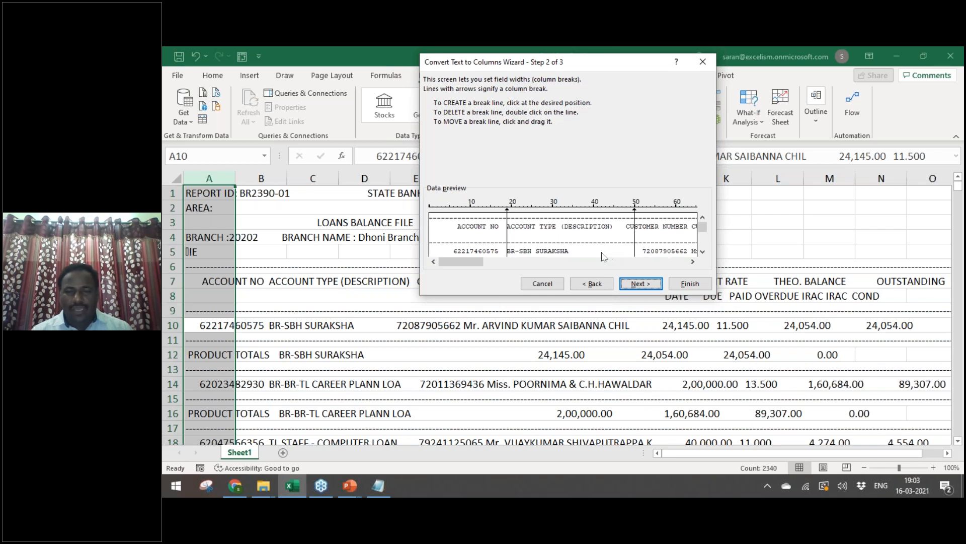
pyautogui.moveTo(636, 249); pyautogui.dragTo(619, 249)
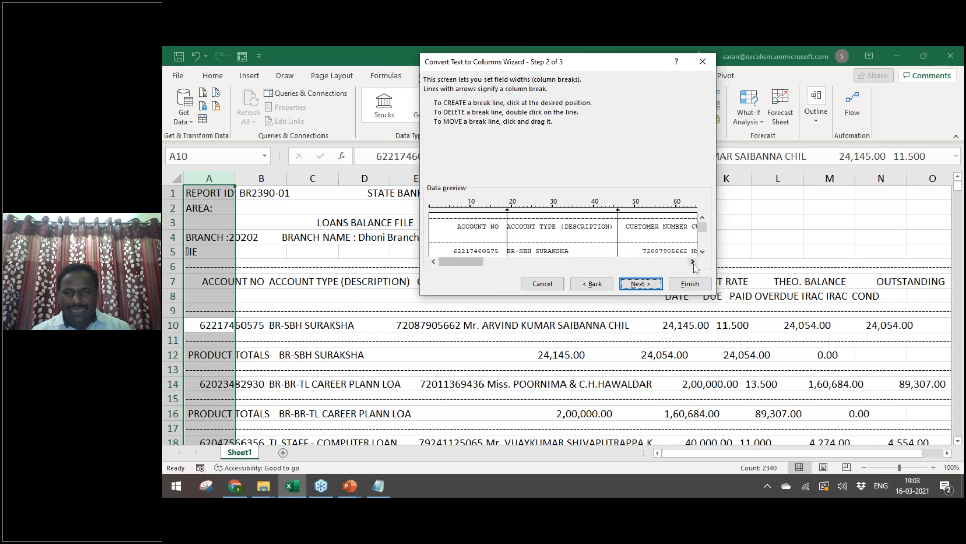
pyautogui.click(693, 261)
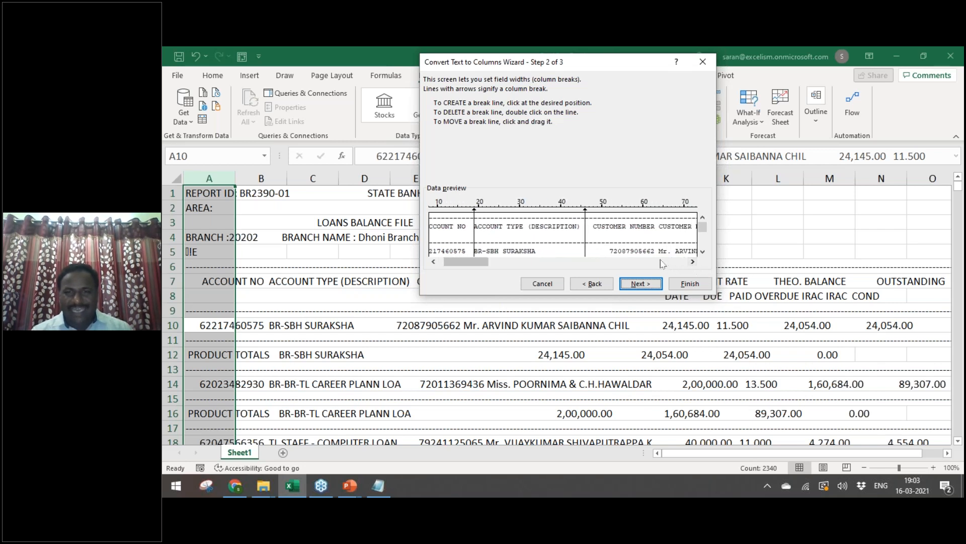
pyautogui.click(655, 254)
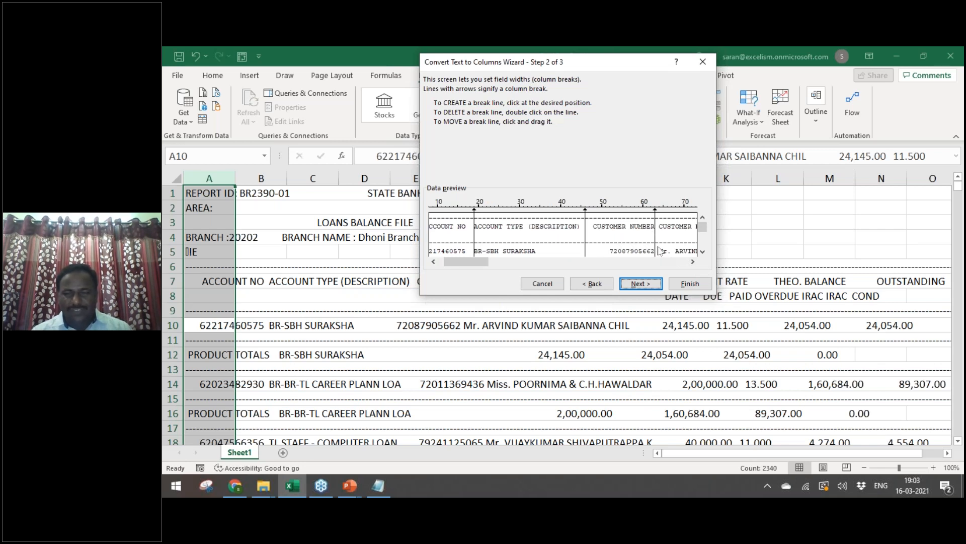
pyautogui.moveTo(656, 251); pyautogui.dragTo(658, 251)
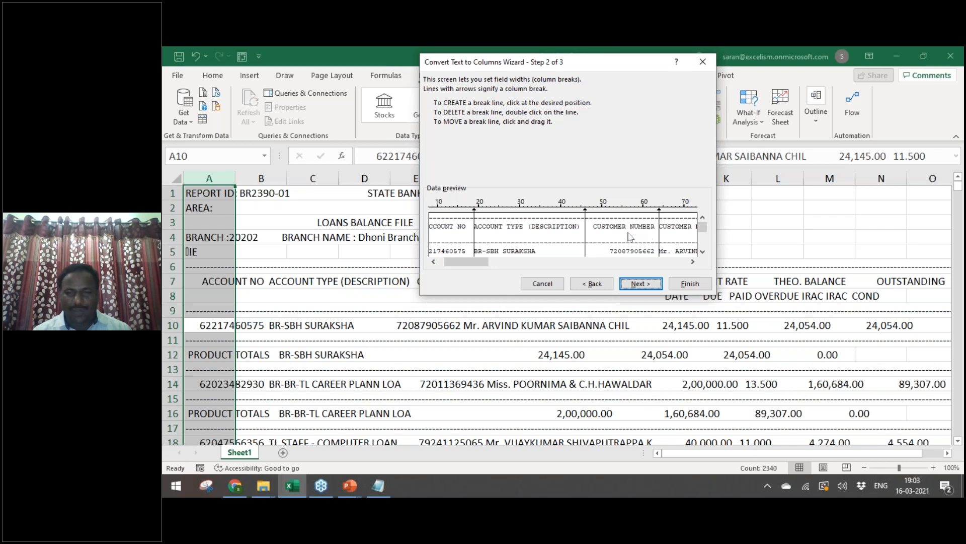
pyautogui.moveTo(657, 234); pyautogui.dragTo(655, 235)
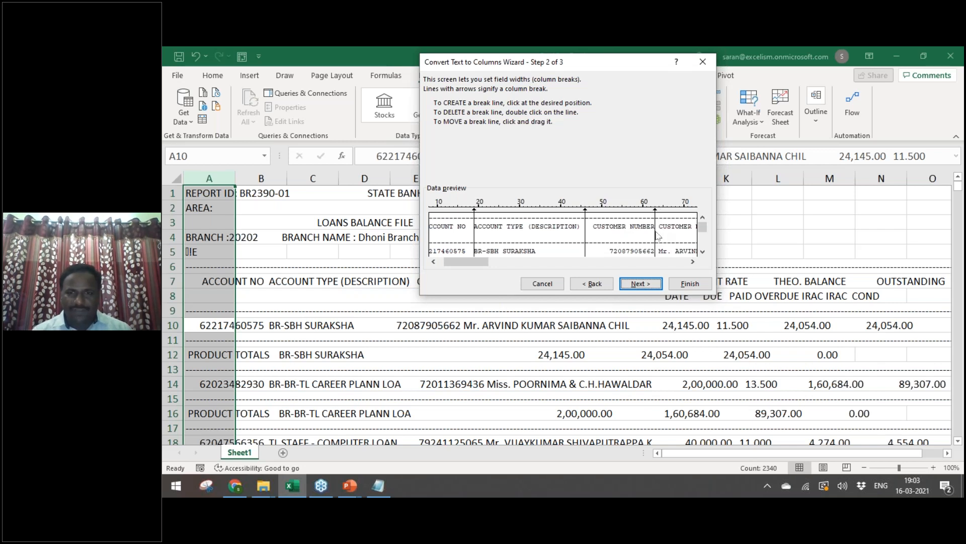
pyautogui.click(692, 261)
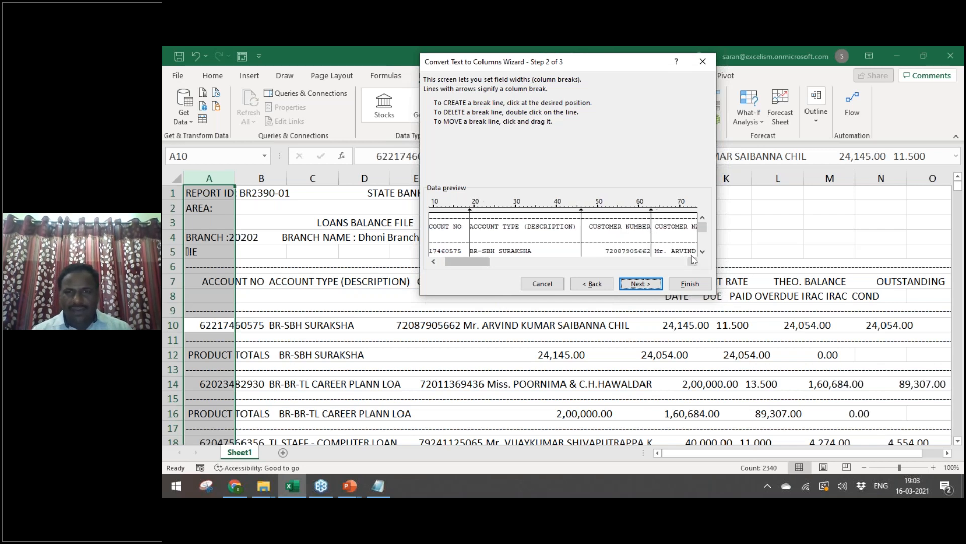
pyautogui.click(692, 261)
pyautogui.click(692, 260)
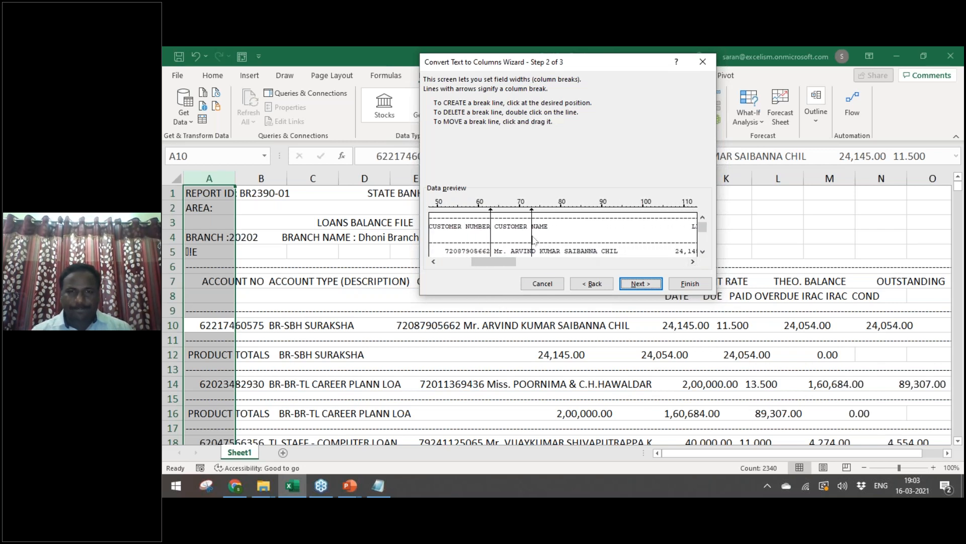
# Step: Remove the stray customer-name break and split after CUSTOMER NAME, LIMIT and INT RATE
pyautogui.doubleClick(532, 237)
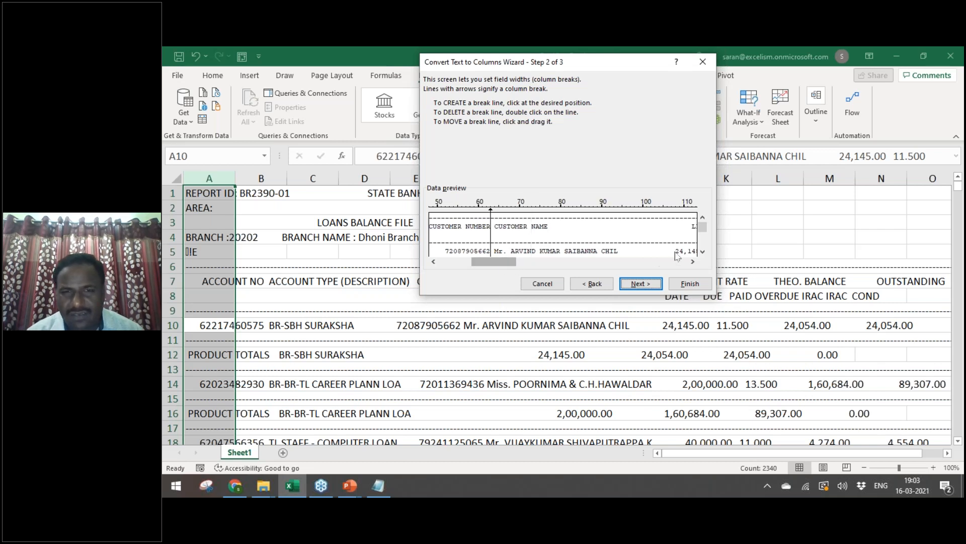
pyautogui.click(652, 250)
pyautogui.moveTo(504, 267); pyautogui.dragTo(529, 269)
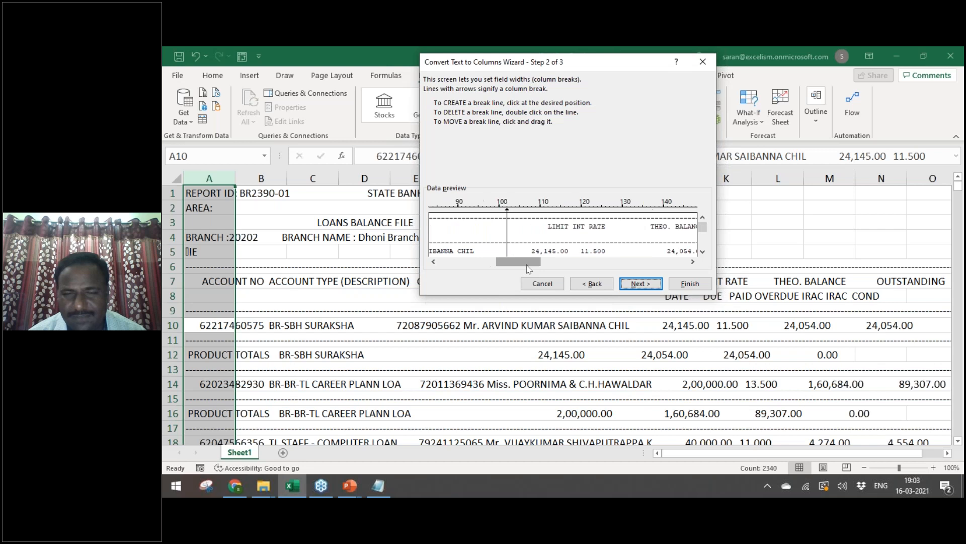
pyautogui.click(569, 252)
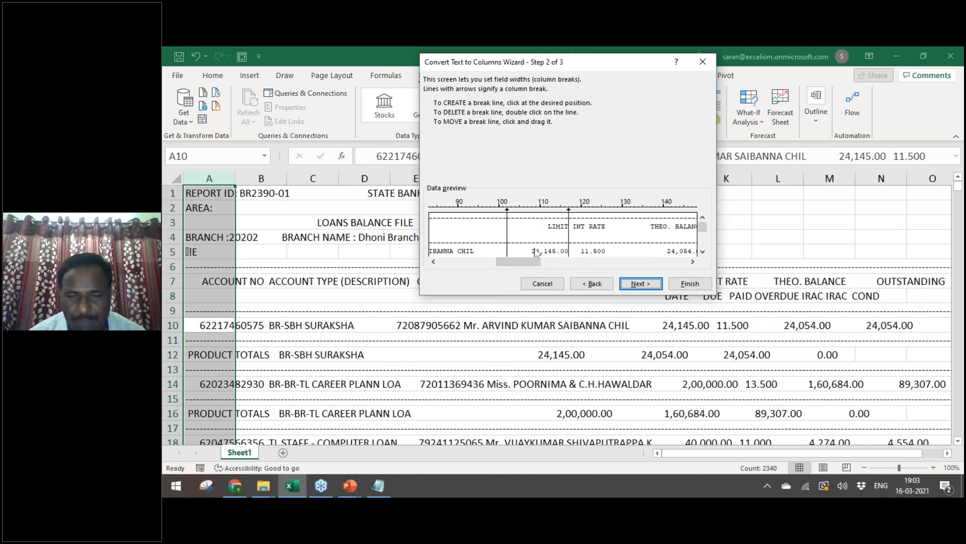
pyautogui.moveTo(509, 254); pyautogui.dragTo(503, 255)
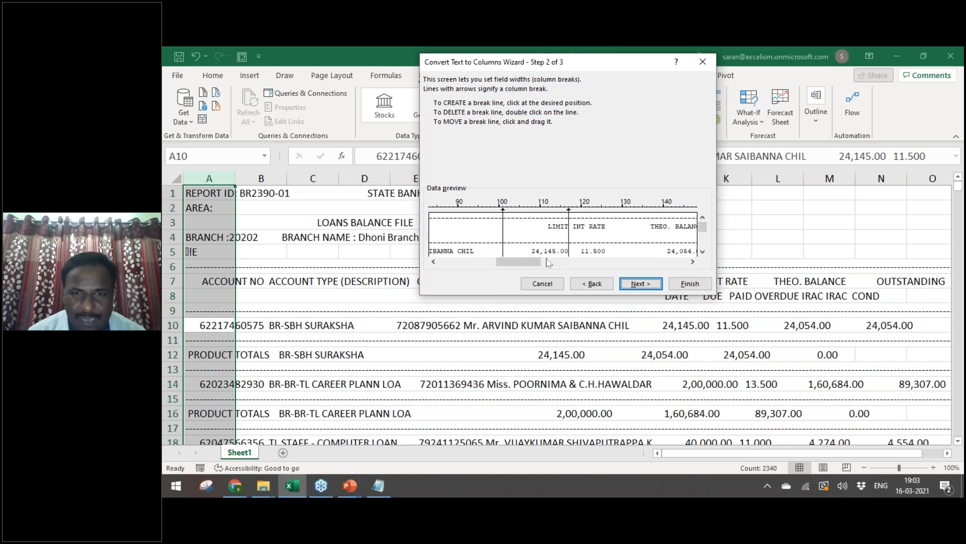
pyautogui.click(607, 256)
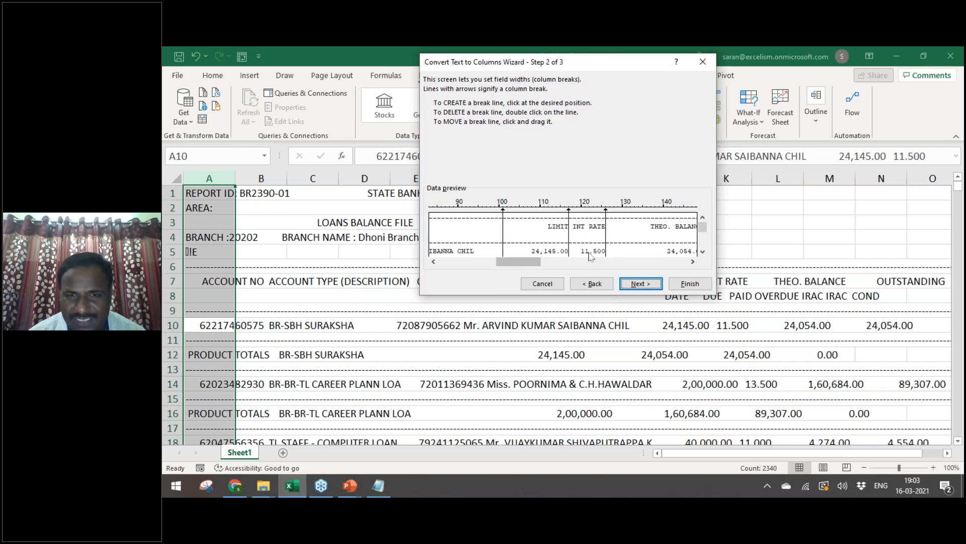
pyautogui.moveTo(538, 262); pyautogui.dragTo(578, 267)
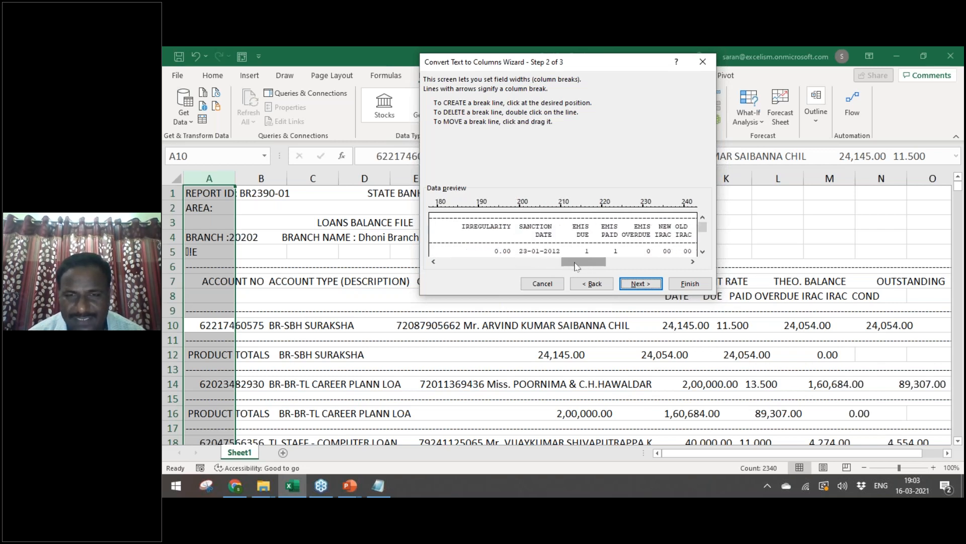
# Step: Add breaks around SANCTION DATE, EMIS DUE, EMIS PAID, EMIS OVERDUE, NEW IRAC and OLD IRAC
pyautogui.click(516, 251)
pyautogui.click(569, 254)
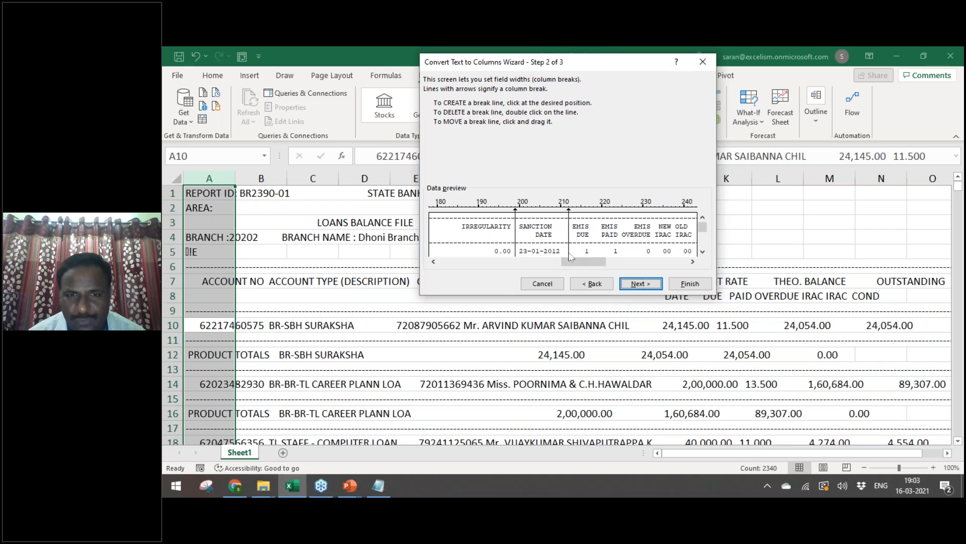
pyautogui.click(594, 254)
pyautogui.click(623, 255)
pyautogui.click(654, 254)
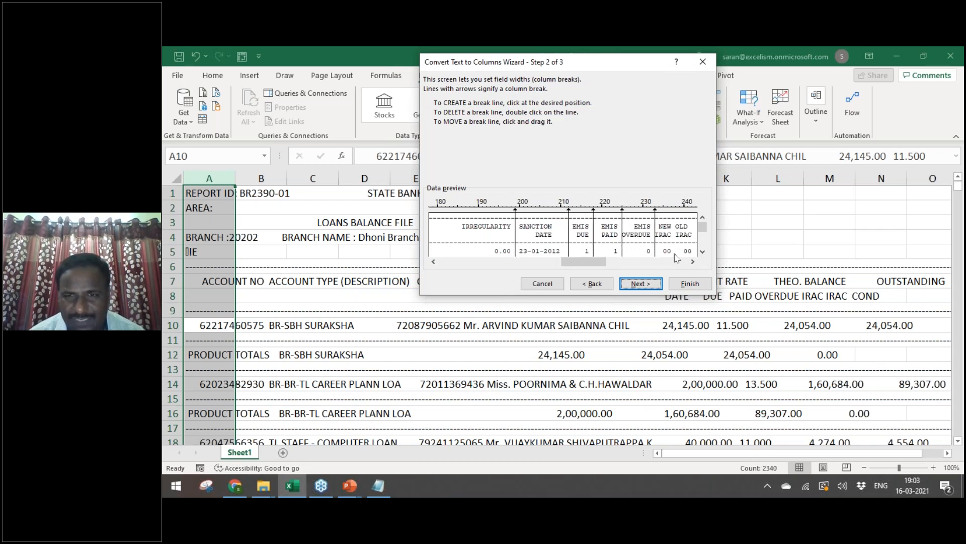
pyautogui.click(675, 255)
pyautogui.moveTo(598, 262)
pyautogui.mouseDown()
pyautogui.moveTo(623, 267)
pyautogui.moveTo(591, 267)
pyautogui.mouseUp()
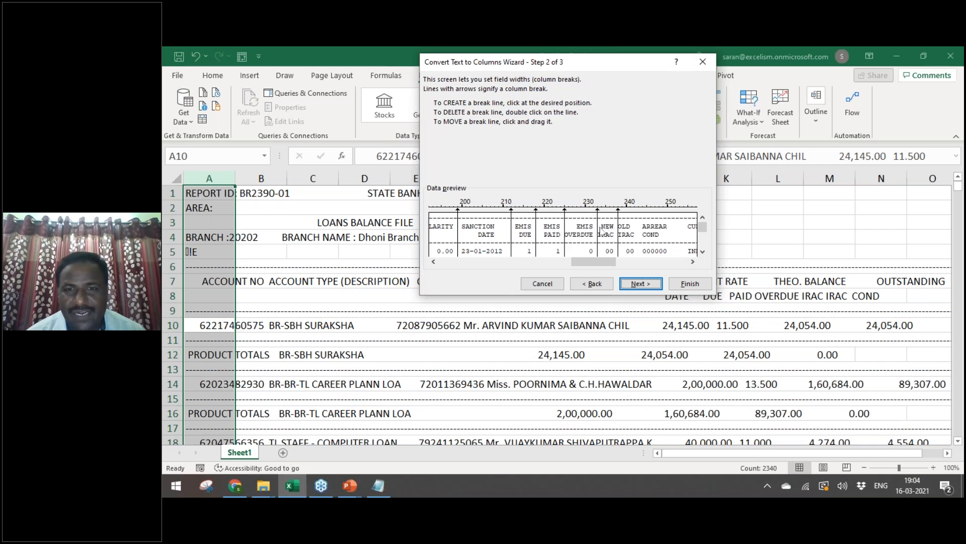
pyautogui.click(634, 240)
pyautogui.moveTo(604, 262); pyautogui.dragTo(625, 263)
# Step: Add breaks for CURRENCY, ACCT-MTAIN-BRCH, IRRG-DATE, UNREALISED-INT and ACCRU-INT, then continue to step 3
pyautogui.click(553, 254)
pyautogui.click(597, 253)
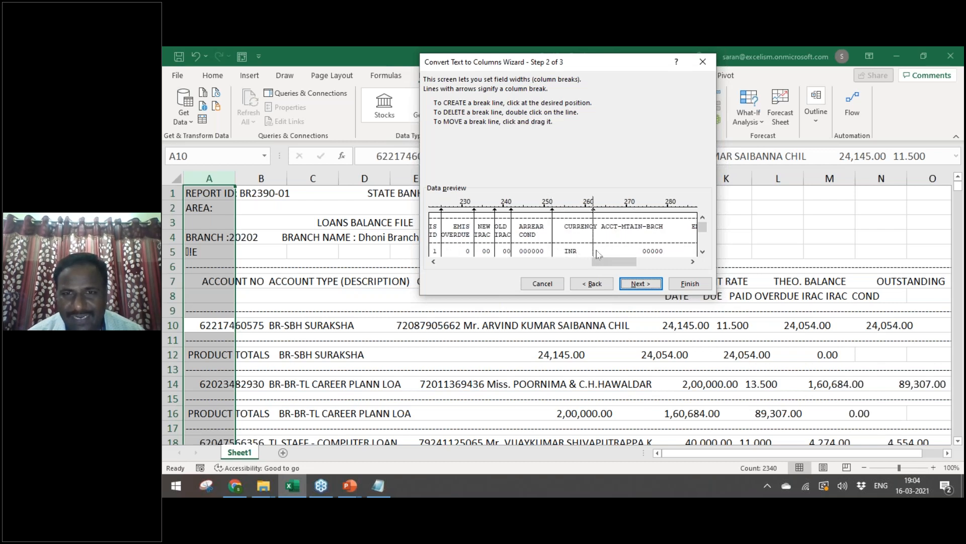
pyautogui.moveTo(612, 261); pyautogui.dragTo(630, 261)
pyautogui.click(568, 253)
pyautogui.click(665, 253)
pyautogui.moveTo(638, 261); pyautogui.dragTo(666, 263)
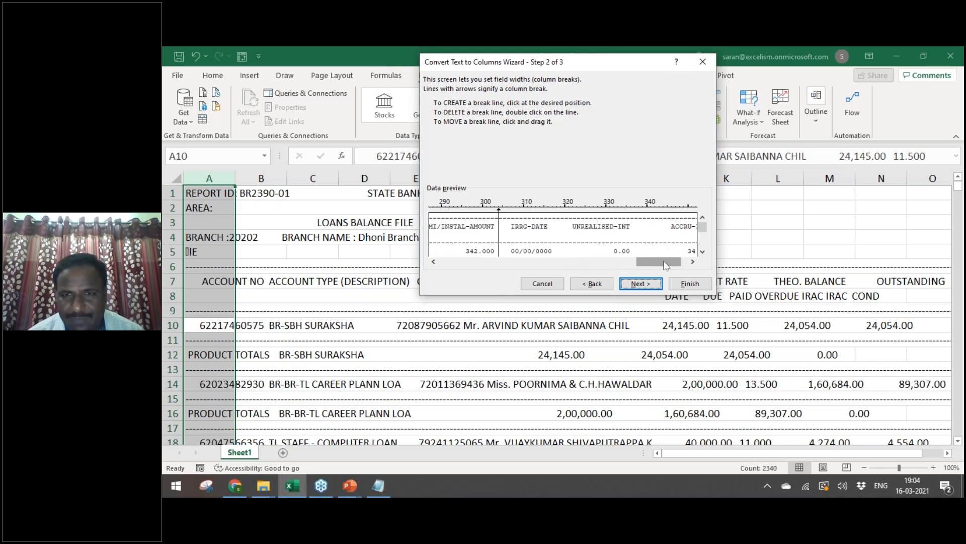
pyautogui.click(554, 253)
pyautogui.click(642, 254)
pyautogui.moveTo(678, 262); pyautogui.dragTo(683, 262)
pyautogui.click(676, 251)
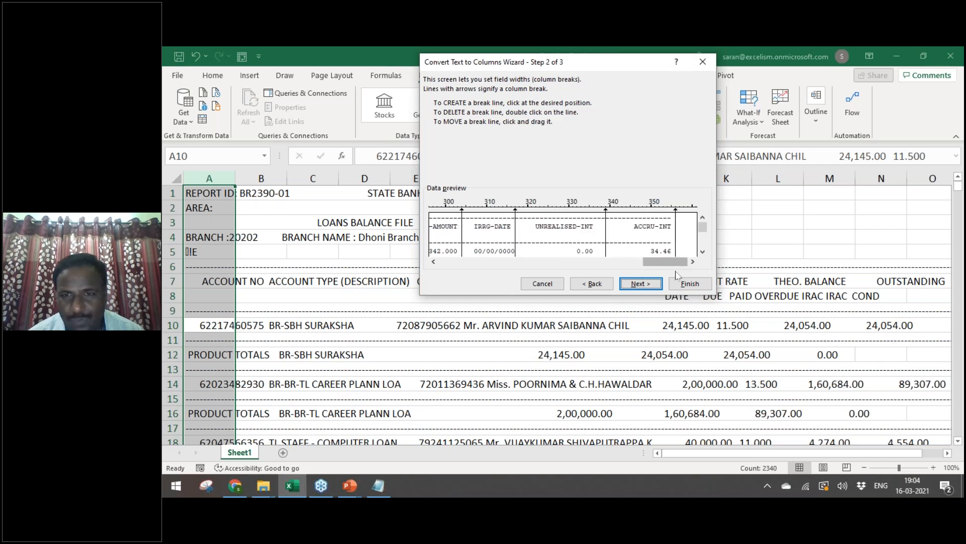
pyautogui.click(648, 284)
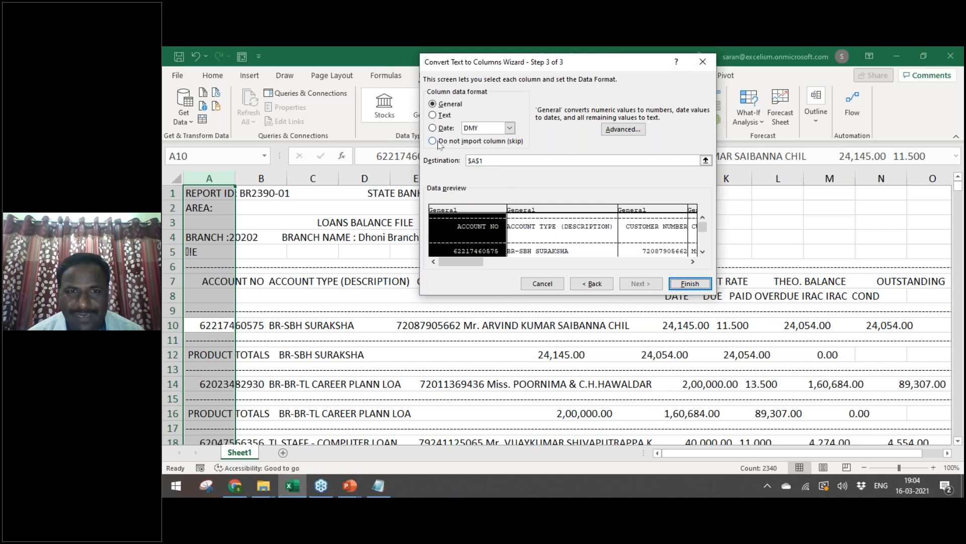
# Step: Set the first column's format to Date DMY and finish splitting the report
pyautogui.click(554, 214)
pyautogui.click(629, 214)
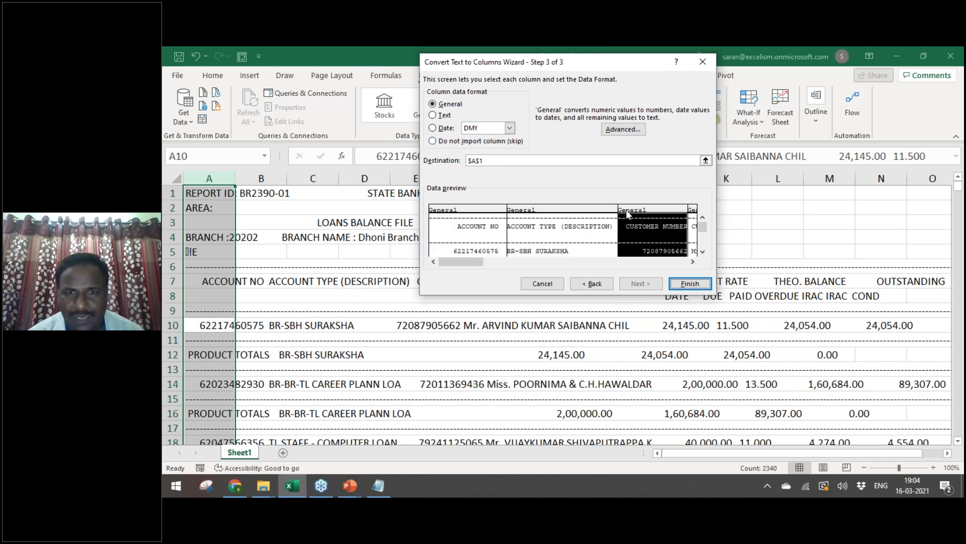
pyautogui.click(485, 213)
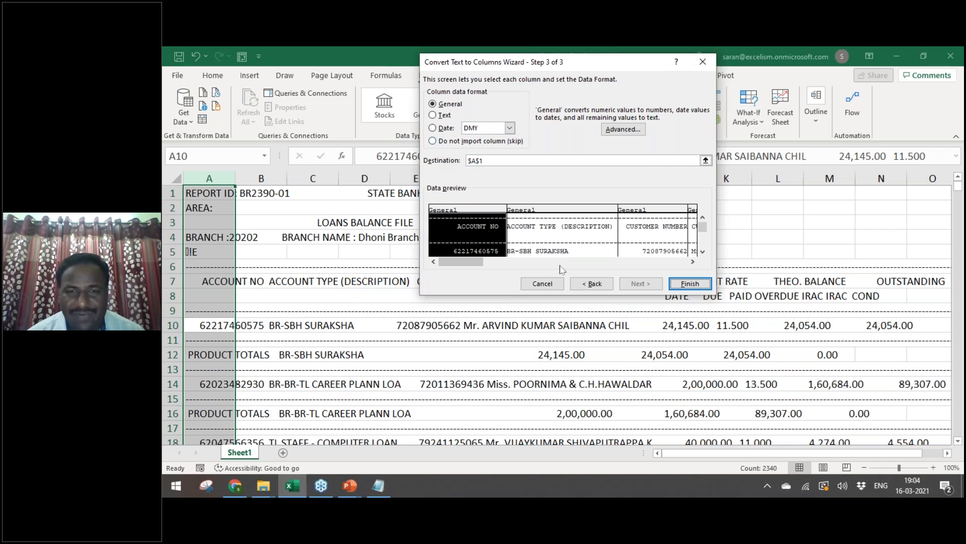
pyautogui.moveTo(480, 268)
pyautogui.mouseDown()
pyautogui.moveTo(563, 267)
pyautogui.moveTo(468, 265)
pyautogui.mouseUp()
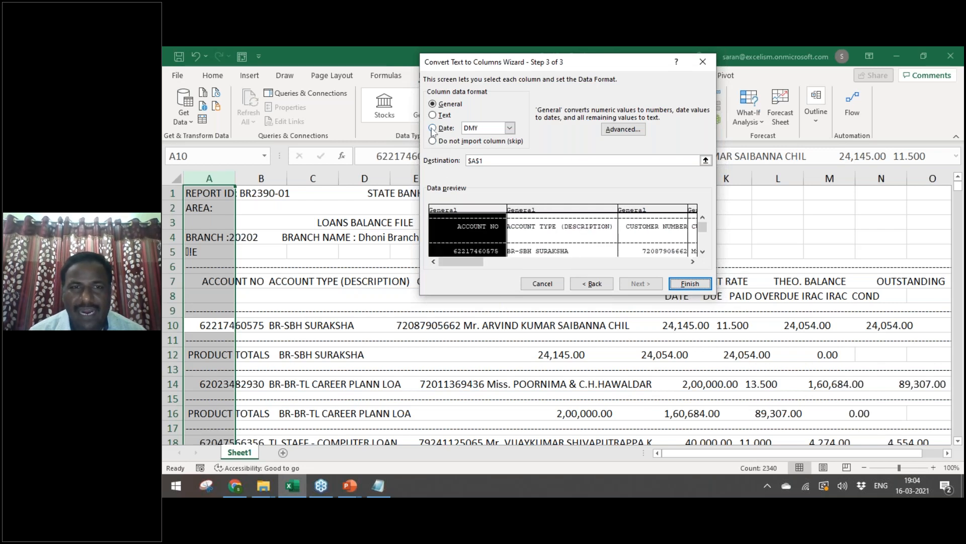
pyautogui.click(506, 130)
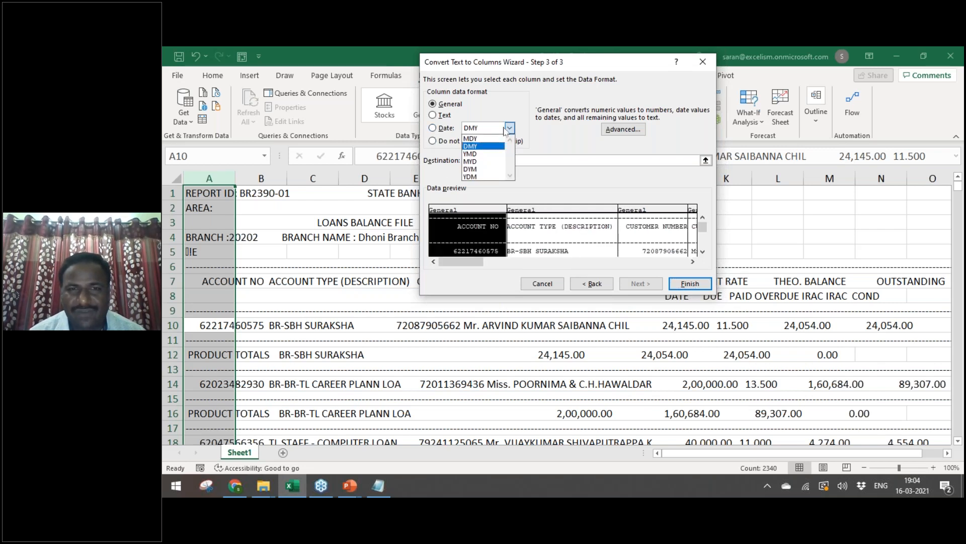
pyautogui.click(477, 106)
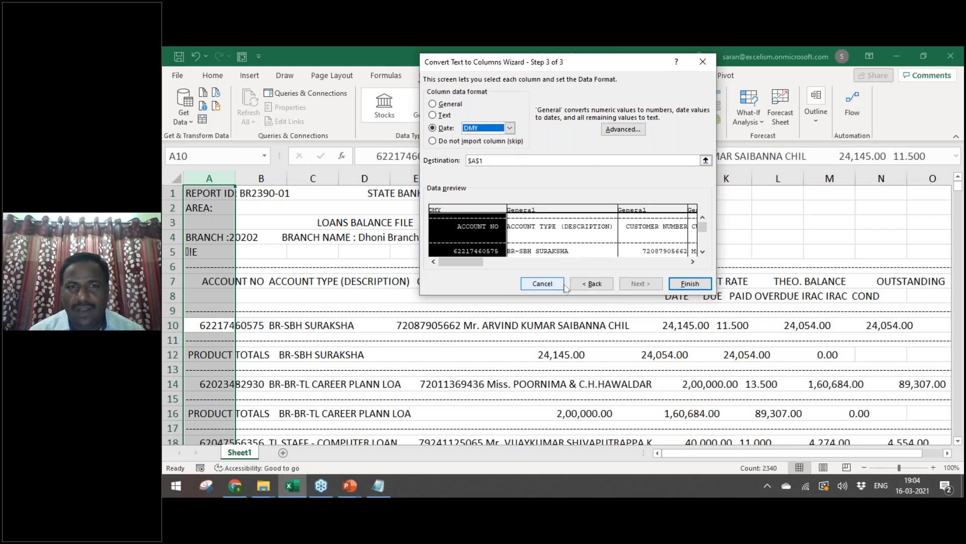
pyautogui.moveTo(473, 261); pyautogui.dragTo(694, 259)
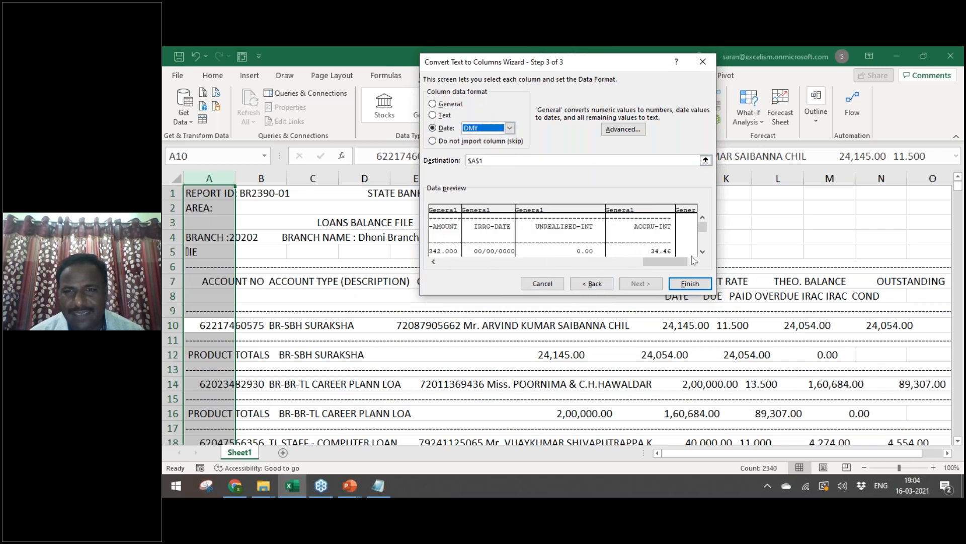
pyautogui.click(689, 284)
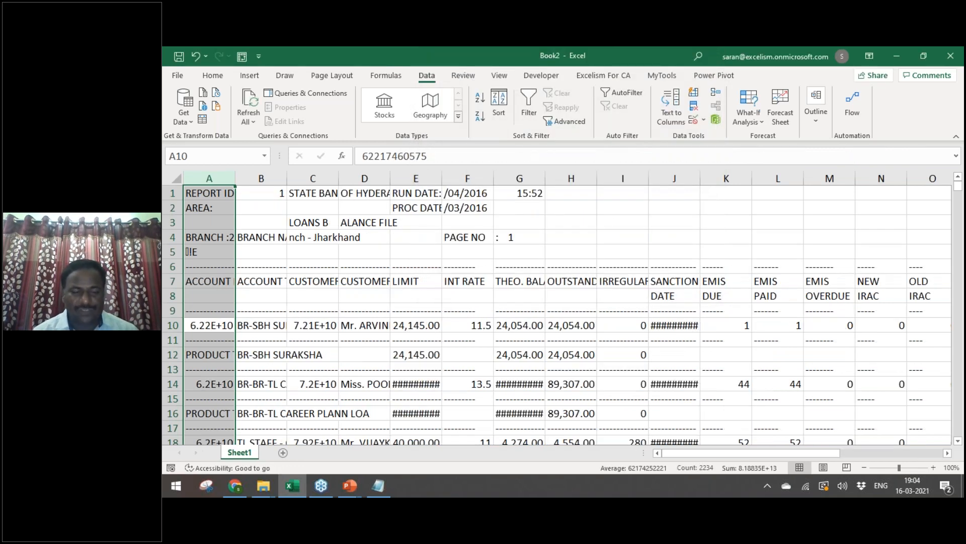
# Step: Select the whole sheet and autofit every column width
pyautogui.hotkey('ctrl', 'a')
pyautogui.hotkey('alt', 'o')
pyautogui.press('c')
pyautogui.press('a')
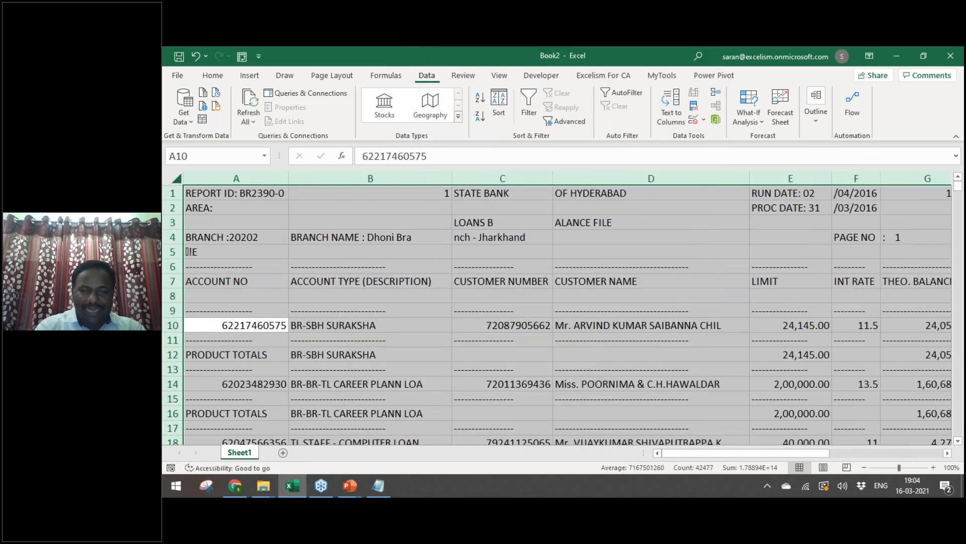
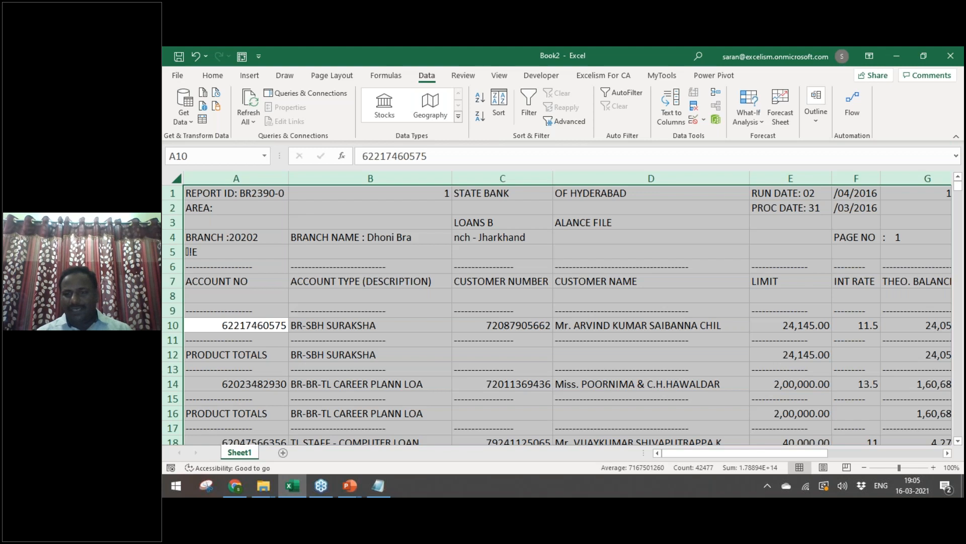
# Step: Delete the top six report-header rows so the ACCOUNT NO headings move up to row 1
pyautogui.hotkey('ctrl', 'Home')
pyautogui.hotkey('shift', 'space')
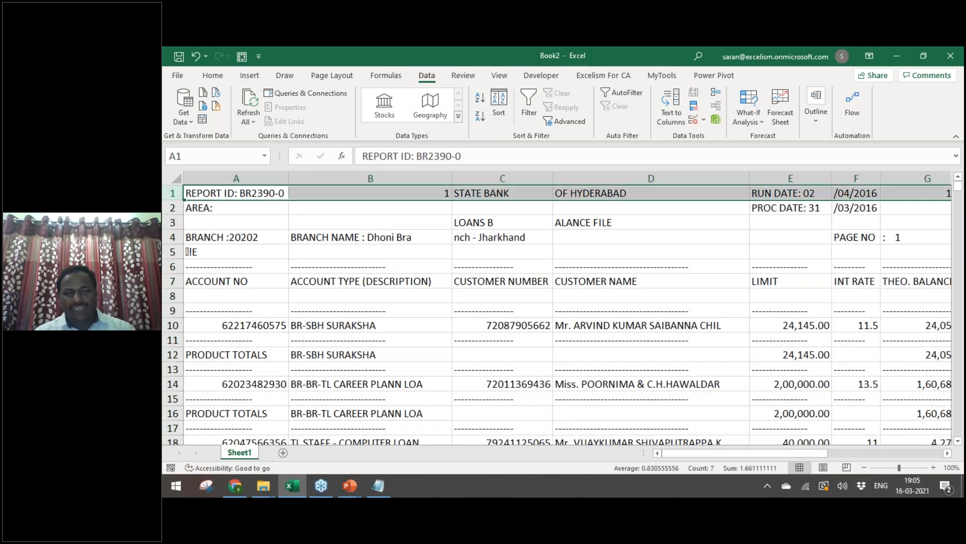
pyautogui.hotkey('shift', 'Down')
pyautogui.hotkey('shift', 'Down')
pyautogui.hotkey('shift', 'Down')
pyautogui.hotkey('shift', 'Down')
pyautogui.hotkey('shift', 'Down')
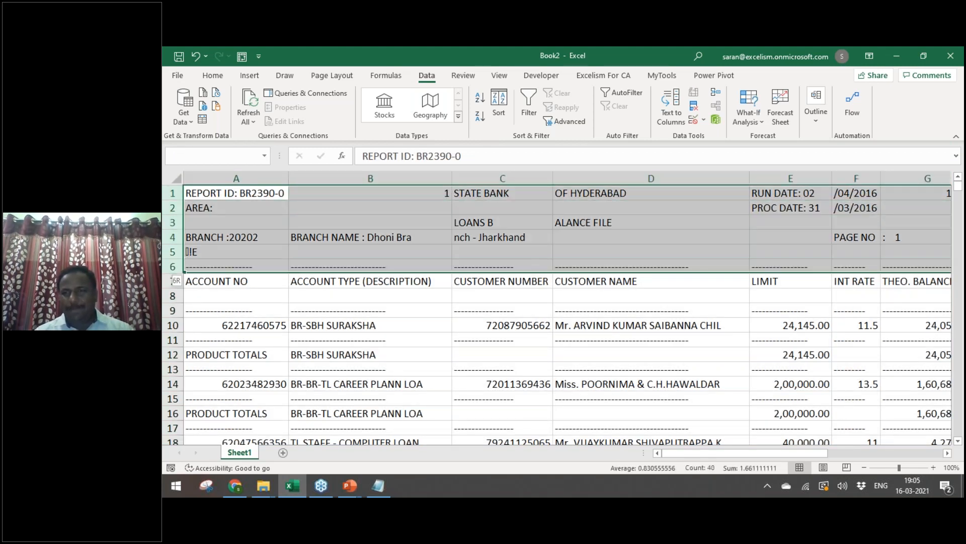
pyautogui.hotkey('ctrl', '-')
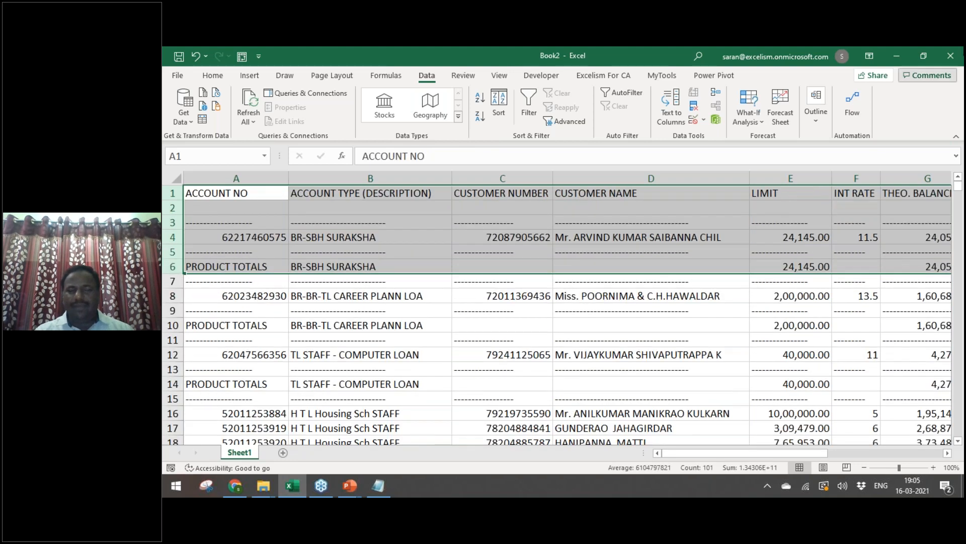
pyautogui.hotkey('ctrl', 'Home')
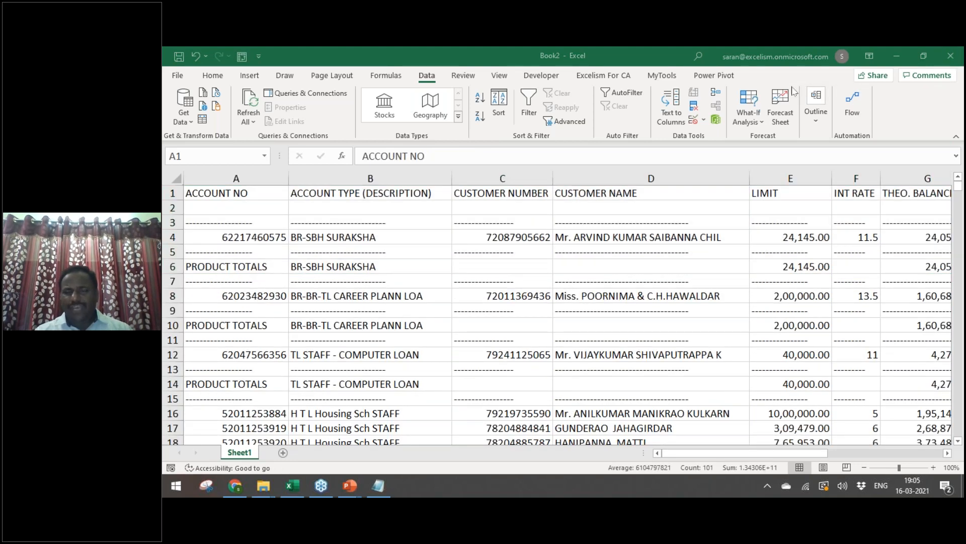
# Step: Select the whole data range from A1 to the last used cell
pyautogui.click(540, 284)
pyautogui.hotkey('ctrl', 'Home')
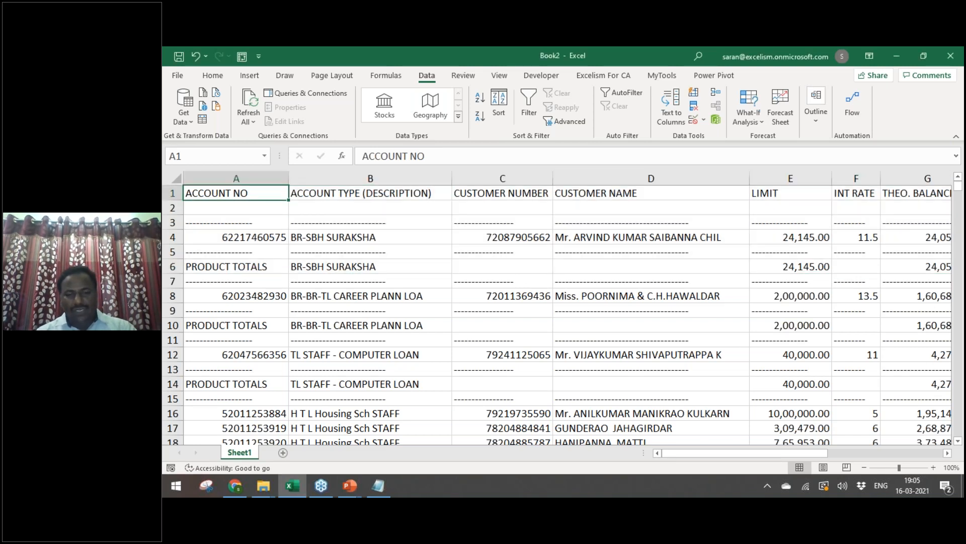
pyautogui.hotkey('ctrl', 'shift', 'End')
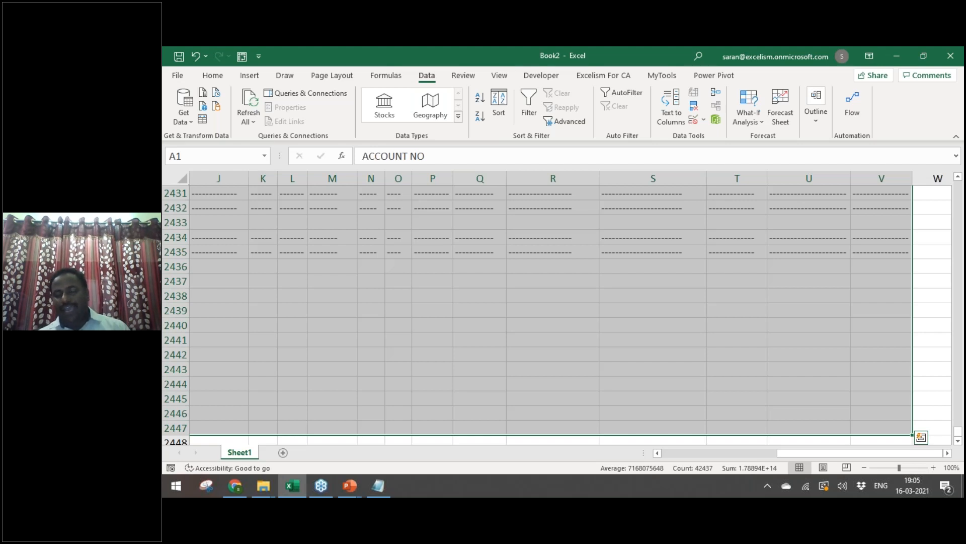
pyautogui.hotkey('ctrl', 'Home')
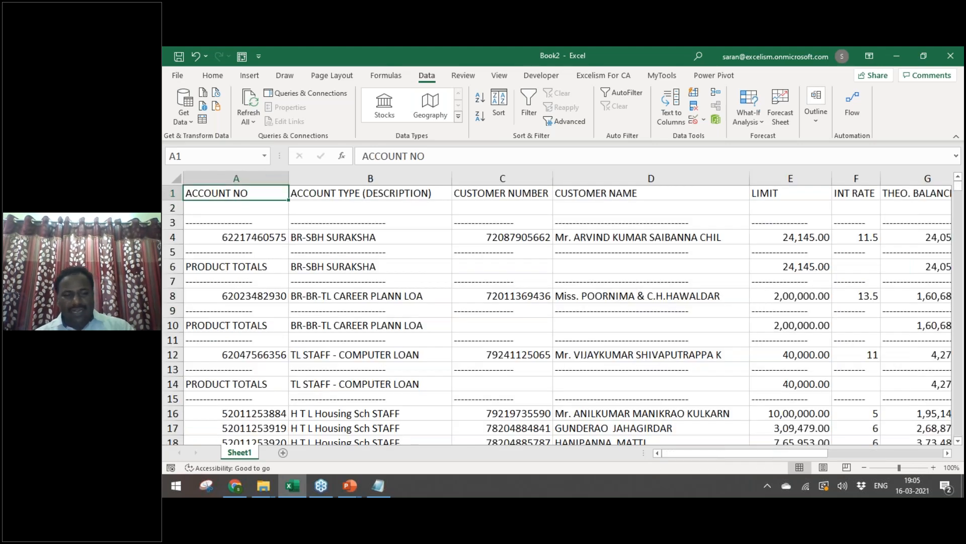
pyautogui.hotkey('ctrl', 'shift', 'End')
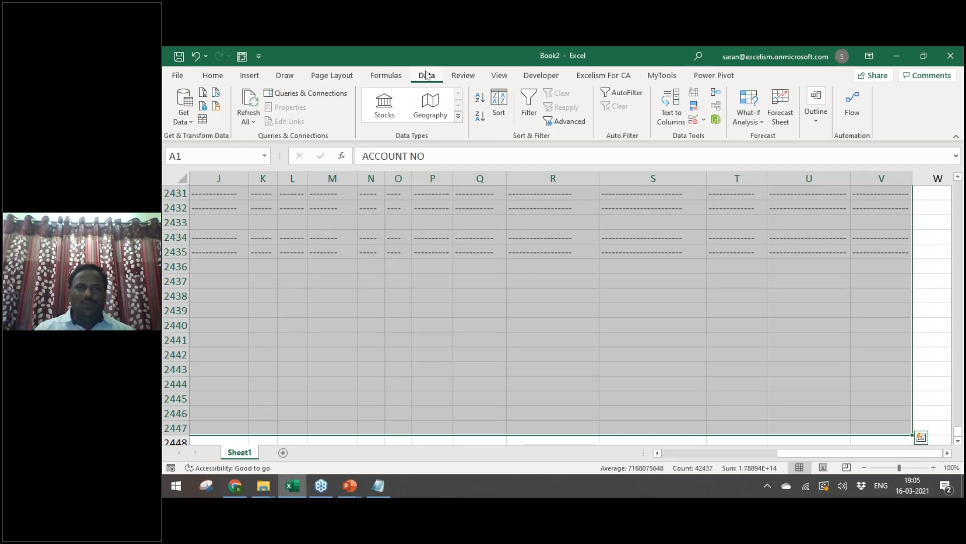
# Step: Turn on filtering and clear every value in the ACCOUNT NO filter list
pyautogui.click(529, 100)
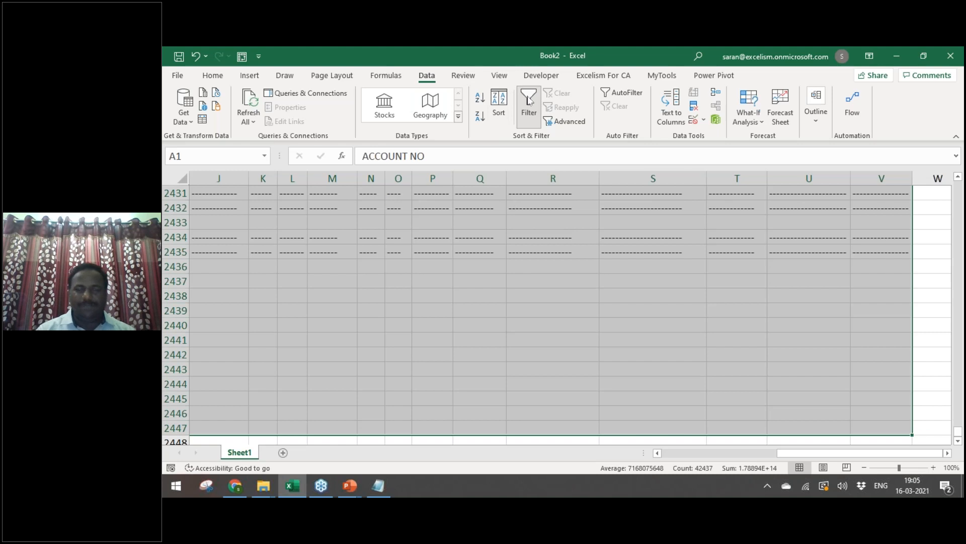
pyautogui.hotkey('ctrl', 'Home')
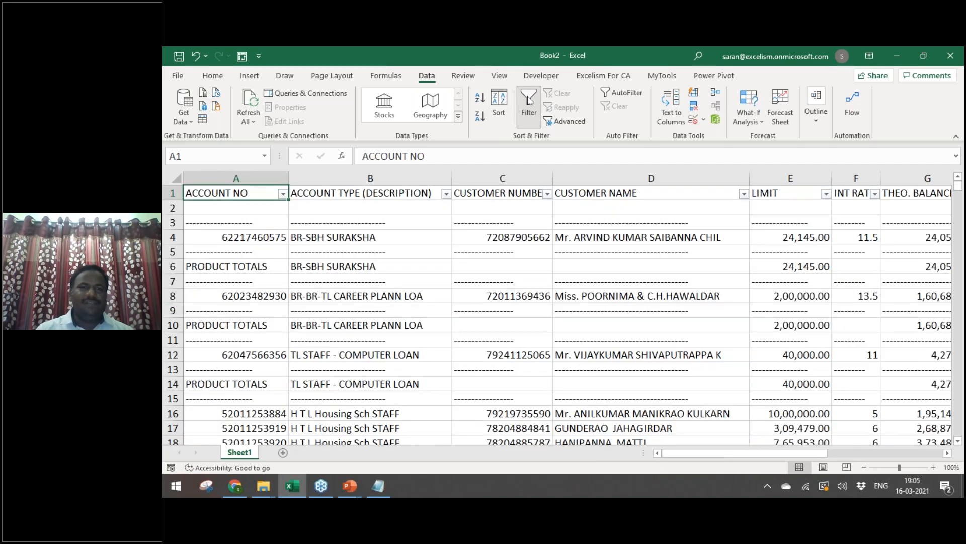
pyautogui.click(383, 282)
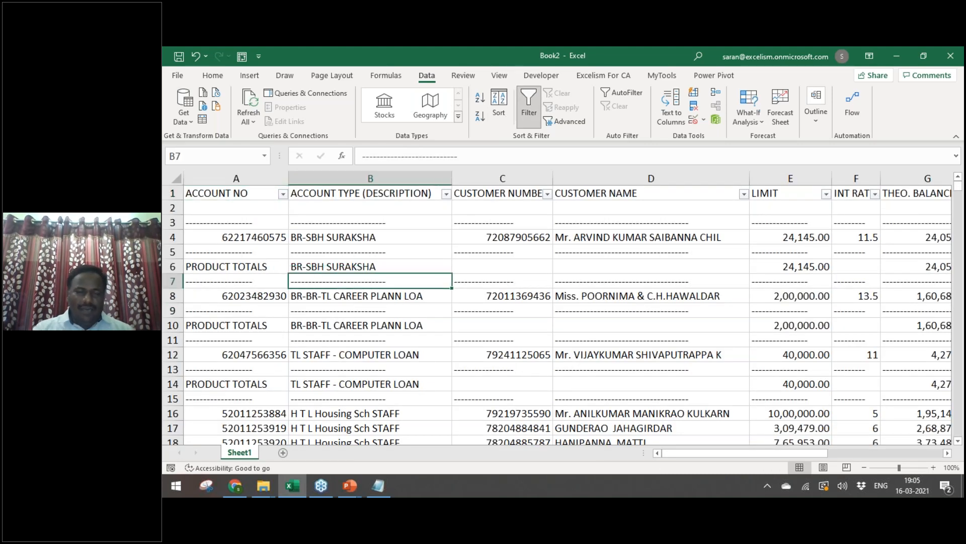
pyautogui.click(283, 194)
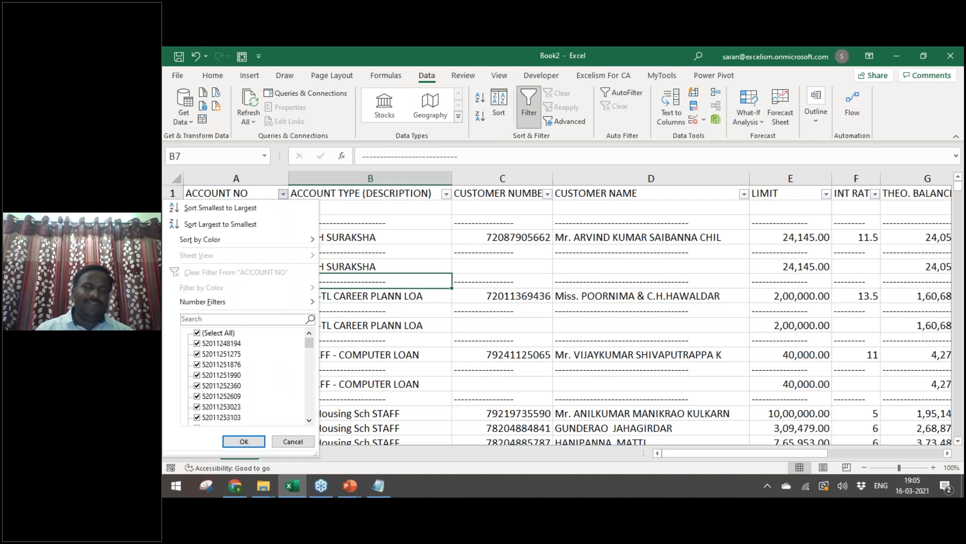
pyautogui.click(209, 335)
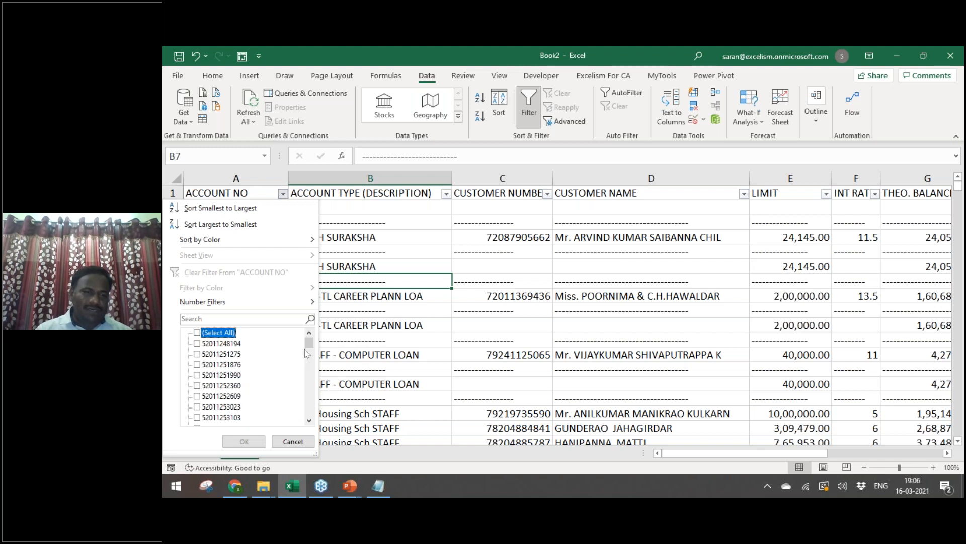
# Step: Tick (Blanks), SEGMENT TOTALS, END OF REPORT and the other non-account entries, then apply the filter
pyautogui.moveTo(309, 349); pyautogui.dragTo(310, 410)
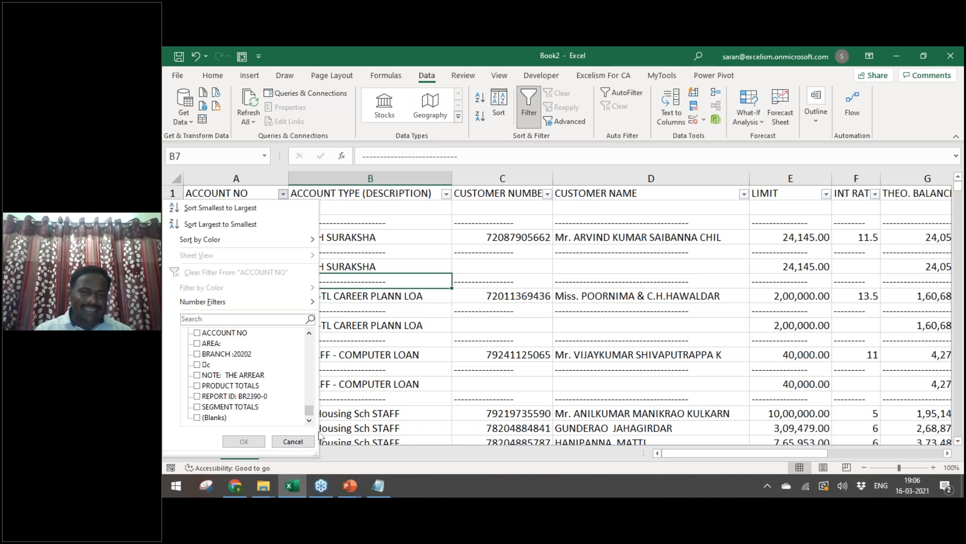
pyautogui.click(203, 417)
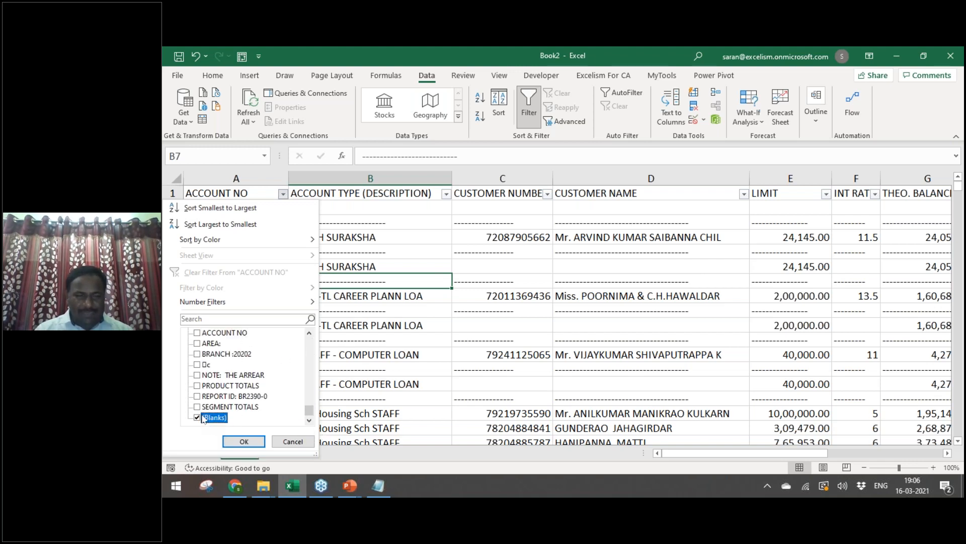
pyautogui.click(198, 411)
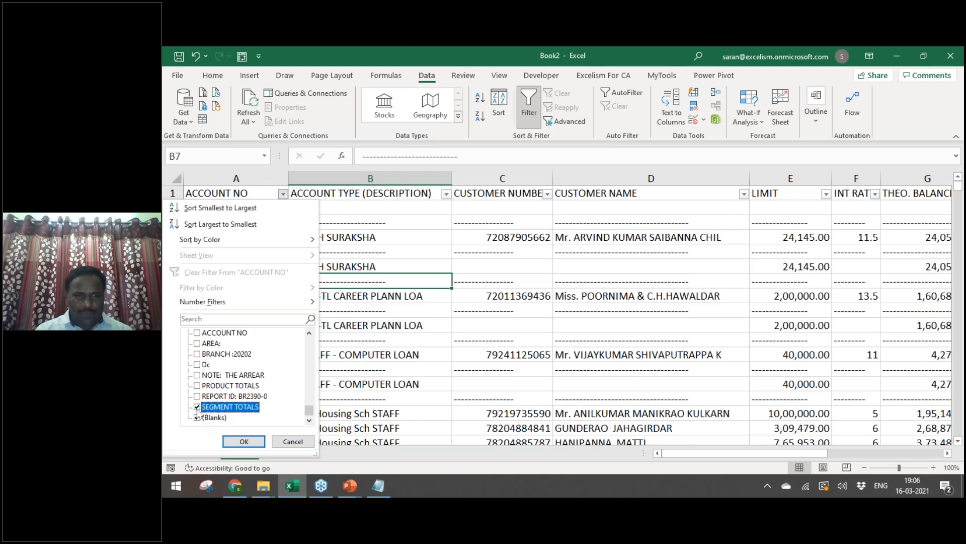
pyautogui.press('Up')
pyautogui.press('space')
pyautogui.press('Up')
pyautogui.press('space')
pyautogui.press('Up')
pyautogui.press('space')
pyautogui.press('Up')
pyautogui.press('space')
pyautogui.press('Up')
pyautogui.press('space')
pyautogui.press('Up')
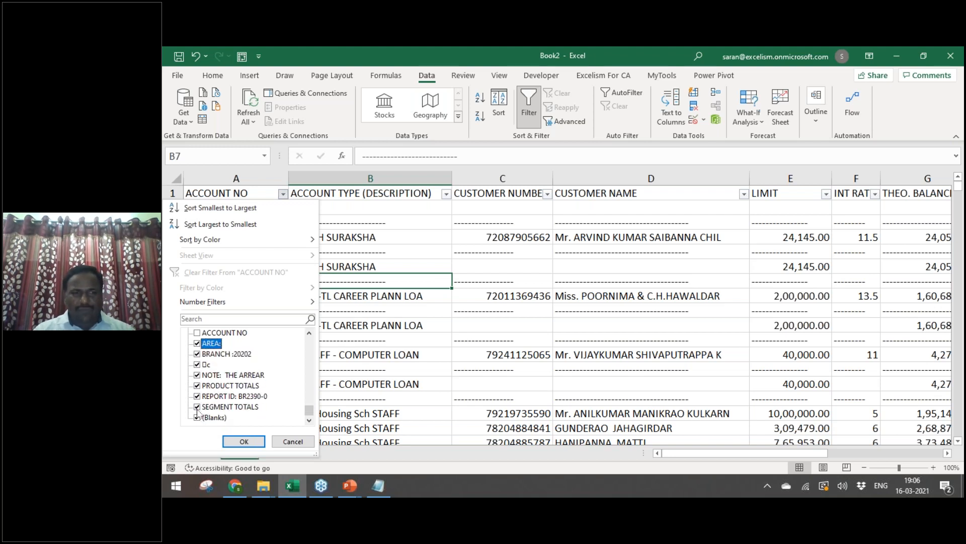
pyautogui.press('space')
pyautogui.press('Up')
pyautogui.press('space')
pyautogui.press('Up')
pyautogui.press('Up')
pyautogui.press('space')
pyautogui.press('Up')
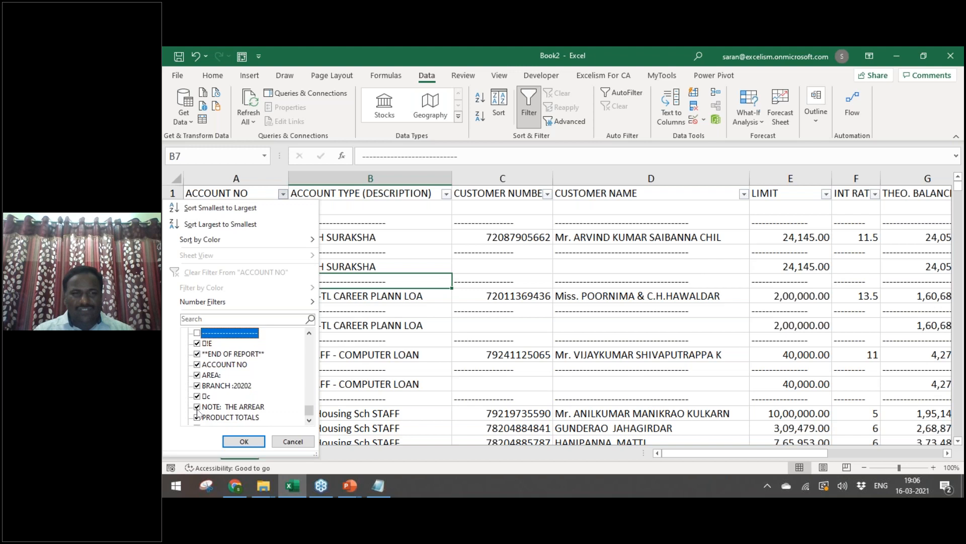
pyautogui.press('Up')
pyautogui.press('Down')
pyautogui.press('Down')
pyautogui.press('Down')
pyautogui.press('Down')
pyautogui.press('Down')
pyautogui.press('Down')
pyautogui.press('Down')
pyautogui.press('Down')
pyautogui.press('Down')
pyautogui.press('Down')
pyautogui.press('Down')
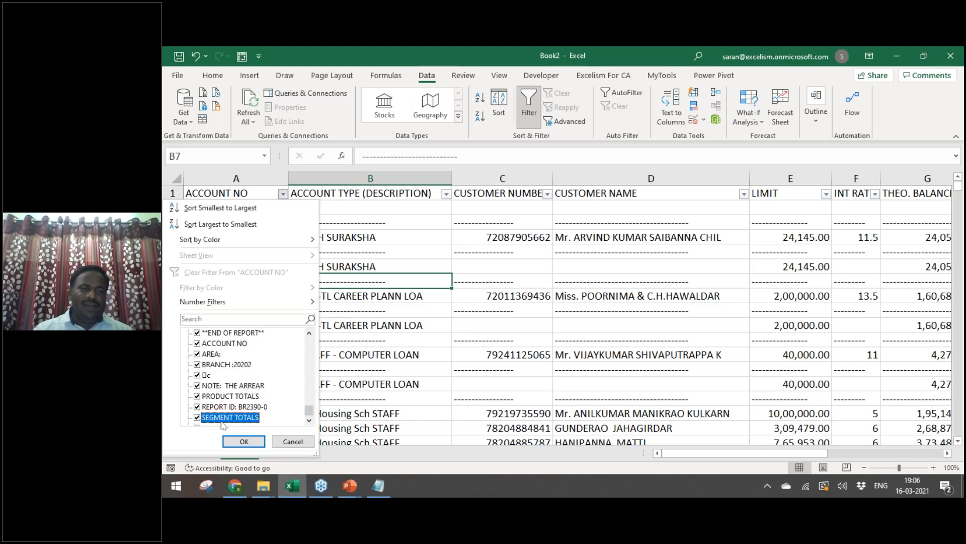
pyautogui.moveTo(310, 416)
pyautogui.mouseDown()
pyautogui.moveTo(309, 344)
pyautogui.moveTo(309, 410)
pyautogui.mouseUp()
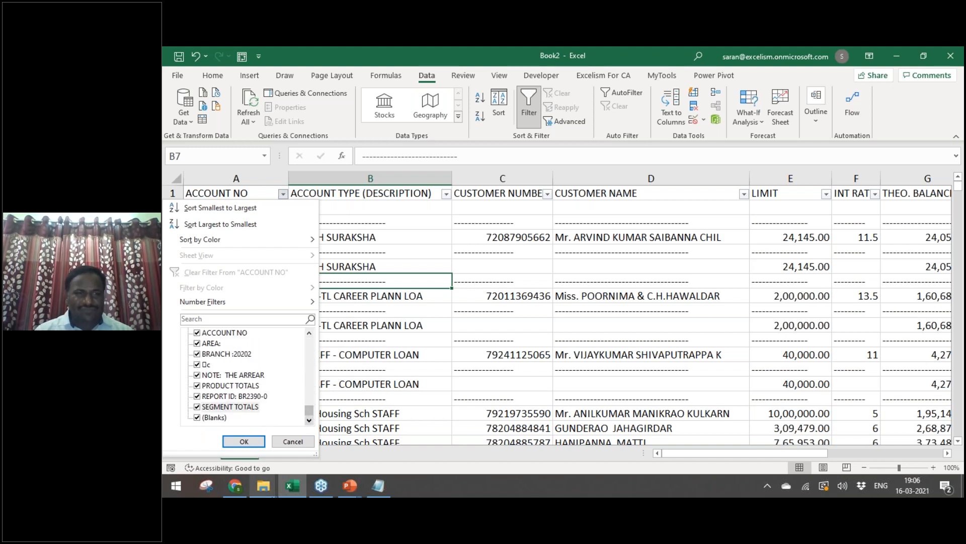
pyautogui.click(244, 441)
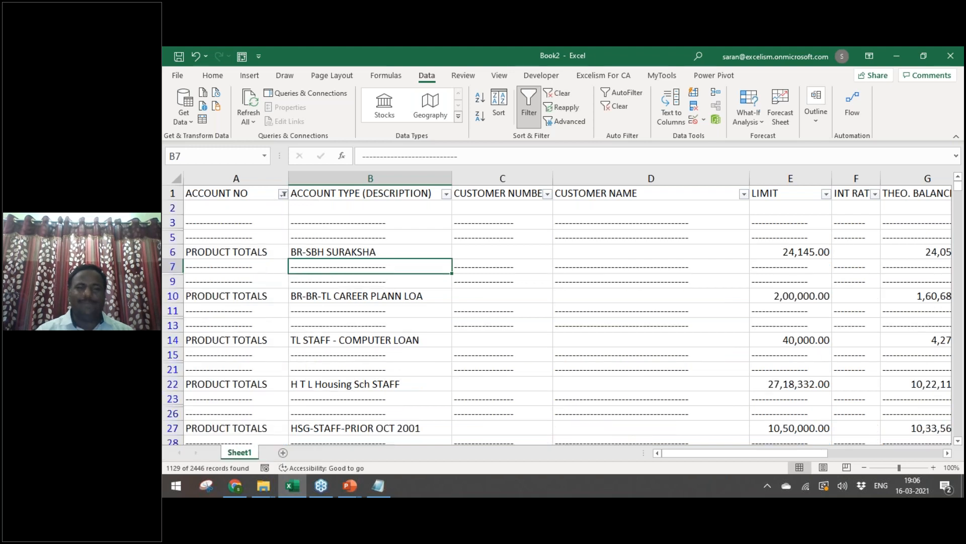
# Step: Delete the entire filtered junk rows from A2 down to the last cell
pyautogui.click(236, 207)
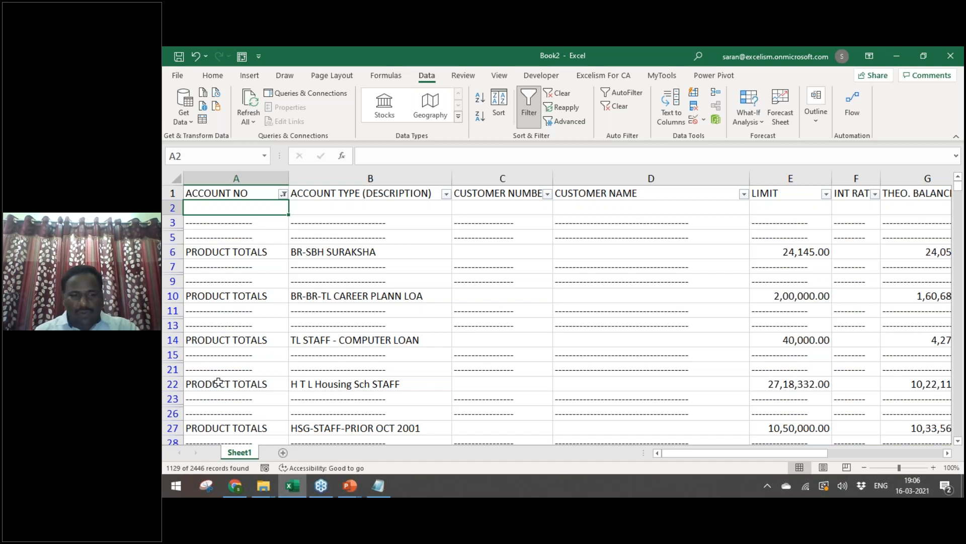
pyautogui.hotkey('ctrl', 'shift', 'End')
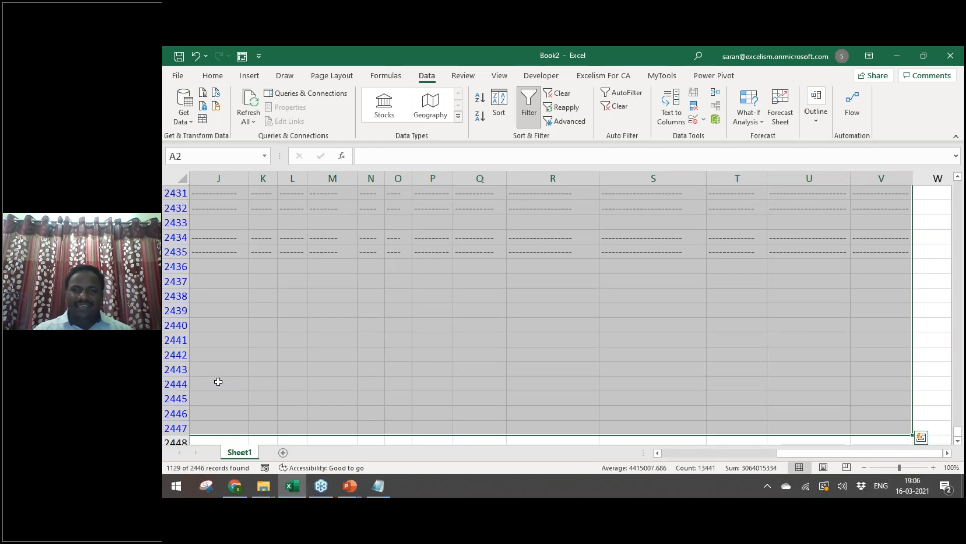
pyautogui.hotkey('ctrl', '-')
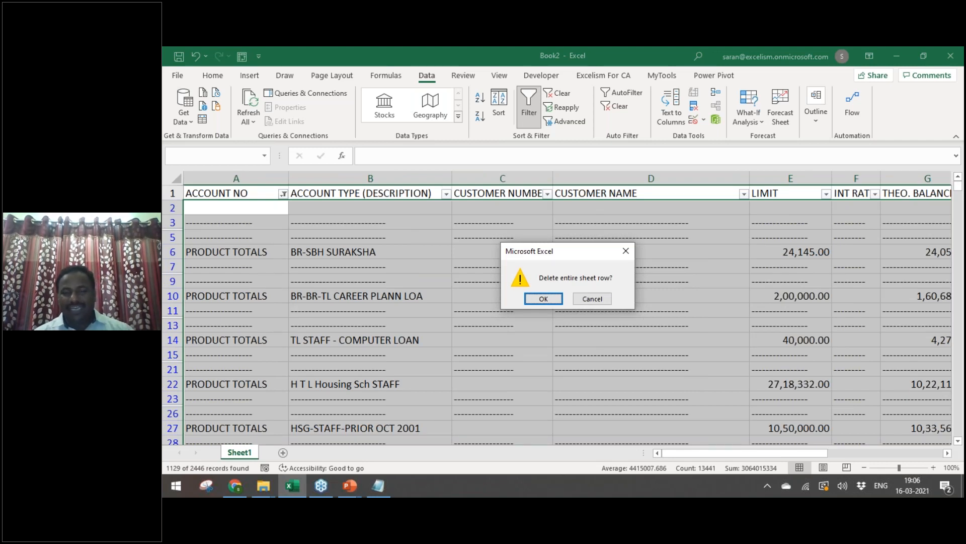
pyautogui.press('Return')
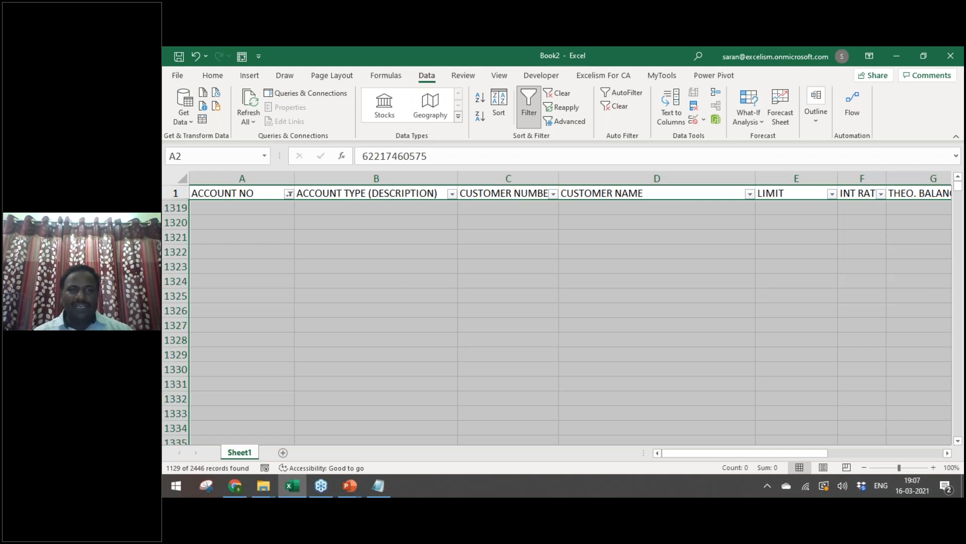
pyautogui.click(239, 193)
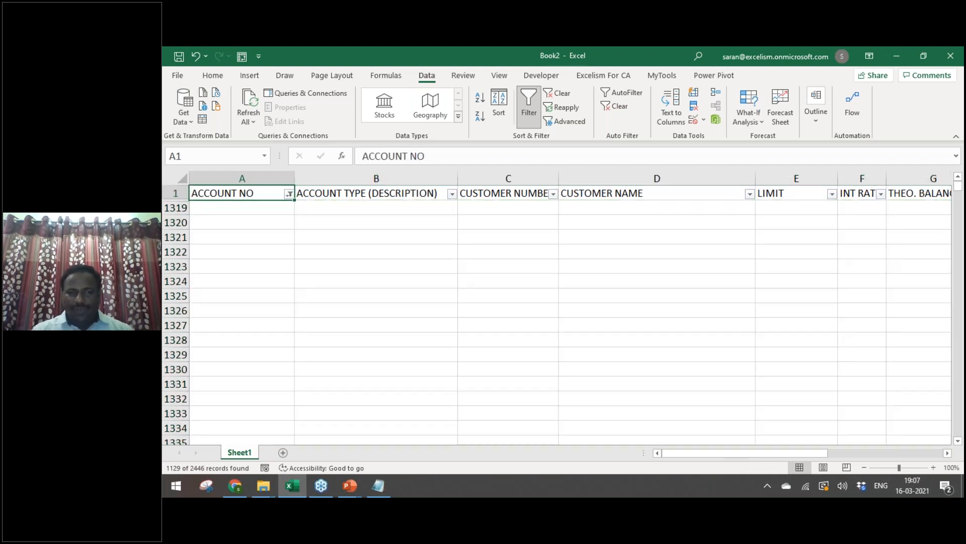
# Step: Clear the filter to show the remaining 1,317 accounts and bold the header row
pyautogui.click(558, 93)
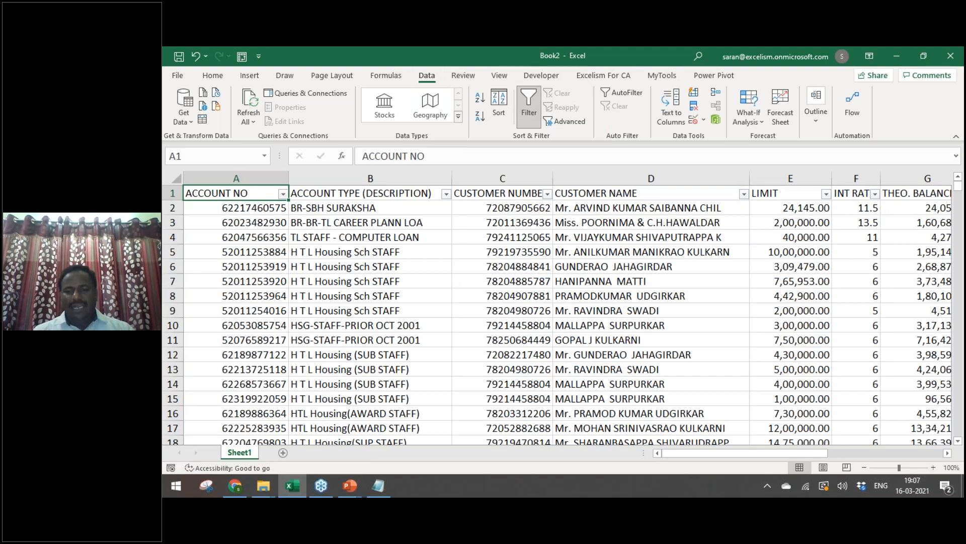
pyautogui.hotkey('ctrl', 'shift', 'Right')
pyautogui.hotkey('ctrl', 'b')
pyautogui.hotkey('ctrl', 'BackSpace')
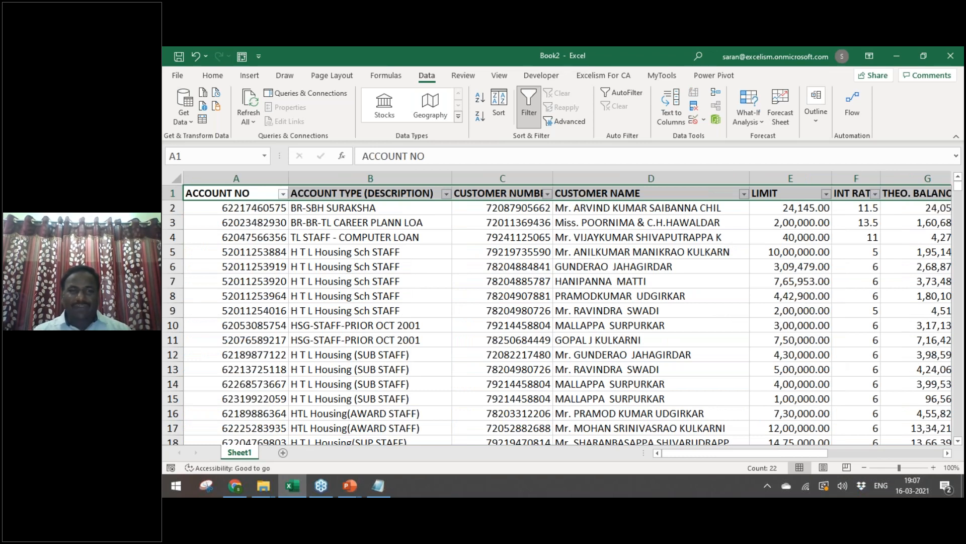
pyautogui.press('Down')
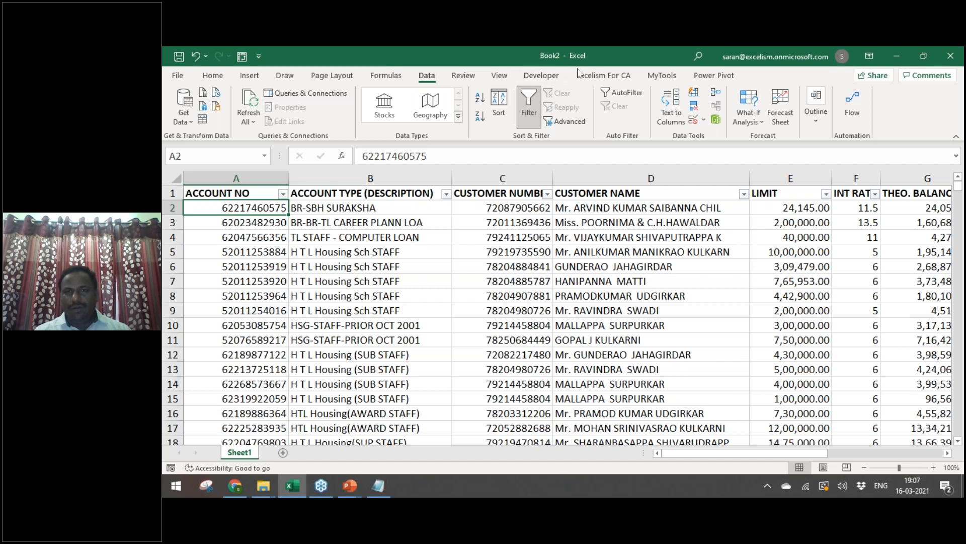
# Step: Freeze the top row so the column headings stay visible while scrolling
pyautogui.click(463, 77)
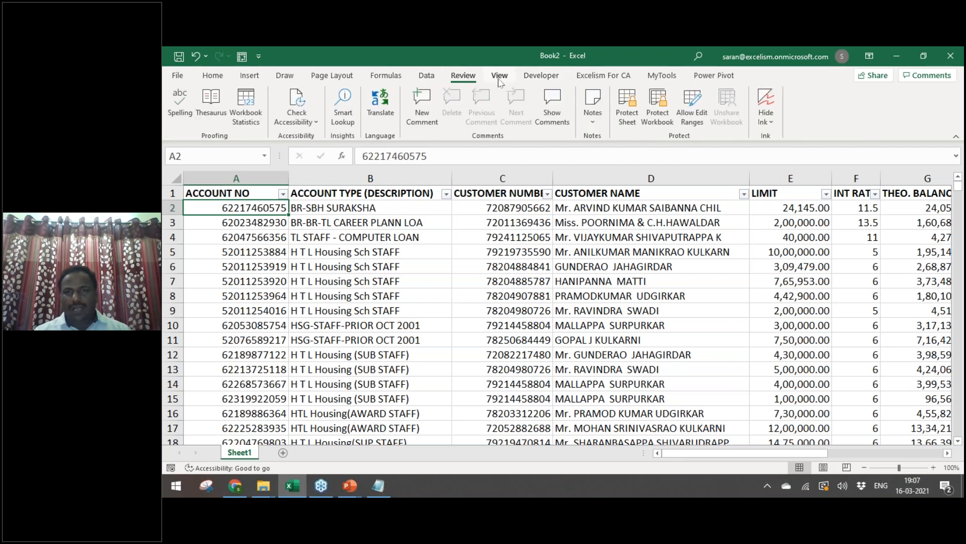
pyautogui.click(499, 77)
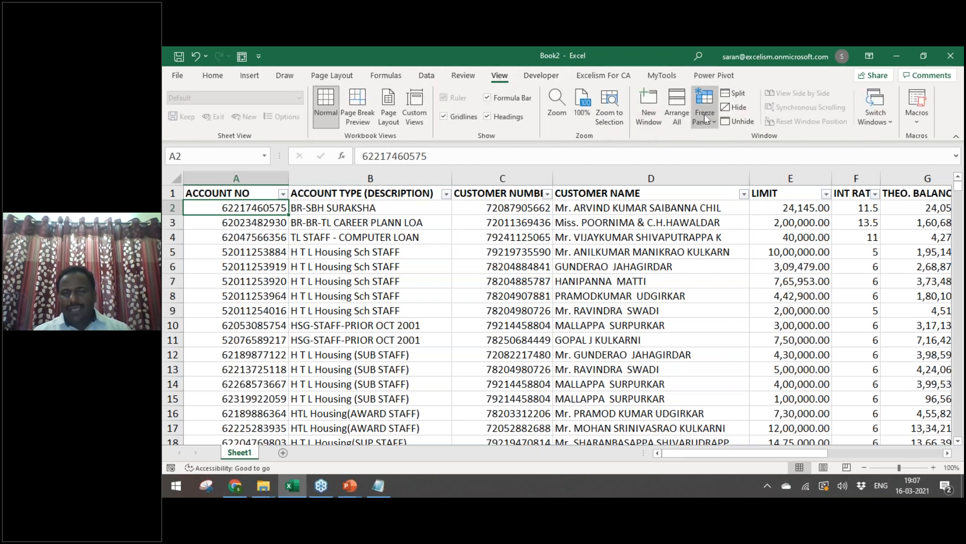
pyautogui.click(706, 118)
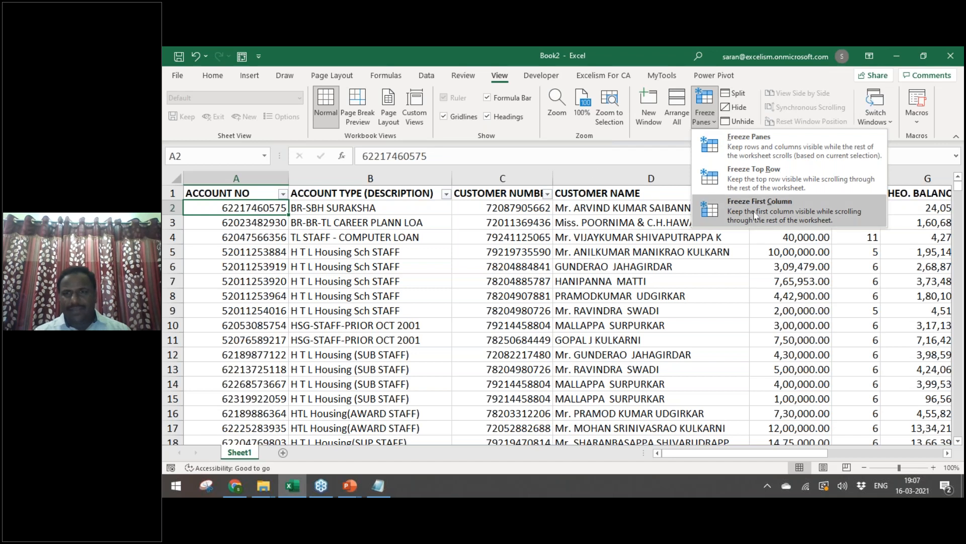
pyautogui.click(757, 177)
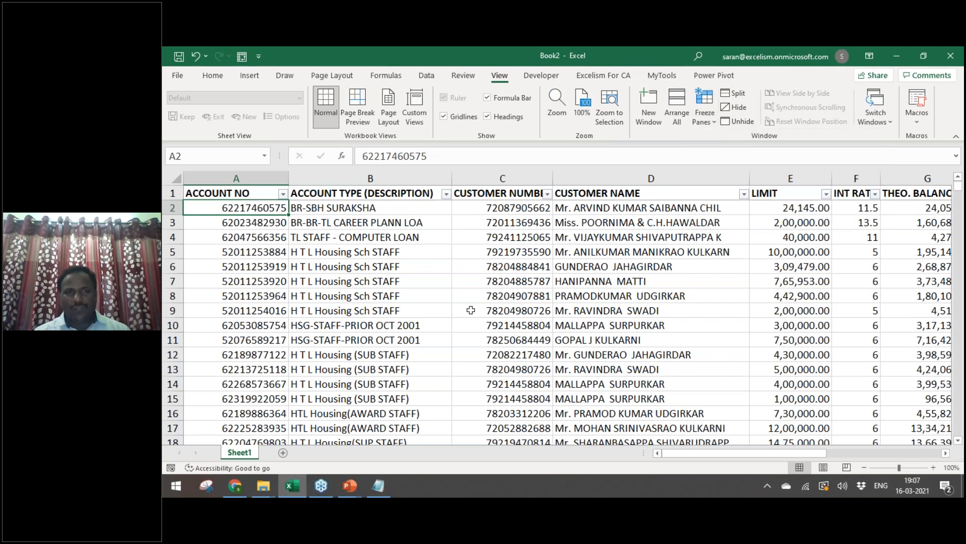
pyautogui.press('Down')
pyautogui.press('Down')
pyautogui.press('Down')
pyautogui.press('Down')
pyautogui.press('Down')
pyautogui.press('Down')
pyautogui.press('Down')
pyautogui.press('Down')
pyautogui.press('Down')
pyautogui.press('Down')
pyautogui.press('Down')
pyautogui.press('Down')
pyautogui.press('Down')
pyautogui.press('Down')
pyautogui.press('Down')
pyautogui.press('Down')
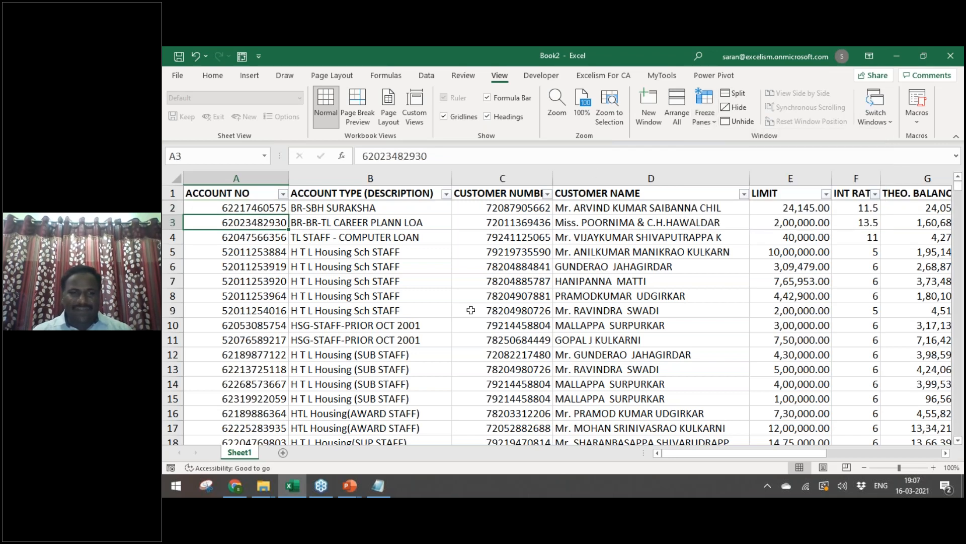
pyautogui.press('Down')
pyautogui.press('Down')
pyautogui.press('Down')
pyautogui.press('Down')
pyautogui.press('Down')
pyautogui.press('Down')
pyautogui.press('Down')
pyautogui.press('Down')
pyautogui.press('Down')
pyautogui.press('Down')
pyautogui.press('Down')
pyautogui.press('Down')
pyautogui.press('Down')
pyautogui.press('Down')
pyautogui.press('Down')
pyautogui.press('Down')
pyautogui.press('Down')
pyautogui.press('Down')
pyautogui.press('Down')
pyautogui.press('Down')
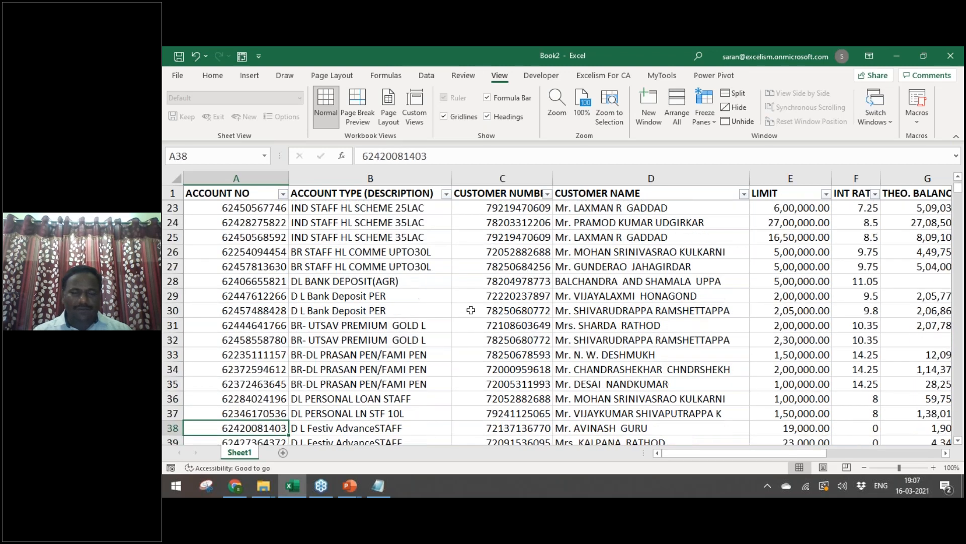
pyautogui.hotkey('ctrl', 'Down')
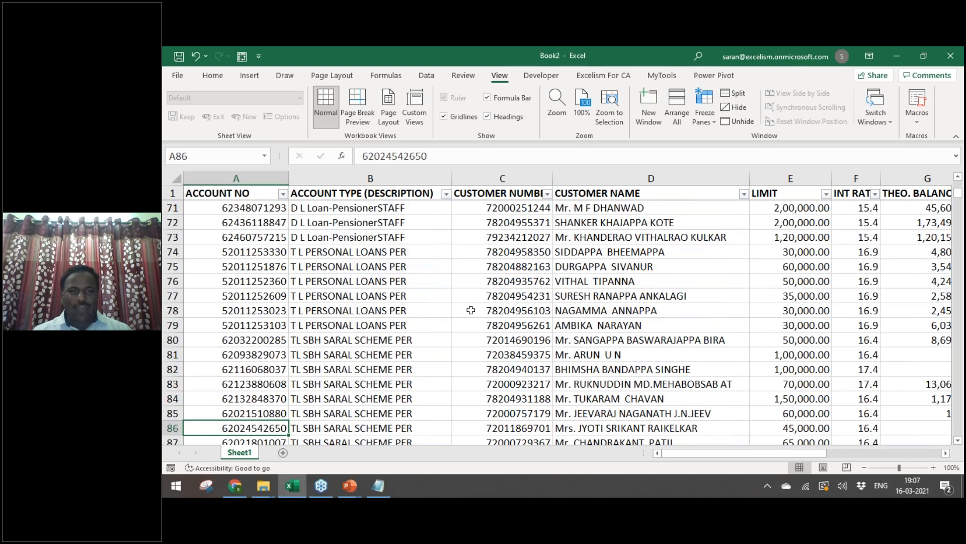
pyautogui.hotkey('ctrl', 'Right')
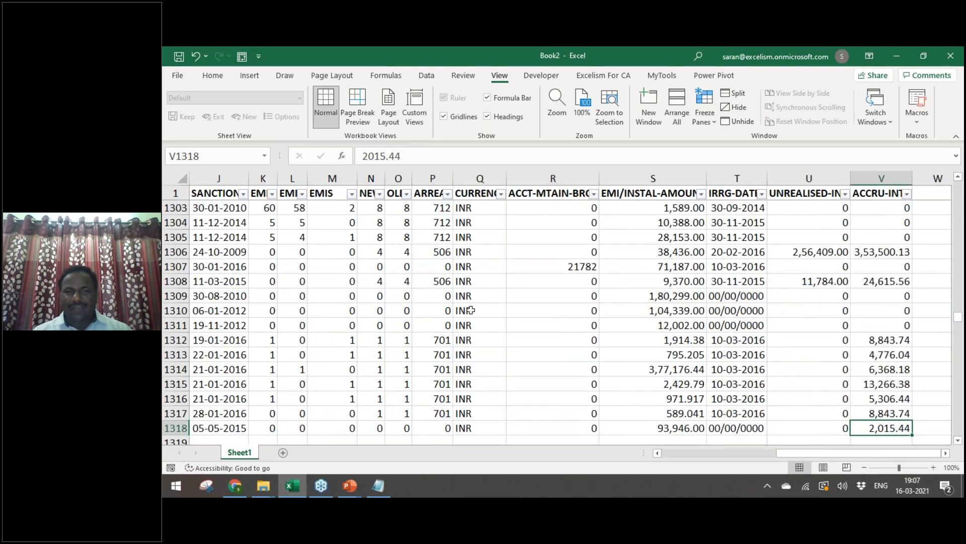
pyautogui.hotkey('ctrl', 'Home')
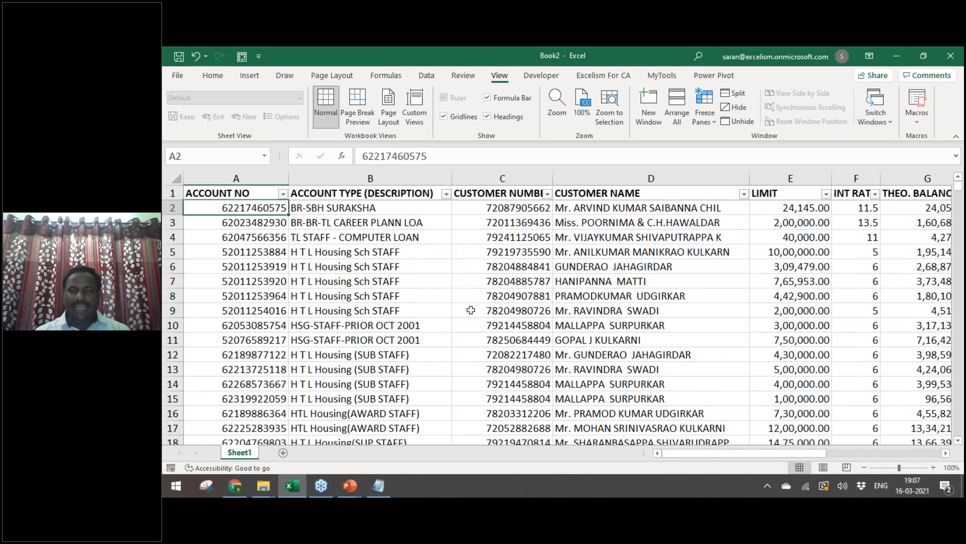
pyautogui.press('Right')
pyautogui.press('Right')
pyautogui.press('Right')
pyautogui.press('Left')
pyautogui.press('Home')
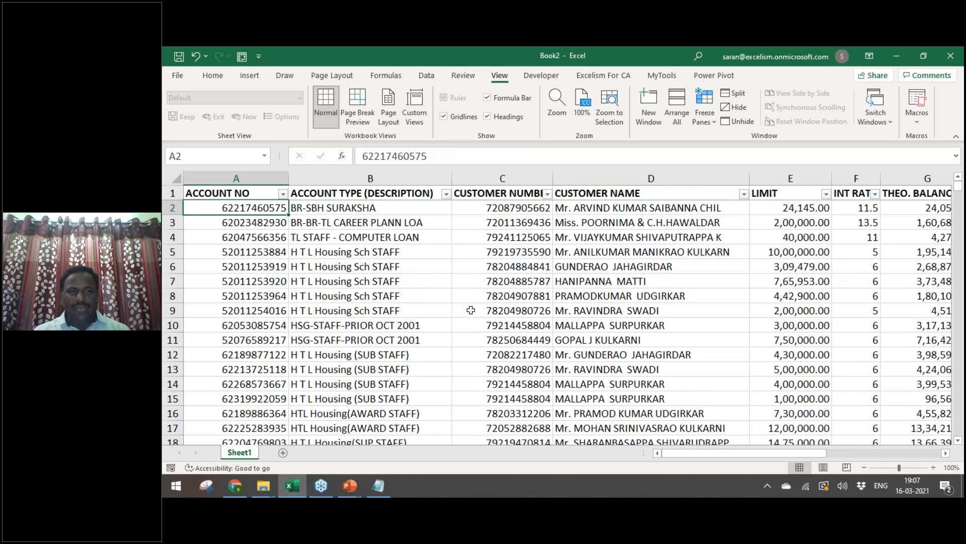
pyautogui.press('Right')
pyautogui.press('Up')
pyautogui.press('Down')
pyautogui.press('Up')
pyautogui.press('Down')
pyautogui.press('Up')
pyautogui.press('Down')
pyautogui.press('Up')
pyautogui.press('Down')
pyautogui.press('Up')
pyautogui.press('Down')
pyautogui.press('Up')
pyautogui.press('Down')
pyautogui.press('Up')
pyautogui.press('Down')
pyautogui.press('Up')
pyautogui.press('Left')
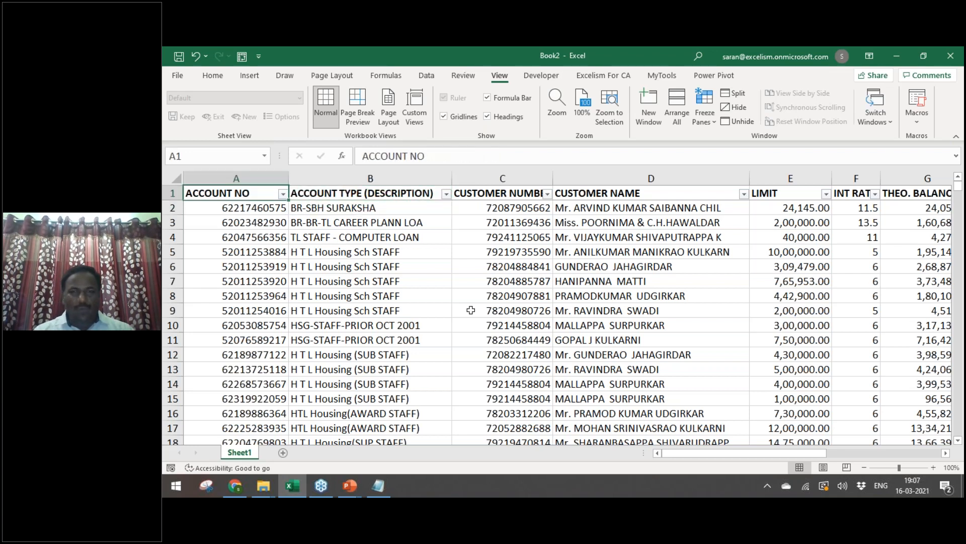
# Step: Create an empty PivotTable from the full A1:V1318 data range on a new worksheet
pyautogui.hotkey('ctrl', 'shift', 'End')
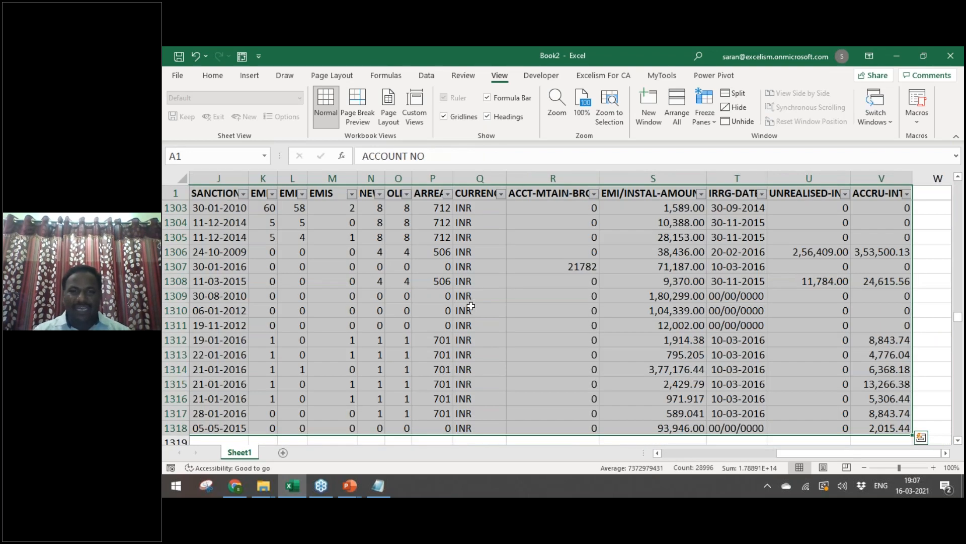
pyautogui.click(213, 76)
pyautogui.click(248, 76)
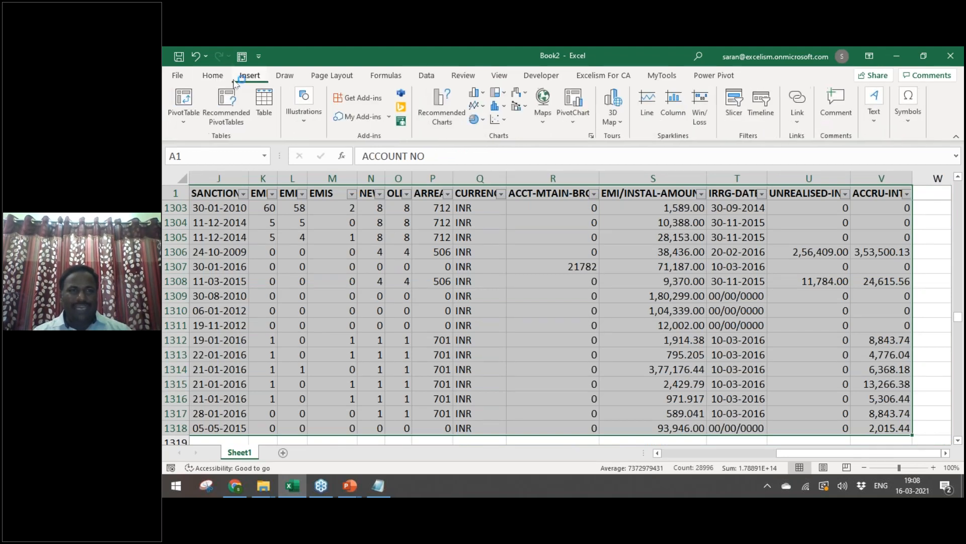
pyautogui.click(182, 103)
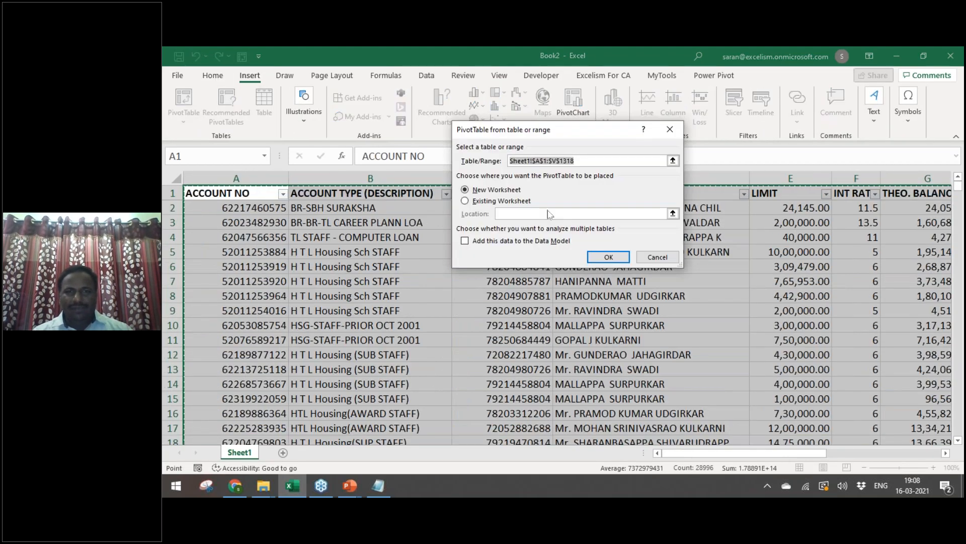
pyautogui.click(609, 257)
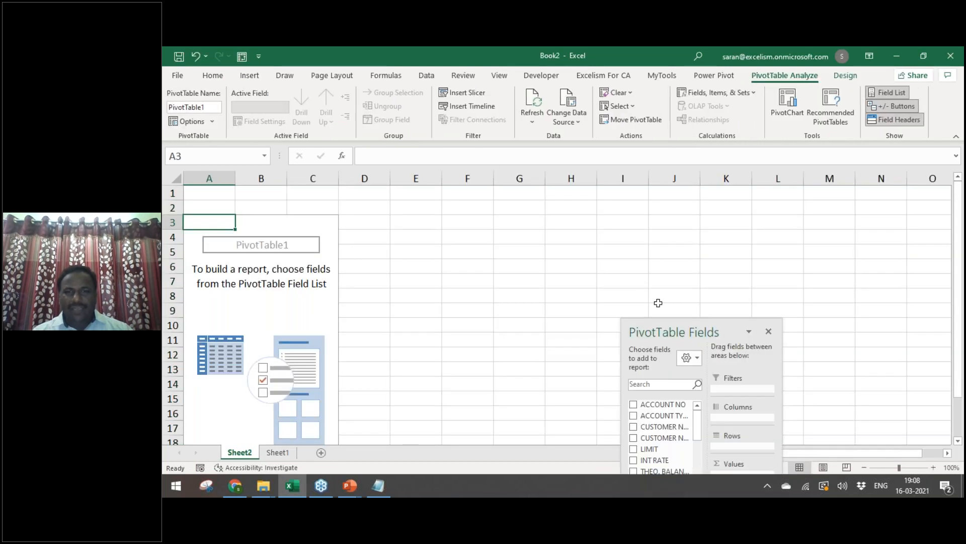
# Step: Move the PivotTable Fields pane up and stretch it taller to list more fields
pyautogui.moveTo(662, 321); pyautogui.dragTo(566, 65)
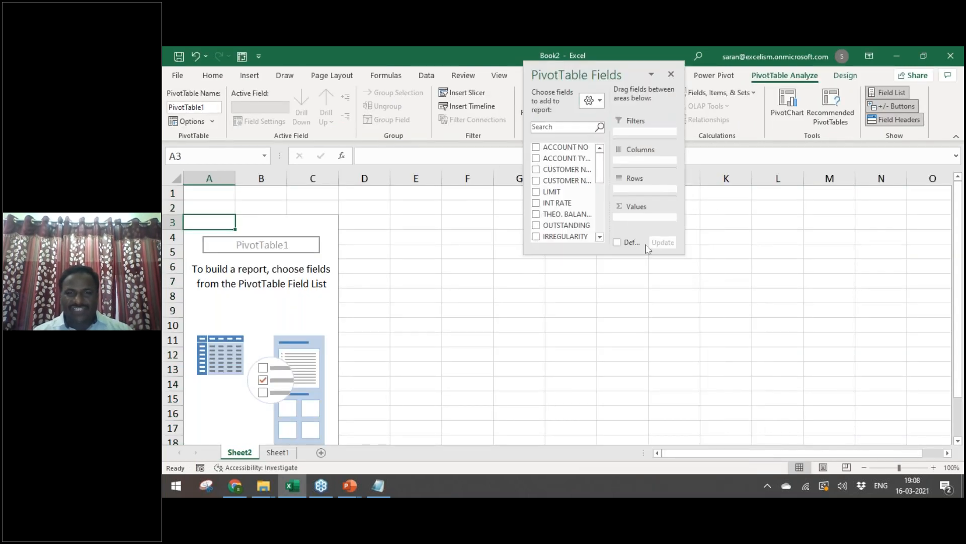
pyautogui.moveTo(603, 254); pyautogui.dragTo(628, 381)
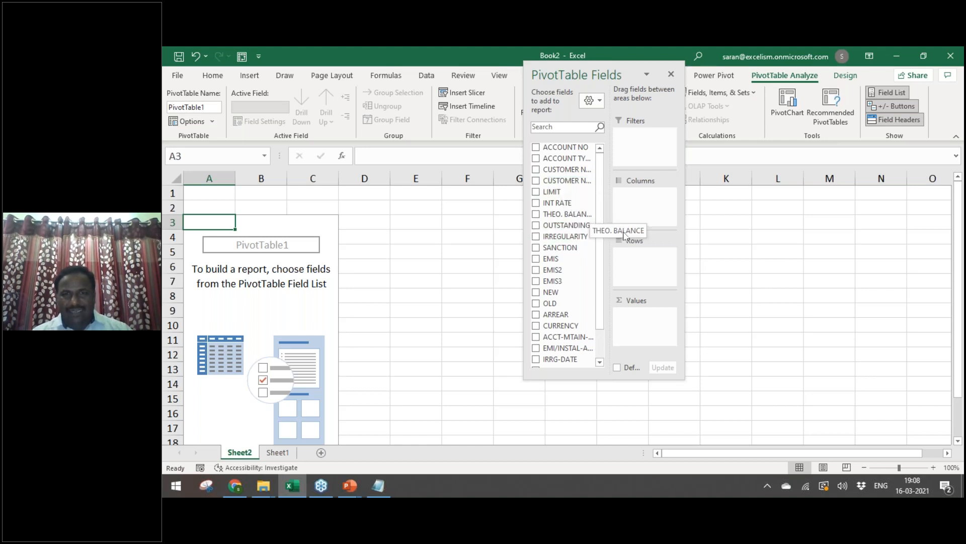
pyautogui.moveTo(580, 201); pyautogui.dragTo(639, 206)
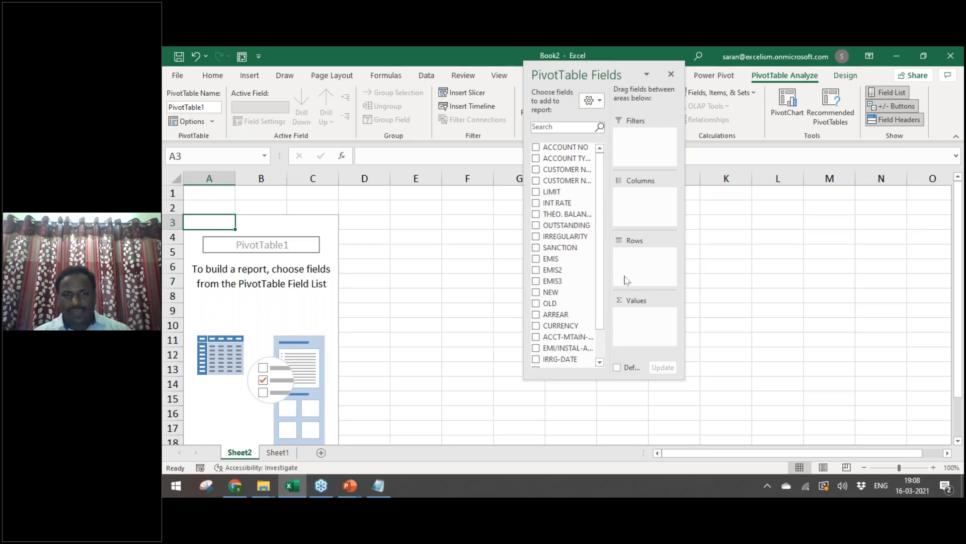
# Step: Review Sheet1's source columns, including CUSTOMER NUMBER, then return to the pivot sheet
pyautogui.hotkey('ctrl', 'pagedown')
pyautogui.press('Down')
pyautogui.press('Right')
pyautogui.press('Right')
pyautogui.press('Right')
pyautogui.press('Right')
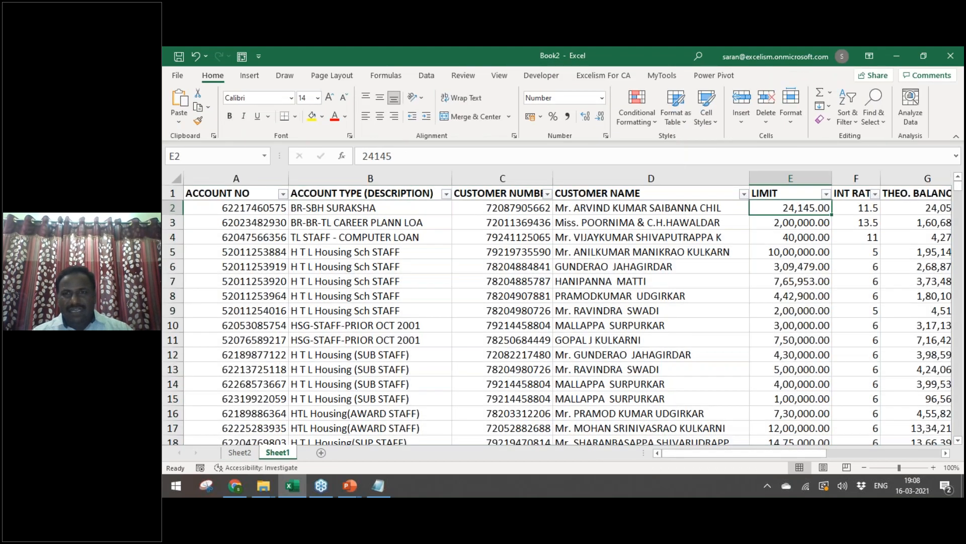
pyautogui.press('Left')
pyautogui.press('Up')
pyautogui.press('Left')
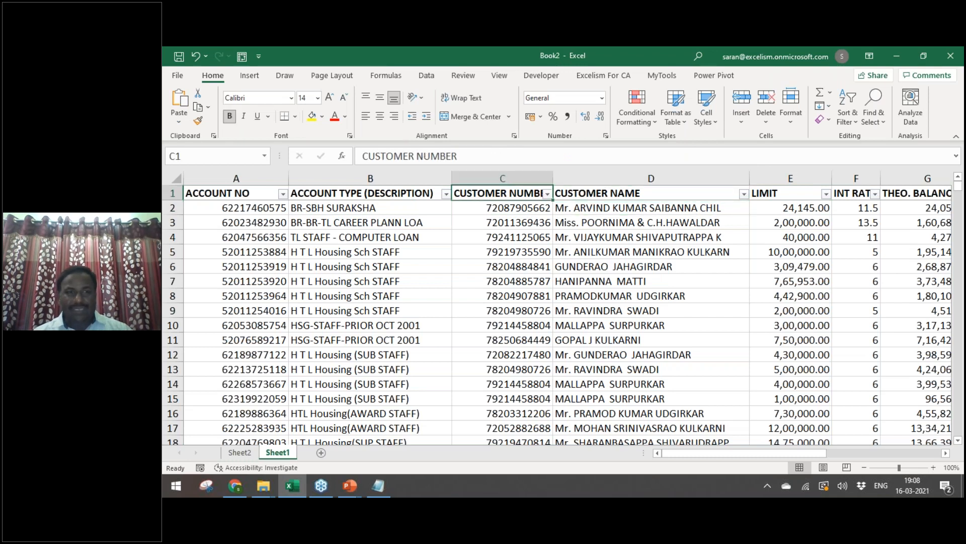
pyautogui.press('Down')
pyautogui.press('Up')
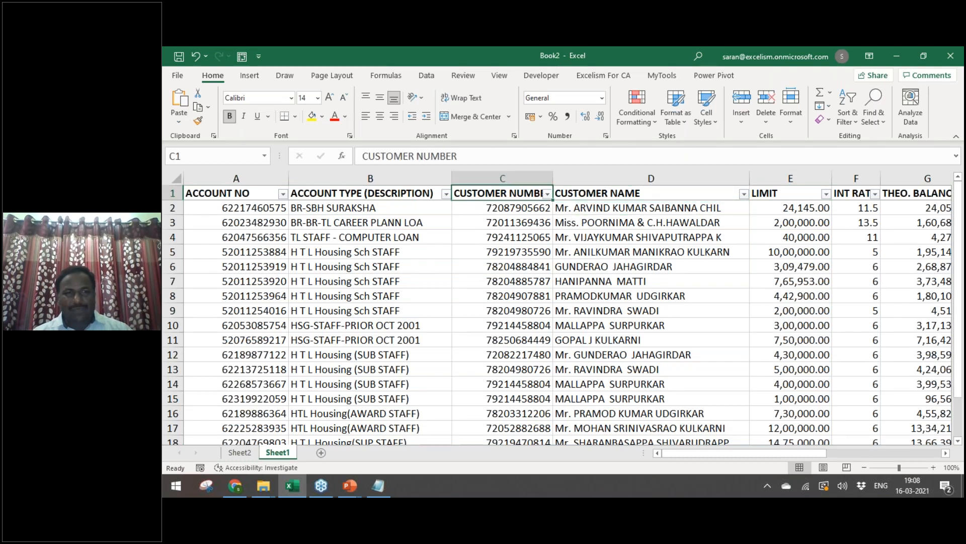
pyautogui.hotkey('ctrl', 'pageup')
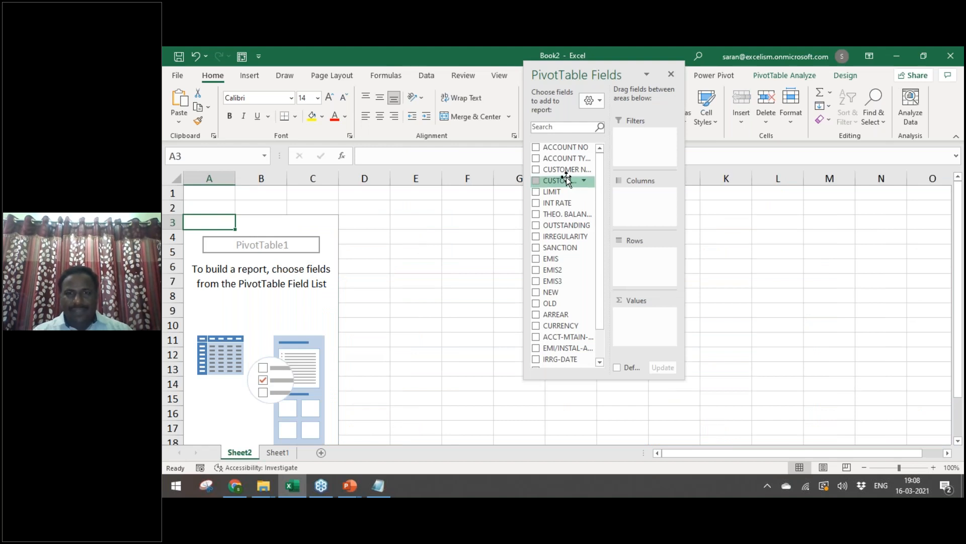
# Step: List customer numbers as pivot rows with a Count of ACCOUNT NO per customer
pyautogui.moveTo(564, 171); pyautogui.dragTo(649, 255)
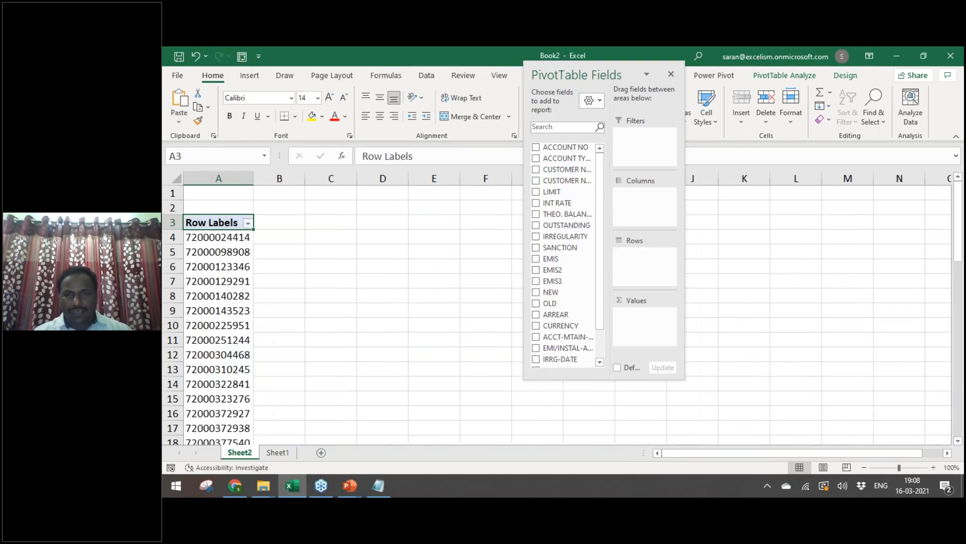
pyautogui.moveTo(584, 151); pyautogui.dragTo(643, 322)
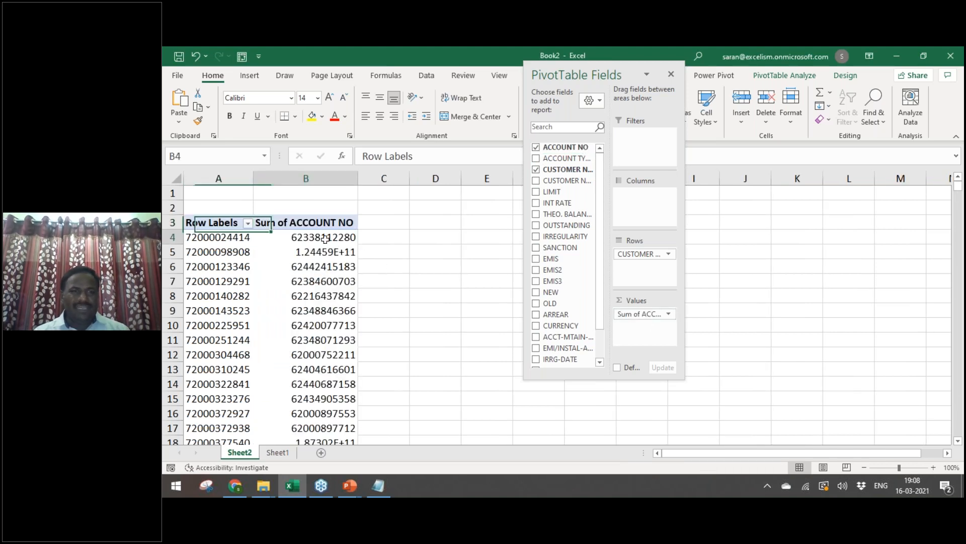
pyautogui.rightClick(324, 240)
pyautogui.moveTo(379, 324)
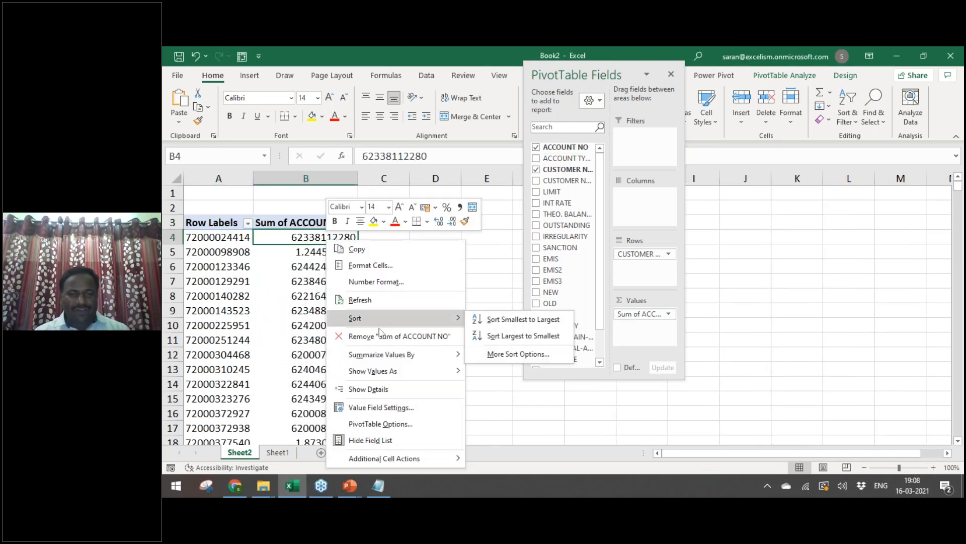
pyautogui.moveTo(394, 359)
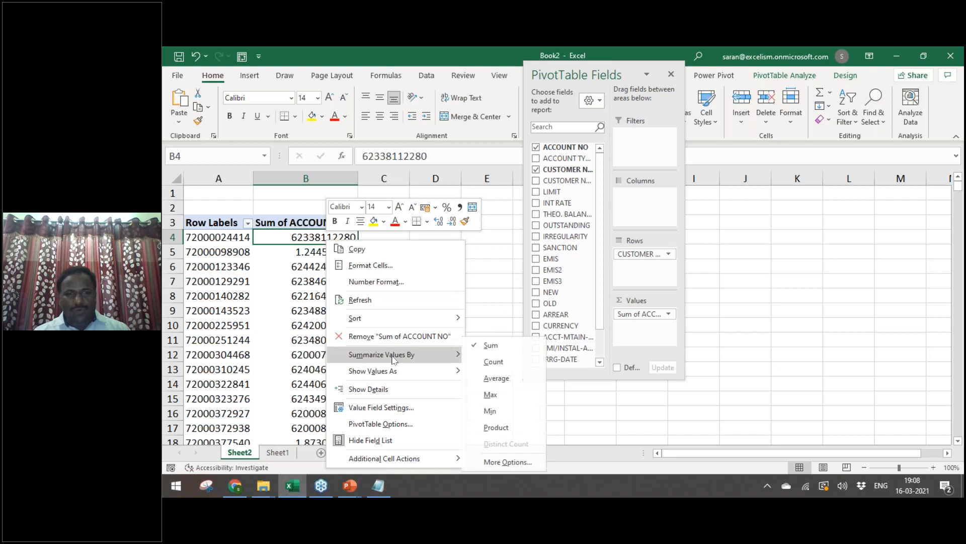
pyautogui.click(497, 362)
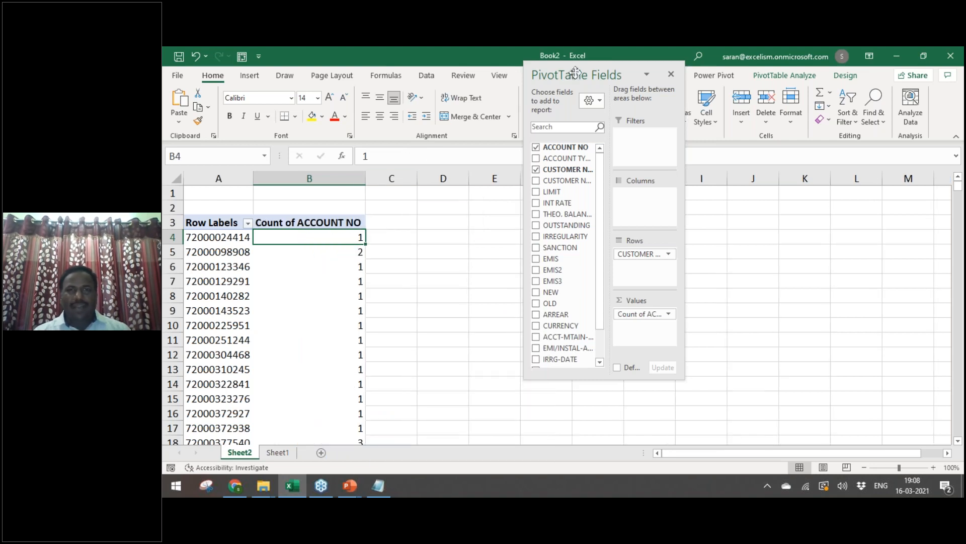
# Step: Add OUTSTANDING to the pivot values as Sum of OUTSTANDING
pyautogui.moveTo(575, 70); pyautogui.dragTo(733, 95)
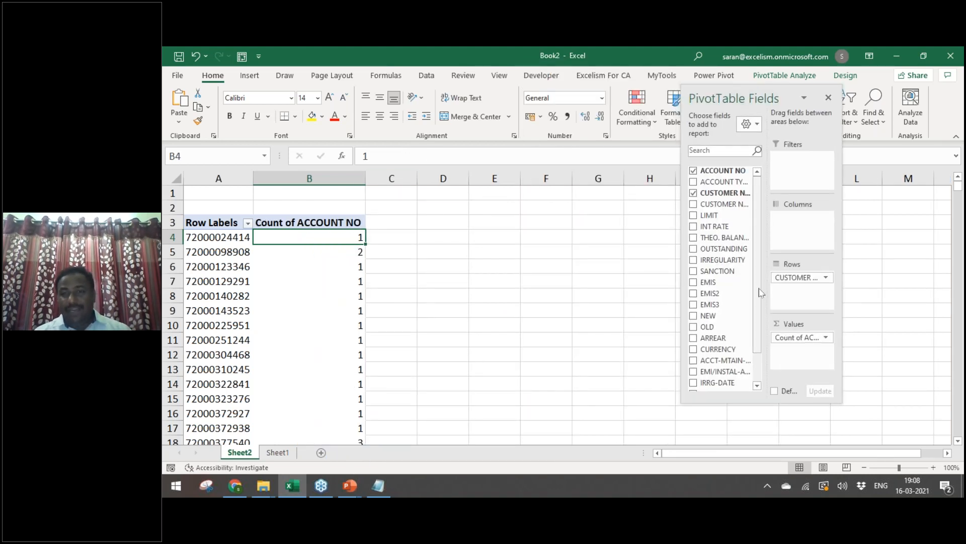
pyautogui.moveTo(761, 293); pyautogui.dragTo(760, 338)
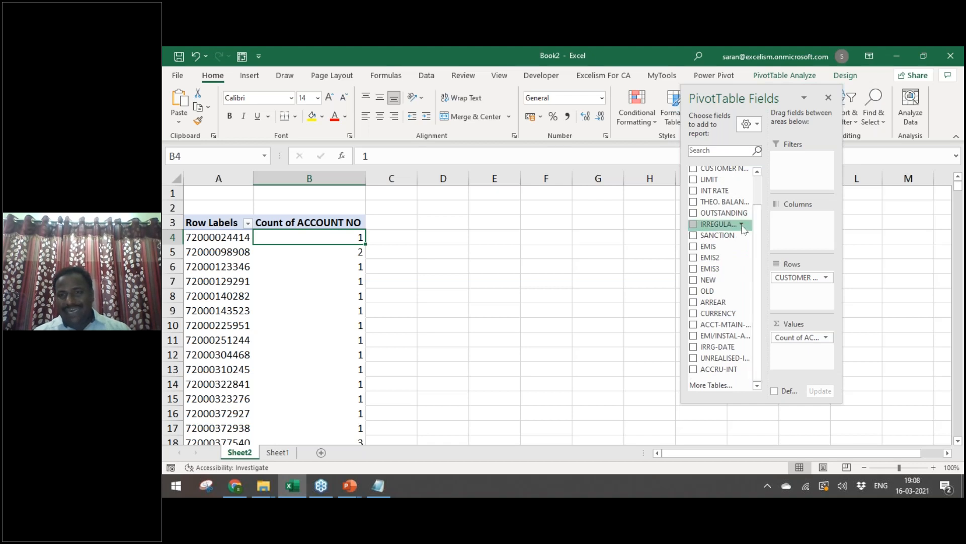
pyautogui.moveTo(730, 213); pyautogui.dragTo(805, 350)
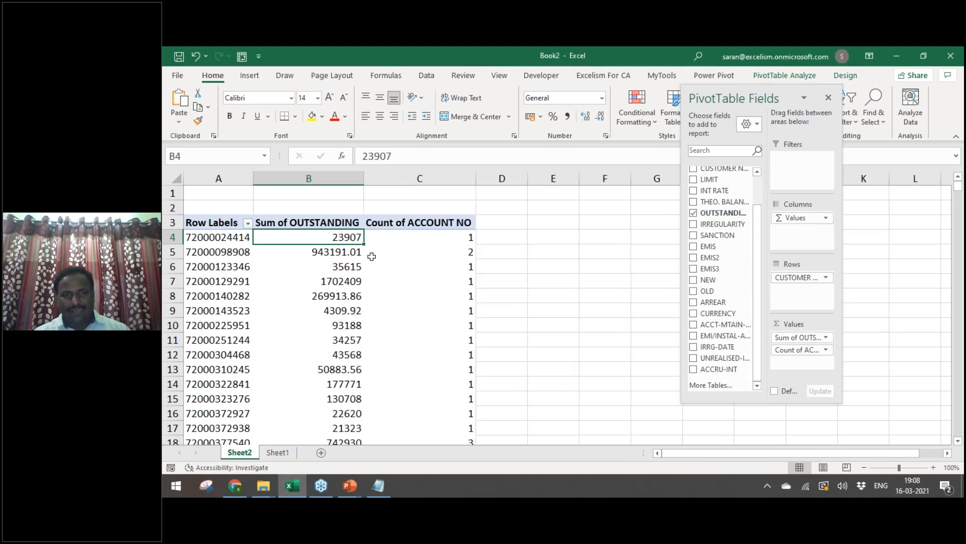
# Step: Format the Sum of OUTSTANDING column with Comma Style and no decimals
pyautogui.click(352, 179)
pyautogui.click(566, 116)
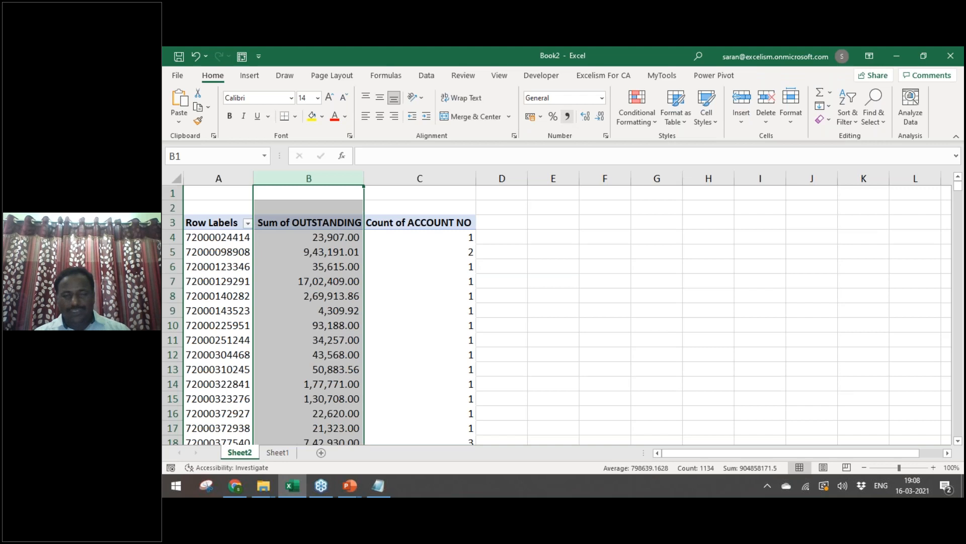
pyautogui.click(600, 116)
pyautogui.click(600, 116)
pyautogui.click(398, 243)
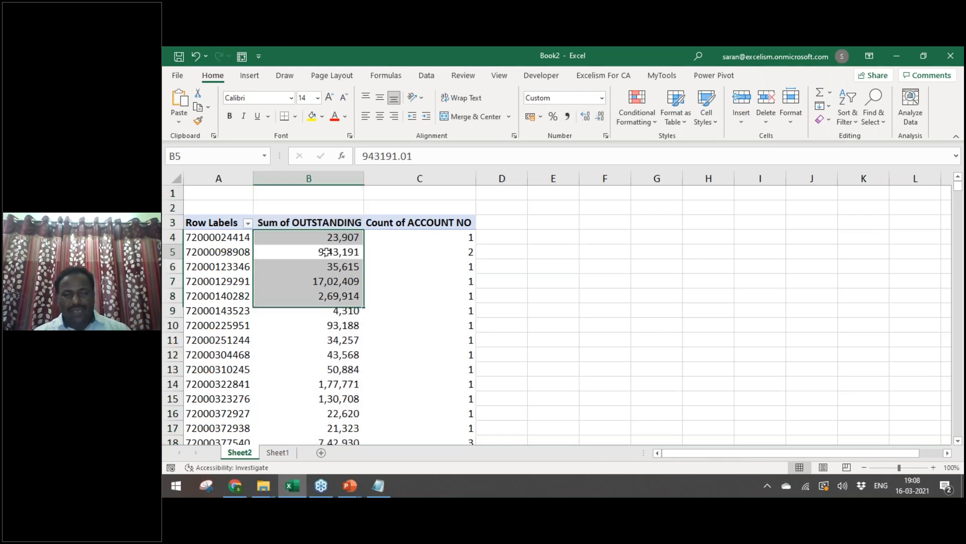
# Step: Sort customers by Sum of OUTSTANDING, largest first
pyautogui.click(341, 240)
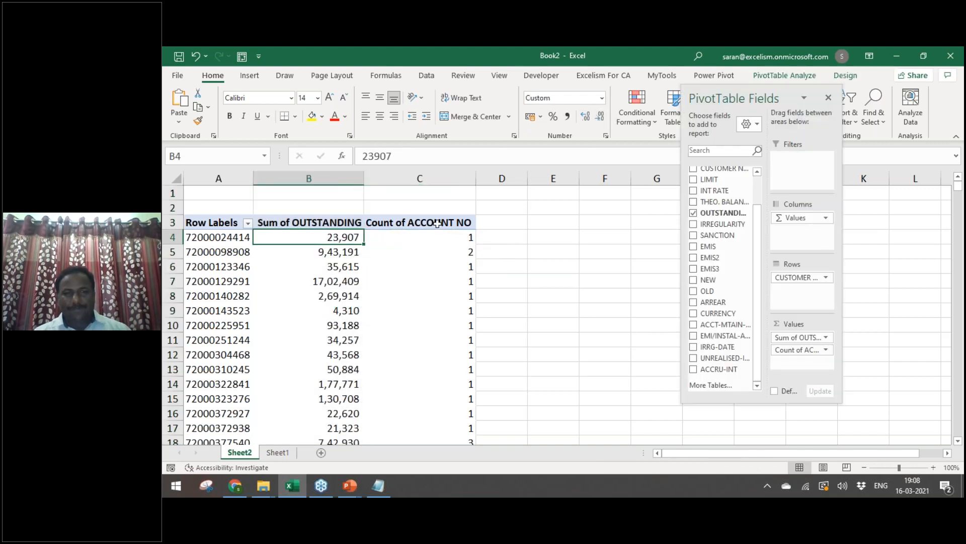
pyautogui.click(427, 77)
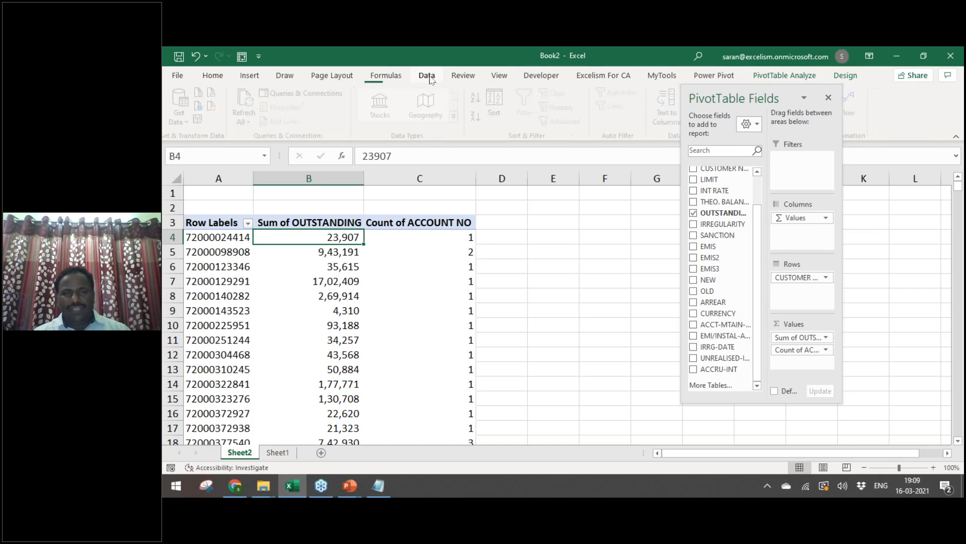
pyautogui.click(479, 98)
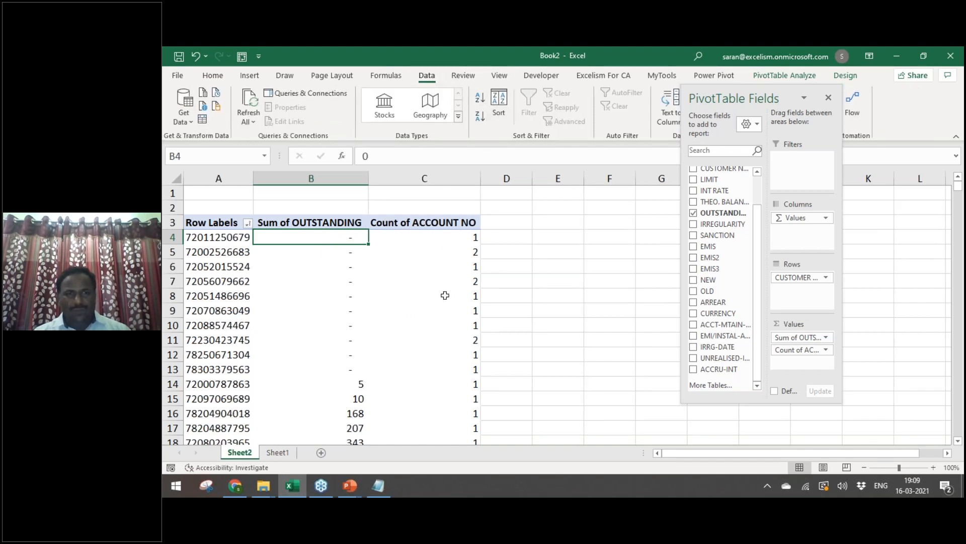
pyautogui.click(480, 116)
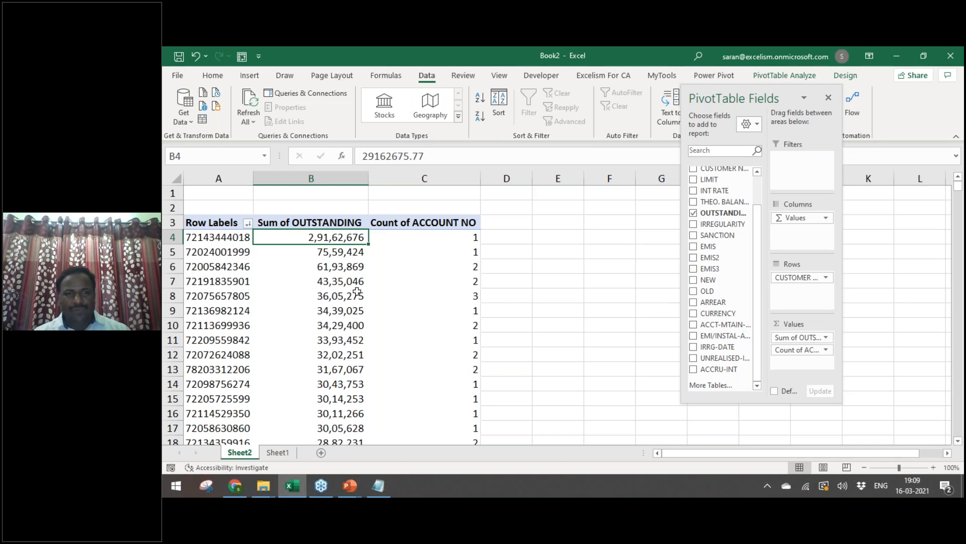
# Step: Fill pivot rows 6–8 (A6:C8) with yellow
pyautogui.press('Right')
pyautogui.press('Right')
pyautogui.press('Left')
pyautogui.press('Left')
pyautogui.press('Down')
pyautogui.press('Up')
pyautogui.press('Down')
pyautogui.press('Down')
pyautogui.press('Right')
pyautogui.press('Right')
pyautogui.press('Left')
pyautogui.hotkey('shift', 'Down')
pyautogui.hotkey('shift', 'Down')
pyautogui.hotkey('shift', 'Left')
pyautogui.hotkey('shift', 'Left')
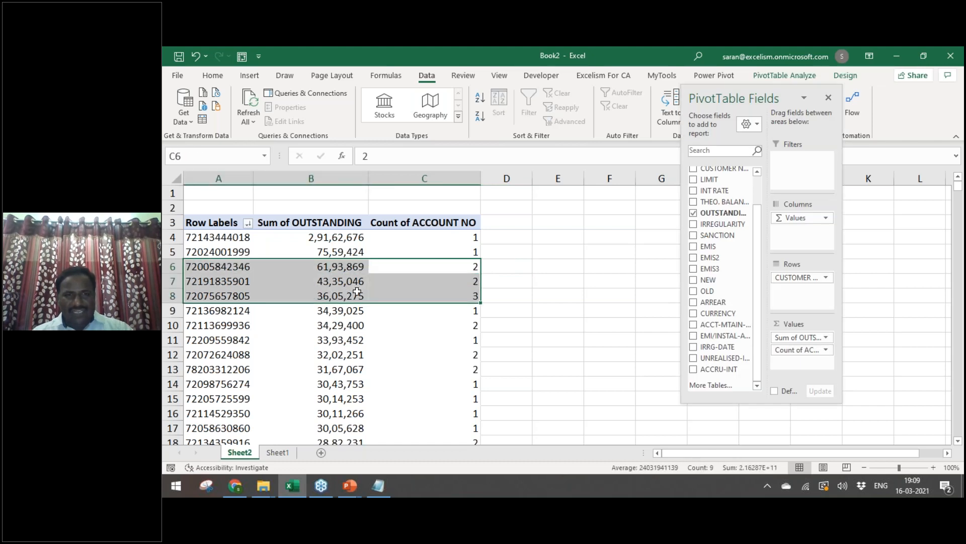
pyautogui.click(212, 76)
pyautogui.click(312, 116)
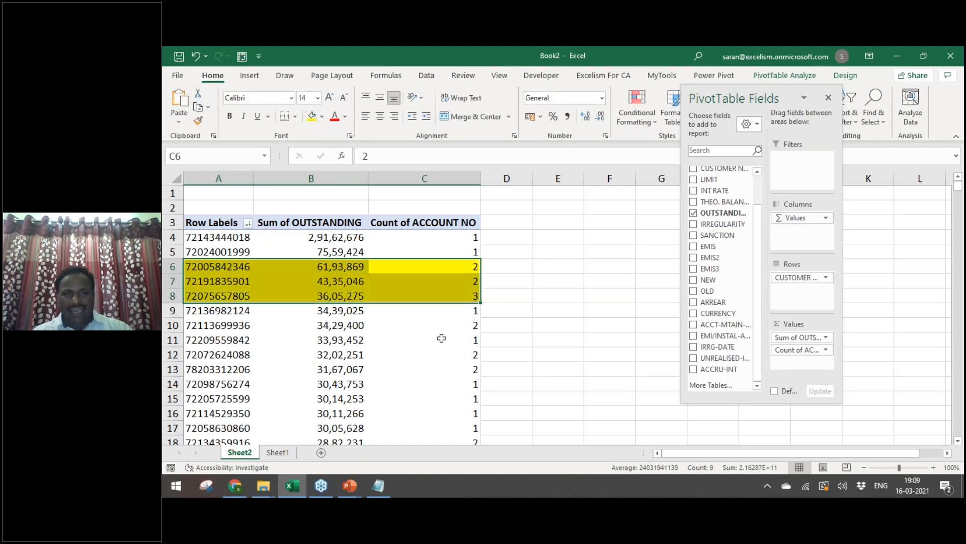
pyautogui.click(441, 338)
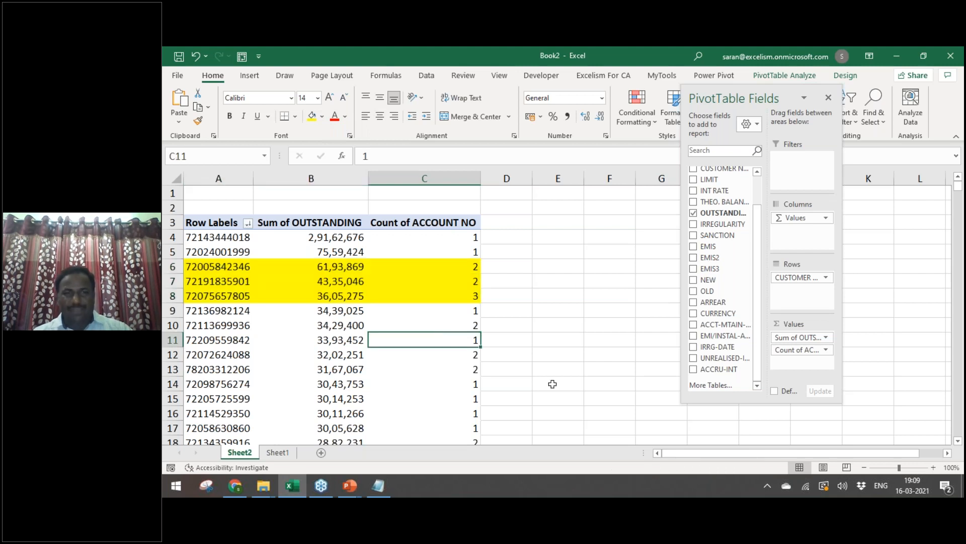
pyautogui.press('Home')
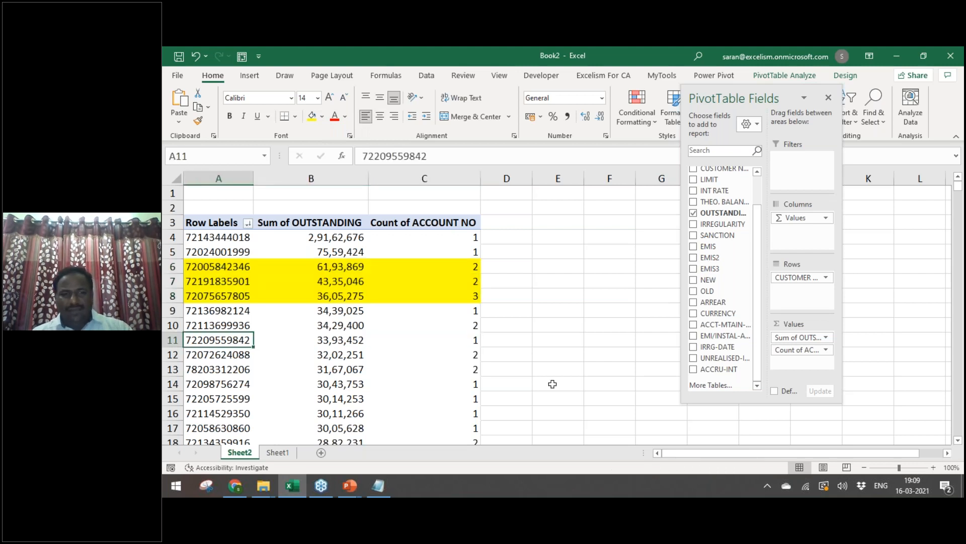
pyautogui.hotkey('ctrl', 'pagedown')
pyautogui.hotkey('ctrl', 'Down')
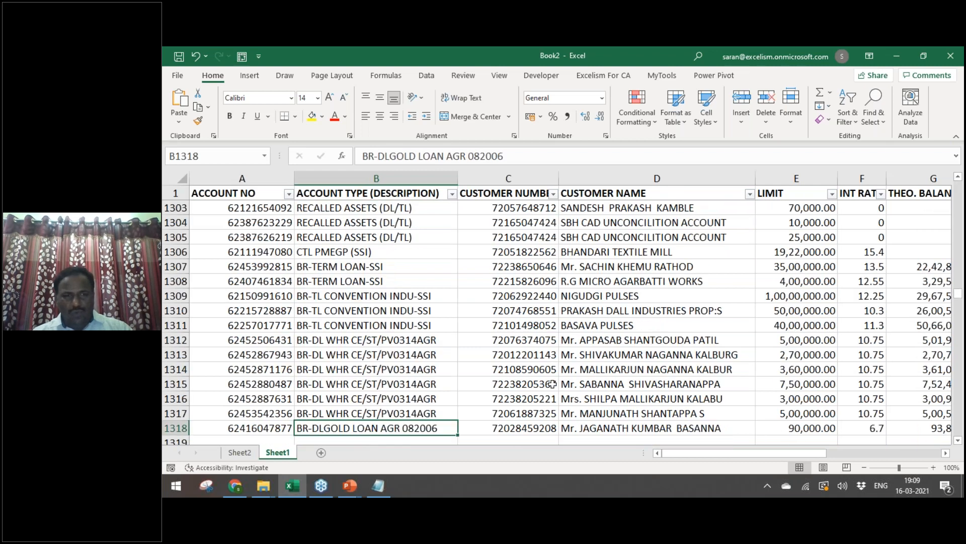
pyautogui.press('Down')
pyautogui.hotkey('ctrl', 'Up')
pyautogui.hotkey('ctrl', 'Up')
pyautogui.hotkey('ctrl', 'Home')
pyautogui.press('Right')
pyautogui.press('Right')
pyautogui.press('Right')
pyautogui.press('Right')
pyautogui.press('Right')
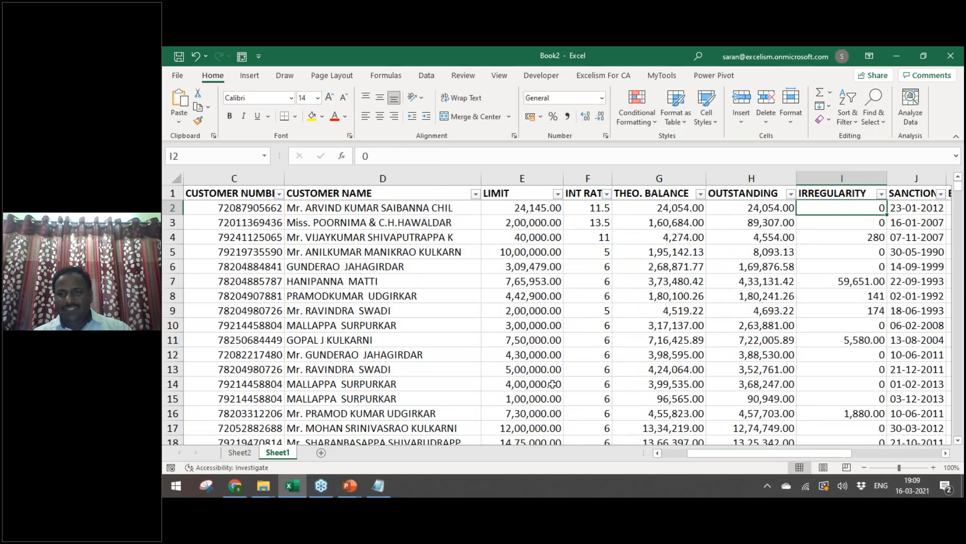
pyautogui.press('Up')
pyautogui.press('Right')
pyautogui.press('Right')
pyautogui.press('Right')
pyautogui.press('Right')
pyautogui.press('Right')
pyautogui.press('Right')
pyautogui.press('Right')
pyautogui.press('Right')
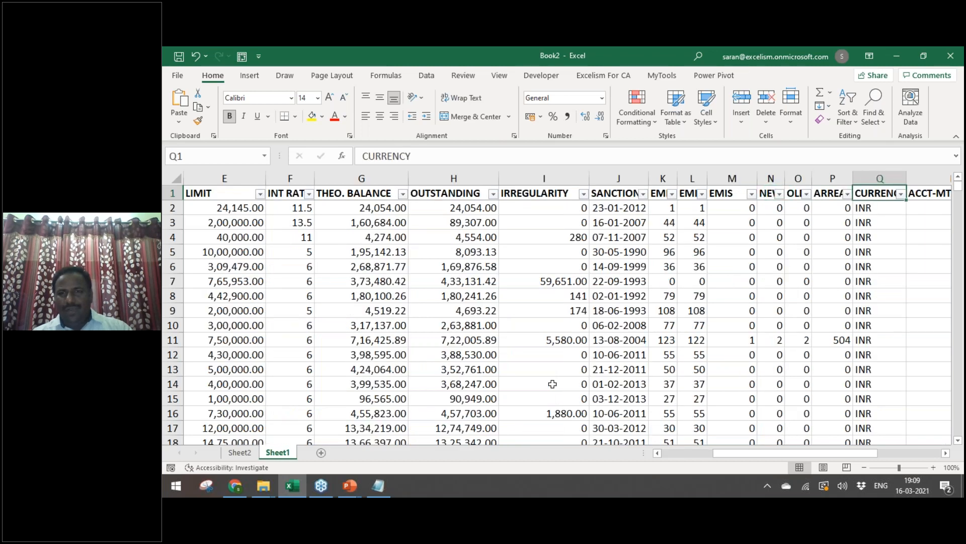
pyautogui.press('Right')
pyautogui.press('Right')
pyautogui.press('Right')
pyautogui.press('Right')
pyautogui.press('Right')
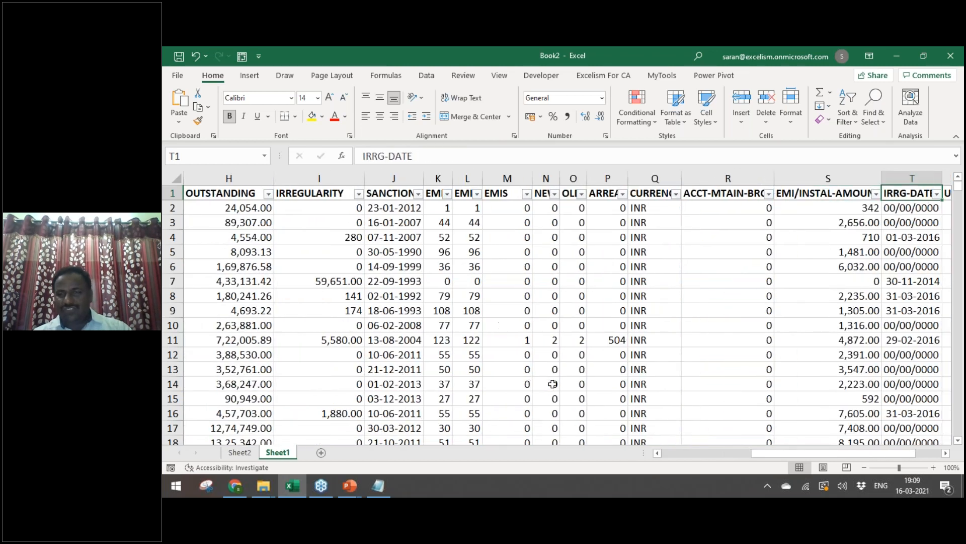
pyautogui.hotkey('ctrl', 'Left')
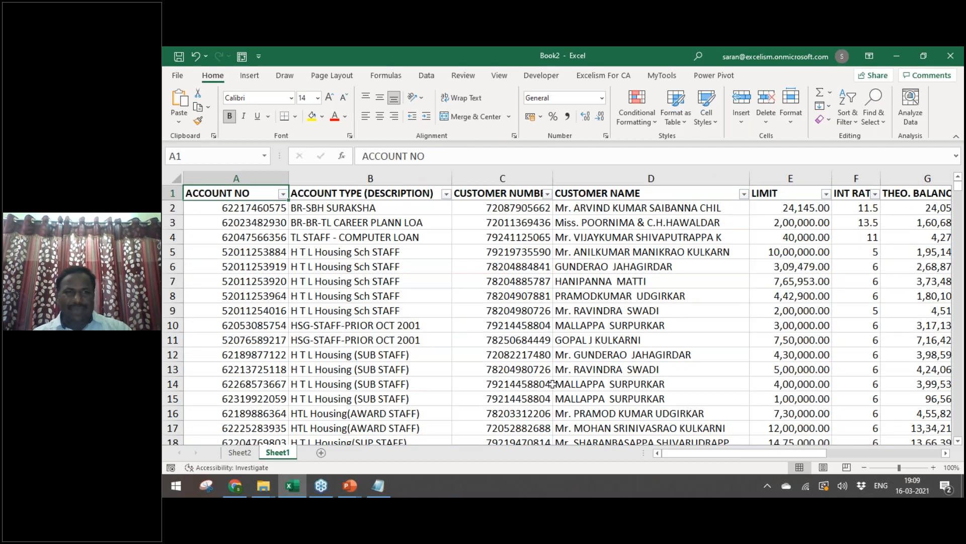
pyautogui.hotkey('ctrl', 'pageup')
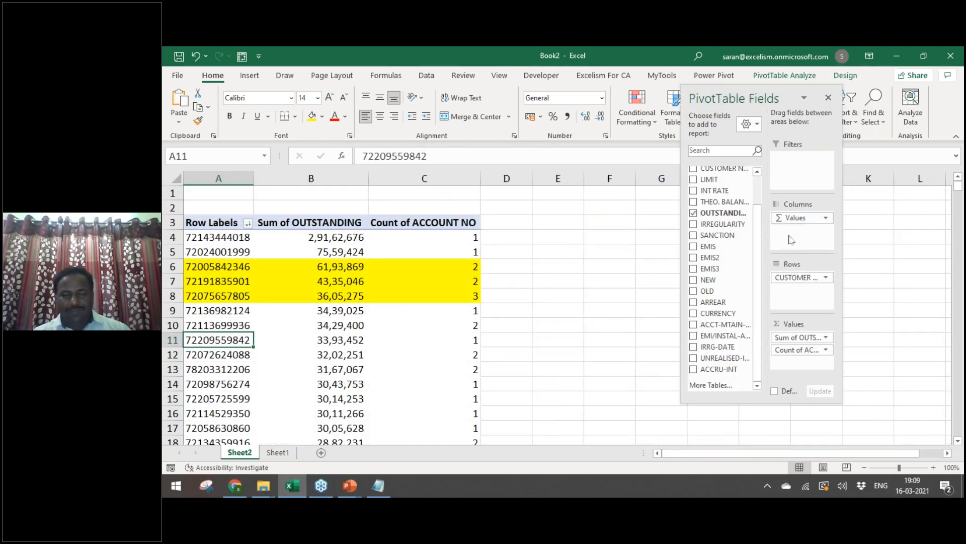
pyautogui.moveTo(296, 240)
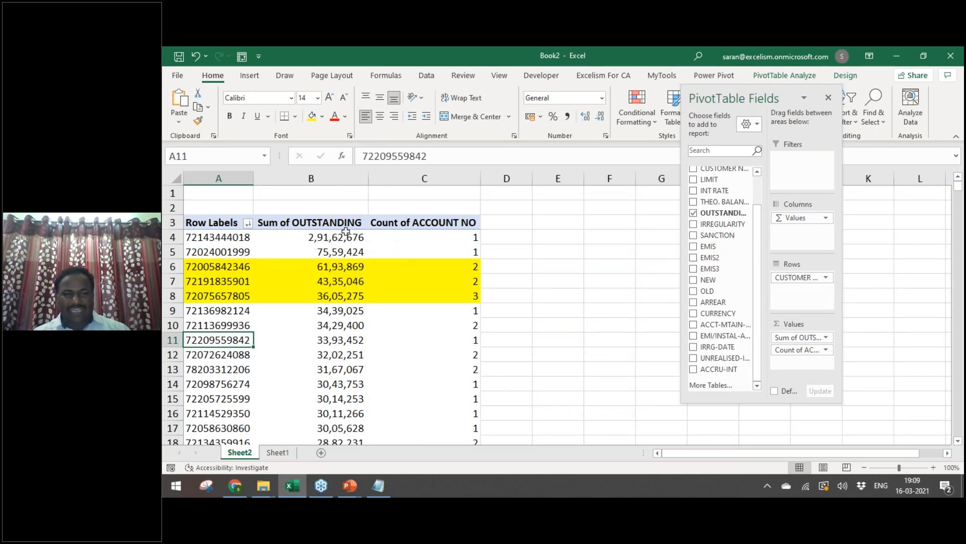
pyautogui.moveTo(347, 231)
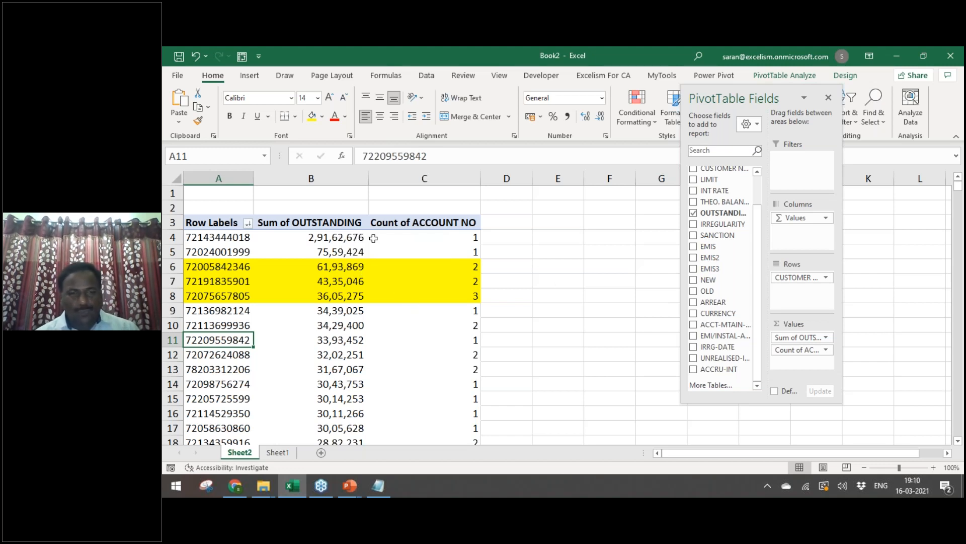
# Step: Use the Alt+D+P PivotTable Wizard on Sheet1's $A$1:$V$1318 range to build an unshared pivot on a new sheet
pyautogui.click(277, 456)
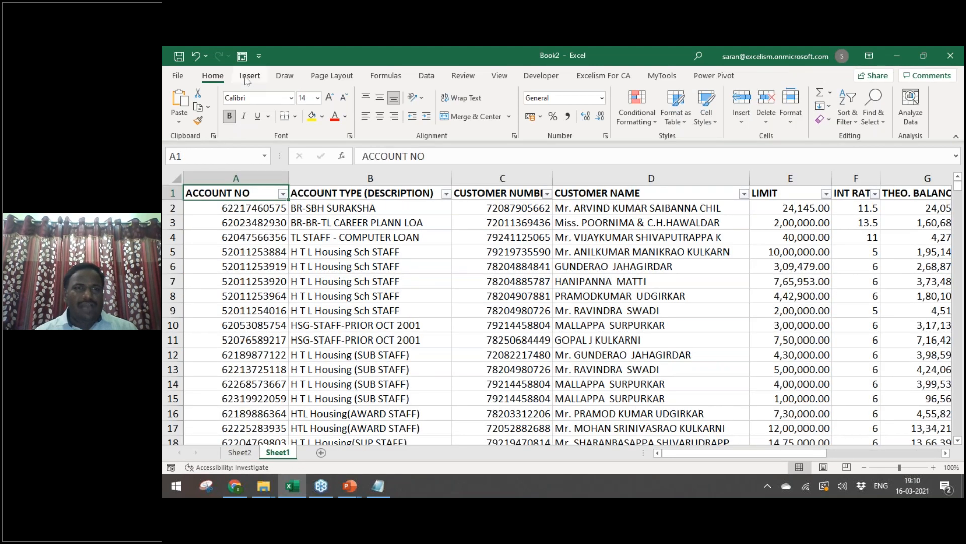
pyautogui.click(247, 77)
pyautogui.click(184, 103)
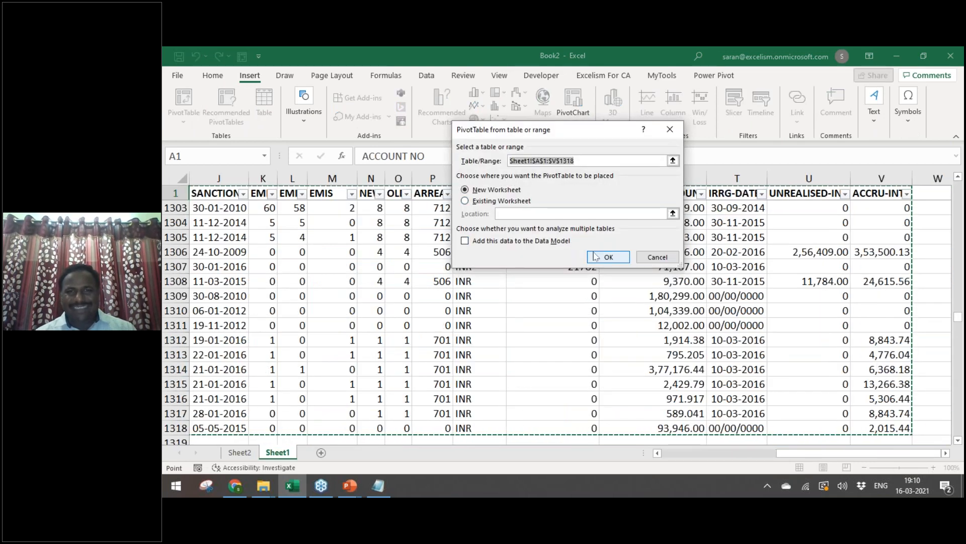
pyautogui.press('Escape')
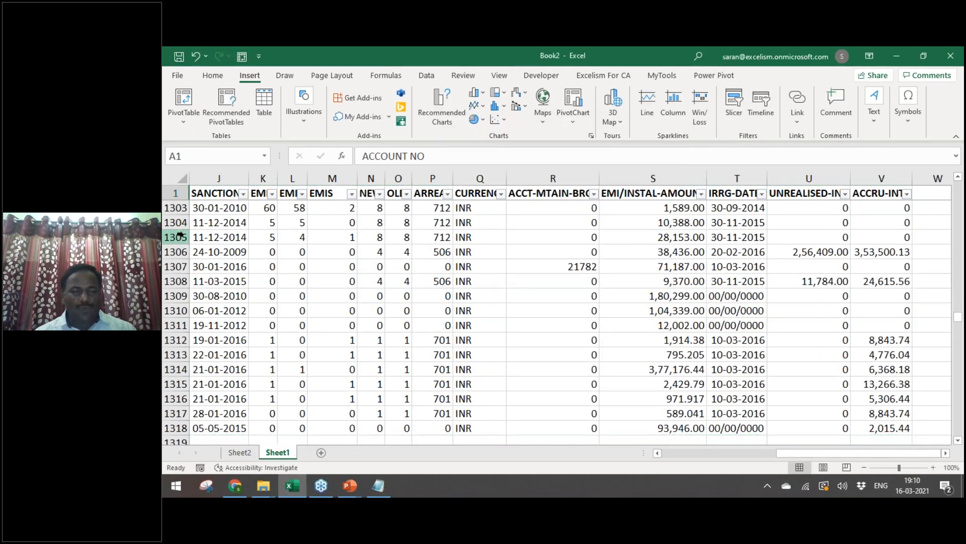
pyautogui.click(177, 236)
pyautogui.click(212, 191)
pyautogui.hotkey('alt', 'd')
pyautogui.press('p')
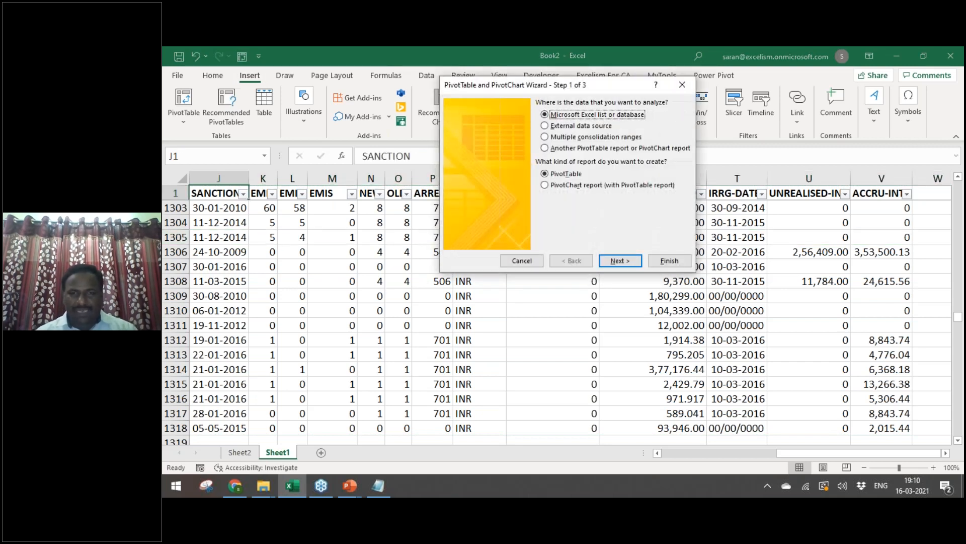
pyautogui.press('Return')
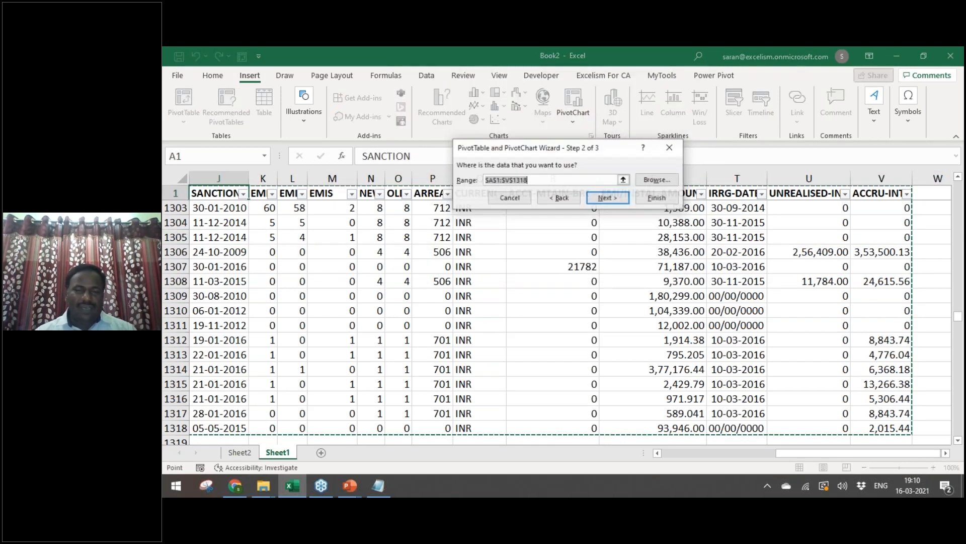
pyautogui.press('Return')
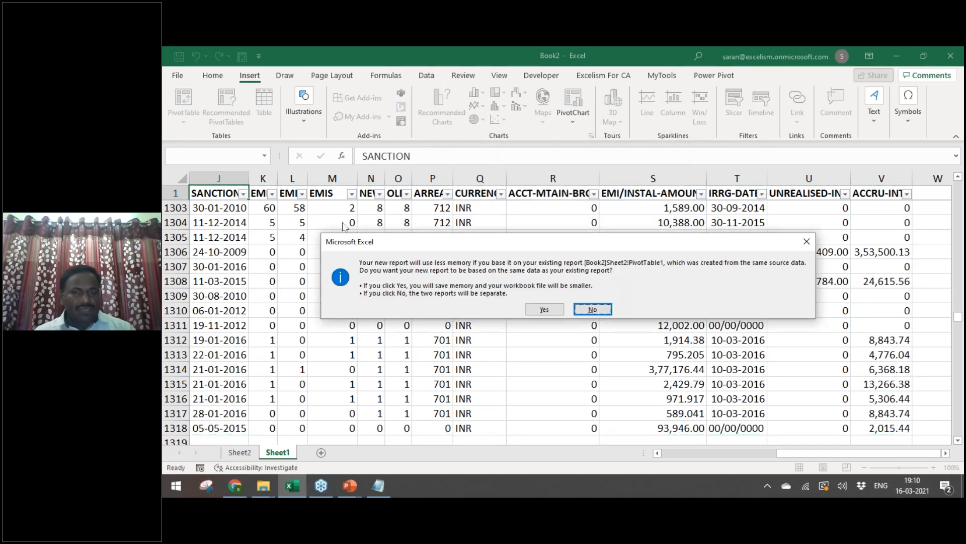
pyautogui.click(592, 309)
pyautogui.press('Return')
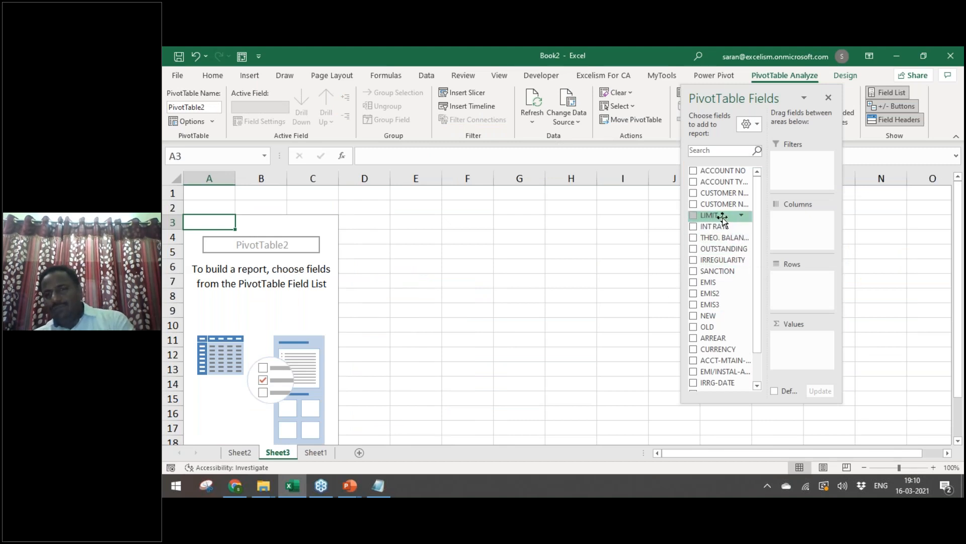
pyautogui.moveTo(722, 217); pyautogui.dragTo(722, 256)
pyautogui.click(709, 248)
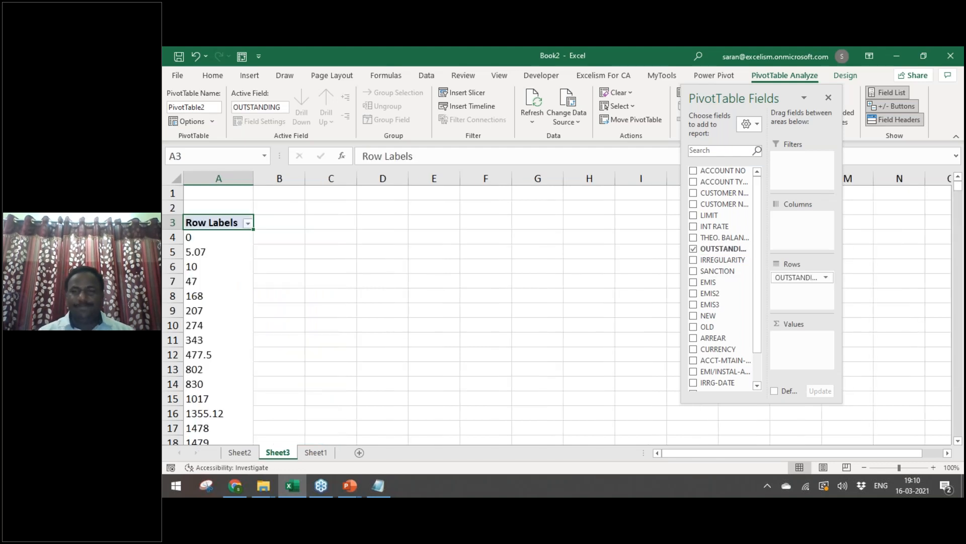
pyautogui.moveTo(735, 248); pyautogui.dragTo(798, 347)
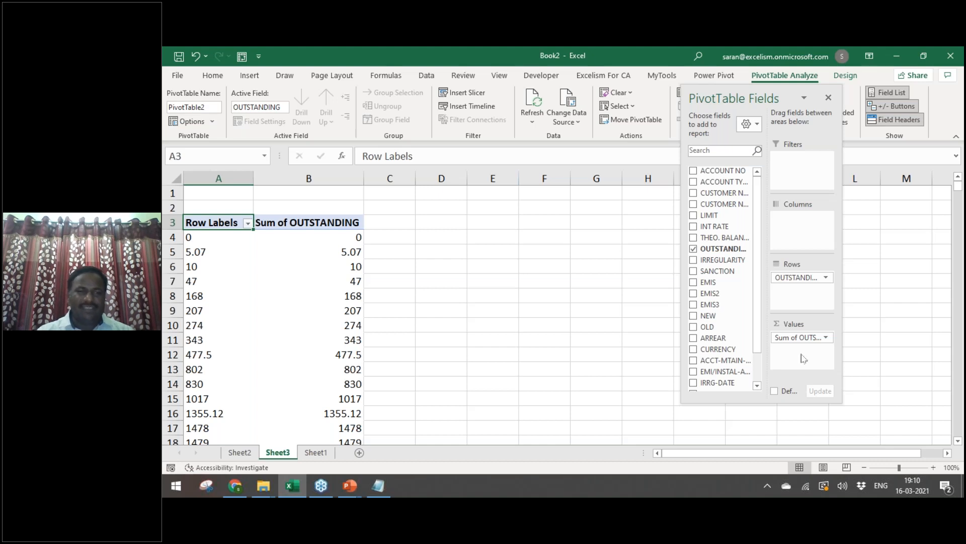
pyautogui.click(215, 280)
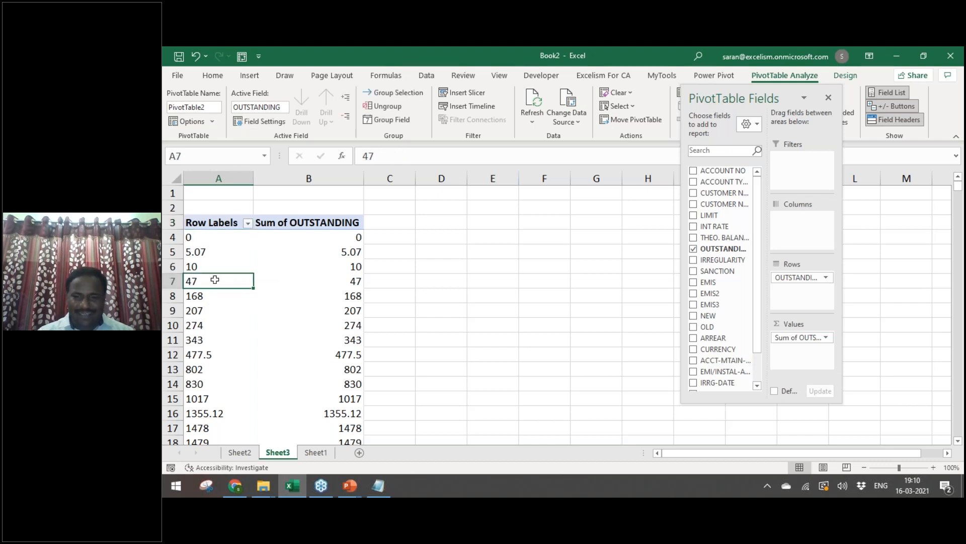
pyautogui.hotkey('ctrl', 'Down')
pyautogui.hotkey('ctrl', 'Up')
pyautogui.press('Down')
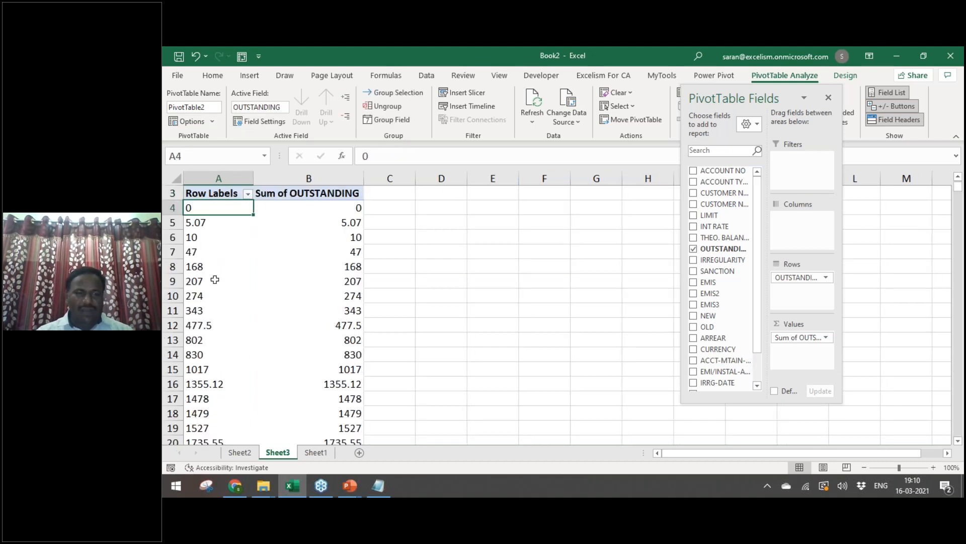
pyautogui.hotkey('ctrl', 'Down')
pyautogui.hotkey('ctrl', 'Up')
pyautogui.press('Down')
pyautogui.press('Down')
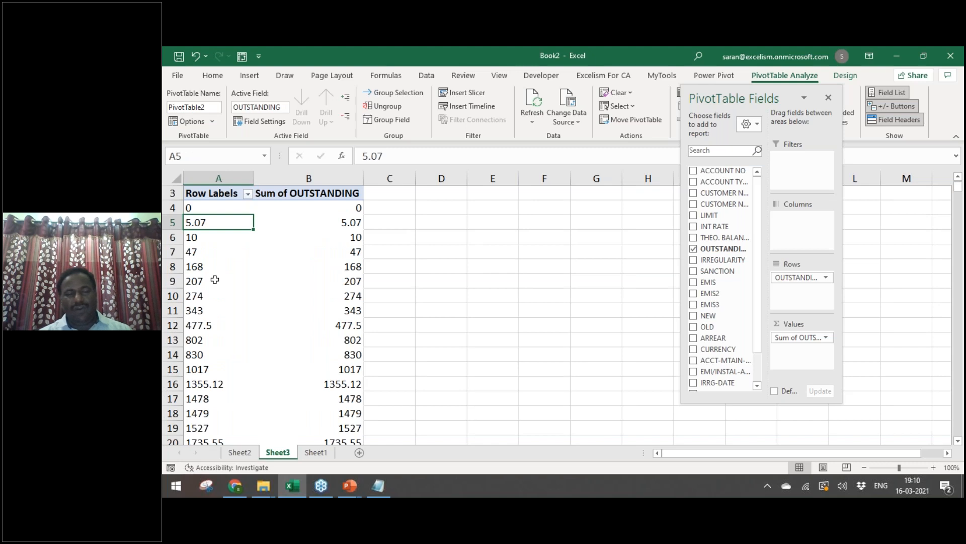
# Step: Group the OUTSTANDING row labels into bands 2,500,000 wide, replacing the 1000000 default
pyautogui.rightClick(231, 217)
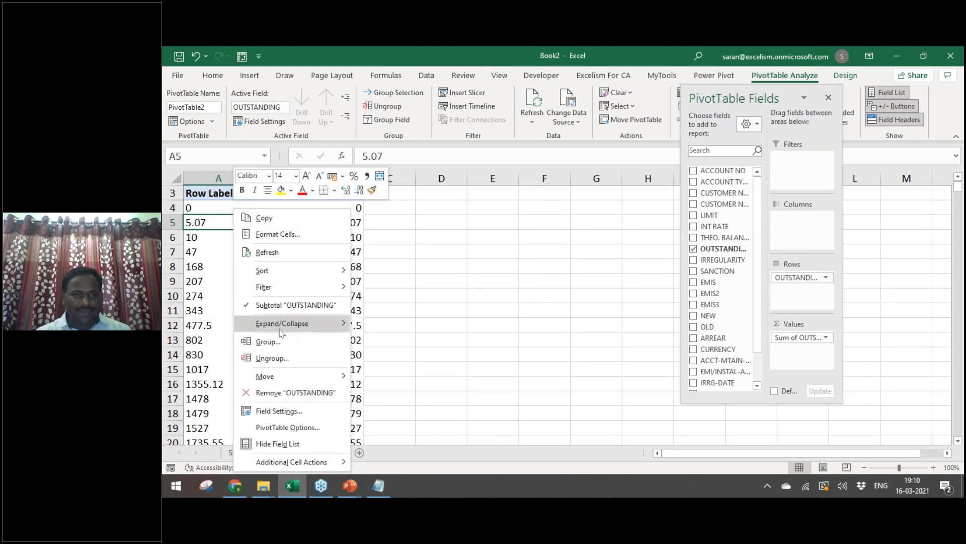
pyautogui.click(268, 342)
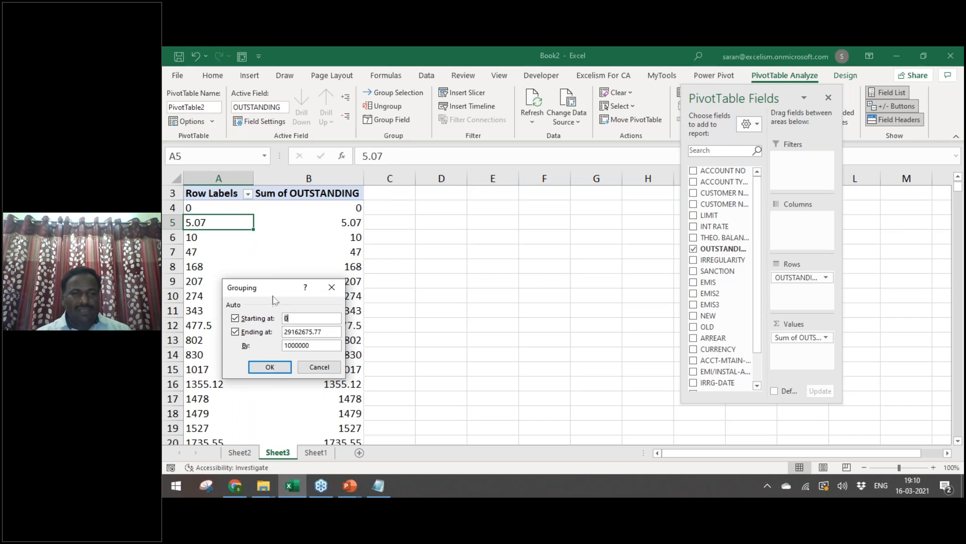
pyautogui.moveTo(296, 286); pyautogui.dragTo(393, 232)
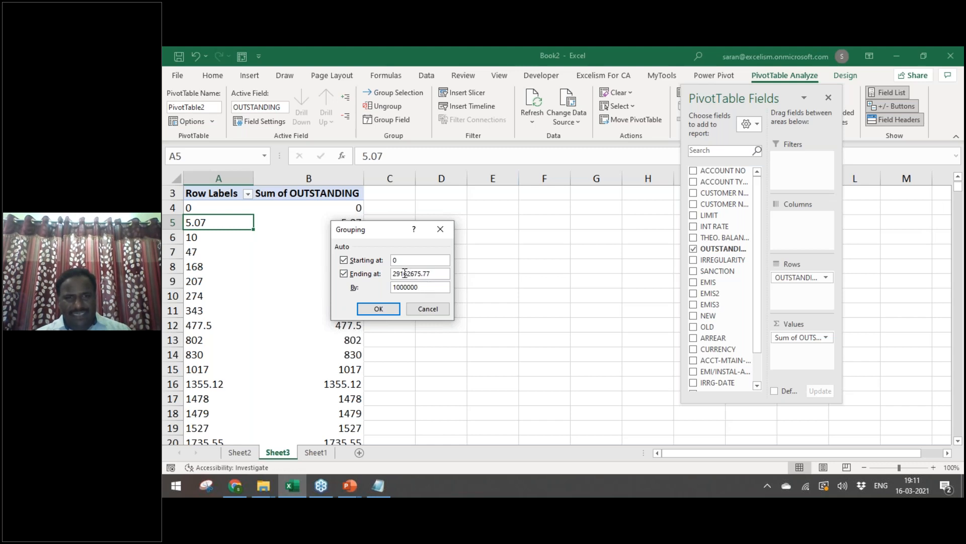
pyautogui.moveTo(423, 286); pyautogui.dragTo(393, 286)
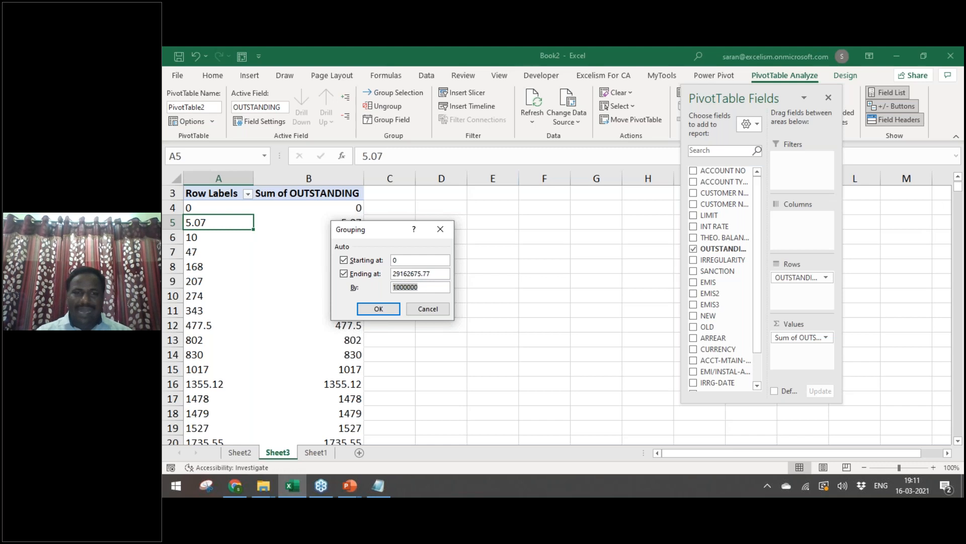
pyautogui.write('25')
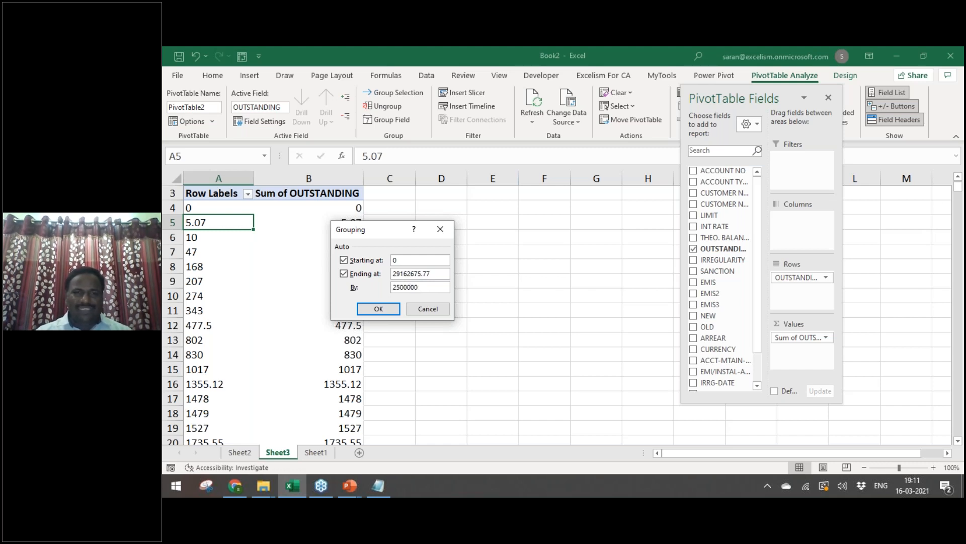
pyautogui.click(378, 308)
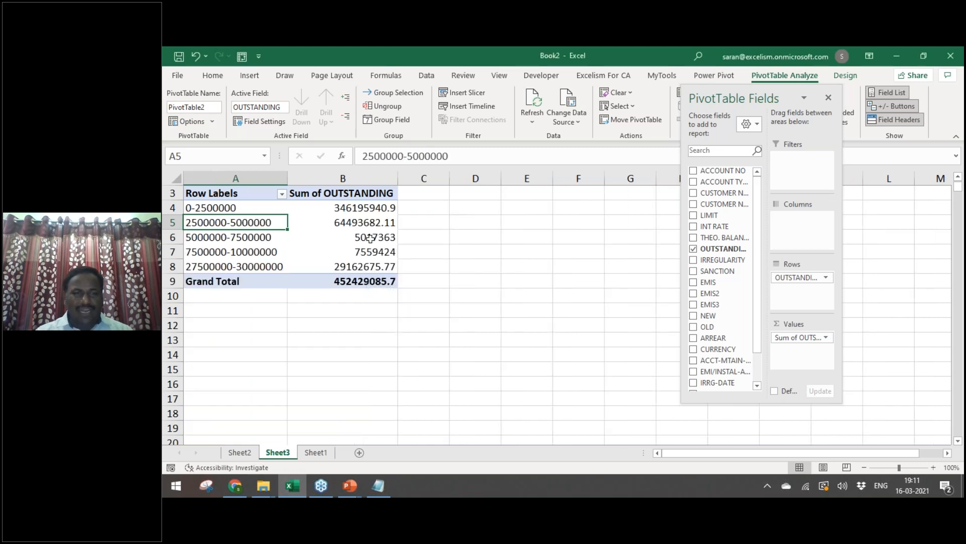
# Step: Apply Comma Style with no decimals to the Sum of OUTSTANDING column
pyautogui.click(360, 177)
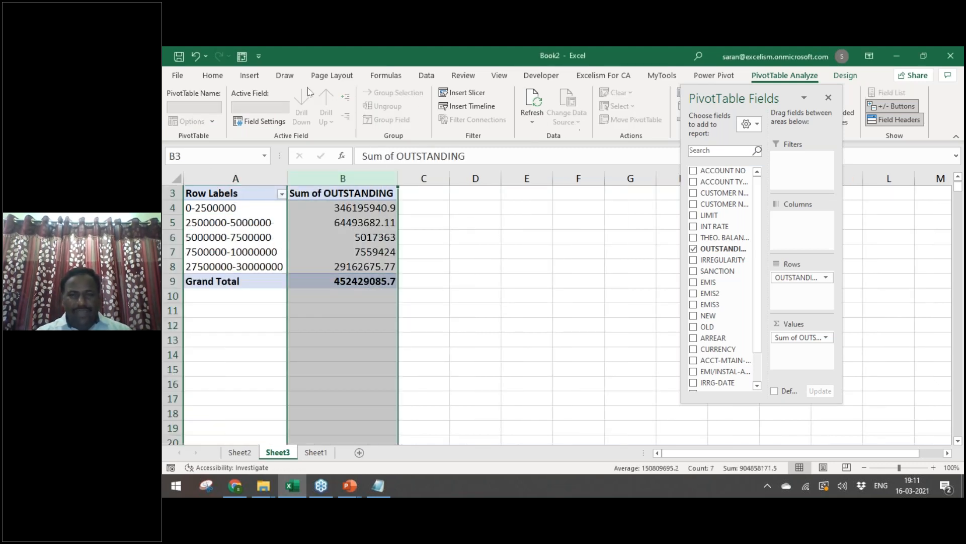
pyautogui.click(212, 75)
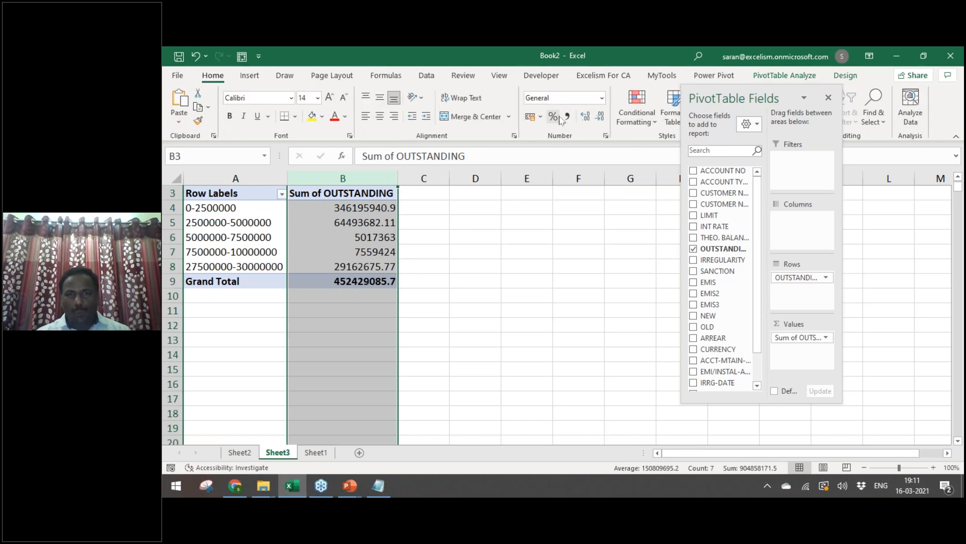
pyautogui.click(567, 116)
pyautogui.click(600, 116)
pyautogui.click(600, 116)
pyautogui.click(349, 237)
pyautogui.rightClick(350, 236)
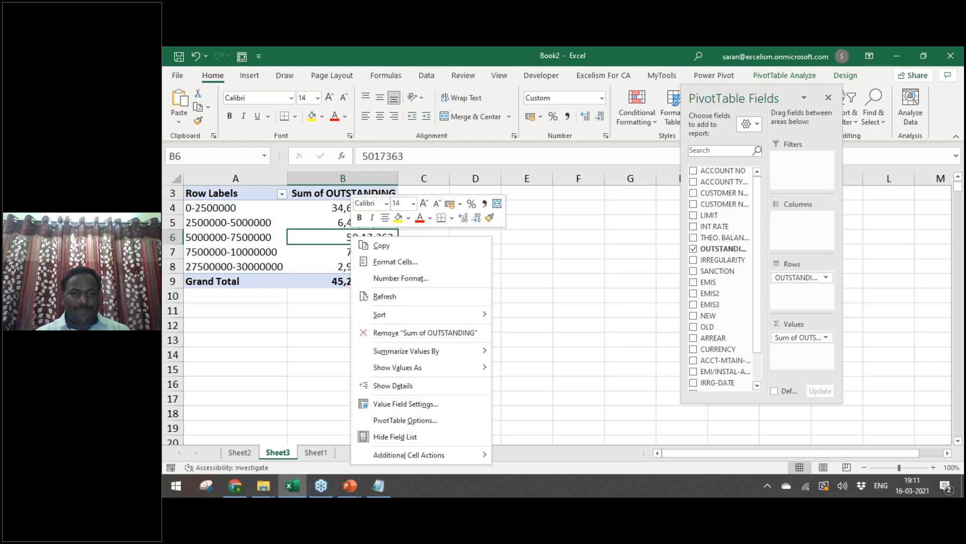
pyautogui.press('Escape')
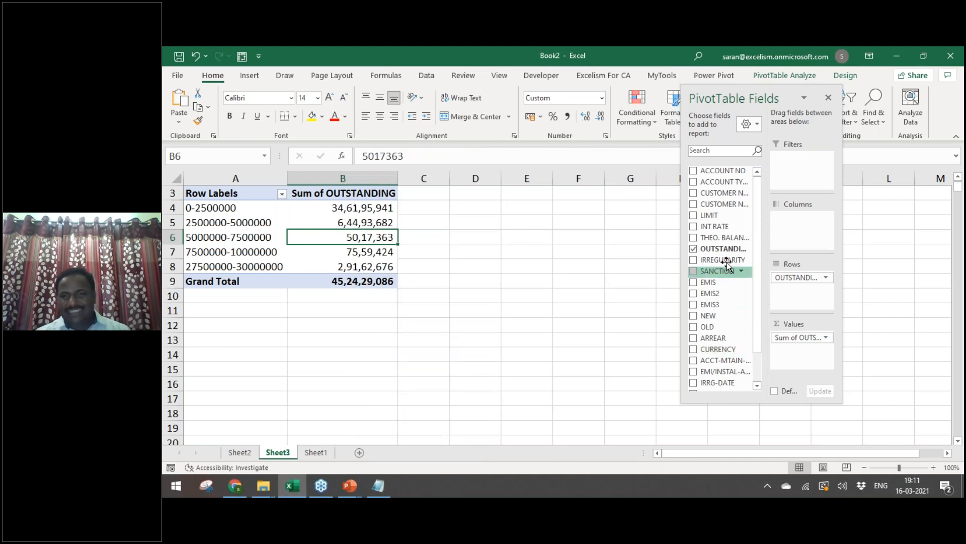
# Step: Add OUTSTANDING to the pivot values three more times and dock the field list at the right
pyautogui.moveTo(720, 248); pyautogui.dragTo(786, 347)
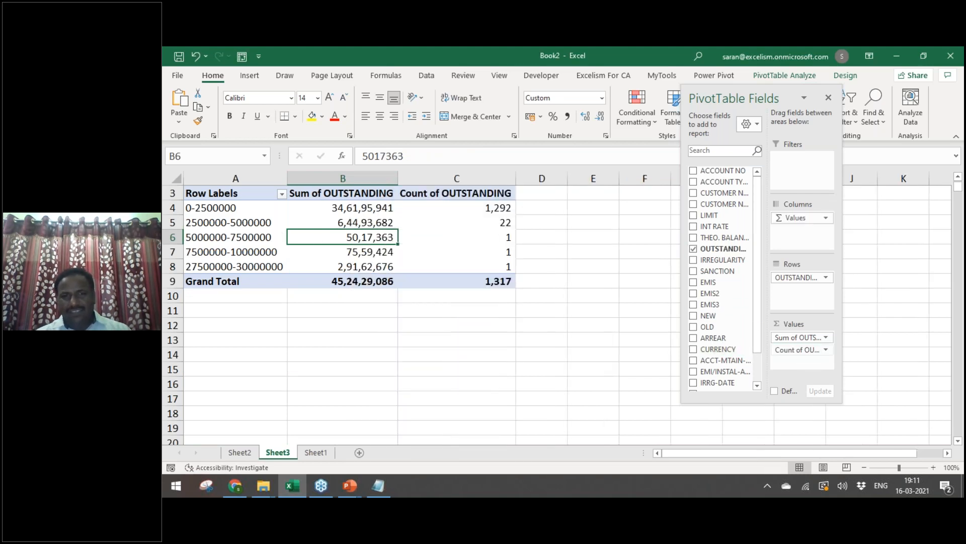
pyautogui.moveTo(722, 247); pyautogui.dragTo(798, 363)
pyautogui.moveTo(714, 249); pyautogui.dragTo(808, 365)
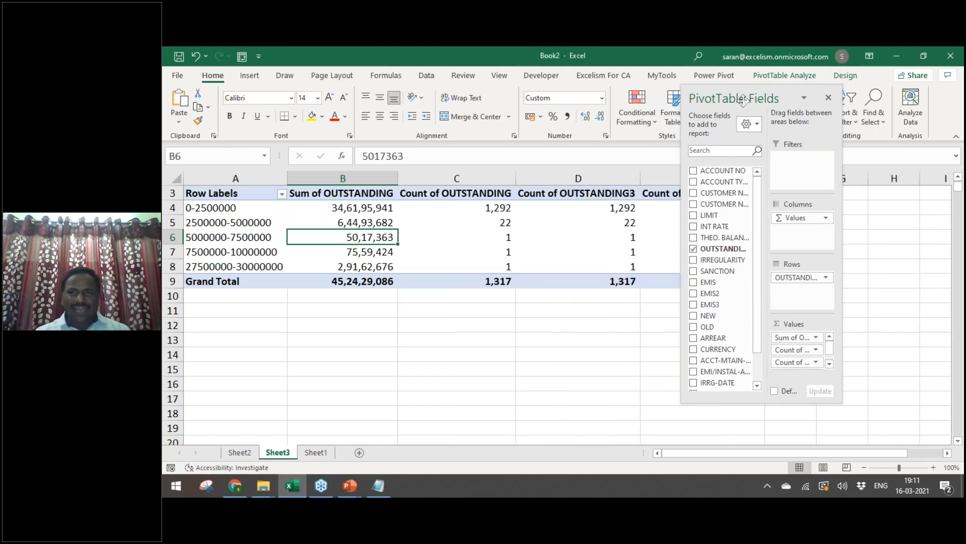
pyautogui.moveTo(744, 100); pyautogui.dragTo(870, 172)
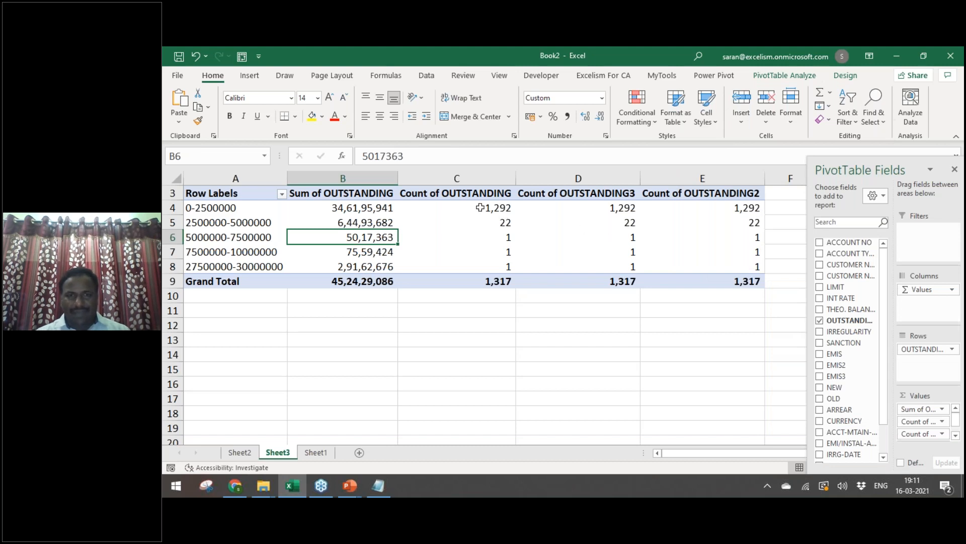
# Step: Make column C sum OUTSTANDING and show it as % of Grand Total
pyautogui.moveTo(477, 208)
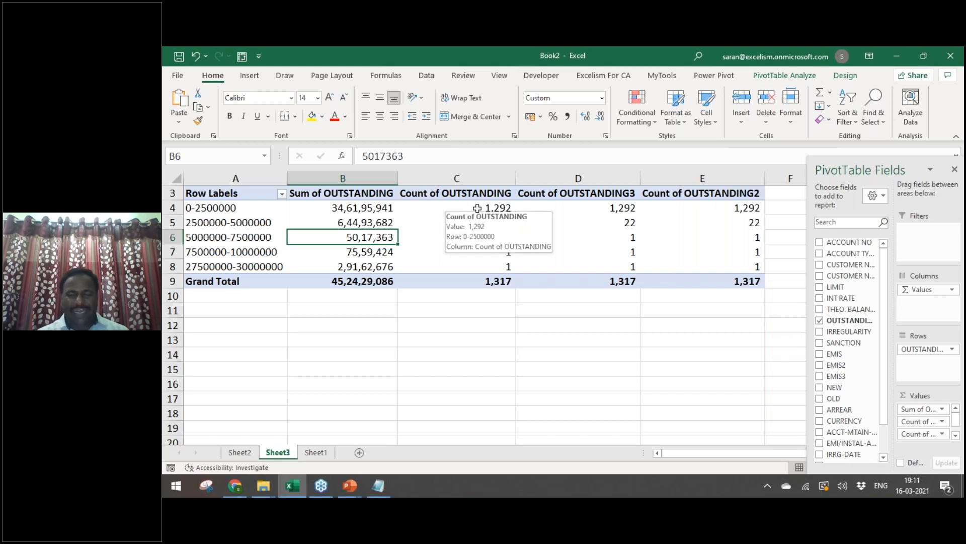
pyautogui.rightClick(477, 208)
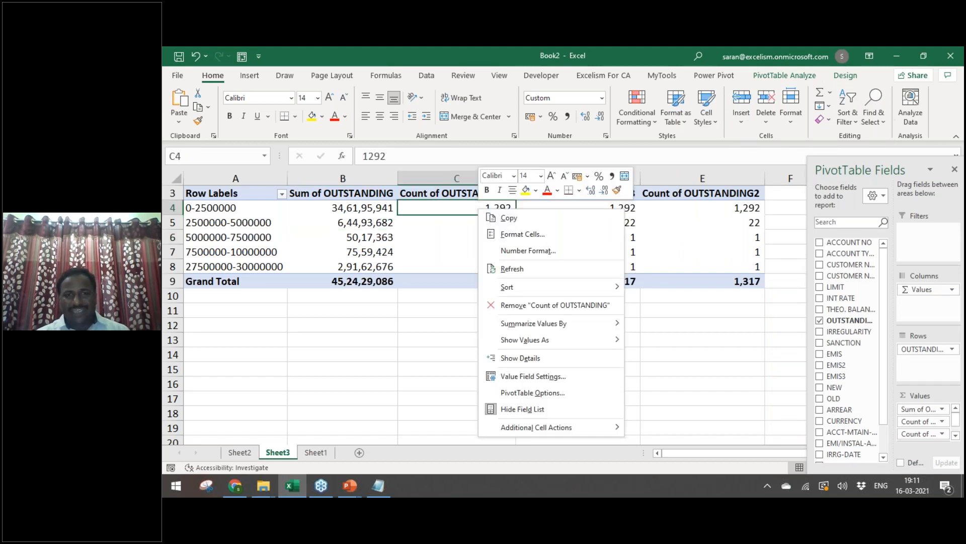
pyautogui.moveTo(545, 328)
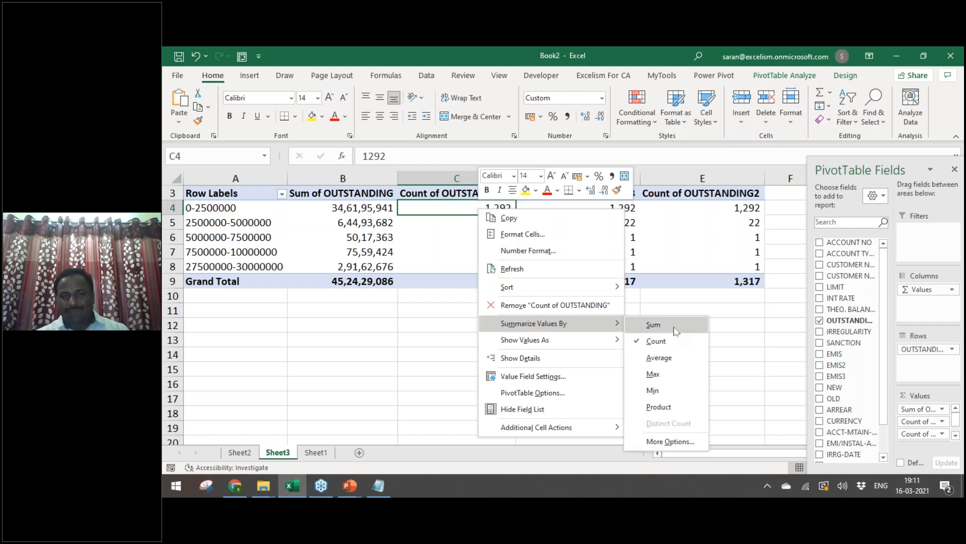
pyautogui.click(654, 325)
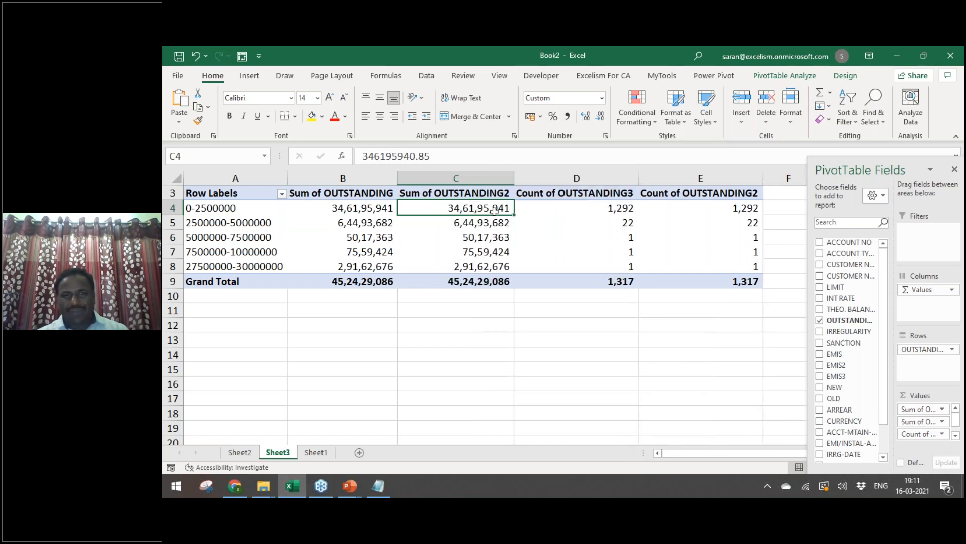
pyautogui.rightClick(454, 205)
pyautogui.moveTo(539, 335)
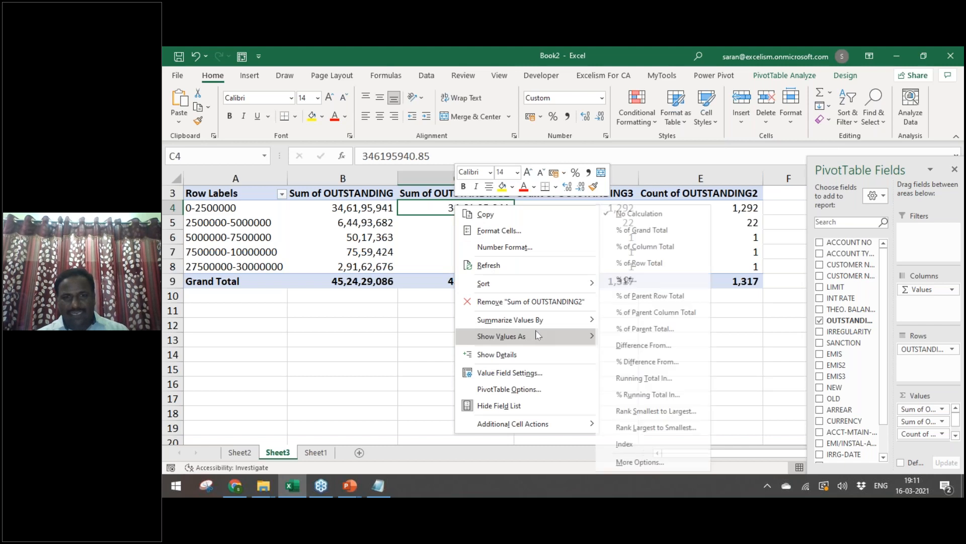
pyautogui.click(646, 230)
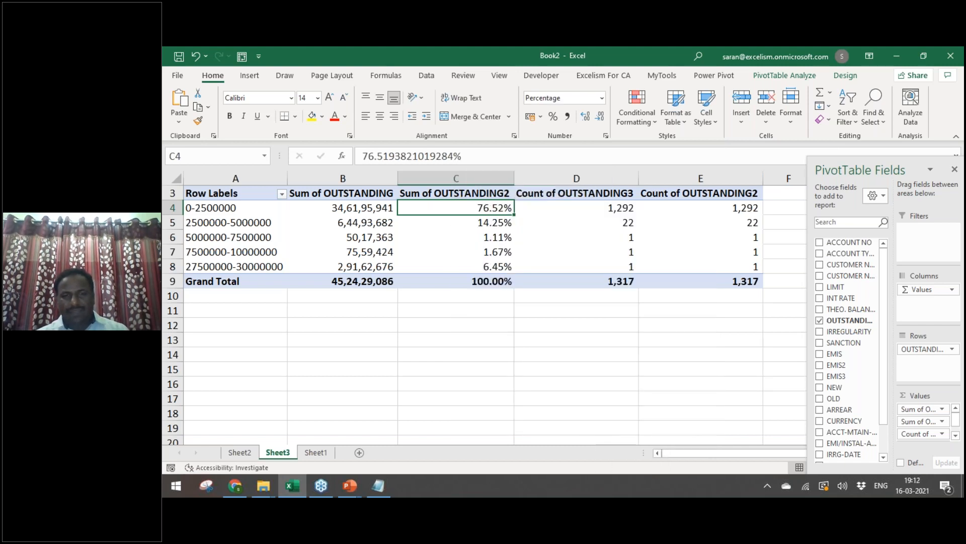
# Step: Keep column D as a count and show column E's count as % of Grand Total
pyautogui.click(588, 206)
pyautogui.click(702, 205)
pyautogui.rightClick(701, 205)
pyautogui.moveTo(780, 325)
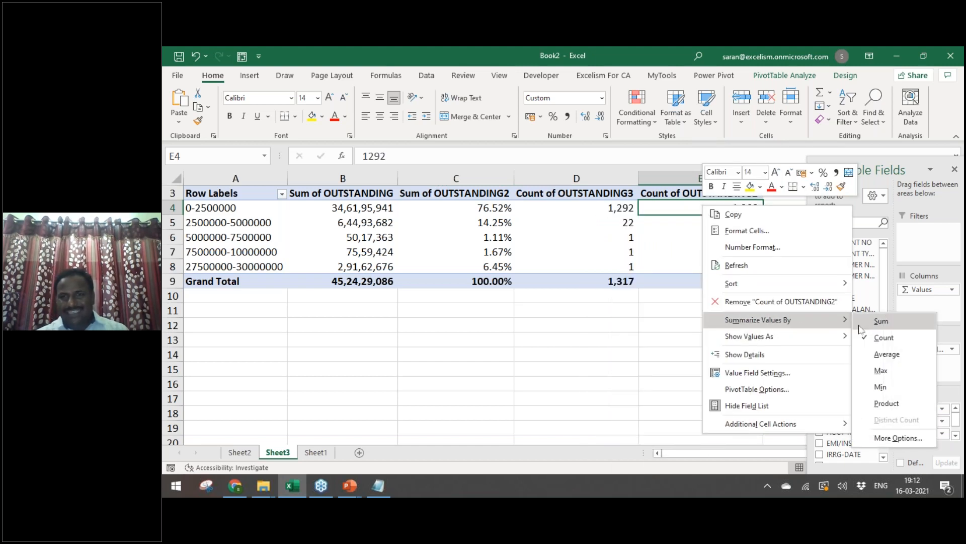
pyautogui.click(882, 337)
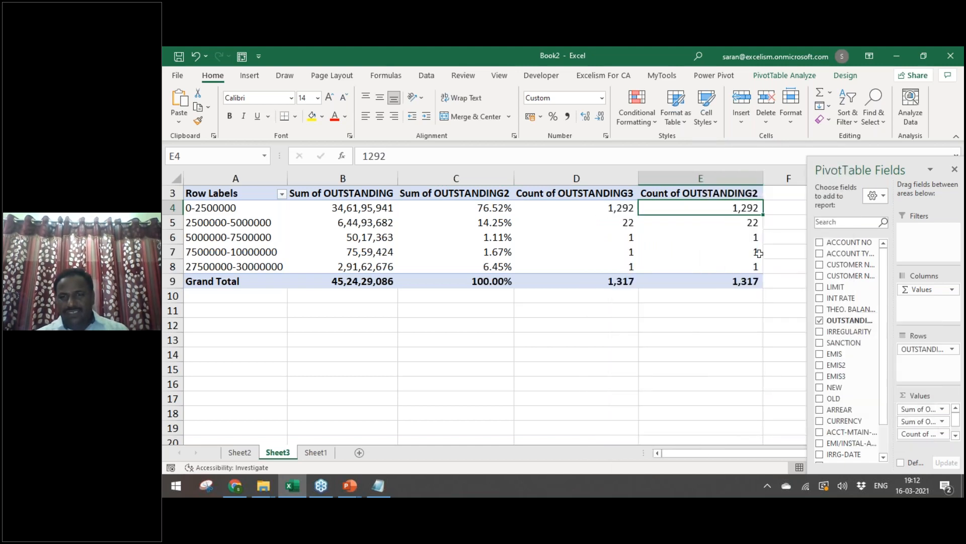
pyautogui.rightClick(709, 209)
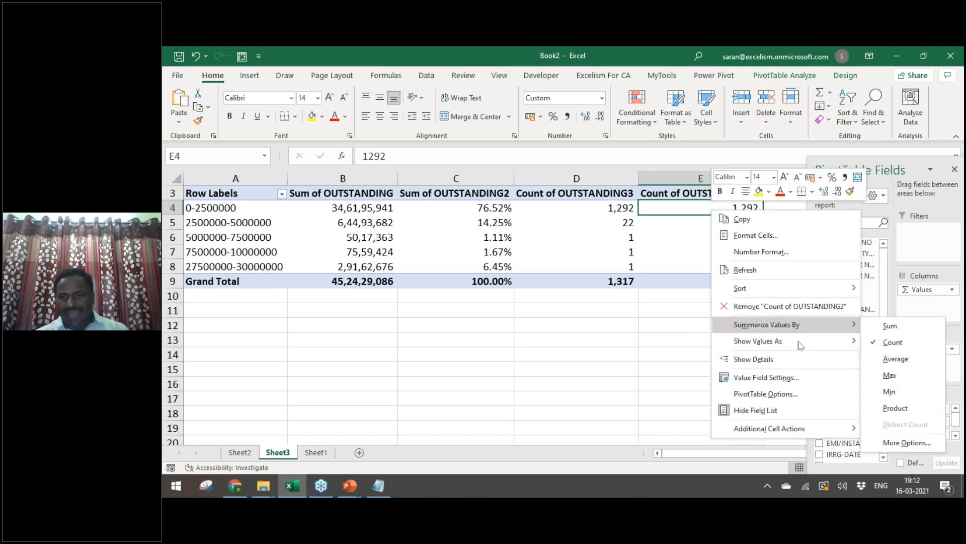
pyautogui.moveTo(780, 343)
pyautogui.click(661, 230)
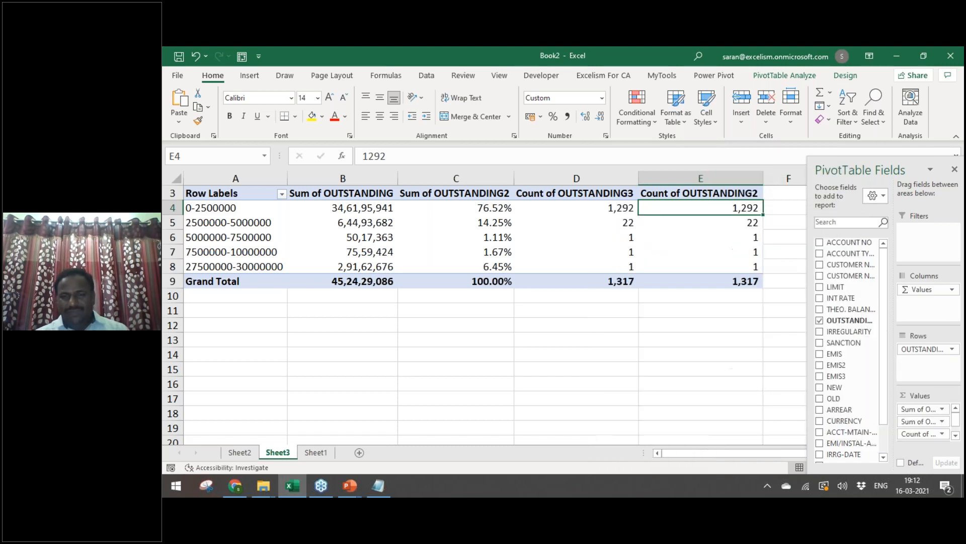
pyautogui.click(594, 340)
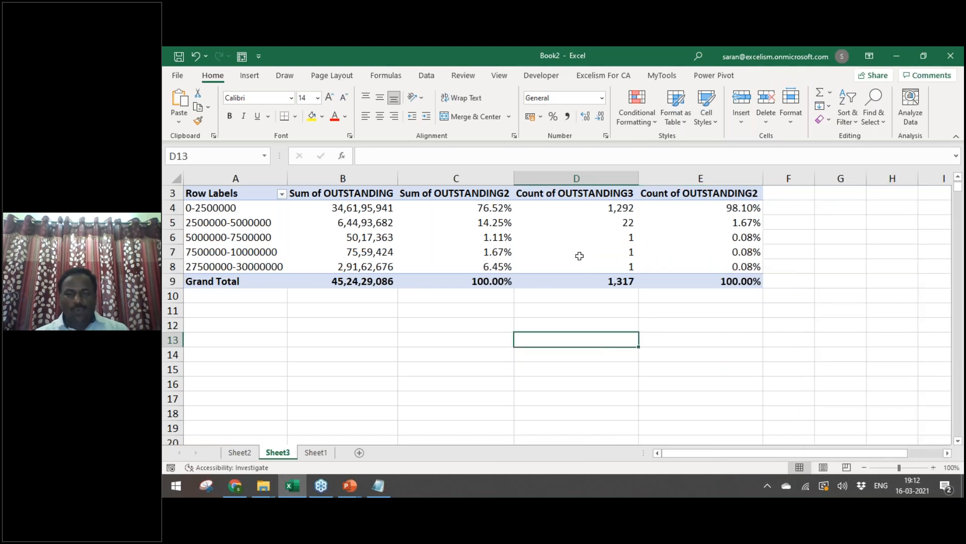
# Step: Rename the pivot value headers to Sum, Sum %, Count and Count %
pyautogui.click(446, 219)
pyautogui.press('Up')
pyautogui.press('Up')
pyautogui.press('Up')
pyautogui.press('Up')
pyautogui.press('Down')
pyautogui.press('Down')
pyautogui.press('Left')
pyautogui.write('Sum')
pyautogui.press('Tab')
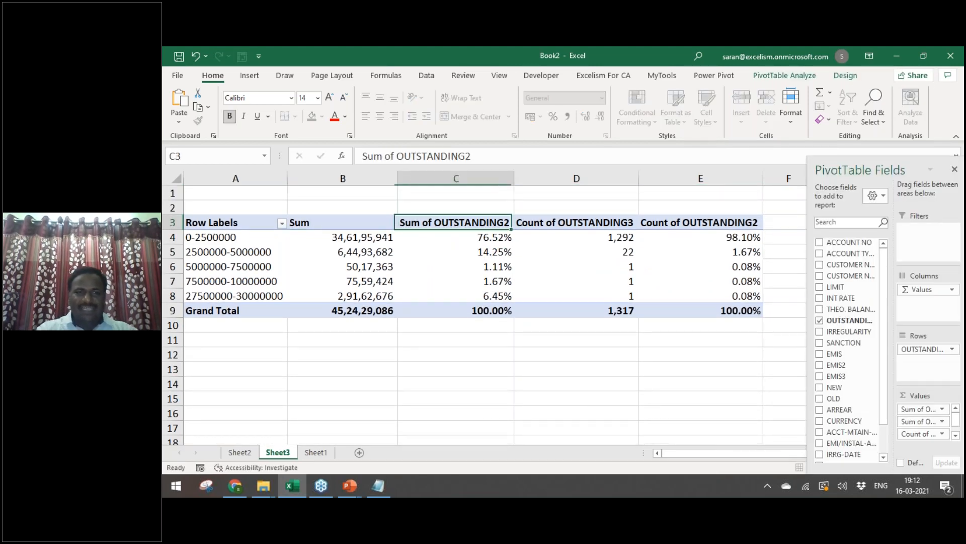
pyautogui.write('Sum %')
pyautogui.hotkey('ctrl', 'Return')
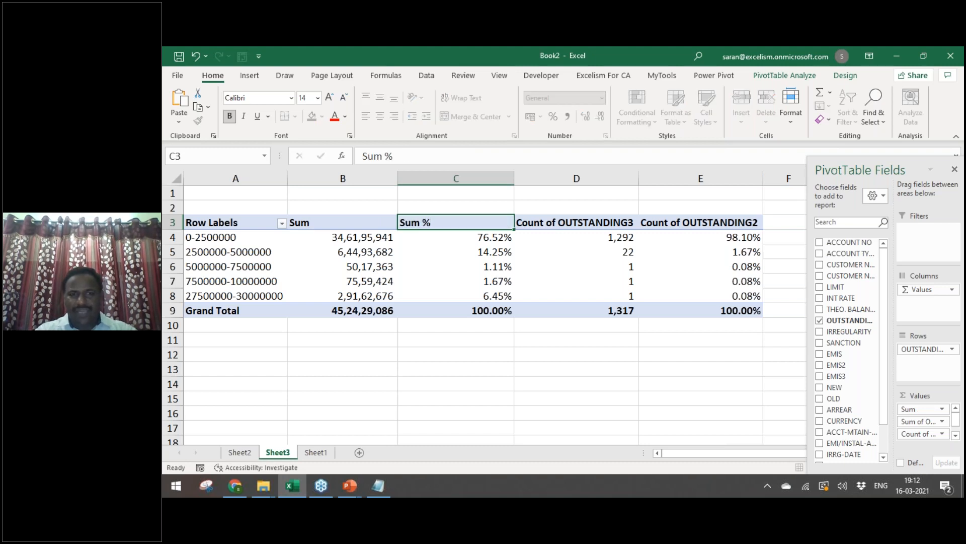
pyautogui.press('Tab')
pyautogui.write('Count')
pyautogui.press('Tab')
pyautogui.write('Count')
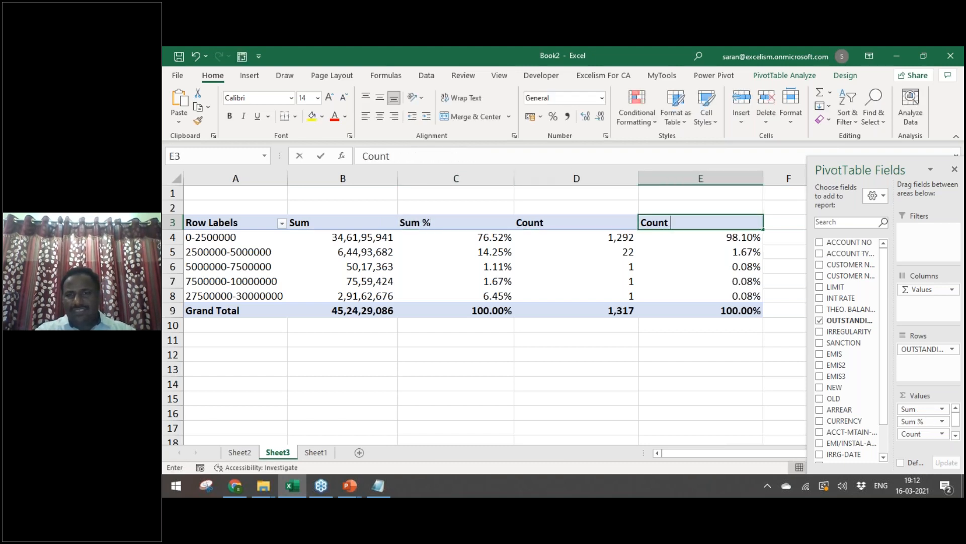
pyautogui.write(' %')
pyautogui.press('Return')
# Step: Enter the bold italic title 'Stratification of Advances Outstanding' in A1
pyautogui.press('Up')
pyautogui.press('Up')
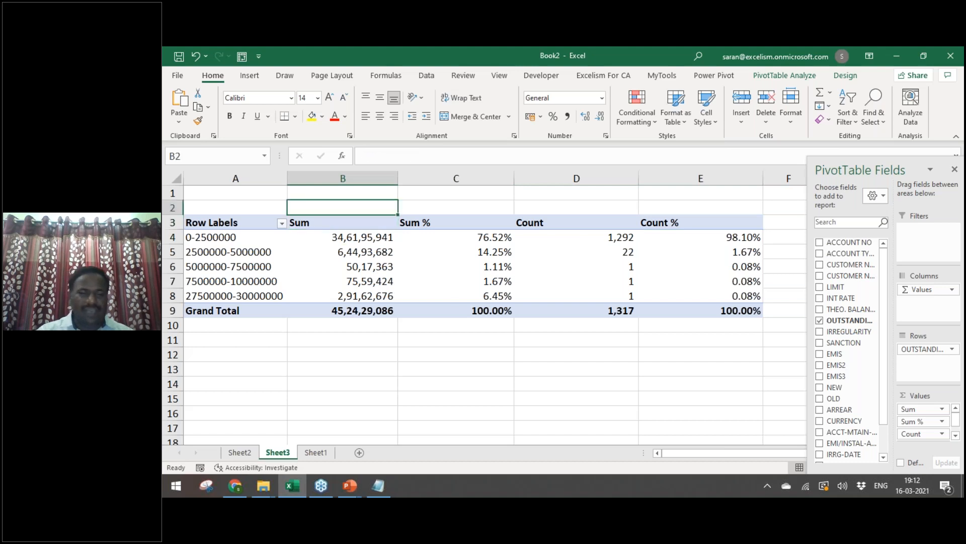
pyautogui.hotkey('ctrl', 'Home')
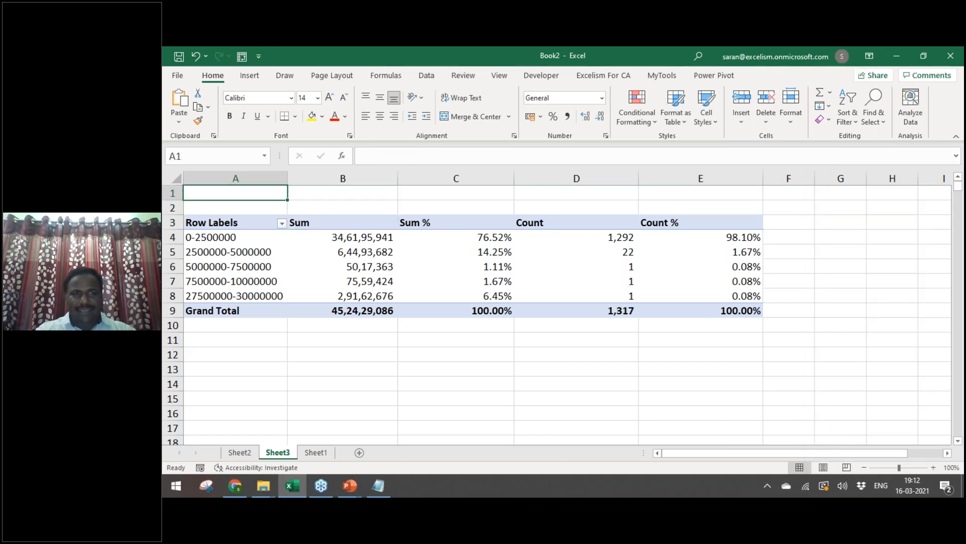
pyautogui.write('Stratific')
pyautogui.press('BackSpace')
pyautogui.write('ication of A')
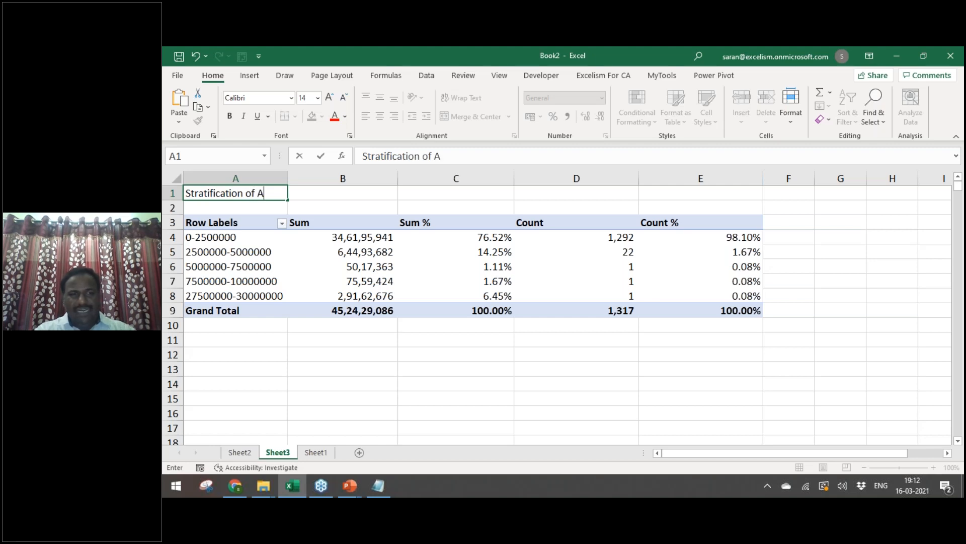
pyautogui.write('dvances Oustanding')
pyautogui.press('Return')
pyautogui.press('Up')
pyautogui.hotkey('ctrl', 'b')
pyautogui.hotkey('ctrl', 'i')
# Step: Select the Count, Count % and then Sum % values for rows 5 to 8
pyautogui.press('Down')
pyautogui.press('Down')
pyautogui.press('Down')
pyautogui.press('Down')
pyautogui.press('Right')
pyautogui.press('Right')
pyautogui.press('Right')
pyautogui.hotkey('shift', 'Down')
pyautogui.hotkey('shift', 'Down')
pyautogui.hotkey('shift', 'Down')
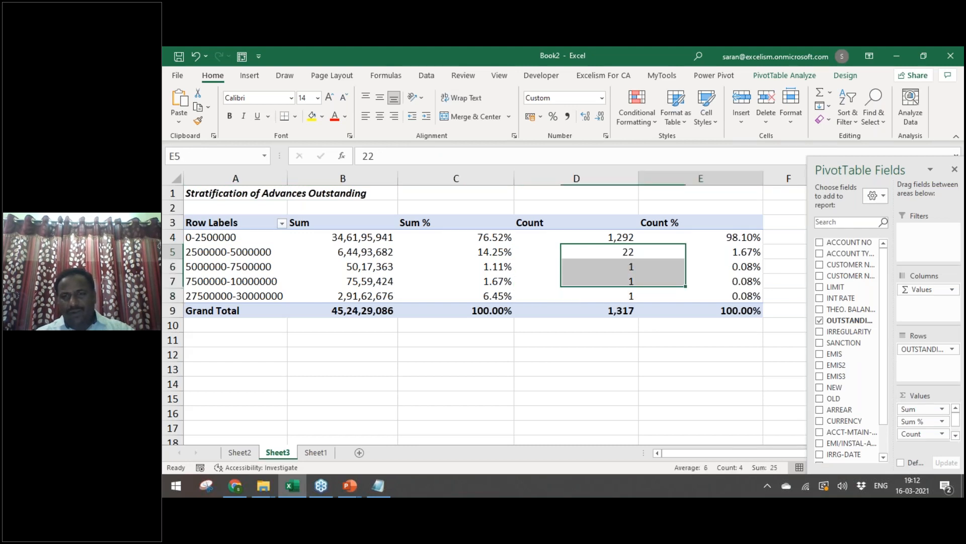
pyautogui.press('Right')
pyautogui.hotkey('shift', 'Down')
pyautogui.hotkey('shift', 'Down')
pyautogui.hotkey('shift', 'Down')
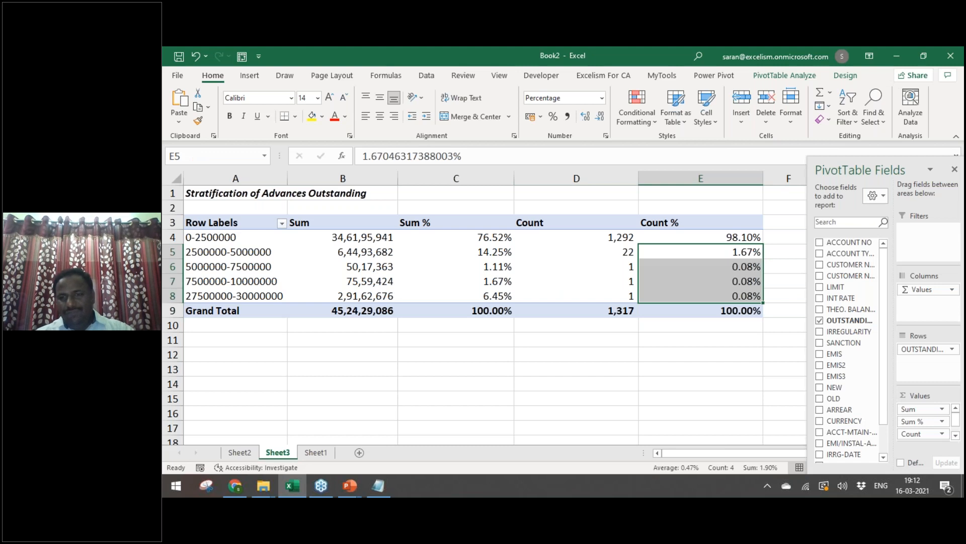
pyautogui.press('Left')
pyautogui.press('Left')
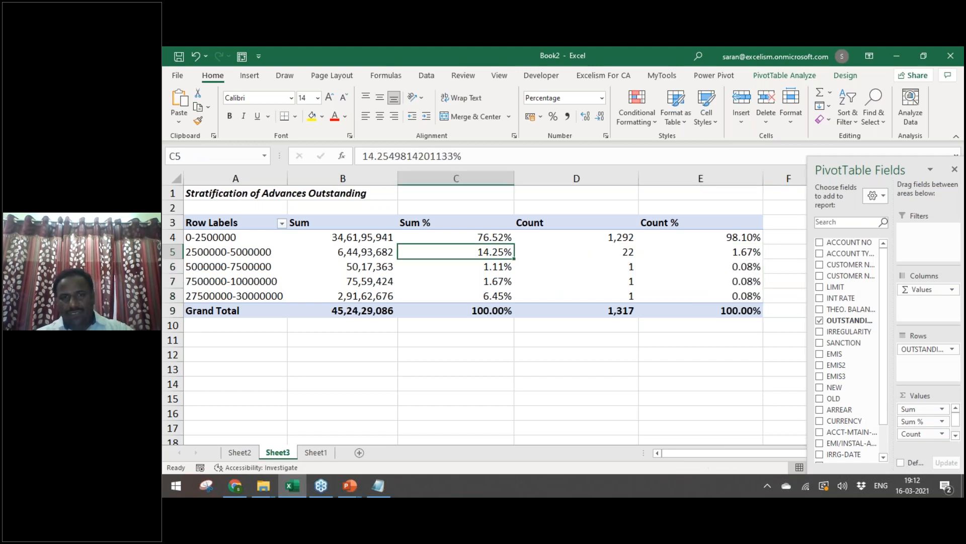
pyautogui.hotkey('shift', 'Down')
pyautogui.hotkey('shift', 'Down')
pyautogui.hotkey('shift', 'Down')
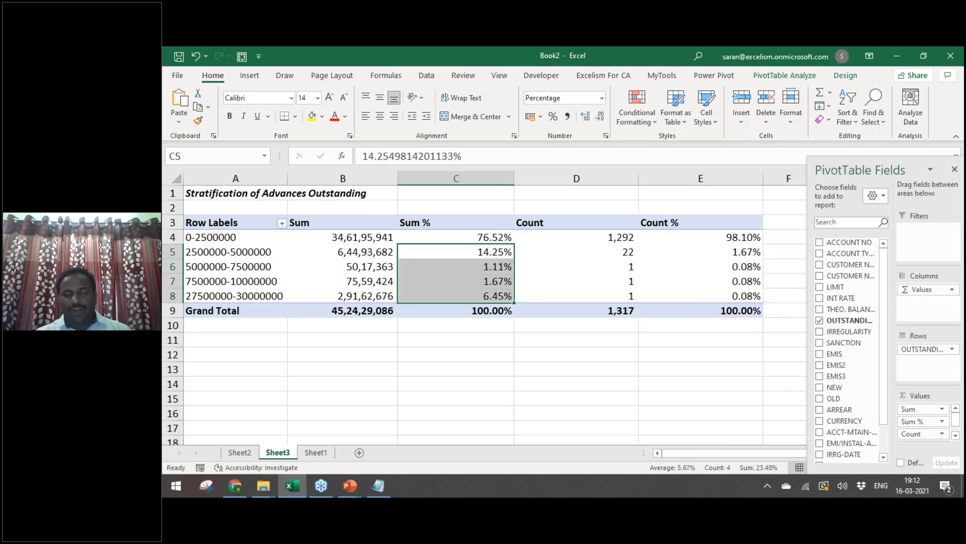
# Step: Fill the Sum % cells C5:C8 yellow, then review them alongside counts D5:D8
pyautogui.click(313, 116)
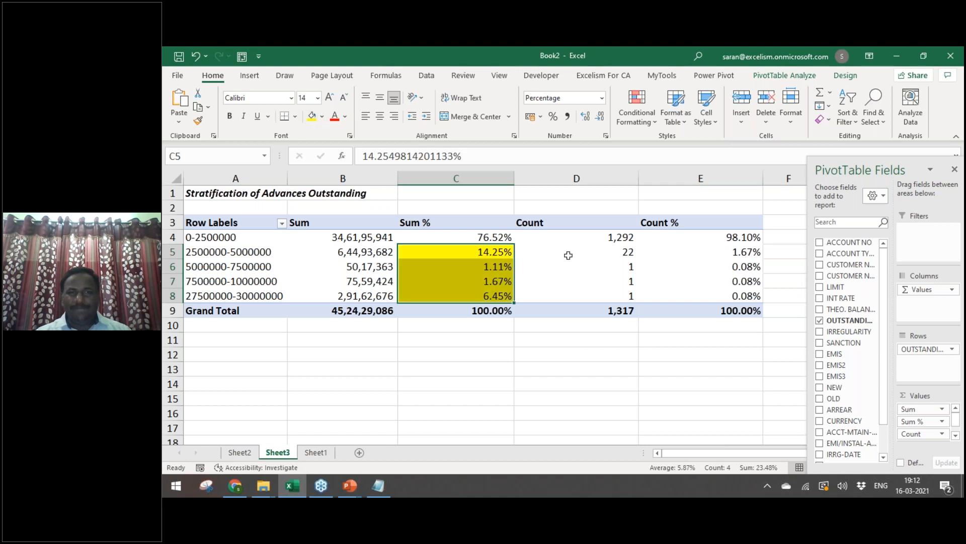
pyautogui.click(590, 254)
pyautogui.hotkey('shift', 'Down')
pyautogui.hotkey('shift', 'Down')
pyautogui.hotkey('shift', 'Down')
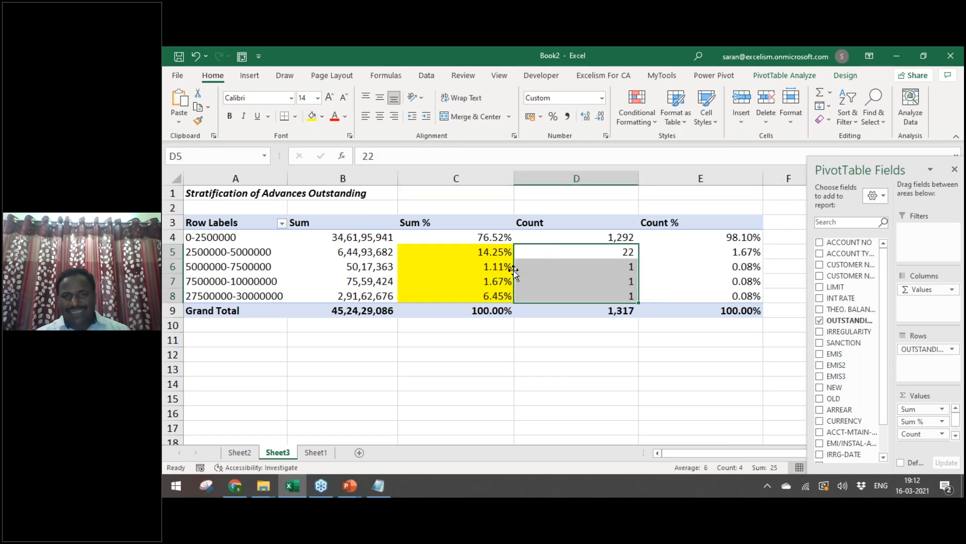
pyautogui.moveTo(568, 268); pyautogui.dragTo(572, 292)
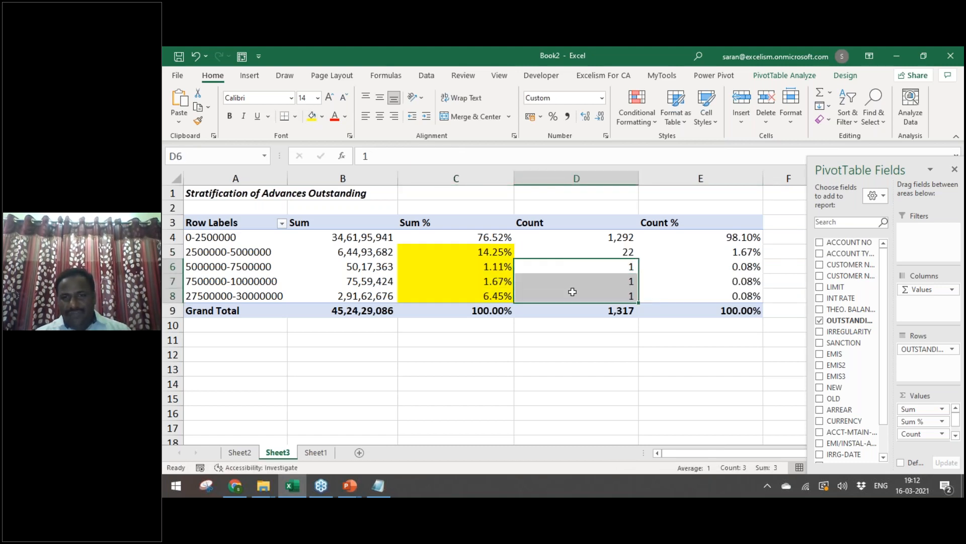
pyautogui.moveTo(463, 264); pyautogui.dragTo(462, 296)
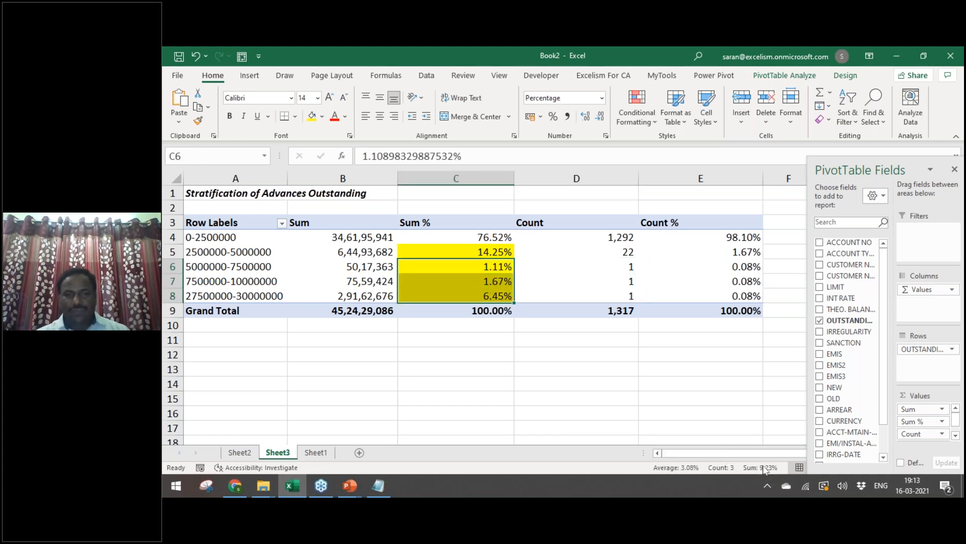
pyautogui.click(609, 252)
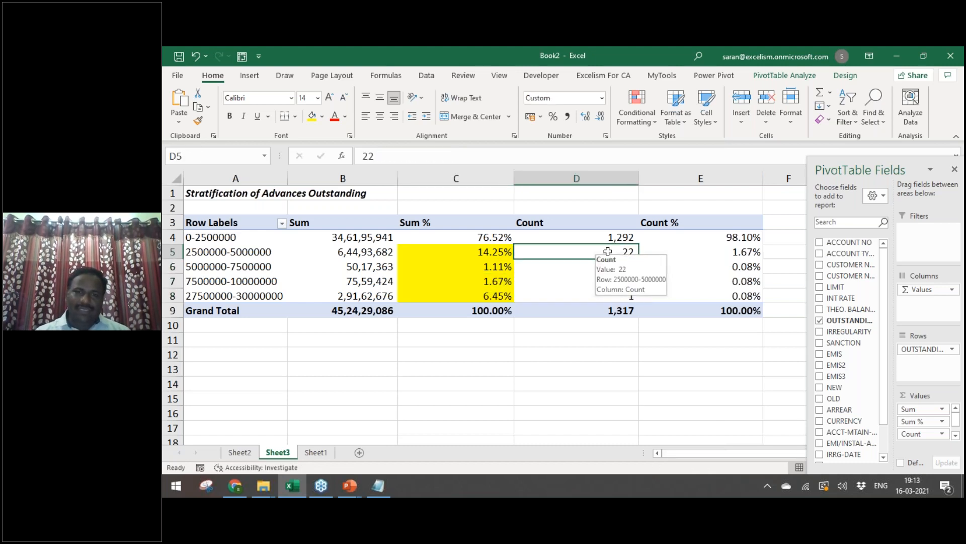
pyautogui.click(483, 254)
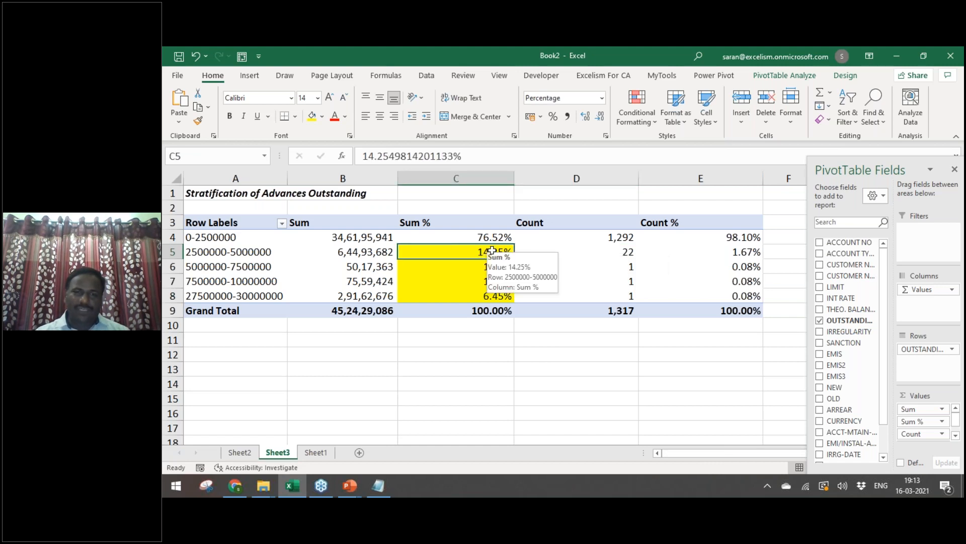
pyautogui.moveTo(478, 251); pyautogui.dragTo(475, 295)
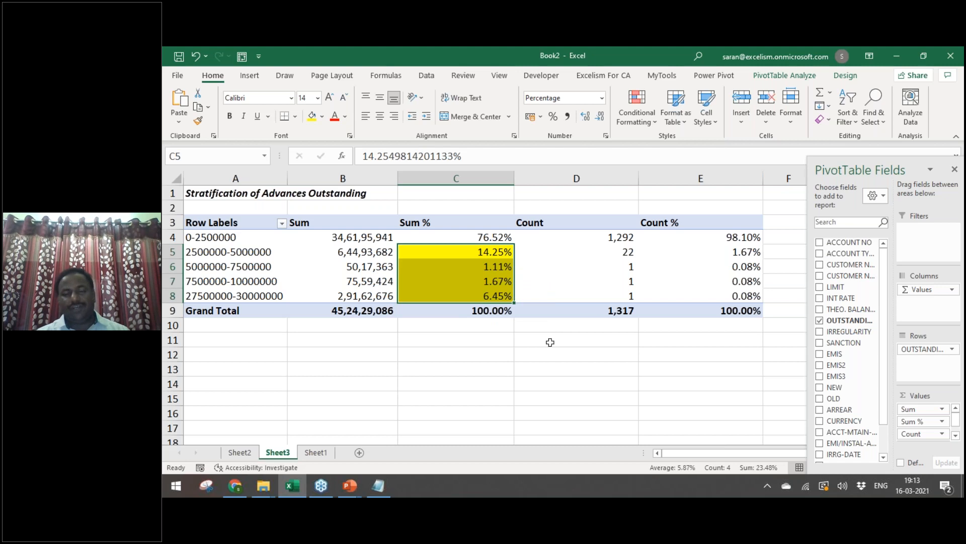
pyautogui.moveTo(610, 251); pyautogui.dragTo(610, 297)
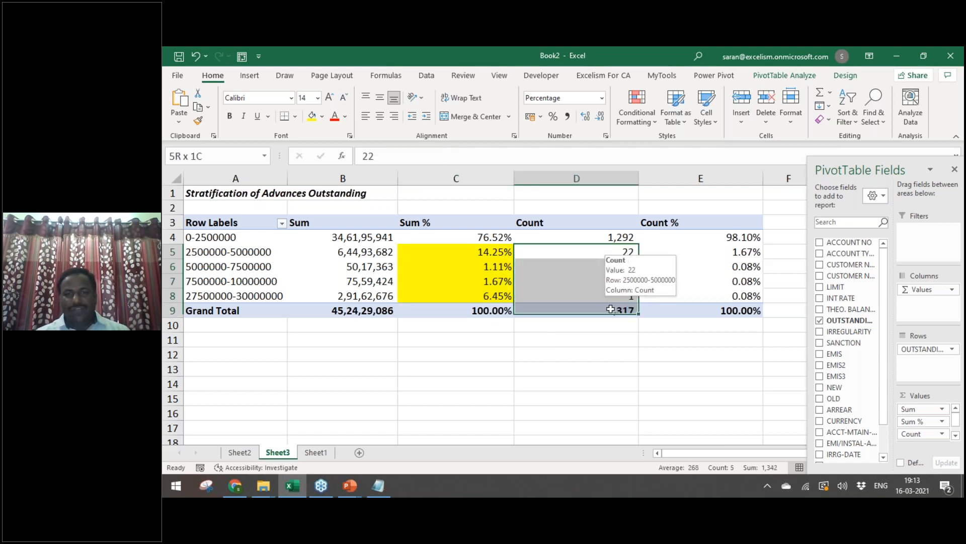
# Step: Regroup the OUTSTANDING bands with a 2000000 interval starting at 0
pyautogui.rightClick(248, 281)
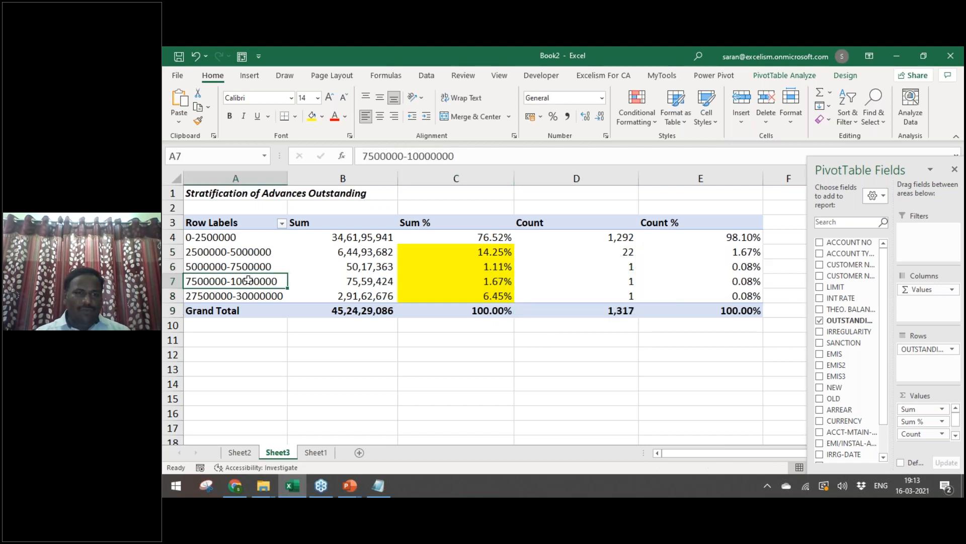
pyautogui.press('Escape')
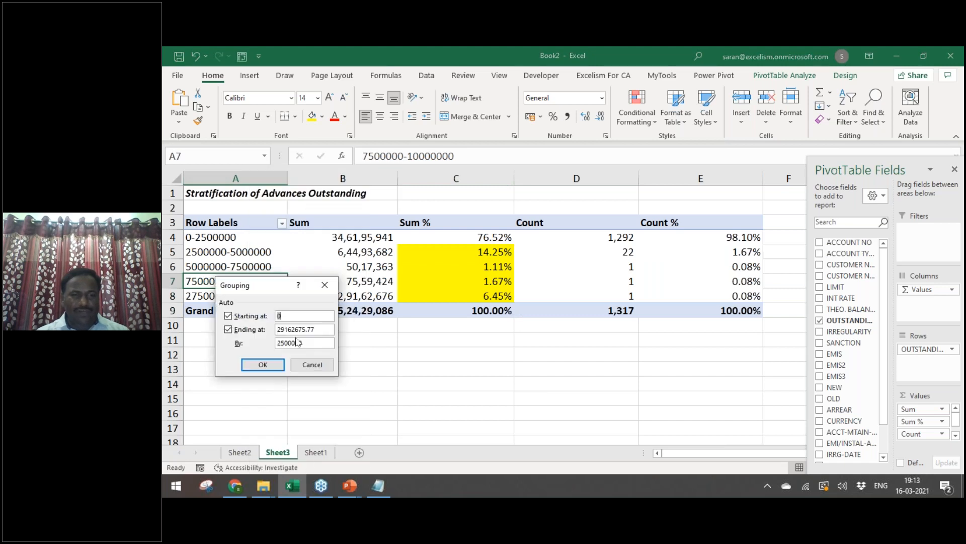
pyautogui.moveTo(323, 344); pyautogui.dragTo(277, 343)
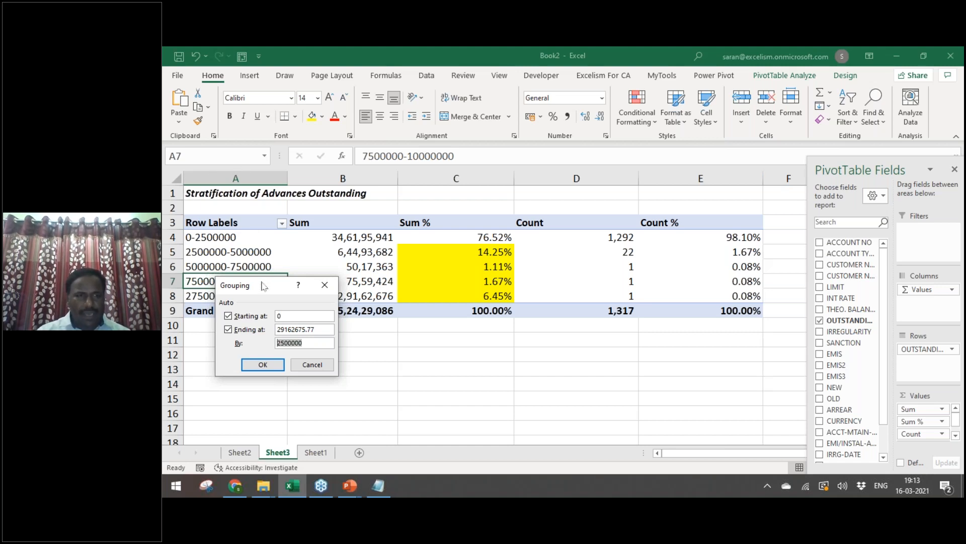
pyautogui.moveTo(268, 286); pyautogui.dragTo(430, 283)
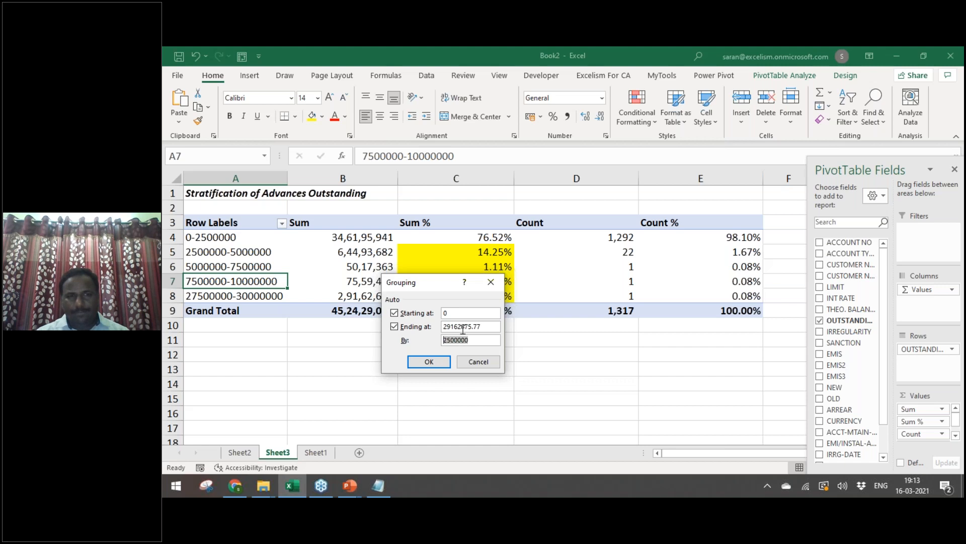
pyautogui.write('1')
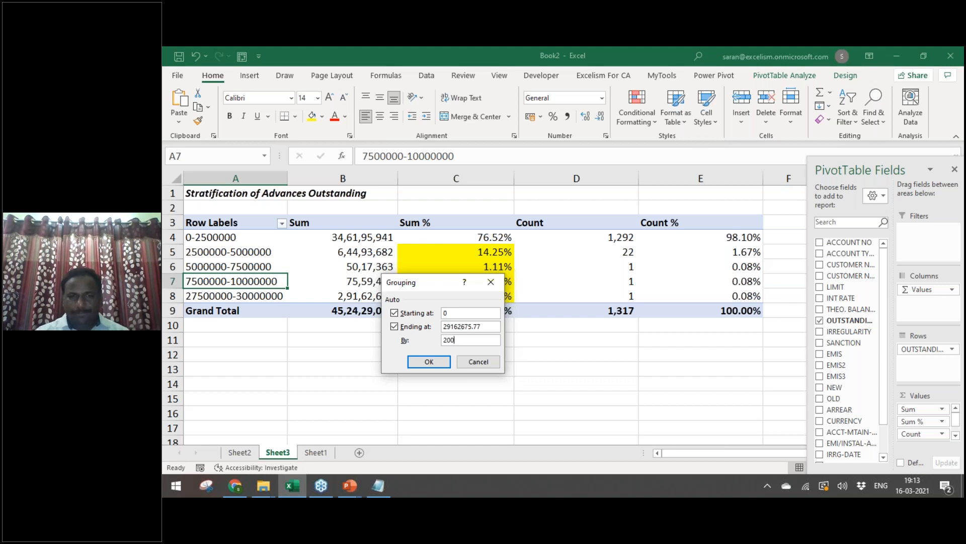
pyautogui.press('Return')
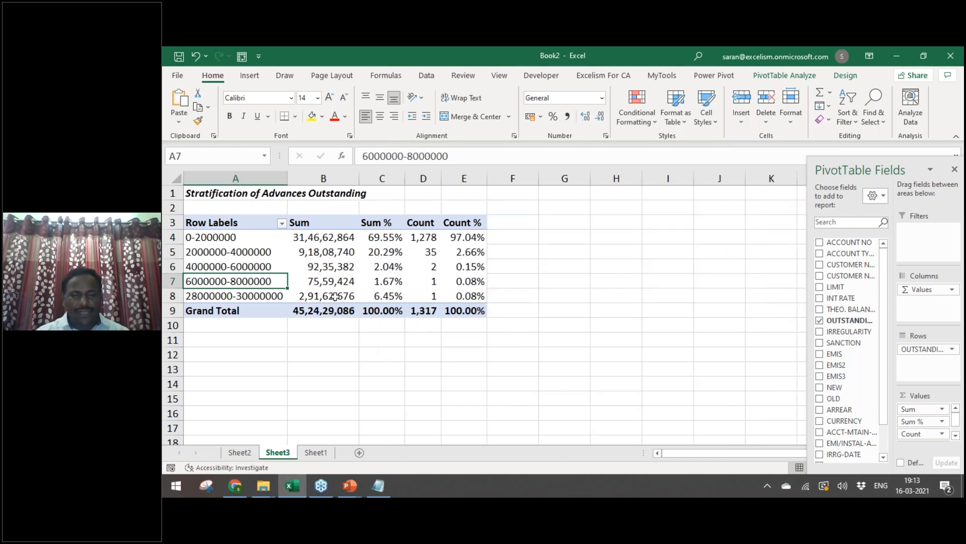
# Step: Review the regrouped bands' Sum % (C5:C8) and counts (D5:D8)
pyautogui.rightClick(260, 296)
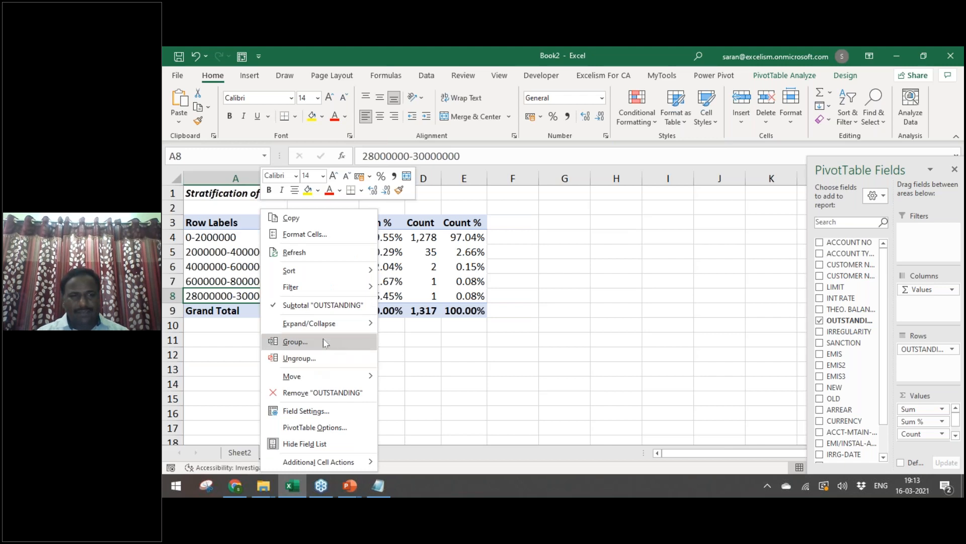
pyautogui.press('Escape')
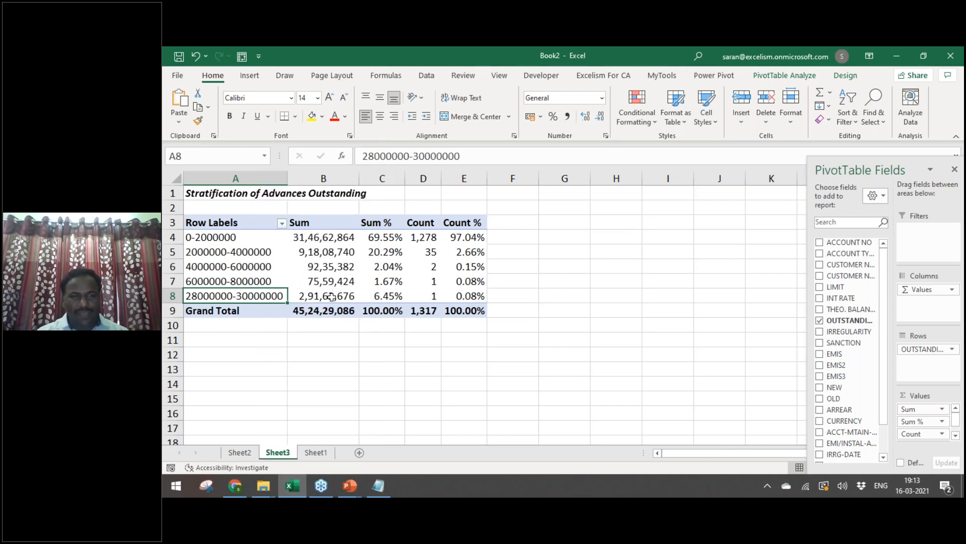
pyautogui.click(423, 293)
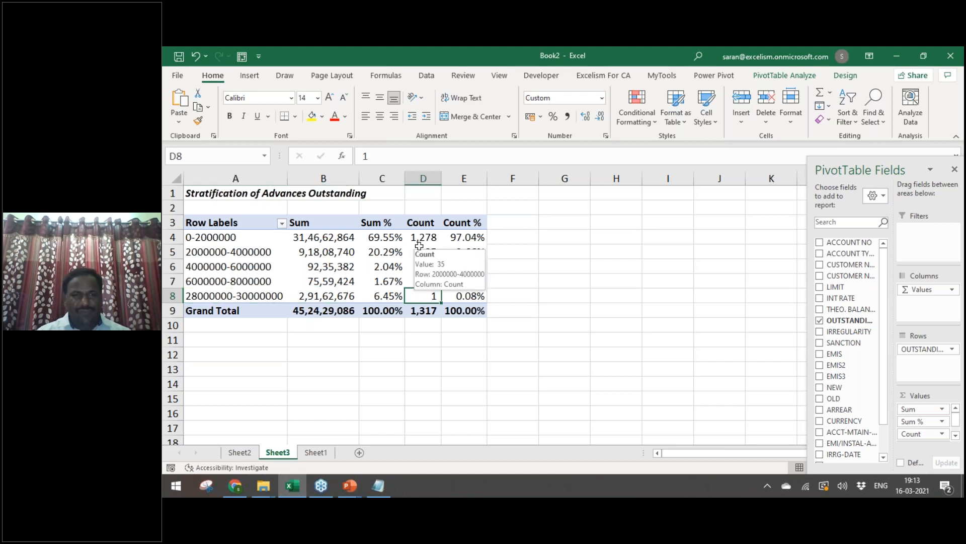
pyautogui.moveTo(380, 251); pyautogui.dragTo(387, 298)
pyautogui.moveTo(420, 252); pyautogui.dragTo(434, 303)
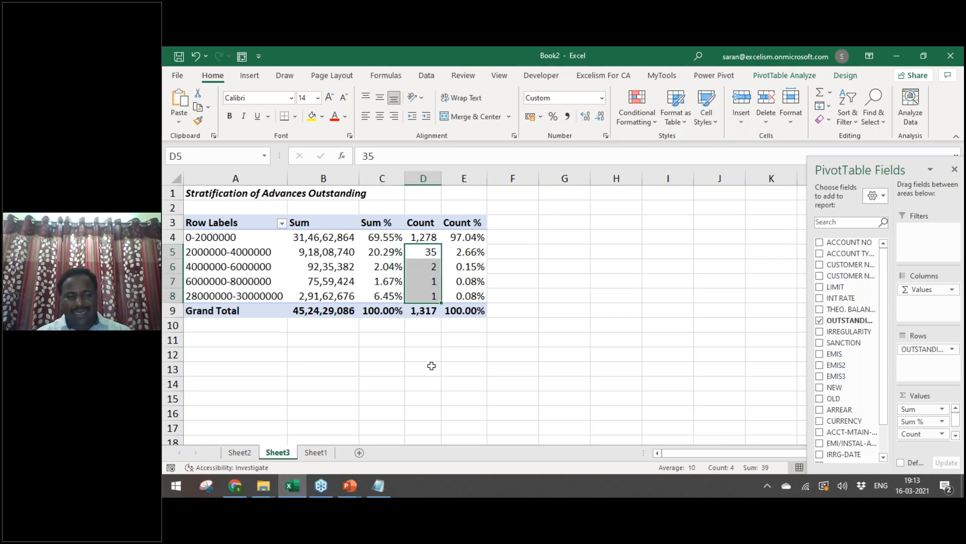
pyautogui.click(352, 370)
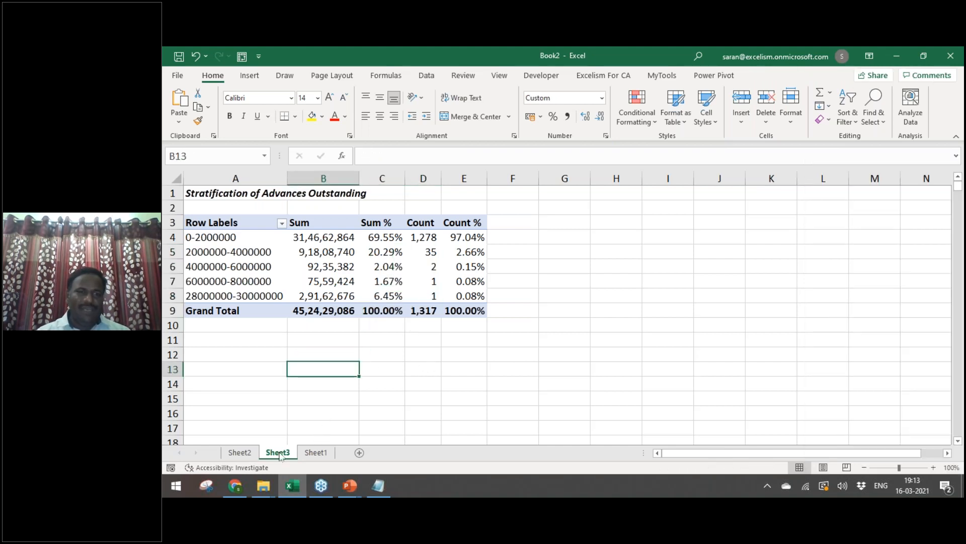
# Step: Select the whole Sheet1 loan table A1:V1318
pyautogui.click(316, 452)
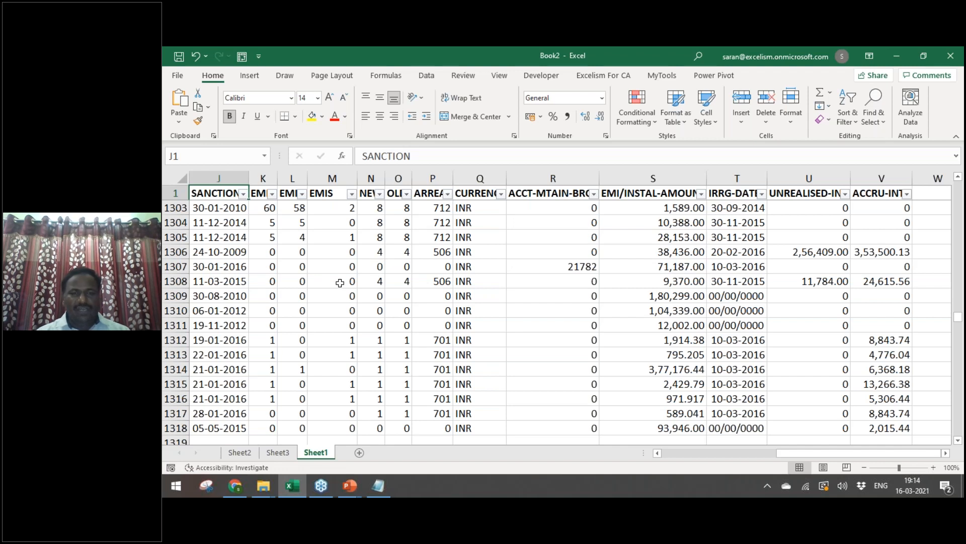
pyautogui.hotkey('ctrl', 'Home')
pyautogui.press('Right')
pyautogui.press('Right')
pyautogui.press('Right')
pyautogui.press('Right')
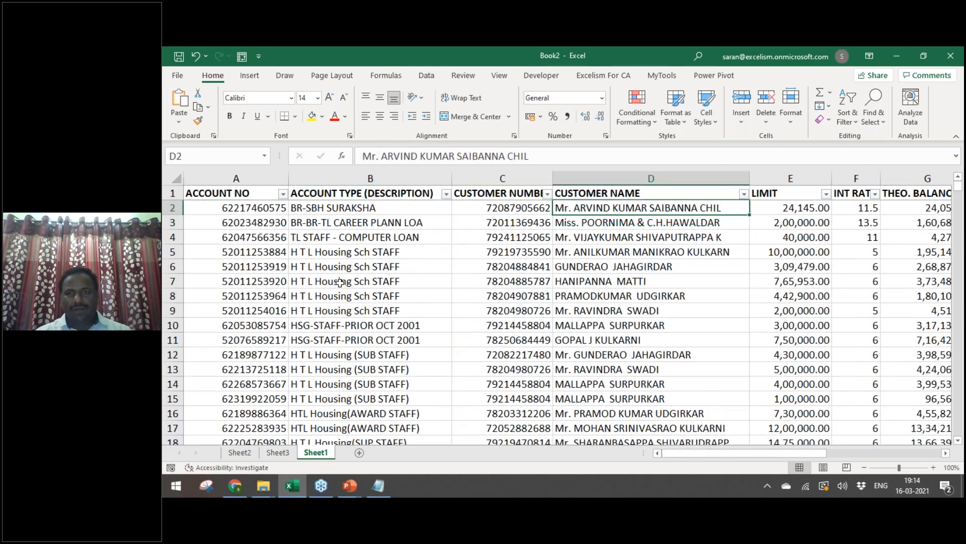
pyautogui.press('Up')
pyautogui.press('Right')
pyautogui.press('Down')
pyautogui.press('Up')
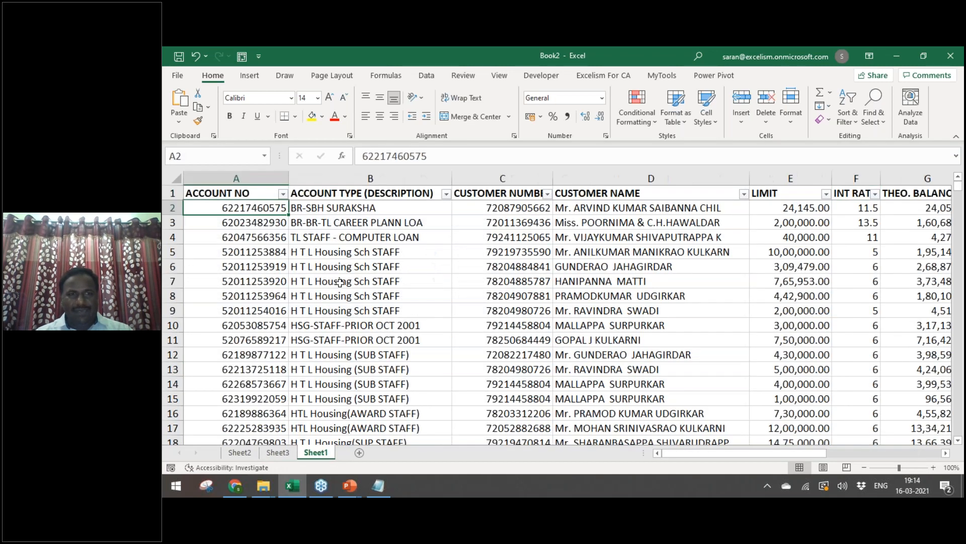
pyautogui.hotkey('ctrl', 'shift', 'Right')
pyautogui.press('Up')
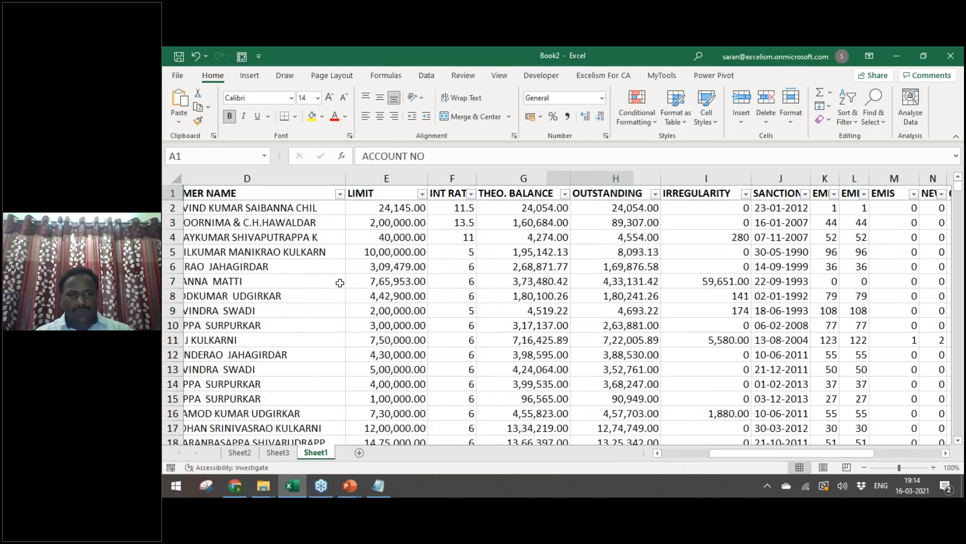
pyautogui.hotkey('ctrl', 'shift', 'Right')
pyautogui.hotkey('ctrl', 'shift', 'Down')
# Step: Launch the PivotTable wizard with Alt+D+P and advance to the placement step with New worksheet
pyautogui.hotkey('alt', 'd')
pyautogui.press('p')
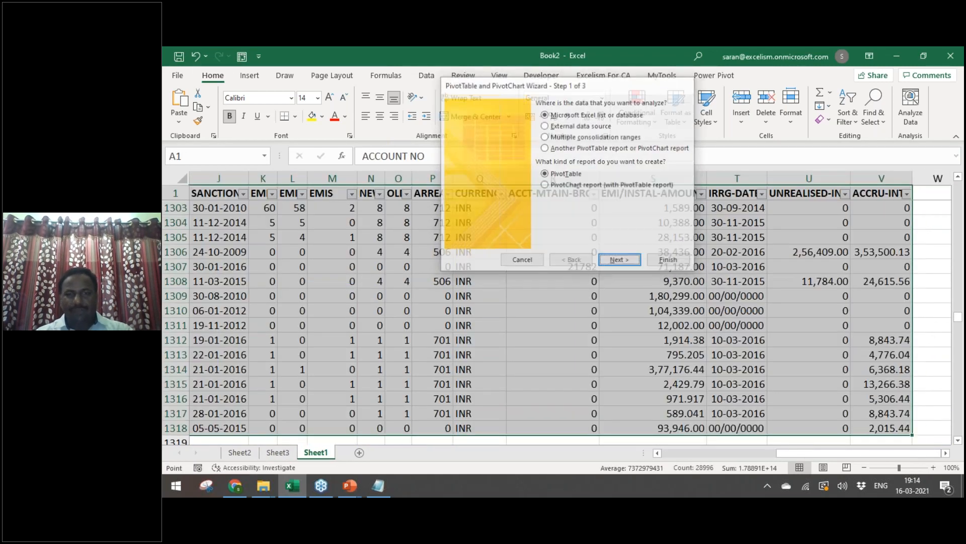
pyautogui.press('Return')
pyautogui.press('Return')
pyautogui.press('Return')
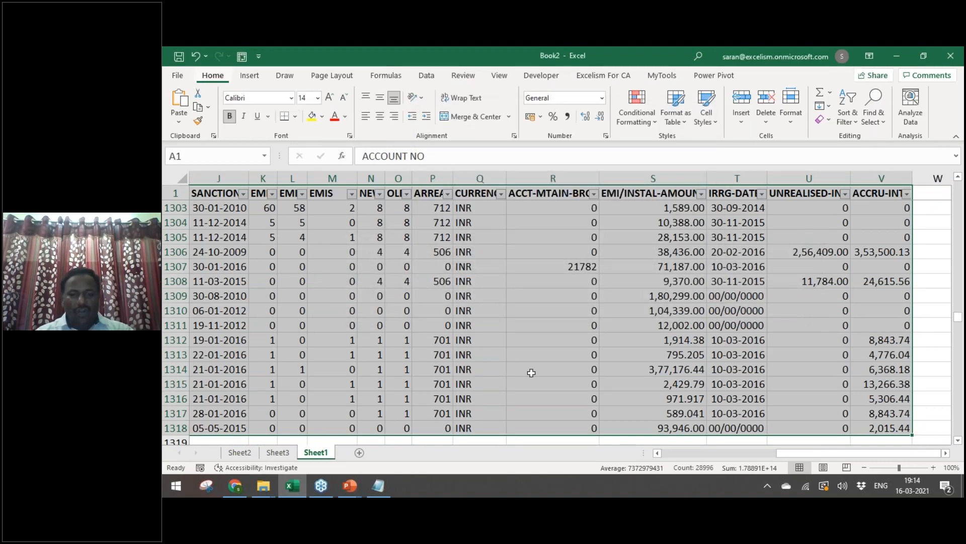
pyautogui.hotkey('alt', 'd')
pyautogui.press('p')
pyautogui.press('Return')
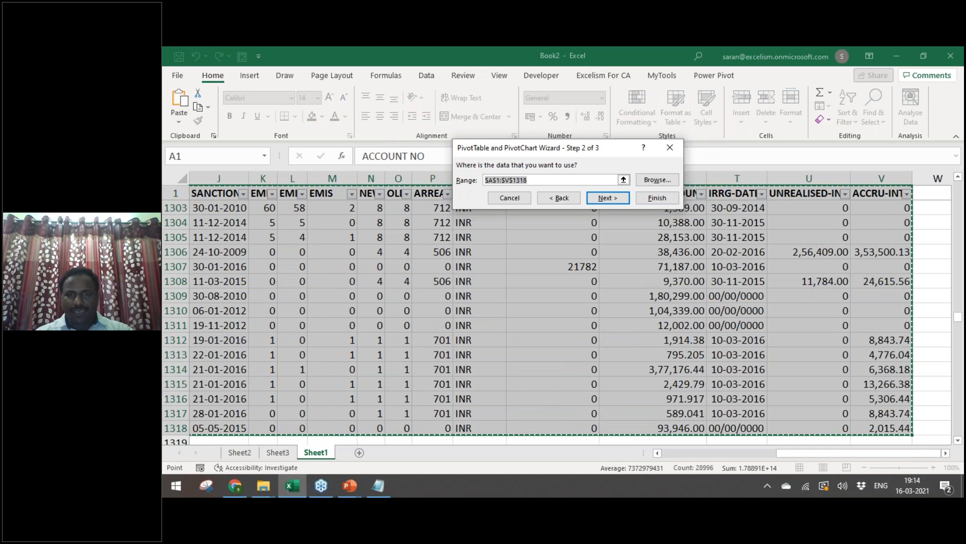
pyautogui.press('Return')
pyautogui.press('Return')
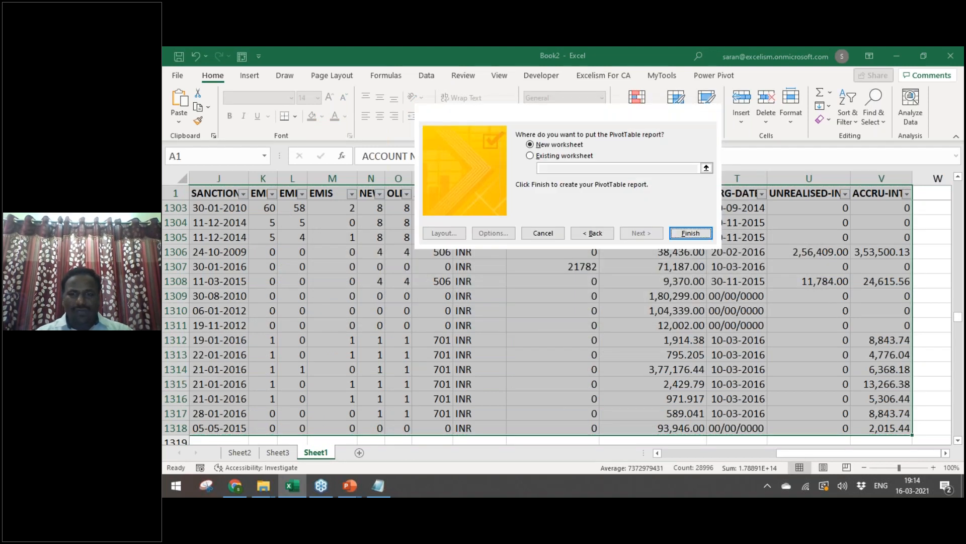
pyautogui.press('Return')
# Step: Float the field list and lay out ACCOUNT TYPE as rows with INT RATE as values
pyautogui.moveTo(854, 171); pyautogui.dragTo(623, 147)
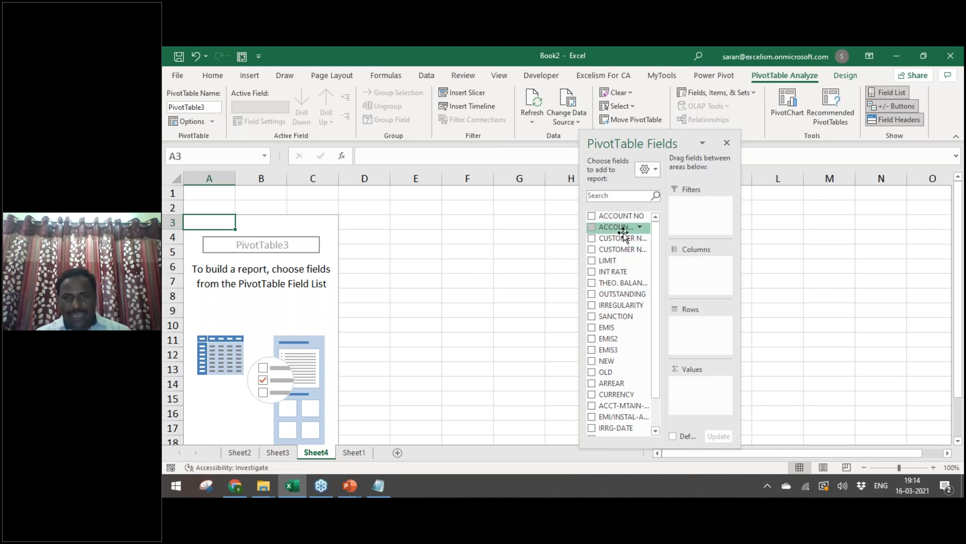
pyautogui.moveTo(624, 232); pyautogui.dragTo(700, 337)
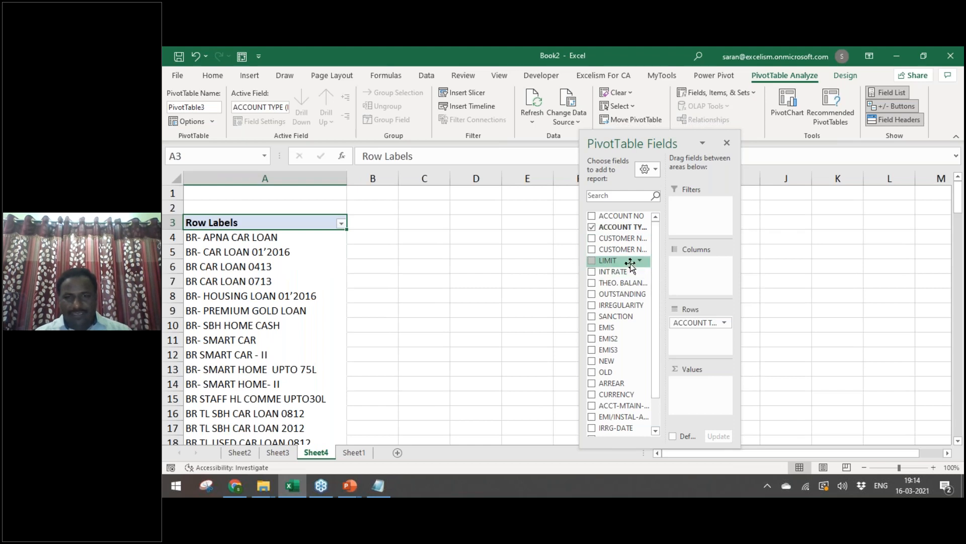
pyautogui.moveTo(631, 272); pyautogui.dragTo(685, 395)
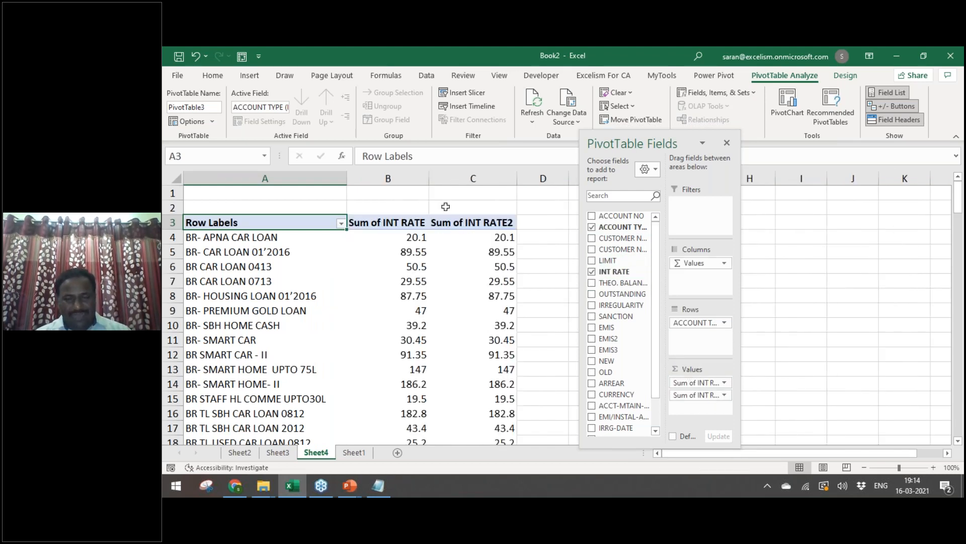
# Step: Summarize column B's INT RATE as Max and column C's as Min, then close the field list
pyautogui.rightClick(411, 238)
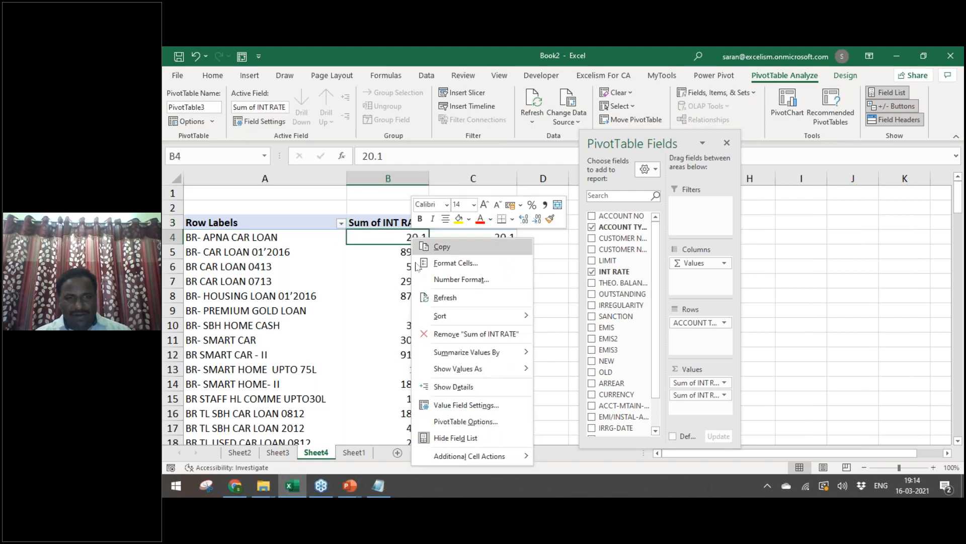
pyautogui.moveTo(460, 369)
pyautogui.moveTo(466, 352)
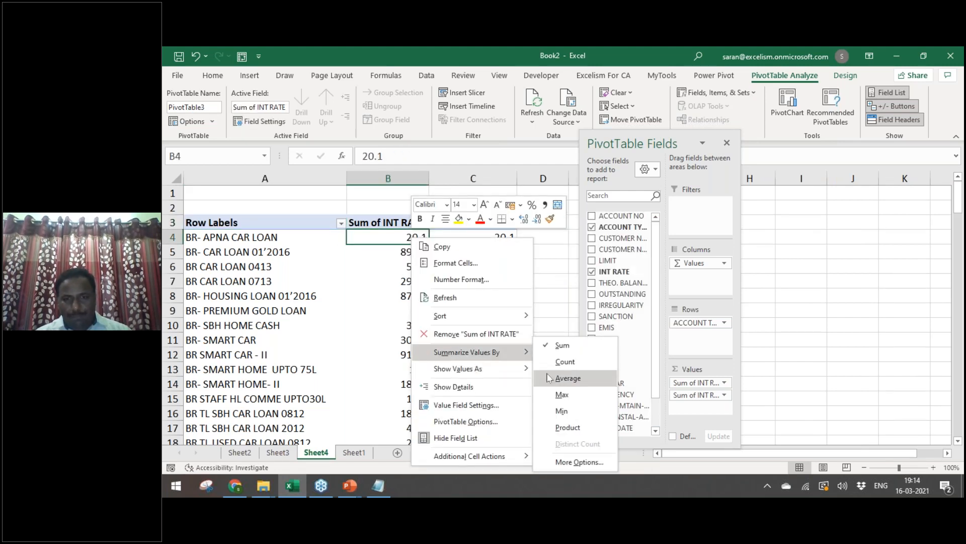
pyautogui.click(561, 395)
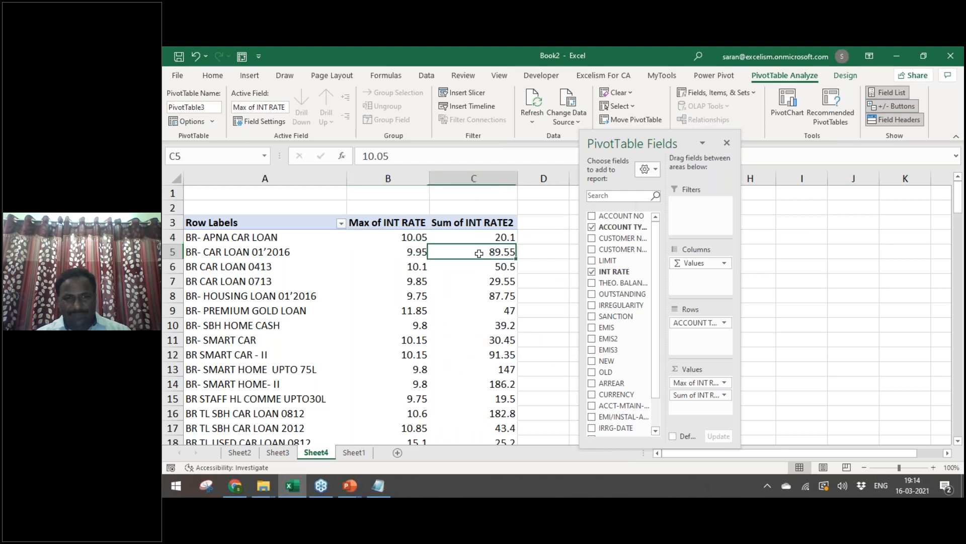
pyautogui.rightClick(479, 247)
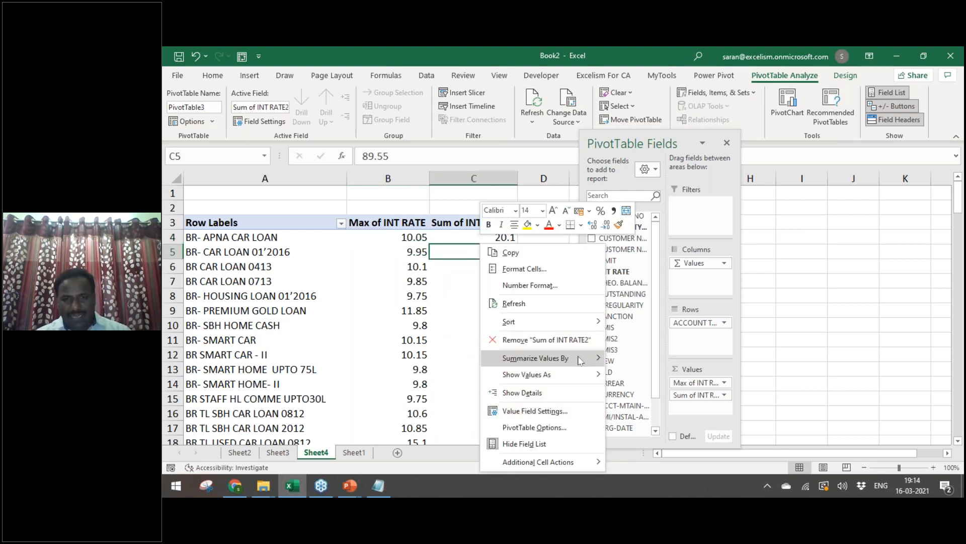
pyautogui.moveTo(578, 358)
pyautogui.click(634, 411)
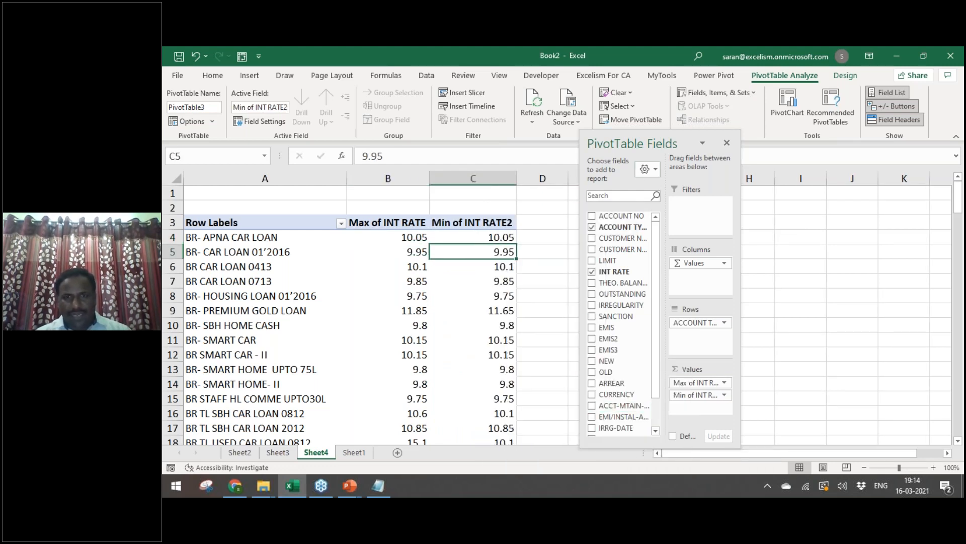
pyautogui.click(726, 142)
pyautogui.click(476, 222)
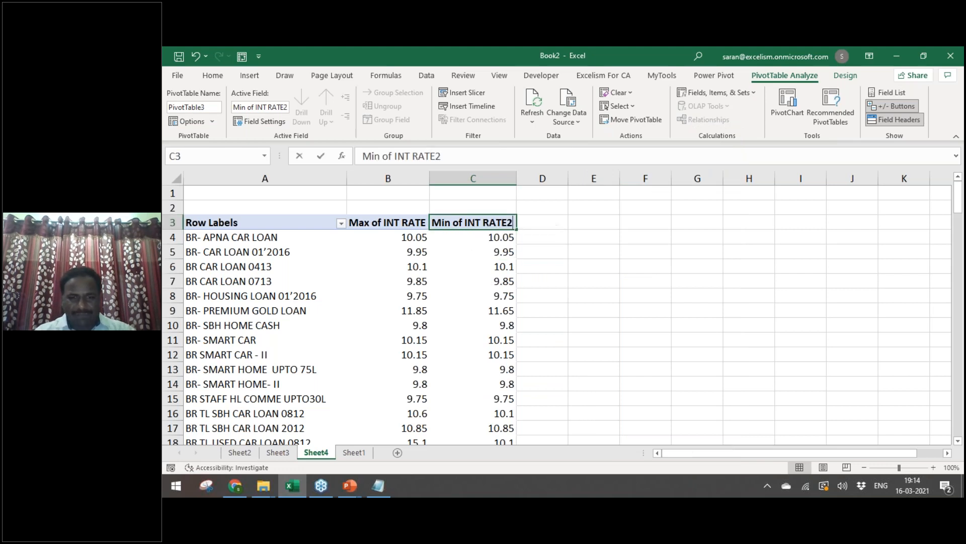
# Step: Rename the headers to Max Rate of Int in B3 and Min Rate of Int in C3
pyautogui.write('Min Rate of Int')
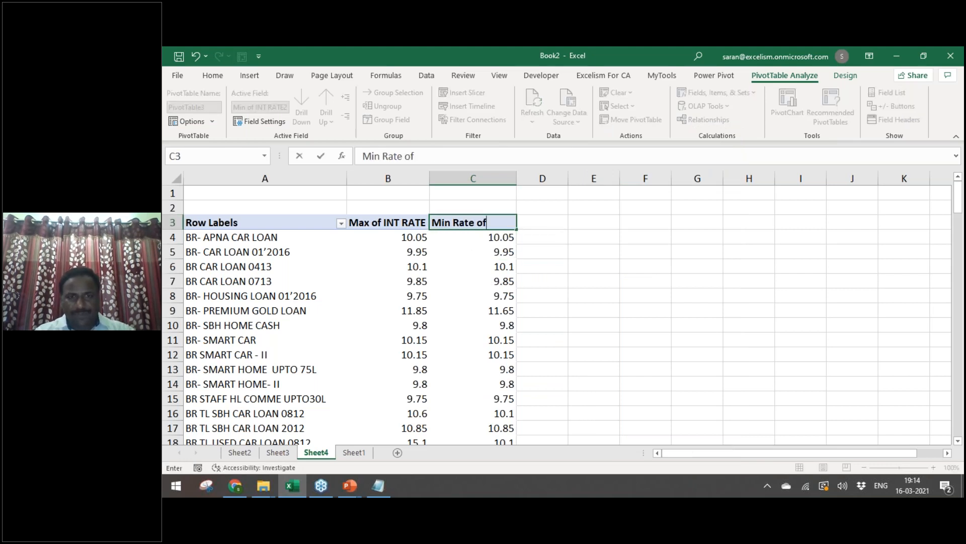
pyautogui.press('Return')
pyautogui.press('Up')
pyautogui.press('Left')
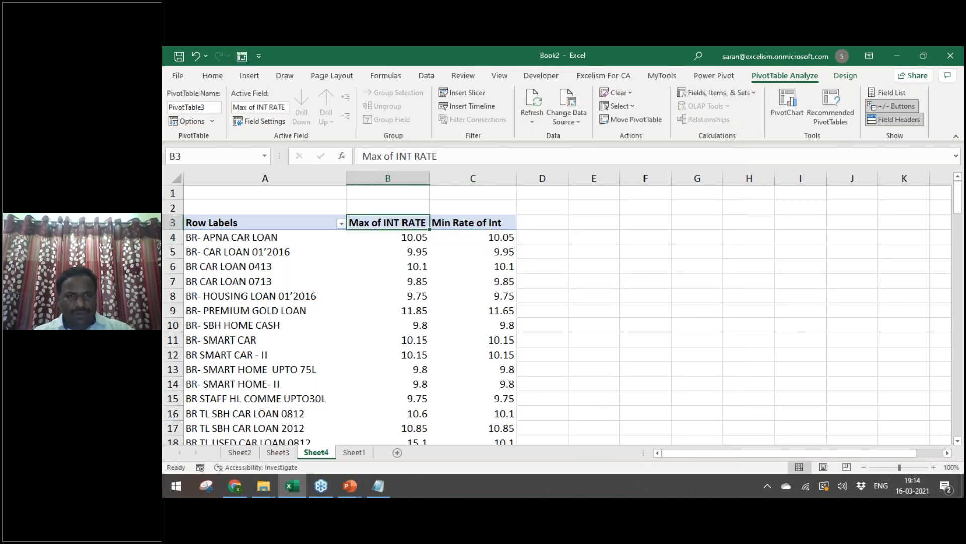
pyautogui.write('Max R')
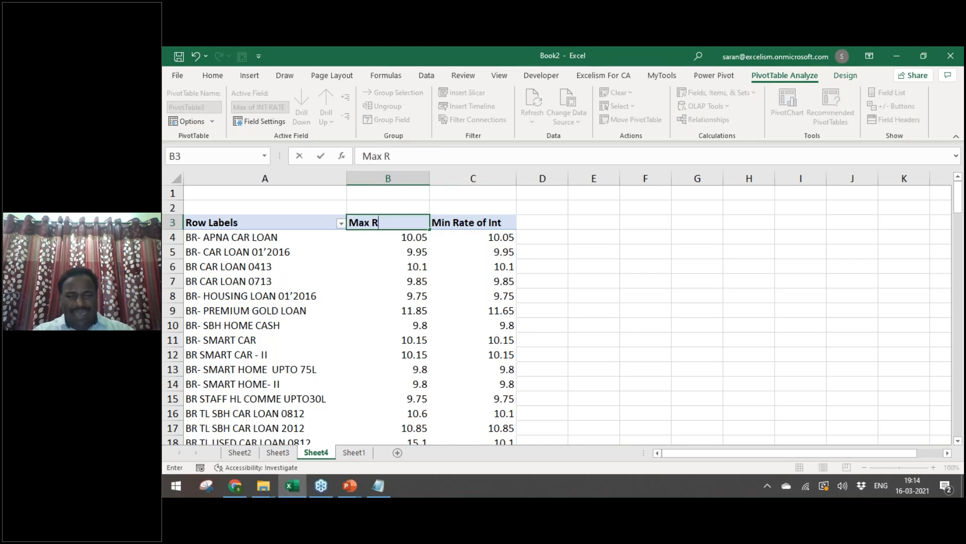
pyautogui.write('ate of Int')
pyautogui.press('Right')
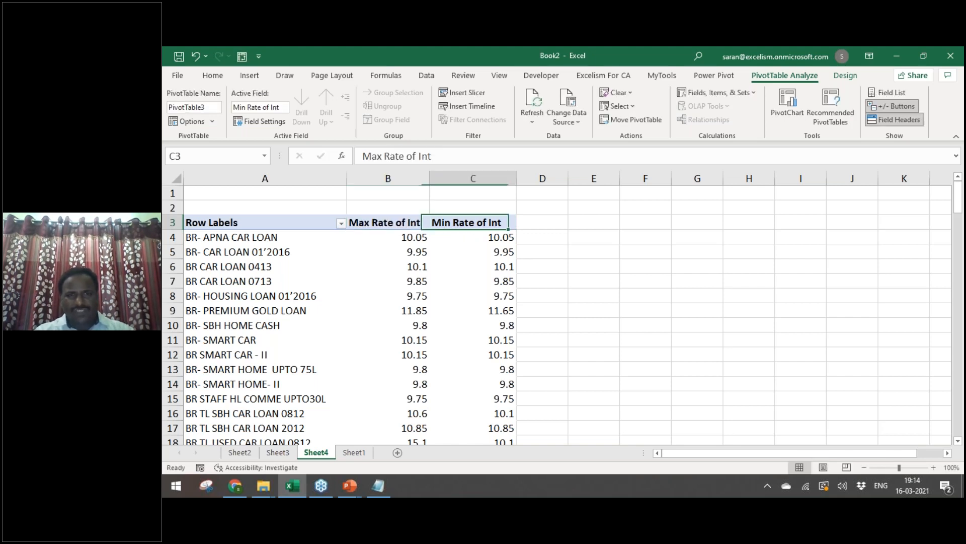
# Step: Enter =B4-C4 in D4 and fill it down to the table's last row
pyautogui.press('Down')
pyautogui.press('Right')
pyautogui.write('=')
pyautogui.press('Left')
pyautogui.press('Left')
pyautogui.write('-')
pyautogui.press('Left')
pyautogui.hotkey('ctrl', 'Return')
pyautogui.press('Left')
pyautogui.hotkey('ctrl', 'Down')
pyautogui.press('Right')
pyautogui.hotkey('ctrl', 'shift', 'Up')
pyautogui.hotkey('ctrl', 'd')
pyautogui.hotkey('ctrl', 'Up')
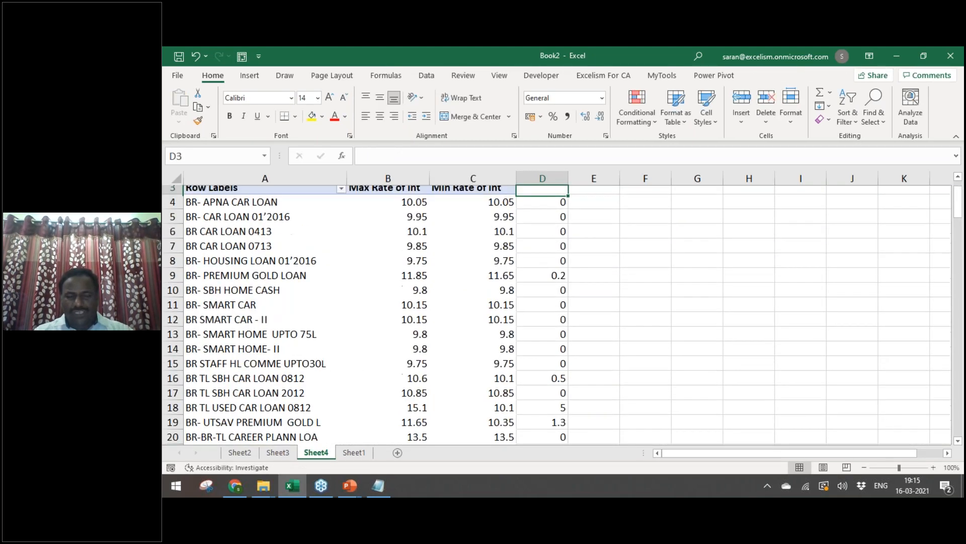
pyautogui.press('Up')
pyautogui.hotkey('ctrl', 'shift', 'l')
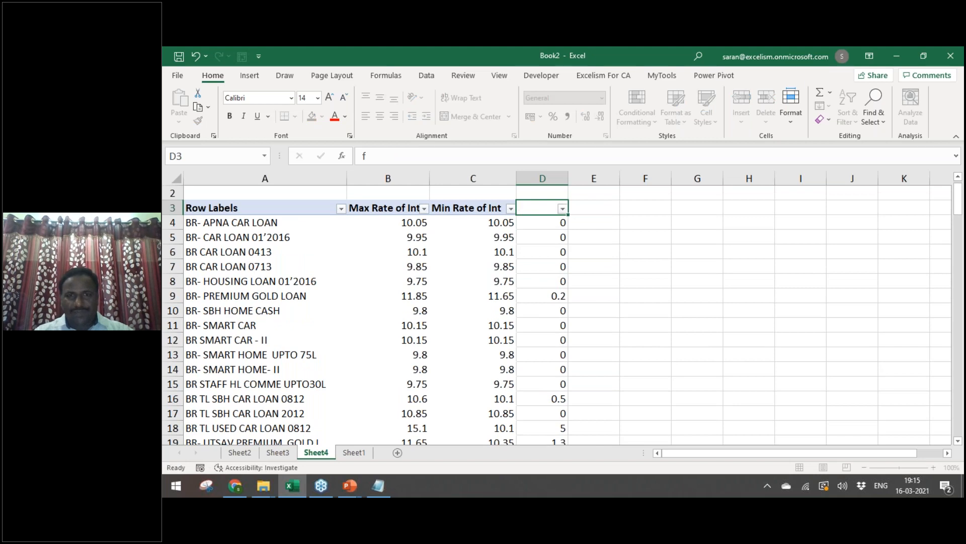
pyautogui.hotkey('alt', 'Down')
pyautogui.press('Down')
pyautogui.press('Down')
pyautogui.press('space')
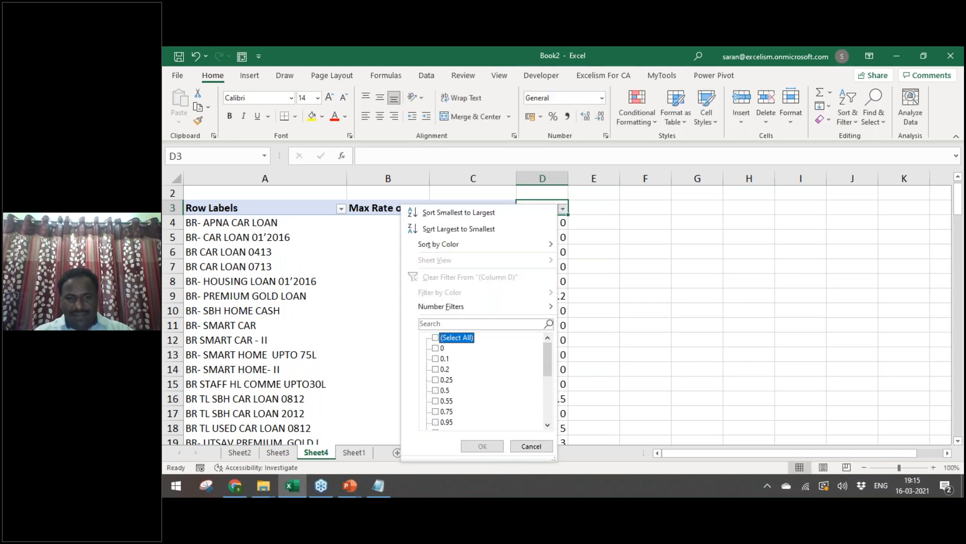
pyautogui.press('End')
pyautogui.press('Up')
pyautogui.press('Down')
pyautogui.press('space')
pyautogui.press('Up')
pyautogui.press('space')
pyautogui.press('Up')
pyautogui.press('space')
pyautogui.press('Up')
pyautogui.press('space')
pyautogui.press('Return')
pyautogui.press('Down')
pyautogui.press('Down')
pyautogui.press('Down')
pyautogui.press('Down')
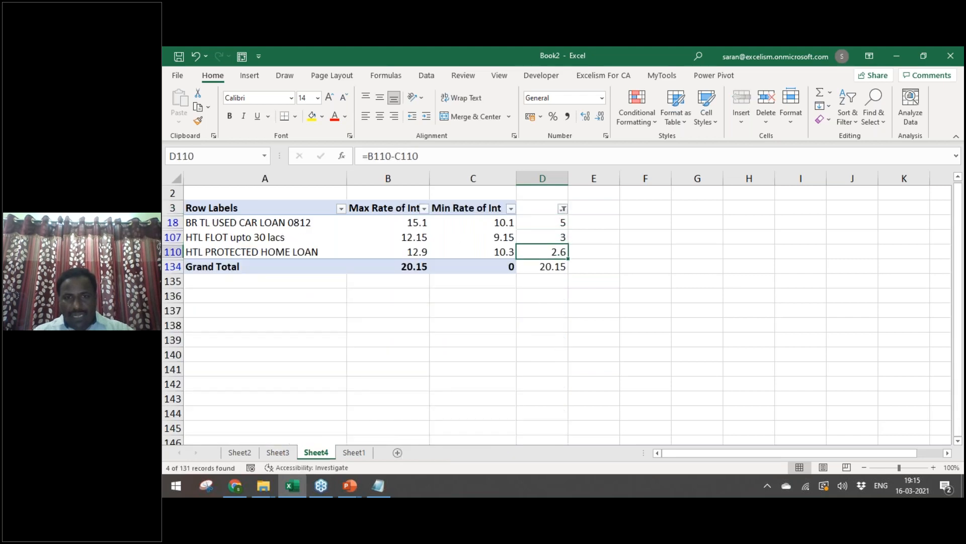
pyautogui.press('Delete')
pyautogui.press('Up')
pyautogui.press('Up')
pyautogui.press('Up')
pyautogui.press('Up')
pyautogui.hotkey('alt', 'Down')
pyautogui.press('Down')
pyautogui.press('Down')
pyautogui.press('Down')
pyautogui.press('Down')
pyautogui.press('Down')
pyautogui.press('Down')
pyautogui.press('Down')
pyautogui.press('Down')
pyautogui.press('Down')
pyautogui.press('Down')
pyautogui.press('Down')
pyautogui.press('Down')
pyautogui.press('End')
pyautogui.press('Up')
pyautogui.press('Up')
pyautogui.press('Up')
pyautogui.press('Up')
pyautogui.press('space')
pyautogui.press('Up')
pyautogui.press('space')
pyautogui.press('Up')
pyautogui.press('Up')
pyautogui.press('space')
pyautogui.press('Return')
pyautogui.press('Down')
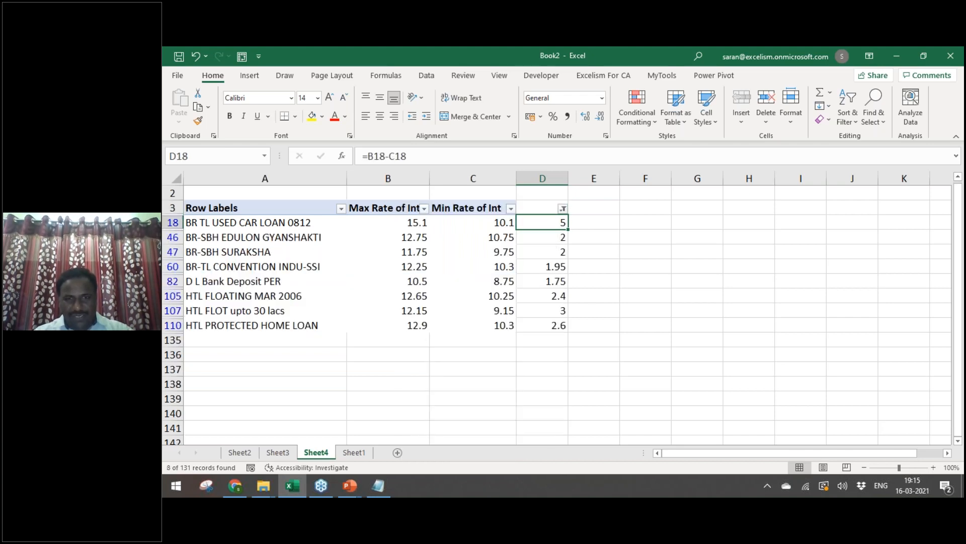
pyautogui.press('Down')
pyautogui.hotkey('ctrl', 'Down')
pyautogui.press('Left')
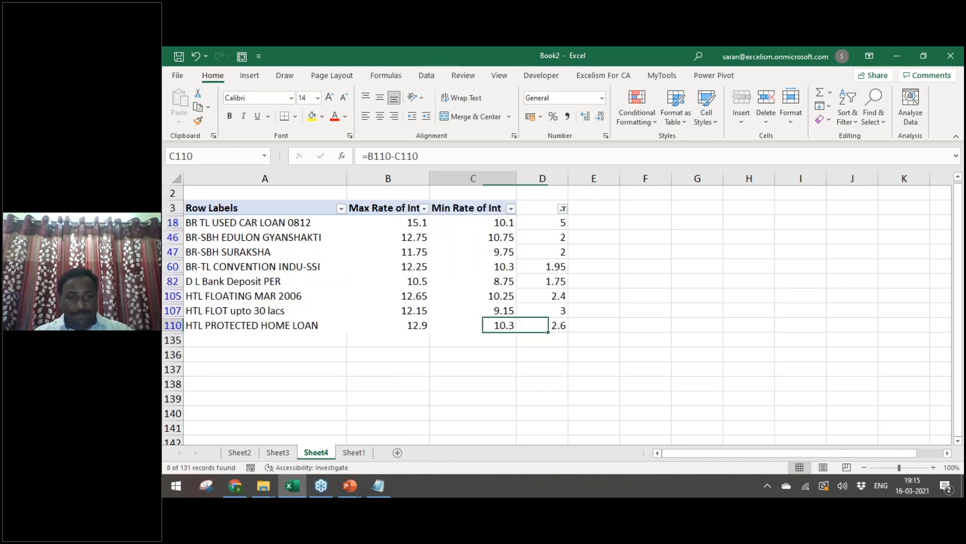
pyautogui.hotkey('ctrl', 'Left')
pyautogui.hotkey('ctrl', 'shift', 'Right')
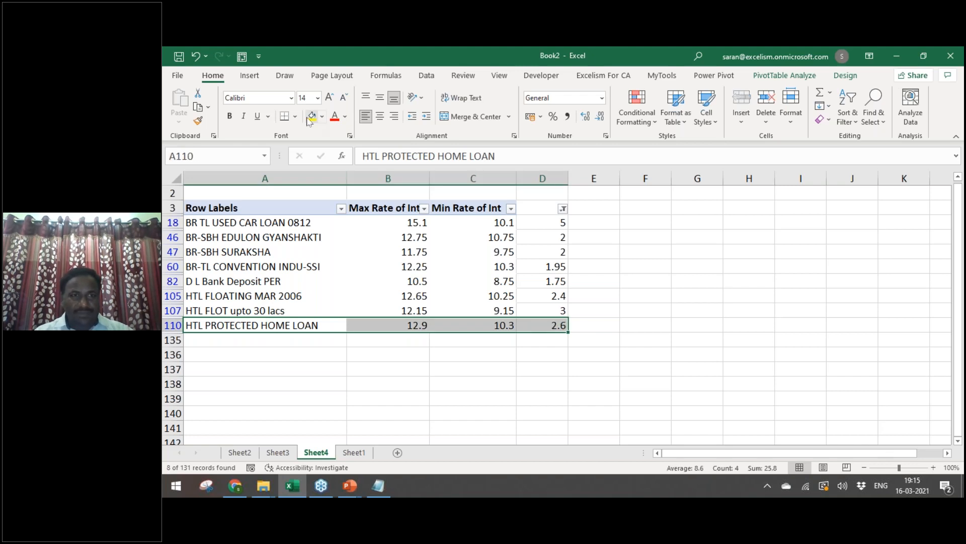
pyautogui.click(311, 117)
pyautogui.click(371, 240)
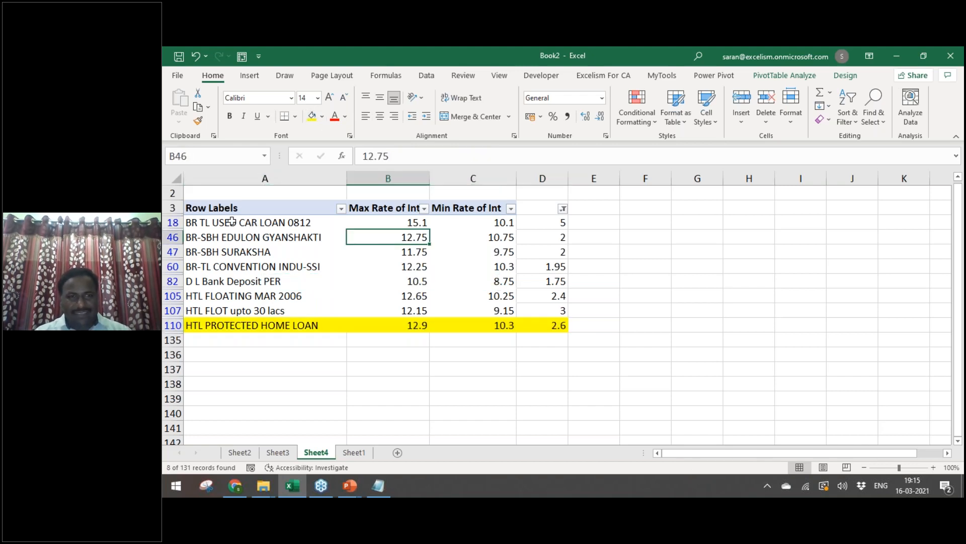
pyautogui.moveTo(231, 221); pyautogui.dragTo(535, 308)
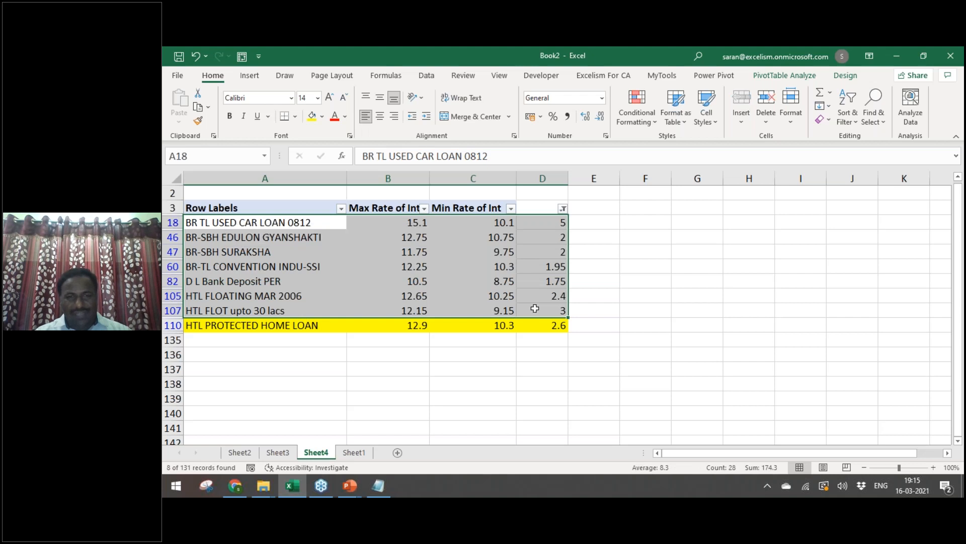
pyautogui.click(547, 227)
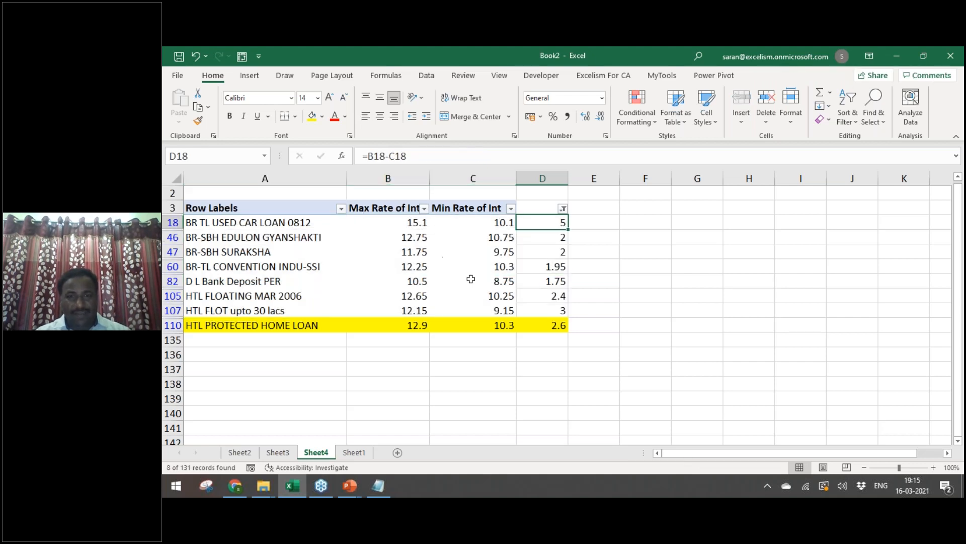
pyautogui.click(486, 226)
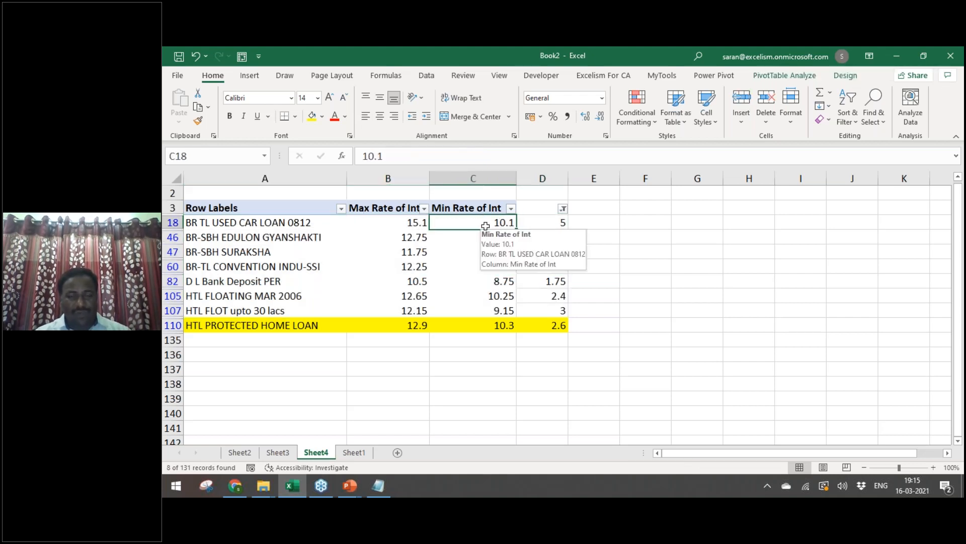
pyautogui.click(397, 223)
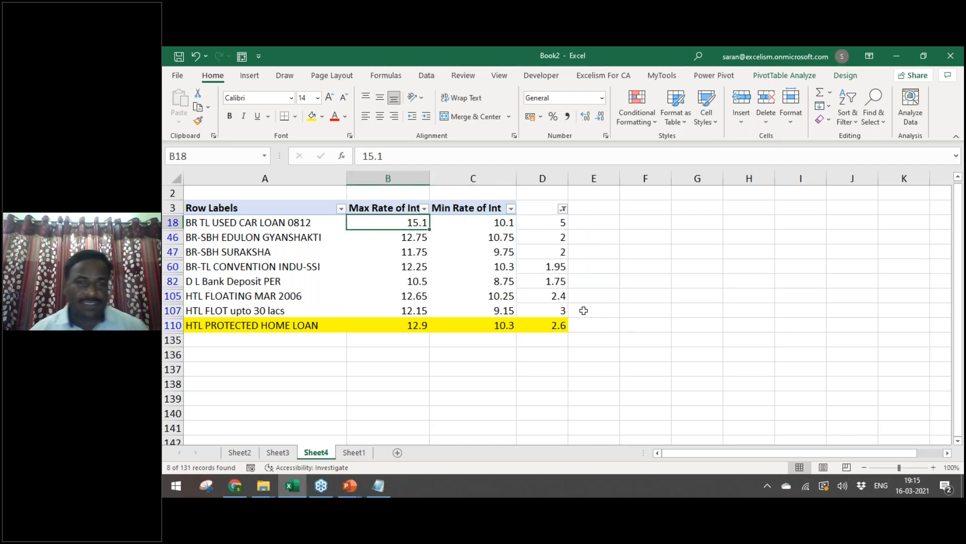
pyautogui.click(486, 220)
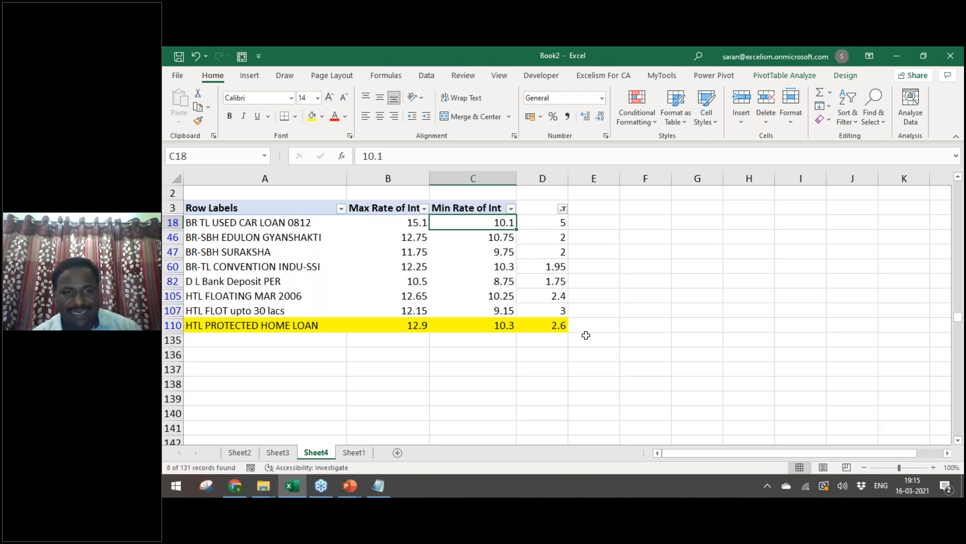
# Step: On Sheet1, remove two decimal places so the LIMIT column shows whole numbers
pyautogui.hotkey('ctrl', 'pagedown')
pyautogui.press('Down')
pyautogui.press('Right')
pyautogui.press('Right')
pyautogui.press('Right')
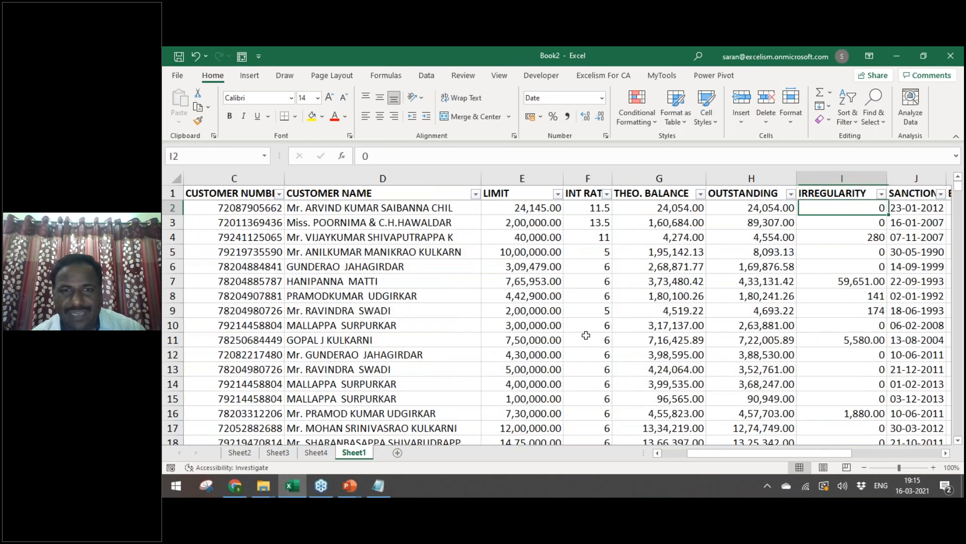
pyautogui.press('Left')
pyautogui.press('Left')
pyautogui.press('Left')
pyautogui.press('Left')
pyautogui.hotkey('ctrl', 'shift', 'Down')
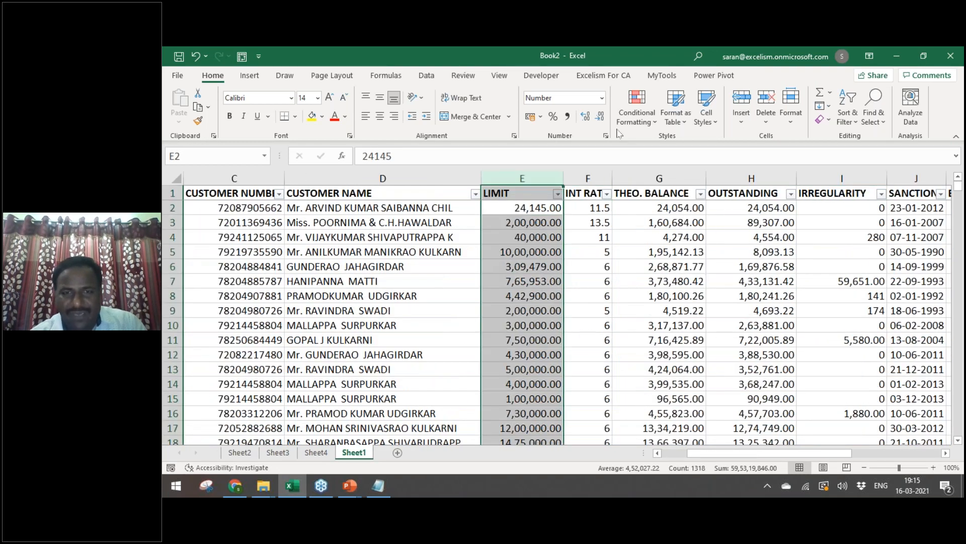
pyautogui.click(599, 116)
pyautogui.click(599, 117)
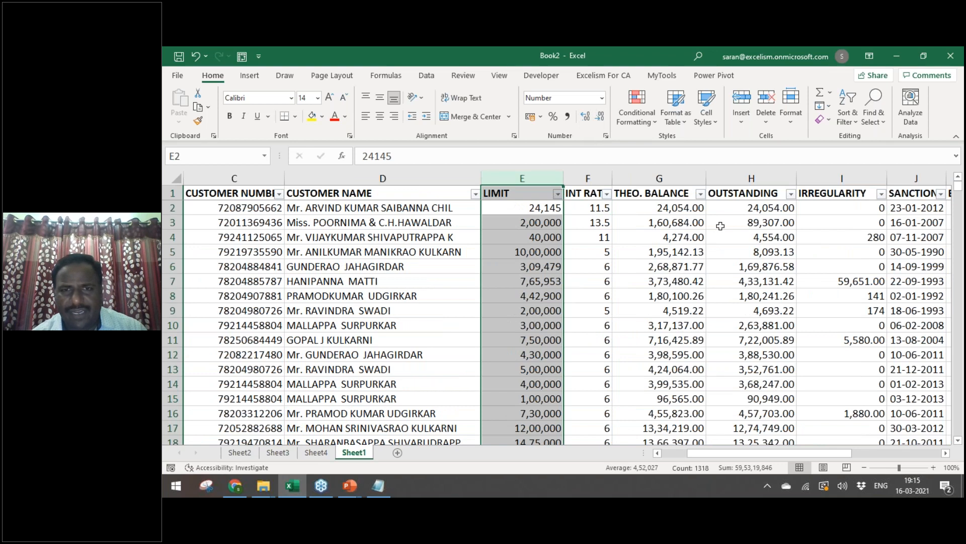
# Step: Re-enter 160684 as the THEO. BALANCE value in G3
pyautogui.click(721, 223)
pyautogui.hotkey('ctrl', 'shift', 'Down')
pyautogui.click(721, 225)
pyautogui.press('Left')
pyautogui.press('BackSpace')
pyautogui.write('160684')
pyautogui.hotkey('ctrl', 'Return')
# Step: Drop the decimals from the THEO. BALANCE and OUTSTANDING columns G:H
pyautogui.hotkey('ctrl', 'shift', 'Down')
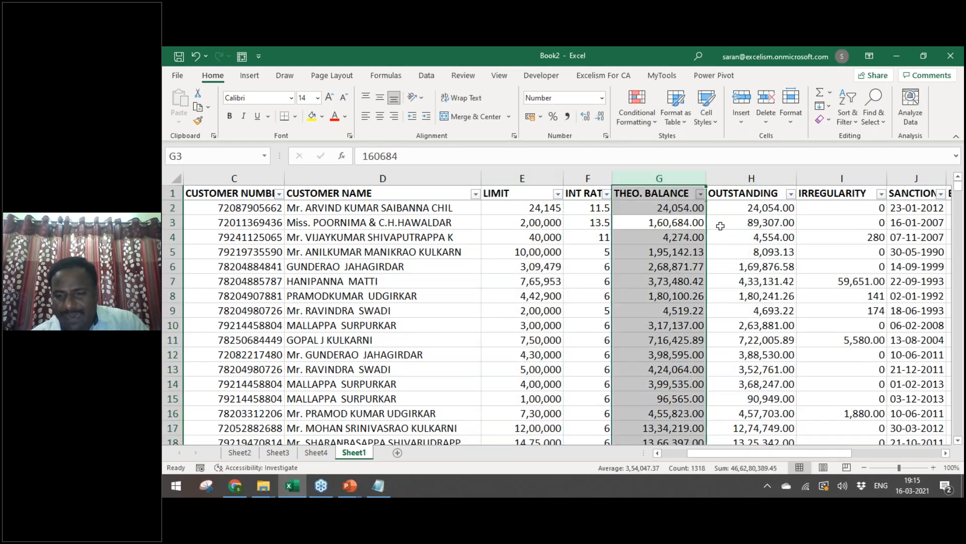
pyautogui.hotkey('shift', 'Right')
pyautogui.click(601, 117)
pyautogui.click(601, 116)
pyautogui.click(690, 272)
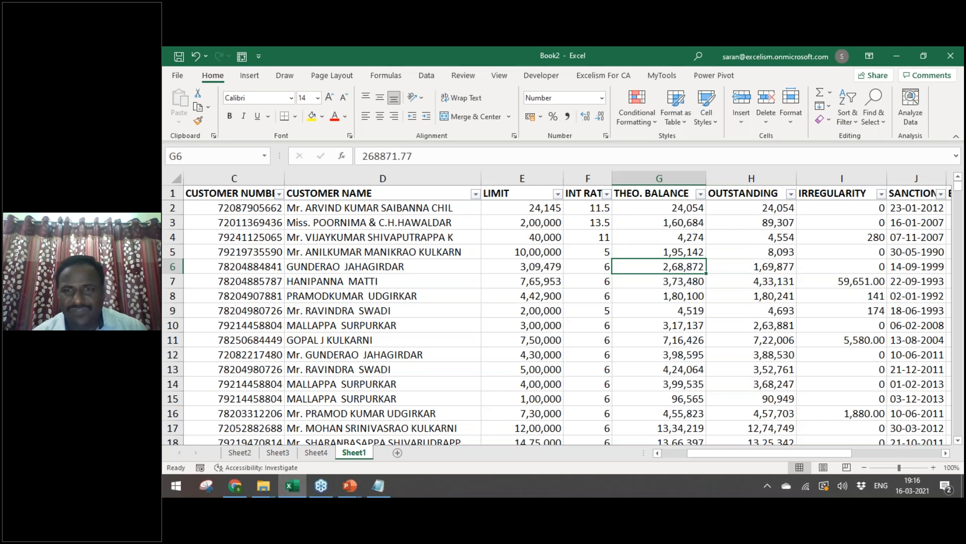
# Step: Open EMI Calc.xlsx from Bank Audit 2021 > 4. SIRC - 16.03.2021 > Working Files
pyautogui.hotkey('alt', 'Tab')
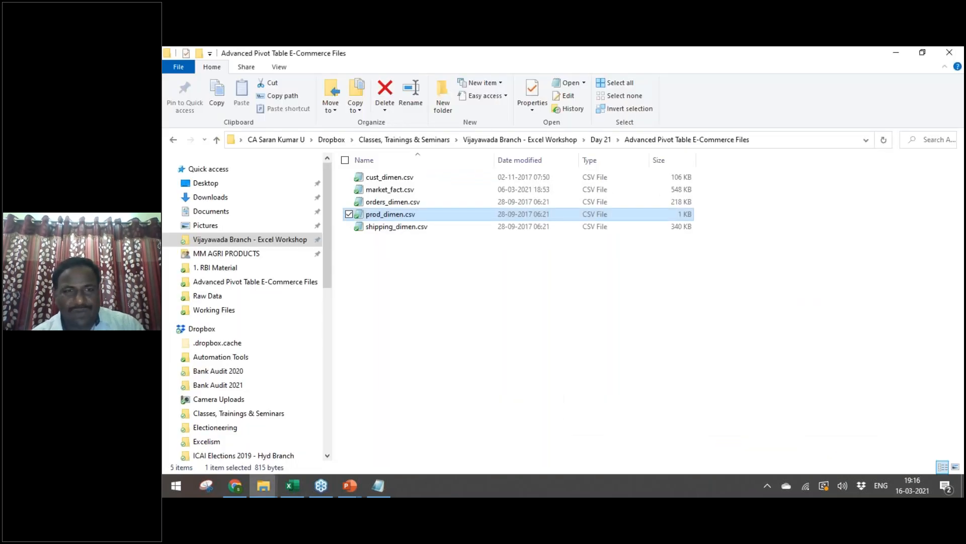
pyautogui.hotkey('alt', 'Tab')
pyautogui.hotkey('alt', 'Up')
pyautogui.hotkey('alt', 'Up')
pyautogui.hotkey('alt', 'Up')
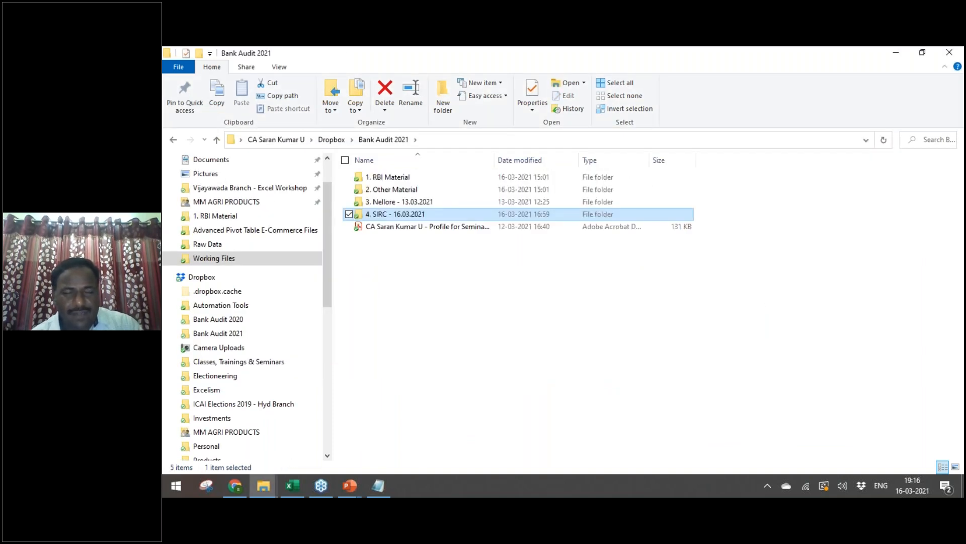
pyautogui.hotkey('alt', 'Left')
pyautogui.hotkey('alt', 'Left')
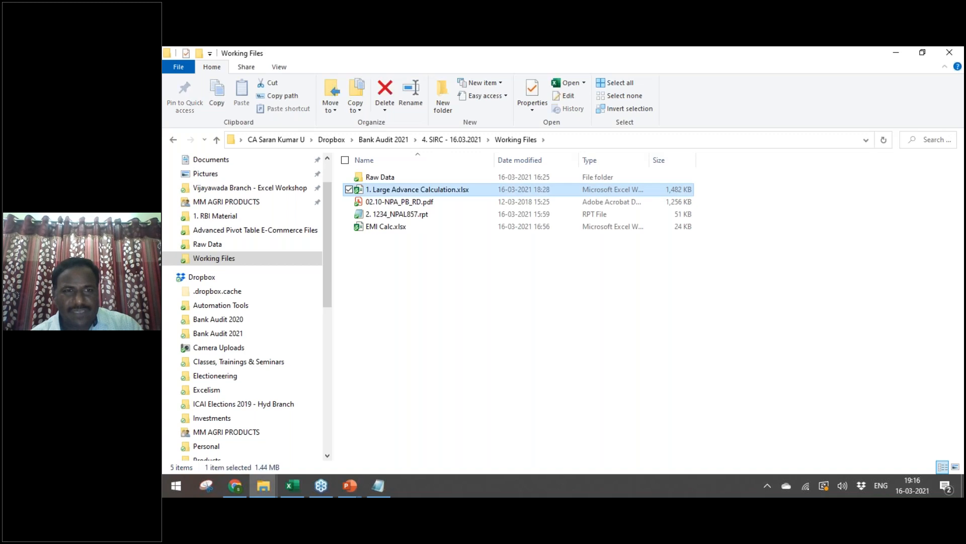
pyautogui.press('Down')
pyautogui.press('Down')
pyautogui.press('Down')
pyautogui.hotkey('alt', 'Tab')
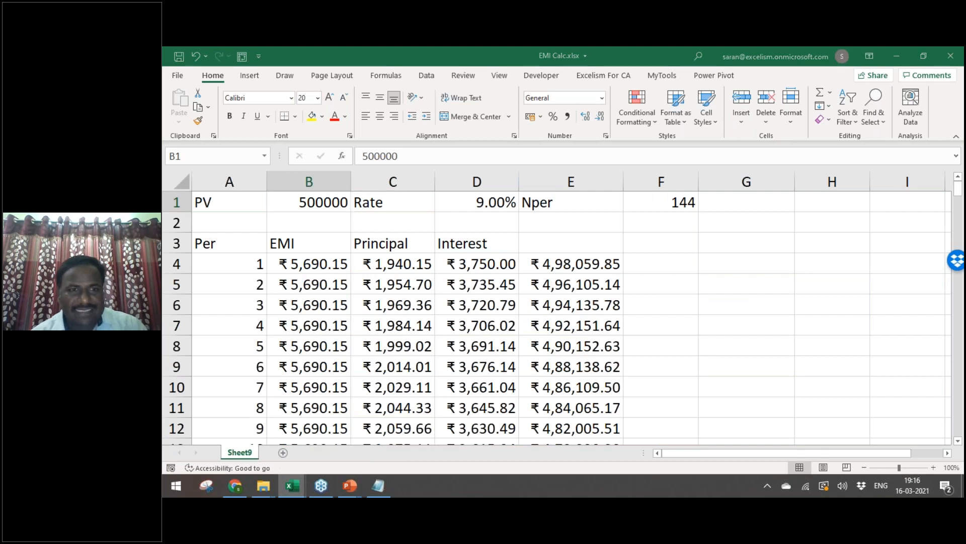
# Step: In Book2, filter the LIMIT column to 50,00,000 and copy that limit
pyautogui.hotkey('alt', 'Tab')
pyautogui.press('Up')
pyautogui.press('Up')
pyautogui.press('Up')
pyautogui.press('Up')
pyautogui.press('Left')
pyautogui.press('Left')
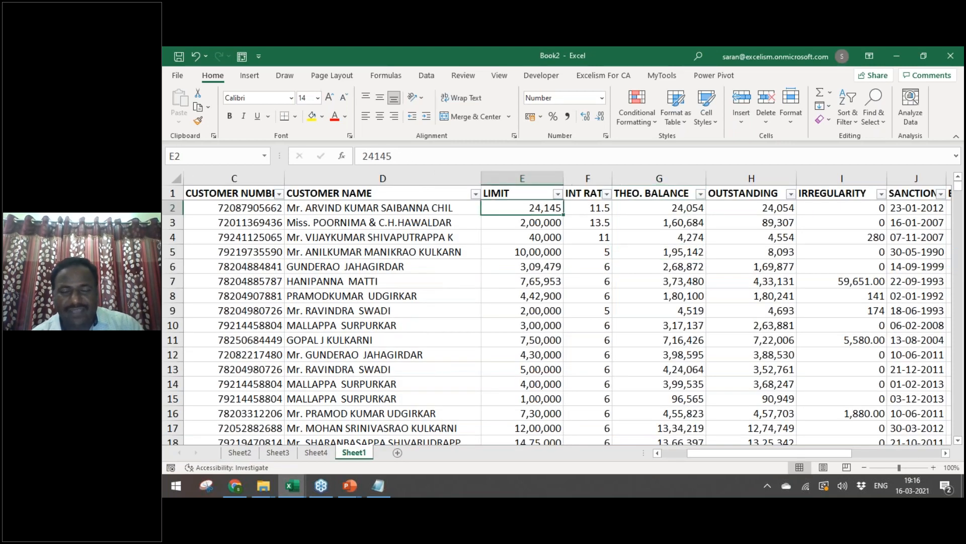
pyautogui.press('Up')
pyautogui.hotkey('alt', 'Down')
pyautogui.press('Down')
pyautogui.press('Down')
pyautogui.press('Down')
pyautogui.press('Down')
pyautogui.press('Down')
pyautogui.press('Down')
pyautogui.press('Down')
pyautogui.press('Down')
pyautogui.press('Down')
pyautogui.press('Down')
pyautogui.press('Up')
pyautogui.press('space')
pyautogui.press('End')
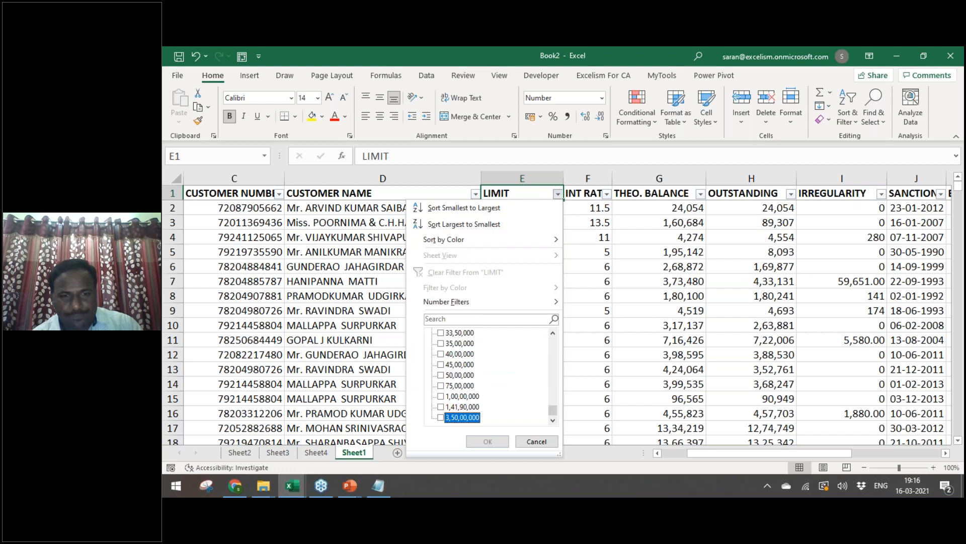
pyautogui.press('Up')
pyautogui.press('Up')
pyautogui.press('Up')
pyautogui.press('Up')
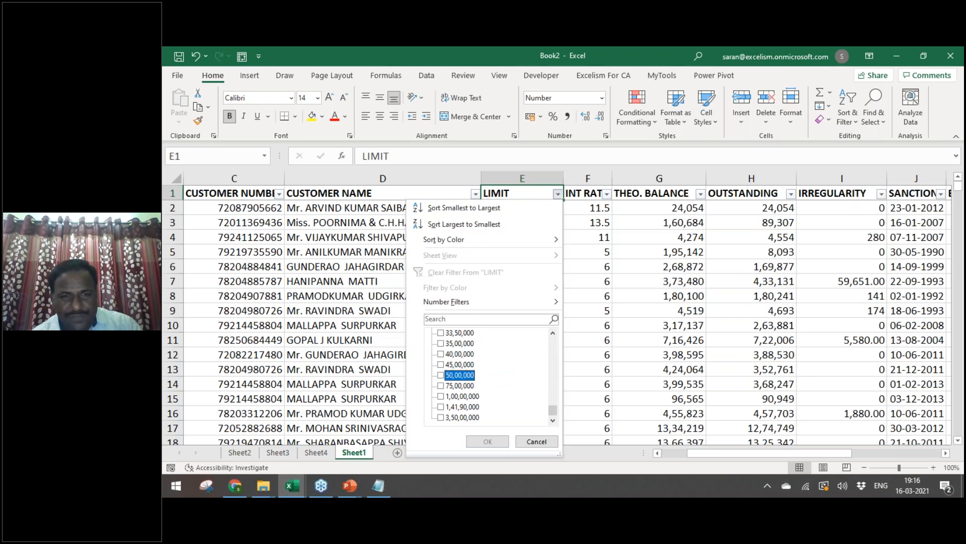
pyautogui.press('space')
pyautogui.press('Return')
pyautogui.press('Down')
pyautogui.hotkey('ctrl', 'c')
# Step: Paste 5000000 as a value into PV in the EMI Calc workbook
pyautogui.hotkey('alt', 'Tab')
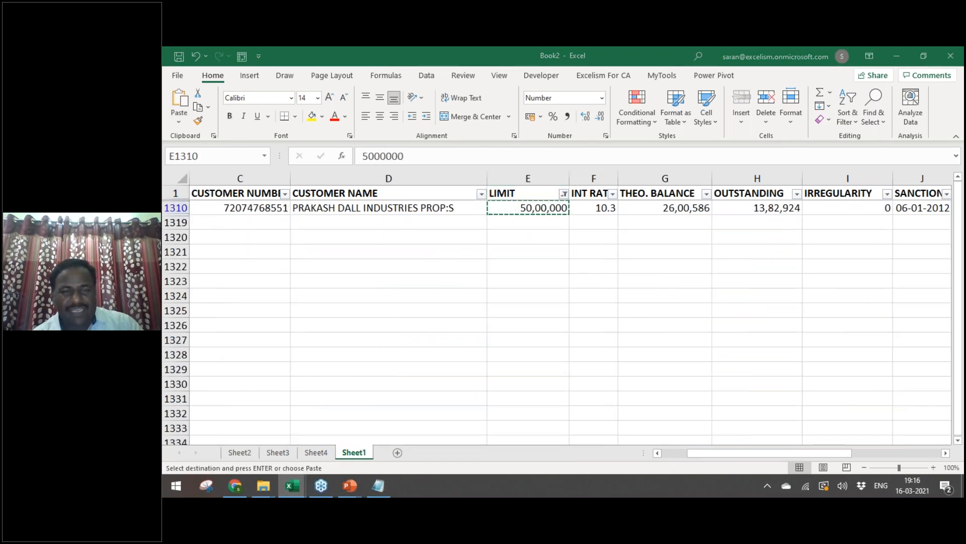
pyautogui.hotkey('alt', 'e')
pyautogui.press('s')
pyautogui.press('v')
pyautogui.press('Return')
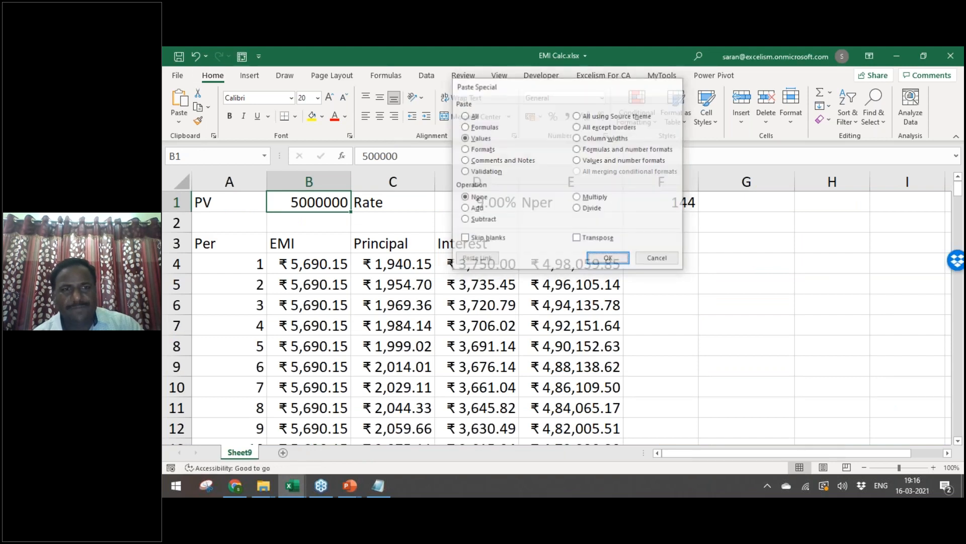
pyautogui.press('Right')
pyautogui.press('Right')
pyautogui.press('Right')
pyautogui.press('Left')
# Step: Set the EMI Calc Rate to 10.3% from the account's interest rate
pyautogui.hotkey('alt', 'Tab')
pyautogui.press('Right')
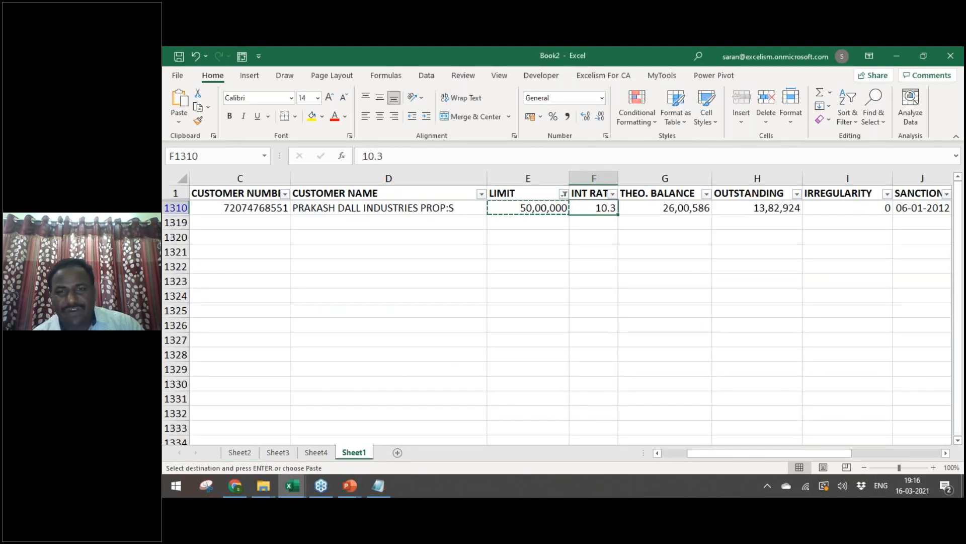
pyautogui.hotkey('ctrl', 'c')
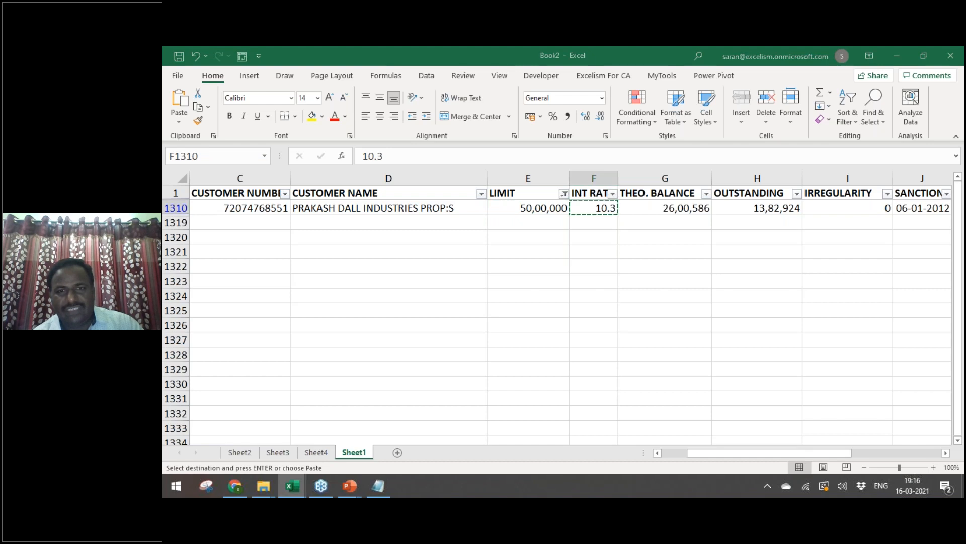
pyautogui.hotkey('alt', 'Tab')
pyautogui.write('10.3')
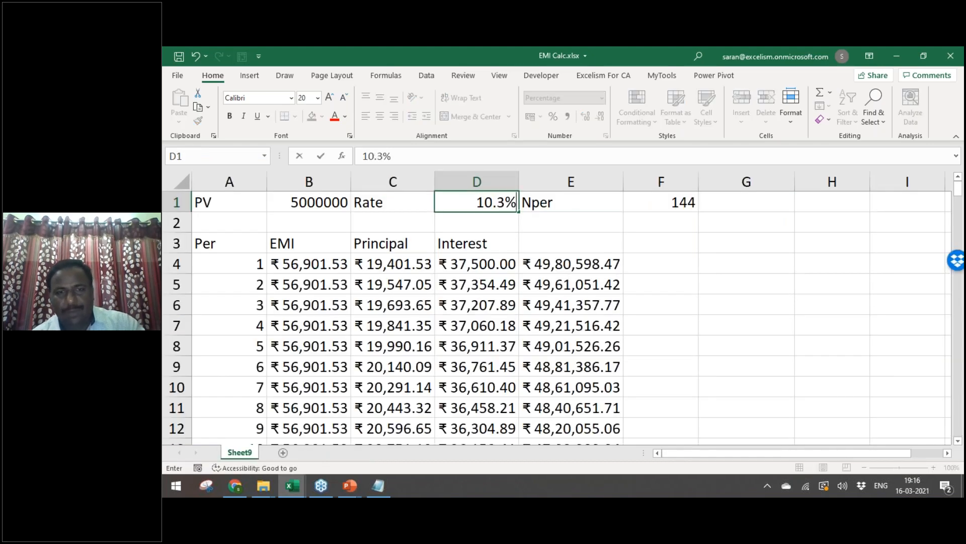
pyautogui.hotkey('ctrl', 'Return')
pyautogui.press('Right')
pyautogui.press('Right')
# Step: Review the filtered account's row from customer number to sanction date
pyautogui.hotkey('alt', 'Tab')
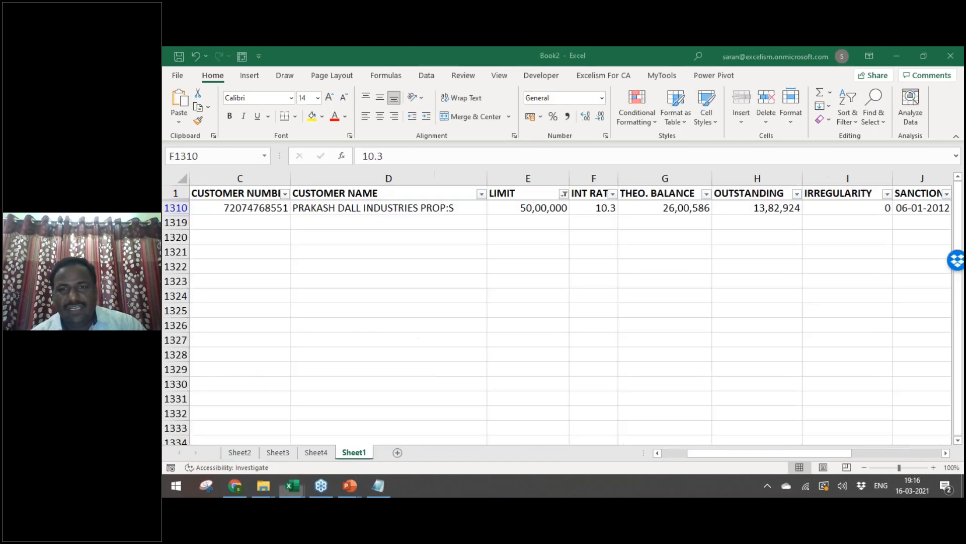
pyautogui.press('Right')
pyautogui.press('Right')
pyautogui.press('Right')
pyautogui.press('Right')
pyautogui.press('Right')
pyautogui.press('Right')
pyautogui.press('Right')
pyautogui.press('Right')
pyautogui.press('Right')
pyautogui.press('Right')
pyautogui.press('Right')
pyautogui.press('Right')
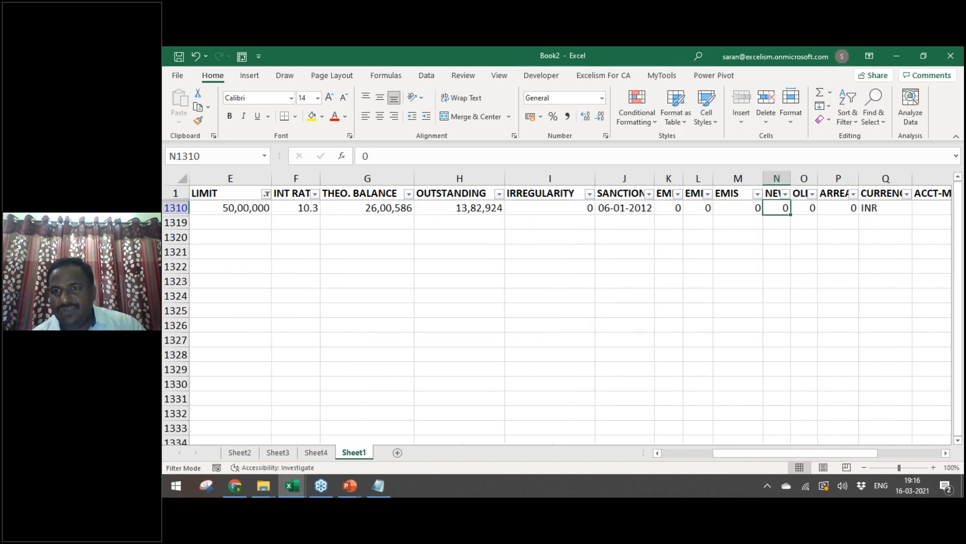
pyautogui.press('Right')
pyautogui.press('Right')
pyautogui.press('Right')
pyautogui.press('Right')
pyautogui.press('Right')
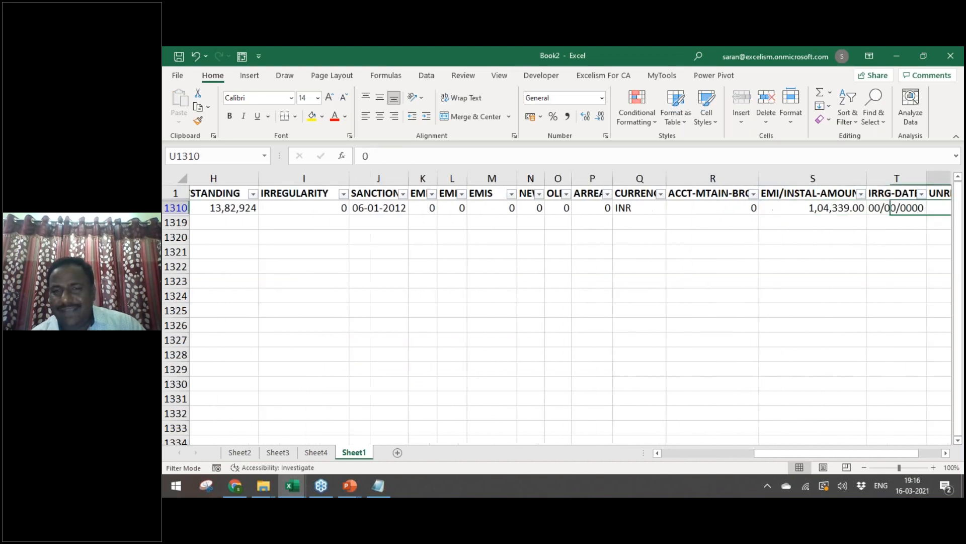
pyautogui.press('Left')
pyautogui.press('Left')
pyautogui.press('Left')
pyautogui.press('Home')
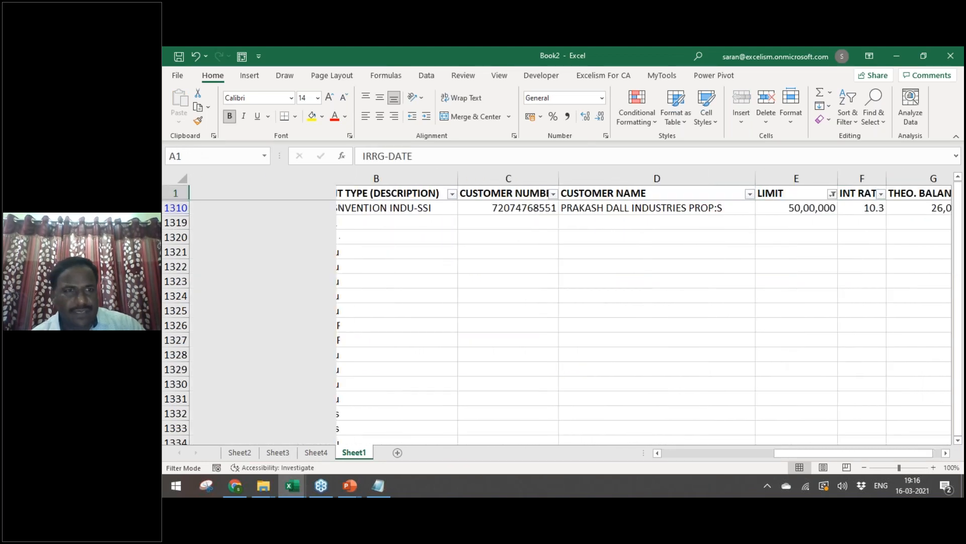
pyautogui.press('Right')
pyautogui.press('Right')
pyautogui.press('Right')
pyautogui.press('Right')
pyautogui.press('Right')
pyautogui.press('Right')
pyautogui.press('Right')
pyautogui.press('Right')
pyautogui.press('Right')
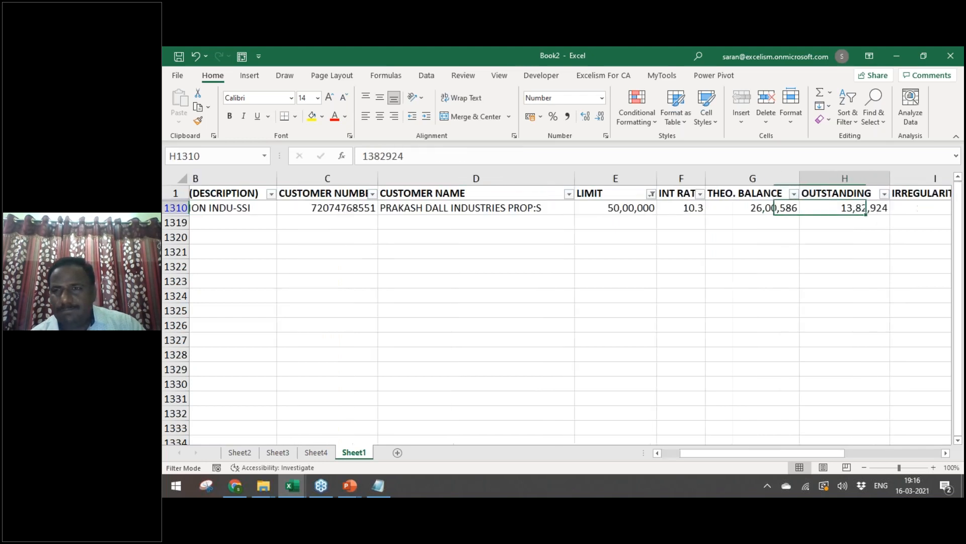
pyautogui.press('Right')
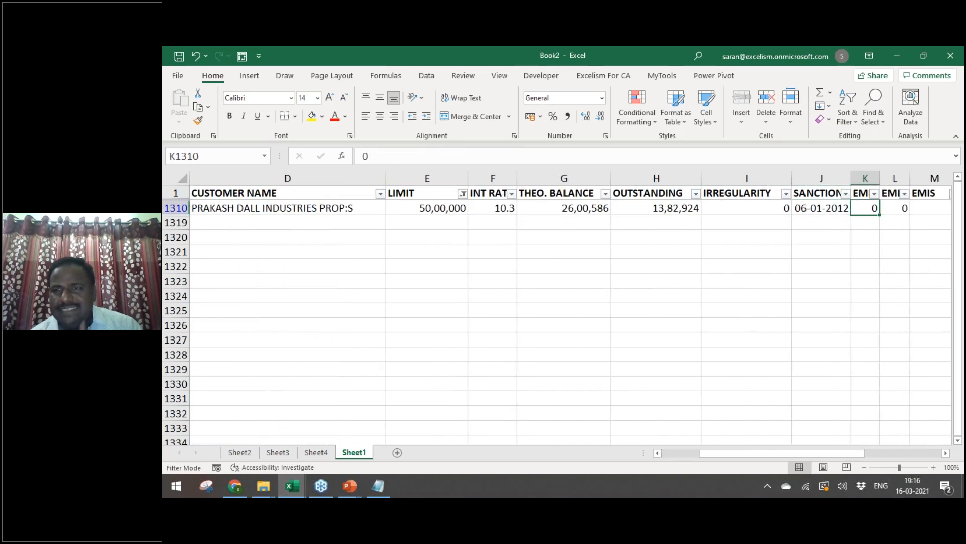
pyautogui.press('Left')
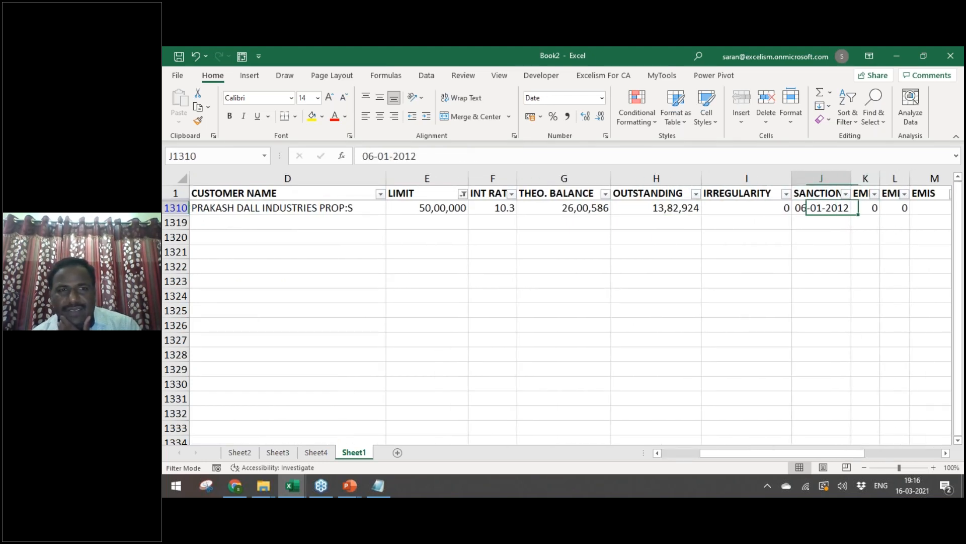
pyautogui.press('Left')
pyautogui.press('Left')
pyautogui.press('Left')
pyautogui.press('Left')
pyautogui.press('Left')
pyautogui.press('Up')
# Step: Clear the LIMIT filter and bring the 6.1 Loan Balance File report forward
pyautogui.hotkey('alt', 'd')
pyautogui.press('f')
pyautogui.press('s')
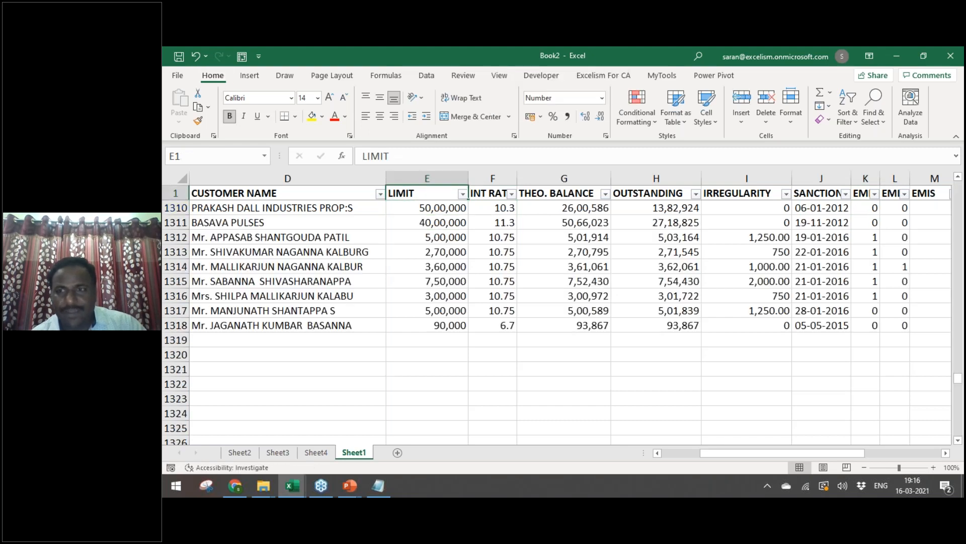
pyautogui.press('Right')
pyautogui.press('Right')
pyautogui.press('Right')
pyautogui.press('Right')
pyautogui.press('Right')
pyautogui.press('Right')
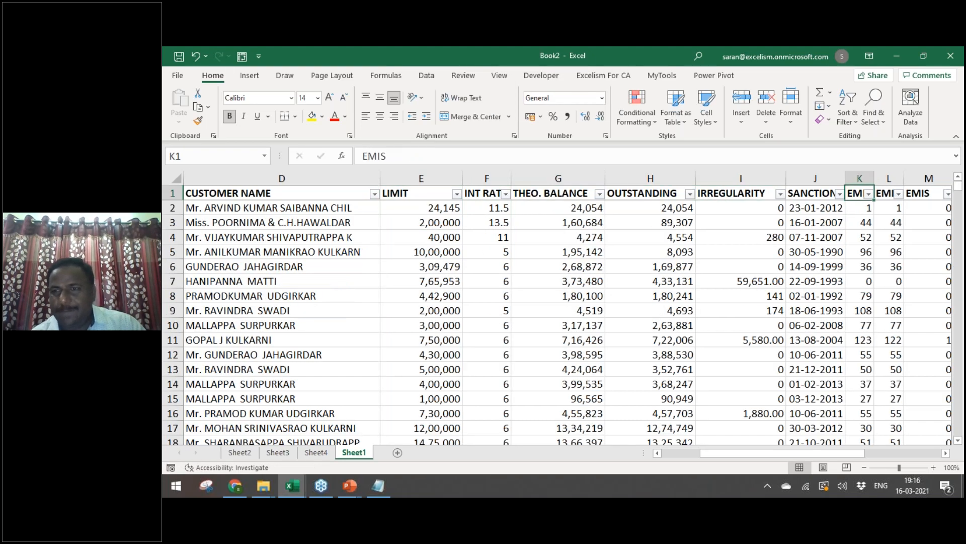
pyautogui.hotkey('alt', 'Tab')
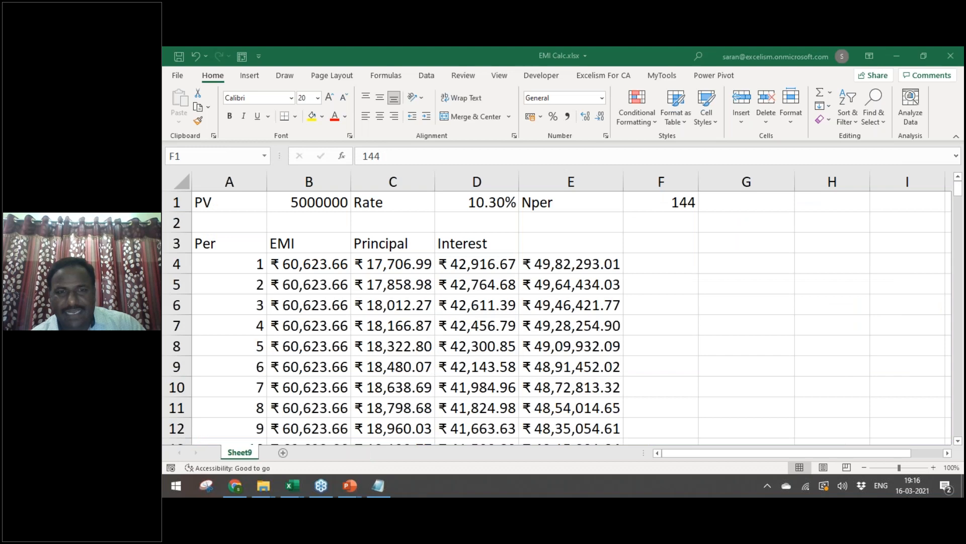
pyautogui.hotkey('alt', 'Tab')
pyautogui.hotkey('alt', 'Tab')
pyautogui.hotkey('alt', 'Tab')
pyautogui.hotkey('alt', 'Tab')
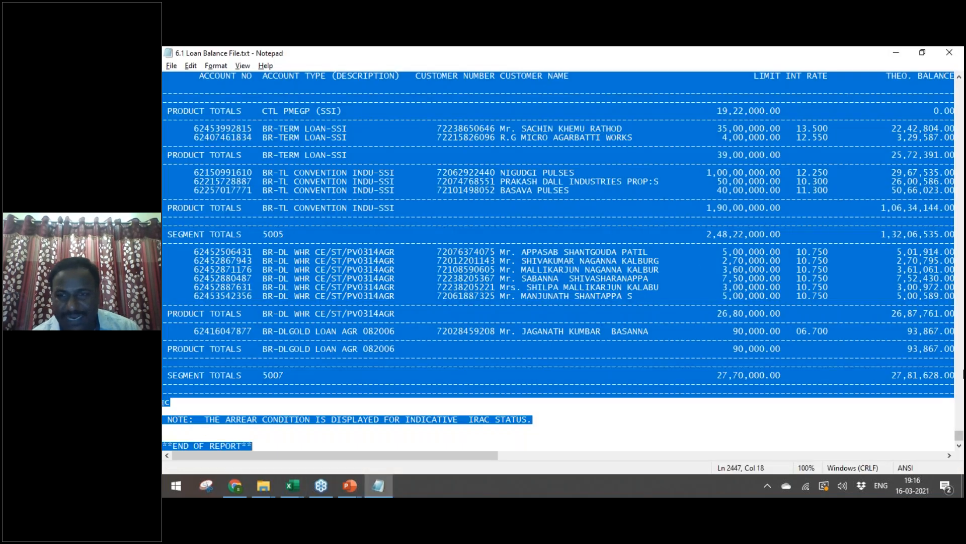
# Step: Scroll the loan report and mark the EMIS DUE, PAID and OVERDUE headings, then return to EMI Calc
pyautogui.moveTo(959, 441); pyautogui.dragTo(959, 85)
pyautogui.click(754, 196)
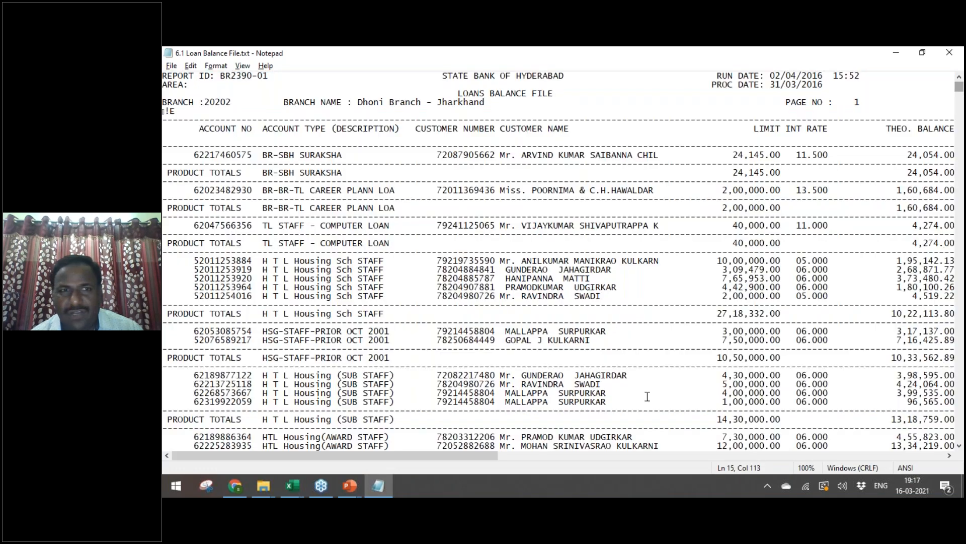
pyautogui.moveTo(410, 458); pyautogui.dragTo(692, 466)
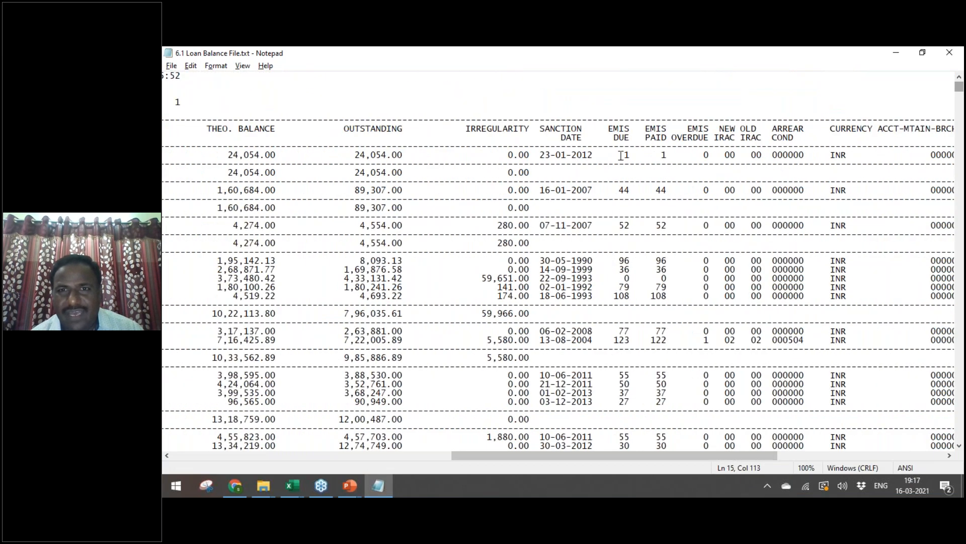
pyautogui.moveTo(609, 130); pyautogui.dragTo(707, 139)
pyautogui.click(627, 137)
pyautogui.click(668, 139)
pyautogui.click(707, 140)
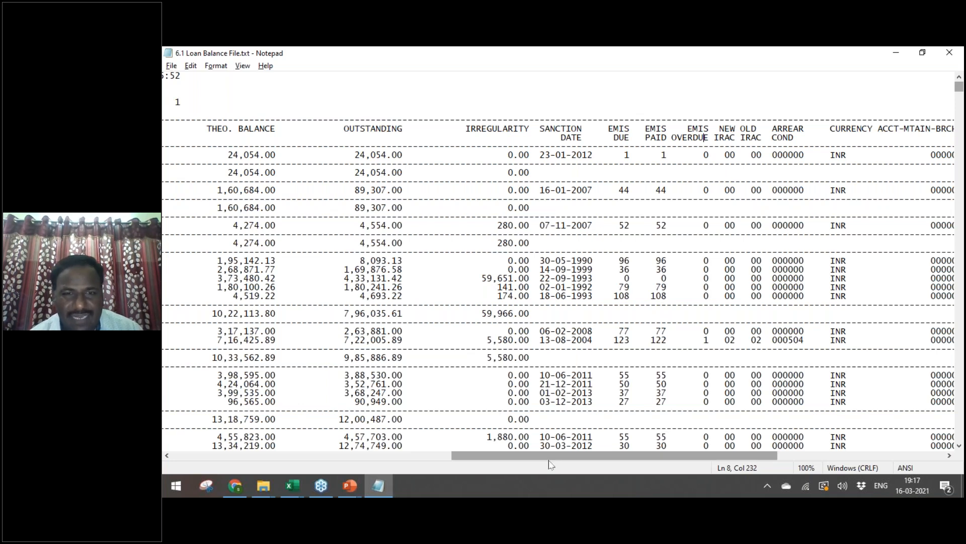
pyautogui.moveTo(552, 463); pyautogui.dragTo(573, 417)
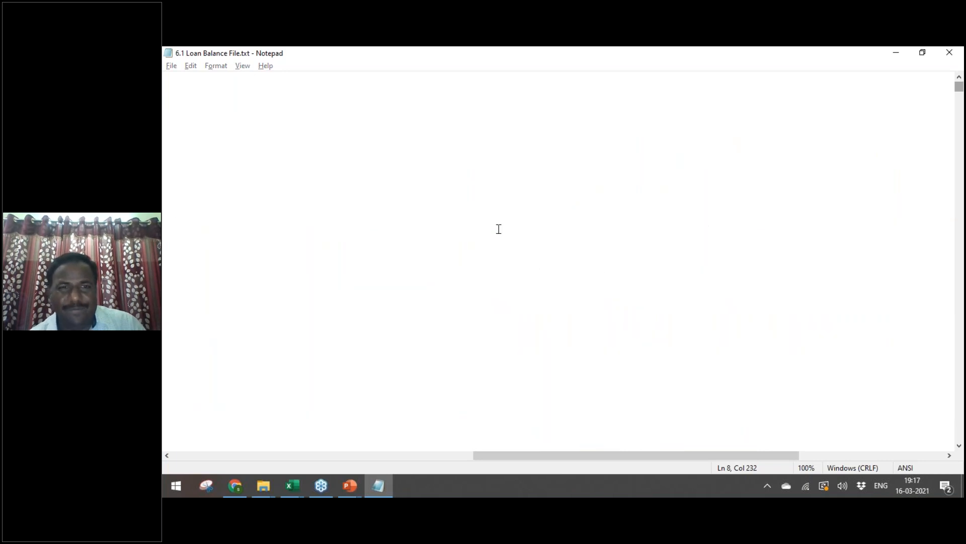
pyautogui.hotkey('alt', 'Tab')
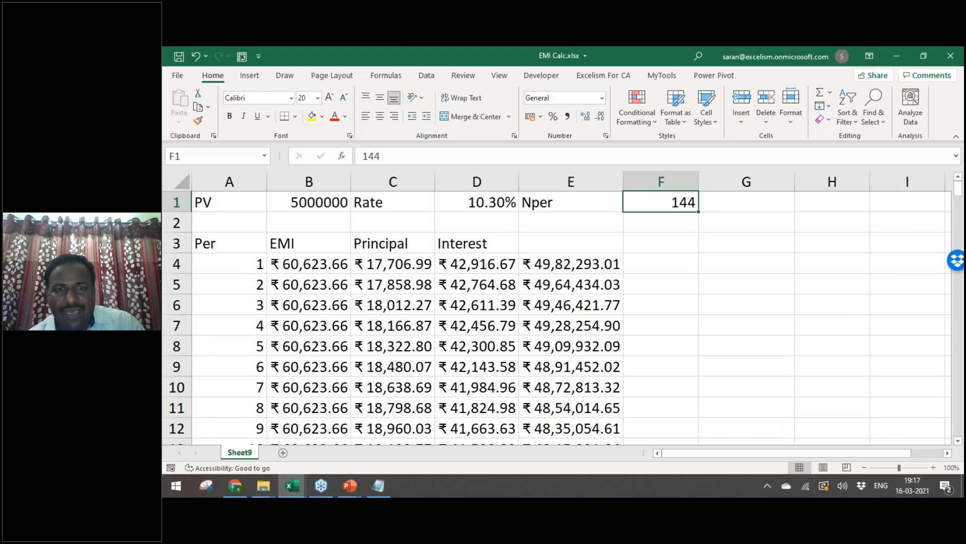
# Step: Check Book2's EMI/INSTAL-AMOUNT, INT RATE and OUTSTANDING column headings
pyautogui.hotkey('alt', 'Tab')
pyautogui.press('Tab')
pyautogui.press('Right')
pyautogui.press('Right')
pyautogui.press('Right')
pyautogui.press('Right')
pyautogui.press('Right')
pyautogui.press('Right')
pyautogui.press('Right')
pyautogui.press('Right')
pyautogui.press('Right')
pyautogui.press('Left')
pyautogui.press('Left')
pyautogui.press('Left')
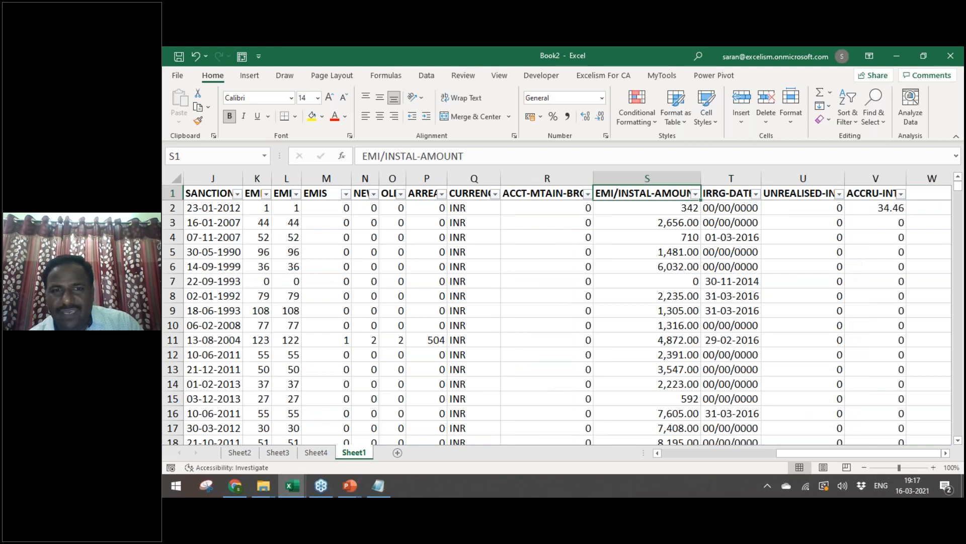
pyautogui.press('Left')
pyautogui.press('Left')
pyautogui.press('Left')
pyautogui.press('Left')
pyautogui.press('Left')
pyautogui.press('Left')
pyautogui.press('Left')
pyautogui.press('Left')
pyautogui.press('Left')
pyautogui.press('Left')
pyautogui.press('Left')
pyautogui.press('Left')
pyautogui.press('Left')
pyautogui.press('Left')
pyautogui.press('Left')
pyautogui.press('Left')
pyautogui.press('Left')
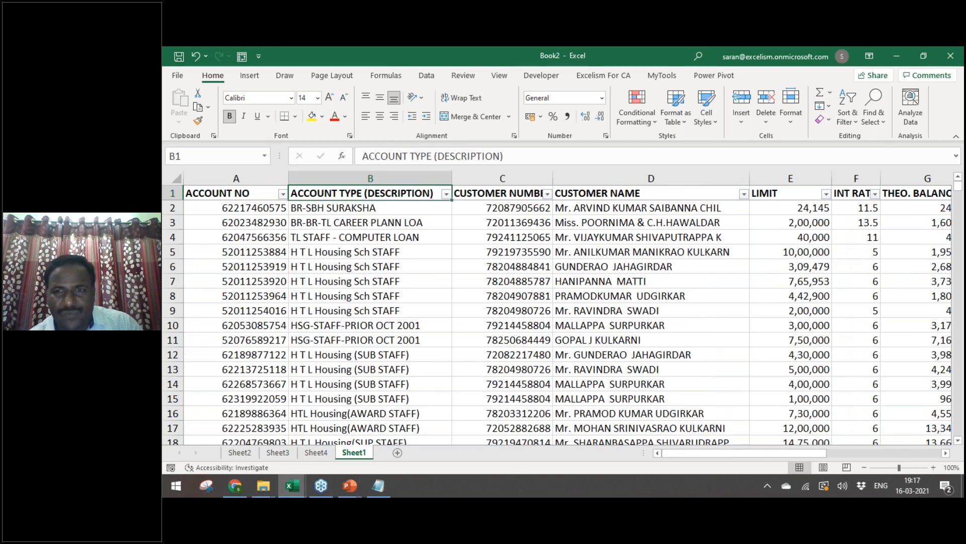
pyautogui.press('Right')
pyautogui.press('Right')
pyautogui.press('Right')
pyautogui.press('Right')
pyautogui.press('Right')
pyautogui.press('Right')
pyautogui.press('Right')
pyautogui.press('Right')
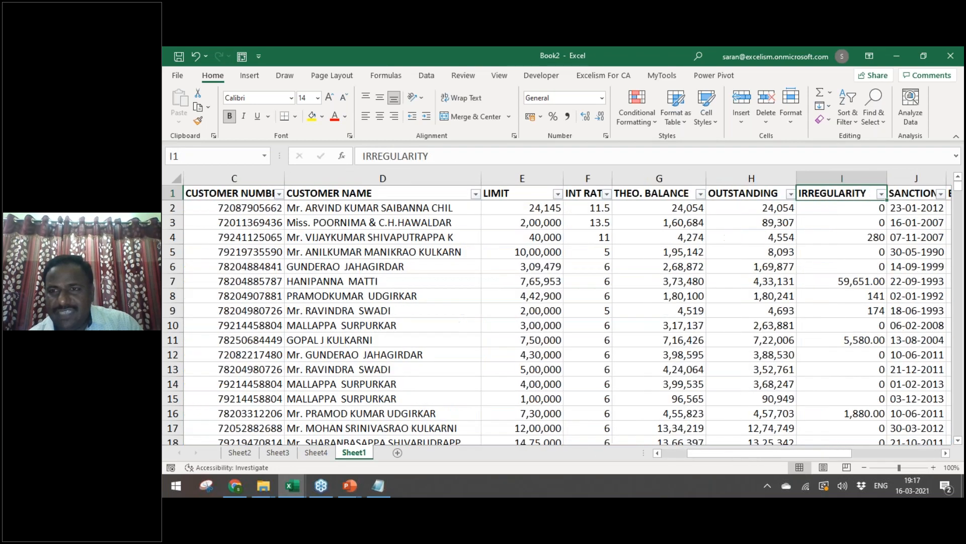
pyautogui.press('Left')
pyautogui.press('Left')
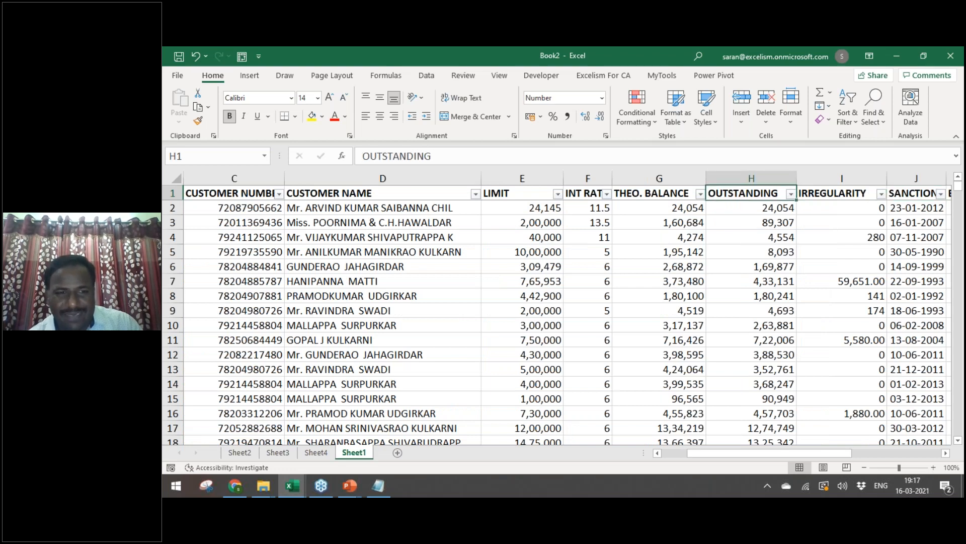
# Step: In EMI Calc, discard a mistaken F1 entry and inspect the first EMI formula
pyautogui.hotkey('ctrl', 'Tab')
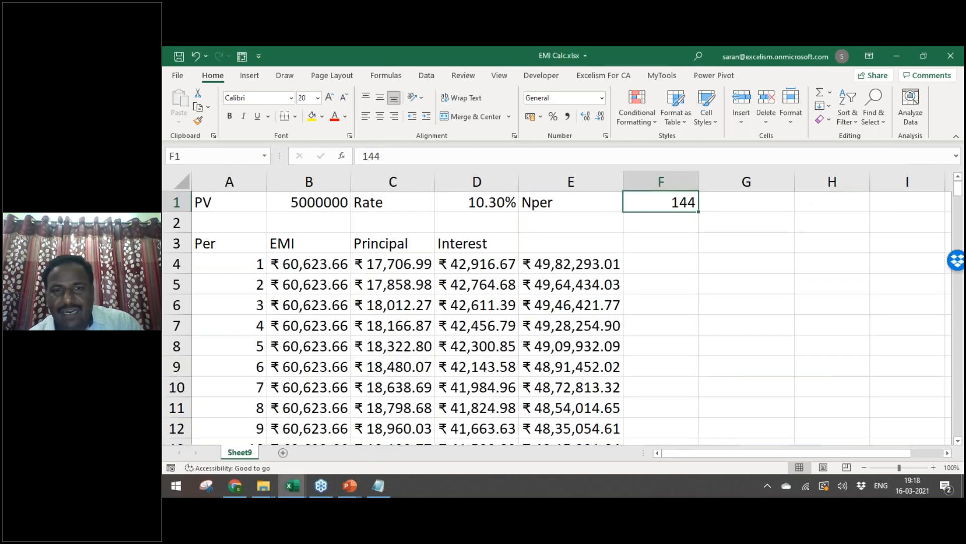
pyautogui.write('=15*')
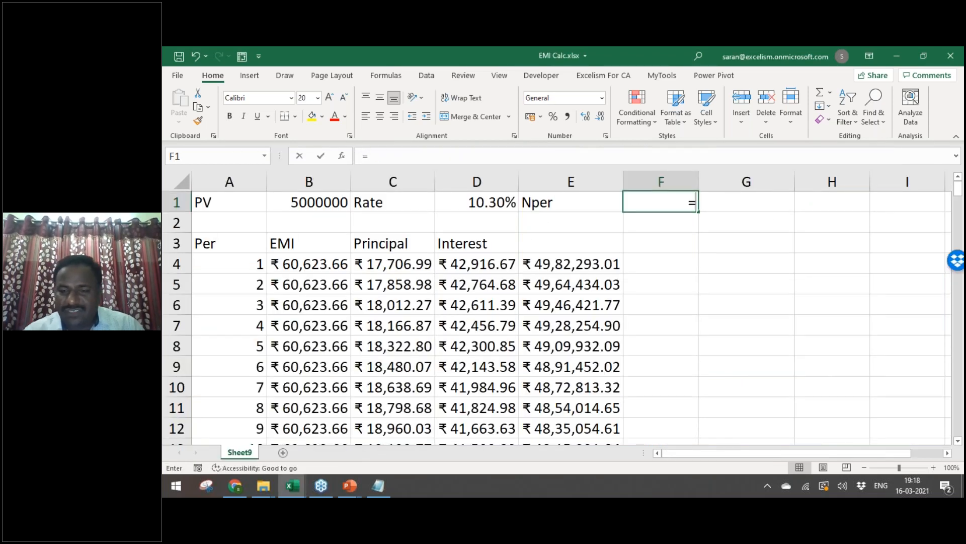
pyautogui.press('Escape')
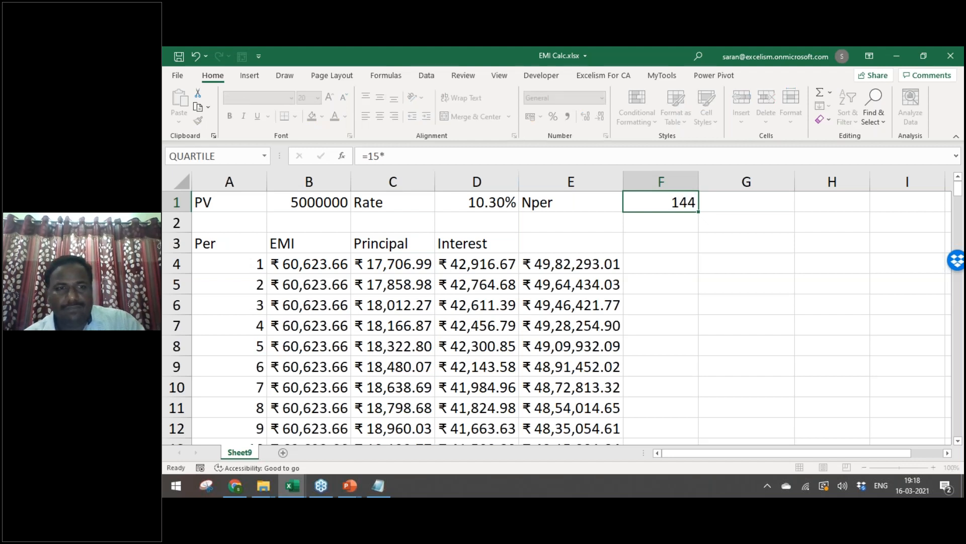
pyautogui.press('Down')
pyautogui.press('Down')
pyautogui.press('Left')
pyautogui.press('Left')
pyautogui.press('Left')
pyautogui.press('Left')
pyautogui.press('Down')
pyautogui.press('F2')
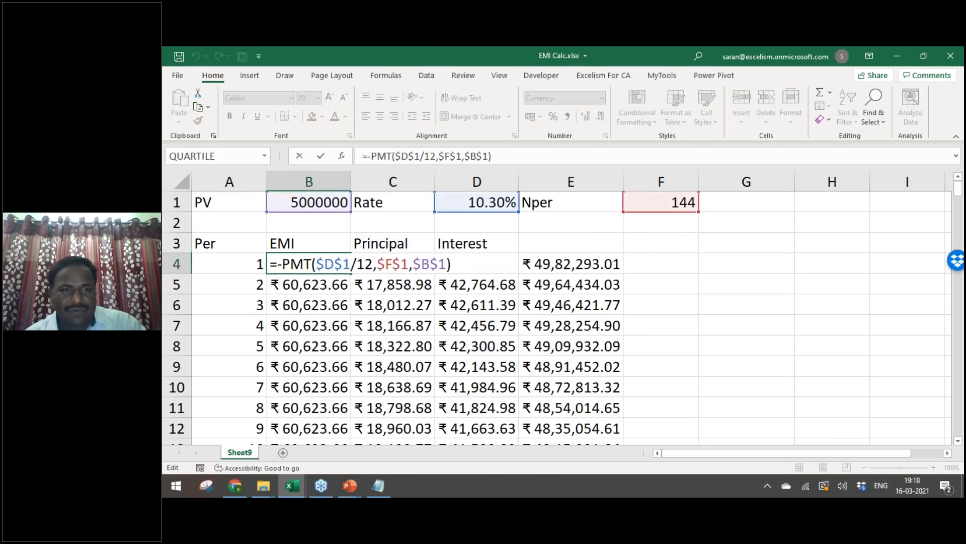
pyautogui.press('Escape')
pyautogui.press('Right')
pyautogui.press('Right')
pyautogui.press('Right')
pyautogui.press('Up')
pyautogui.press('Up')
pyautogui.press('Up')
pyautogui.press('Right')
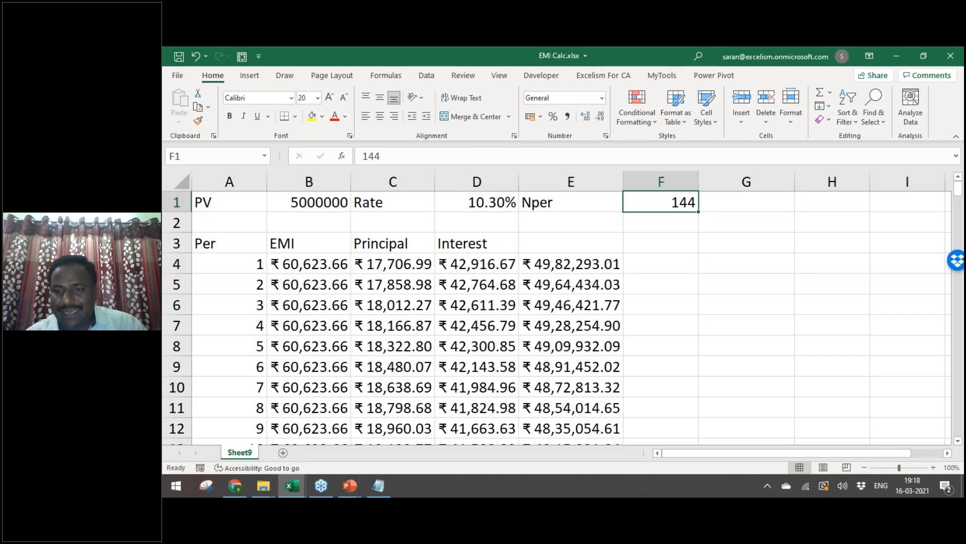
# Step: Enter =10*12 in F1 so Nper becomes 120 months
pyautogui.write('=10*')
pyautogui.write('12')
pyautogui.hotkey('ctrl', 'Return')
pyautogui.press('Down')
pyautogui.press('Down')
pyautogui.press('Down')
pyautogui.press('Left')
pyautogui.press('Left')
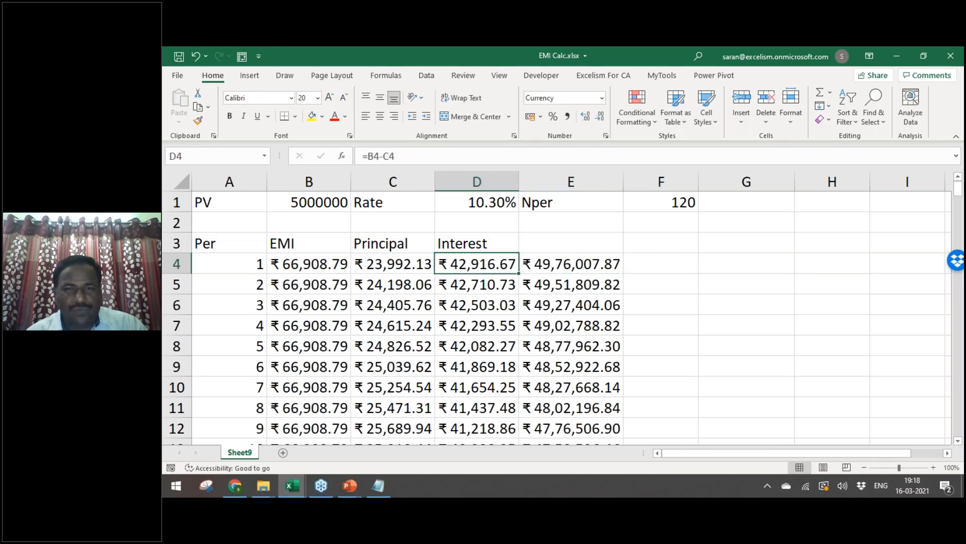
# Step: Open A4's SEQUENCE period formula and mark its row count for replacement
pyautogui.press('Left')
pyautogui.press('Left')
pyautogui.press('Left')
pyautogui.hotkey('ctrl', 'Down')
pyautogui.hotkey('ctrl', 'Up')
pyautogui.press('Down')
pyautogui.press('F2')
pyautogui.press('Left')
pyautogui.press('Left')
pyautogui.press('Left')
pyautogui.press('Left')
pyautogui.press('Left')
pyautogui.press('Left')
pyautogui.press('Left')
pyautogui.hotkey('shift', 'Left')
pyautogui.hotkey('shift', 'Left')
# Step: Change A4's period formula to =SEQUENCE(F1,1,1,1) so it follows Nper
pyautogui.write('20')
pyautogui.hotkey('ctrl', 'Return')
pyautogui.press('F2')
pyautogui.press('Left')
pyautogui.press('Left')
pyautogui.press('Left')
pyautogui.press('Left')
pyautogui.press('Left')
pyautogui.press('Left')
pyautogui.press('Left')
pyautogui.hotkey('shift', 'Left')
pyautogui.hotkey('shift', 'Left')
pyautogui.hotkey('shift', 'Left')
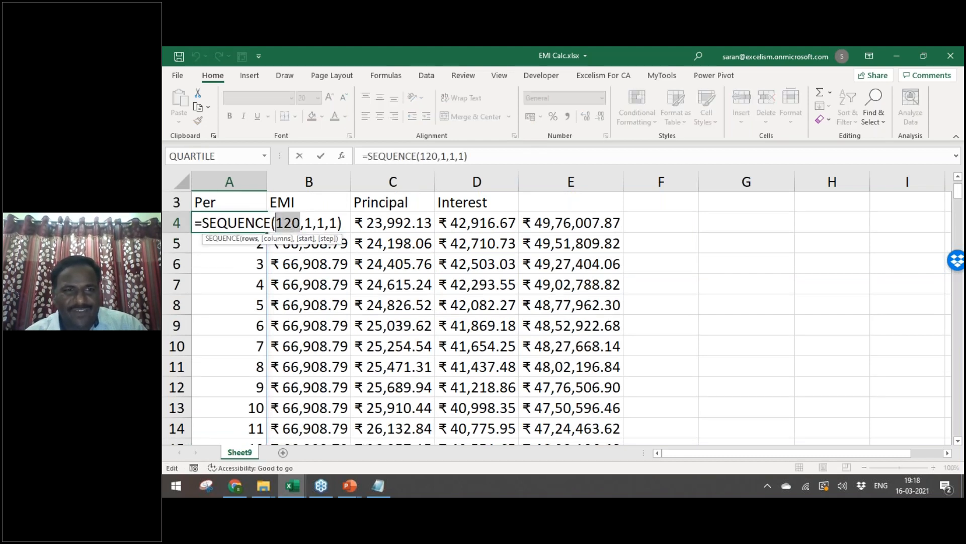
pyautogui.press('BackSpace')
pyautogui.press('Right')
pyautogui.press('Right')
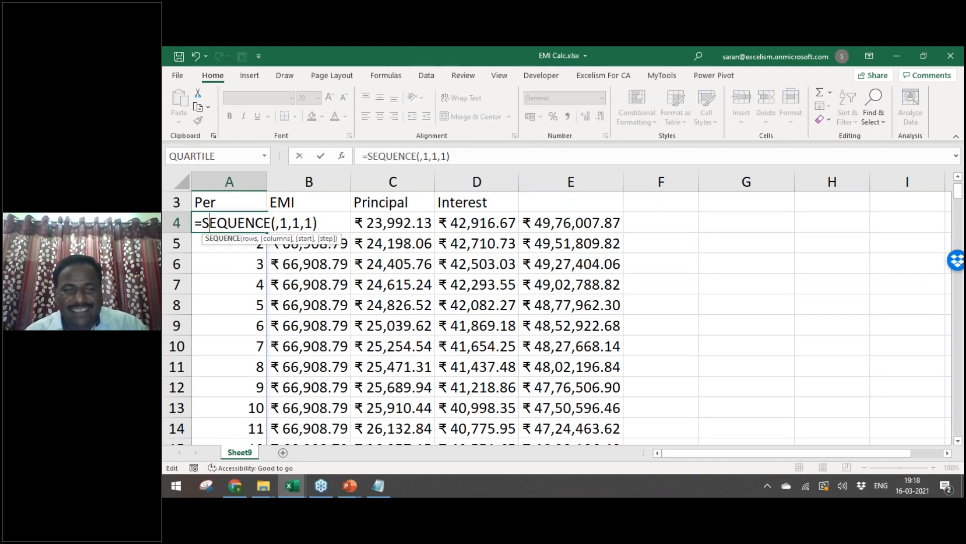
pyautogui.press('Right')
pyautogui.press('Right')
pyautogui.press('Right')
pyautogui.press('Right')
pyautogui.press('Right')
pyautogui.press('F2')
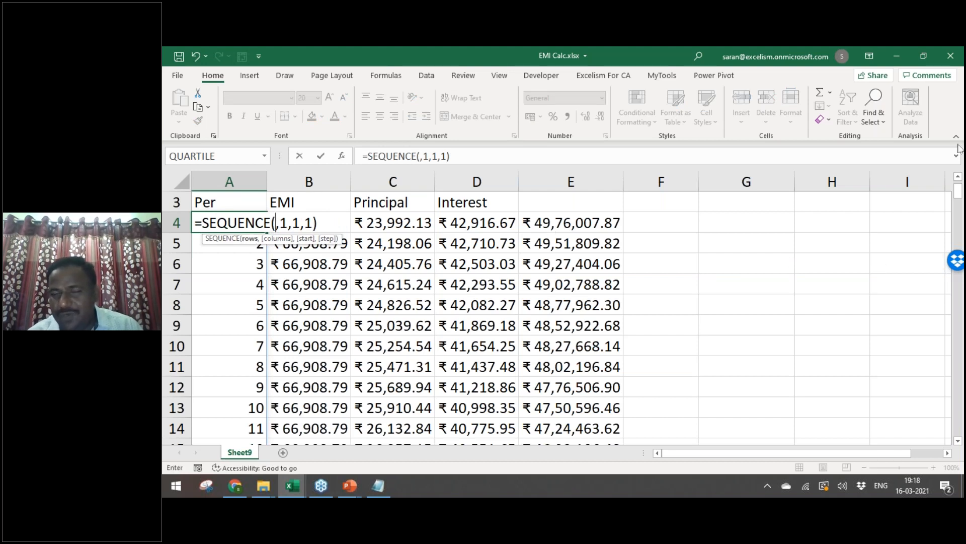
pyautogui.press('Up')
pyautogui.press('Up')
pyautogui.press('Up')
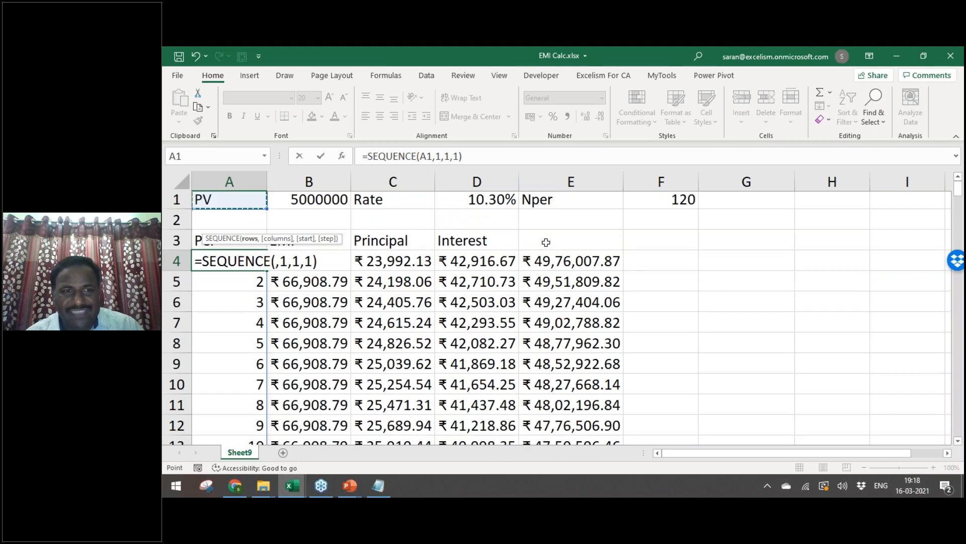
pyautogui.press('Right')
pyautogui.press('Right')
pyautogui.press('Right')
pyautogui.press('Right')
pyautogui.press('Right')
pyautogui.press('Return')
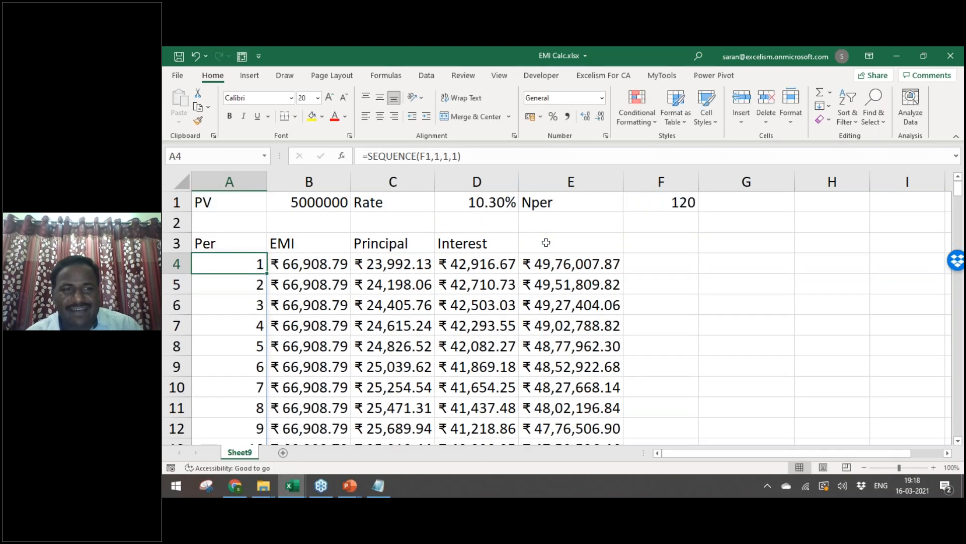
# Step: Delete the leftover #NUM! rows from row 124 to the end
pyautogui.hotkey('ctrl', 'Down')
pyautogui.press('Down')
pyautogui.press('Down')
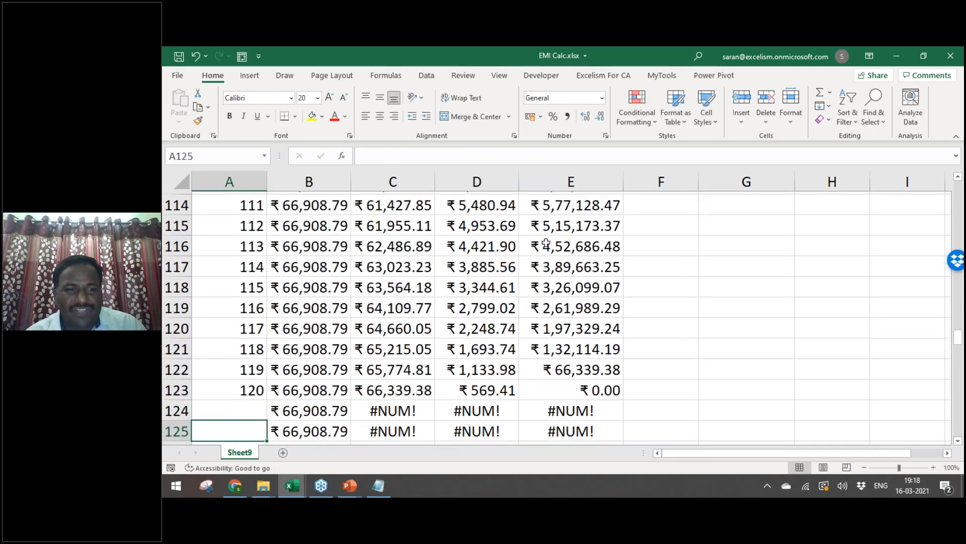
pyautogui.press('Up')
pyautogui.press('Right')
pyautogui.hotkey('shift', 'space')
pyautogui.hotkey('ctrl', 'shift', 'Down')
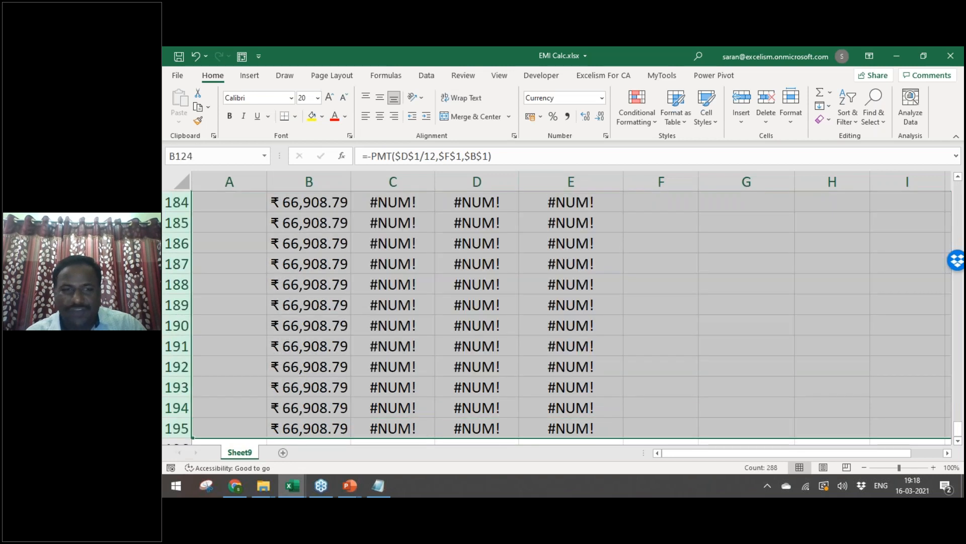
pyautogui.hotkey('ctrl', '-')
# Step: Review the first schedule row's formulas and switch back to Book2
pyautogui.press('Up')
pyautogui.hotkey('ctrl', 'Up')
pyautogui.press('Down')
pyautogui.press('Up')
pyautogui.press('Up')
pyautogui.press('Up')
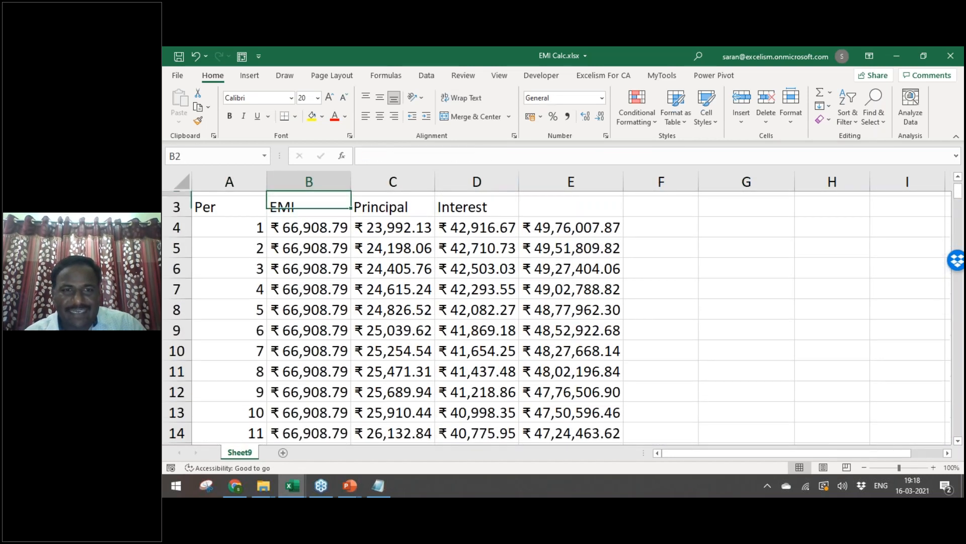
pyautogui.press('Down')
pyautogui.press('Down')
pyautogui.press('Down')
pyautogui.press('Right')
pyautogui.press('Right')
pyautogui.press('Right')
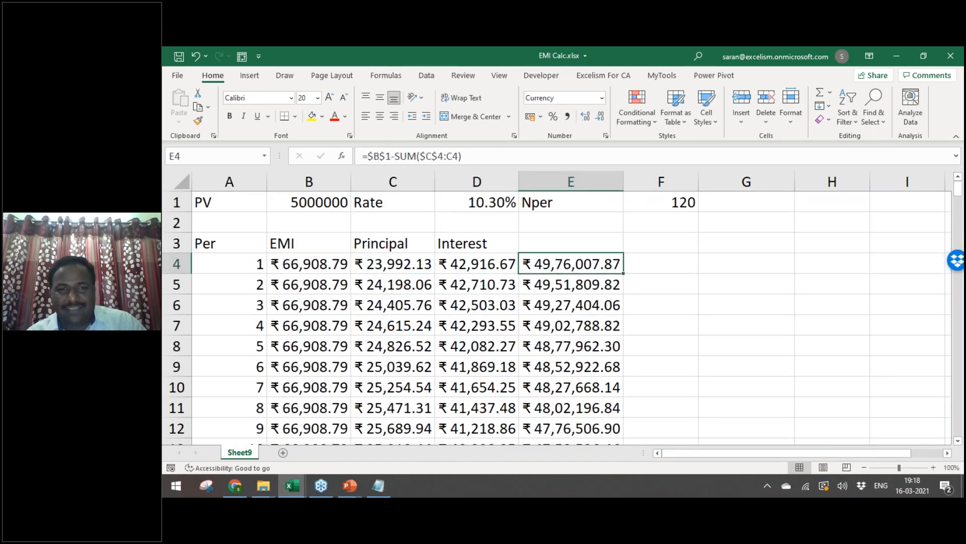
pyautogui.press('Left')
pyautogui.press('Left')
pyautogui.press('Left')
pyautogui.press('Left')
pyautogui.hotkey('alt', 'Tab')
# Step: Filter the Book2 LIMIT column to show only the 50,00,000 limit
pyautogui.press('Left')
pyautogui.press('Left')
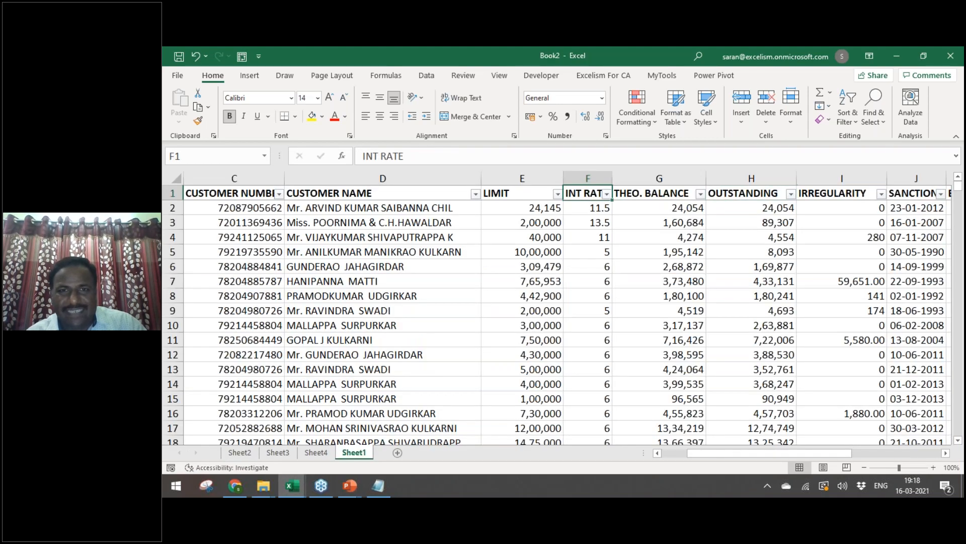
pyautogui.press('Left')
pyautogui.hotkey('alt', 'Down')
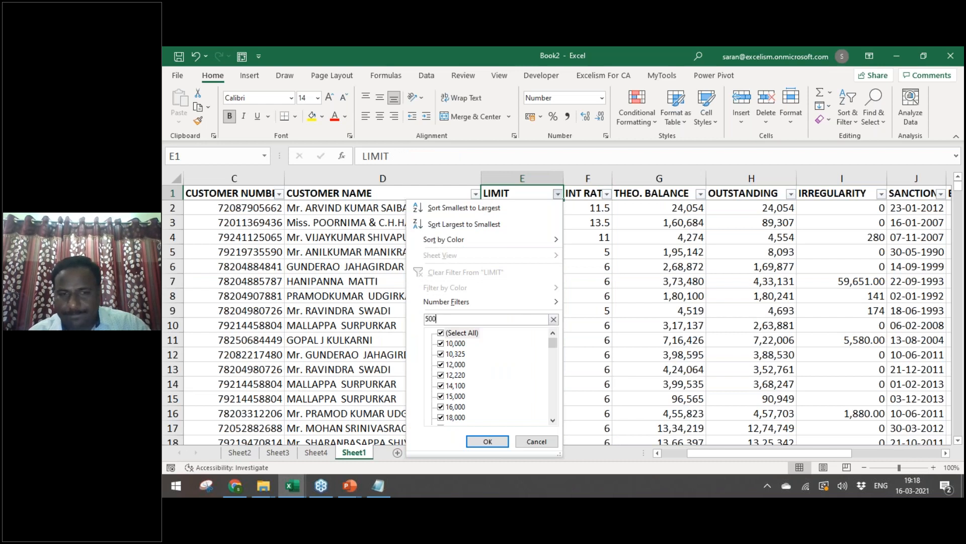
pyautogui.press('Escape')
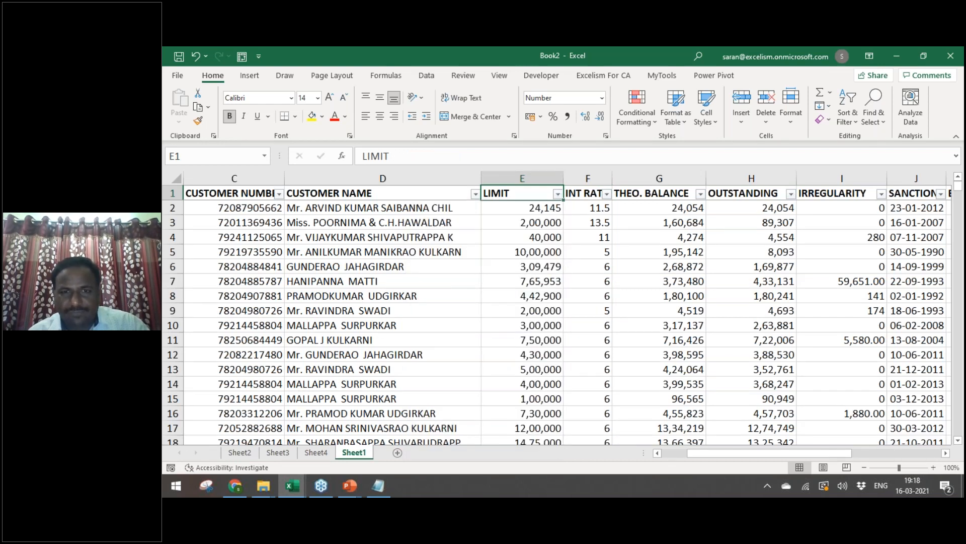
pyautogui.hotkey('alt', 'Down')
pyautogui.press('Tab')
pyautogui.press('Tab')
pyautogui.press('Tab')
pyautogui.press('space')
pyautogui.press('End')
pyautogui.press('Up')
pyautogui.press('Up')
pyautogui.press('Up')
pyautogui.press('Up')
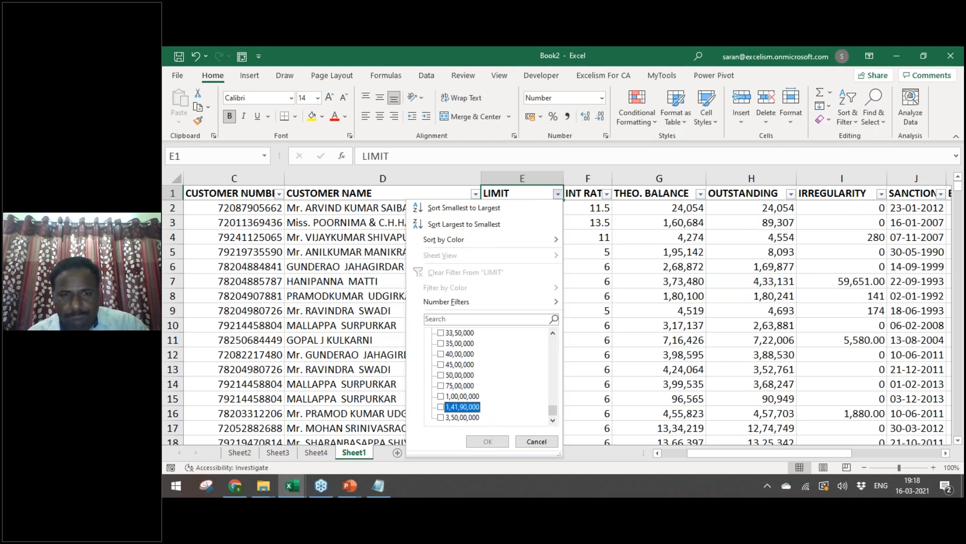
pyautogui.press('space')
pyautogui.press('Return')
pyautogui.press('Down')
pyautogui.press('Right')
pyautogui.press('Right')
pyautogui.press('Right')
pyautogui.press('Right')
pyautogui.press('Right')
pyautogui.press('Right')
pyautogui.press('Right')
pyautogui.press('Right')
pyautogui.press('Right')
pyautogui.press('Right')
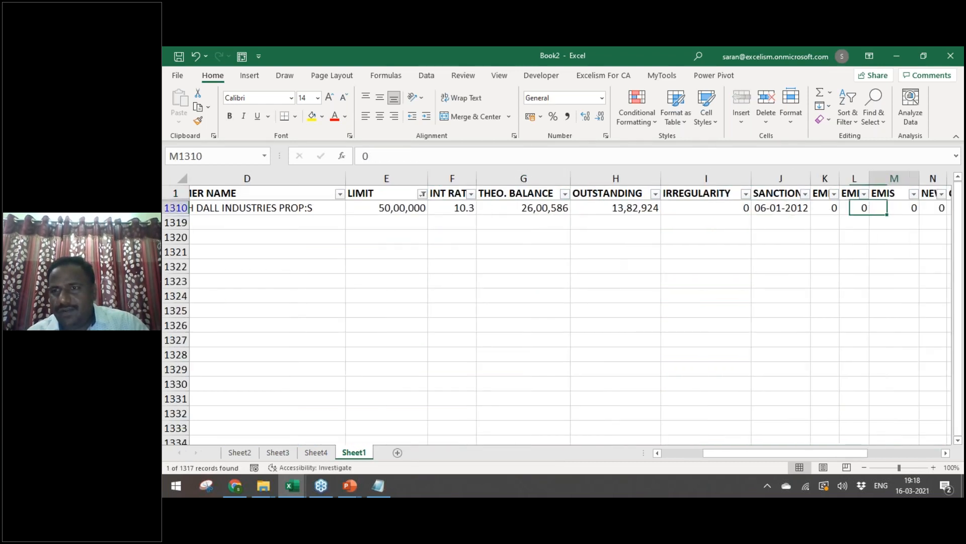
# Step: Clear the LIMIT filter so all loan rows show again
pyautogui.press('Up')
pyautogui.press('Left')
pyautogui.press('Left')
pyautogui.press('Left')
pyautogui.hotkey('alt', 'a')
pyautogui.press('c')
# Step: Copy the 10,00,000 limit from E5 and paste it as a value into EMI Calc's PV cell B1
pyautogui.press('Down')
pyautogui.press('Down')
pyautogui.press('Down')
pyautogui.press('Down')
pyautogui.press('Left')
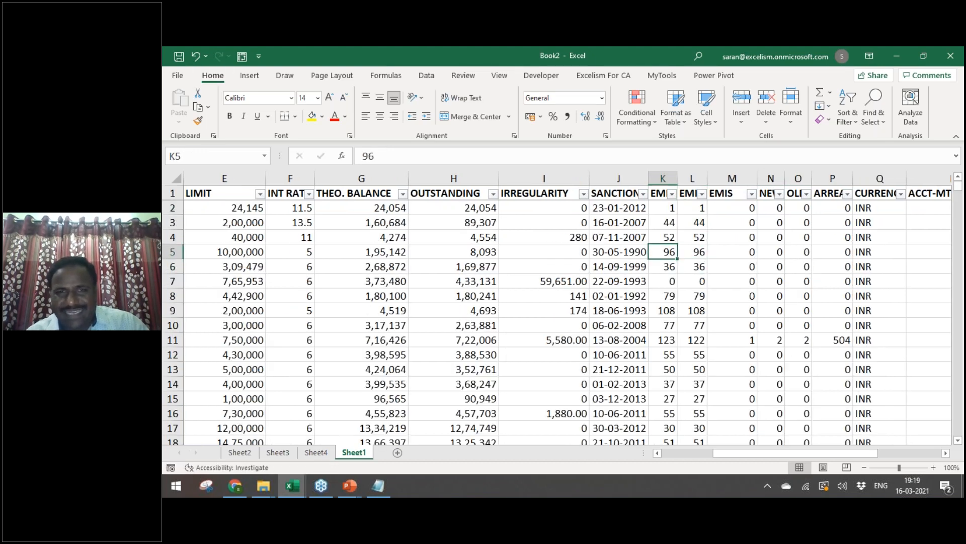
pyautogui.press('Left')
pyautogui.press('Left')
pyautogui.press('Left')
pyautogui.press('Left')
pyautogui.press('Left')
pyautogui.press('Left')
pyautogui.press('Left')
pyautogui.press('Right')
pyautogui.hotkey('ctrl', 'c')
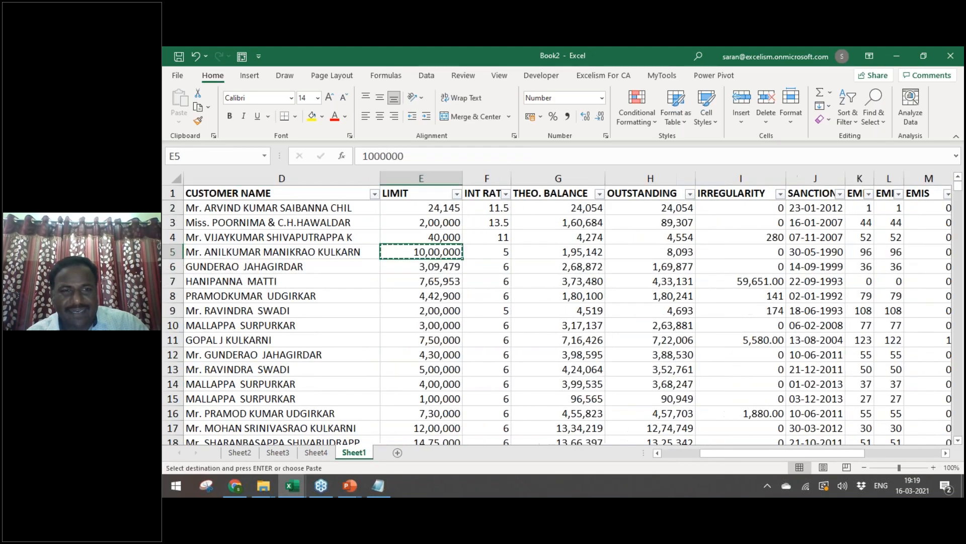
pyautogui.hotkey('alt', 'Tab')
pyautogui.press('Up')
pyautogui.press('Up')
pyautogui.press('Up')
pyautogui.press('Right')
pyautogui.hotkey('ctrl', 'alt', 'v')
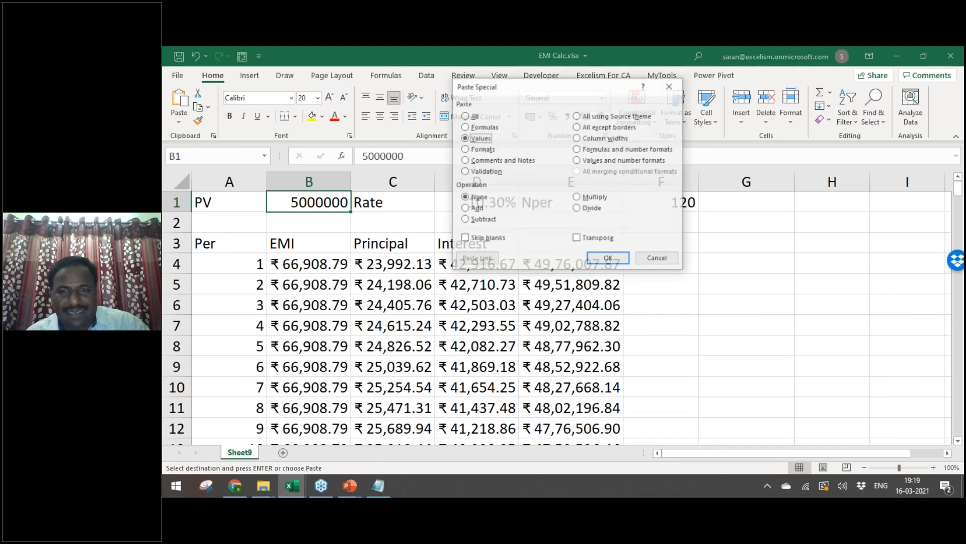
pyautogui.press('v')
pyautogui.press('Return')
pyautogui.press('Down')
pyautogui.press('Down')
pyautogui.press('Down')
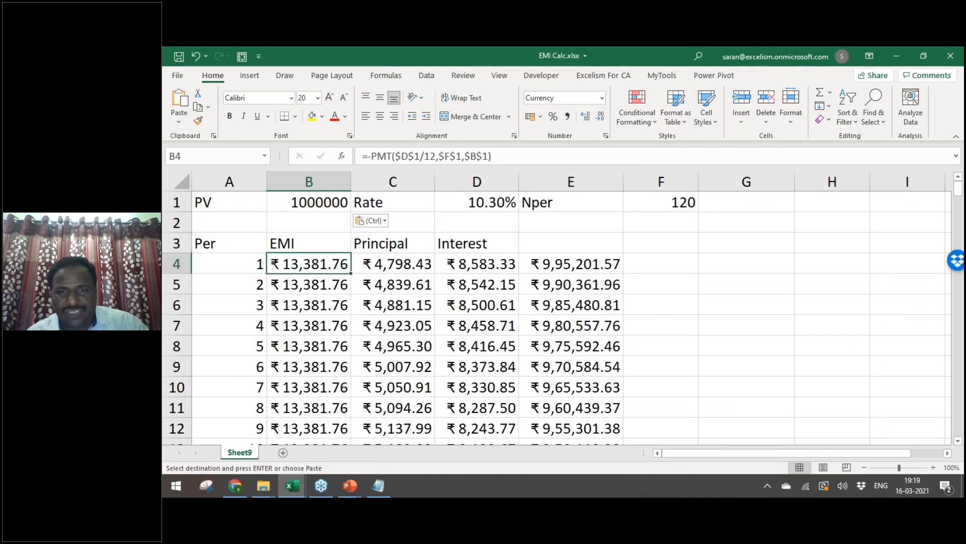
# Step: Paste the loan's rate into D1 as a value, then replace the 500% with 5%
pyautogui.hotkey('alt', 'Tab')
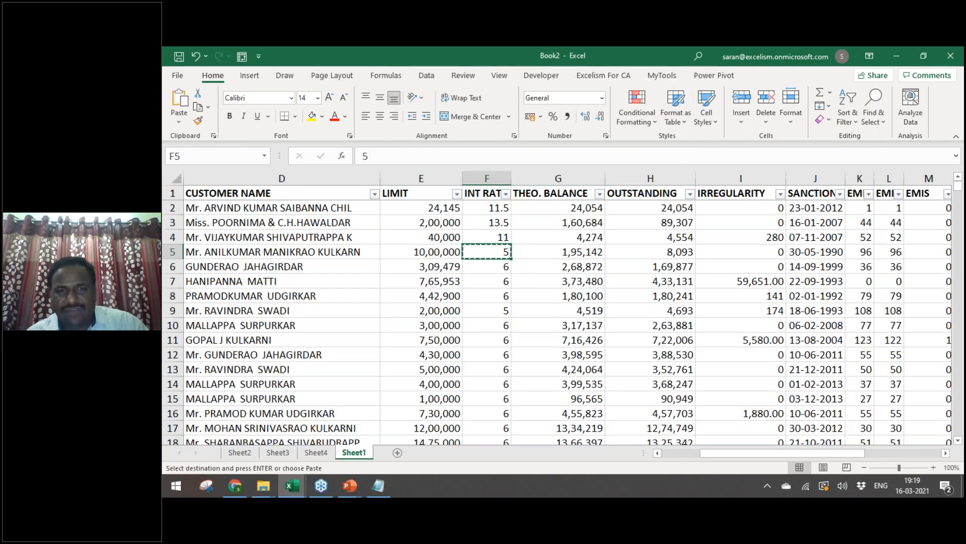
pyautogui.hotkey('alt', 'Tab')
pyautogui.press('Right')
pyautogui.press('Right')
pyautogui.press('Right')
pyautogui.press('Up')
pyautogui.press('Up')
pyautogui.press('Up')
pyautogui.press('Left')
pyautogui.hotkey('ctrl', 'alt', 'v')
pyautogui.press('v')
pyautogui.press('Return')
pyautogui.write('5%')
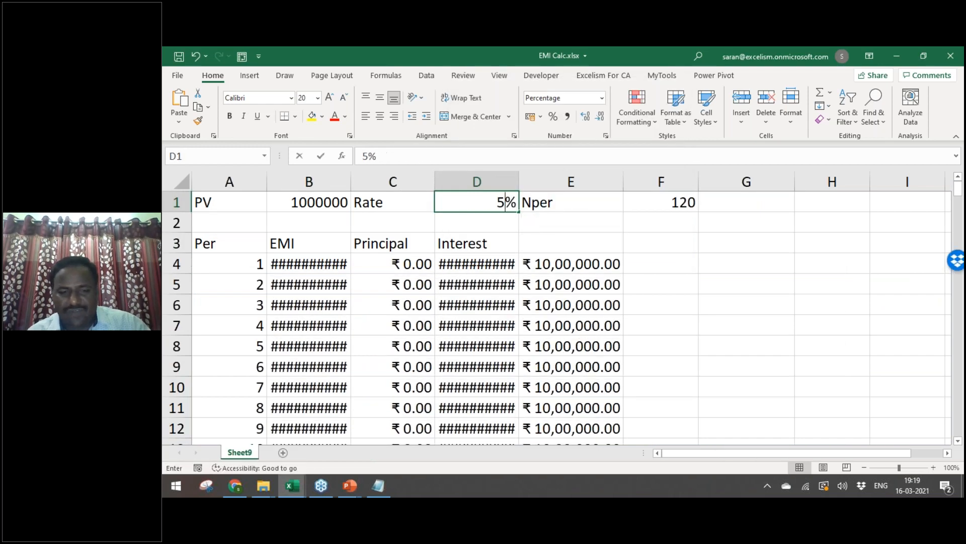
pyautogui.press('Return')
# Step: Scan the EMI Calc schedule from the Per header to its last row and back
pyautogui.press('Down')
pyautogui.press('Down')
pyautogui.press('Down')
pyautogui.press('Left')
pyautogui.press('Left')
pyautogui.press('Left')
pyautogui.press('Up')
pyautogui.press('Up')
pyautogui.press('Up')
pyautogui.press('Up')
pyautogui.press('Down')
pyautogui.press('Down')
pyautogui.hotkey('ctrl', 'Down')
pyautogui.hotkey('ctrl', 'Up')
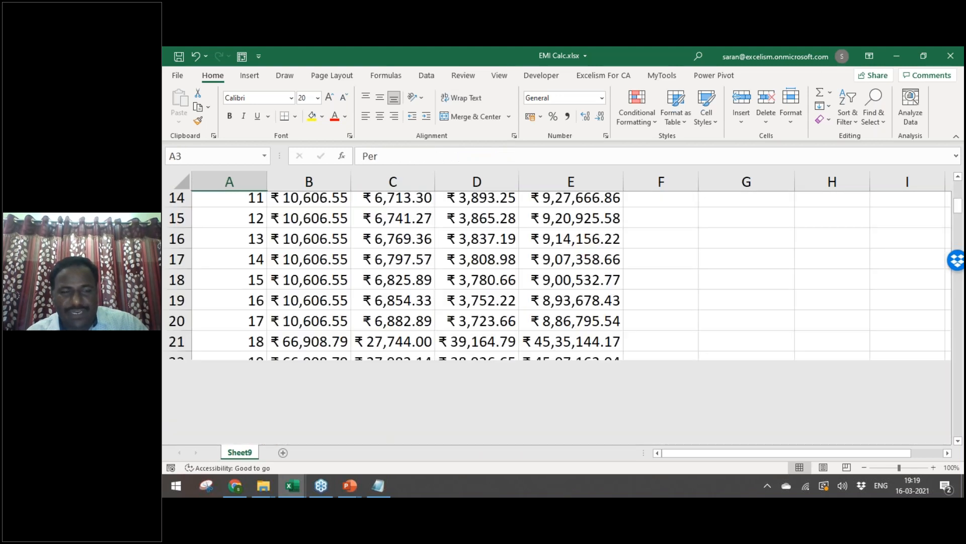
pyautogui.press('Down')
# Step: Check loan row 5's IRREGULARITY, OUTSTANDING and 96 EMI count in Book2
pyautogui.press('Right')
pyautogui.hotkey('alt', 'Tab')
pyautogui.press('Right')
pyautogui.press('Right')
pyautogui.press('Right')
pyautogui.press('Right')
pyautogui.press('Right')
pyautogui.press('Right')
pyautogui.press('Right')
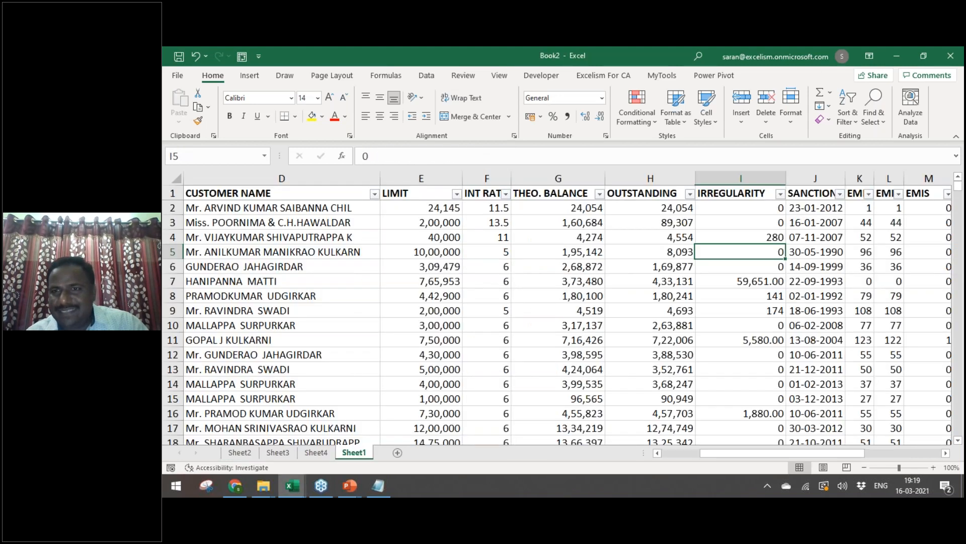
pyautogui.press('Right')
pyautogui.press('Right')
pyautogui.press('Right')
pyautogui.press('Left')
pyautogui.press('Left')
pyautogui.press('Left')
pyautogui.press('Left')
pyautogui.press('Left')
pyautogui.press('Left')
pyautogui.press('Left')
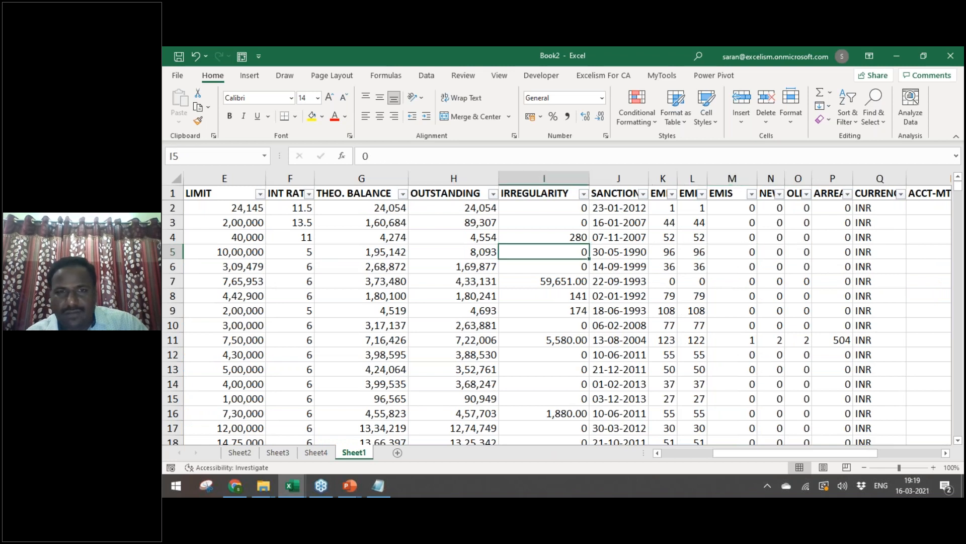
pyautogui.hotkey('alt', 'Tab')
pyautogui.hotkey('alt', 'Tab')
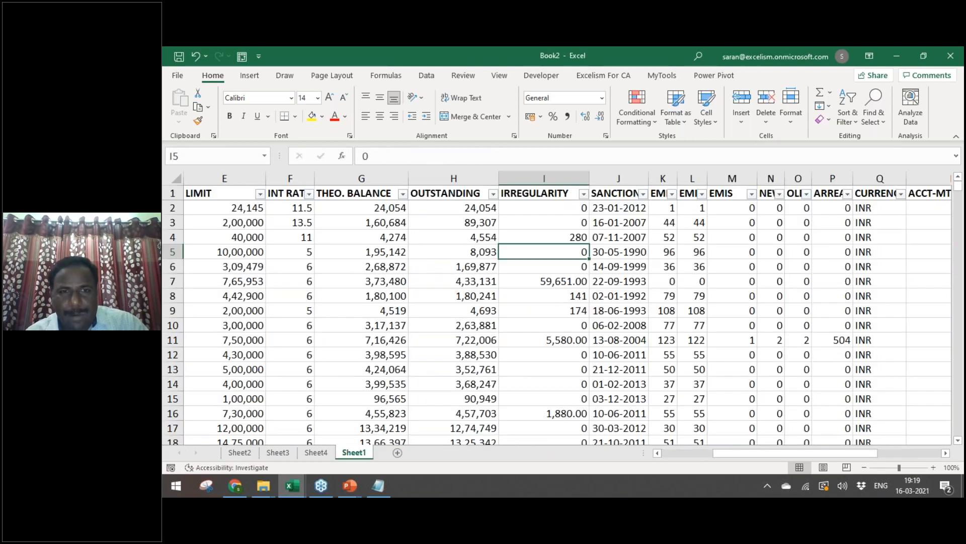
pyautogui.press('Left')
pyautogui.press('Right')
pyautogui.press('Right')
pyautogui.press('Right')
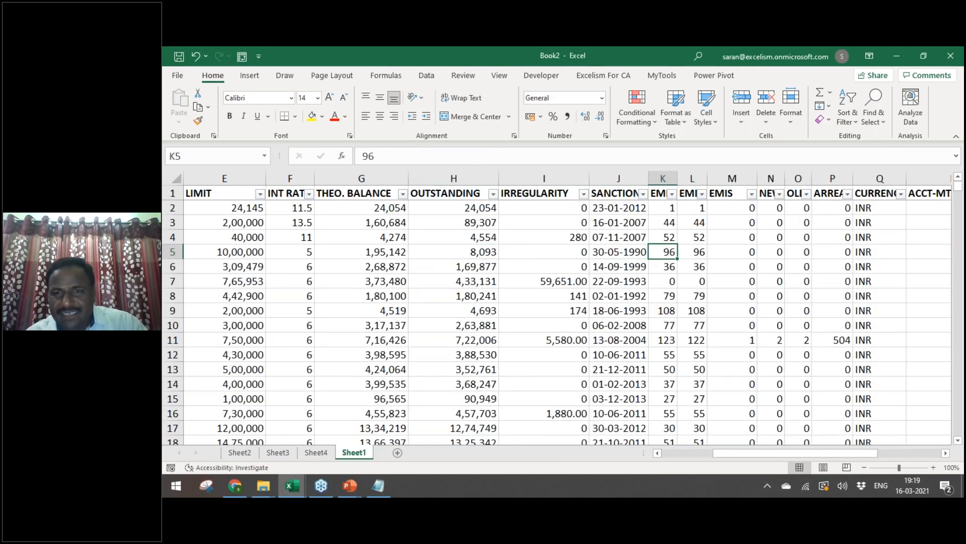
# Step: Review the schedule's EMI column and remaining balance down to the last period
pyautogui.hotkey('alt', 'Tab')
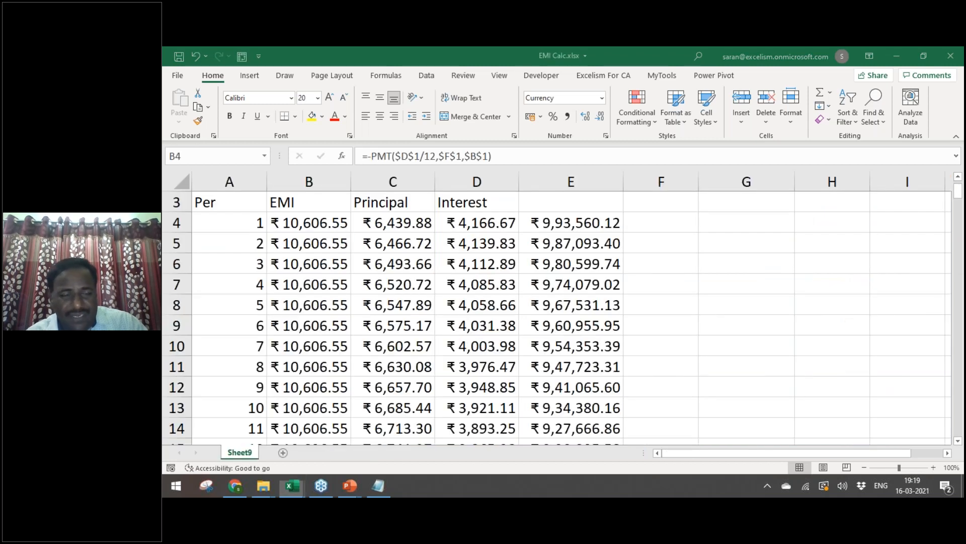
pyautogui.press('Down')
pyautogui.press('Down')
pyautogui.press('Down')
pyautogui.press('Down')
pyautogui.press('Down')
pyautogui.press('Down')
pyautogui.press('Down')
pyautogui.press('Down')
pyautogui.press('Down')
pyautogui.press('Down')
pyautogui.press('Down')
pyautogui.press('Down')
pyautogui.press('Down')
pyautogui.press('Down')
pyautogui.press('Down')
pyautogui.press('Down')
pyautogui.press('Down')
pyautogui.press('Down')
pyautogui.press('Down')
pyautogui.press('Down')
pyautogui.press('Down')
pyautogui.press('Down')
pyautogui.press('Down')
pyautogui.press('Down')
pyautogui.press('Down')
pyautogui.press('Down')
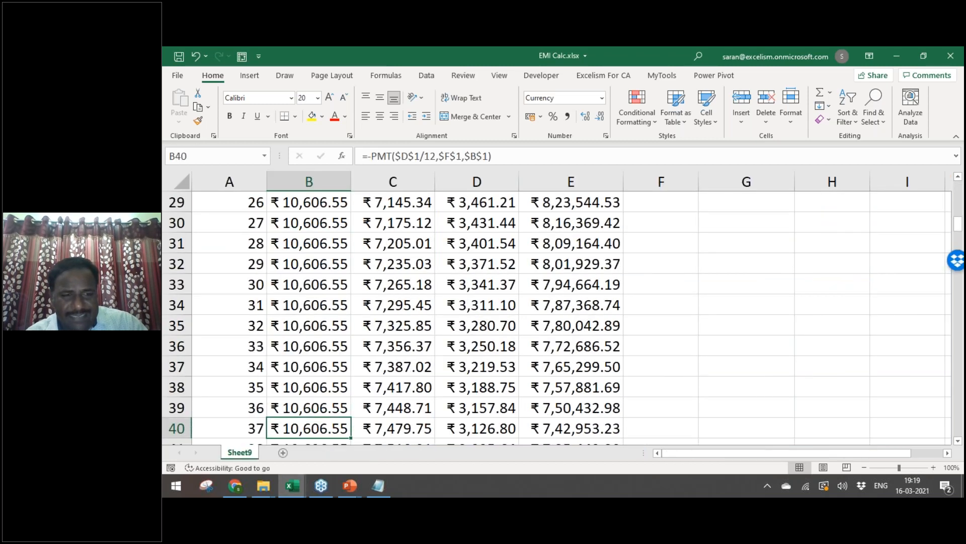
pyautogui.hotkey('ctrl', 'Down')
pyautogui.press('Up')
pyautogui.press('Up')
pyautogui.press('Up')
pyautogui.press('Up')
pyautogui.press('Up')
pyautogui.press('Up')
pyautogui.press('Up')
pyautogui.press('Up')
pyautogui.press('Up')
pyautogui.press('Up')
pyautogui.press('Up')
pyautogui.press('Up')
pyautogui.press('Up')
pyautogui.press('Up')
pyautogui.press('Up')
pyautogui.press('Up')
pyautogui.press('Up')
pyautogui.press('Up')
pyautogui.press('Up')
pyautogui.press('Up')
pyautogui.press('Up')
pyautogui.press('Up')
pyautogui.press('Up')
pyautogui.press('Up')
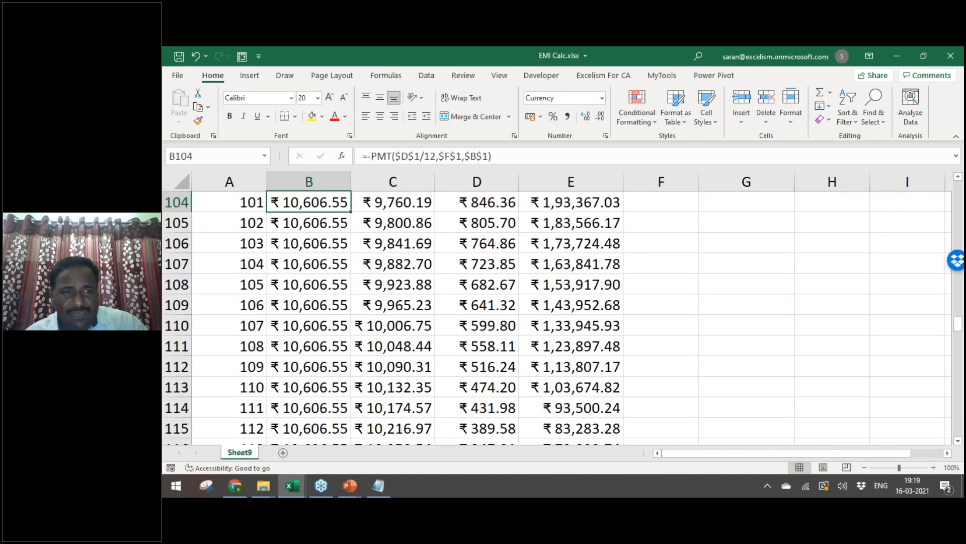
pyautogui.press('Right')
pyautogui.press('Right')
pyautogui.press('Right')
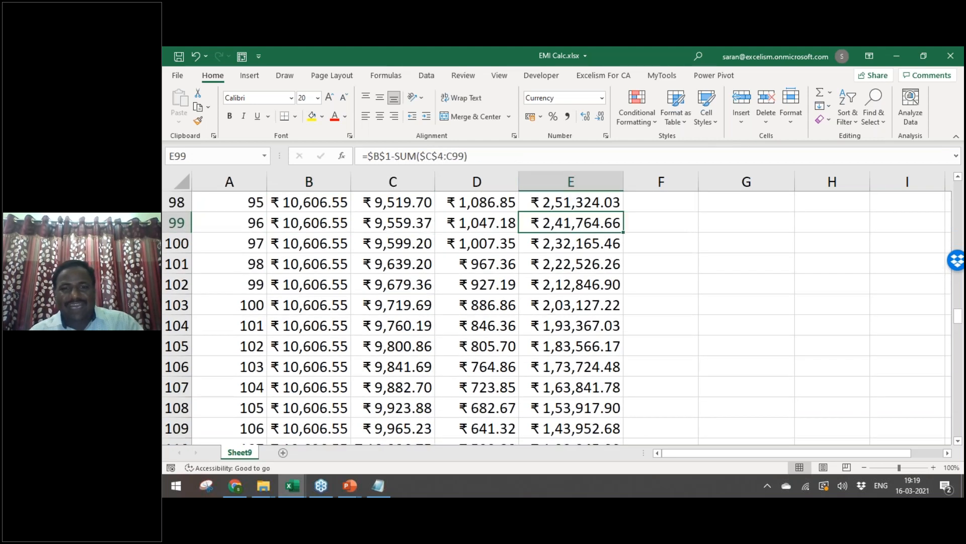
pyautogui.hotkey('ctrl', 'Up')
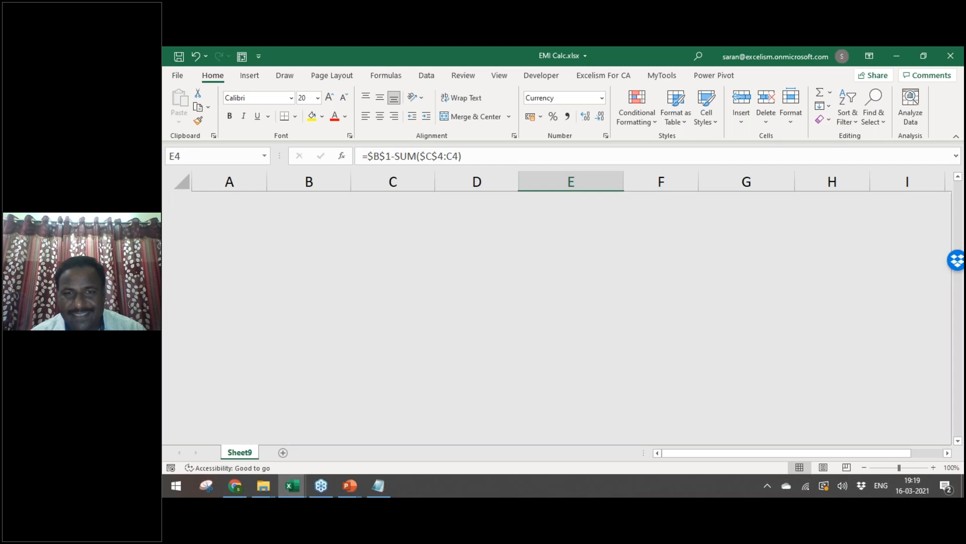
pyautogui.press('Up')
pyautogui.hotkey('alt', 'Tab')
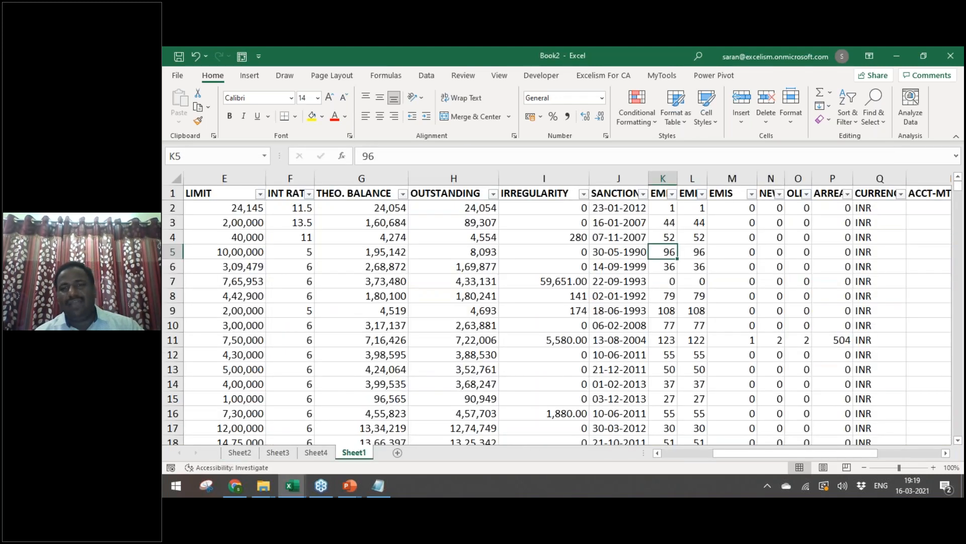
# Step: Insert a blank column J before the SANCTION column
pyautogui.press('Left')
pyautogui.press('Left')
pyautogui.press('Left')
pyautogui.press('Left')
pyautogui.press('Left')
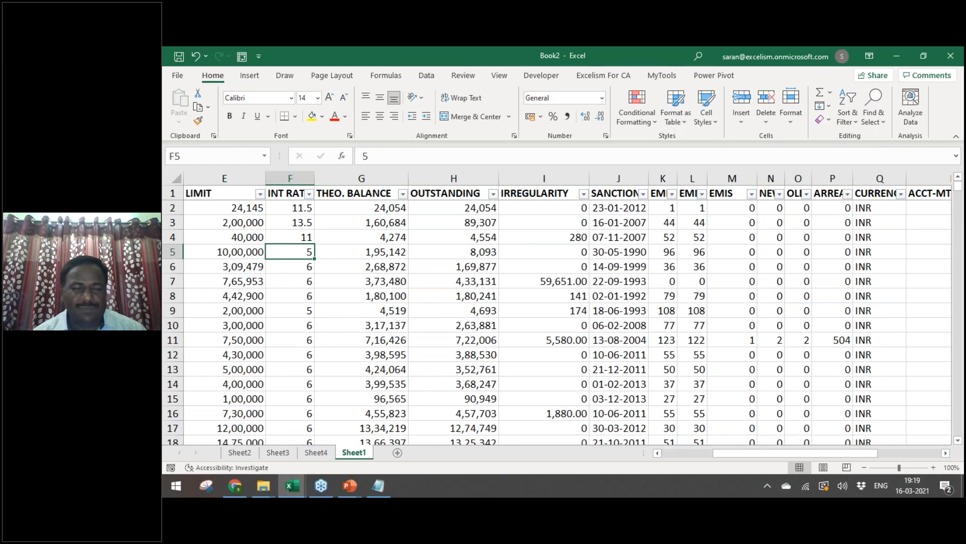
pyautogui.hotkey('ctrl', 'Home')
pyautogui.press('Right')
pyautogui.press('Right')
pyautogui.press('Right')
pyautogui.press('Right')
pyautogui.press('Right')
pyautogui.press('Right')
pyautogui.press('Right')
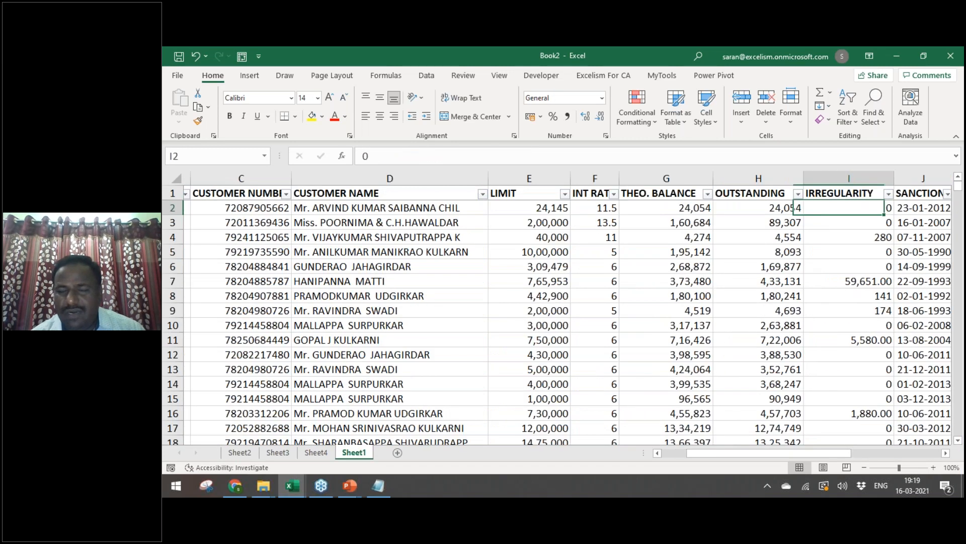
pyautogui.press('Right')
pyautogui.hotkey('ctrl', 'shift', 'Down')
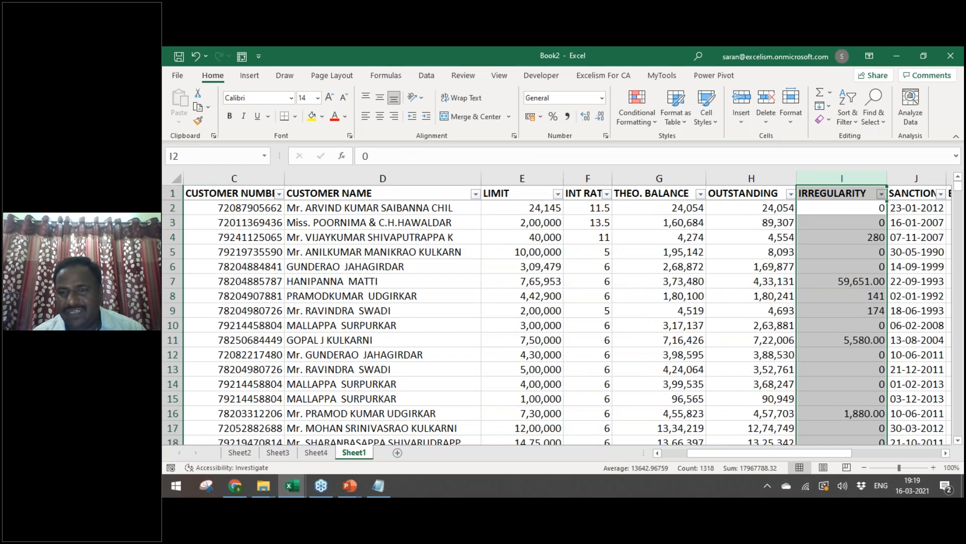
pyautogui.press('Right')
pyautogui.press('Left')
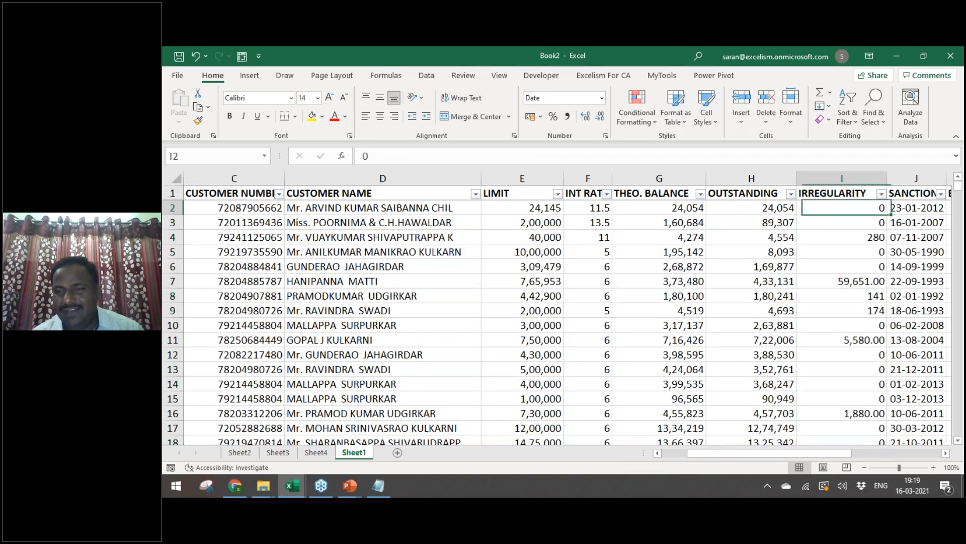
pyautogui.press('Right')
pyautogui.hotkey('ctrl', 'space')
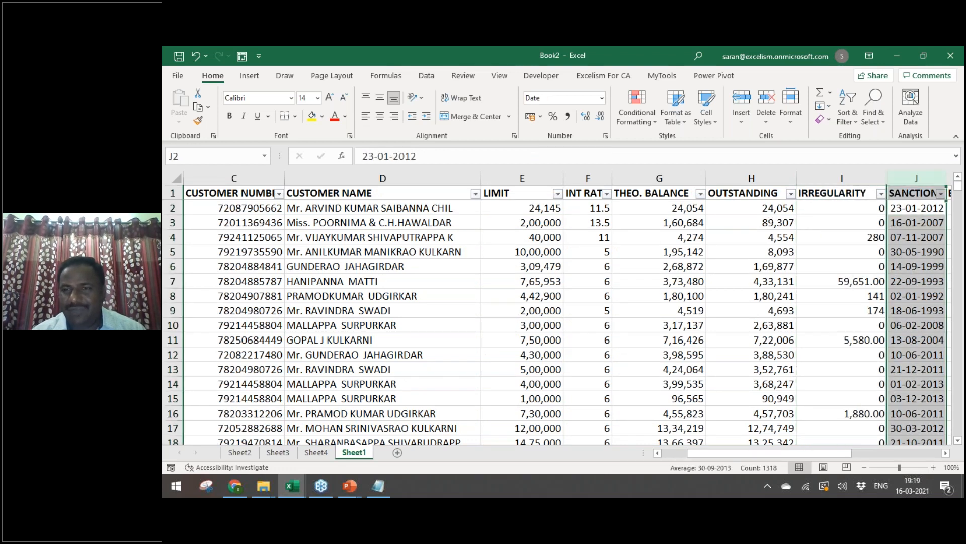
pyautogui.hotkey('ctrl', 'shift', '+')
# Step: Start the J2 formula =G2-H2, THEO. BALANCE minus OUTSTANDING
pyautogui.write('=')
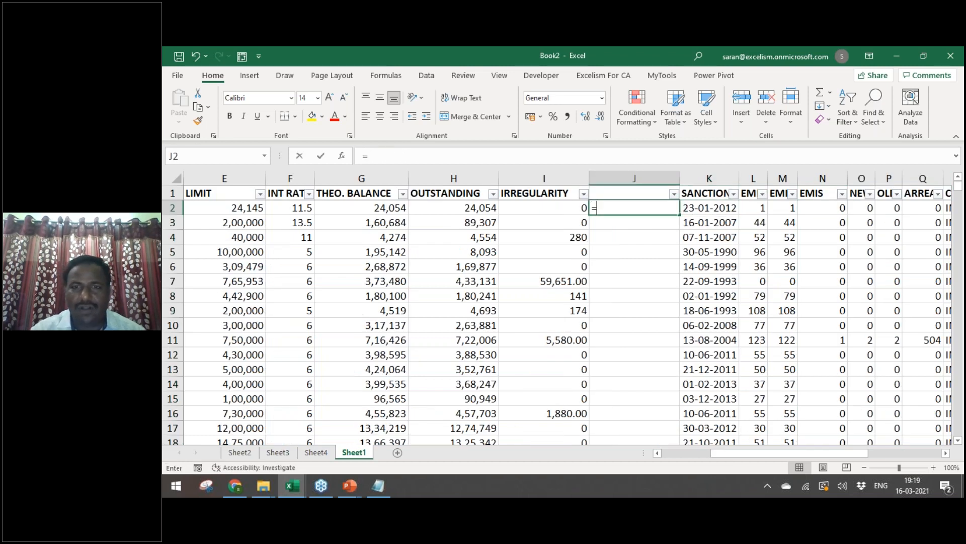
pyautogui.press('Left')
pyautogui.press('Left')
pyautogui.press('Left')
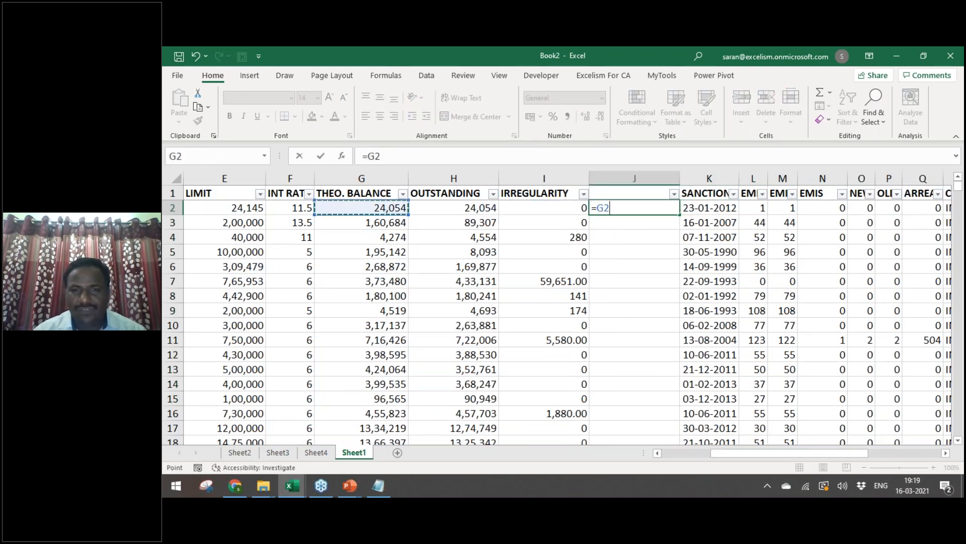
pyautogui.write('-')
pyautogui.press('Right')
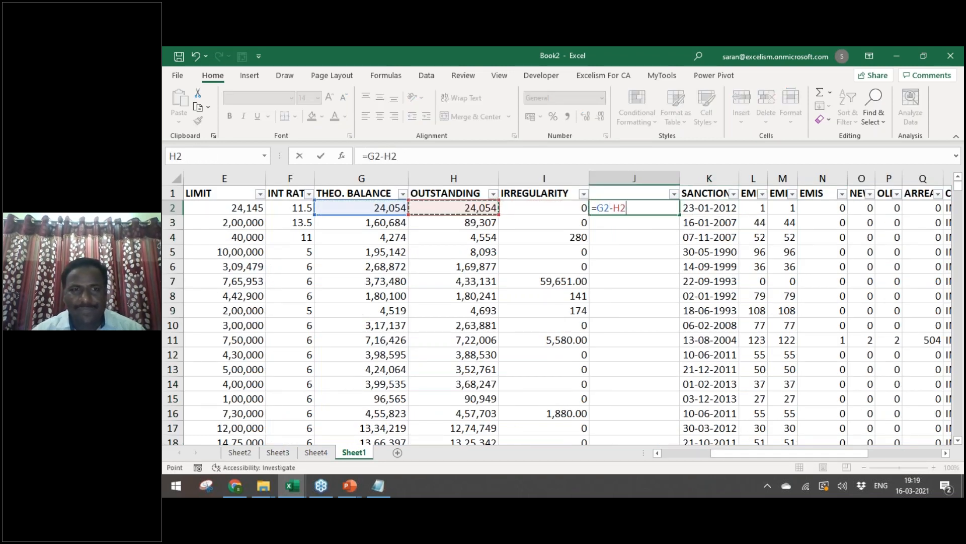
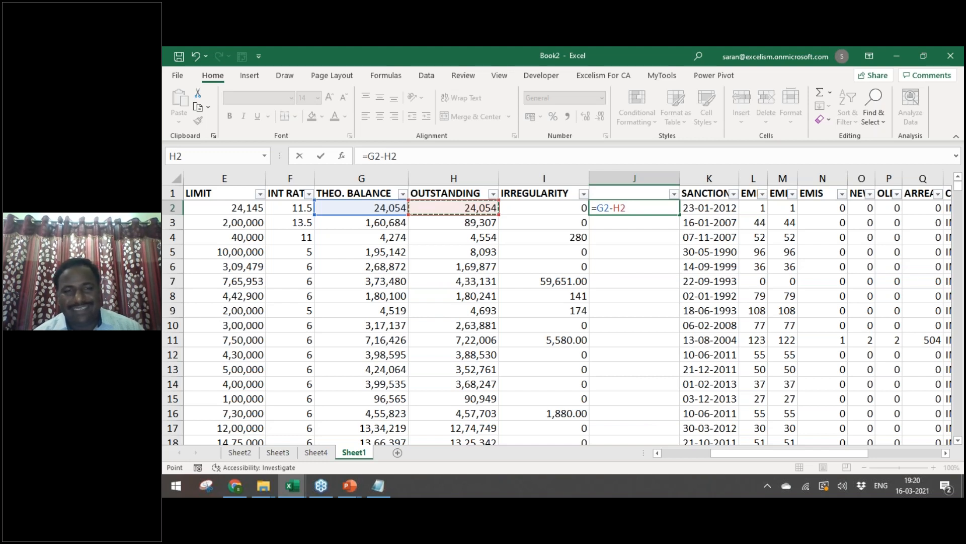
# Step: Commit =G2-H2 in J2 and copy it down column J through row 1318
pyautogui.press('Return')
pyautogui.press('Up')
pyautogui.hotkey('ctrl', 'c')
pyautogui.press('Left')
pyautogui.hotkey('ctrl', 'Down')
pyautogui.press('Right')
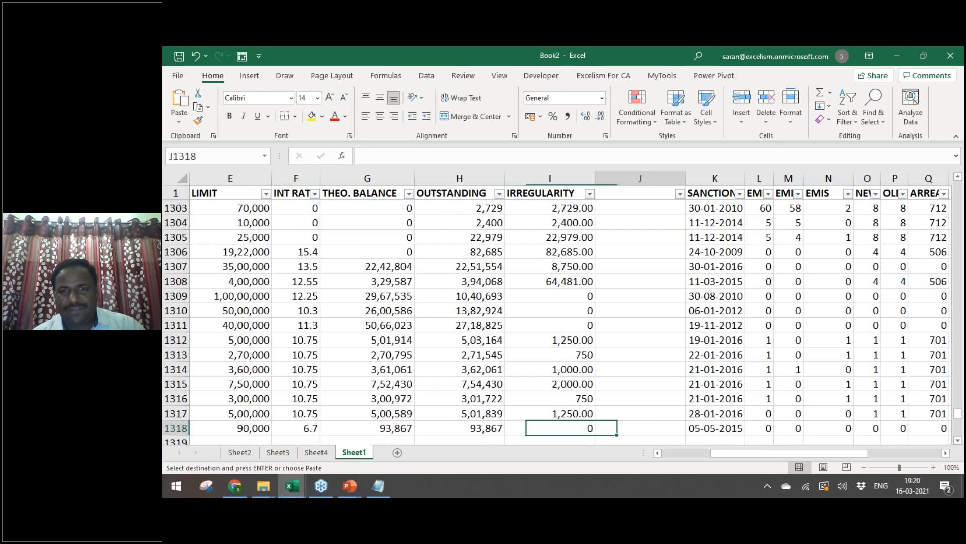
pyautogui.hotkey('ctrl', 'shift', 'Up')
pyautogui.press('Return')
pyautogui.hotkey('ctrl', 'Up')
pyautogui.hotkey('ctrl', 'shift', 'Down')
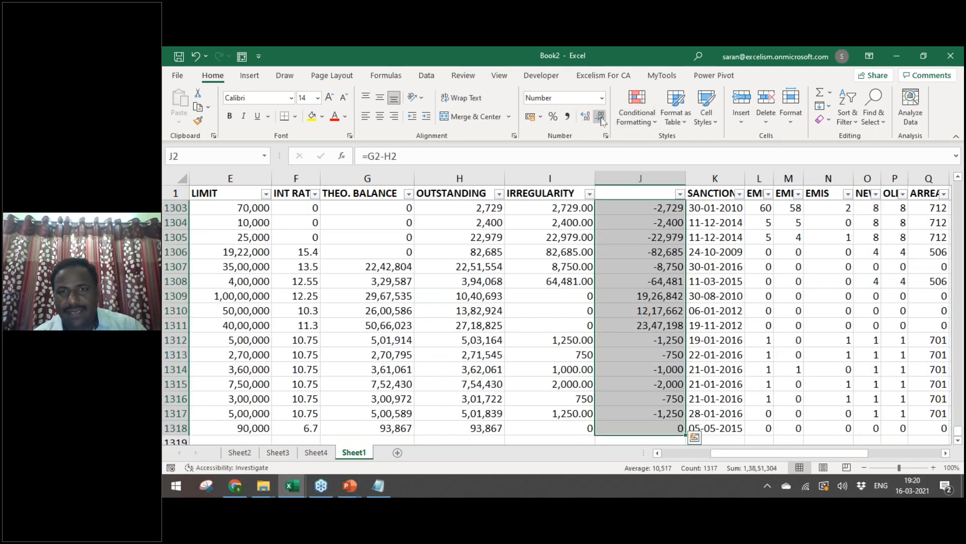
# Step: Shade row 3's theoretical balance and outstanding cells (G3:H3) green
pyautogui.click(664, 325)
pyautogui.hotkey('ctrl', 'Home')
pyautogui.press('Down')
pyautogui.press('Right')
pyautogui.press('Right')
pyautogui.press('Right')
pyautogui.press('Right')
pyautogui.press('Right')
pyautogui.press('Right')
pyautogui.press('Right')
pyautogui.press('Right')
pyautogui.press('Right')
pyautogui.press('Right')
pyautogui.press('Left')
pyautogui.press('Left')
pyautogui.press('Left')
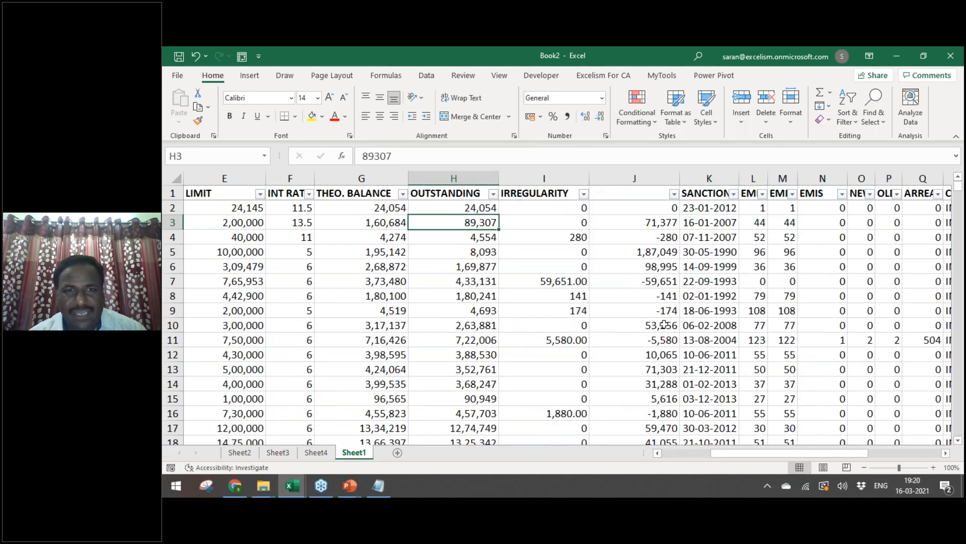
pyautogui.press('Left')
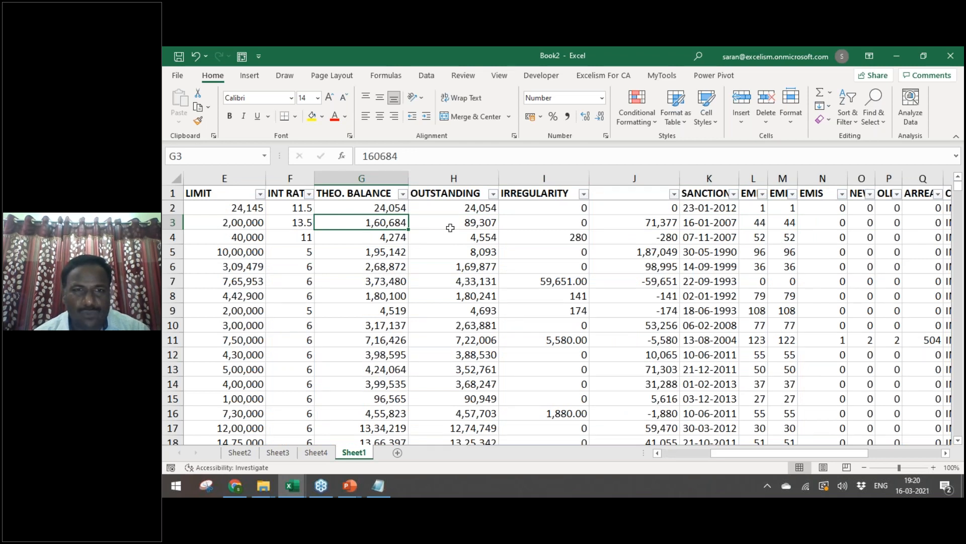
pyautogui.press('Right')
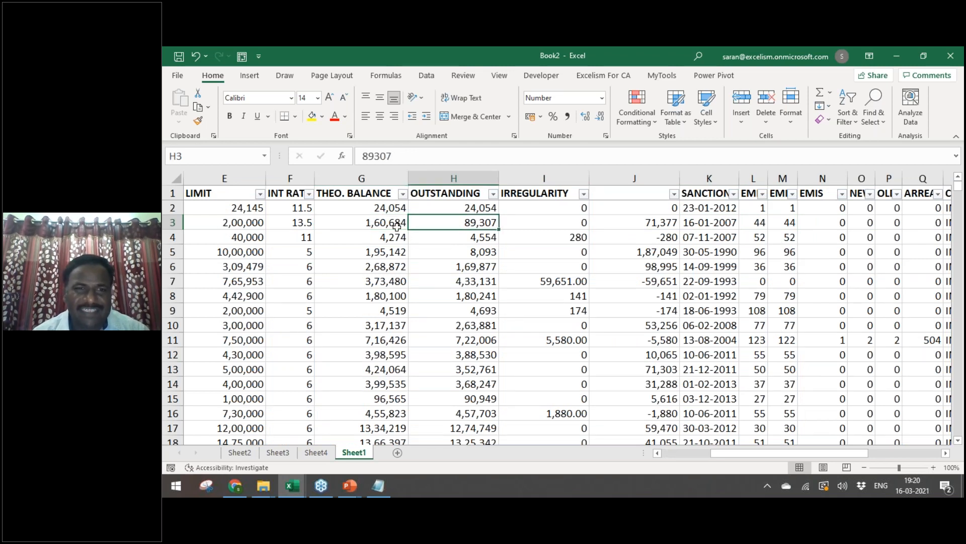
pyautogui.click(381, 225)
pyautogui.hotkey('shift', 'Right')
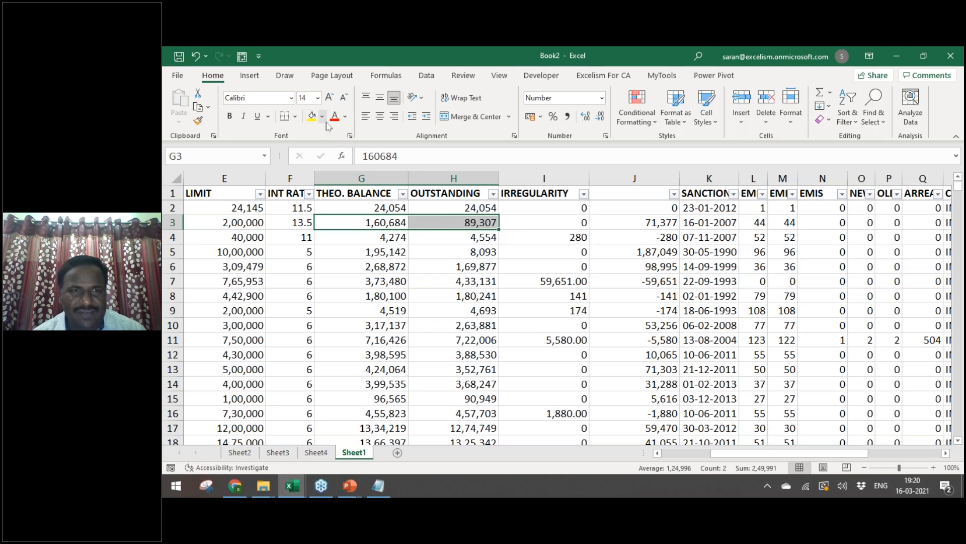
pyautogui.click(322, 116)
pyautogui.click(401, 178)
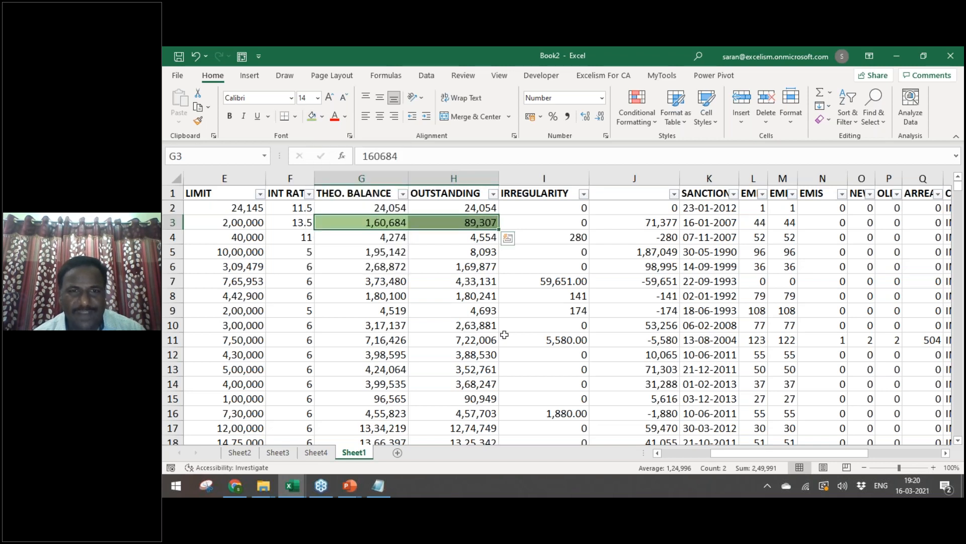
# Step: Inspect the H5 outstanding value and J4 difference, then open column J's filter
pyautogui.click(505, 336)
pyautogui.click(473, 250)
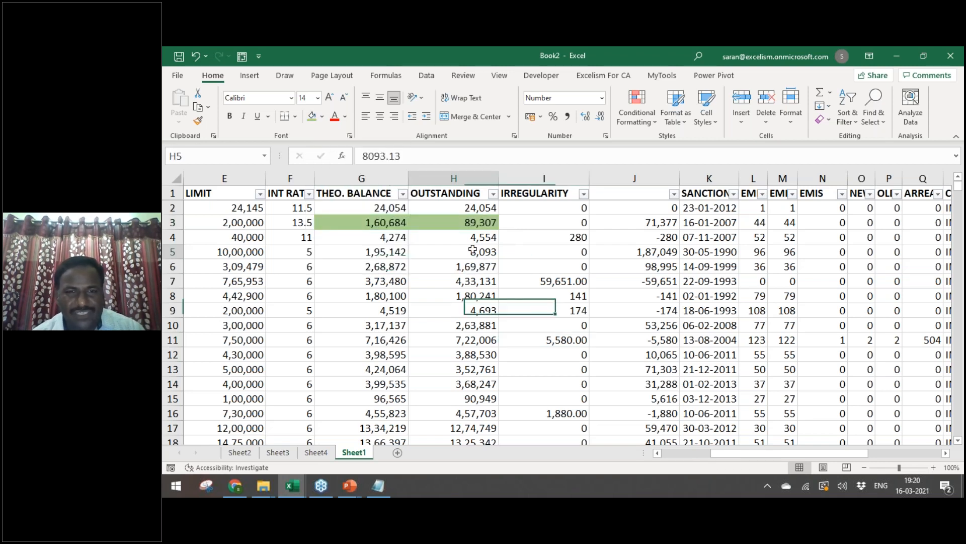
pyautogui.click(646, 240)
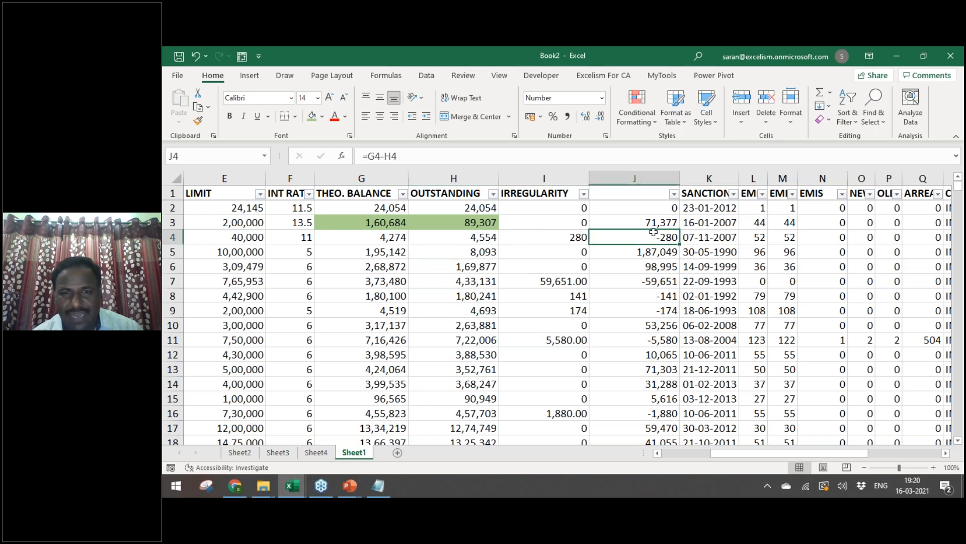
pyautogui.click(673, 195)
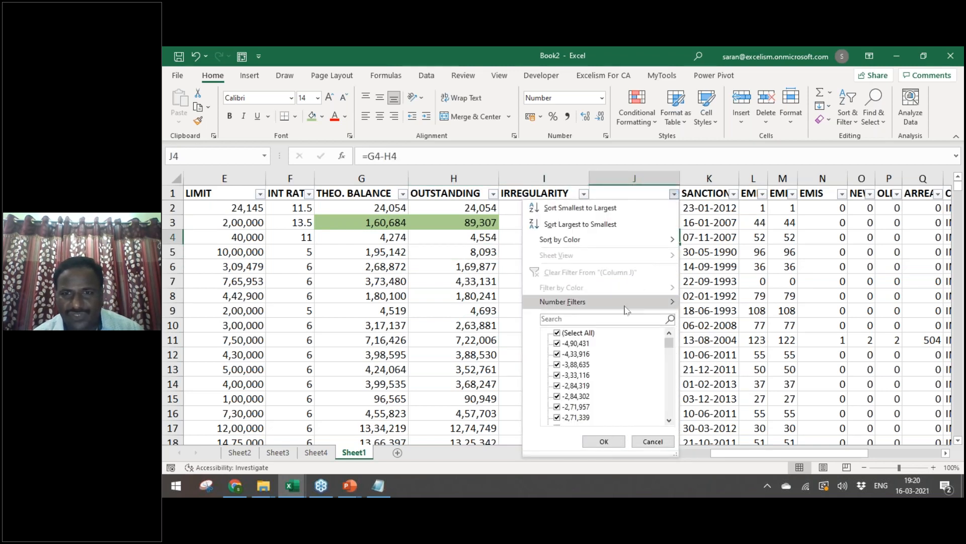
# Step: Filter column J to only -4,90,431, -4,33,916, -3,88,635 and -3,33,116
pyautogui.click(570, 336)
pyautogui.click(558, 343)
pyautogui.click(558, 354)
pyautogui.click(557, 365)
pyautogui.click(557, 374)
pyautogui.click(604, 442)
# Step: Inspect the four filtered records' balance and outstanding values, then select row 28
pyautogui.click(553, 294)
pyautogui.click(385, 207)
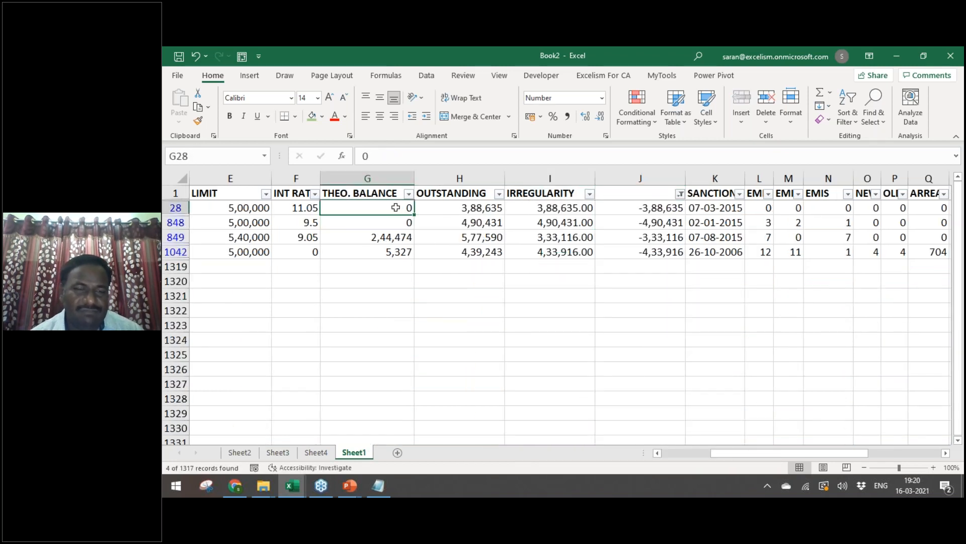
pyautogui.moveTo(477, 208); pyautogui.dragTo(475, 252)
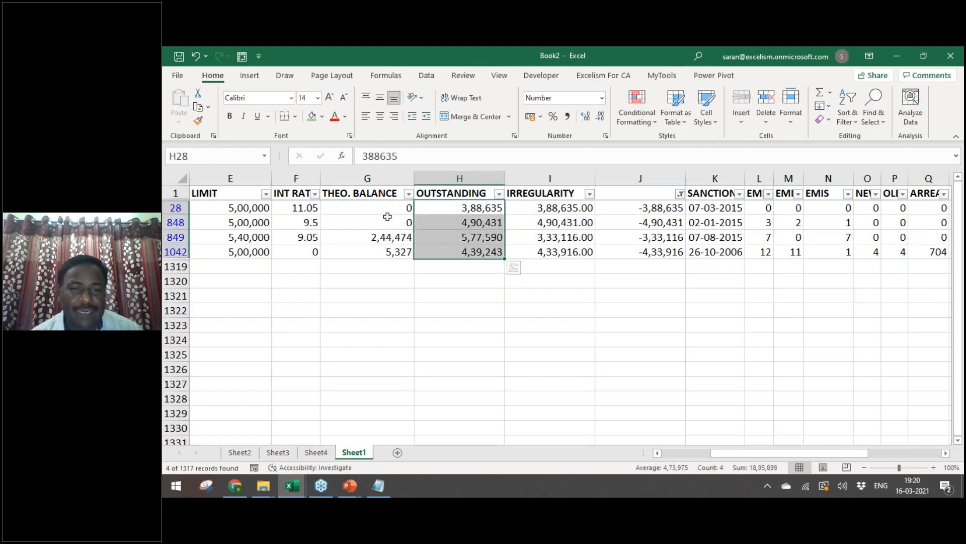
pyautogui.click(387, 209)
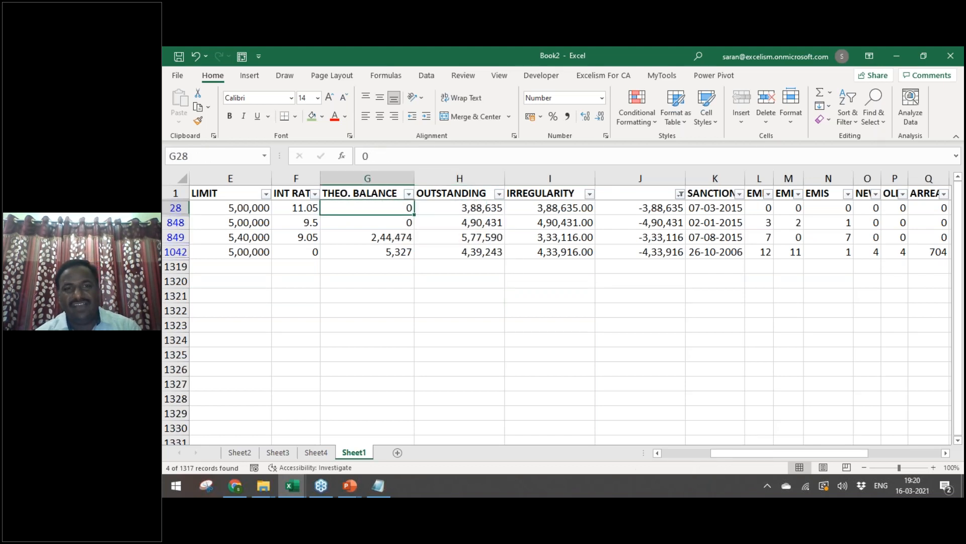
pyautogui.click(456, 211)
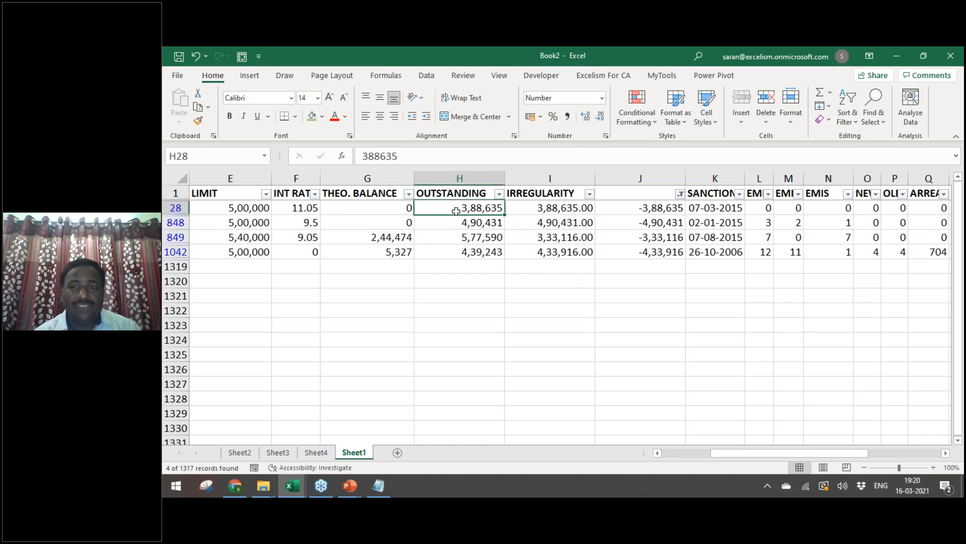
pyautogui.press('Right')
pyautogui.press('Right')
pyautogui.press('Right')
pyautogui.press('Right')
pyautogui.press('Right')
pyautogui.press('Up')
pyautogui.press('Down')
pyautogui.press('Left')
pyautogui.press('Left')
pyautogui.press('Left')
pyautogui.press('Left')
pyautogui.press('Left')
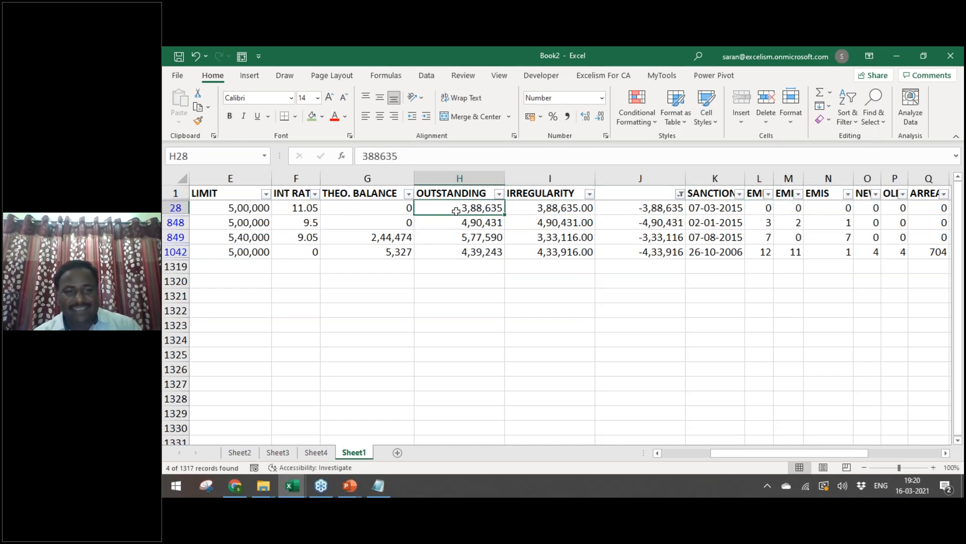
pyautogui.hotkey('shift', 'space')
# Step: Shade rows 28 and 848 light orange
pyautogui.click(322, 116)
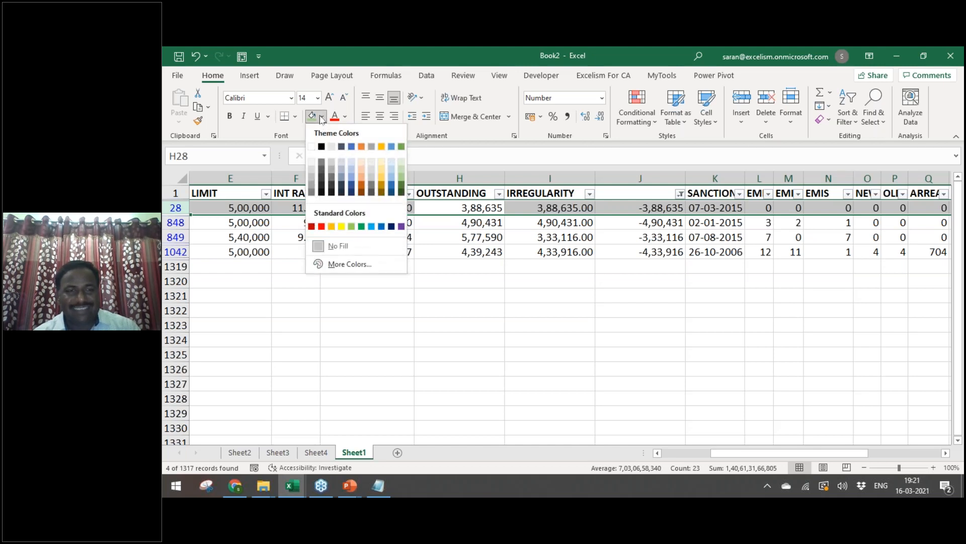
pyautogui.click(362, 167)
pyautogui.press('Down')
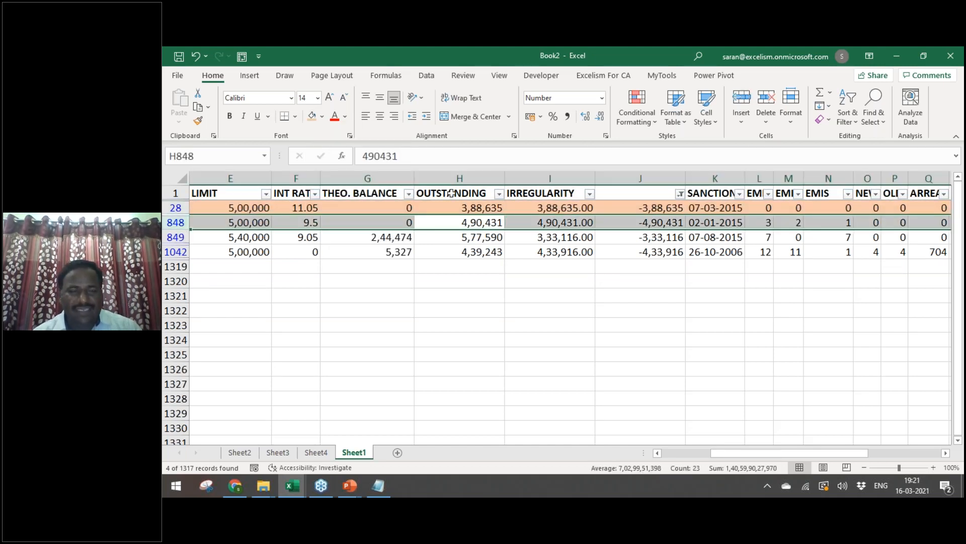
pyautogui.click(312, 116)
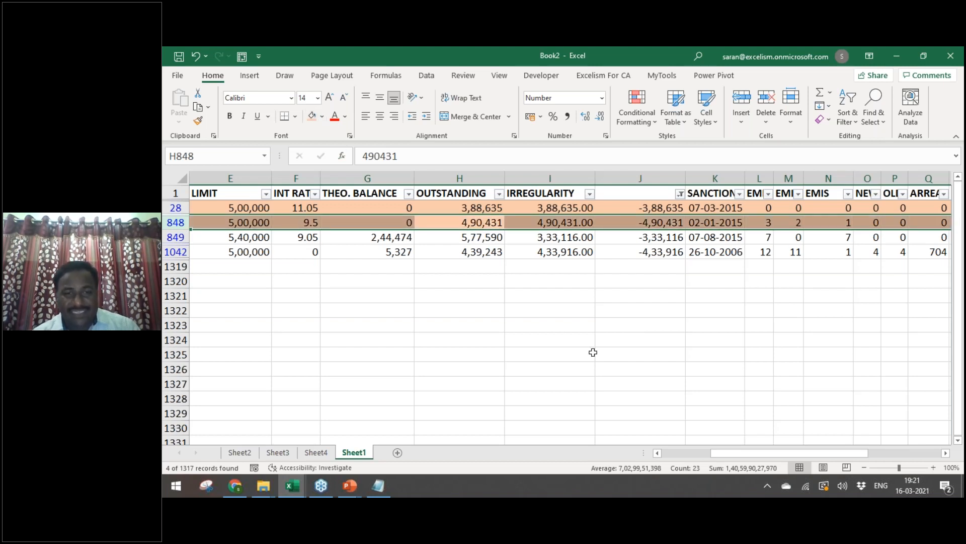
# Step: Compare row 849's balance, outstanding, irregularity and EMI counts against row 848
pyautogui.press('Down')
pyautogui.press('Left')
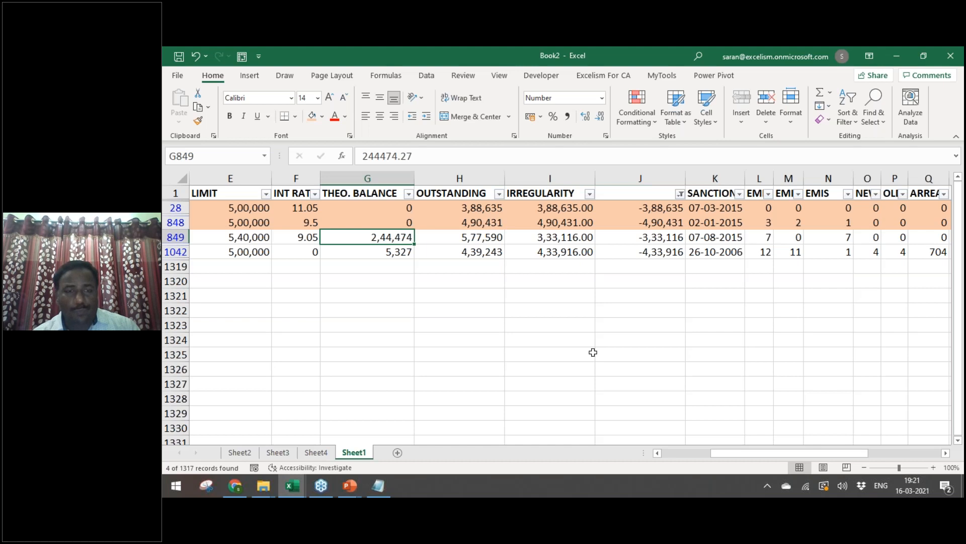
pyautogui.press('Right')
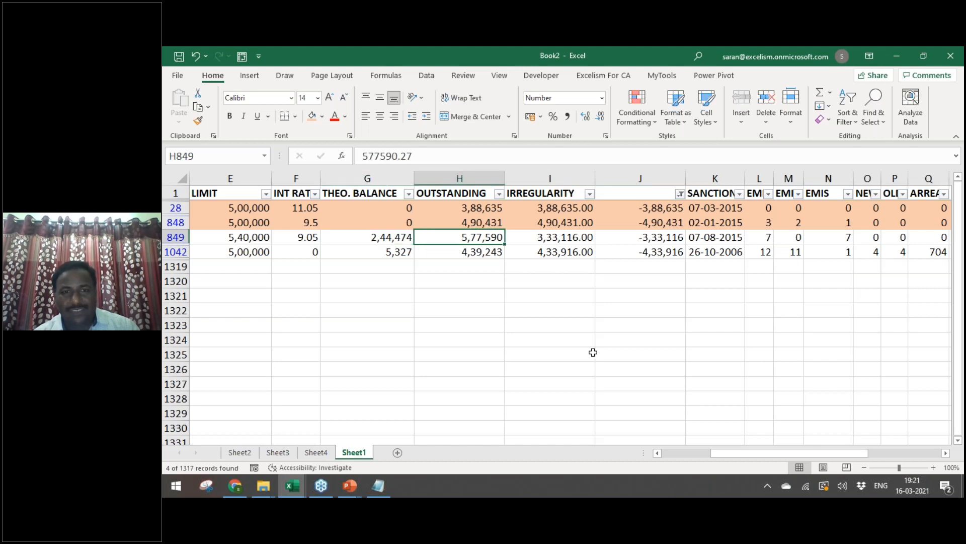
pyautogui.press('Right')
pyautogui.press('Left')
pyautogui.press('Left')
pyautogui.press('Right')
pyautogui.press('Right')
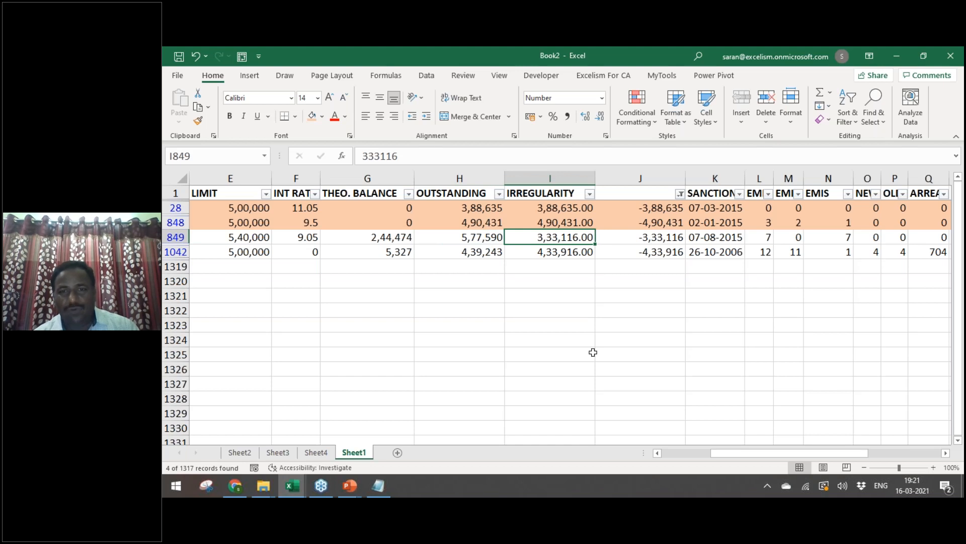
pyautogui.press('Right')
pyautogui.press('Right')
pyautogui.press('Right')
pyautogui.press('Right')
pyautogui.press('Left')
pyautogui.press('Up')
pyautogui.press('Up')
pyautogui.press('Up')
pyautogui.press('Down')
pyautogui.press('Down')
pyautogui.press('Down')
pyautogui.press('Right')
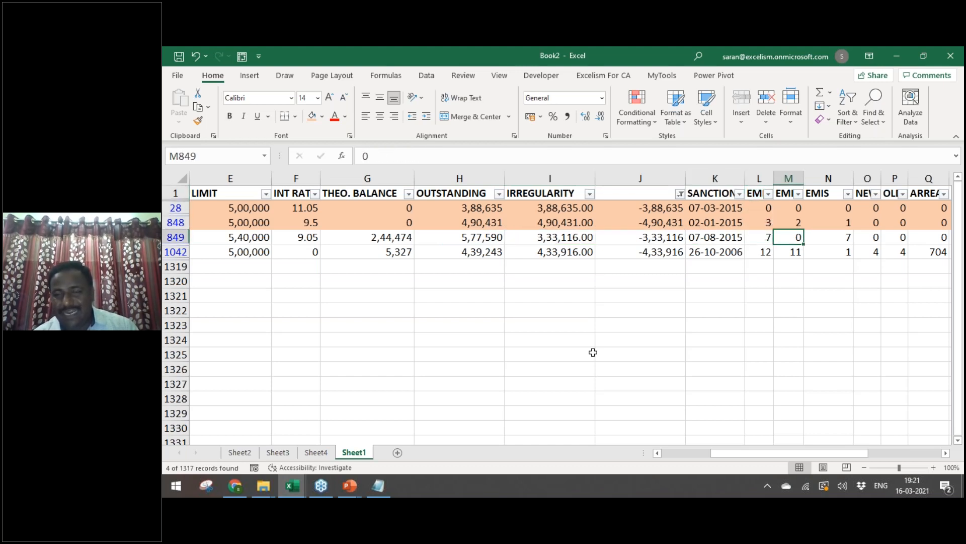
pyautogui.press('Up')
pyautogui.press('Up')
pyautogui.press('Up')
pyautogui.press('Down')
pyautogui.press('Down')
pyautogui.press('Down')
pyautogui.press('Left')
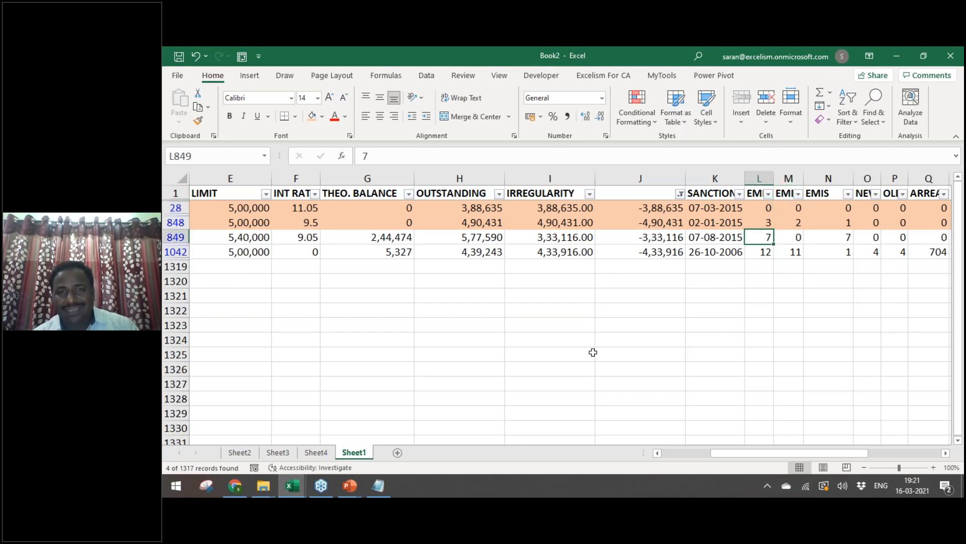
# Step: Read row 849's interest rate, sanction date and arrears, then return to row 28
pyautogui.press('Home')
pyautogui.press('Right')
pyautogui.press('Right')
pyautogui.press('Right')
pyautogui.press('Right')
pyautogui.press('Right')
pyautogui.press('Right')
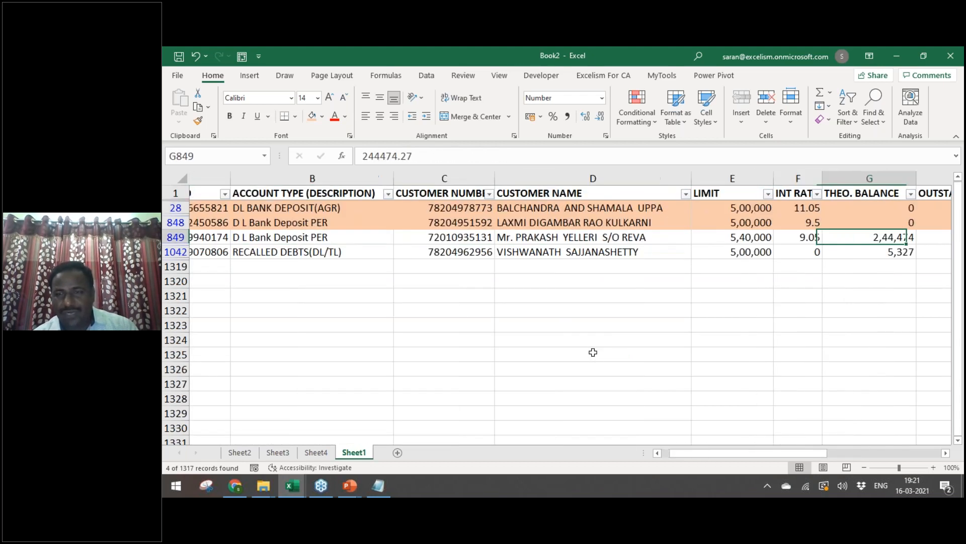
pyautogui.press('Right')
pyautogui.press('Left')
pyautogui.press('Left')
pyautogui.press('Right')
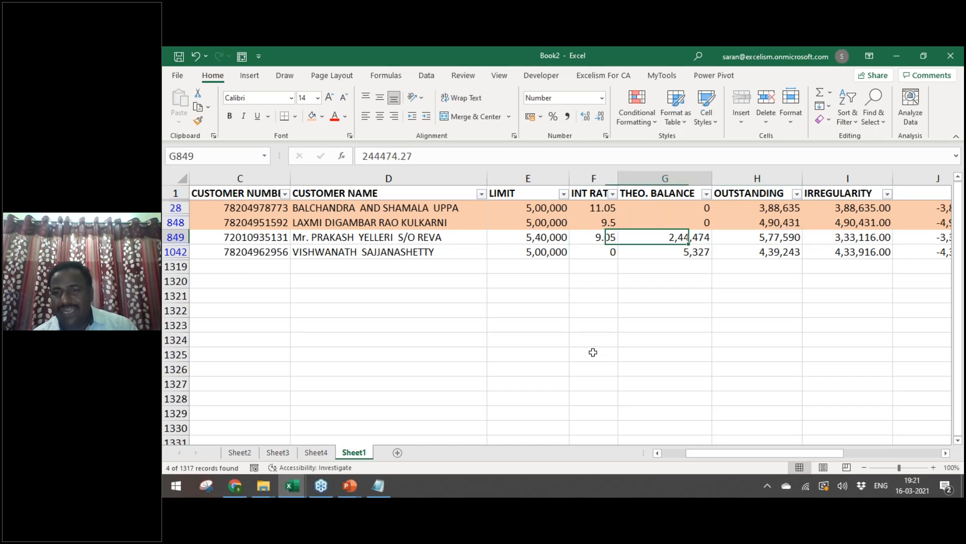
pyautogui.press('Right')
pyautogui.press('Right')
pyautogui.press('Right')
pyautogui.press('Right')
pyautogui.press('Right')
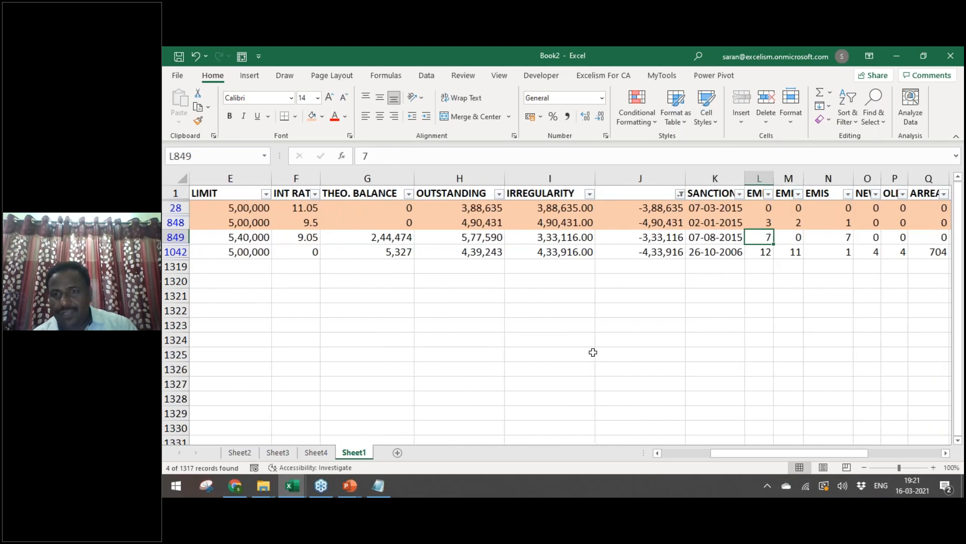
pyautogui.press('Left')
pyautogui.press('Right')
pyautogui.press('Right')
pyautogui.press('Right')
pyautogui.press('Right')
pyautogui.press('Right')
pyautogui.press('Right')
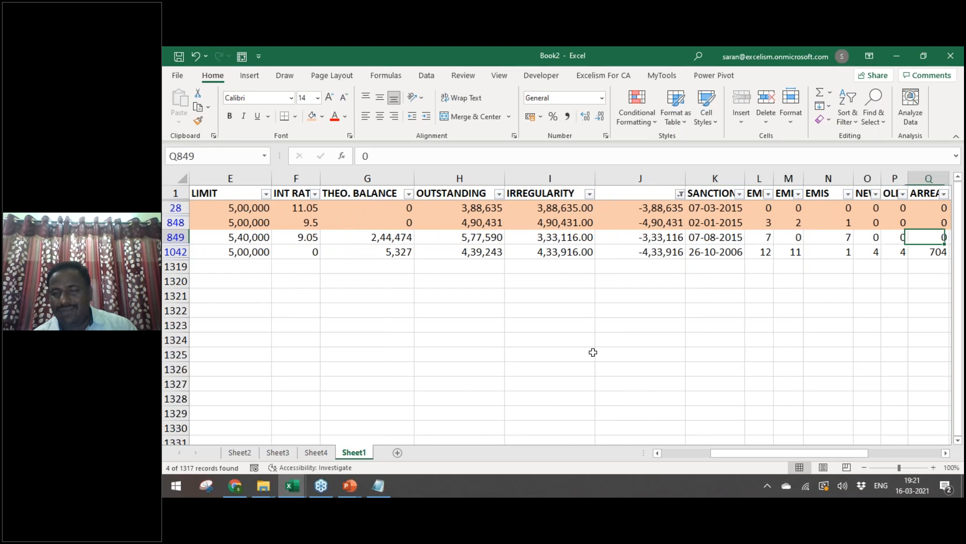
pyautogui.press('Left')
pyautogui.press('Left')
pyautogui.press('Left')
pyautogui.press('Left')
pyautogui.press('Left')
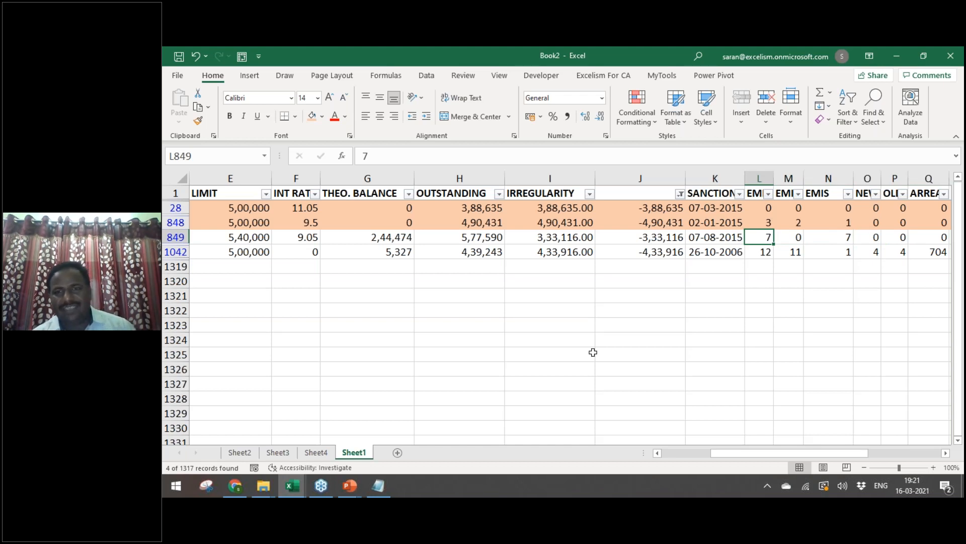
pyautogui.press('Down')
pyautogui.press('Left')
pyautogui.press('Left')
pyautogui.press('Up')
pyautogui.press('Up')
pyautogui.press('Up')
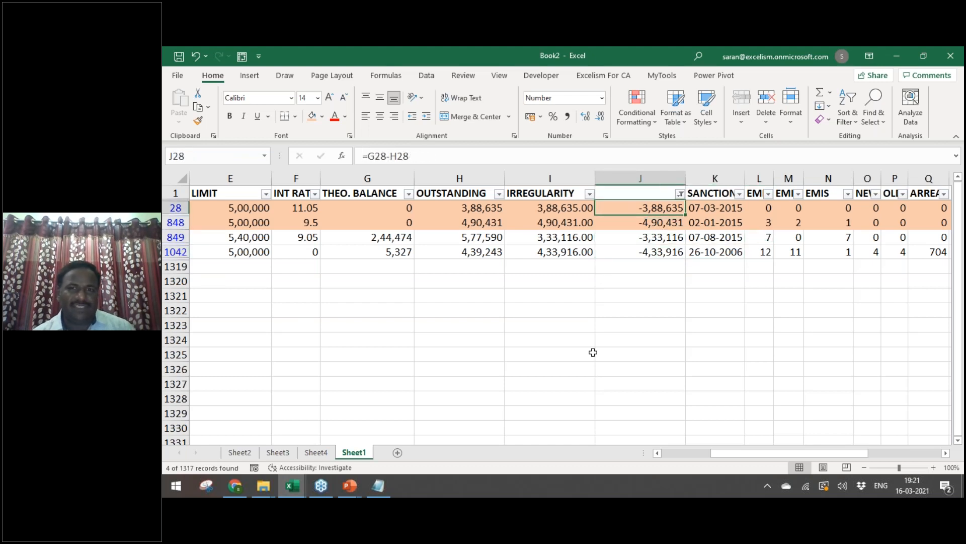
pyautogui.press('Left')
pyautogui.press('Left')
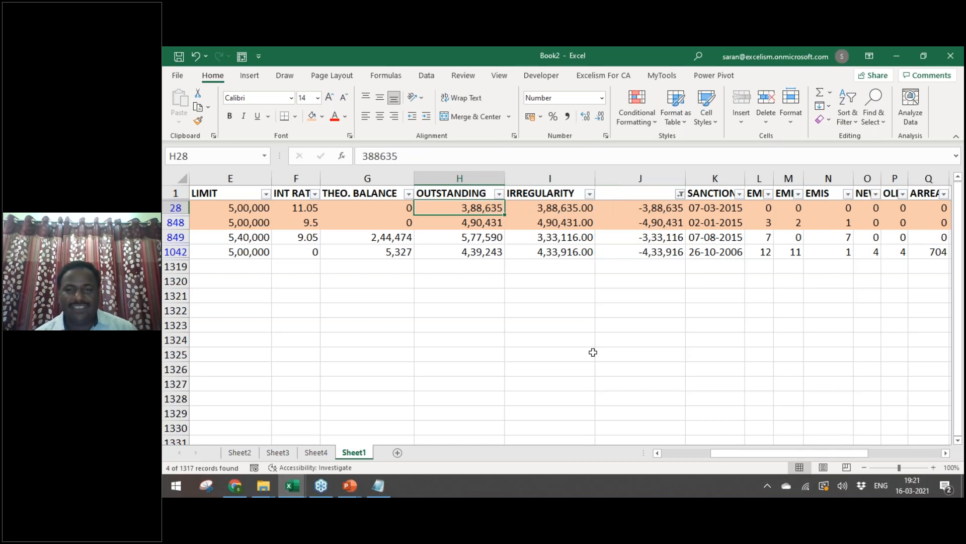
# Step: Reopen the column J filter and tick further negative differences starting at -2,84,319
pyautogui.press('Right')
pyautogui.press('Right')
pyautogui.press('Up')
pyautogui.hotkey('alt', 'Down')
pyautogui.press('Down')
pyautogui.press('Down')
pyautogui.press('Down')
pyautogui.press('Down')
pyautogui.press('Down')
pyautogui.press('Down')
pyautogui.press('Down')
pyautogui.press('Down')
pyautogui.press('Down')
pyautogui.press('Down')
pyautogui.press('Down')
pyautogui.press('Down')
pyautogui.press('Down')
pyautogui.press('Down')
pyautogui.press('space')
pyautogui.press('Down')
pyautogui.press('space')
pyautogui.press('Down')
pyautogui.press('space')
pyautogui.press('Down')
pyautogui.press('space')
pyautogui.press('Down')
pyautogui.press('space')
pyautogui.press('Down')
pyautogui.press('space')
pyautogui.press('Down')
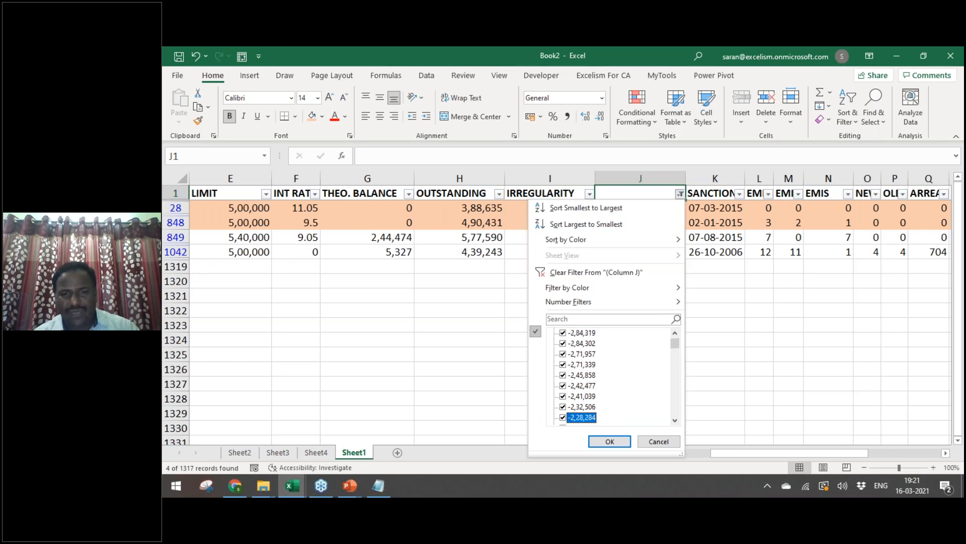
# Step: Apply the widened column J filter and check the filtered difference values
pyautogui.press('Return')
pyautogui.press('Down')
pyautogui.hotkey('ctrl', 'shift', 'Down')
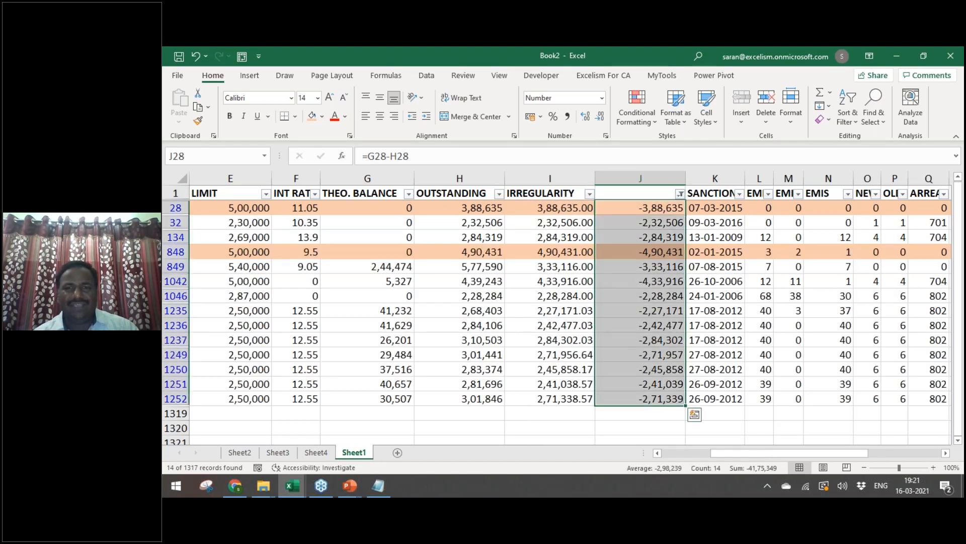
pyautogui.press('Up')
pyautogui.press('Down')
# Step: Glance through the SANCTION, L and M filter lists, then switch to the loan balance text file
pyautogui.press('Right')
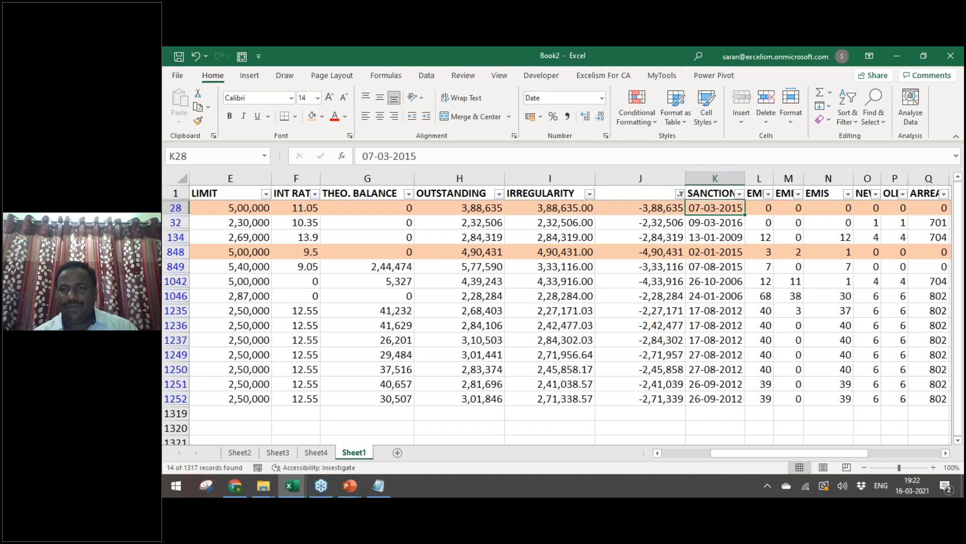
pyautogui.press('Up')
pyautogui.hotkey('alt', 'Down')
pyautogui.press('Escape')
pyautogui.press('Down')
pyautogui.press('Right')
pyautogui.press('Up')
pyautogui.hotkey('alt', 'Down')
pyautogui.press('Escape')
pyautogui.press('Right')
pyautogui.hotkey('alt', 'Down')
pyautogui.press('Escape')
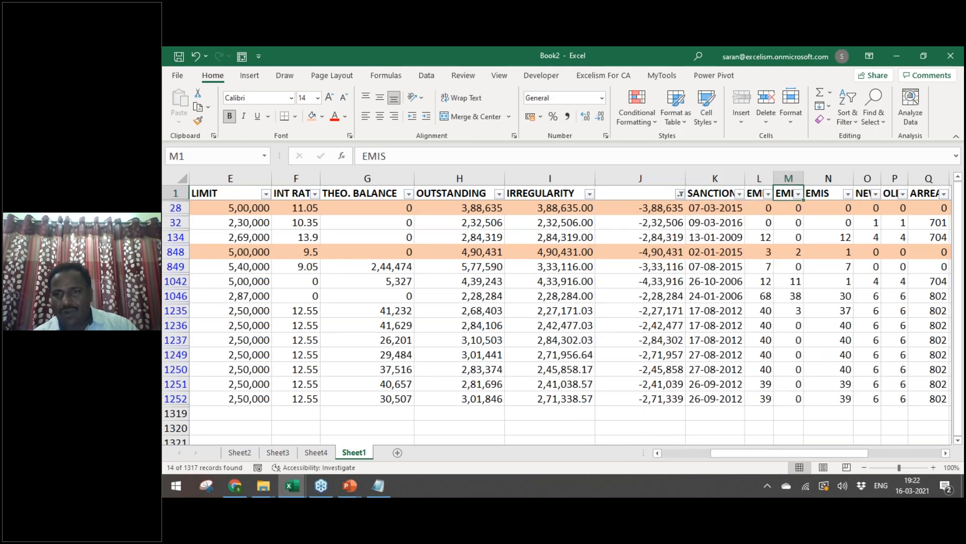
pyautogui.press('Down')
pyautogui.press('Right')
pyautogui.press('Up')
pyautogui.press('Left')
pyautogui.press('Left')
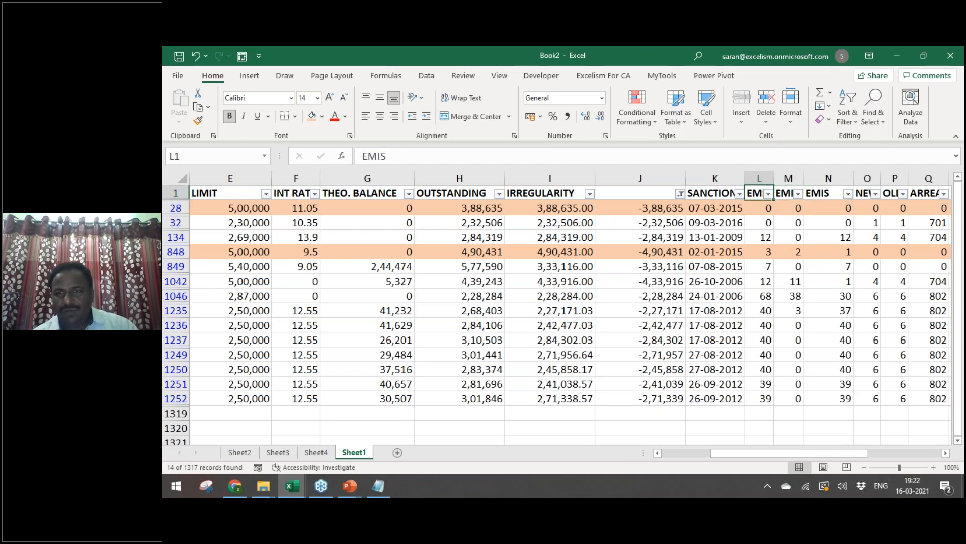
pyautogui.hotkey('alt', 'Tab')
pyautogui.hotkey('alt', 'Tab')
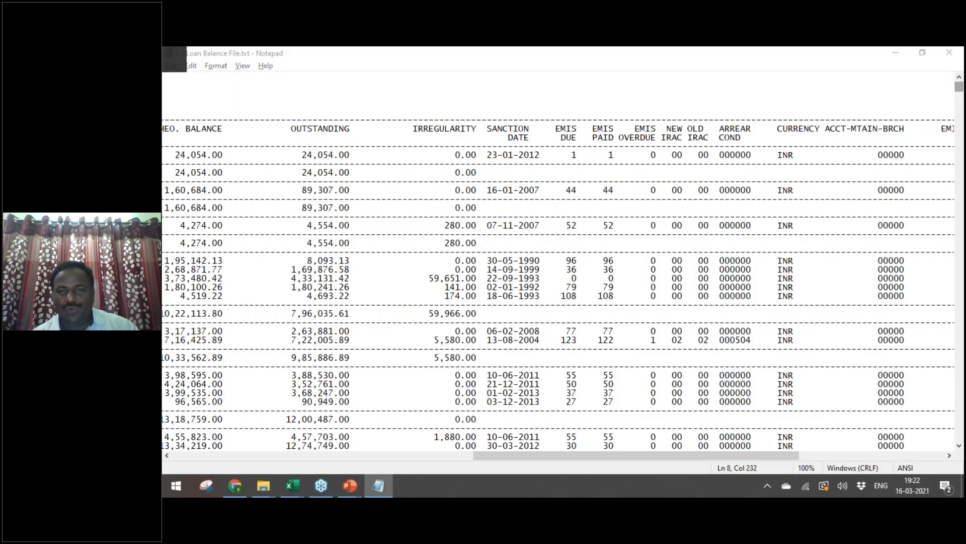
# Step: Rename the L1–N1 headers to EMIS Due, EMIS Paid and EMIS overdue
pyautogui.hotkey('alt', 'Tab')
pyautogui.press('F2')
pyautogui.write('Due')
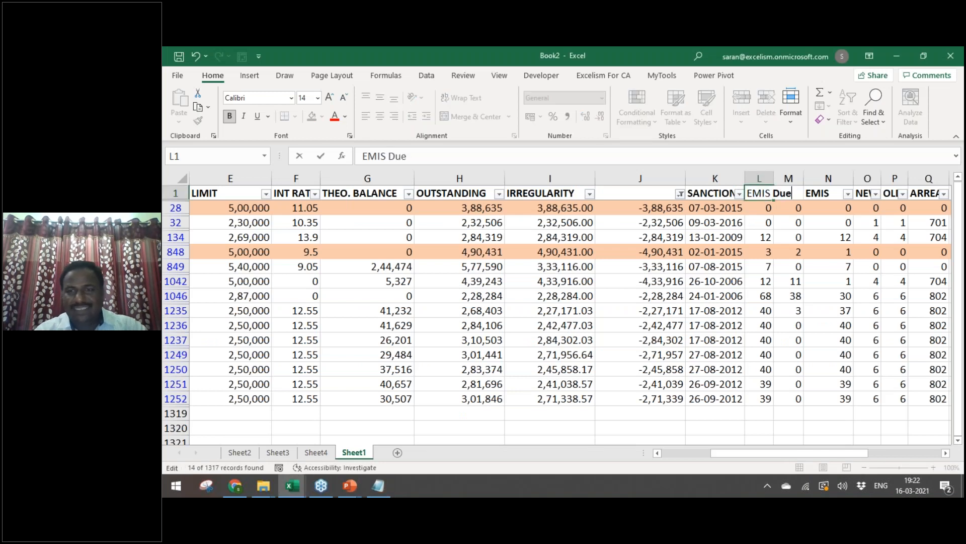
pyautogui.press('Tab')
pyautogui.write('EMIS Paid')
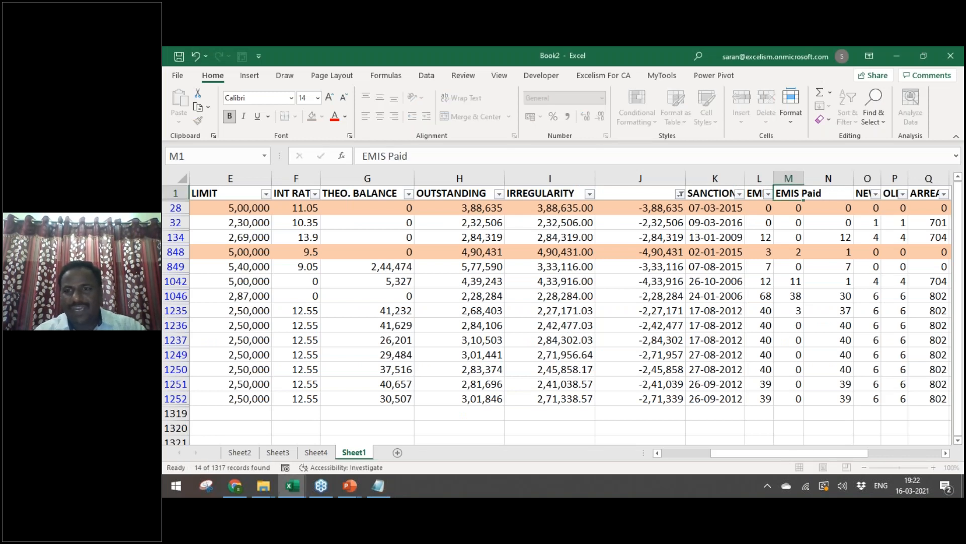
pyautogui.press('Tab')
pyautogui.write('EMIS')
pyautogui.hotkey('alt', 'Tab')
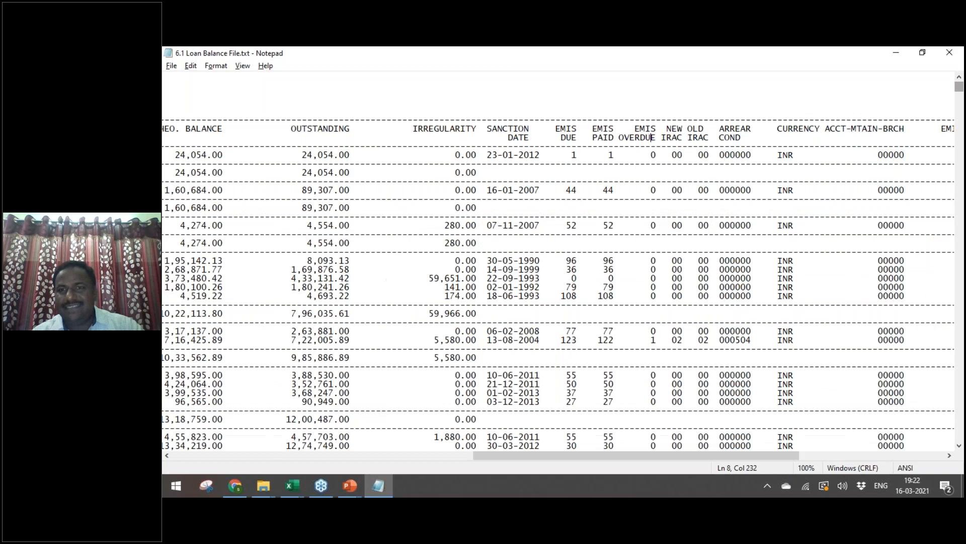
pyautogui.hotkey('alt', 'Tab')
pyautogui.write('overdue')
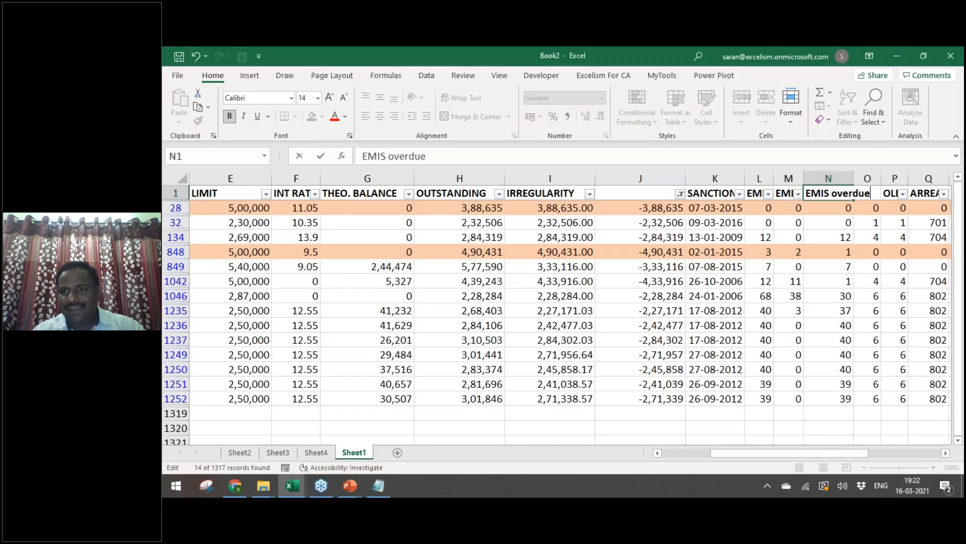
pyautogui.press('Tab')
# Step: Insert a new column O and enter =L28-M28 in O28
pyautogui.hotkey('ctrl', 'space')
pyautogui.hotkey('ctrl', 'shift', '+')
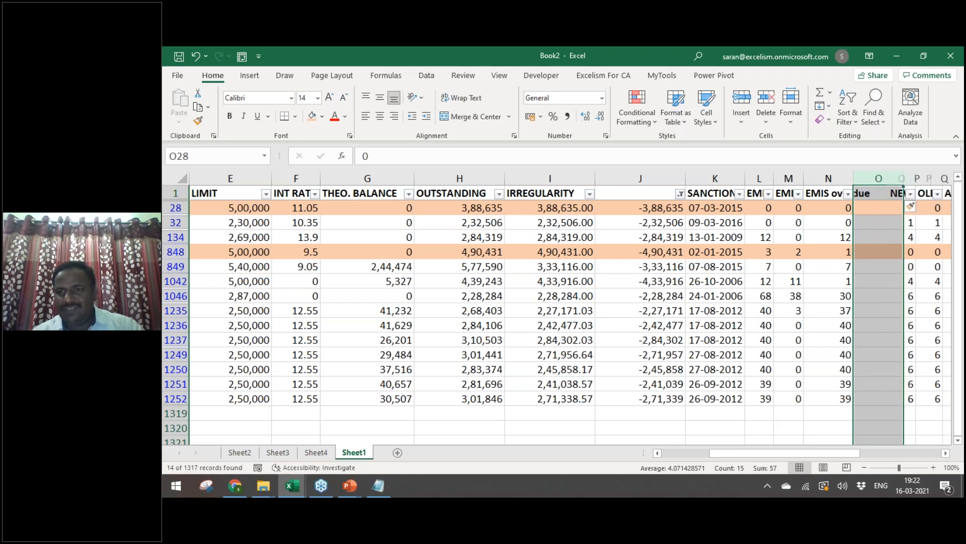
pyautogui.press('Down')
pyautogui.write('=')
pyautogui.press('Left')
pyautogui.press('Left')
pyautogui.press('Left')
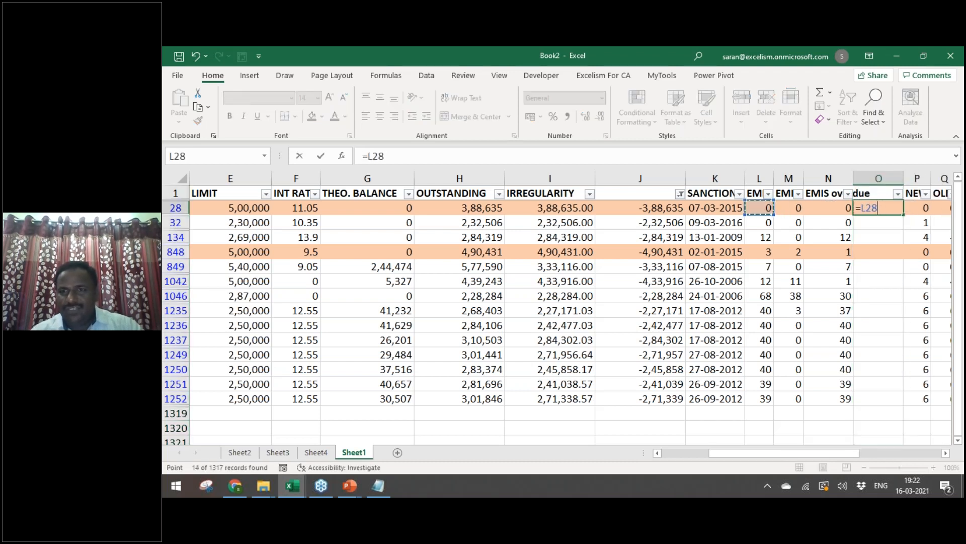
pyautogui.write('-')
pyautogui.press('Left')
pyautogui.press('Left')
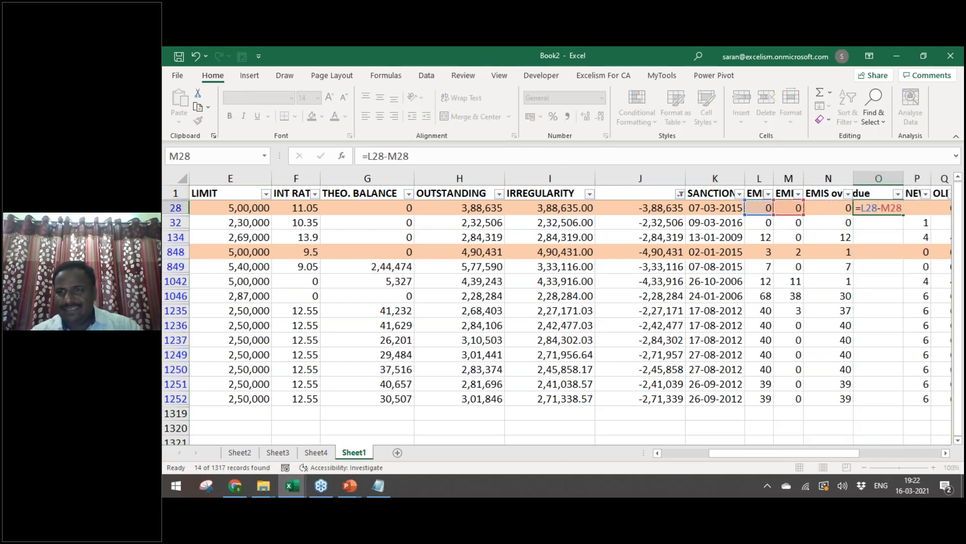
pyautogui.press('Return')
# Step: Copy the O28 formula into the visible rows O32:O1252
pyautogui.hotkey('ctrl', 'c')
pyautogui.hotkey('ctrl', 'Left')
pyautogui.hotkey('ctrl', 'Down')
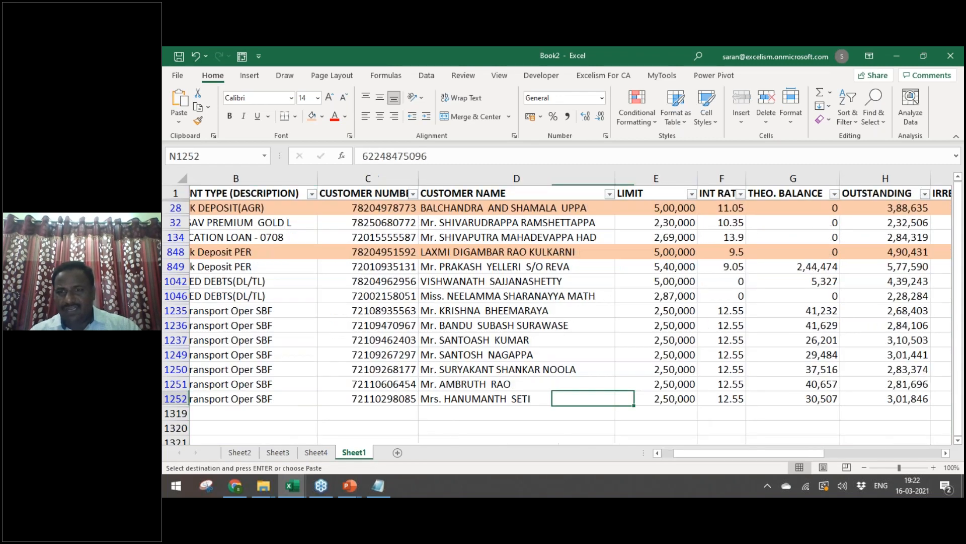
pyautogui.hotkey('ctrl', 'Right')
pyautogui.hotkey('ctrl', 'Right')
pyautogui.hotkey('ctrl', 'shift', 'Up')
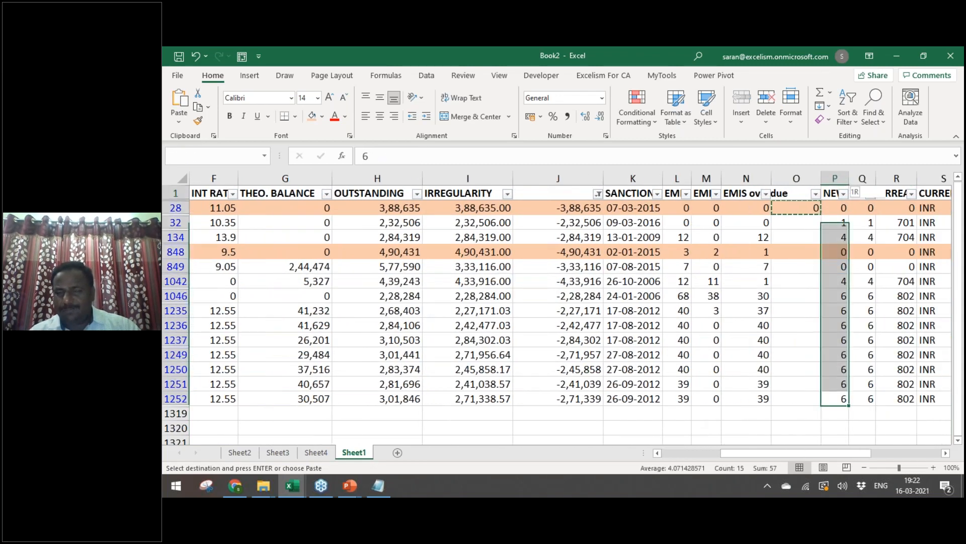
pyautogui.press('Down')
pyautogui.press('Left')
pyautogui.hotkey('ctrl', 'shift', 'Up')
pyautogui.press('Up')
pyautogui.hotkey('ctrl', 'shift', 'Up')
pyautogui.hotkey('shift', 'Down')
pyautogui.press('Return')
# Step: Check the O results against EMIS overdue and open that column's filter
pyautogui.press('Left')
pyautogui.press('Right')
pyautogui.press('Up')
pyautogui.press('Left')
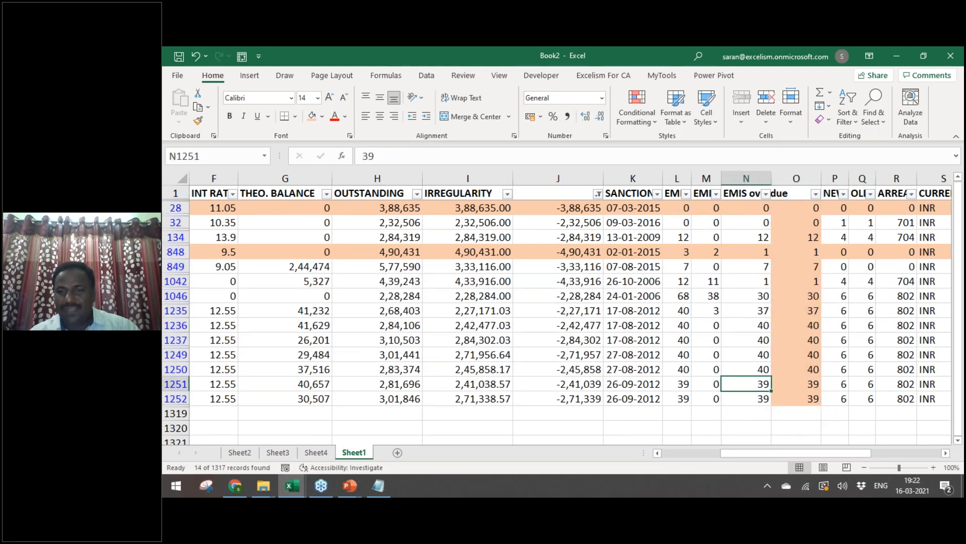
pyautogui.hotkey('ctrl', 'Up')
pyautogui.hotkey('alt', 'Down')
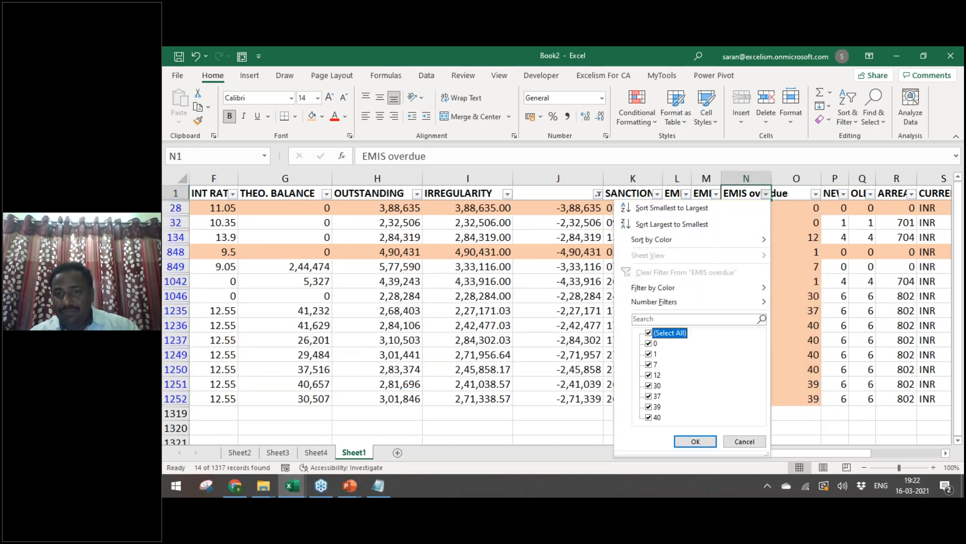
# Step: Filter the EMIS overdue column to show only records with 40 EMIs overdue
pyautogui.press('space')
pyautogui.press('End')
pyautogui.press('space')
pyautogui.press('Return')
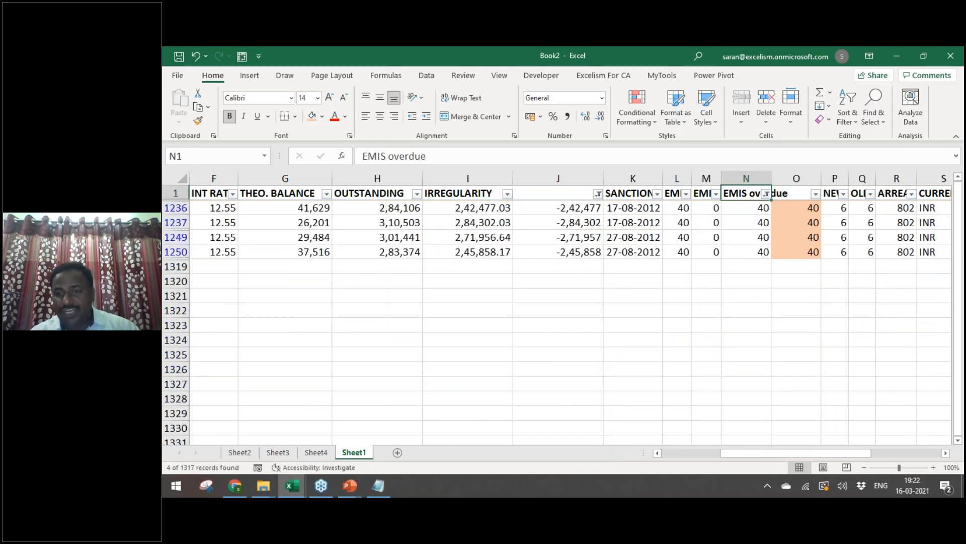
# Step: Inspect the first 40-overdue record's sanction date, EMIS Due, EMIS Paid (0) and overdue values
pyautogui.press('Down')
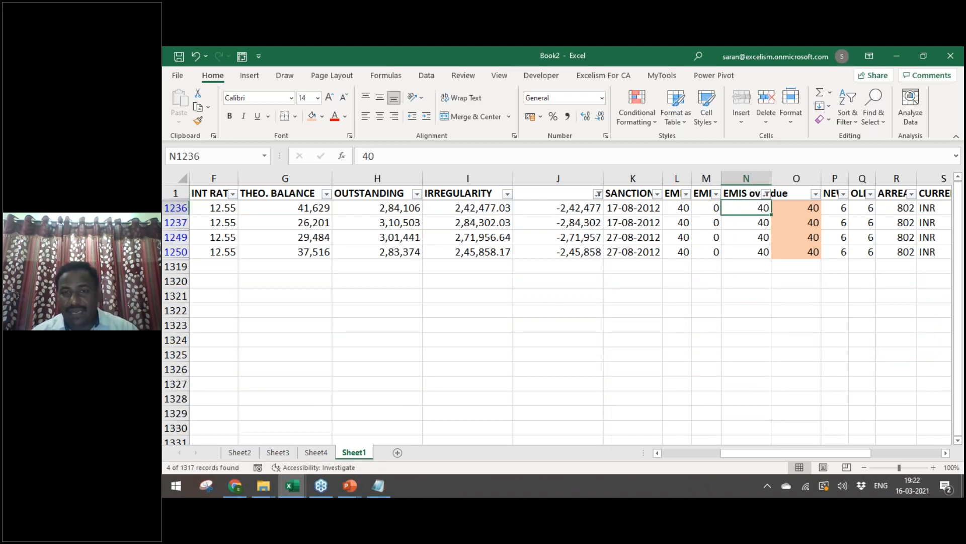
pyautogui.press('Left')
pyautogui.press('Left')
pyautogui.press('Left')
pyautogui.press('Up')
pyautogui.press('Down')
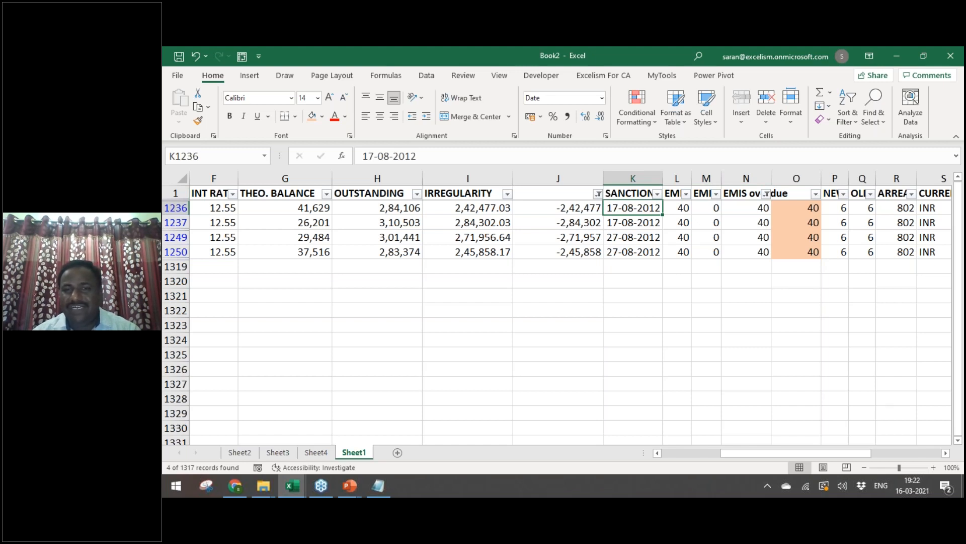
pyautogui.press('Right')
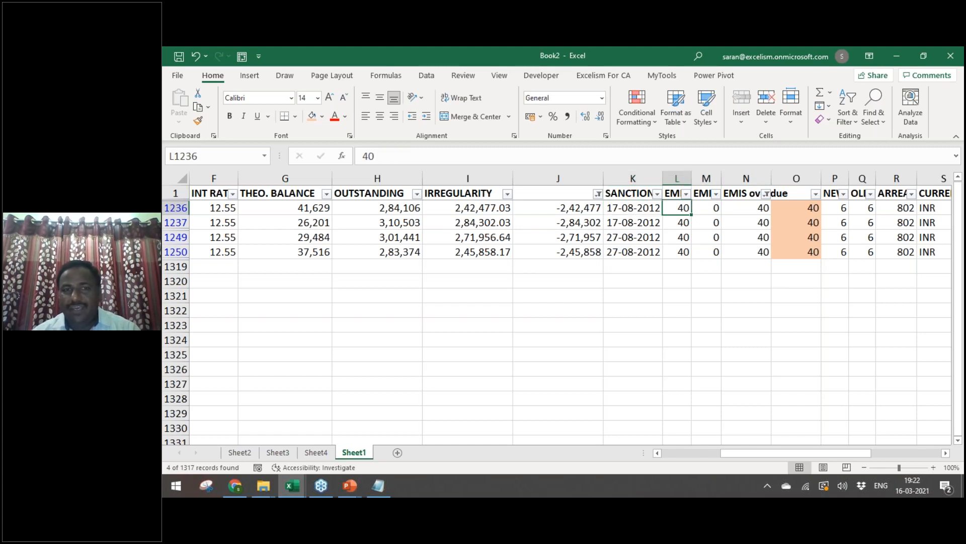
pyautogui.press('Up')
pyautogui.press('Down')
pyautogui.press('Right')
pyautogui.press('Up')
pyautogui.press('Down')
pyautogui.press('Up')
pyautogui.press('Down')
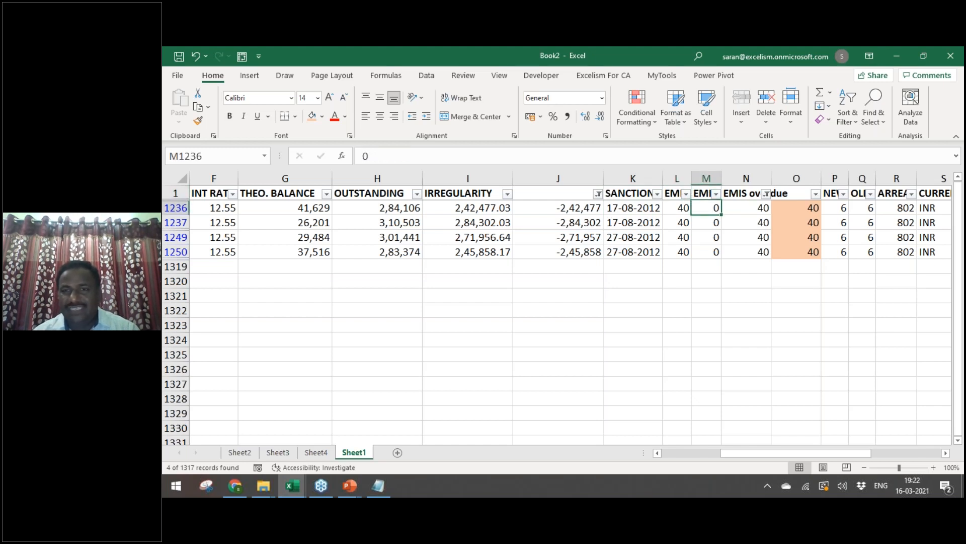
pyautogui.press('Left')
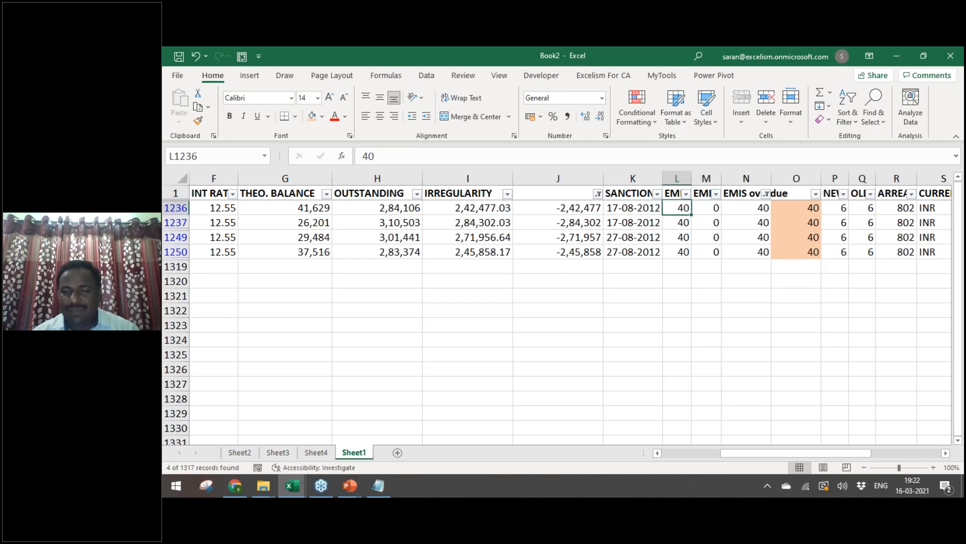
pyautogui.press('Right')
pyautogui.press('Right')
pyautogui.press('Up')
# Step: Clear all filters with Alt+D+F+S and move along row 2 to the instalment amount
pyautogui.hotkey('alt', 'd')
pyautogui.press('f')
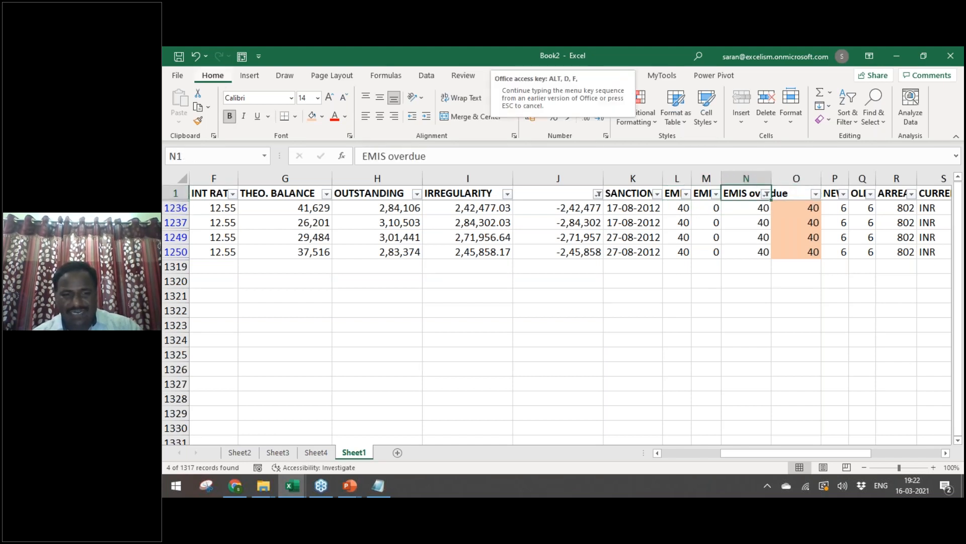
pyautogui.press('s')
pyautogui.press('Down')
pyautogui.press('Right')
pyautogui.press('Right')
pyautogui.press('Right')
pyautogui.press('Right')
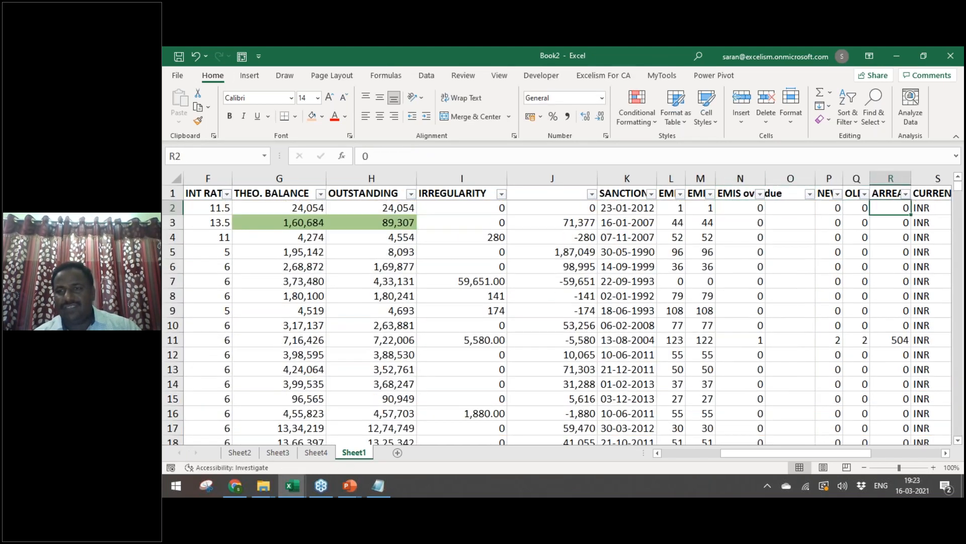
pyautogui.press('Right')
pyautogui.press('Right')
pyautogui.press('Right')
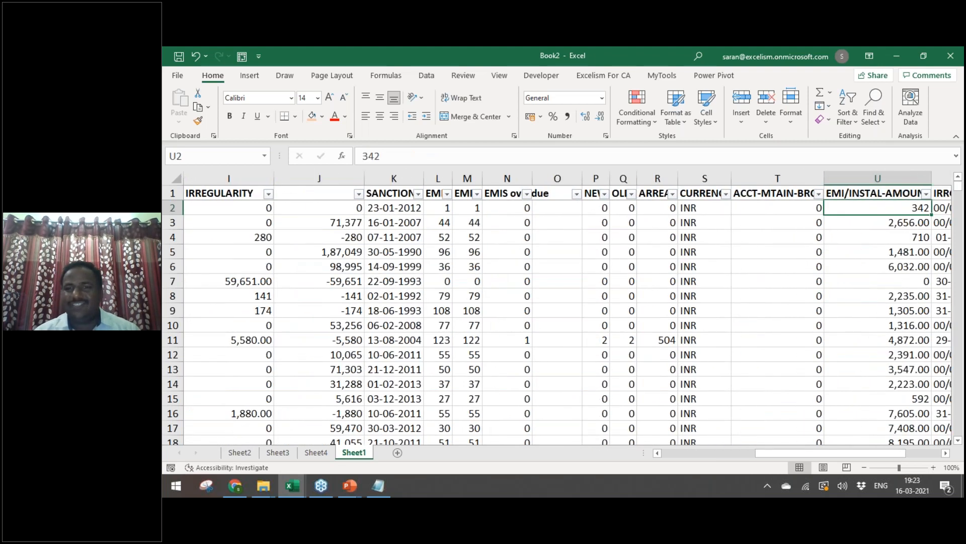
# Step: Open 02.10-NPA_PB_RD.pdf from Working Files at its Arrear Condition code table, then return to Excel
pyautogui.hotkey('alt', 'Tab')
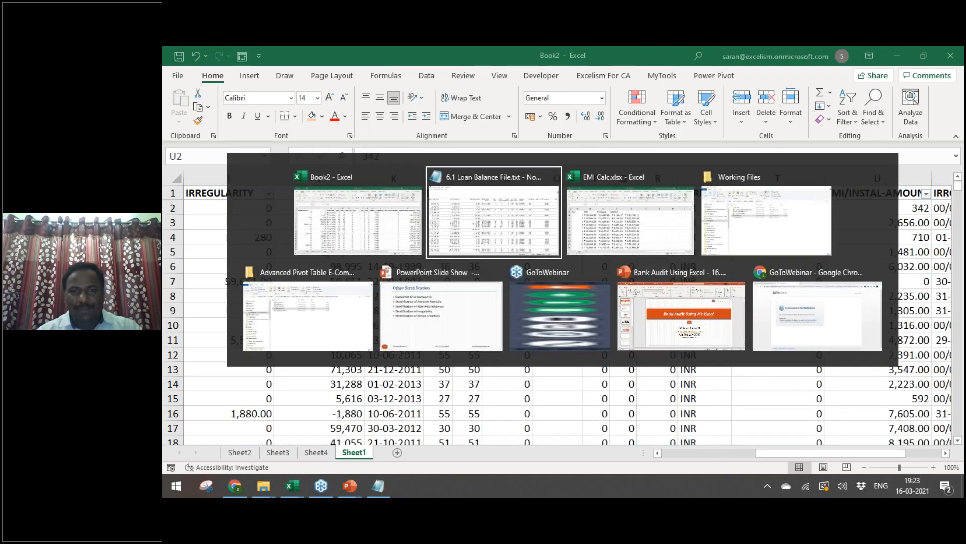
pyautogui.hotkey('alt', 'Tab')
pyautogui.hotkey('alt', 'Tab')
pyautogui.press('Up')
pyautogui.press('Up')
pyautogui.press('Down')
pyautogui.press('Return')
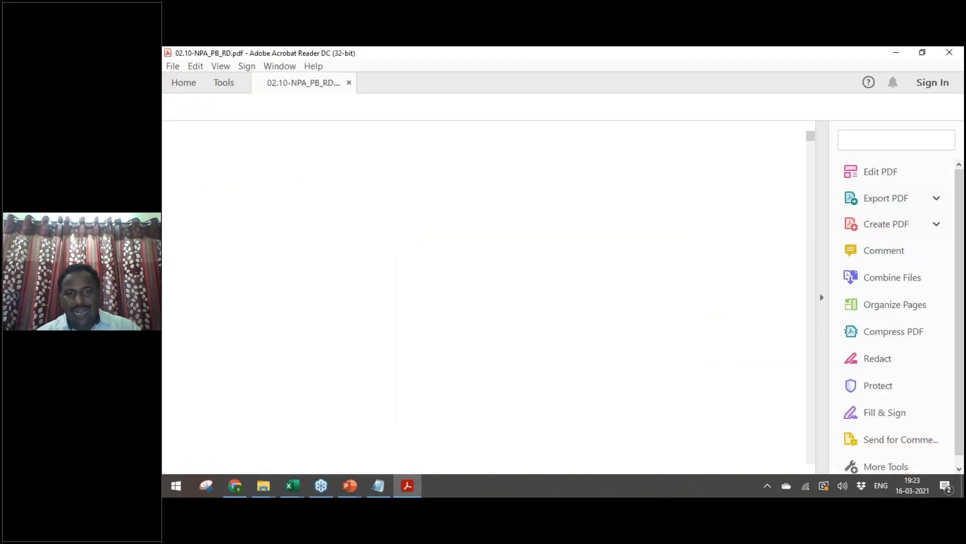
pyautogui.press('pagedown')
pyautogui.press('pagedown')
pyautogui.press('pagedown')
pyautogui.press('pagedown')
pyautogui.press('pagedown')
pyautogui.press('pagedown')
pyautogui.press('pagedown')
pyautogui.press('pagedown')
pyautogui.press('pagedown')
pyautogui.press('pagedown')
pyautogui.press('pageup')
pyautogui.press('pageup')
pyautogui.press('pageup')
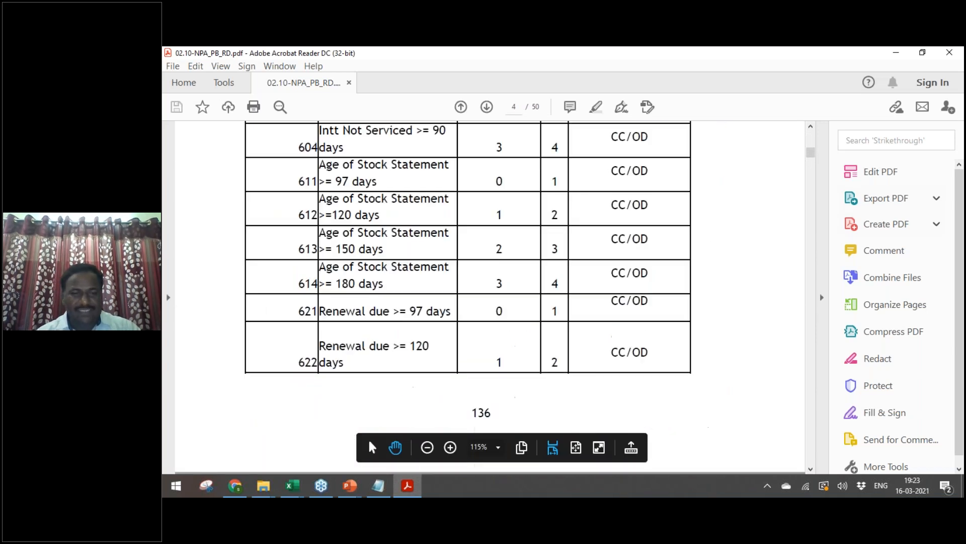
pyautogui.press('Up')
pyautogui.press('Up')
pyautogui.press('Up')
pyautogui.press('Up')
pyautogui.press('Up')
pyautogui.press('Up')
pyautogui.press('Up')
pyautogui.press('Up')
pyautogui.press('Up')
pyautogui.press('Up')
pyautogui.press('Up')
pyautogui.press('Up')
pyautogui.press('Up')
pyautogui.press('Up')
pyautogui.press('Up')
pyautogui.press('Up')
pyautogui.press('Up')
pyautogui.press('Up')
pyautogui.press('Up')
pyautogui.press('Up')
pyautogui.press('Up')
pyautogui.press('Up')
pyautogui.press('Up')
pyautogui.press('Up')
pyautogui.press('Up')
pyautogui.press('Up')
pyautogui.press('Up')
pyautogui.press('Up')
pyautogui.press('Up')
pyautogui.press('Up')
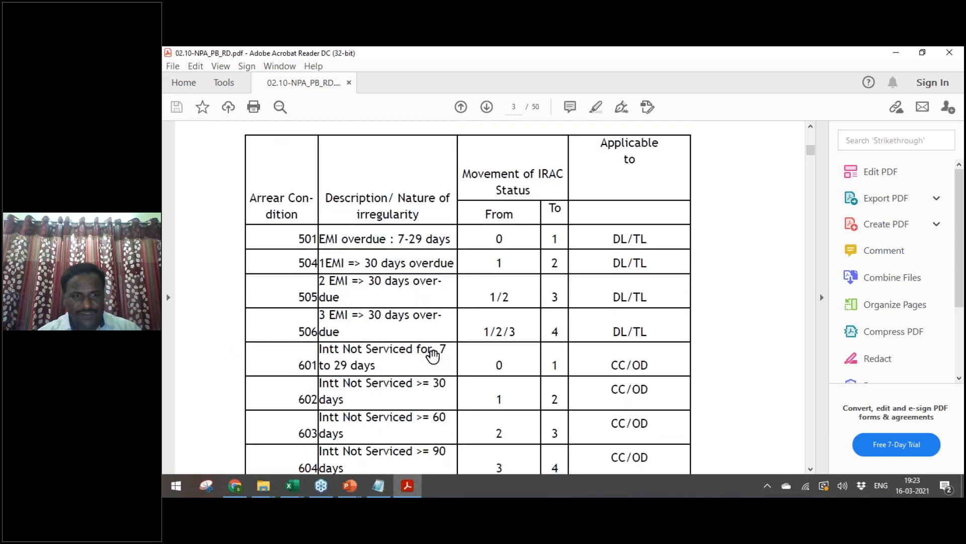
pyautogui.hotkey('alt', 'Tab')
pyautogui.hotkey('alt', 'Tab')
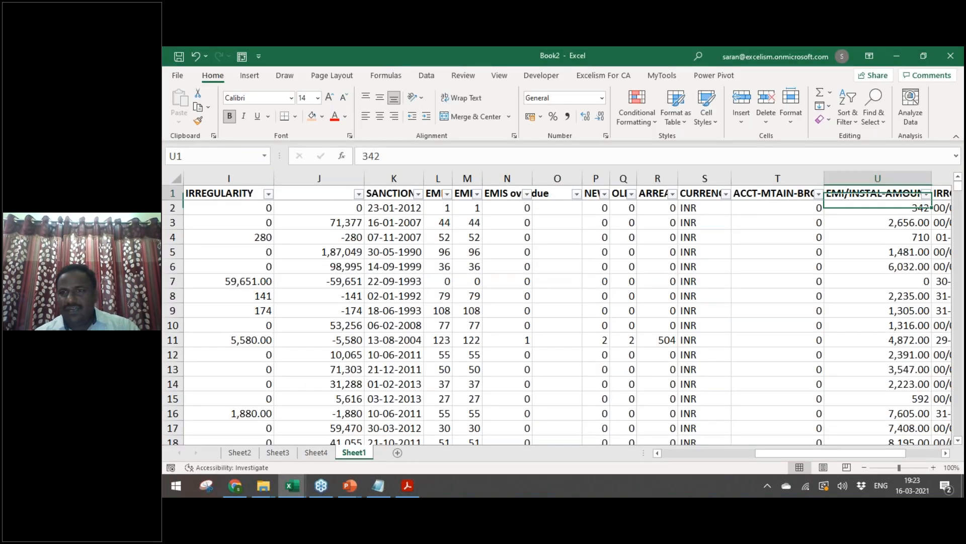
# Step: Filter the ARREAR column to show only arrear condition 506
pyautogui.press('Left')
pyautogui.press('Left')
pyautogui.press('Right')
pyautogui.press('Right')
pyautogui.press('Right')
pyautogui.press('Right')
pyautogui.press('Right')
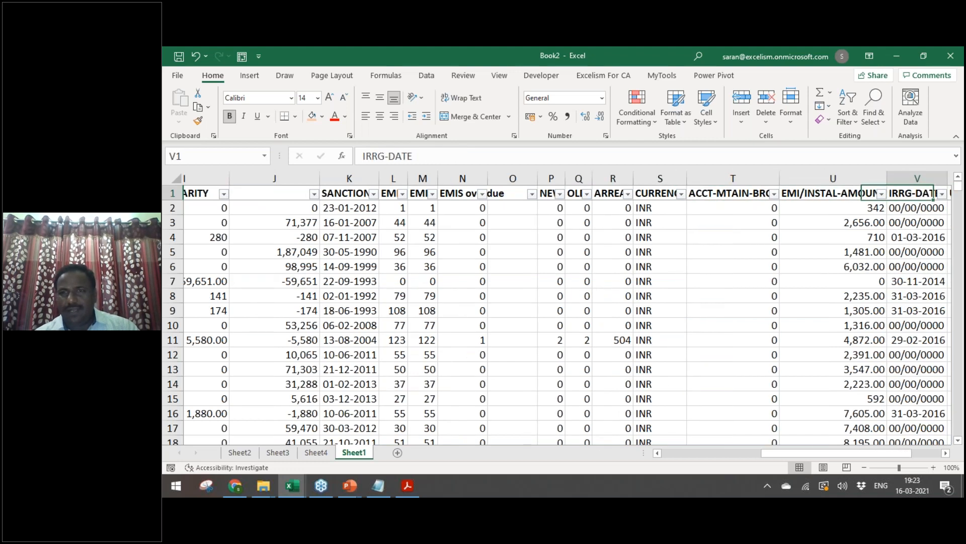
pyautogui.press('Left')
pyautogui.press('Left')
pyautogui.press('Left')
pyautogui.press('Left')
pyautogui.press('Left')
pyautogui.press('Left')
pyautogui.press('Left')
pyautogui.press('Right')
pyautogui.hotkey('alt', 'Down')
pyautogui.press('Down')
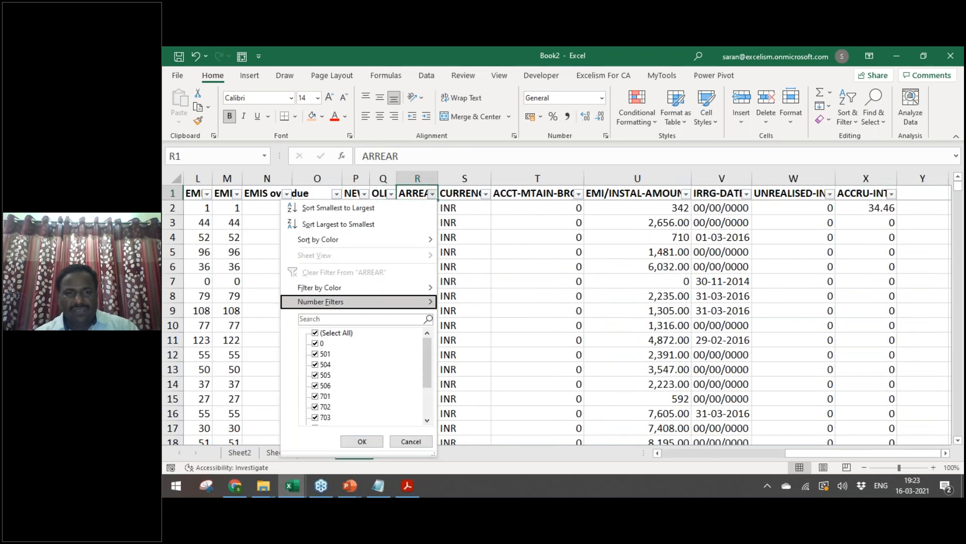
pyautogui.press('Down')
pyautogui.press('Down')
pyautogui.press('space')
pyautogui.press('Down')
pyautogui.press('Down')
pyautogui.press('Down')
# Step: Inspect the first 506 record and select all filtered ARREAR values down column R
pyautogui.press('Down')
pyautogui.press('Down')
pyautogui.press('space')
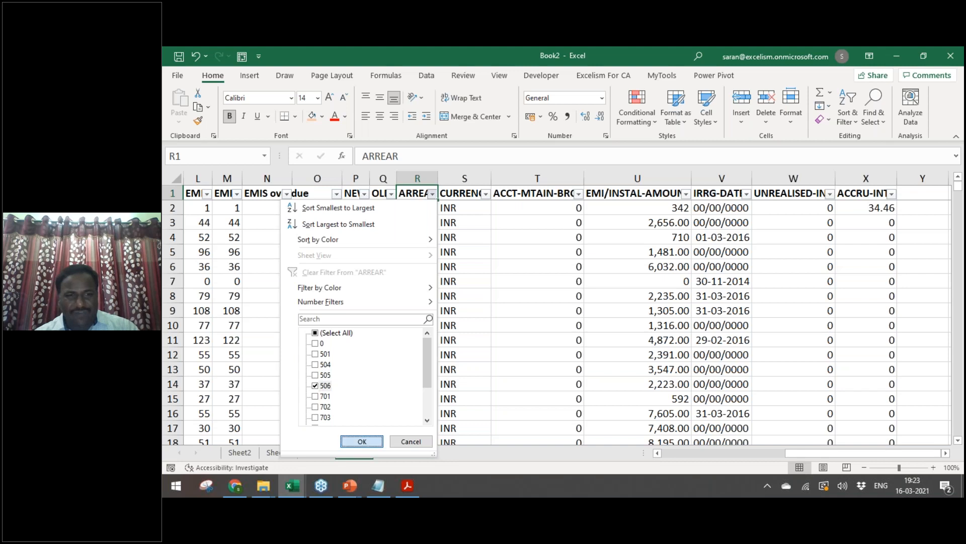
pyautogui.press('Return')
pyautogui.press('Down')
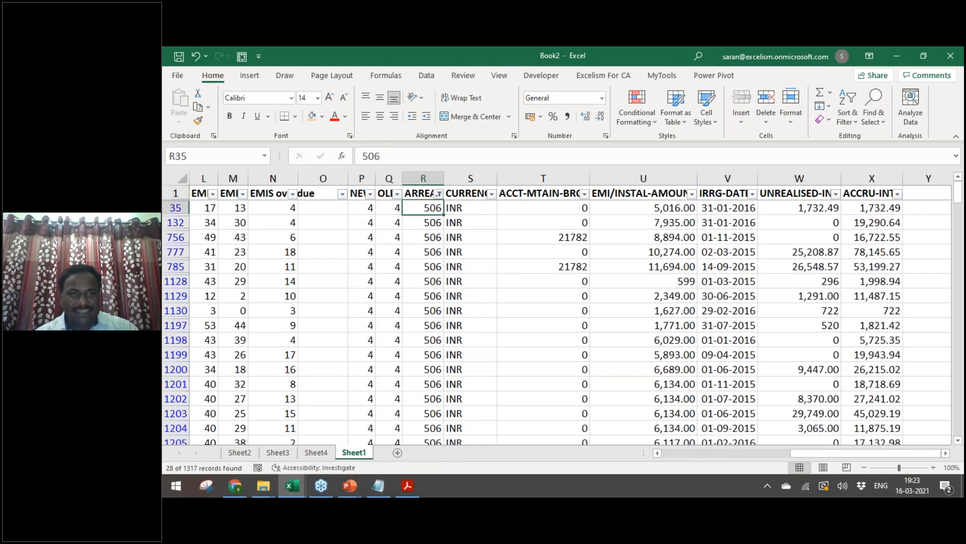
pyautogui.press('Left')
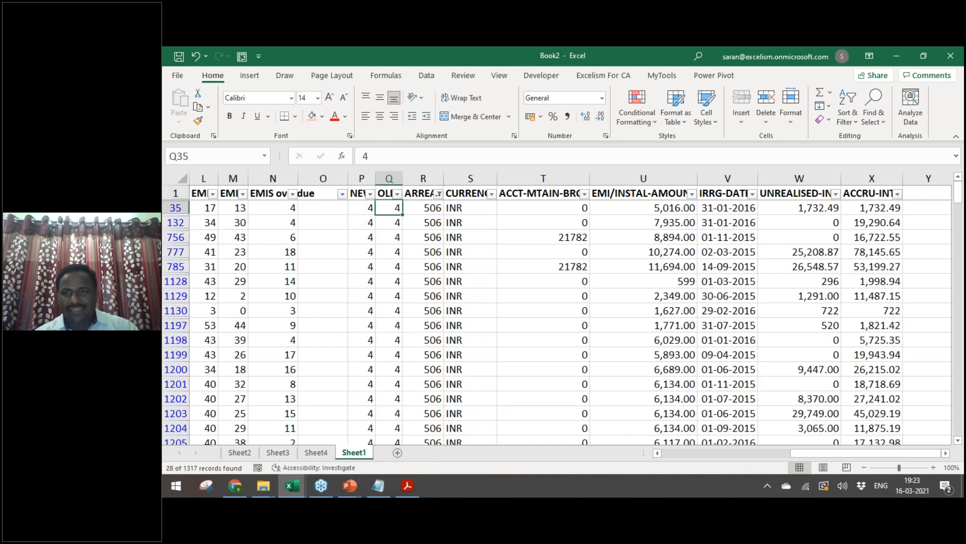
pyautogui.press('Right')
pyautogui.press('Right')
pyautogui.press('Right')
pyautogui.press('Right')
pyautogui.press('Right')
pyautogui.press('Right')
pyautogui.press('Left')
pyautogui.press('Left')
pyautogui.press('Left')
pyautogui.press('Left')
pyautogui.press('Left')
pyautogui.hotkey('ctrl', 'shift', 'Down')
pyautogui.hotkey('alt', 'Tab')
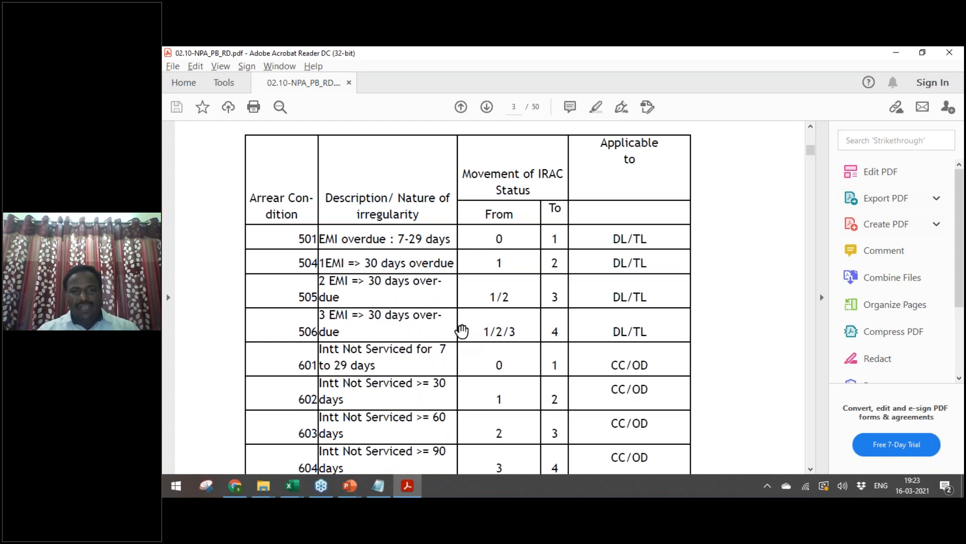
pyautogui.hotkey('alt', 'Tab')
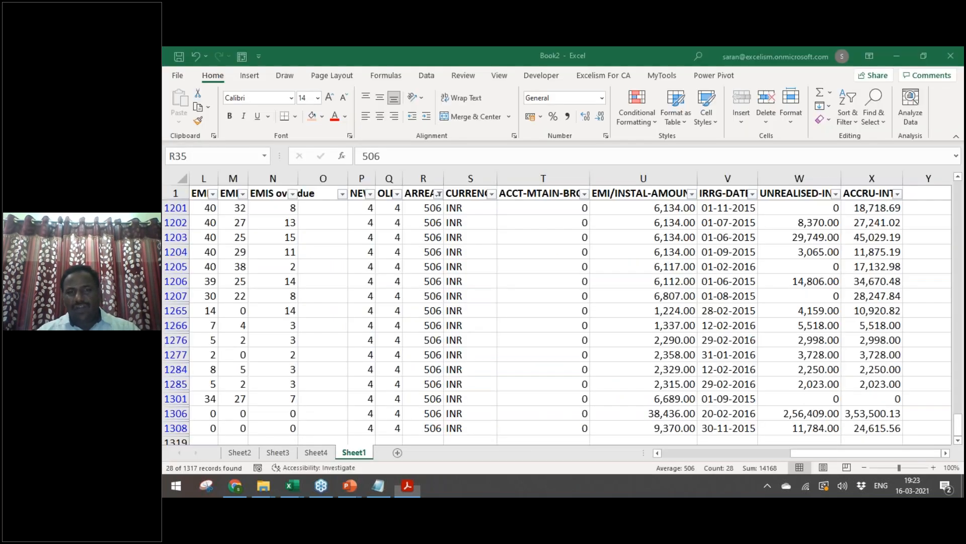
pyautogui.scroll(4, 554, 322)
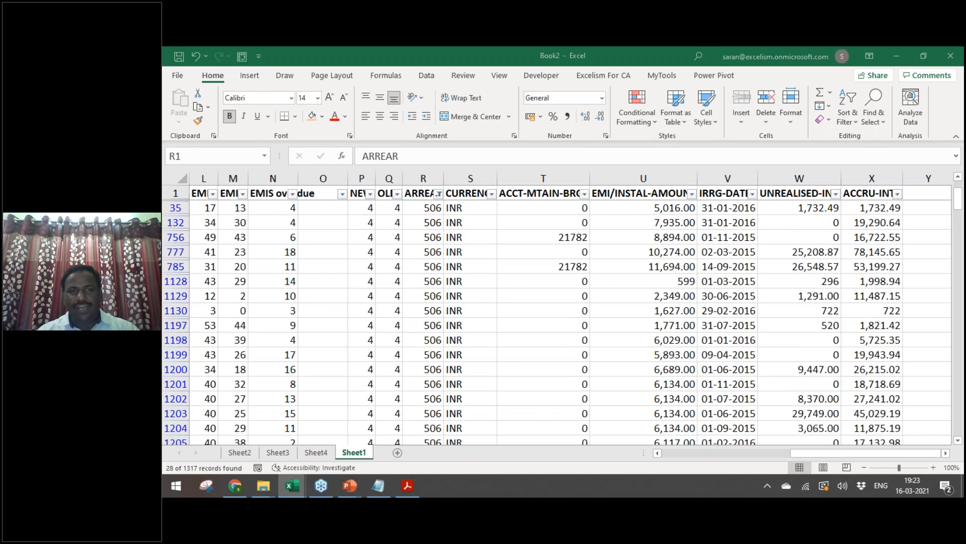
pyautogui.hotkey('alt', 'Tab')
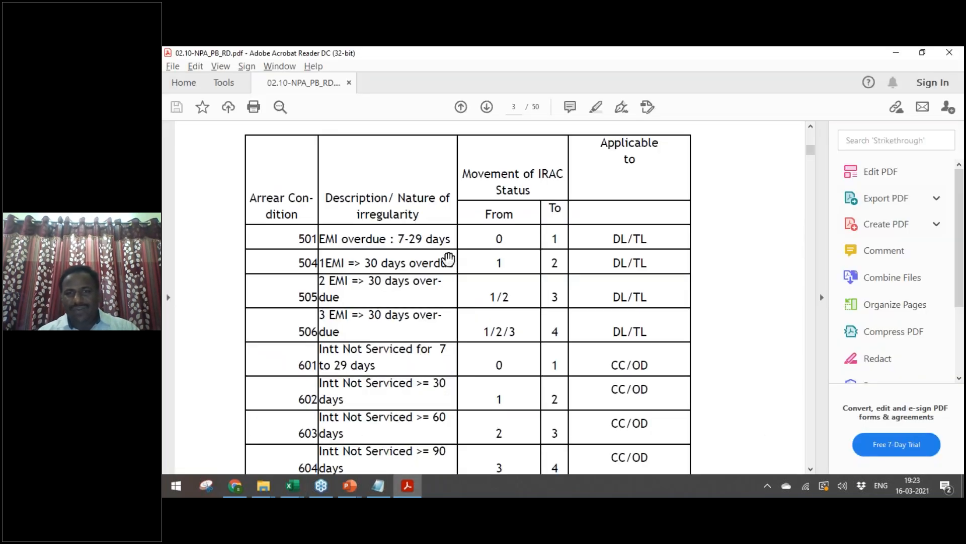
pyautogui.hotkey('alt', 'Tab')
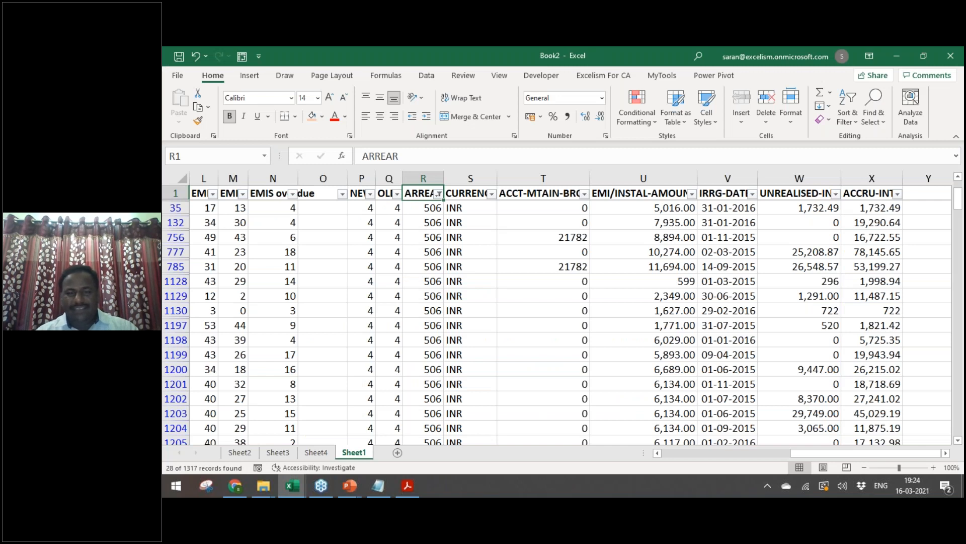
pyautogui.hotkey('alt', 'Tab')
pyautogui.scroll(-1, 468, 297)
pyautogui.scroll(-3, 474, 343)
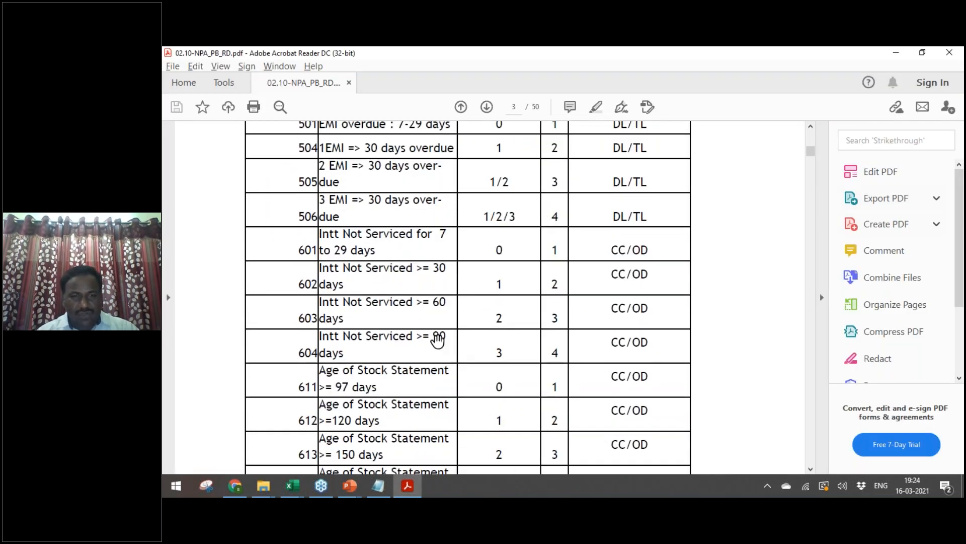
# Step: Review the ARREAR filter values in Excel, leaving the 506 filter unchanged
pyautogui.hotkey('alt', 'Tab')
pyautogui.hotkey('alt', 'Tab')
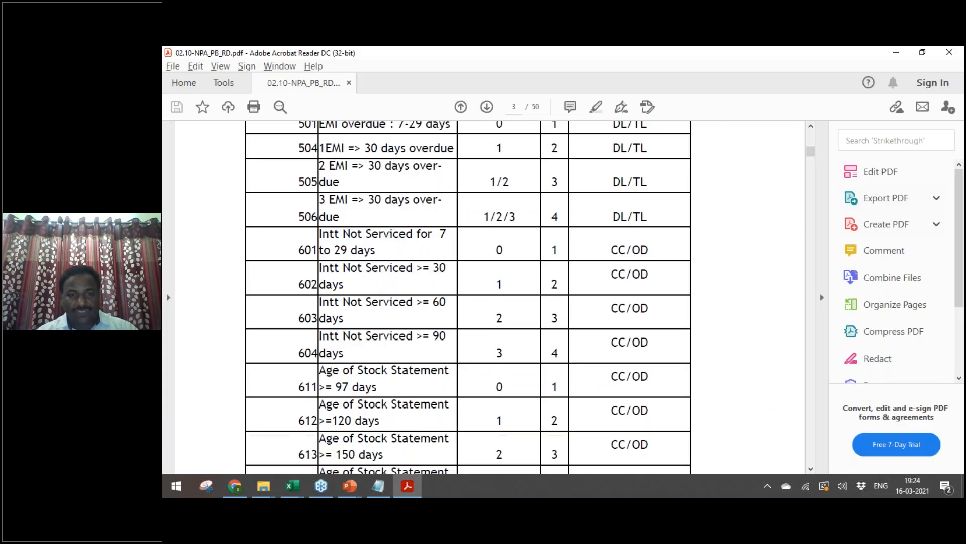
pyautogui.hotkey('alt', 'Tab')
pyautogui.hotkey('alt', 'Down')
pyautogui.press('e')
pyautogui.press('Down')
pyautogui.press('Down')
pyautogui.press('Down')
pyautogui.press('Down')
pyautogui.press('Down')
pyautogui.press('Down')
pyautogui.press('space')
pyautogui.press('Escape')
pyautogui.hotkey('alt', 'Tab')
# Step: Scroll down the PDF arrear table and compare it with the ARREAR filter codes
pyautogui.scroll(-3, 820, 293)
pyautogui.scroll(-3, 420, 326)
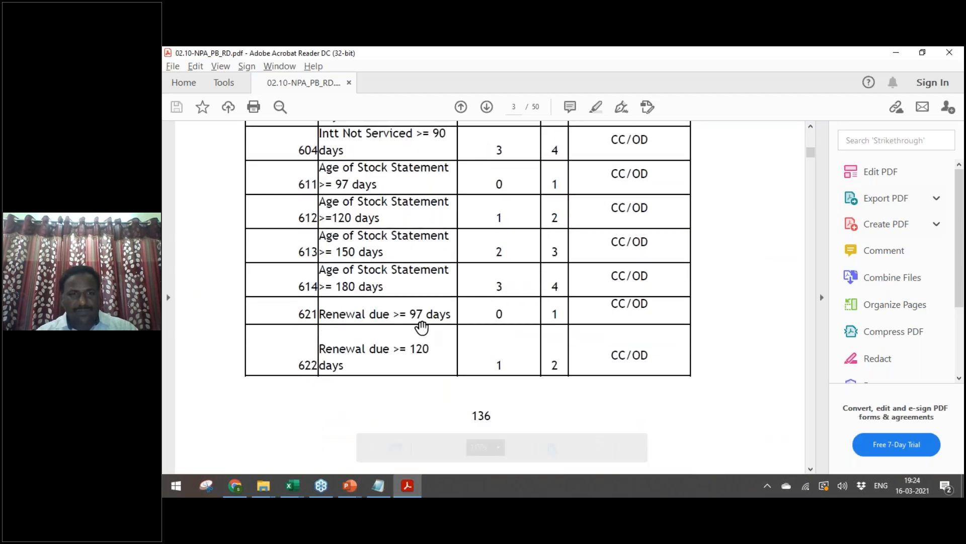
pyautogui.hotkey('alt', 'Tab')
pyautogui.hotkey('alt', 'Down')
pyautogui.press('Down')
pyautogui.press('Down')
pyautogui.press('Down')
pyautogui.press('Down')
pyautogui.press('Down')
pyautogui.press('Down')
pyautogui.press('Down')
pyautogui.press('Down')
pyautogui.press('Down')
pyautogui.press('Down')
pyautogui.press('Down')
pyautogui.press('Down')
pyautogui.press('Down')
pyautogui.press('Down')
pyautogui.press('Down')
pyautogui.press('Down')
pyautogui.press('Down')
pyautogui.press('Down')
pyautogui.press('Down')
pyautogui.press('Down')
pyautogui.press('Escape')
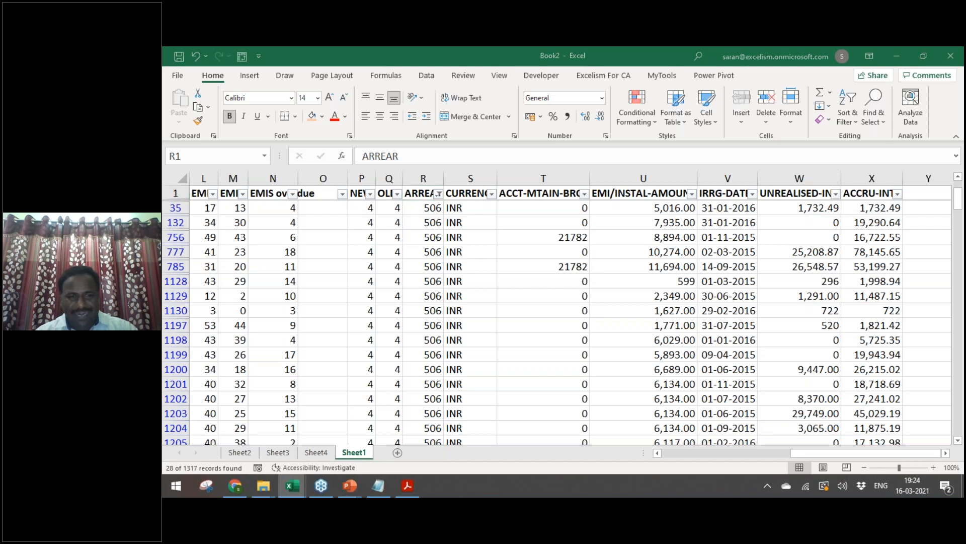
# Step: Scroll further through the PDF table and recheck the ARREAR codes and headers in Excel
pyautogui.hotkey('alt', 'Tab')
pyautogui.scroll(-1, 490, 296)
pyautogui.scroll(-8, 490, 296)
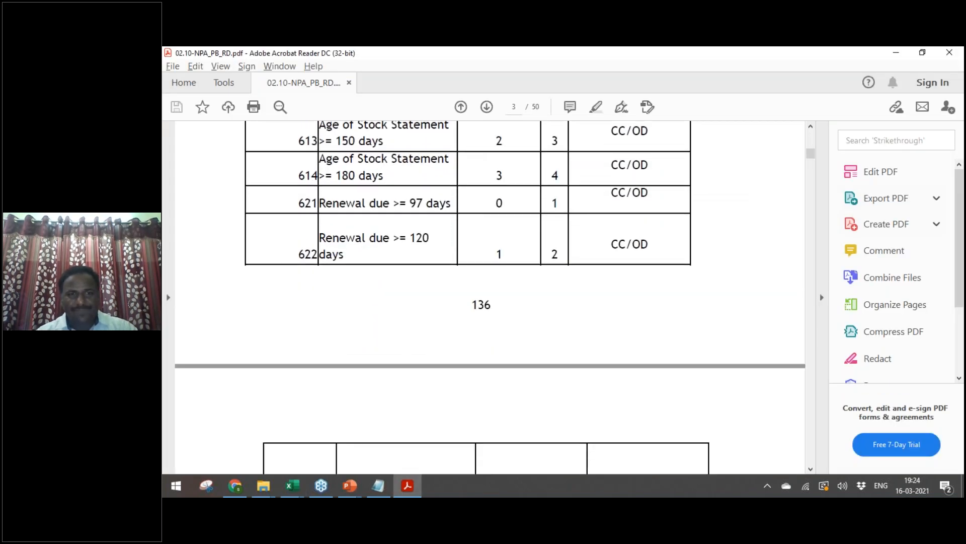
pyautogui.scroll(-3, 820, 292)
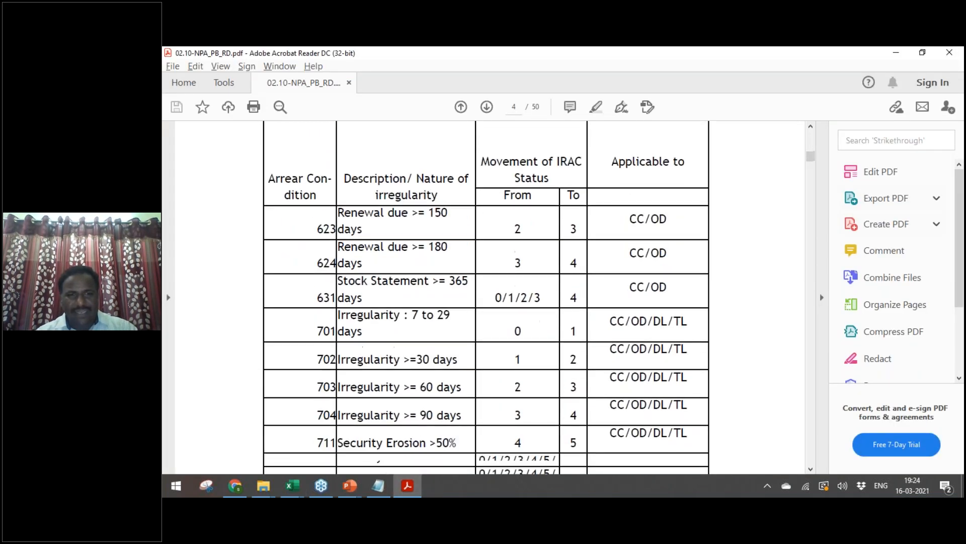
pyautogui.hotkey('alt', 'Tab')
pyautogui.hotkey('alt', 'Down')
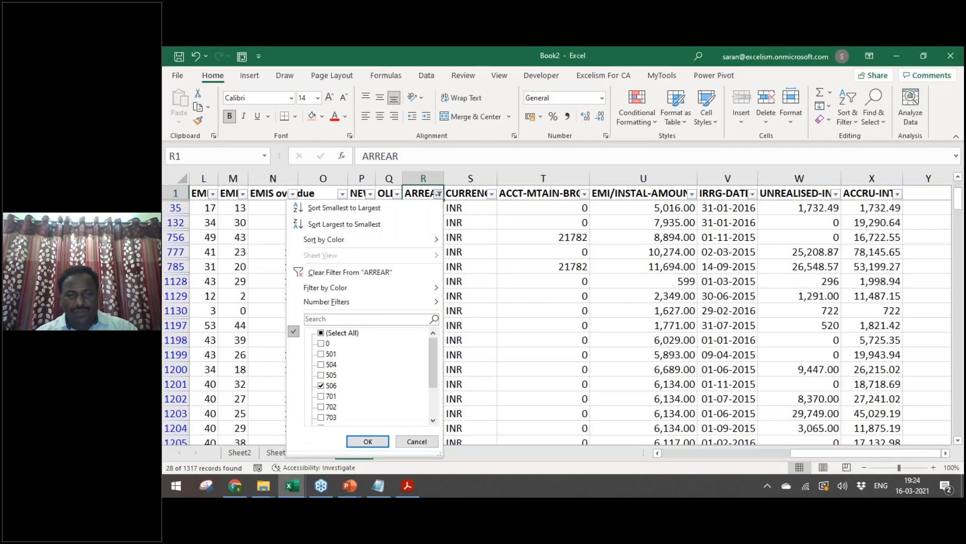
pyautogui.press('Escape')
pyautogui.press('Right')
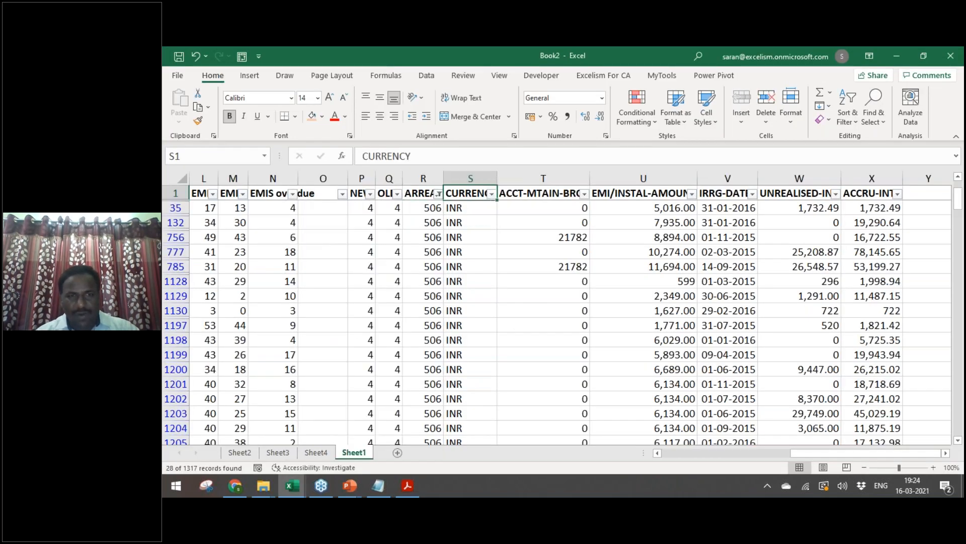
pyautogui.press('Left')
# Step: Select and copy the PDF arrear condition table from its header through code 803
pyautogui.hotkey('alt', 'Tab')
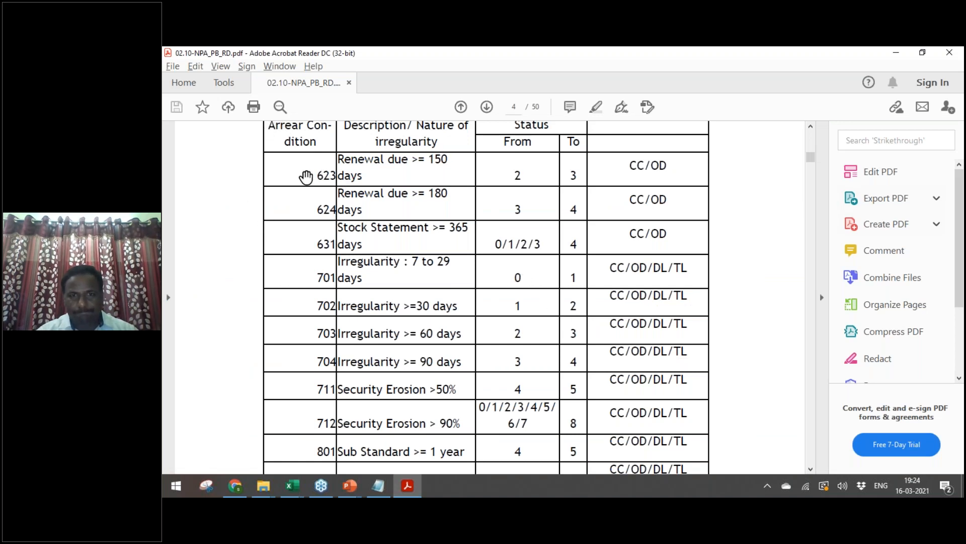
pyautogui.doubleClick(322, 174)
pyautogui.click(277, 134)
pyautogui.moveTo(272, 130); pyautogui.dragTo(692, 355)
pyautogui.hotkey('alt', 'Tab')
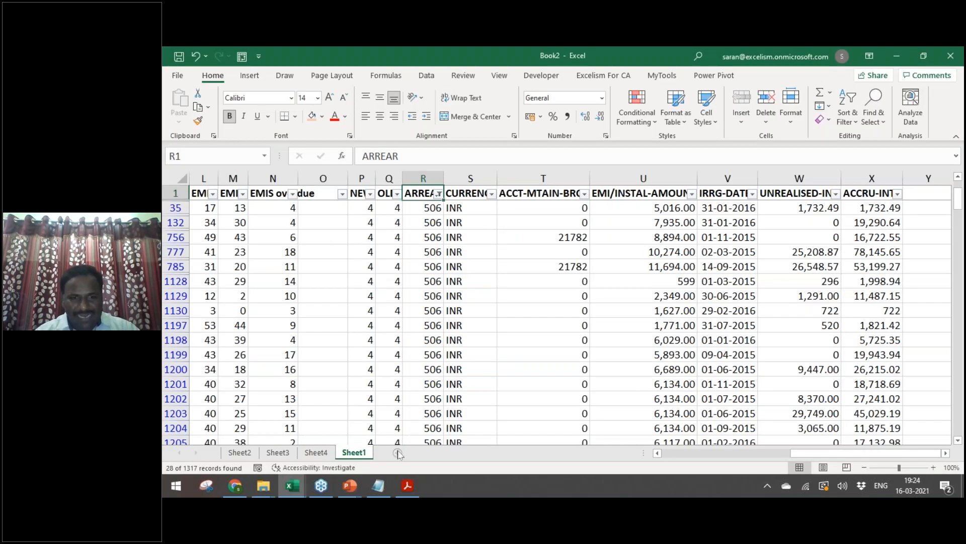
# Step: Add a new Sheet5 and paste the PDF table into A2 as Unicode Text
pyautogui.click(397, 452)
pyautogui.press('Down')
pyautogui.hotkey('ctrl', 'alt', 'v')
pyautogui.press('Return')
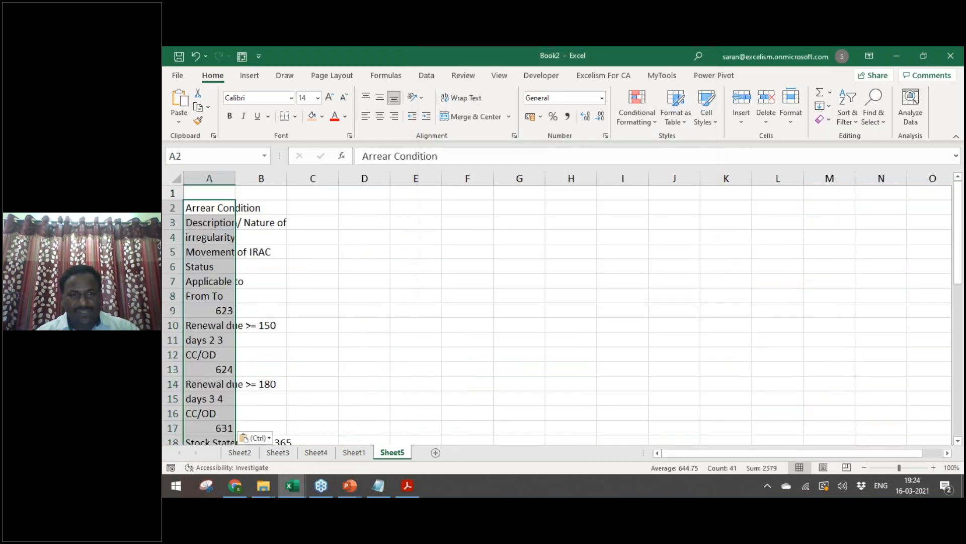
pyautogui.hotkey('ctrl', 'z')
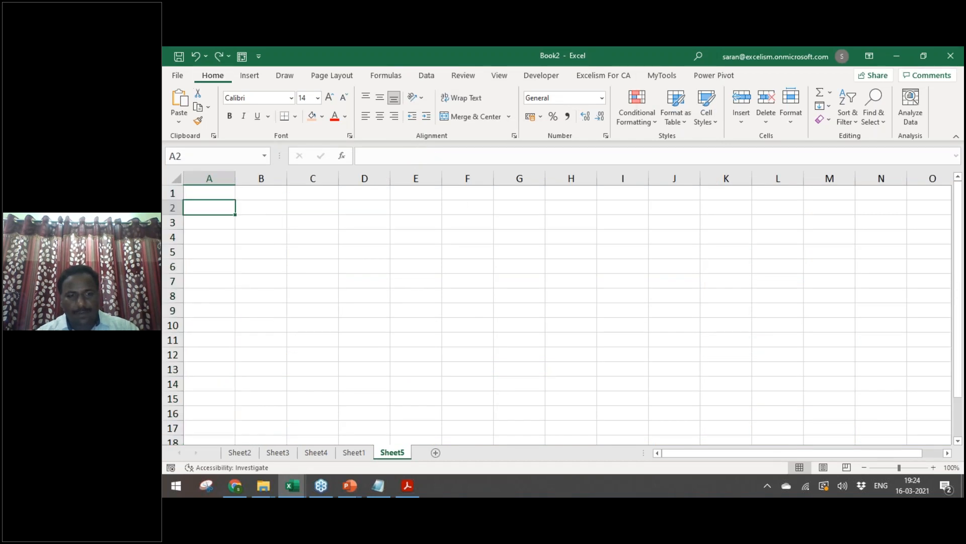
pyautogui.hotkey('ctrl', 'alt', 'v')
pyautogui.press('Down')
pyautogui.press('Up')
pyautogui.press('Return')
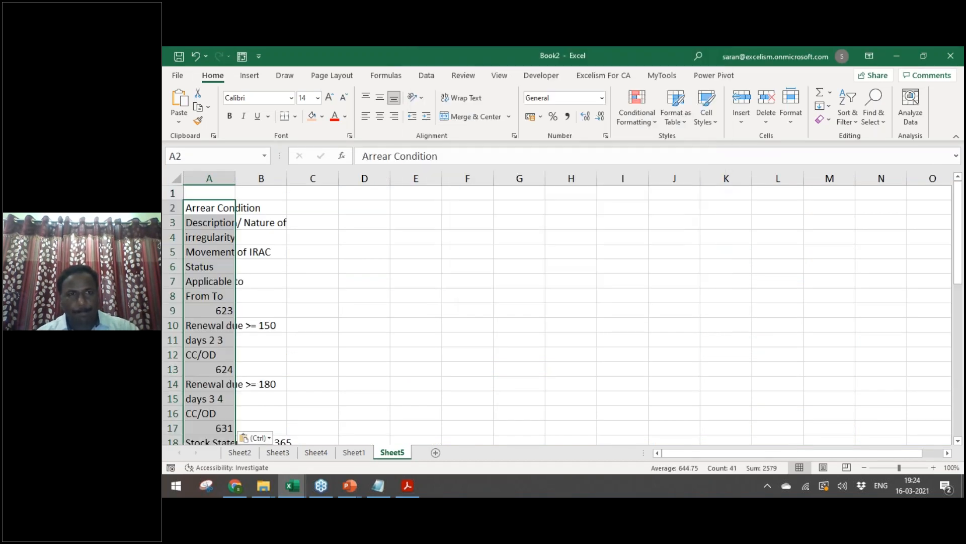
# Step: Select the pasted table text in column A and delete it
pyautogui.scroll(-8, 554, 312)
pyautogui.scroll(3, 554, 312)
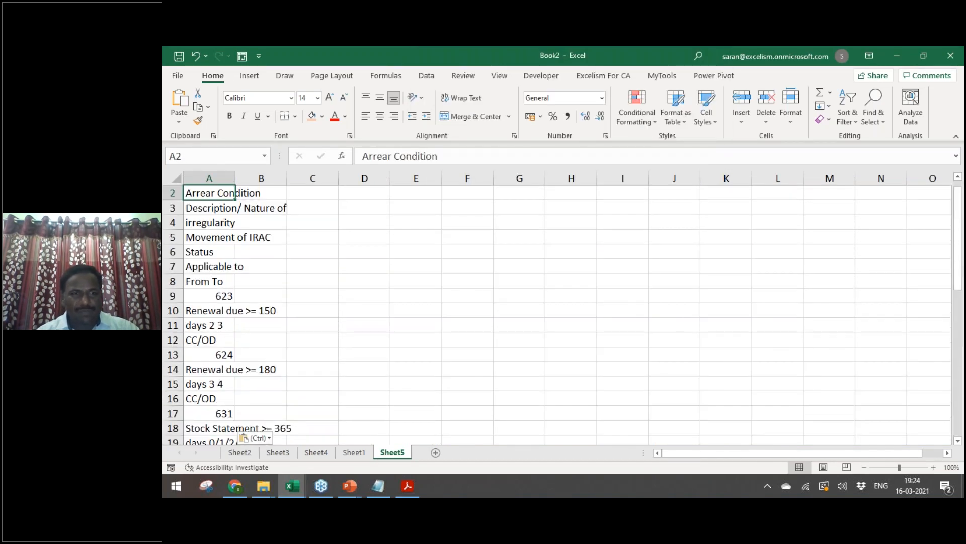
pyautogui.hotkey('ctrl', 'a')
pyautogui.press('Delete')
pyautogui.hotkey('alt', 'Tab')
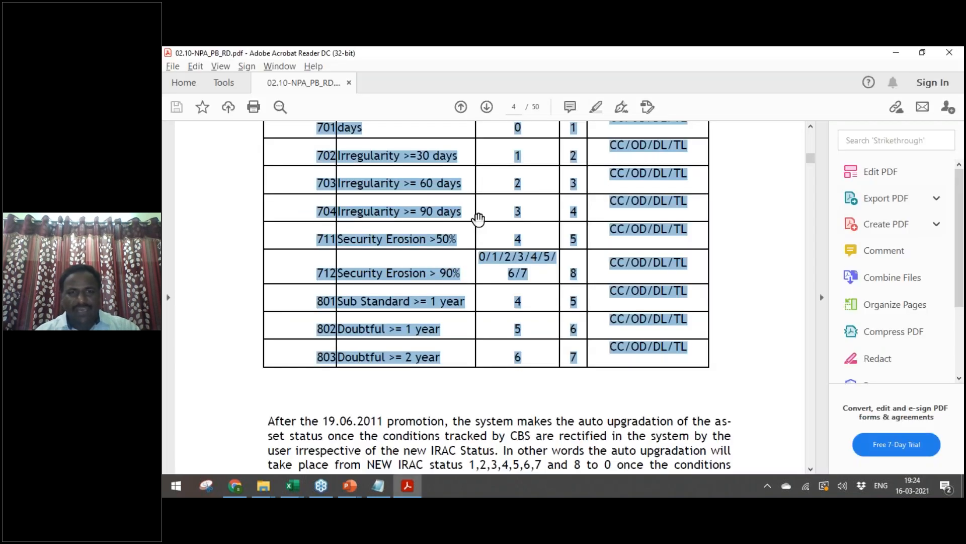
# Step: Scroll the NPA PDF back to page 3, showing arrear codes 611 through 622
pyautogui.scroll(4, 810, 131)
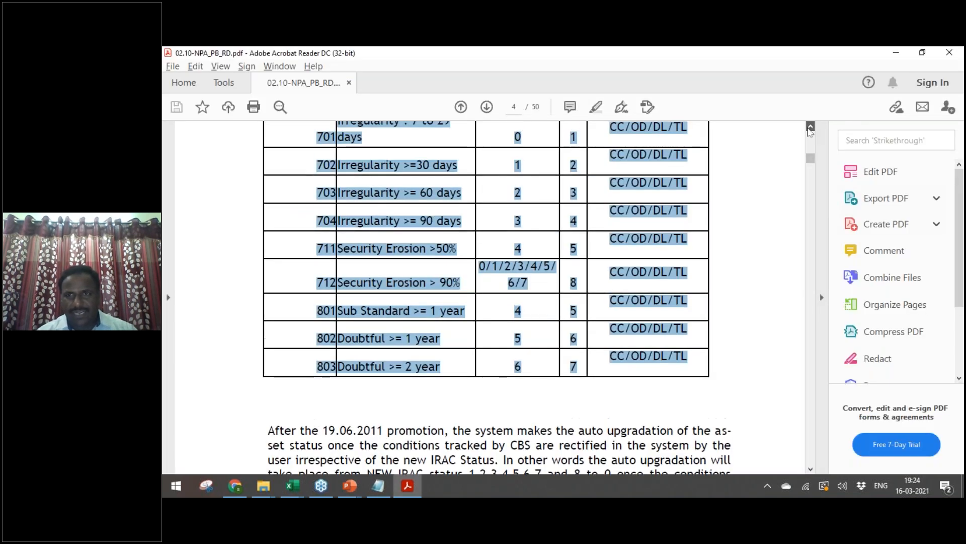
pyautogui.click(810, 127)
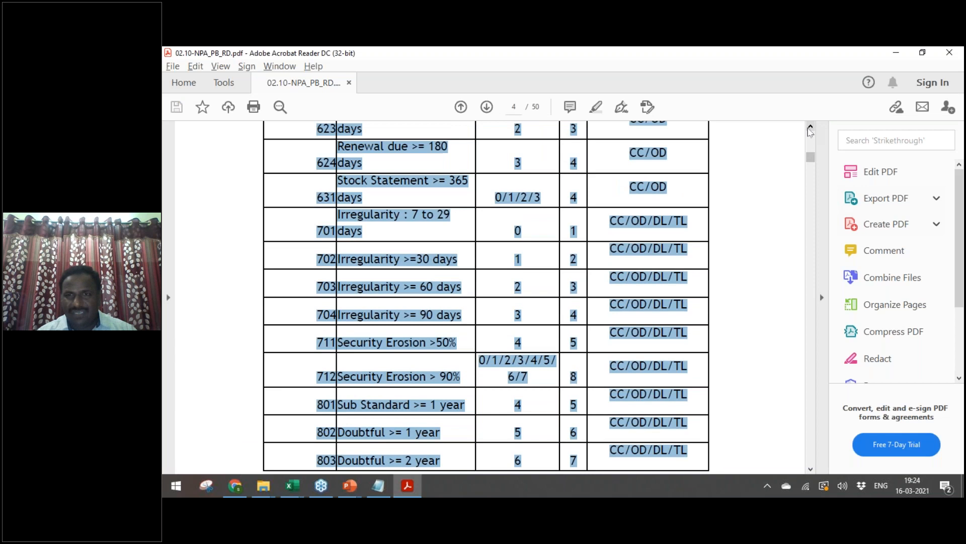
pyautogui.click(811, 127)
pyautogui.click(810, 127)
pyautogui.click(810, 128)
pyautogui.click(810, 127)
pyautogui.click(810, 127)
pyautogui.scroll(6, 811, 159)
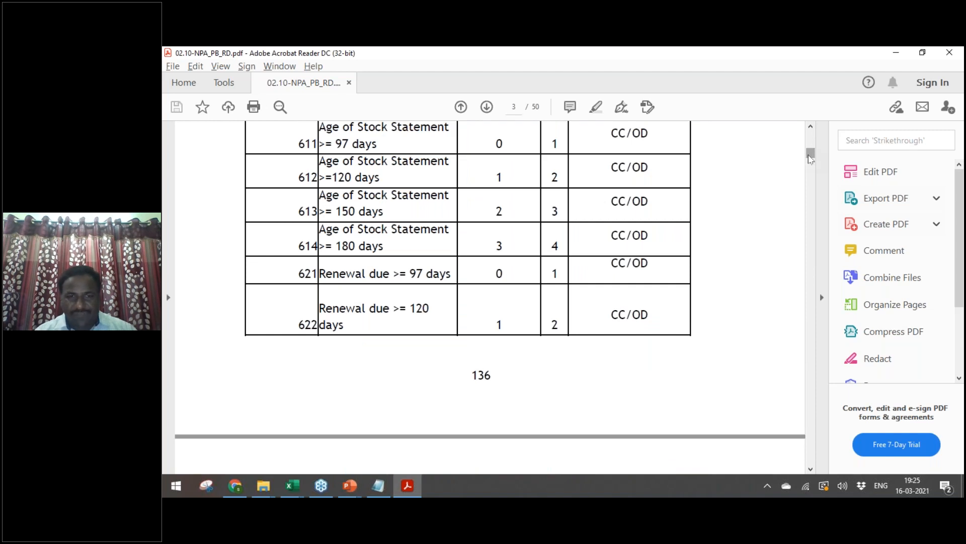
pyautogui.hotkey('alt', 'Tab')
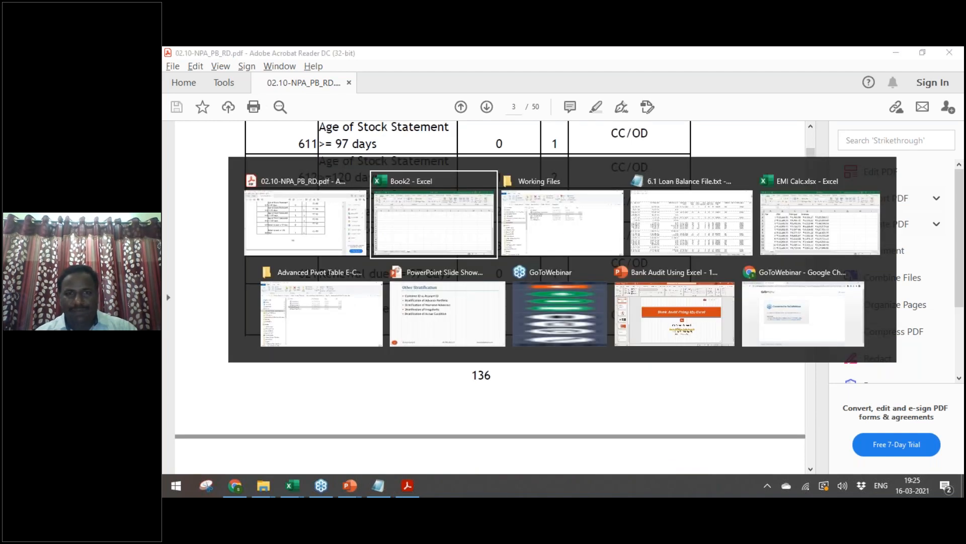
# Step: Insert a blank column before CURRENCY and clear the ARREAR filter with Alt+D+F+S
pyautogui.hotkey('ctrl', 'pageup')
pyautogui.press('Right')
pyautogui.hotkey('ctrl', 'space')
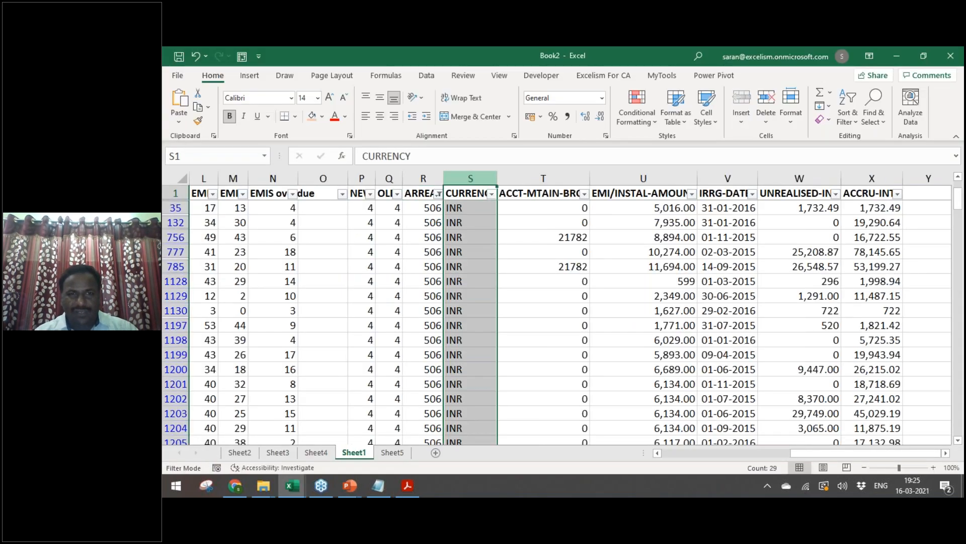
pyautogui.hotkey('ctrl', '+')
pyautogui.press('Left')
pyautogui.hotkey('alt', 'd')
pyautogui.press('f')
pyautogui.press('s')
# Step: Delete the blank column so CURRENCY sits in column S again
pyautogui.press('Down')
pyautogui.press('Down')
pyautogui.press('Down')
pyautogui.press('Down')
pyautogui.press('Down')
pyautogui.press('Down')
pyautogui.press('Down')
pyautogui.press('Down')
pyautogui.press('Down')
pyautogui.press('Down')
pyautogui.press('Down')
pyautogui.press('Up')
pyautogui.press('Right')
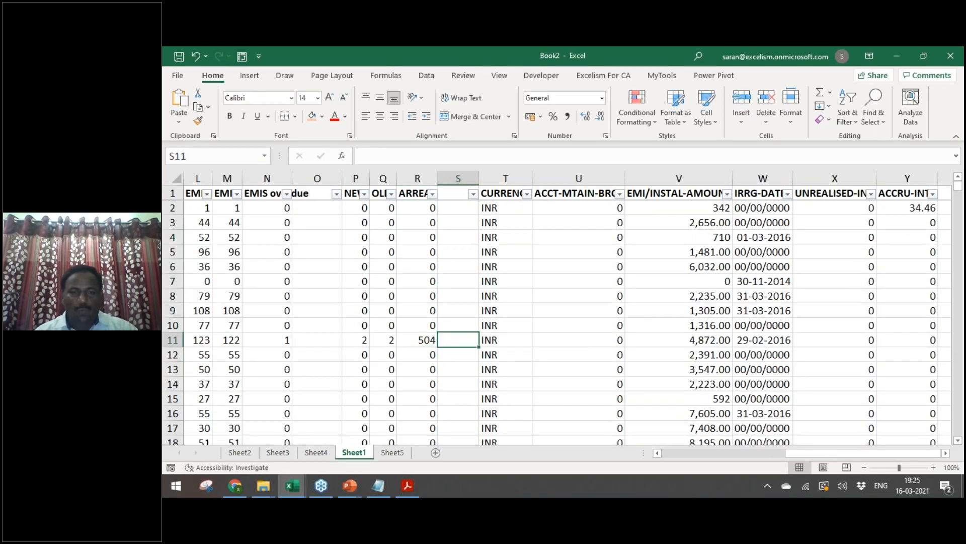
pyautogui.hotkey('ctrl', 'Up')
pyautogui.hotkey('ctrl', 'space')
pyautogui.hotkey('ctrl', '-')
pyautogui.press('Left')
# Step: Compare with the PDF table and recheck the unfiltered ARREAR value list
pyautogui.hotkey('alt', 'Tab')
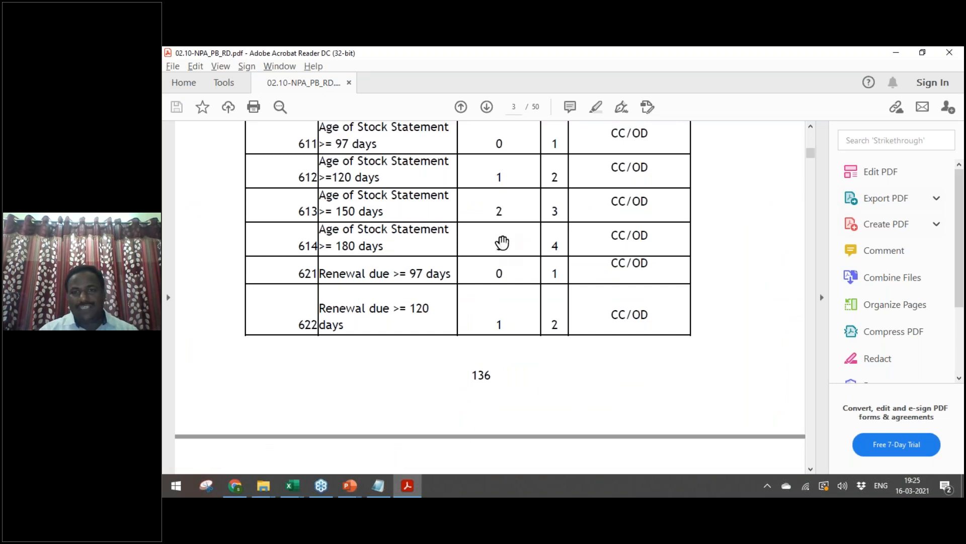
pyautogui.hotkey('alt', 'Tab')
pyautogui.hotkey('alt', 'Down')
pyautogui.press('Escape')
pyautogui.press('Right')
pyautogui.press('Right')
pyautogui.press('Right')
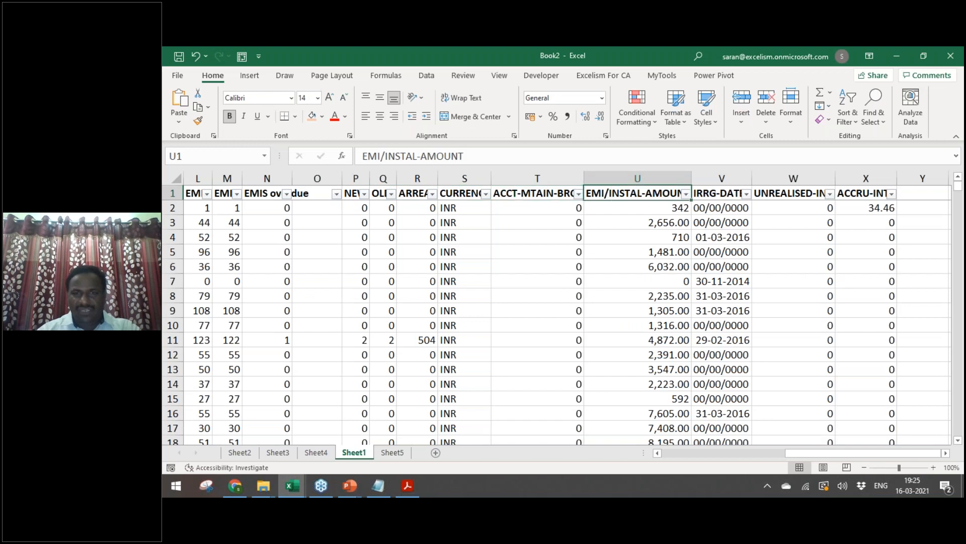
# Step: Filter the OLD column to codes 4 through 8, leaving 184 of 1317 records
pyautogui.press('Left')
pyautogui.press('Left')
pyautogui.press('Left')
pyautogui.press('Left')
pyautogui.press('Left')
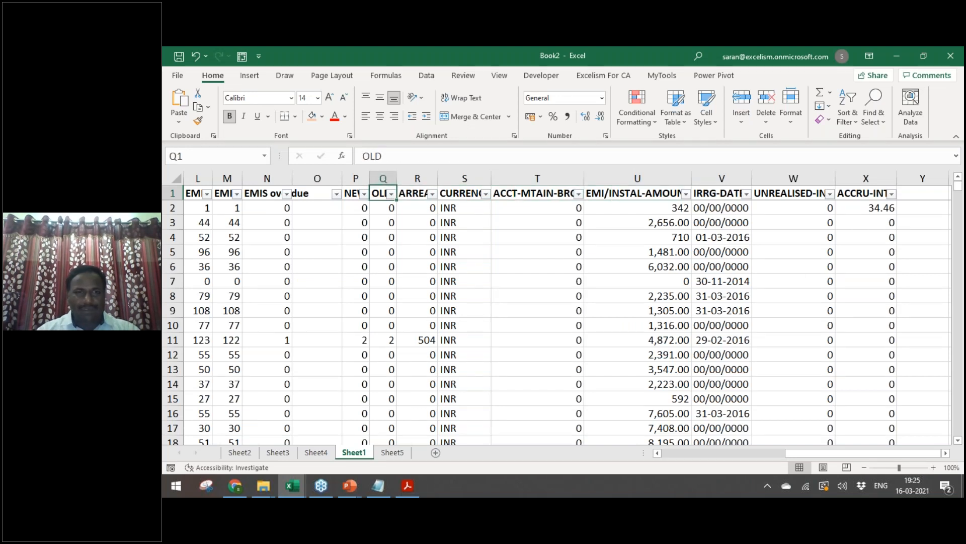
pyautogui.press('Right')
pyautogui.hotkey('alt', 'Down')
pyautogui.press('Down')
pyautogui.press('Down')
pyautogui.press('Down')
pyautogui.press('Down')
pyautogui.press('Down')
pyautogui.press('Down')
pyautogui.press('Down')
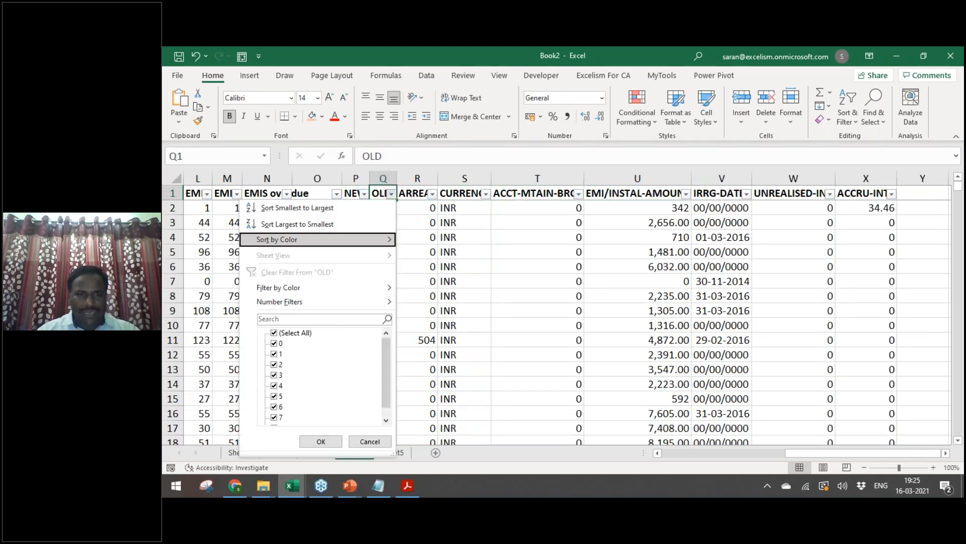
pyautogui.press('space')
pyautogui.press('End')
pyautogui.press('space')
pyautogui.press('Up')
pyautogui.press('space')
pyautogui.press('Up')
pyautogui.press('space')
pyautogui.press('Up')
pyautogui.press('space')
pyautogui.press('Up')
pyautogui.press('space')
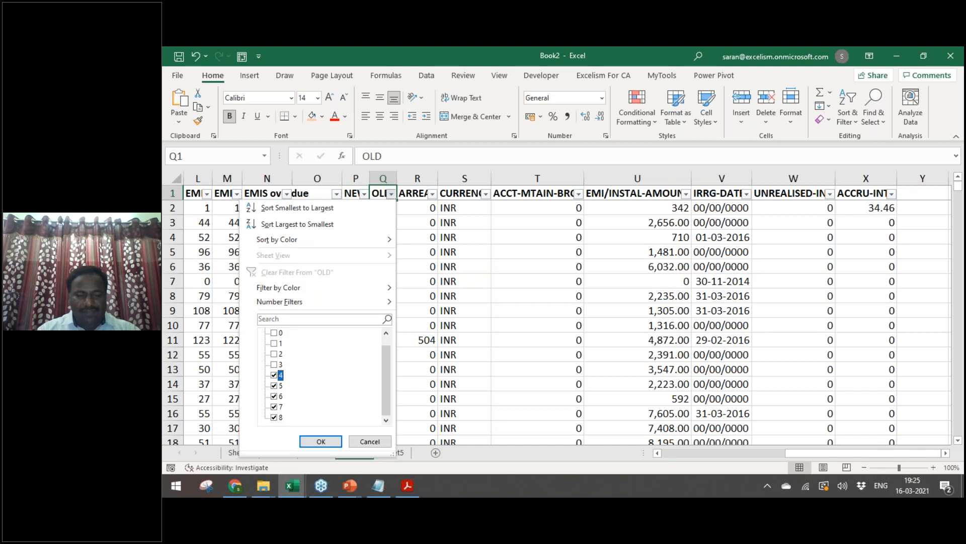
pyautogui.press('Tab')
pyautogui.press('Return')
pyautogui.press('Down')
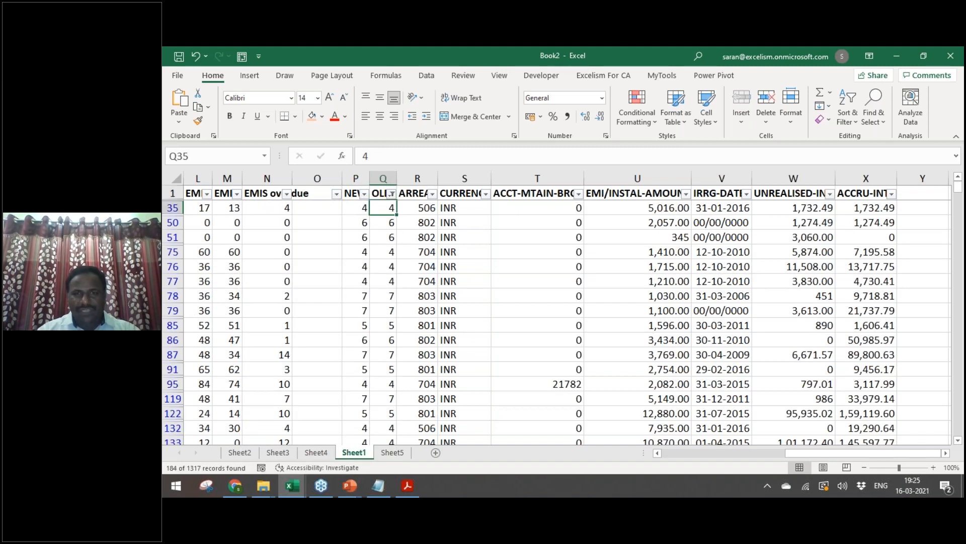
# Step: Review the filtered rows against the NPA PDF, then return to the NEW column heading
pyautogui.hotkey('ctrl', 'shift', 'Down')
pyautogui.hotkey('ctrl', 'Up')
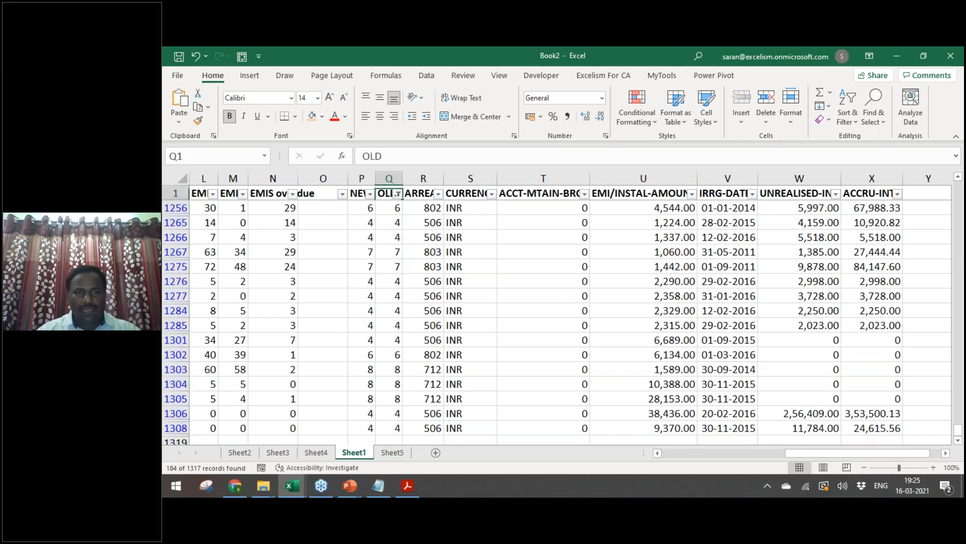
pyautogui.press('Down')
pyautogui.hotkey('alt', 'Tab')
pyautogui.scroll(15, 820, 293)
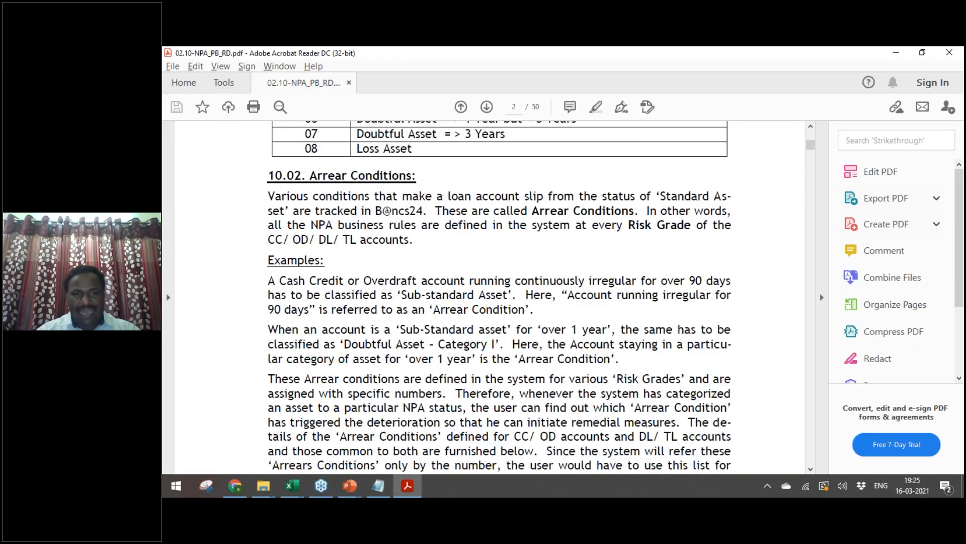
pyautogui.scroll(-10, 820, 293)
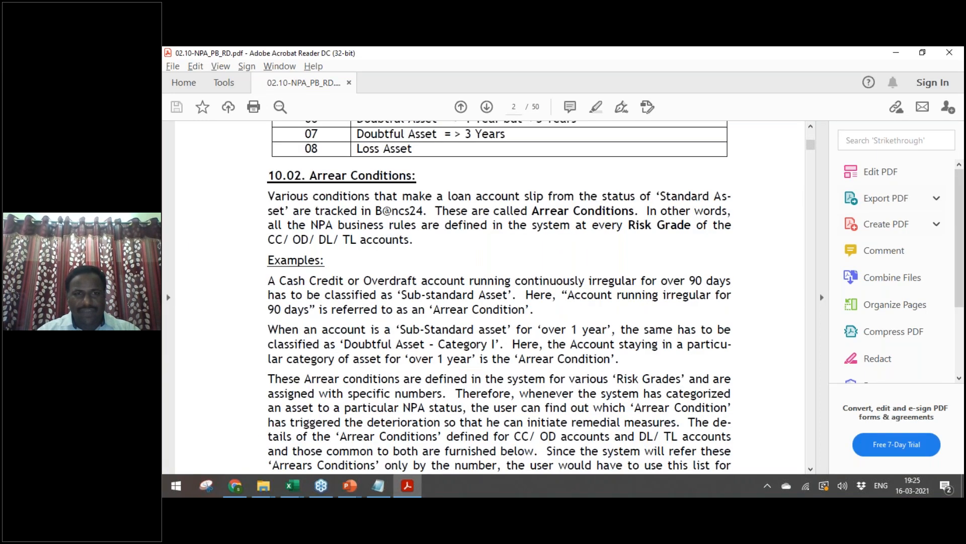
pyautogui.scroll(5, 499, 297)
pyautogui.hotkey('alt', 'Tab')
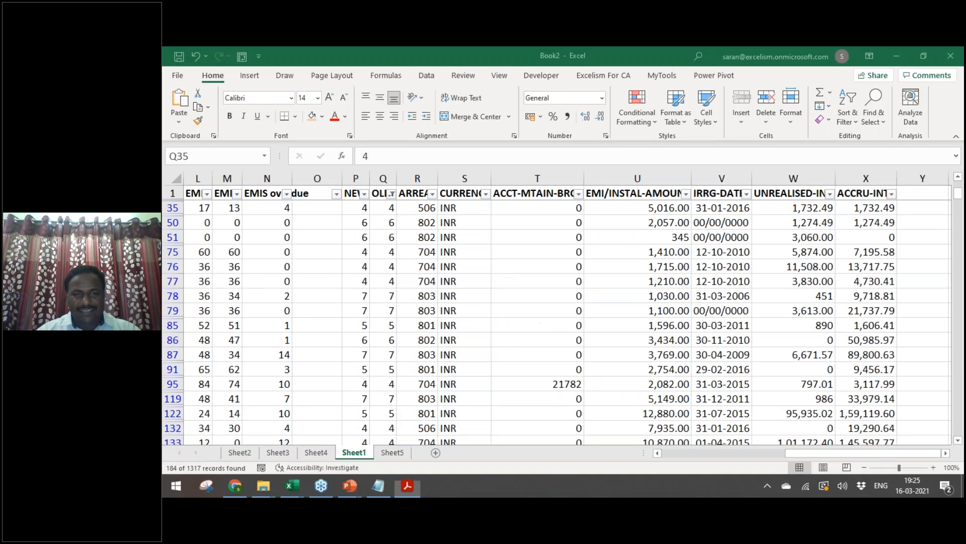
pyautogui.press('Down')
pyautogui.hotkey('alt', 'Tab')
pyautogui.hotkey('alt', 'Tab')
pyautogui.hotkey('alt', 'Tab')
pyautogui.hotkey('alt', 'Tab')
pyautogui.press('Up')
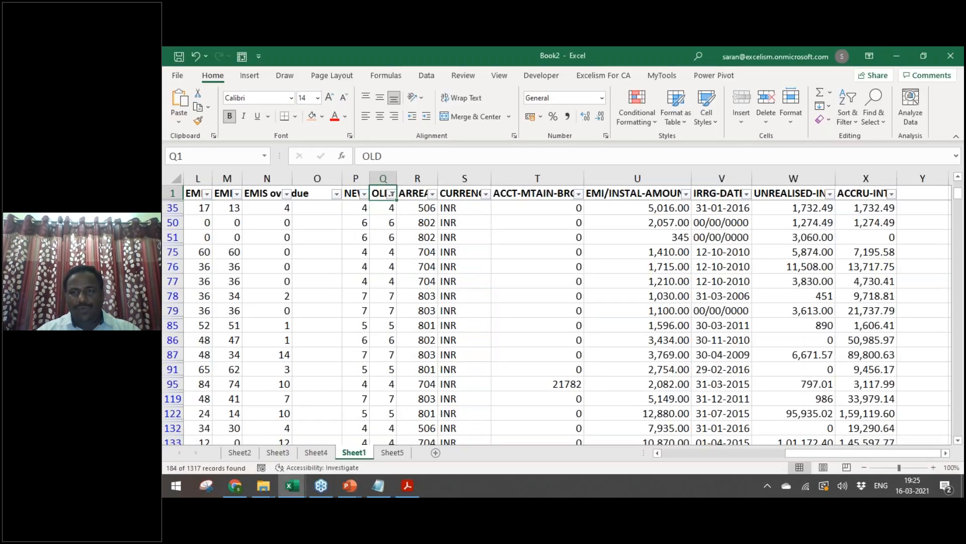
pyautogui.press('Left')
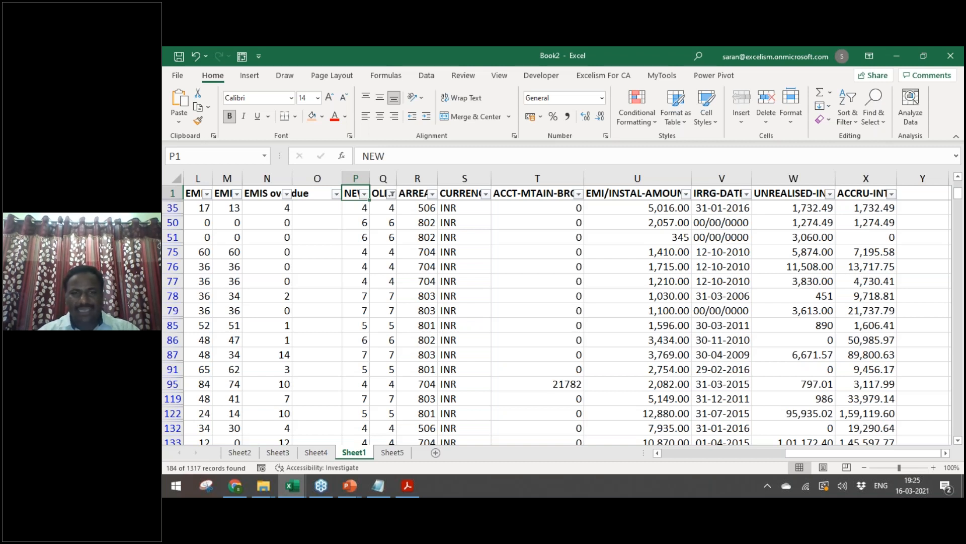
# Step: Clear the OLD filter so all 1317 records show again, back at cell A1
pyautogui.hotkey('alt', 'd')
pyautogui.press('f')
pyautogui.press('s')
pyautogui.press('Down')
pyautogui.press('Right')
pyautogui.press('Right')
pyautogui.press('Right')
pyautogui.press('Right')
pyautogui.press('Right')
pyautogui.press('Right')
pyautogui.press('Up')
pyautogui.press('Right')
pyautogui.press('Right')
pyautogui.press('Right')
pyautogui.hotkey('ctrl', 'Home')
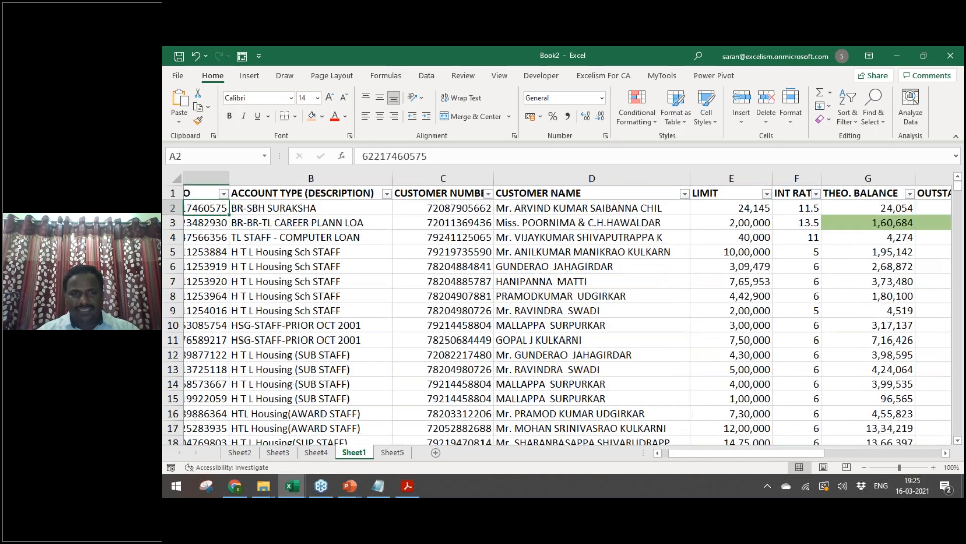
# Step: Save the workbook as 'Loan Balance File' in Bank Audit 2021 > 4. SIRC - 16.03.2021
pyautogui.hotkey('ctrl', 's')
pyautogui.press('Escape')
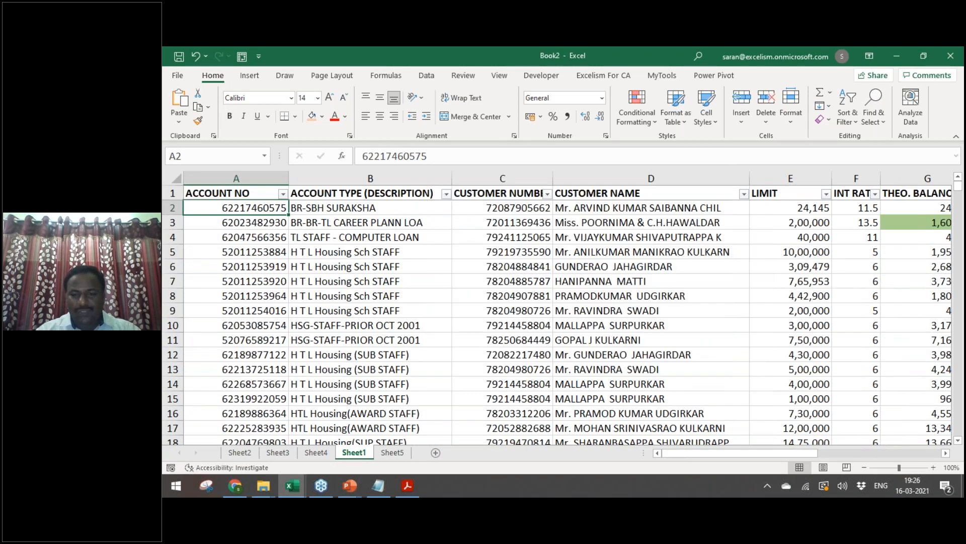
pyautogui.press('F12')
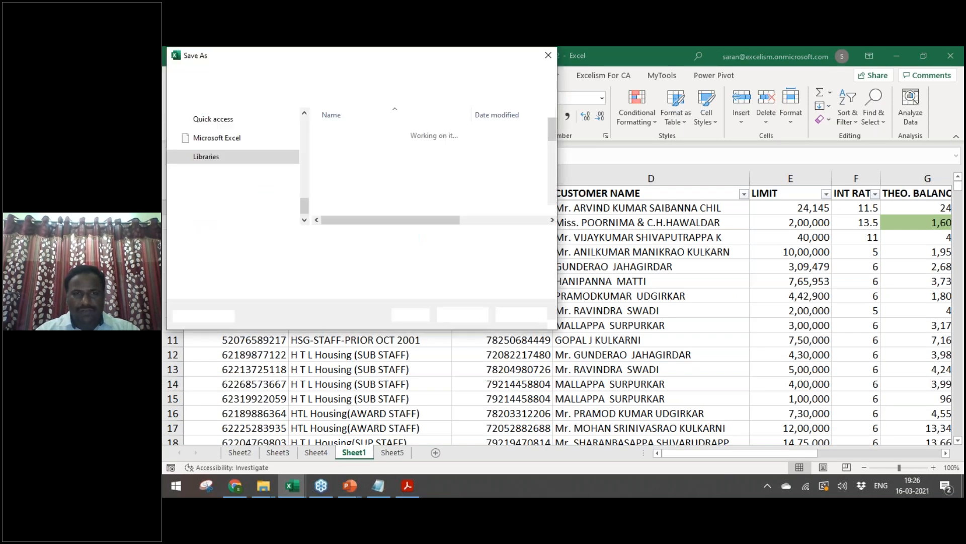
pyautogui.scroll(6, 294, 145)
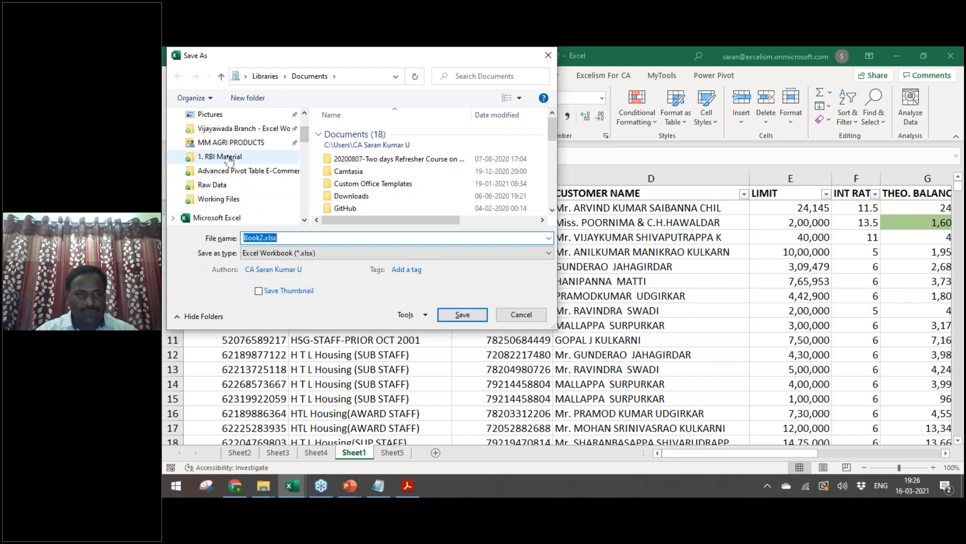
pyautogui.click(245, 155)
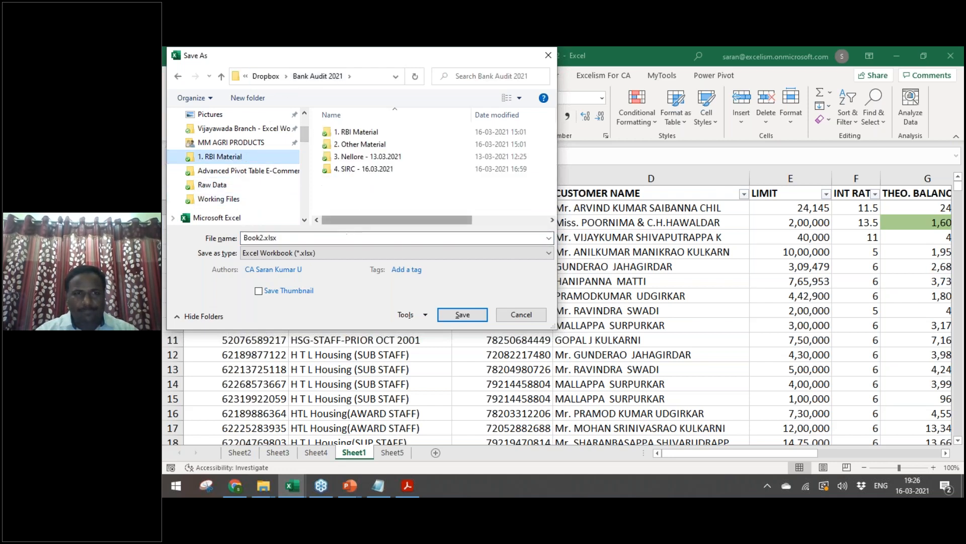
pyautogui.click(386, 171)
pyautogui.doubleClick(385, 171)
pyautogui.doubleClick(421, 238)
pyautogui.write('Loan Bala')
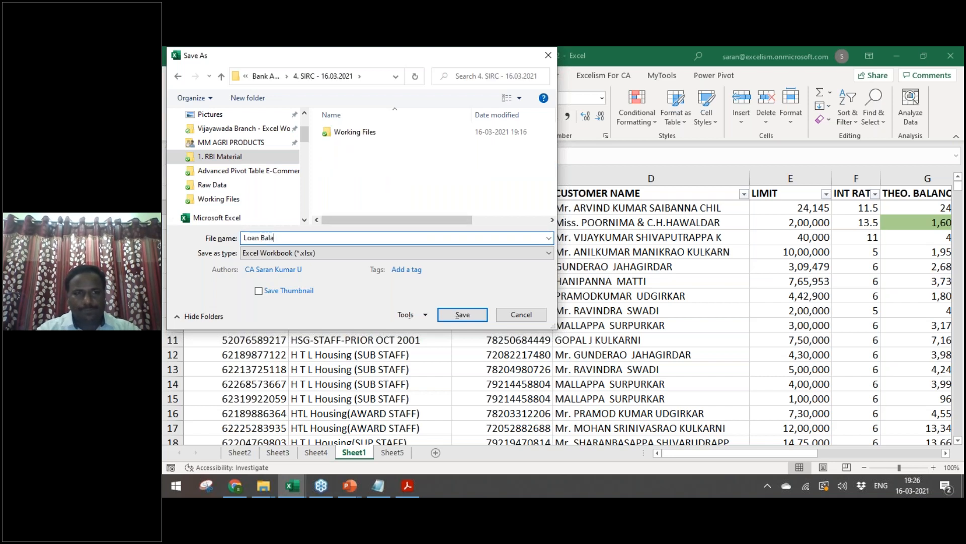
pyautogui.write('nce File')
pyautogui.press('Return')
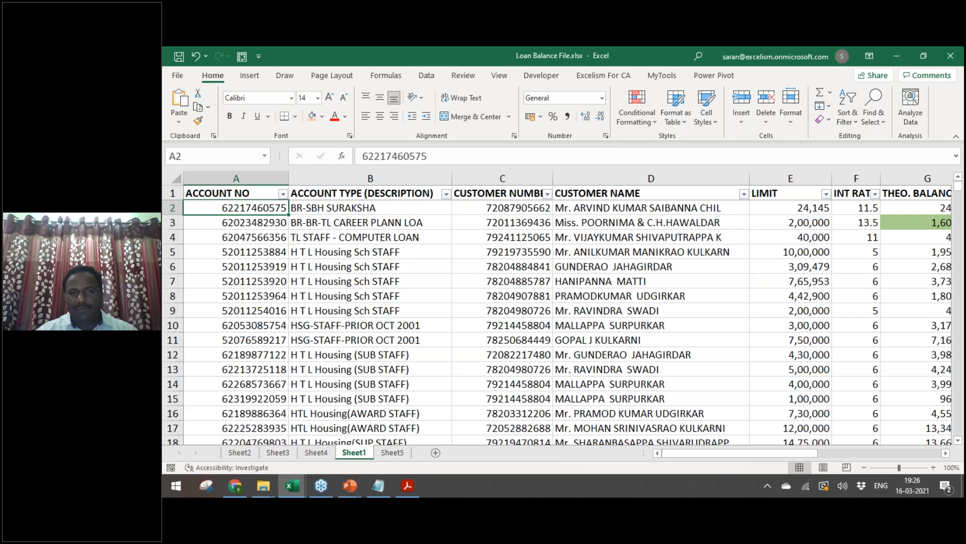
# Step: Open SIRC Seminar Points.xlsx from the desktop and cycle through the open windows
pyautogui.hotkey('alt', 'Tab')
pyautogui.press('Tab')
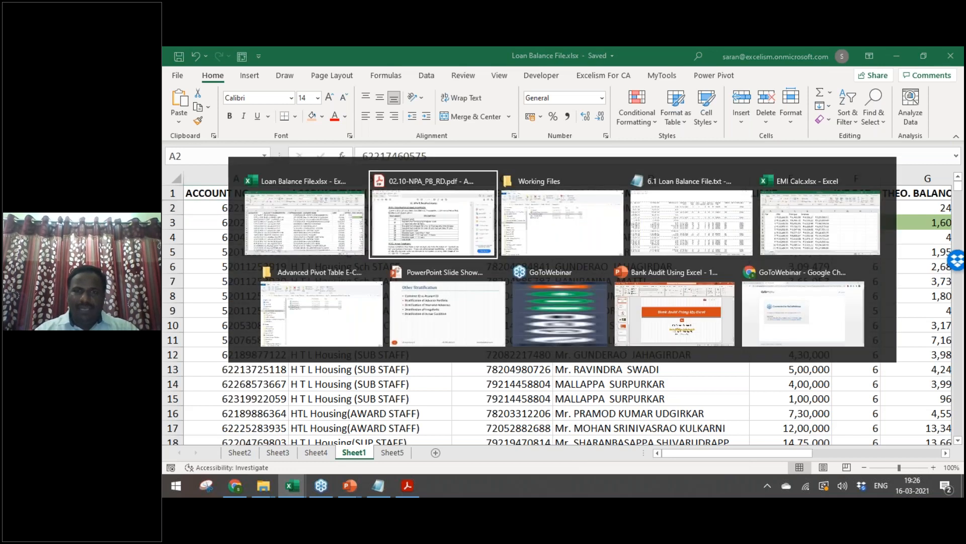
pyautogui.press('Up')
pyautogui.press('Up')
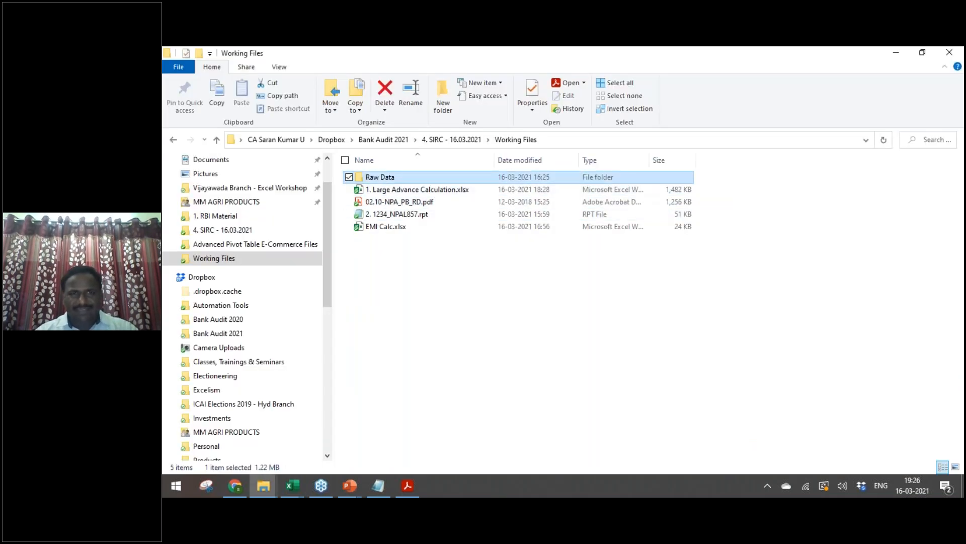
pyautogui.press('super+d')
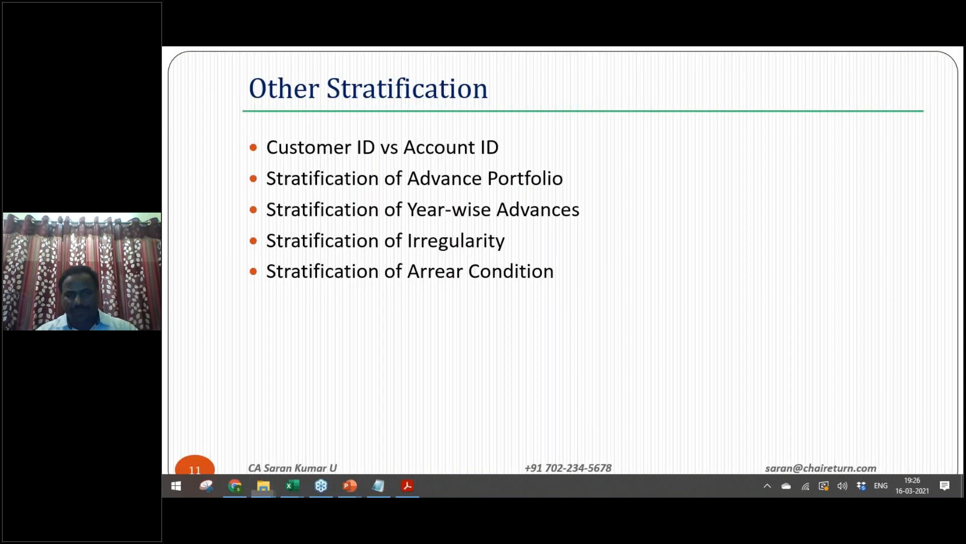
pyautogui.press('Down')
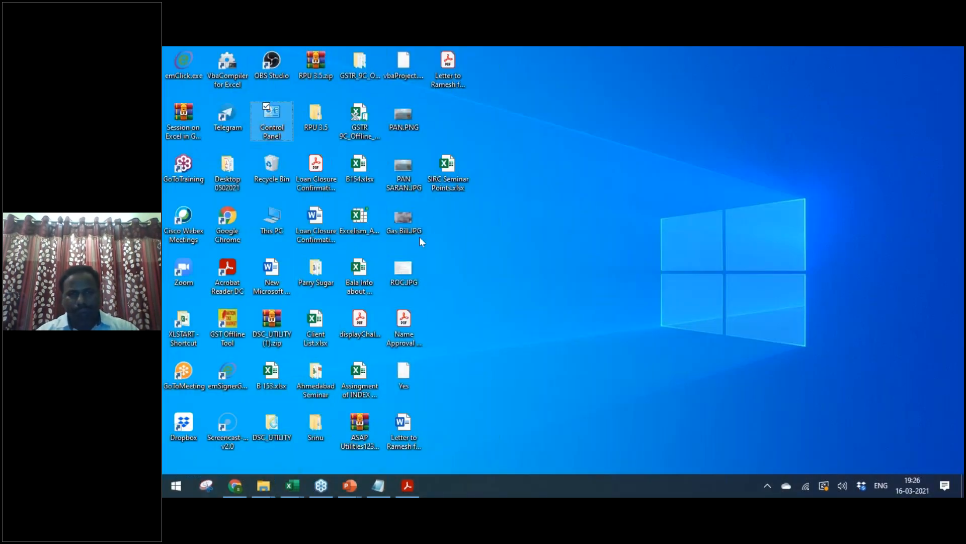
pyautogui.doubleClick(454, 183)
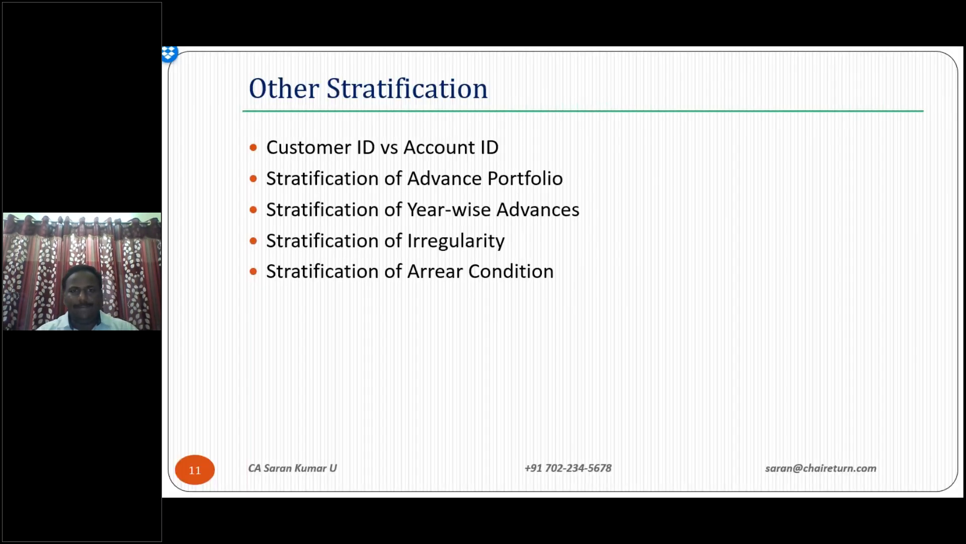
pyautogui.hotkey('alt', 'Tab')
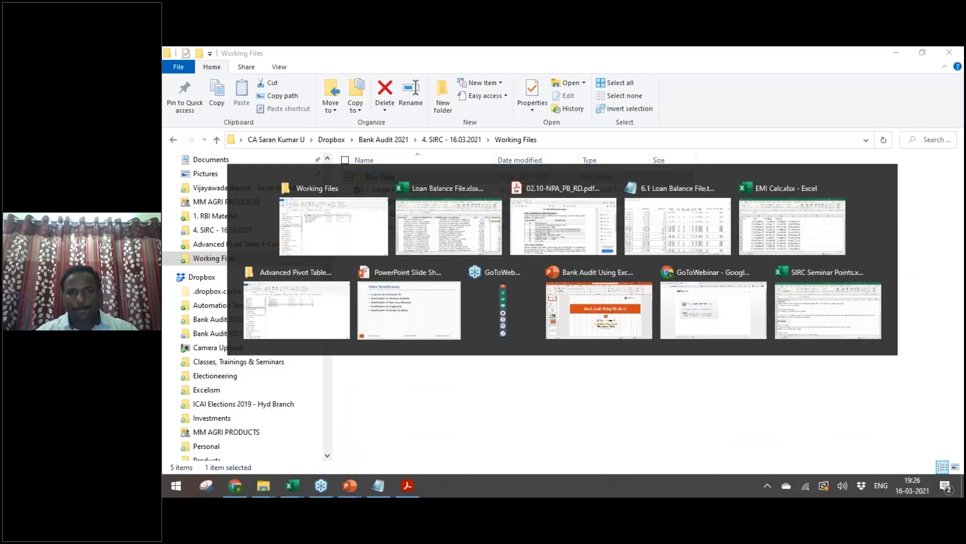
pyautogui.hotkey('alt', 'Tab')
pyautogui.hotkey('alt', 'Tab')
pyautogui.hotkey('alt', 'Tab')
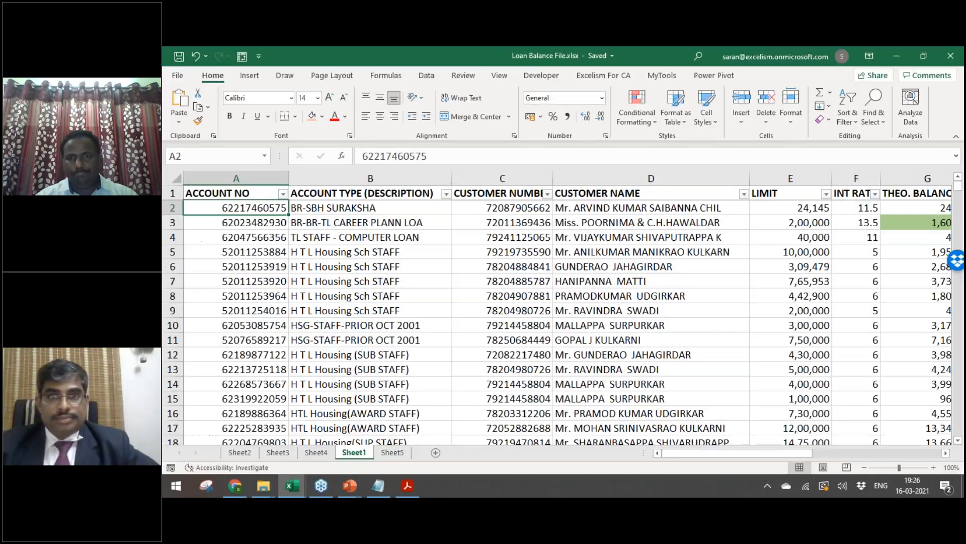
pyautogui.hotkey('alt', 'Tab')
pyautogui.hotkey('alt', 'Tab')
pyautogui.hotkey('alt', 'Tab')
pyautogui.hotkey('alt', 'Tab')
pyautogui.hotkey('alt', 'Tab')
pyautogui.hotkey('alt', 'Tab')
pyautogui.hotkey('alt', 'Tab')
pyautogui.hotkey('alt', 'Tab')
pyautogui.hotkey('alt', 'Tab')
pyautogui.hotkey('alt', 'Tab')
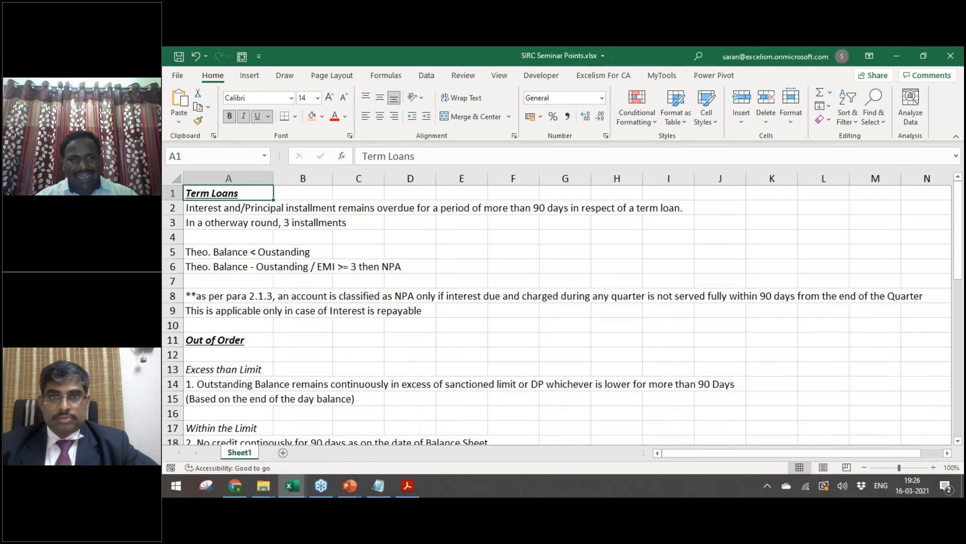
pyautogui.press('Down')
pyautogui.press('Down')
pyautogui.press('Down')
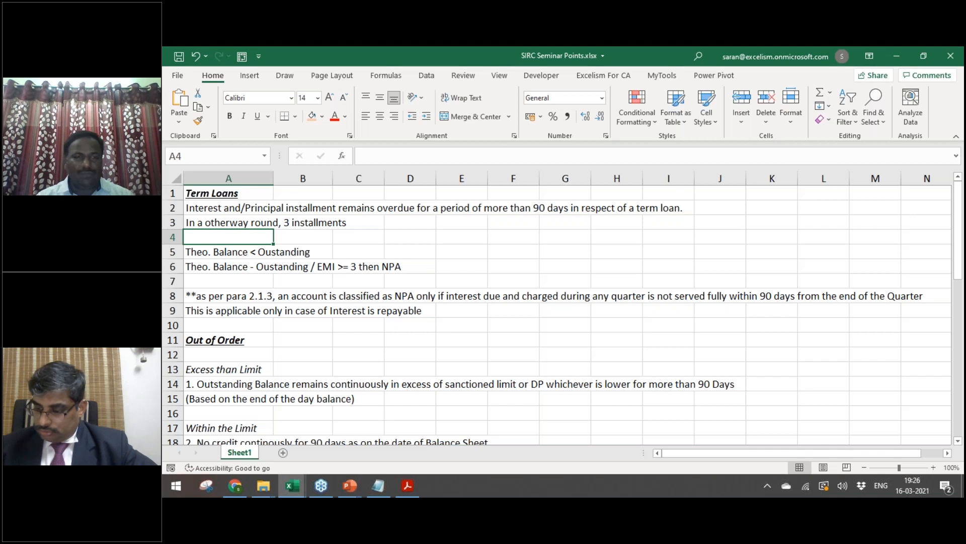
pyautogui.click(200, 221)
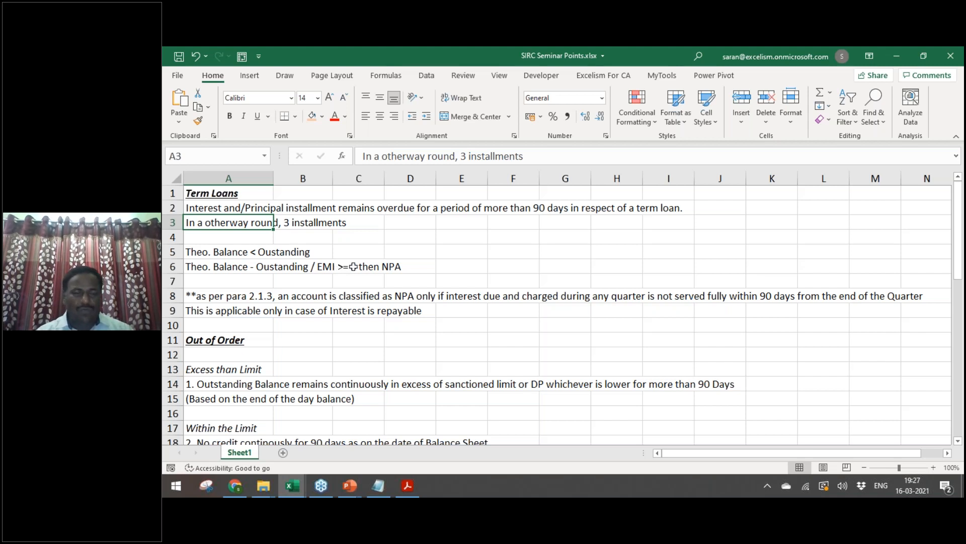
pyautogui.click(219, 249)
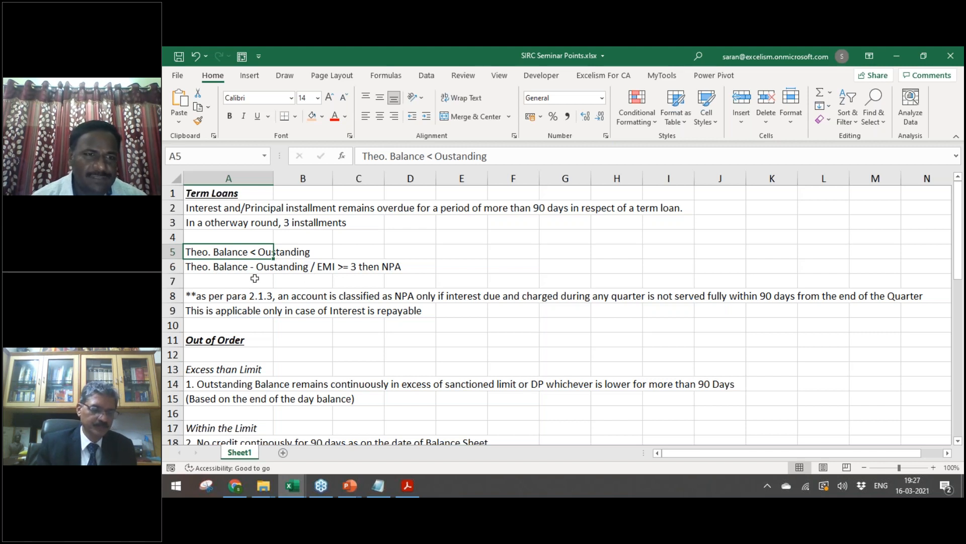
pyautogui.click(234, 269)
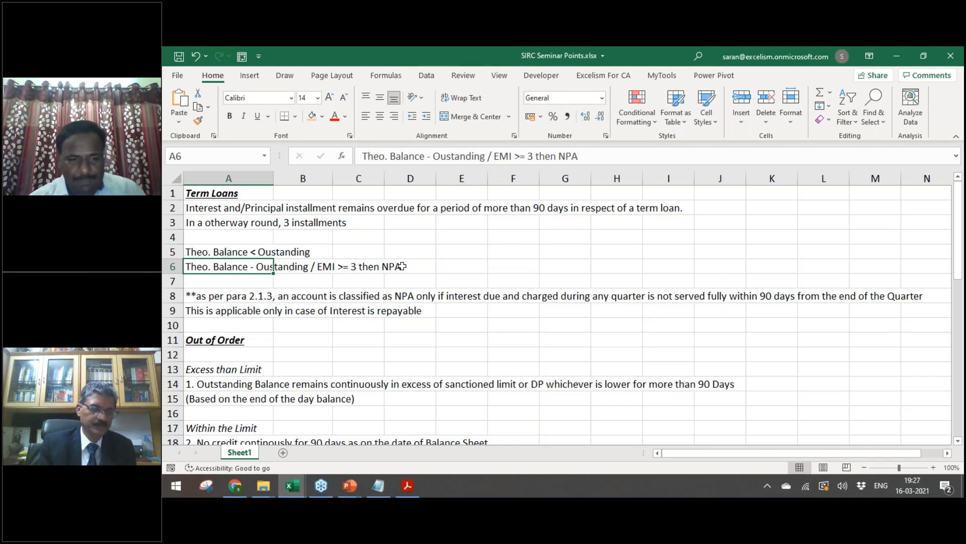
# Step: Correct the NPA rule text in cell A6 and review the Out of Order notes below
pyautogui.doubleClick(381, 267)
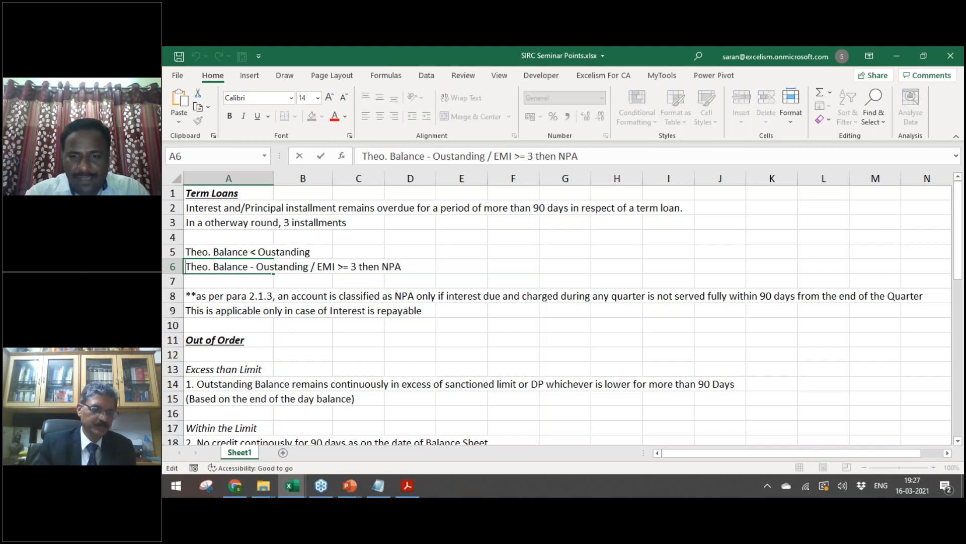
pyautogui.write("'-")
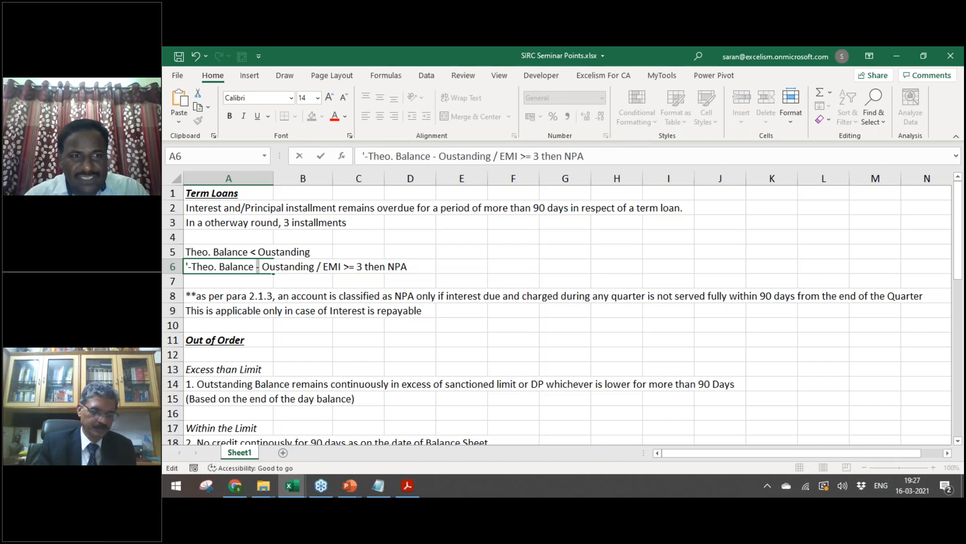
pyautogui.write('+')
pyautogui.hotkey('ctrl', 'Return')
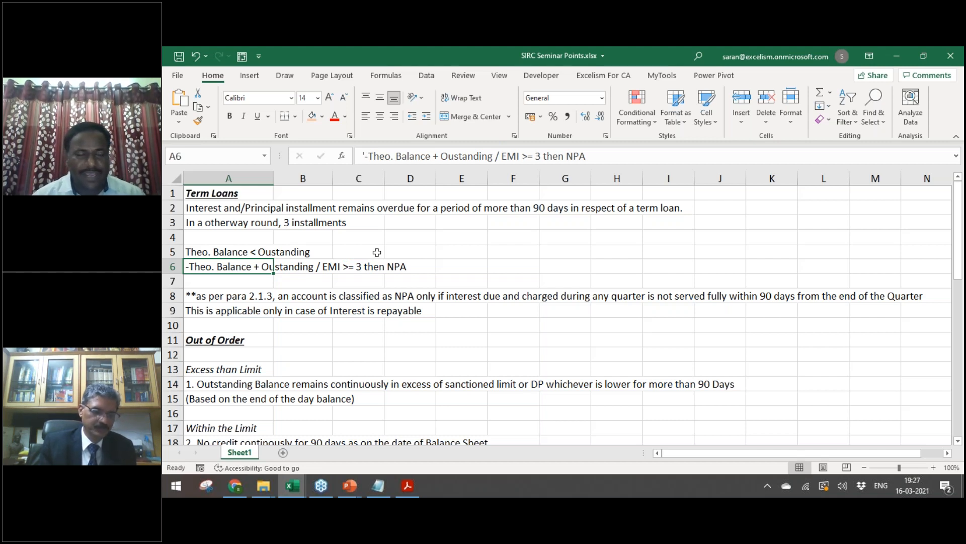
pyautogui.press('Down')
pyautogui.press('Down')
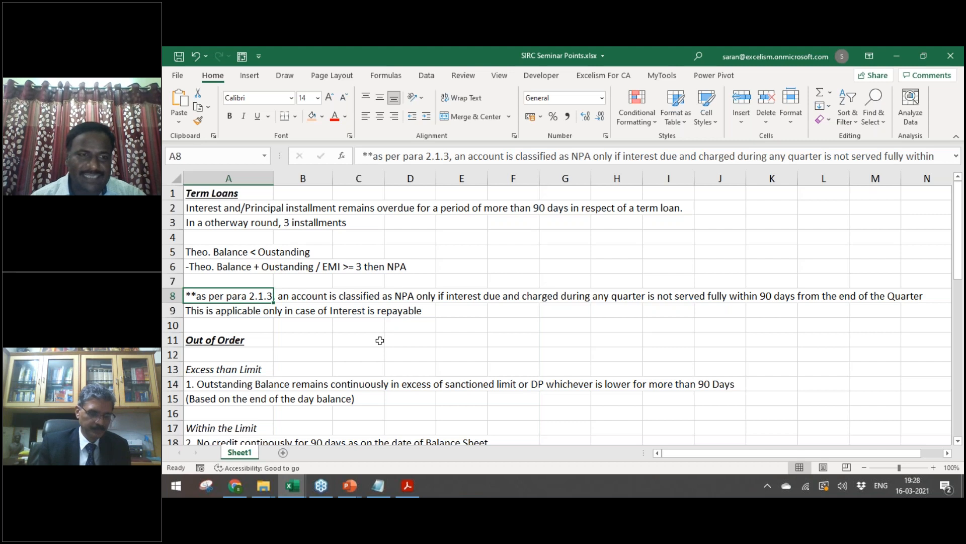
pyautogui.press('Down')
pyautogui.press('Down')
pyautogui.press('Down')
pyautogui.press('Down')
pyautogui.press('Down')
pyautogui.press('Down')
pyautogui.press('Down')
pyautogui.press('Down')
pyautogui.press('Down')
pyautogui.press('Down')
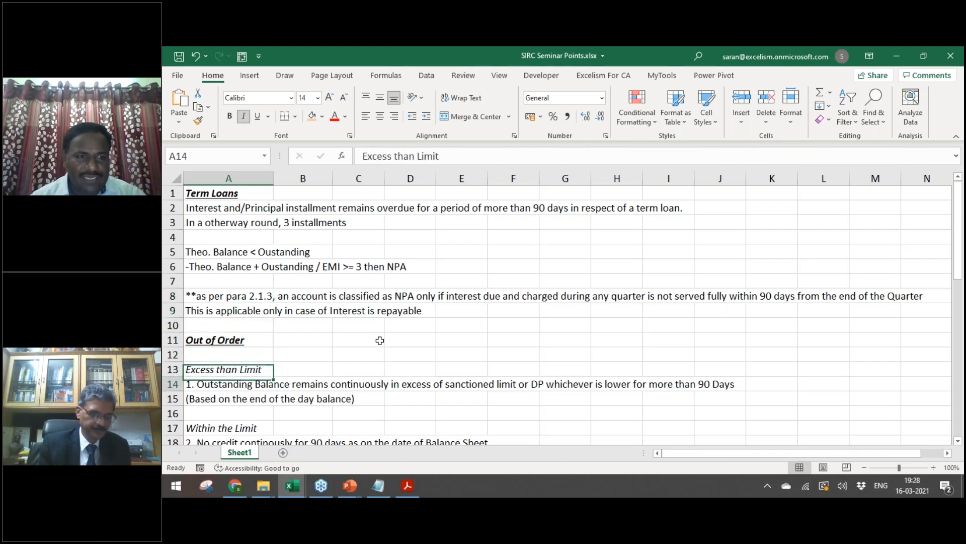
pyautogui.press('Down')
pyautogui.press('Down')
pyautogui.press('Down')
pyautogui.press('Down')
pyautogui.press('Up')
pyautogui.press('Up')
pyautogui.press('Up')
pyautogui.press('Up')
pyautogui.press('Up')
pyautogui.press('Up')
pyautogui.press('Up')
pyautogui.press('Up')
pyautogui.press('Up')
pyautogui.press('Up')
pyautogui.press('Up')
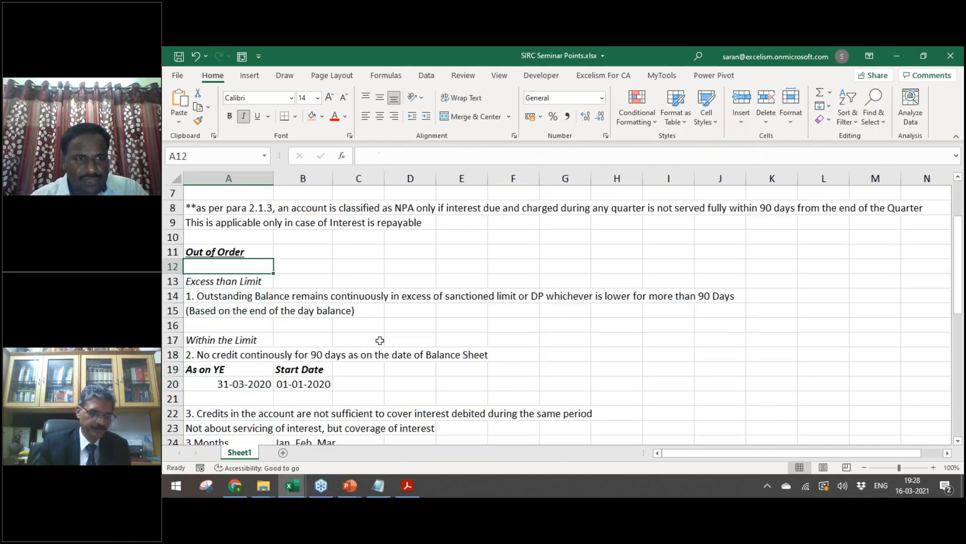
# Step: Open 2.1 SA1 Return.txt from Working Files > Raw Data in Notepad
pyautogui.hotkey('alt', 'Tab')
pyautogui.hotkey('alt', 'Tab')
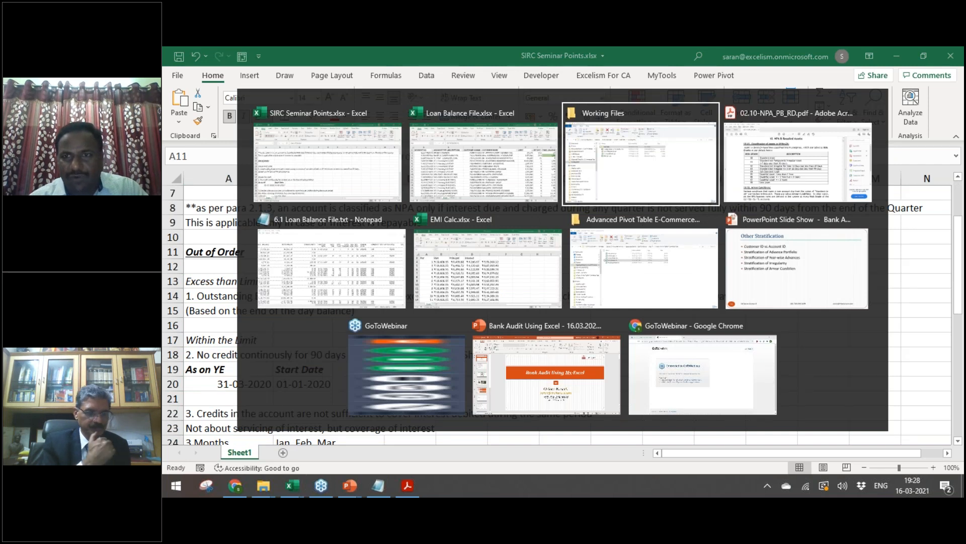
pyautogui.press('Down')
pyautogui.press('Down')
pyautogui.press('Up')
pyautogui.press('Up')
pyautogui.press('Return')
pyautogui.press('Down')
pyautogui.press('Down')
pyautogui.press('Up')
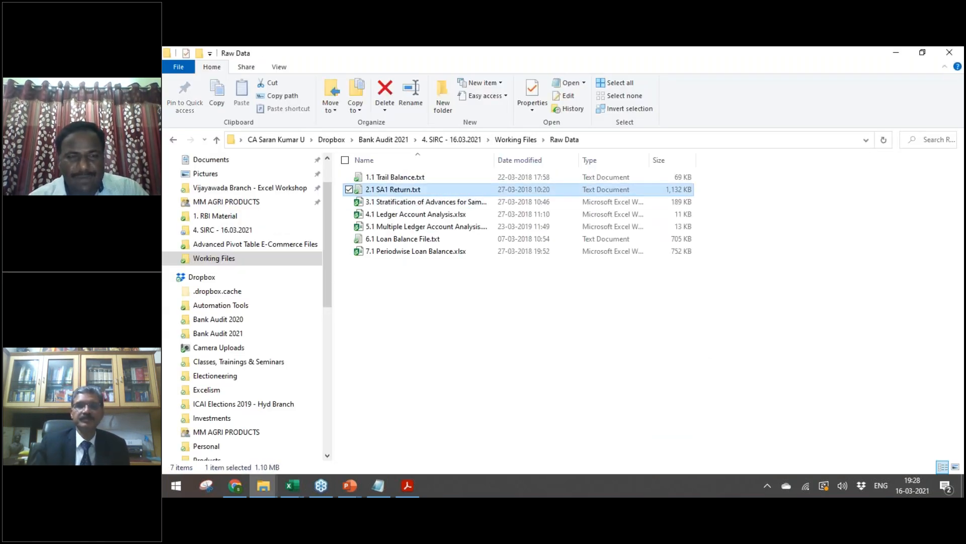
pyautogui.press('Return')
# Step: Maximize Notepad and copy the whole FORM-SA1 report text back toward Excel
pyautogui.hotkey('alt', 'space')
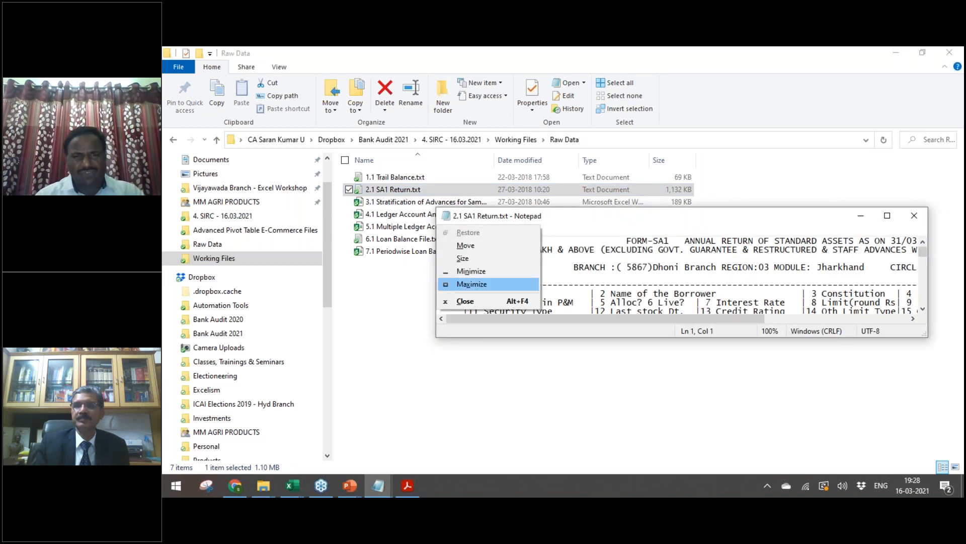
pyautogui.press('x')
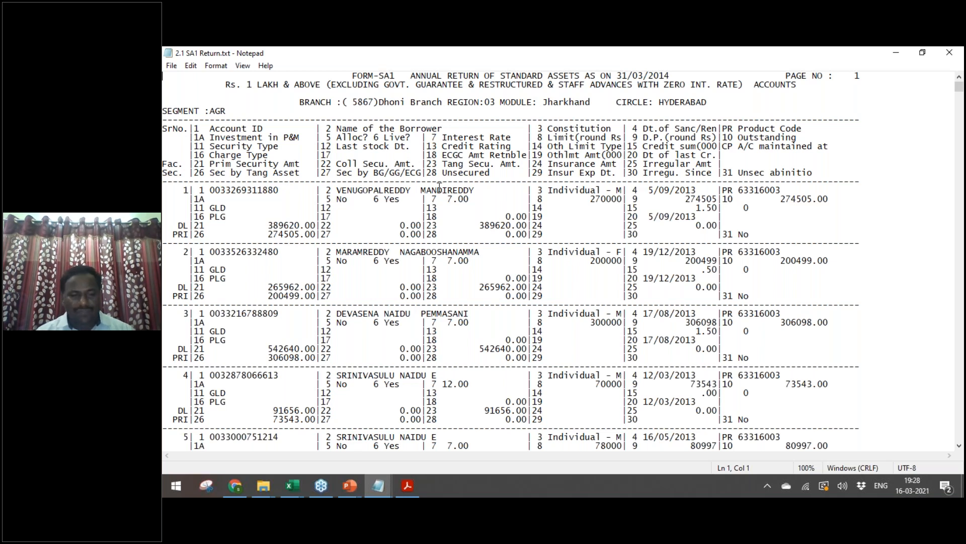
pyautogui.hotkey('ctrl', 'a')
pyautogui.hotkey('ctrl', 'c')
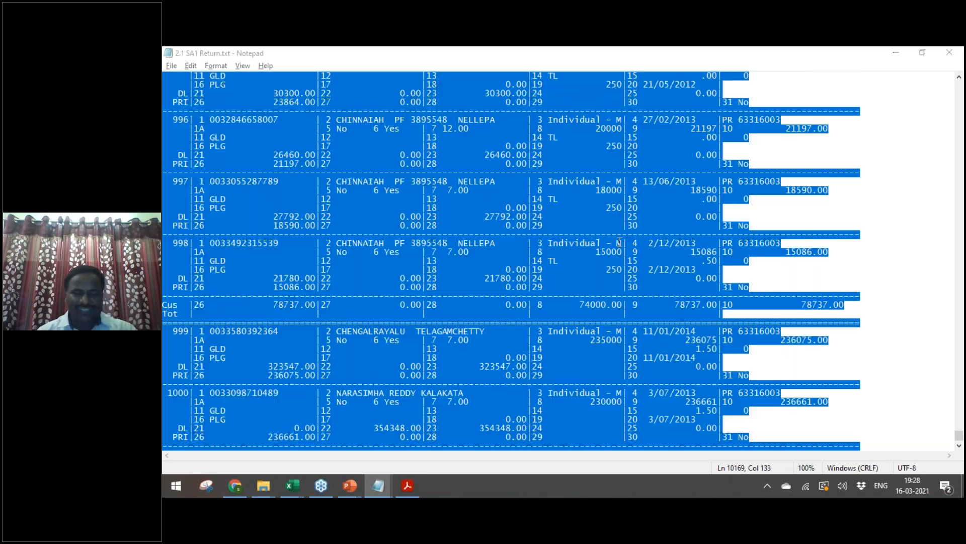
pyautogui.hotkey('alt', 'Tab')
pyautogui.press('Tab')
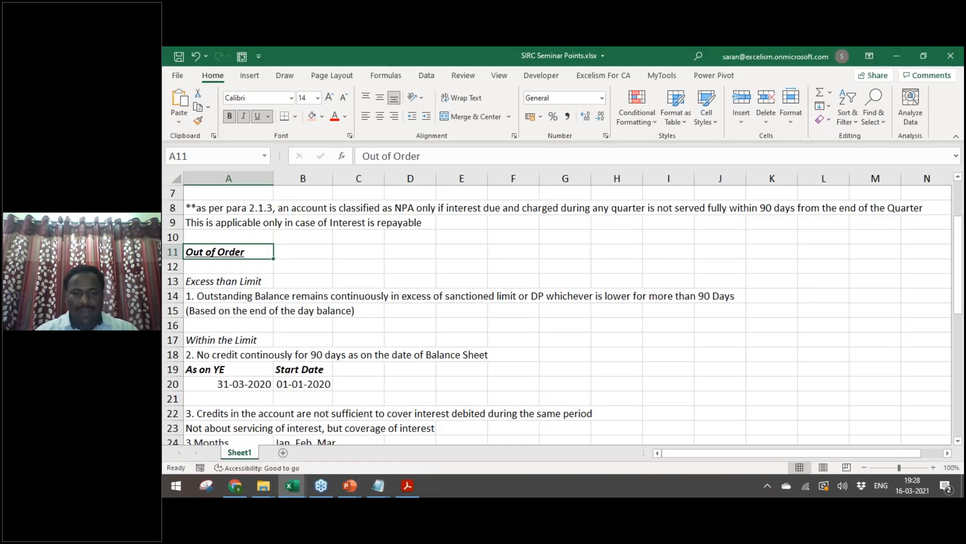
# Step: Paste the SA1 report text into a new blank workbook, cancelling the Text to Columns wizard
pyautogui.hotkey('ctrl', 'n')
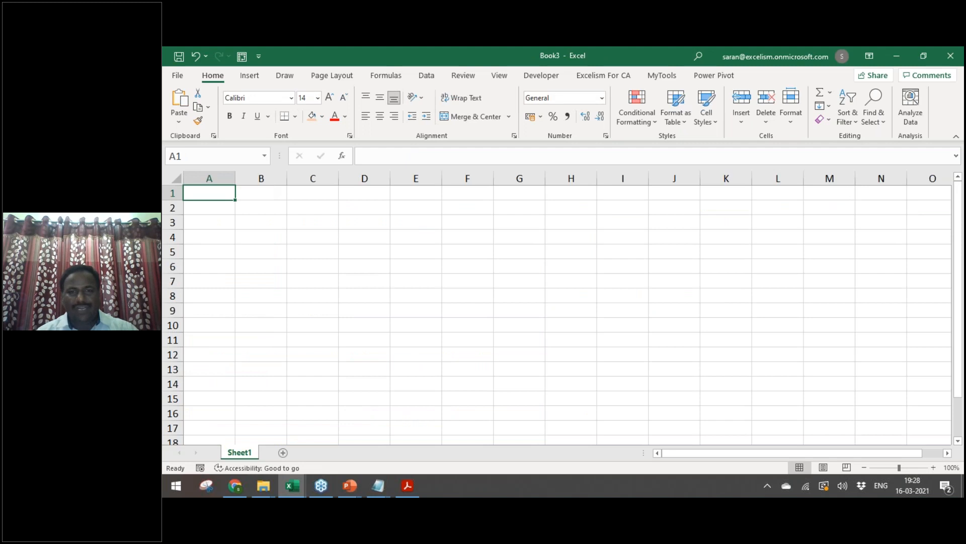
pyautogui.hotkey('ctrl', 'v')
pyautogui.press('alt')
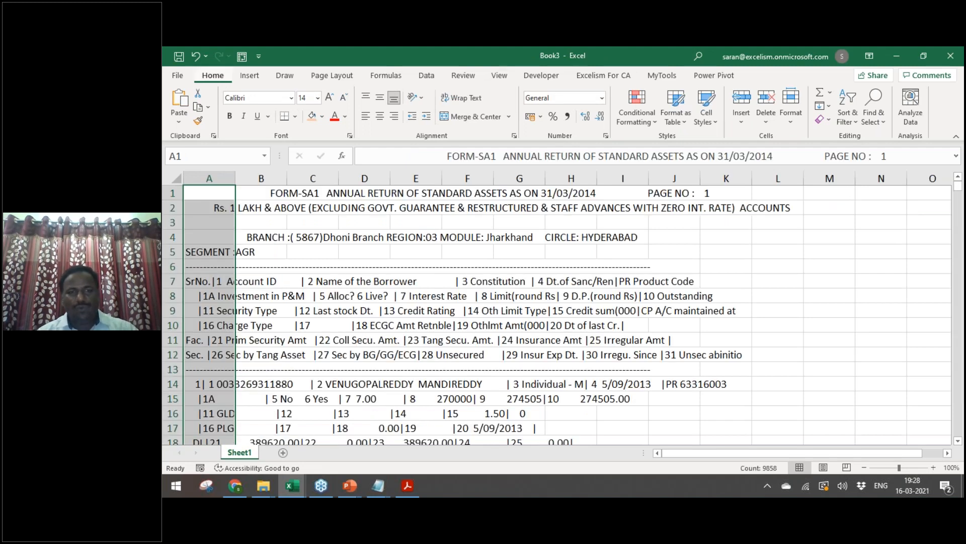
pyautogui.press('d')
pyautogui.press('e')
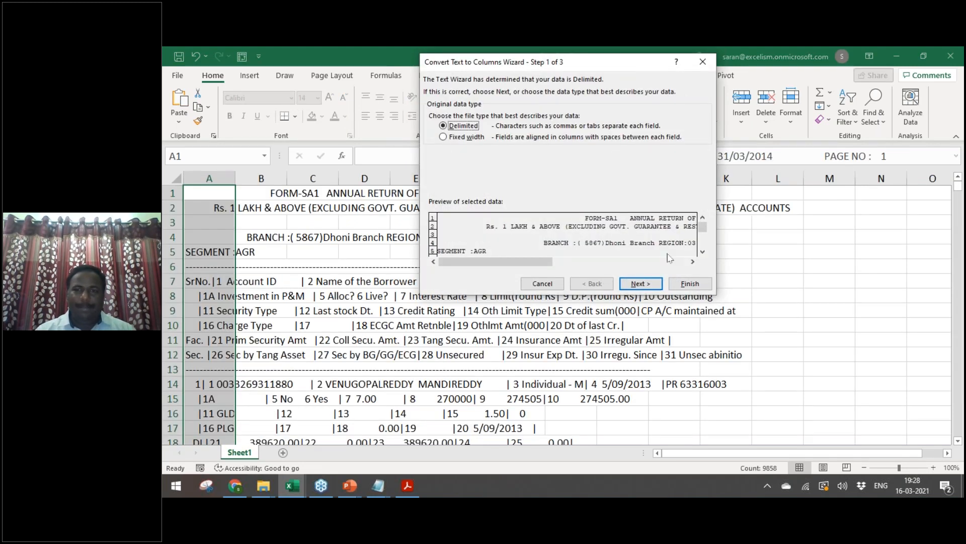
pyautogui.click(704, 61)
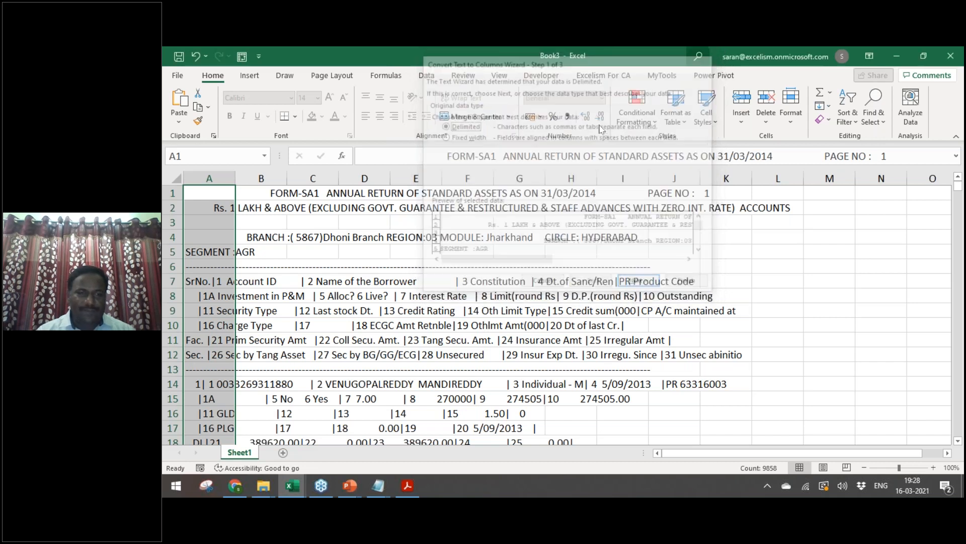
pyautogui.click(239, 280)
# Step: Delete report title rows 1 to 6 so the SrNo. headings start in row 1
pyautogui.moveTo(190, 276); pyautogui.dragTo(197, 353)
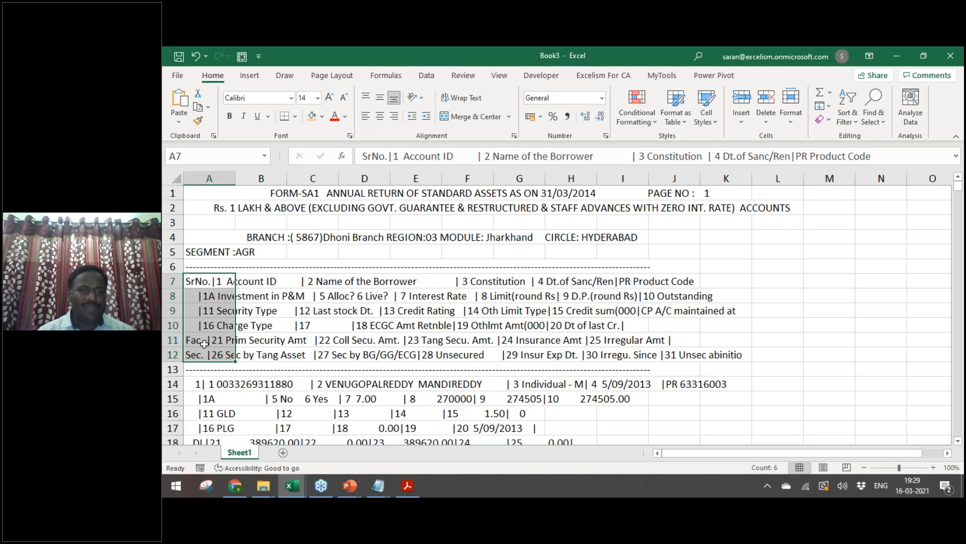
pyautogui.press('Up')
pyautogui.hotkey('shift', 'space')
pyautogui.hotkey('shift', 'Up')
pyautogui.hotkey('shift', 'Up')
pyautogui.hotkey('shift', 'Up')
pyautogui.hotkey('shift', 'Up')
pyautogui.hotkey('shift', 'Up')
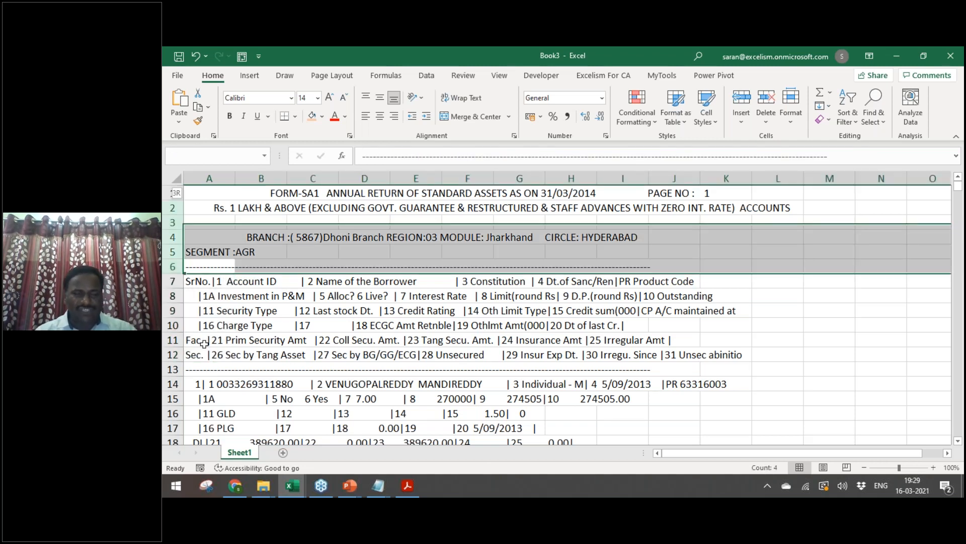
pyautogui.hotkey('ctrl', '-')
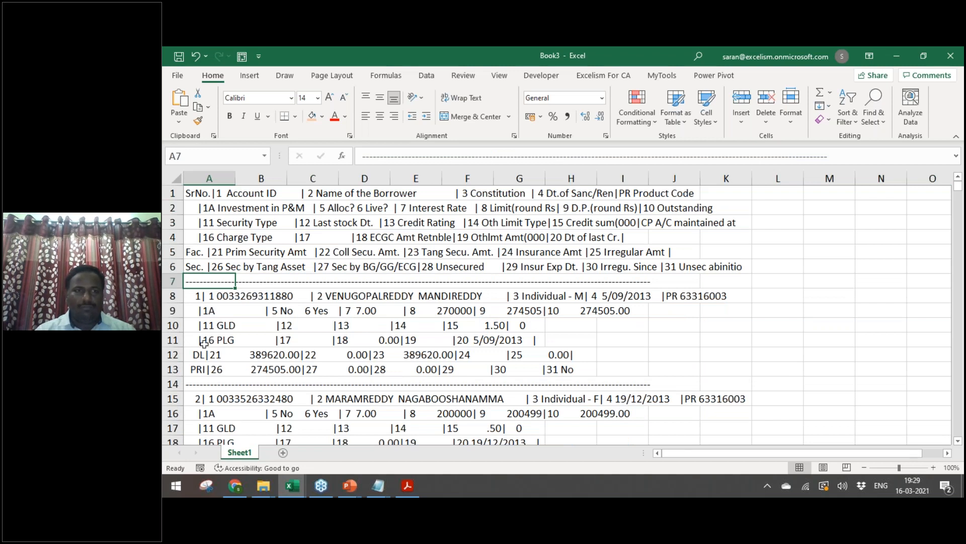
pyautogui.press('Up')
pyautogui.press('Up')
pyautogui.press('Up')
pyautogui.press('Up')
pyautogui.press('Up')
pyautogui.press('Up')
pyautogui.press('Right')
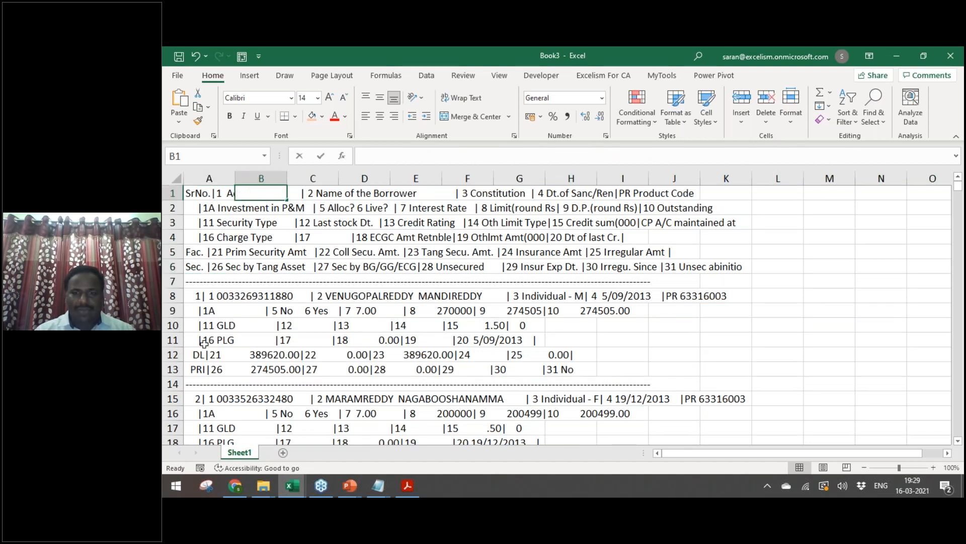
# Step: Enter a CONCAT formula in B1 joining the heading lines in column A
pyautogui.write('=conca')
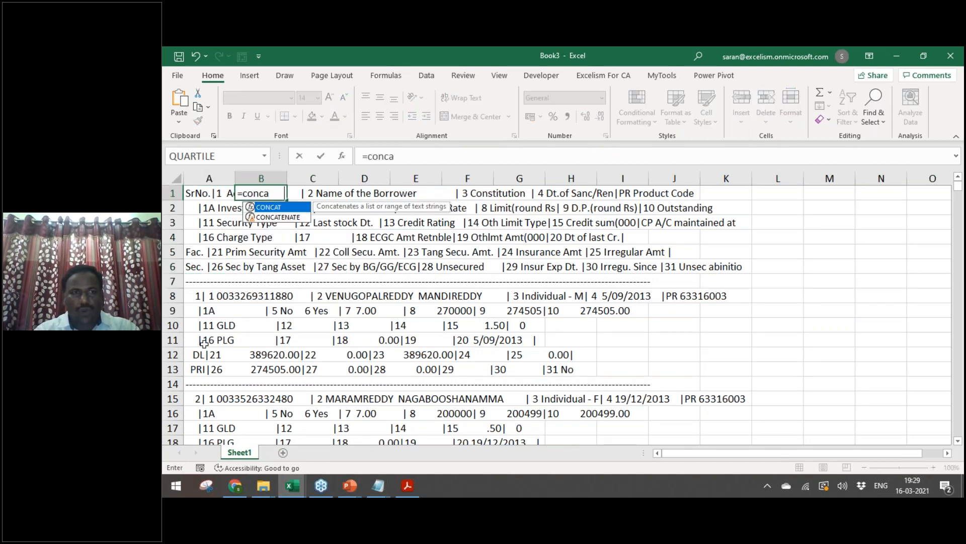
pyautogui.press('Tab')
pyautogui.press('Left')
pyautogui.scroll(-13, 204, 343)
pyautogui.scroll(13, 204, 343)
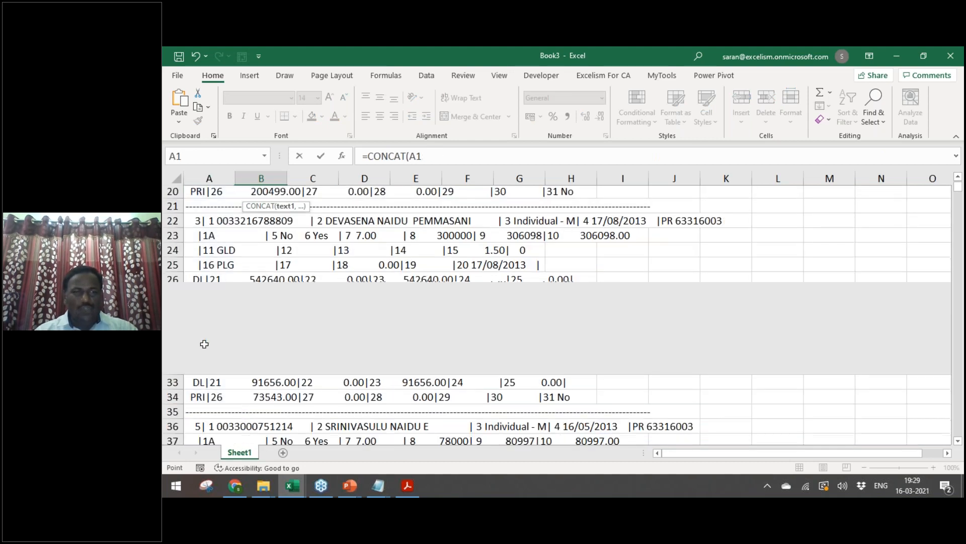
pyautogui.hotkey('shift', 'Down')
pyautogui.hotkey('shift', 'Down')
pyautogui.hotkey('shift', 'Down')
pyautogui.hotkey('shift', 'Down')
pyautogui.hotkey('shift', 'Down')
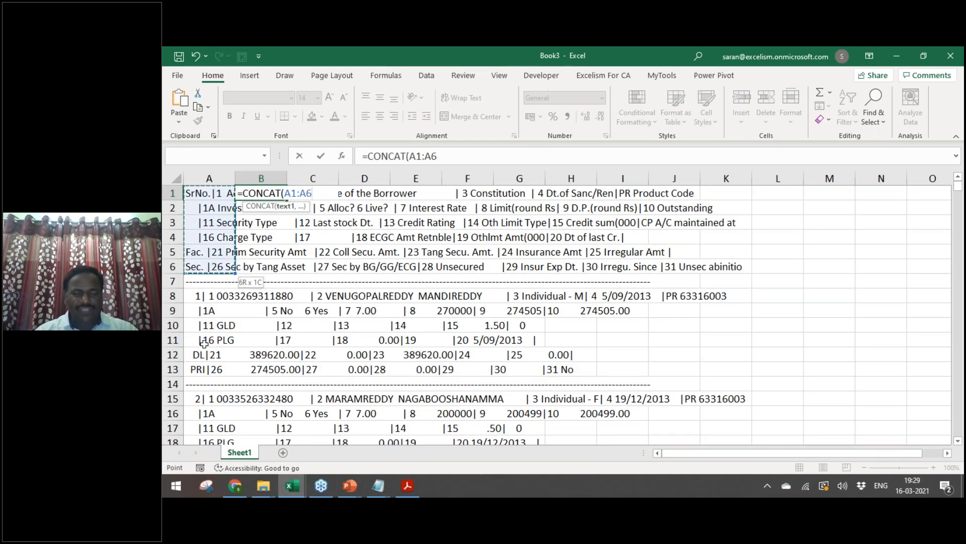
pyautogui.write(')')
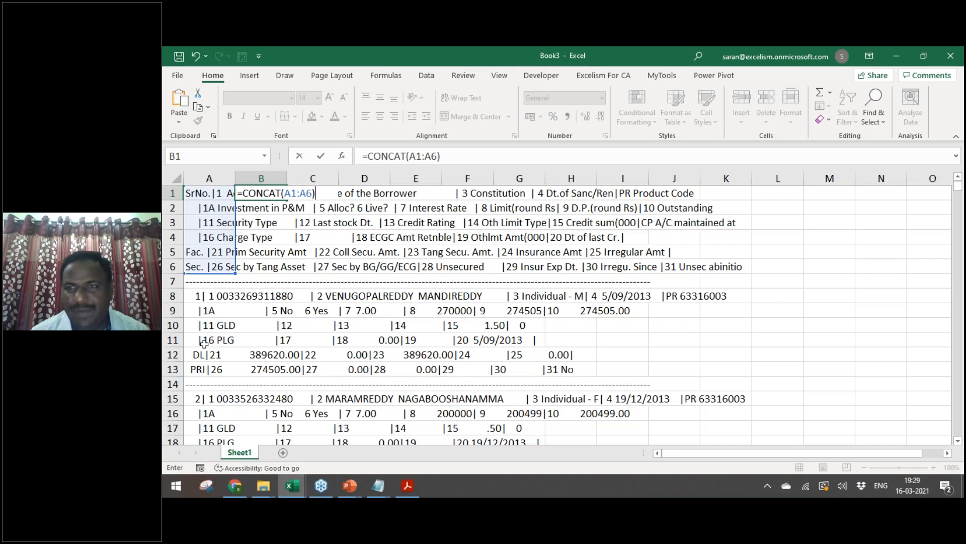
pyautogui.hotkey('ctrl', 'Return')
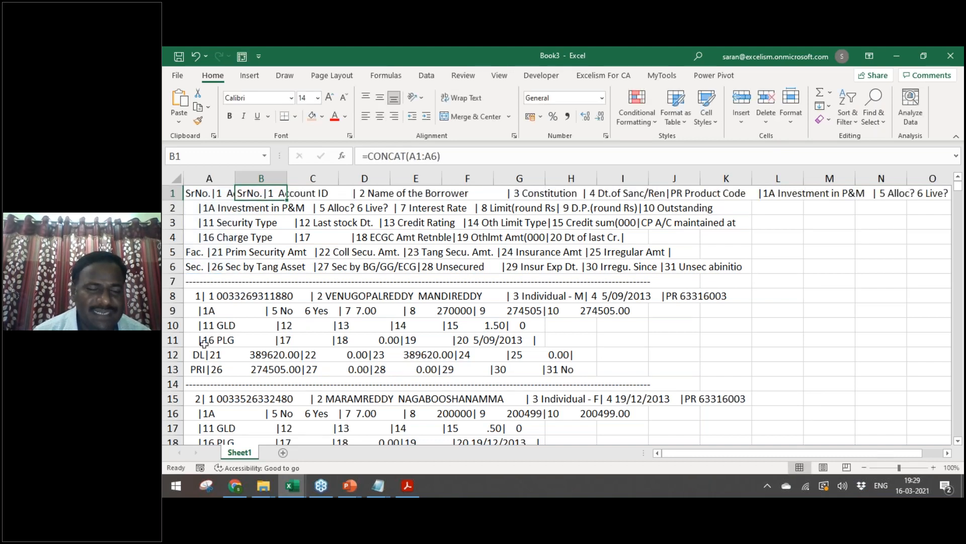
# Step: Replace B1's formula with =A1&A2&A3&A4&A5&A6, accepting Excel's correction
pyautogui.write('=')
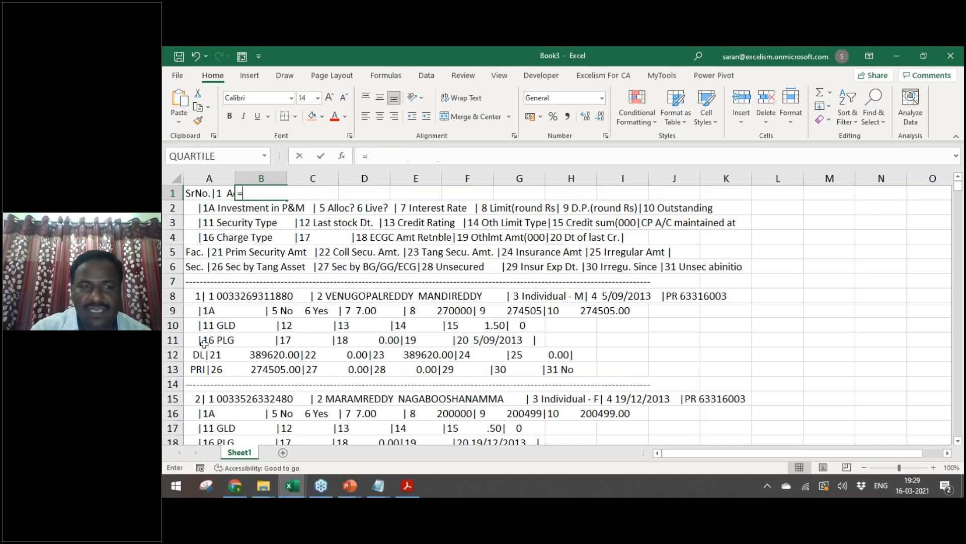
pyautogui.press('Left')
pyautogui.write('&')
pyautogui.press('Left')
pyautogui.press('Down')
pyautogui.write('&')
pyautogui.press('Left')
pyautogui.press('Down')
pyautogui.press('Down')
pyautogui.write('&')
pyautogui.press('Left')
pyautogui.press('Down')
pyautogui.press('Down')
pyautogui.press('Down')
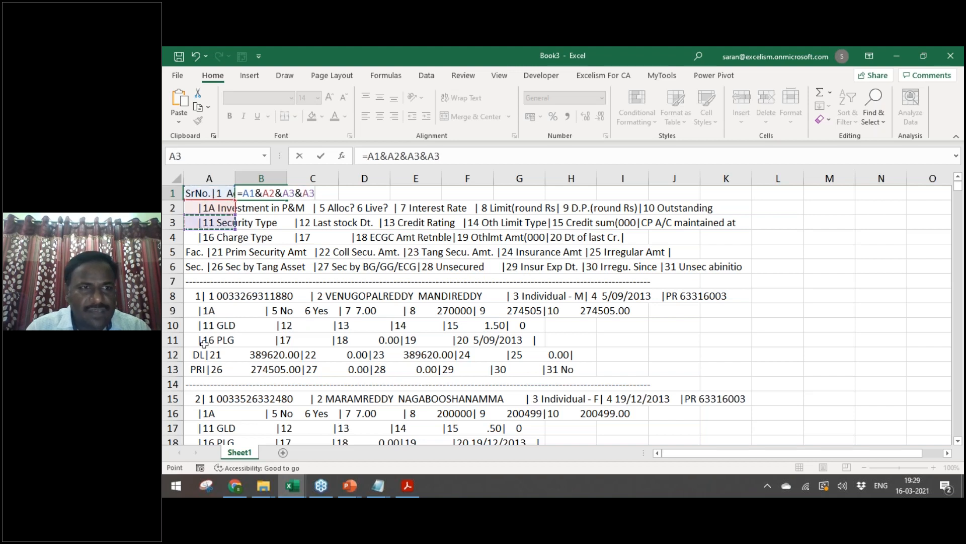
pyautogui.write('&')
pyautogui.press('Left')
pyautogui.press('Down')
pyautogui.press('Down')
pyautogui.press('Down')
pyautogui.press('Down')
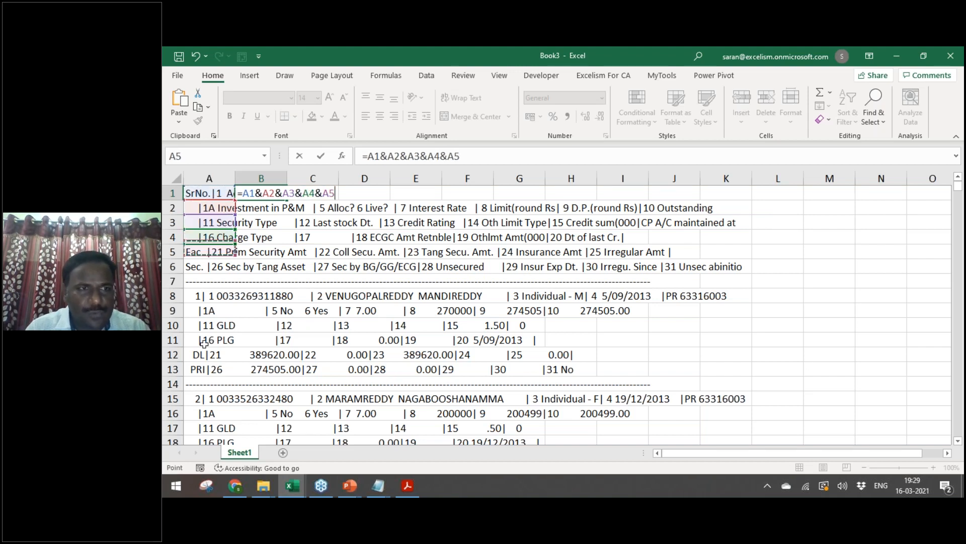
pyautogui.write('&')
pyautogui.press('Left')
pyautogui.press('Down')
pyautogui.press('Down')
pyautogui.press('Down')
pyautogui.press('Down')
pyautogui.press('Down')
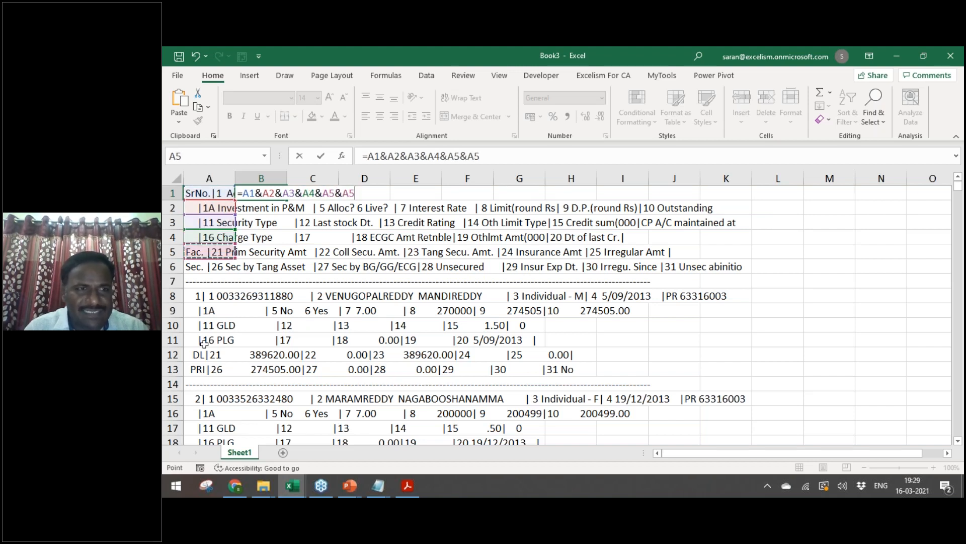
pyautogui.press('Return')
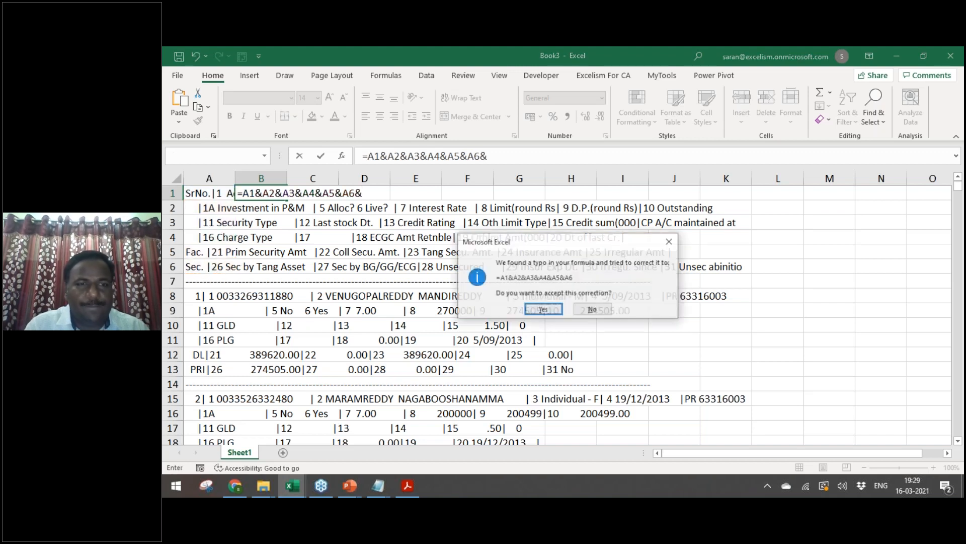
pyautogui.press('Return')
pyautogui.press('Up')
pyautogui.press('F2')
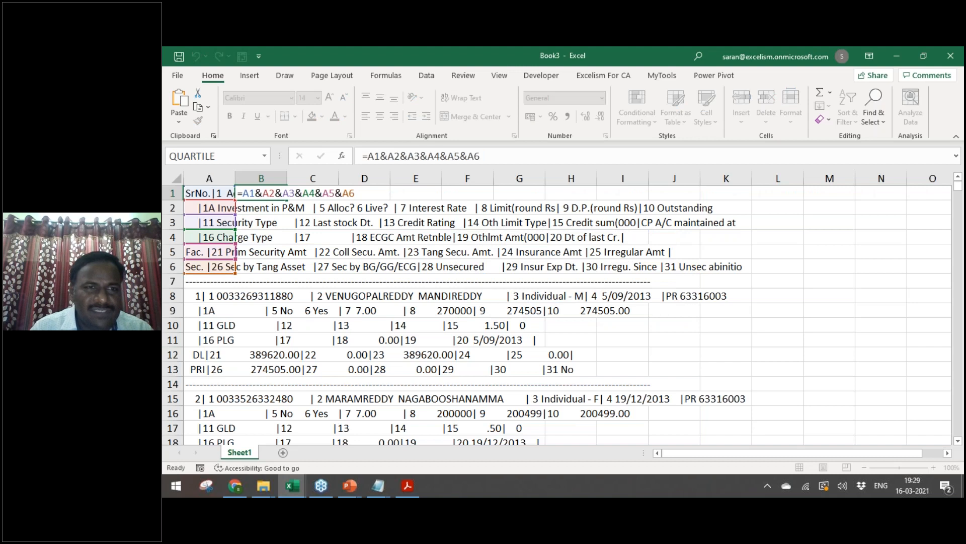
pyautogui.press('Return')
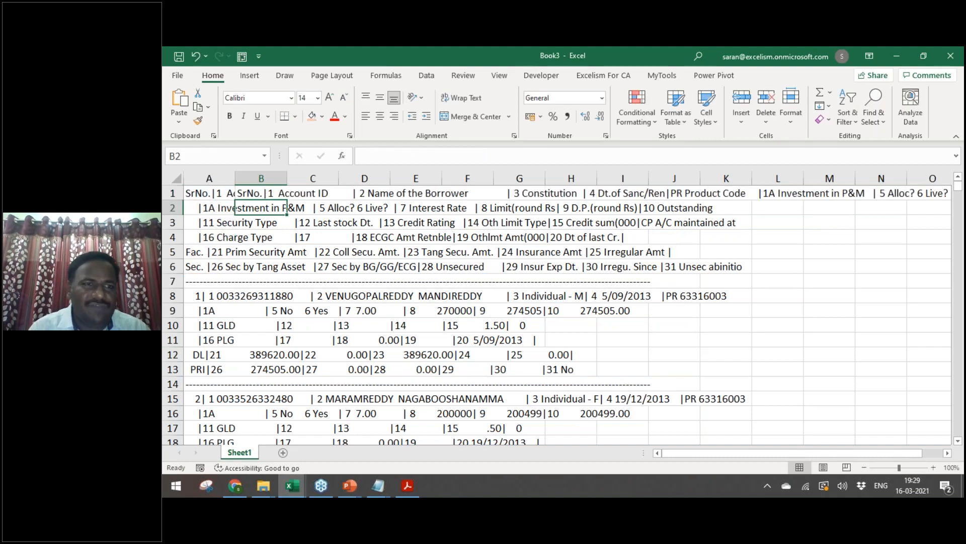
pyautogui.press('Up')
pyautogui.press('Left')
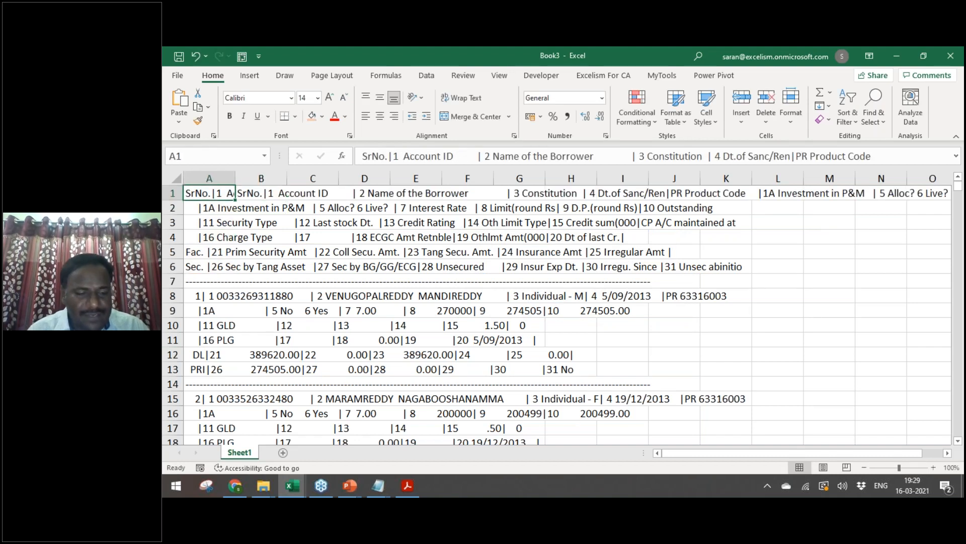
# Step: Turn on filters for columns A and B down to the last report row
pyautogui.hotkey('ctrl', 'shift', 'End')
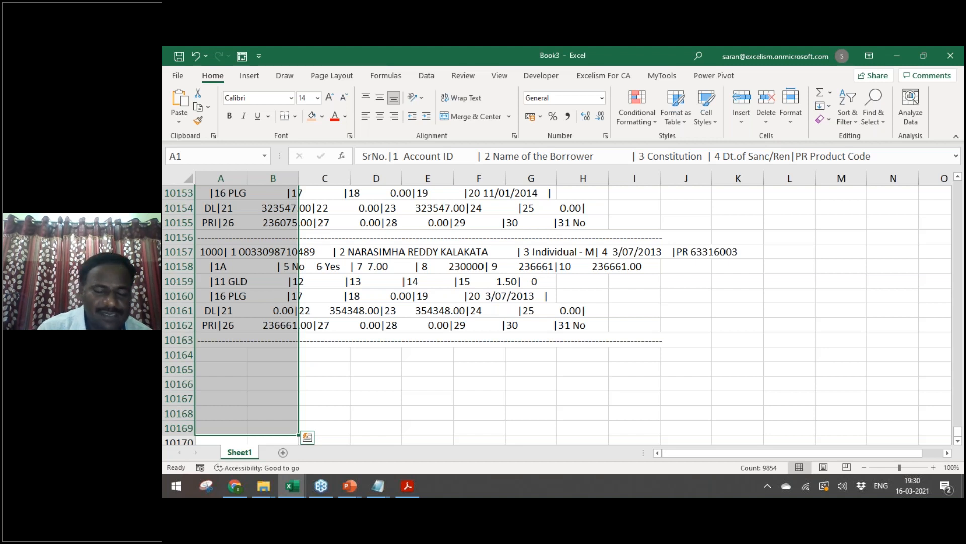
pyautogui.click(427, 75)
pyautogui.click(529, 106)
# Step: Give B1 an orange fill and commit its =A1&A2&A3&A4&A5&A6 joining formula
pyautogui.hotkey('ctrl', 'Home')
pyautogui.press('Right')
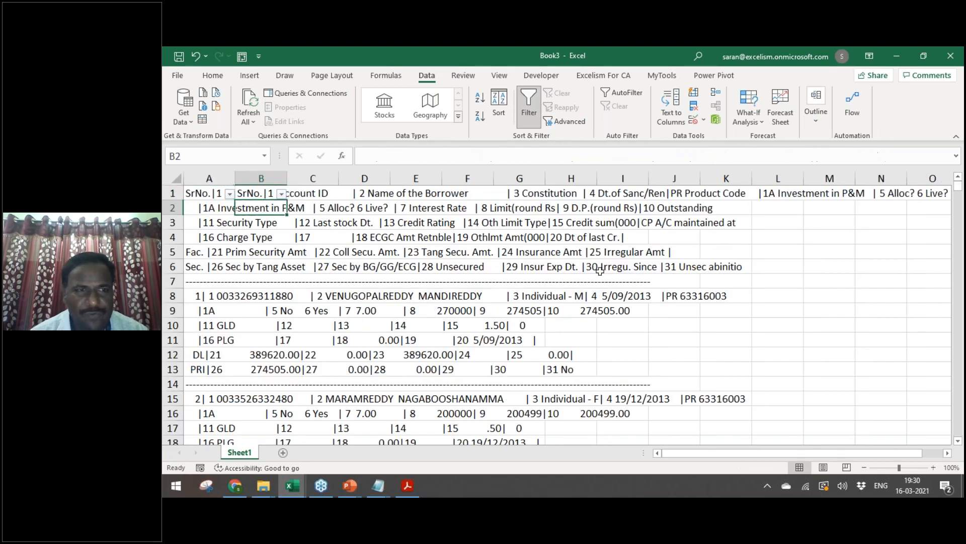
pyautogui.click(212, 76)
pyautogui.click(312, 117)
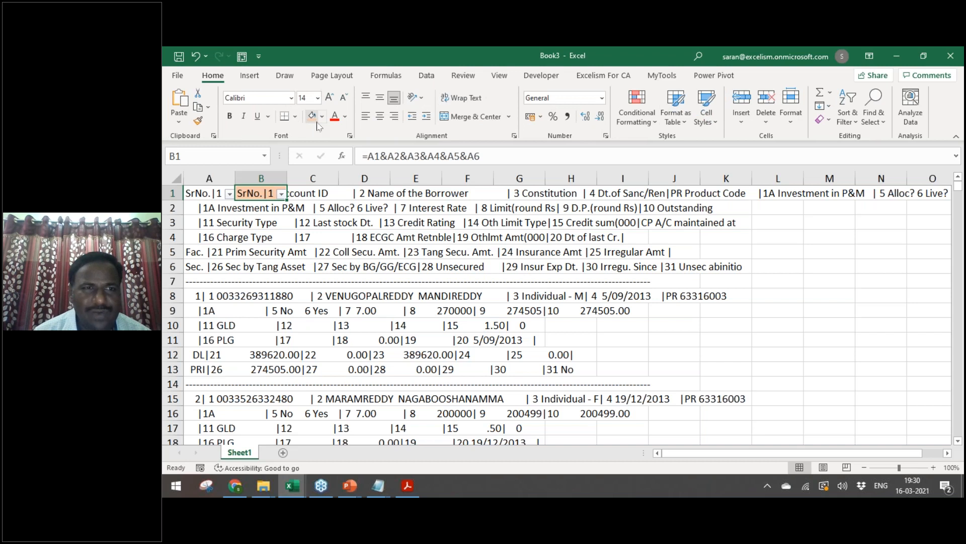
pyautogui.moveTo(367, 156); pyautogui.dragTo(490, 155)
pyautogui.hotkey('ctrl', 'Return')
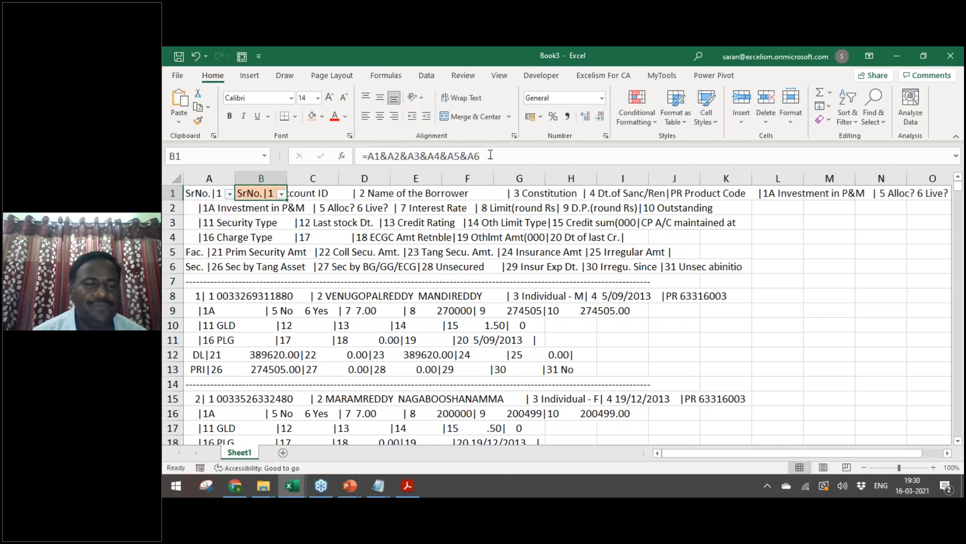
# Step: Copy B1's joining formula into B8 and B15 as a test
pyautogui.hotkey('ctrl', 'c')
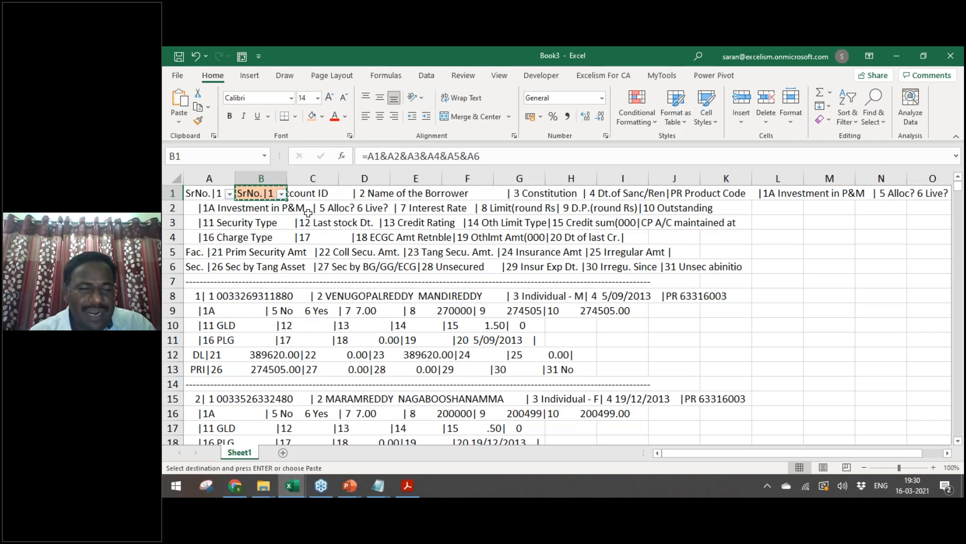
pyautogui.press('Escape')
pyautogui.press('Left')
pyautogui.press('Right')
pyautogui.hotkey('ctrl', 'c')
pyautogui.press('Down')
pyautogui.press('Down')
pyautogui.press('Down')
pyautogui.press('Down')
pyautogui.press('Down')
pyautogui.press('Down')
pyautogui.press('Down')
pyautogui.hotkey('ctrl', 'v')
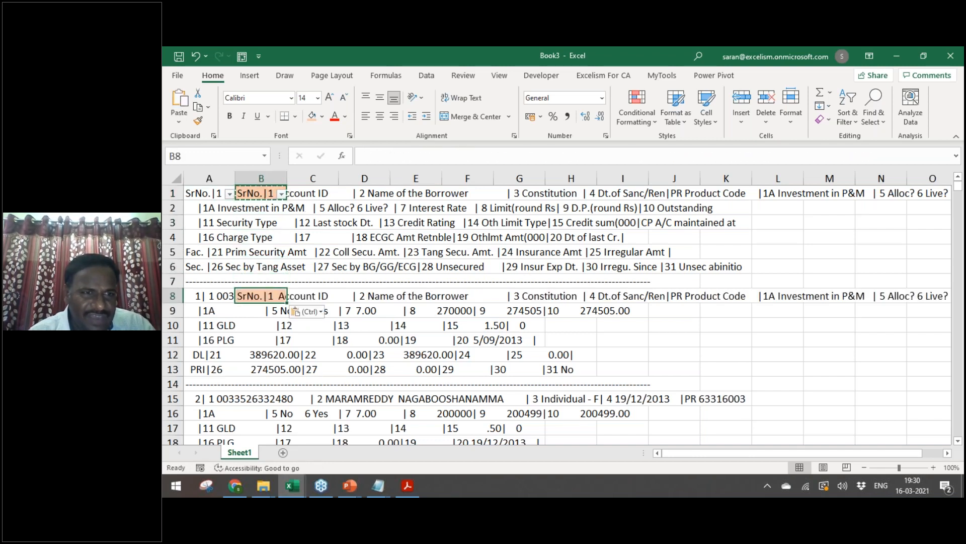
pyautogui.press('Down')
pyautogui.press('Down')
pyautogui.press('Down')
pyautogui.press('Down')
pyautogui.press('Down')
pyautogui.press('Down')
pyautogui.press('Down')
pyautogui.hotkey('ctrl', 'v')
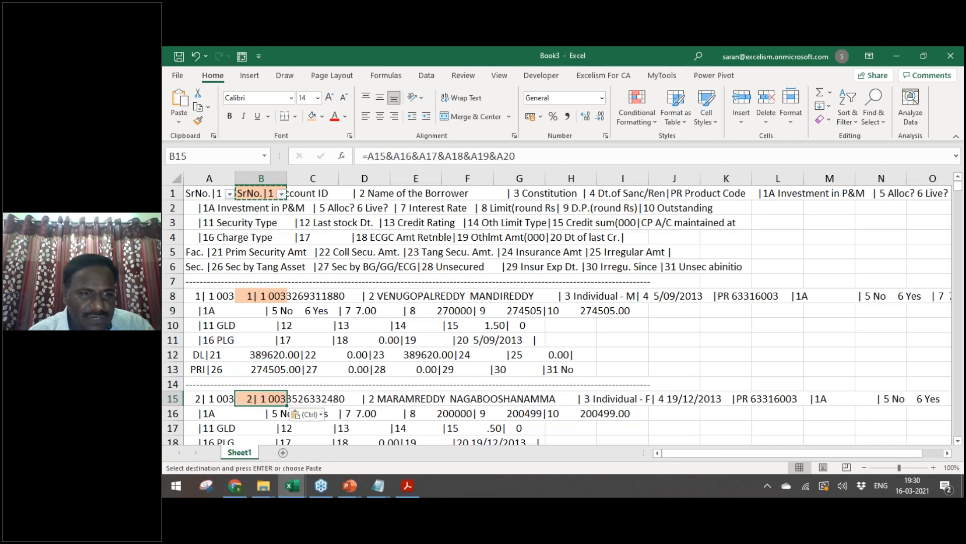
# Step: Undo the test pastes in B8 and B15, keeping the formula only in B1
pyautogui.press('Left')
pyautogui.hotkey('ctrl', 'Down')
pyautogui.hotkey('ctrl', 'Up')
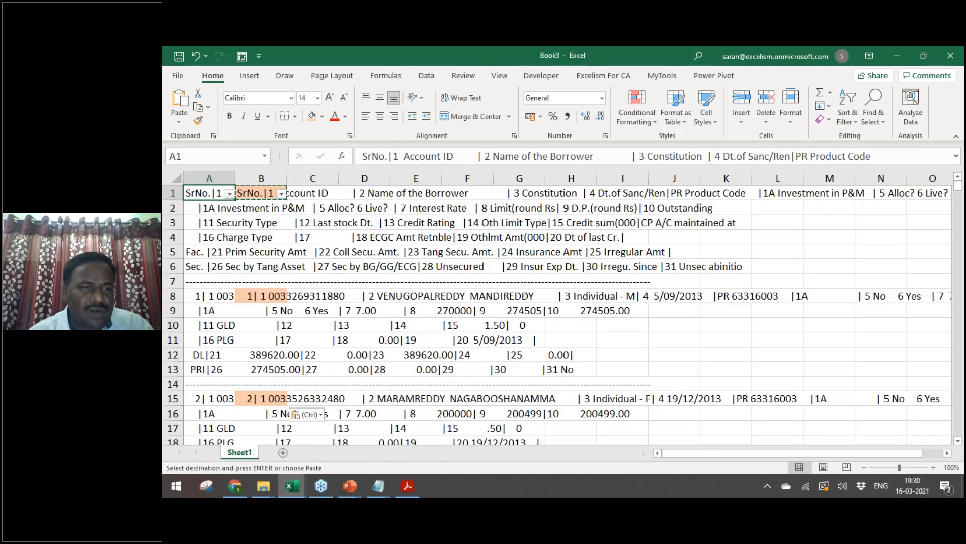
pyautogui.press('Right')
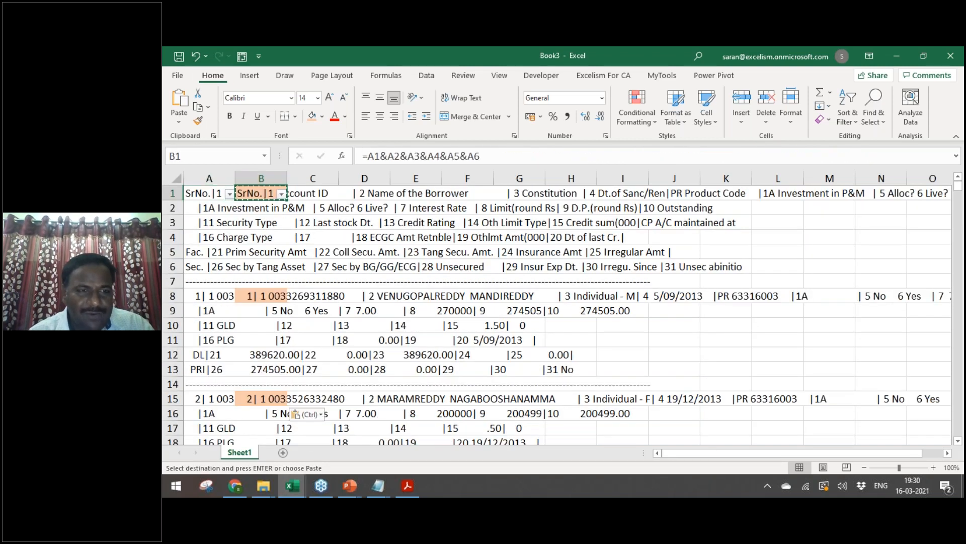
pyautogui.hotkey('ctrl', 'z')
pyautogui.hotkey('ctrl', 'z')
pyautogui.press('Left')
pyautogui.press('Down')
pyautogui.press('Down')
pyautogui.press('Down')
pyautogui.press('Down')
pyautogui.press('Down')
pyautogui.press('Down')
pyautogui.press('Down')
pyautogui.press('Down')
pyautogui.press('Down')
pyautogui.press('Down')
pyautogui.press('Down')
pyautogui.press('Down')
pyautogui.press('Down')
pyautogui.press('Down')
pyautogui.press('Down')
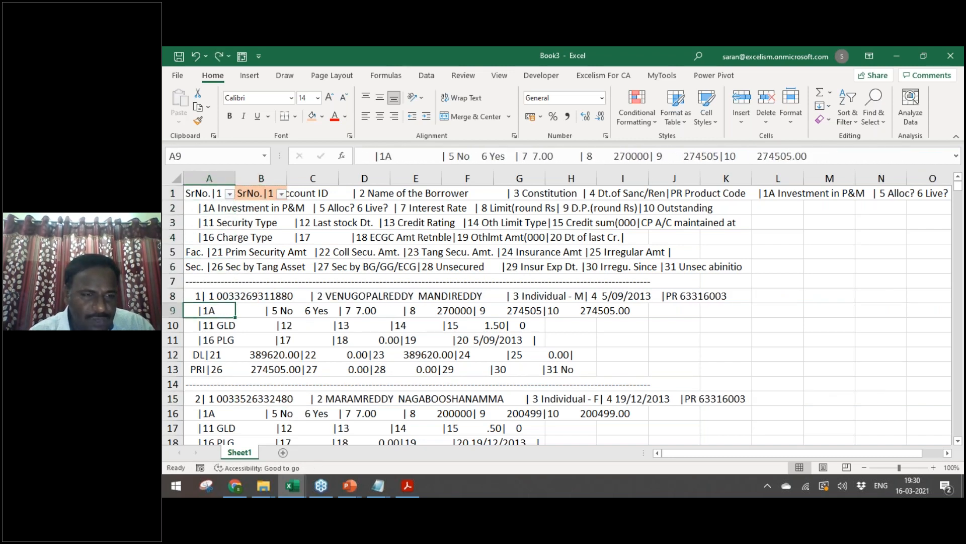
# Step: Copy the '|' pipe character from the record line in A8 without changing it
pyautogui.press('Up')
pyautogui.press('Up')
pyautogui.press('Up')
pyautogui.press('Up')
pyautogui.press('Up')
pyautogui.press('Up')
pyautogui.press('Up')
pyautogui.press('Up')
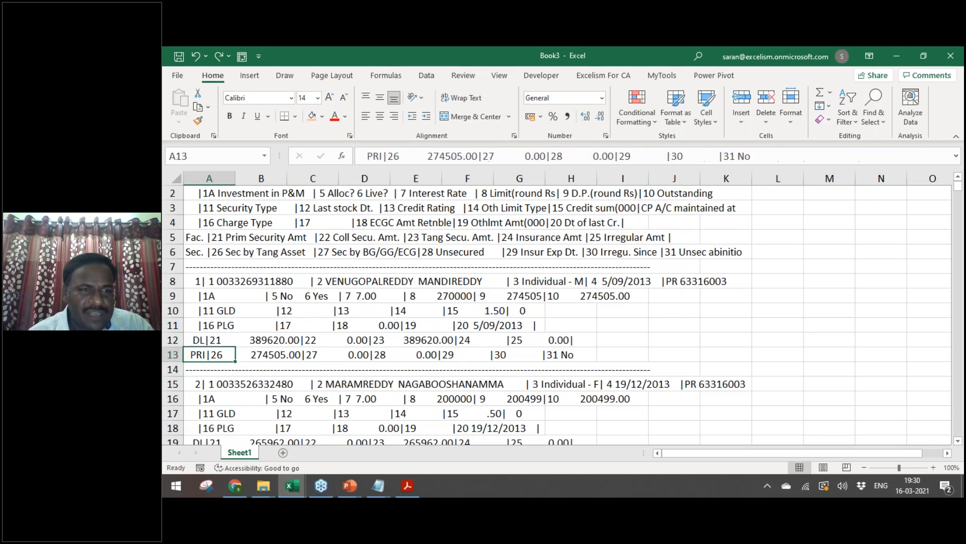
pyautogui.press('F2')
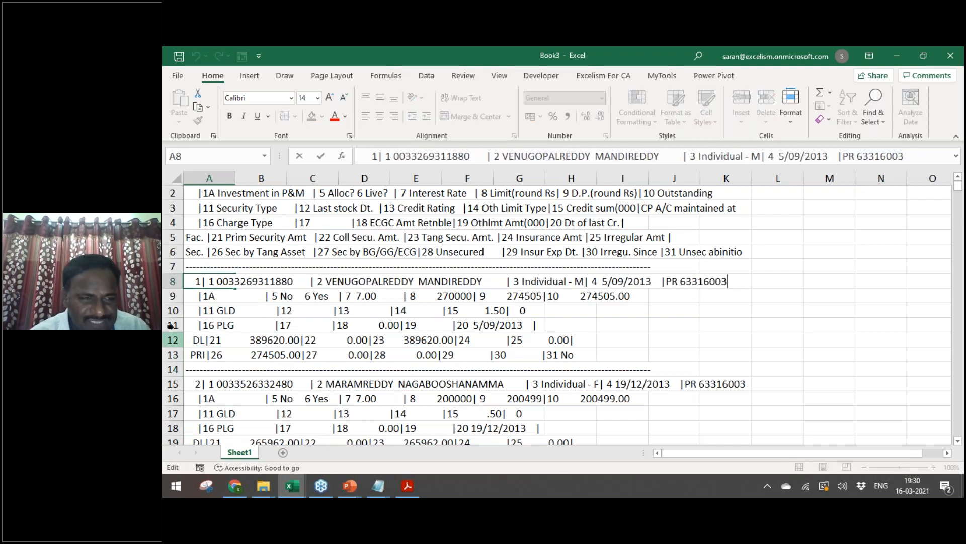
pyautogui.click(209, 282)
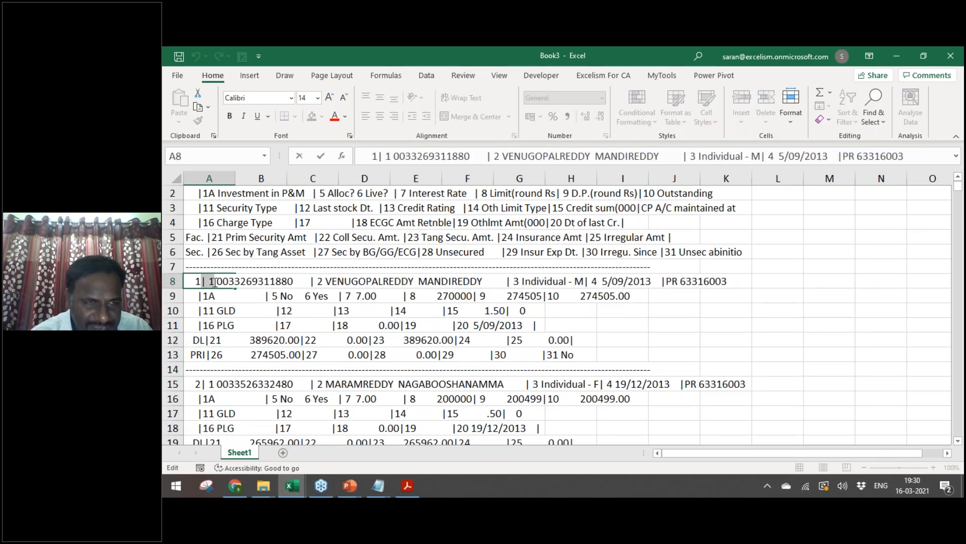
pyautogui.moveTo(201, 282); pyautogui.dragTo(205, 282)
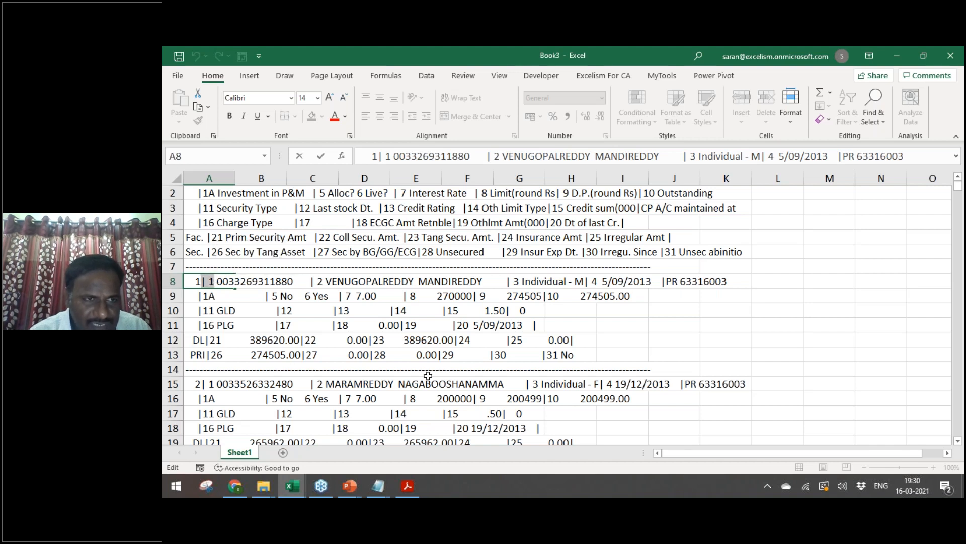
pyautogui.hotkey('ctrl', 'c')
pyautogui.press('Escape')
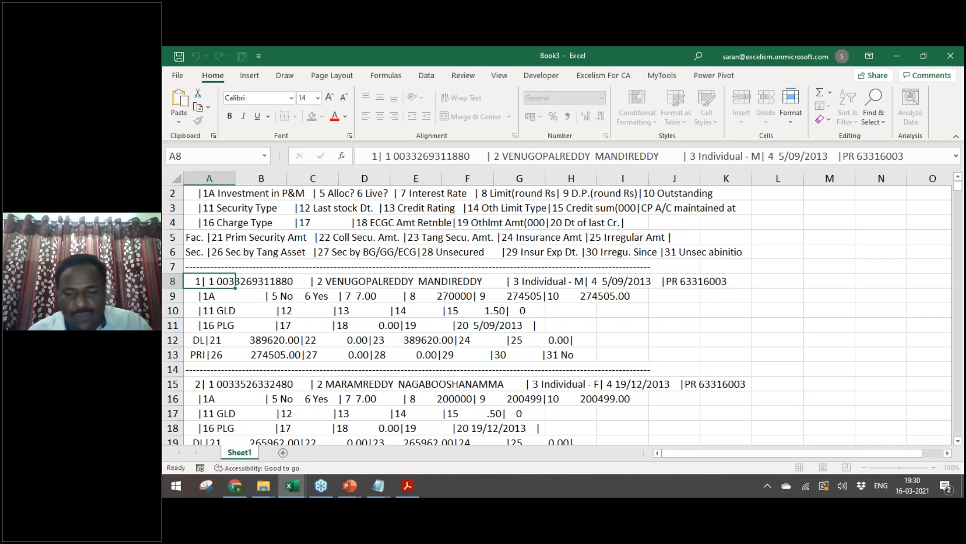
# Step: Open column A's filter dropdown from A1 and move into its search box
pyautogui.hotkey('ctrl', 'Home')
pyautogui.hotkey('alt', 'Down')
pyautogui.press('Down')
pyautogui.press('Down')
pyautogui.press('Down')
pyautogui.press('Down')
pyautogui.press('Down')
pyautogui.press('Down')
pyautogui.press('Down')
pyautogui.press('Down')
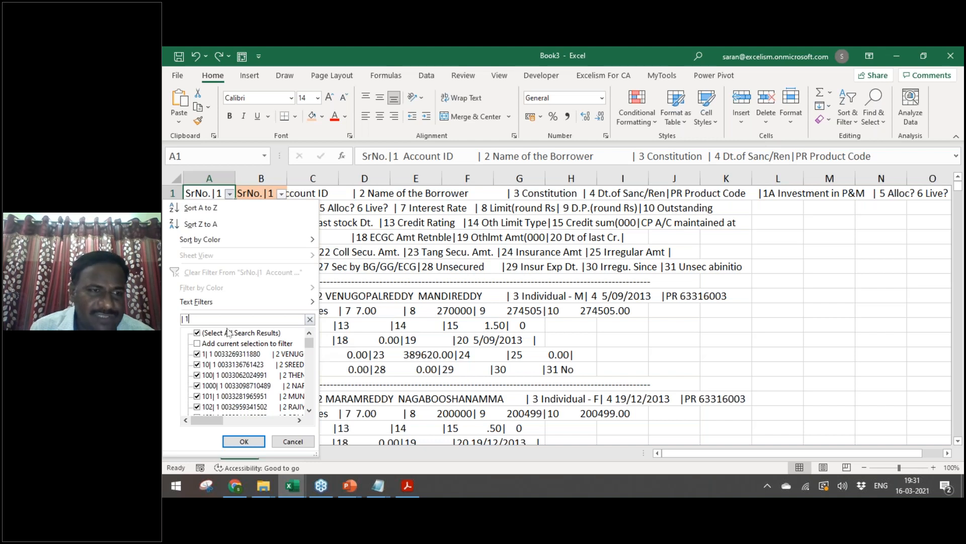
# Step: Apply the '|1' filter to show 1000 of 10168 lines, then copy B1's formula
pyautogui.click(244, 442)
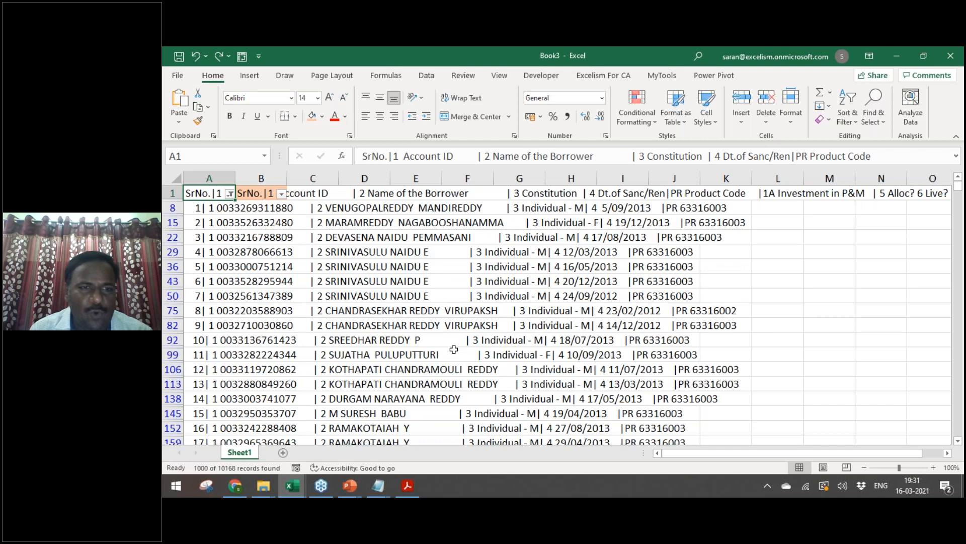
pyautogui.press('Down')
pyautogui.press('Down')
pyautogui.press('Down')
pyautogui.press('Down')
pyautogui.press('Down')
pyautogui.press('Down')
pyautogui.press('Down')
pyautogui.press('Down')
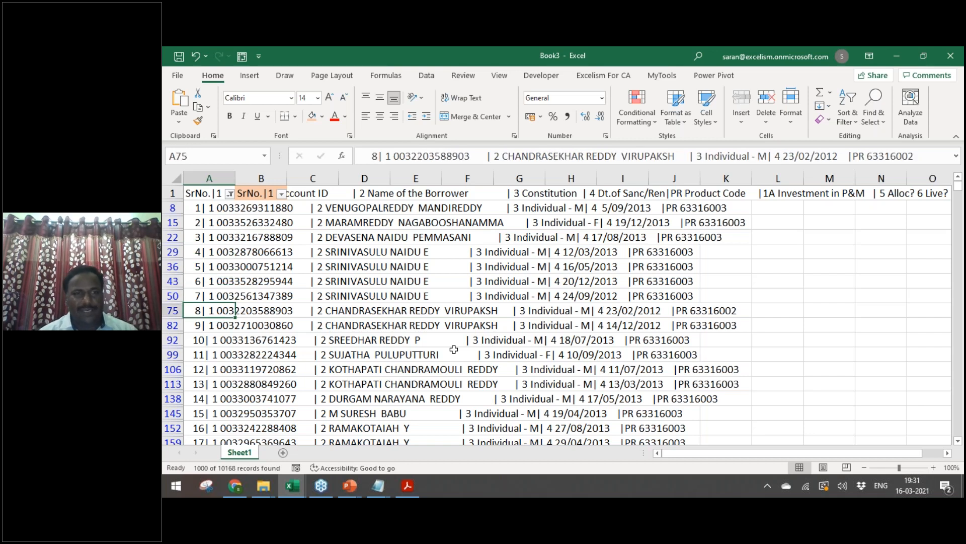
pyautogui.hotkey('ctrl', 'Up')
pyautogui.press('Right')
pyautogui.hotkey('ctrl', 'c')
# Step: Select column B from the last filtered row up to B1
pyautogui.press('Left')
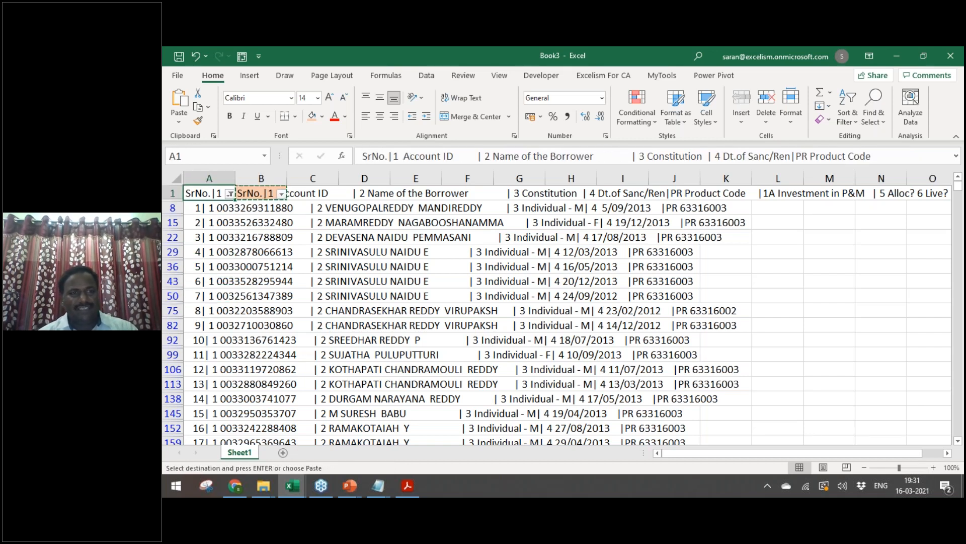
pyautogui.hotkey('ctrl', 'Down')
pyautogui.press('Right')
pyautogui.hotkey('ctrl', 'shift', 'Up')
# Step: Paste the formula into the filtered column B, then undo that paste
pyautogui.press('Return')
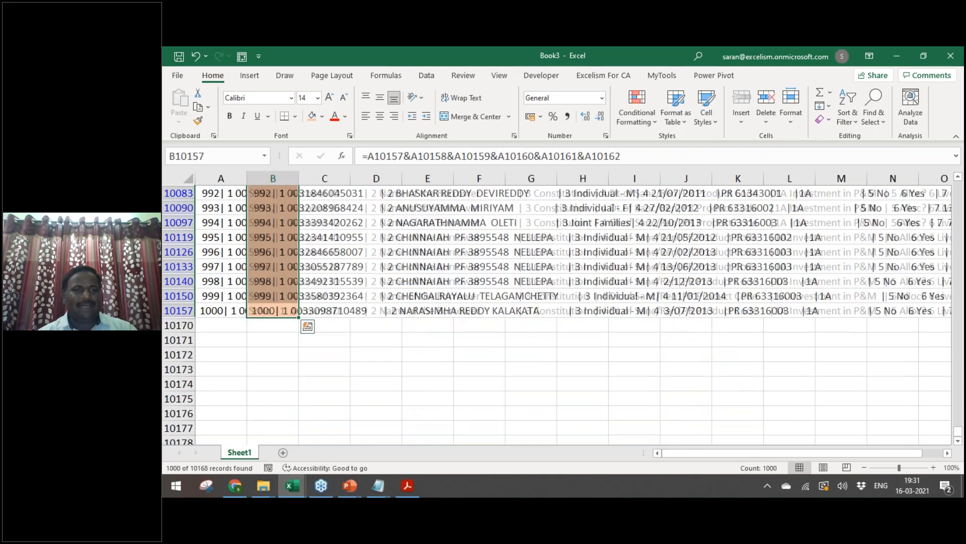
pyautogui.hotkey('ctrl', 'Up')
pyautogui.hotkey('ctrl', 'z')
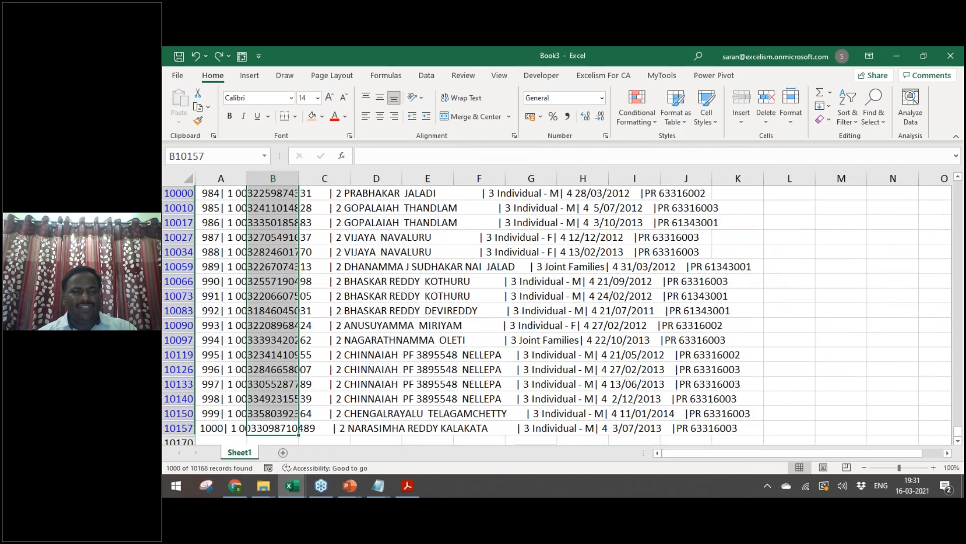
pyautogui.hotkey('ctrl', 'Up')
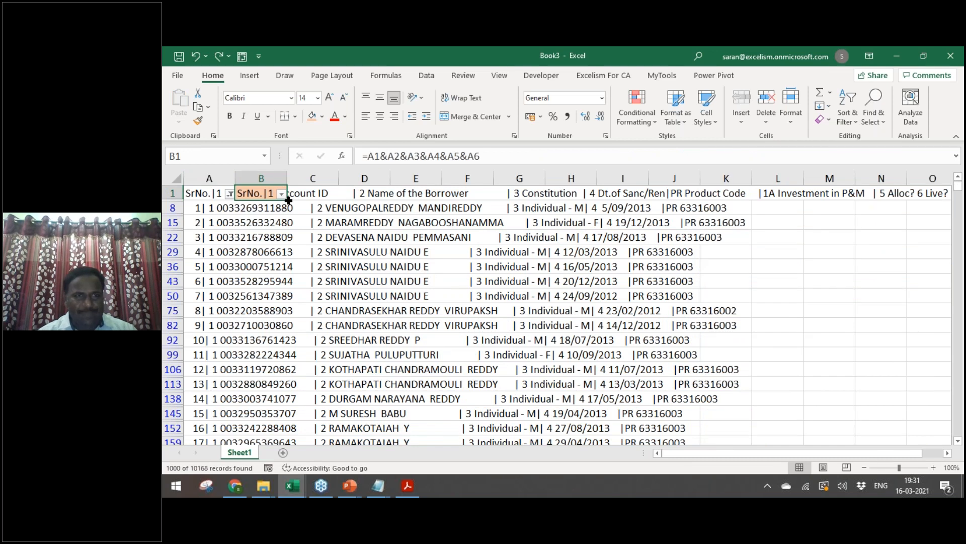
# Step: Fill the joining formula down column B and paste its results as values into A1 of new Sheet2
pyautogui.doubleClick(286, 199)
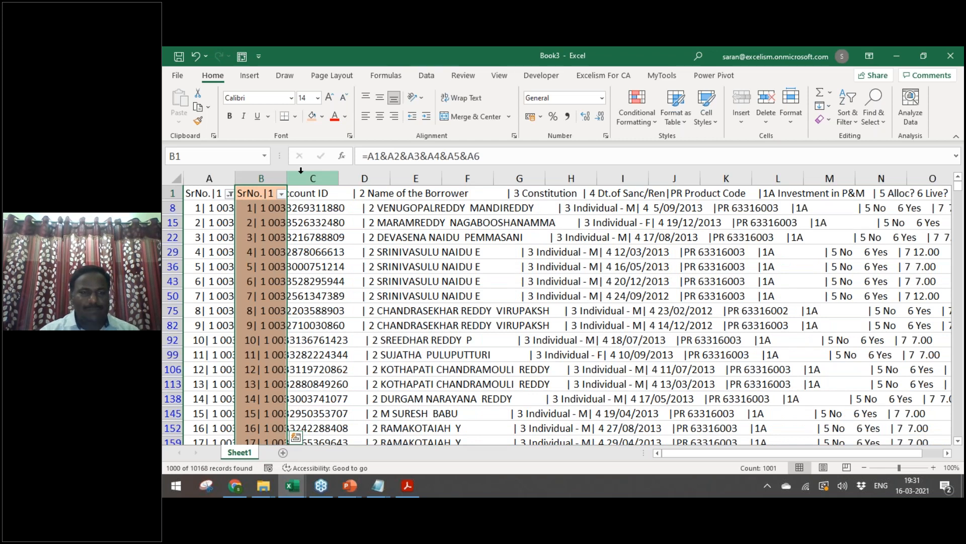
pyautogui.hotkey('ctrl', 'c')
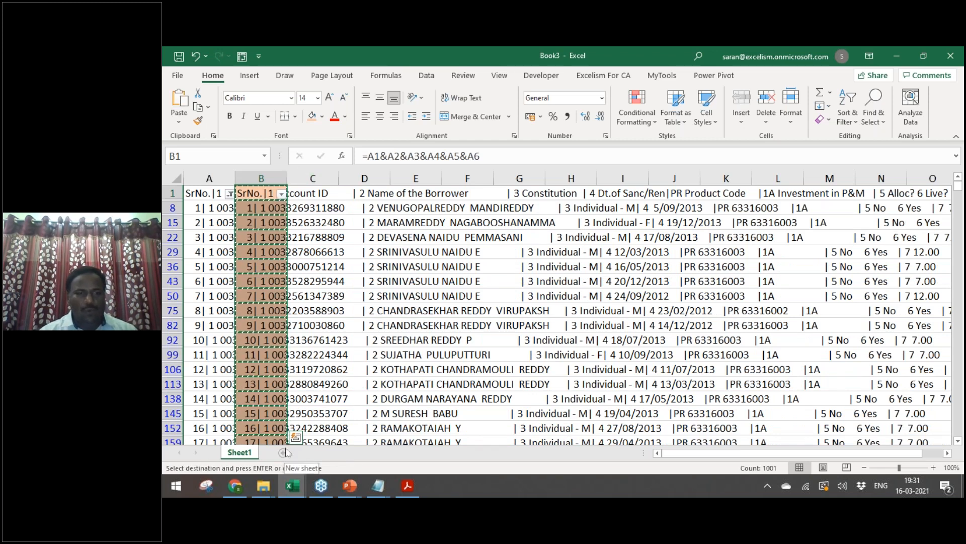
pyautogui.click(285, 452)
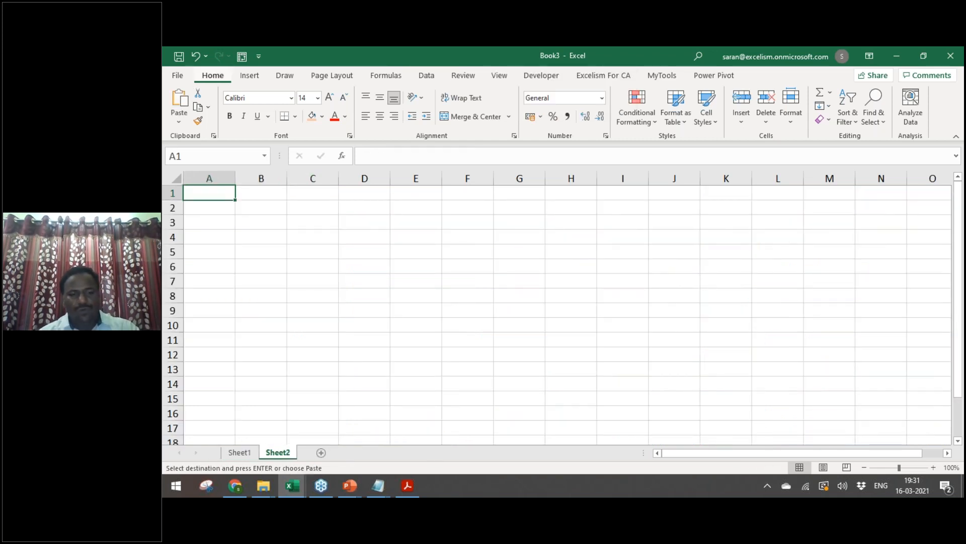
pyautogui.hotkey('ctrl', 'alt', 'v')
pyautogui.press('v')
pyautogui.press('Return')
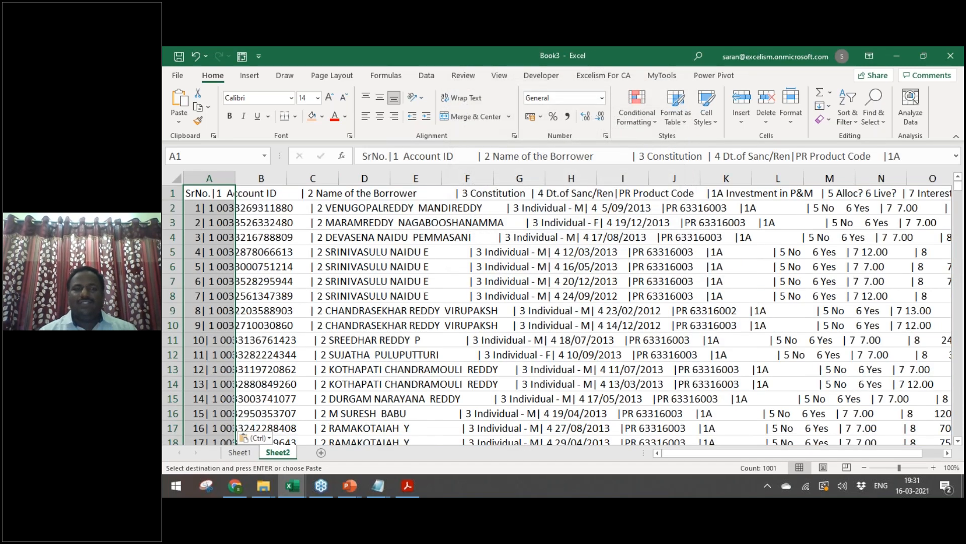
pyautogui.press('Escape')
# Step: Glance back at Sheet1, return to Sheet2, and start Text to Columns
pyautogui.hotkey('ctrl', 'pageup')
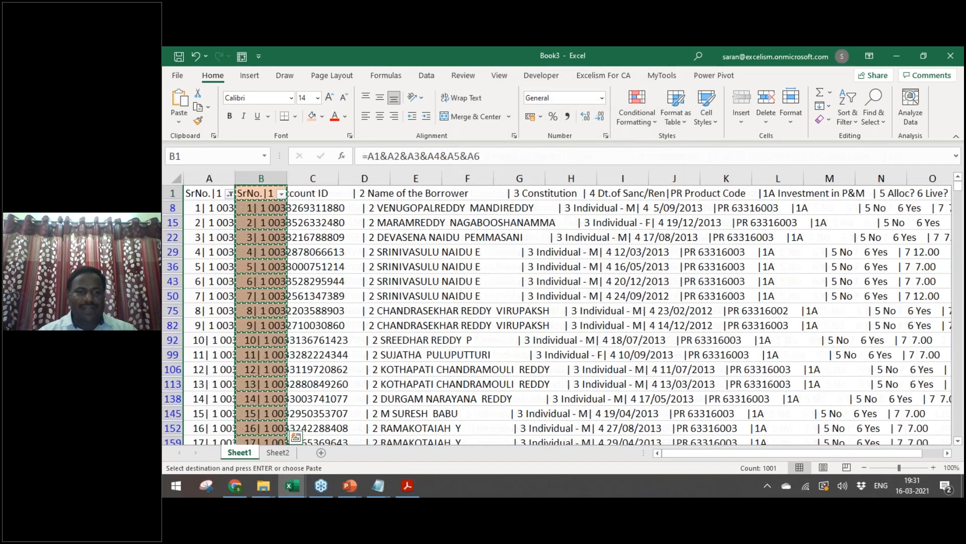
pyautogui.hotkey('ctrl', 'pagedown')
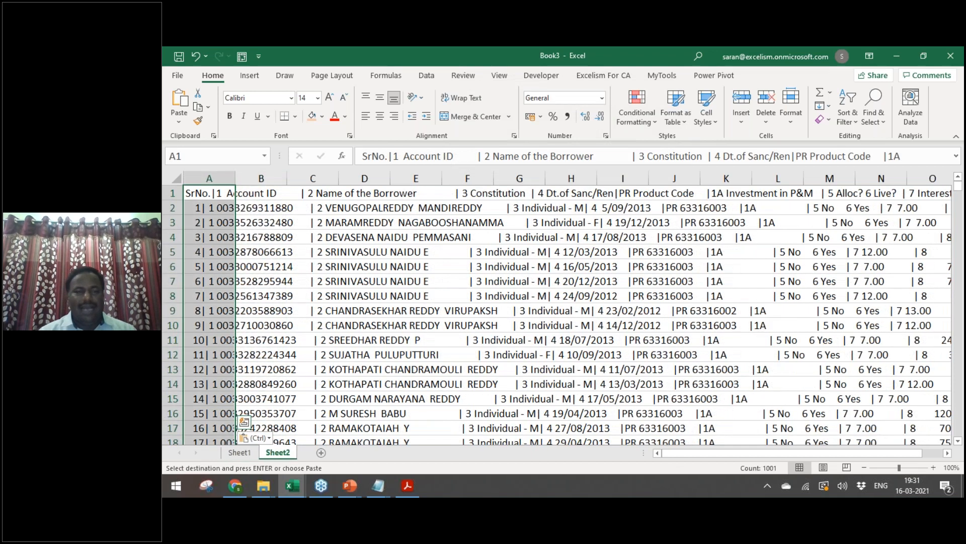
pyautogui.hotkey('alt', 'd')
pyautogui.press('e')
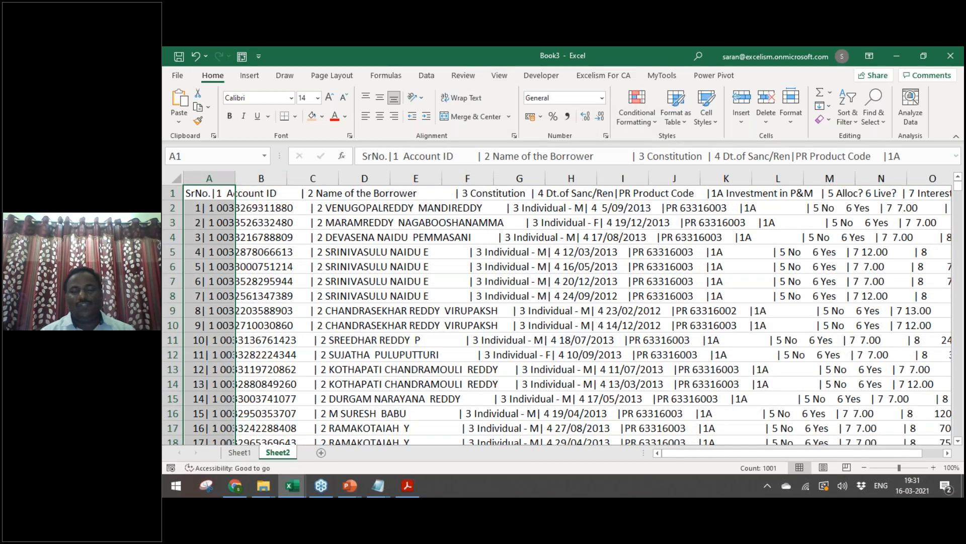
# Step: Split Sheet2's records into columns as Delimited, with '|' as the Other delimiter
pyautogui.click(444, 126)
pyautogui.click(635, 283)
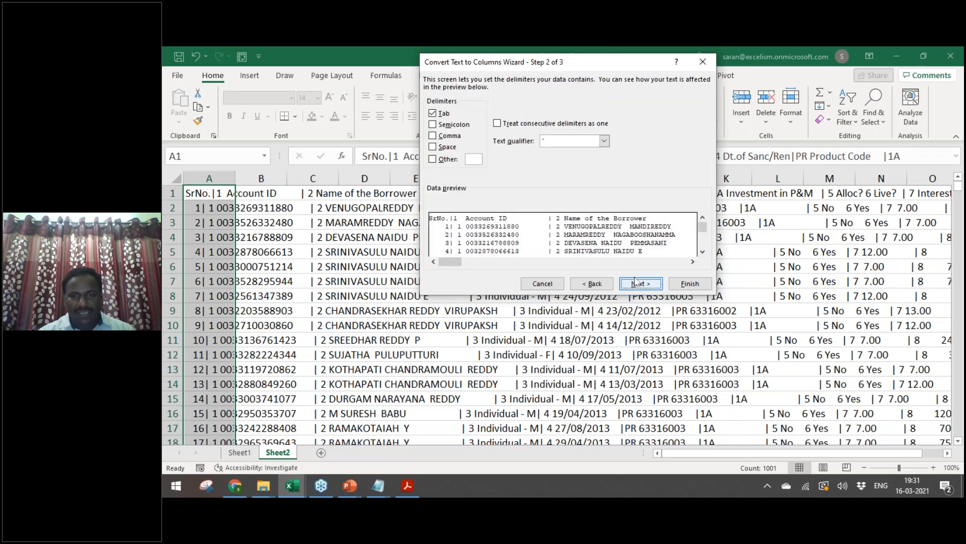
pyautogui.click(446, 160)
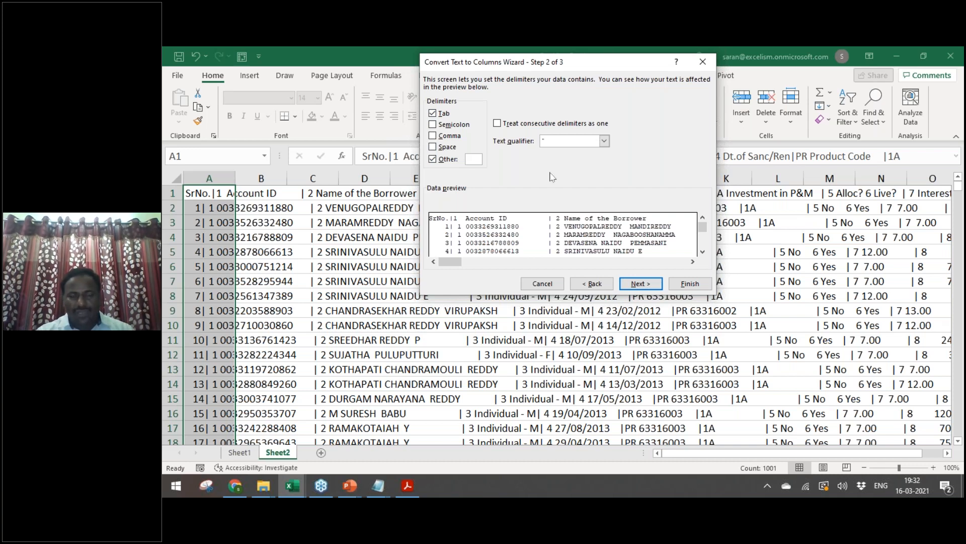
pyautogui.write('|')
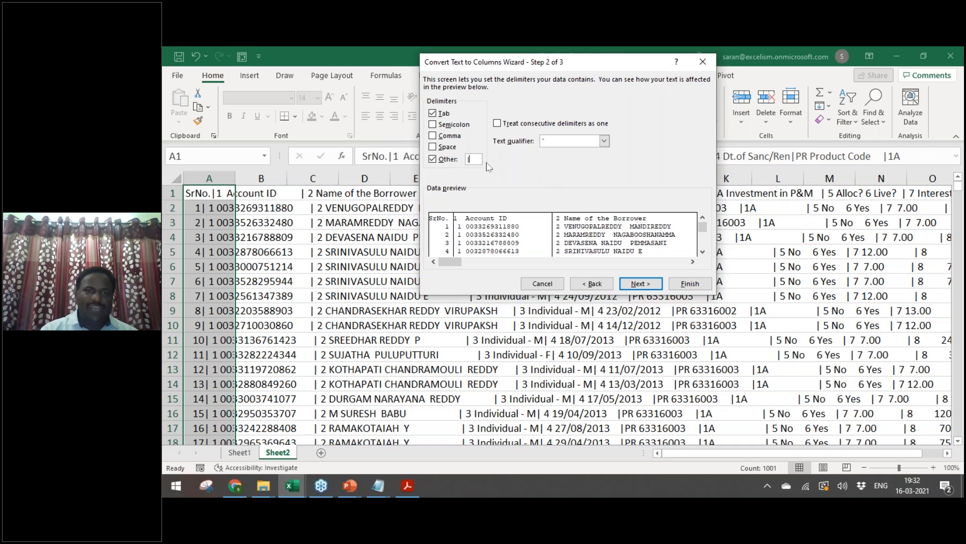
pyautogui.click(636, 283)
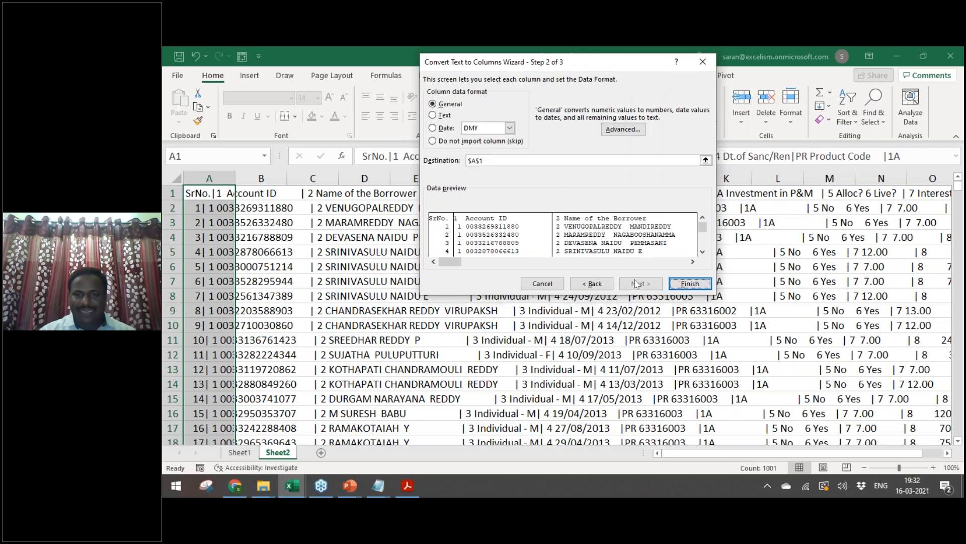
pyautogui.press('Return')
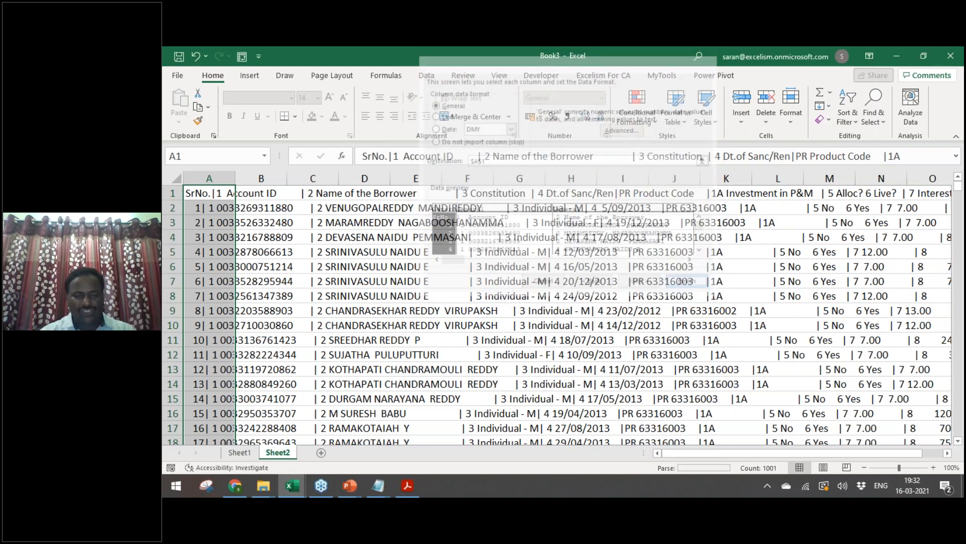
# Step: AutoFit Sheet2's column widths and add filters to the header row
pyautogui.hotkey('alt', 'h')
pyautogui.press('o')
pyautogui.press('i')
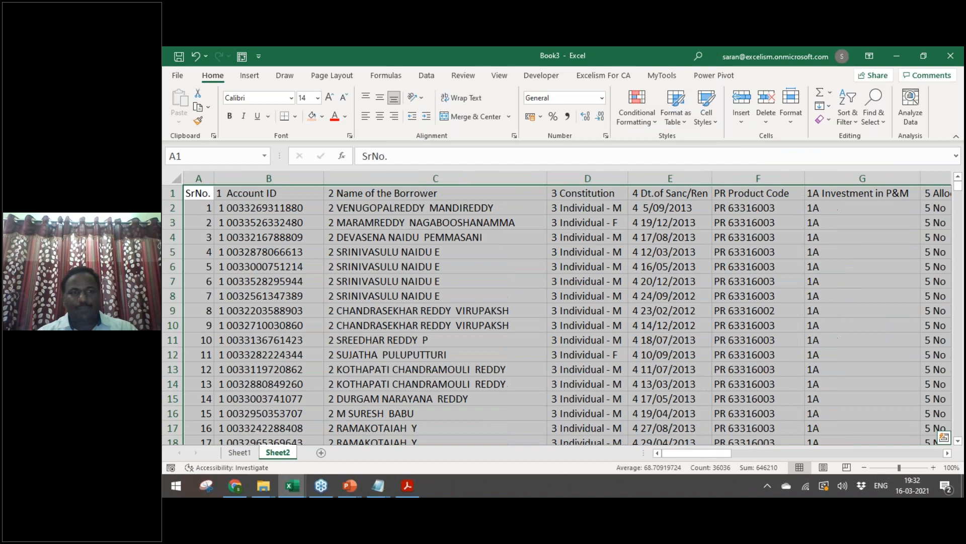
pyautogui.hotkey('ctrl', 'Home')
pyautogui.hotkey('ctrl', 'shift', 'End')
pyautogui.hotkey('ctrl', 'Home')
pyautogui.hotkey('ctrl', 'shift', 'l')
# Step: Bold the header row and insert two blank rows above it
pyautogui.hotkey('ctrl', 'shift', 'Right')
pyautogui.hotkey('ctrl', 'b')
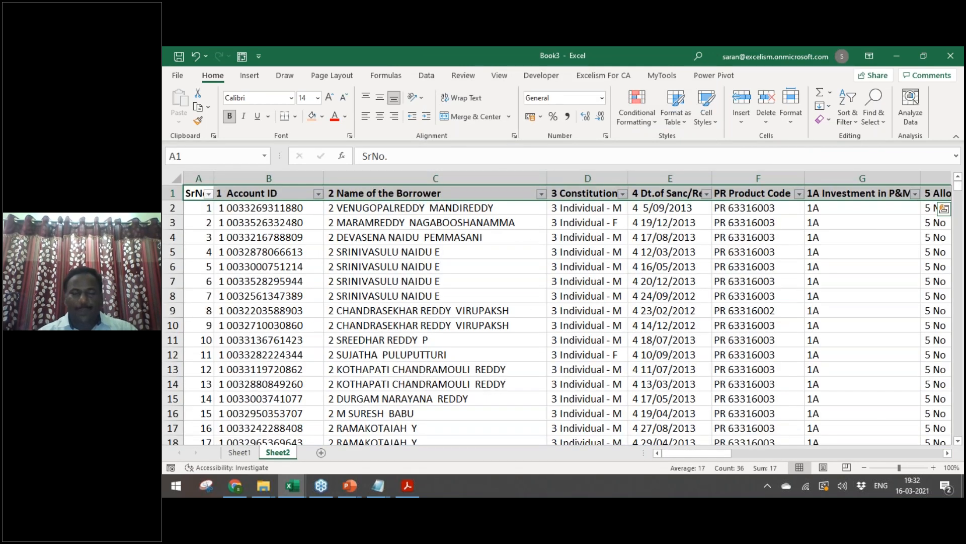
pyautogui.hotkey('ctrl', 'Home')
pyautogui.hotkey('shift', 'space')
pyautogui.hotkey('ctrl', '+')
pyautogui.hotkey('ctrl', '+')
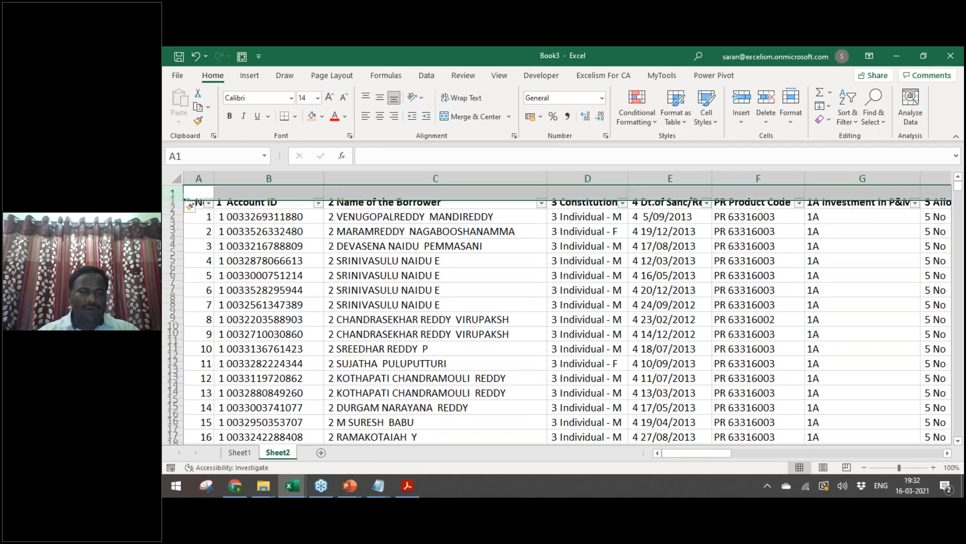
pyautogui.press('Down')
pyautogui.press('Right')
# Step: Type the note '1. Cust Id vs Acct ID' in B2 above Account ID
pyautogui.press('F2')
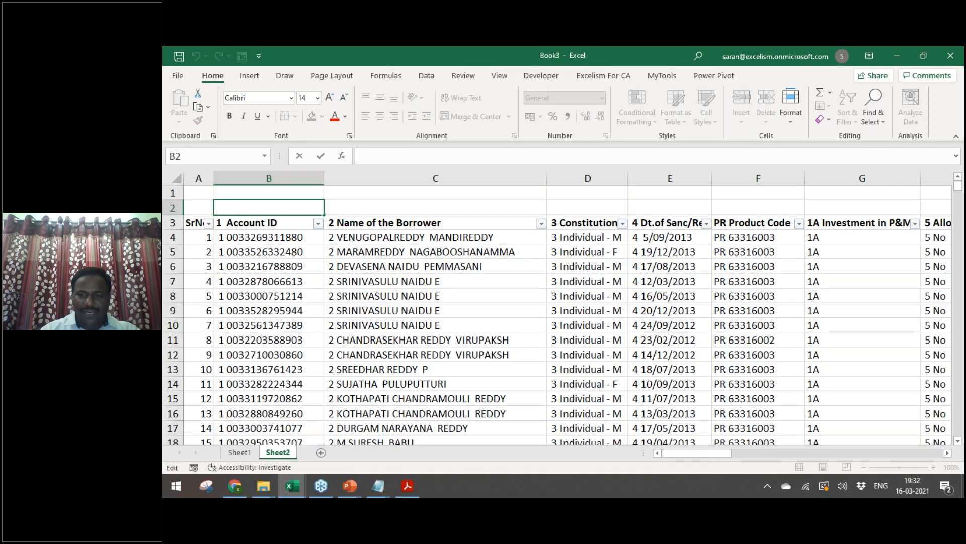
pyautogui.write('1.')
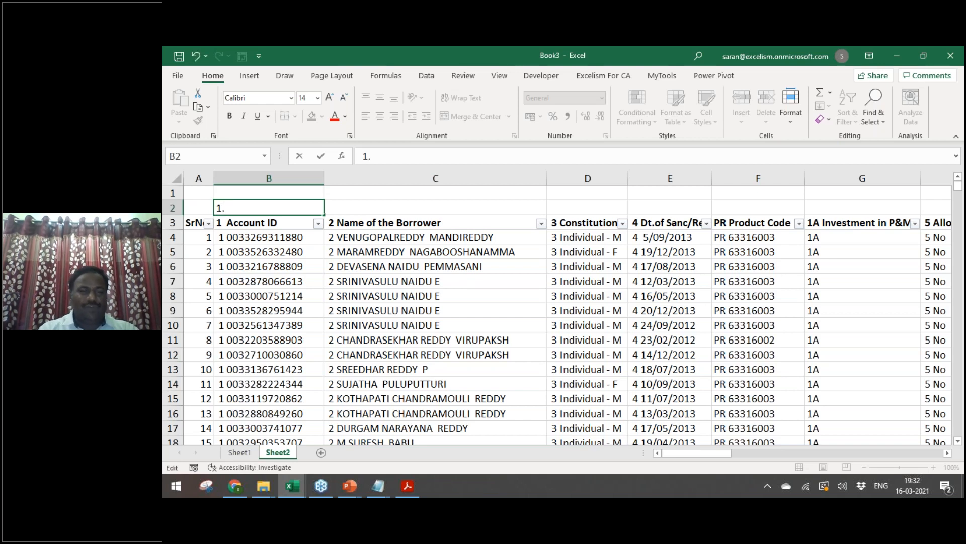
pyautogui.write(' Cust ')
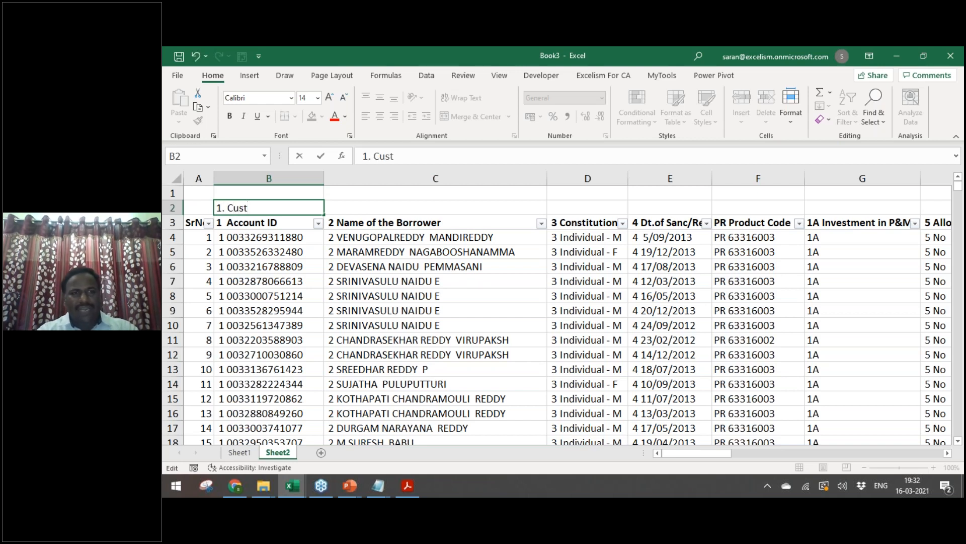
pyautogui.write('vs')
pyautogui.press('BackSpace')
pyautogui.press('BackSpace')
pyautogui.write('V')
pyautogui.press('BackSpace')
pyautogui.write('Id vs ')
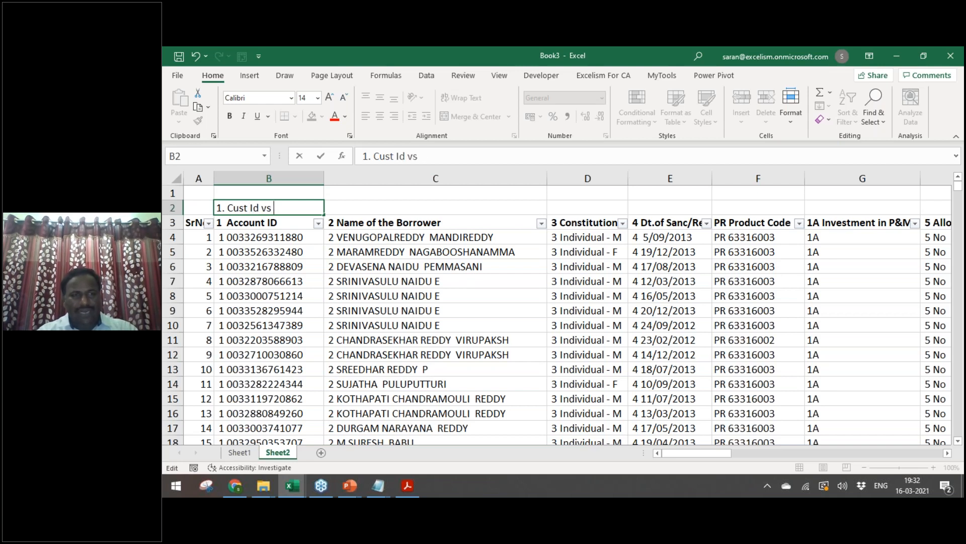
pyautogui.write('Acct ID')
pyautogui.press('Return')
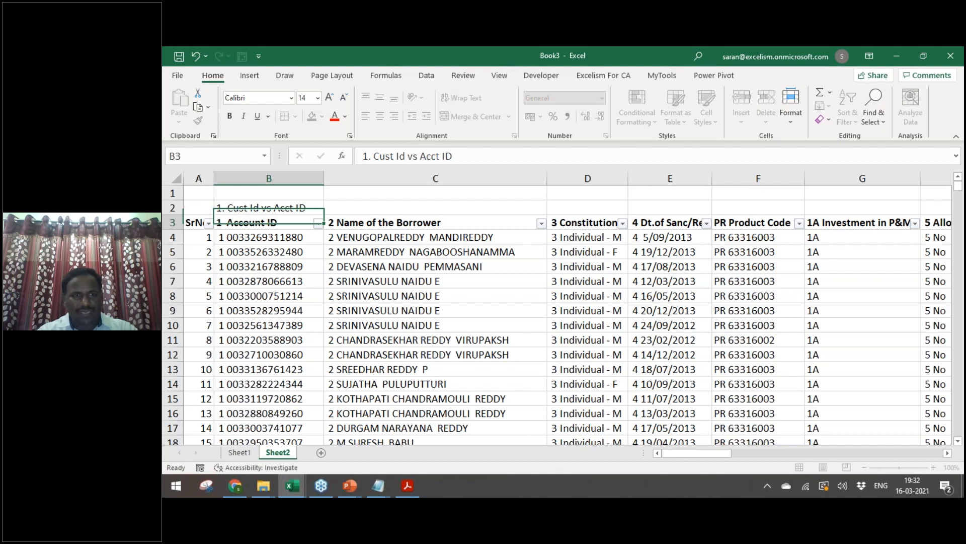
pyautogui.press('Up')
pyautogui.press('Down')
pyautogui.press('Down')
pyautogui.press('Up')
pyautogui.press('Up')
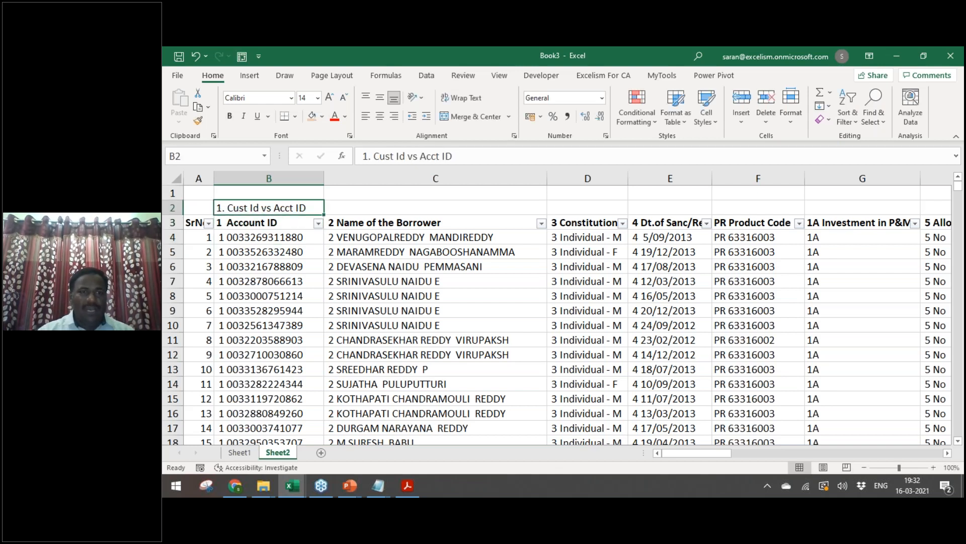
# Step: Enter the two-line note '1. Last Name Analysis' / '2. Partners Analysis' in C2
pyautogui.press('Right')
pyautogui.press('Right')
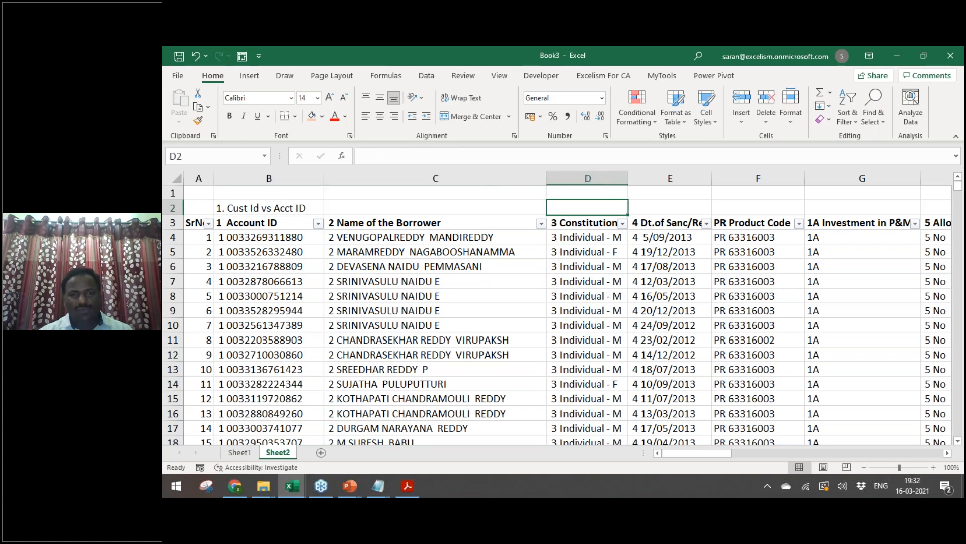
pyautogui.press('Left')
pyautogui.press('Down')
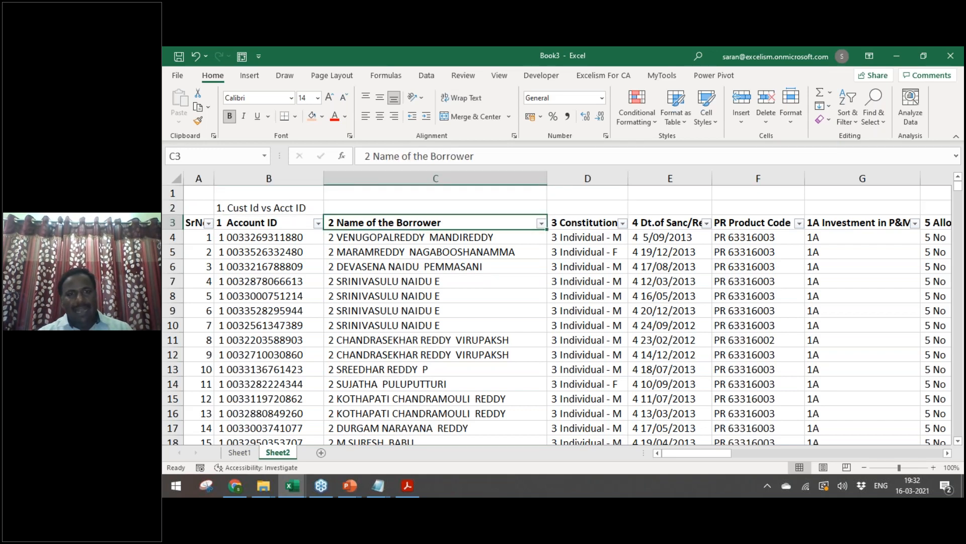
pyautogui.press('Up')
pyautogui.write('1.')
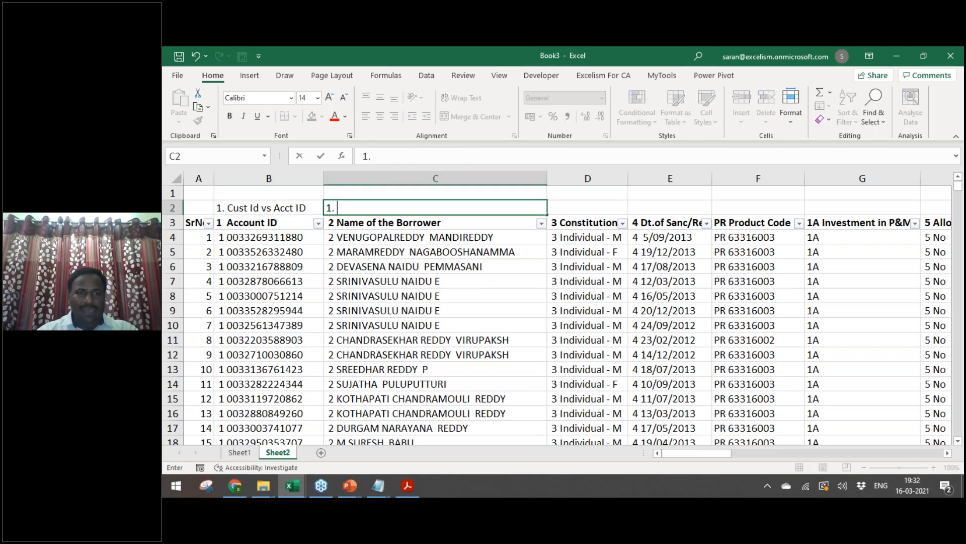
pyautogui.press('Escape')
pyautogui.write('2')
pyautogui.press('Escape')
pyautogui.write('1. Last')
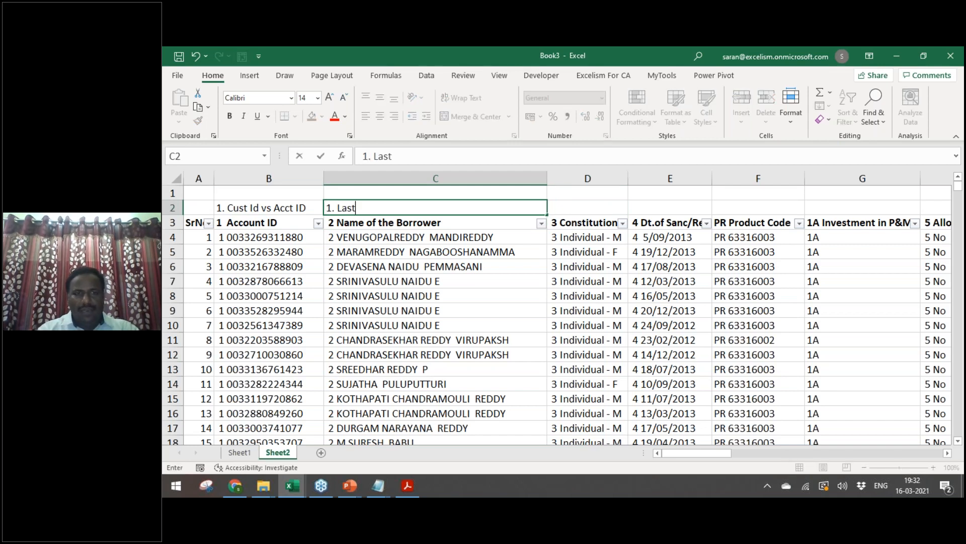
pyautogui.write(' Name Analysis')
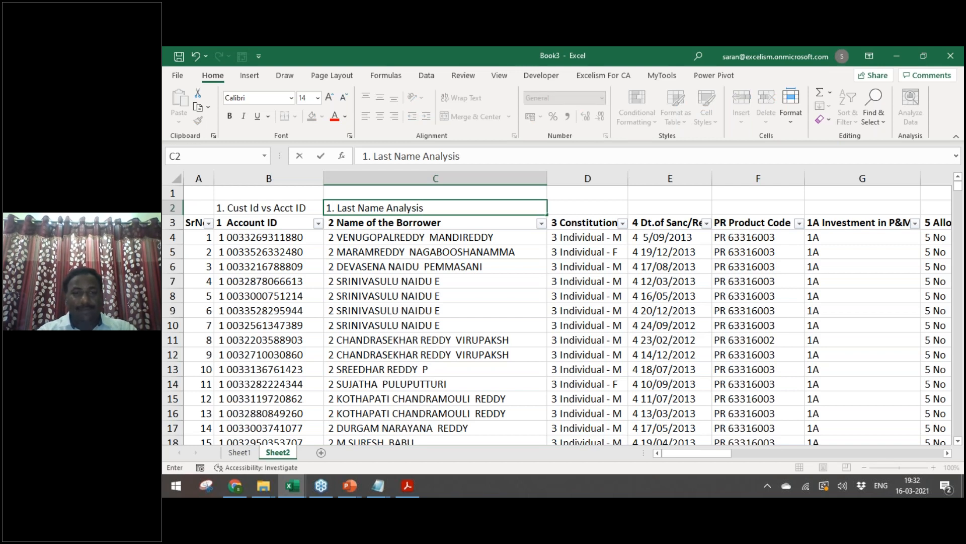
pyautogui.hotkey('alt', 'Return')
pyautogui.write('2. Partners Analysis')
pyautogui.press('BackSpace')
pyautogui.press('BackSpace')
pyautogui.press('BackSpace')
pyautogui.press('BackSpace')
pyautogui.write('ysis')
pyautogui.press('Return')
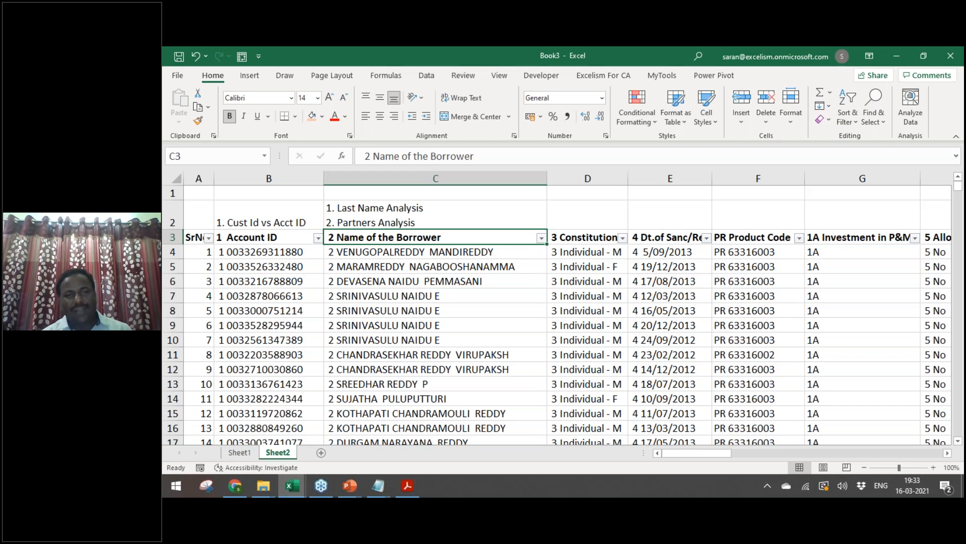
# Step: Add a third line '3. Company vs Directors Analysis' to the C2 note
pyautogui.press('Up')
pyautogui.press('Up')
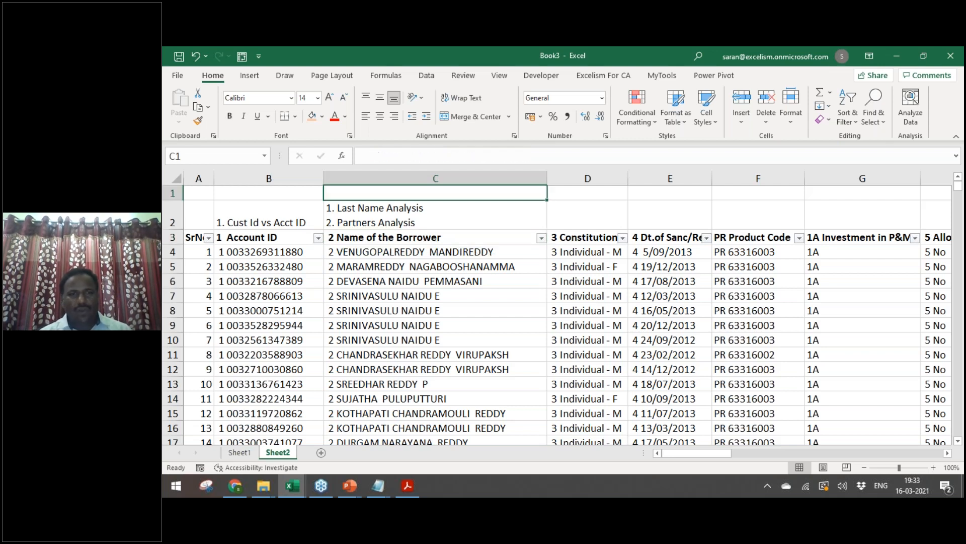
pyautogui.press('Down')
pyautogui.press('F2')
pyautogui.hotkey('alt', 'Return')
pyautogui.write('3.')
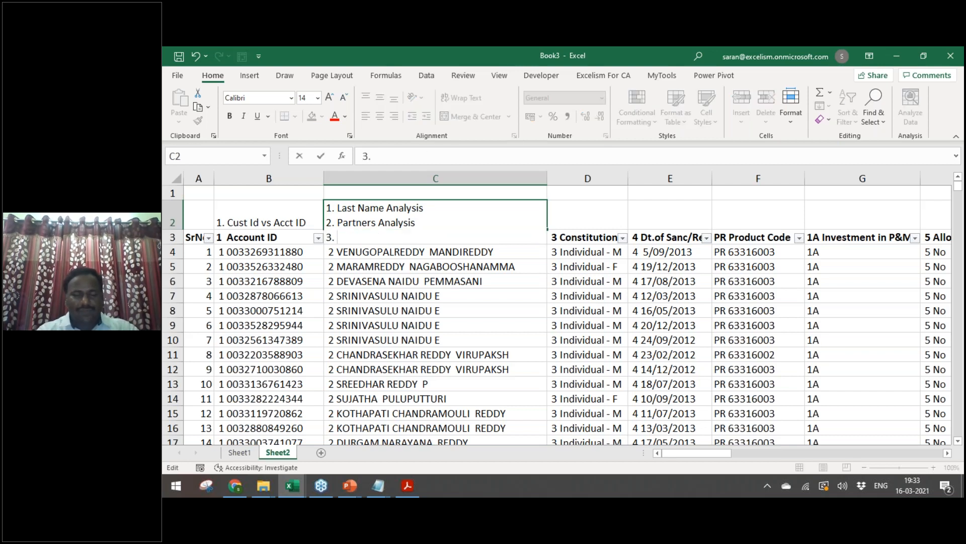
pyautogui.write(' Company vs Directors Analysis')
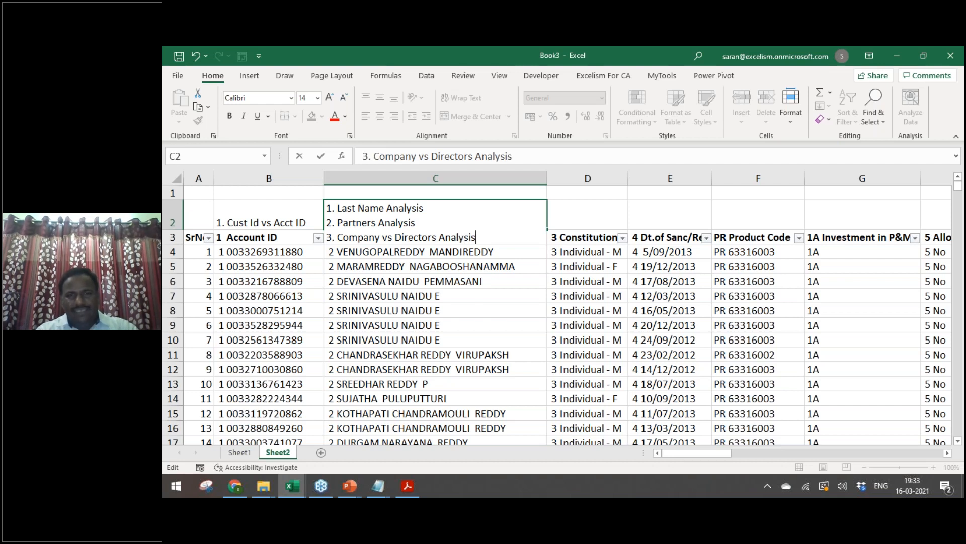
pyautogui.hotkey('ctrl', 'Return')
# Step: Reword line 2 of the C2 note to 'Firm vs Partners'
pyautogui.press('F2')
pyautogui.hotkey('ctrl', 'Left')
pyautogui.hotkey('ctrl', 'Left')
pyautogui.hotkey('ctrl', 'Left')
pyautogui.hotkey('ctrl', 'Left')
pyautogui.press('Up')
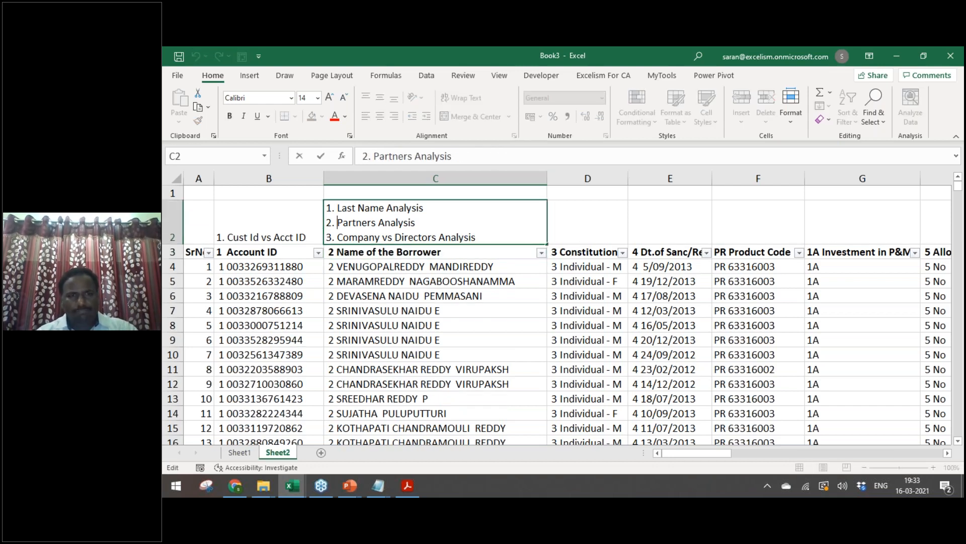
pyautogui.write('vs')
pyautogui.press('BackSpace')
pyautogui.press('BackSpace')
pyautogui.press('BackSpace')
pyautogui.press('BackSpace')
pyautogui.hotkey('ctrl', 'Left')
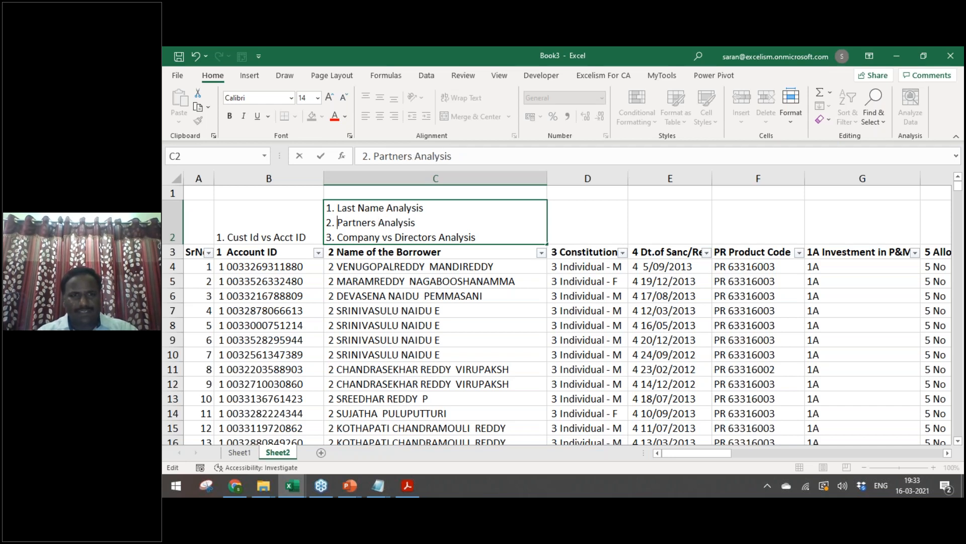
pyautogui.write('Firm vs')
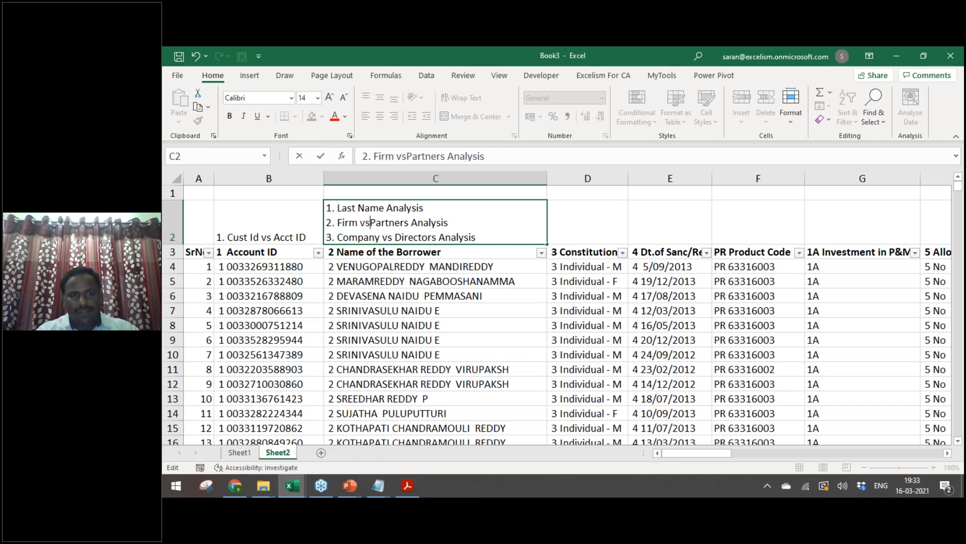
pyautogui.press('Return')
pyautogui.press('Up')
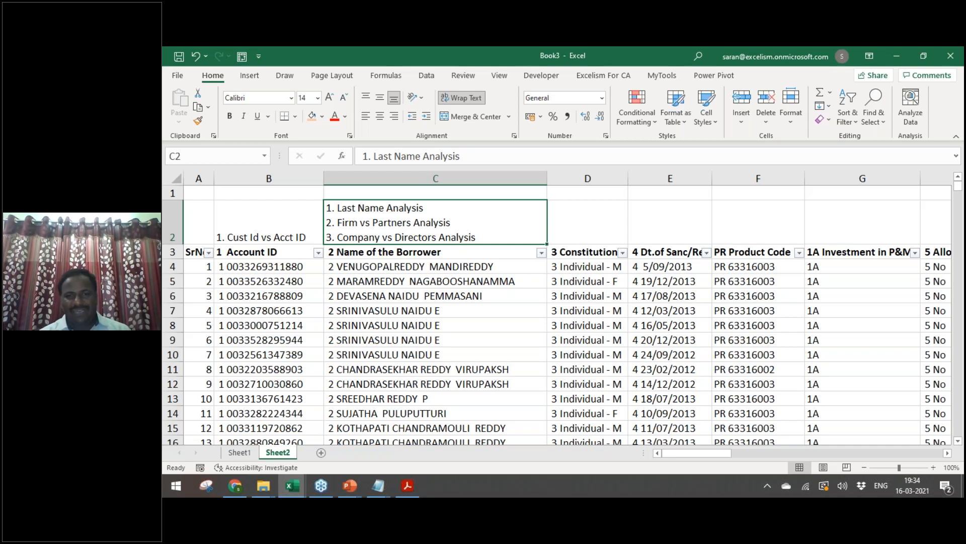
# Step: Copy the Firm vs Partners and Company vs Directors lines from the C2 note
pyautogui.click(588, 221)
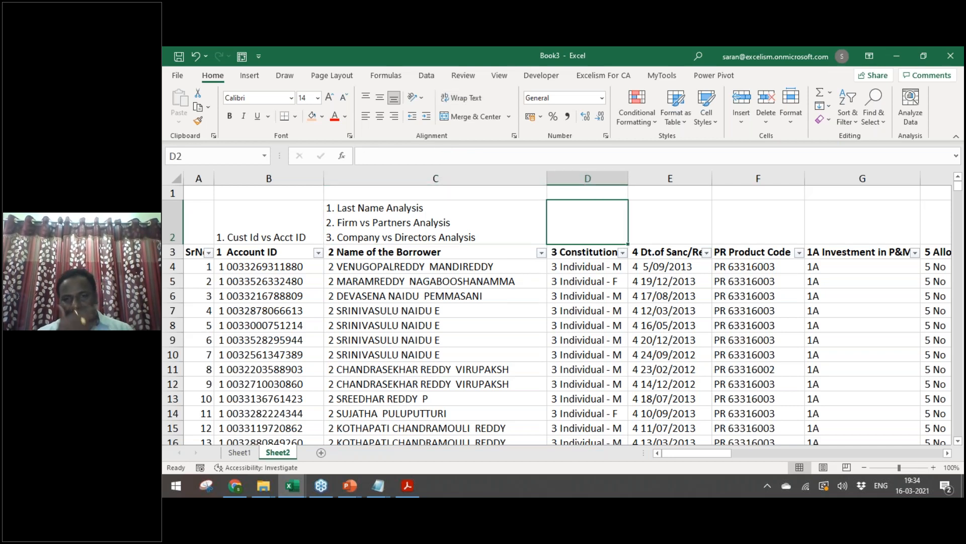
pyautogui.press('Left')
pyautogui.press('F2')
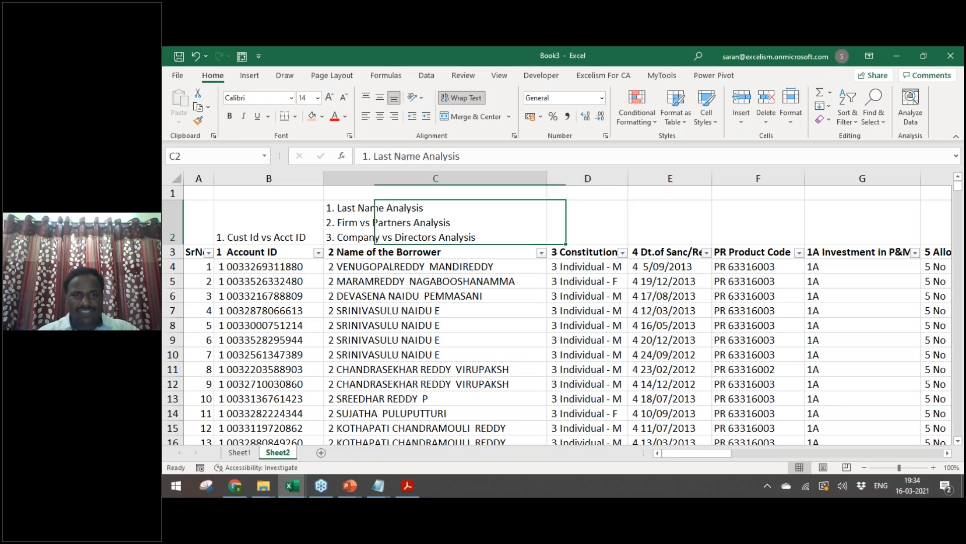
pyautogui.hotkey('shift', 'Up')
pyautogui.hotkey('shift', 'Up')
pyautogui.hotkey('shift', 'Down')
pyautogui.hotkey('ctrl', 'shift', 'Left')
pyautogui.hotkey('ctrl', 'shift', 'Left')
pyautogui.hotkey('ctrl', 'shift', 'Left')
pyautogui.hotkey('ctrl', 'shift', 'Left')
pyautogui.hotkey('ctrl', 'shift', 'Left')
pyautogui.hotkey('ctrl', 'c')
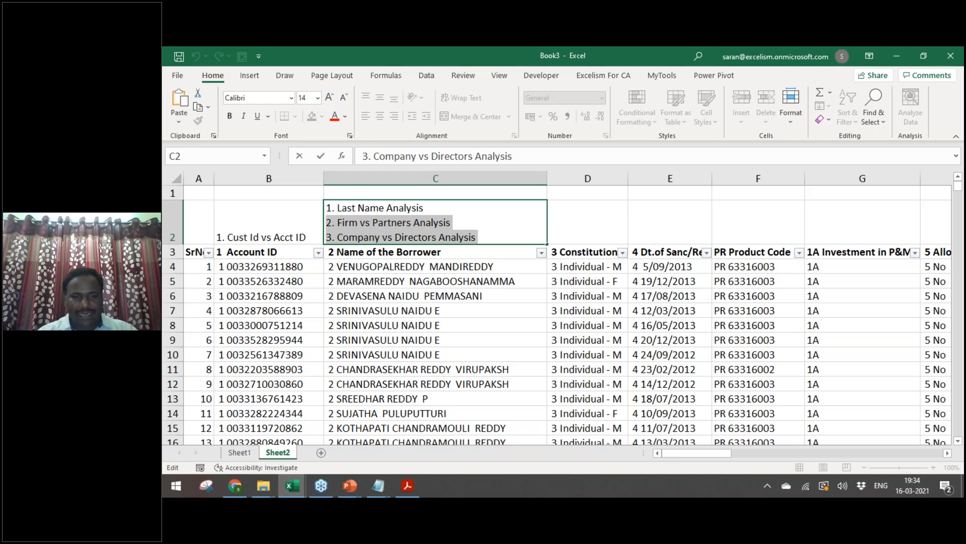
# Step: Paste both analysis lines into D2, renumbered 1 and 2
pyautogui.press('Tab')
pyautogui.press('F2')
pyautogui.hotkey('ctrl', 'v')
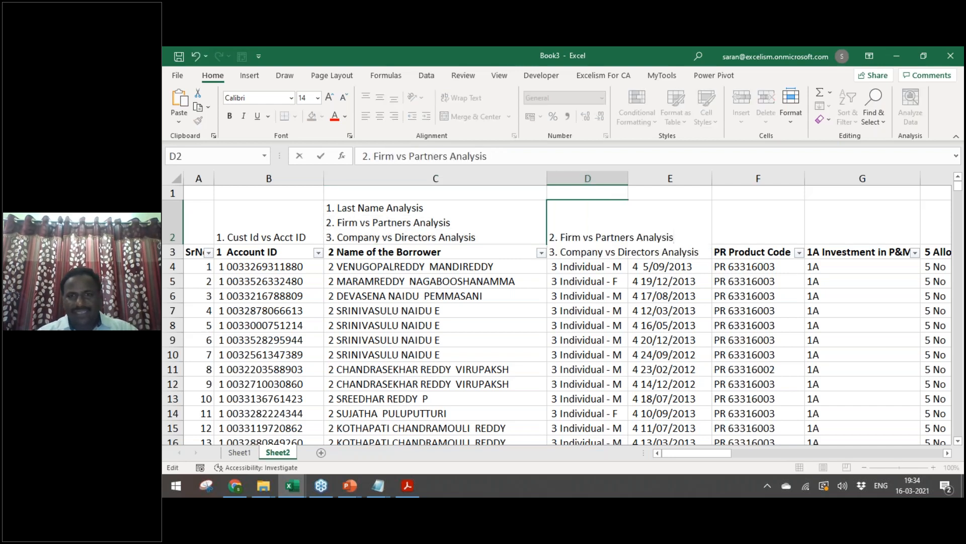
pyautogui.press('BackSpace')
pyautogui.write('1')
pyautogui.press('Down')
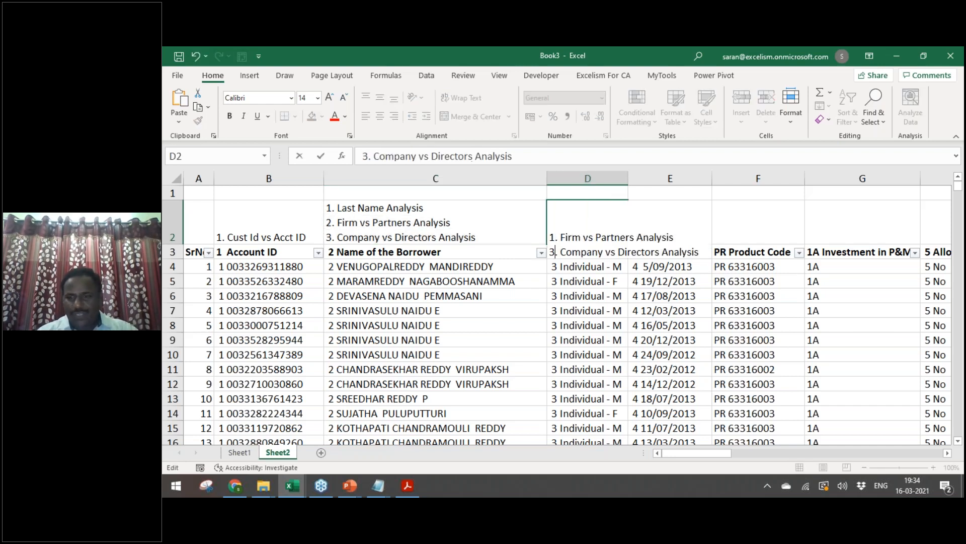
pyautogui.press('BackSpace')
pyautogui.write('2')
pyautogui.hotkey('ctrl', 'Return')
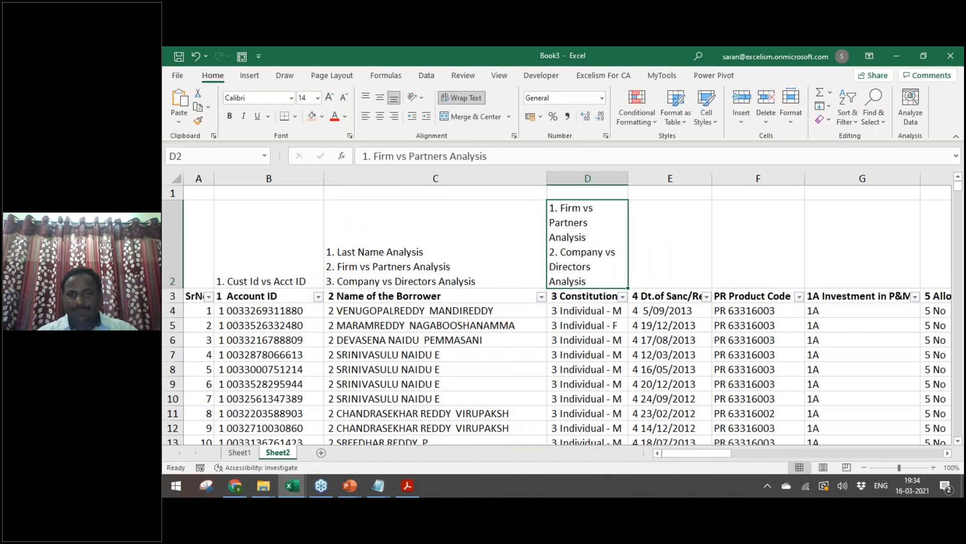
# Step: Browse the 3 Constitution filter values, such as Joint a/cs, without applying a filter
pyautogui.press('Down')
pyautogui.hotkey('alt', 'Down')
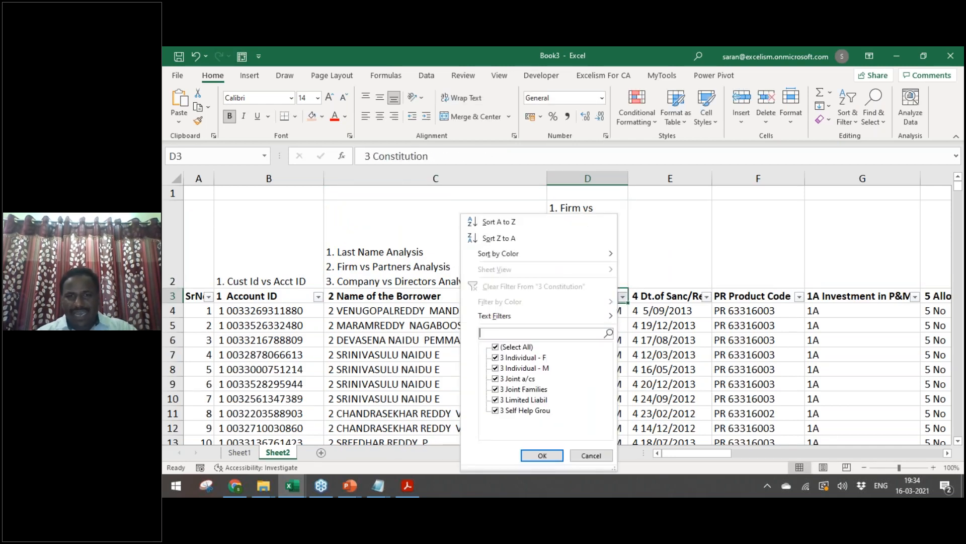
pyautogui.press('space')
pyautogui.press('Down')
pyautogui.press('Down')
pyautogui.press('Down')
pyautogui.press('Down')
pyautogui.press('Up')
pyautogui.press('Up')
pyautogui.press('Up')
pyautogui.press('Down')
pyautogui.press('Down')
pyautogui.press('Down')
pyautogui.press('Down')
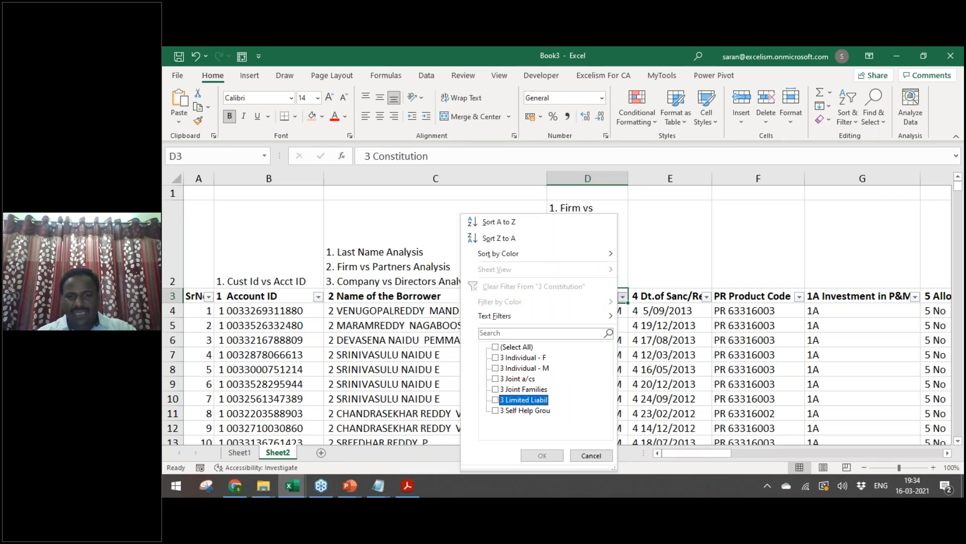
pyautogui.press('Escape')
# Step: Widen column D so the D2 note fits
pyautogui.press('Up')
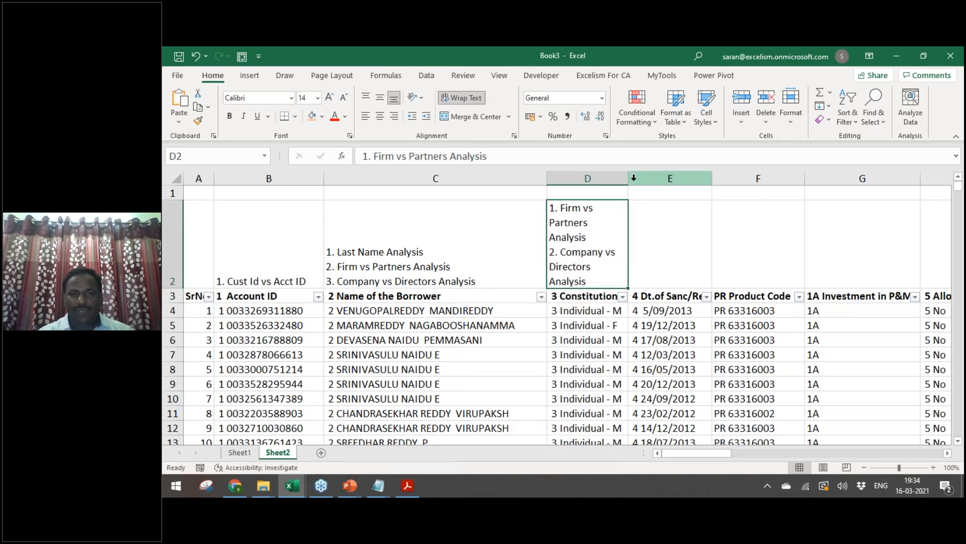
pyautogui.moveTo(628, 178); pyautogui.dragTo(654, 175)
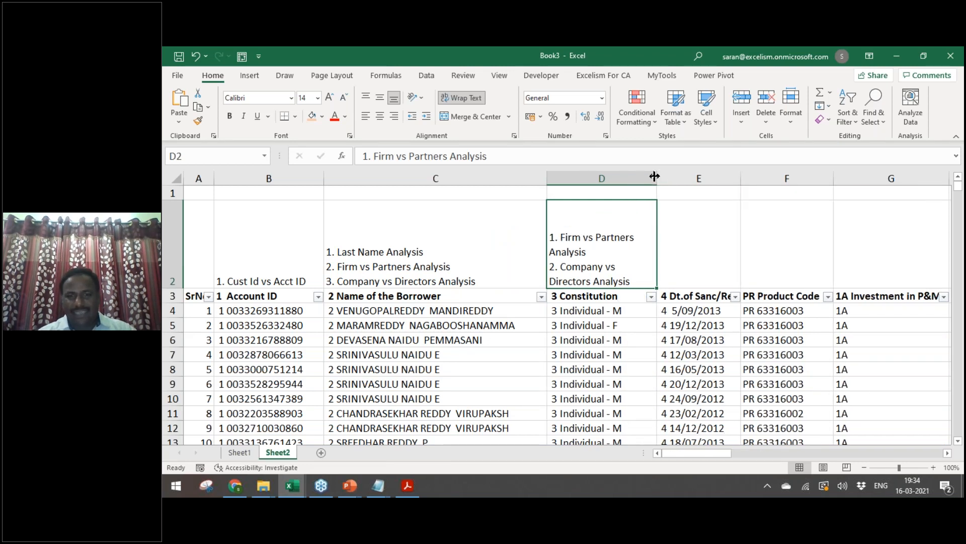
pyautogui.press('Right')
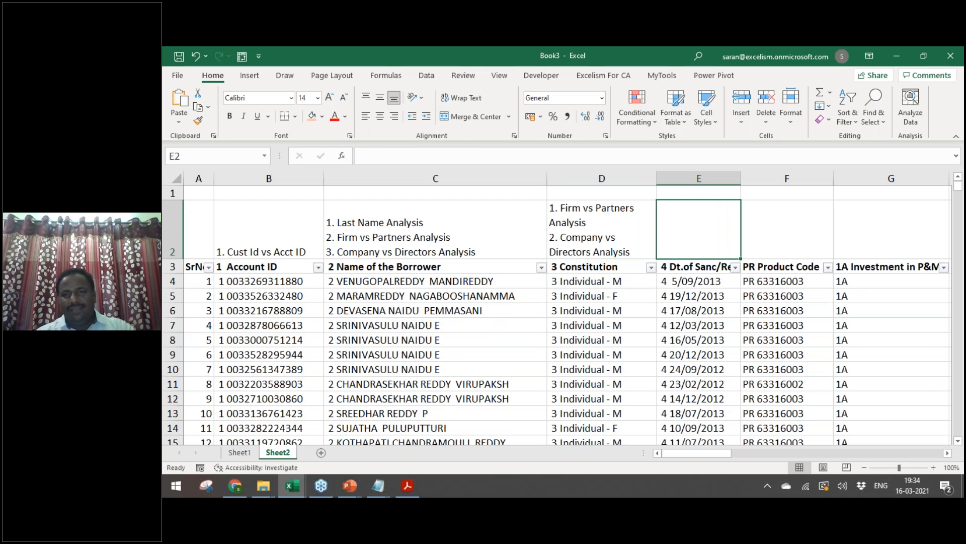
# Step: Write the notes '1. Early Mortality Cases' in E2 and 'Product Code vs Interest Rate' in F2
pyautogui.press('F2')
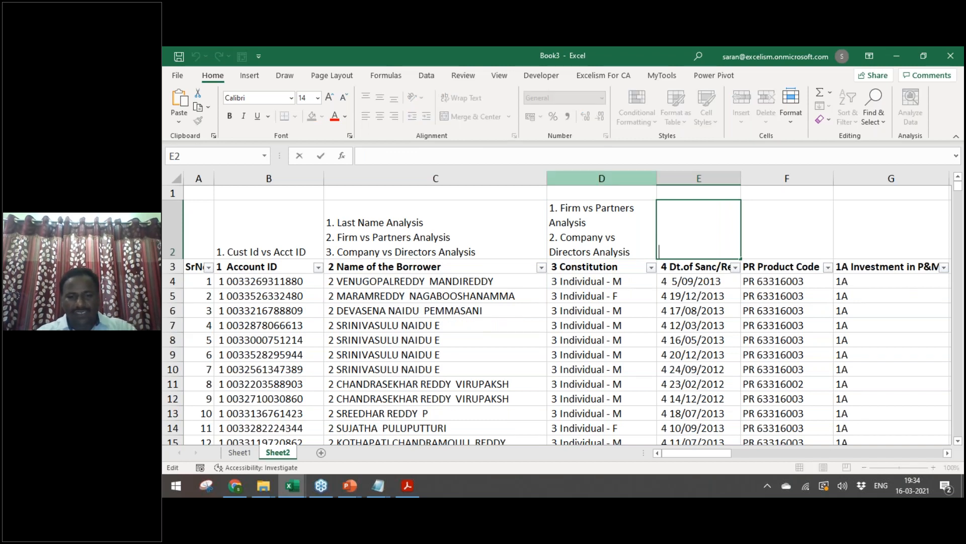
pyautogui.write('1. Mar')
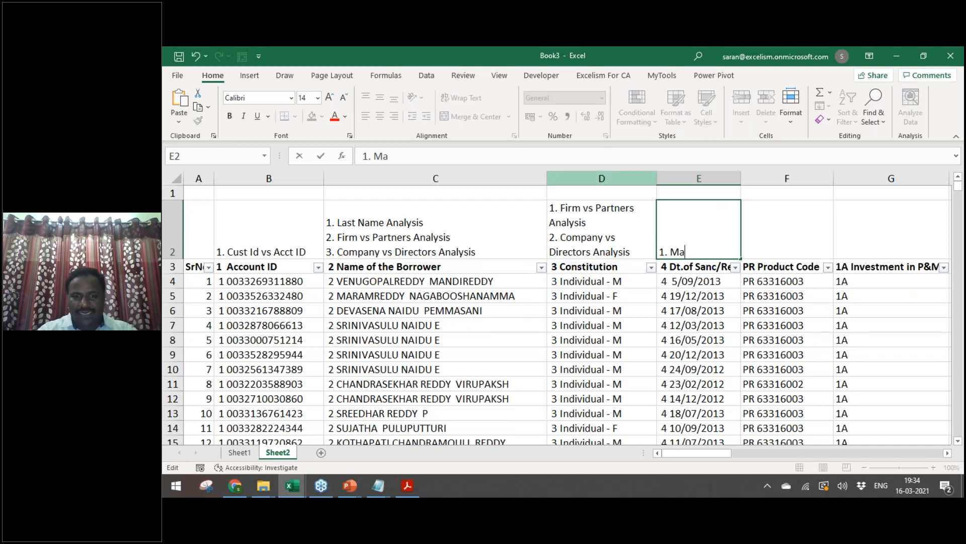
pyautogui.press('BackSpace')
pyautogui.press('BackSpace')
pyautogui.write('E')
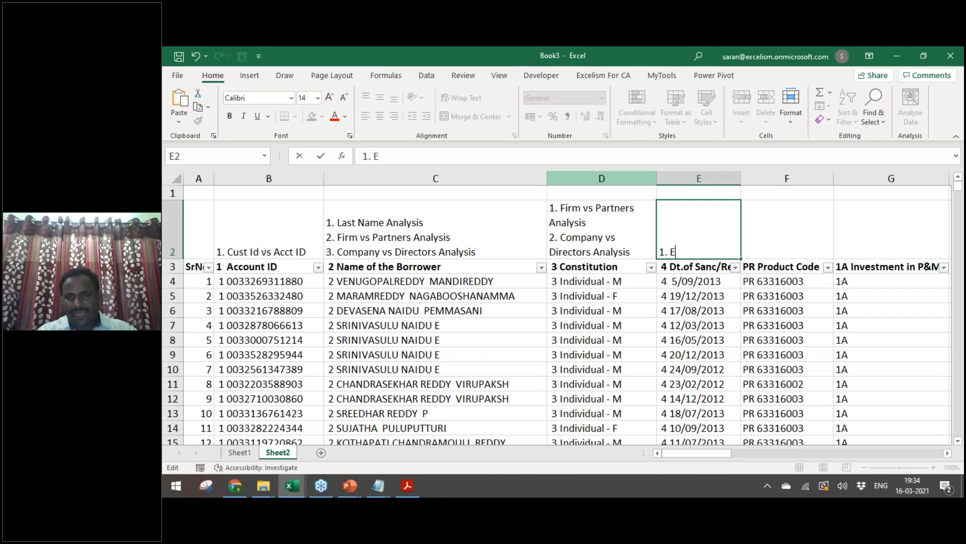
pyautogui.write('arly Mo')
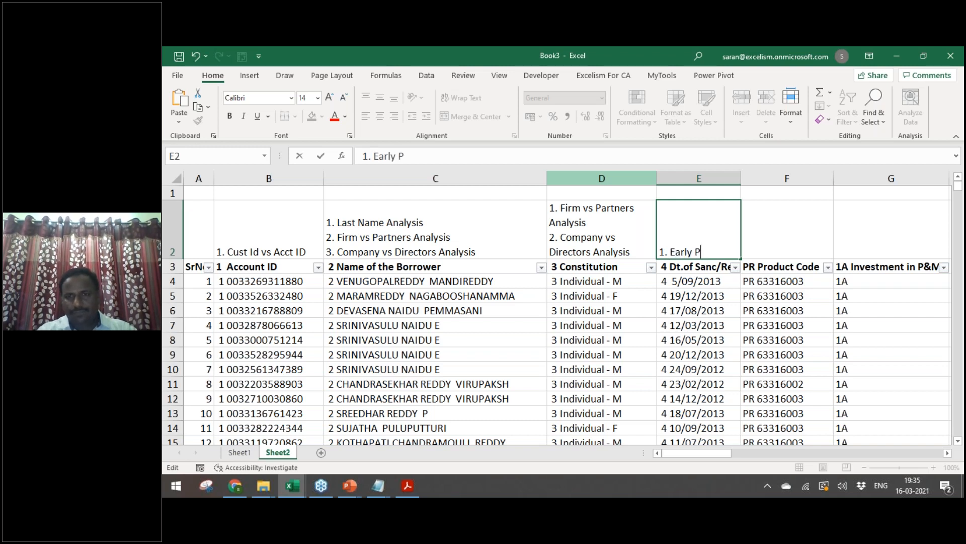
pyautogui.write('rtality')
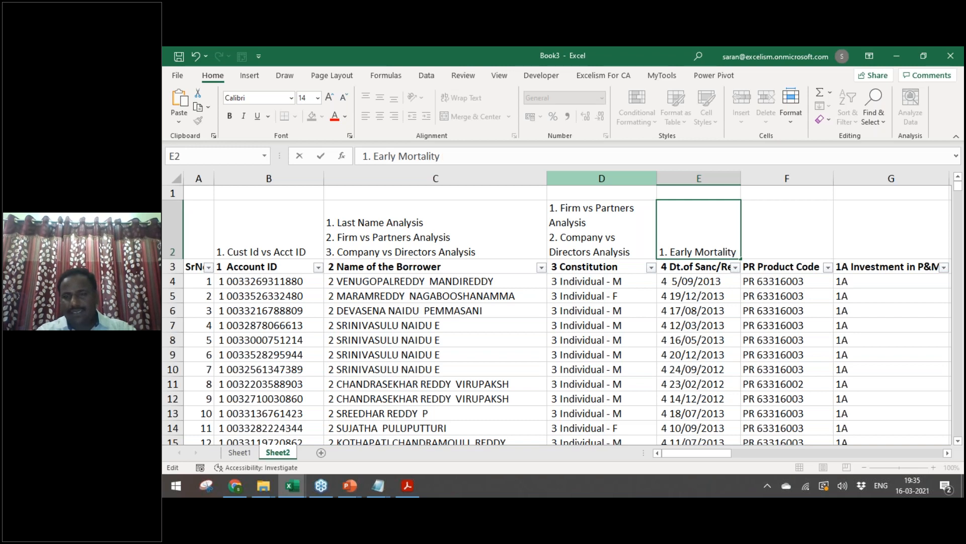
pyautogui.write(' Cases')
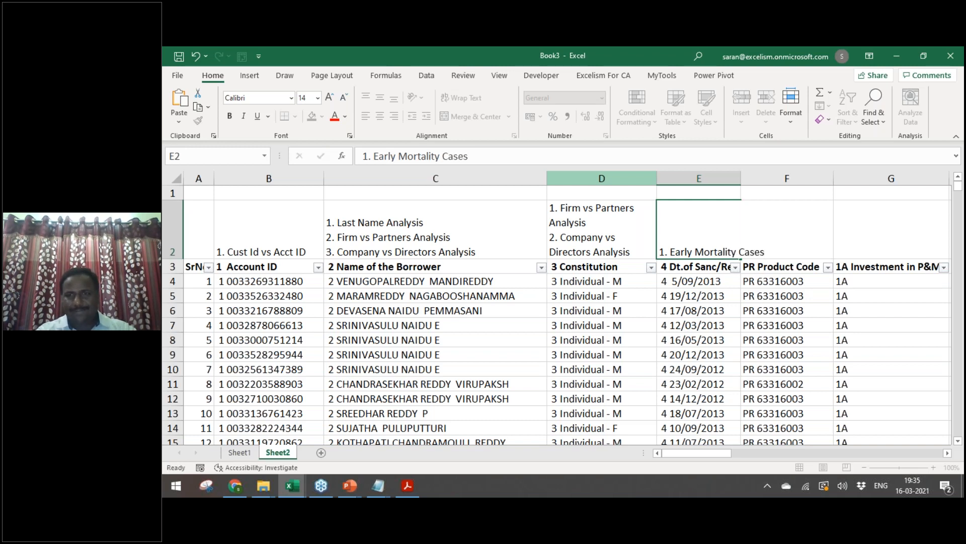
pyautogui.hotkey('ctrl', 'Return')
pyautogui.press('Right')
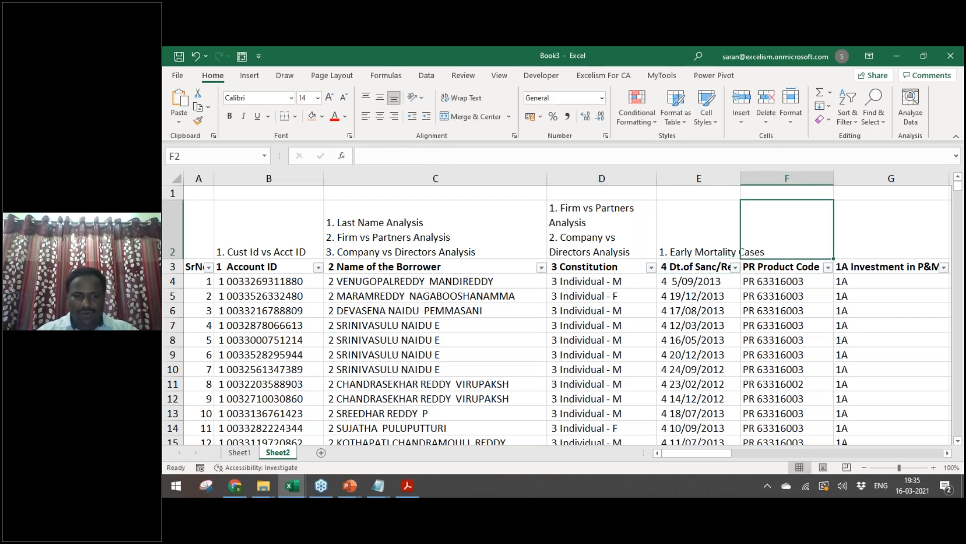
pyautogui.write('Product Code vs Interest Rate')
pyautogui.press('Return')
pyautogui.press('Up')
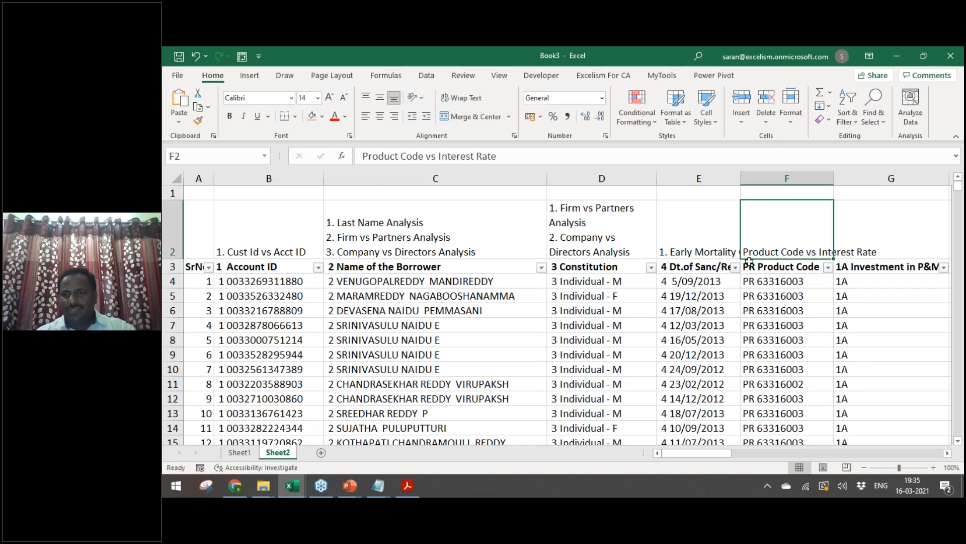
# Step: Apply D2's wrapped formatting to E2:F2 with Paste Special formats
pyautogui.press('Left')
pyautogui.press('Left')
pyautogui.hotkey('ctrl', 'c')
pyautogui.press('Right')
pyautogui.hotkey('shift', 'Right')
pyautogui.hotkey('ctrl', 'alt', 'v')
pyautogui.press('t')
pyautogui.press('Return')
pyautogui.press('Escape')
# Step: Inspect the 1A Investment header's value list without filtering
pyautogui.press('Right')
pyautogui.press('Right')
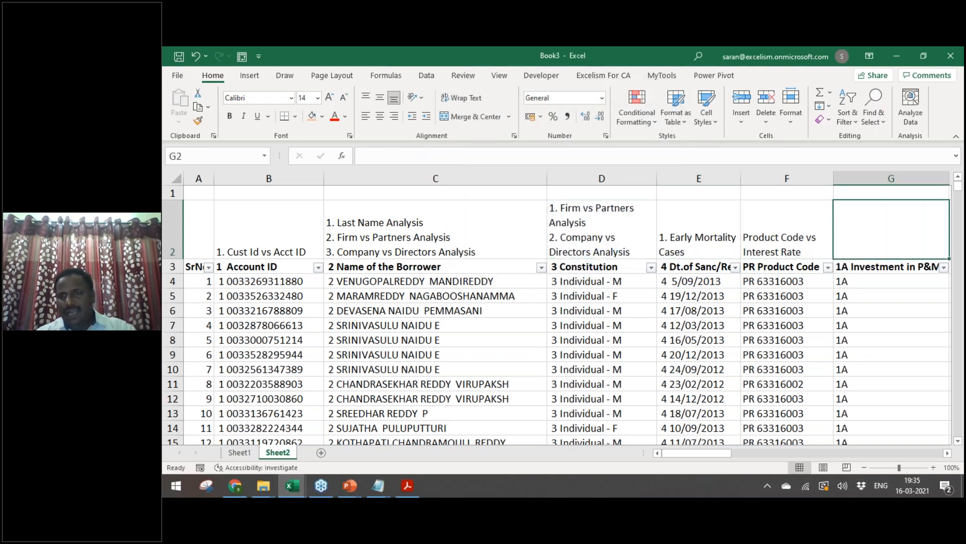
pyautogui.press('Right')
pyautogui.press('Right')
pyautogui.press('Left')
pyautogui.press('Left')
pyautogui.press('Down')
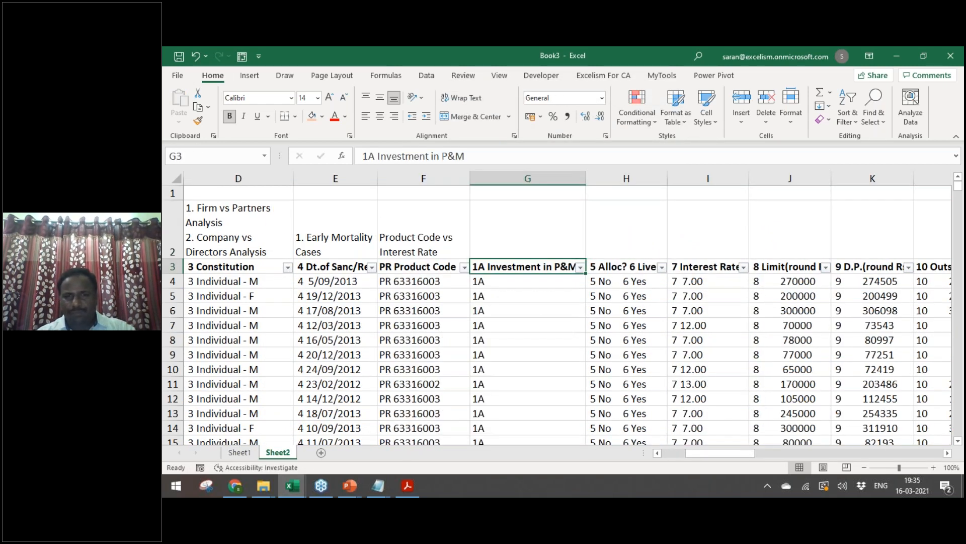
pyautogui.press('Right')
pyautogui.press('Left')
pyautogui.hotkey('alt', 'Down')
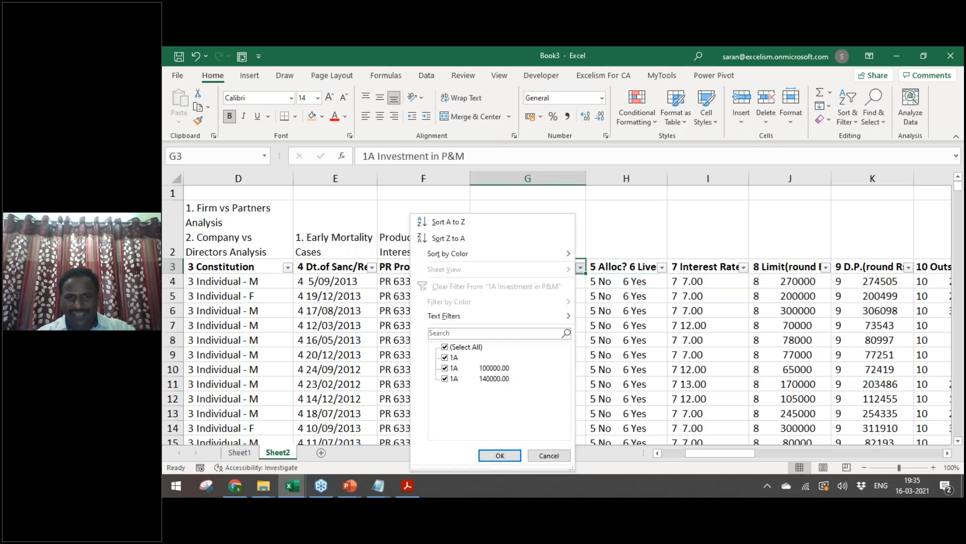
pyautogui.press('Escape')
pyautogui.press('Right')
pyautogui.press('Left')
pyautogui.hotkey('alt', 'Down')
pyautogui.press('Escape')
# Step: Copy the 'Product Code vs Interest Rate' note into I2 above Interest Rate
pyautogui.press('Right')
pyautogui.press('Right')
pyautogui.press('Up')
pyautogui.press('Left')
pyautogui.press('Left')
pyautogui.press('Left')
pyautogui.press('Left')
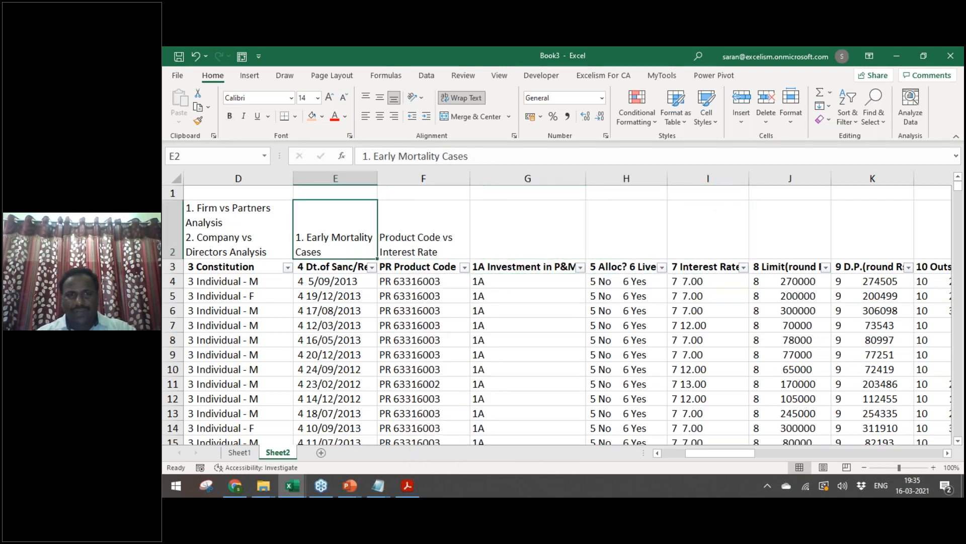
pyautogui.press('Right')
pyautogui.hotkey('ctrl', 'c')
pyautogui.press('Right')
pyautogui.press('Right')
pyautogui.press('Right')
pyautogui.press('Return')
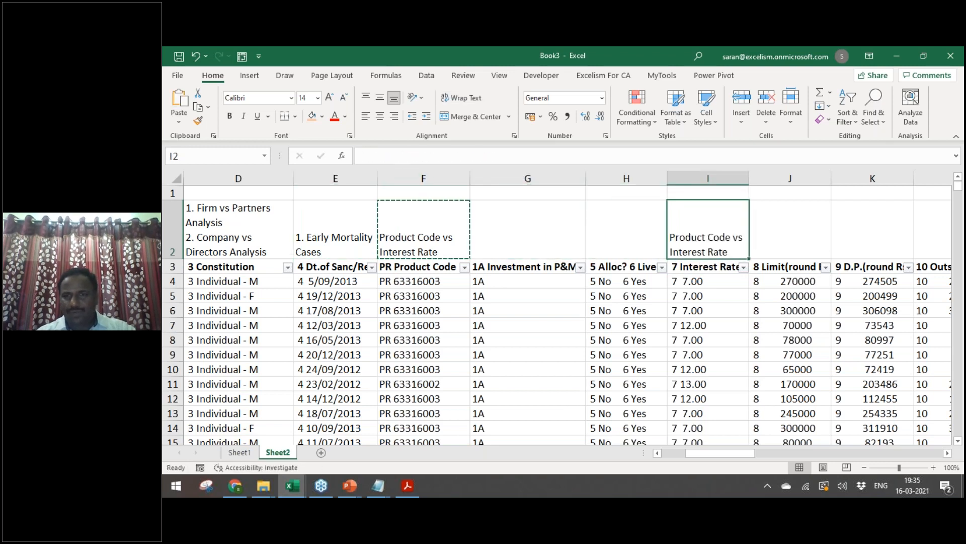
pyautogui.press('Left')
pyautogui.press('Left')
pyautogui.press('Left')
pyautogui.press('Right')
pyautogui.press('Right')
pyautogui.press('Right')
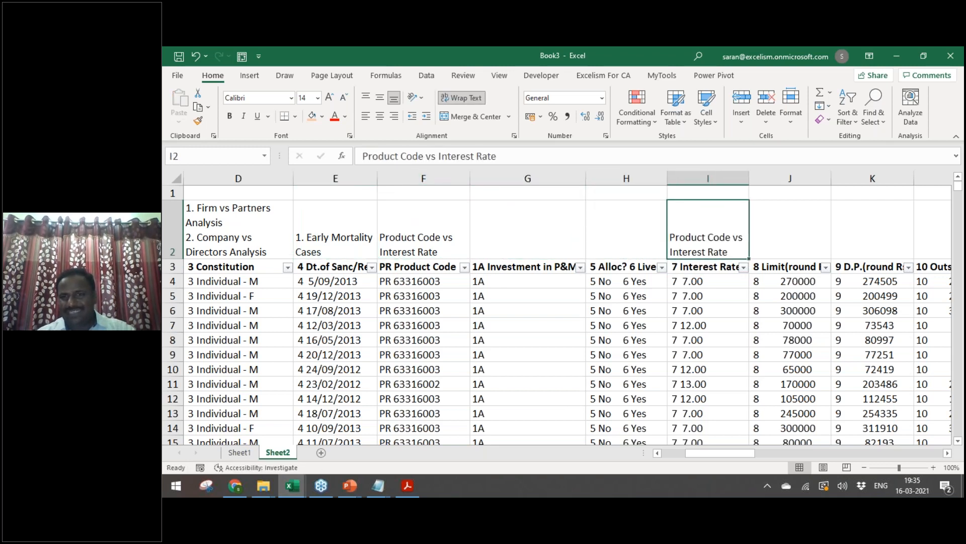
# Step: Check the Limit, D.P. and Outstanding columns from the first to the last data row
pyautogui.press('Right')
pyautogui.press('Right')
pyautogui.press('Right')
pyautogui.press('Right')
pyautogui.press('Right')
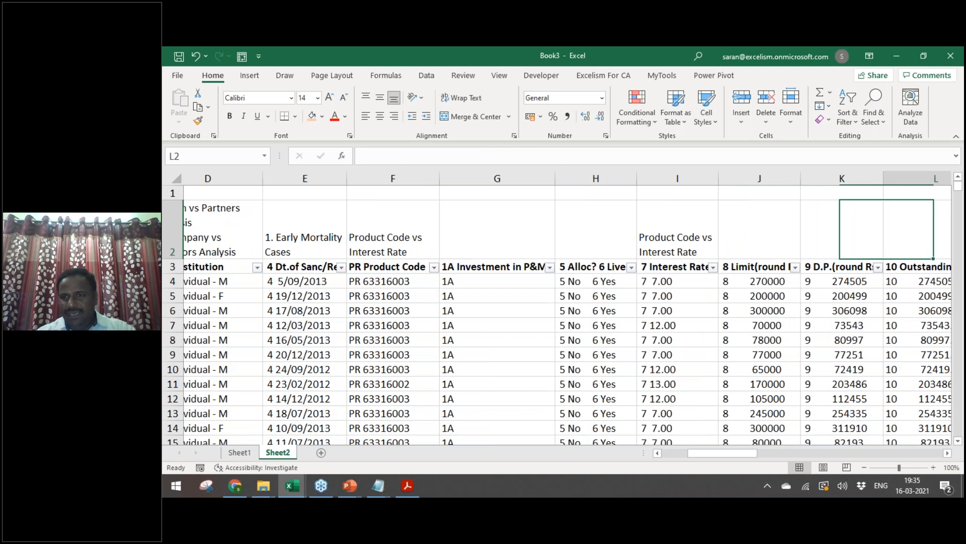
pyautogui.press('Left')
pyautogui.press('Left')
pyautogui.press('Left')
pyautogui.press('Left')
pyautogui.hotkey('shift', 'Right')
pyautogui.press('Right')
pyautogui.press('Right')
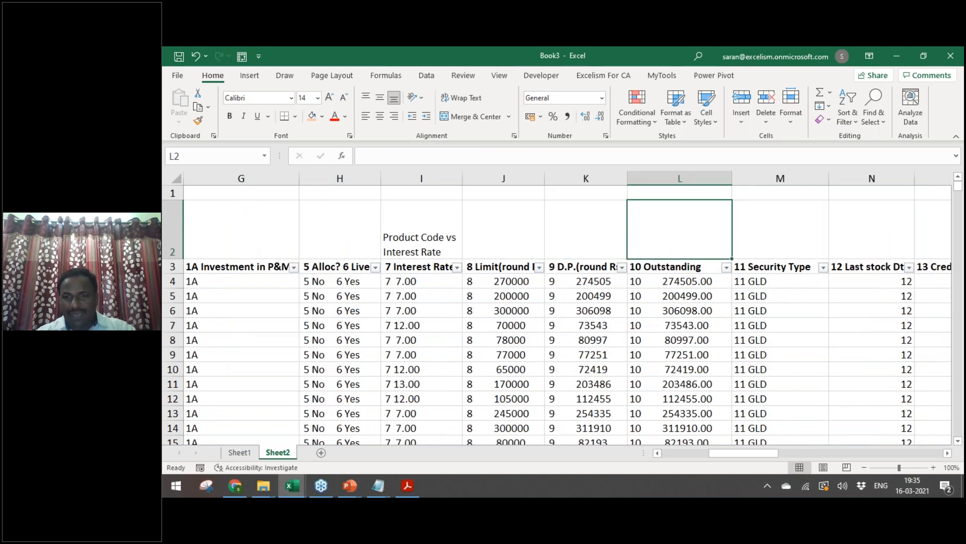
pyautogui.press('Right')
pyautogui.press('Down')
pyautogui.press('Down')
pyautogui.press('Left')
pyautogui.press('Left')
pyautogui.press('Right')
pyautogui.press('Left')
pyautogui.hotkey('ctrl', 'Down')
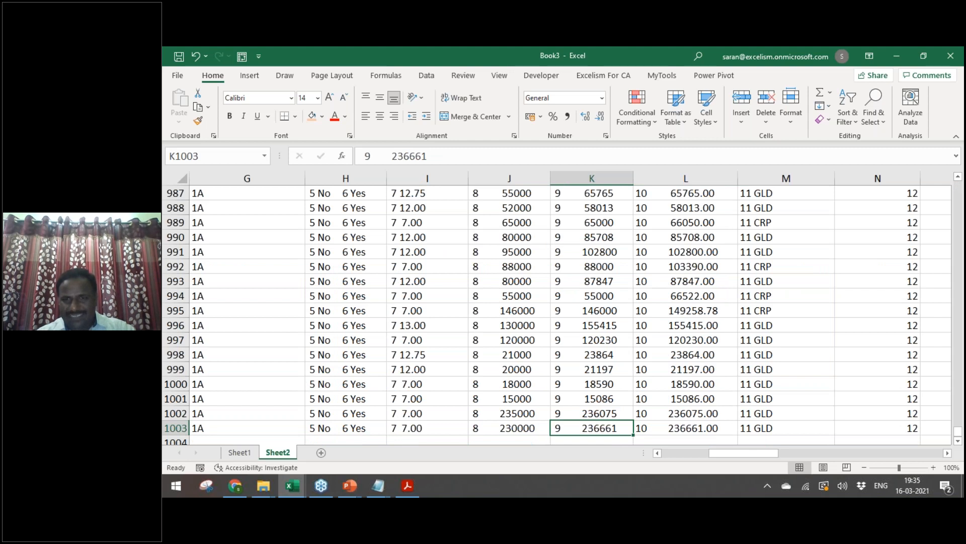
pyautogui.hotkey('ctrl', 'Up')
pyautogui.hotkey('ctrl', 'Down')
pyautogui.hotkey('ctrl', 'Up')
# Step: Insert an empty column right after 10 Outstanding
pyautogui.press('Up')
pyautogui.press('Up')
pyautogui.press('Down')
pyautogui.press('Down')
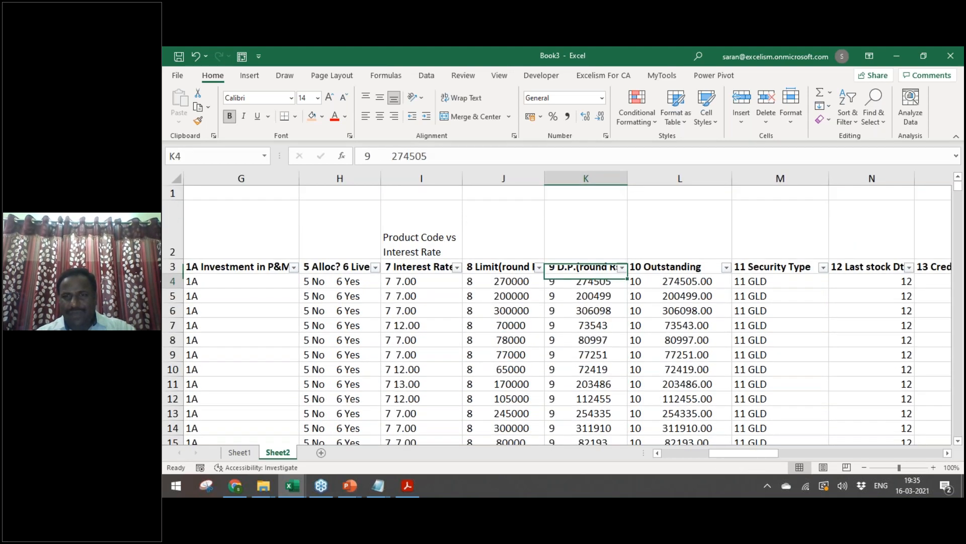
pyautogui.press('Right')
pyautogui.press('Right')
pyautogui.hotkey('ctrl', 'space')
pyautogui.hotkey('ctrl', 'shift', '+')
pyautogui.press('Up')
pyautogui.press('Down')
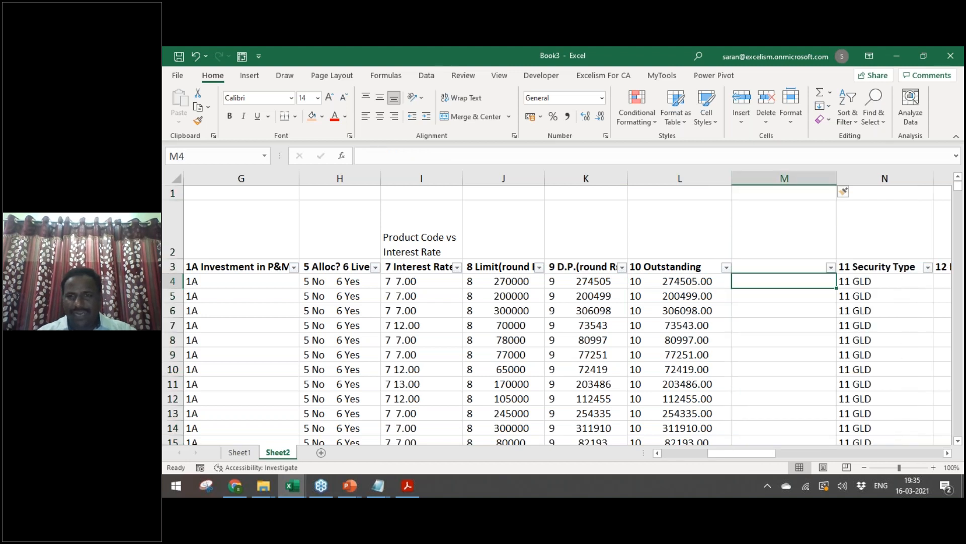
pyautogui.write('=')
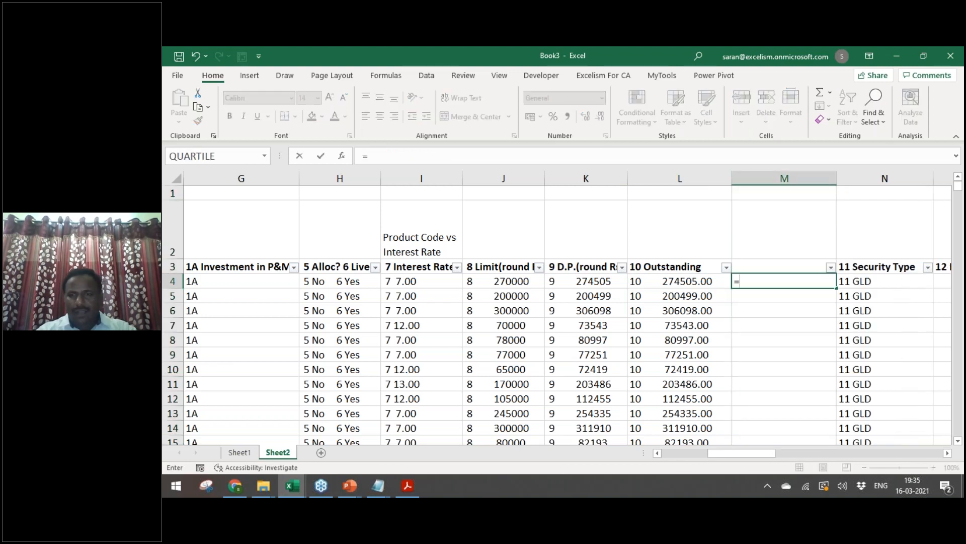
pyautogui.write('IF(mi')
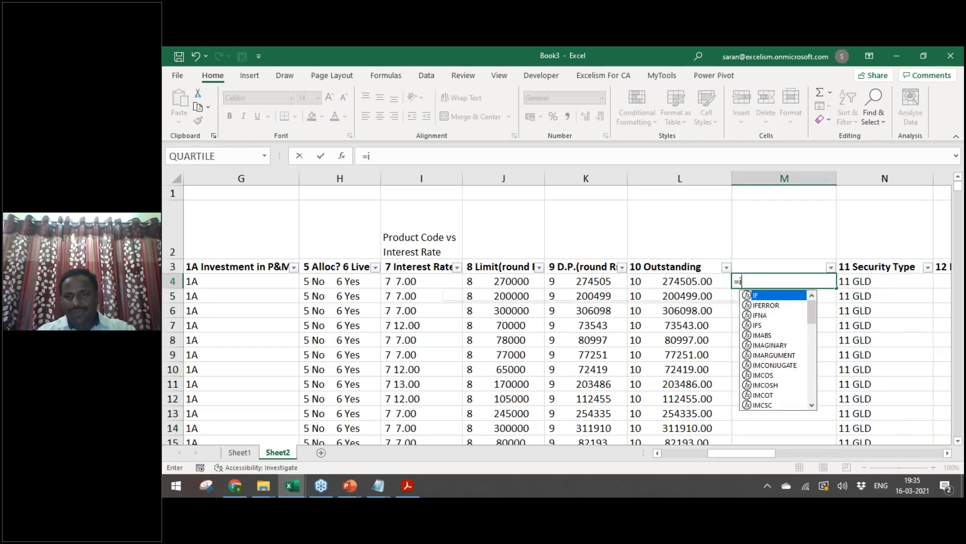
pyautogui.press('Tab')
pyautogui.write('miin')
pyautogui.press('BackSpace')
pyautogui.press('BackSpace')
pyautogui.write('in')
pyautogui.press('BackSpace')
pyautogui.press('BackSpace')
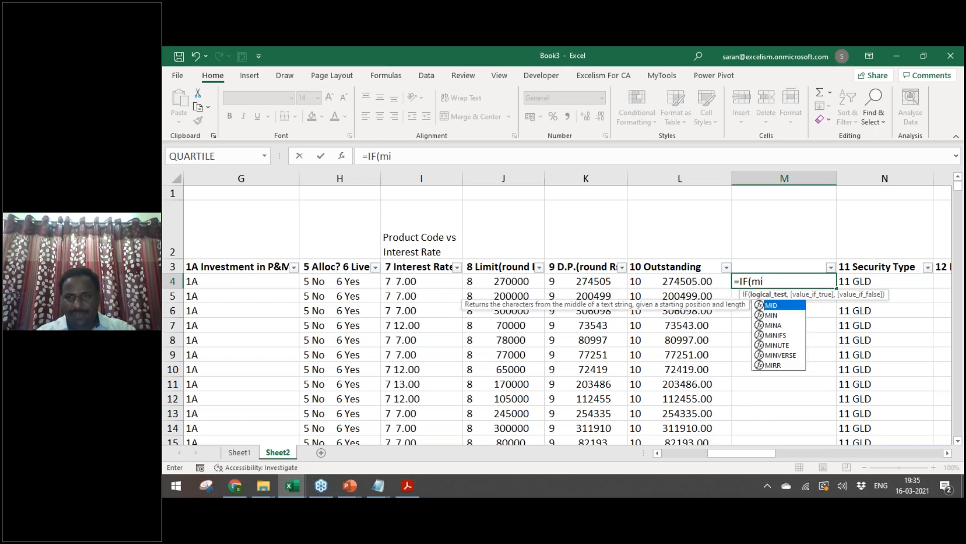
pyautogui.write('in')
pyautogui.press('Return')
pyautogui.click(543, 328)
pyautogui.press('BackSpace')
pyautogui.press('BackSpace')
pyautogui.press('BackSpace')
pyautogui.write('in')
pyautogui.press('Tab')
pyautogui.click(508, 283)
pyautogui.moveTo(507, 283); pyautogui.dragTo(562, 281)
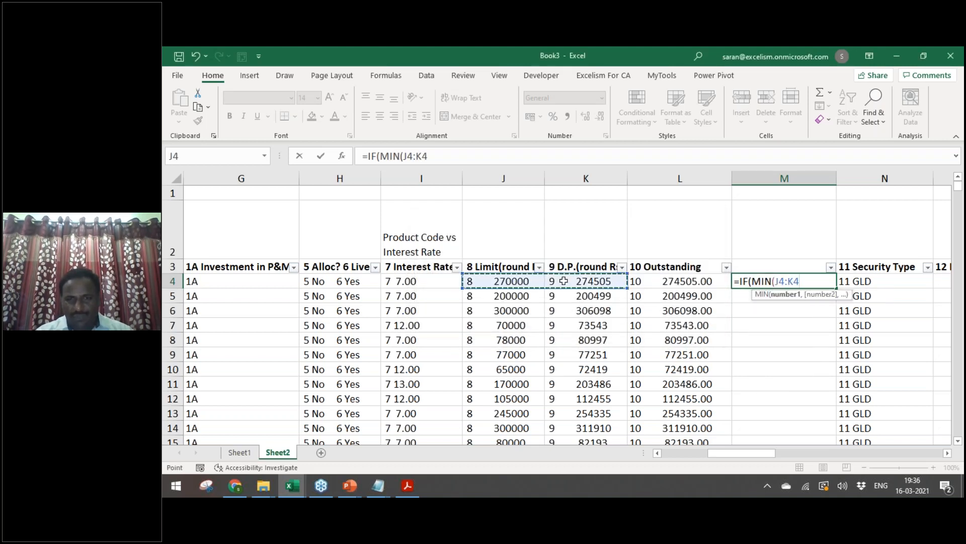
pyautogui.press('Escape')
pyautogui.click(482, 285)
pyautogui.hotkey('ctrl', 'space')
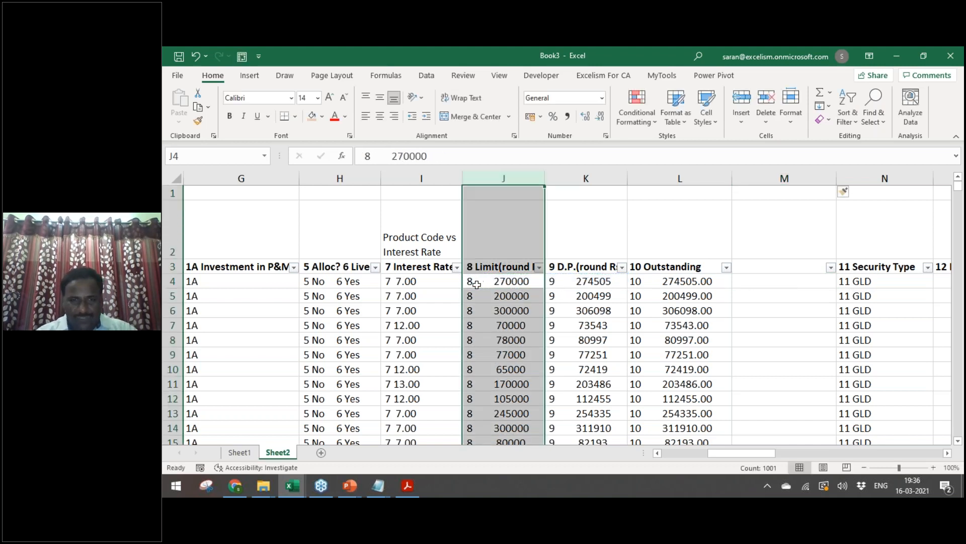
pyautogui.click(586, 178)
pyautogui.click(505, 178)
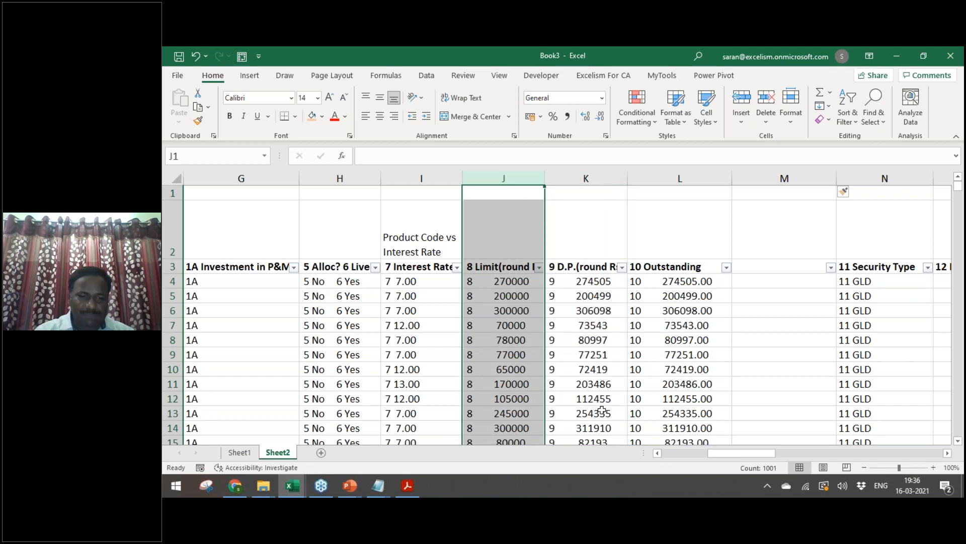
# Step: Close Find and Replace without replacing the Limit prefixes, then show the Data ribbon
pyautogui.hotkey('ctrl', 'h')
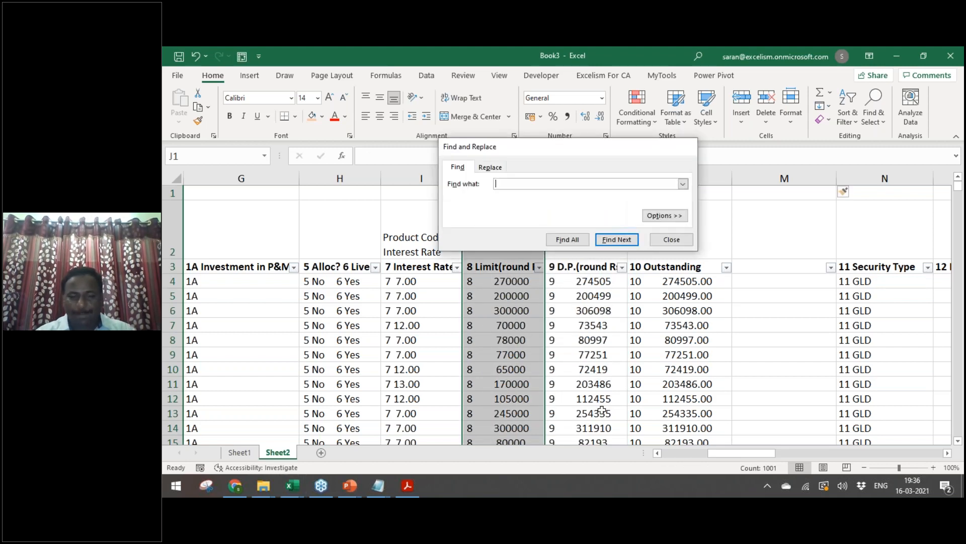
pyautogui.press('Escape')
pyautogui.hotkey('ctrl', 'h')
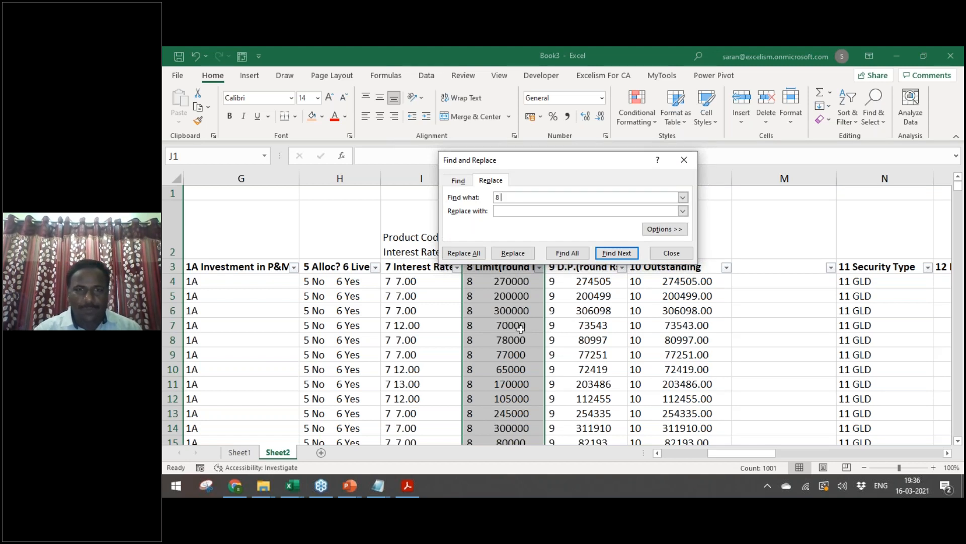
pyautogui.click(672, 253)
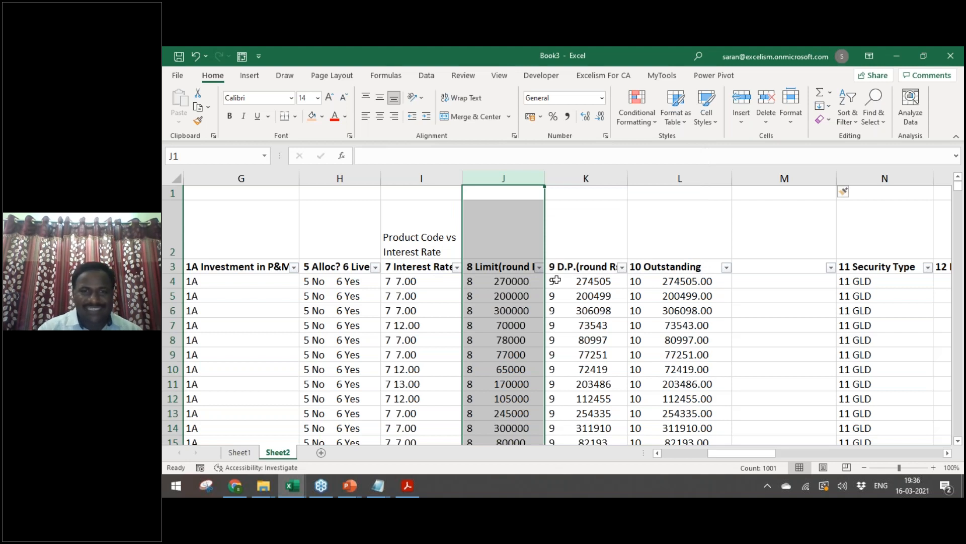
pyautogui.click(426, 77)
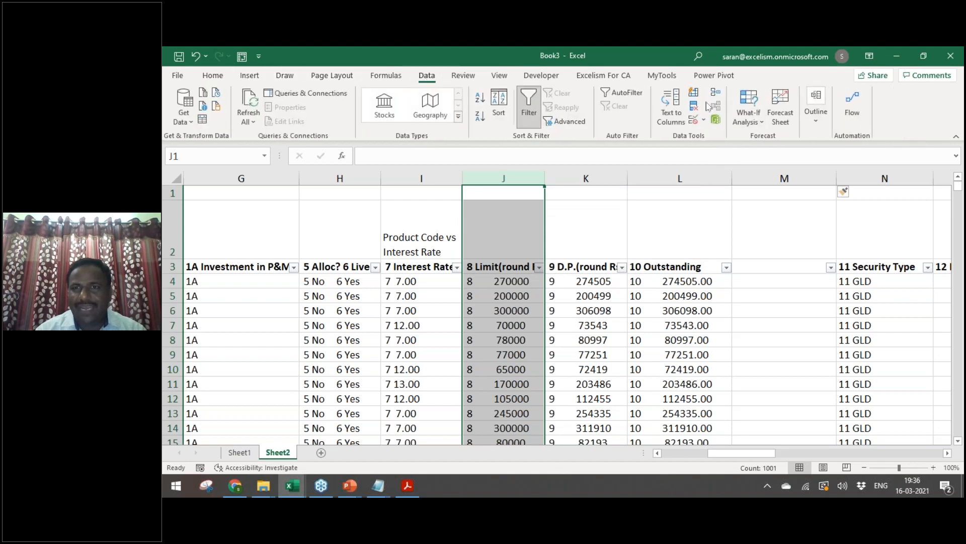
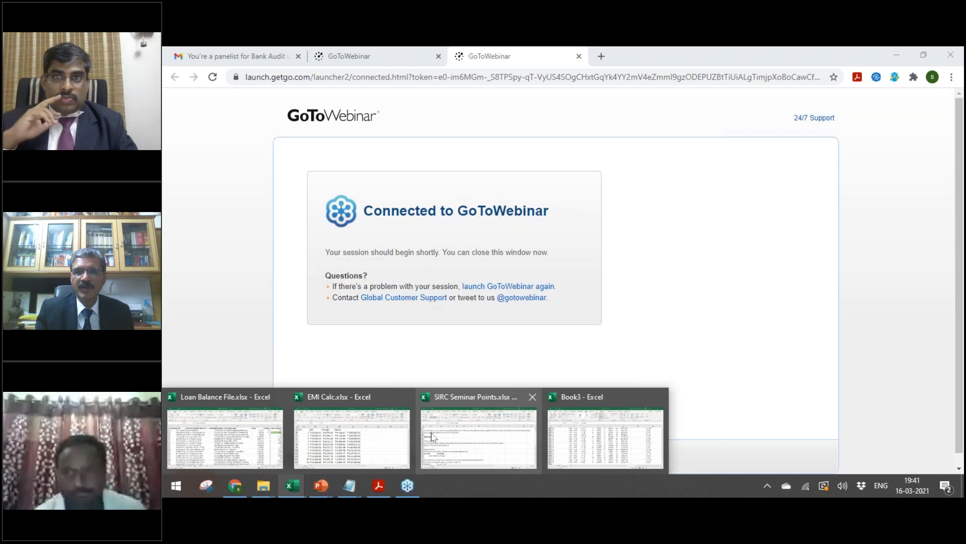
# Step: Bring up the Loan Balance File workbook, then switch to Book3's Sheet2 loan data table
pyautogui.click(255, 434)
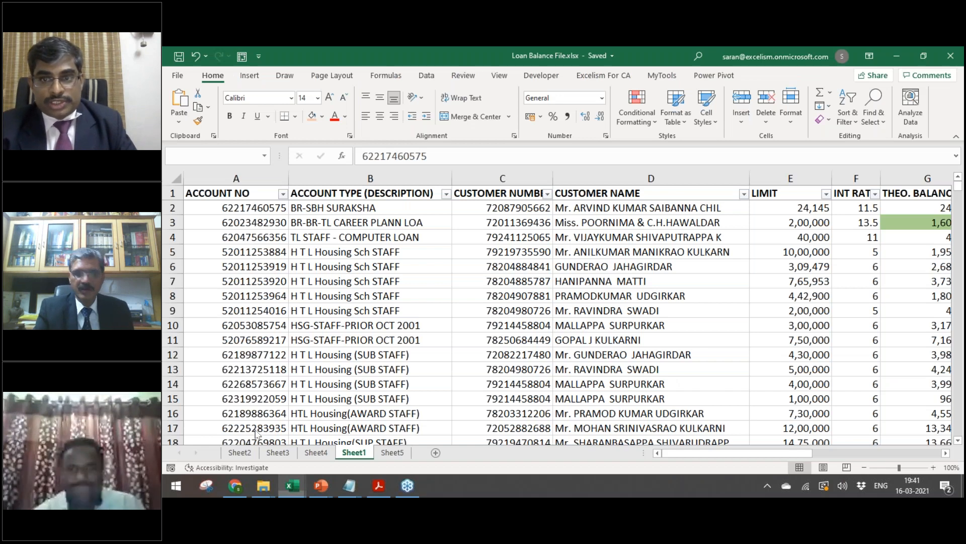
pyautogui.hotkey('alt', 'Tab')
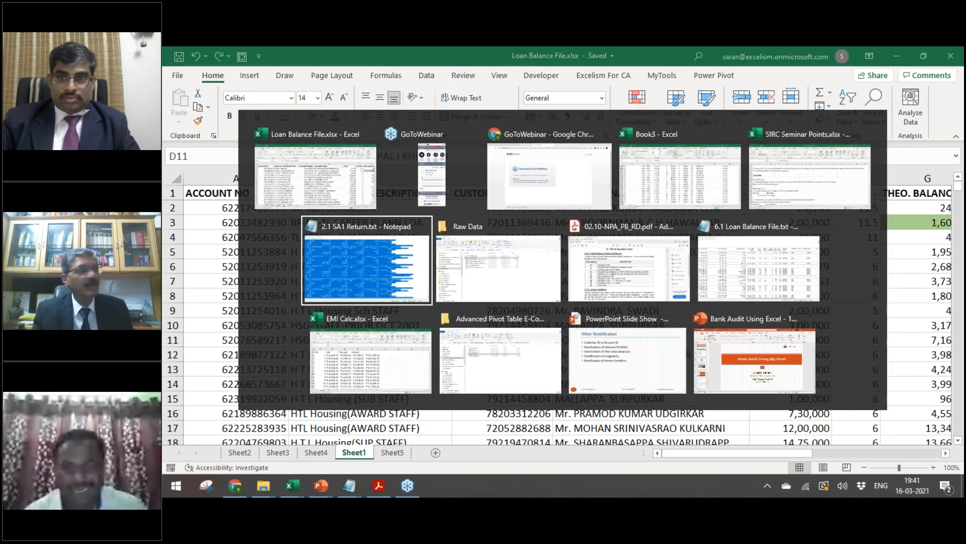
pyautogui.hotkey('shift', 'Tab')
pyautogui.hotkey('shift', 'Tab')
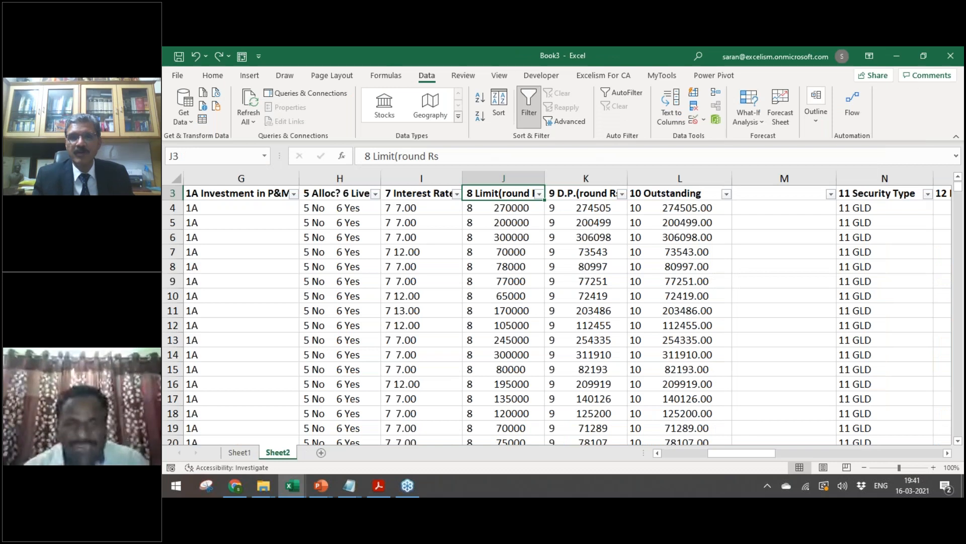
# Step: Convert the Limit values in J4:J1003 to plain numbers with fixed-width Text to Columns, skipping the code
pyautogui.scroll(1, 503, 302)
pyautogui.click(503, 281)
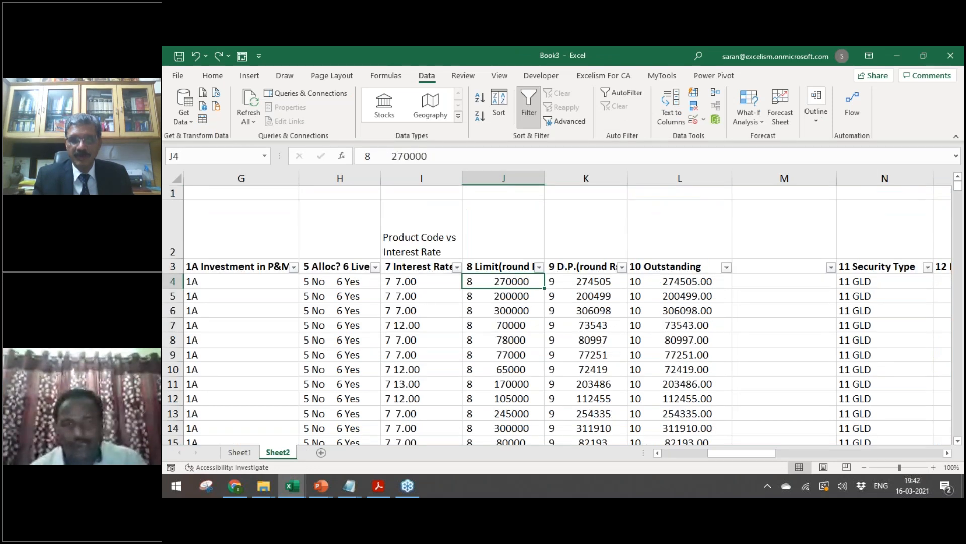
pyautogui.scroll(-1, 503, 302)
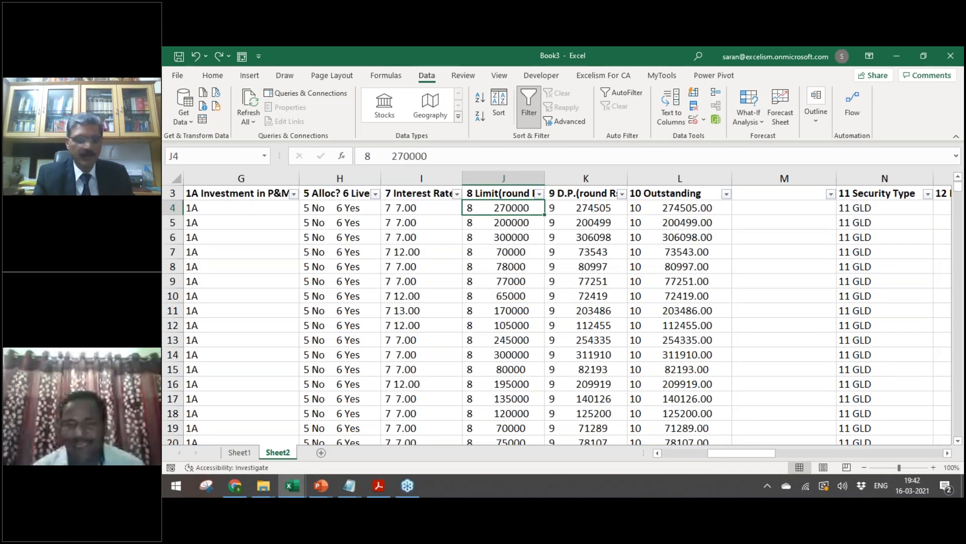
pyautogui.hotkey('ctrl', 'shift', 'Down')
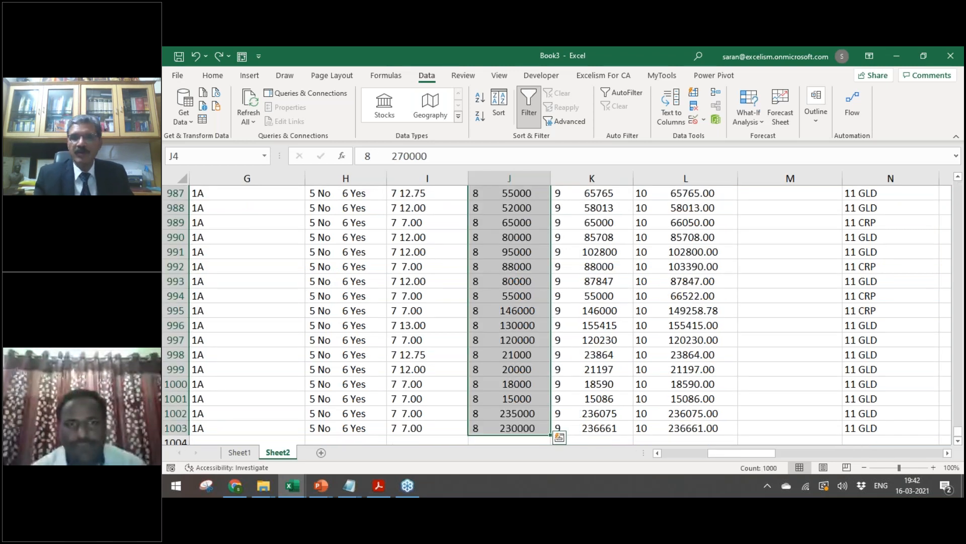
pyautogui.hotkey('ctrl', 'BackSpace')
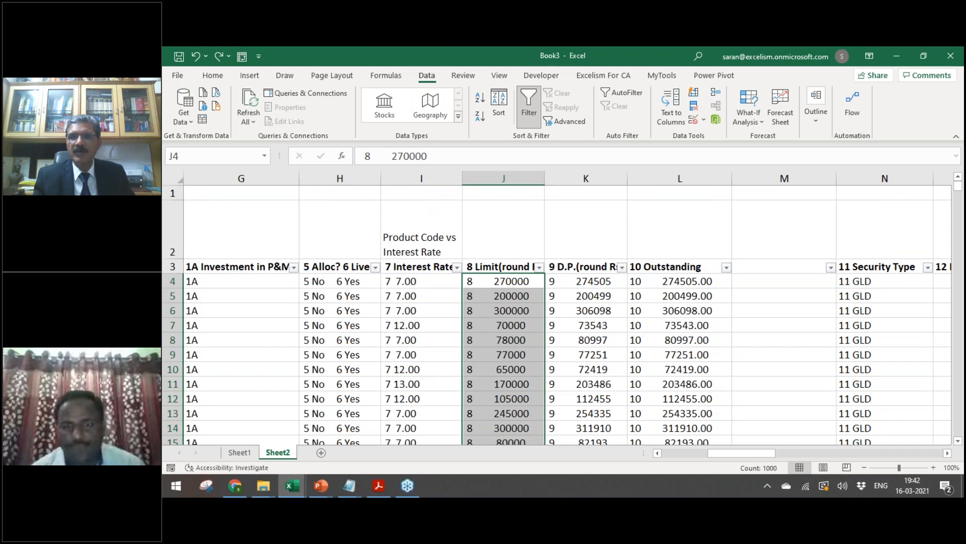
pyautogui.hotkey('alt', 'a', 'e')
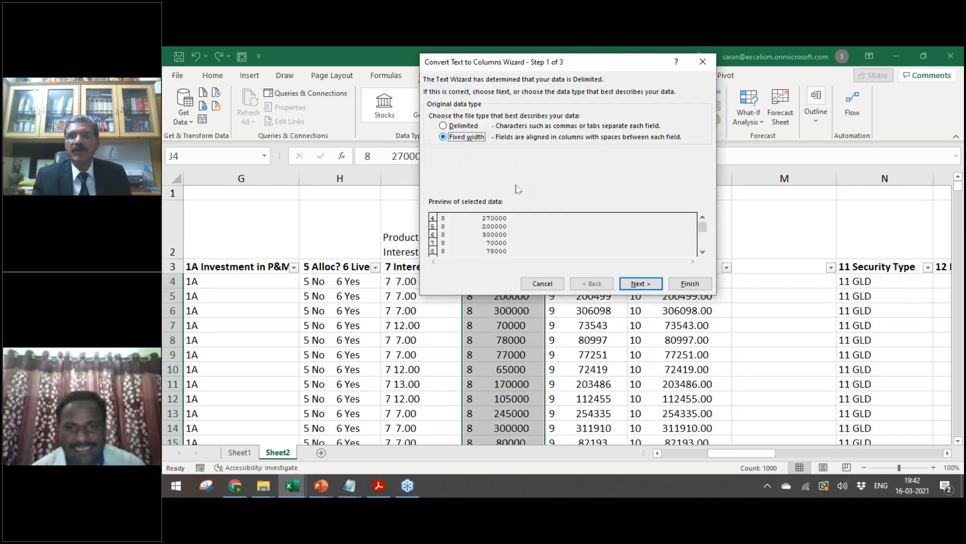
pyautogui.click(624, 283)
pyautogui.click(623, 283)
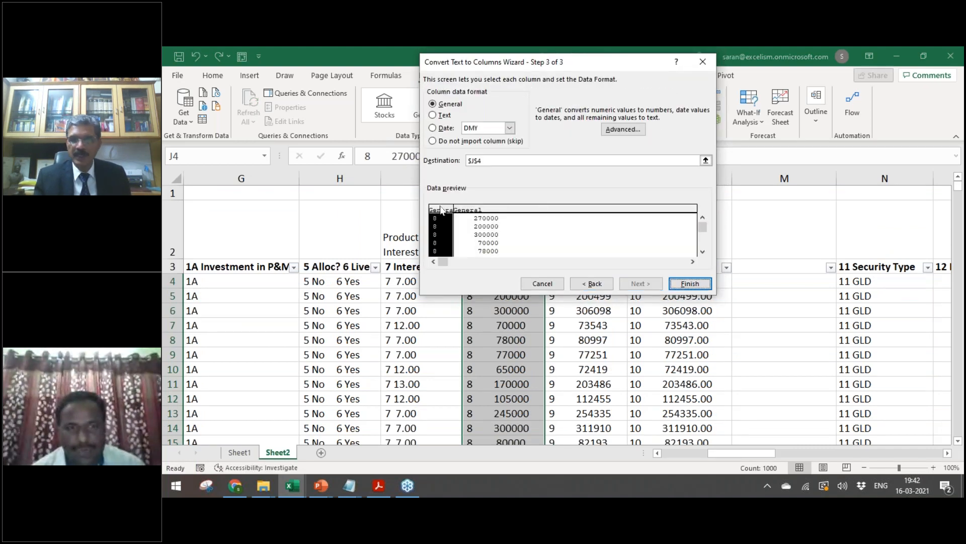
pyautogui.click(433, 141)
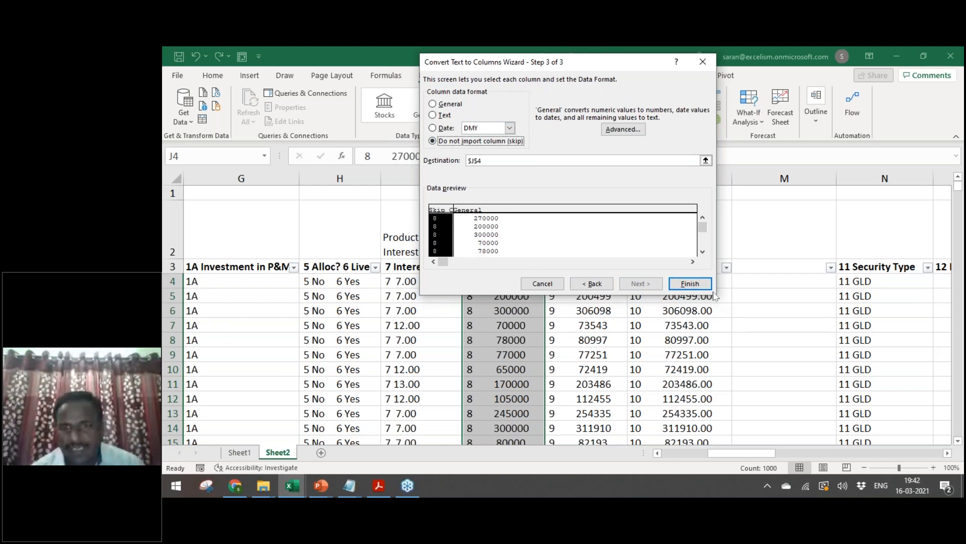
pyautogui.click(691, 284)
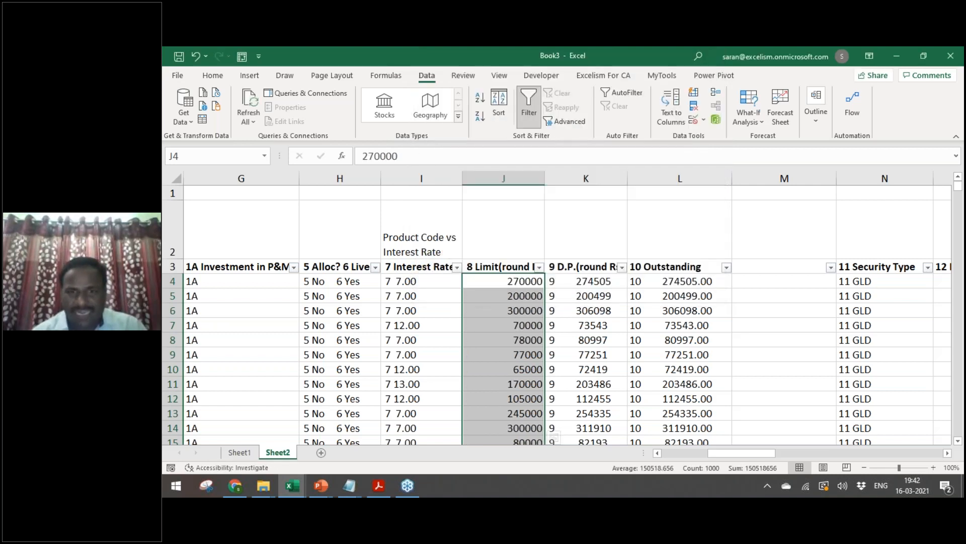
# Step: Strip the leading code from the D.P. values in column K the same way
pyautogui.click(585, 281)
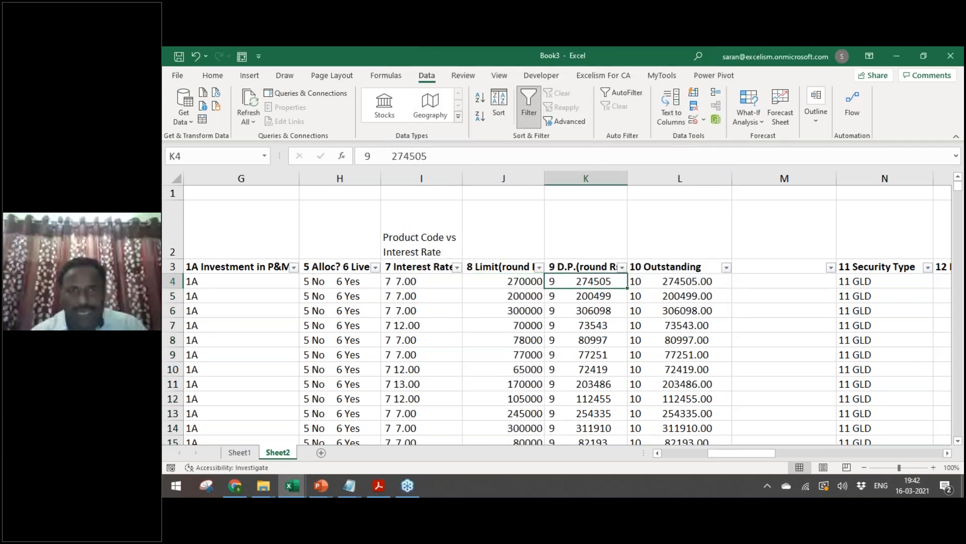
pyautogui.hotkey('ctrl', 'space')
pyautogui.hotkey('alt', 'a')
pyautogui.press('e')
pyautogui.click(443, 136)
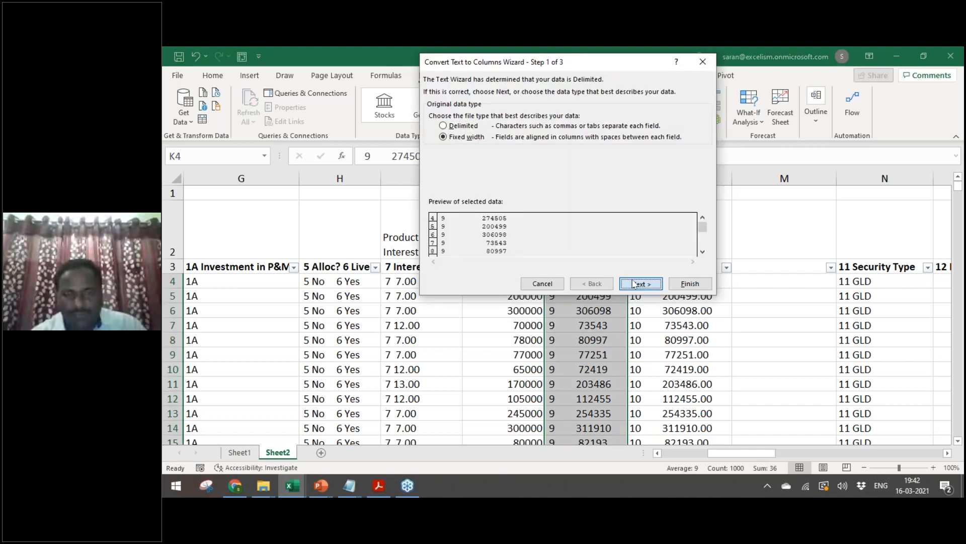
pyautogui.click(635, 283)
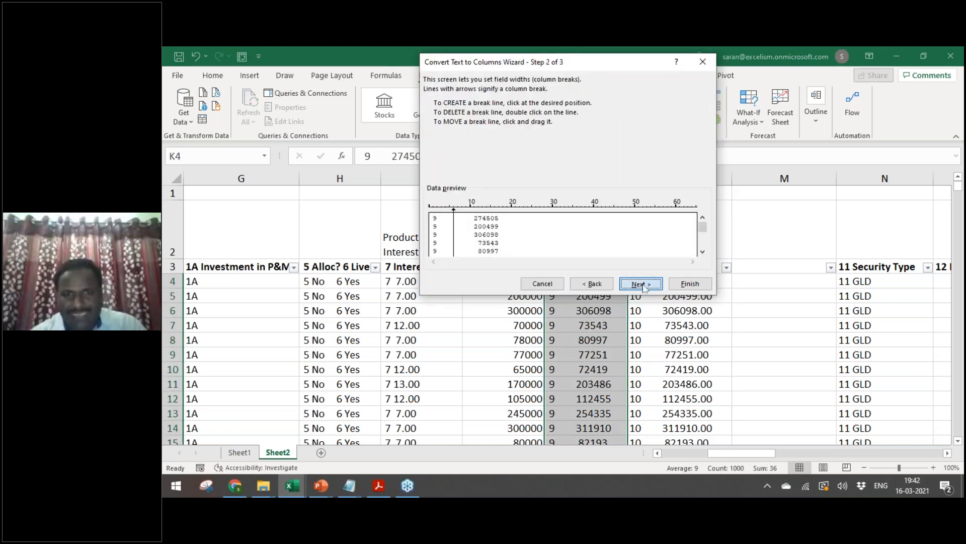
pyautogui.click(640, 284)
pyautogui.click(439, 142)
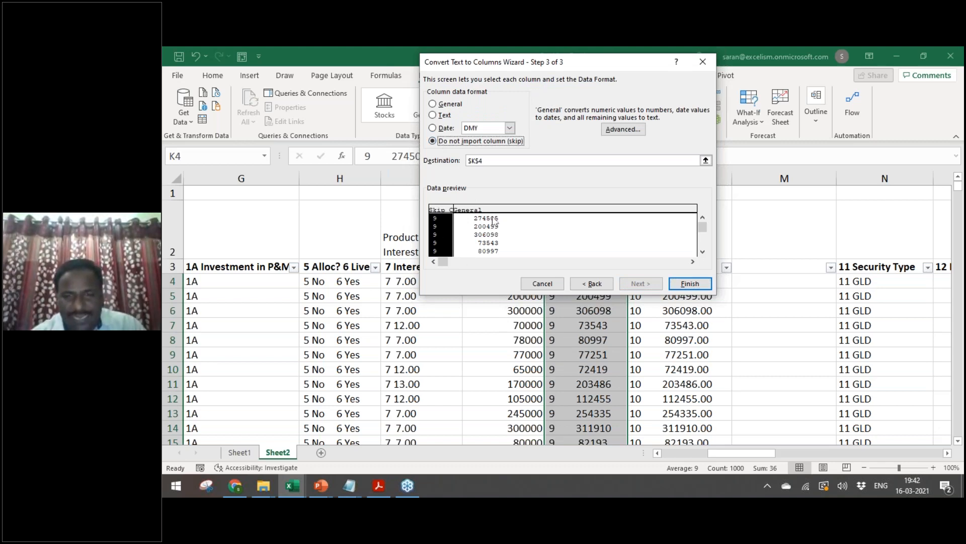
pyautogui.click(707, 284)
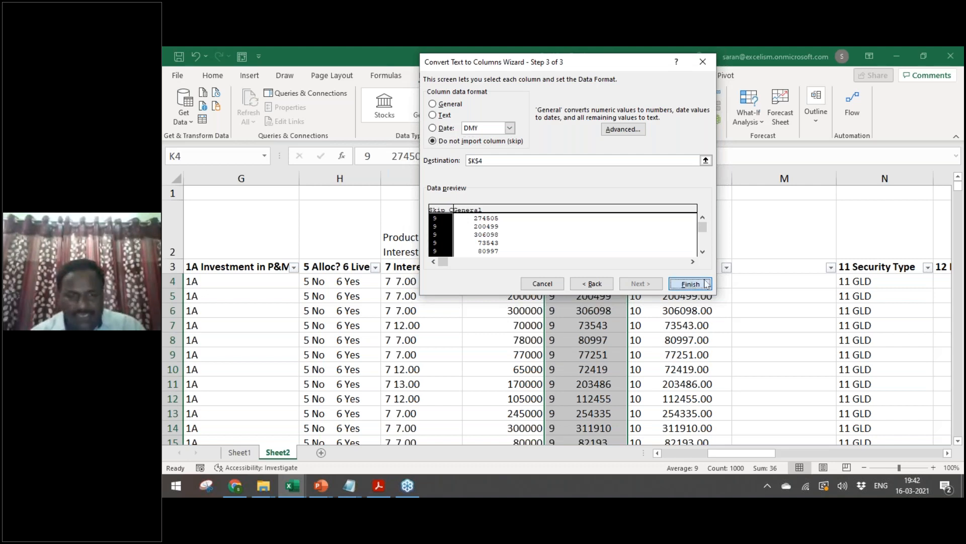
pyautogui.click(707, 283)
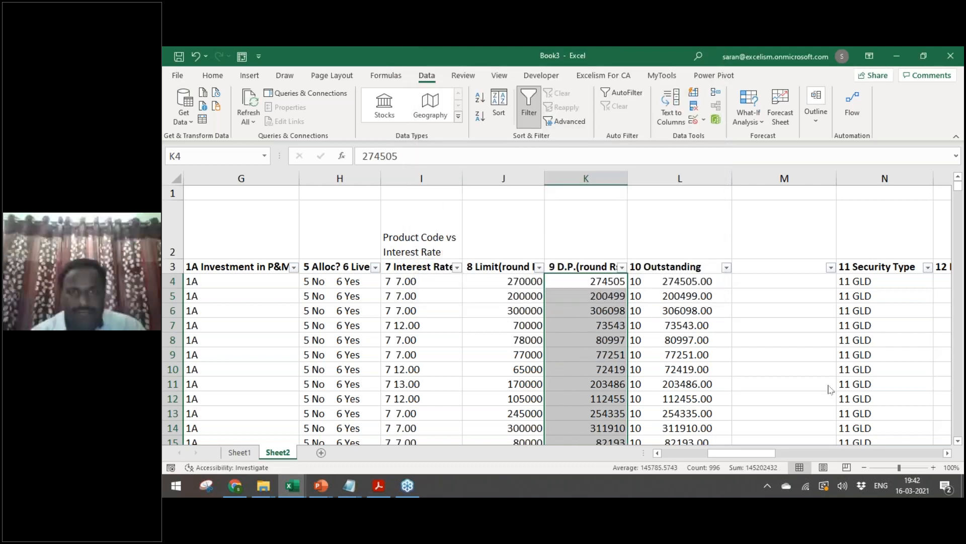
# Step: Strip the leading code from the Outstanding values in column L, leaving plain numbers
pyautogui.press('Right')
pyautogui.hotkey('ctrl', 'shift', 'Down')
pyautogui.hotkey('alt', 'a')
pyautogui.press('e')
pyautogui.hotkey('alt', 'w')
pyautogui.click(651, 285)
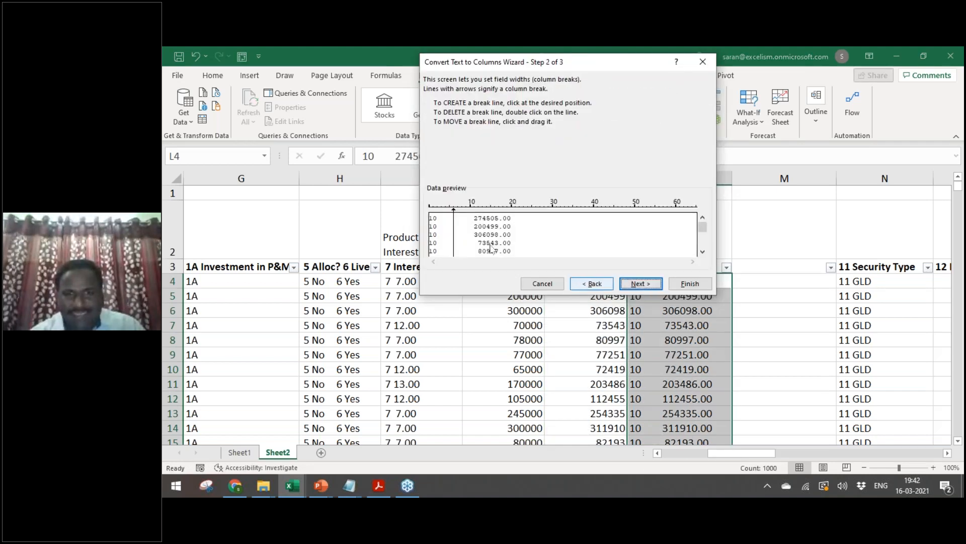
pyautogui.click(641, 284)
pyautogui.click(433, 141)
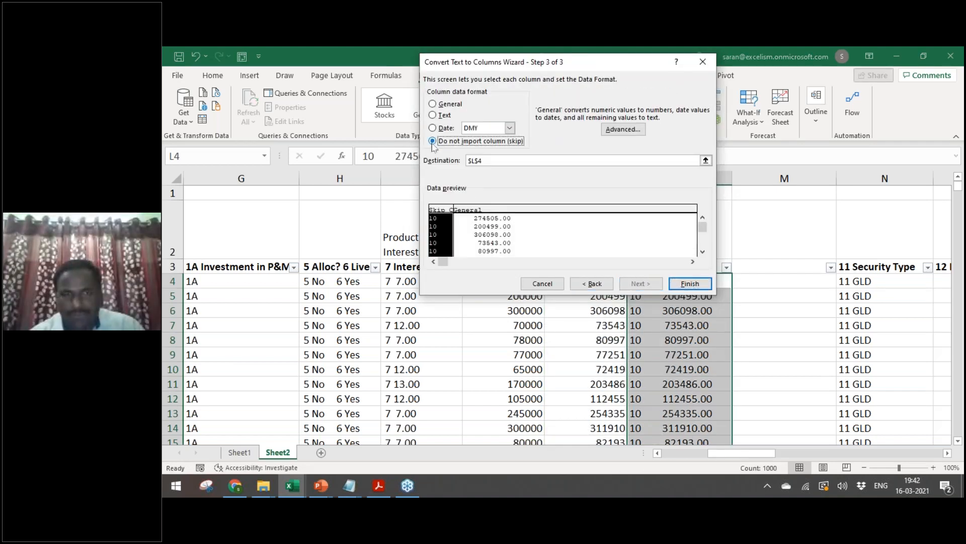
pyautogui.click(693, 287)
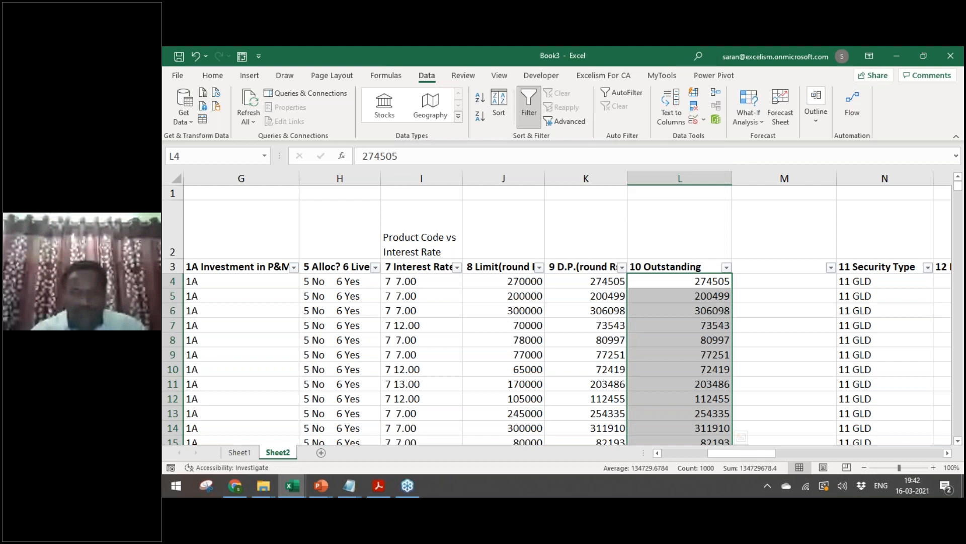
pyautogui.press('Right')
# Step: Enter =IF(MIN(J4:K4)>=L4,"Limit","Excess") in M4
pyautogui.write('=if')
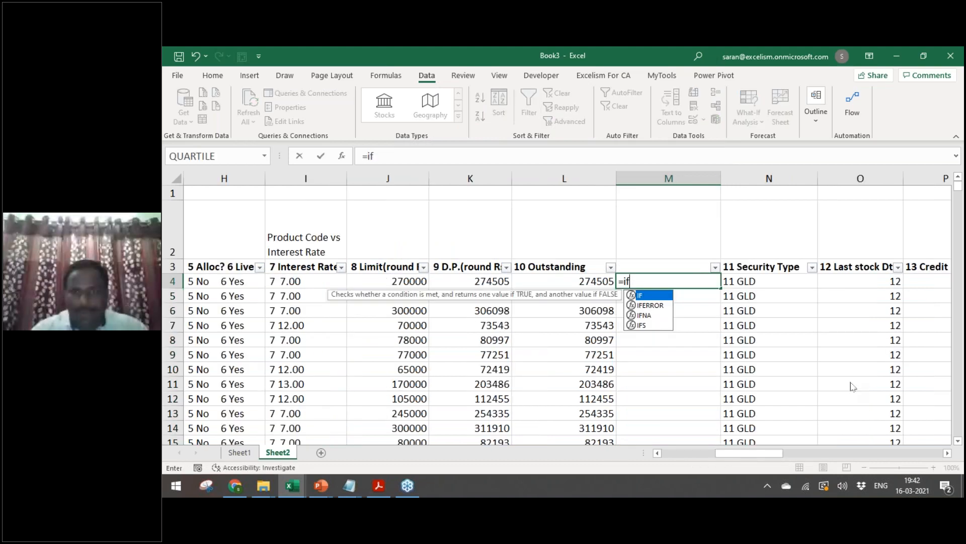
pyautogui.press('Tab')
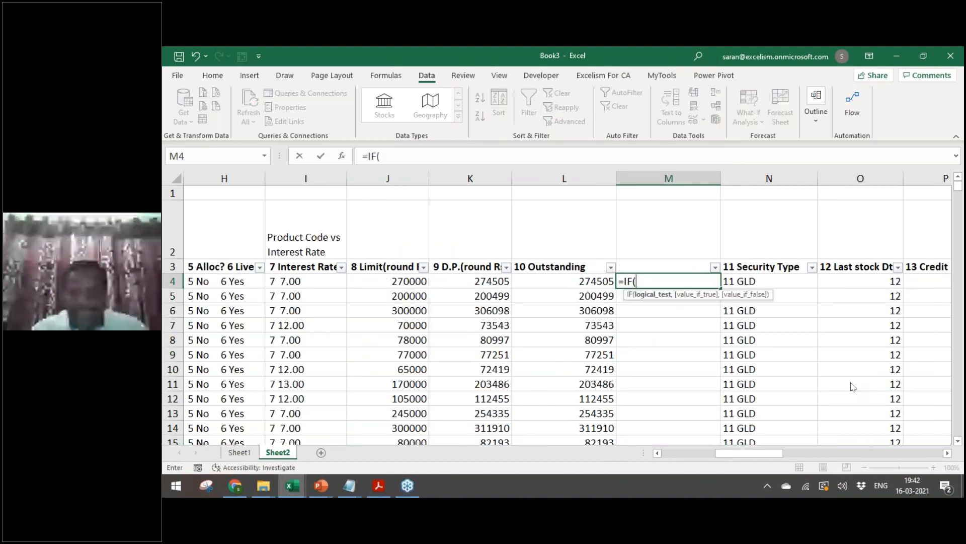
pyautogui.write('min')
pyautogui.press('Tab')
pyautogui.press('Left')
pyautogui.press('Left')
pyautogui.press('Left')
pyautogui.hotkey('shift', 'Right')
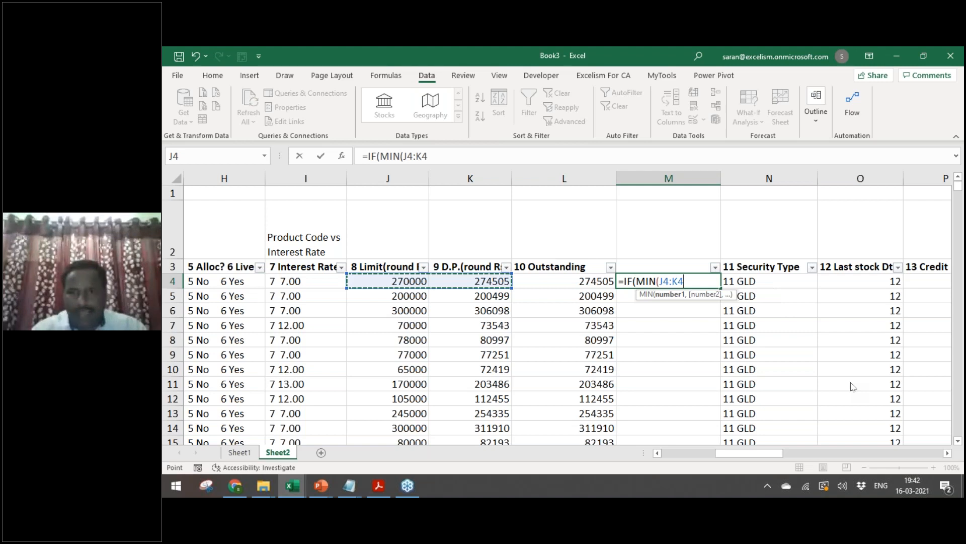
pyautogui.write(')>')
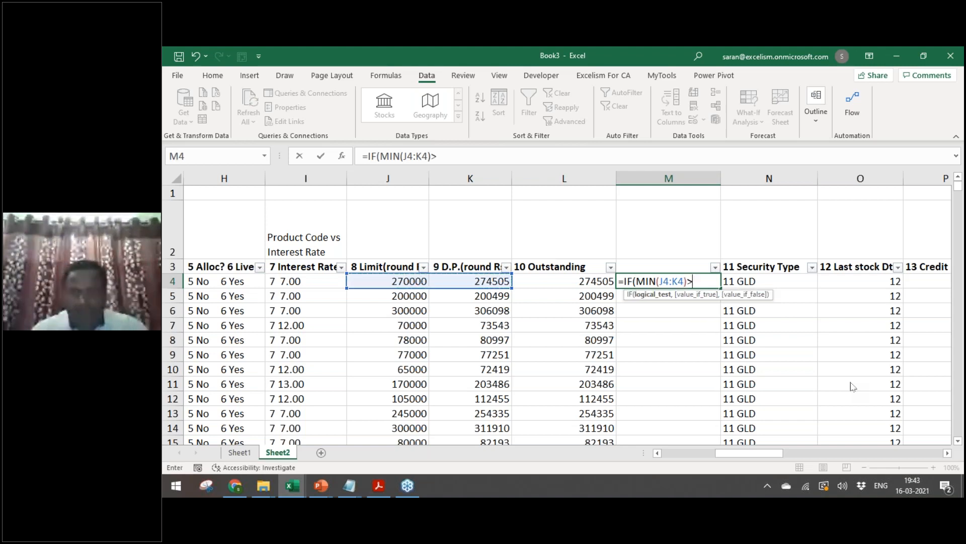
pyautogui.press('Left')
pyautogui.press('BackSpace')
pyautogui.press('BackSpace')
pyautogui.write('=')
pyautogui.press('Left')
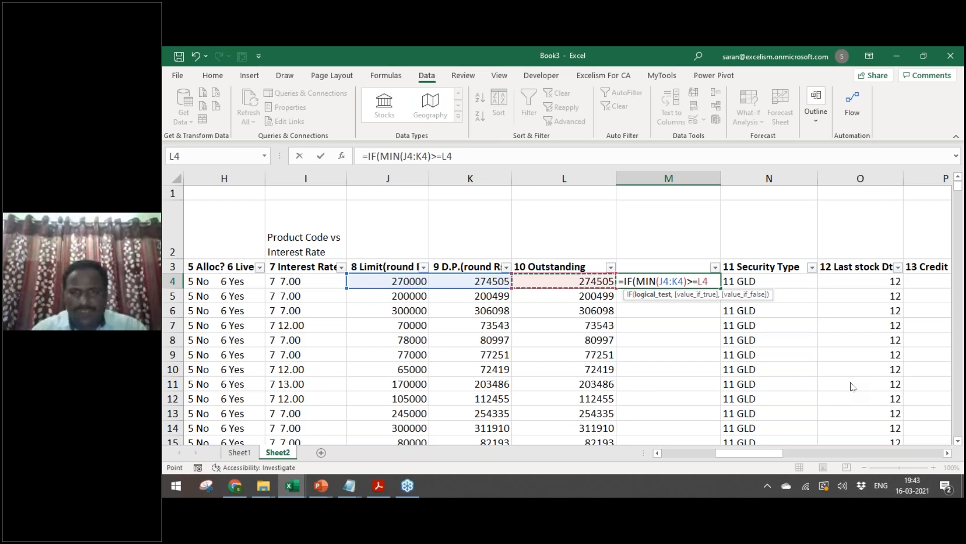
pyautogui.write(',')
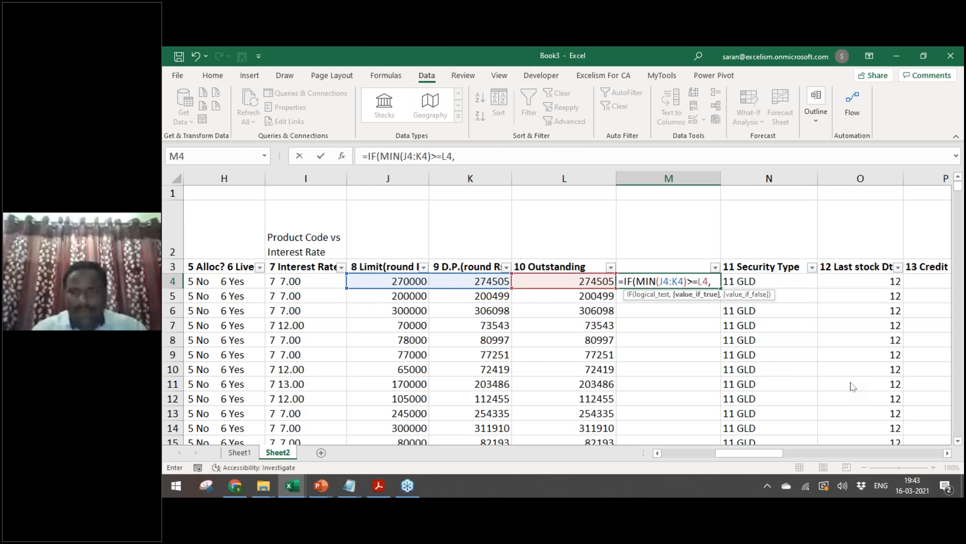
pyautogui.write('"Li')
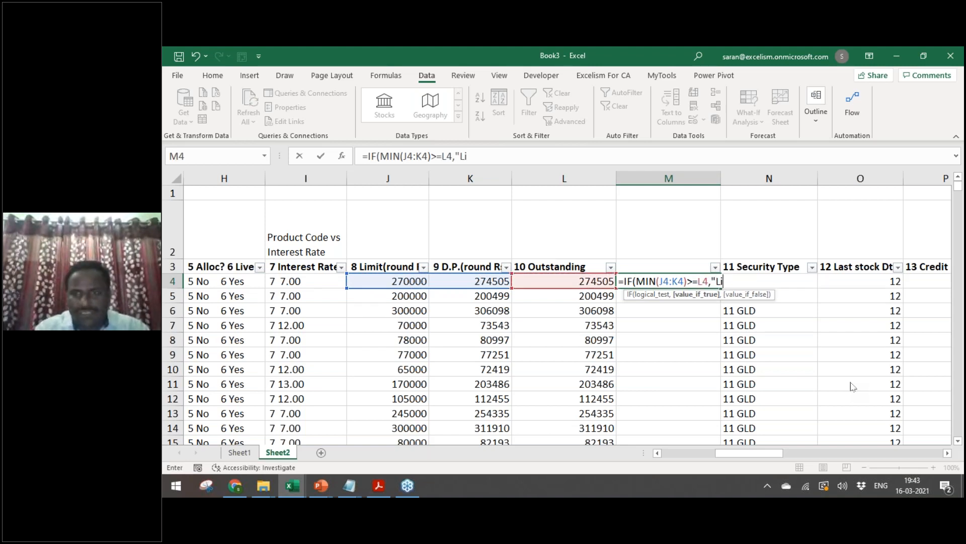
pyautogui.write('mit",')
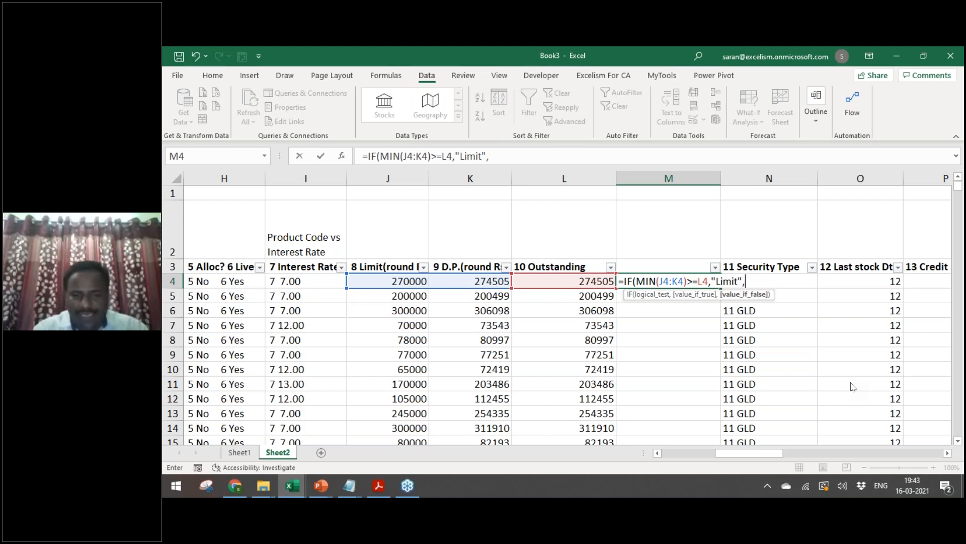
pyautogui.write('"Excess")')
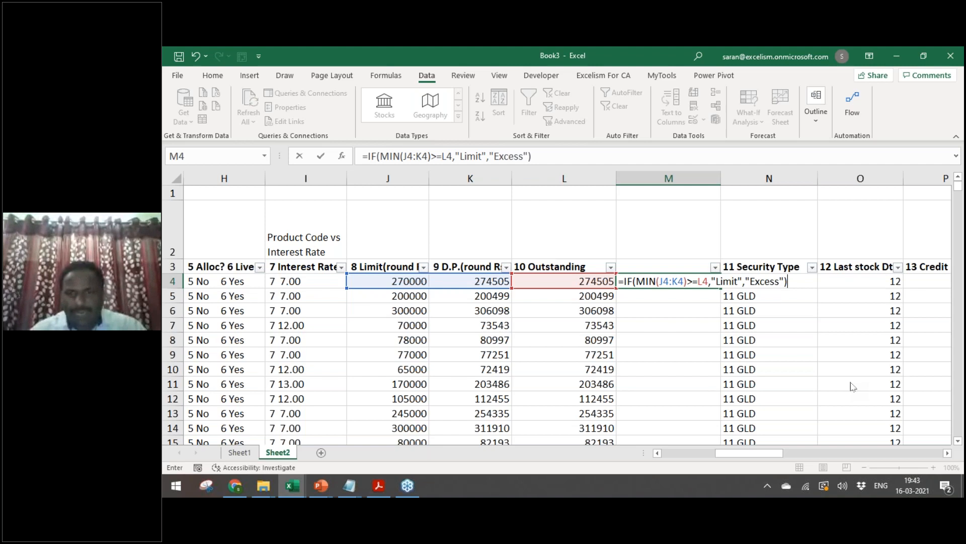
pyautogui.press('Return')
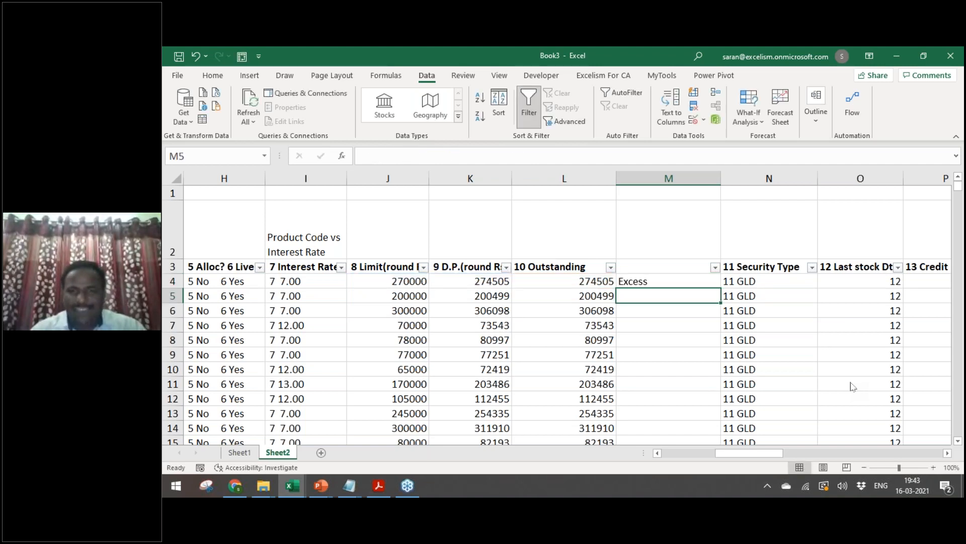
# Step: Fill the Limit/Excess formula from M4 down to the last data row
pyautogui.press('Left')
pyautogui.hotkey('ctrl', 'Down')
pyautogui.press('Right')
pyautogui.hotkey('ctrl', 'shift', 'Up')
pyautogui.hotkey('ctrl', 'd')
pyautogui.hotkey('ctrl', 'Up')
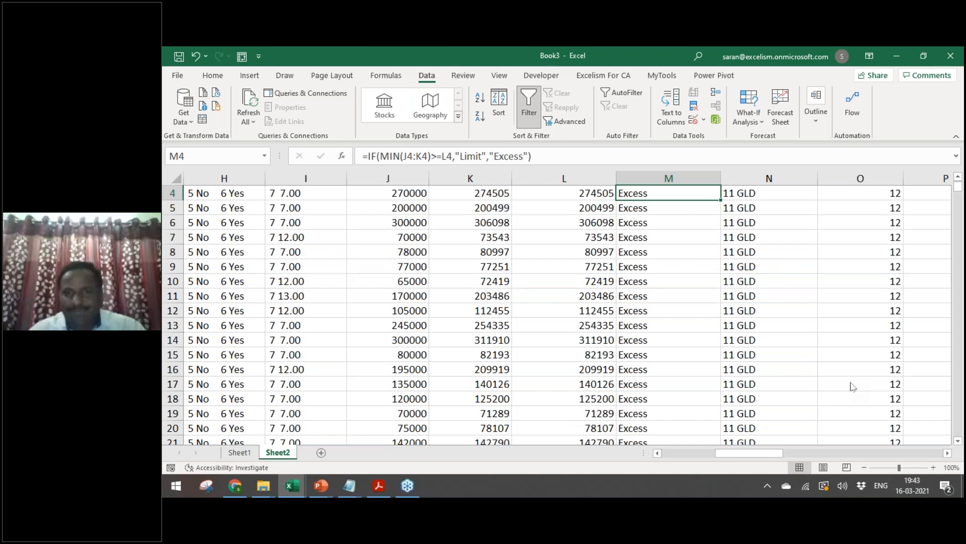
pyautogui.press('Up')
pyautogui.press('Down')
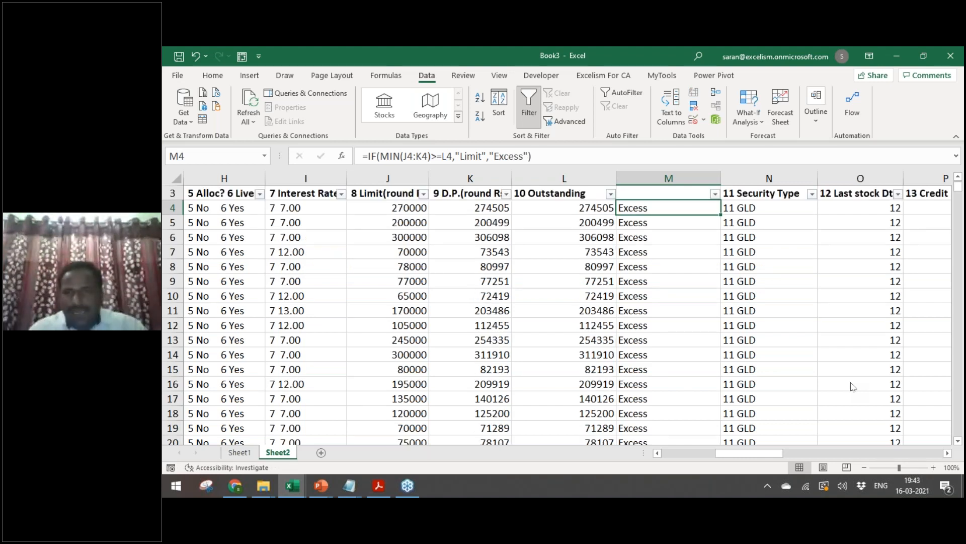
pyautogui.hotkey('ctrl', 'shift', 'Down')
pyautogui.press('F2')
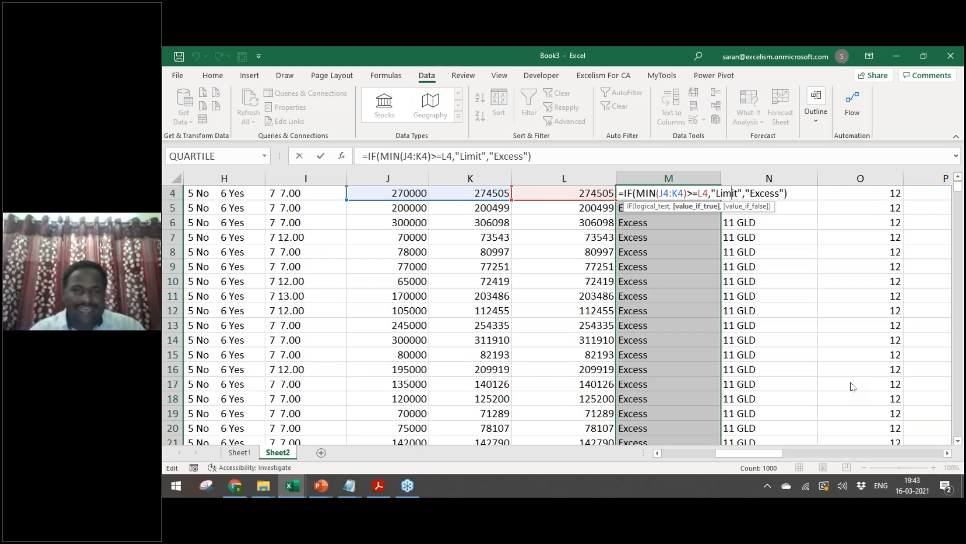
pyautogui.hotkey('ctrl', 'Return')
pyautogui.hotkey('ctrl', 'Up')
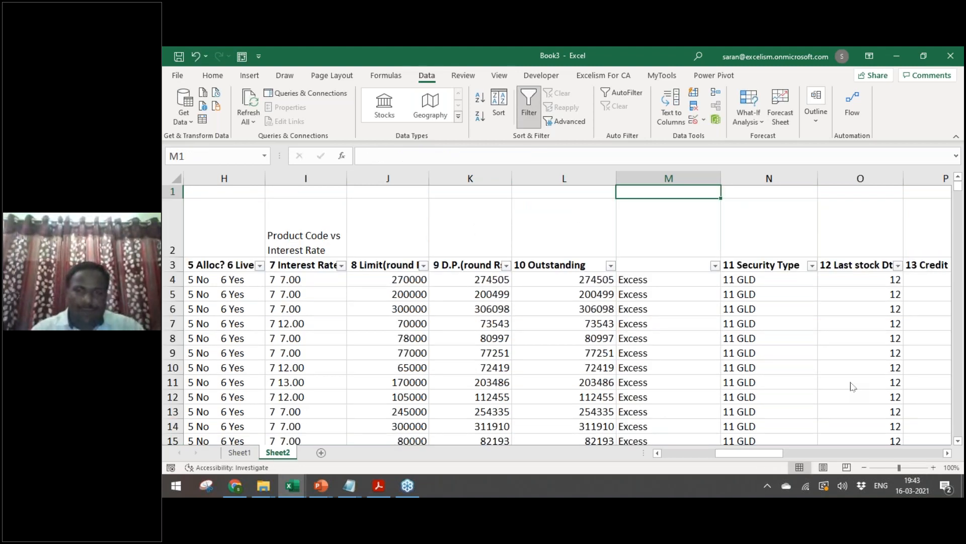
pyautogui.press('Down')
pyautogui.press('Down')
pyautogui.press('Down')
pyautogui.press('Down')
pyautogui.press('Left')
pyautogui.press('Right')
pyautogui.press('Right')
pyautogui.press('Up')
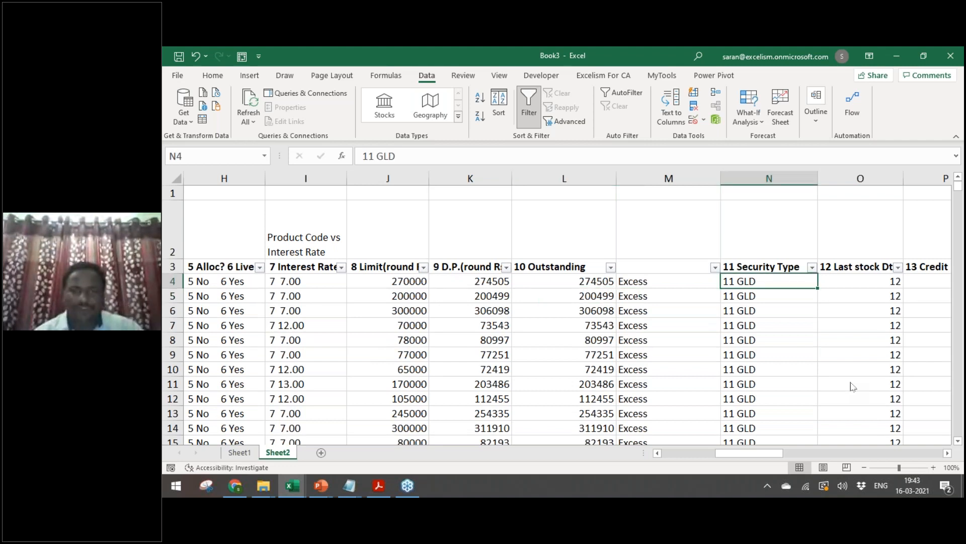
# Step: Check the filter values in the Last stock Dt. and Credit Rating columns
pyautogui.press('Right')
pyautogui.press('Right')
pyautogui.press('Right')
pyautogui.press('Right')
pyautogui.press('Right')
pyautogui.press('Right')
pyautogui.press('Right')
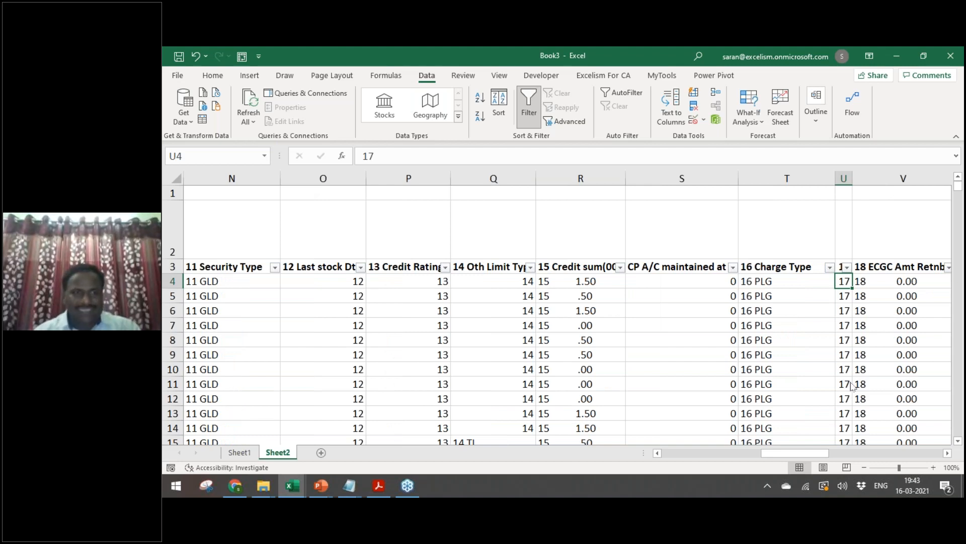
pyautogui.press('Left')
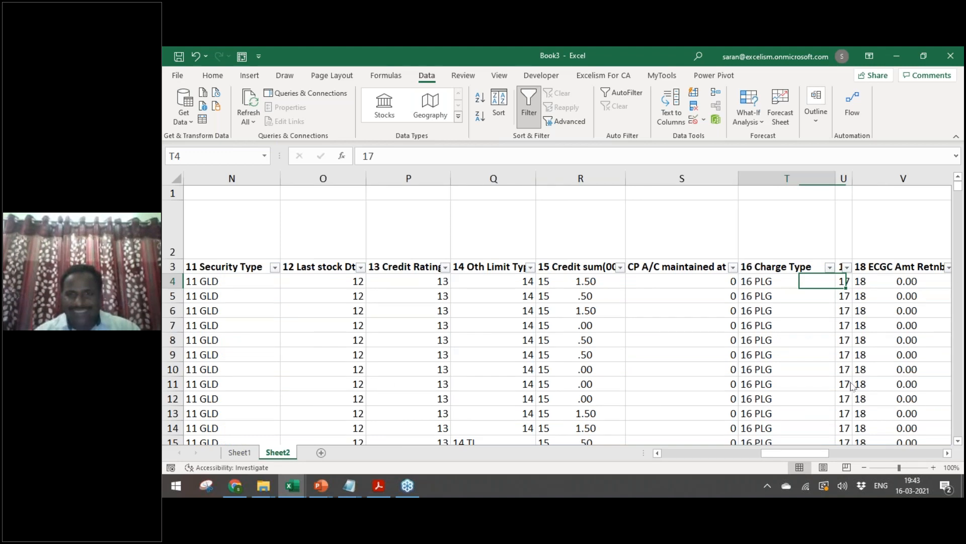
pyautogui.press('Left')
pyautogui.press('Left')
pyautogui.press('Left')
pyautogui.press('Left')
pyautogui.press('Left')
pyautogui.press('Left')
pyautogui.press('Left')
pyautogui.press('Left')
pyautogui.press('Left')
pyautogui.press('Left')
pyautogui.press('Up')
pyautogui.hotkey('shift', 'Right')
pyautogui.hotkey('shift', 'Right')
pyautogui.press('Right')
pyautogui.press('Right')
pyautogui.press('Right')
pyautogui.press('Right')
pyautogui.press('Right')
pyautogui.press('Right')
pyautogui.press('Right')
pyautogui.press('Right')
pyautogui.press('Right')
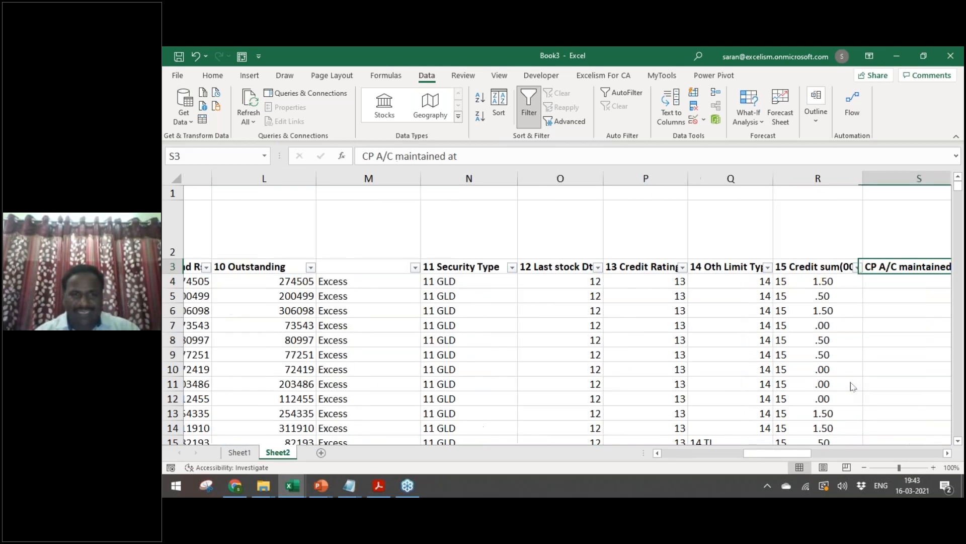
pyautogui.press('Left')
pyautogui.press('Left')
pyautogui.press('Left')
pyautogui.press('Left')
pyautogui.hotkey('alt', 'Down')
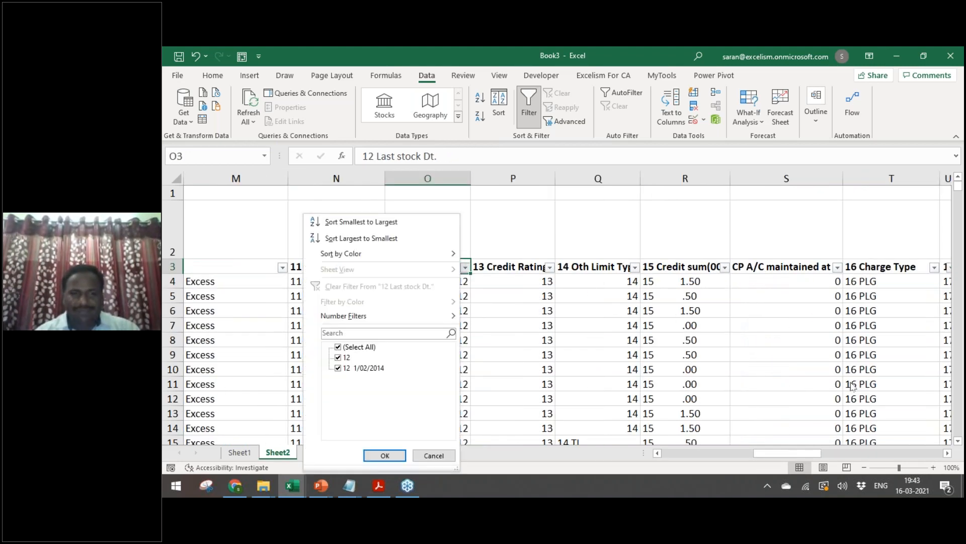
pyautogui.press('Escape')
pyautogui.press('Right')
pyautogui.hotkey('alt', 'Down')
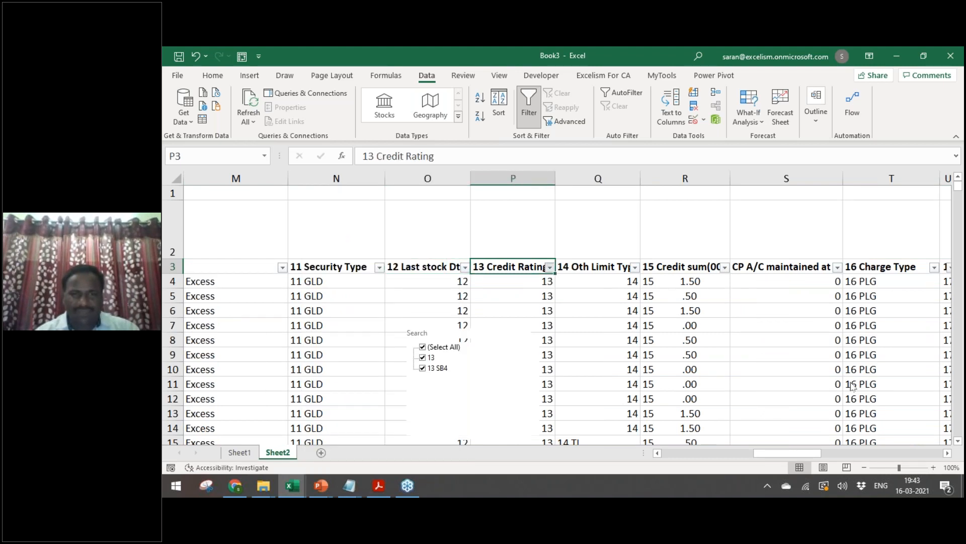
pyautogui.press('Escape')
# Step: Cycle between the Loan Balance File and Book3 workbooks and the other open windows
pyautogui.hotkey('ctrl', 'n')
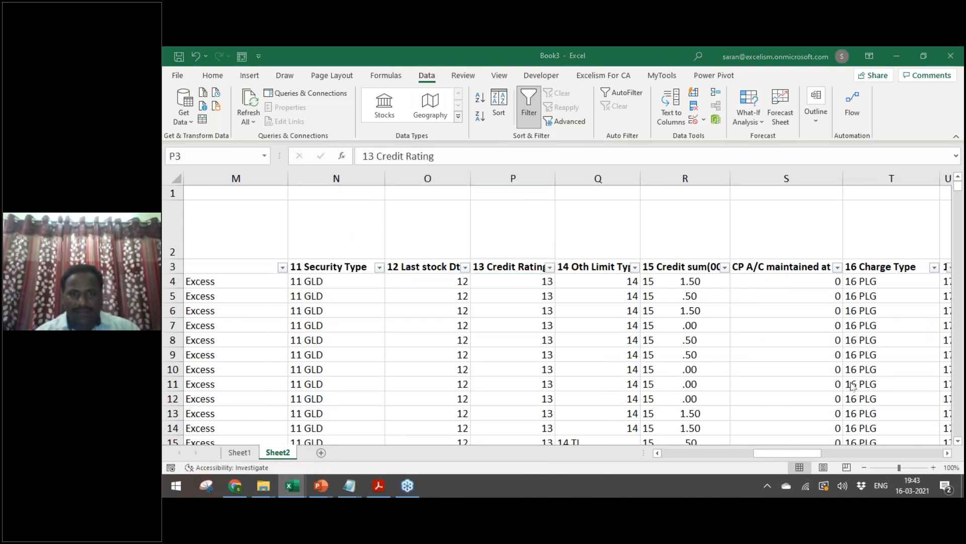
pyautogui.hotkey('alt', 'Tab')
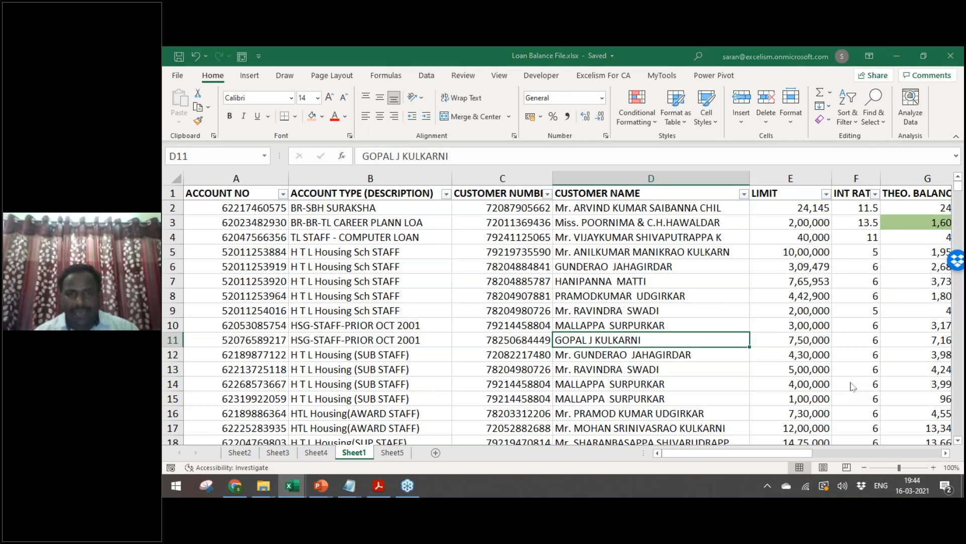
pyautogui.hotkey('alt', 'Tab')
pyautogui.hotkey('alt', 'Tab')
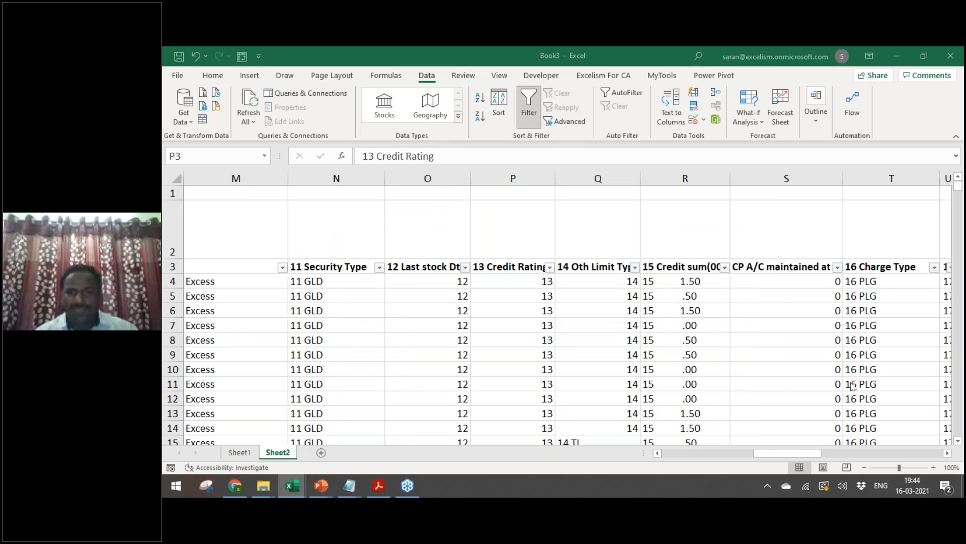
pyautogui.hotkey('alt', 'Tab')
pyautogui.hotkey('alt', 'Tab')
pyautogui.hotkey('alt', 'Tab')
pyautogui.hotkey('alt', 'Tab')
pyautogui.hotkey('alt', 'Tab')
pyautogui.hotkey('alt', 'Tab')
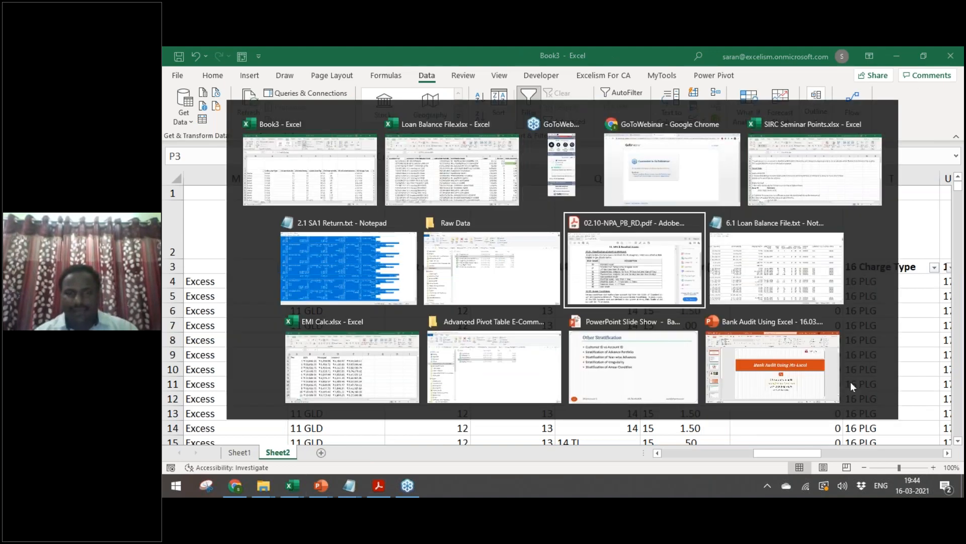
pyautogui.hotkey('alt', 'Tab')
pyautogui.hotkey('alt', 'Tab')
pyautogui.hotkey('alt', 'Tab')
# Step: Go up from Raw Data to Bank Audit 2021 and open RBI New LFAR Review.PDF in 1. RBI Material
pyautogui.hotkey('alt', 'Tab')
pyautogui.hotkey('alt', 'Tab')
pyautogui.hotkey('alt', 'Tab')
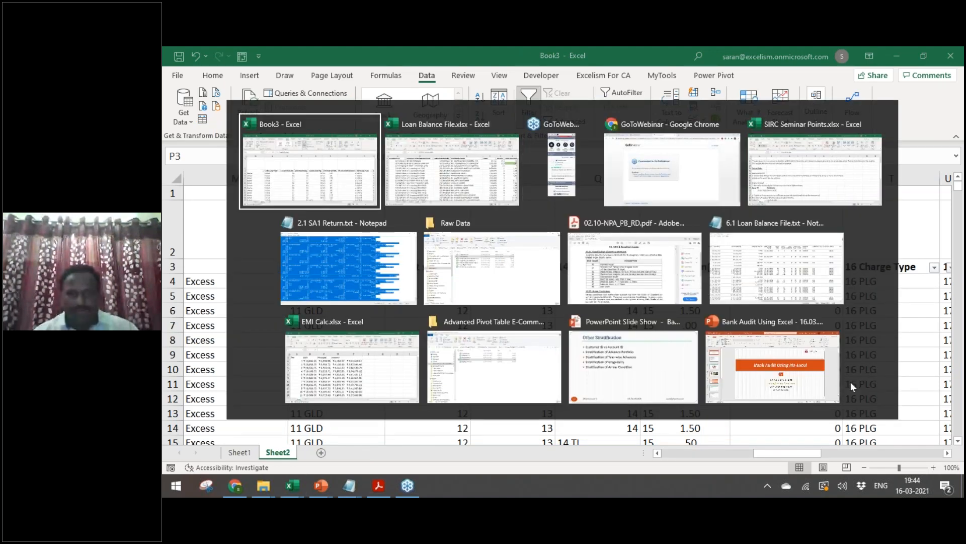
pyautogui.hotkey('alt', 'Tab')
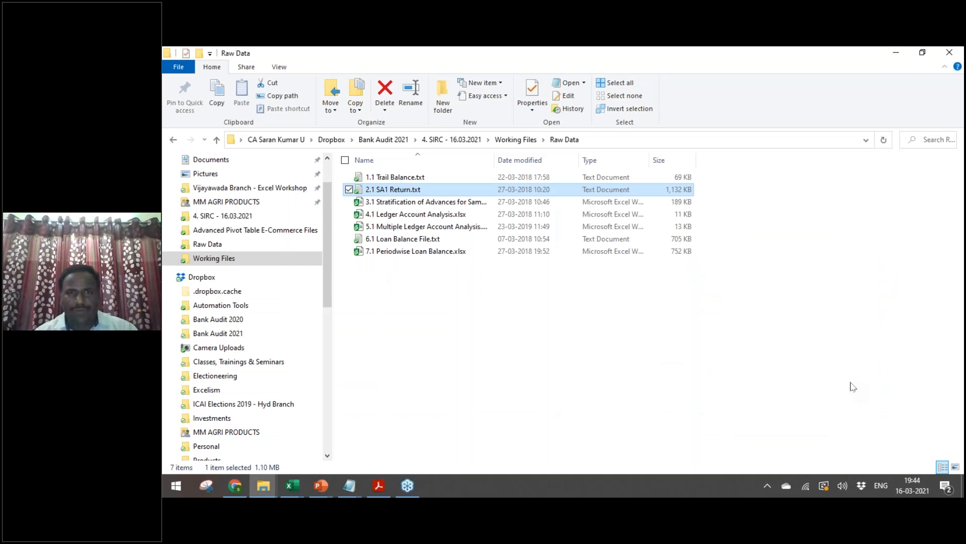
pyautogui.press('BackSpace')
pyautogui.press('BackSpace')
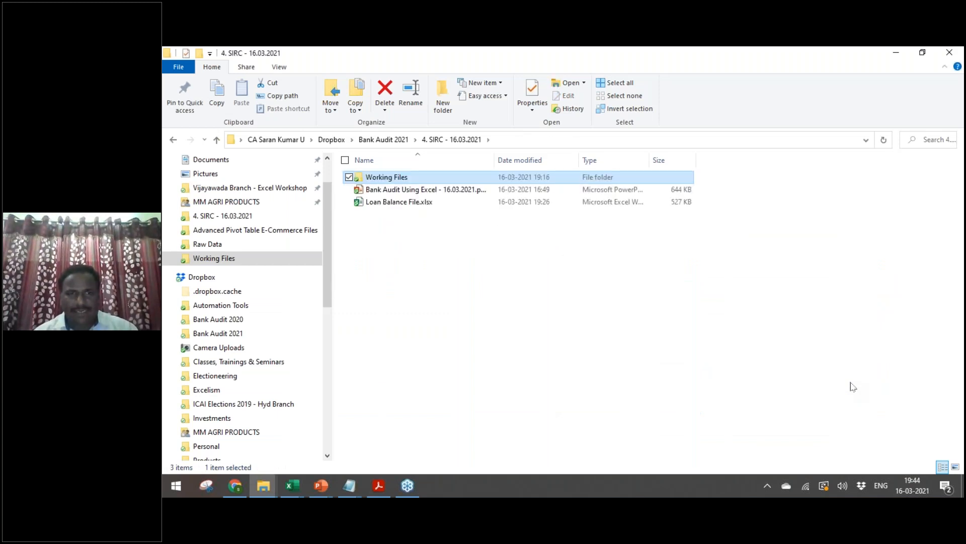
pyautogui.press('BackSpace')
pyautogui.press('Home')
pyautogui.press('Return')
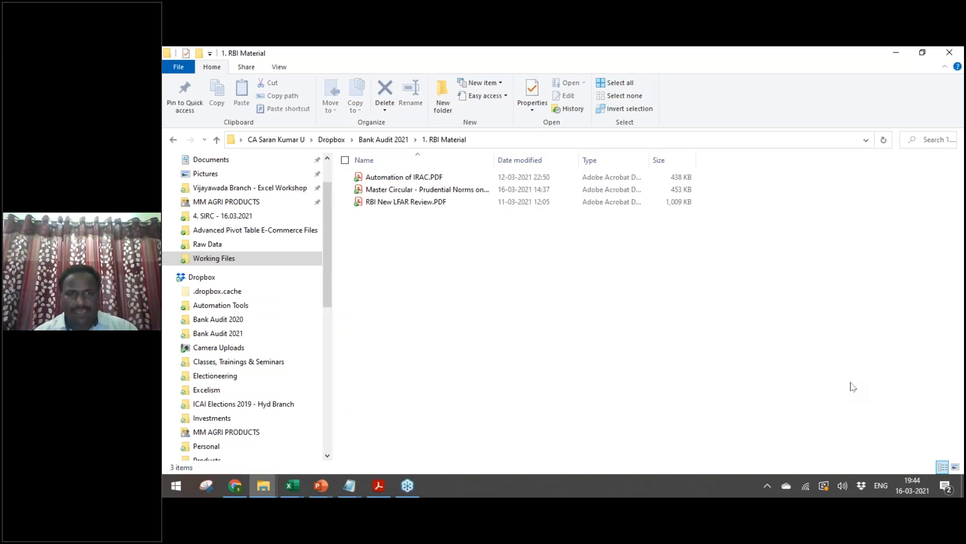
pyautogui.press('Down')
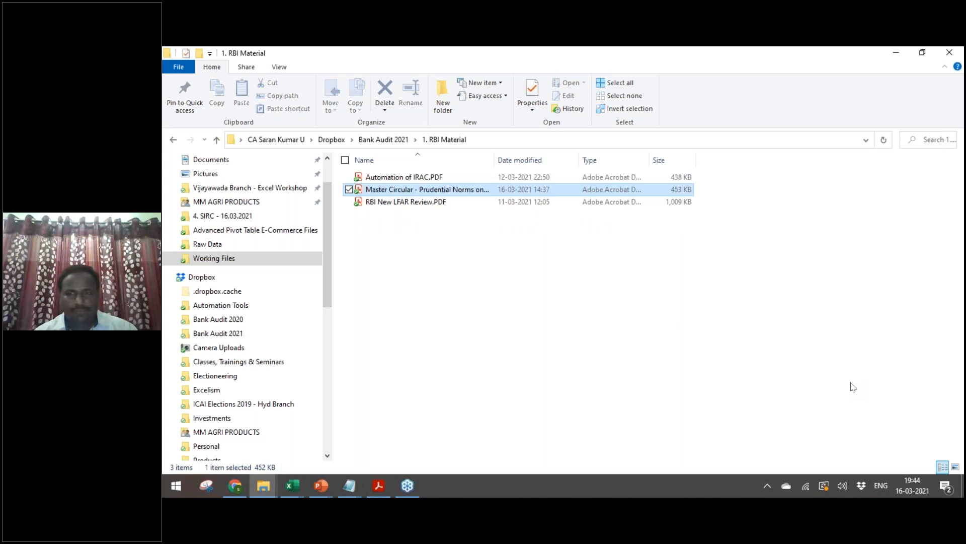
pyautogui.press('Down')
pyautogui.press('Return')
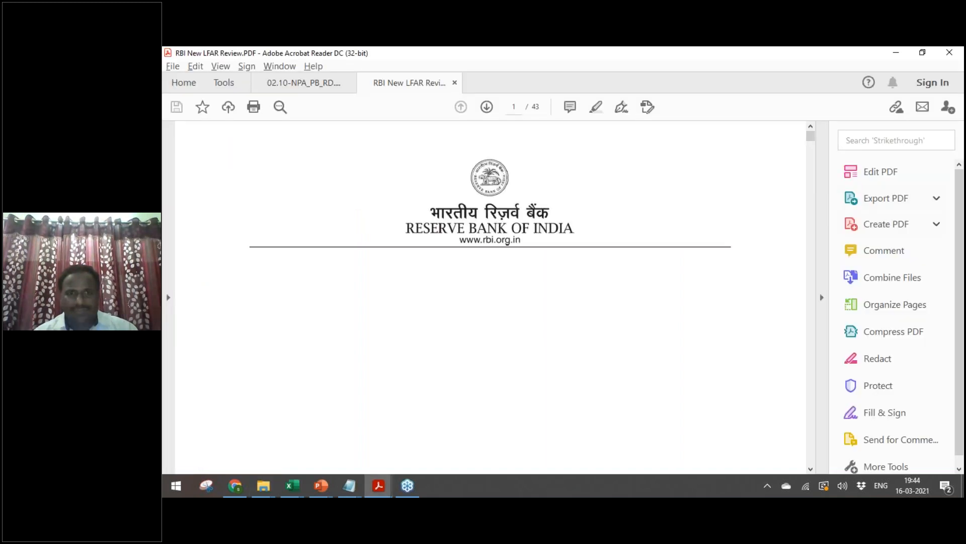
# Step: Search the LFAR review for 'credit rat' to reach the page 18 question, then return to Book3
pyautogui.hotkey('alt', 'Tab')
pyautogui.hotkey('alt', 'Tab')
pyautogui.hotkey('alt', 'Tab')
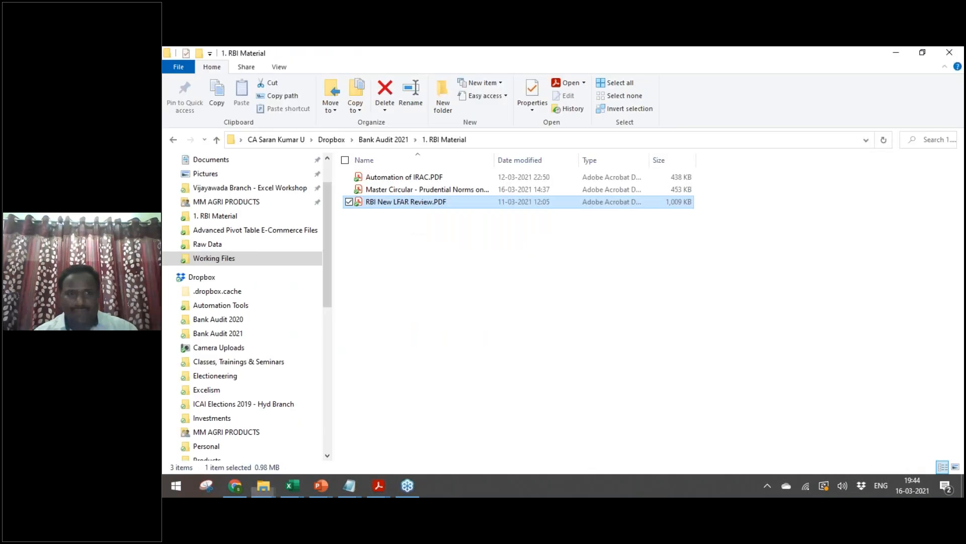
pyautogui.hotkey('alt', 'Tab')
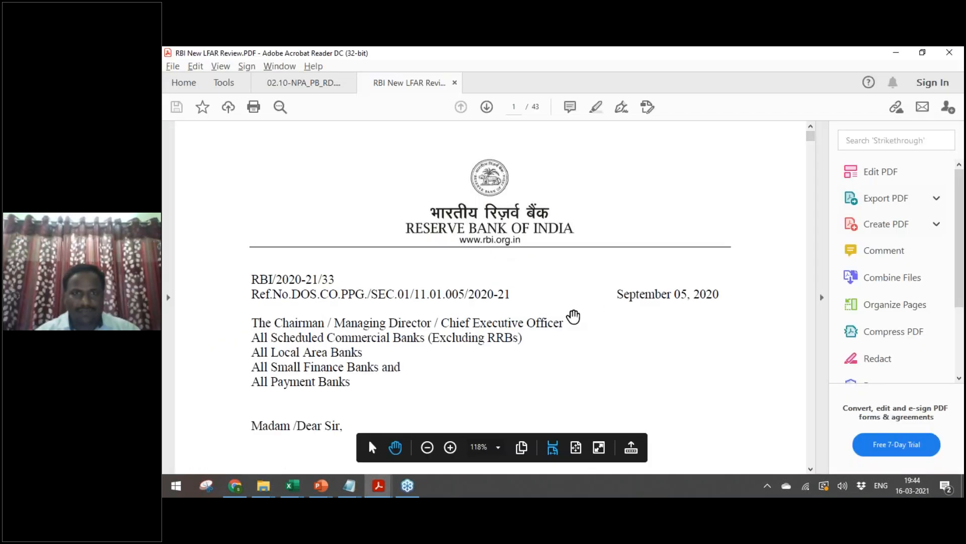
pyautogui.hotkey('alt', 'Tab')
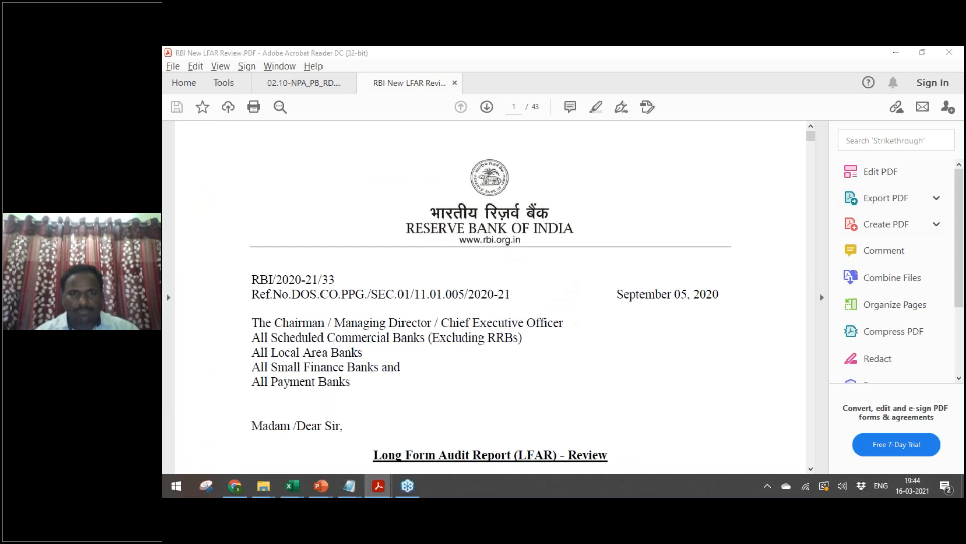
pyautogui.hotkey('alt', 'Tab')
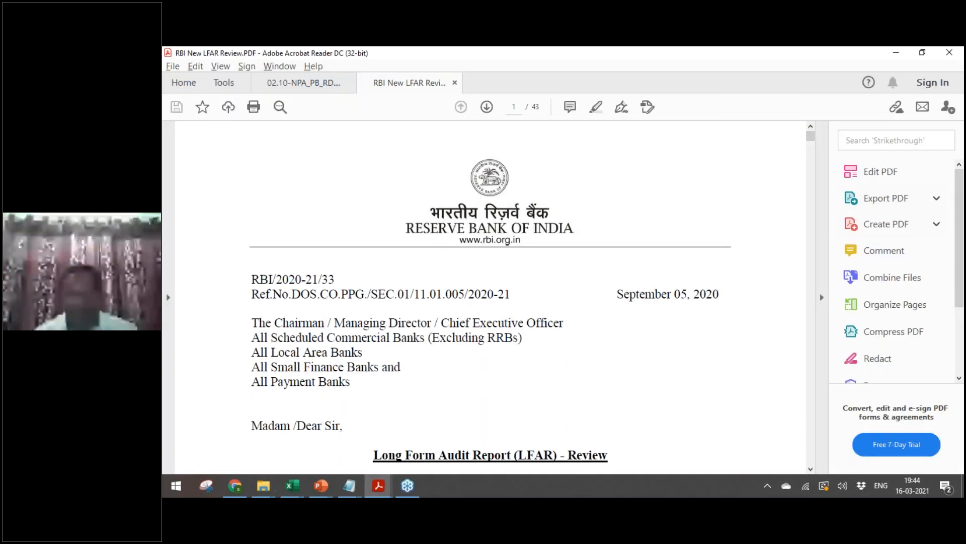
pyautogui.scroll(-1, 491, 312)
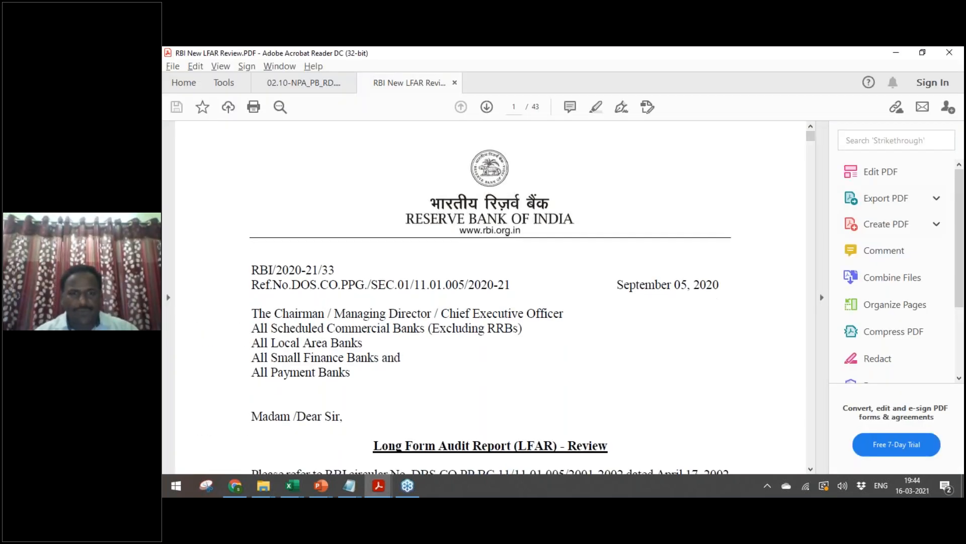
pyautogui.hotkey('ctrl', 'f')
pyautogui.write('credit ')
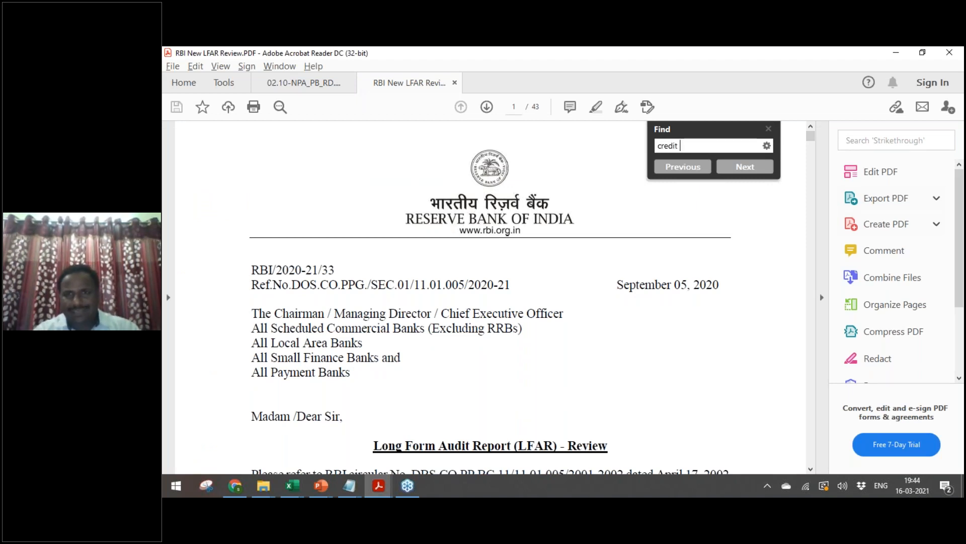
pyautogui.write('rat')
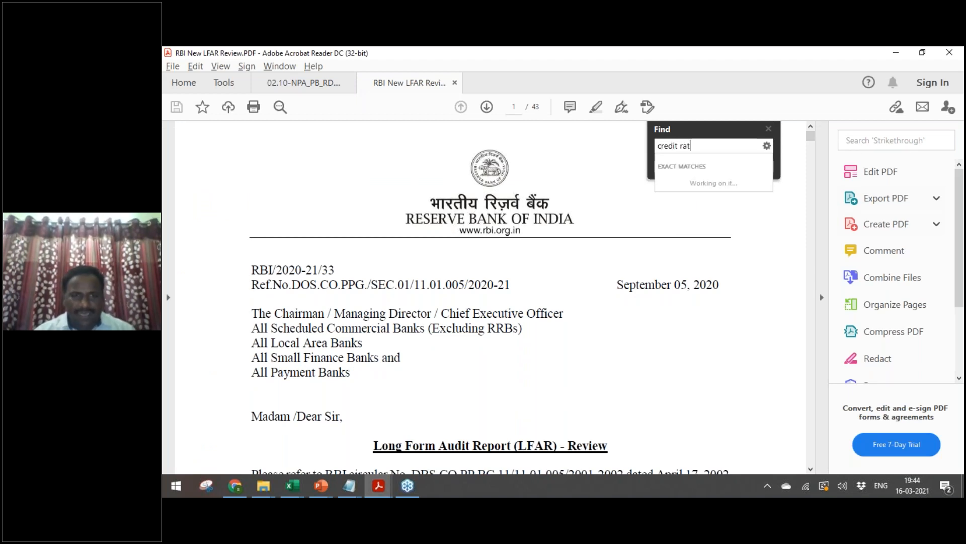
pyautogui.press('Return')
pyautogui.click(354, 331)
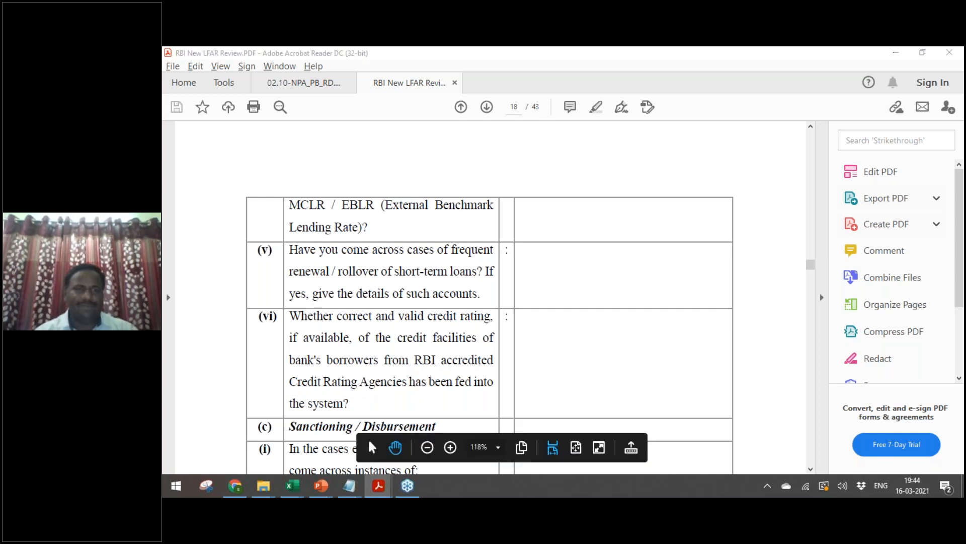
pyautogui.hotkey('alt', 'Tab')
pyautogui.hotkey('alt', 'Tab')
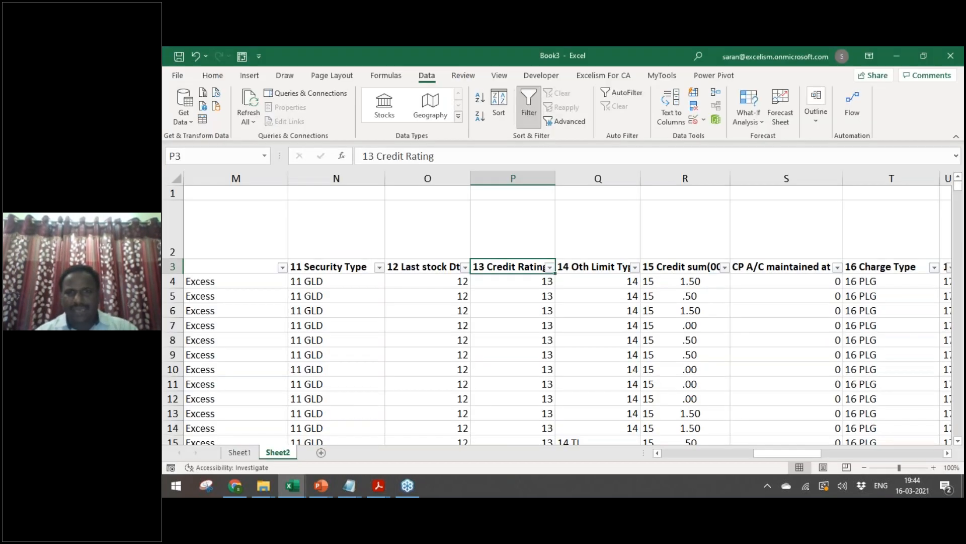
pyautogui.press('Up')
pyautogui.hotkey('alt', 'Down')
pyautogui.press('Down')
pyautogui.press('Down')
pyautogui.press('Down')
pyautogui.press('Down')
pyautogui.press('Down')
pyautogui.press('Down')
pyautogui.press('Down')
pyautogui.press('Down')
pyautogui.press('Down')
pyautogui.press('Down')
pyautogui.press('Up')
pyautogui.press('space')
pyautogui.press('Down')
pyautogui.press('Down')
pyautogui.press('space')
pyautogui.press('Return')
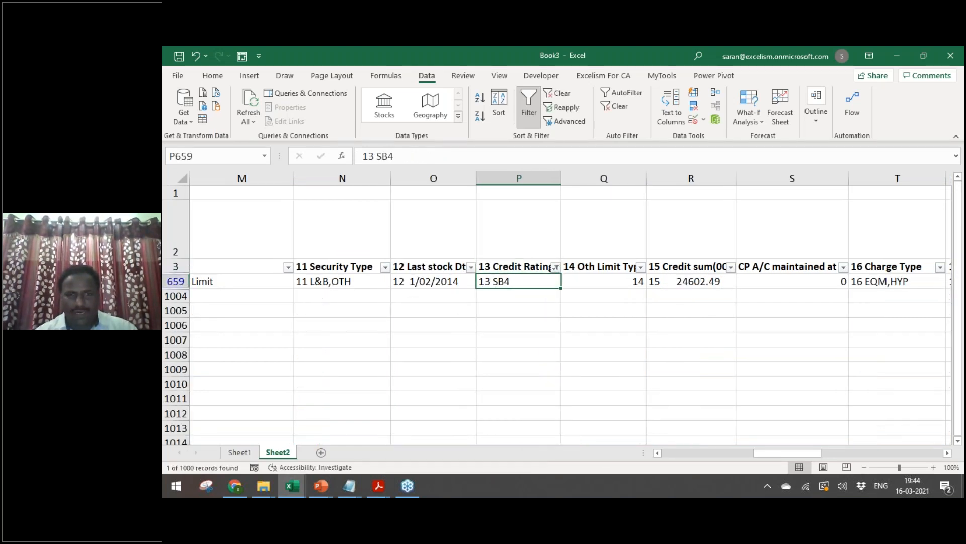
pyautogui.press('Down')
pyautogui.press('Up')
pyautogui.press('Down')
pyautogui.press('Up')
pyautogui.press('Down')
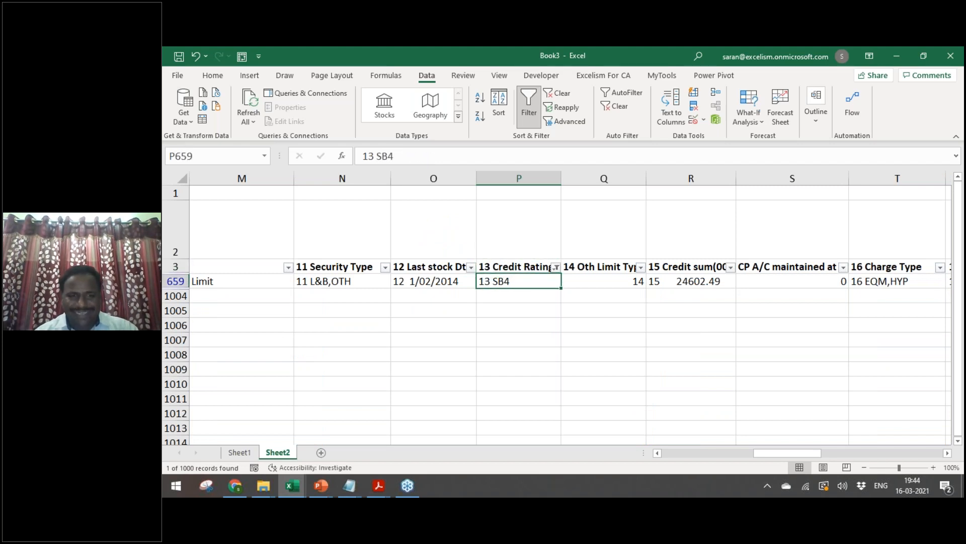
pyautogui.hotkey('ctrl', 'z')
pyautogui.hotkey('alt', 'Tab')
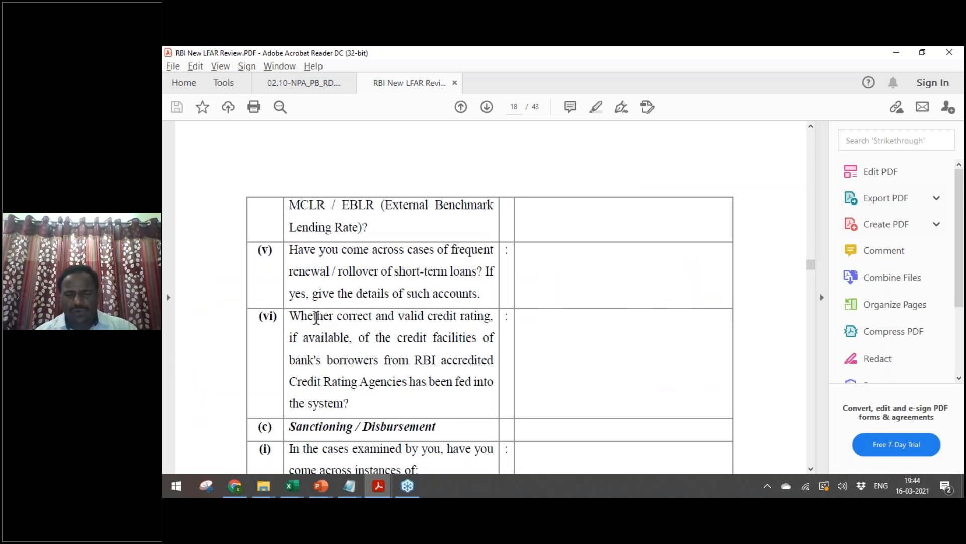
pyautogui.hotkey('alt', 'Tab')
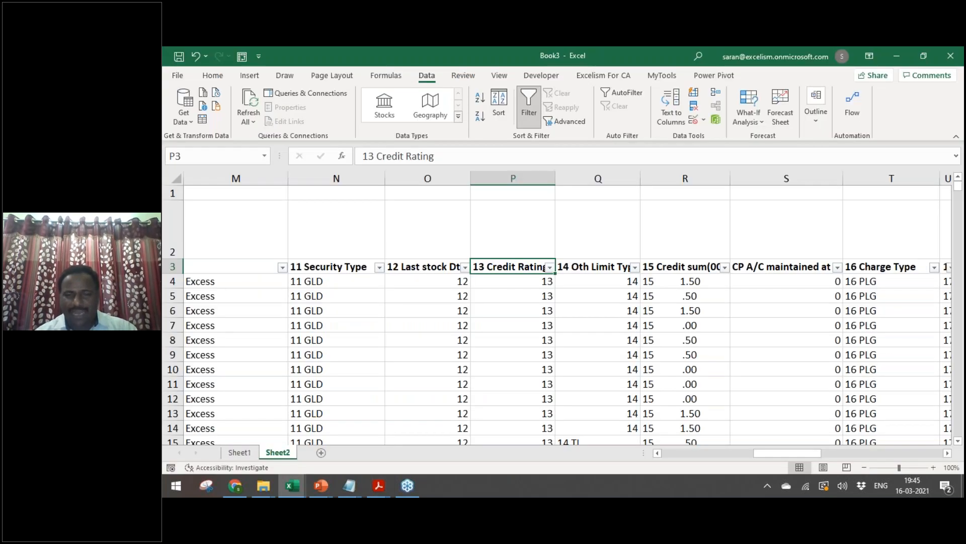
pyautogui.press('Right')
pyautogui.press('Right')
pyautogui.press('Right')
pyautogui.press('Right')
pyautogui.press('Right')
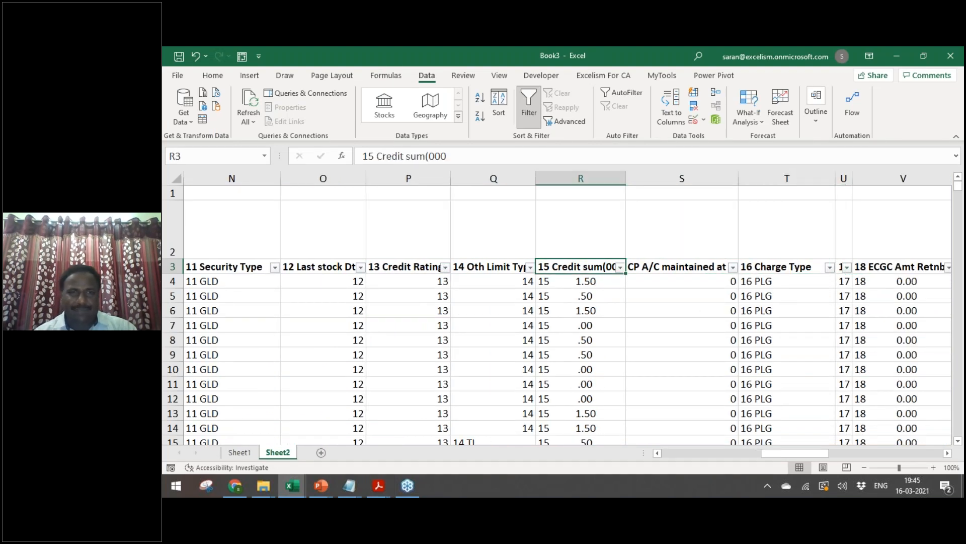
pyautogui.press('Right')
pyautogui.press('Right')
pyautogui.press('Right')
pyautogui.press('Right')
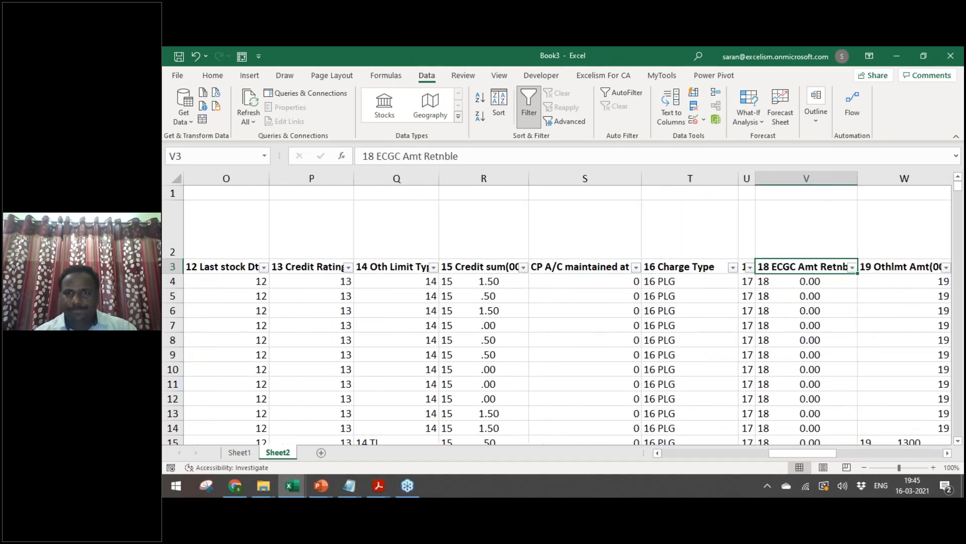
pyautogui.press('Left')
pyautogui.press('Left')
pyautogui.press('Right')
pyautogui.press('Right')
pyautogui.press('Right')
pyautogui.press('Right')
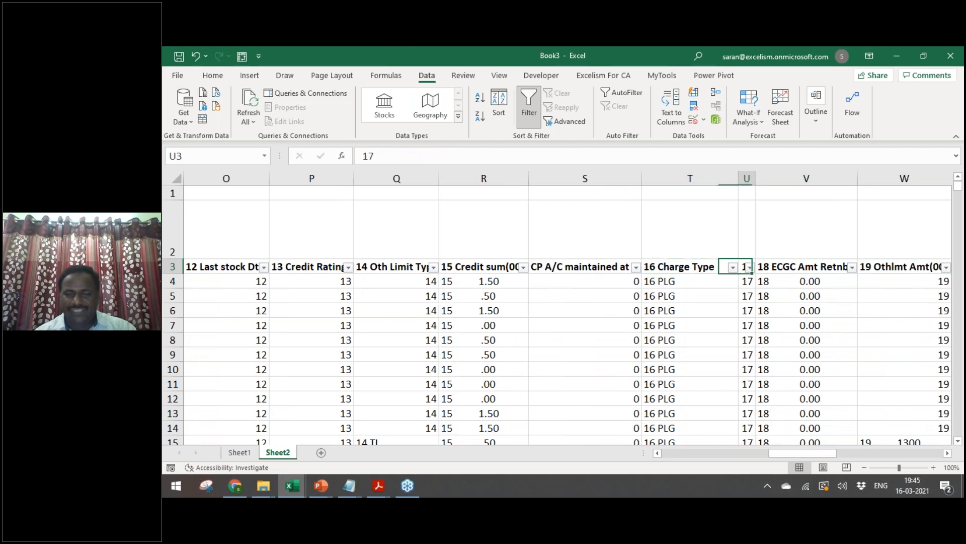
pyautogui.press('Left')
pyautogui.press('Left')
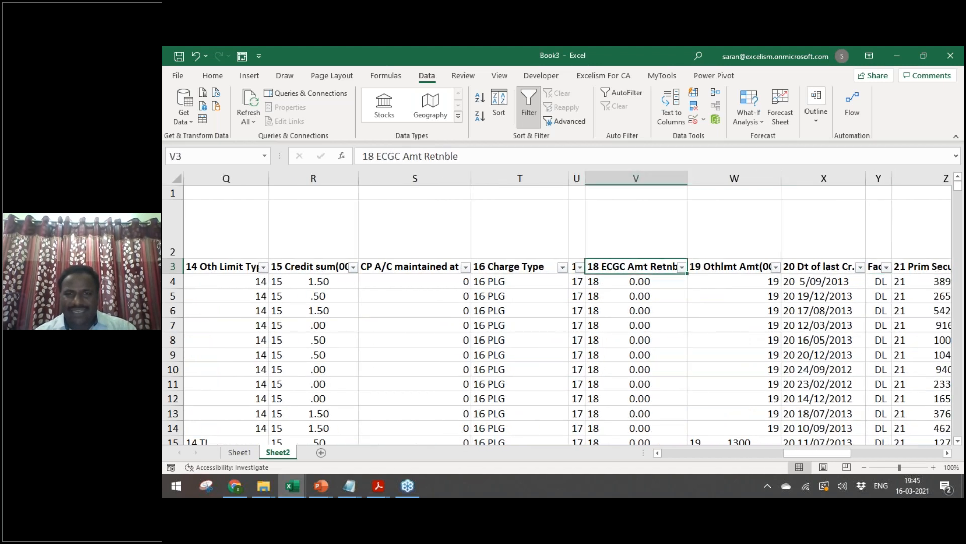
pyautogui.hotkey('alt', 'Down')
pyautogui.press('Down')
pyautogui.press('Escape')
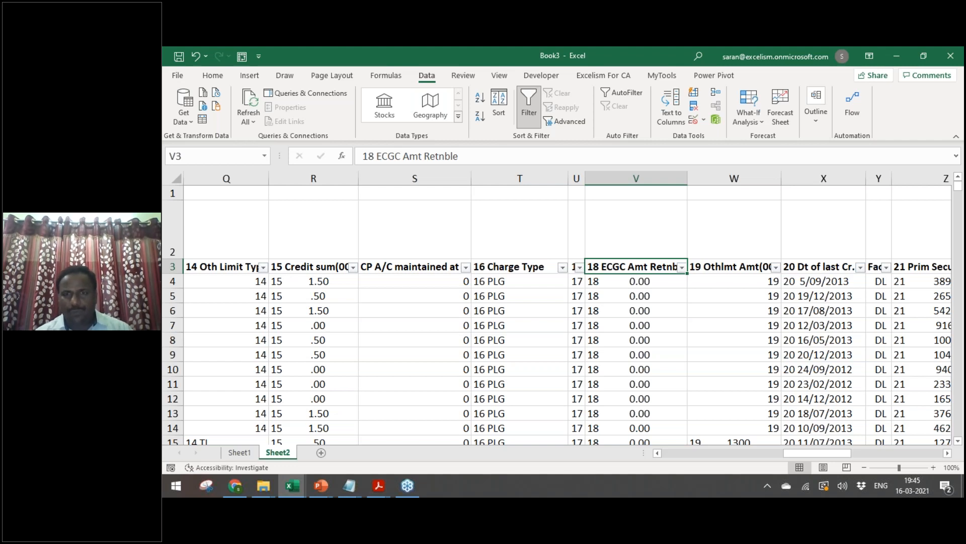
pyautogui.press('Right')
pyautogui.press('Right')
pyautogui.press('Right')
pyautogui.press('Right')
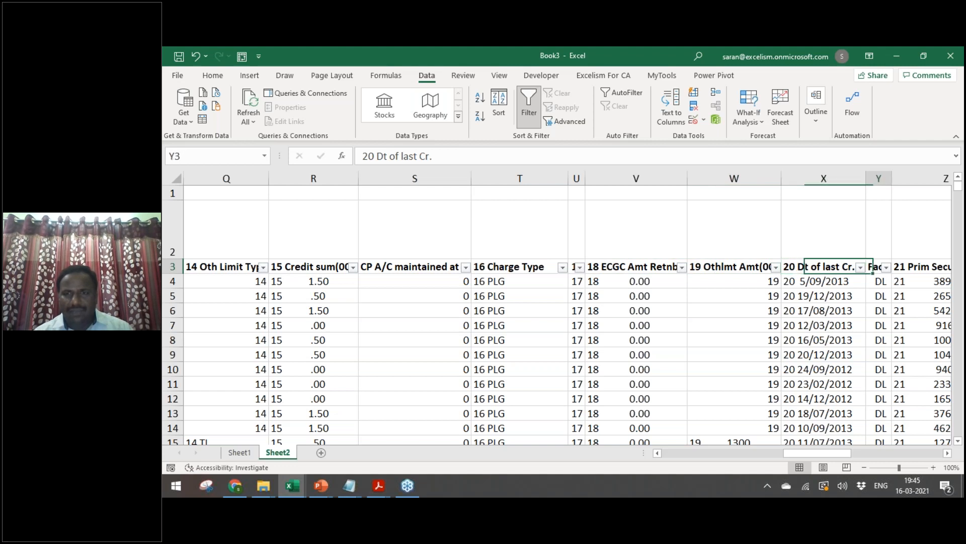
pyautogui.press('Right')
pyautogui.press('Right')
pyautogui.press('Left')
pyautogui.press('Left')
pyautogui.press('Left')
pyautogui.press('Left')
pyautogui.press('Left')
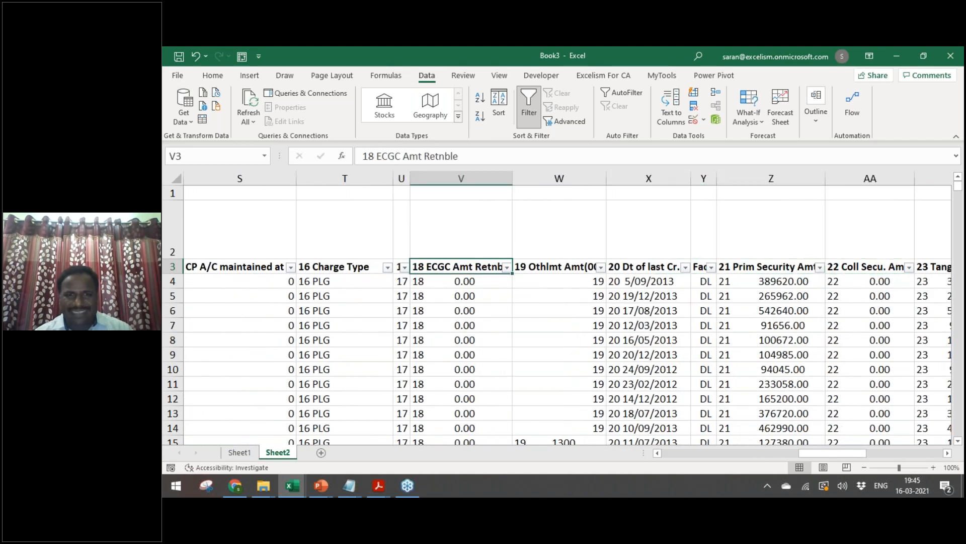
pyautogui.press('Right')
pyautogui.press('Right')
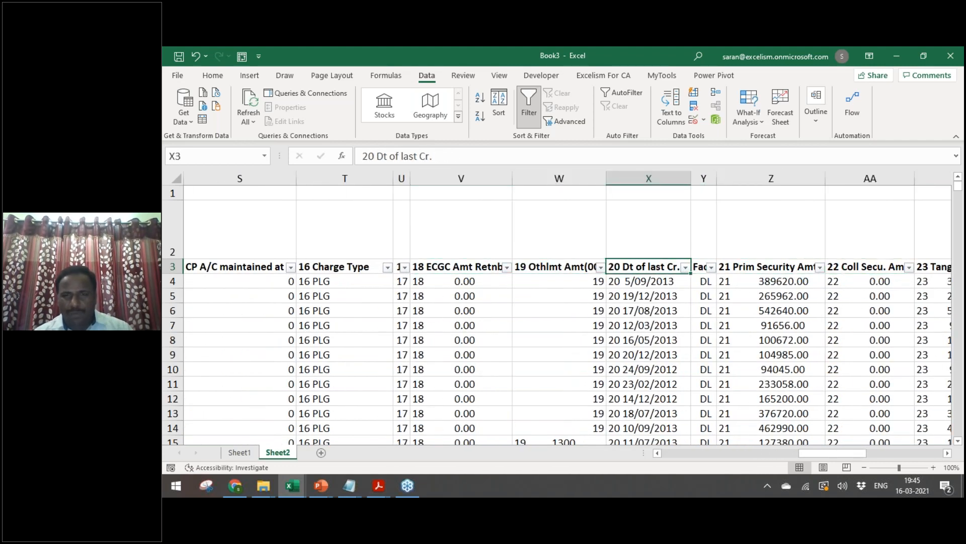
pyautogui.press('Left')
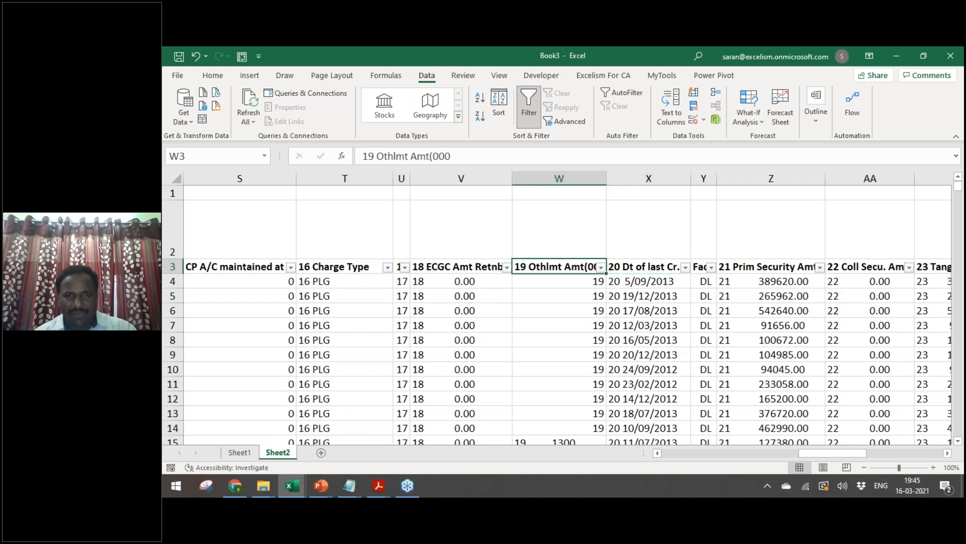
pyautogui.hotkey('alt', 'Down')
pyautogui.press('Down')
pyautogui.press('Down')
pyautogui.press('Down')
pyautogui.press('Down')
pyautogui.press('Down')
pyautogui.press('Down')
pyautogui.press('Down')
pyautogui.press('Down')
pyautogui.press('Down')
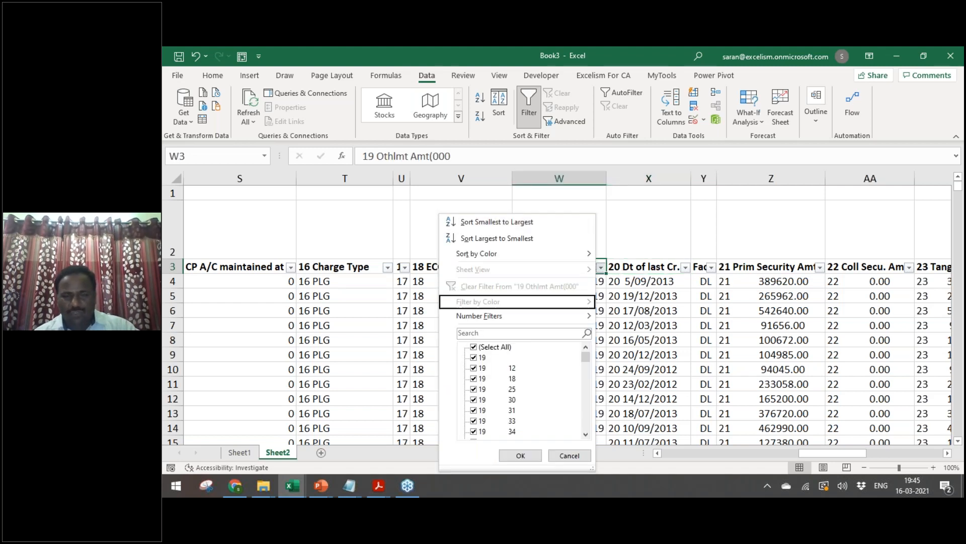
pyautogui.press('space')
pyautogui.press('Down')
pyautogui.press('Down')
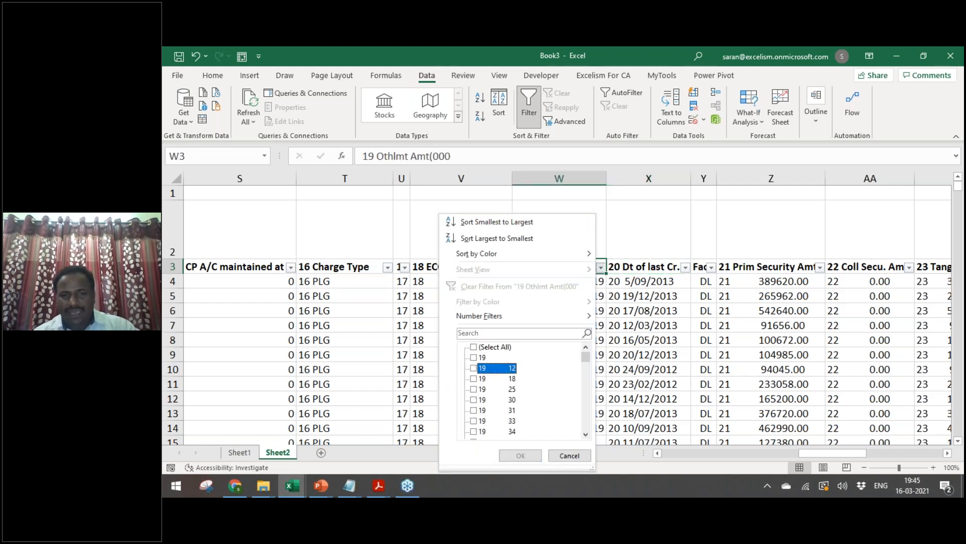
pyautogui.press('Escape')
pyautogui.hotkey('ctrl', 'Left')
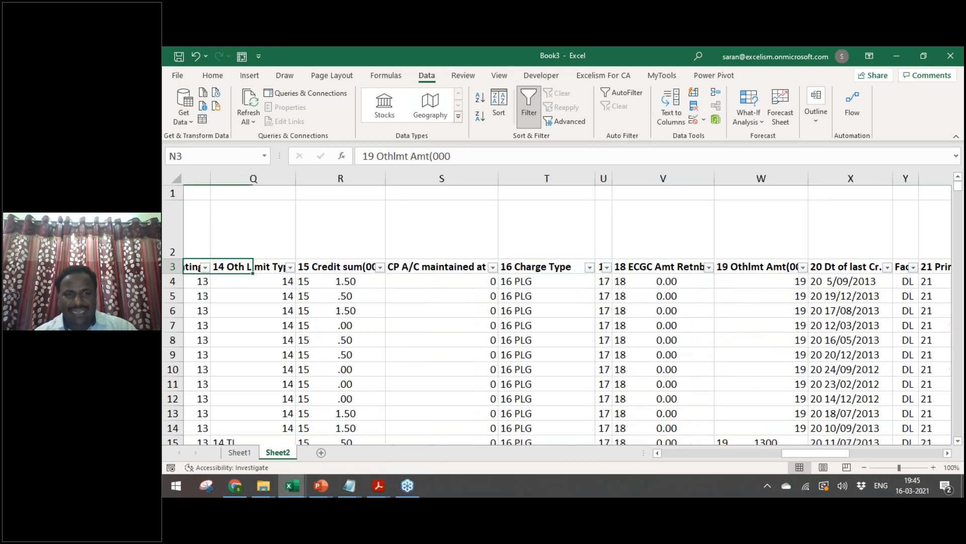
pyautogui.press('Right')
pyautogui.press('Right')
pyautogui.press('Right')
pyautogui.press('Right')
pyautogui.press('Right')
pyautogui.press('Right')
pyautogui.press('Right')
pyautogui.press('Right')
pyautogui.press('Right')
pyautogui.press('Right')
pyautogui.press('Right')
pyautogui.press('Right')
pyautogui.press('Right')
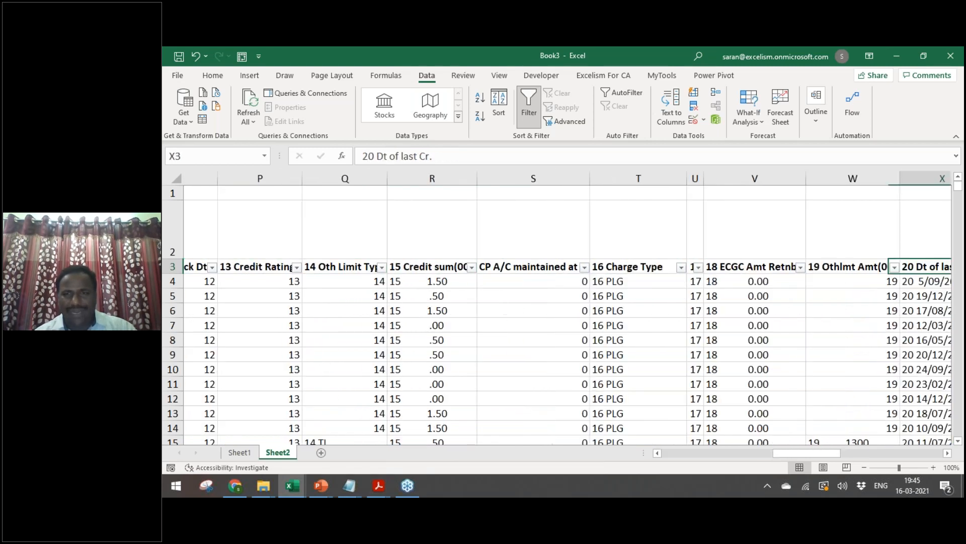
pyautogui.press('Left')
pyautogui.press('Left')
pyautogui.press('Left')
pyautogui.press('Left')
pyautogui.hotkey('alt', 'Down')
pyautogui.press('Down')
pyautogui.press('Down')
pyautogui.press('Down')
pyautogui.press('Down')
pyautogui.press('Down')
pyautogui.press('Down')
pyautogui.press('Down')
pyautogui.press('Down')
pyautogui.press('Down')
pyautogui.press('Down')
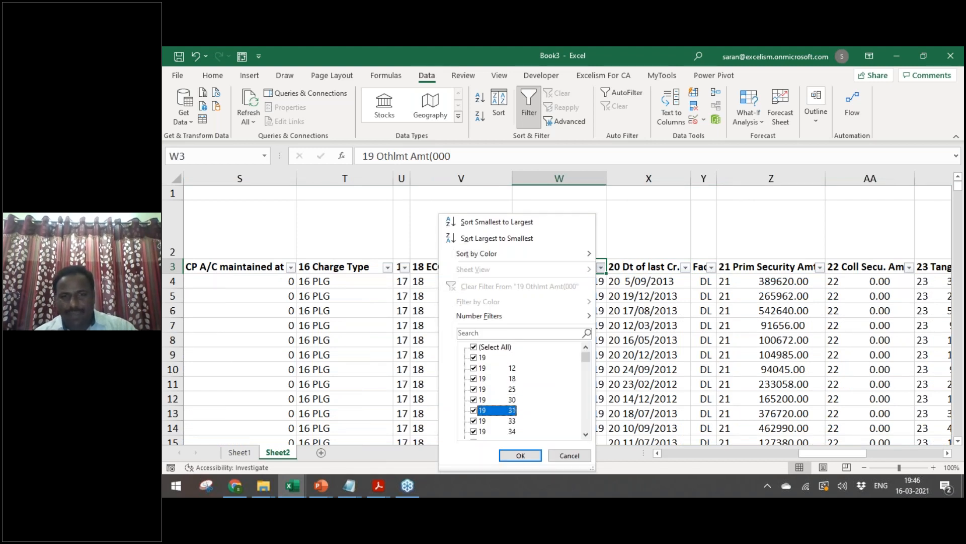
pyautogui.press('Escape')
pyautogui.press('Right')
pyautogui.hotkey('alt', 'Down')
pyautogui.press('Down')
pyautogui.press('Down')
pyautogui.press('Down')
pyautogui.press('Down')
pyautogui.press('Down')
pyautogui.press('Down')
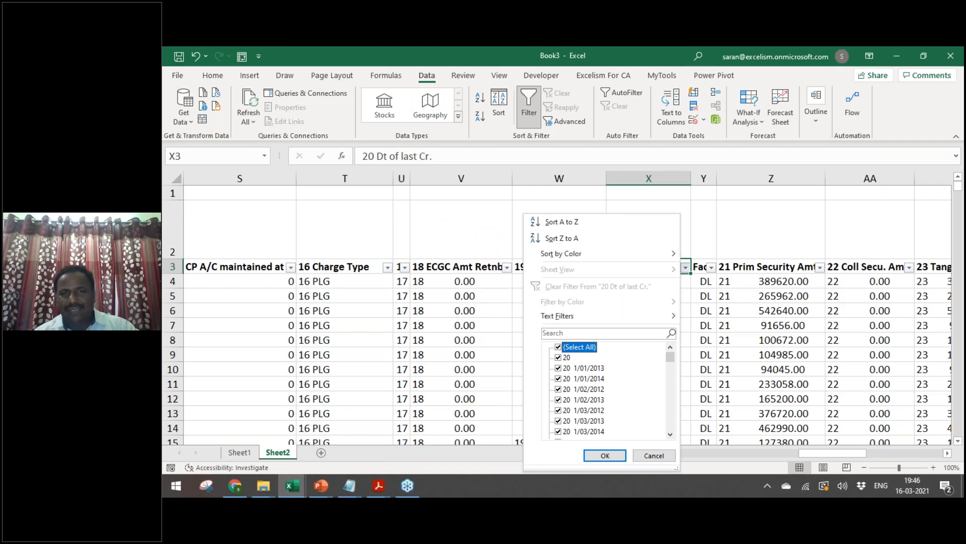
pyautogui.press('Escape')
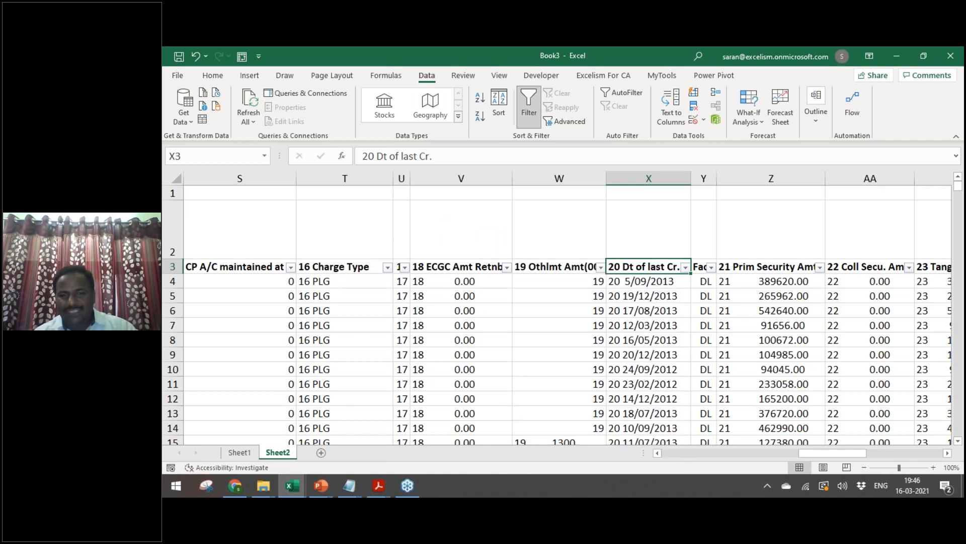
pyautogui.press('Down')
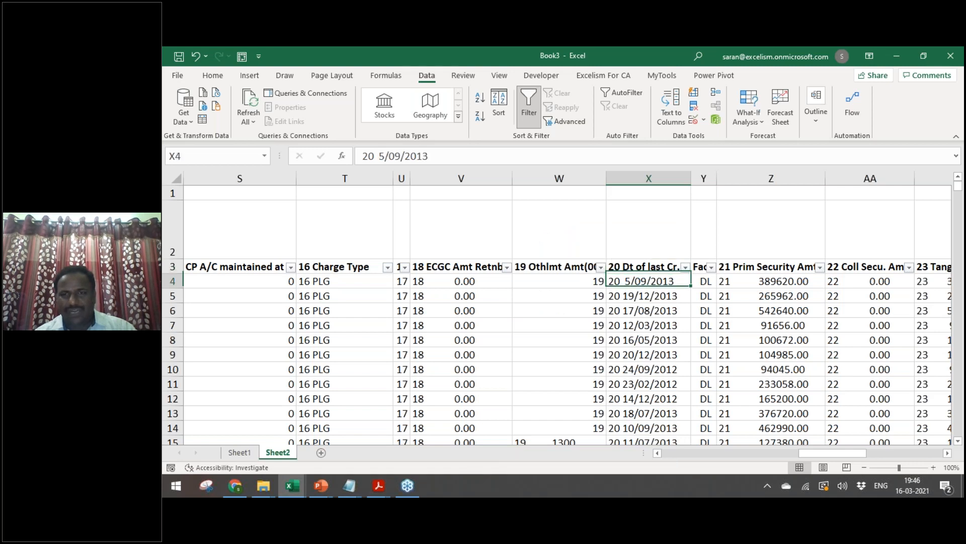
pyautogui.press('Up')
pyautogui.press('Right')
pyautogui.press('Right')
pyautogui.press('Right')
pyautogui.press('Right')
pyautogui.press('Right')
pyautogui.press('Right')
pyautogui.press('Left')
pyautogui.press('Left')
pyautogui.press('Left')
pyautogui.hotkey('alt', 'Down')
pyautogui.press('Escape')
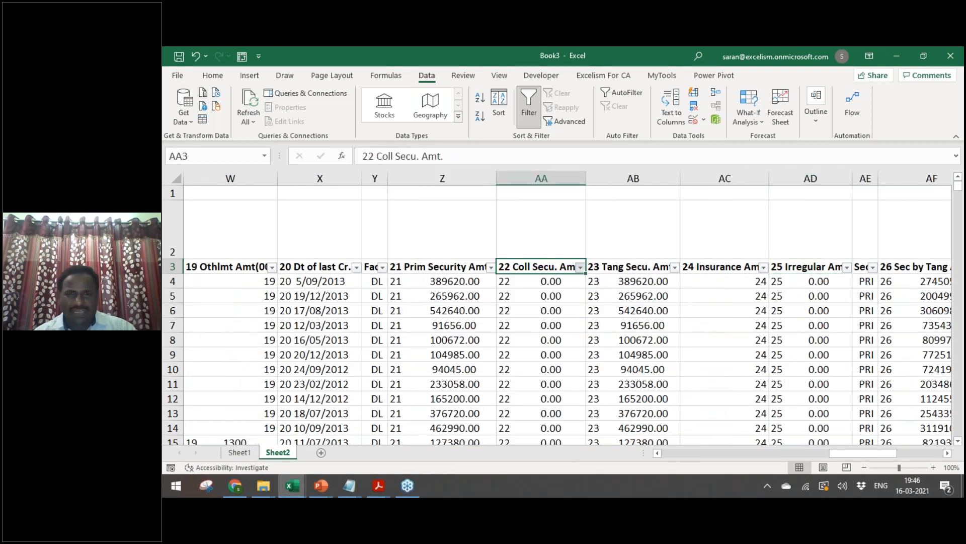
pyautogui.press('Left')
pyautogui.hotkey('alt', 'Down')
pyautogui.press('Down')
pyautogui.press('Down')
pyautogui.press('Down')
pyautogui.press('Down')
pyautogui.press('Down')
pyautogui.press('Down')
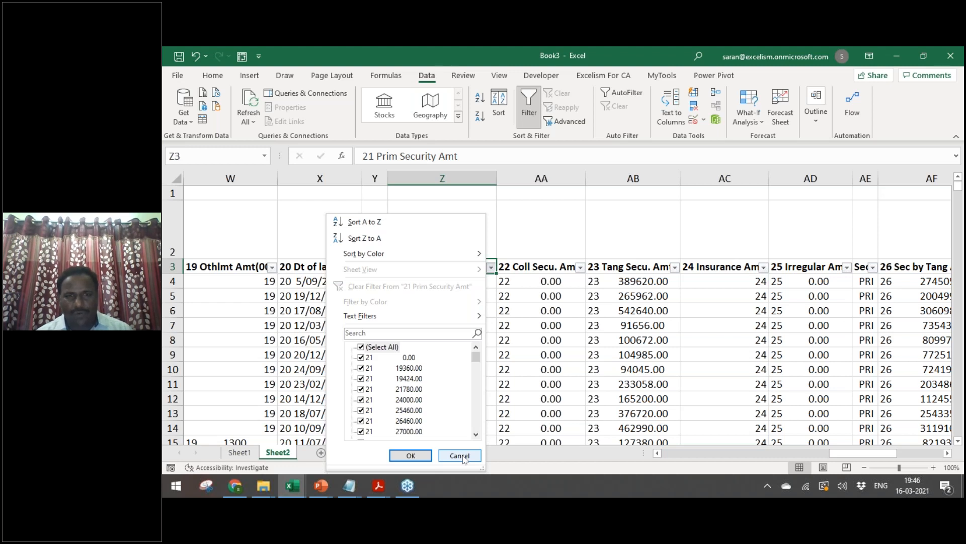
pyautogui.click(463, 458)
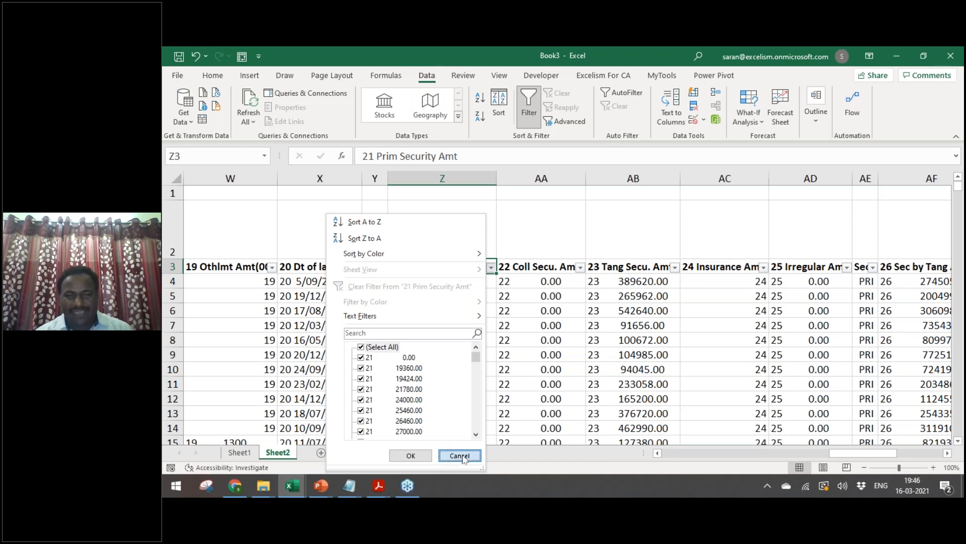
pyautogui.click(660, 279)
pyautogui.press('Right')
pyautogui.press('Right')
pyautogui.press('Right')
pyautogui.press('Left')
pyautogui.press('Up')
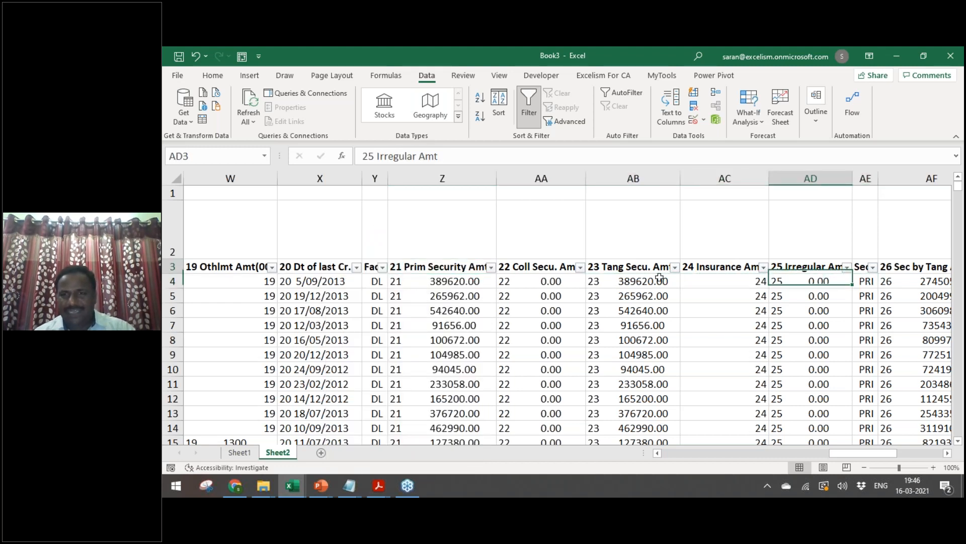
pyautogui.press('Left')
pyautogui.press('Right')
pyautogui.press('Right')
pyautogui.press('Right')
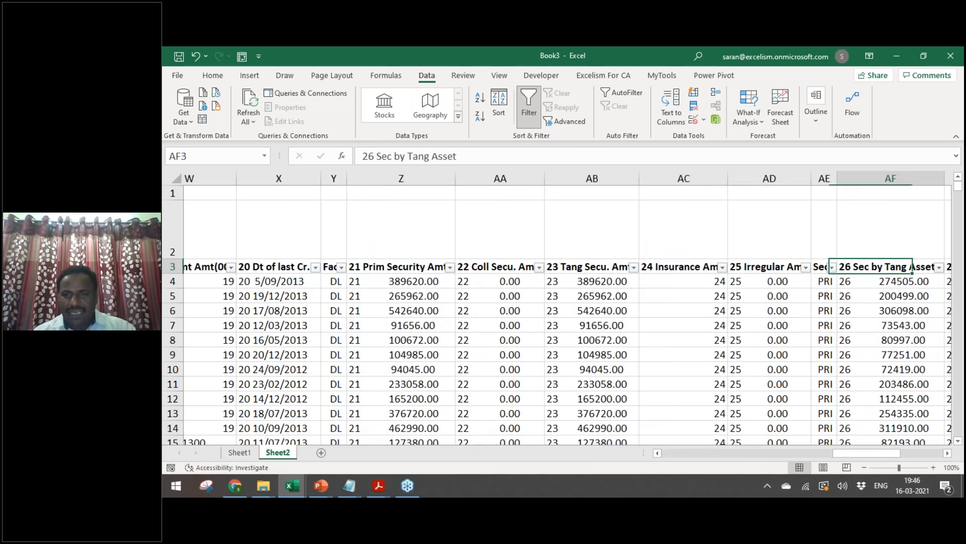
pyautogui.press('Left')
pyautogui.press('Left')
pyautogui.hotkey('alt', 'Down')
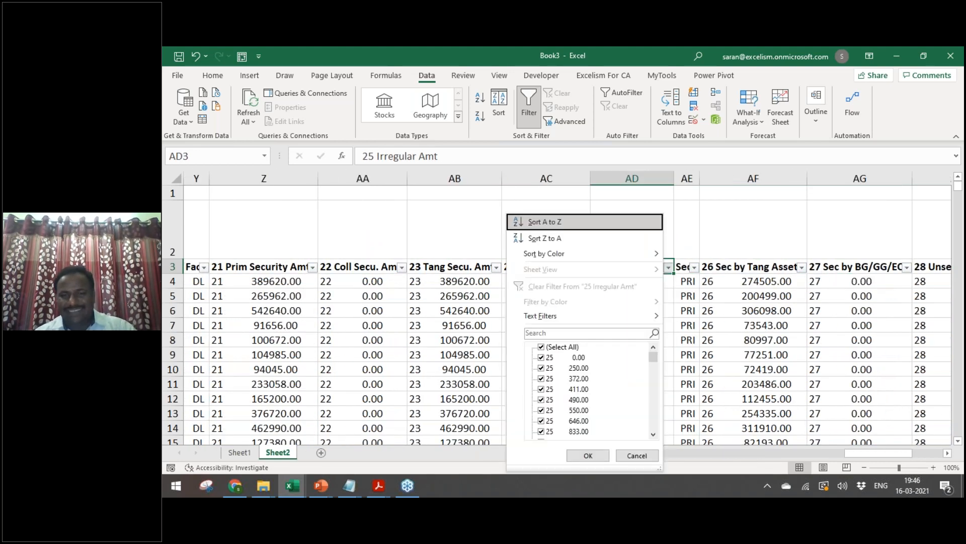
pyautogui.press('Down')
pyautogui.press('Down')
pyautogui.press('Down')
pyautogui.press('Down')
pyautogui.press('Down')
pyautogui.press('Down')
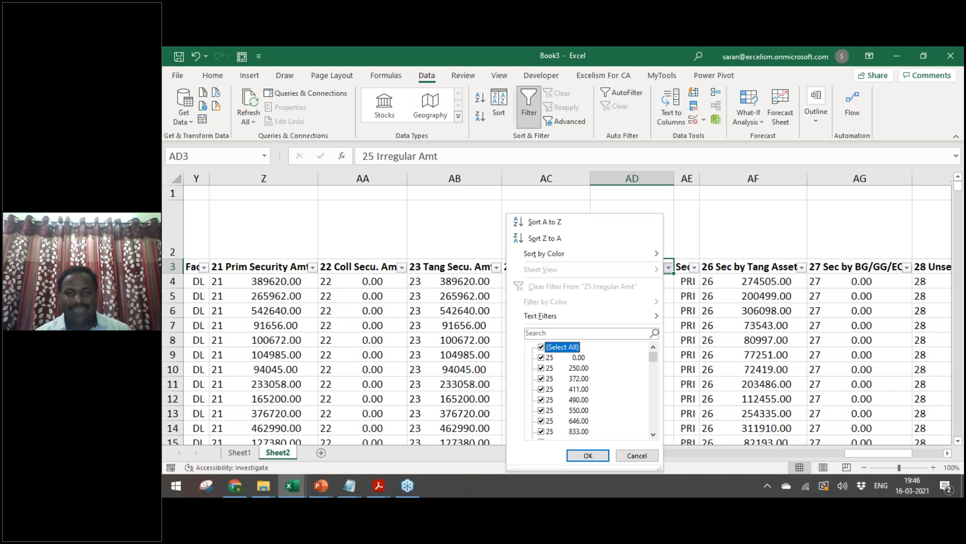
pyautogui.press('Escape')
pyautogui.press('Right')
pyautogui.press('Right')
pyautogui.press('Right')
pyautogui.press('Right')
pyautogui.press('Right')
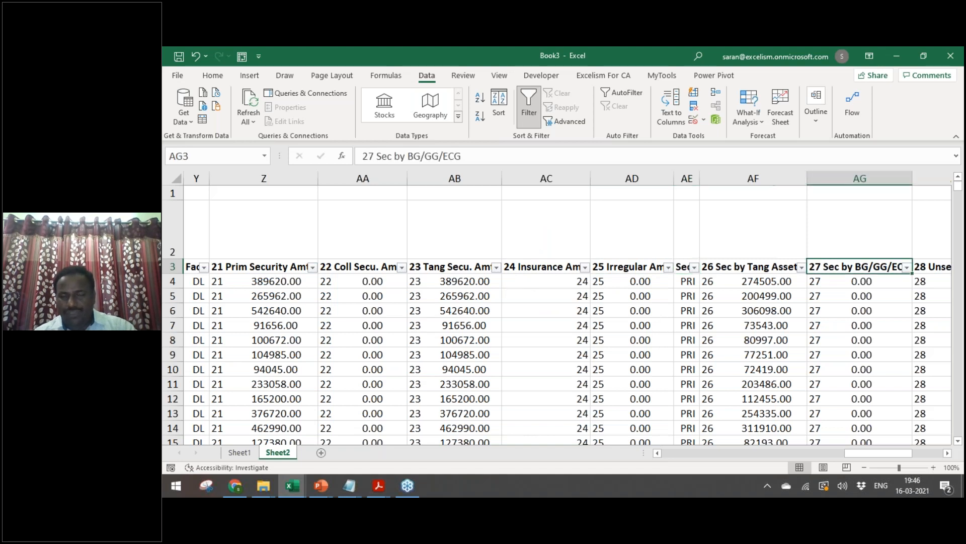
pyautogui.press('Left')
pyautogui.press('Right')
pyautogui.press('Right')
pyautogui.press('Right')
pyautogui.press('Right')
pyautogui.press('Right')
pyautogui.press('Right')
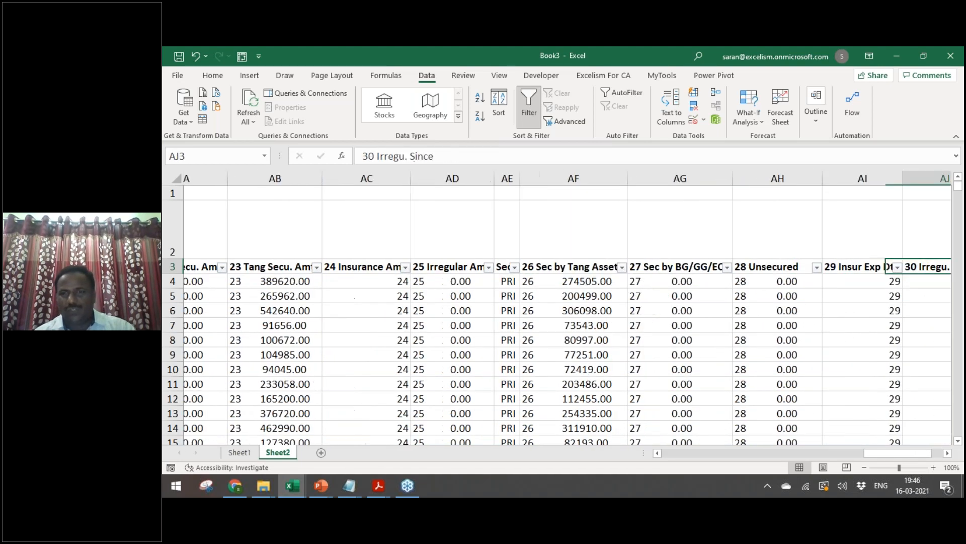
pyautogui.hotkey('ctrl', 'Home')
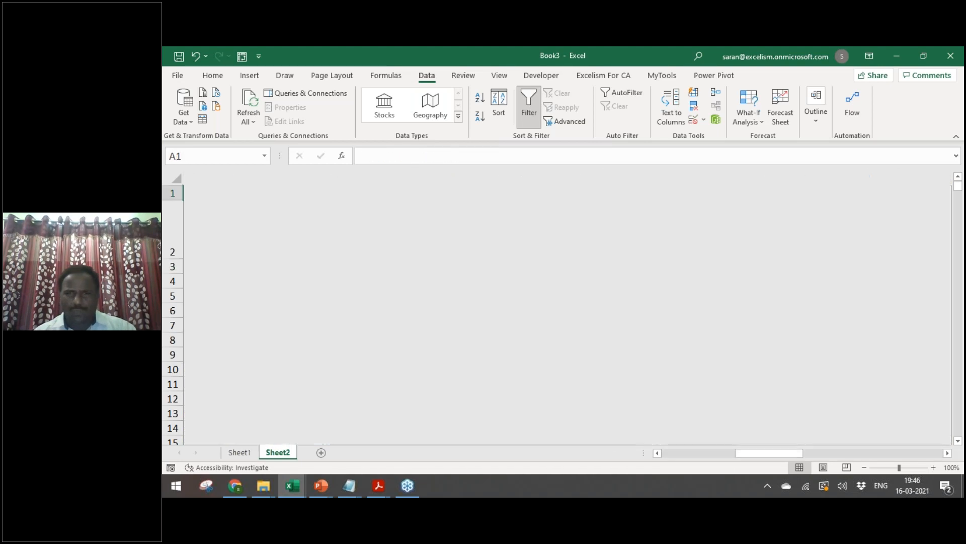
# Step: Review the column analysis notes along row 2, from Firm vs Partners to the Excess flags
pyautogui.press('Down')
pyautogui.press('Right')
pyautogui.press('Right')
pyautogui.press('Right')
pyautogui.press('Right')
pyautogui.press('Right')
pyautogui.press('Right')
pyautogui.press('Right')
pyautogui.press('Right')
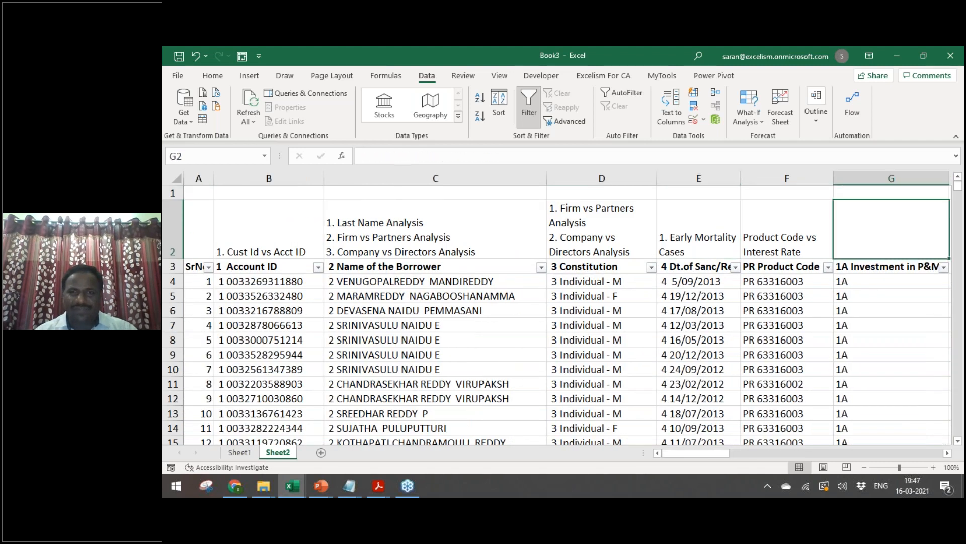
pyautogui.press('Left')
pyautogui.press('Right')
pyautogui.press('Right')
pyautogui.press('Right')
pyautogui.press('Right')
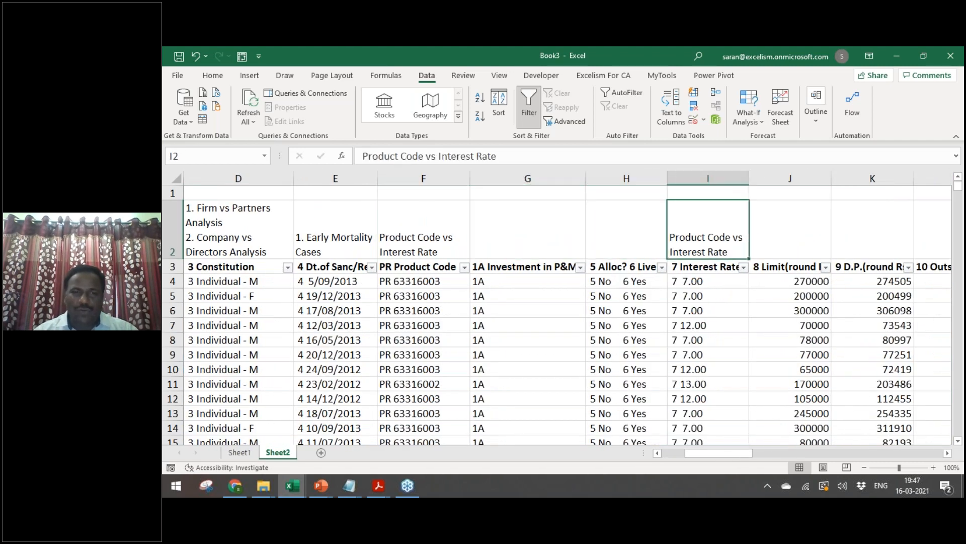
pyautogui.press('Right')
pyautogui.press('Left')
pyautogui.press('Left')
pyautogui.press('Left')
pyautogui.press('Left')
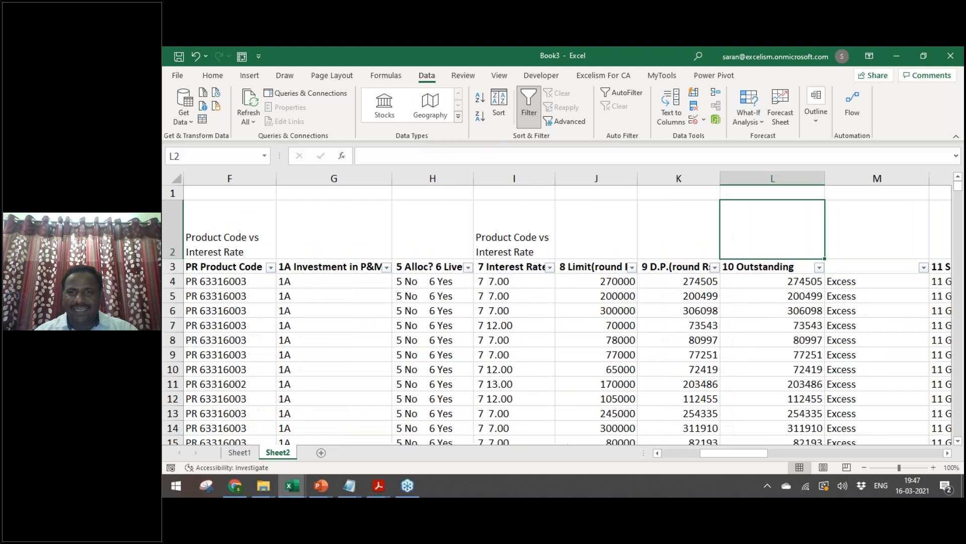
pyautogui.press('Right')
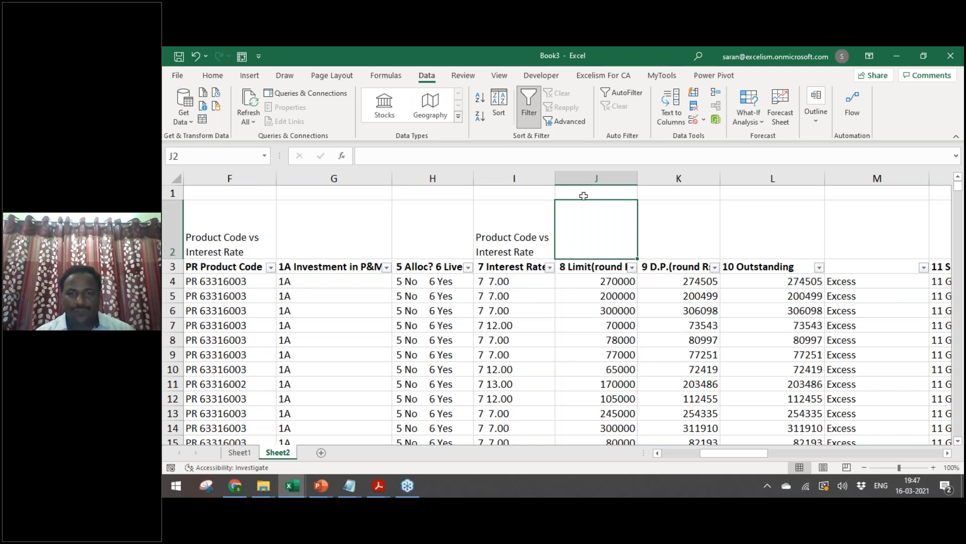
pyautogui.press('Right')
pyautogui.press('Right')
pyautogui.press('Right')
pyautogui.press('Right')
pyautogui.press('Left')
pyautogui.press('Left')
pyautogui.press('Left')
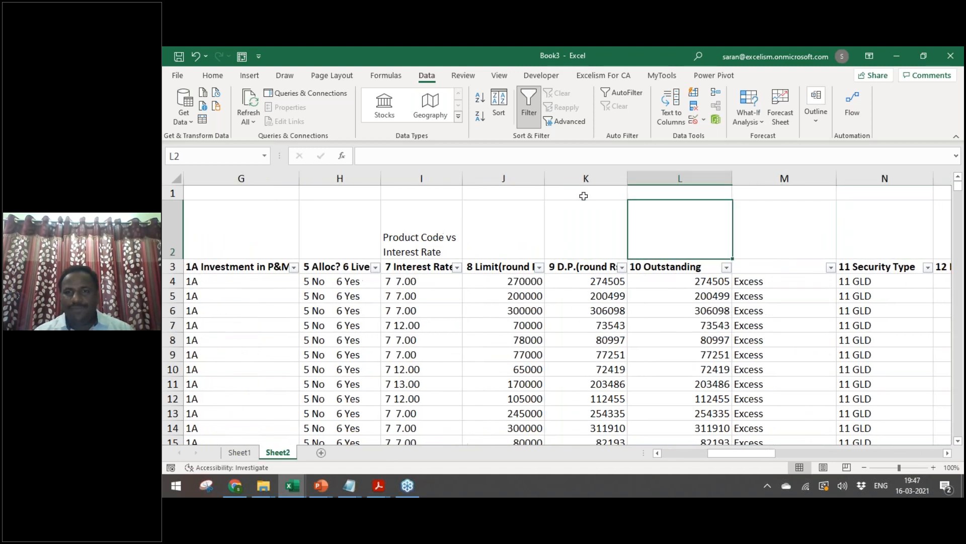
pyautogui.press('Left')
pyautogui.press('Left')
pyautogui.press('Left')
pyautogui.press('Left')
pyautogui.press('Left')
pyautogui.press('Left')
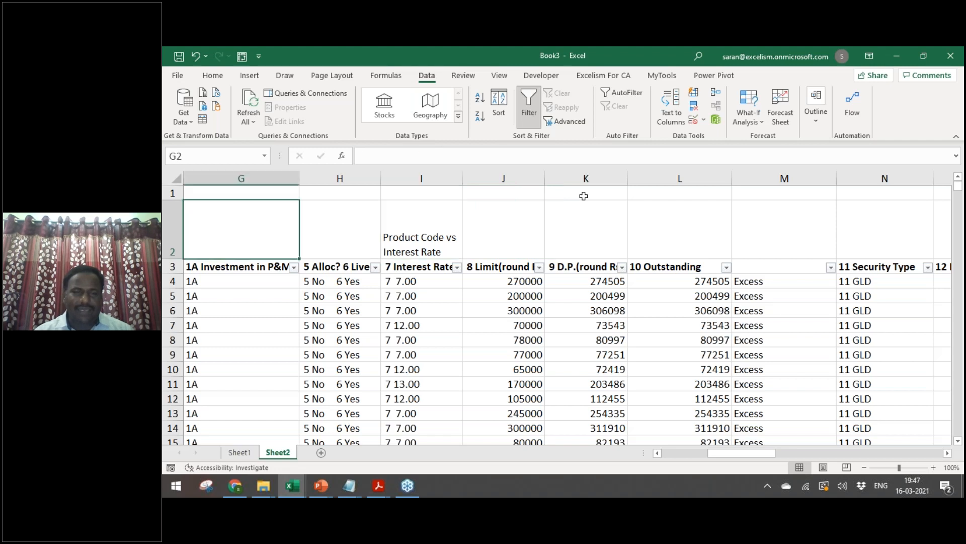
pyautogui.press('Left')
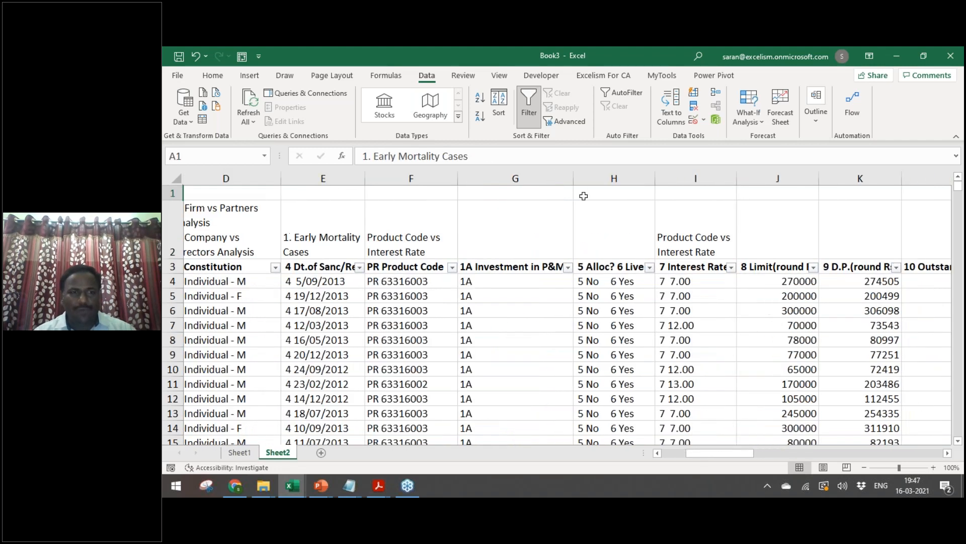
pyautogui.press('Left')
pyautogui.press('Left')
pyautogui.press('Right')
pyautogui.press('Right')
pyautogui.press('Right')
pyautogui.press('Left')
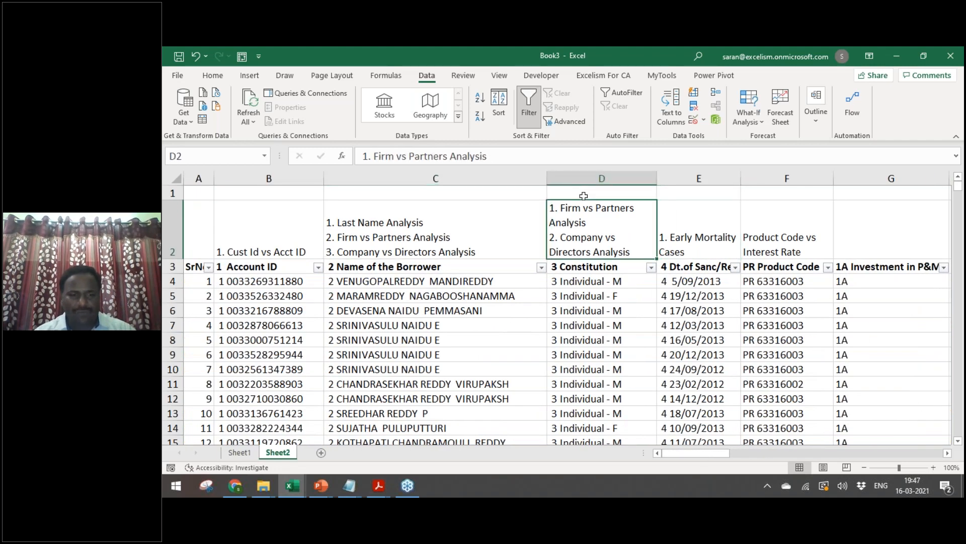
# Step: Save the workbook as CCDP Conversion
pyautogui.press('F12')
pyautogui.write('CCDP Conversion')
pyautogui.press('Return')
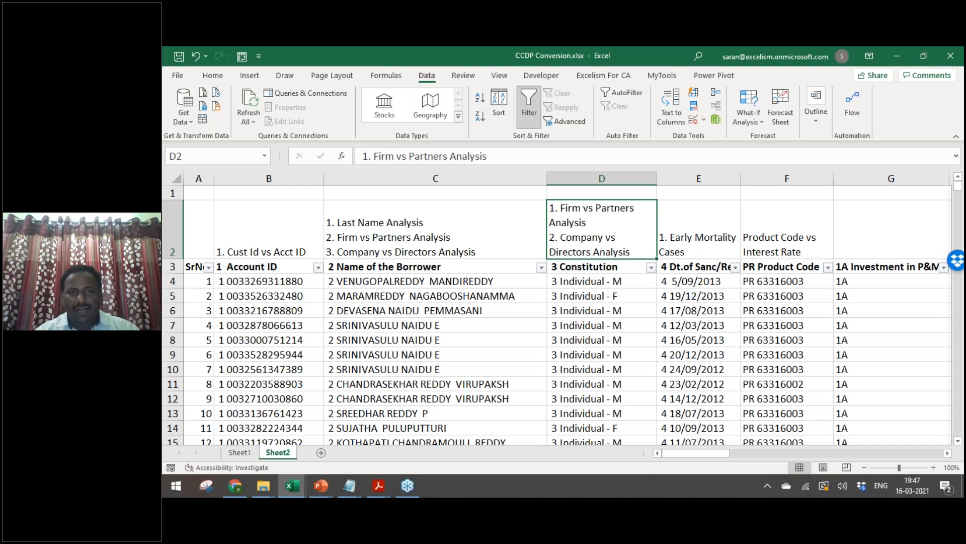
# Step: Read the seminar notes on Excess than Limit and the 3 Months criterion, then go to RBI Material
pyautogui.hotkey('ctrl', 'Tab')
pyautogui.hotkey('ctrl', 'Tab')
pyautogui.press('Down')
pyautogui.press('Down')
pyautogui.press('Down')
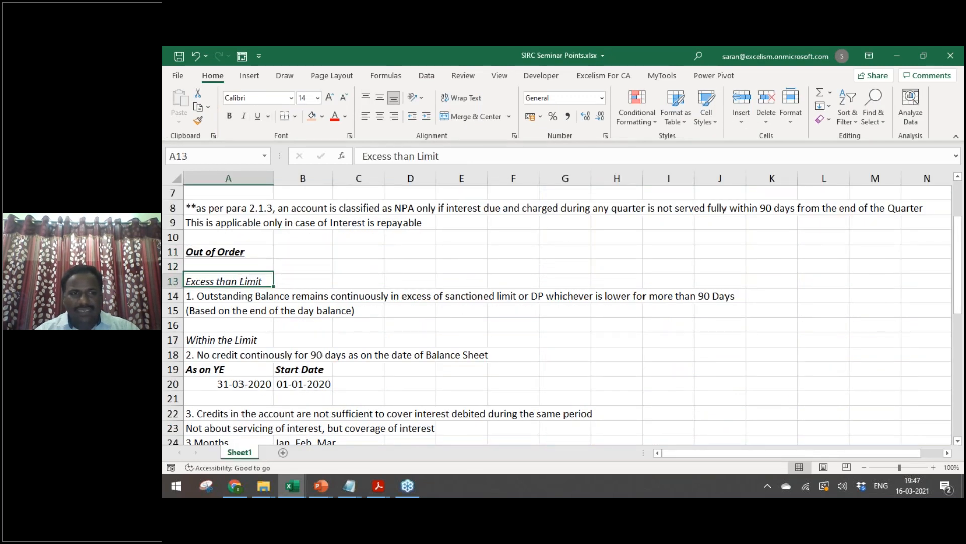
pyautogui.hotkey('alt', 'Tab')
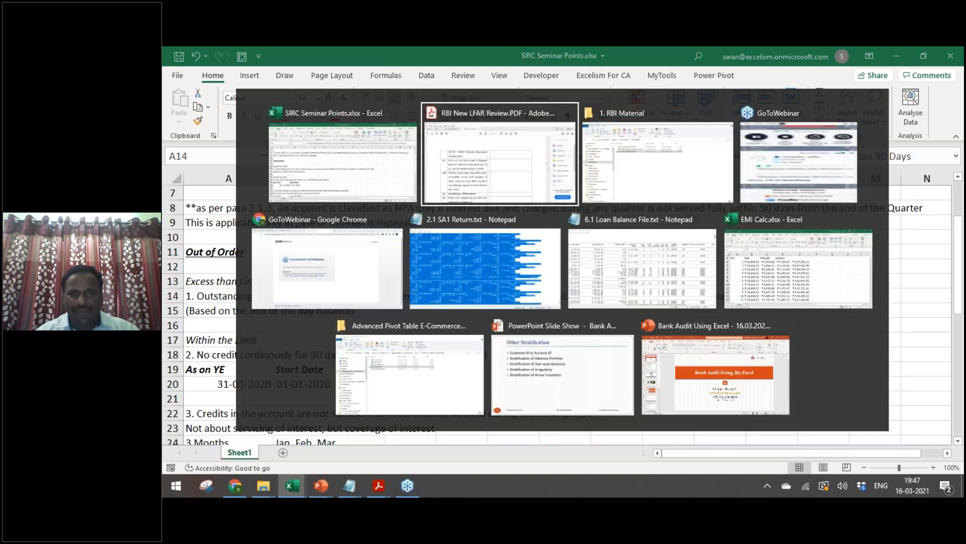
pyautogui.hotkey('alt', 'Tab')
pyautogui.hotkey('alt', 'Tab')
pyautogui.hotkey('alt', 'Tab')
pyautogui.hotkey('alt', 'Tab')
pyautogui.hotkey('alt', 'Tab')
pyautogui.hotkey('alt', 'Tab')
pyautogui.hotkey('alt', 'Tab')
pyautogui.hotkey('alt', 'Tab')
pyautogui.hotkey('alt', 'Tab')
pyautogui.hotkey('alt', 'Tab')
pyautogui.hotkey('alt', 'Tab')
pyautogui.hotkey('alt', 'Tab')
pyautogui.hotkey('alt', 'Tab')
pyautogui.hotkey('alt', 'Tab')
pyautogui.hotkey('alt', 'Tab')
pyautogui.hotkey('alt', 'Tab')
pyautogui.hotkey('alt', 'Tab')
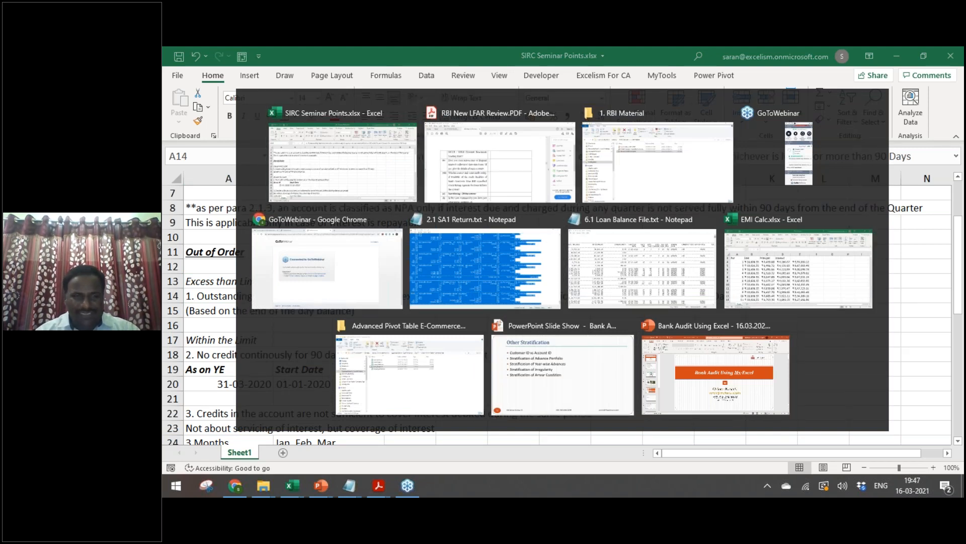
pyautogui.hotkey('alt', 'Tab')
pyautogui.press('Down')
pyautogui.press('Down')
pyautogui.press('Down')
pyautogui.press('Down')
pyautogui.press('Down')
pyautogui.press('Down')
pyautogui.press('Down')
pyautogui.press('Down')
pyautogui.press('Down')
pyautogui.press('Down')
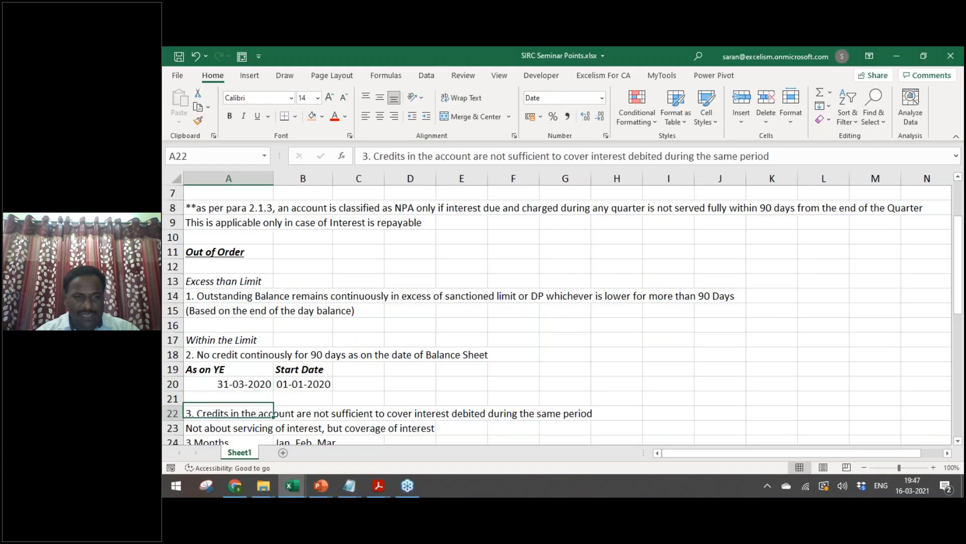
pyautogui.press('Down')
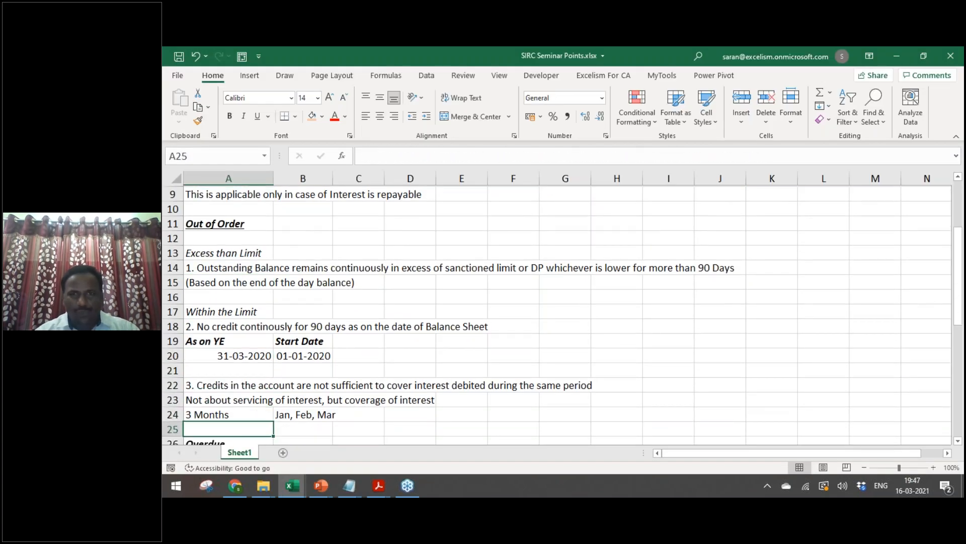
pyautogui.hotkey('alt', 'Tab')
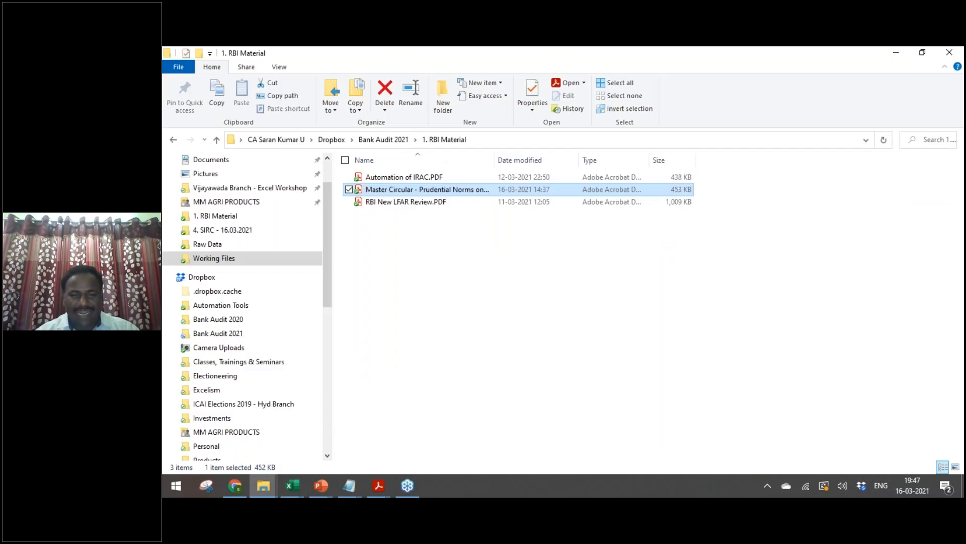
# Step: Look at Automation of IRAC.PDF, step up to Bank Audit 2021, and return to the seminar notes
pyautogui.press('Up')
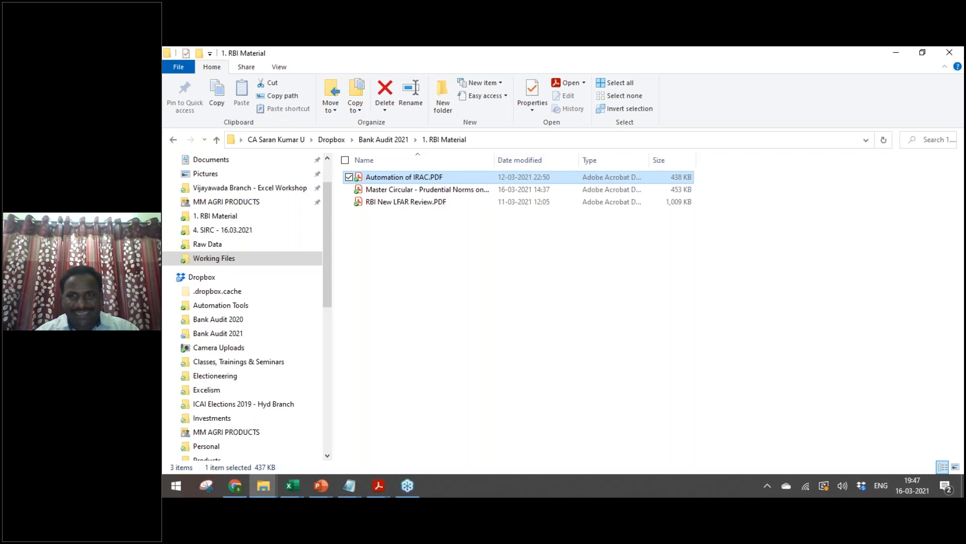
pyautogui.press('BackSpace')
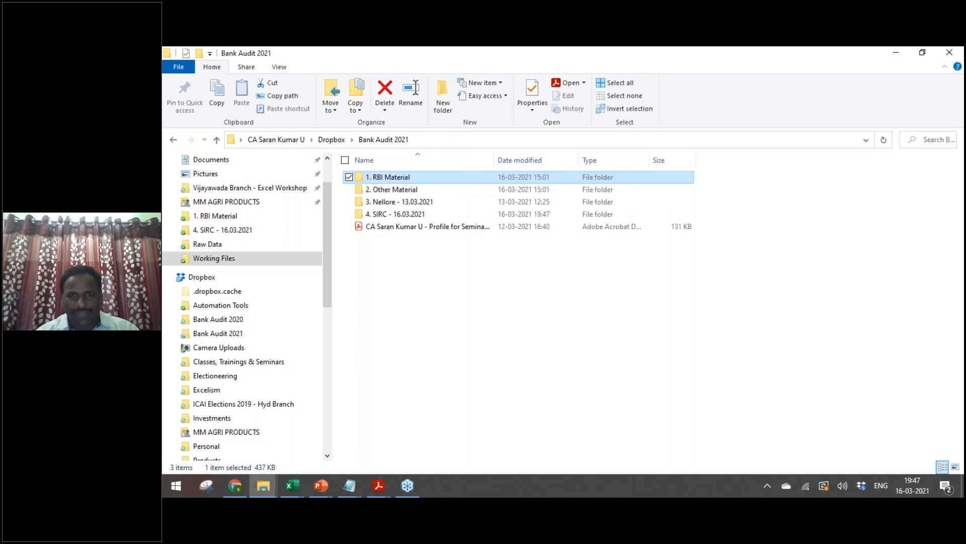
pyautogui.hotkey('alt', 'Tab')
pyautogui.hotkey('alt', 'Tab')
pyautogui.press('Up')
pyautogui.press('Up')
pyautogui.press('Up')
pyautogui.press('Up')
pyautogui.press('Up')
pyautogui.press('Up')
pyautogui.press('Up')
pyautogui.press('Up')
pyautogui.press('Up')
pyautogui.press('Up')
pyautogui.press('Up')
pyautogui.press('Up')
pyautogui.press('Up')
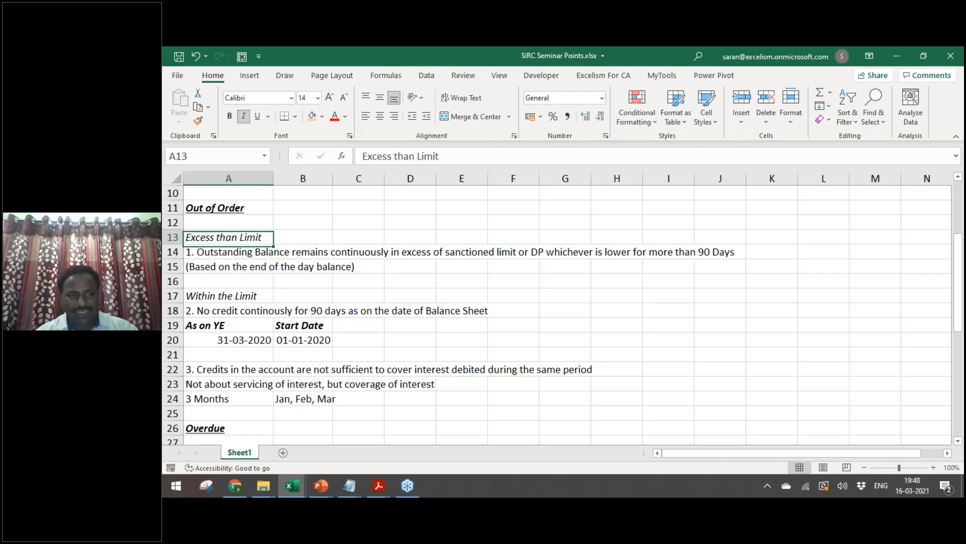
# Step: Read the Within the Limit notes, then browse to Working Files > Raw Data and 4.1 Ledger Account Analysis.xlsx
pyautogui.press('Down')
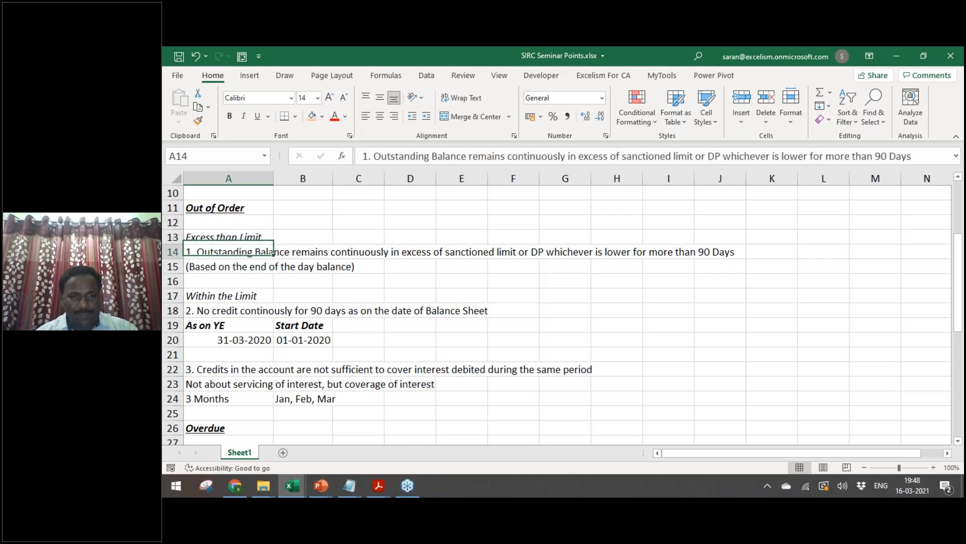
pyautogui.press('Down')
pyautogui.press('Down')
pyautogui.press('Down')
pyautogui.hotkey('alt', 'Tab')
pyautogui.hotkey('alt', 'Tab')
pyautogui.hotkey('alt', 'Tab')
pyautogui.press('Tab')
pyautogui.press('Return')
pyautogui.press('Down')
pyautogui.press('Up')
pyautogui.press('Return')
pyautogui.press('Down')
pyautogui.press('Down')
pyautogui.press('Down')
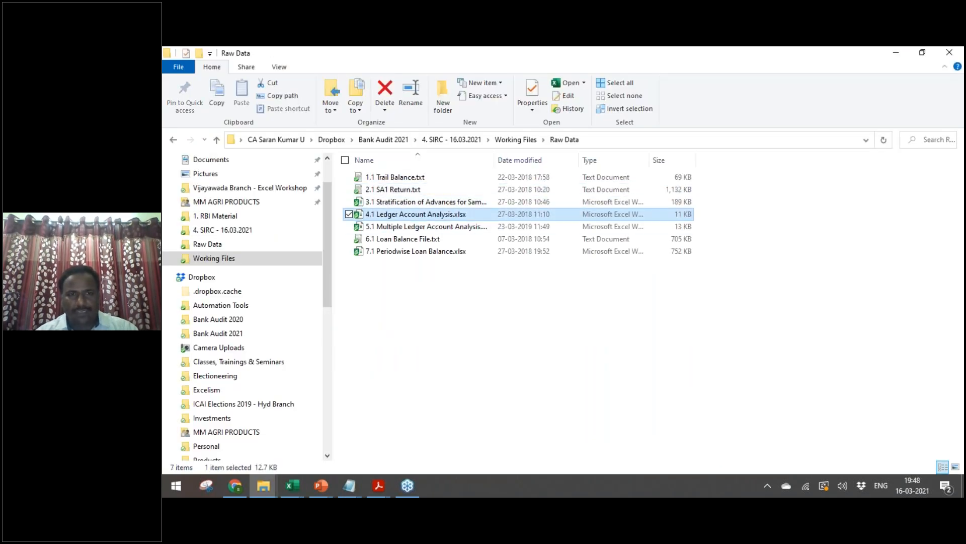
# Step: Switch to Excel as the 4.1 Ledger Account Analysis.xlsx workbook loads
pyautogui.hotkey('alt', 'Tab')
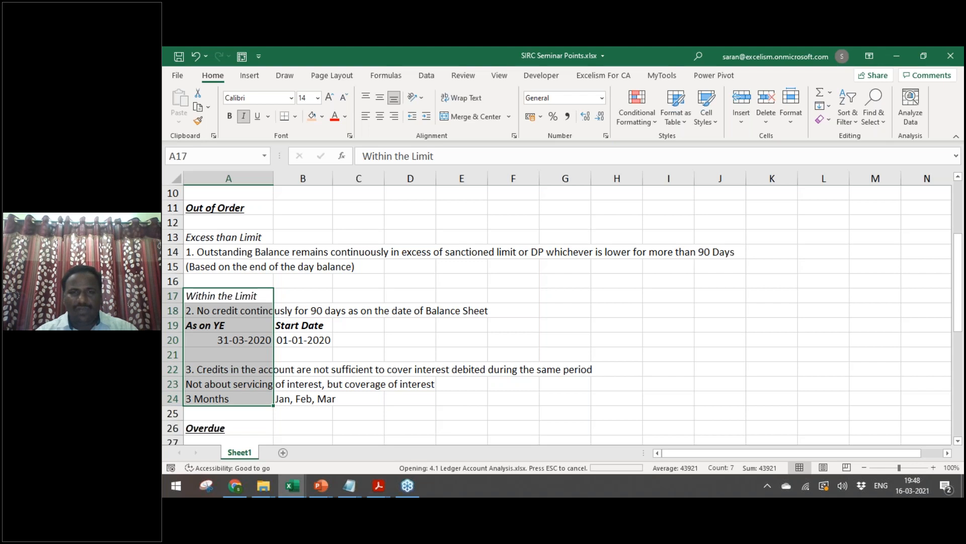
# Step: Zoom out on the Single Ledger sheet and select the Date, Debit and Credit data to the last row
pyautogui.click(864, 467)
pyautogui.click(864, 467)
pyautogui.click(864, 467)
pyautogui.click(864, 467)
pyautogui.click(865, 467)
pyautogui.click(864, 468)
pyautogui.click(864, 467)
pyautogui.click(864, 468)
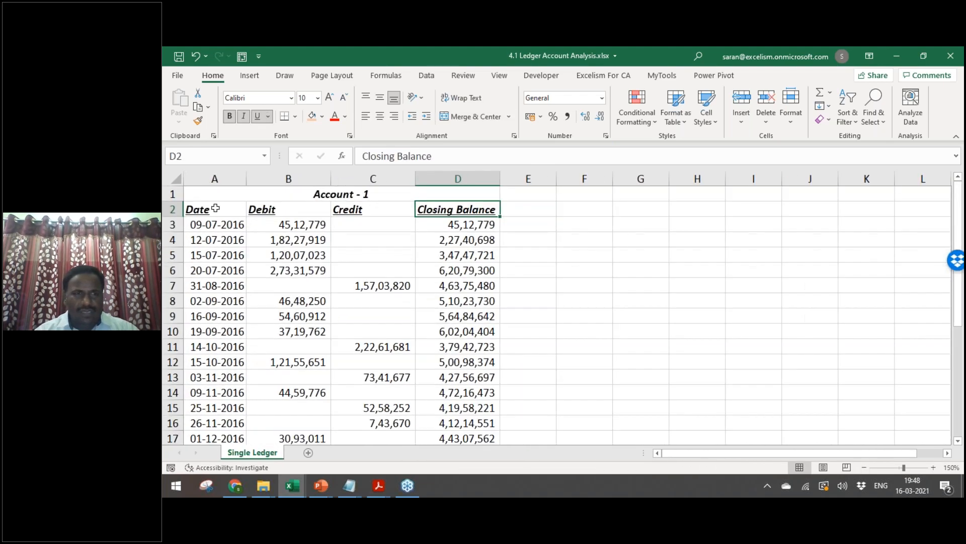
pyautogui.click(215, 208)
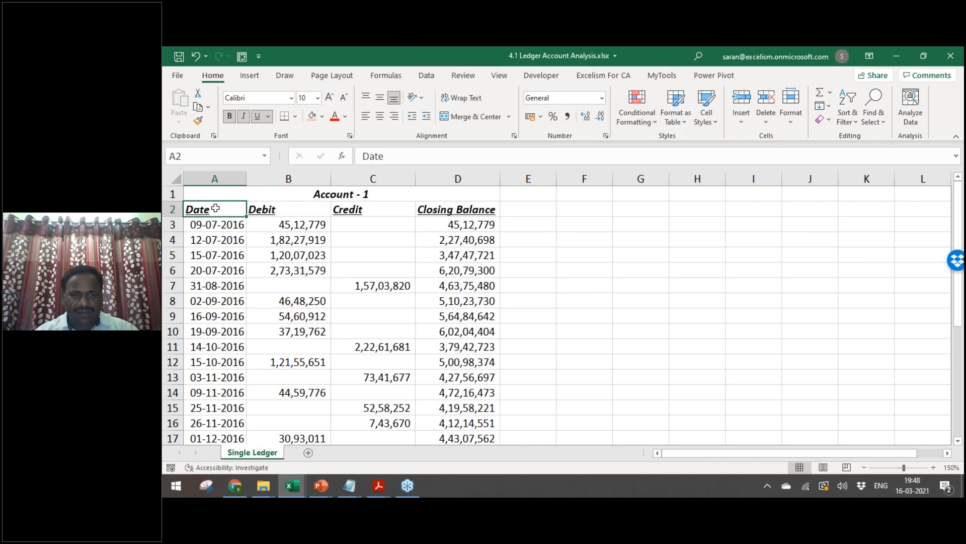
pyautogui.hotkey('shift', 'Right')
pyautogui.hotkey('shift', 'Right')
pyautogui.hotkey('ctrl', 'shift', 'Down')
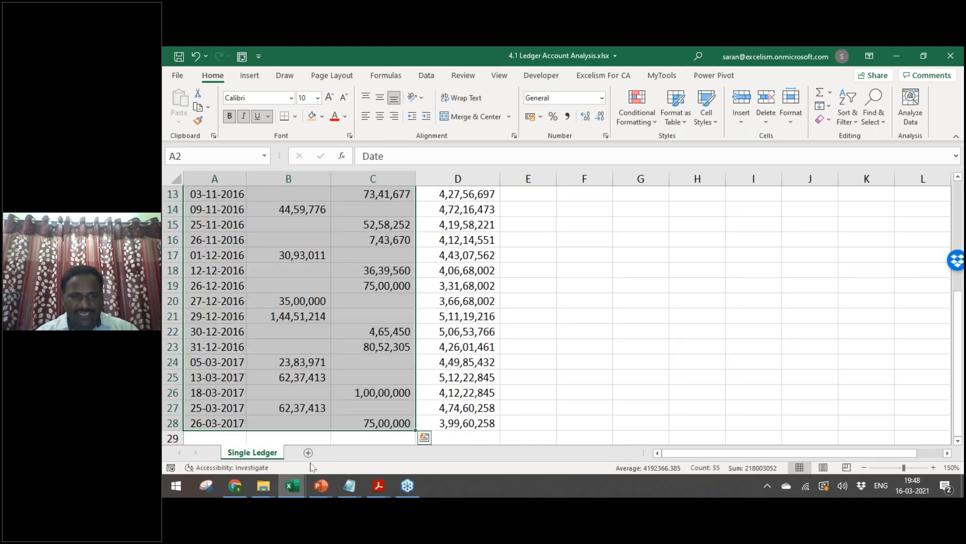
# Step: Add a new sheet with 'Account Statement' in A1 and 'Cal Statement' in A2
pyautogui.click(308, 453)
pyautogui.write('A')
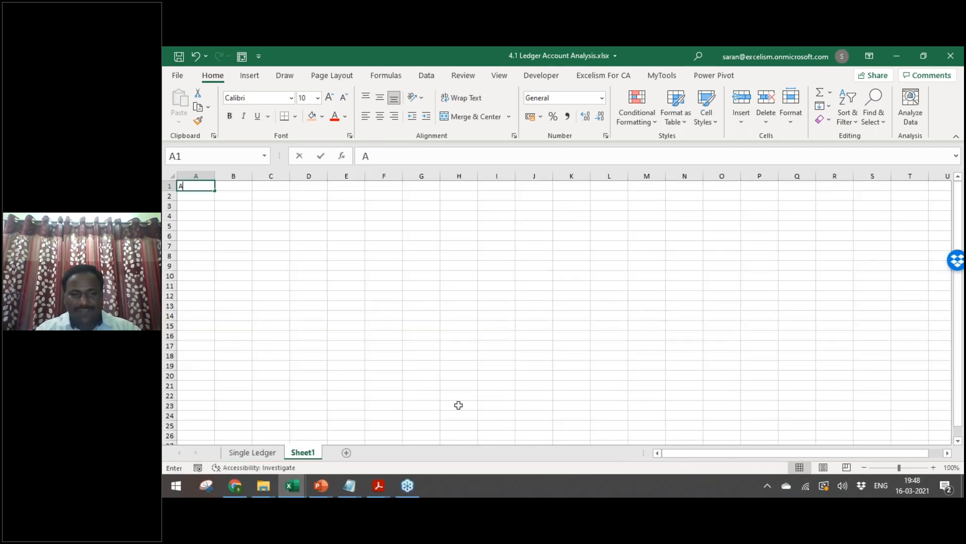
pyautogui.write('ccoun')
pyautogui.press('BackSpace')
pyautogui.press('BackSpace')
pyautogui.press('BackSpace')
pyautogui.write('ount Sta')
pyautogui.press('Return')
pyautogui.write('Cal Statement')
pyautogui.press('Up')
pyautogui.hotkey('shift', 'Down')
# Step: AutoFit column A to the two titles and zoom in on the new sheet
pyautogui.hotkey('alt', 'h')
pyautogui.press('o')
pyautogui.press('i')
pyautogui.click(934, 467)
pyautogui.click(934, 467)
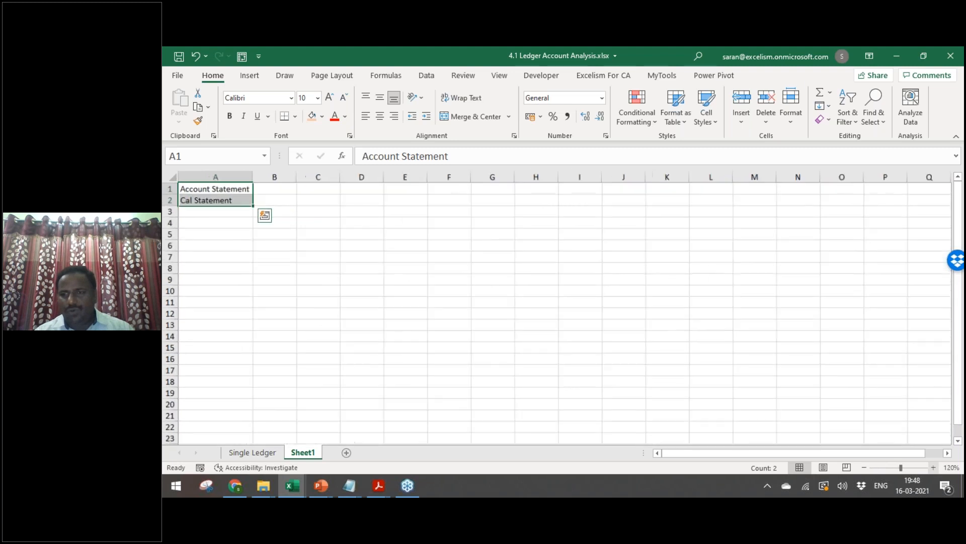
pyautogui.click(933, 467)
pyautogui.click(933, 467)
pyautogui.click(245, 194)
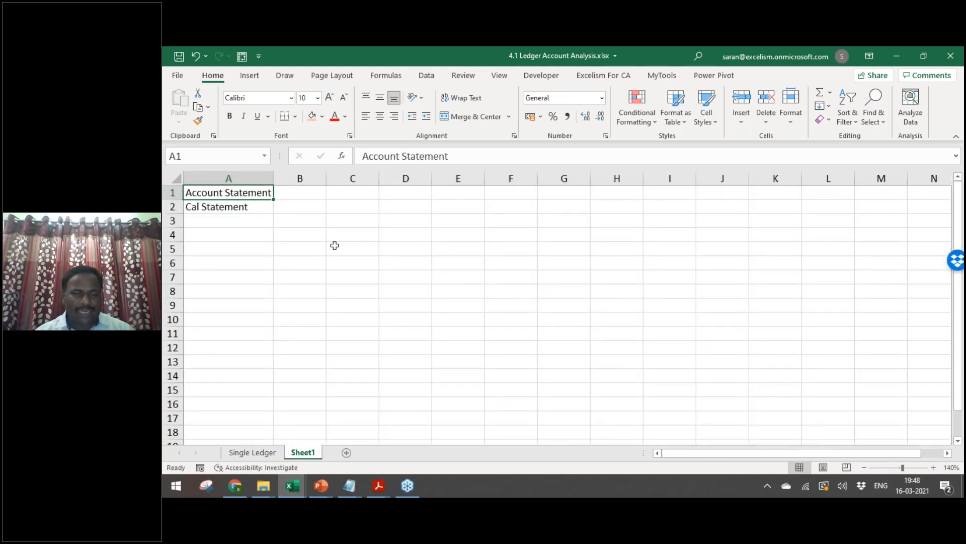
# Step: Review the Single Ledger dates from 09-07-2016 down to 03-11-2016
pyautogui.hotkey('ctrl', 'pageup')
pyautogui.hotkey('ctrl', 'Home')
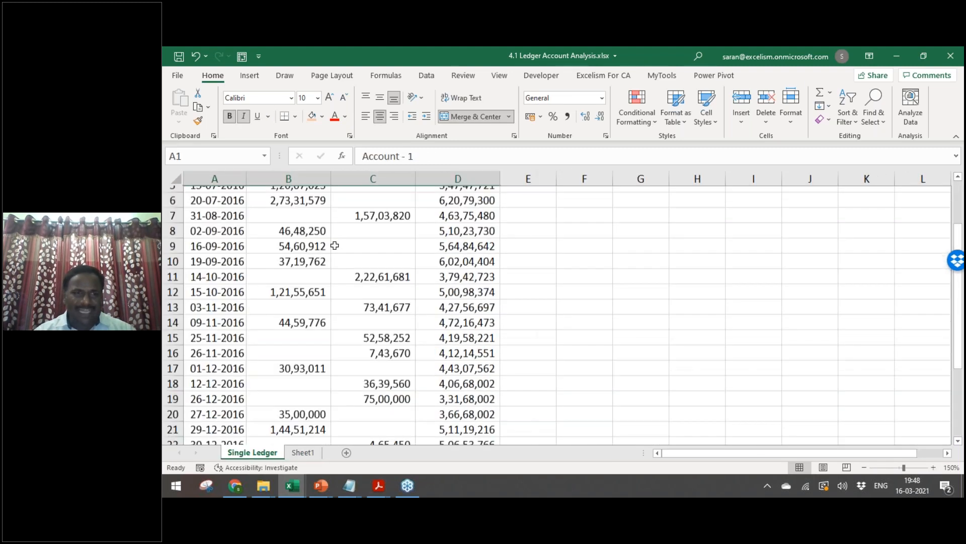
pyautogui.press('Down')
pyautogui.press('Down')
pyautogui.press('Down')
pyautogui.hotkey('shift', 'Down')
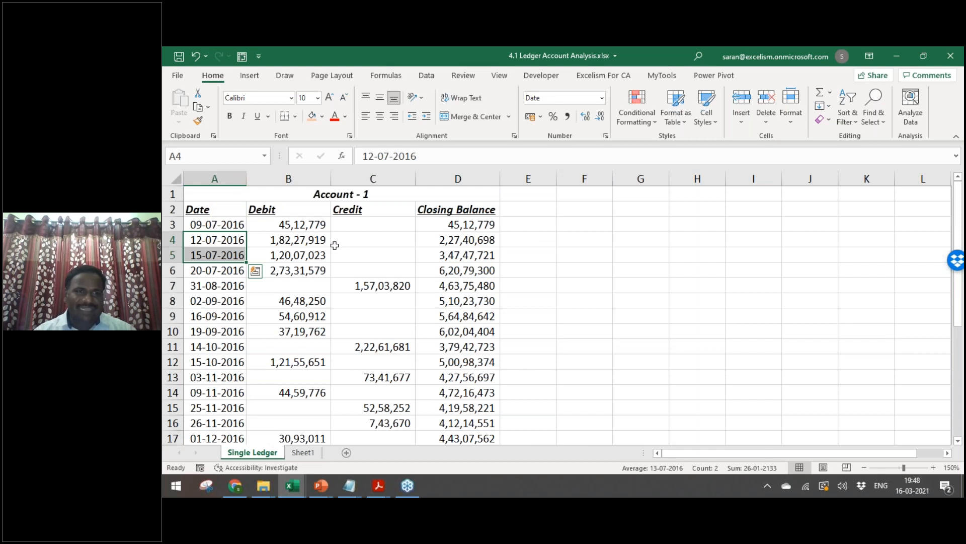
pyautogui.press('Down')
pyautogui.press('Down')
pyautogui.press('Down')
pyautogui.press('Down')
pyautogui.press('Down')
pyautogui.press('Down')
pyautogui.press('Down')
pyautogui.press('Down')
pyautogui.press('Down')
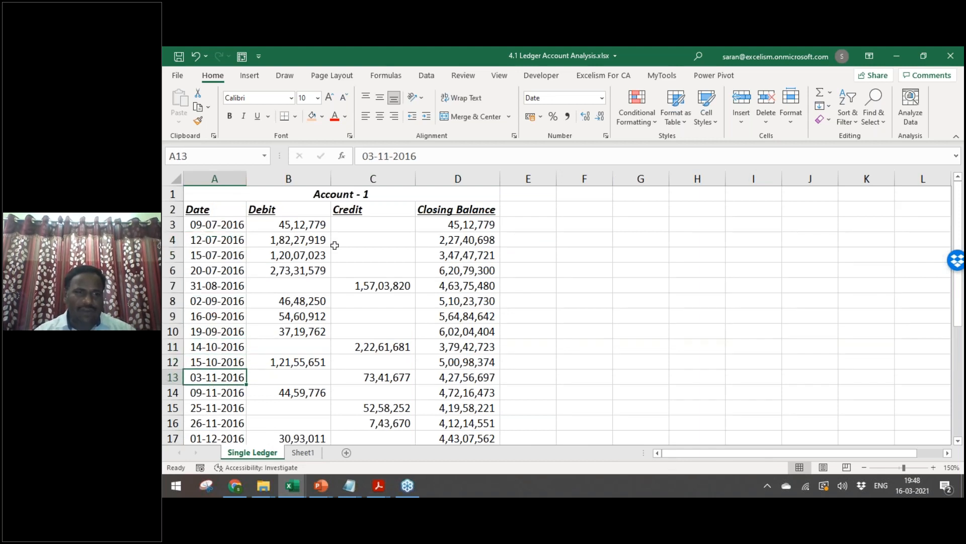
pyautogui.hotkey('ctrl', 'Home')
pyautogui.press('Down')
pyautogui.press('Down')
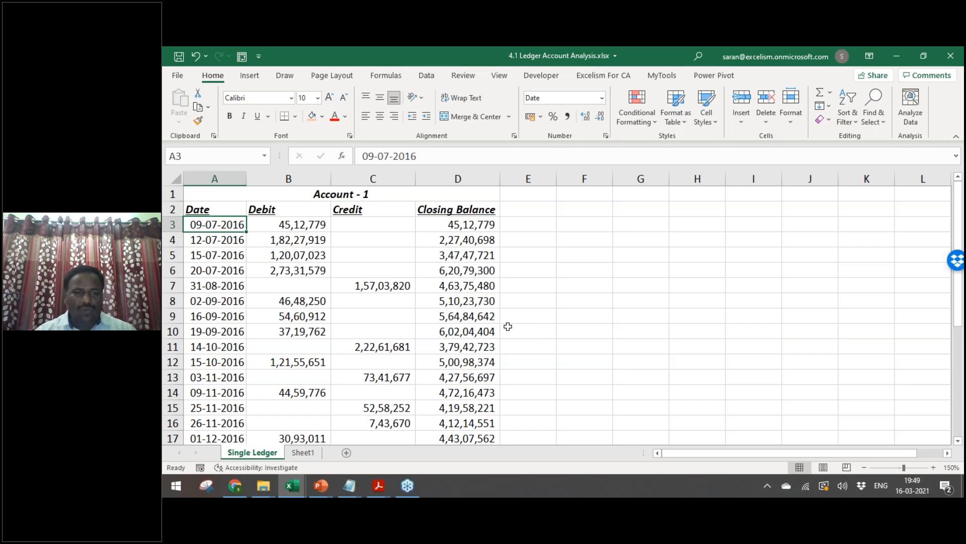
# Step: Compare the new sheet's titles with the ledger headings, ending on empty cell F2
pyautogui.hotkey('ctrl', 'pagedown')
pyautogui.press('Up')
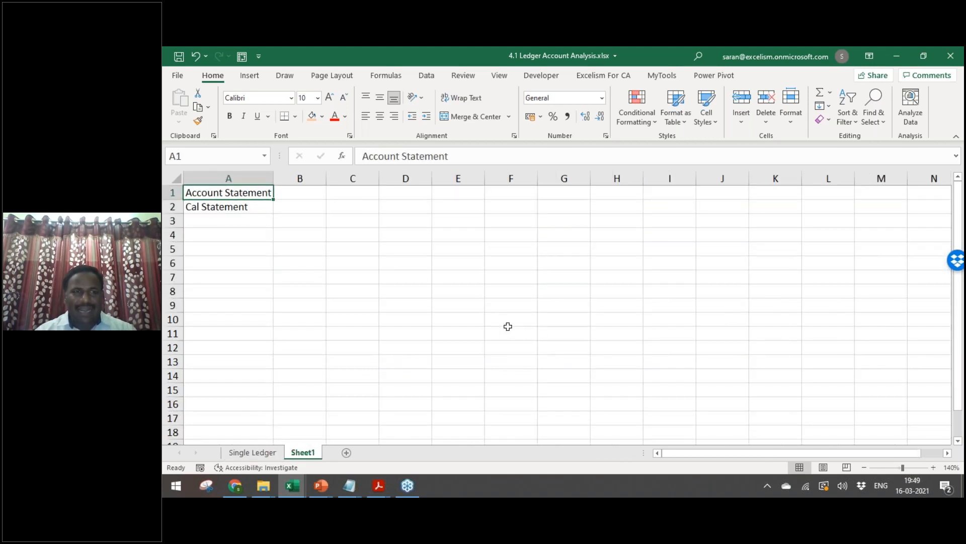
pyautogui.hotkey('ctrl', 'pageup')
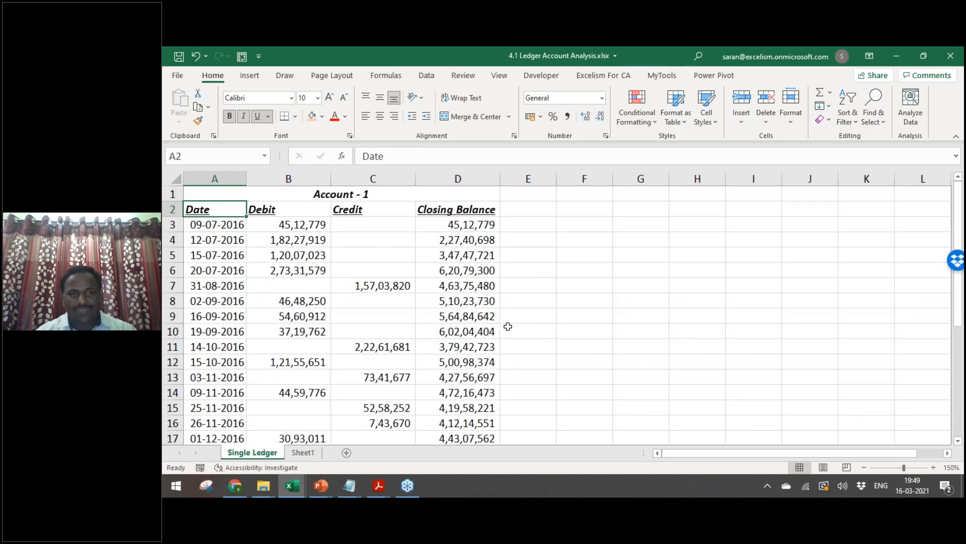
pyautogui.hotkey('shift', 'Right')
pyautogui.hotkey('shift', 'Right')
pyautogui.hotkey('ctrl', 'pagedown')
pyautogui.press('Down')
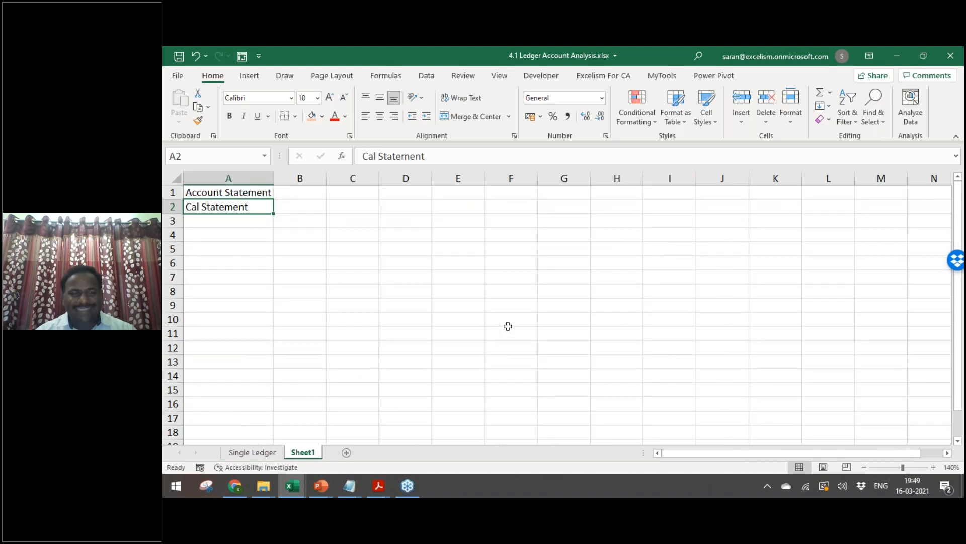
pyautogui.hotkey('ctrl', 'pageup')
pyautogui.press('Right')
pyautogui.press('Right')
pyautogui.press('Right')
pyautogui.press('Right')
pyautogui.press('Right')
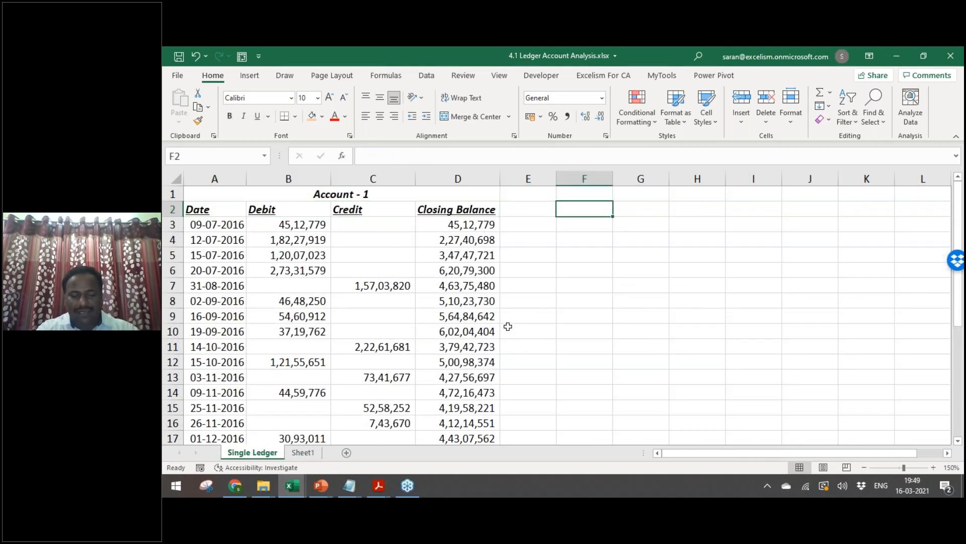
# Step: Enter the heading 'Date' in F2
pyautogui.write('Date')
pyautogui.press('Return')
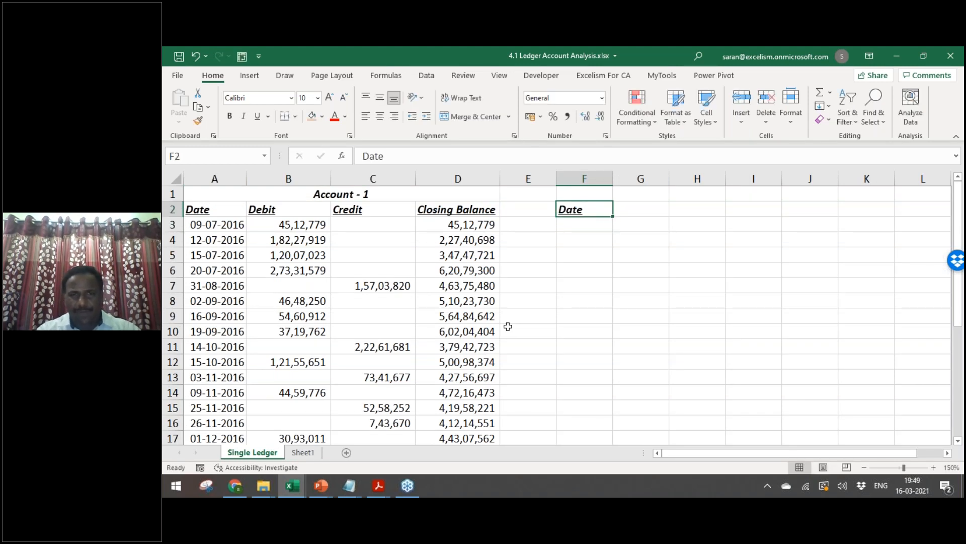
pyautogui.hotkey('shift', 'Down')
pyautogui.hotkey('shift', 'Up')
pyautogui.press('Down')
pyautogui.press('Up')
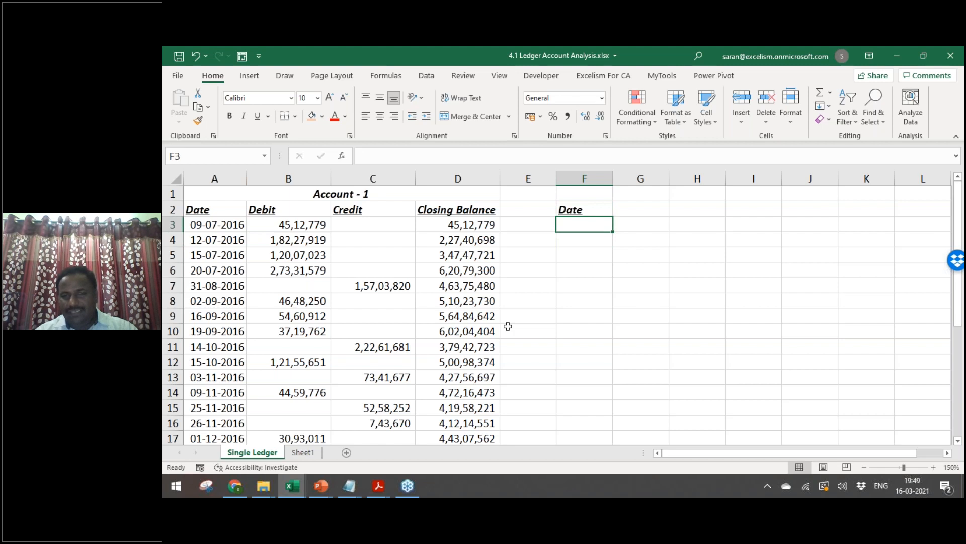
pyautogui.press('Up')
pyautogui.press('Right')
pyautogui.press('Left')
pyautogui.press('Down')
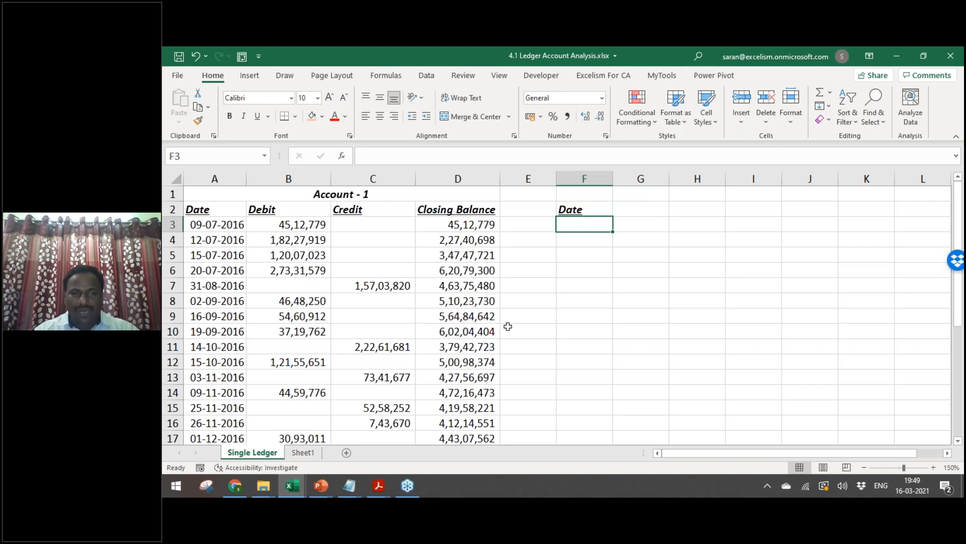
# Step: Drop a hand-typed date and check the ledger's first and last dates before returning to F3
pyautogui.write('09/')
pyautogui.press('Escape')
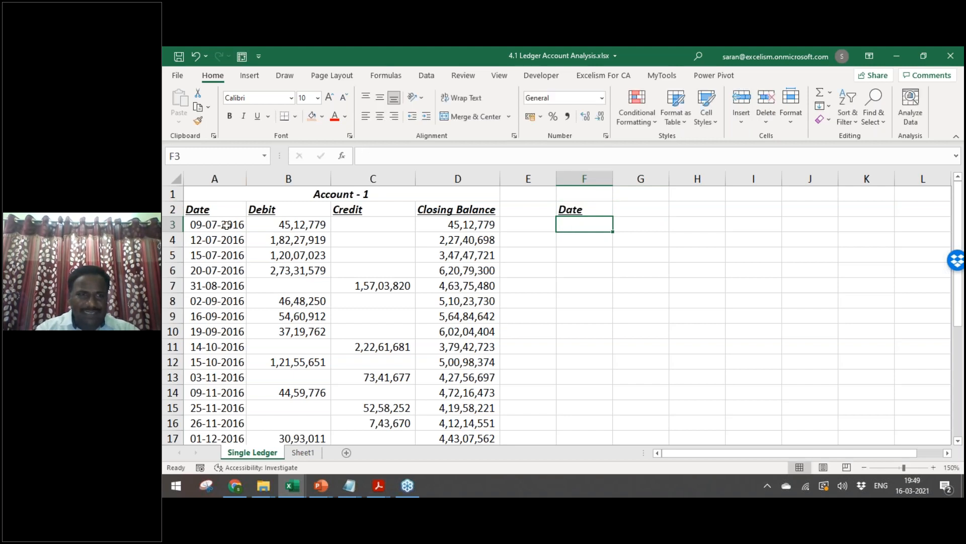
pyautogui.click(227, 225)
pyautogui.hotkey('ctrl', 'Down')
pyautogui.hotkey('ctrl', 'Up')
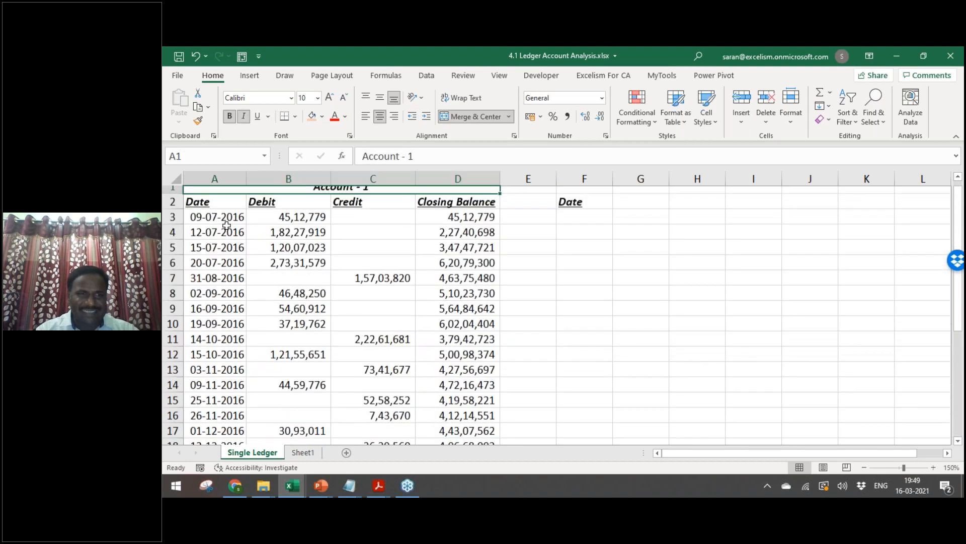
pyautogui.press('Down')
pyautogui.press('Down')
pyautogui.press('Down')
pyautogui.press('Right')
pyautogui.press('Right')
pyautogui.press('Right')
pyautogui.press('Right')
pyautogui.press('Up')
pyautogui.press('Right')
pyautogui.press('Left')
pyautogui.press('Left')
pyautogui.press('Left')
pyautogui.press('Left')
pyautogui.press('Right')
pyautogui.press('Right')
pyautogui.press('Right')
pyautogui.press('Right')
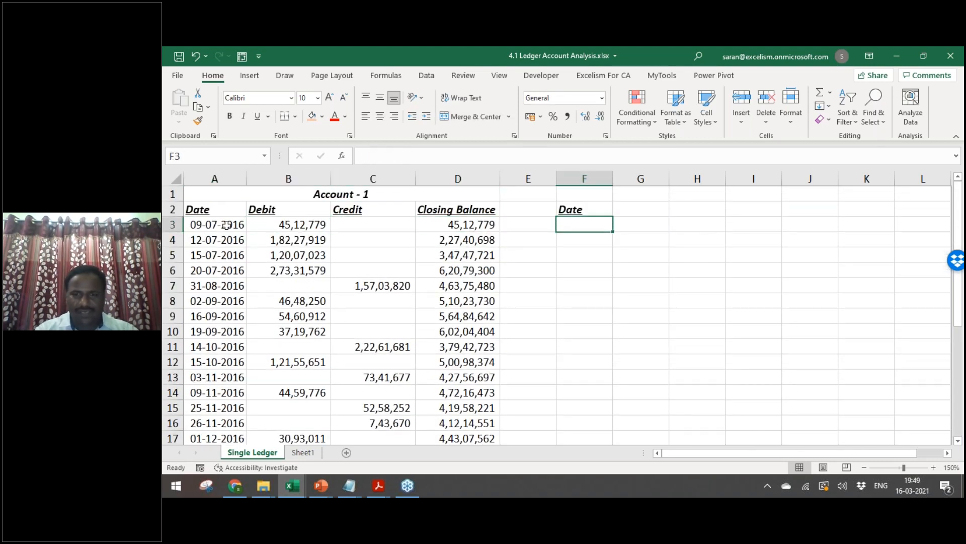
# Step: Set F3 to =A3 and F4 to =F3+1, giving 09-07-2016 and 10-07-2016
pyautogui.write('=')
pyautogui.press('Left')
pyautogui.press('Left')
pyautogui.press('Left')
pyautogui.press('Left')
pyautogui.press('Left')
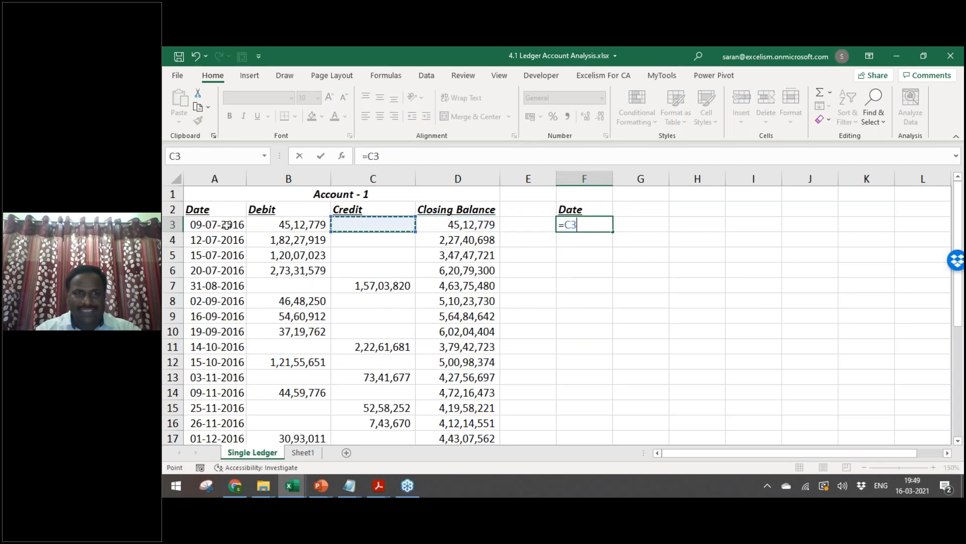
pyautogui.press('Return')
pyautogui.write('=')
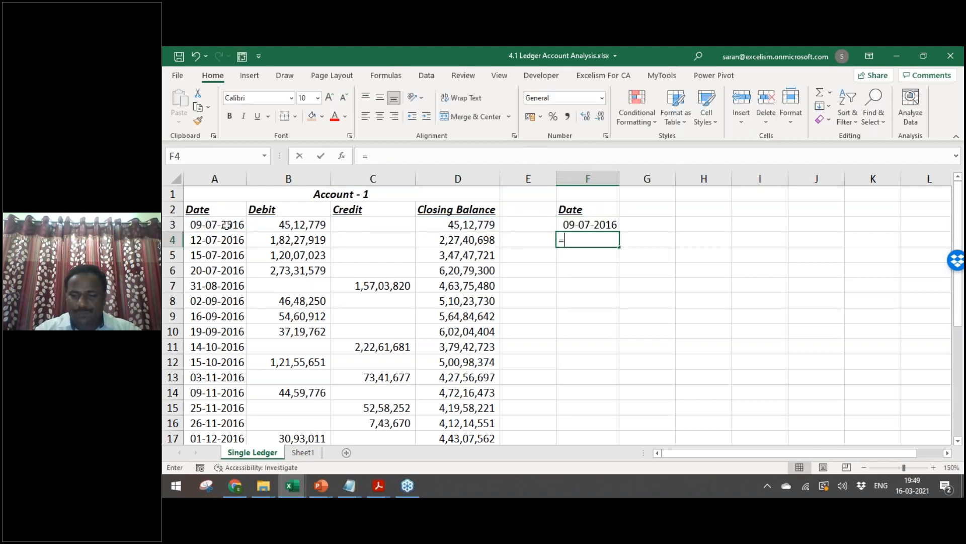
pyautogui.press('Up')
pyautogui.write('+1')
pyautogui.press('Return')
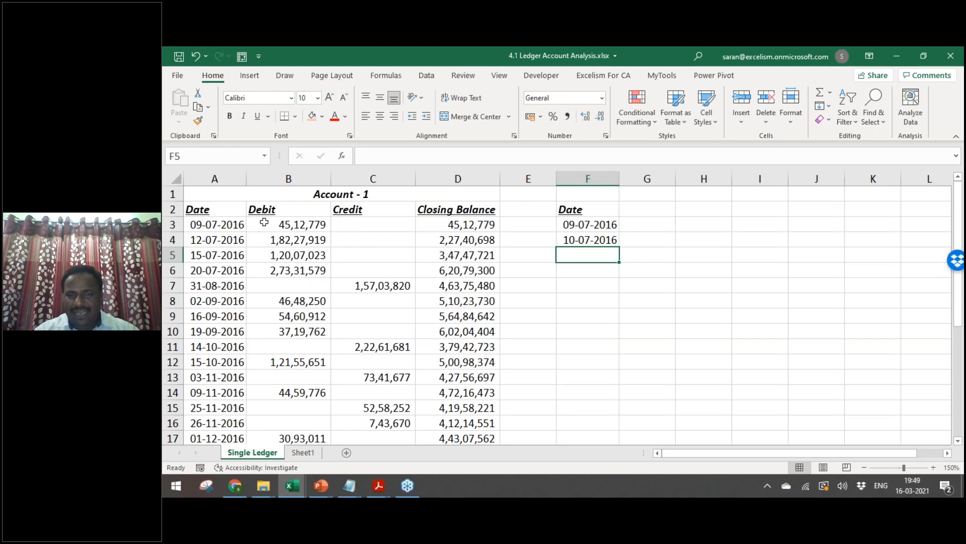
# Step: Select F3:F4 and inspect the =A3 and =F3+1 formulas
pyautogui.moveTo(588, 225); pyautogui.dragTo(584, 495)
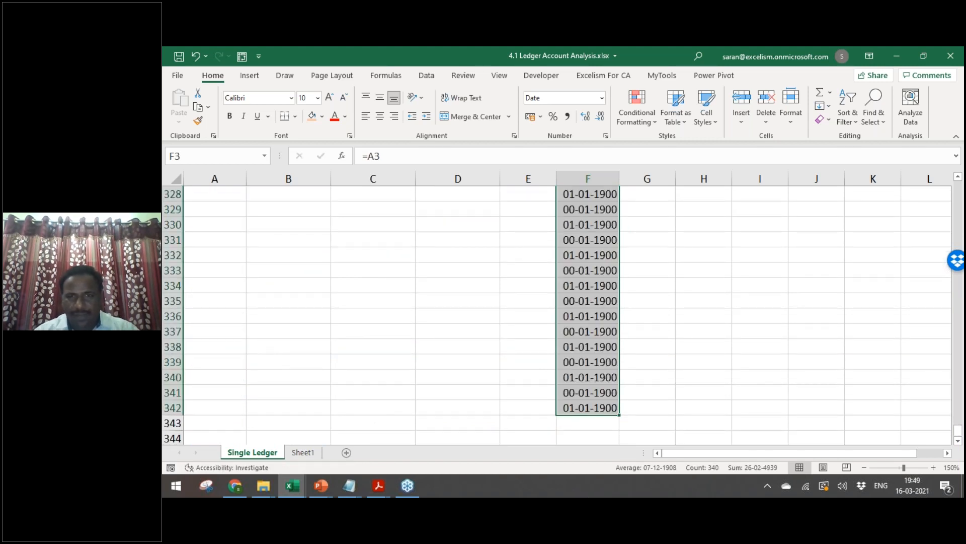
pyautogui.press('Down')
pyautogui.press('Down')
pyautogui.press('Down')
pyautogui.press('Down')
pyautogui.press('Down')
pyautogui.press('Down')
pyautogui.press('Down')
pyautogui.press('Down')
pyautogui.press('Down')
pyautogui.press('Down')
pyautogui.press('Down')
pyautogui.press('Down')
pyautogui.press('Down')
pyautogui.press('Down')
pyautogui.press('Down')
pyautogui.press('Down')
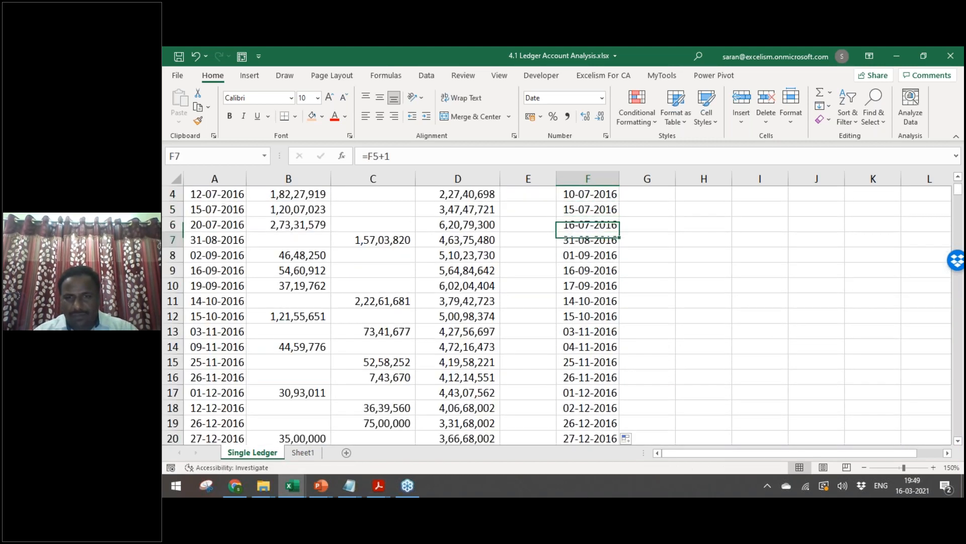
pyautogui.hotkey('ctrl', 'Up')
pyautogui.press('Down')
pyautogui.press('F2')
pyautogui.press('Escape')
pyautogui.press('Down')
pyautogui.press('F2')
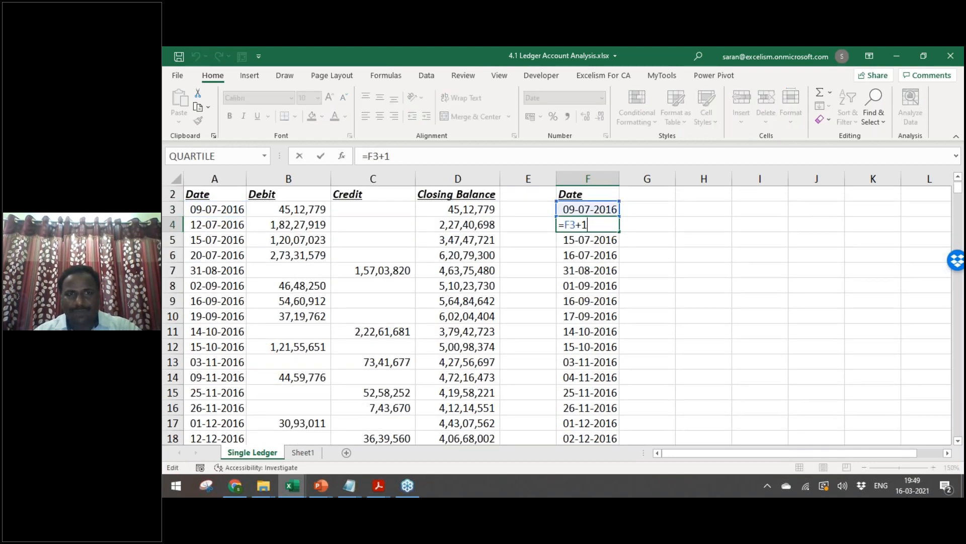
pyautogui.press('Escape')
pyautogui.press('F2')
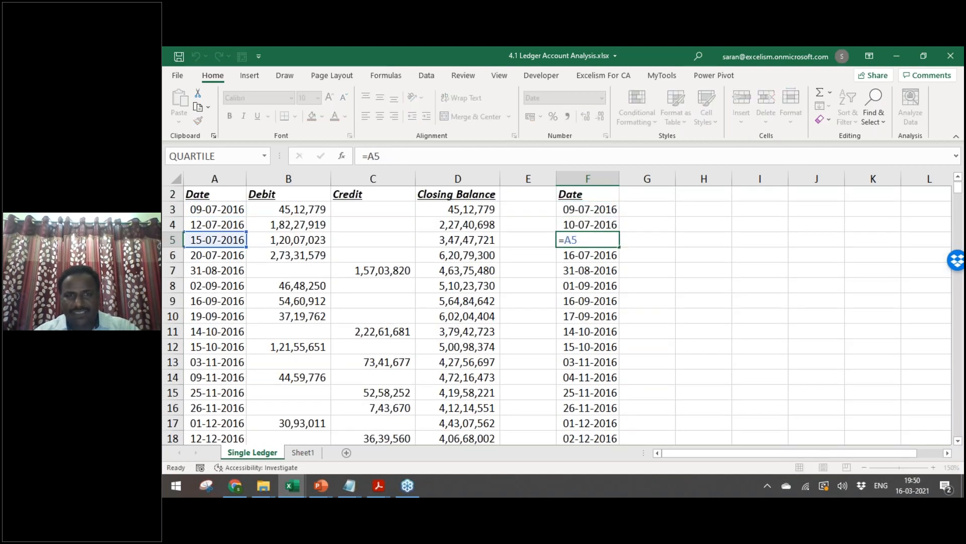
pyautogui.press('Escape')
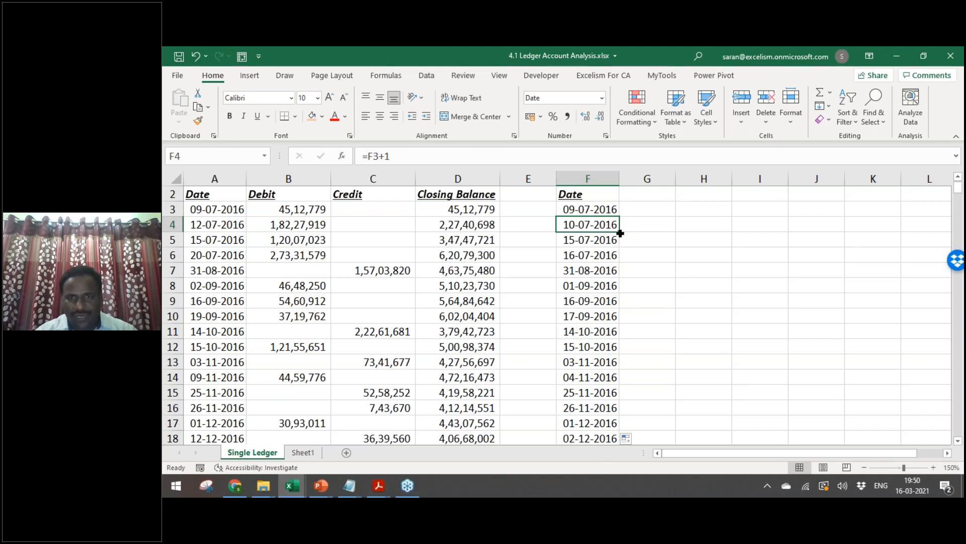
# Step: Fill the next-day formula down column F and check the dates run continuously
pyautogui.doubleClick(620, 231)
pyautogui.press('Down')
pyautogui.press('Down')
pyautogui.press('Down')
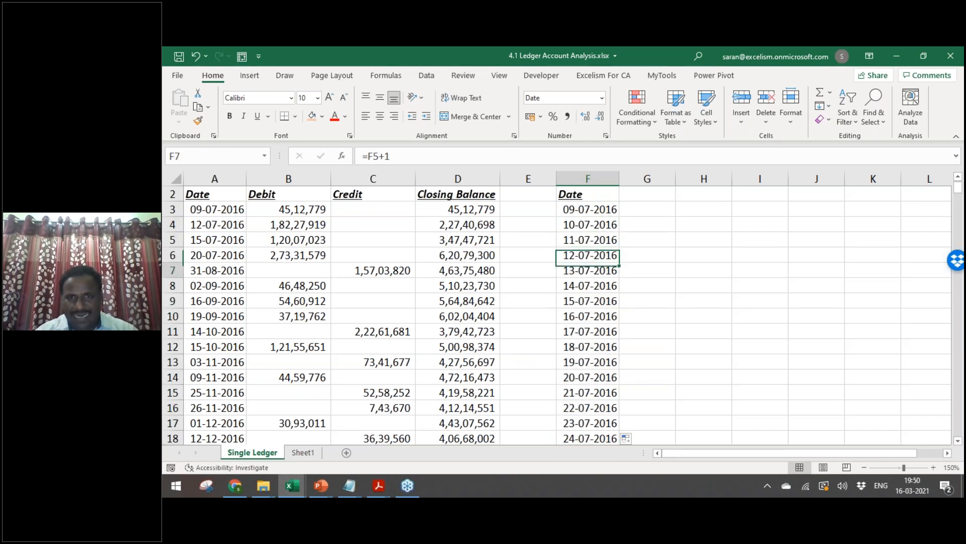
pyautogui.press('Down')
pyautogui.press('Down')
pyautogui.press('Down')
pyautogui.press('Down')
pyautogui.press('Down')
pyautogui.press('Down')
pyautogui.press('Down')
pyautogui.press('Down')
pyautogui.press('Down')
pyautogui.press('Down')
pyautogui.press('Down')
pyautogui.press('Down')
pyautogui.press('Down')
pyautogui.press('Down')
pyautogui.press('Down')
pyautogui.press('Down')
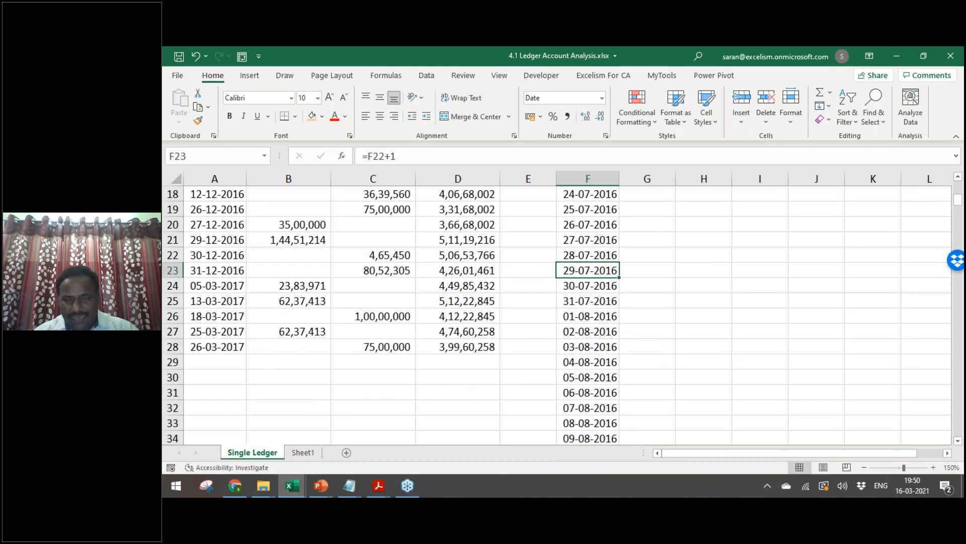
pyautogui.press('Down')
pyautogui.press('Down')
pyautogui.press('Down')
pyautogui.press('Down')
pyautogui.press('Down')
pyautogui.press('Down')
pyautogui.press('Down')
pyautogui.press('Down')
pyautogui.press('Down')
pyautogui.press('Down')
pyautogui.press('Down')
pyautogui.press('Down')
pyautogui.press('Down')
pyautogui.press('Down')
pyautogui.press('Down')
pyautogui.press('Down')
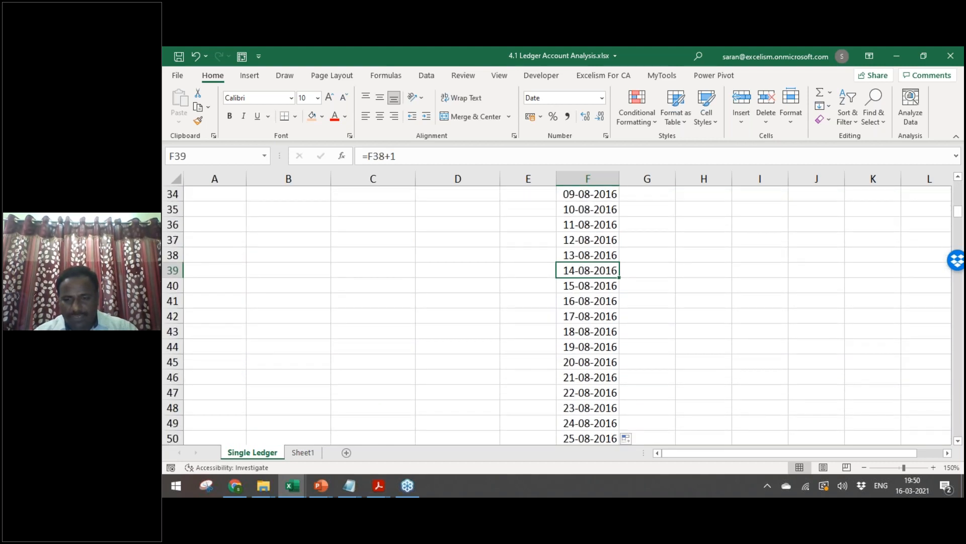
pyautogui.hotkey('ctrl', 'Down')
# Step: Delete rows 269–342 holding the surplus dates after March 2017
pyautogui.hotkey('shift', 'Up')
pyautogui.hotkey('shift', 'Up')
pyautogui.hotkey('shift', 'Up')
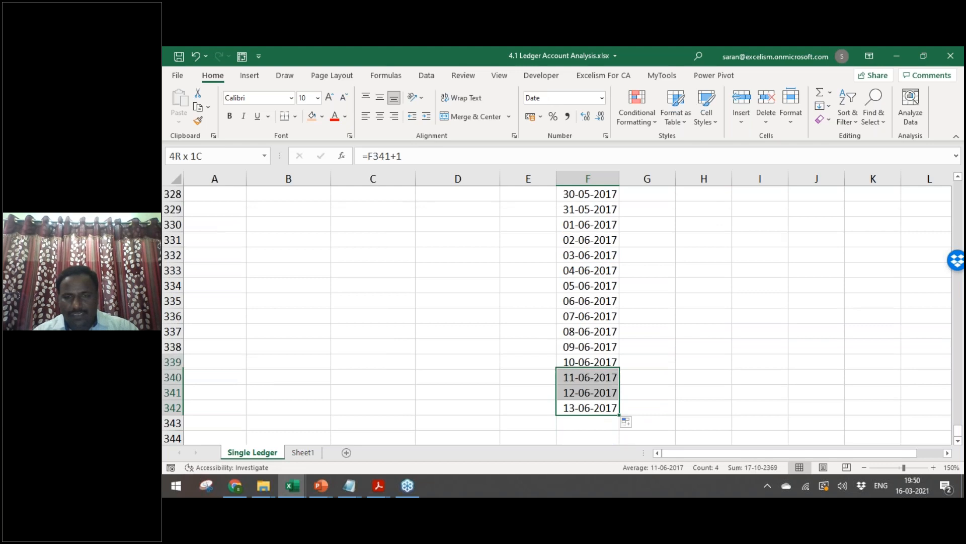
pyautogui.hotkey('shift', 'Up')
pyautogui.hotkey('shift', 'Up')
pyautogui.hotkey('shift', 'Up')
pyautogui.hotkey('shift', 'Up')
pyautogui.hotkey('shift', 'Up')
pyautogui.hotkey('shift', 'Up')
pyautogui.hotkey('shift', 'Up')
pyautogui.hotkey('shift', 'Up')
pyautogui.hotkey('shift', 'Up')
pyautogui.hotkey('shift', 'Up')
pyautogui.hotkey('shift', 'Up')
pyautogui.hotkey('shift', 'Up')
pyautogui.hotkey('shift', 'Up')
pyautogui.hotkey('shift', 'Up')
pyautogui.hotkey('shift', 'Up')
pyautogui.hotkey('shift', 'Up')
pyautogui.hotkey('shift', 'Up')
pyautogui.hotkey('shift', 'Up')
pyautogui.hotkey('shift', 'Up')
pyautogui.hotkey('shift', 'Up')
pyautogui.hotkey('shift', 'Up')
pyautogui.hotkey('shift', 'Up')
pyautogui.hotkey('shift', 'Up')
pyautogui.hotkey('shift', 'Up')
pyautogui.hotkey('shift', 'Up')
pyautogui.hotkey('shift', 'Up')
pyautogui.hotkey('shift', 'Up')
pyautogui.hotkey('shift', 'Up')
pyautogui.hotkey('shift', 'Up')
pyautogui.hotkey('shift', 'Up')
pyautogui.hotkey('shift', 'Up')
pyautogui.hotkey('shift', 'Up')
pyautogui.hotkey('shift', 'Up')
pyautogui.hotkey('shift', 'Up')
pyautogui.hotkey('shift', 'Up')
pyautogui.hotkey('shift', 'Up')
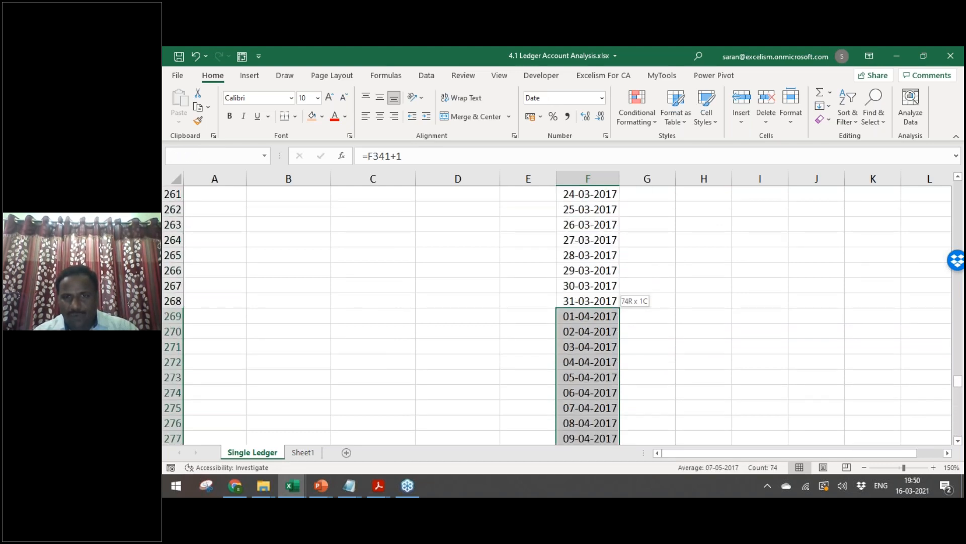
pyautogui.hotkey('shift', 'space')
pyautogui.hotkey('ctrl', 'shift', '+')
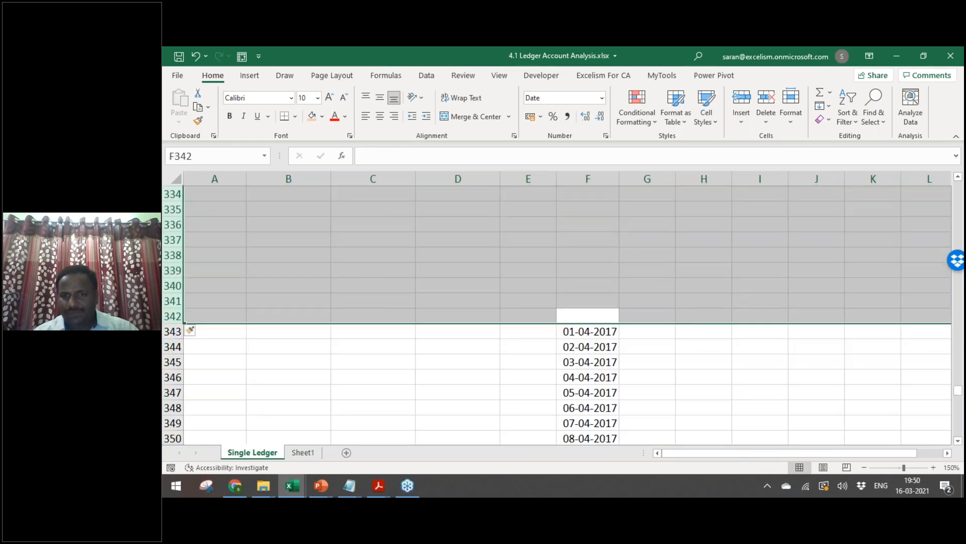
pyautogui.hotkey('ctrl', 'z')
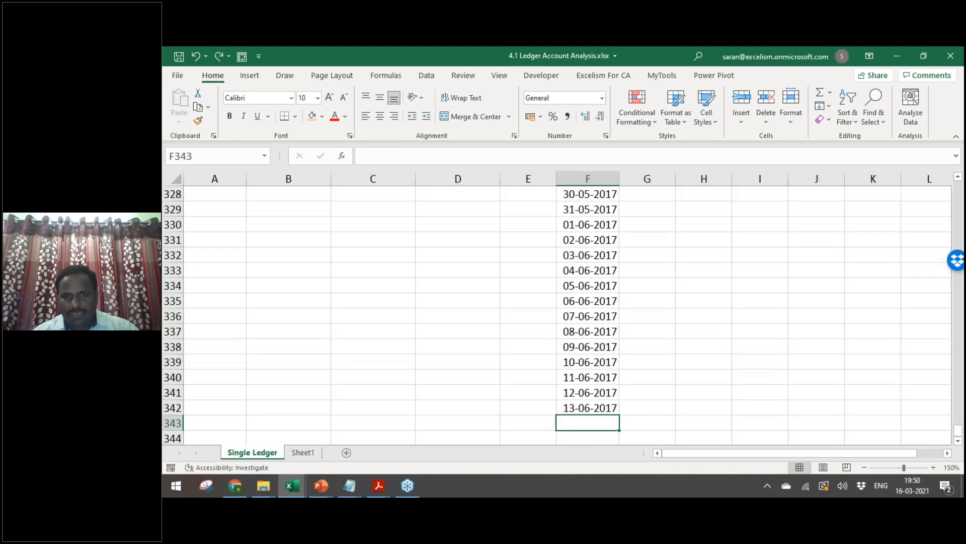
pyautogui.hotkey('shift', 'space')
pyautogui.hotkey('shift', 'Right')
pyautogui.hotkey('shift', 'Up')
pyautogui.hotkey('shift', 'Up')
pyautogui.hotkey('shift', 'Up')
pyautogui.hotkey('shift', 'Up')
pyautogui.hotkey('shift', 'Up')
pyautogui.hotkey('shift', 'Up')
pyautogui.hotkey('shift', 'Up')
pyautogui.hotkey('shift', 'Up')
pyautogui.hotkey('shift', 'Up')
pyautogui.hotkey('shift', 'Up')
pyautogui.hotkey('shift', 'Up')
pyautogui.hotkey('shift', 'Up')
pyautogui.hotkey('shift', 'Up')
pyautogui.hotkey('shift', 'Up')
pyautogui.hotkey('shift', 'Up')
pyautogui.hotkey('shift', 'Up')
pyautogui.hotkey('shift', 'Up')
pyautogui.hotkey('shift', 'Up')
pyautogui.hotkey('shift', 'Up')
pyautogui.hotkey('shift', 'Up')
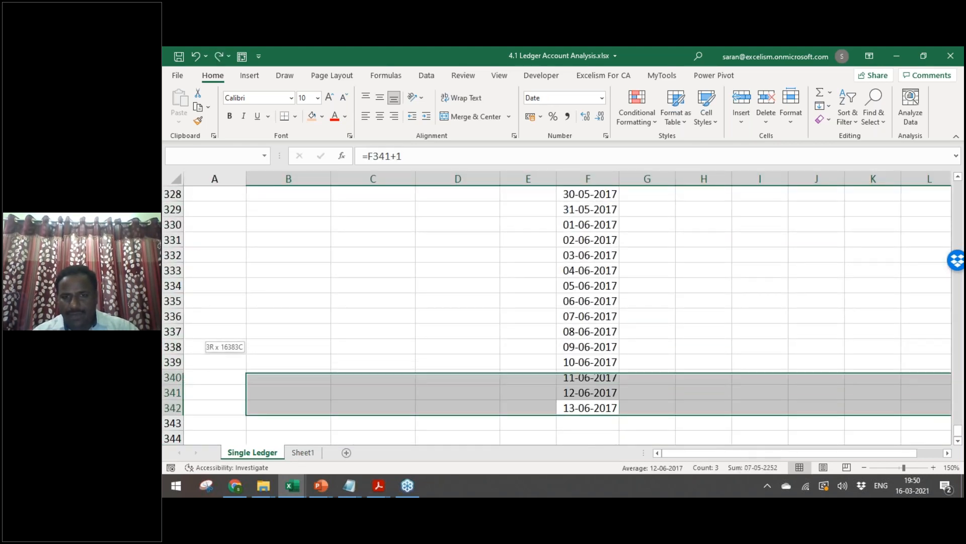
pyautogui.hotkey('shift', 'Up')
pyautogui.hotkey('shift', 'Up')
pyautogui.hotkey('shift', 'Up')
pyautogui.hotkey('shift', 'Up')
pyautogui.hotkey('shift', 'Up')
pyautogui.hotkey('shift', 'Up')
pyautogui.hotkey('shift', 'Up')
pyautogui.hotkey('shift', 'Up')
pyautogui.hotkey('shift', 'Up')
pyautogui.hotkey('shift', 'Up')
pyautogui.hotkey('shift', 'Up')
pyautogui.hotkey('shift', 'Up')
pyautogui.hotkey('shift', 'Up')
pyautogui.hotkey('shift', 'Up')
pyautogui.hotkey('shift', 'Up')
pyautogui.hotkey('shift', 'Up')
pyautogui.hotkey('shift', 'Up')
pyautogui.hotkey('shift', 'Up')
pyautogui.hotkey('shift', 'Up')
pyautogui.hotkey('shift', 'Up')
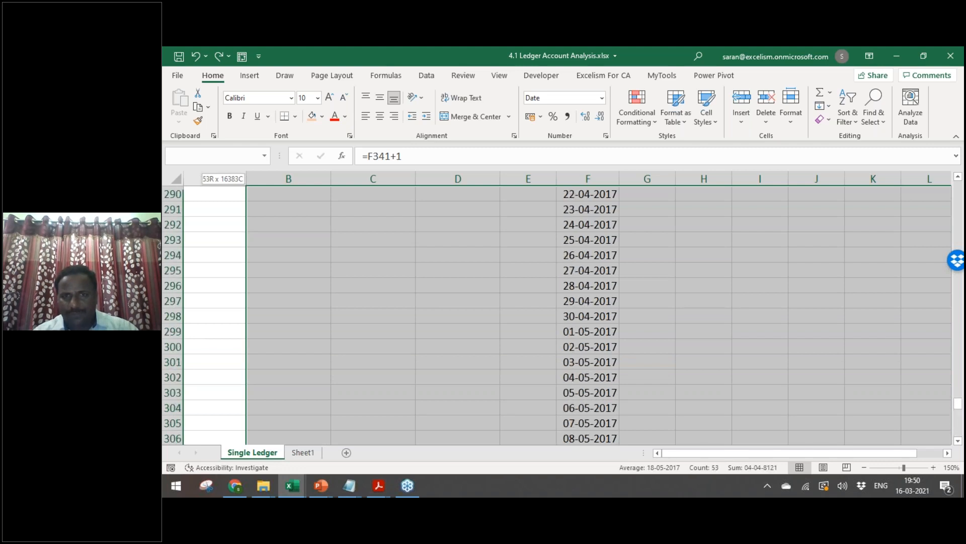
pyautogui.hotkey('shift', 'Up')
pyautogui.hotkey('shift', 'Up')
pyautogui.hotkey('shift', 'Up')
pyautogui.hotkey('shift', 'Up')
pyautogui.hotkey('shift', 'Up')
pyautogui.hotkey('shift', 'Down')
pyautogui.hotkey('shift', 'Down')
pyautogui.hotkey('shift', 'Down')
pyautogui.hotkey('shift', 'Down')
pyautogui.hotkey('shift', 'Down')
pyautogui.hotkey('shift', 'Down')
pyautogui.hotkey('shift', 'Down')
pyautogui.hotkey('shift', 'Down')
pyautogui.hotkey('shift', 'Down')
pyautogui.hotkey('shift', 'Down')
pyautogui.hotkey('shift', 'Down')
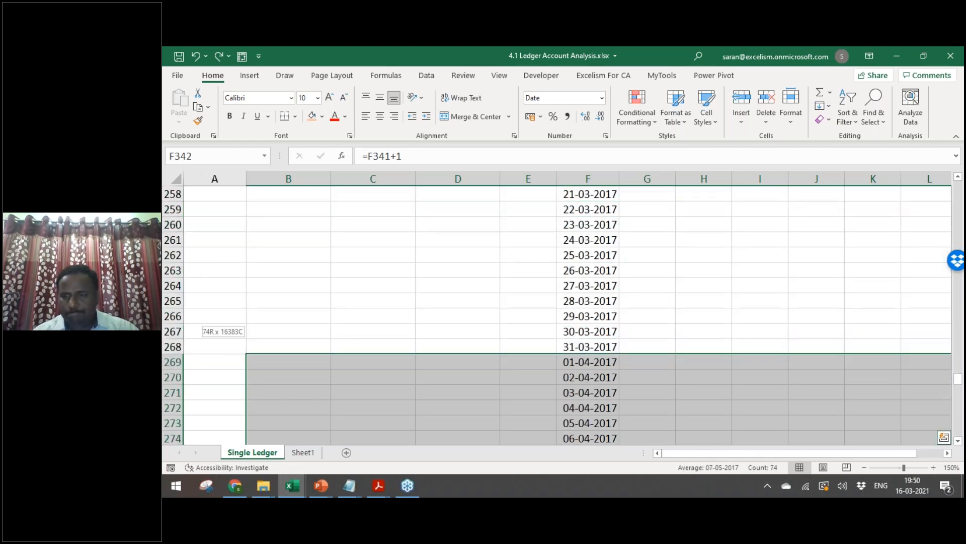
pyautogui.hotkey('ctrl', '-')
pyautogui.press('Return')
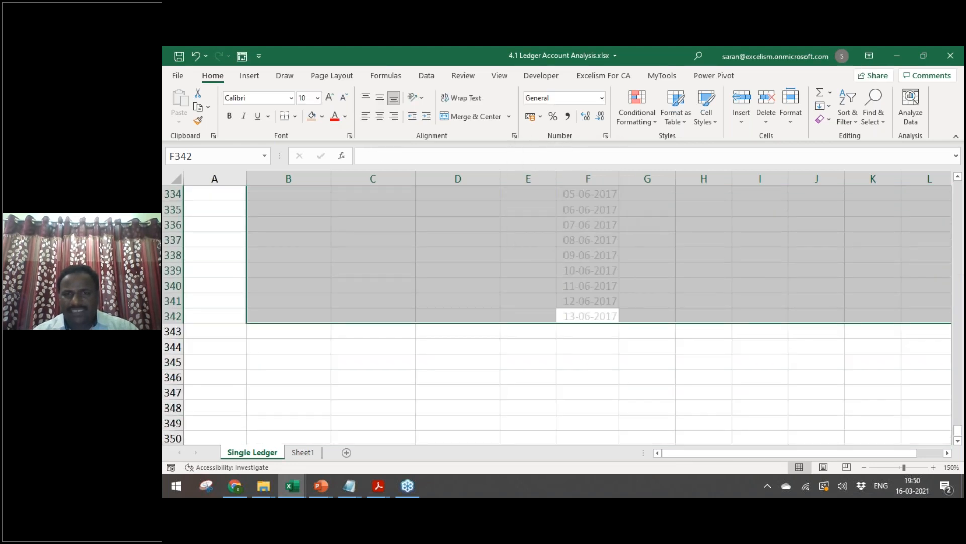
# Step: Confirm the series ends at 30-03-2017, undo a stray paste, and return to H2
pyautogui.hotkey('ctrl', 'Up')
pyautogui.hotkey('ctrl', 'Up')
pyautogui.hotkey('ctrl', 'Down')
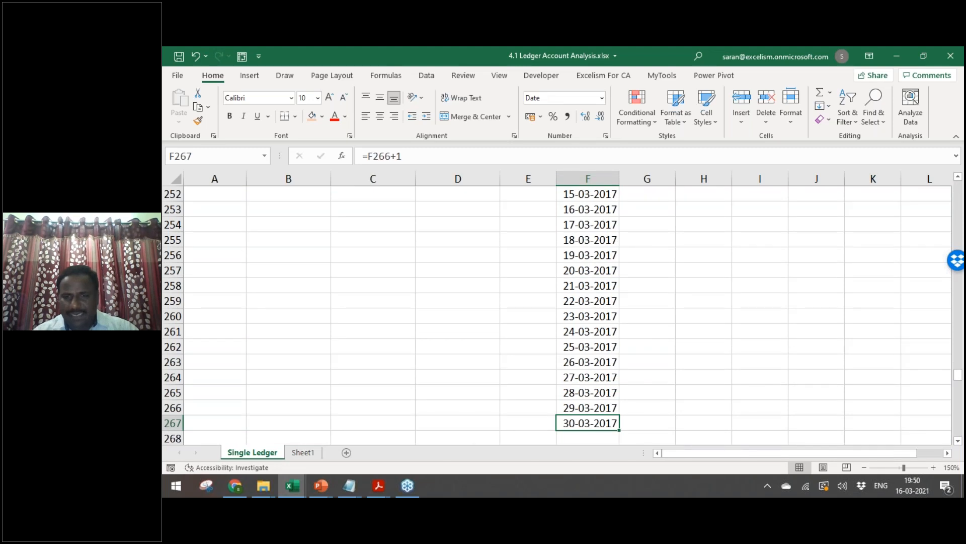
pyautogui.hotkey('ctrl', 'c')
pyautogui.hotkey('ctrl', 'Down')
pyautogui.press('Return')
pyautogui.hotkey('ctrl', 'z')
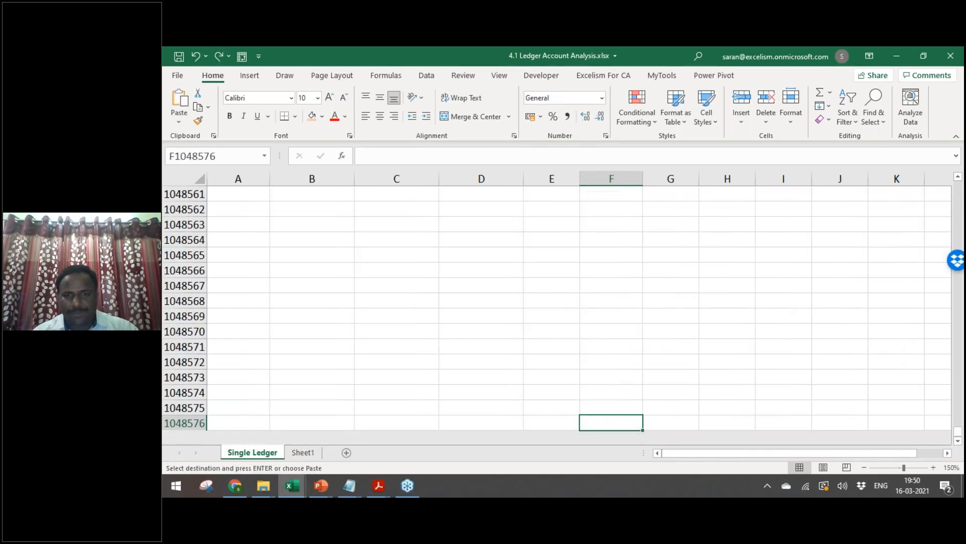
pyautogui.hotkey('ctrl', 'Up')
pyautogui.hotkey('ctrl', 'Up')
pyautogui.press('Down')
pyautogui.press('Right')
pyautogui.press('Right')
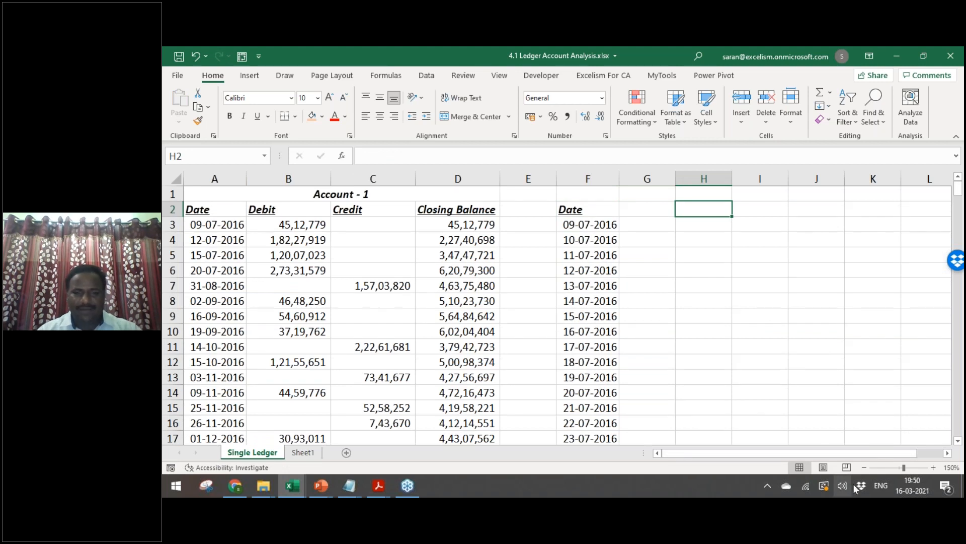
# Step: In Data > Consolidate, add the ledger range $A$2:$C$28 as the first reference
pyautogui.click(864, 467)
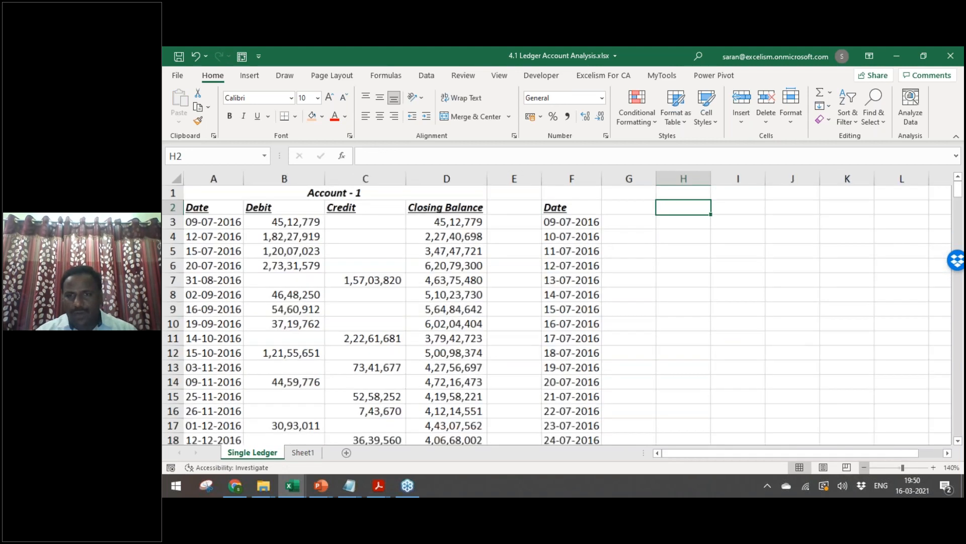
pyautogui.click(426, 77)
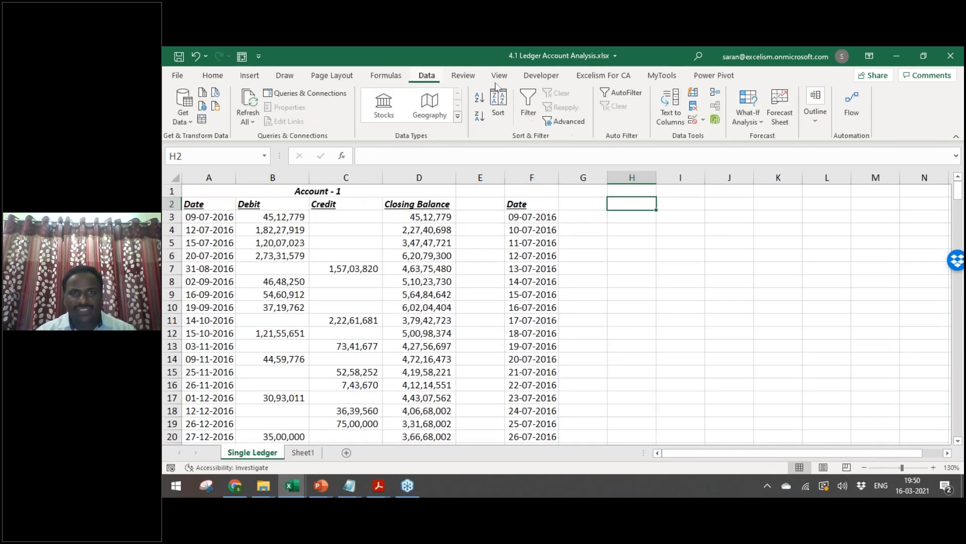
pyautogui.click(716, 94)
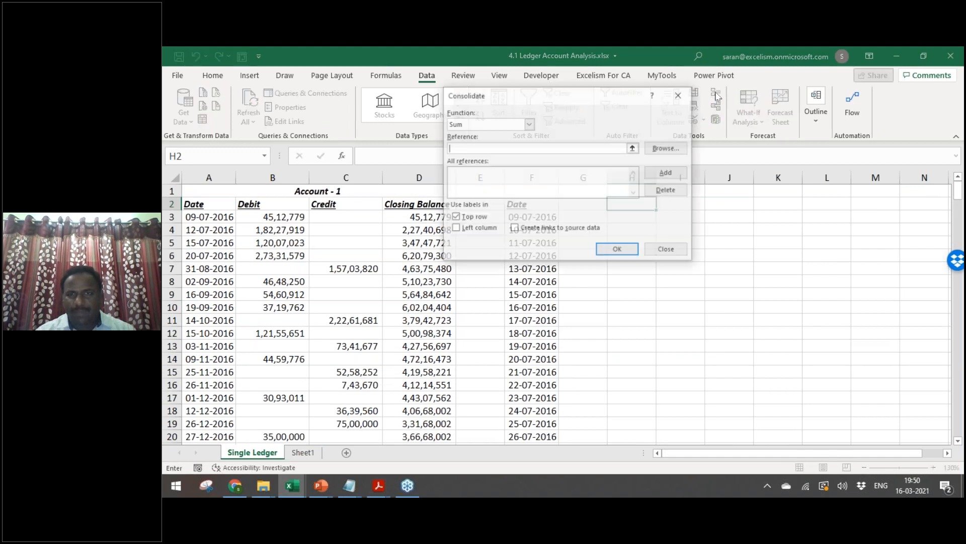
pyautogui.click(683, 97)
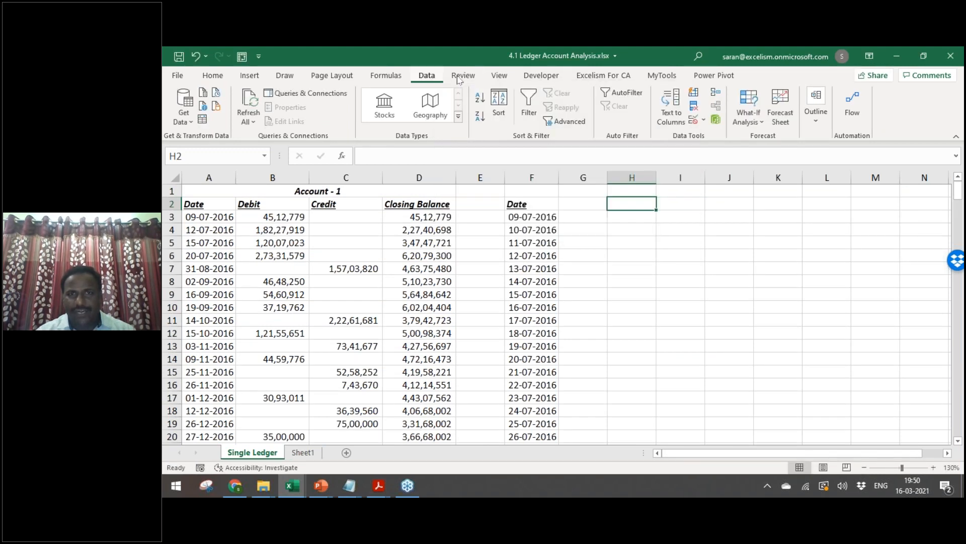
pyautogui.click(715, 94)
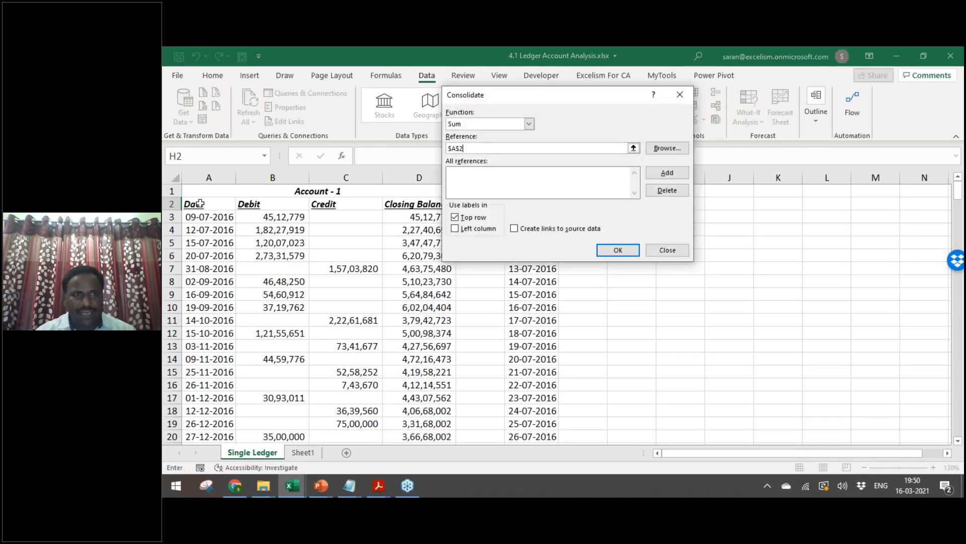
pyautogui.hotkey('shift', 'Right')
pyautogui.hotkey('shift', 'Right')
pyautogui.hotkey('ctrl', 'shift', 'Down')
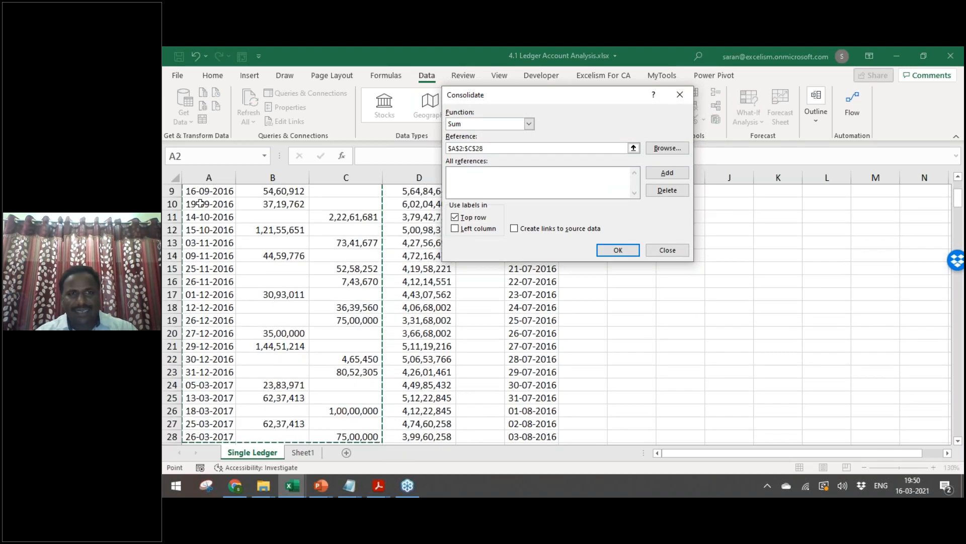
pyautogui.click(667, 173)
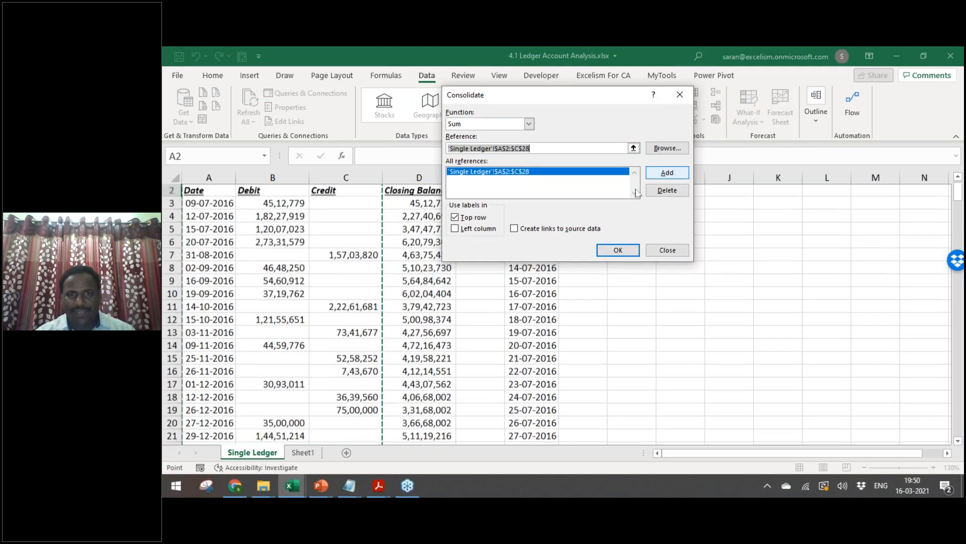
# Step: Add $F$2:$F$268 as a second reference, use the left column labels, and run a Sum consolidation
pyautogui.moveTo(510, 100); pyautogui.dragTo(257, 98)
pyautogui.click(532, 191)
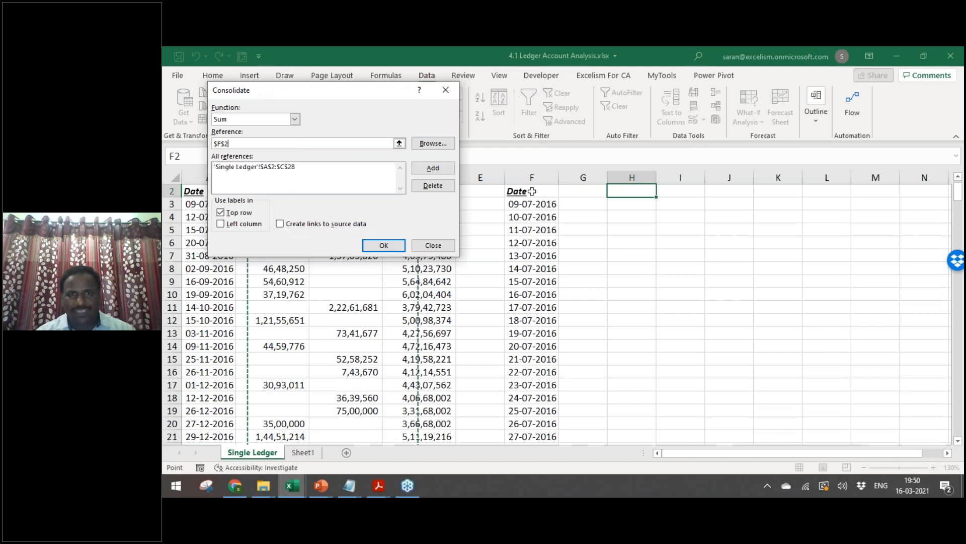
pyautogui.hotkey('ctrl', 'shift', 'Down')
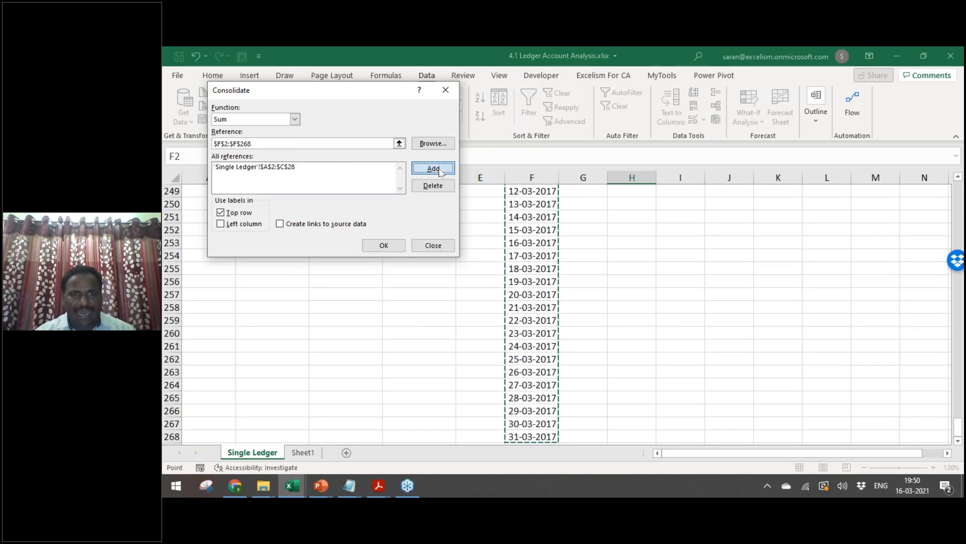
pyautogui.click(433, 167)
pyautogui.click(222, 224)
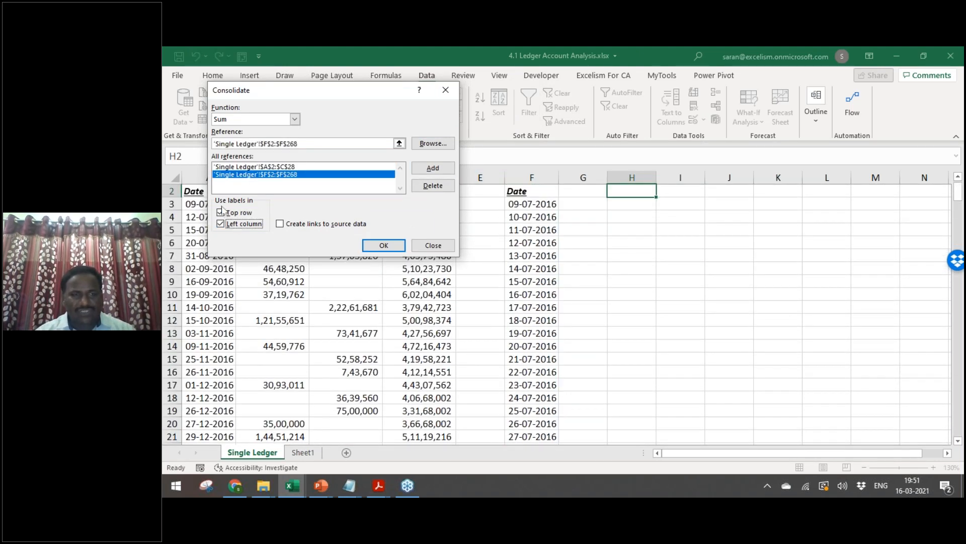
pyautogui.click(383, 248)
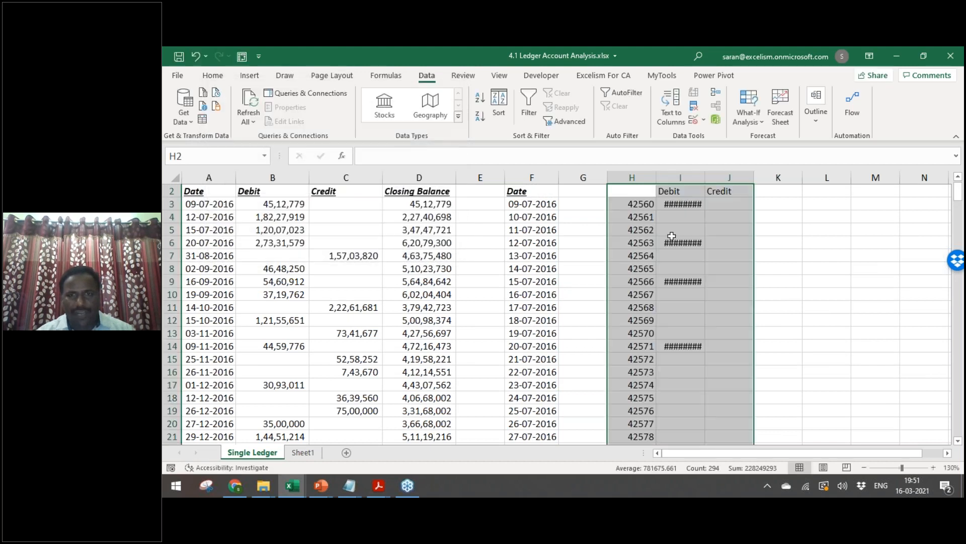
# Step: Format column H as Short Date and copy the Date heading into H2
pyautogui.click(213, 75)
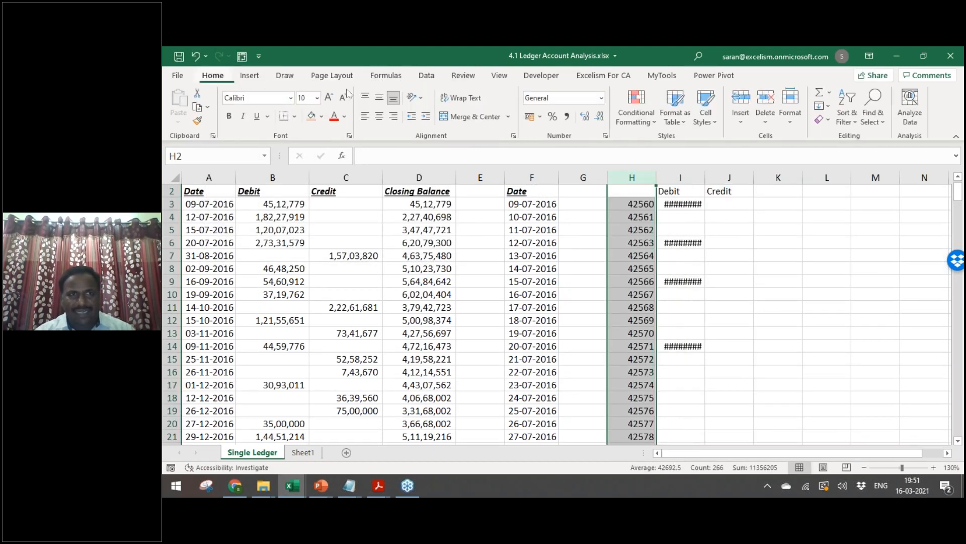
pyautogui.click(602, 98)
pyautogui.click(577, 239)
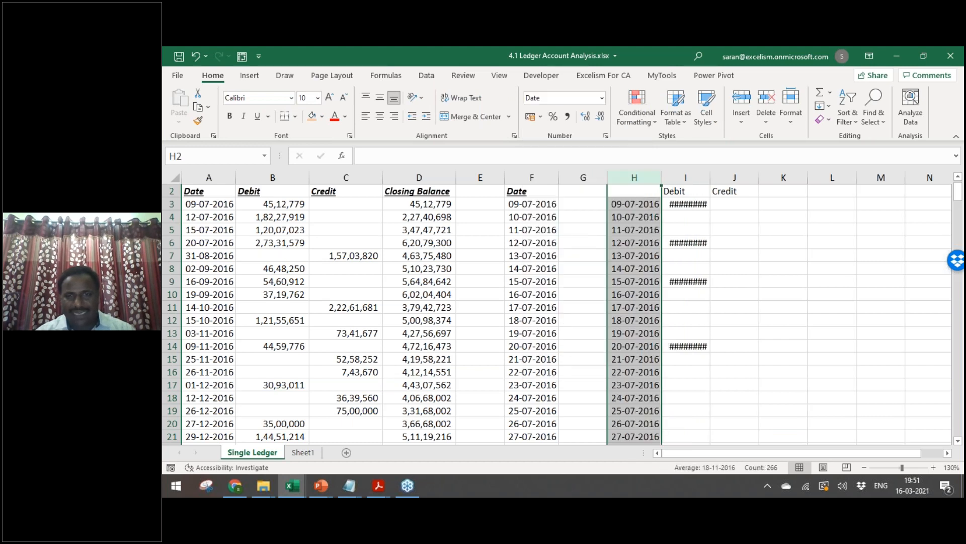
pyautogui.press('Up')
pyautogui.press('Down')
pyautogui.press('Left')
pyautogui.press('Left')
pyautogui.hotkey('ctrl', 'c')
pyautogui.press('Right')
pyautogui.press('Right')
pyautogui.hotkey('ctrl', 'v')
pyautogui.press('Escape')
# Step: Copy the Debit and Credit headings into I2:J2 and AutoFit columns I and J
pyautogui.press('Left')
pyautogui.press('Left')
pyautogui.press('Left')
pyautogui.press('Left')
pyautogui.press('Left')
pyautogui.press('Left')
pyautogui.hotkey('shift', 'Right')
pyautogui.hotkey('ctrl', 'c')
pyautogui.press('Right')
pyautogui.press('Right')
pyautogui.press('Right')
pyautogui.press('Right')
pyautogui.press('Right')
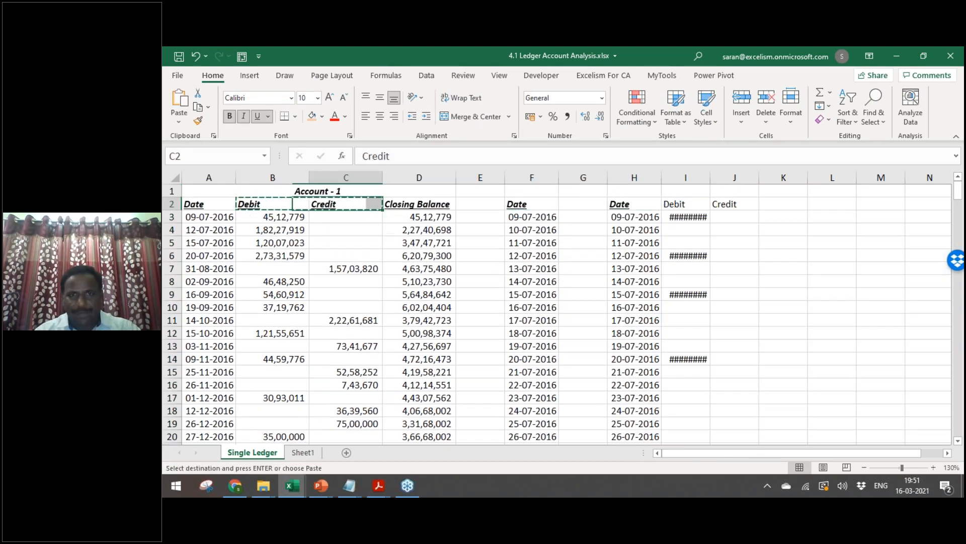
pyautogui.press('Right')
pyautogui.hotkey('ctrl', 'v')
pyautogui.hotkey('ctrl', 'space')
pyautogui.hotkey('alt', 'h')
pyautogui.press('o')
pyautogui.press('i')
pyautogui.press('Right')
pyautogui.press('Right')
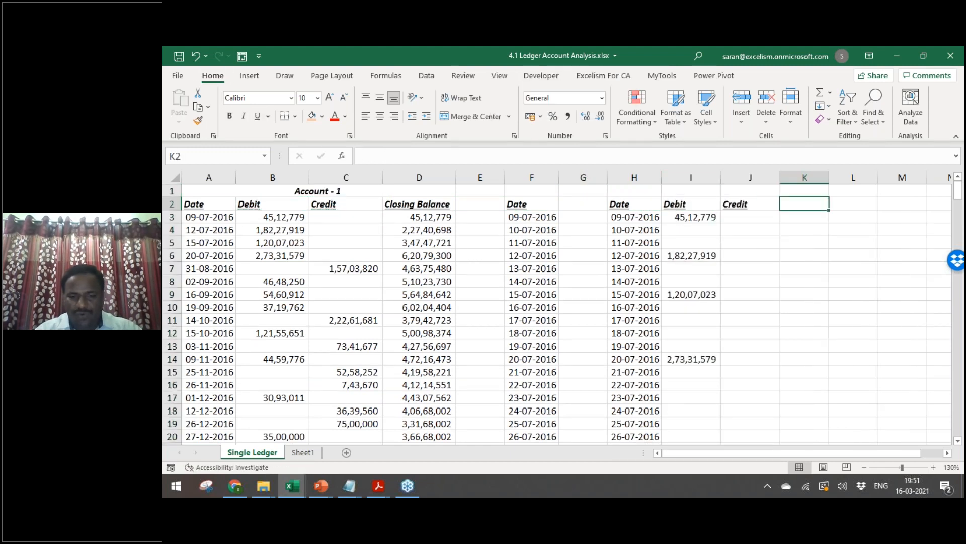
# Step: Head K2 'Cl.Bal' and enter =I3-J3 in K3 as the opening balance
pyautogui.write('Cl')
pyautogui.press('Return')
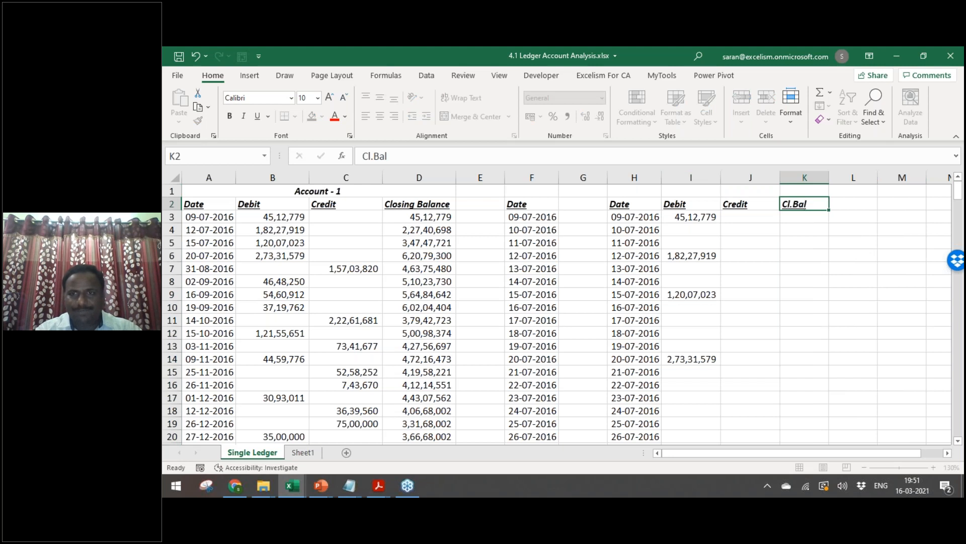
pyautogui.press('Right')
pyautogui.press('Right')
pyautogui.press('Right')
pyautogui.press('Right')
pyautogui.press('Right')
pyautogui.press('Right')
pyautogui.press('Left')
pyautogui.press('Left')
pyautogui.press('Left')
pyautogui.press('Left')
pyautogui.press('Left')
pyautogui.press('Left')
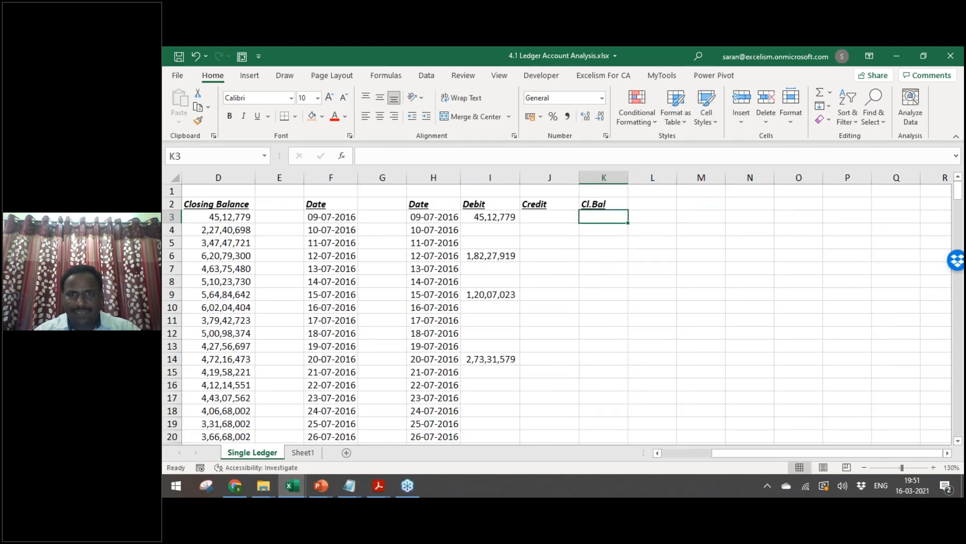
pyautogui.write('=')
pyautogui.press('Left')
pyautogui.press('Left')
pyautogui.write('-')
pyautogui.press('Left')
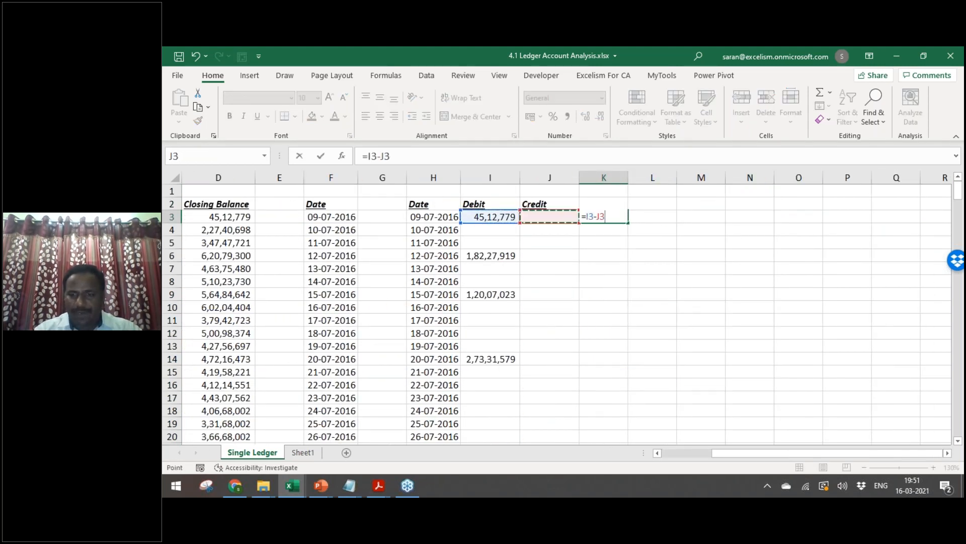
pyautogui.press('Return')
# Step: Enter =K3+I4-J4 in K4 and fill the running balance down to row 268
pyautogui.write('=')
pyautogui.press('Up')
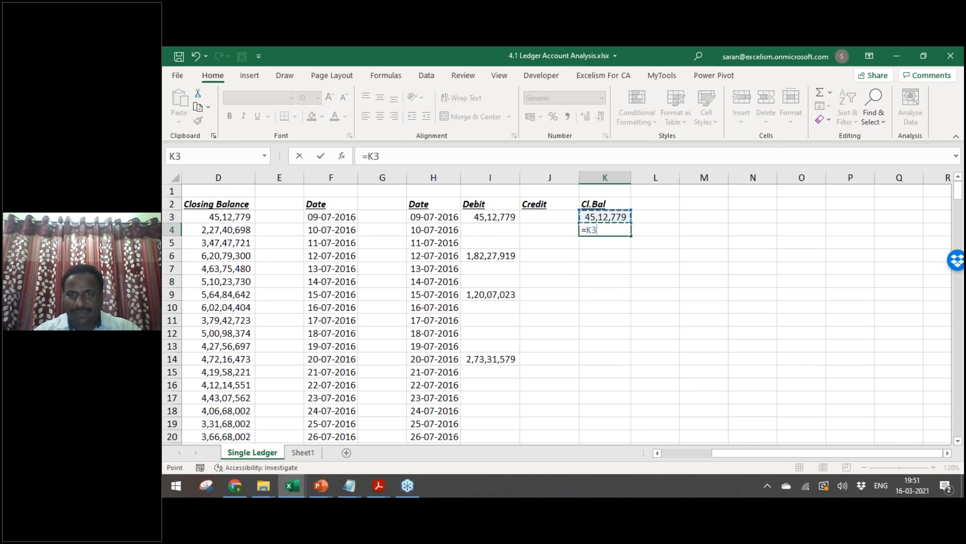
pyautogui.write('+')
pyautogui.press('Left')
pyautogui.press('Left')
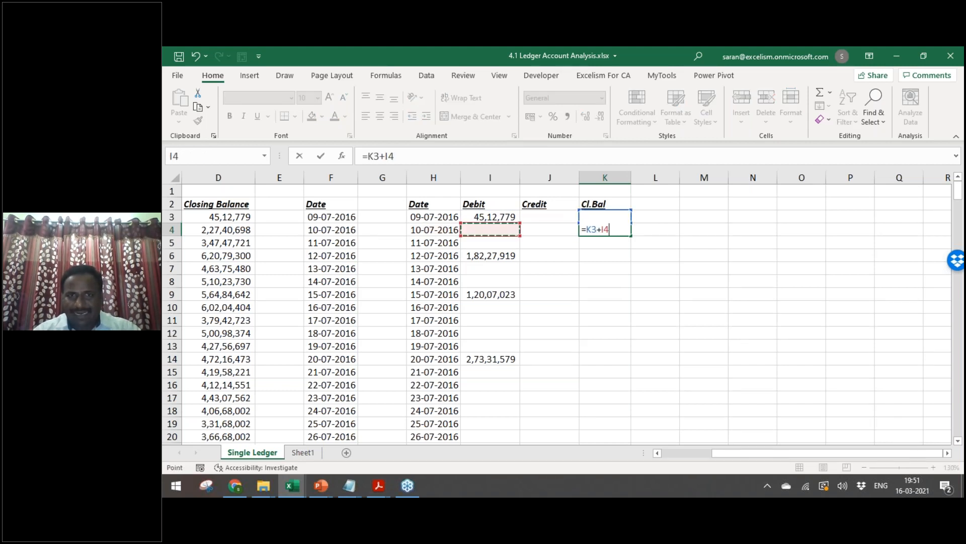
pyautogui.write('-')
pyautogui.press('Left')
pyautogui.press('Return')
pyautogui.press('Up')
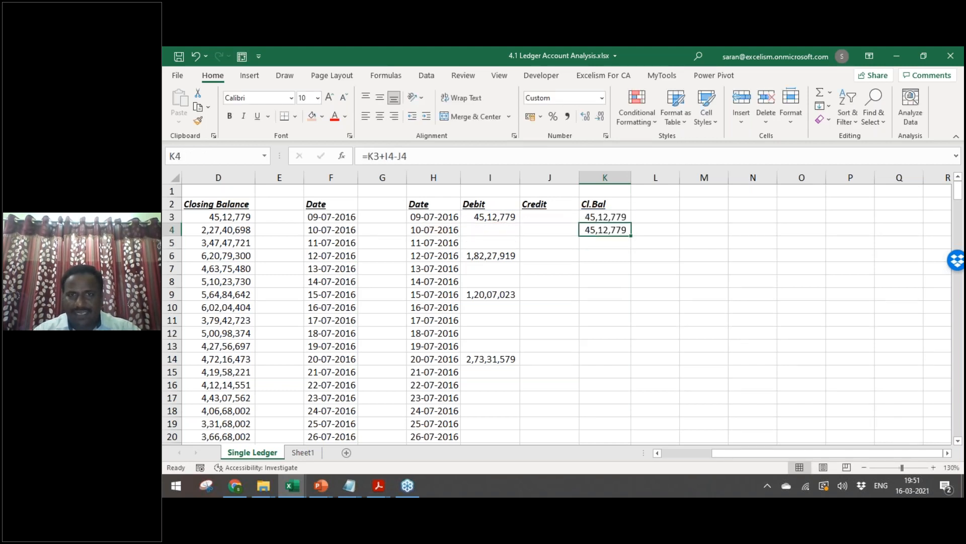
pyautogui.doubleClick(630, 236)
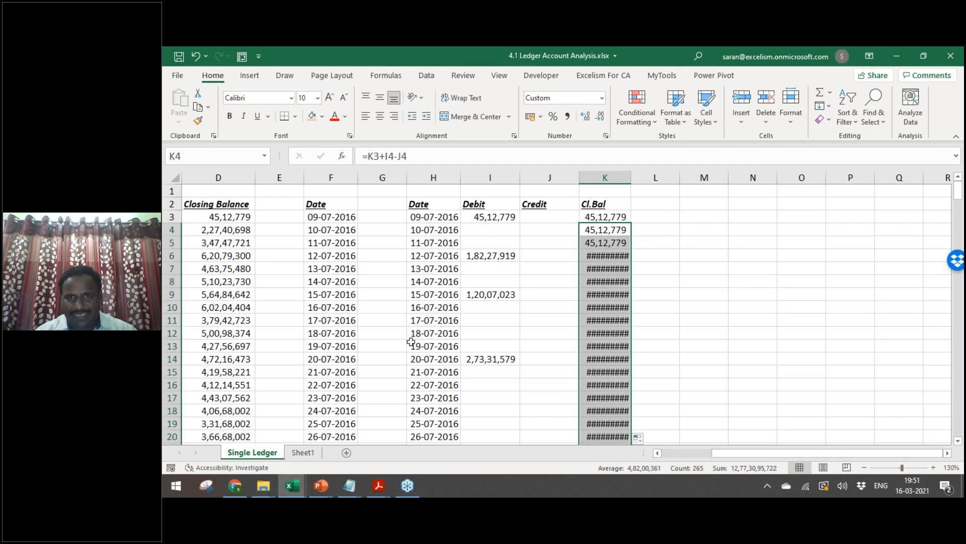
pyautogui.click(412, 344)
# Step: Check the Cl.Bal column from K3 down to the final balance 3,99,60,258 in K268
pyautogui.hotkey('ctrl', 'Down')
pyautogui.hotkey('ctrl', 'Right')
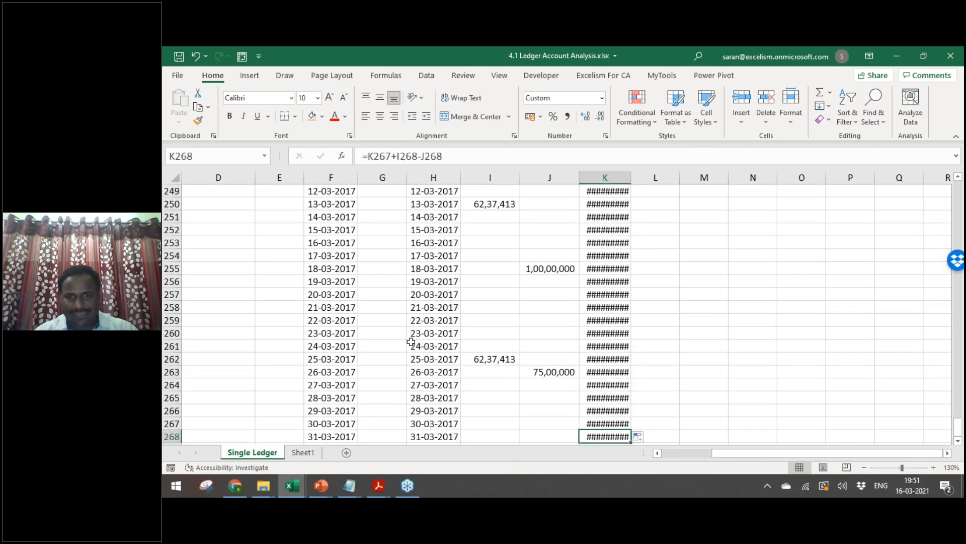
pyautogui.hotkey('ctrl', 'shift', 'Up')
pyautogui.hotkey('ctrl', 'Up')
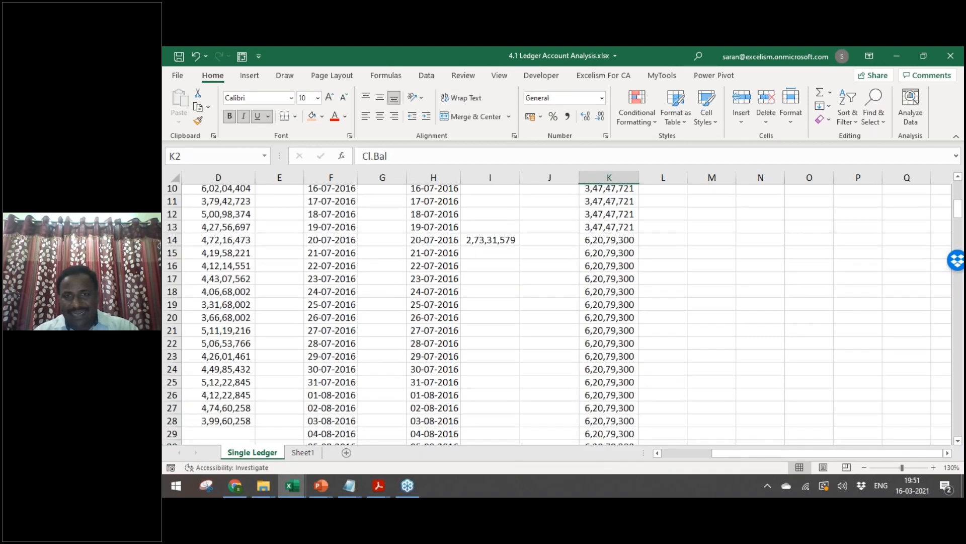
pyautogui.press('Down')
pyautogui.hotkey('ctrl', 'shift', 'Down')
pyautogui.hotkey('ctrl', 'Up')
pyautogui.hotkey('ctrl', 'Up')
pyautogui.press('Down')
pyautogui.press('Down')
pyautogui.hotkey('ctrl', 'Down')
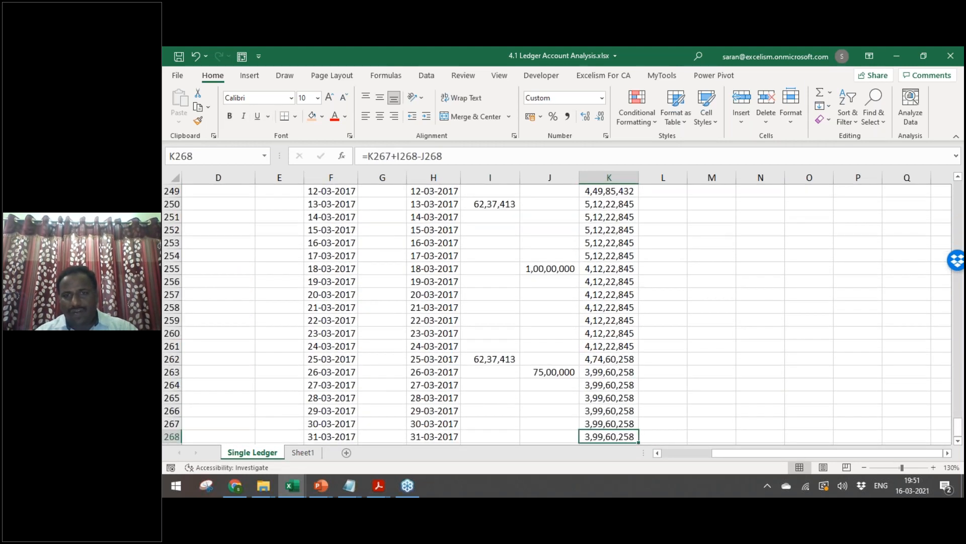
pyautogui.hotkey('ctrl', 'Up')
pyautogui.hotkey('ctrl', 'Up')
pyautogui.press('Down')
pyautogui.press('Down')
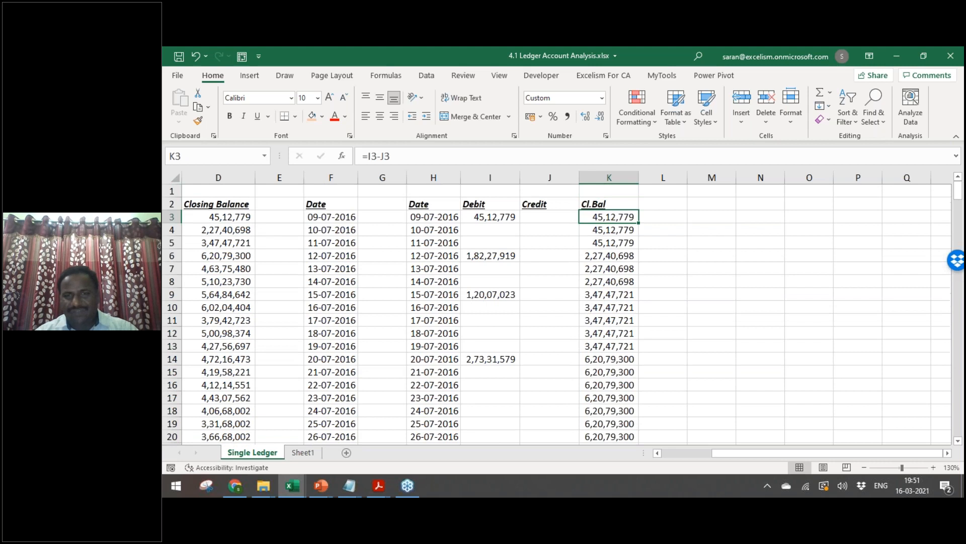
pyautogui.press('Up')
pyautogui.press('Right')
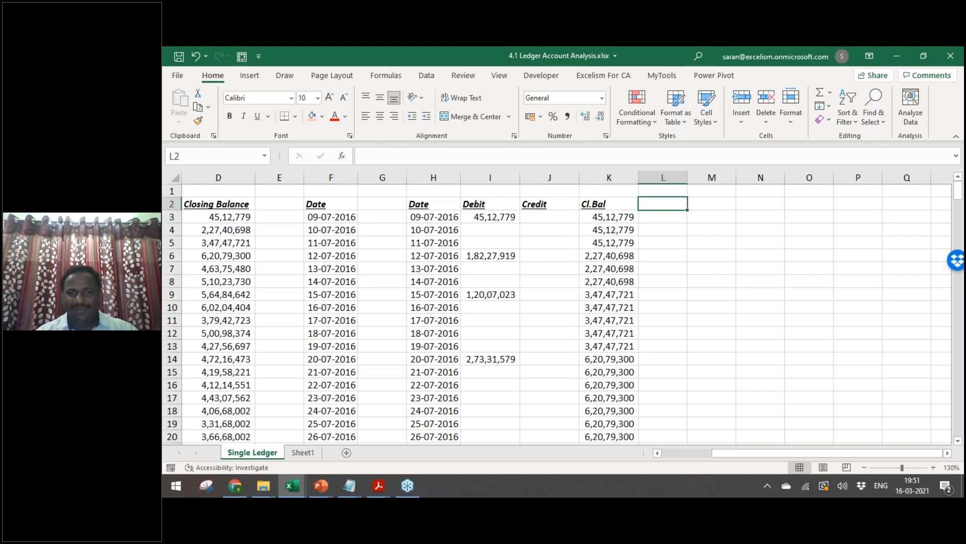
pyautogui.press('Left')
pyautogui.press('Down')
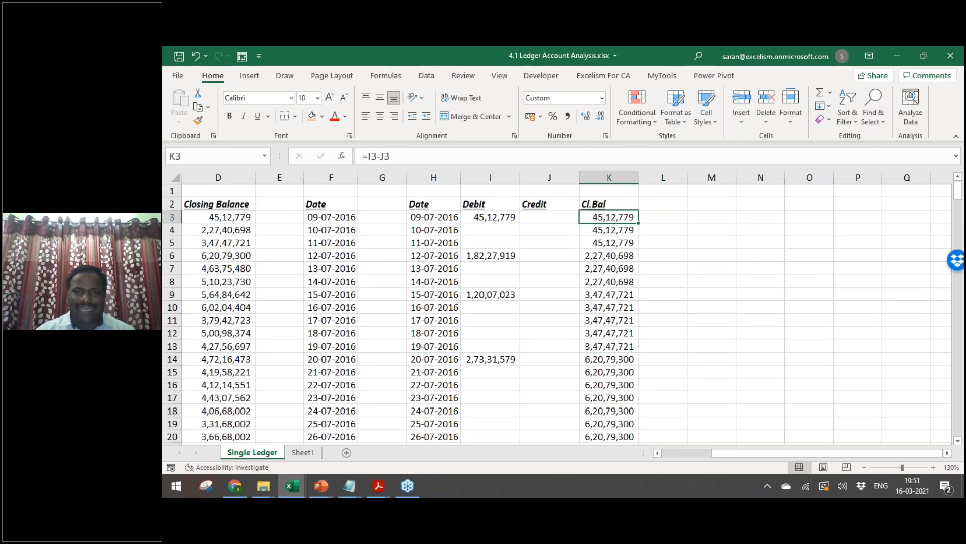
pyautogui.press('Right')
pyautogui.press('Up')
pyautogui.press('Down')
pyautogui.press('Up')
pyautogui.press('Down')
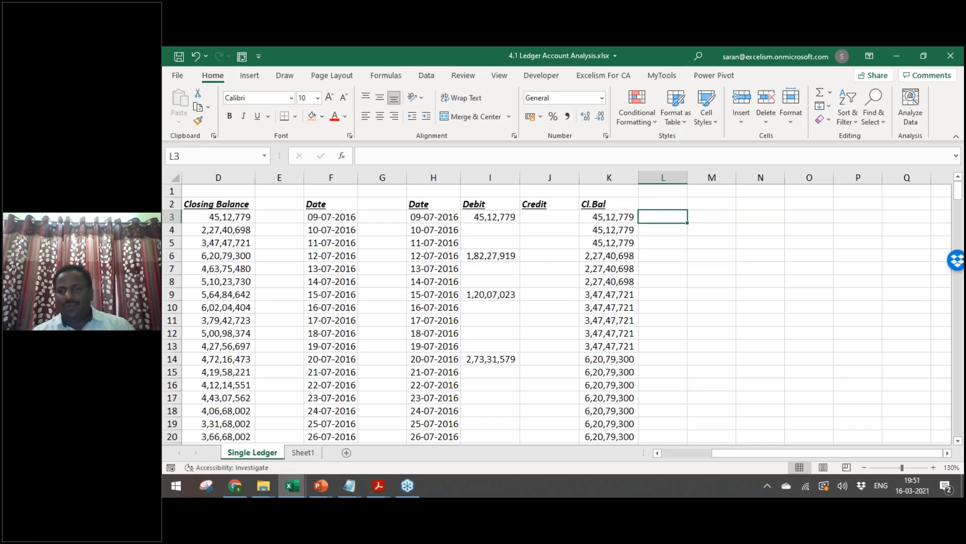
# Step: Enter an IF flag in L3 comparing K3 with 50000000, returning Limit or Excess
pyautogui.write('=if')
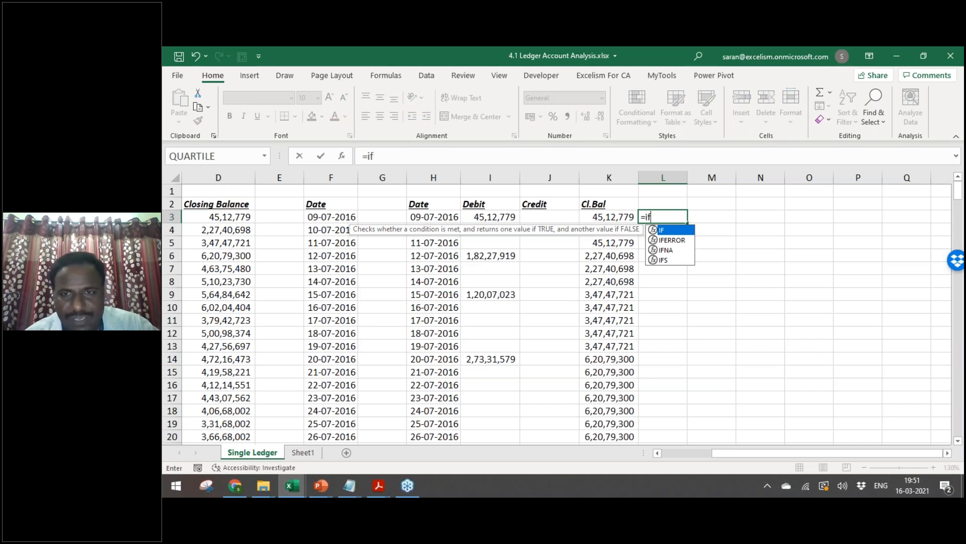
pyautogui.press('Tab')
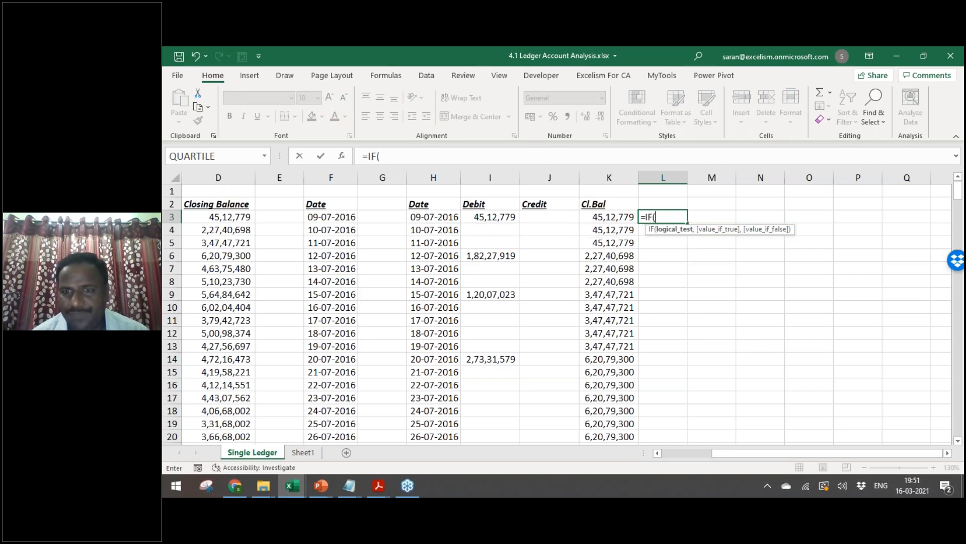
pyautogui.click(609, 217)
pyautogui.write('>=')
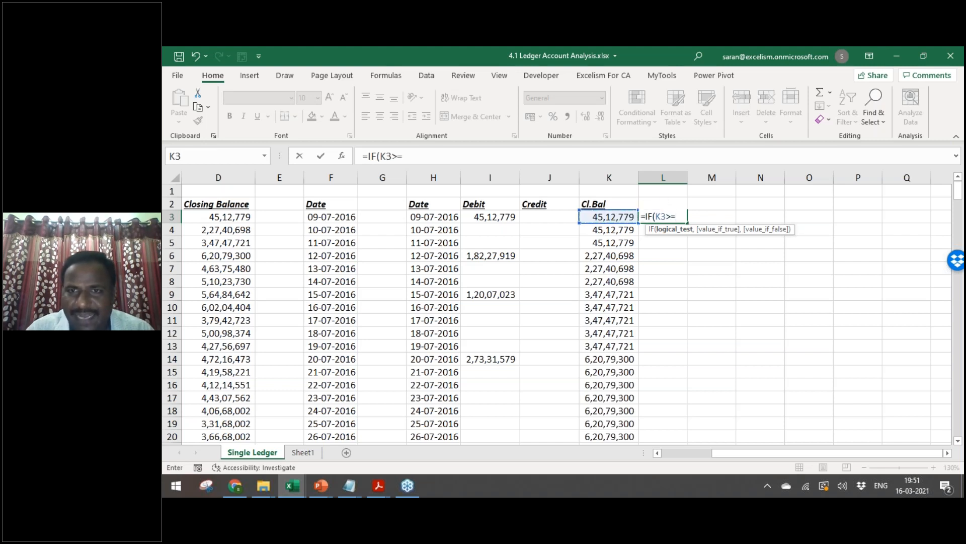
pyautogui.press('BackSpace')
pyautogui.write('5')
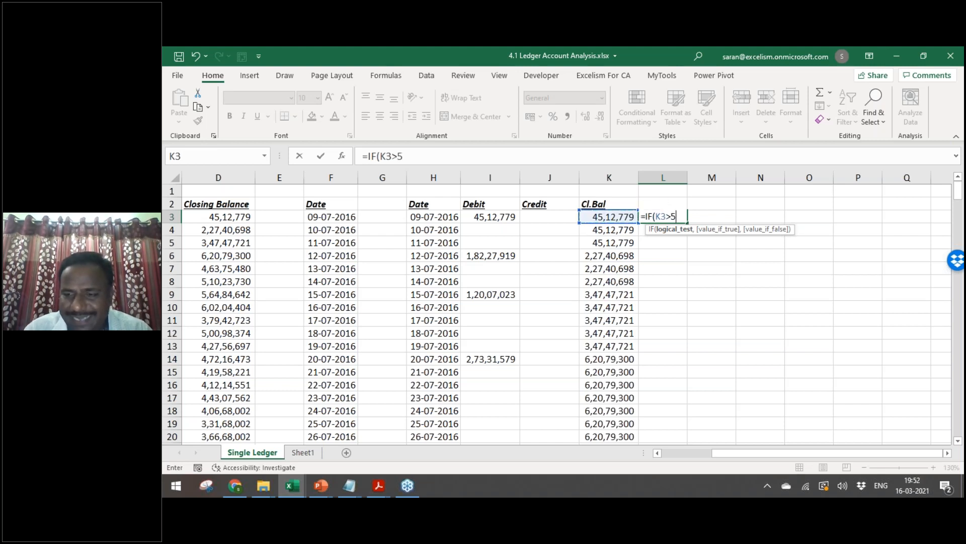
pyautogui.write('00000')
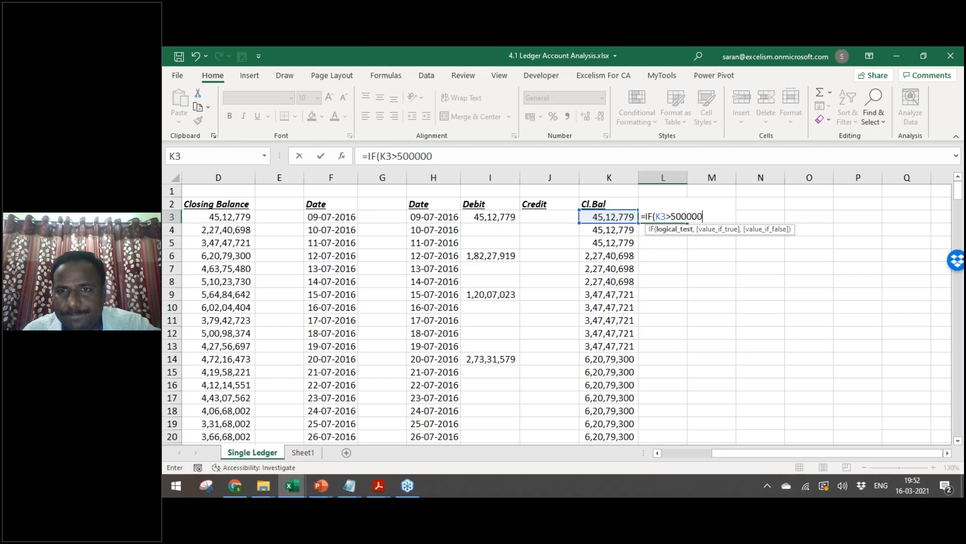
pyautogui.write('00,"L')
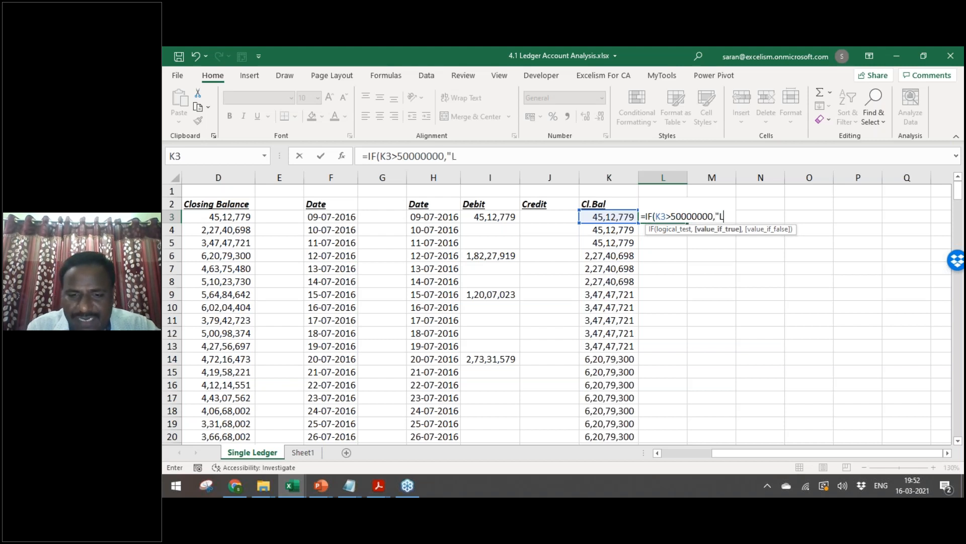
pyautogui.write('imir",')
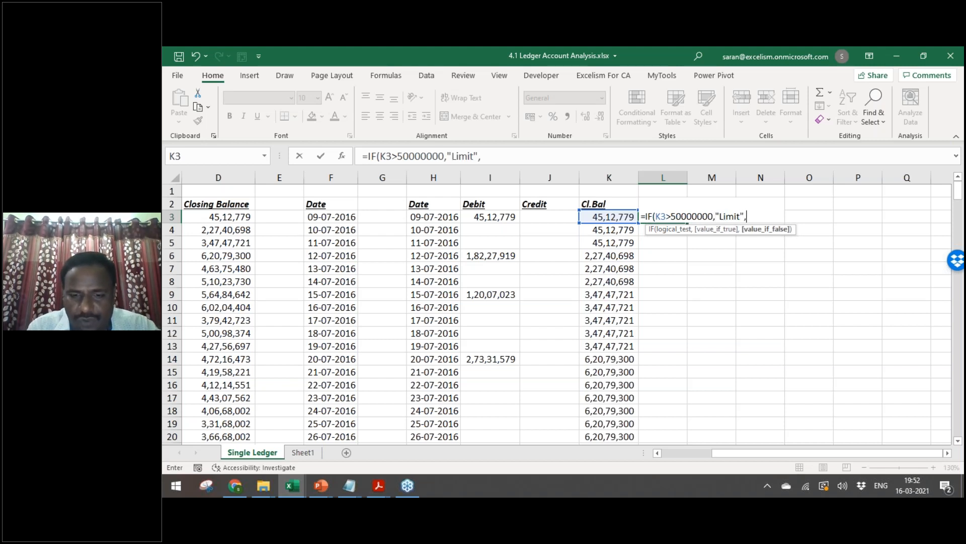
pyautogui.write('"Excess")')
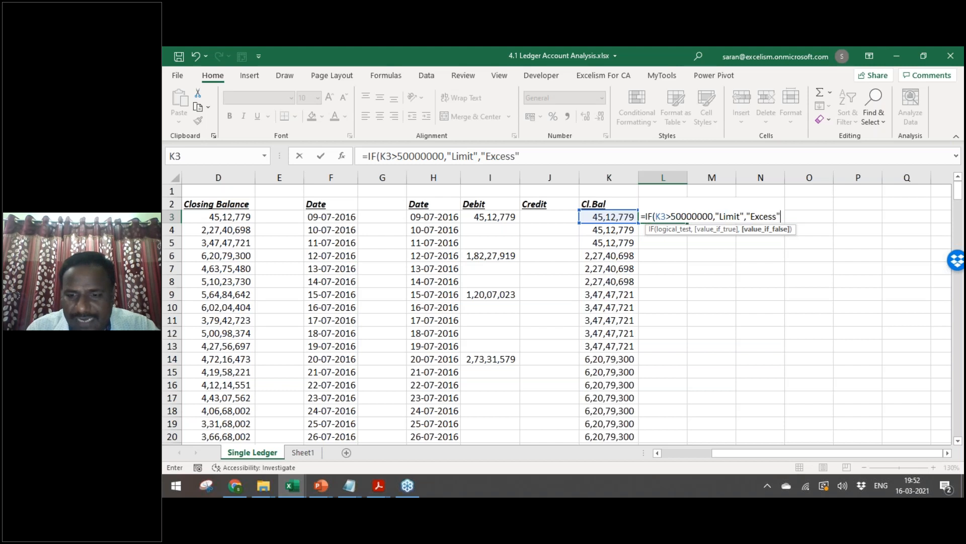
pyautogui.press('Return')
pyautogui.press('Up')
pyautogui.hotkey('ctrl', 'c')
pyautogui.press('Left')
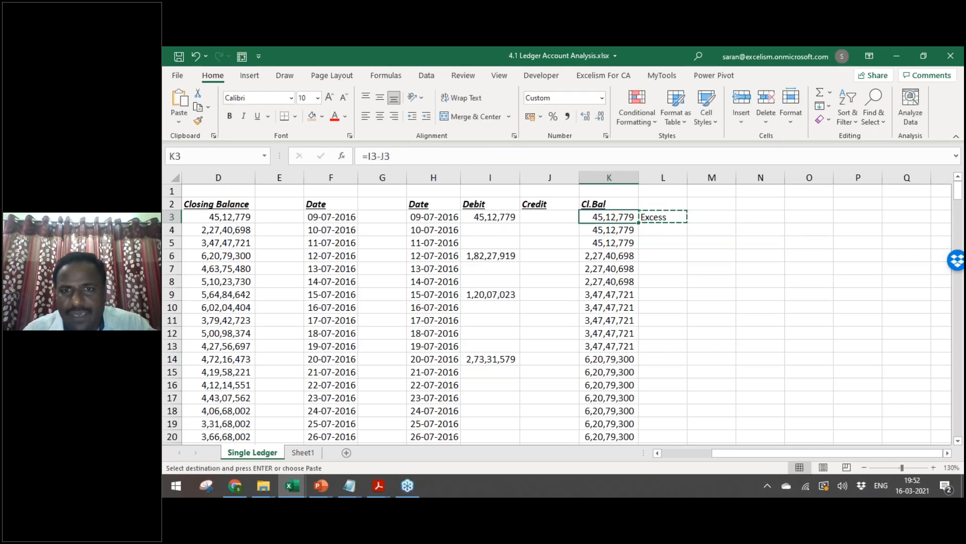
pyautogui.press('Right')
# Step: Change the test to K3<=50000000, fill the flag down column L, and begin =IF( in M3
pyautogui.press('F2')
pyautogui.press('Left')
pyautogui.press('Left')
pyautogui.press('Left')
pyautogui.press('Left')
pyautogui.press('Left')
pyautogui.press('Left')
pyautogui.press('Left')
pyautogui.press('Left')
pyautogui.press('Left')
pyautogui.press('Left')
pyautogui.press('Left')
pyautogui.press('Left')
pyautogui.press('Left')
pyautogui.press('Left')
pyautogui.press('Left')
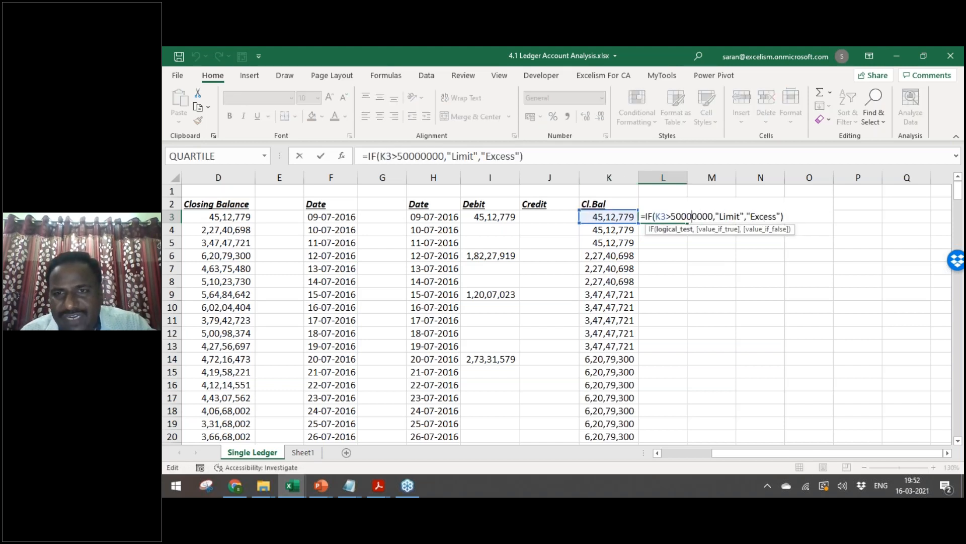
pyautogui.press('Left')
pyautogui.press('Left')
pyautogui.press('Left')
pyautogui.hotkey('shift', 'Left')
pyautogui.write('<=')
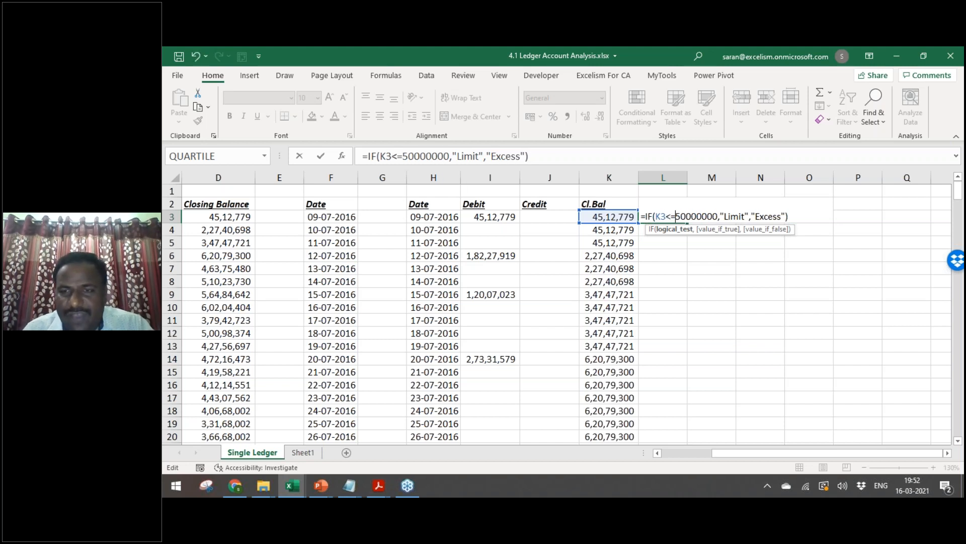
pyautogui.hotkey('ctrl', 'Return')
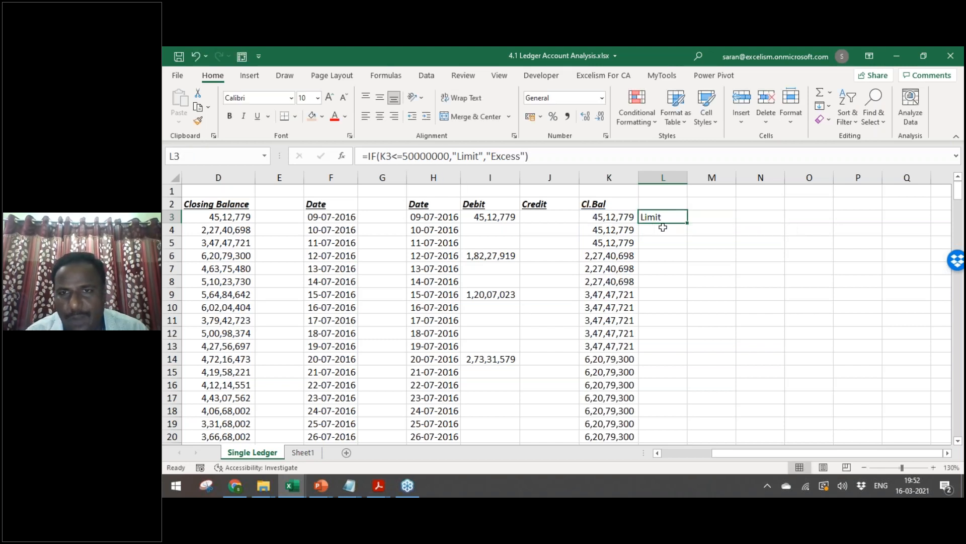
pyautogui.doubleClick(688, 222)
pyautogui.click(731, 214)
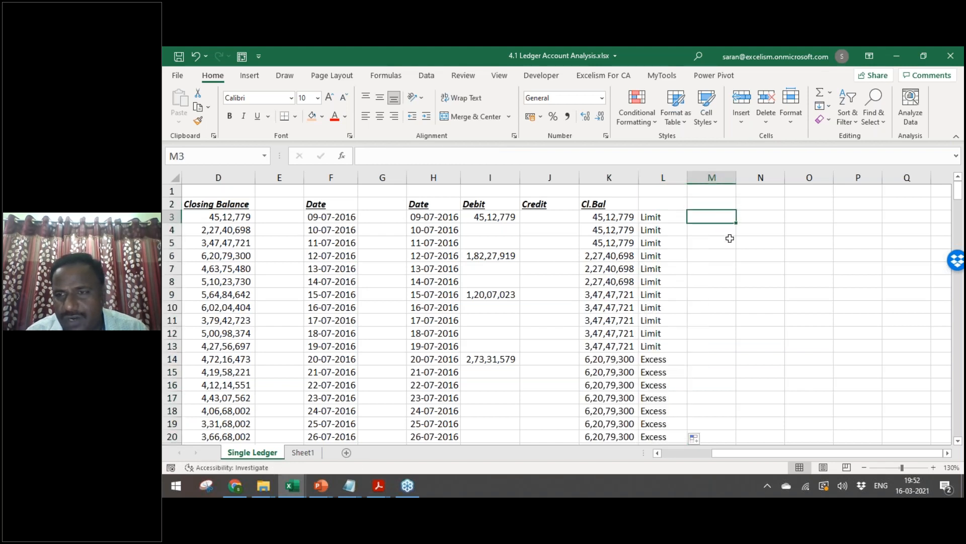
pyautogui.write('=IF(')
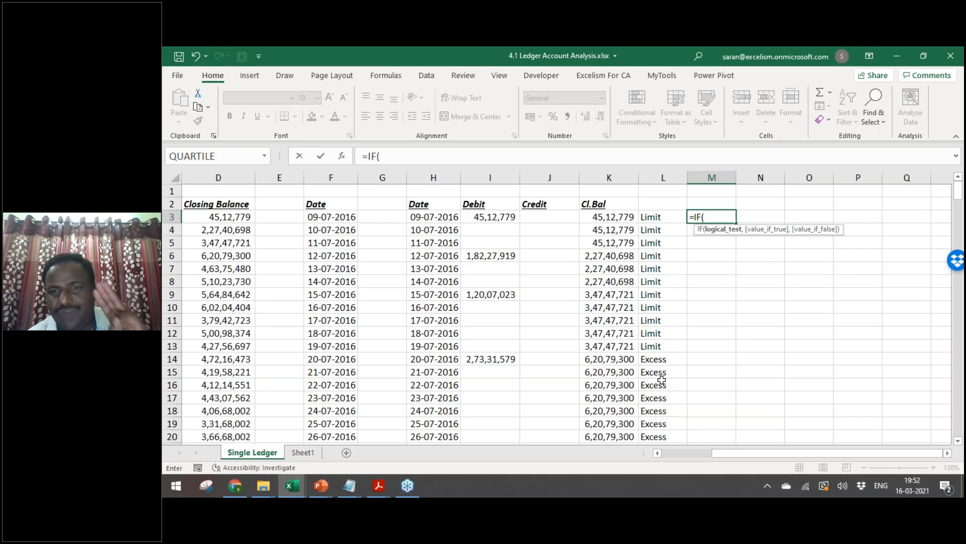
# Step: Restart M3 as =IF(L3="Limit",0, followed by a nested IF(
pyautogui.click(947, 453)
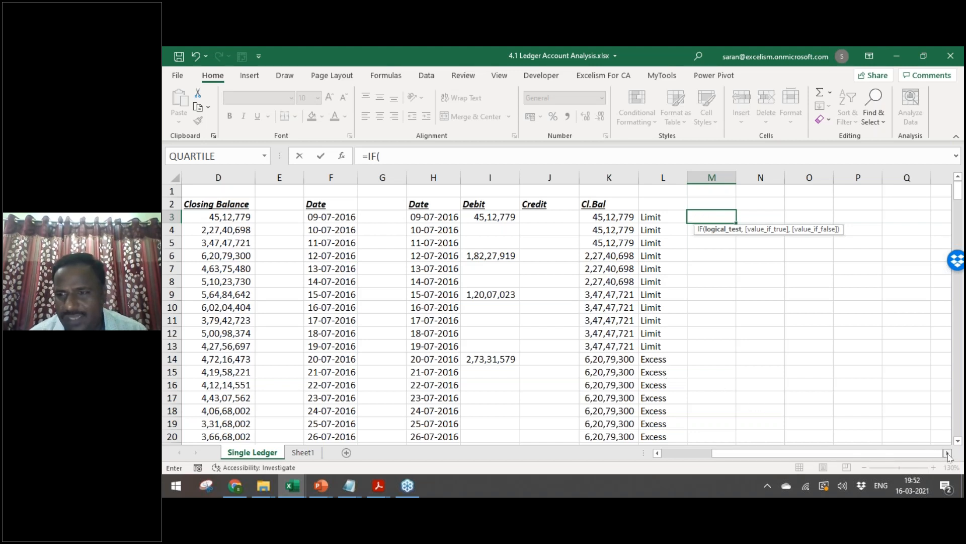
pyautogui.click(947, 453)
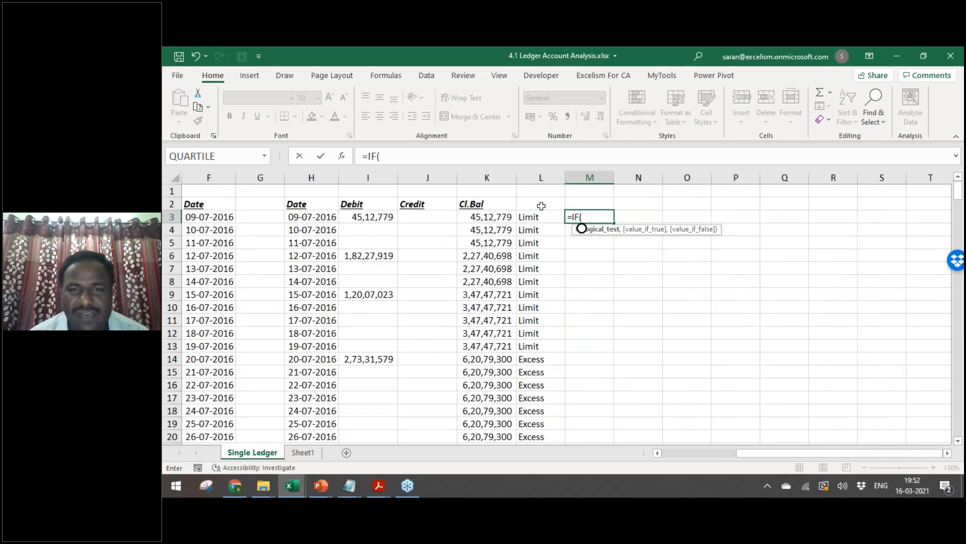
pyautogui.click(541, 216)
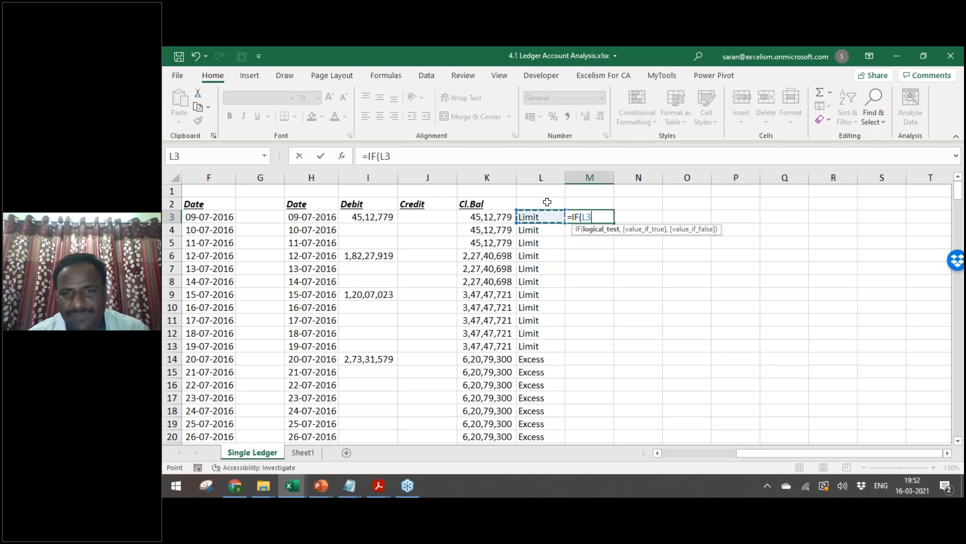
pyautogui.write('="Exc')
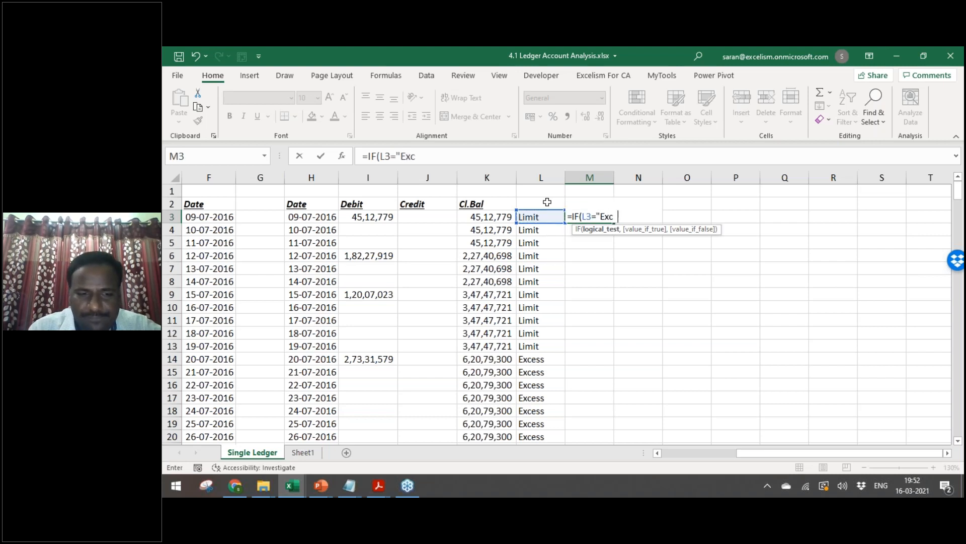
pyautogui.write('ess",')
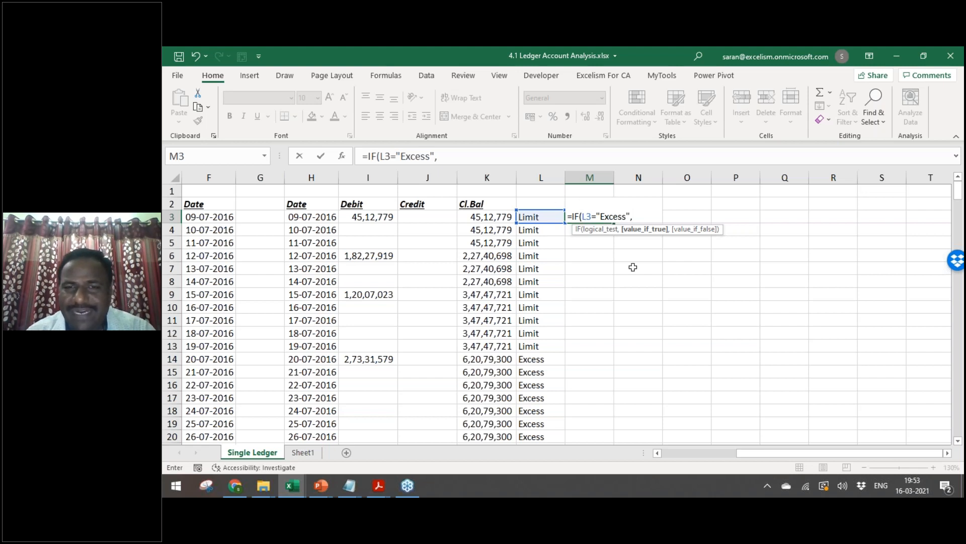
pyautogui.press('Escape')
pyautogui.write('=IF(')
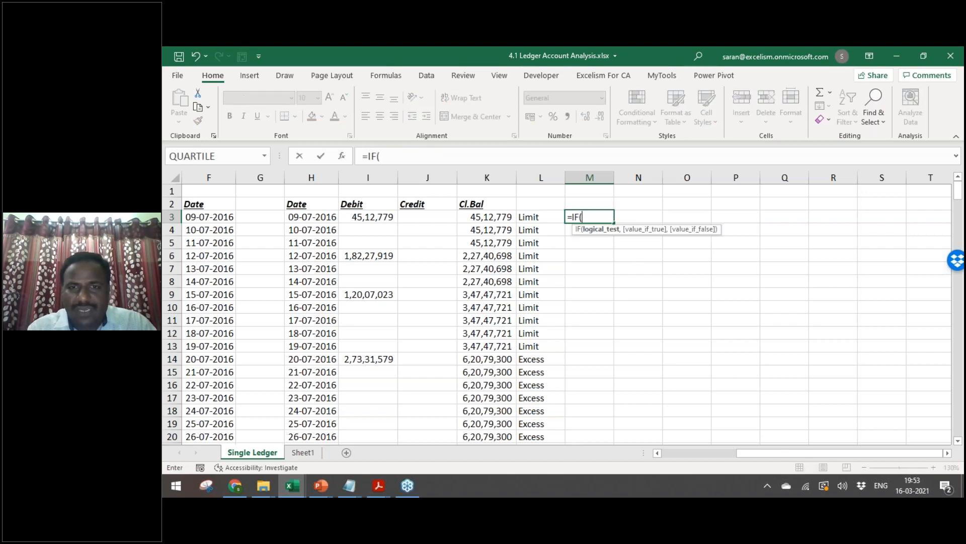
pyautogui.click(539, 217)
pyautogui.write('="L')
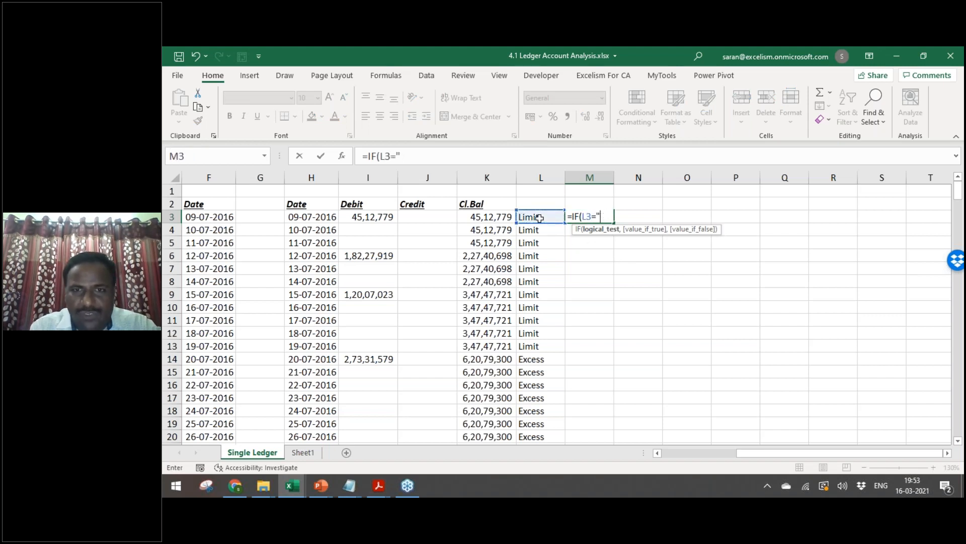
pyautogui.write('imit",')
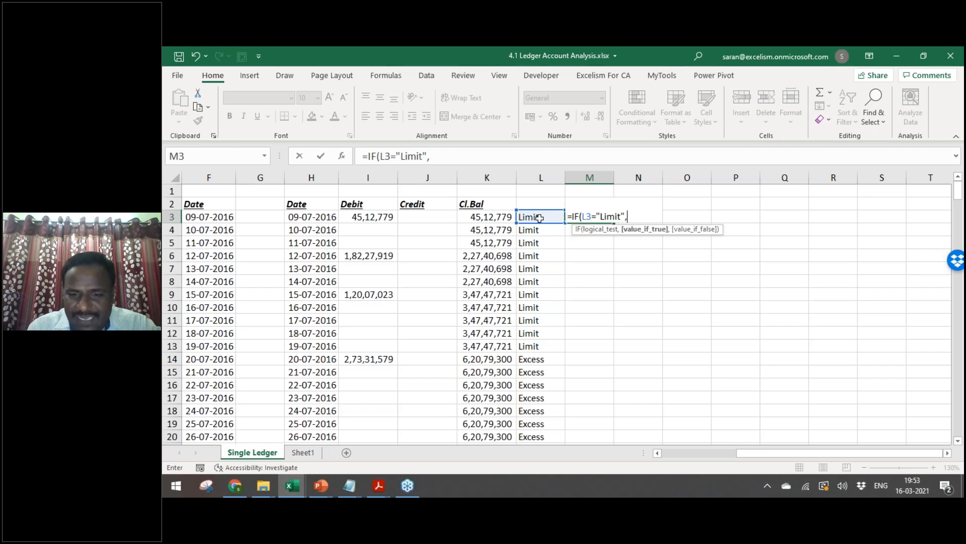
pyautogui.write('0,i')
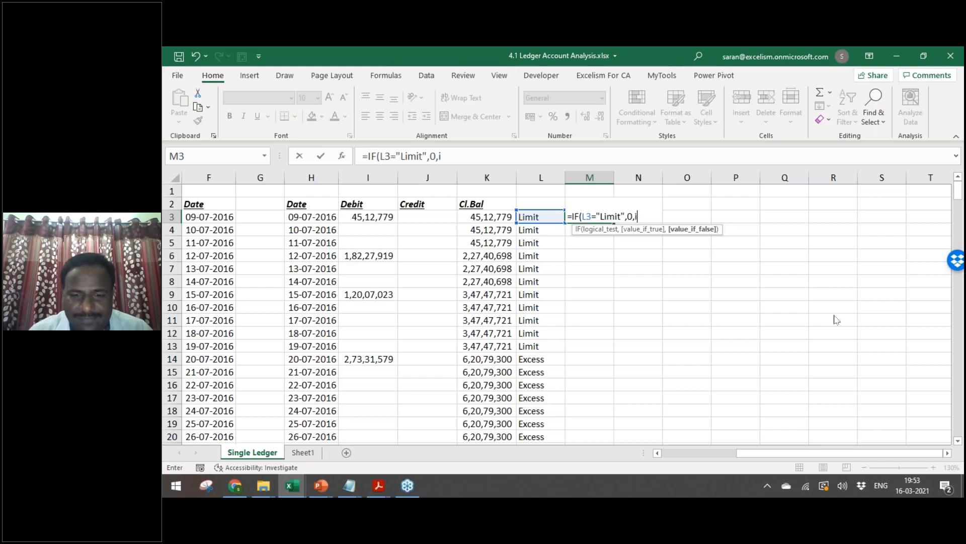
pyautogui.press('Tab')
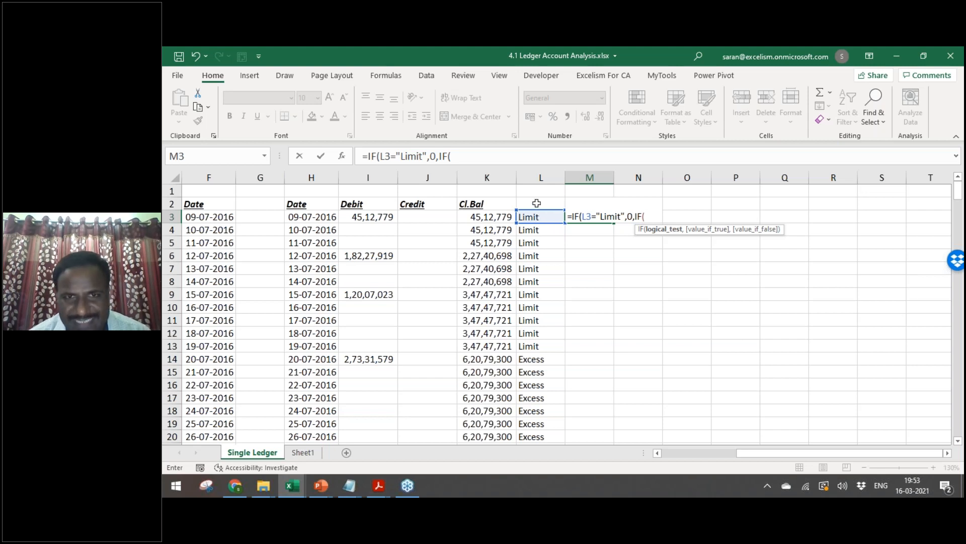
# Step: Complete the nested IF so L2="Limit" returns 1, otherwise M2+1
pyautogui.click(536, 203)
pyautogui.write('="Limitt')
pyautogui.press('BackSpace')
pyautogui.write('"Limit')
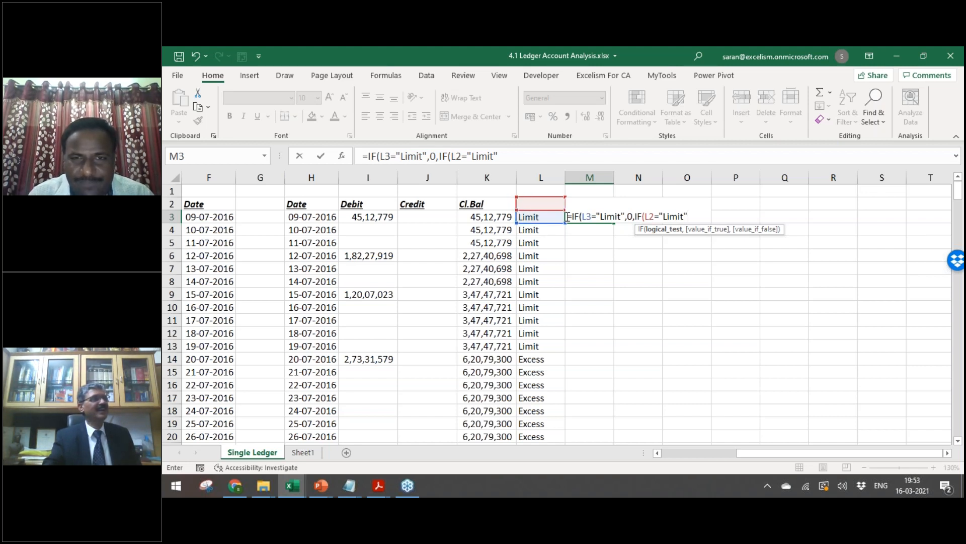
pyautogui.write(',1,')
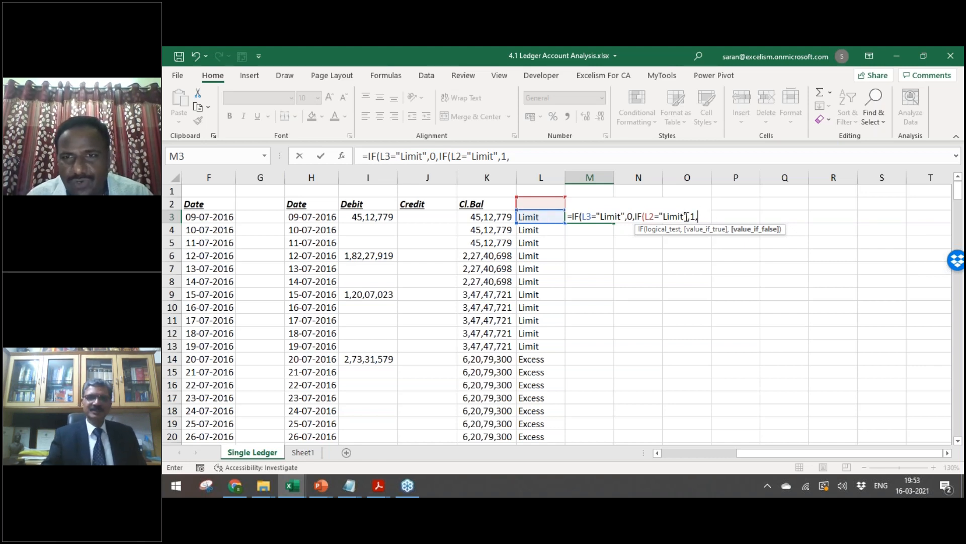
pyautogui.moveTo(690, 216); pyautogui.dragTo(699, 216)
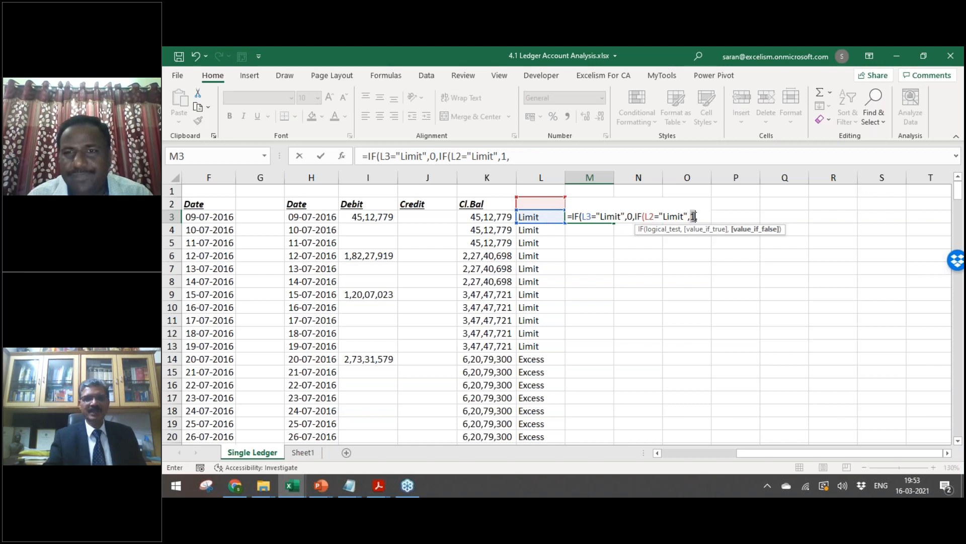
pyautogui.click(700, 217)
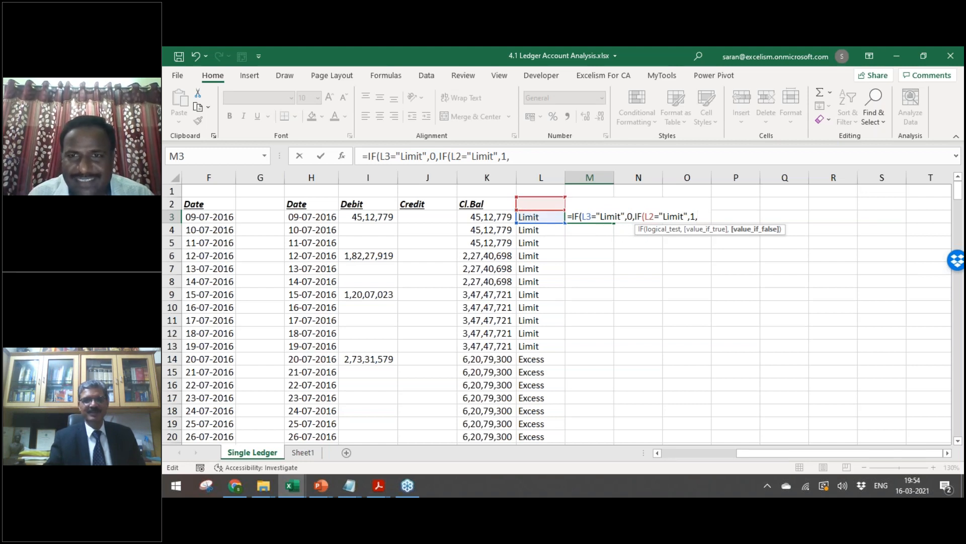
pyautogui.click(595, 192)
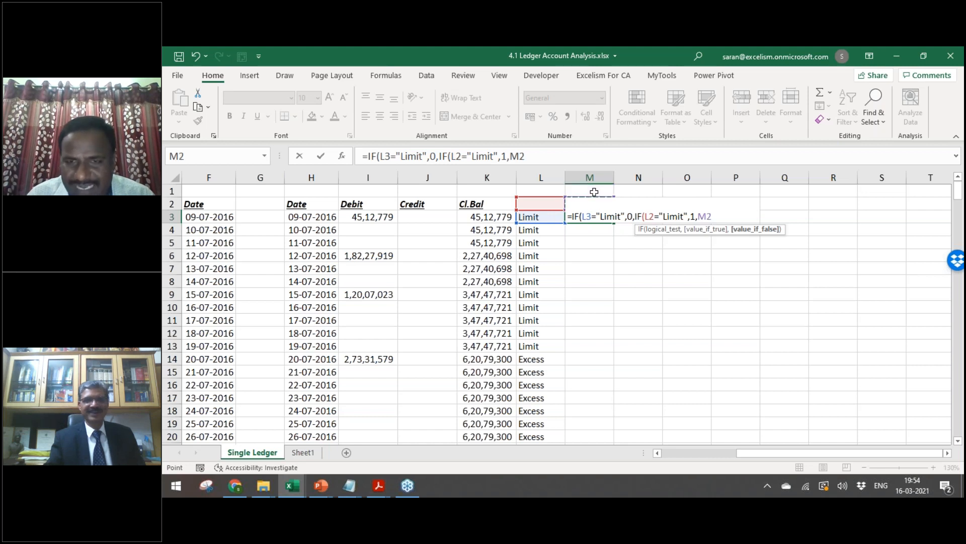
pyautogui.write('+12')
pyautogui.press('BackSpace')
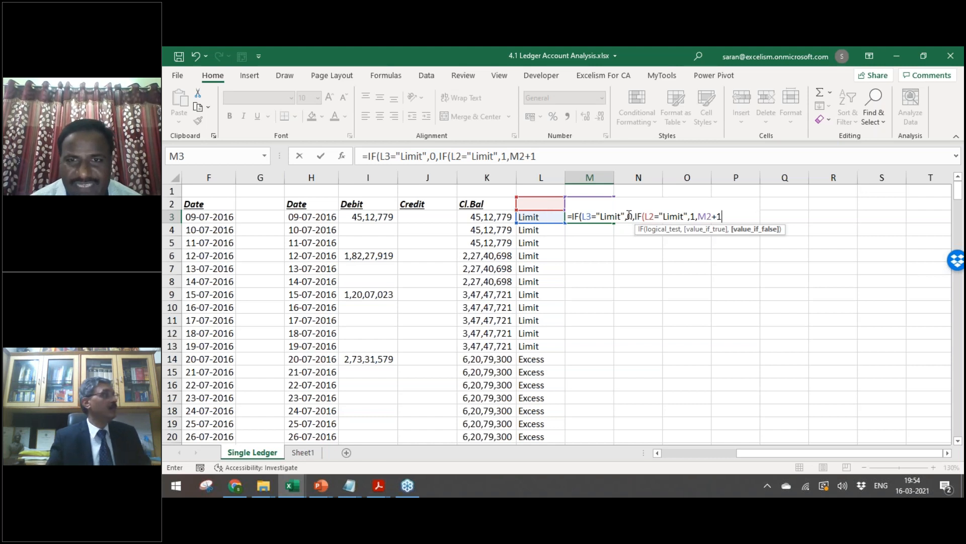
# Step: Review the counter formula's parts and enter it in M3, accepting the closing-bracket correction
pyautogui.click(629, 216)
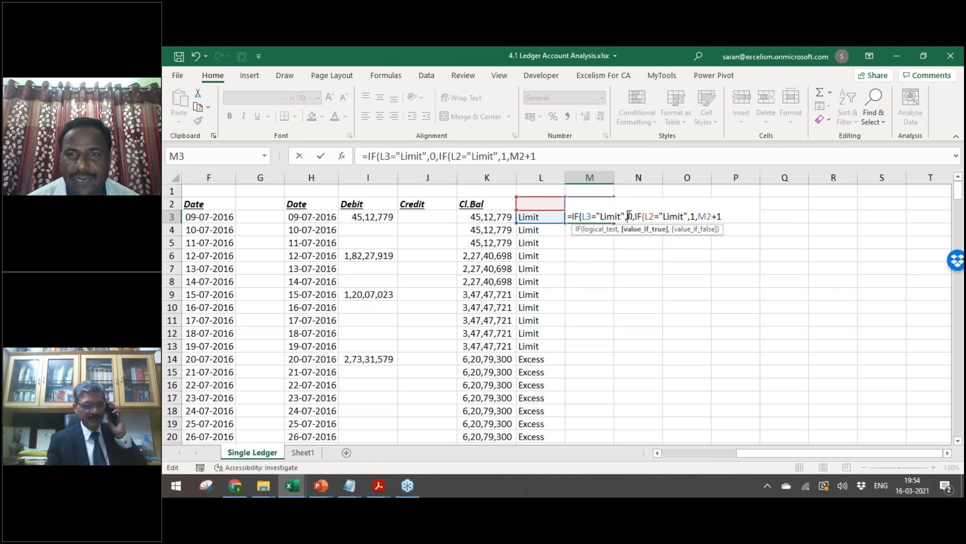
pyautogui.click(655, 217)
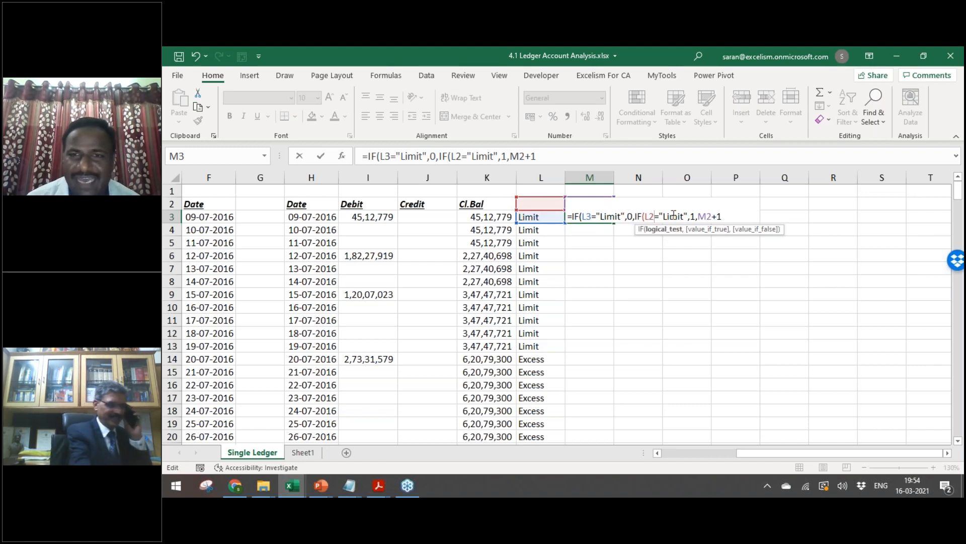
pyautogui.click(693, 216)
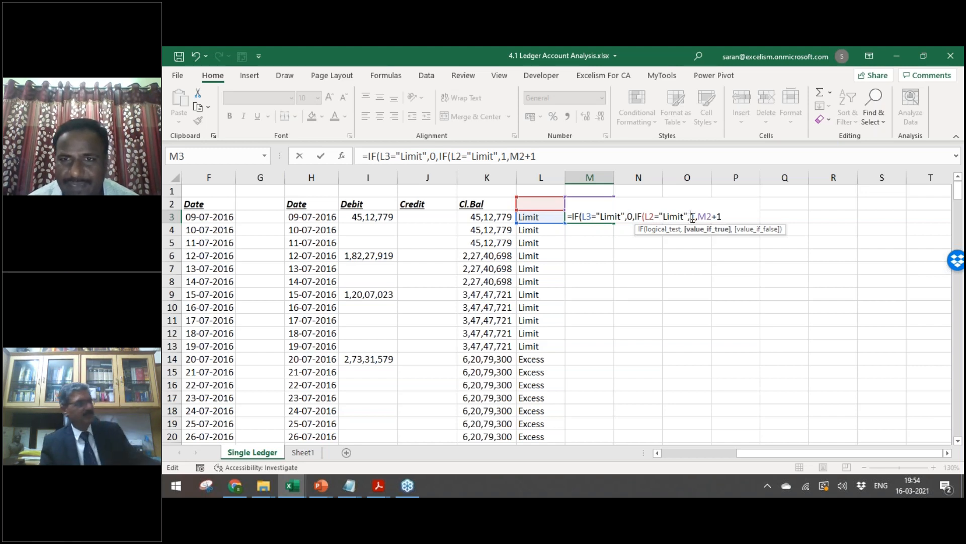
pyautogui.click(707, 216)
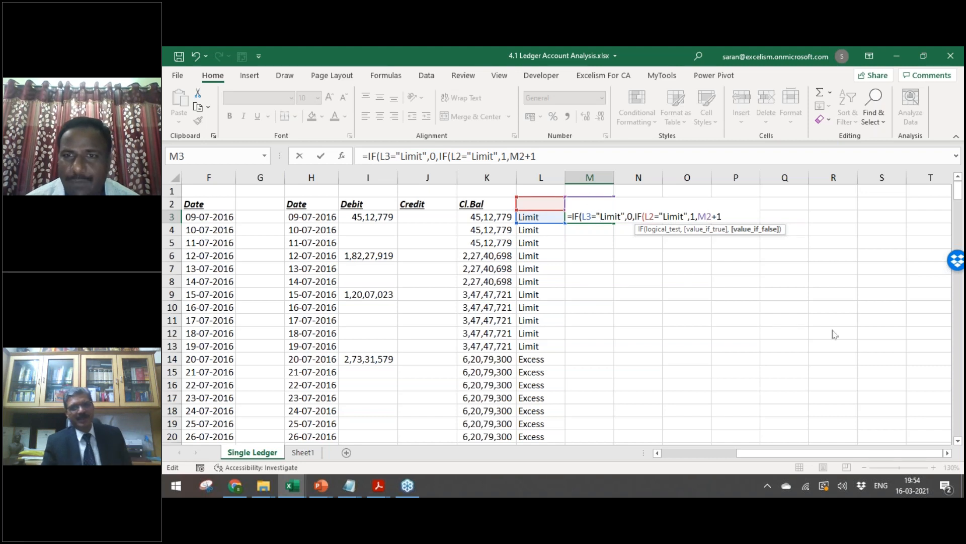
pyautogui.press('Return')
pyautogui.press('Return')
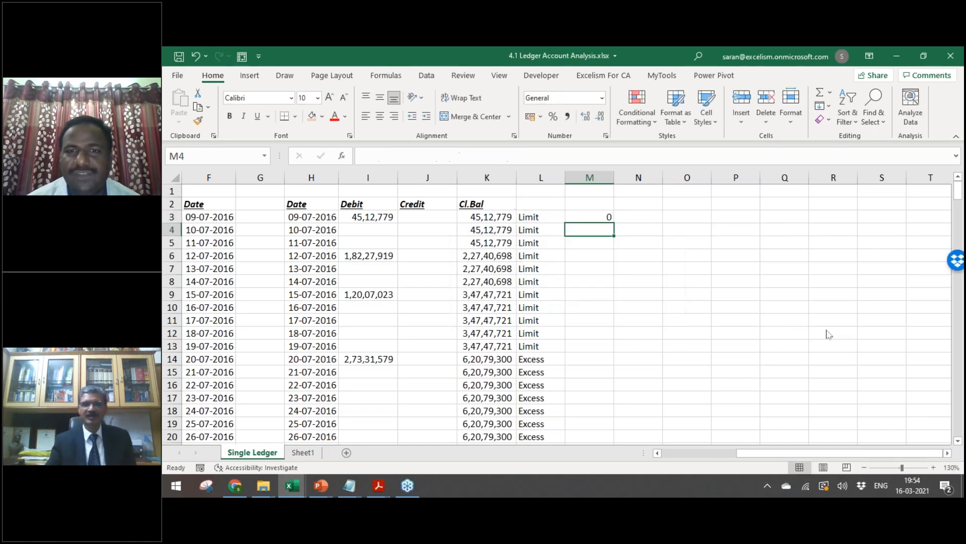
pyautogui.click(607, 217)
# Step: Fill the excess-day counter formula down column M and check its values
pyautogui.moveTo(614, 225); pyautogui.dragTo(615, 367)
pyautogui.doubleClick(614, 365)
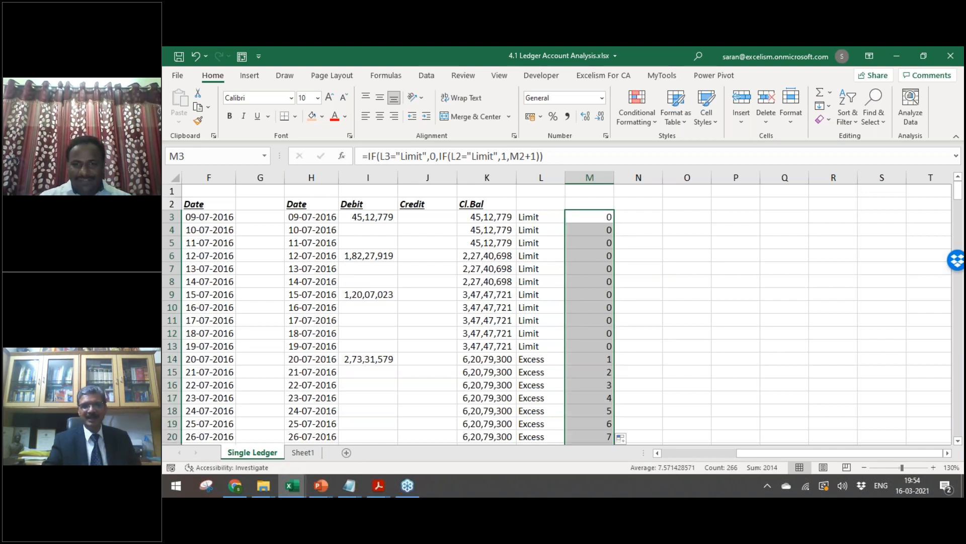
pyautogui.press('Down')
pyautogui.press('Down')
pyautogui.press('Down')
pyautogui.press('Down')
pyautogui.press('Down')
pyautogui.press('Down')
pyautogui.press('Down')
pyautogui.press('Down')
pyautogui.press('Down')
pyautogui.press('Down')
pyautogui.press('Down')
pyautogui.press('Down')
pyautogui.press('Down')
pyautogui.press('Down')
pyautogui.press('Down')
pyautogui.press('Down')
pyautogui.press('Down')
pyautogui.press('Down')
pyautogui.press('Down')
pyautogui.press('Down')
pyautogui.press('Down')
pyautogui.press('Down')
pyautogui.press('Down')
pyautogui.press('Down')
pyautogui.press('Down')
pyautogui.press('Down')
pyautogui.press('Down')
pyautogui.press('Down')
pyautogui.press('Down')
pyautogui.press('Down')
pyautogui.press('Down')
pyautogui.press('Down')
pyautogui.press('Down')
pyautogui.press('Down')
pyautogui.press('Down')
pyautogui.press('Down')
pyautogui.press('Down')
pyautogui.press('Down')
pyautogui.press('Down')
pyautogui.press('Down')
pyautogui.press('Down')
pyautogui.press('Down')
pyautogui.press('Down')
pyautogui.press('Down')
pyautogui.press('Down')
pyautogui.press('Down')
pyautogui.press('Down')
pyautogui.press('Down')
pyautogui.press('Down')
pyautogui.press('Down')
pyautogui.press('Down')
pyautogui.press('Down')
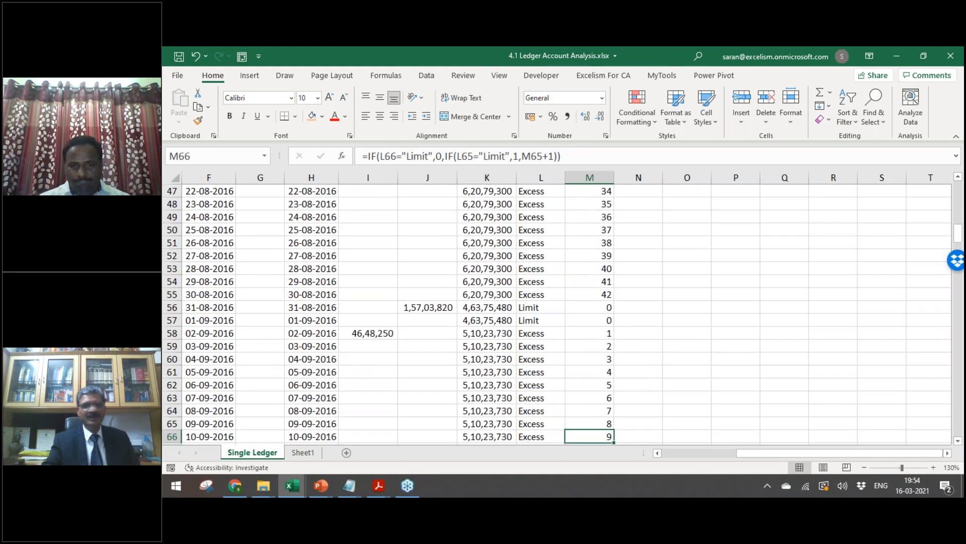
pyautogui.press('Down')
pyautogui.press('Down')
pyautogui.press('Down')
pyautogui.press('Up')
pyautogui.press('Up')
pyautogui.press('Up')
pyautogui.press('Up')
pyautogui.press('Up')
pyautogui.press('Up')
pyautogui.press('Up')
pyautogui.press('Up')
pyautogui.press('Up')
pyautogui.press('Up')
pyautogui.press('Up')
pyautogui.press('Up')
pyautogui.press('Up')
pyautogui.press('Up')
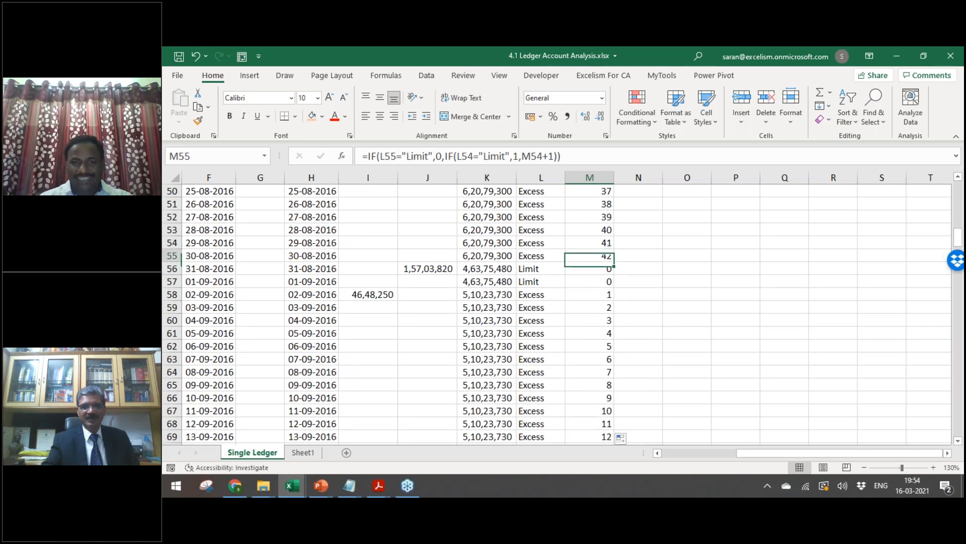
# Step: Fill the 31-08-2016 to 02-09-2016 entries orange
pyautogui.press('Left')
pyautogui.press('Left')
pyautogui.press('Left')
pyautogui.press('Left')
pyautogui.press('Left')
pyautogui.press('Down')
pyautogui.hotkey('shift', 'Down')
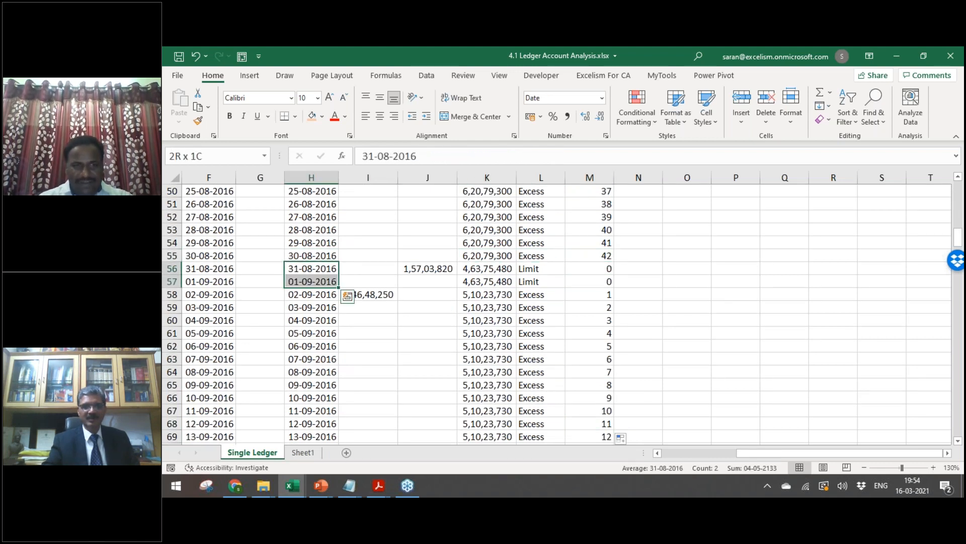
pyautogui.hotkey('shift', 'Down')
pyautogui.hotkey('shift', 'Right')
pyautogui.hotkey('shift', 'Right')
pyautogui.hotkey('shift', 'Right')
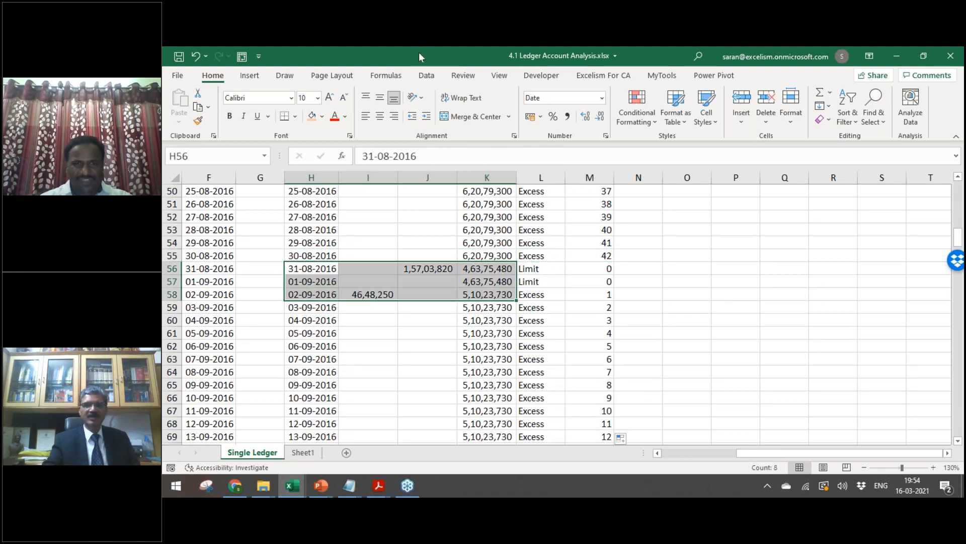
pyautogui.click(312, 116)
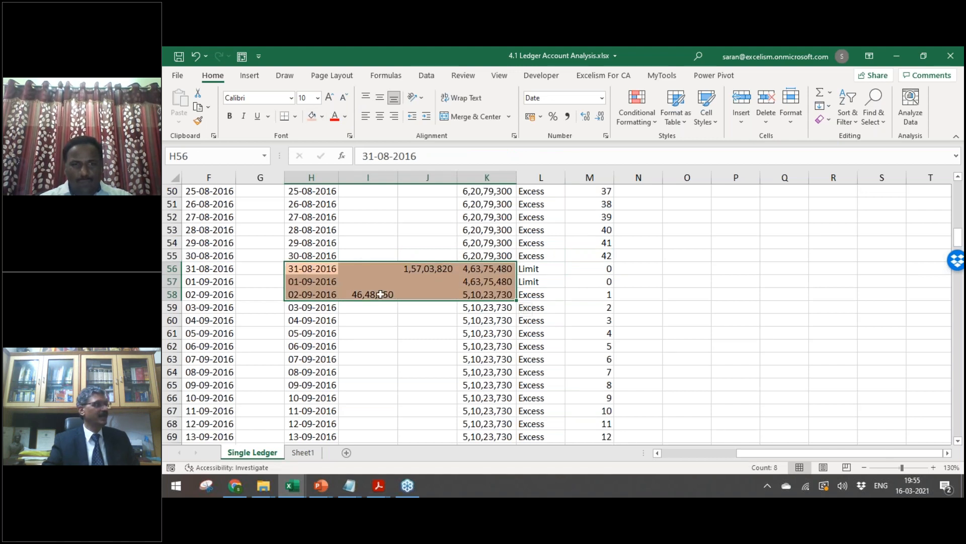
pyautogui.click(380, 294)
# Step: Fill the 14-10-2016 and 15-10-2016 entries orange where the counter resets
pyautogui.press('Right')
pyautogui.press('Right')
pyautogui.press('Right')
pyautogui.press('Right')
pyautogui.press('Down')
pyautogui.press('Down')
pyautogui.press('Down')
pyautogui.press('Down')
pyautogui.press('Down')
pyautogui.press('Down')
pyautogui.press('Down')
pyautogui.press('Down')
pyautogui.press('Down')
pyautogui.press('Down')
pyautogui.press('Down')
pyautogui.press('Down')
pyautogui.press('Down')
pyautogui.press('Down')
pyautogui.press('Down')
pyautogui.press('Down')
pyautogui.press('Down')
pyautogui.press('Down')
pyautogui.press('Down')
pyautogui.press('Down')
pyautogui.press('Down')
pyautogui.press('Down')
pyautogui.press('Down')
pyautogui.press('Down')
pyautogui.press('Down')
pyautogui.press('Down')
pyautogui.press('Down')
pyautogui.press('Down')
pyautogui.press('Down')
pyautogui.press('Down')
pyautogui.press('Down')
pyautogui.press('Down')
pyautogui.press('Down')
pyautogui.press('Down')
pyautogui.press('Down')
pyautogui.press('Down')
pyautogui.press('Down')
pyautogui.press('Down')
pyautogui.press('Down')
pyautogui.press('Down')
pyautogui.press('Up')
pyautogui.press('Up')
pyautogui.press('Up')
pyautogui.press('Up')
pyautogui.press('Up')
pyautogui.press('Up')
pyautogui.press('Up')
pyautogui.press('Up')
pyautogui.press('Up')
pyautogui.press('Up')
pyautogui.press('Up')
pyautogui.press('Up')
pyautogui.press('Up')
pyautogui.press('Left')
pyautogui.press('Left')
pyautogui.press('Left')
pyautogui.press('Left')
pyautogui.press('Left')
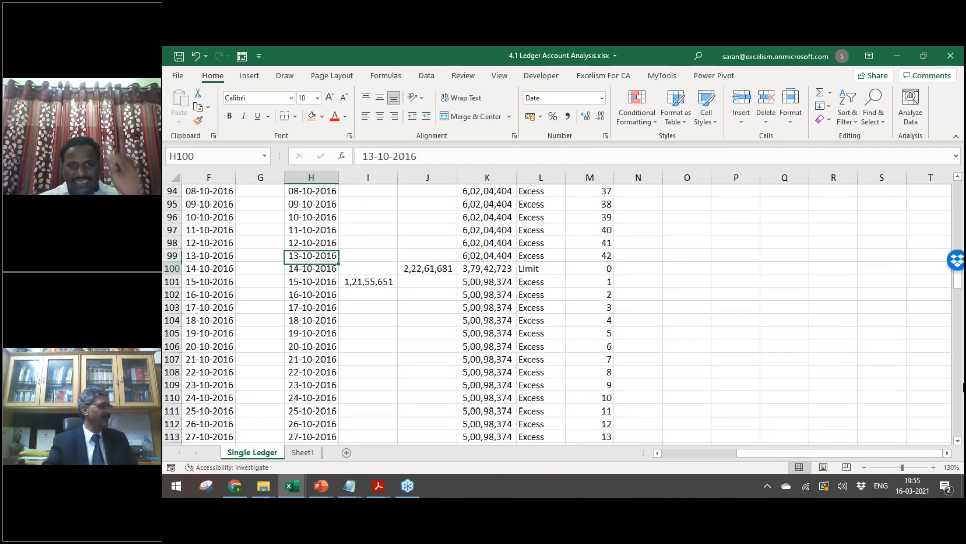
pyautogui.press('Down')
pyautogui.hotkey('shift', 'Right')
pyautogui.hotkey('shift', 'Down')
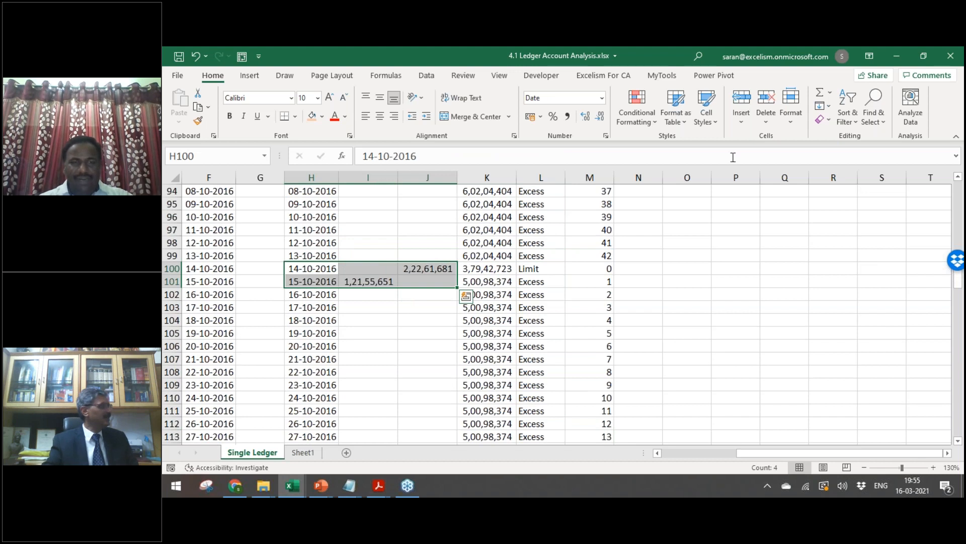
pyautogui.click(312, 116)
# Step: Review the counter values around the reset and return to the top of the ledger
pyautogui.click(611, 292)
pyautogui.press('Down')
pyautogui.press('Down')
pyautogui.press('Down')
pyautogui.press('Down')
pyautogui.press('Down')
pyautogui.press('Down')
pyautogui.press('Down')
pyautogui.press('Down')
pyautogui.press('Down')
pyautogui.press('Down')
pyautogui.press('Down')
pyautogui.press('Down')
pyautogui.press('Down')
pyautogui.press('Down')
pyautogui.press('Down')
pyautogui.press('Down')
pyautogui.press('Down')
pyautogui.press('Down')
pyautogui.press('Down')
pyautogui.press('Down')
pyautogui.press('Down')
pyautogui.press('Down')
pyautogui.press('Down')
pyautogui.press('Down')
pyautogui.press('Down')
pyautogui.press('Down')
pyautogui.press('Down')
pyautogui.press('Down')
pyautogui.press('Up')
pyautogui.press('Up')
pyautogui.press('Up')
pyautogui.press('Up')
pyautogui.press('Up')
pyautogui.press('Up')
pyautogui.press('Up')
pyautogui.press('Up')
pyautogui.press('Up')
pyautogui.press('Up')
pyautogui.press('Up')
pyautogui.press('Up')
pyautogui.press('Up')
pyautogui.press('Up')
pyautogui.press('Up')
pyautogui.press('Up')
pyautogui.press('Up')
pyautogui.press('Up')
pyautogui.press('Up')
pyautogui.press('Up')
pyautogui.press('Up')
pyautogui.press('Up')
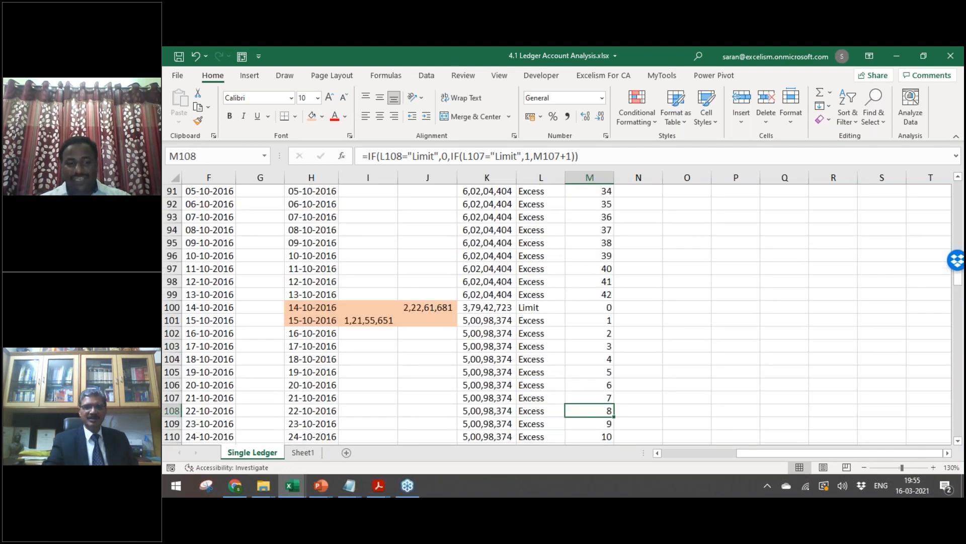
pyautogui.hotkey('ctrl', 'Up')
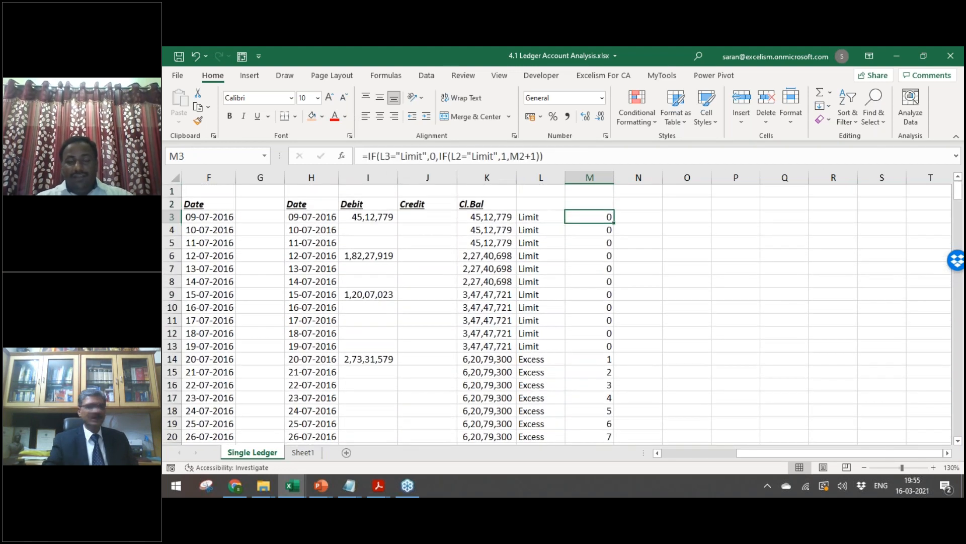
pyautogui.press('Left')
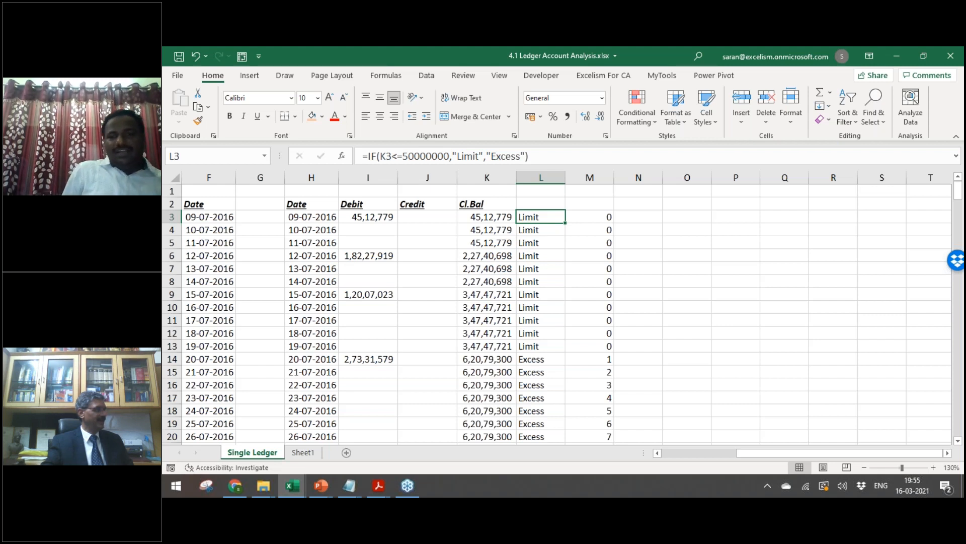
pyautogui.press('Down')
pyautogui.press('Down')
pyautogui.press('Down')
pyautogui.press('Down')
pyautogui.press('Down')
pyautogui.press('Down')
pyautogui.press('Down')
pyautogui.press('Down')
pyautogui.press('Down')
pyautogui.press('Down')
pyautogui.press('Down')
pyautogui.press('Down')
pyautogui.press('Down')
pyautogui.press('Down')
pyautogui.press('Down')
pyautogui.press('Down')
pyautogui.press('Down')
pyautogui.press('Down')
pyautogui.press('Down')
pyautogui.press('Down')
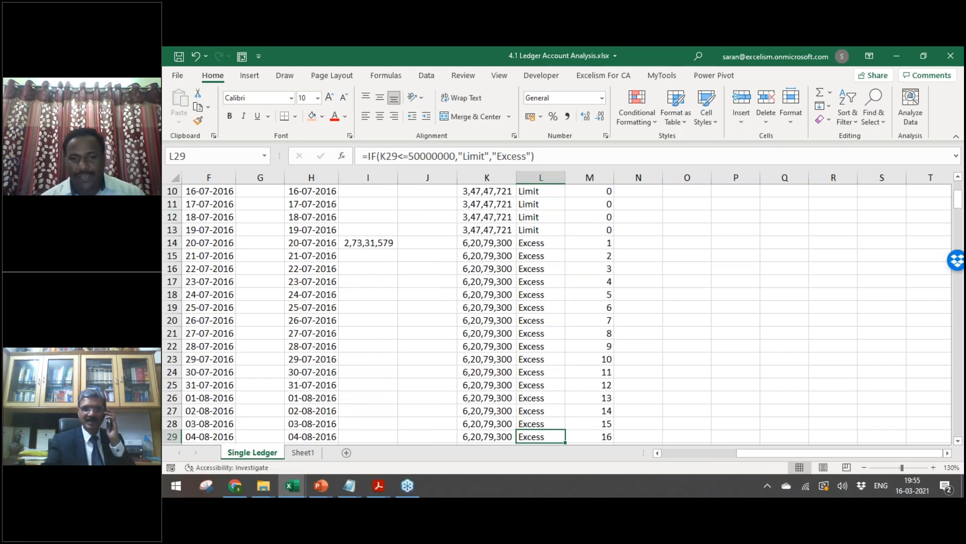
pyautogui.hotkey('ctrl', 'Down')
pyautogui.hotkey('ctrl', 'Up')
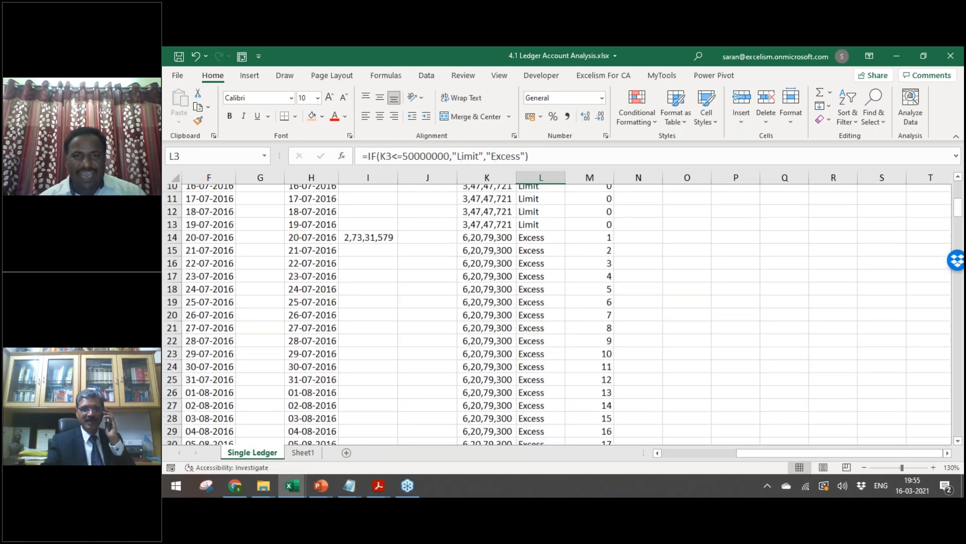
pyautogui.press('Down')
pyautogui.press('Left')
pyautogui.press('Left')
pyautogui.press('Left')
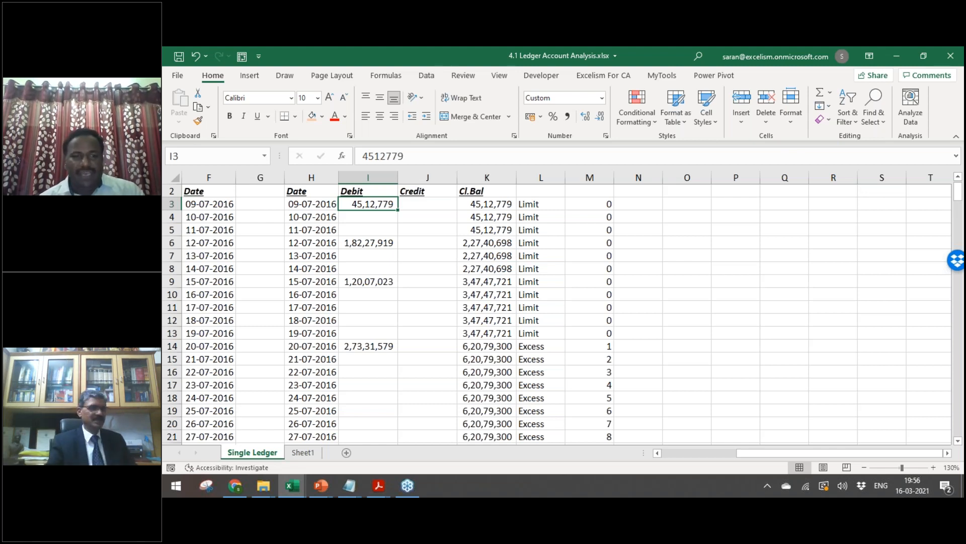
pyautogui.hotkey('alt', 'Tab')
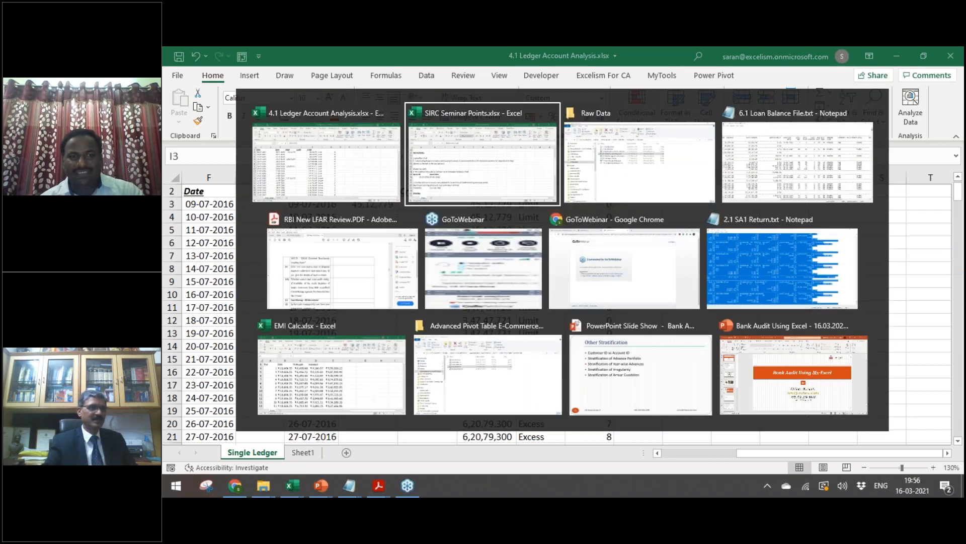
pyautogui.hotkey('shift', 'Tab')
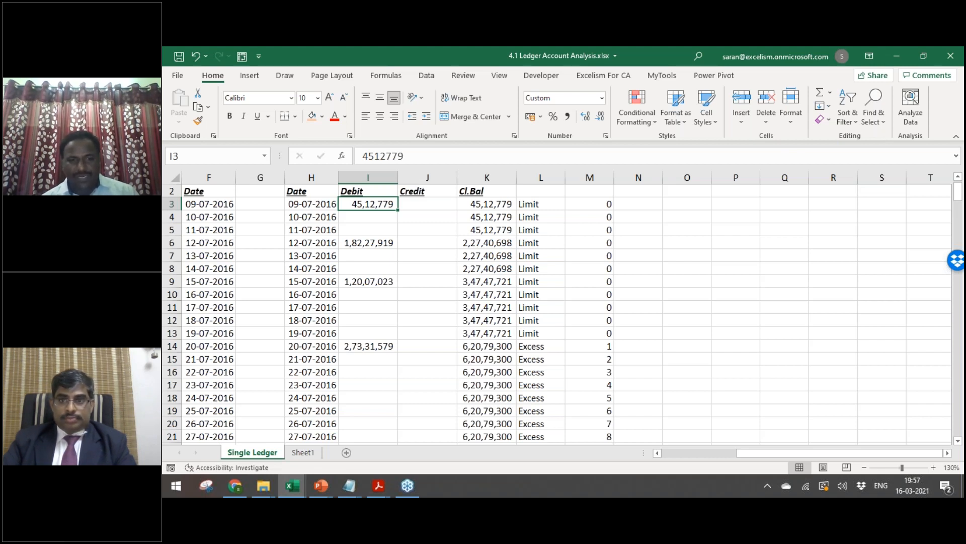
pyautogui.click(392, 476)
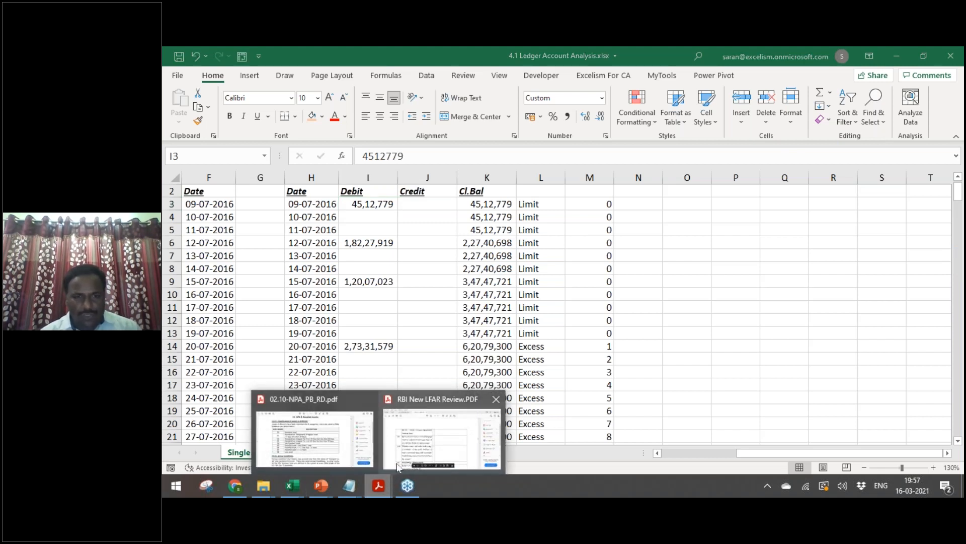
# Step: Bring up the RBI New LFAR Review PDF and page from the start to page 12
pyautogui.click(399, 464)
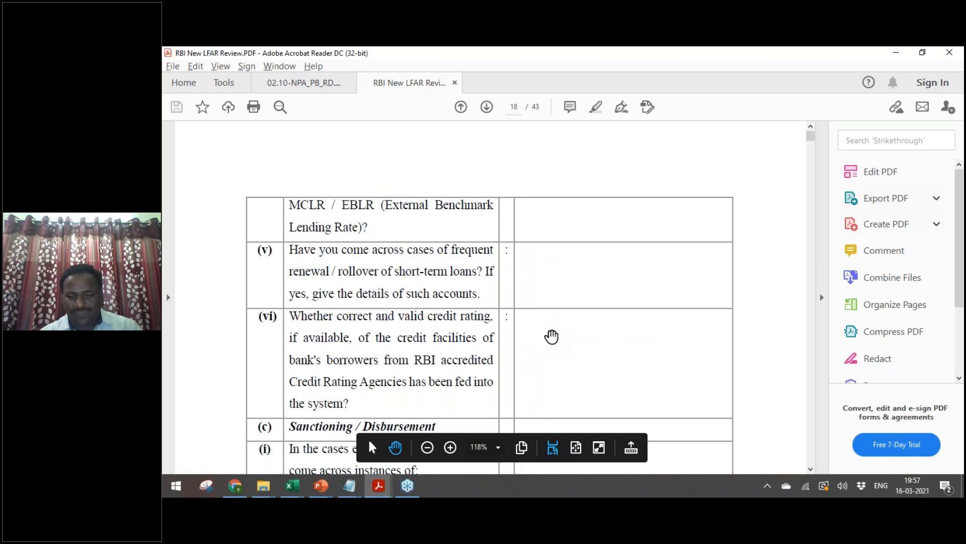
pyautogui.press('Home')
pyautogui.press('pagedown')
pyautogui.press('pagedown')
pyautogui.press('pagedown')
pyautogui.press('pagedown')
pyautogui.press('pagedown')
pyautogui.press('pagedown')
pyautogui.press('pagedown')
pyautogui.press('pagedown')
pyautogui.press('pagedown')
pyautogui.press('pagedown')
pyautogui.press('pagedown')
pyautogui.press('pagedown')
pyautogui.press('pagedown')
pyautogui.press('pagedown')
pyautogui.press('pagedown')
pyautogui.press('pagedown')
pyautogui.press('pagedown')
pyautogui.press('pagedown')
pyautogui.press('pagedown')
pyautogui.press('pagedown')
pyautogui.press('pagedown')
pyautogui.press('pagedown')
pyautogui.press('pagedown')
pyautogui.press('pagedown')
pyautogui.press('pagedown')
pyautogui.press('pagedown')
pyautogui.press('pagedown')
pyautogui.press('pagedown')
pyautogui.press('pagedown')
pyautogui.press('pagedown')
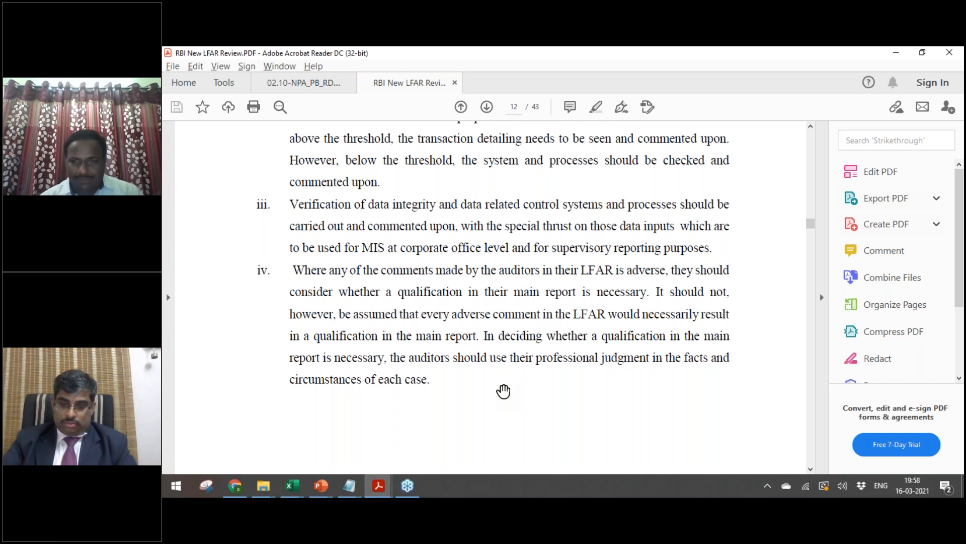
pyautogui.moveTo(392, 484)
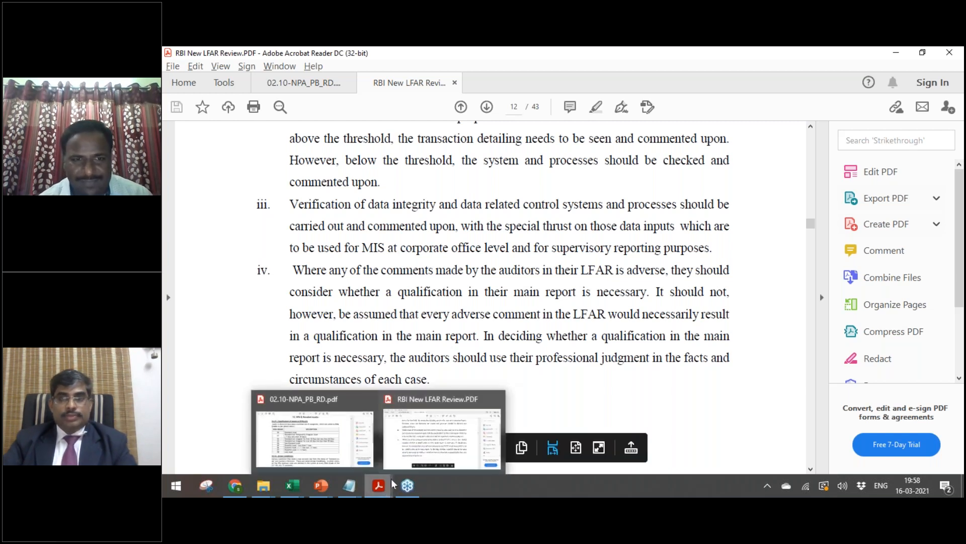
pyautogui.moveTo(296, 490)
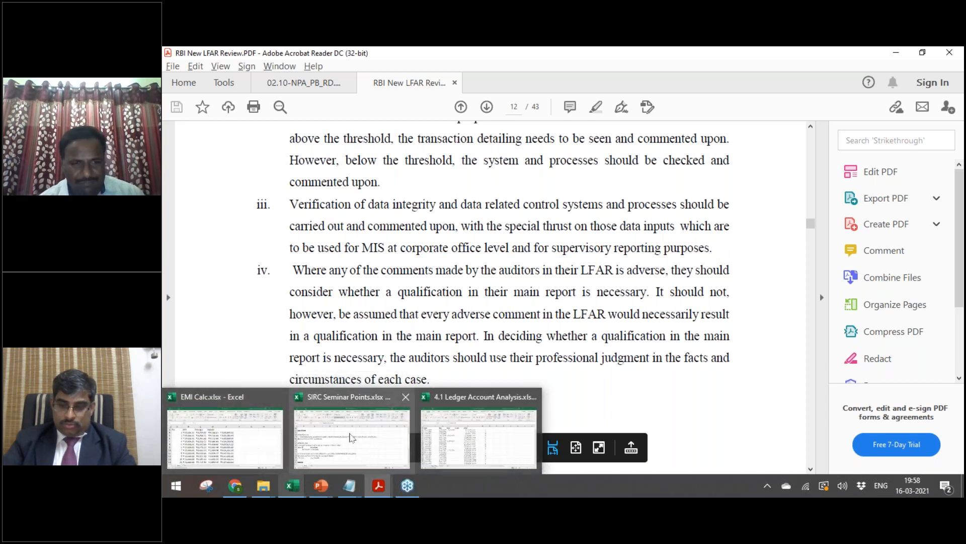
# Step: Review the Excess than Limit 90-day criterion in SIRC Seminar Points, then return to the ledger
pyautogui.click(351, 438)
pyautogui.click(221, 266)
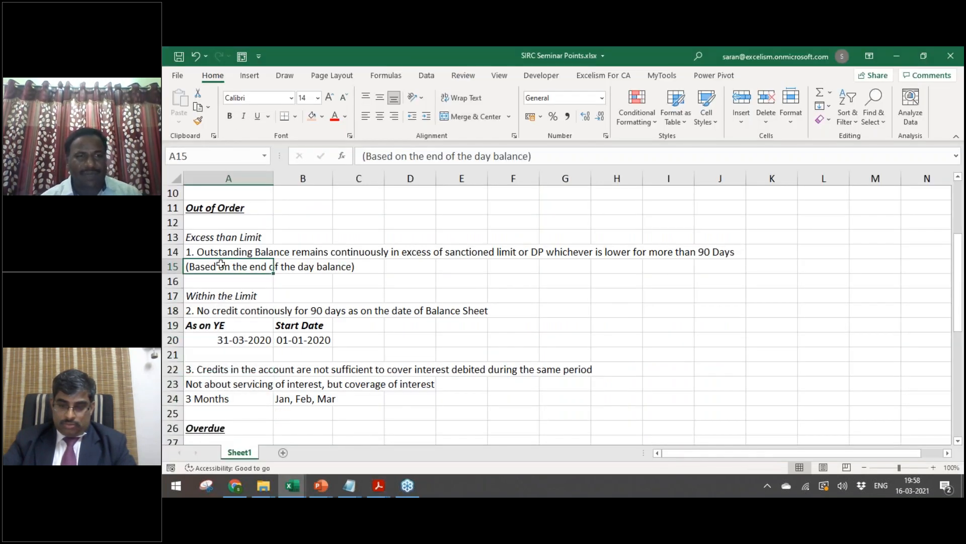
pyautogui.click(220, 236)
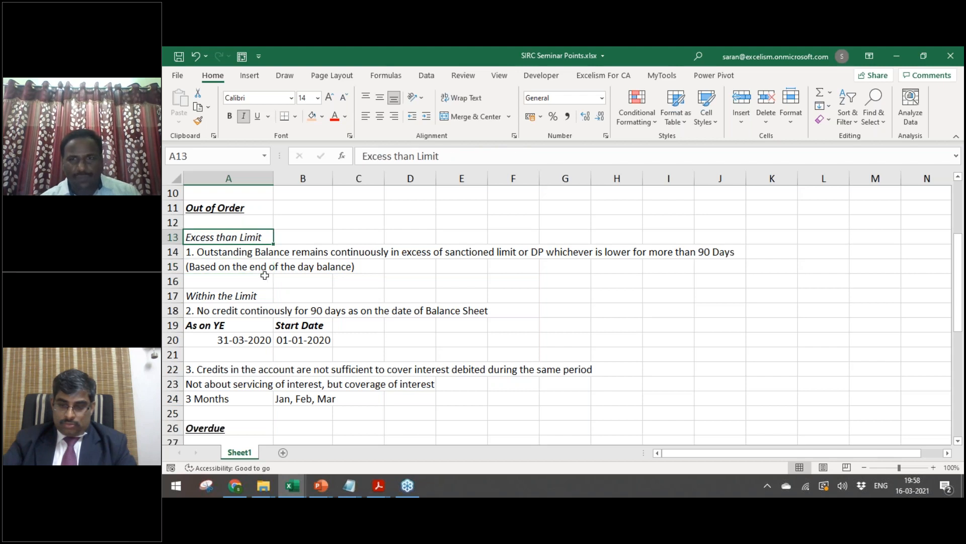
pyautogui.press('Down')
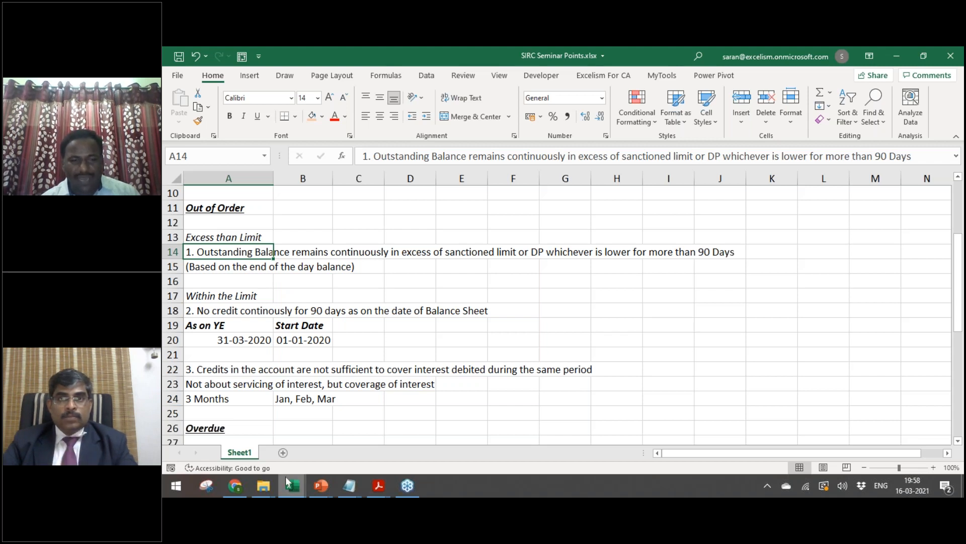
pyautogui.moveTo(288, 483)
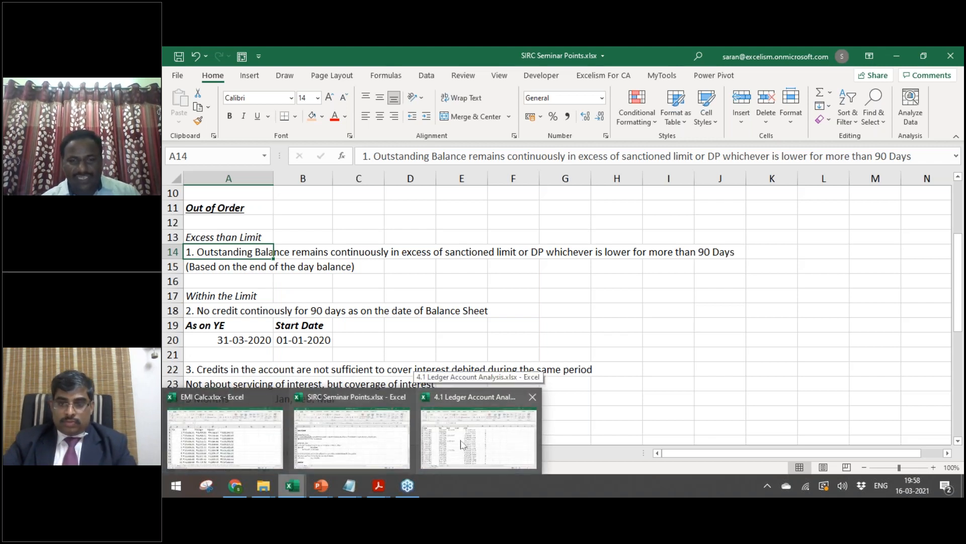
pyautogui.click(462, 444)
# Step: Turn on header filters and filter the counter column M to exclude the value 42
pyautogui.click(578, 193)
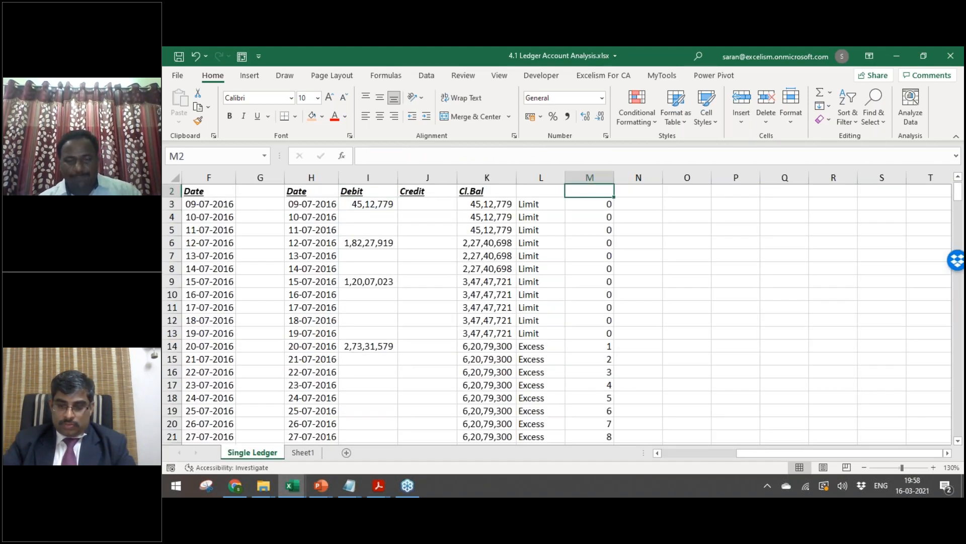
pyautogui.hotkey('ctrl', 'shift', 'l')
pyautogui.click(608, 191)
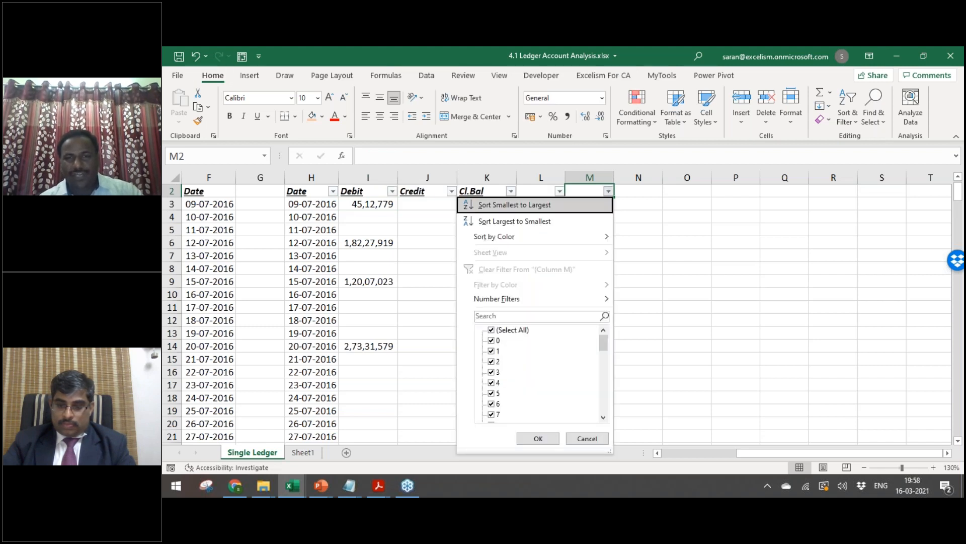
pyautogui.scroll(-10, 539, 372)
pyautogui.click(491, 414)
pyautogui.click(538, 438)
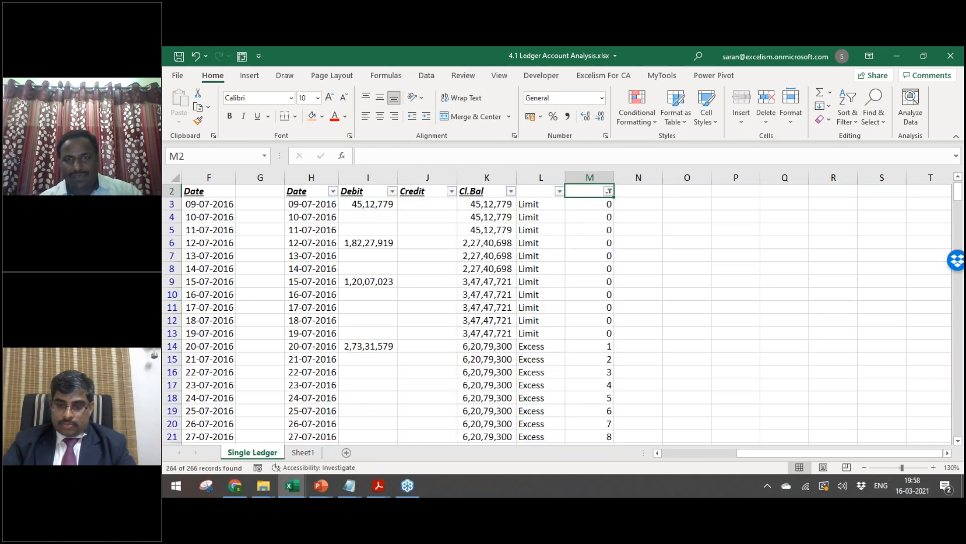
# Step: Refilter column M so only the 41 and 42 day rows show
pyautogui.click(608, 190)
pyautogui.press('Down')
pyautogui.press('Down')
pyautogui.press('Down')
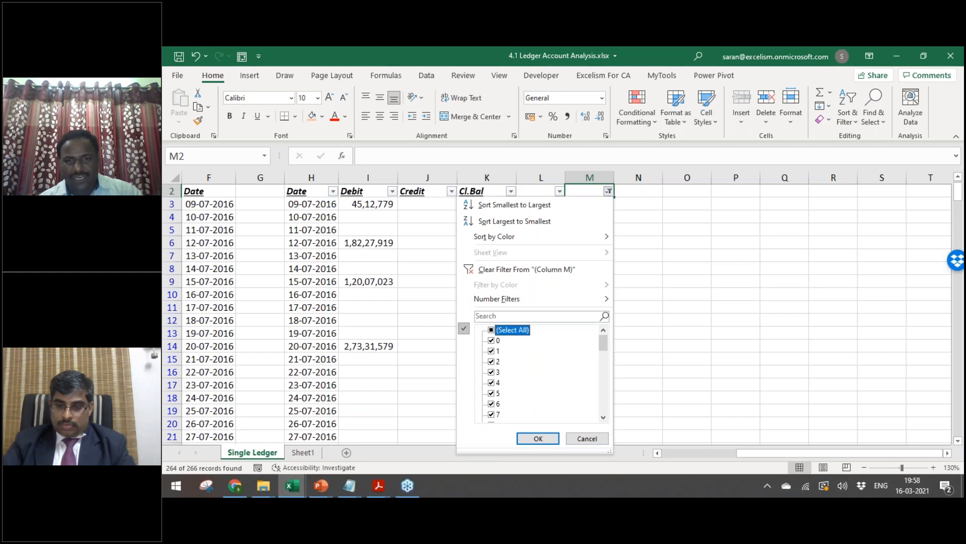
pyautogui.press('space')
pyautogui.press('End')
pyautogui.press('space')
pyautogui.press('Up')
pyautogui.press('space')
pyautogui.press('Return')
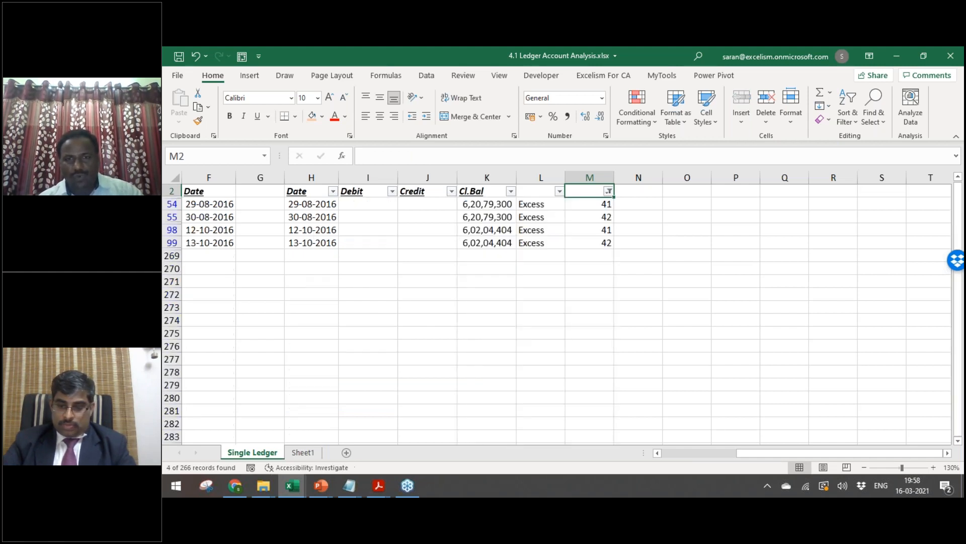
# Step: Review the filtered 41–42 day rows and the M54 counter formula, then switch to SIRC Seminar Points
pyautogui.press('Down')
pyautogui.press('Down')
pyautogui.press('Down')
pyautogui.press('Down')
pyautogui.press('Up')
pyautogui.press('Up')
pyautogui.press('Down')
pyautogui.press('Down')
pyautogui.press('Up')
pyautogui.press('Up')
pyautogui.press('Up')
pyautogui.press('Down')
pyautogui.press('Up')
pyautogui.press('Down')
pyautogui.press('Down')
pyautogui.hotkey('shift', 'Down')
pyautogui.press('Up')
pyautogui.press('Up')
pyautogui.press('Up')
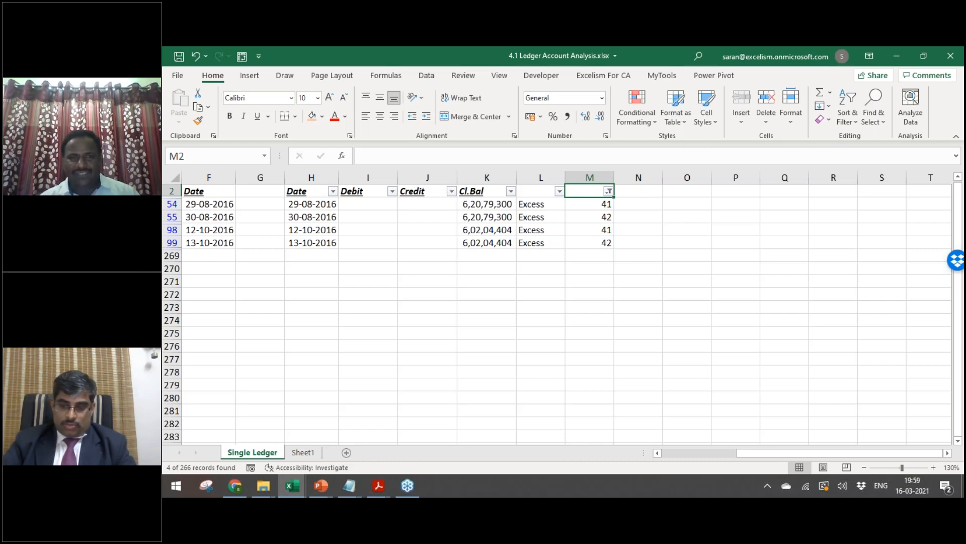
pyautogui.click(590, 203)
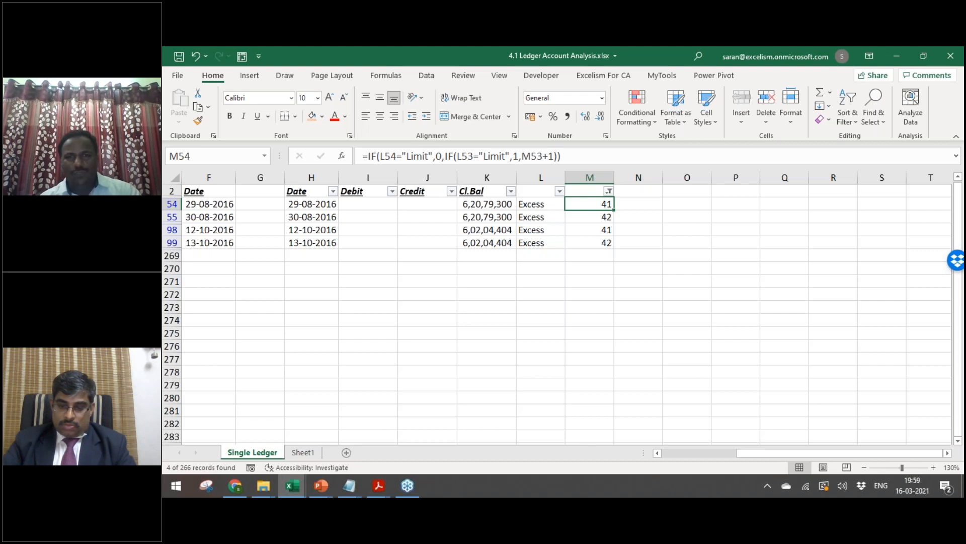
pyautogui.hotkey('alt', 'Tab')
pyautogui.hotkey('alt', 'shift', 'Tab')
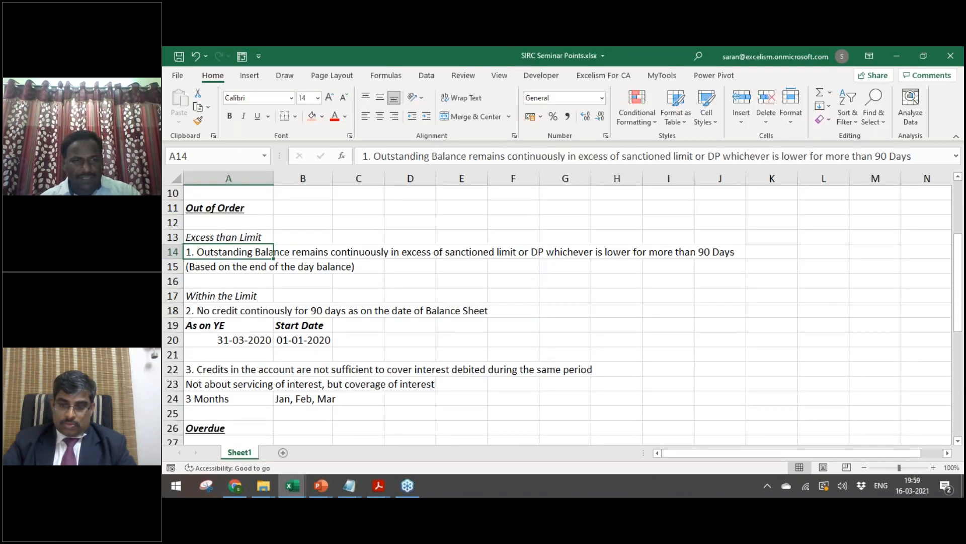
# Step: Review the Within the Limit criteria notes down to the 31-03-2020 year-end date
pyautogui.press('Down')
pyautogui.press('Down')
pyautogui.press('Down')
pyautogui.press('Up')
pyautogui.press('Up')
pyautogui.press('Down')
pyautogui.press('Down')
pyautogui.hotkey('shift', 'Down')
pyautogui.hotkey('shift', 'Down')
pyautogui.hotkey('shift', 'Down')
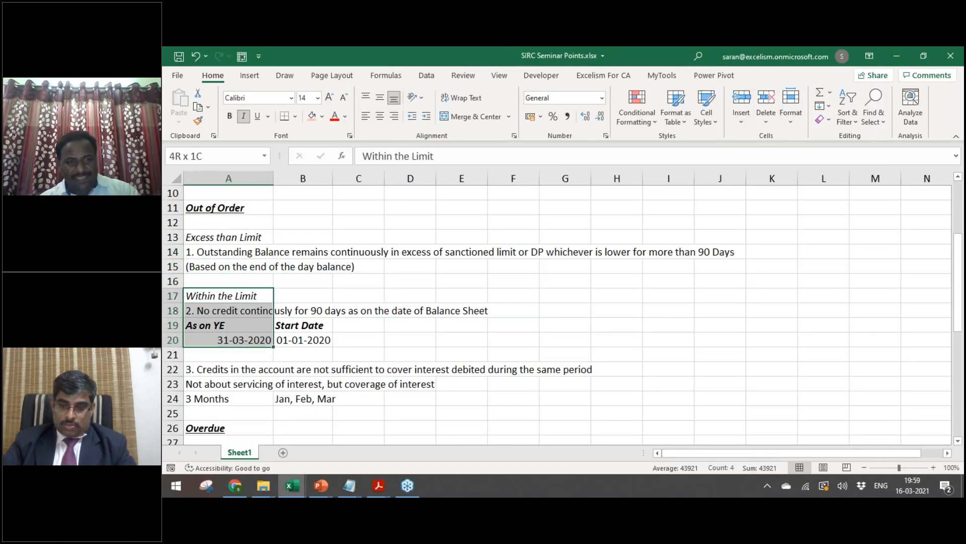
pyautogui.hotkey('shift', 'Down')
pyautogui.hotkey('shift', 'Down')
pyautogui.hotkey('shift', 'Down')
pyautogui.hotkey('shift', 'Down')
pyautogui.hotkey('shift', 'Right')
pyautogui.hotkey('shift', 'Right')
pyautogui.press('Up')
pyautogui.press('Up')
pyautogui.press('Up')
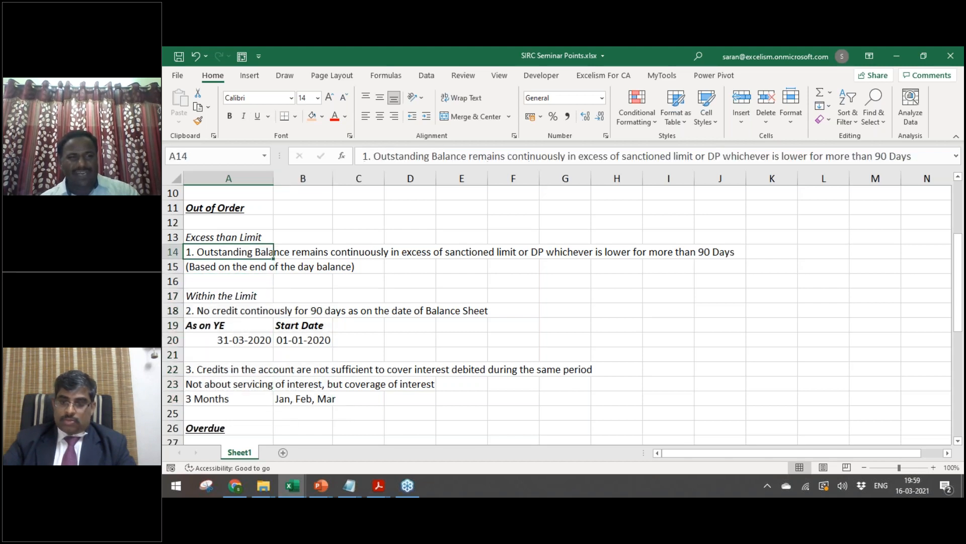
pyautogui.press('Down')
pyautogui.press('Down')
pyautogui.press('Down')
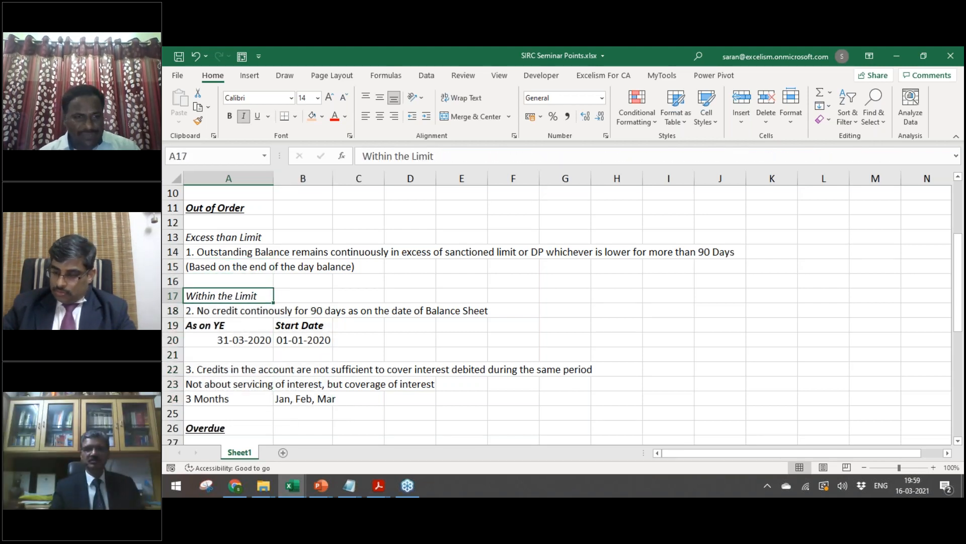
pyautogui.press('Down')
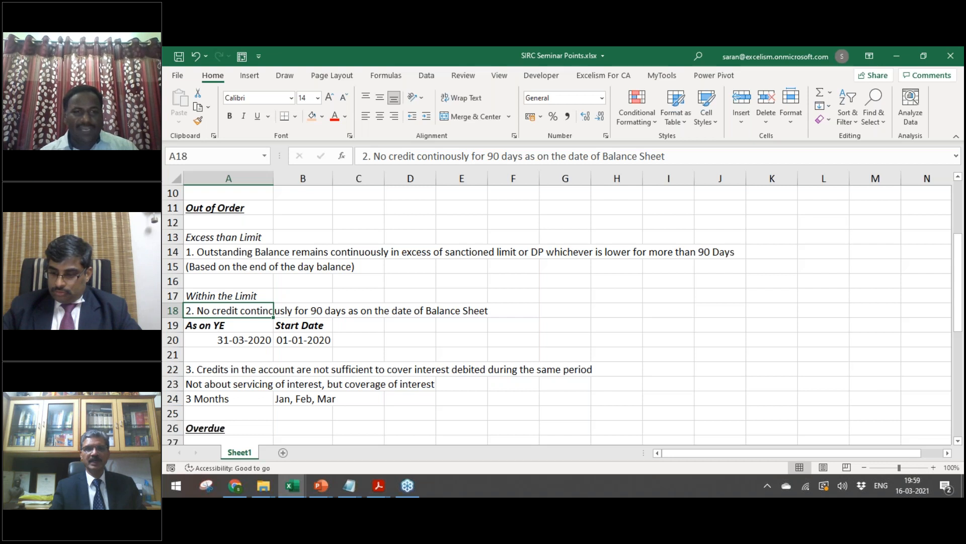
pyautogui.press('Down')
pyautogui.press('Down')
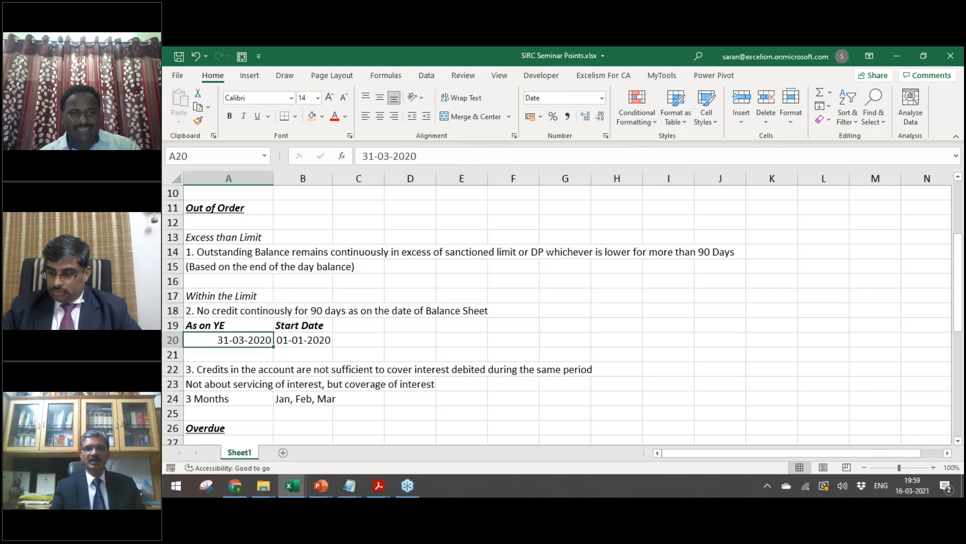
# Step: Change the As on YE date in A20 to 31-03-2021
pyautogui.press('F2')
pyautogui.press('BackSpace')
pyautogui.write('1')
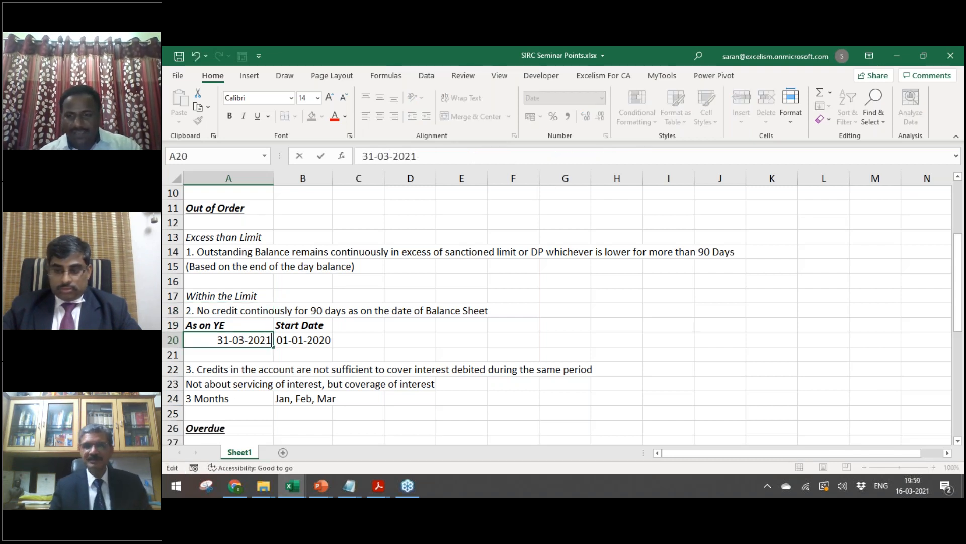
pyautogui.press('Return')
# Step: Compare B20's recalculated Start Date 31-12-2020 with A20, then return to the ledger
pyautogui.press('Up')
pyautogui.press('Right')
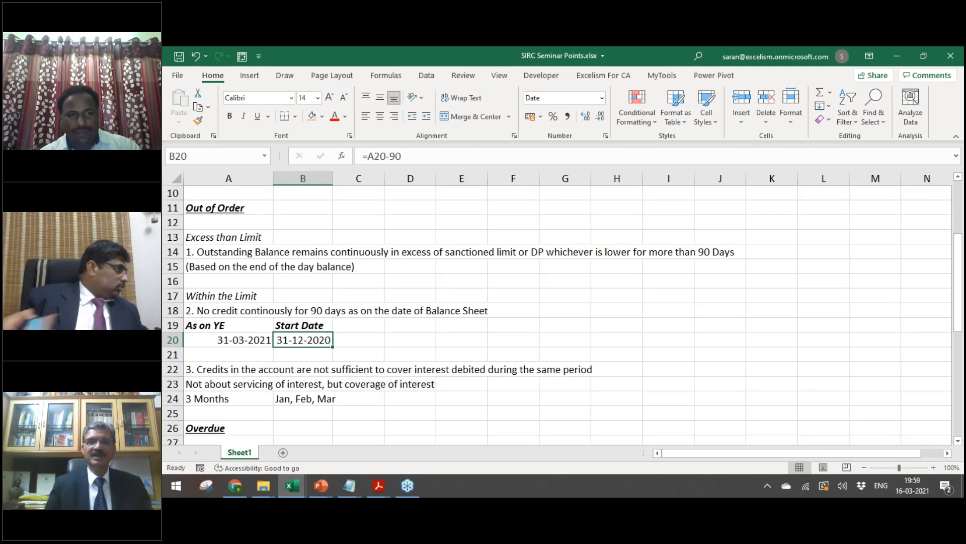
pyautogui.press('Left')
pyautogui.press('Right')
pyautogui.press('Left')
pyautogui.press('Right')
pyautogui.press('Left')
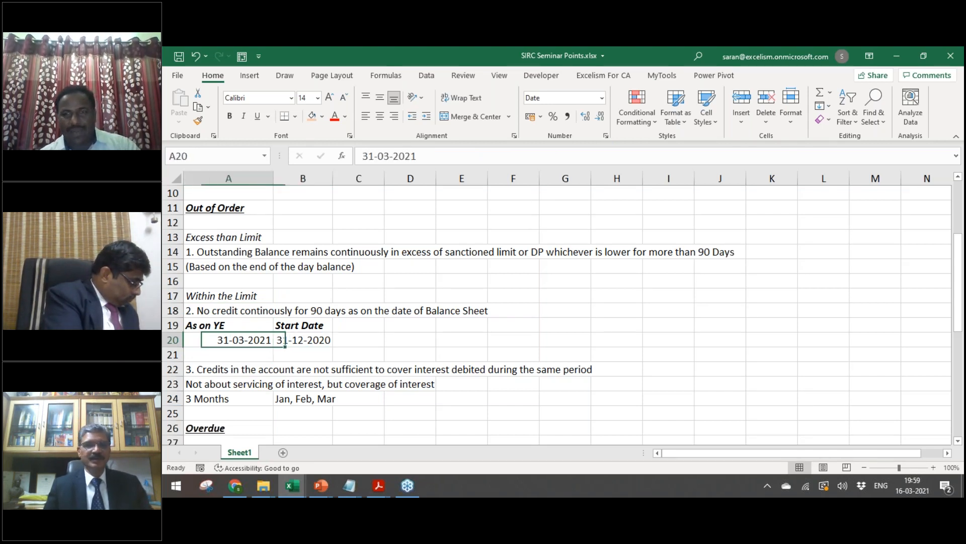
pyautogui.press('Right')
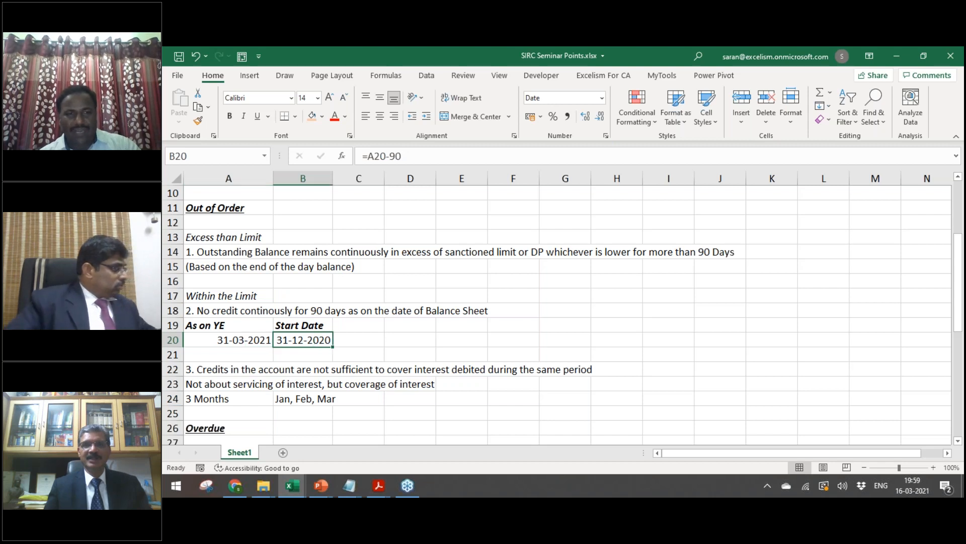
pyautogui.hotkey('alt', 'Tab')
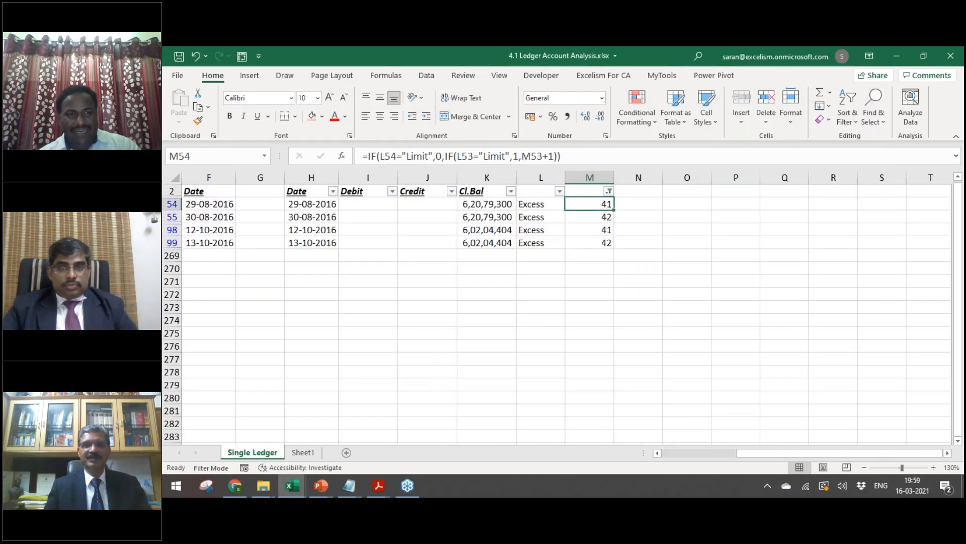
# Step: Clear the ledger's filter from the Date header so all rows show
pyautogui.hotkey('ctrl', 'Home')
pyautogui.press('Down')
pyautogui.hotkey('alt', 'd')
pyautogui.press('f')
pyautogui.press('s')
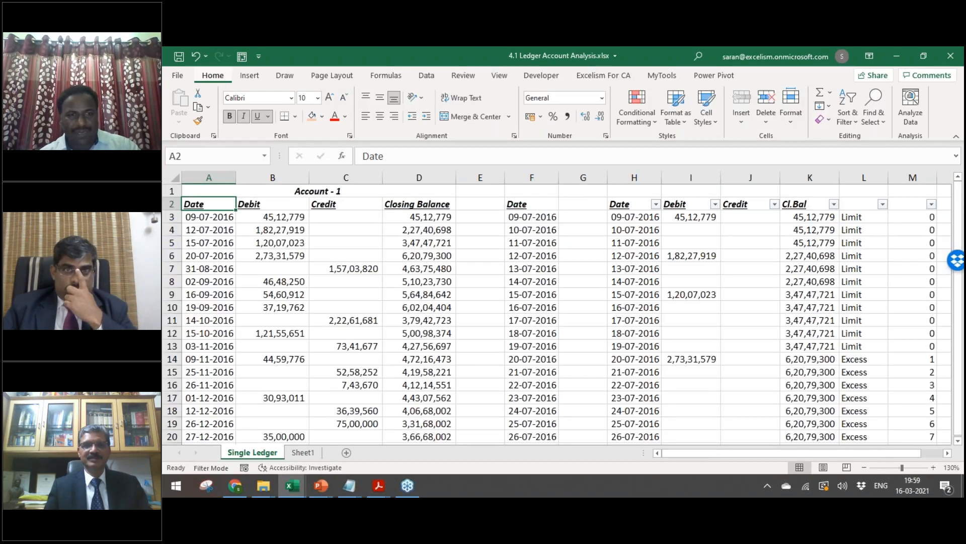
# Step: Select the credits in C24:C28 at the end of the ledger to review them
pyautogui.press('Down')
pyautogui.hotkey('ctrl', 'Down')
pyautogui.press('Right')
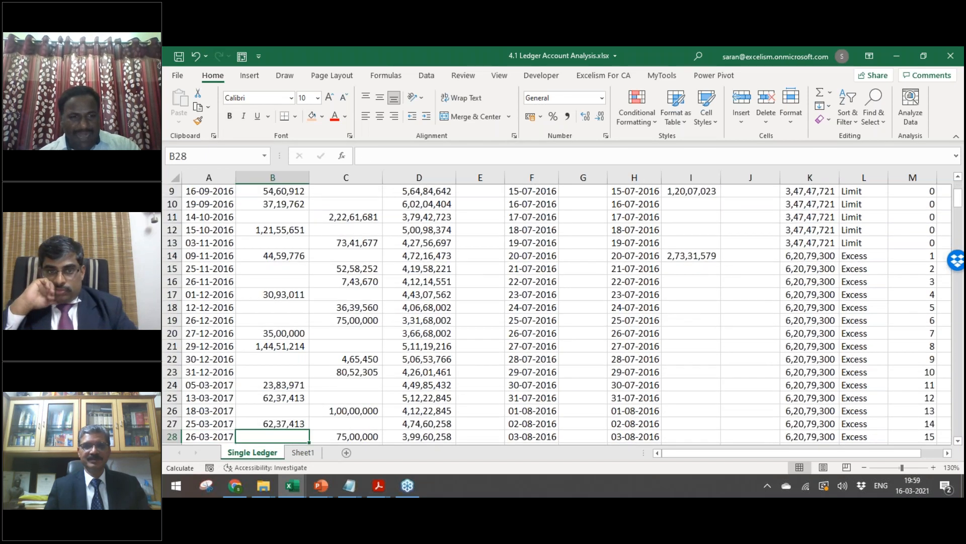
pyautogui.scroll(-1, 556, 314)
pyautogui.press('Right')
pyautogui.hotkey('shift', 'Up')
pyautogui.hotkey('shift', 'Up')
pyautogui.hotkey('shift', 'Up')
pyautogui.hotkey('shift', 'Up')
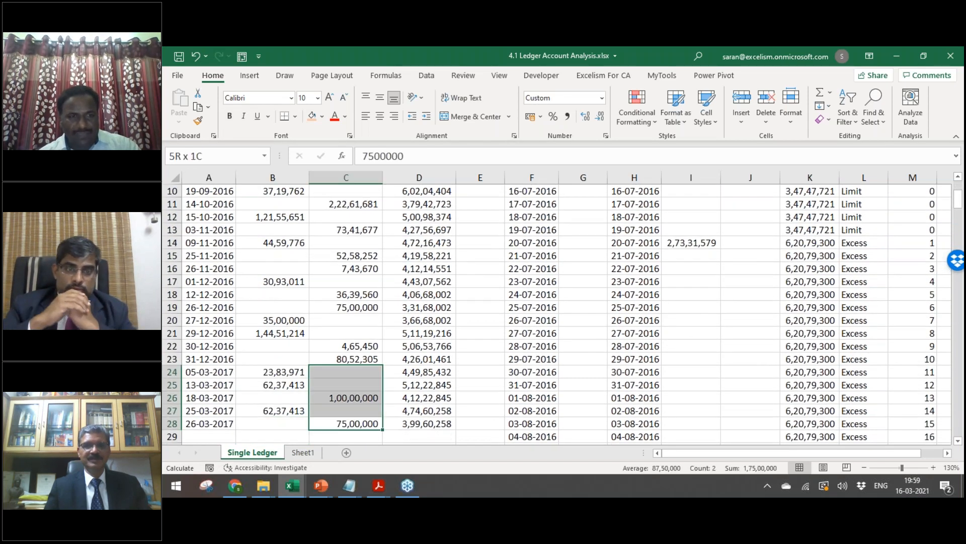
pyautogui.hotkey('shift', 'Up')
pyautogui.hotkey('shift', 'Up')
pyautogui.hotkey('shift', 'Up')
pyautogui.hotkey('shift', 'Up')
pyautogui.hotkey('shift', 'Up')
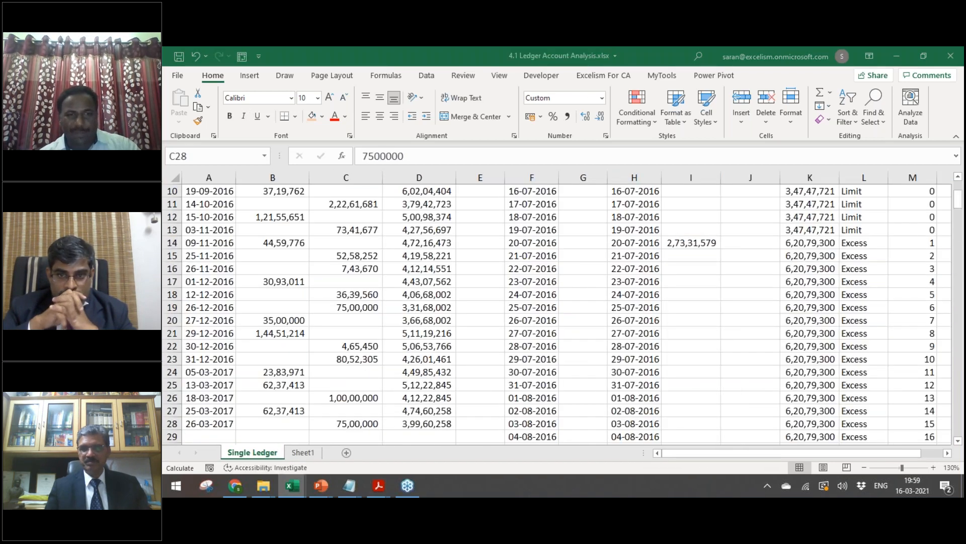
# Step: Return to the SIRC Seminar Points workbook
pyautogui.hotkey('alt', 'Tab')
pyautogui.hotkey('alt', 'Tab')
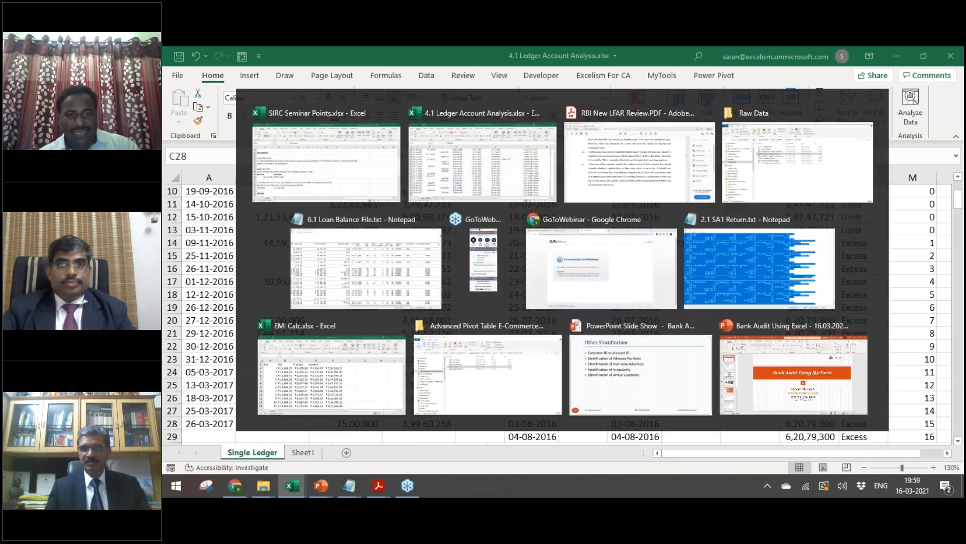
pyautogui.hotkey('alt', 'Tab')
pyautogui.press('Up')
pyautogui.press('Up')
pyautogui.press('Up')
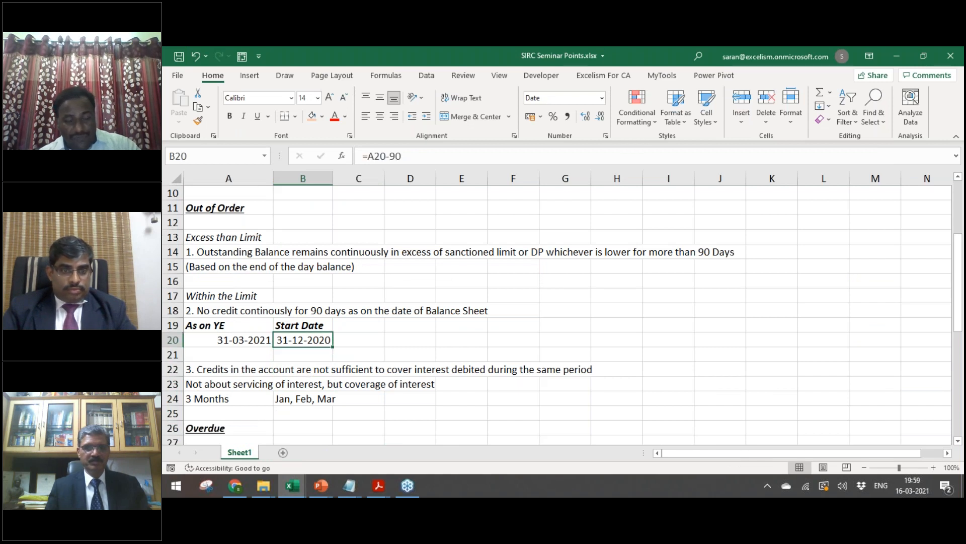
pyautogui.press('Left')
pyautogui.press('Right')
pyautogui.press('Down')
pyautogui.press('Down')
pyautogui.press('Down')
pyautogui.press('Left')
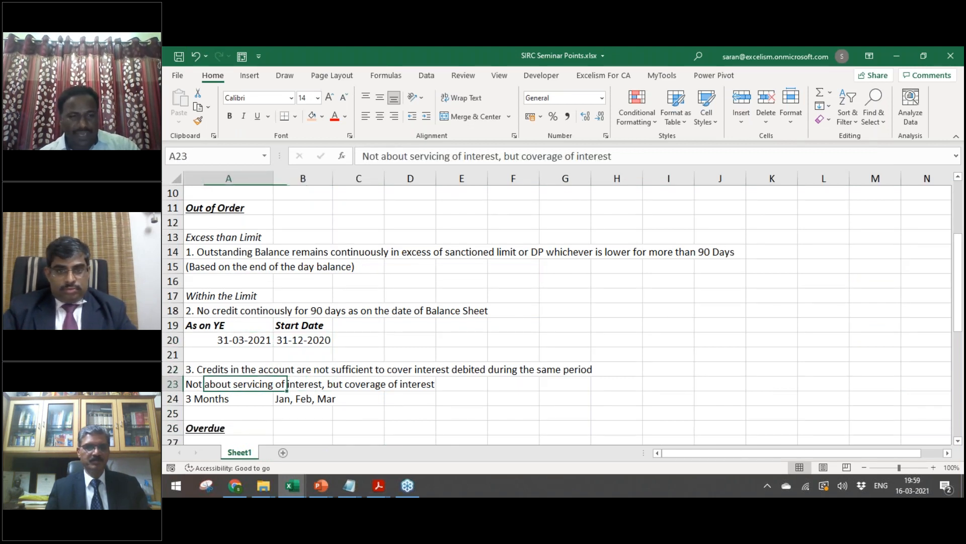
pyautogui.press('Up')
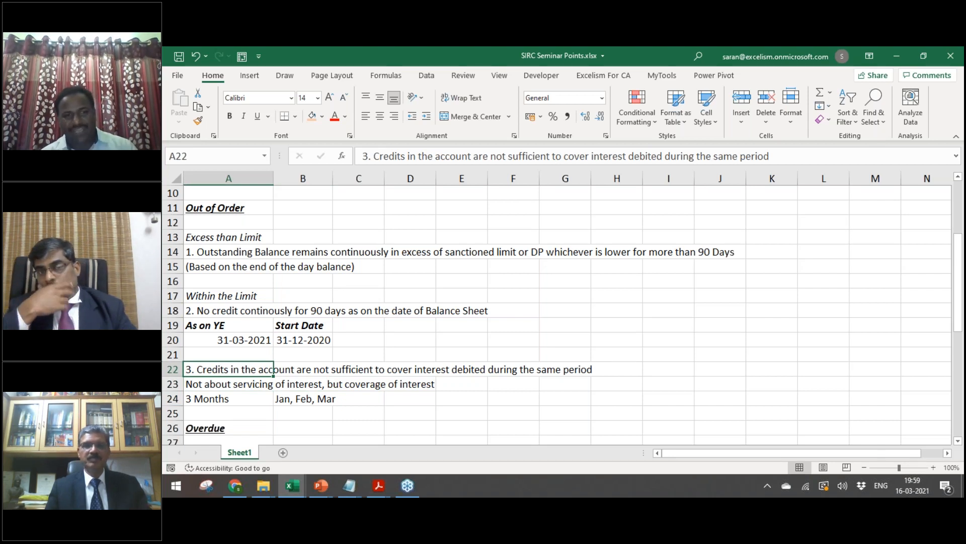
pyautogui.click(228, 384)
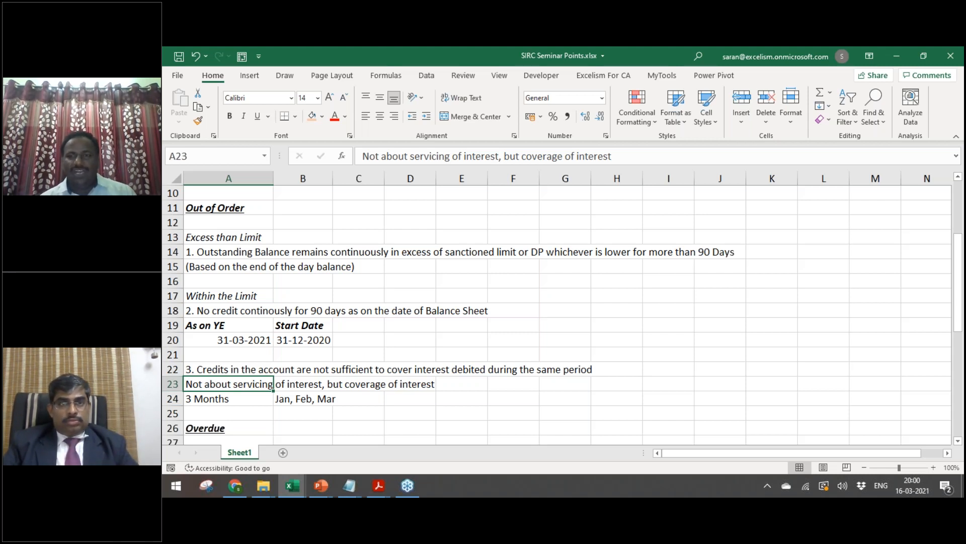
pyautogui.click(240, 308)
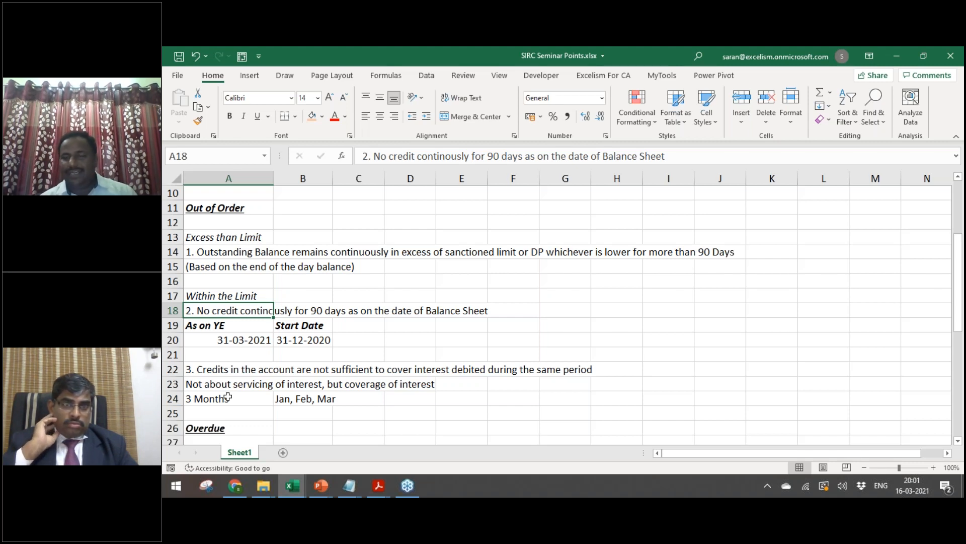
pyautogui.press('Down')
pyautogui.press('Down')
pyautogui.press('Down')
pyautogui.press('Down')
pyautogui.press('Up')
pyautogui.press('Up')
pyautogui.press('Up')
pyautogui.press('Up')
pyautogui.press('Up')
pyautogui.press('Down')
pyautogui.press('Down')
pyautogui.press('Down')
pyautogui.press('Down')
pyautogui.press('Down')
pyautogui.press('Down')
pyautogui.press('Down')
pyautogui.press('Down')
pyautogui.press('Down')
pyautogui.press('Down')
pyautogui.press('Down')
pyautogui.press('Down')
pyautogui.press('Down')
pyautogui.press('Down')
pyautogui.press('Down')
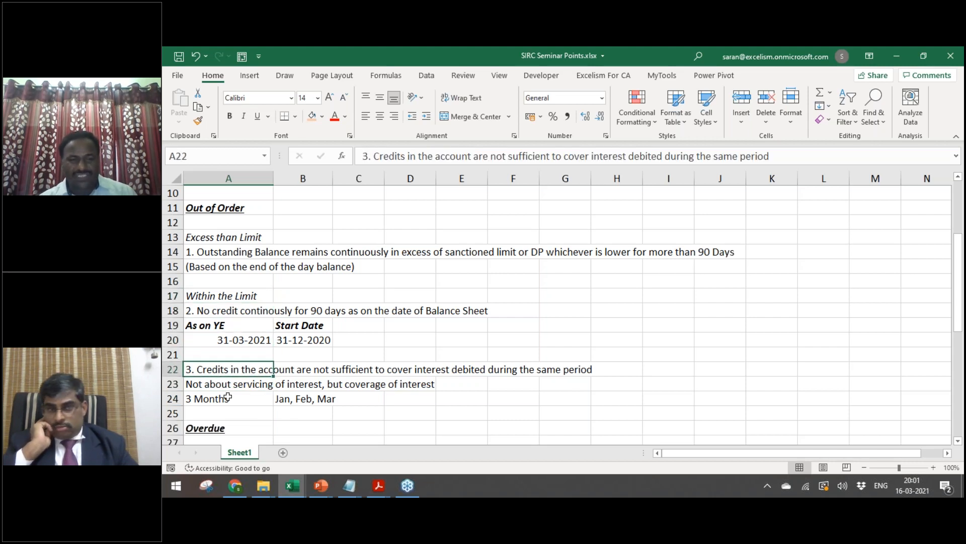
pyautogui.press('Down')
pyautogui.press('Down')
pyautogui.press('Down')
pyautogui.press('Down')
pyautogui.press('Down')
pyautogui.press('Down')
pyautogui.press('Down')
pyautogui.press('Down')
pyautogui.press('Down')
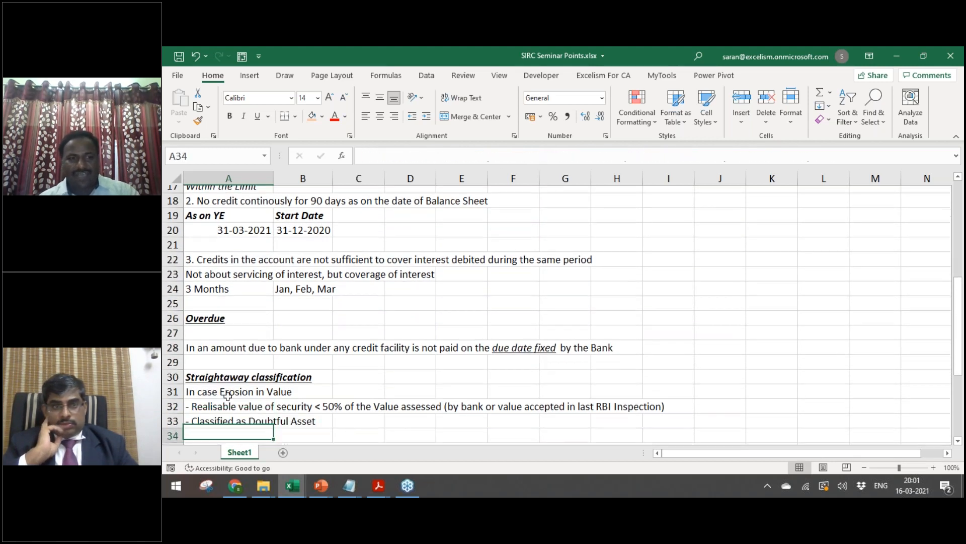
pyautogui.press('Down')
pyautogui.press('Down')
pyautogui.press('Down')
pyautogui.press('Down')
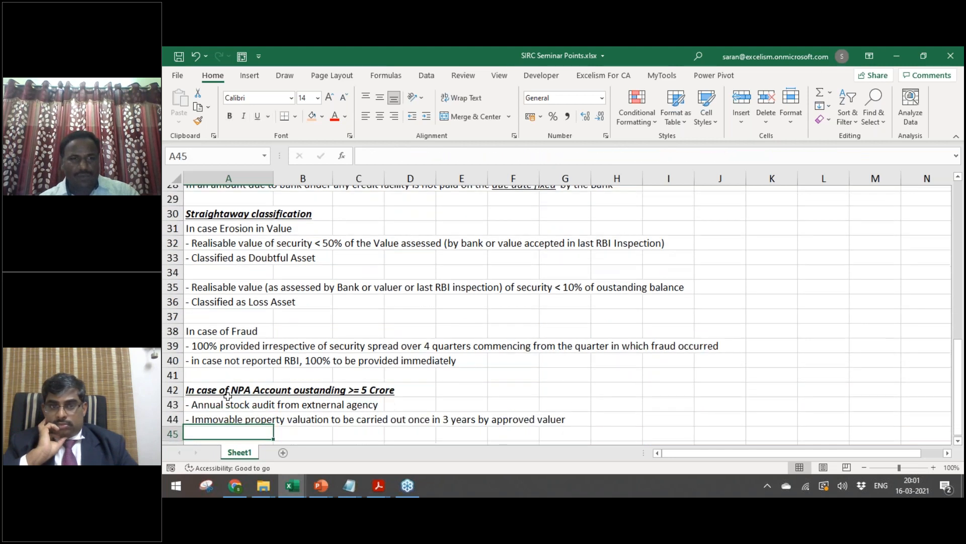
pyautogui.press('Up')
pyautogui.press('Up')
pyautogui.press('Up')
pyautogui.press('Up')
pyautogui.press('Up')
pyautogui.press('Up')
pyautogui.press('Up')
pyautogui.press('Up')
pyautogui.press('Up')
pyautogui.press('Up')
pyautogui.press('Up')
pyautogui.press('Up')
pyautogui.press('Up')
pyautogui.press('Up')
pyautogui.press('Up')
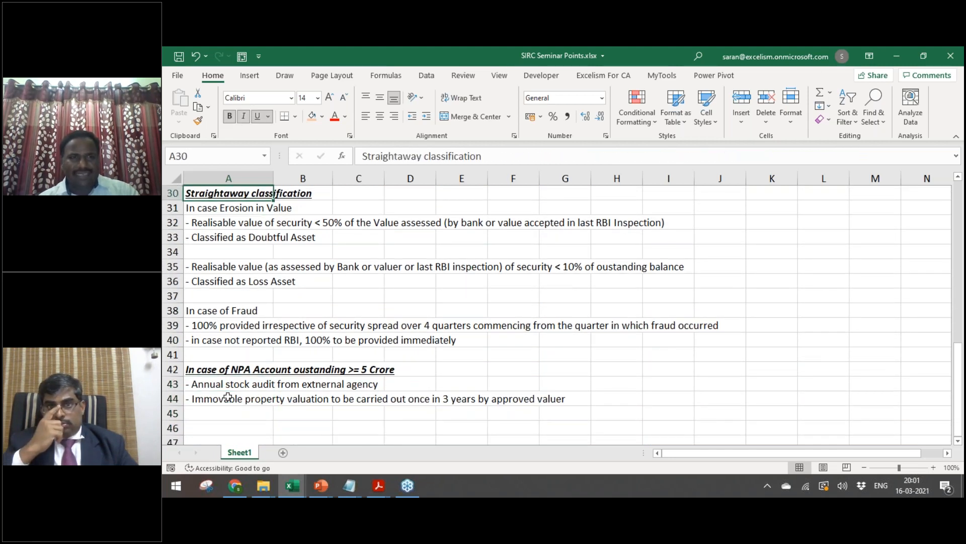
pyautogui.press('Down')
pyautogui.press('Down')
pyautogui.press('Down')
pyautogui.press('Down')
pyautogui.press('Down')
pyautogui.press('Down')
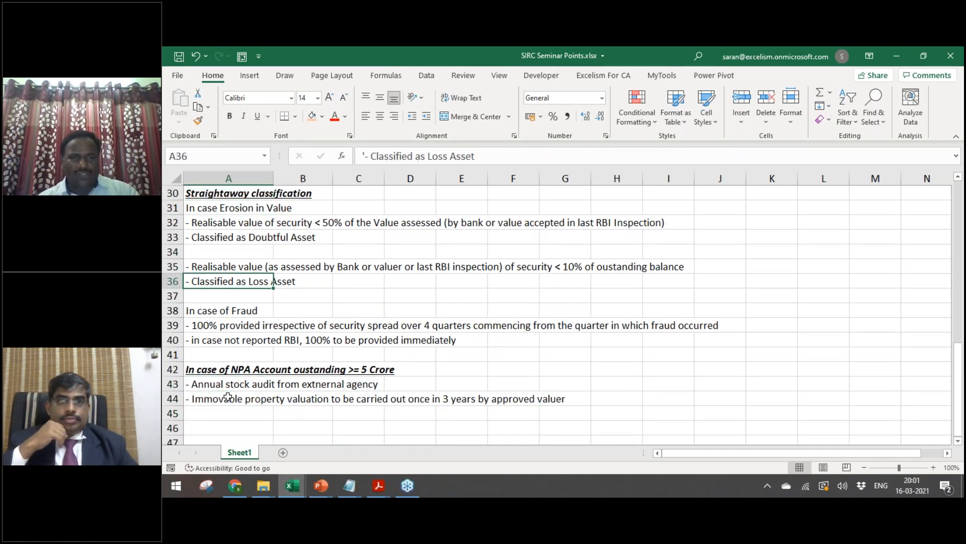
pyautogui.press('Down')
pyautogui.press('Down')
pyautogui.press('Down')
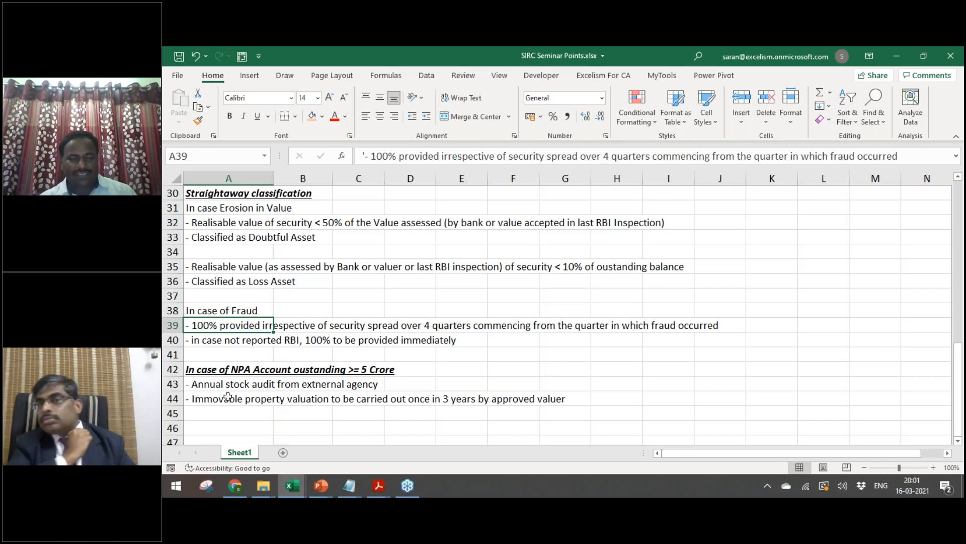
pyautogui.press('Down')
pyautogui.press('Down')
pyautogui.press('Down')
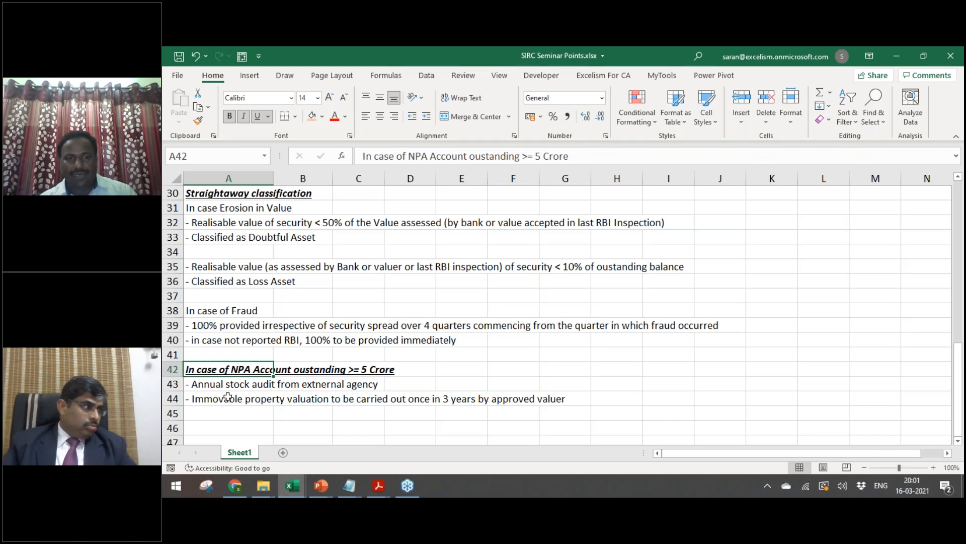
pyautogui.press('Up')
pyautogui.press('Up')
pyautogui.press('Up')
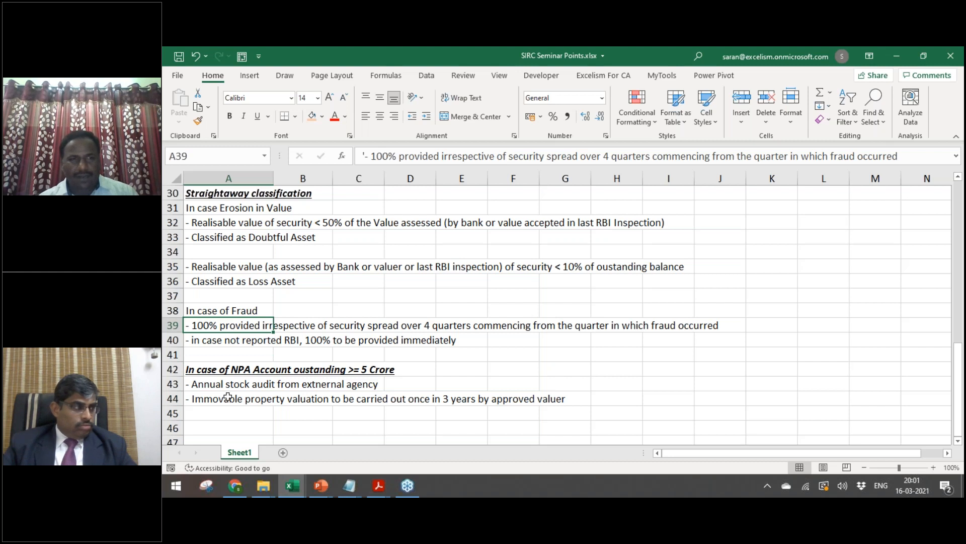
pyautogui.press('Up')
pyautogui.press('Up')
pyautogui.press('Up')
pyautogui.press('Down')
pyautogui.press('Down')
pyautogui.press('Down')
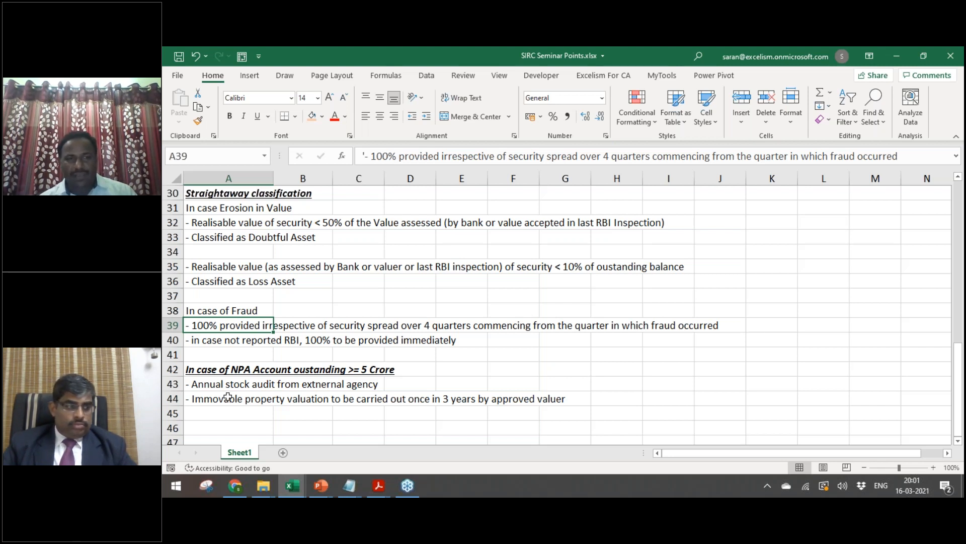
pyautogui.press('Down')
pyautogui.press('Up')
pyautogui.press('Up')
pyautogui.press('Down')
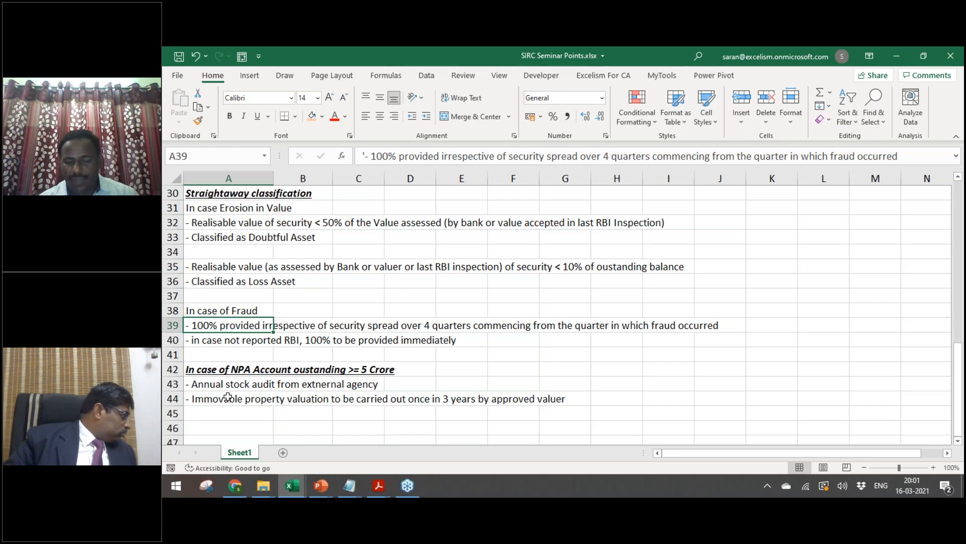
pyautogui.hotkey('ctrl', 'Home')
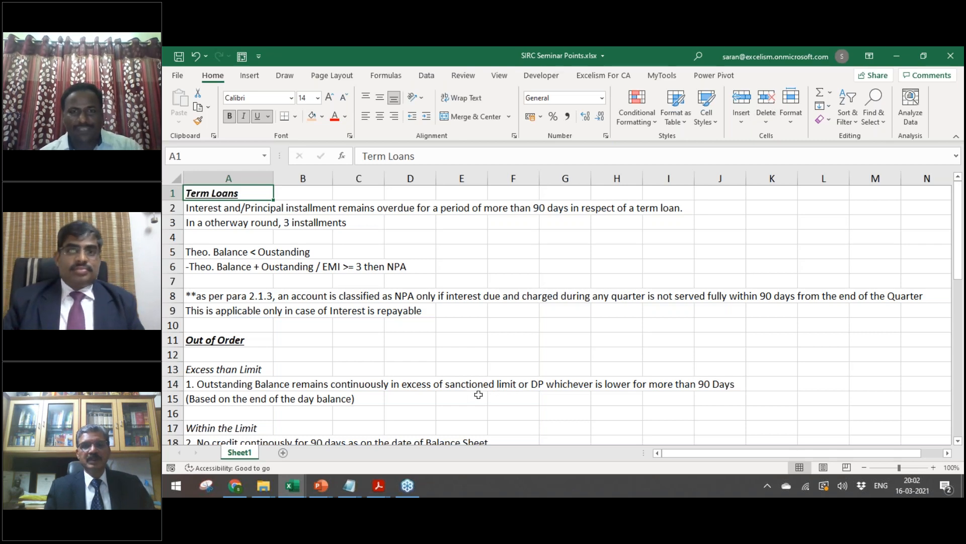
pyautogui.hotkey('alt', 'Tab')
pyautogui.press('Tab')
pyautogui.press('Tab')
pyautogui.press('Tab')
pyautogui.press('Tab')
pyautogui.press('Tab')
pyautogui.press('Tab')
pyautogui.press('Tab')
pyautogui.press('Tab')
pyautogui.press('Escape')
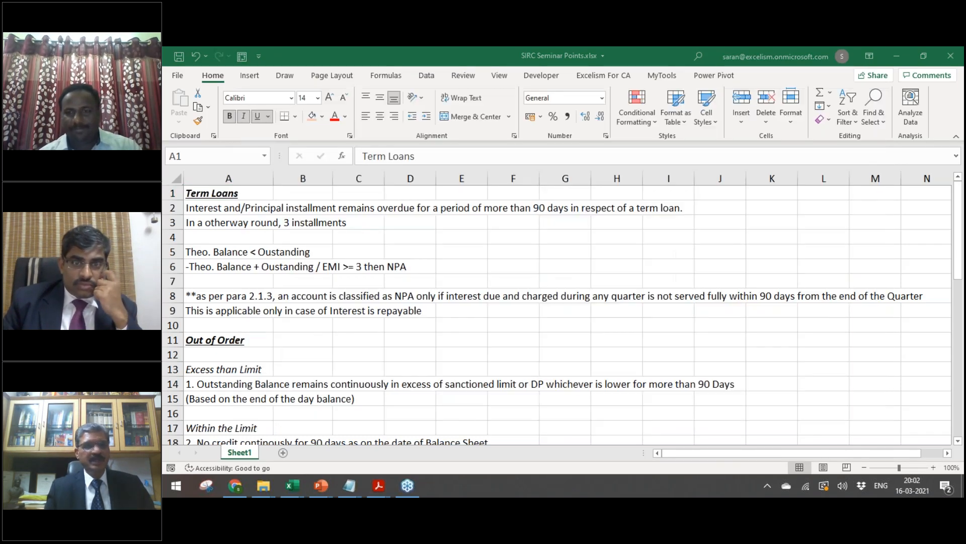